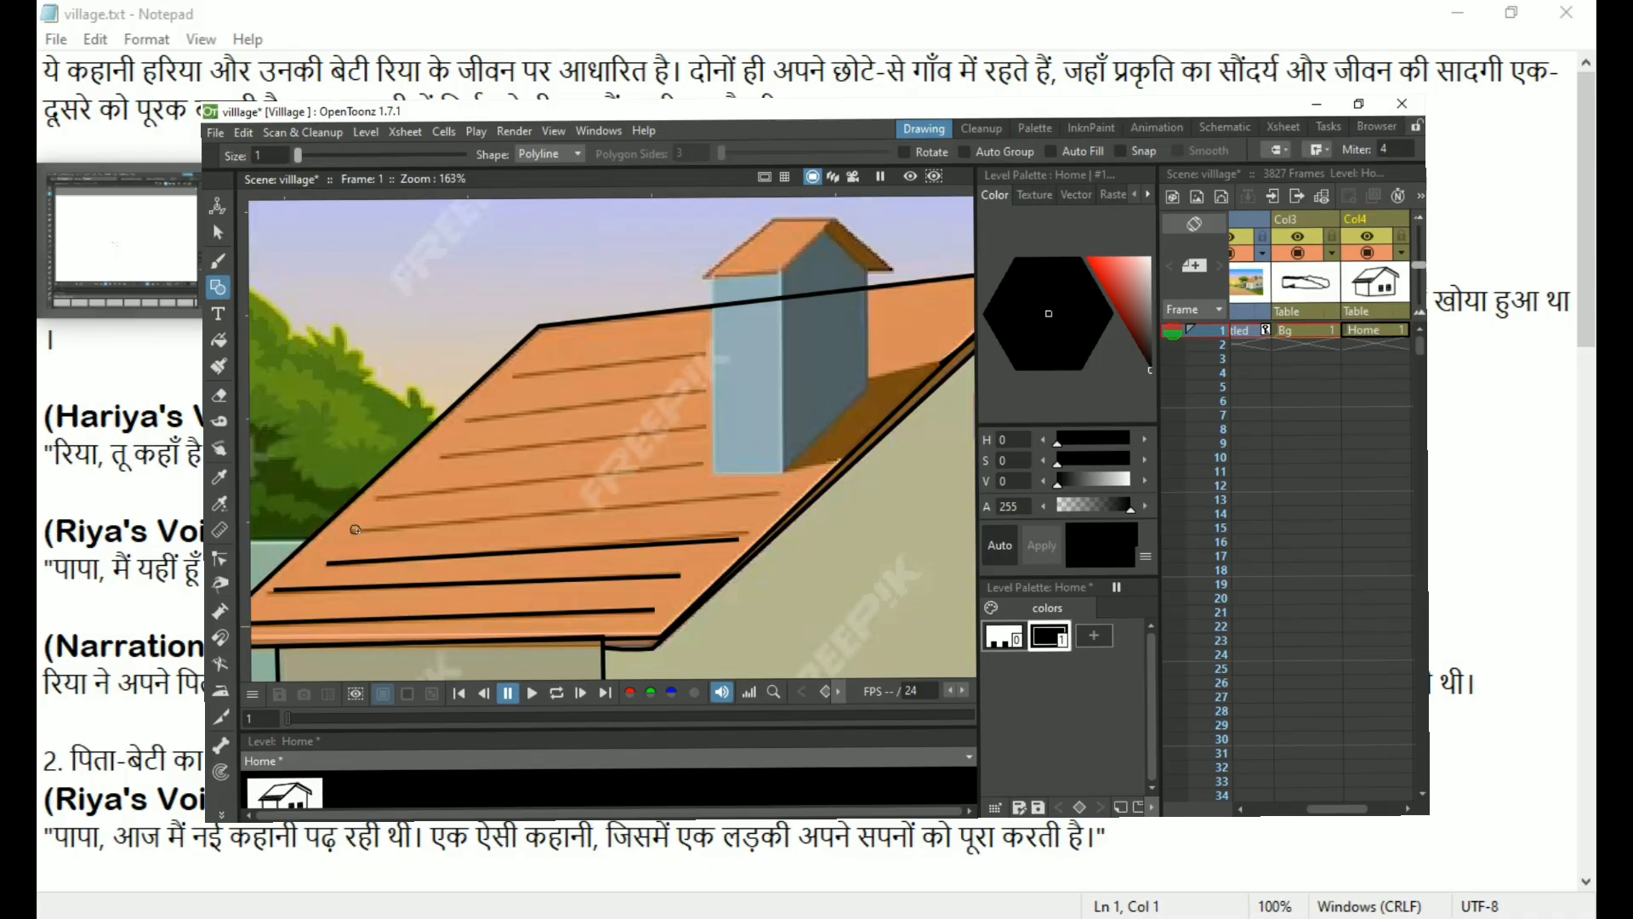
Trace the remaining plank lines across the upper part of the roof with straight polyline strokes
left_click(380, 495)
double_click(705, 464)
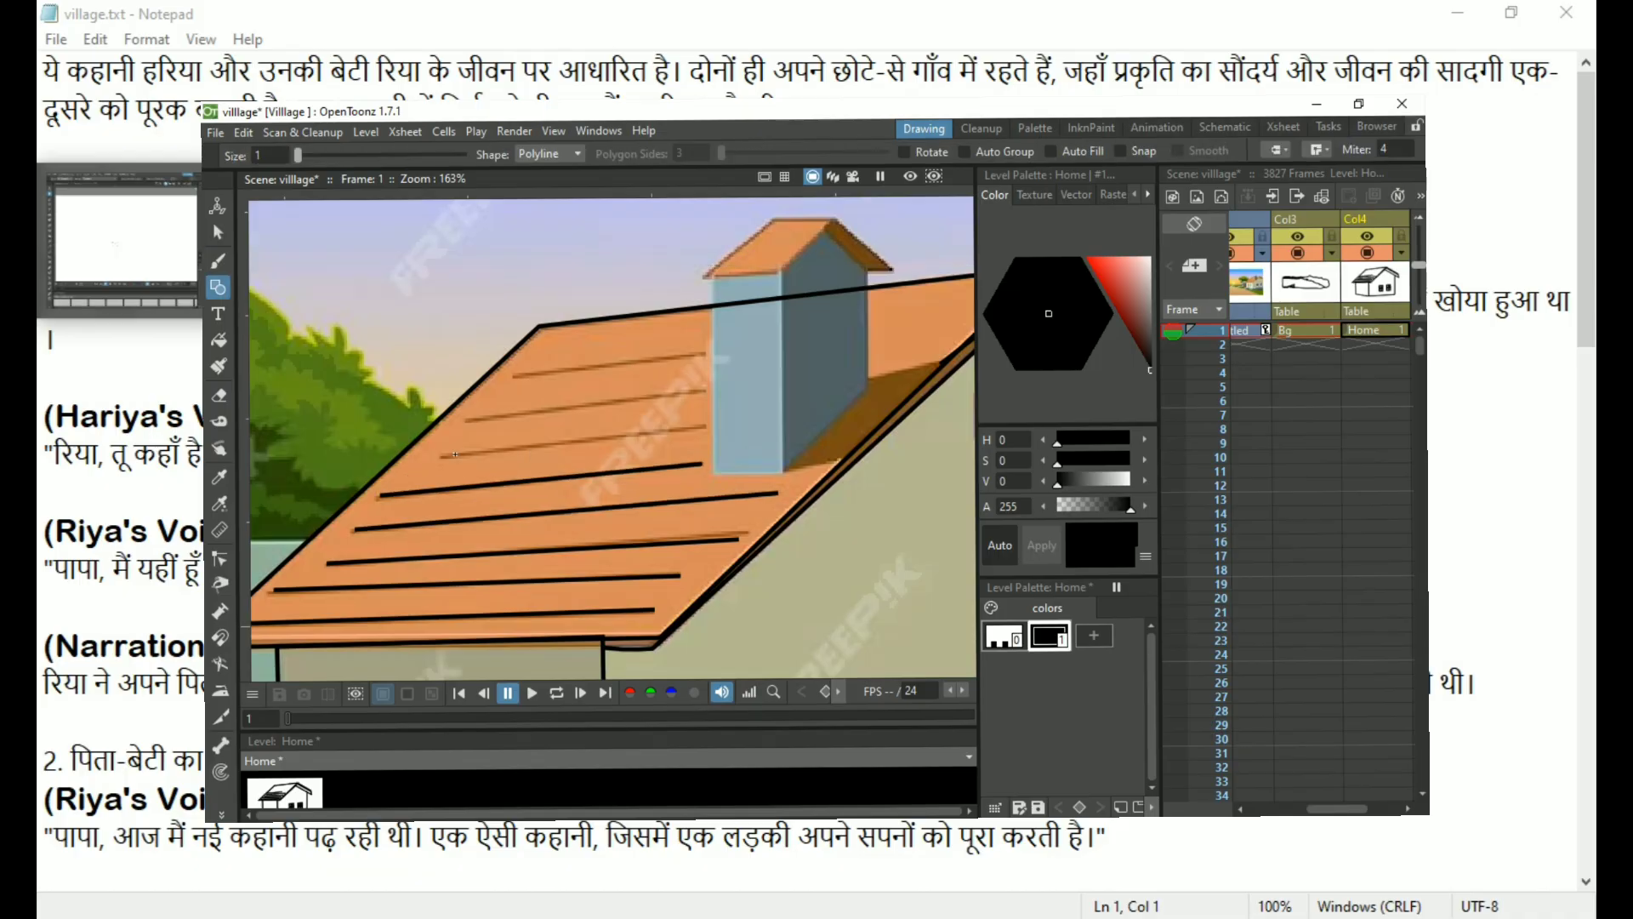
left_click(444, 456)
double_click(705, 424)
left_click(470, 419)
double_click(700, 389)
left_click(514, 375)
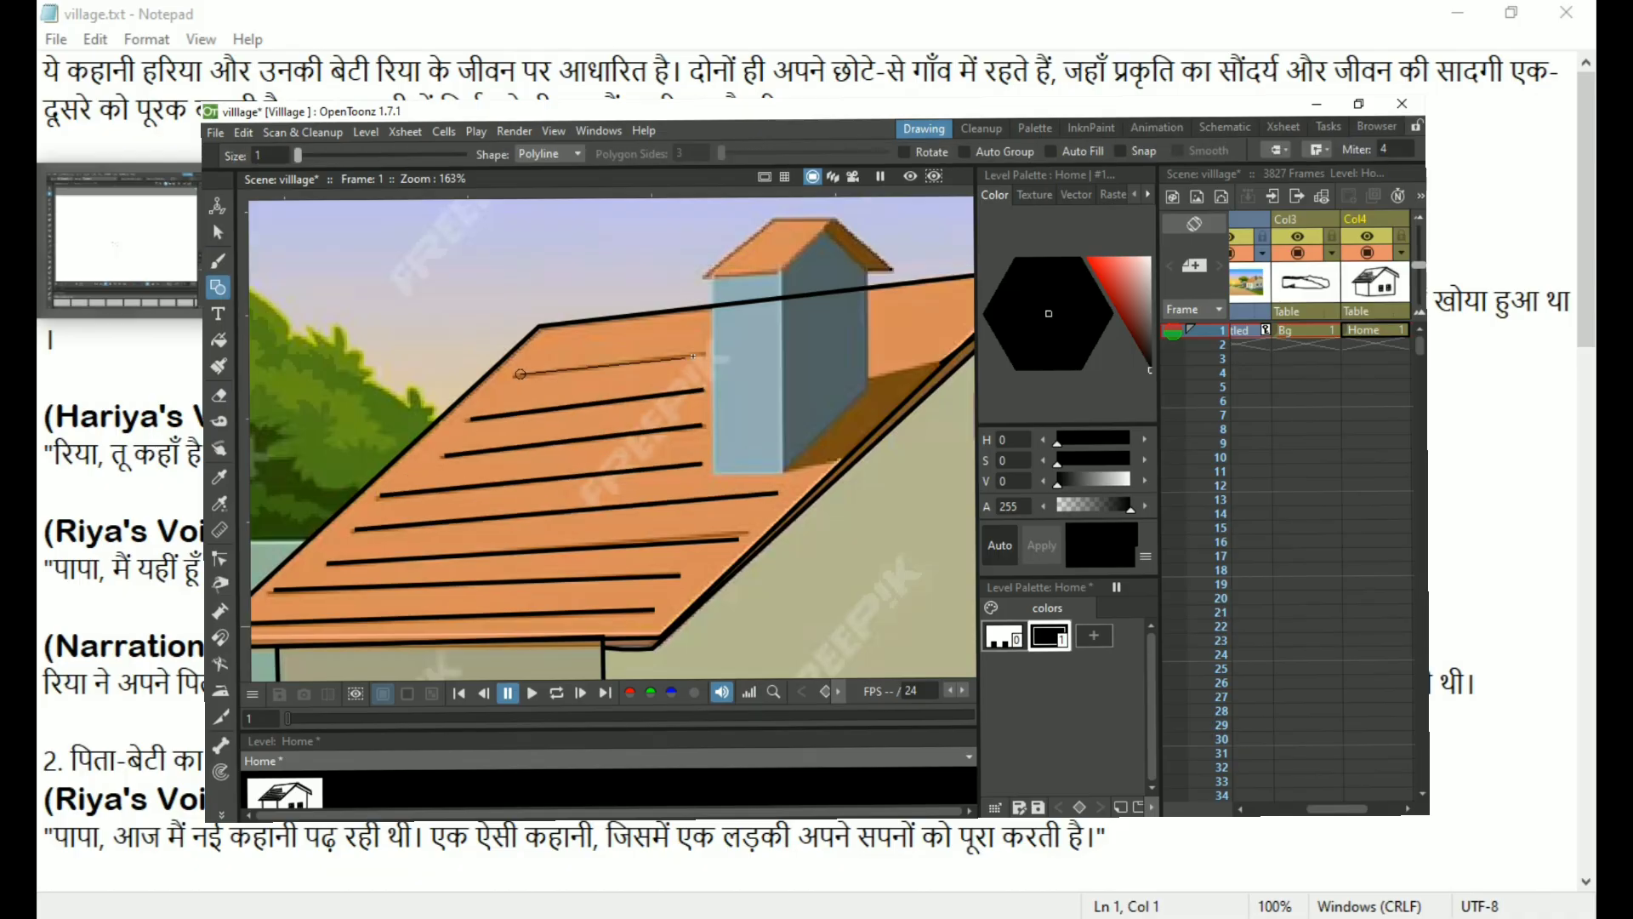
double_click(705, 354)
Outline the front face of the chimney with a closed four-sided polyline
left_click(713, 471)
left_click(782, 471)
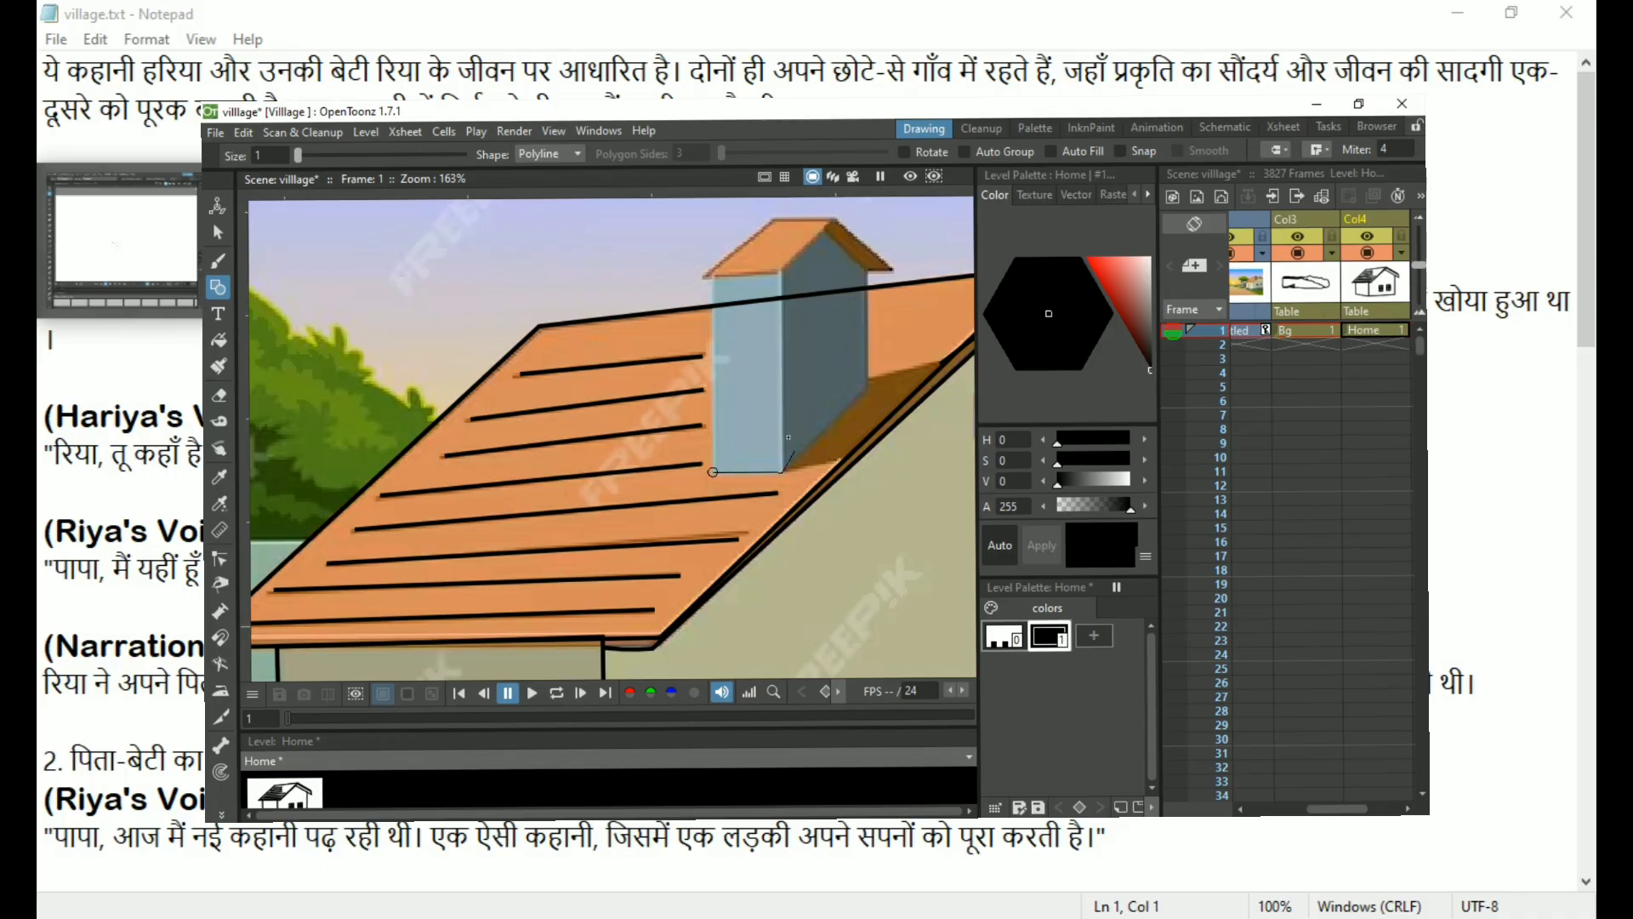
left_click(782, 269)
left_click(713, 278)
left_click(713, 470)
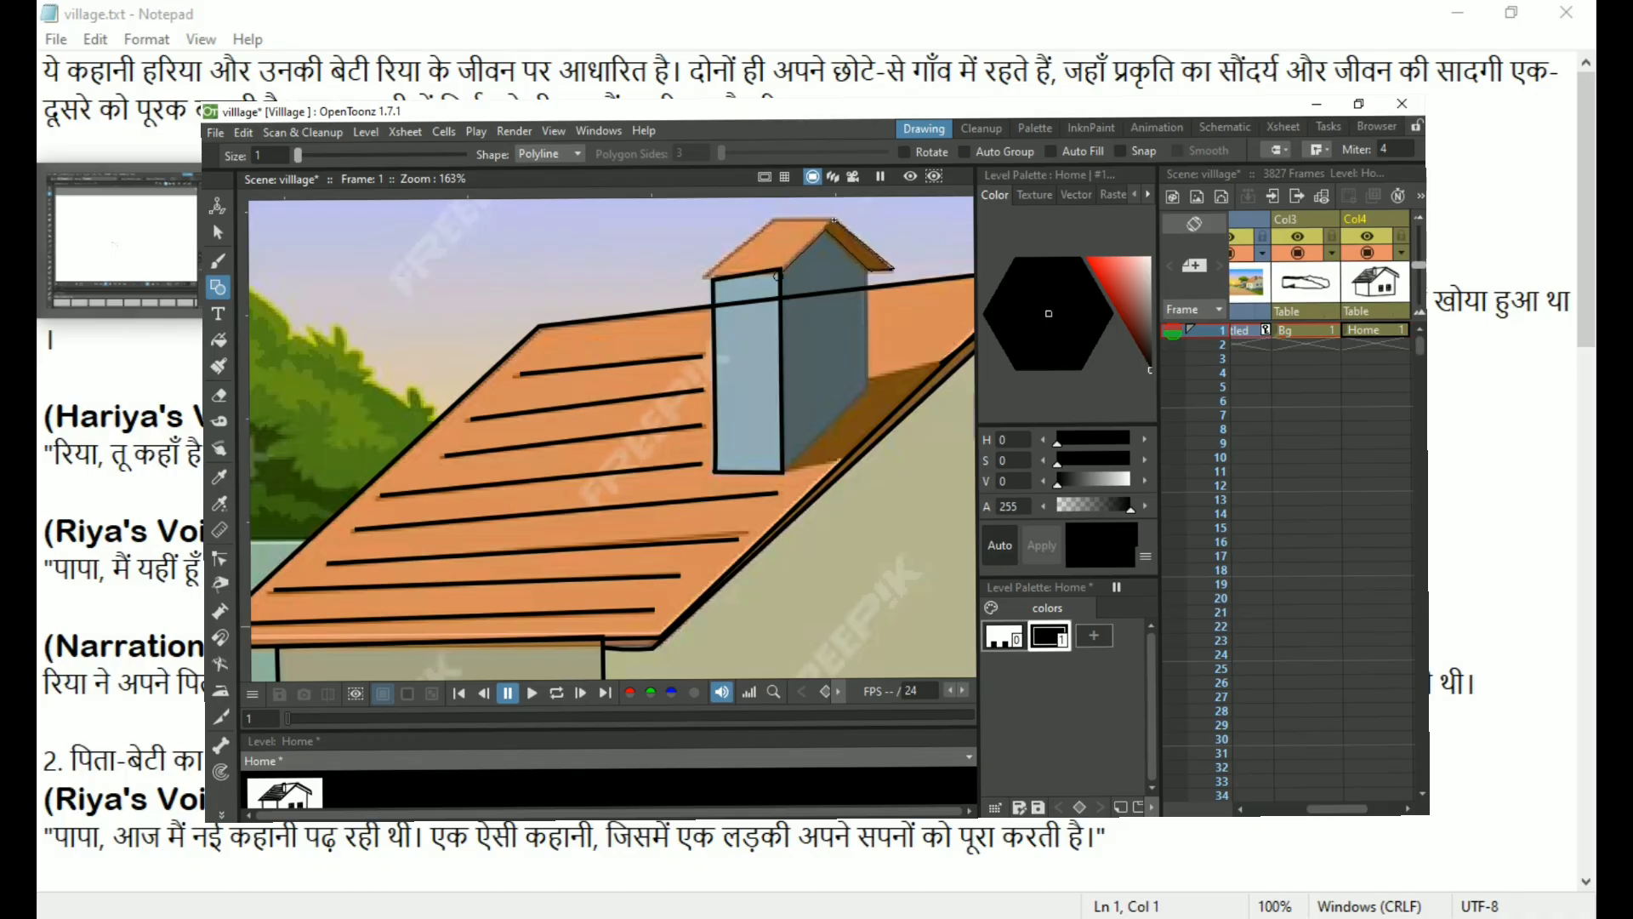
Switch to the browser and look over the Freetoon home page and its product search
key("alt+Tab")
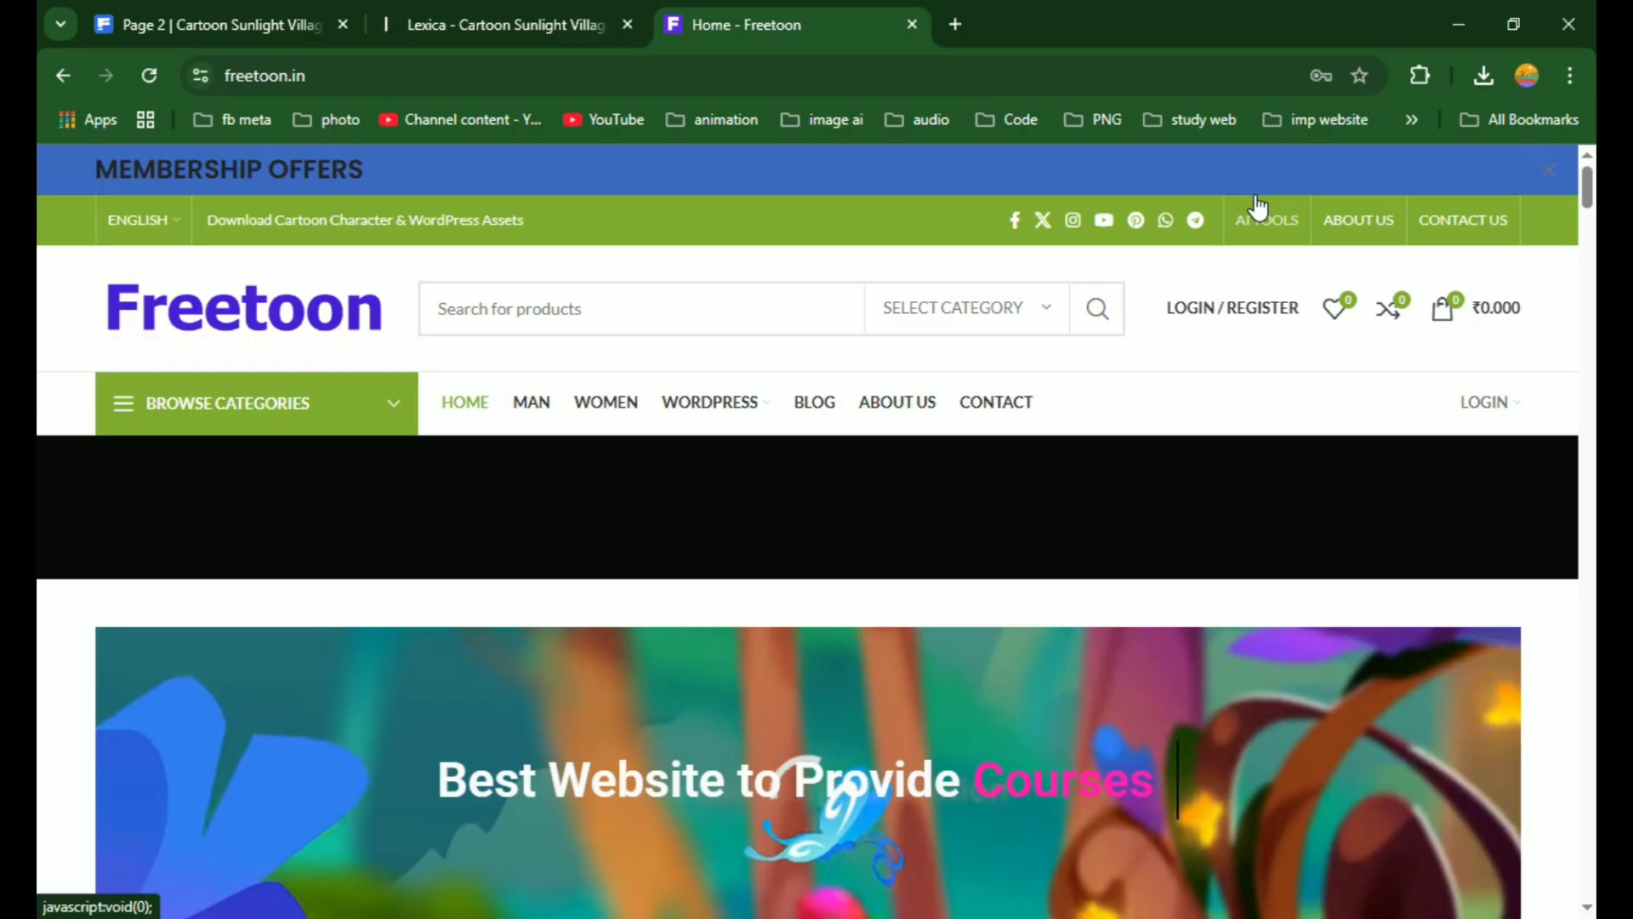
scroll(1123, 315, "down", 3)
scroll(991, 420, "up", 3)
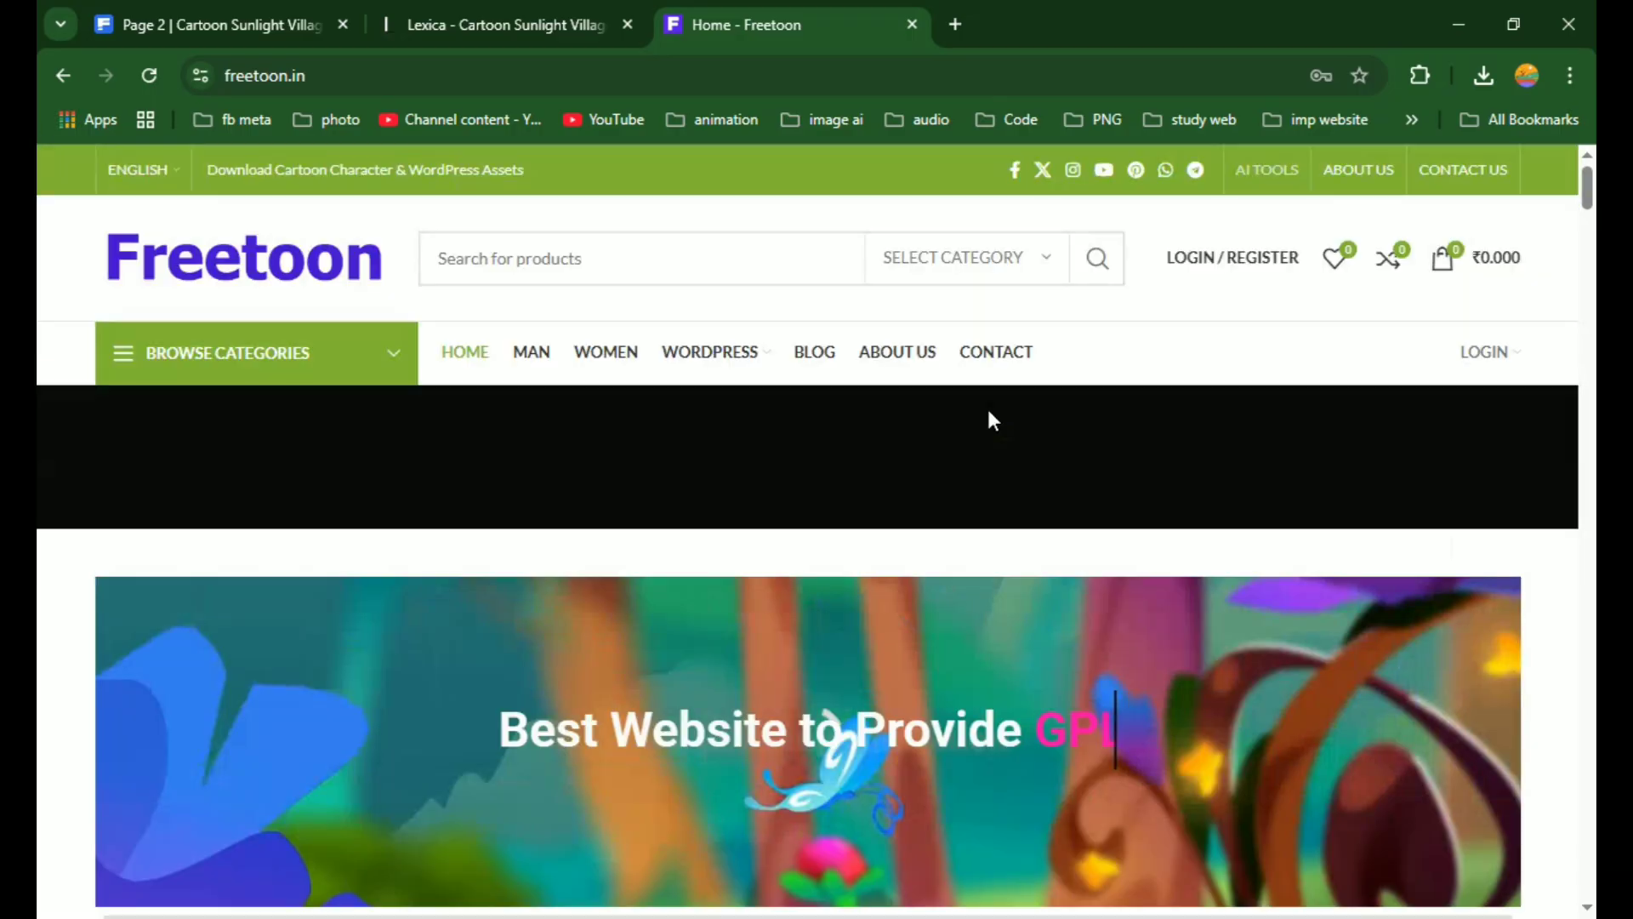
left_click(802, 257)
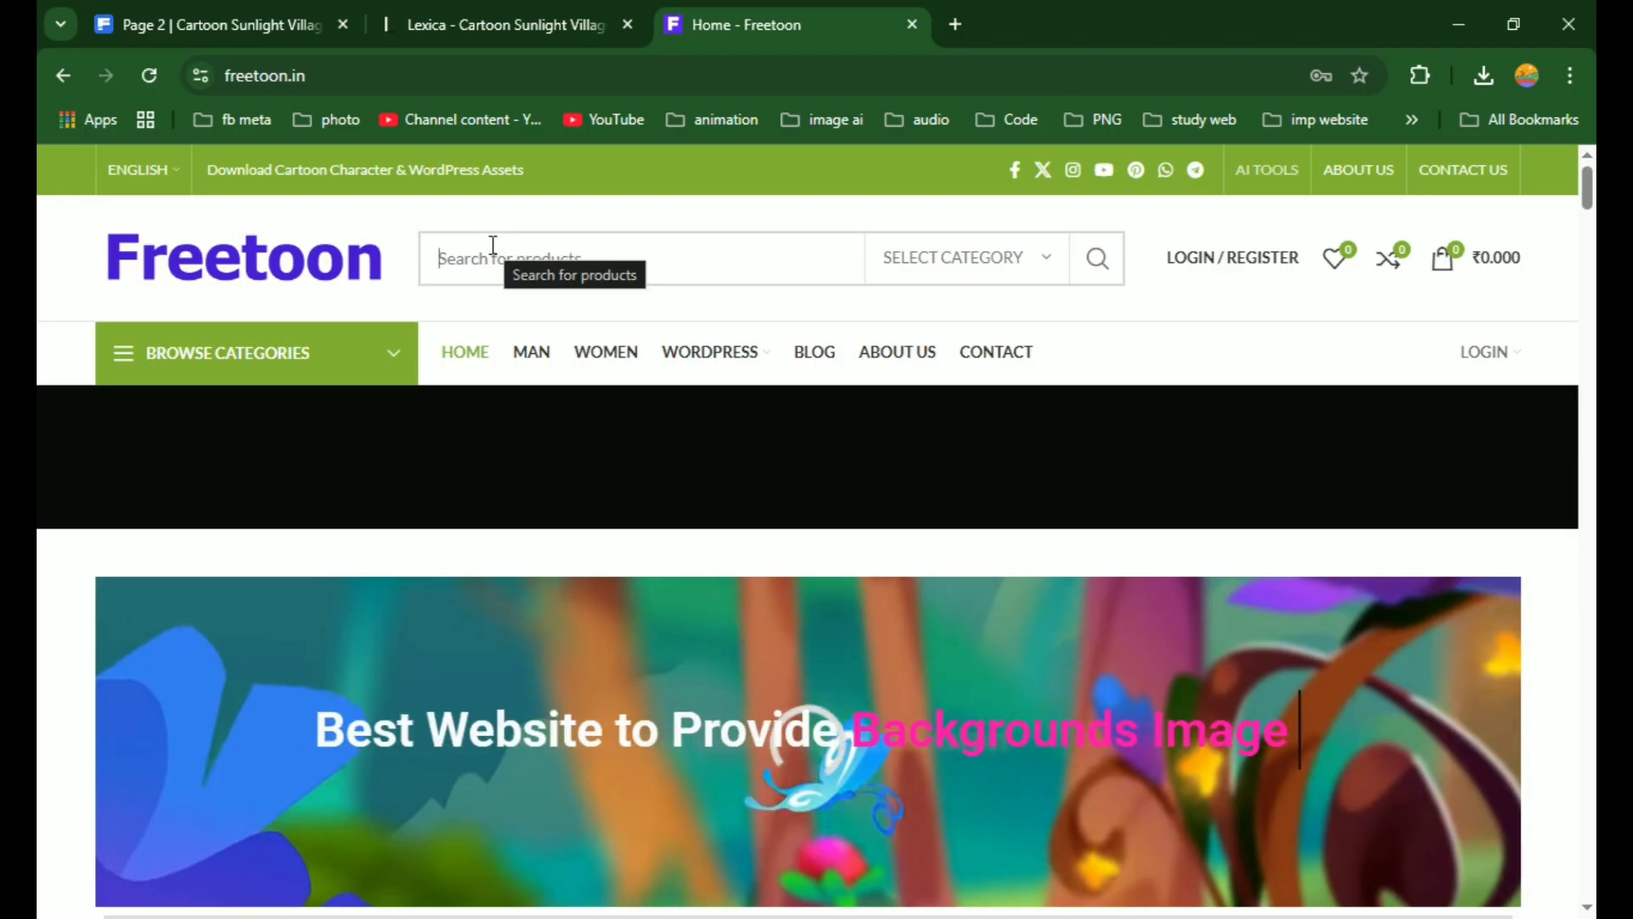
left_click(423, 271)
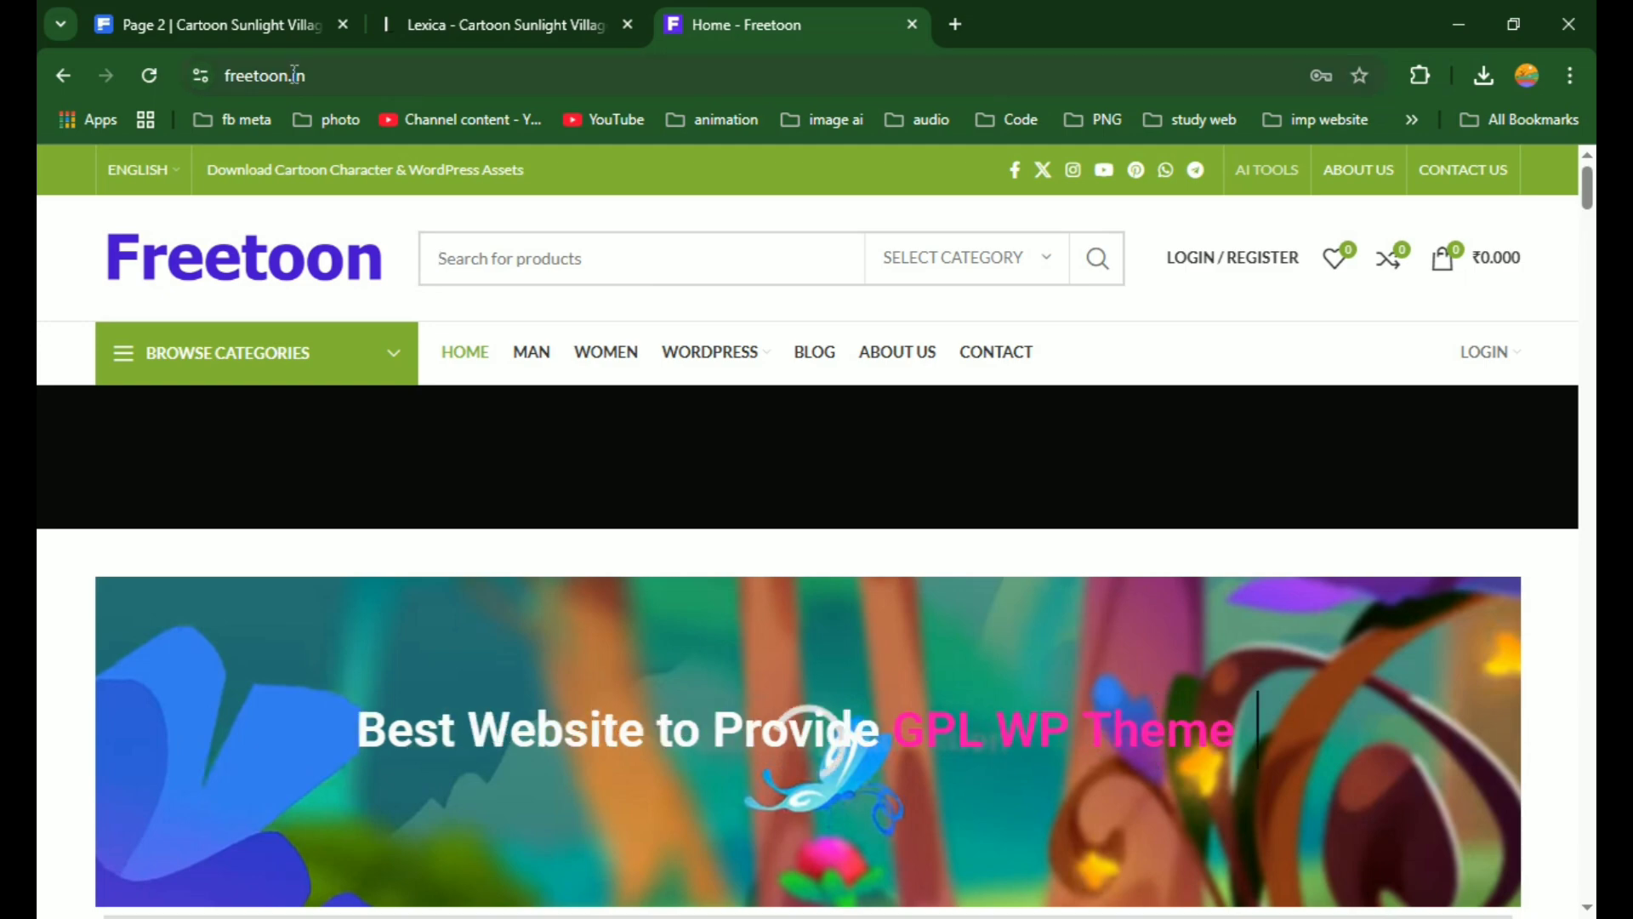
Browse the Freepik results for "Cartoon Sunlight Village Background" to examine possible reference images
left_click(202, 27)
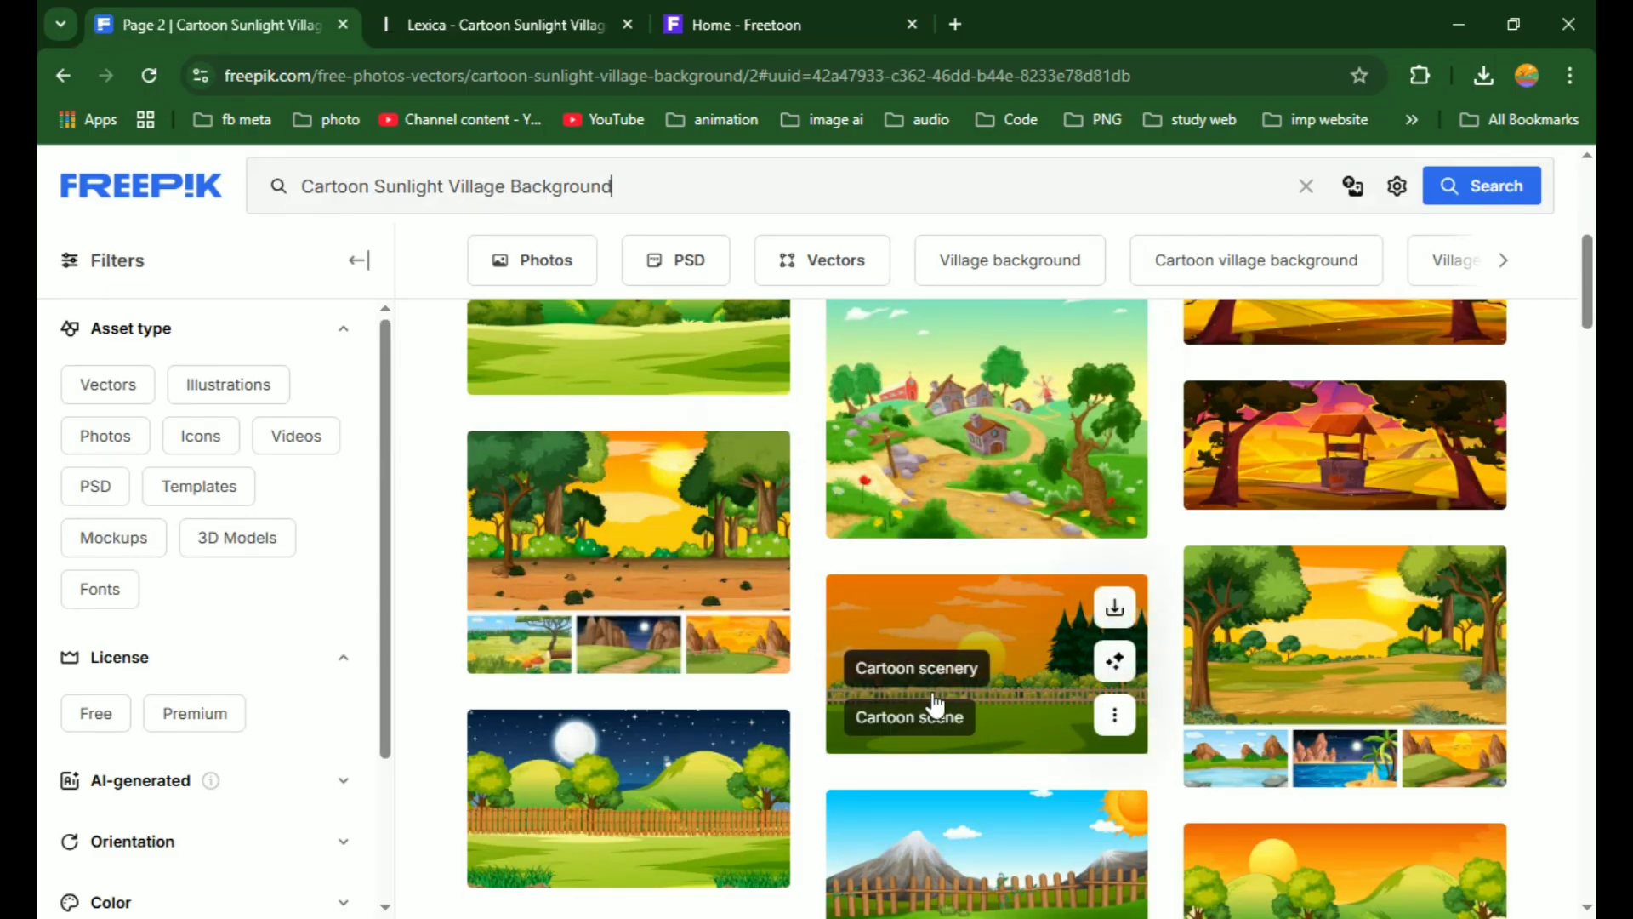
scroll(950, 567, "down", 5)
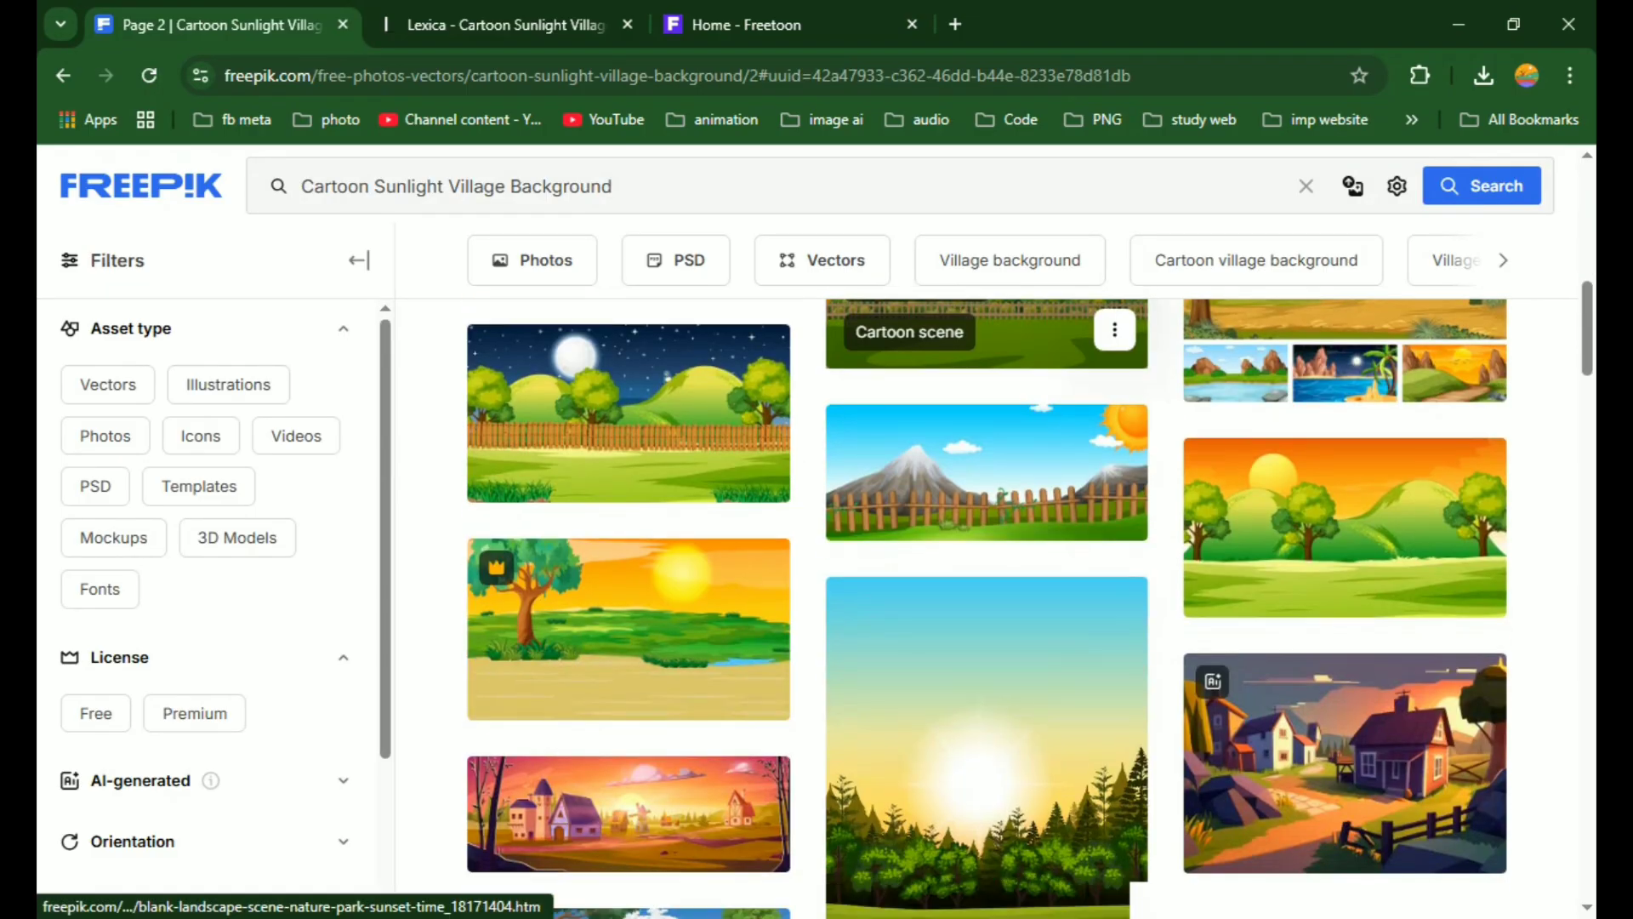
scroll(427, 255, "up", 6)
left_click(426, 255)
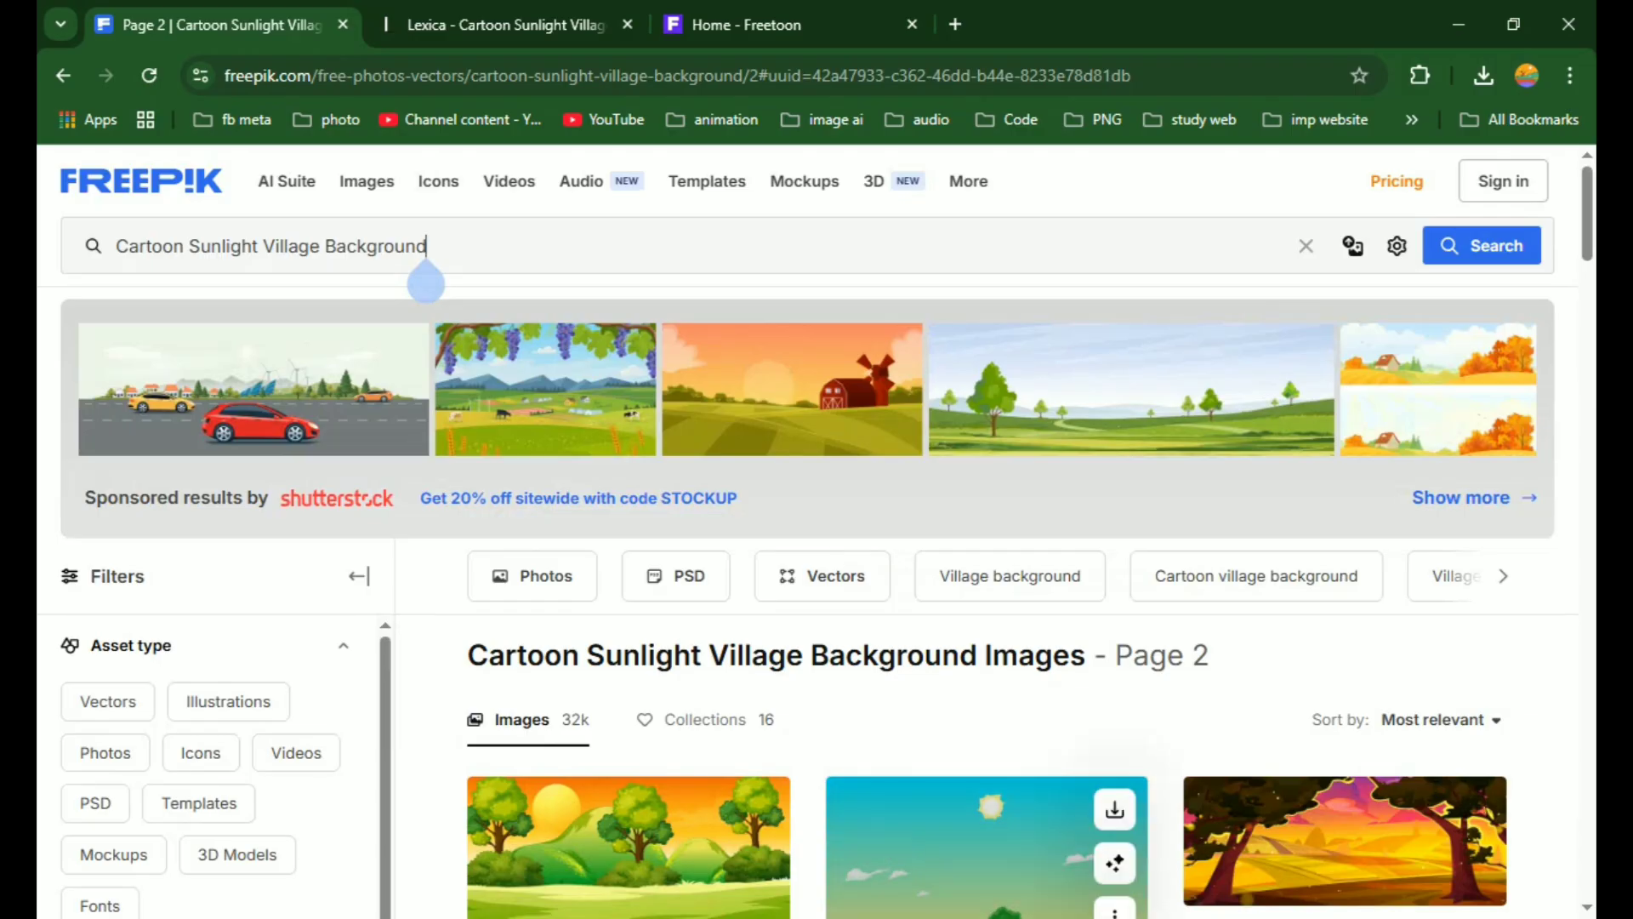
scroll(986, 595, "down", 4)
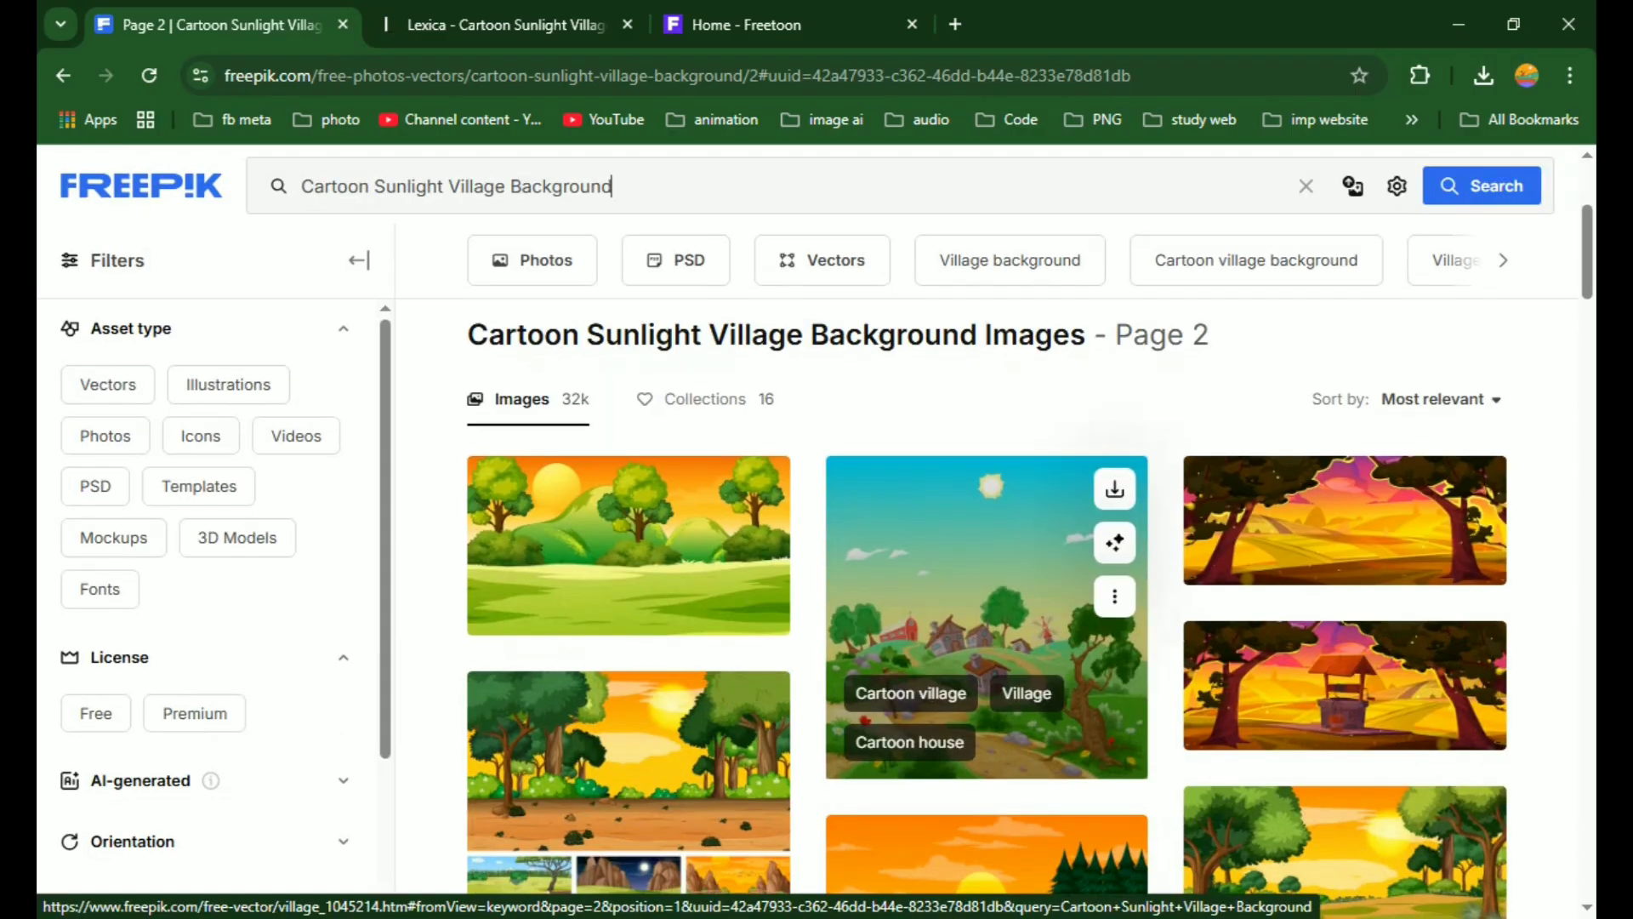
scroll(882, 483, "down", 1)
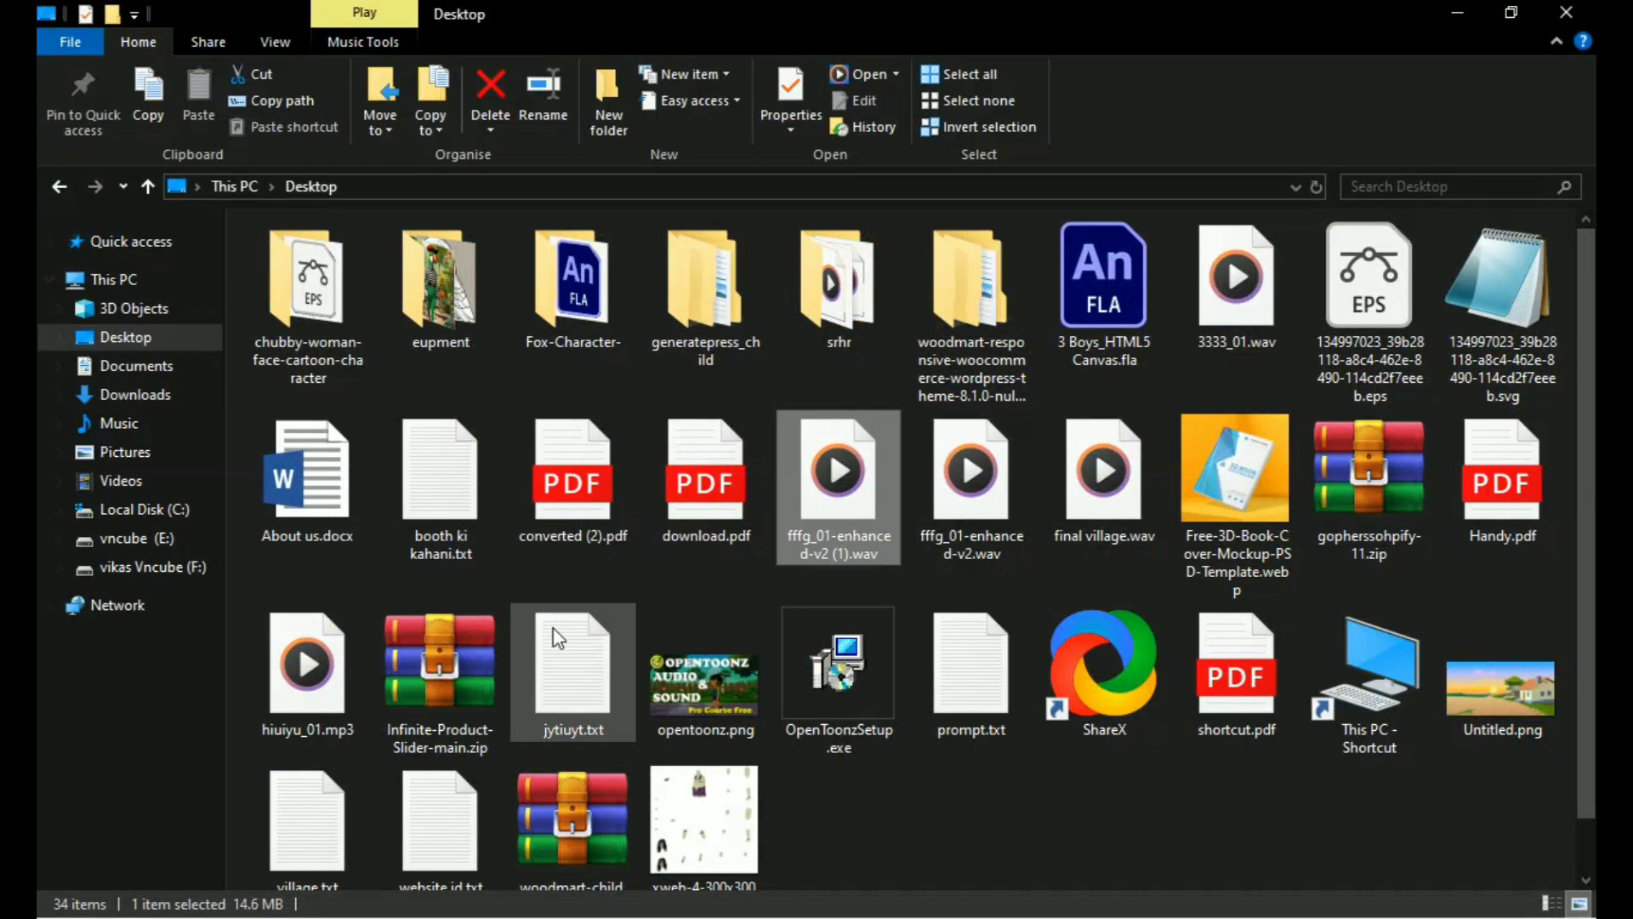
Bring Untitled.png from the Desktop folder into the OpenToonz scene, in a column of its own before the Bg level
left_click(999, 785)
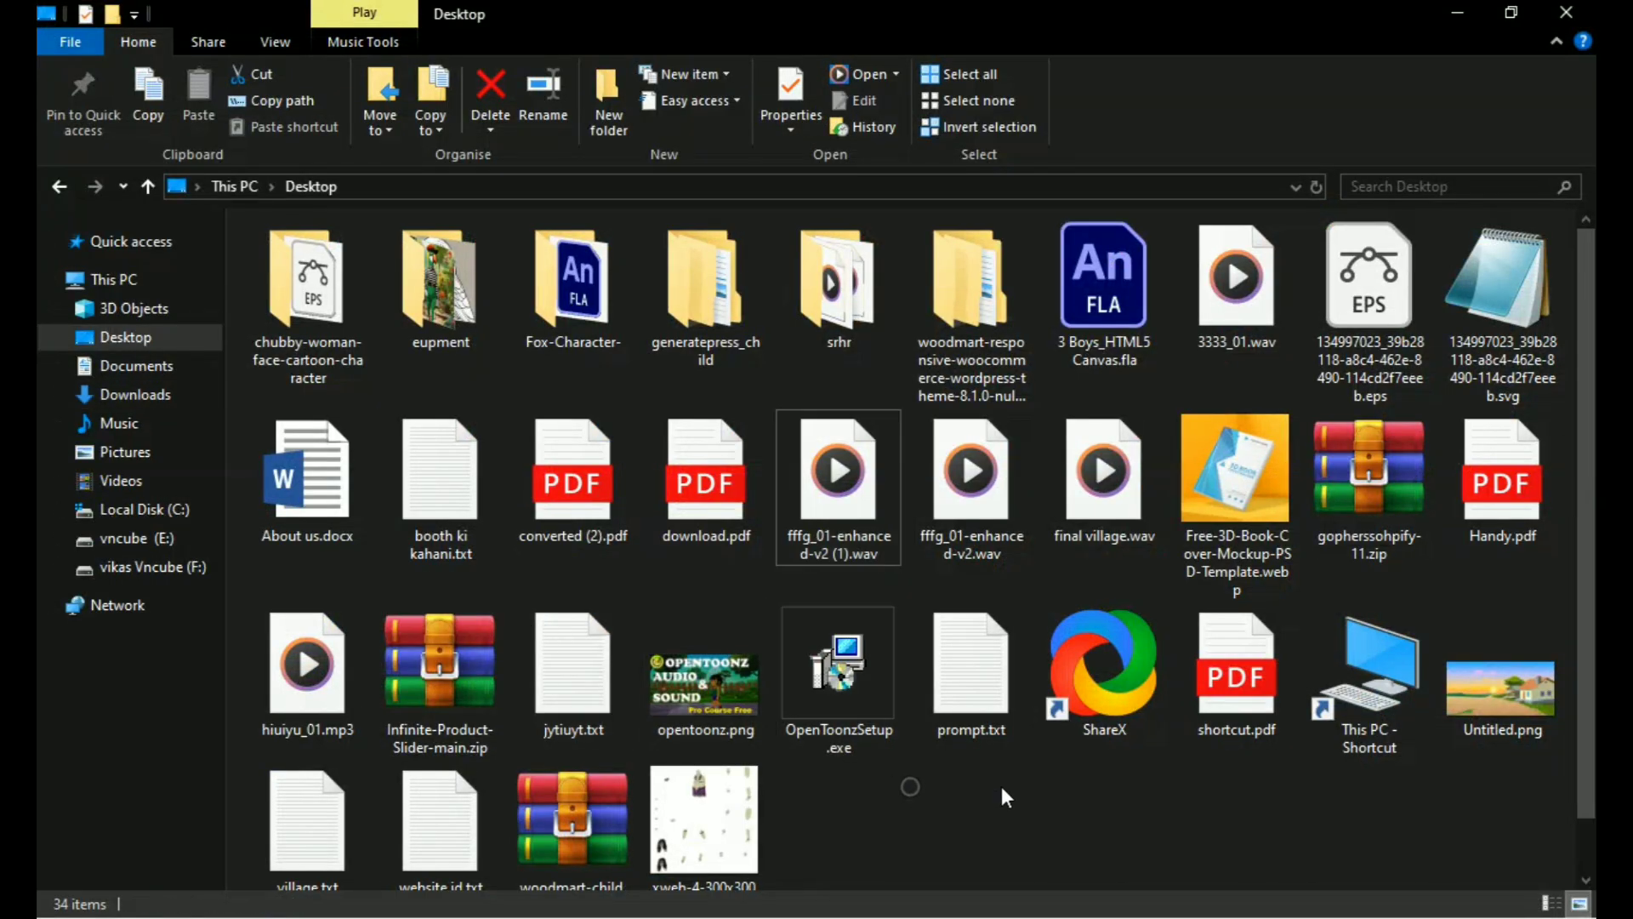
left_click(1500, 696)
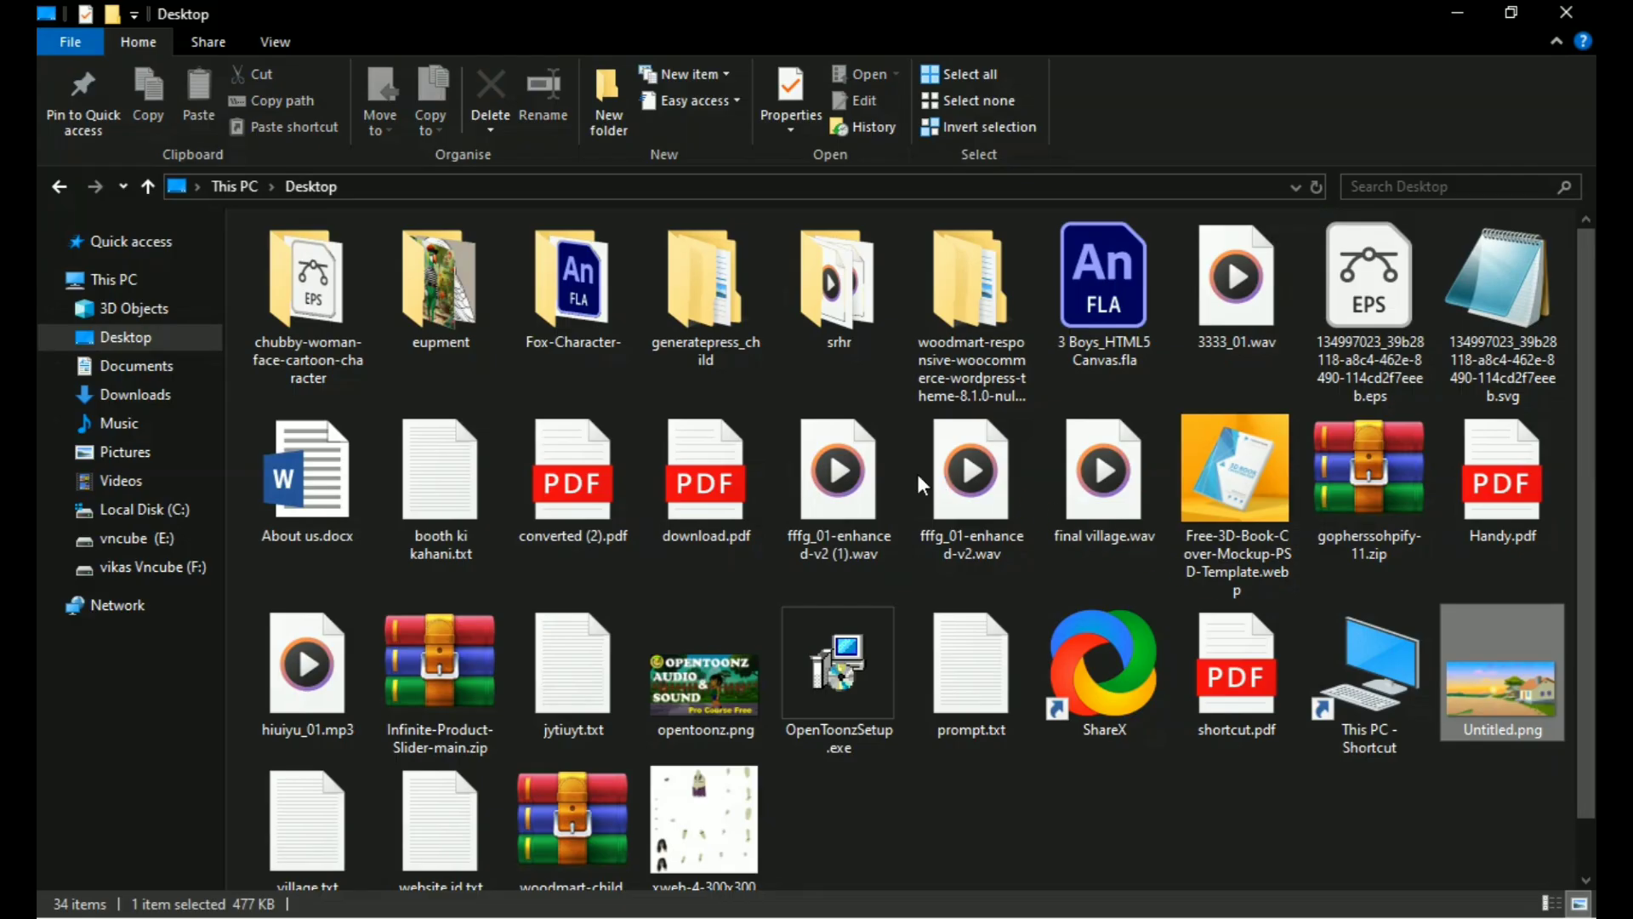
left_click_drag(279, 355, 500, 375)
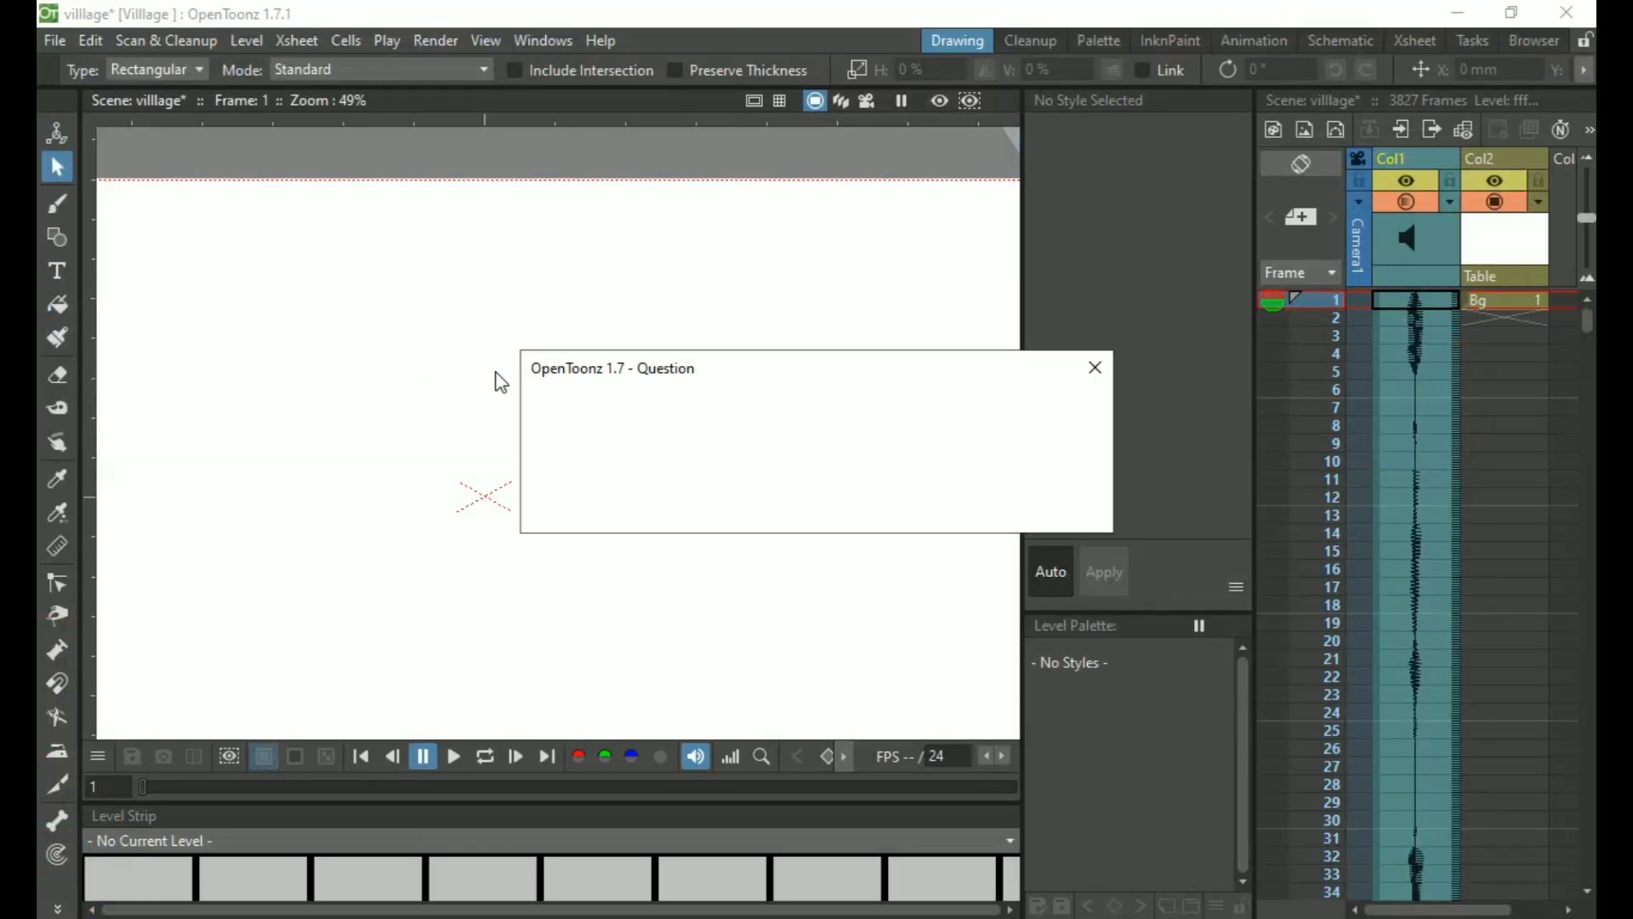
left_click(714, 506)
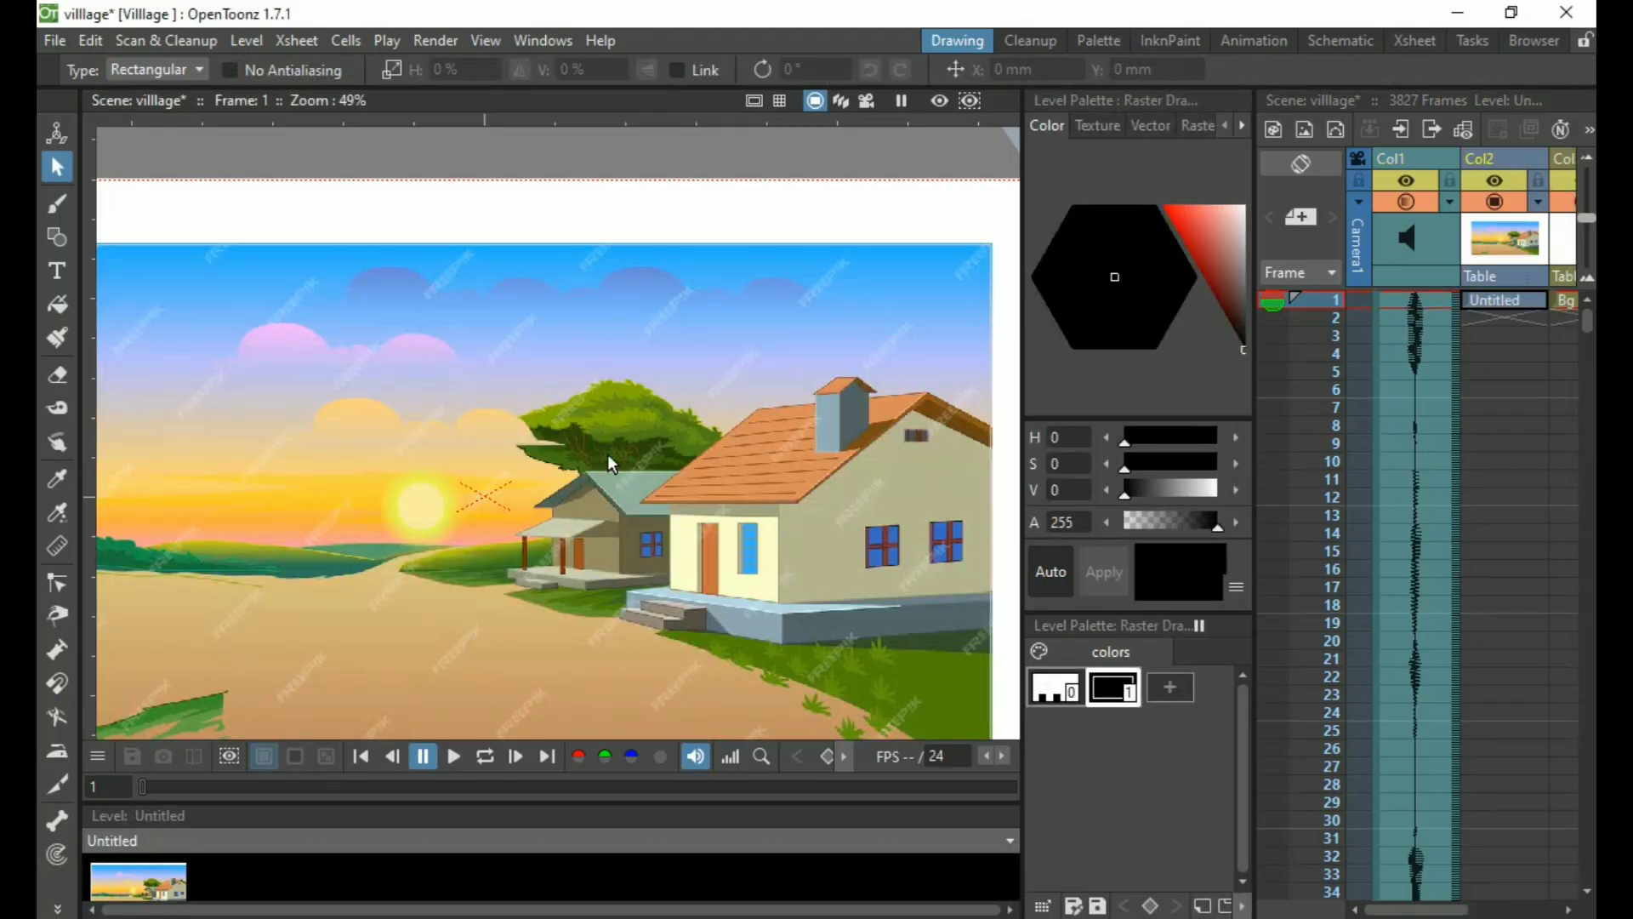
Set the Animate tool to All and scale the village image up to about 115.5% so it covers the camera frame
scroll(569, 441, "down", 2)
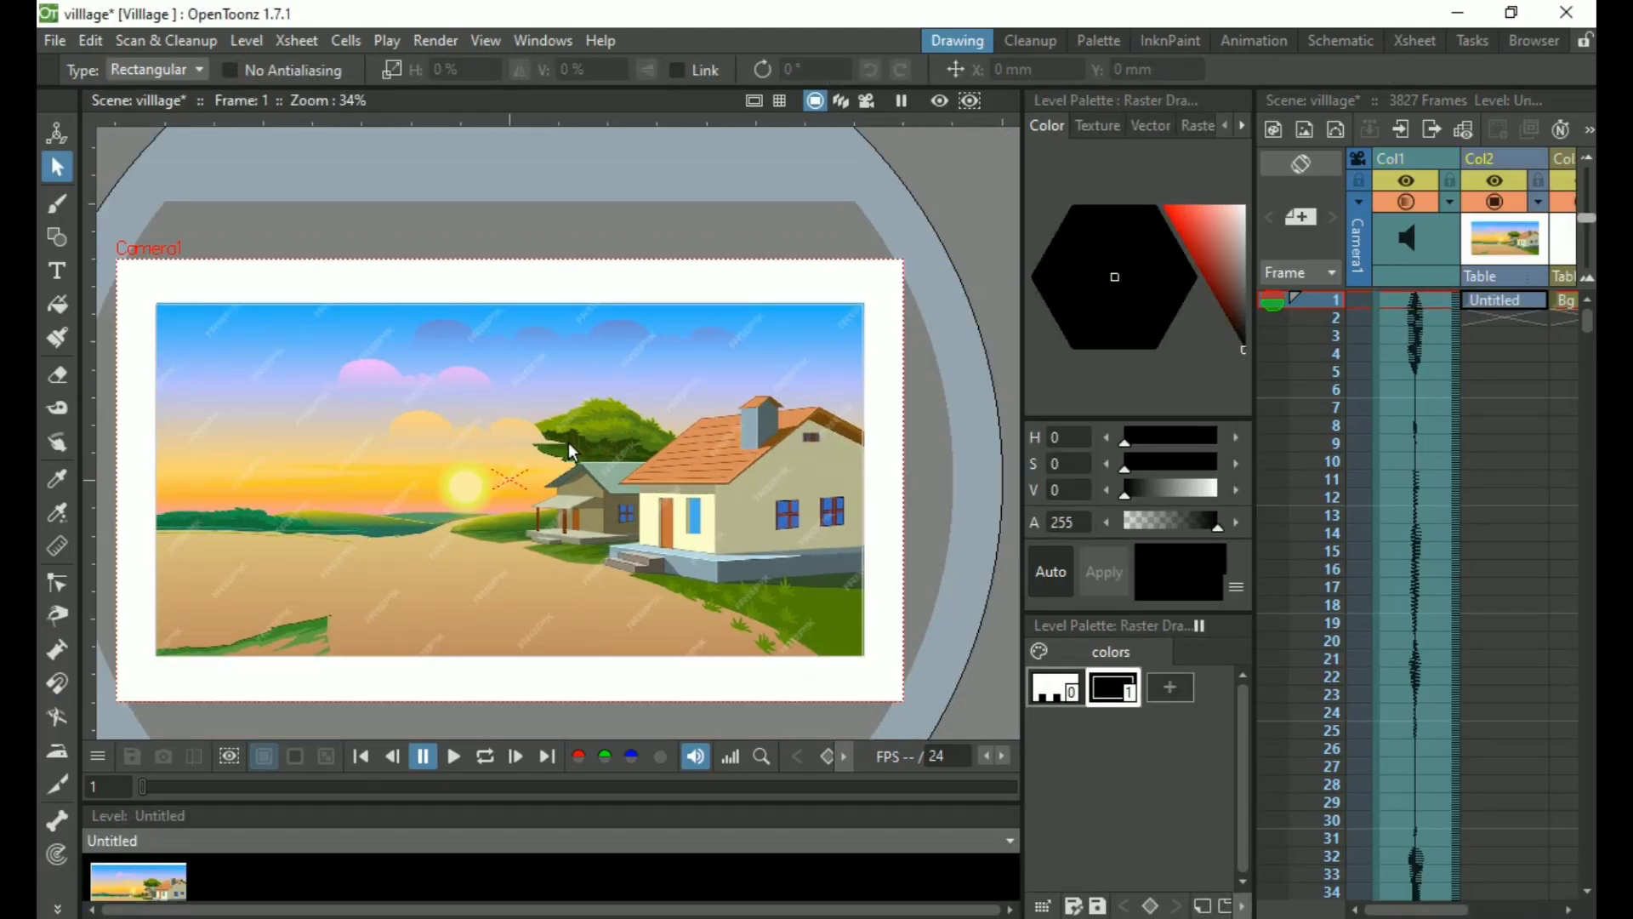
scroll(568, 452, "down", 1)
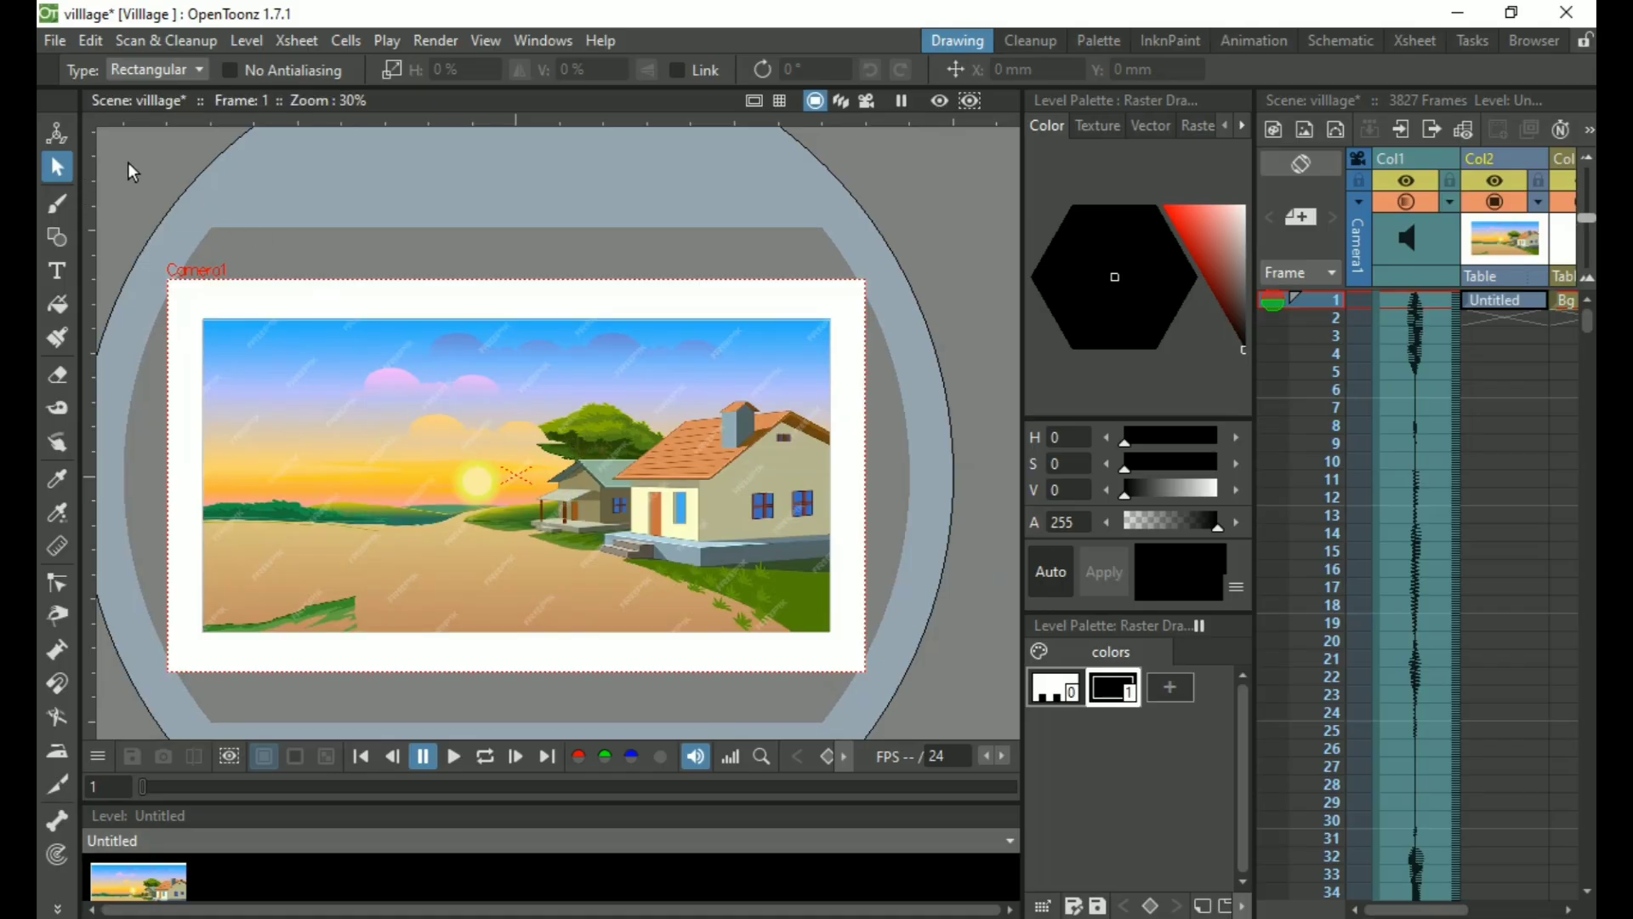
key("a")
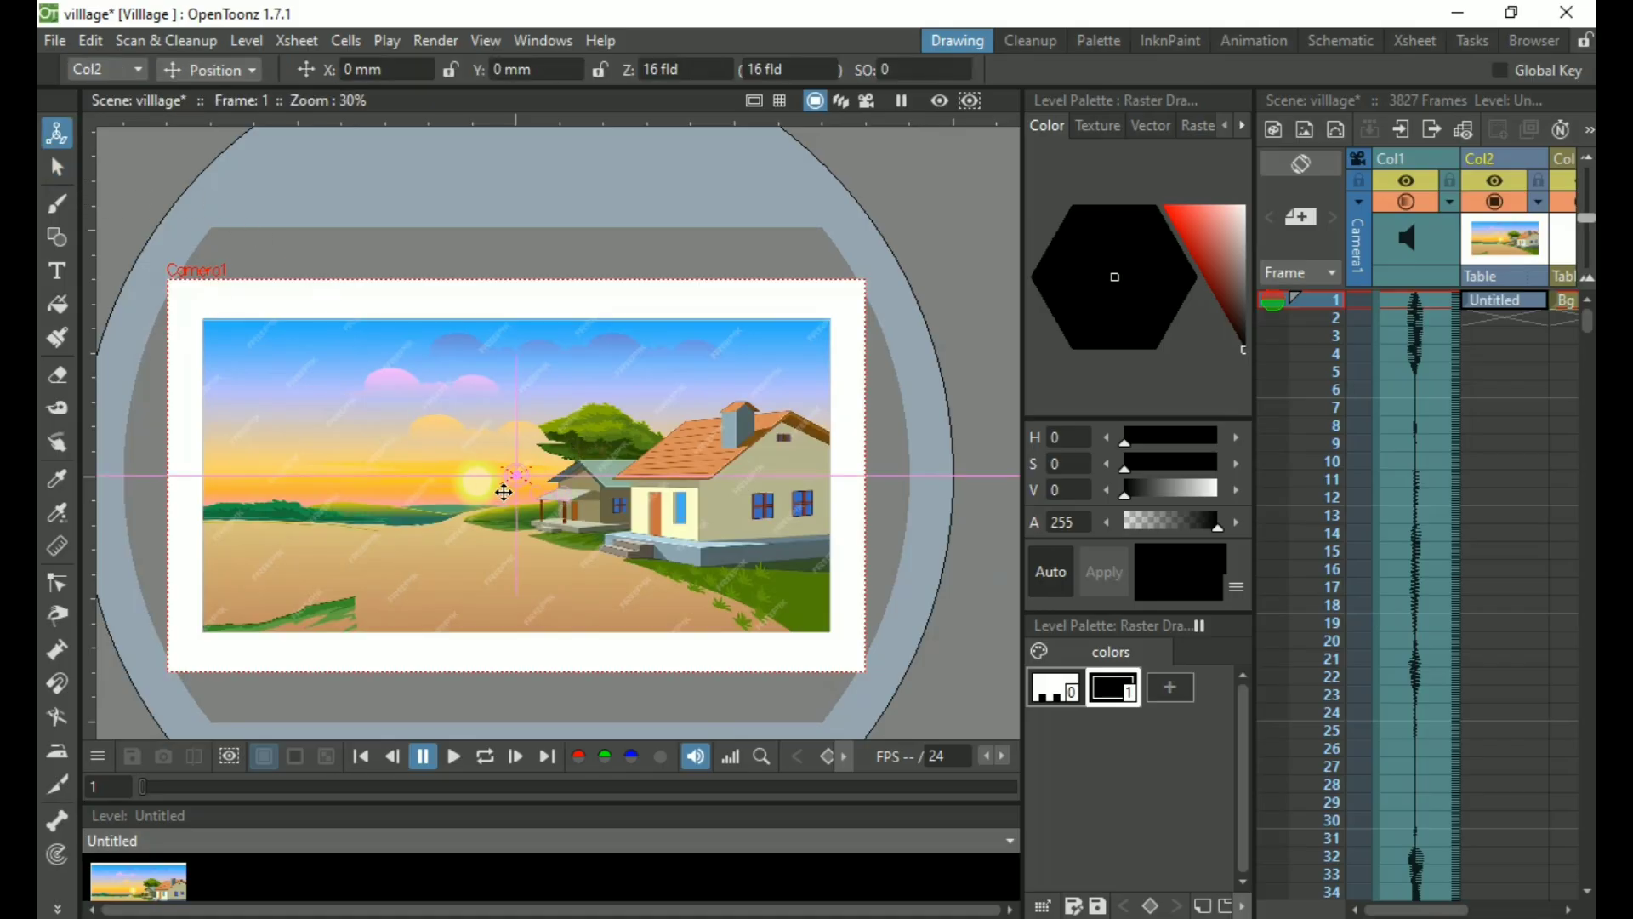
left_click(236, 70)
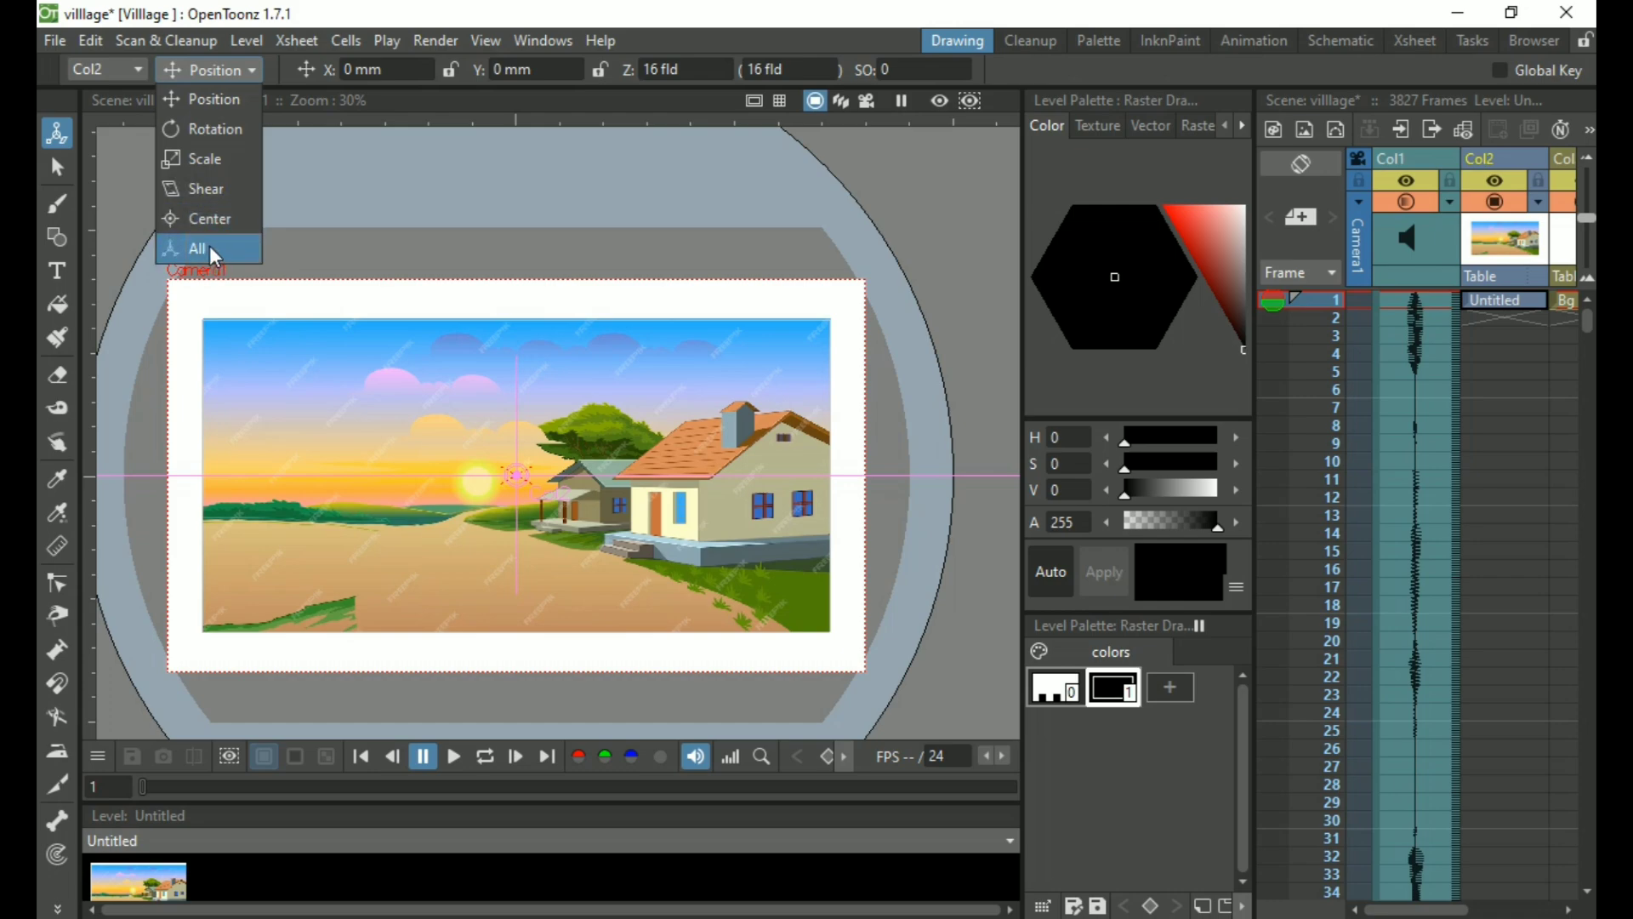
left_click(209, 249)
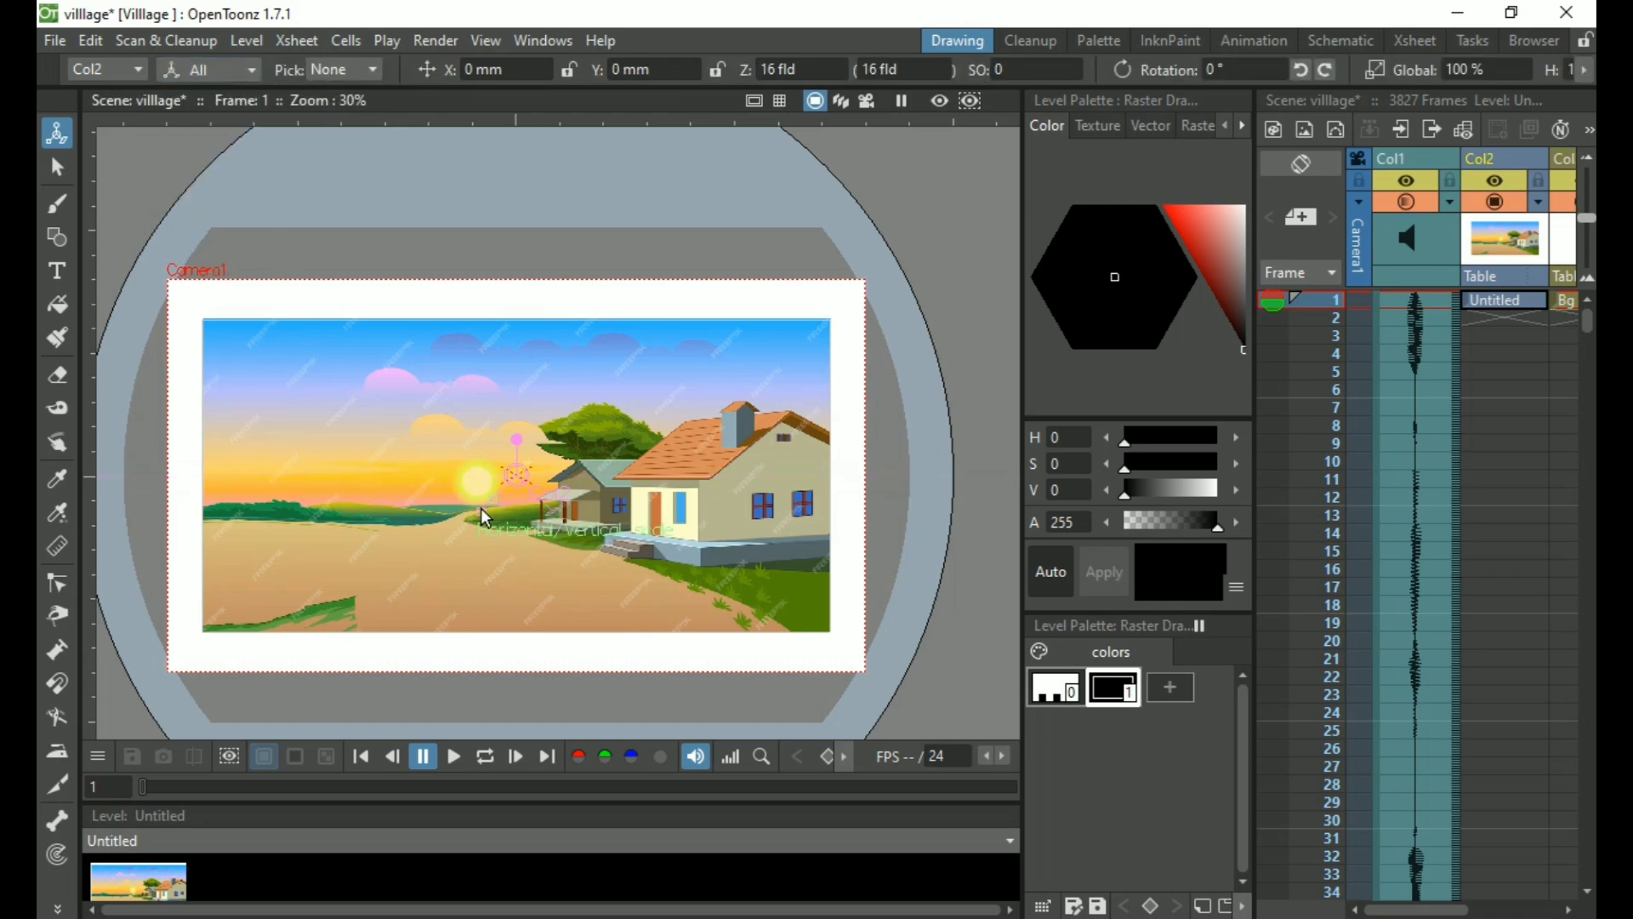
left_click_drag(481, 508, 476, 513)
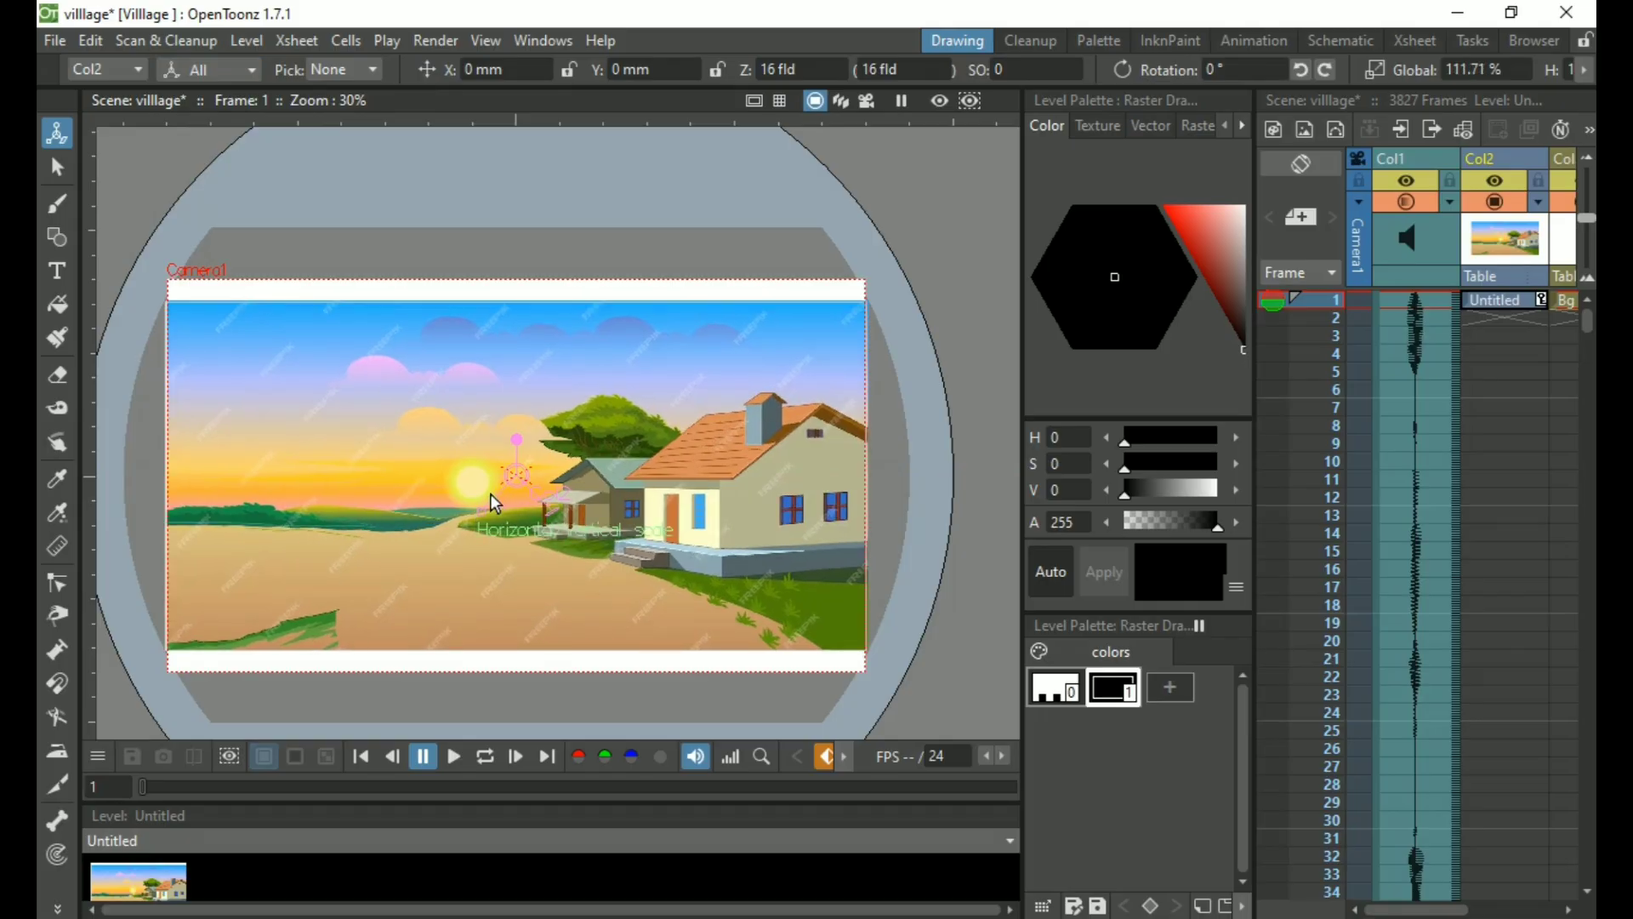
left_click_drag(493, 496, 478, 517)
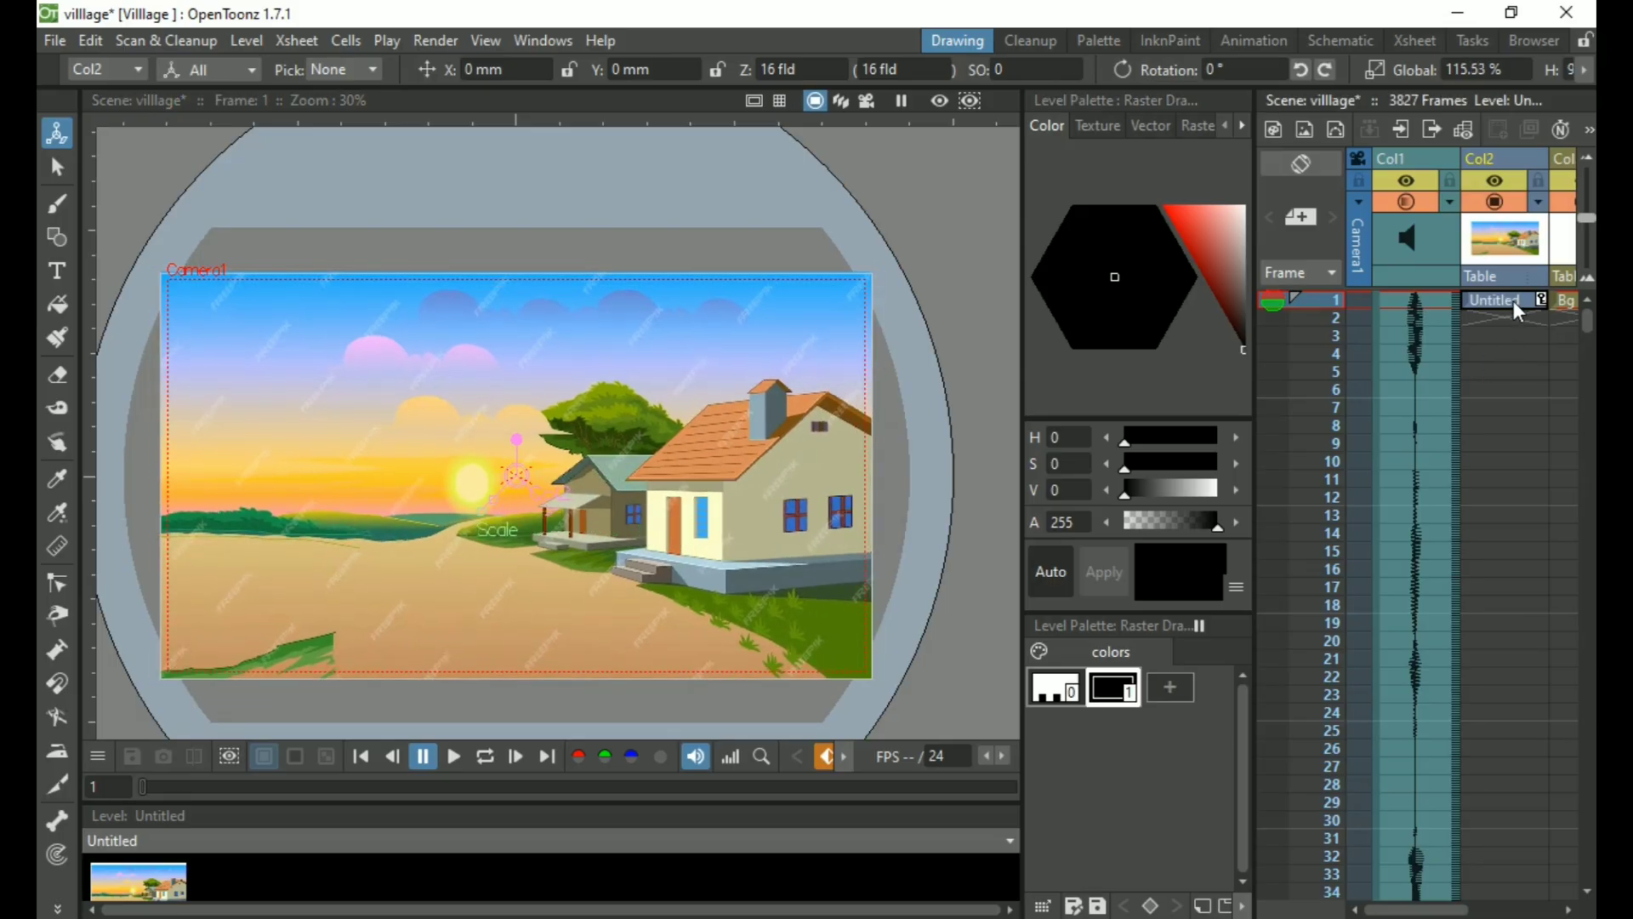
Trace the far edge of the sandy ground below the hills with the Brush tool on frame 1 of the Bg level
left_click(1567, 302)
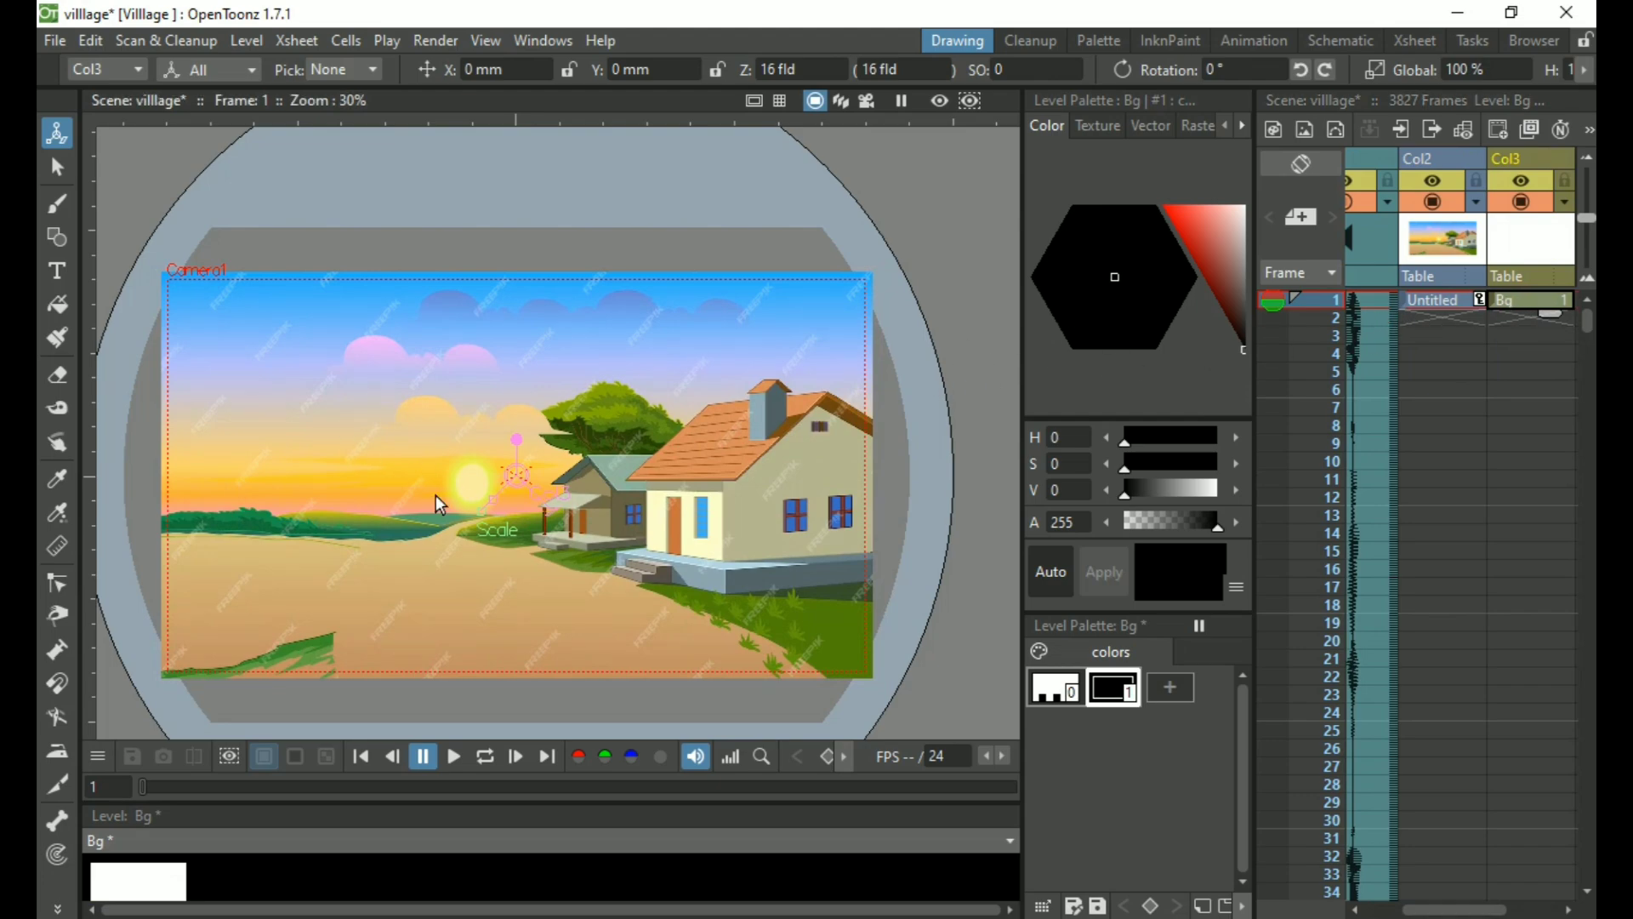
key("b")
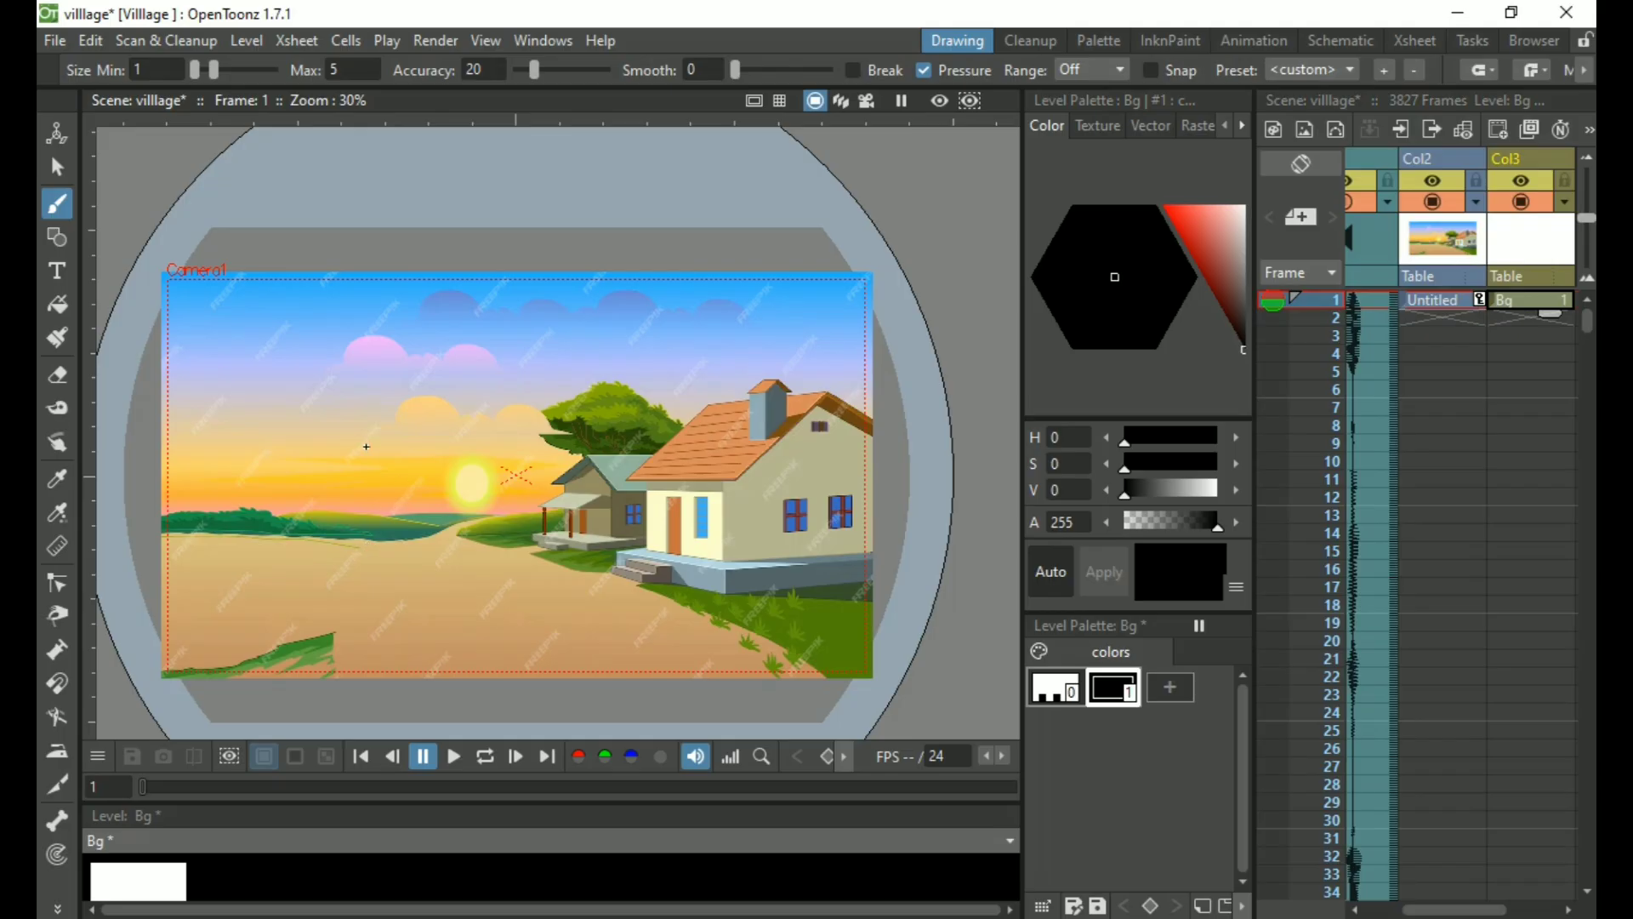
scroll(164, 509, "up", 3)
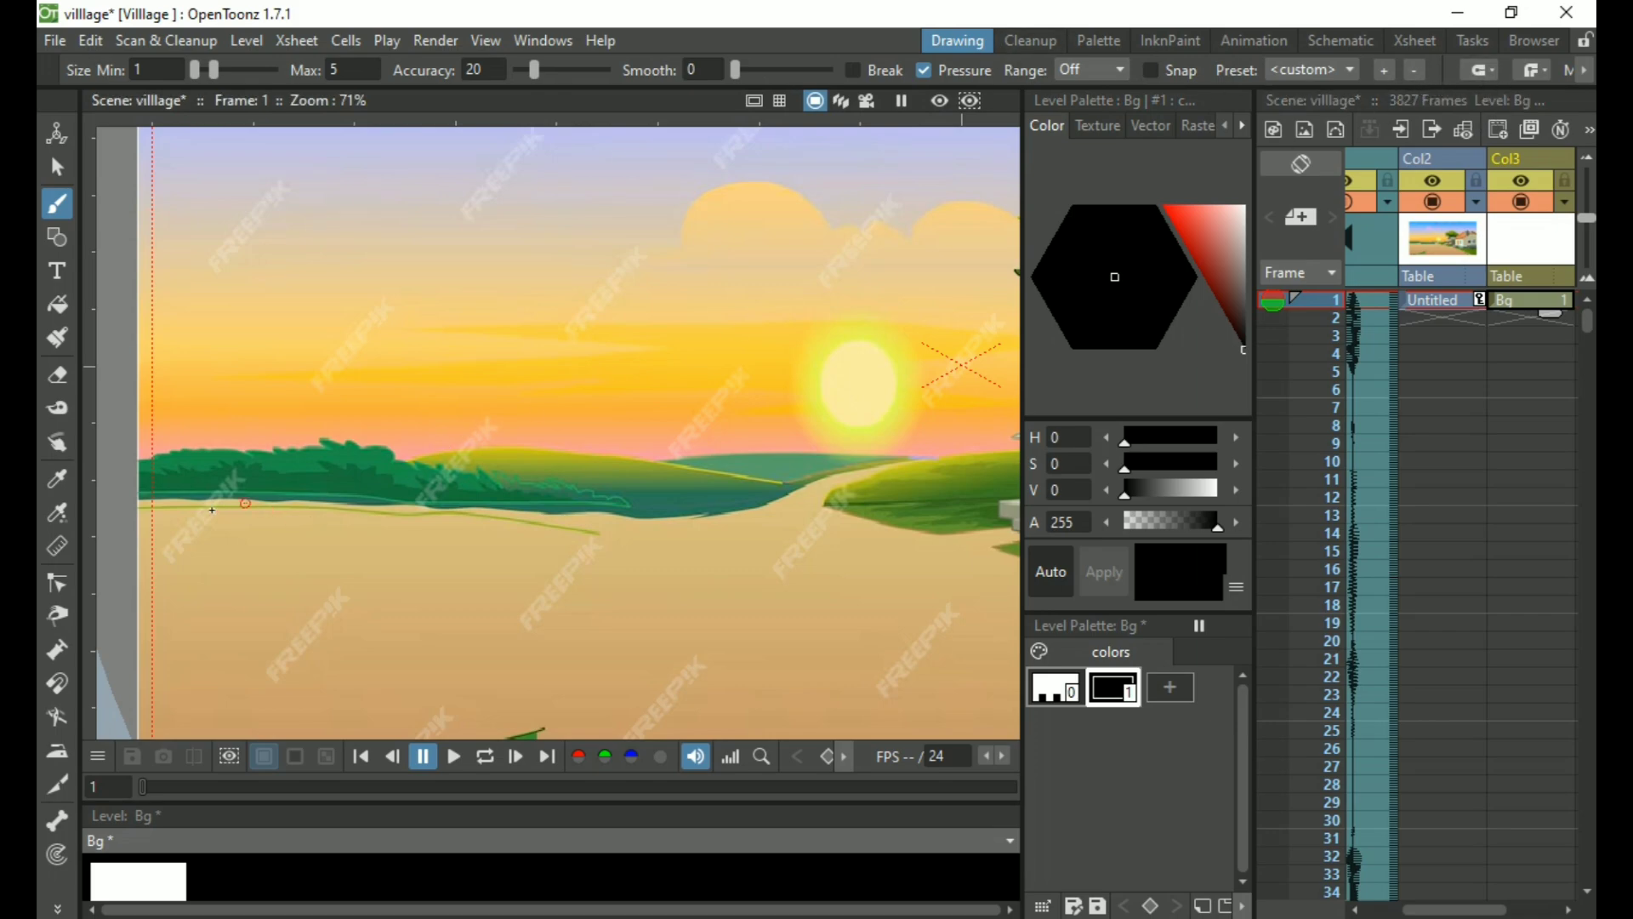
key("space")
mouse_move(182, 511)
left_mouse_down()
mouse_move(321, 488)
mouse_move(294, 487)
left_mouse_up()
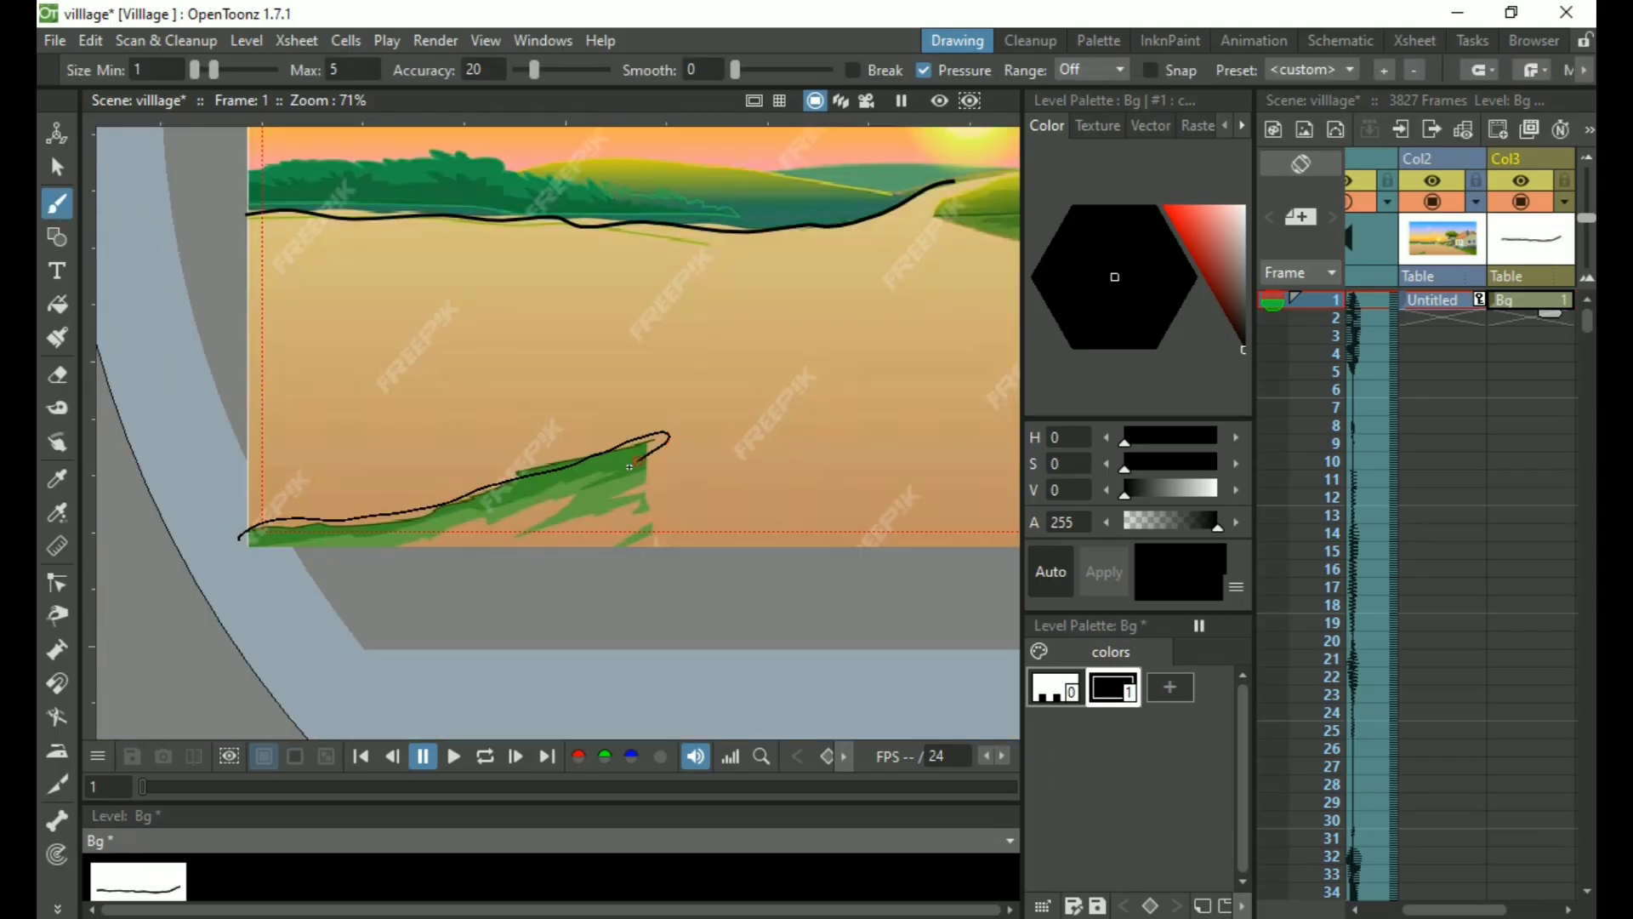
Outline the grass patch at the ground's near corner with brush strokes for its jagged end, inner blades and base
mouse_move(667, 438)
left_mouse_down()
mouse_move(643, 512)
mouse_move(663, 547)
left_mouse_up()
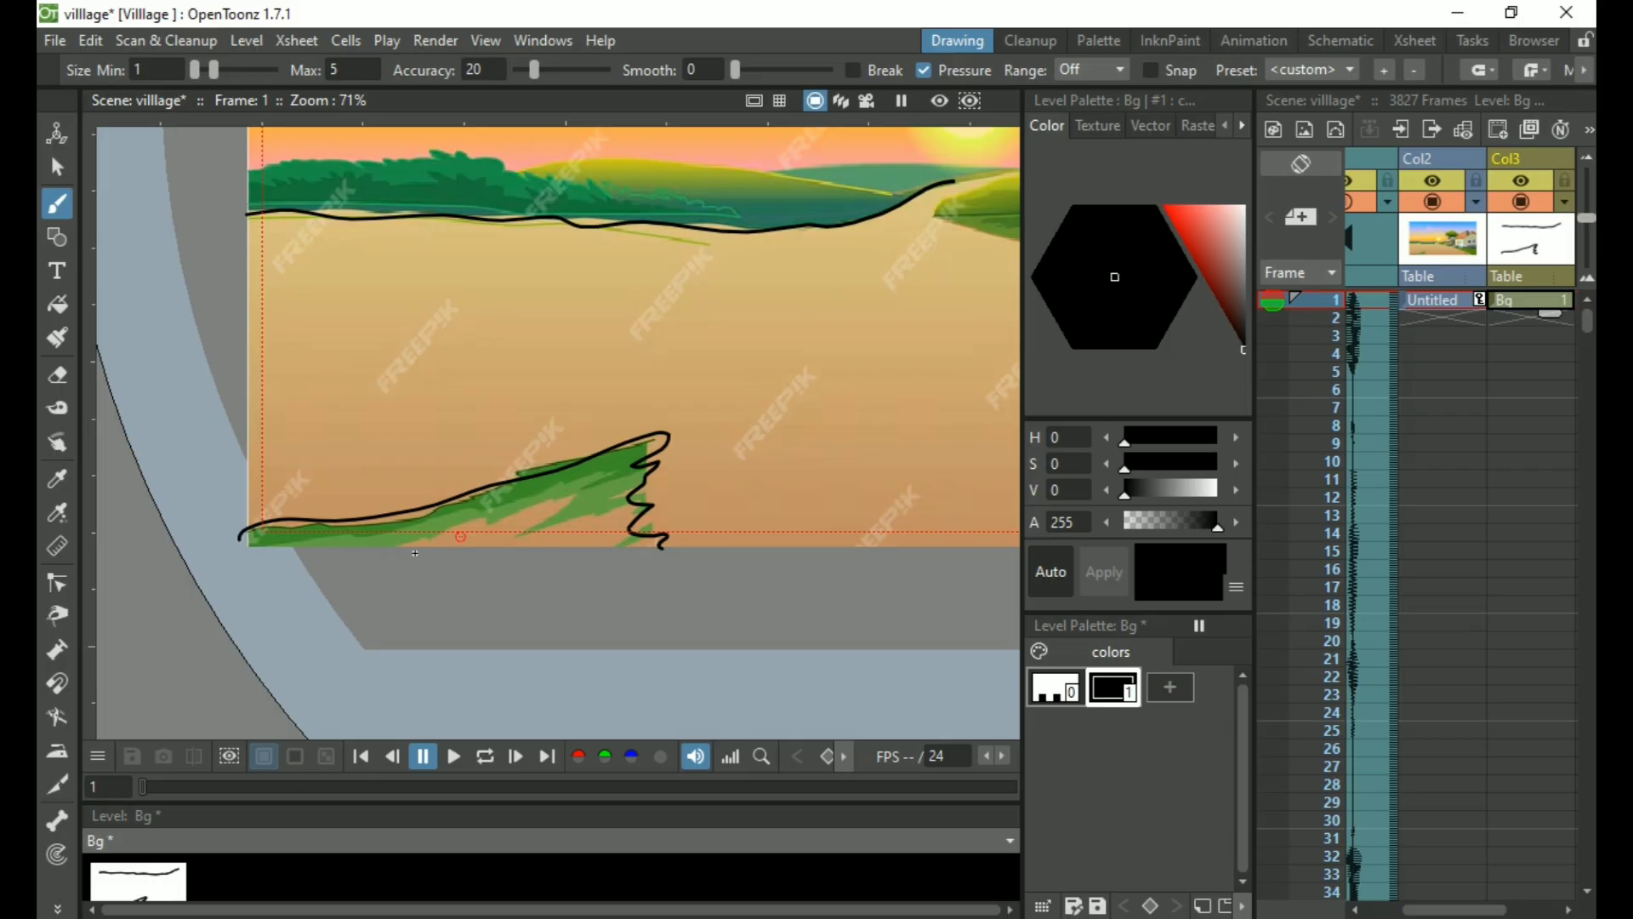
mouse_move(412, 549)
left_mouse_down()
mouse_move(575, 490)
mouse_move(503, 543)
mouse_move(629, 508)
mouse_move(588, 557)
left_mouse_up()
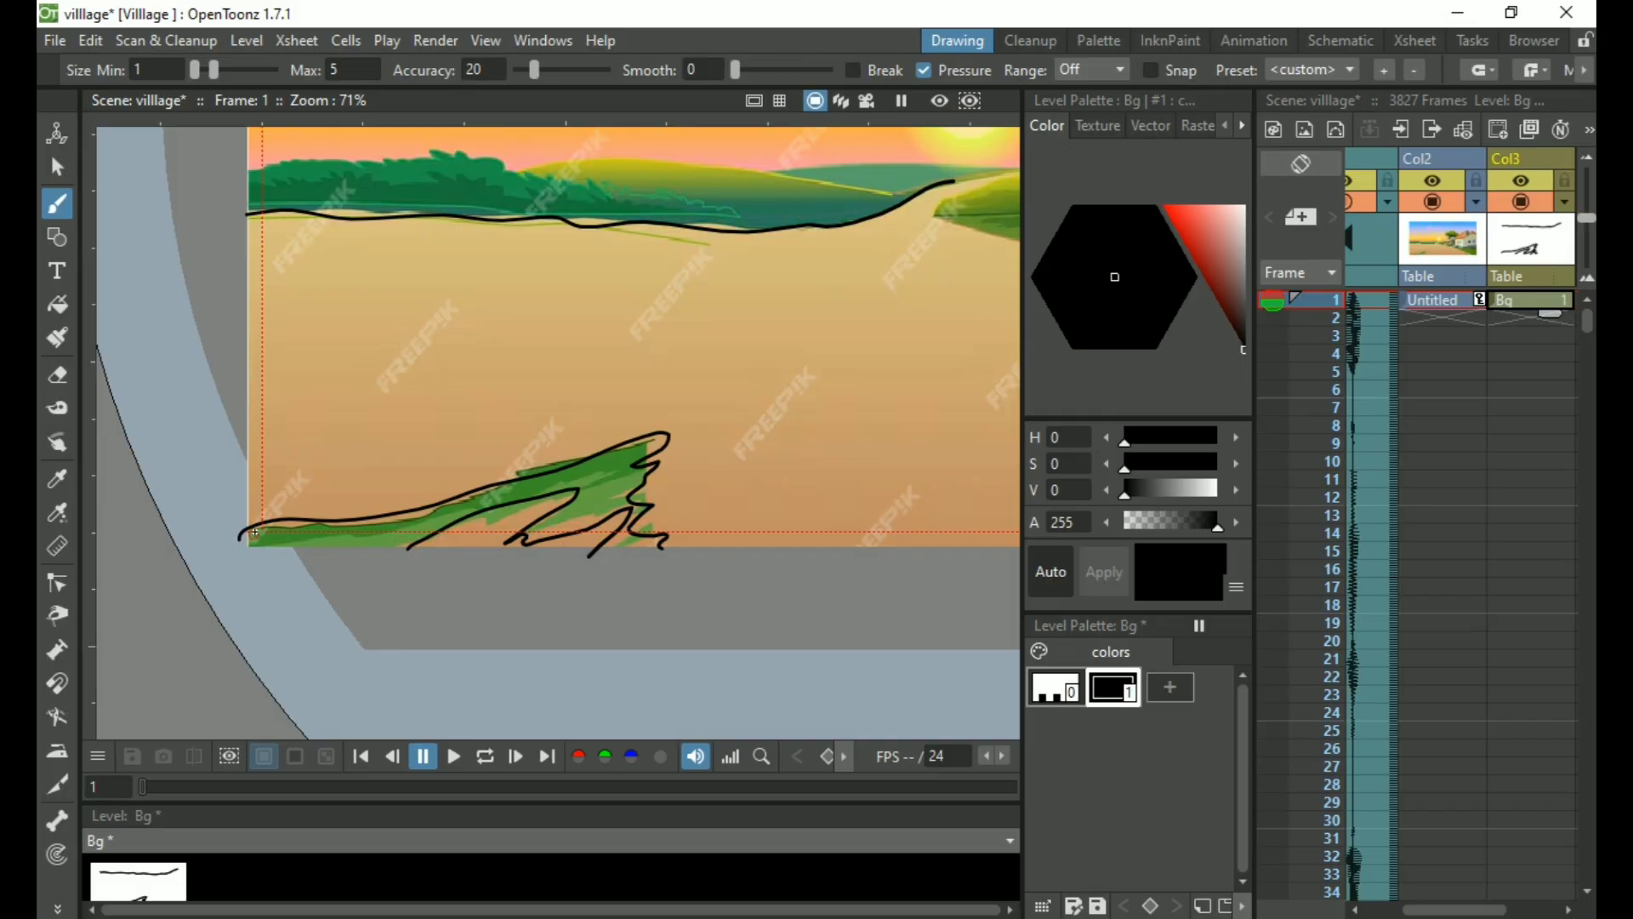
left_click_drag(241, 533, 417, 548)
Close the base of the grass patch with a brush stroke from the inner blade's lower end to the jagged end
scroll(334, 545, "up", 8)
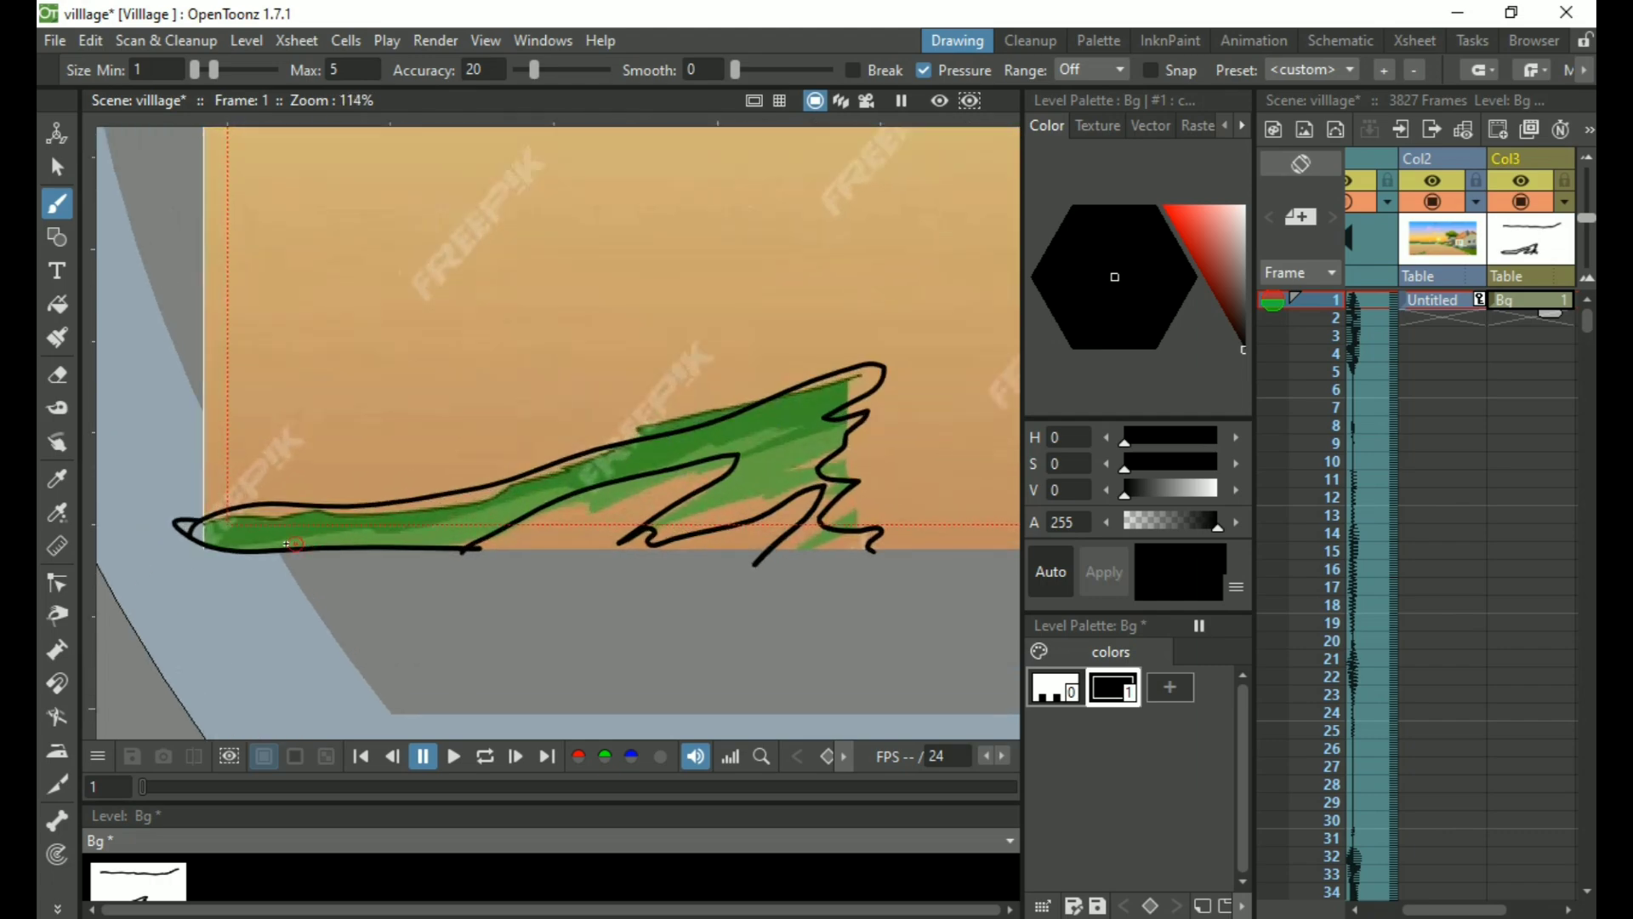
scroll(228, 538, "down", 4)
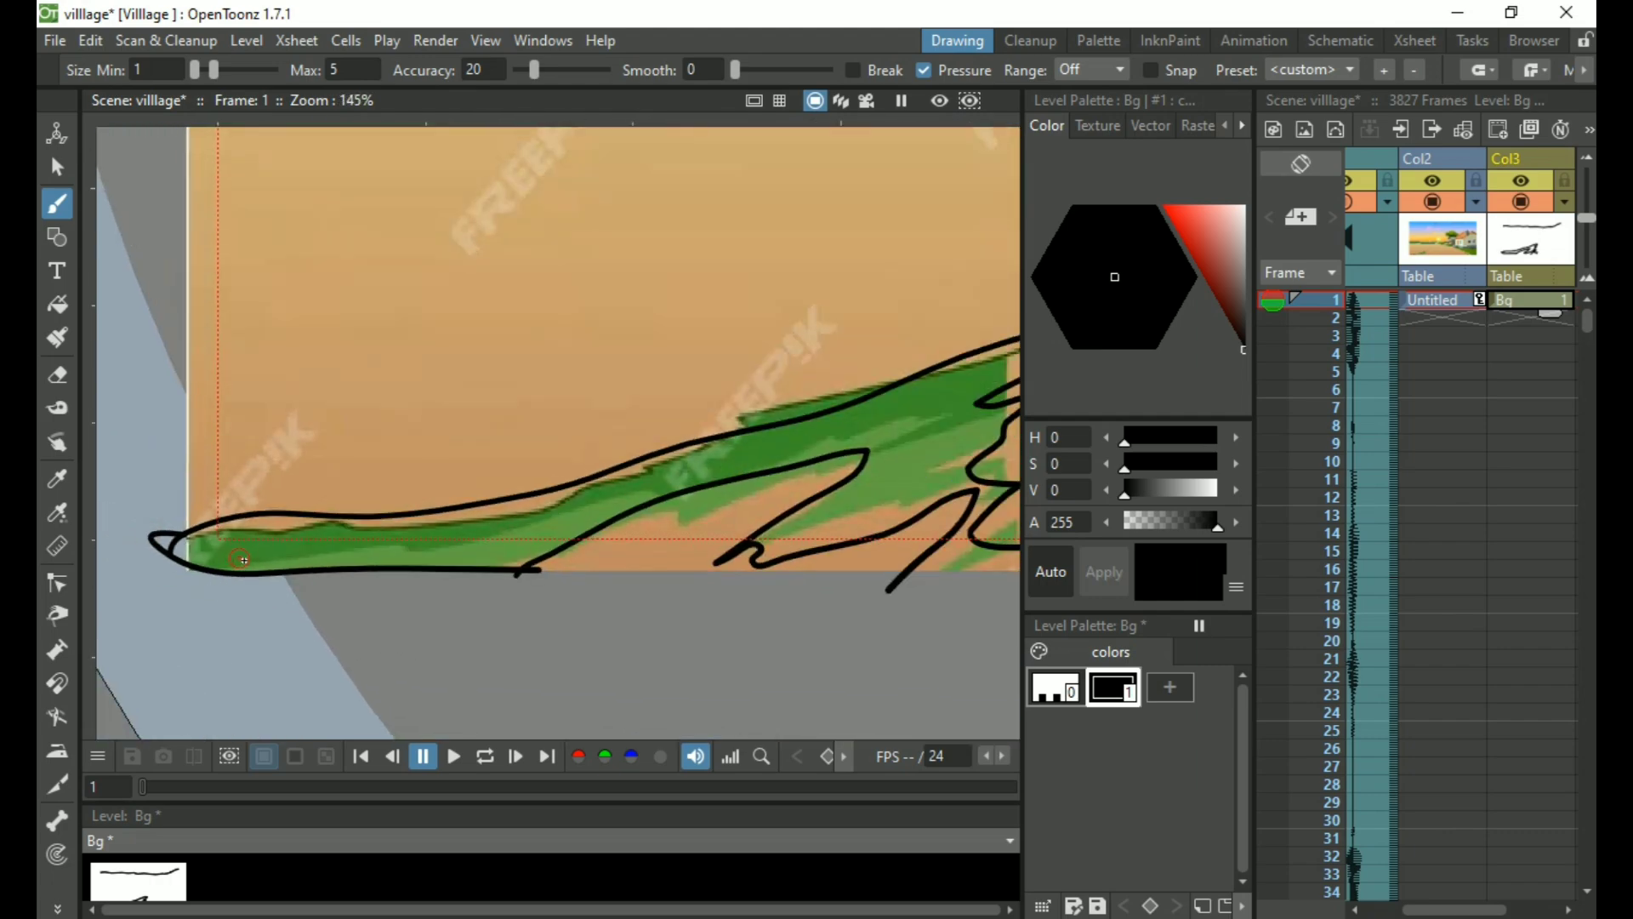
key("f")
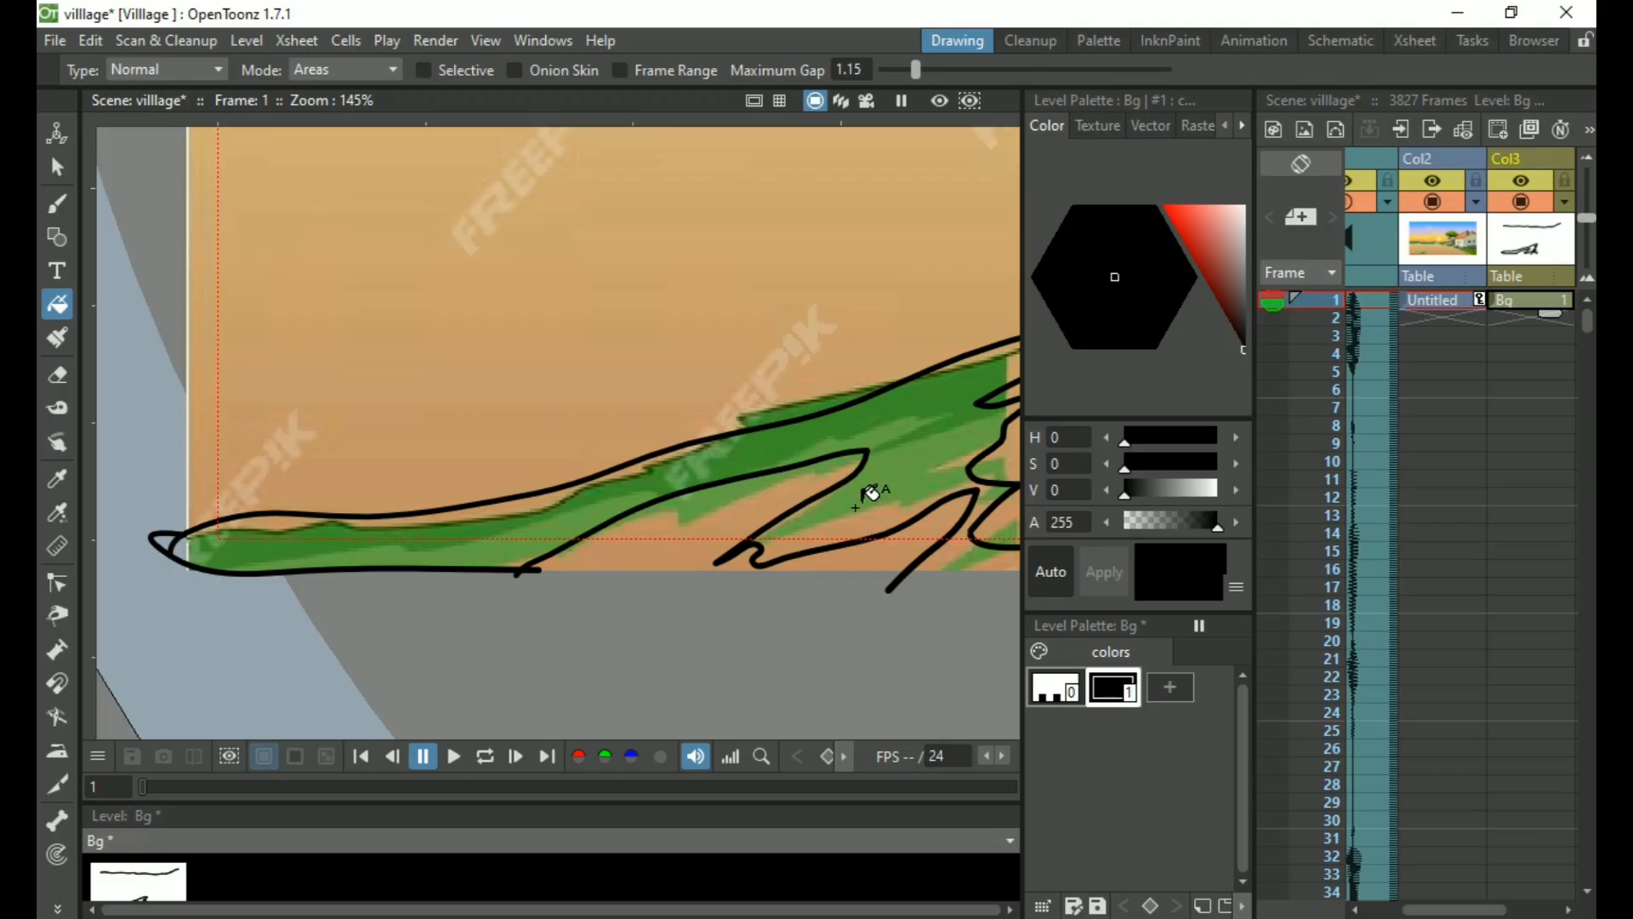
scroll(783, 489, "down", 3)
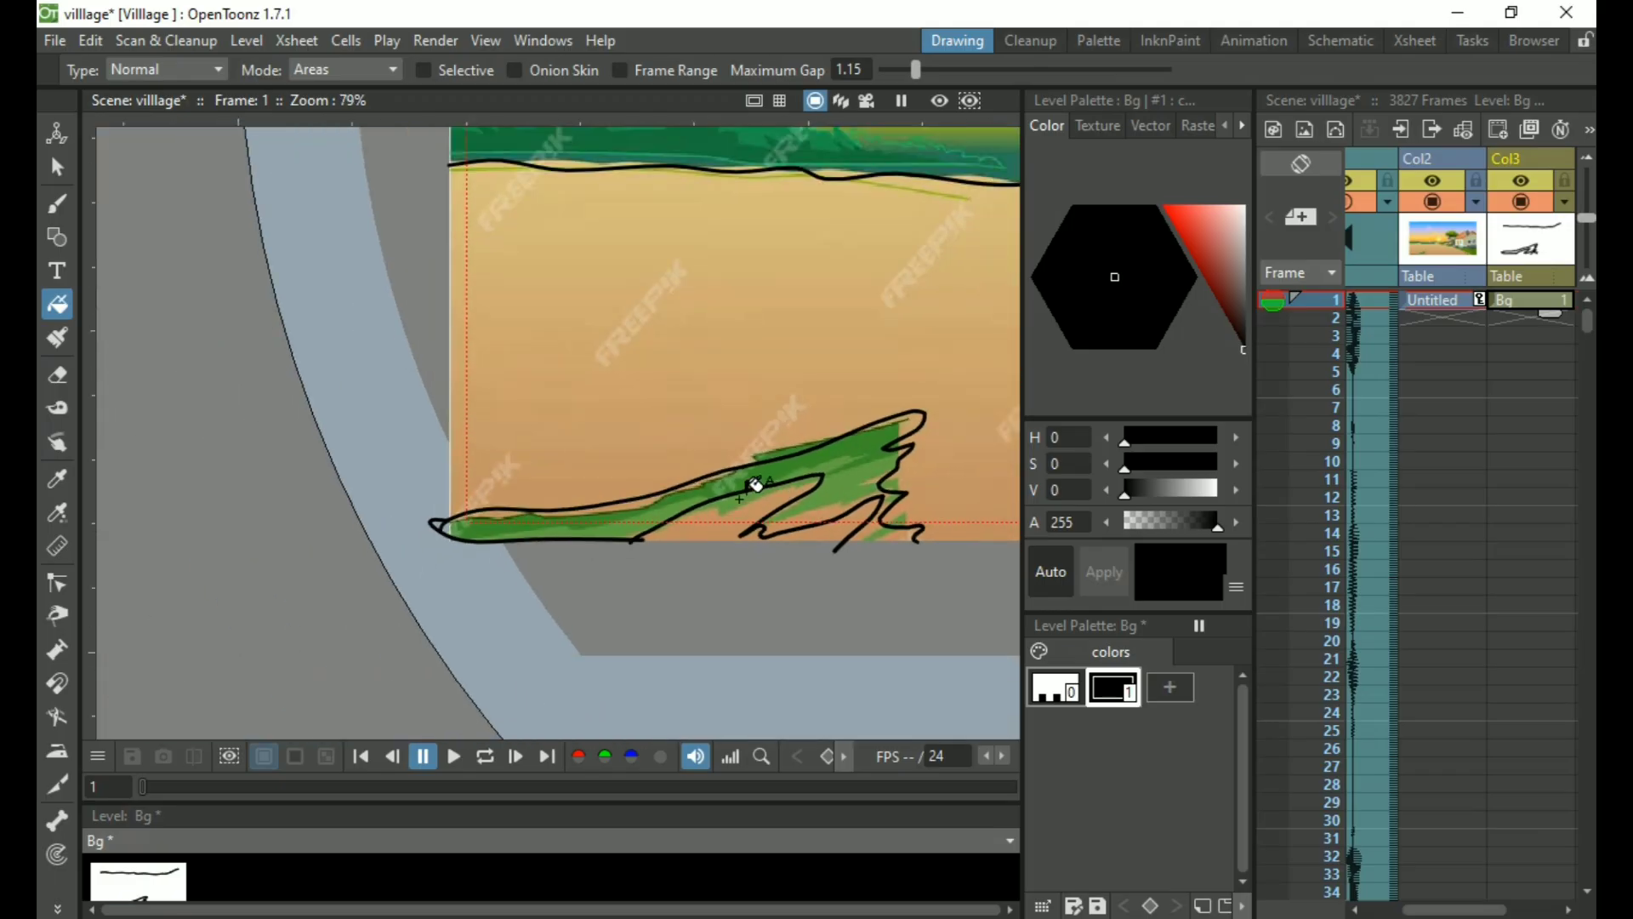
scroll(754, 485, "up", 3)
scroll(754, 485, "down", 3)
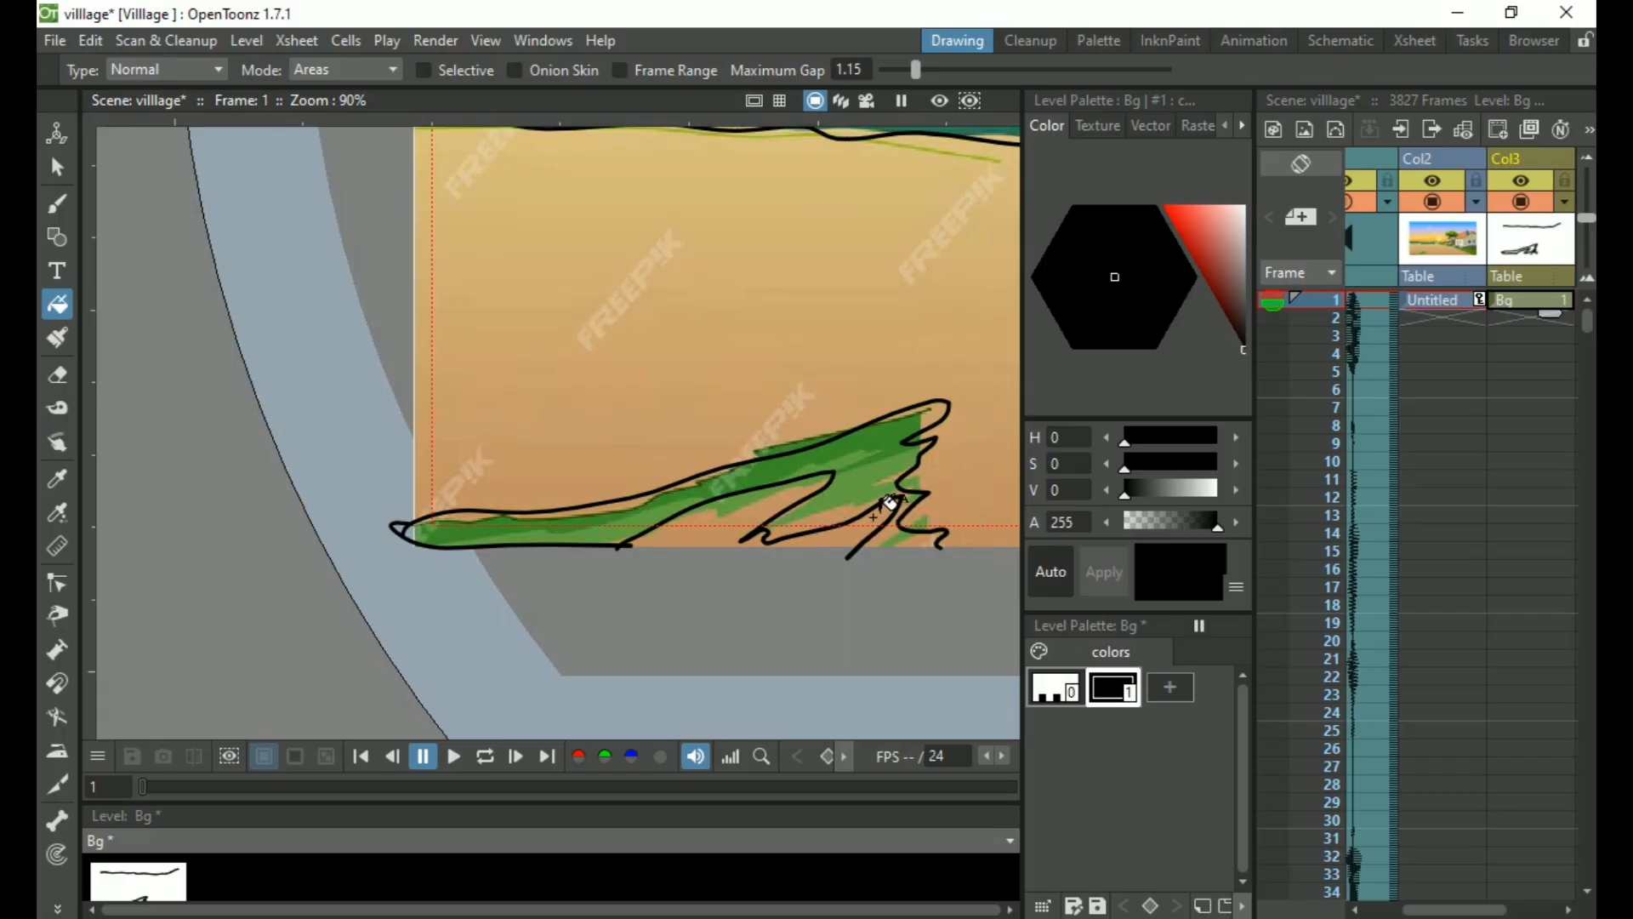
left_click_drag(889, 496, 660, 485)
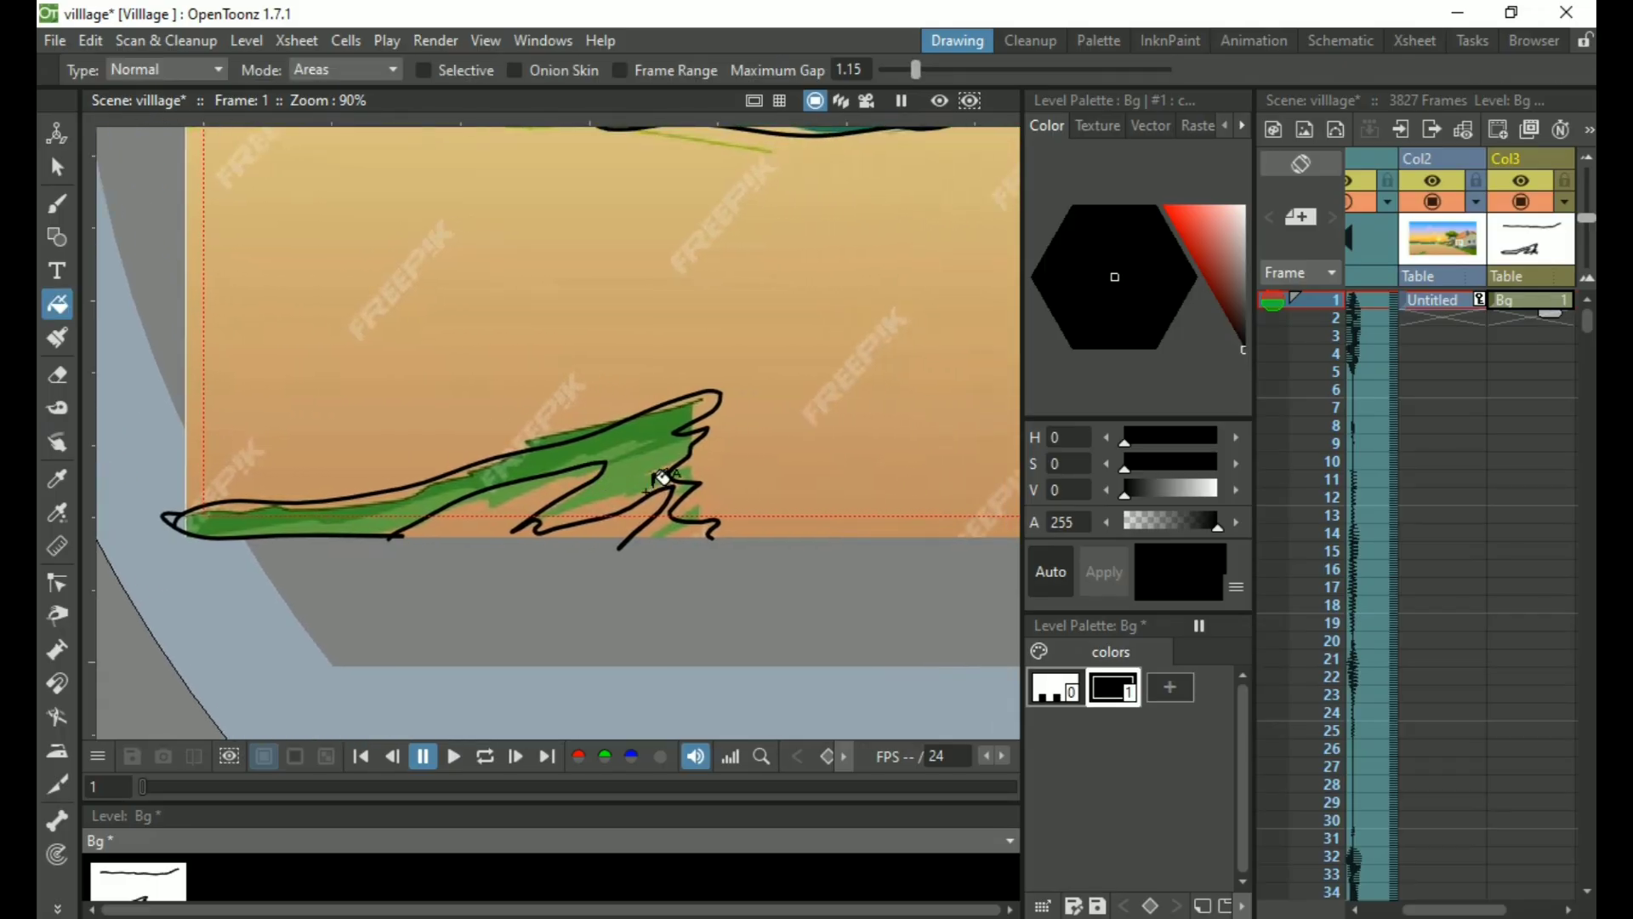
key("b")
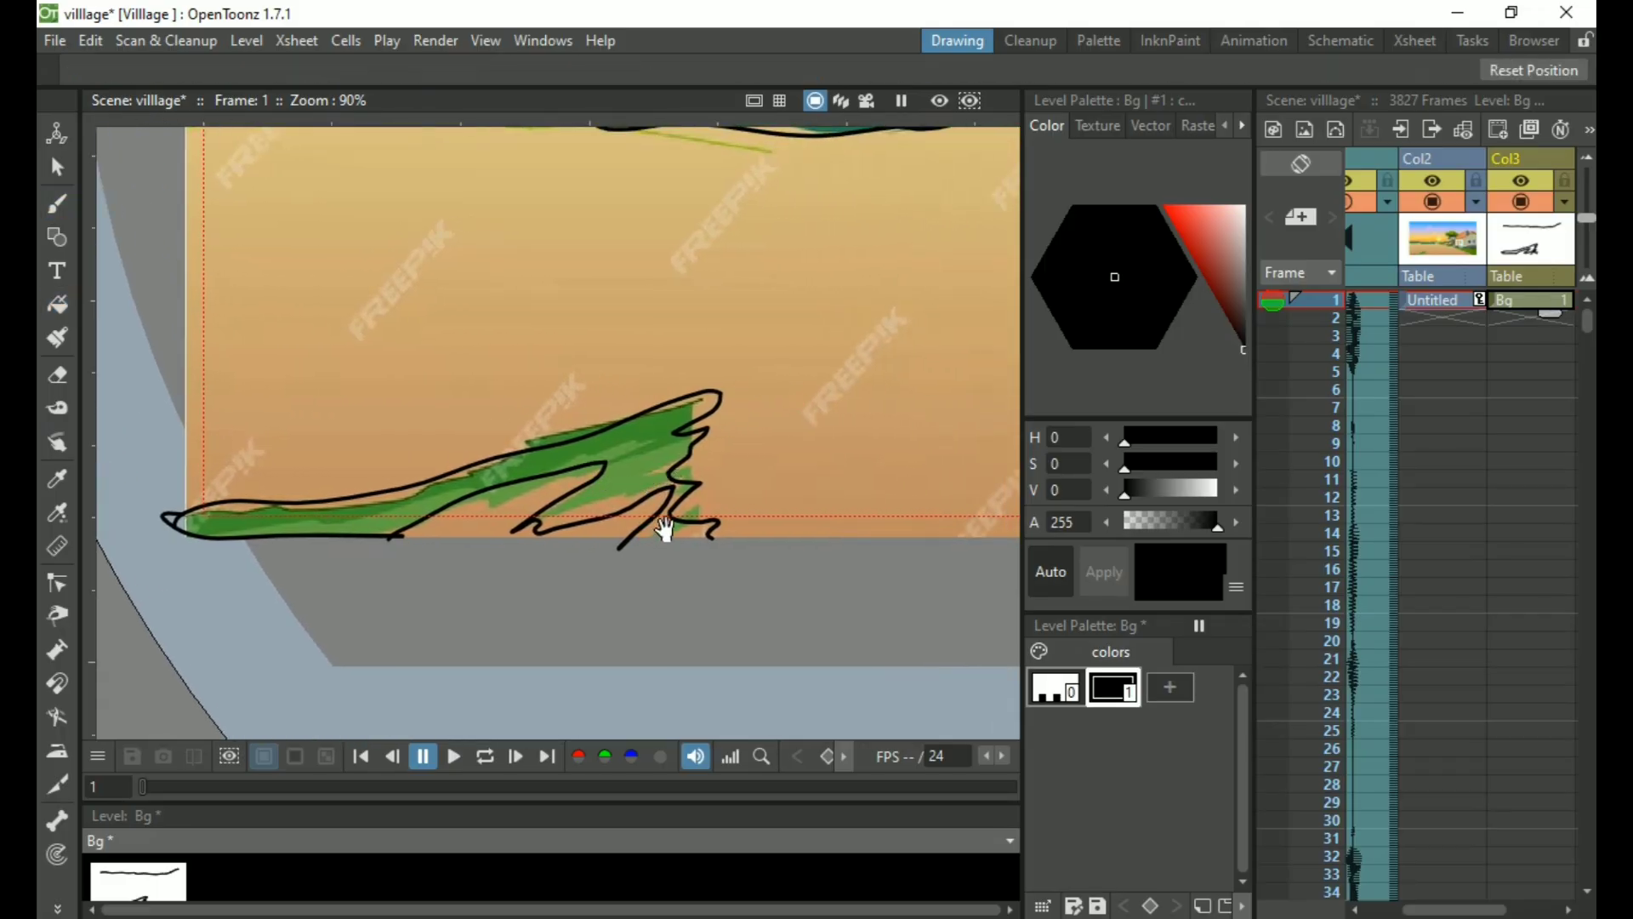
scroll(677, 513, "up", 8)
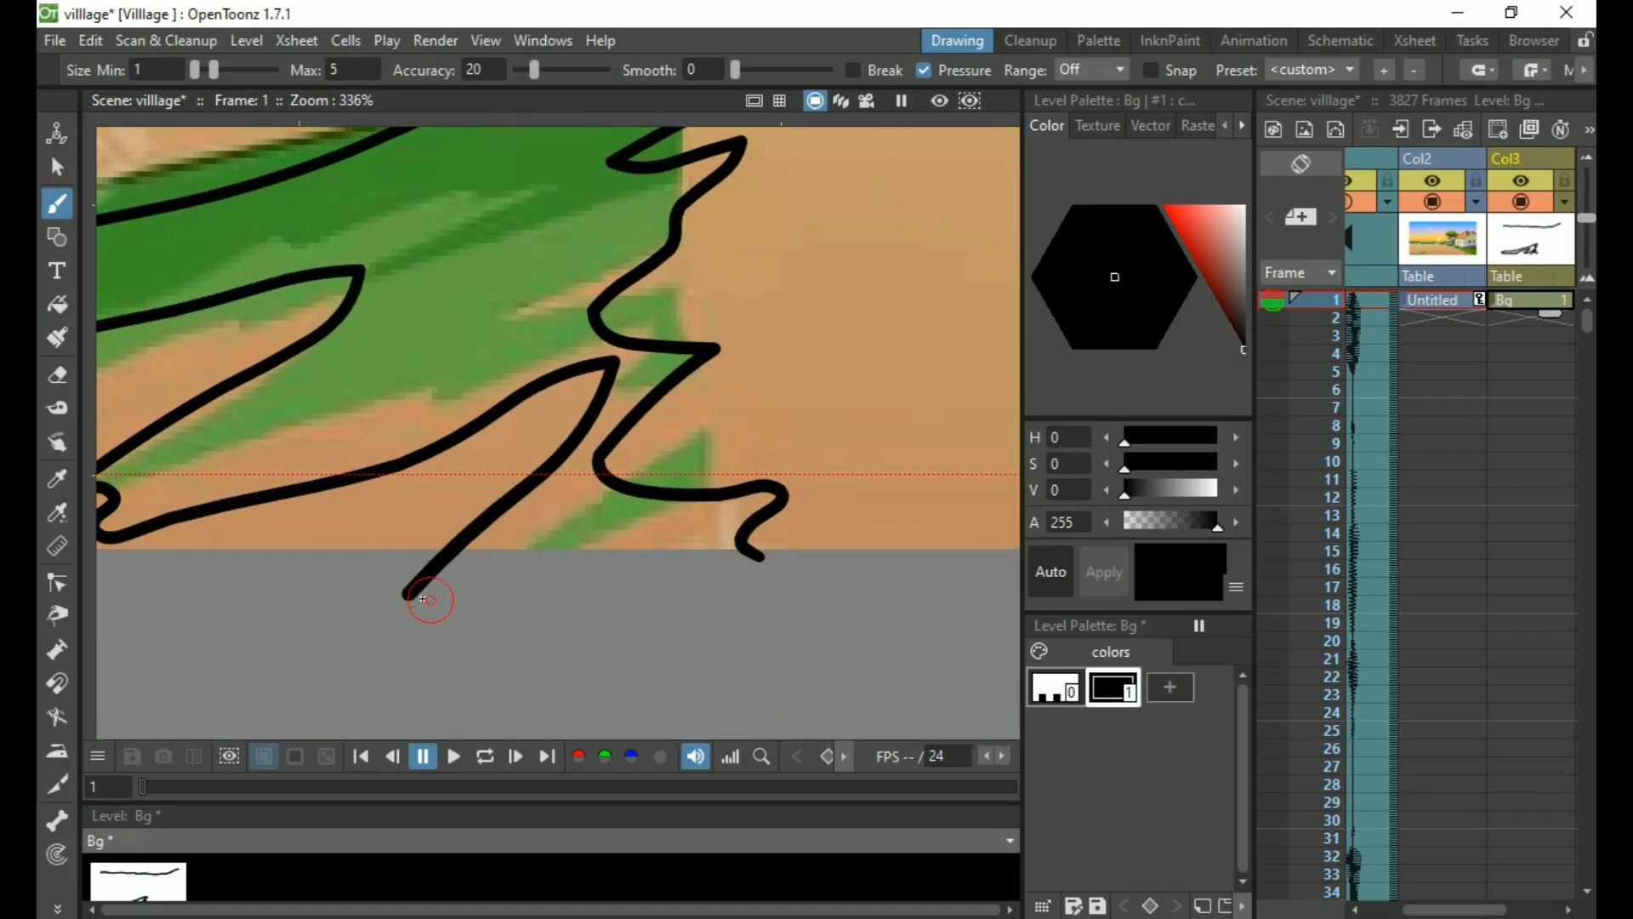
mouse_move(475, 543)
left_mouse_down()
mouse_move(440, 567)
mouse_move(469, 585)
mouse_move(642, 594)
mouse_move(757, 579)
mouse_move(774, 564)
mouse_move(738, 558)
left_mouse_up()
Try filling the outlined grass patch with the black style
key("f")
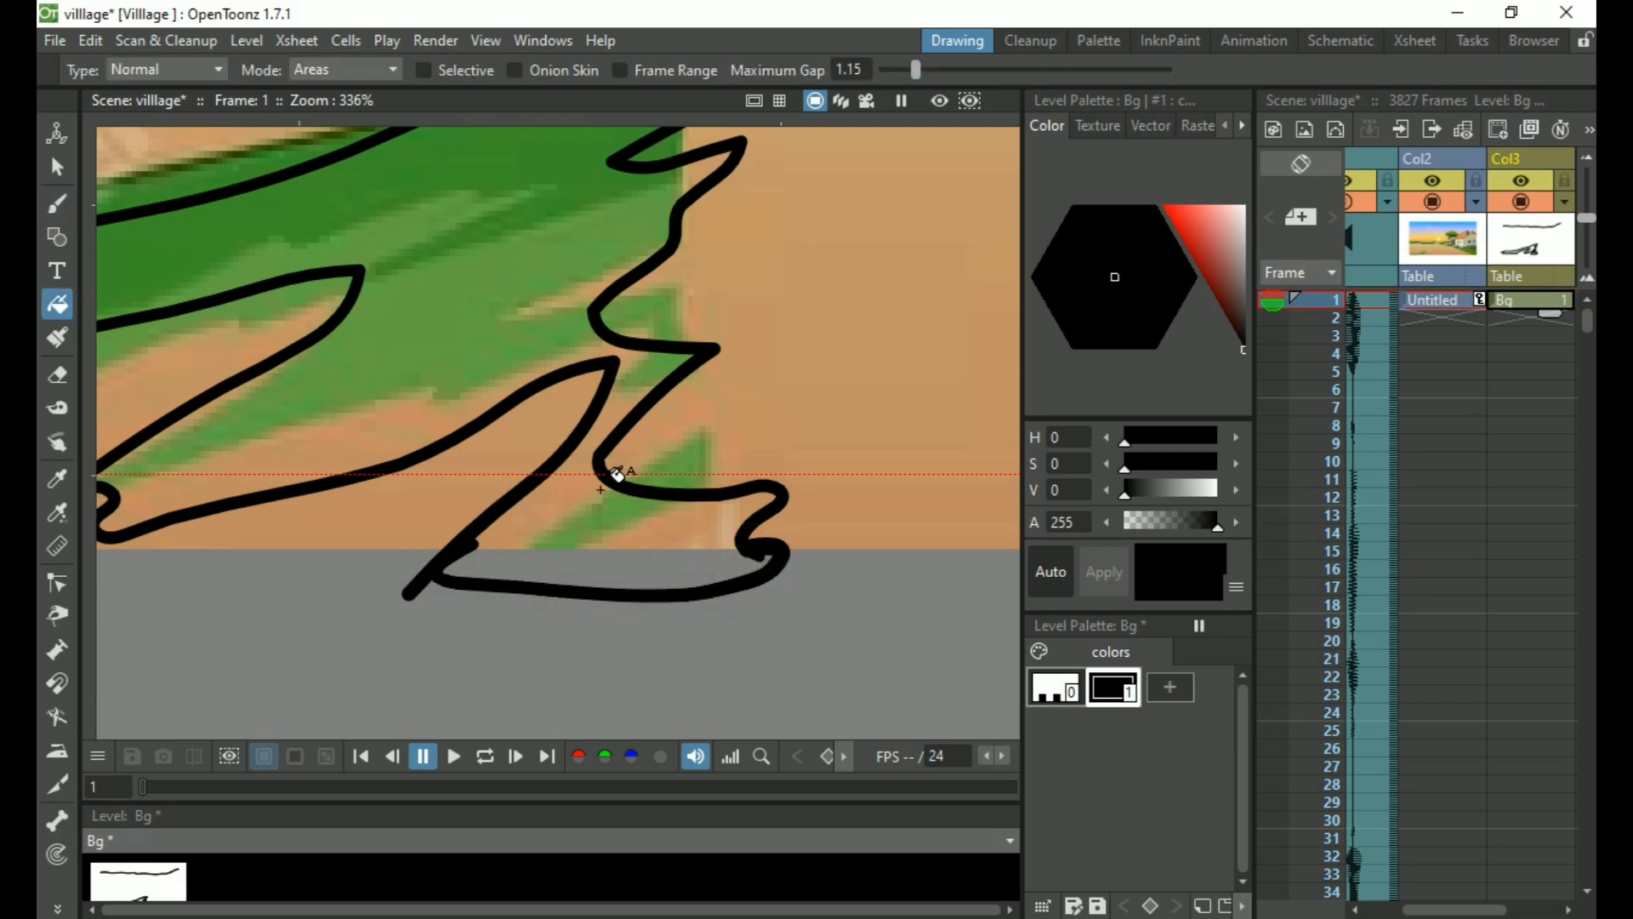
left_click(602, 518)
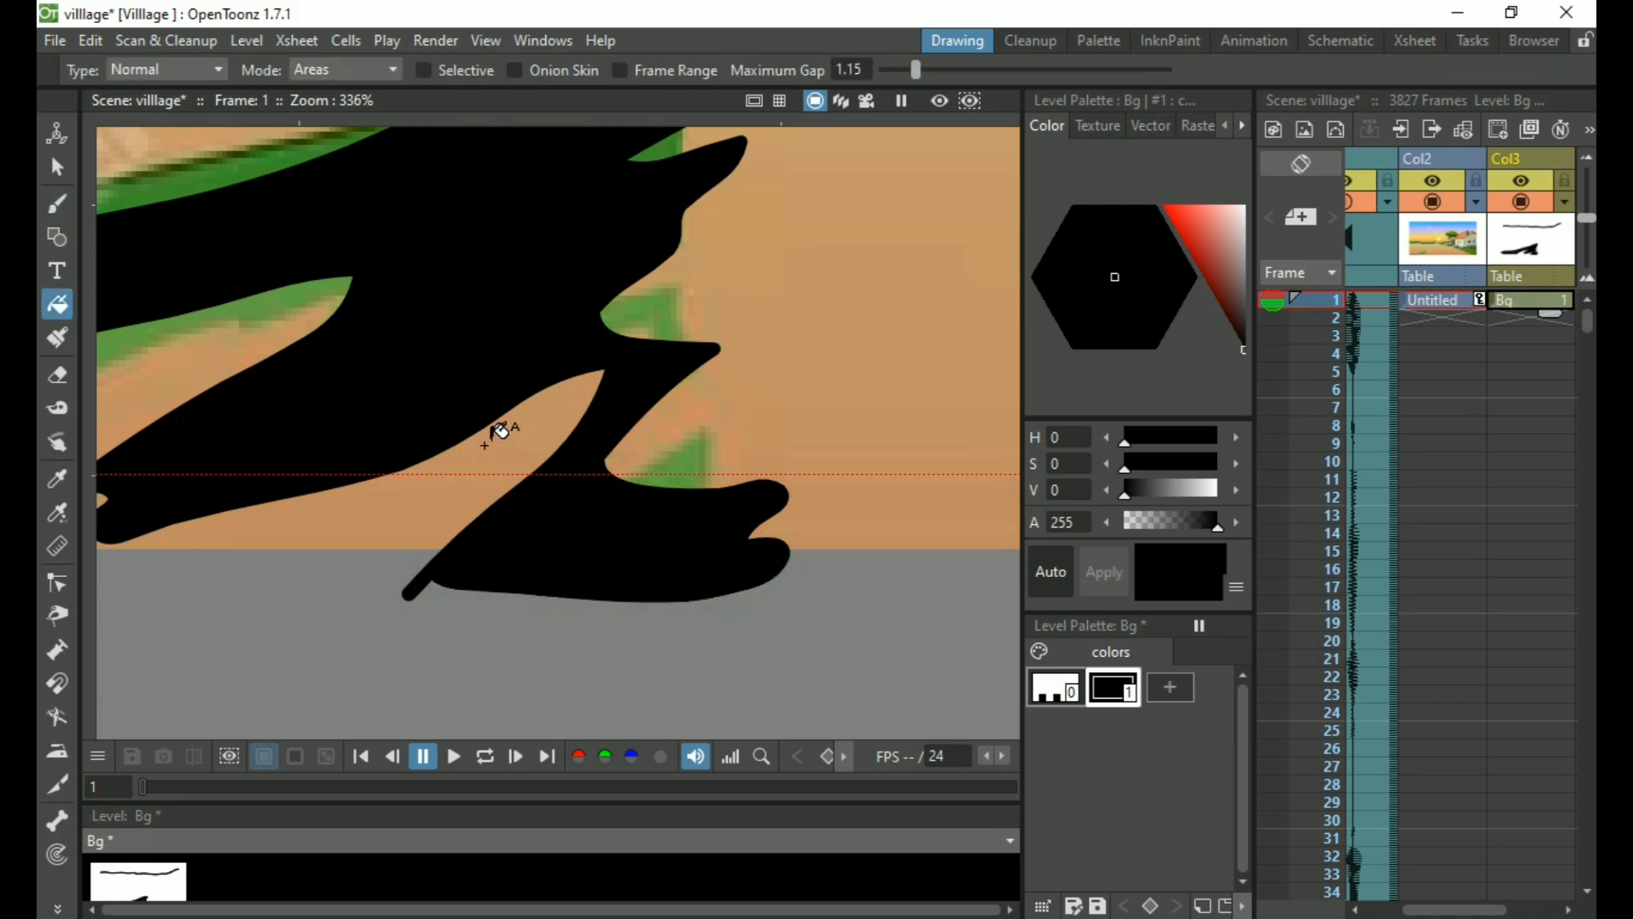
key("ctrl+z")
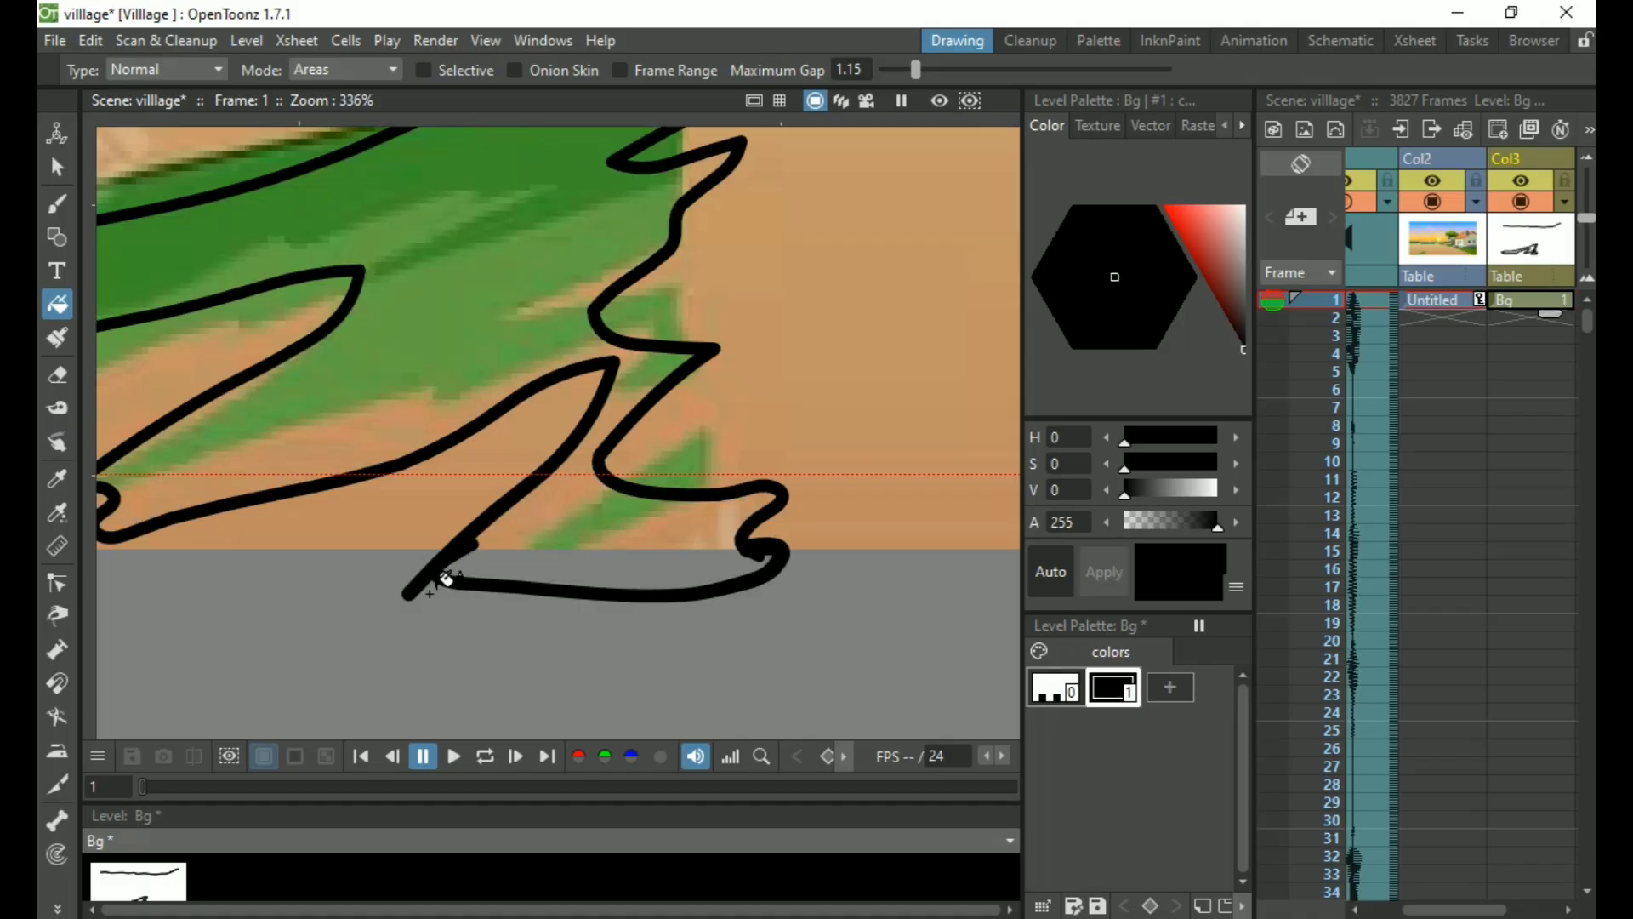
Pull the inner blade stroke's overshooting end in to the base stroke with the Control Point Editor and smooth its curve
key("s")
left_click(415, 585)
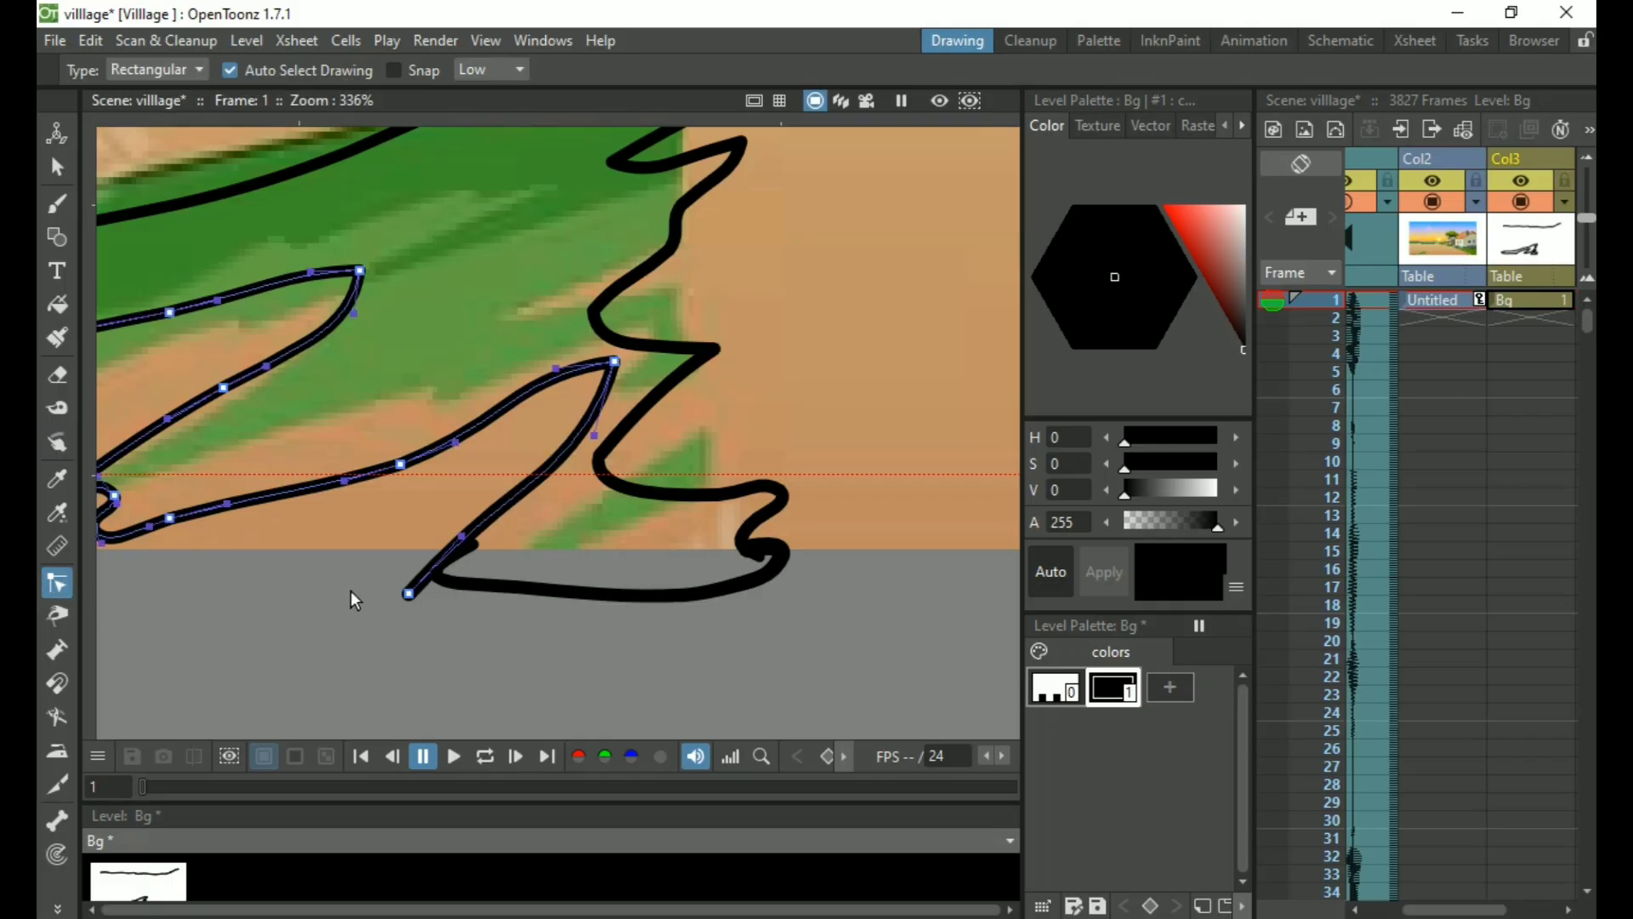
mouse_move(410, 596)
left_mouse_down()
mouse_move(491, 547)
mouse_move(453, 554)
left_mouse_up()
left_click_drag(511, 496, 512, 506)
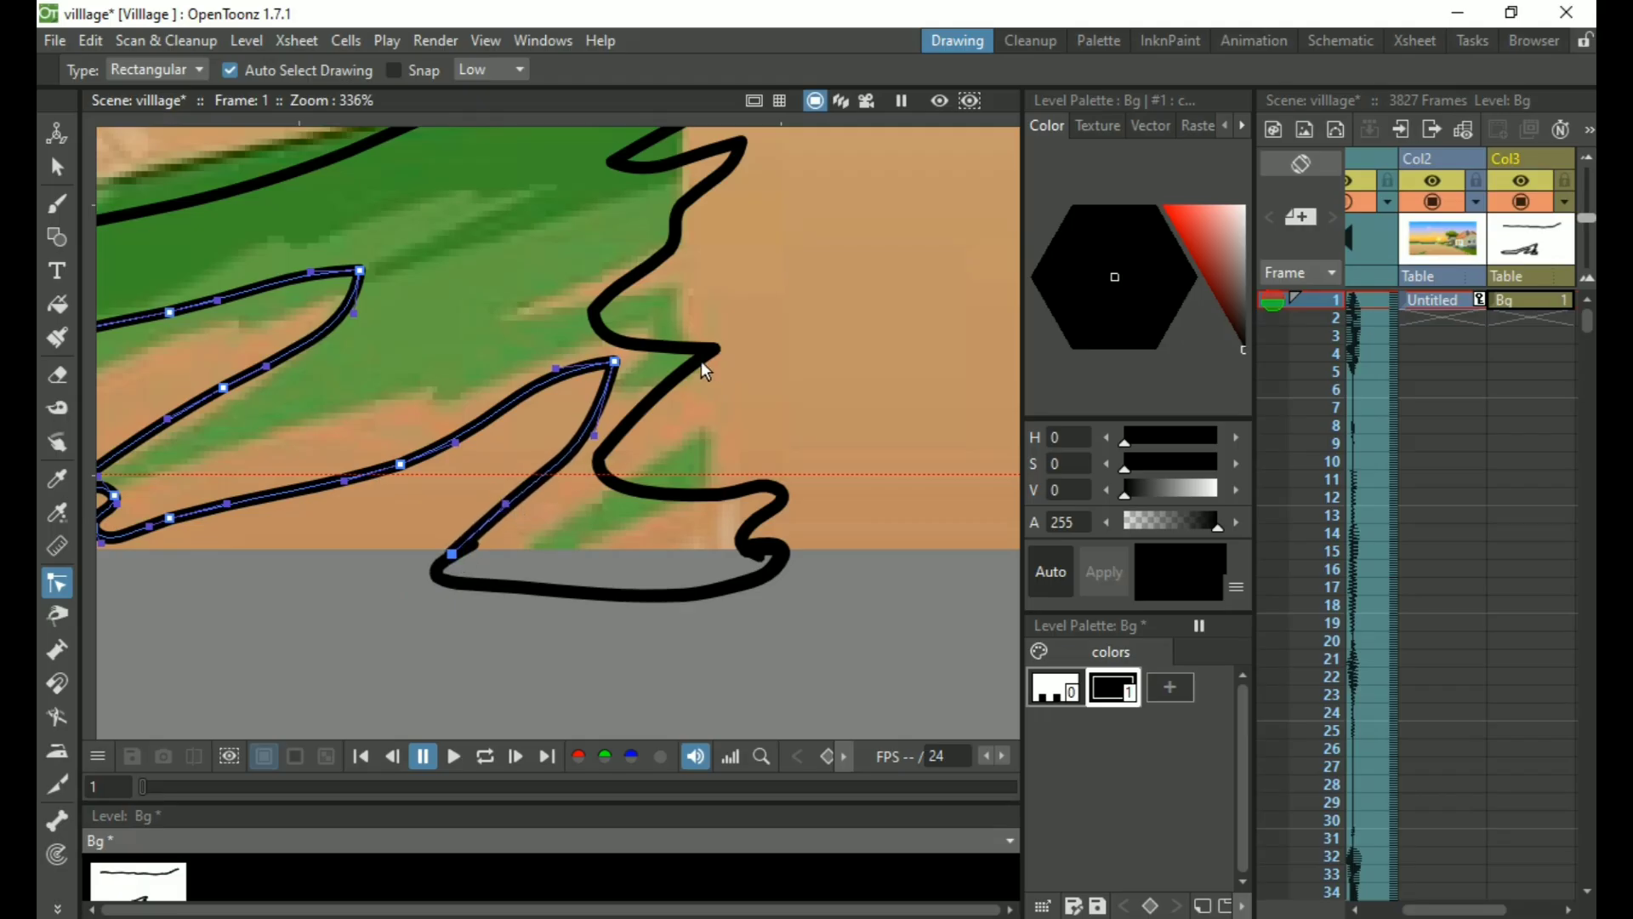
Adjust the control points at the inner blade stroke's other end so it joins the end of the base stroke without overshooting
scroll(689, 357, "down", 5)
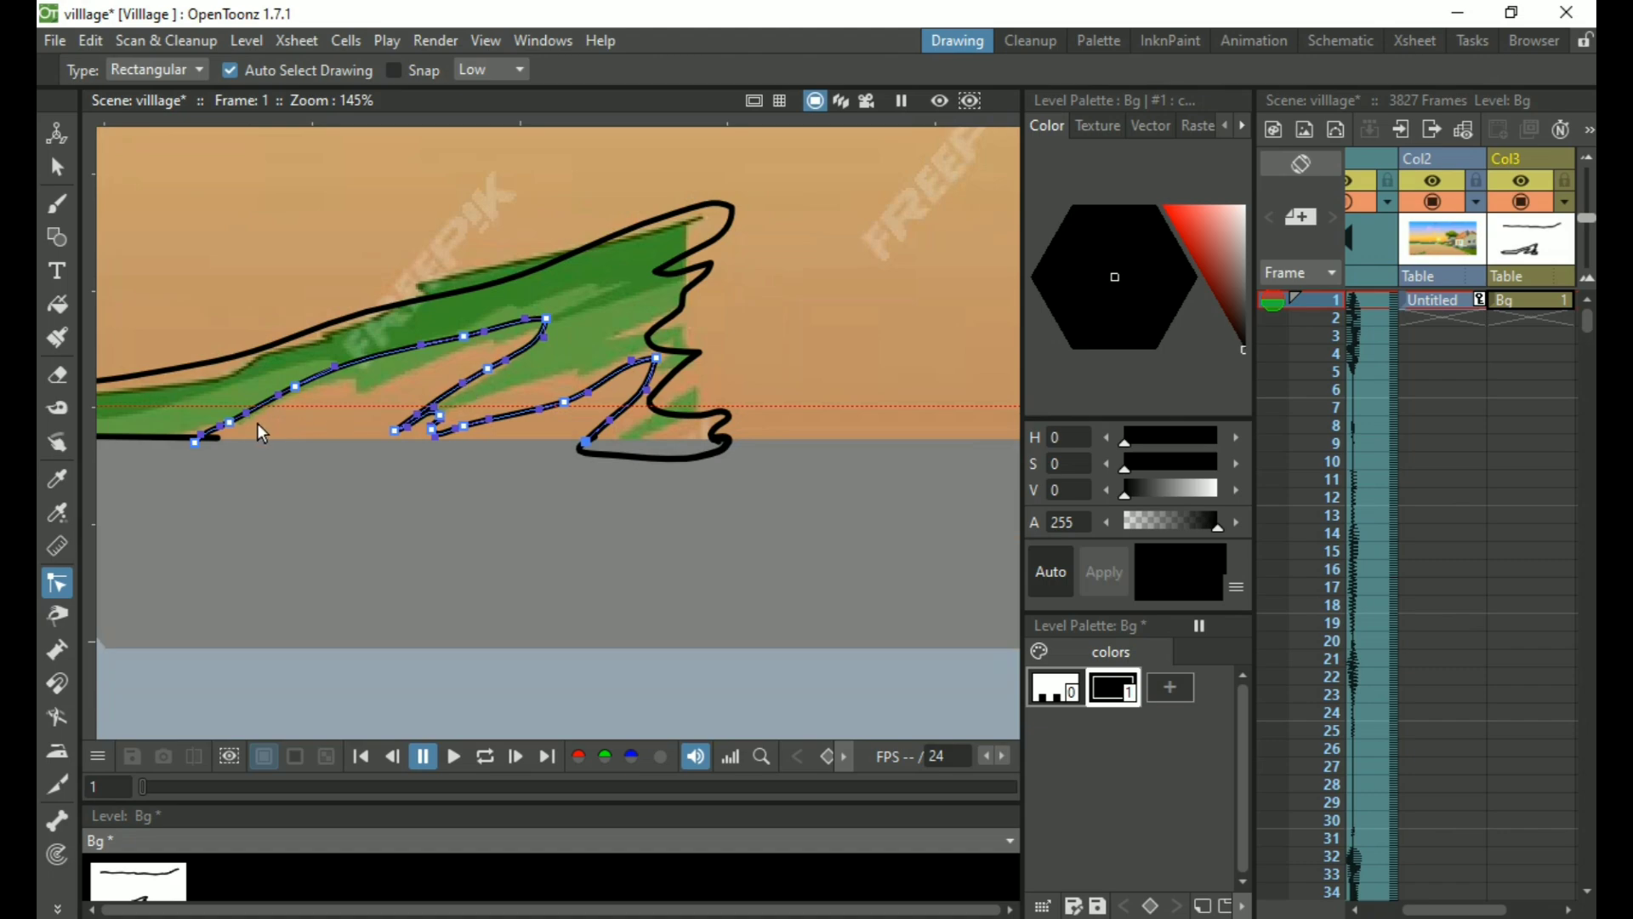
scroll(258, 426, "up", 10)
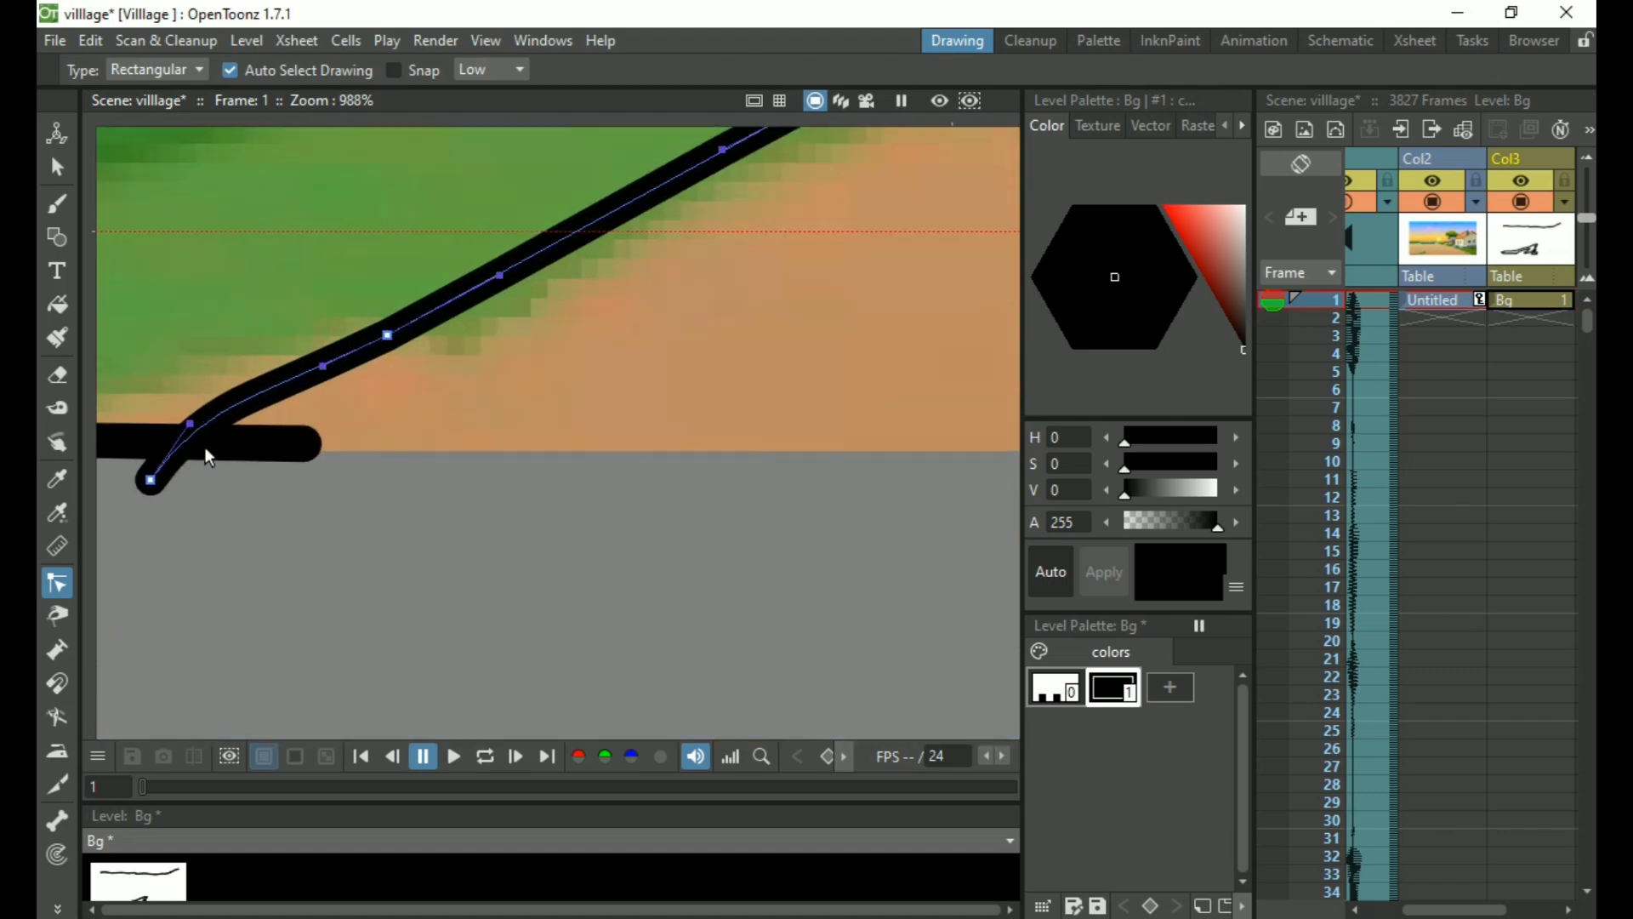
mouse_move(192, 426)
left_mouse_down()
mouse_move(294, 448)
mouse_move(284, 439)
left_mouse_up()
mouse_move(154, 478)
left_mouse_down()
mouse_move(165, 443)
mouse_move(201, 442)
left_mouse_up()
left_click_drag(396, 340, 416, 365)
scroll(336, 404, "down", 10)
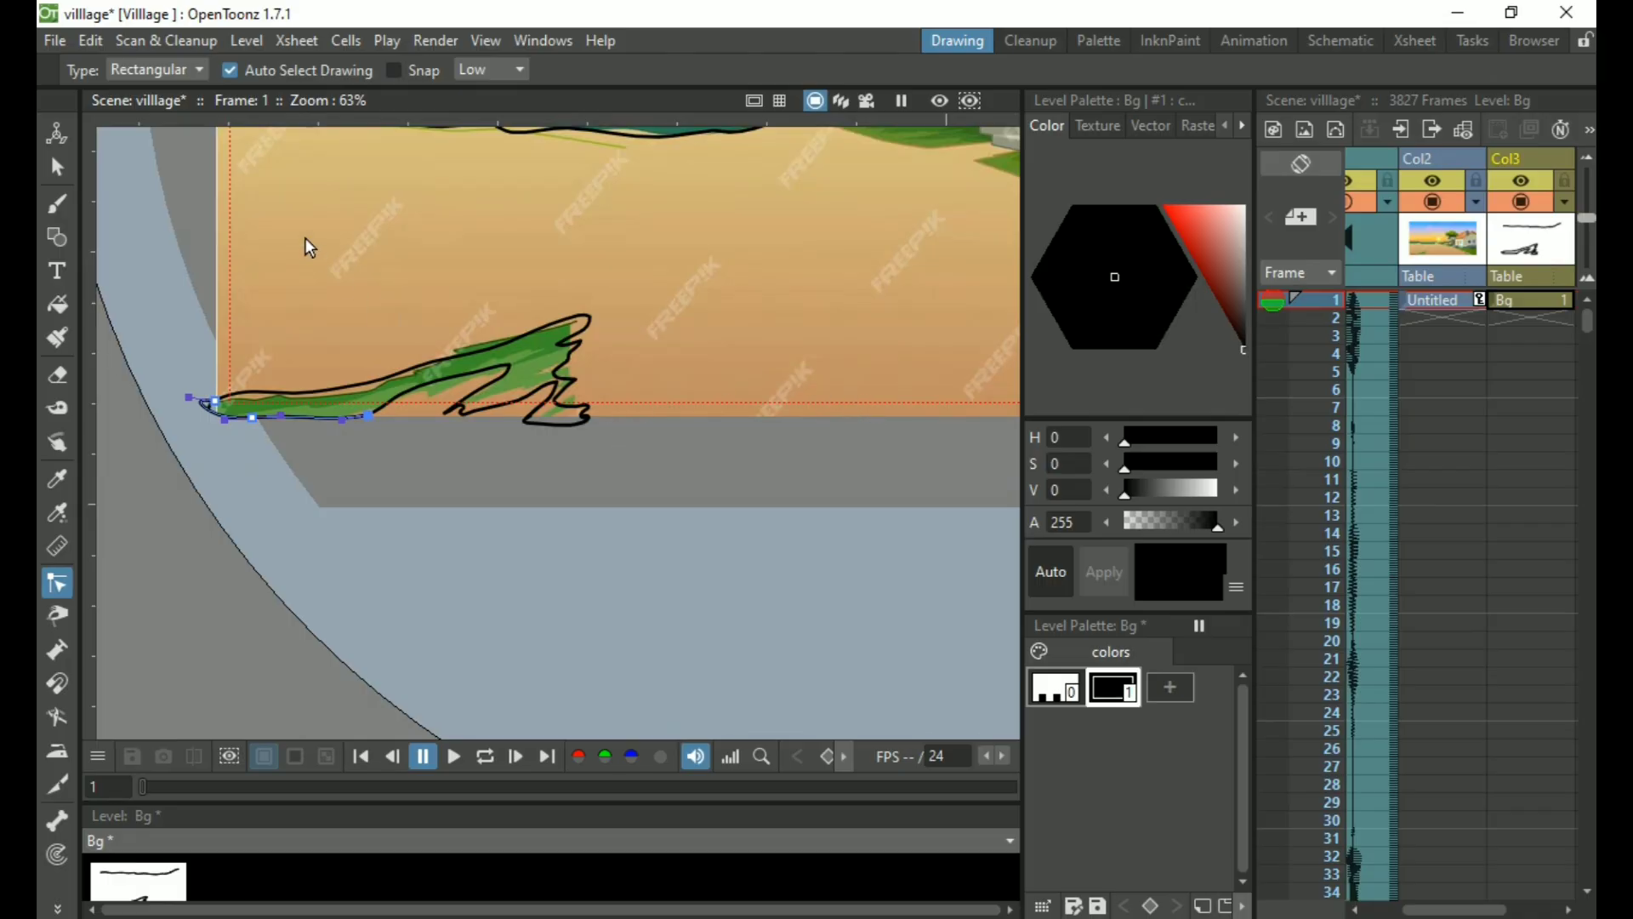
Brush the ground's side edge just outside the image, from the far edge's start down to the grass patch's tip
scroll(357, 229, "up", 5)
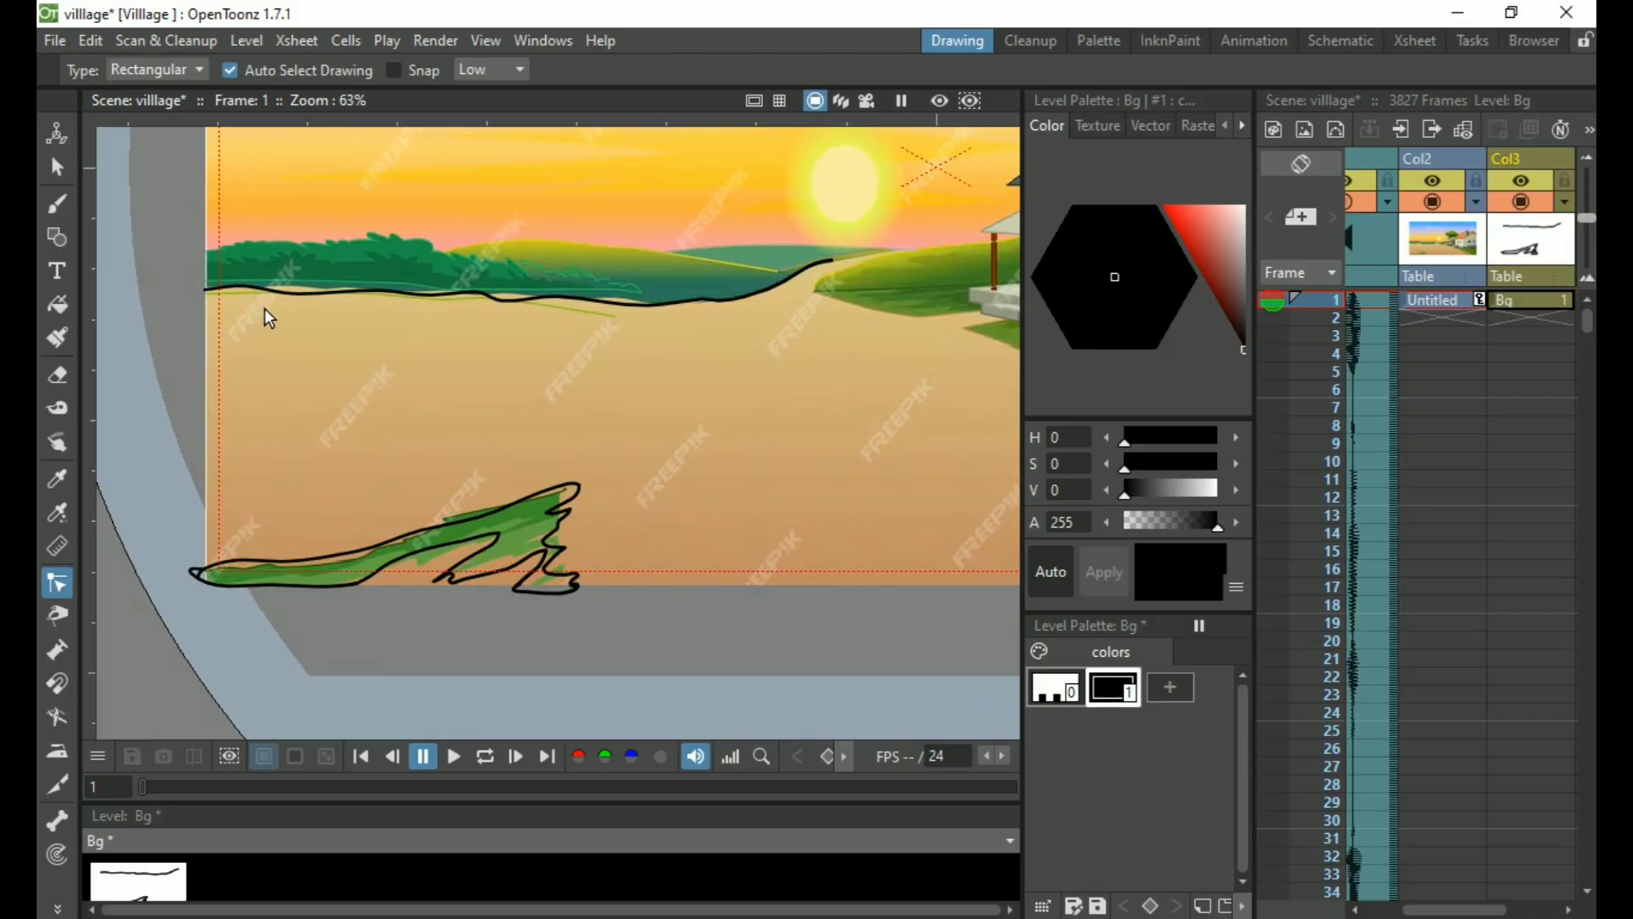
key("b")
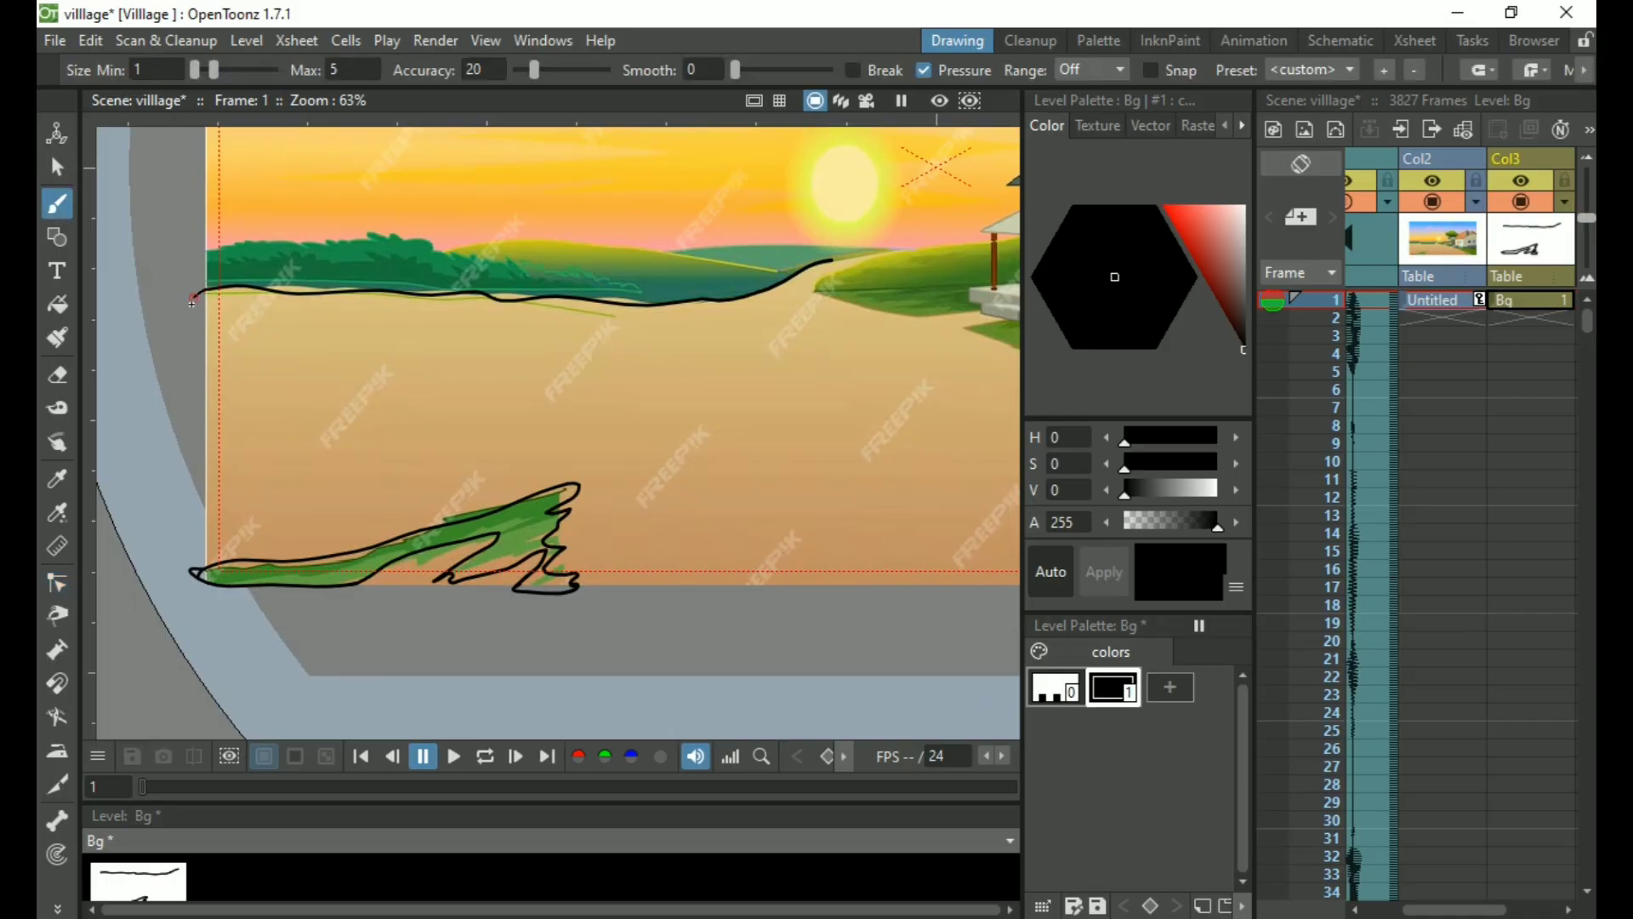
left_click_drag(195, 384, 187, 504)
left_click_drag(198, 572, 201, 574)
Extend the far edge to the road's vanishing tip and trace the ground's border along the grass by the houses to the near corner
key("space")
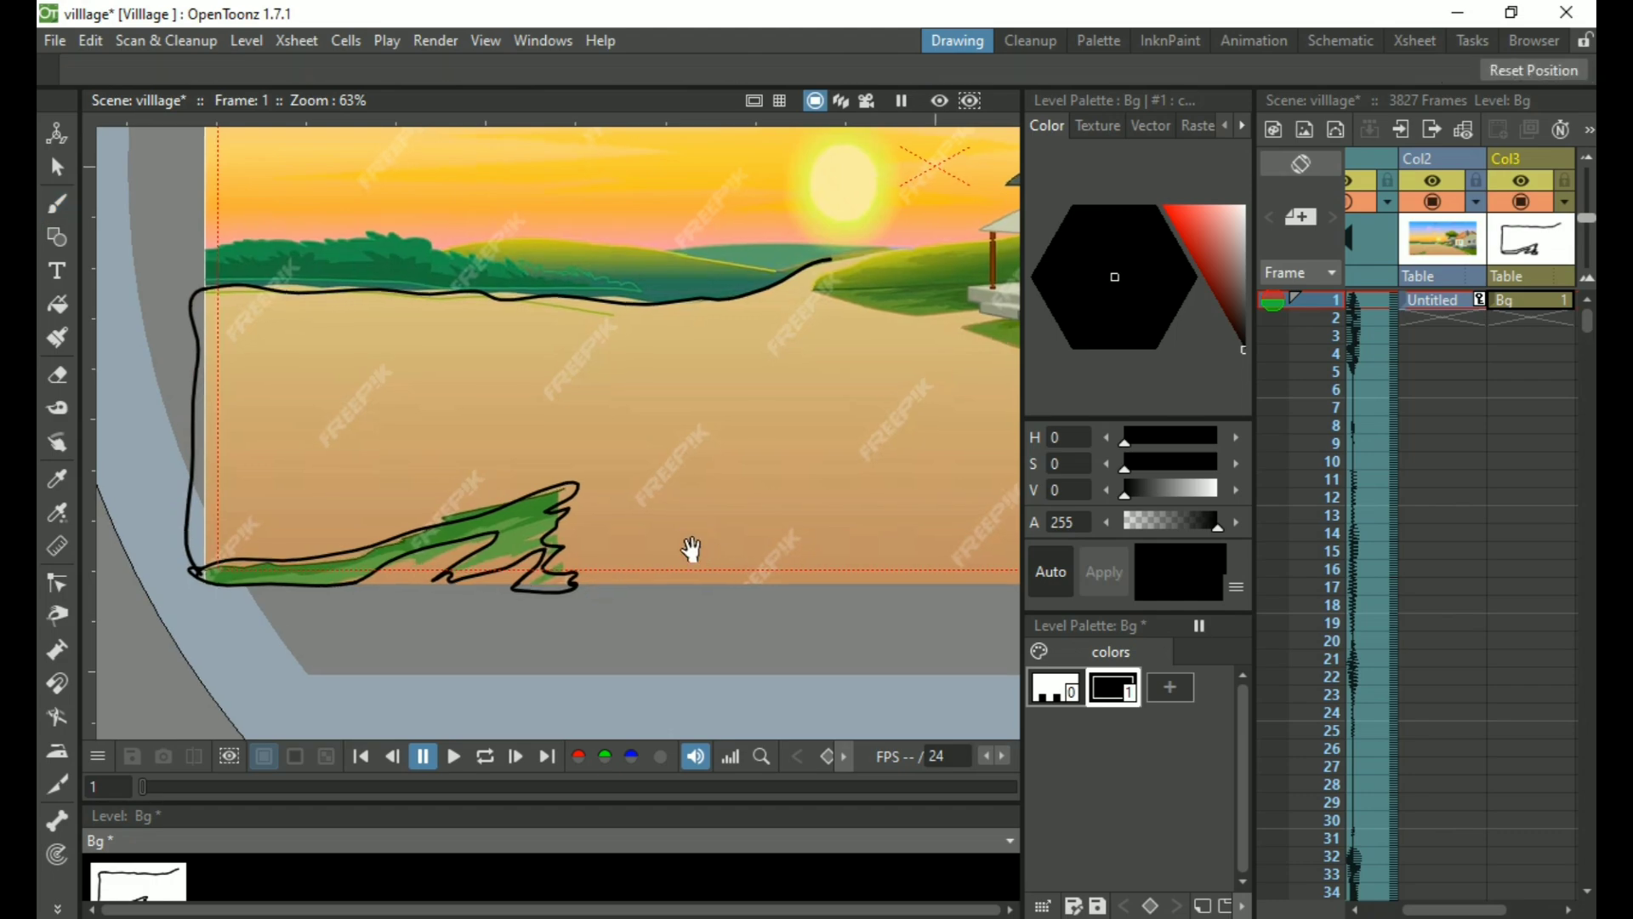
mouse_move(689, 550)
left_mouse_down()
mouse_move(528, 462)
mouse_move(395, 561)
left_mouse_up()
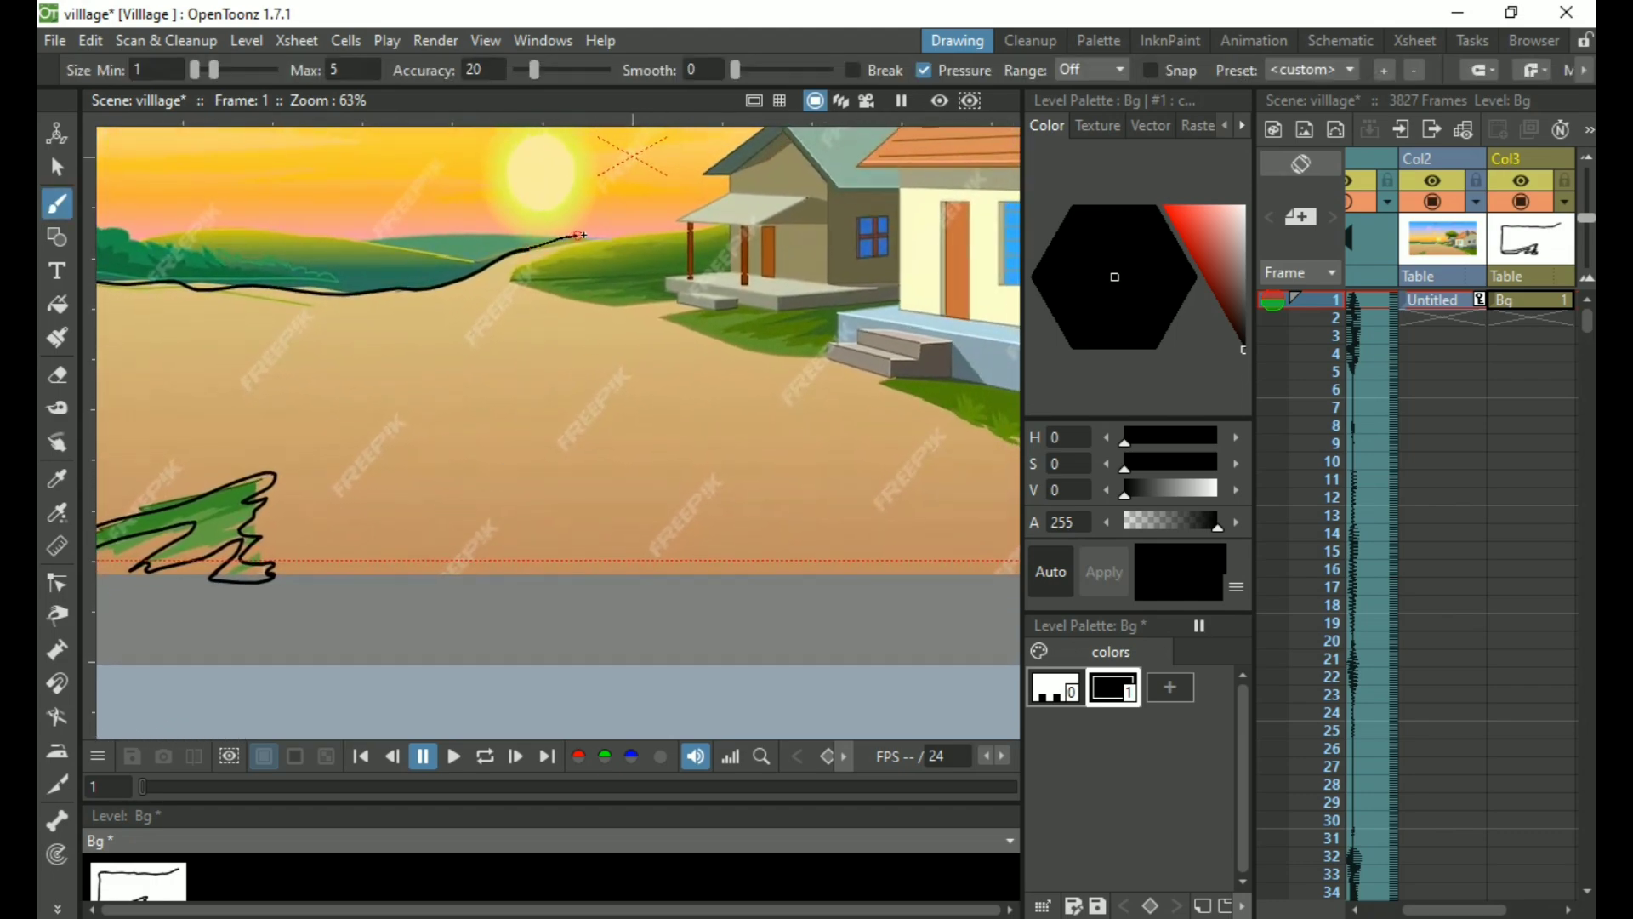
left_click_drag(621, 237, 630, 239)
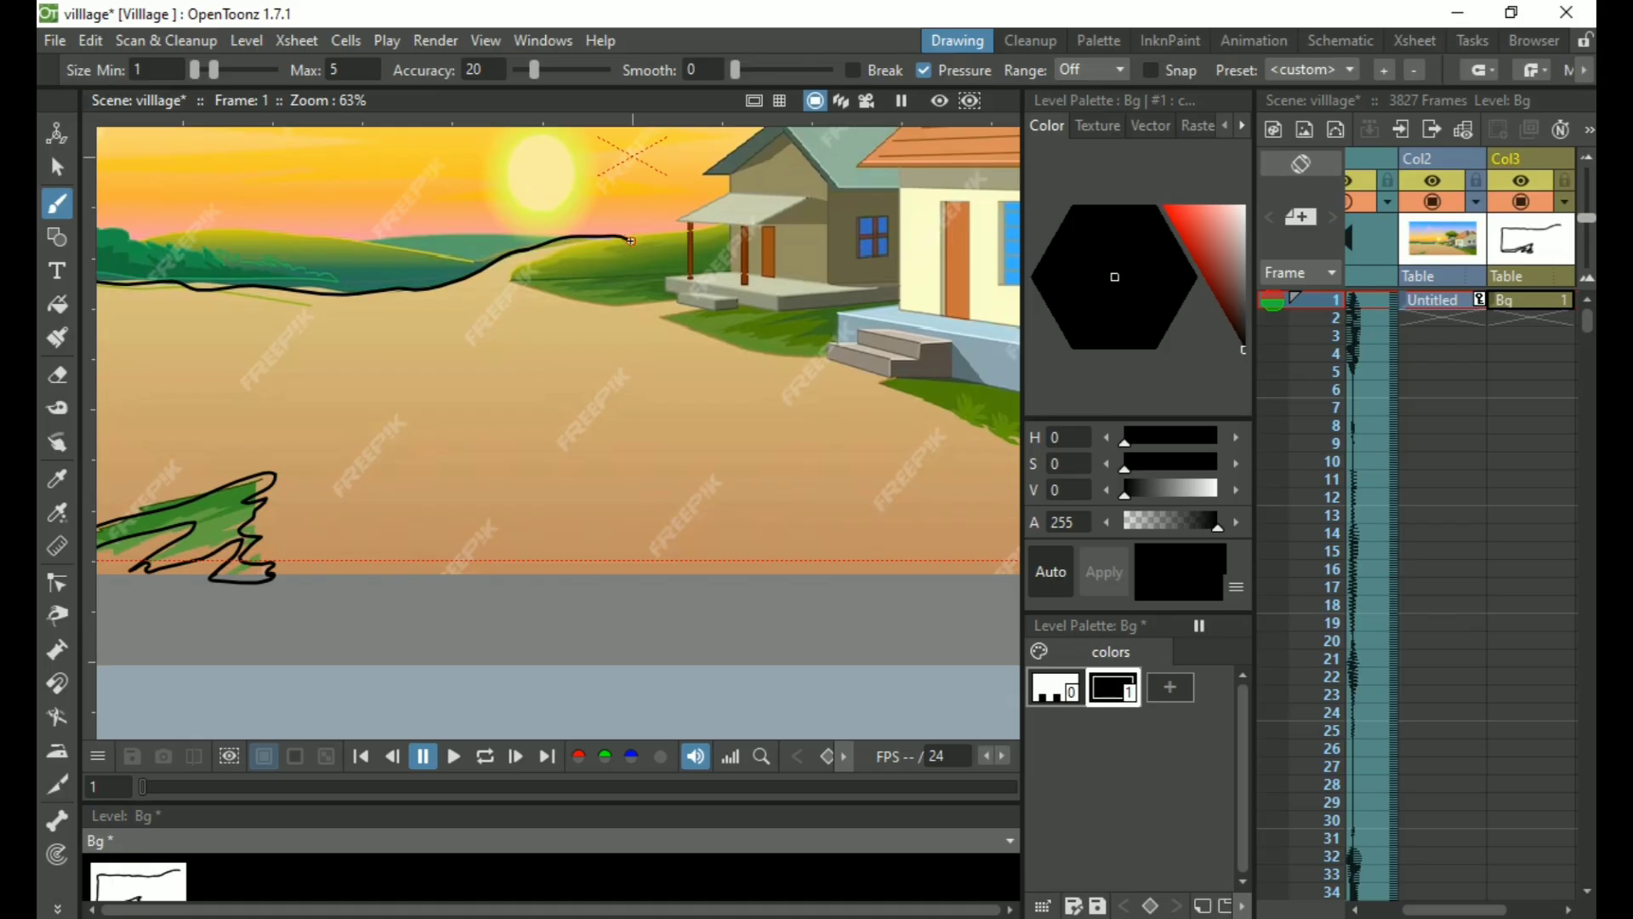
mouse_move(520, 273)
left_mouse_down()
mouse_move(614, 308)
mouse_move(647, 296)
mouse_move(985, 434)
left_mouse_up()
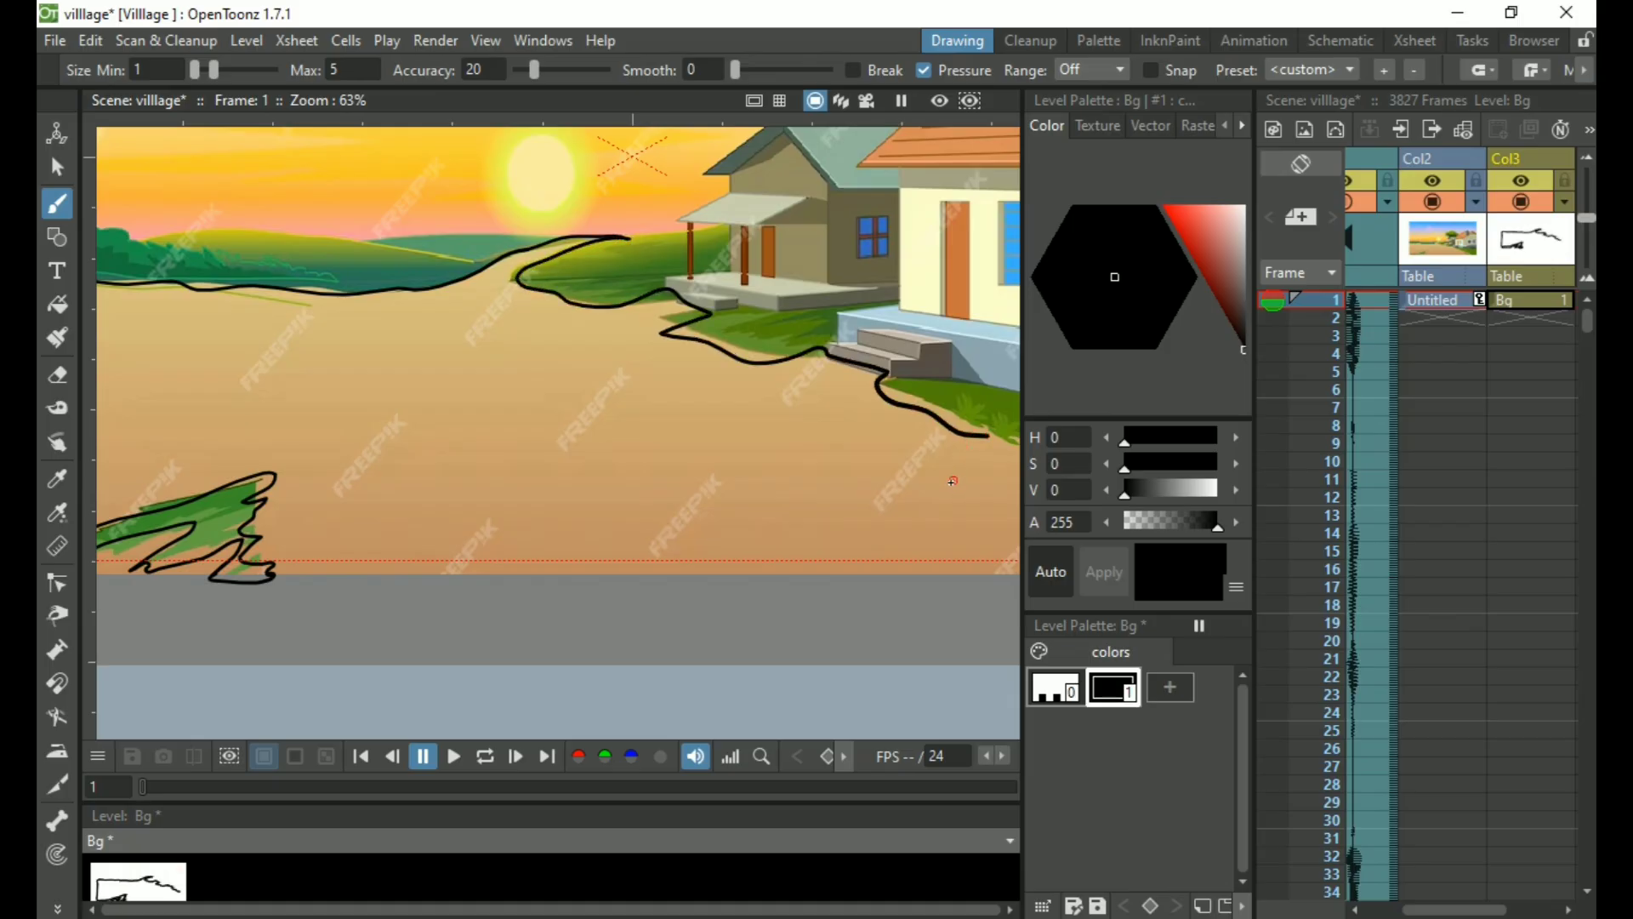
mouse_move(948, 493)
left_mouse_down()
mouse_move(733, 430)
mouse_move(758, 390)
mouse_move(725, 367)
left_mouse_up()
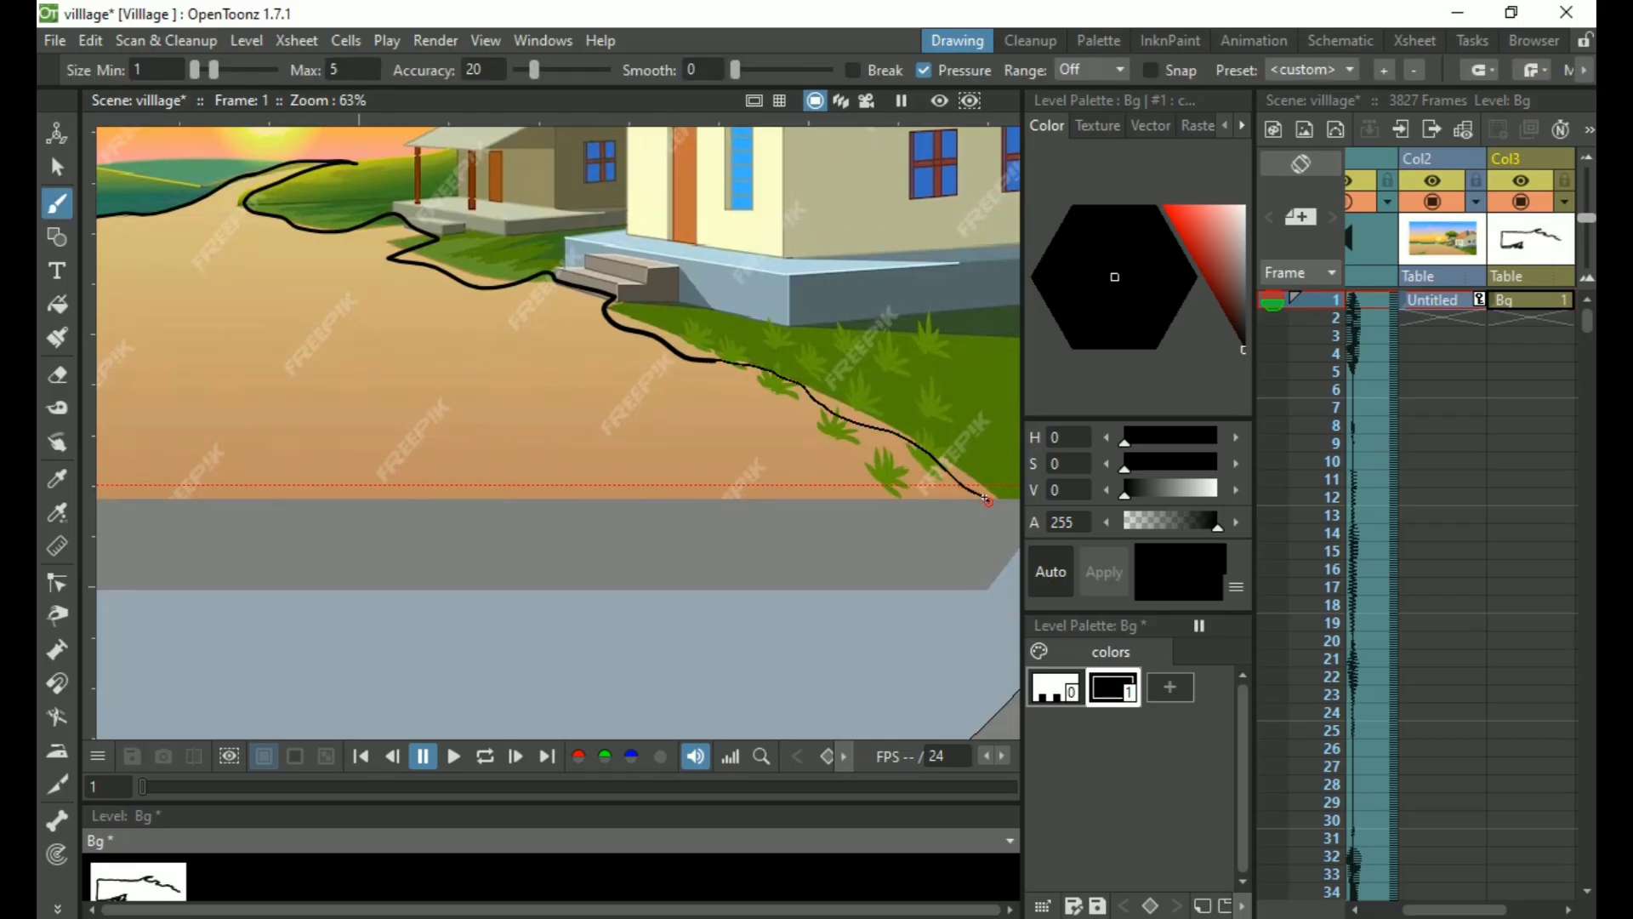
left_click_drag(987, 500, 990, 502)
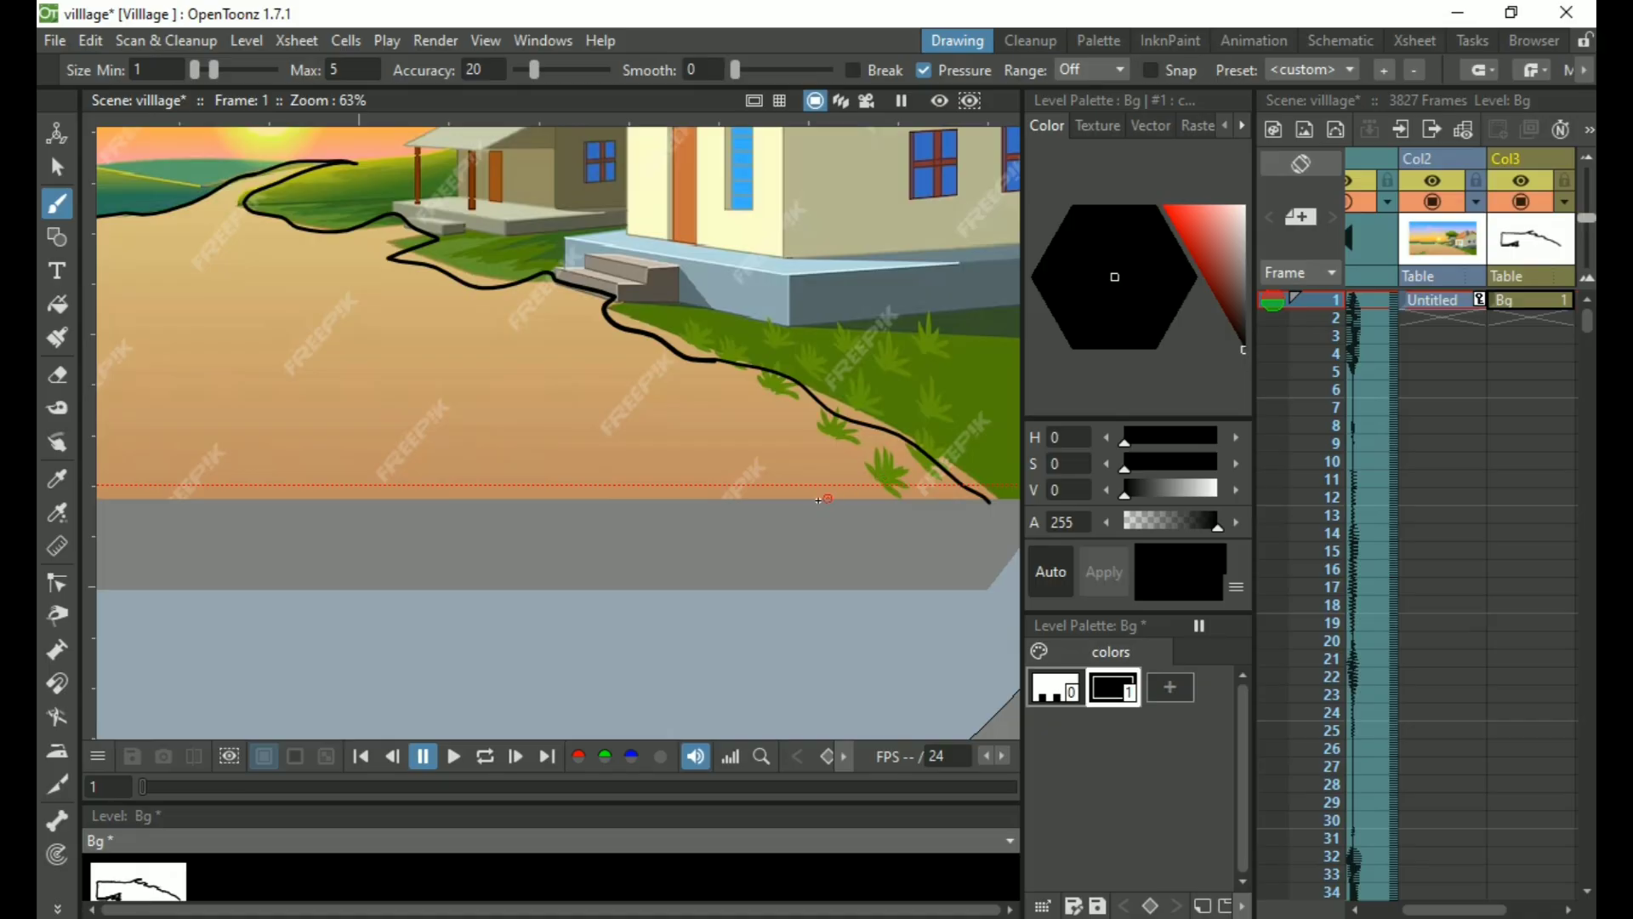
Brush the ground's near edge below the image, from the grass patch's jagged end to the corner by the houses
mouse_move(823, 499)
left_mouse_down()
mouse_move(922, 368)
mouse_move(902, 416)
left_mouse_up()
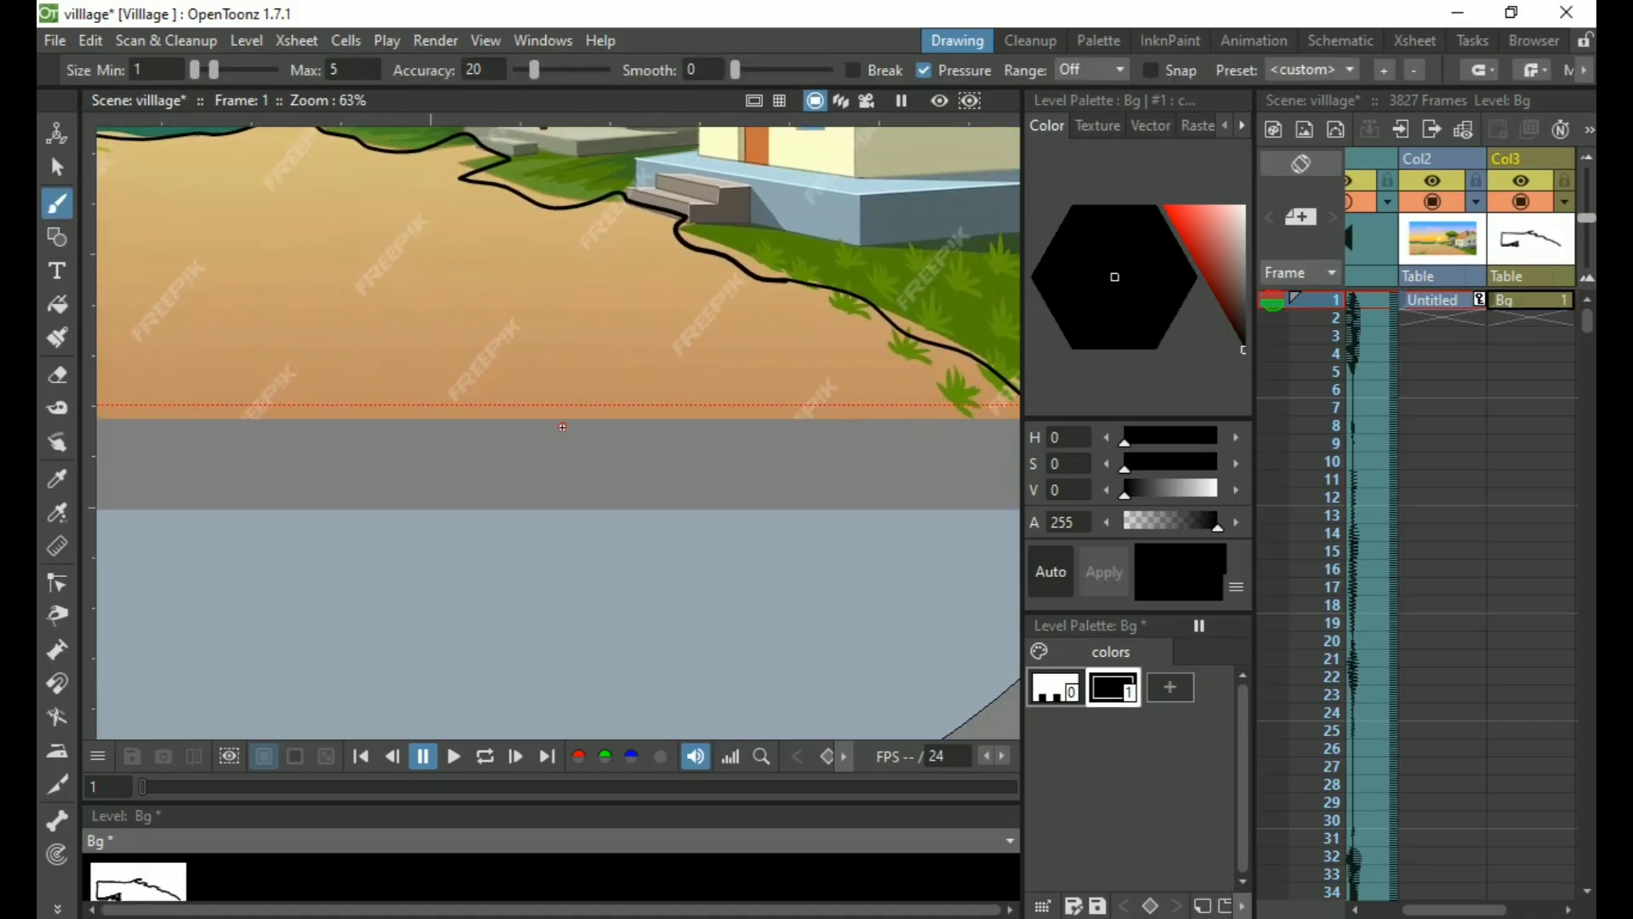
scroll(561, 427, "down", 2)
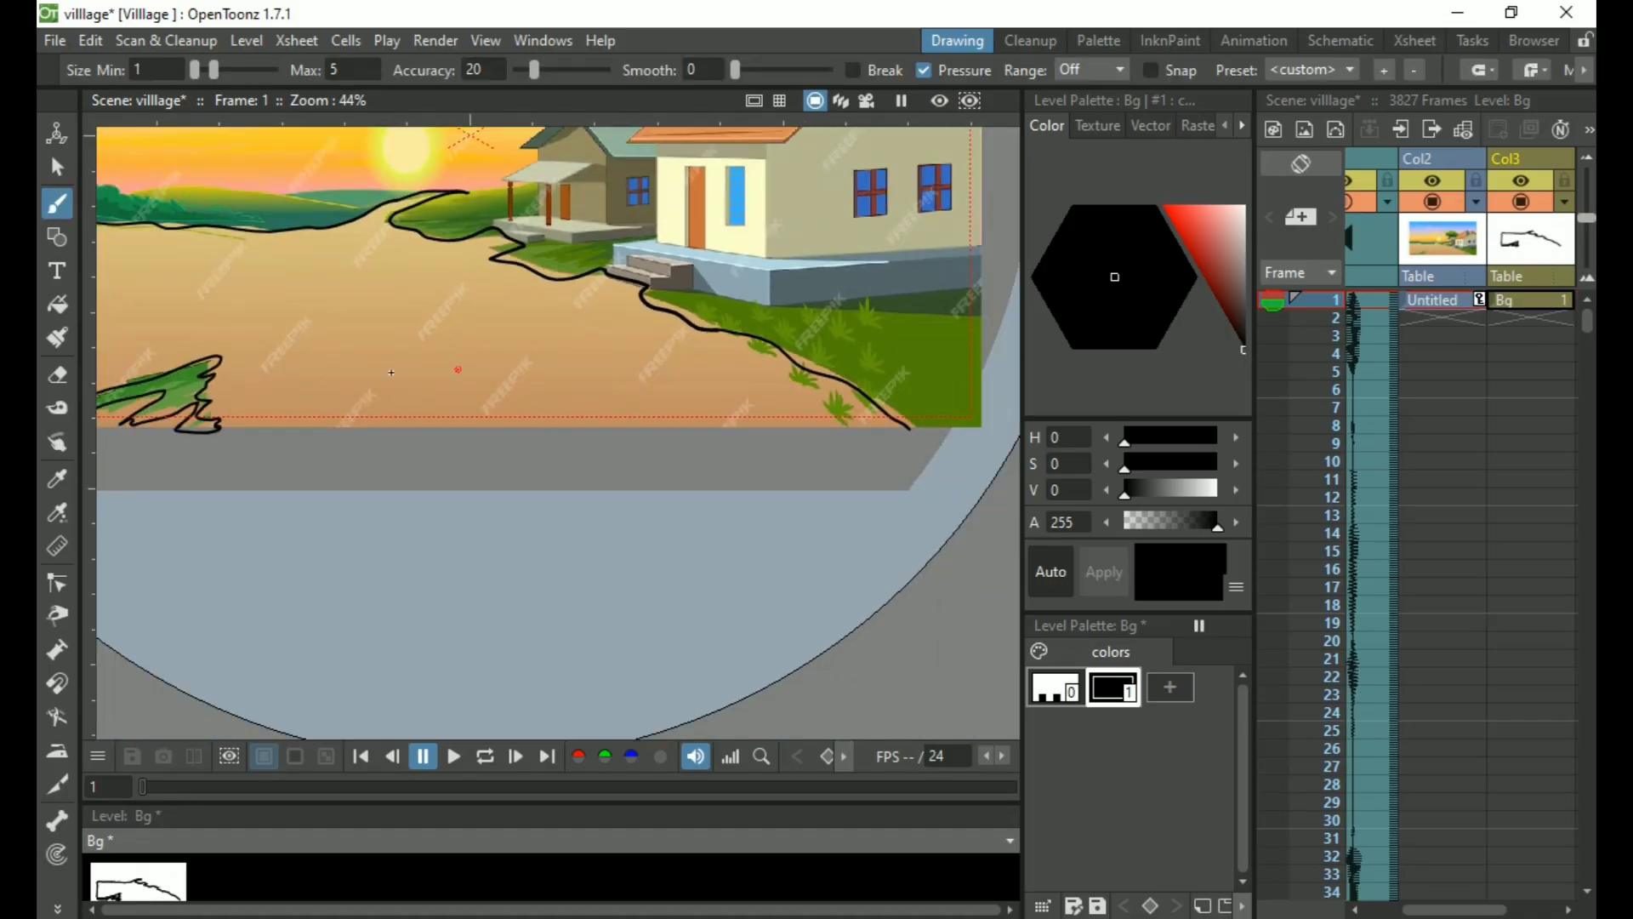
mouse_move(278, 430)
left_mouse_down()
mouse_move(804, 452)
mouse_move(909, 426)
left_mouse_up()
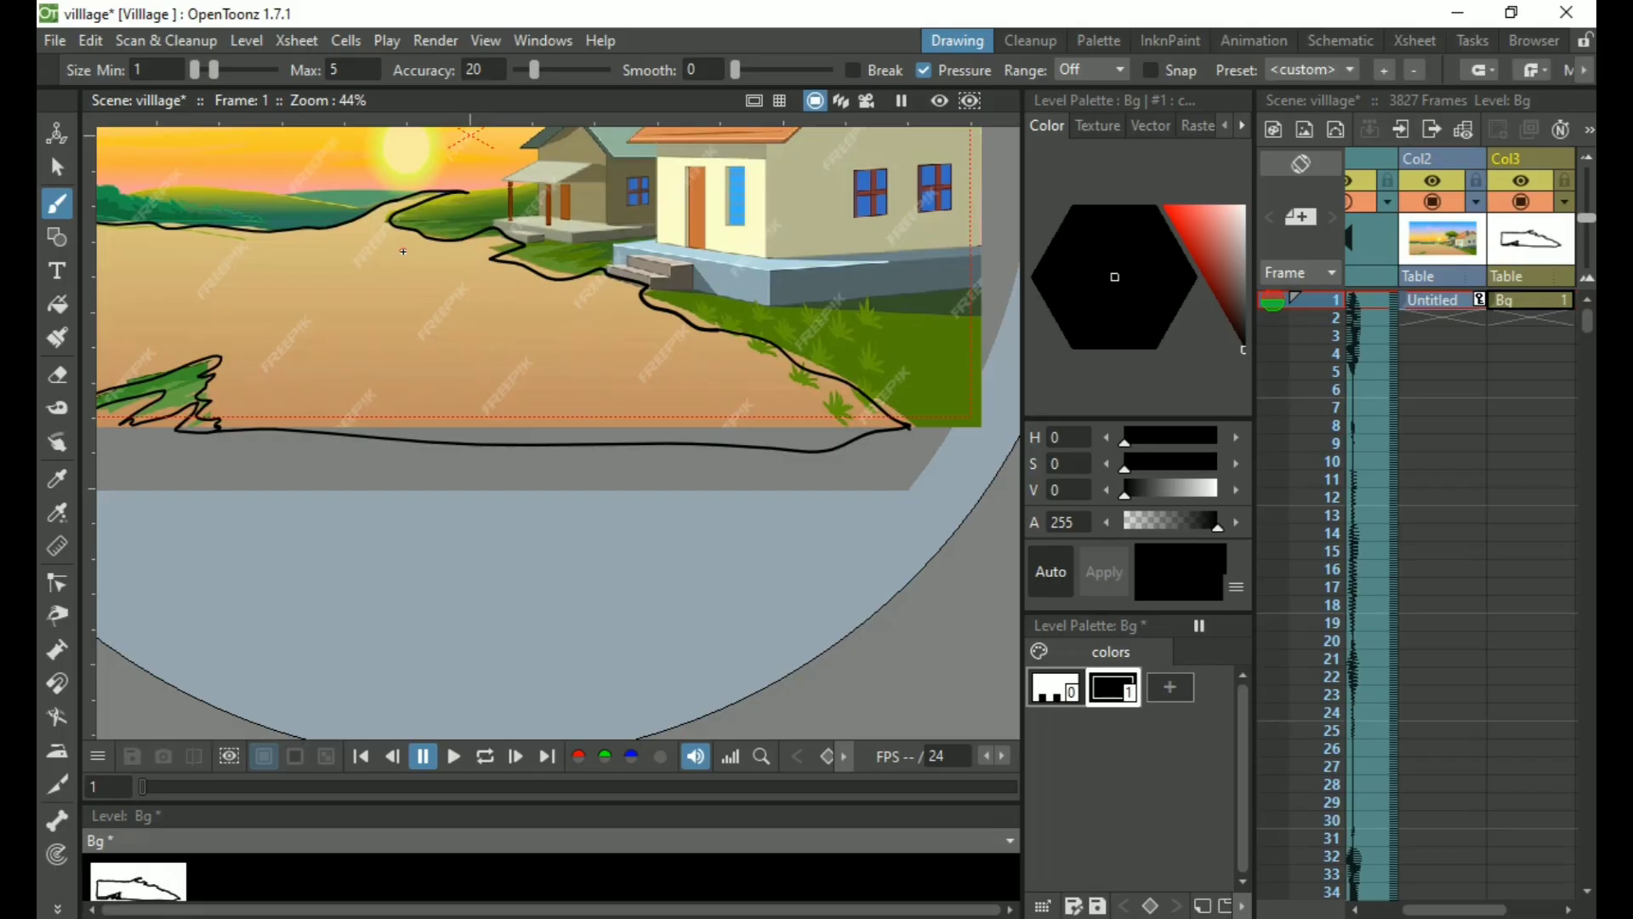
Pull the far-edge stroke's end away from the overlapping grass-border stroke at the road's tip by moving its control points
scroll(403, 252, "up", 5)
key("space")
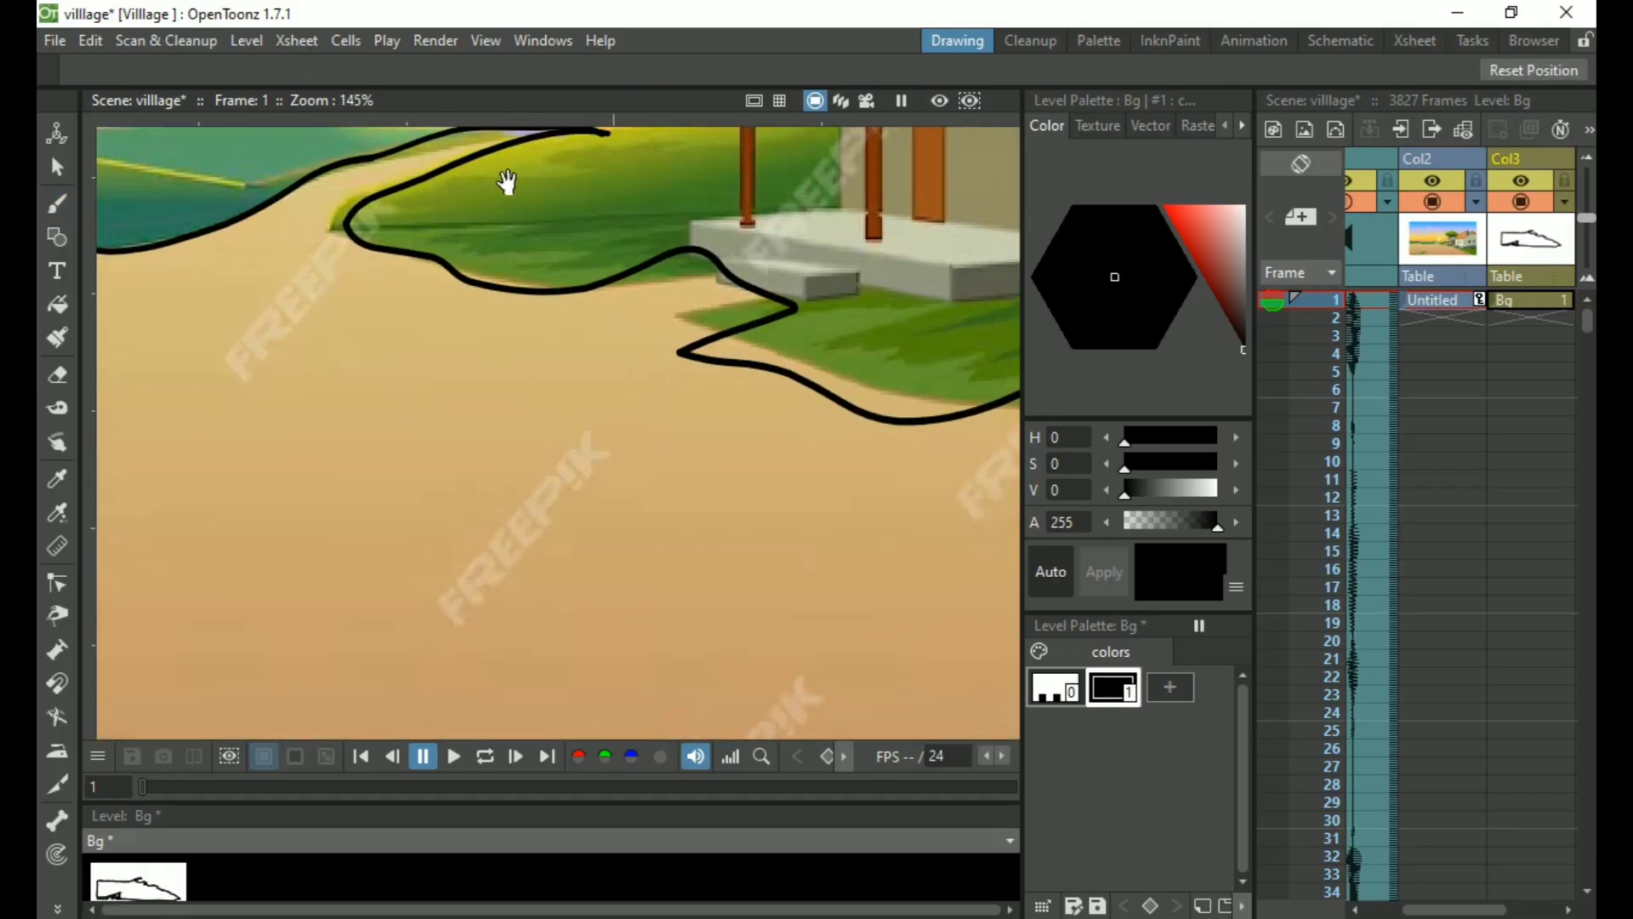
left_click_drag(507, 182, 445, 394)
scroll(510, 366, "up", 7)
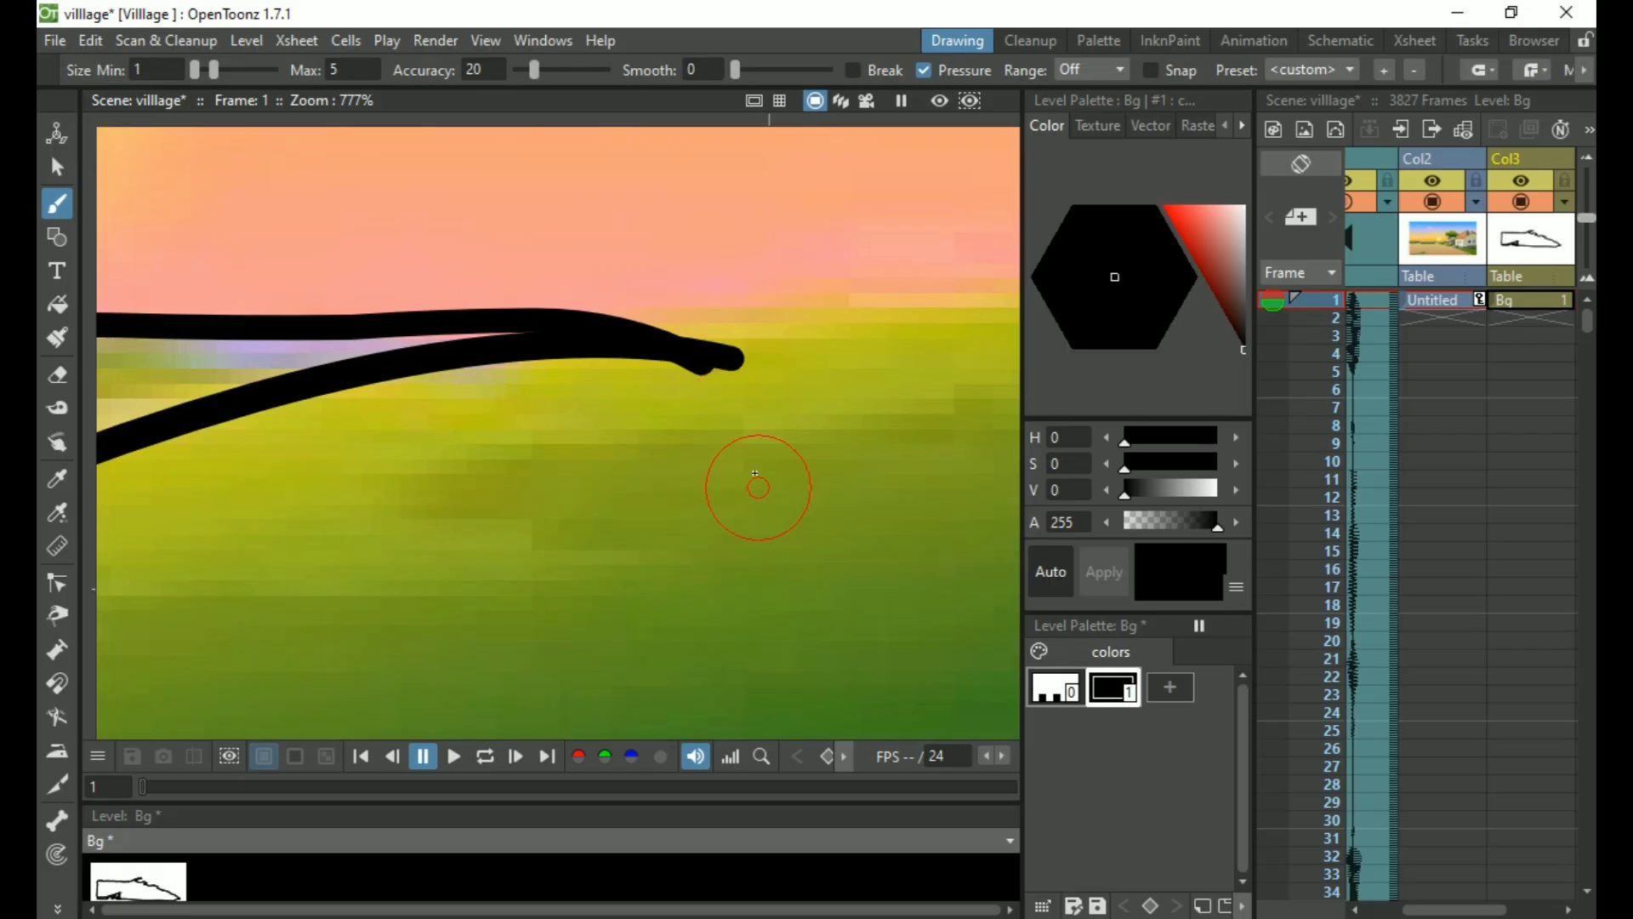
key("s")
left_click(676, 351)
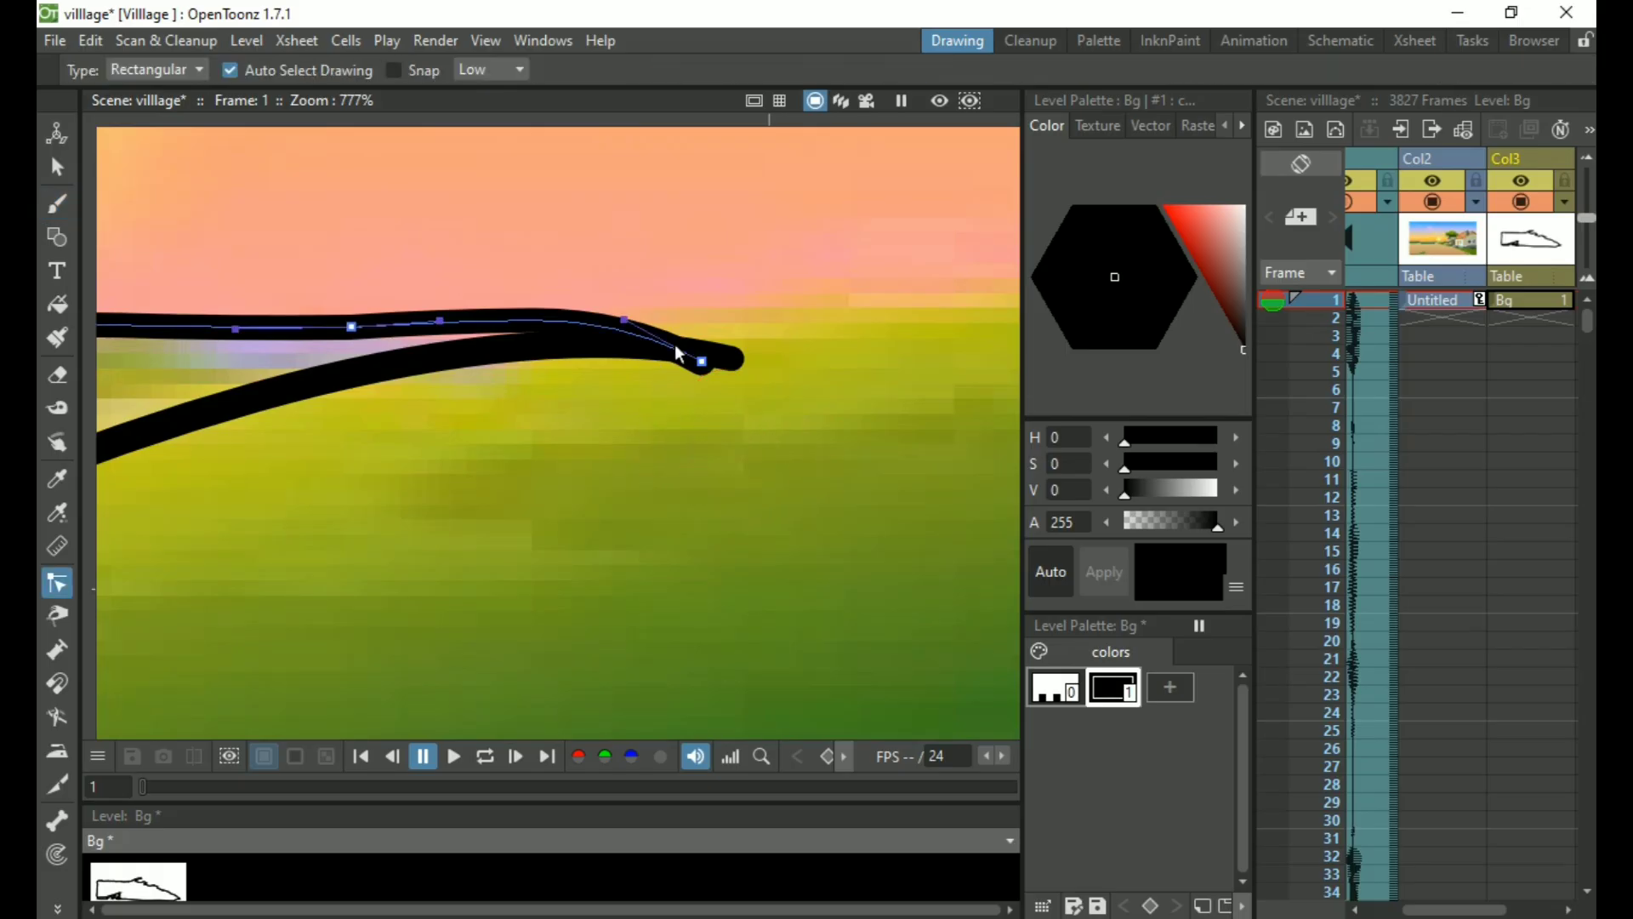
mouse_move(704, 359)
left_mouse_down()
mouse_move(625, 322)
mouse_move(520, 307)
left_mouse_up()
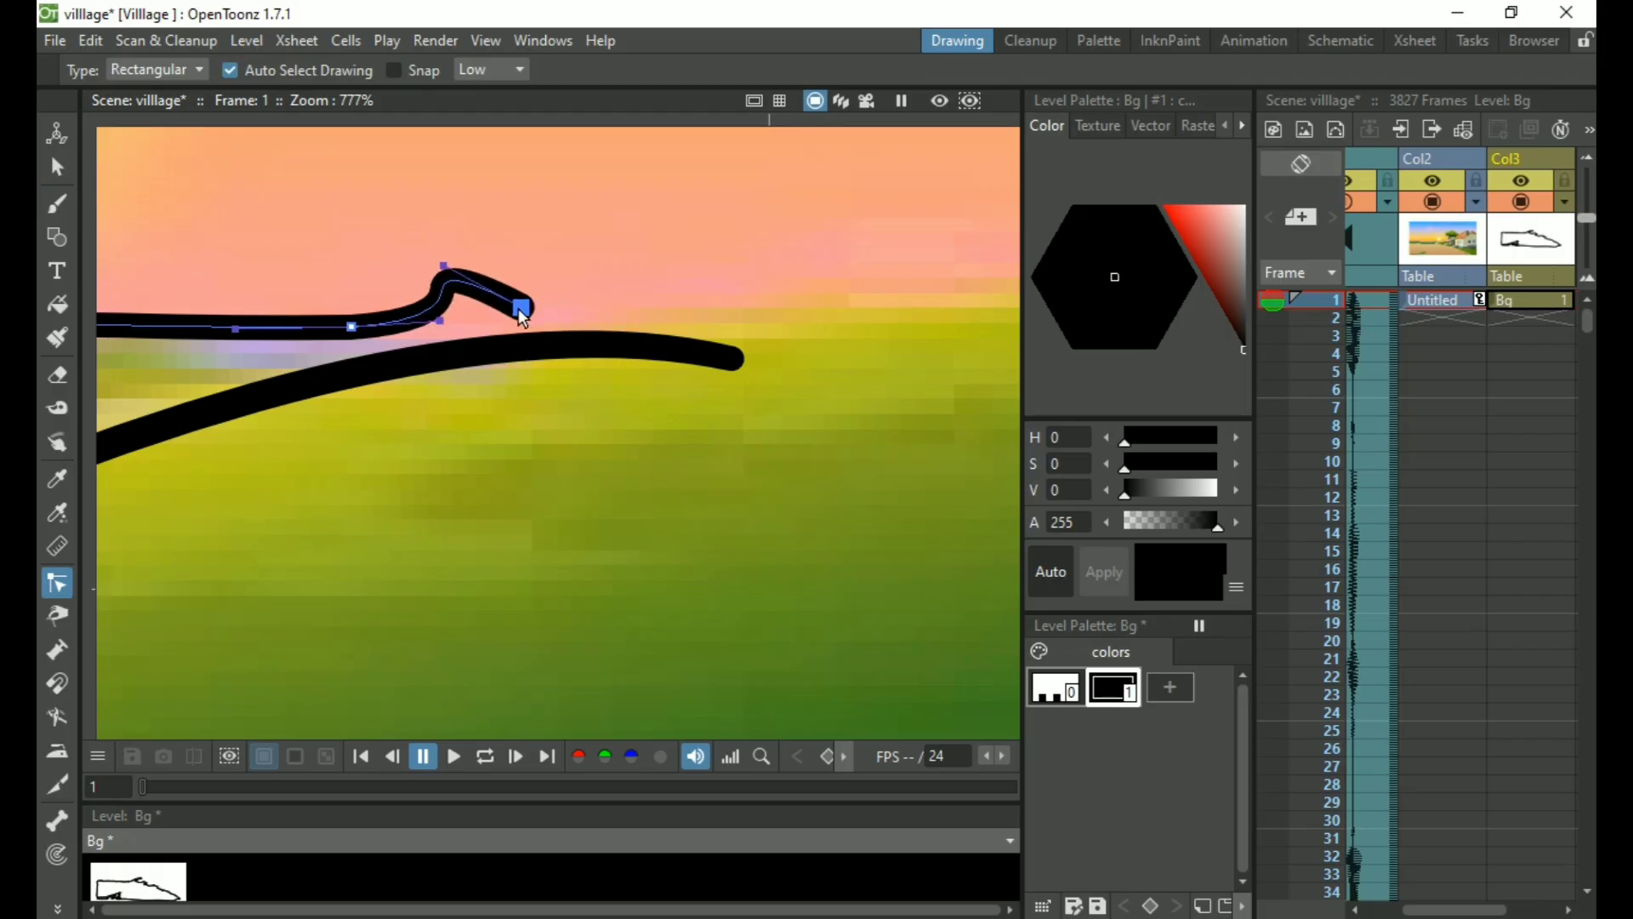
left_click_drag(352, 328, 197, 354)
left_click_drag(405, 484, 671, 554)
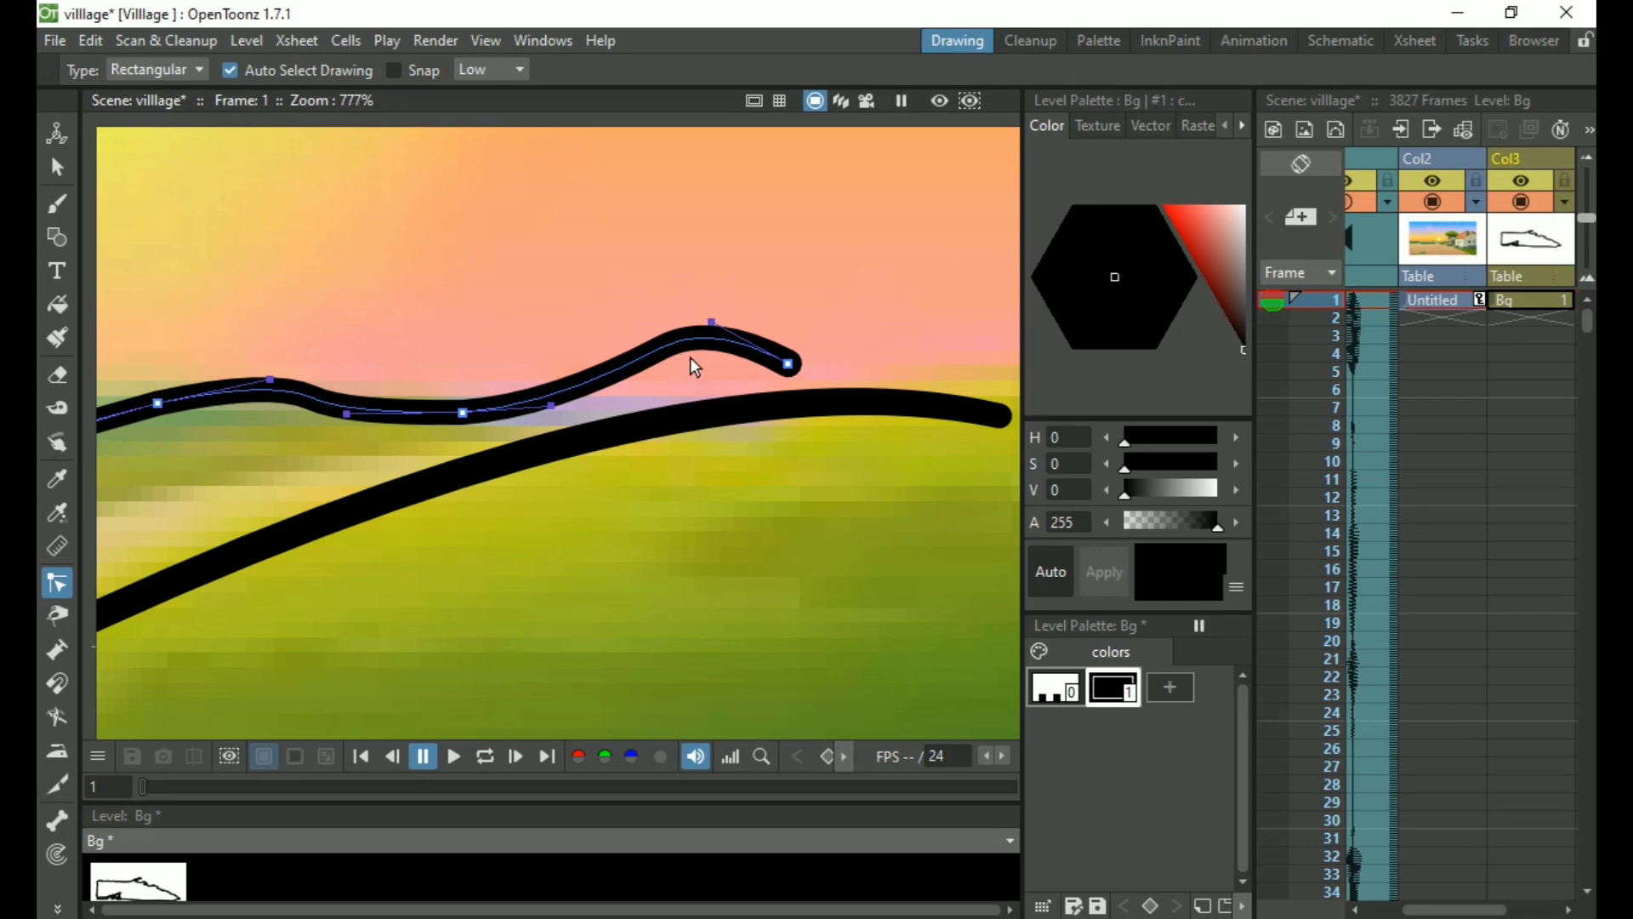
Erase the ends of both strokes at the road's vanishing tip with the Eraser at size 10
key("x")
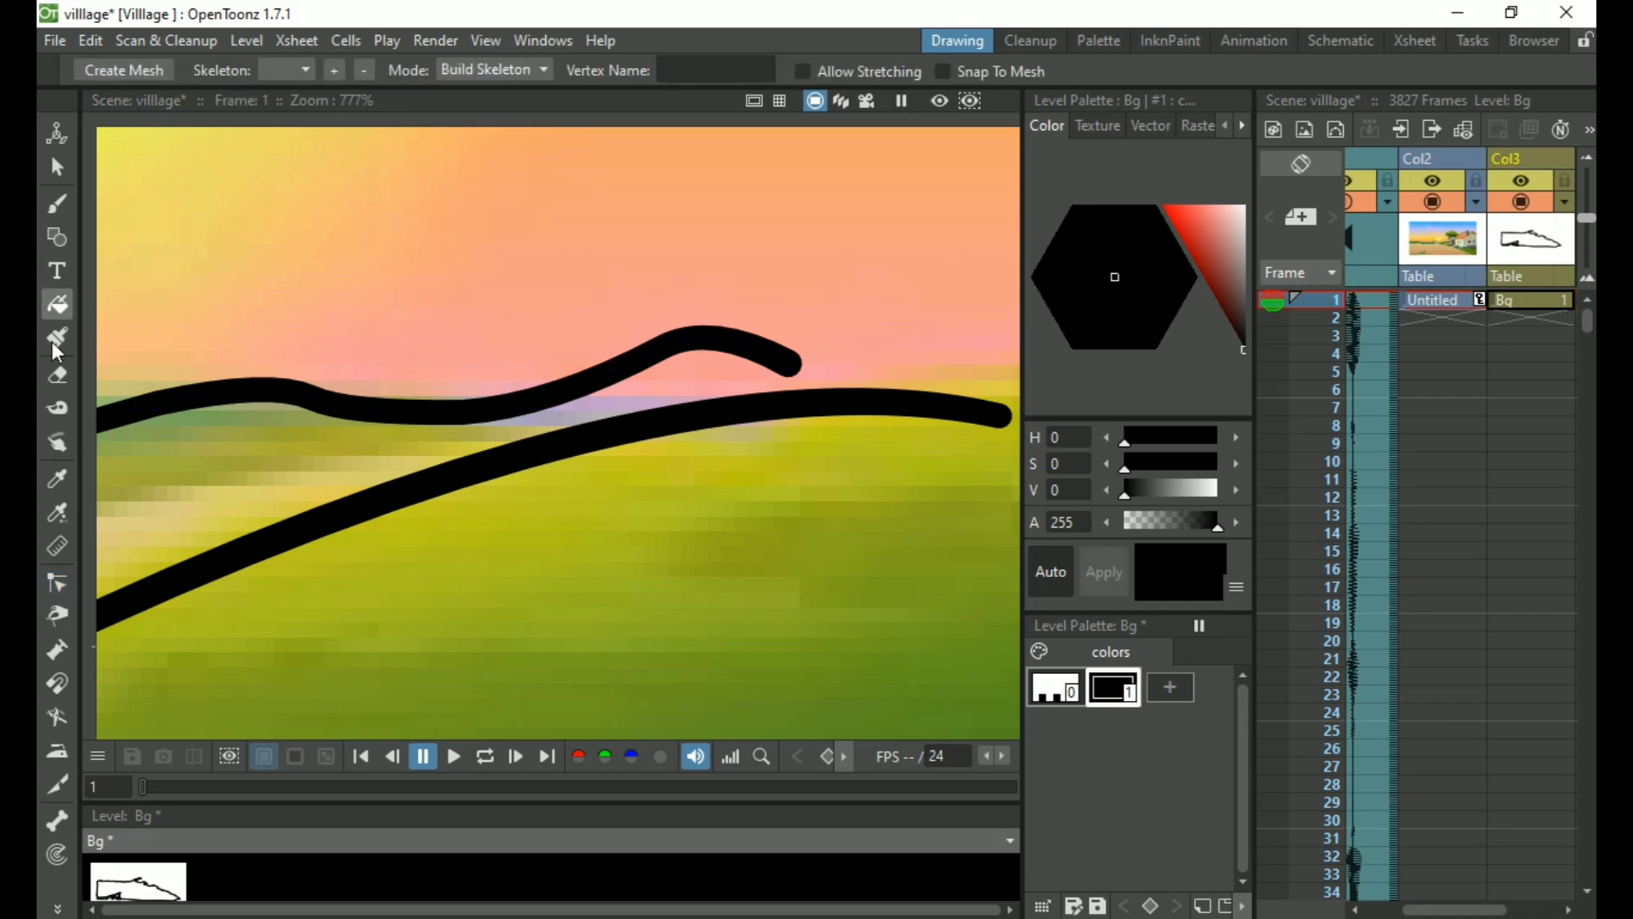
left_click(67, 380)
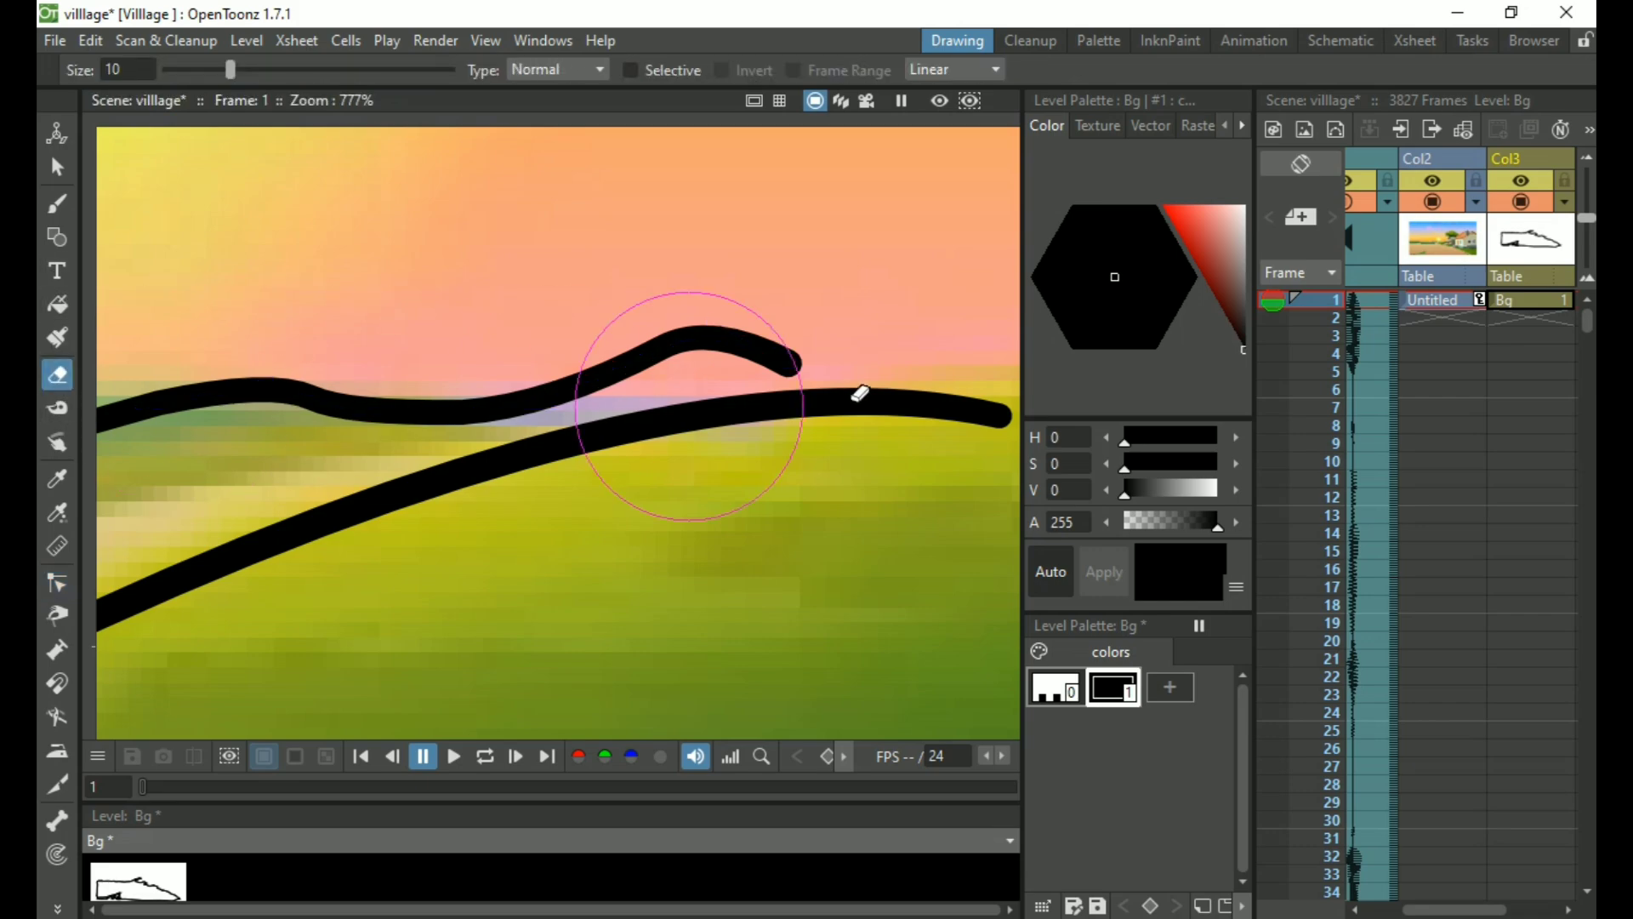
mouse_move(922, 437)
left_mouse_down()
mouse_move(897, 375)
mouse_move(780, 354)
mouse_move(515, 419)
mouse_move(393, 345)
mouse_move(412, 328)
left_mouse_up()
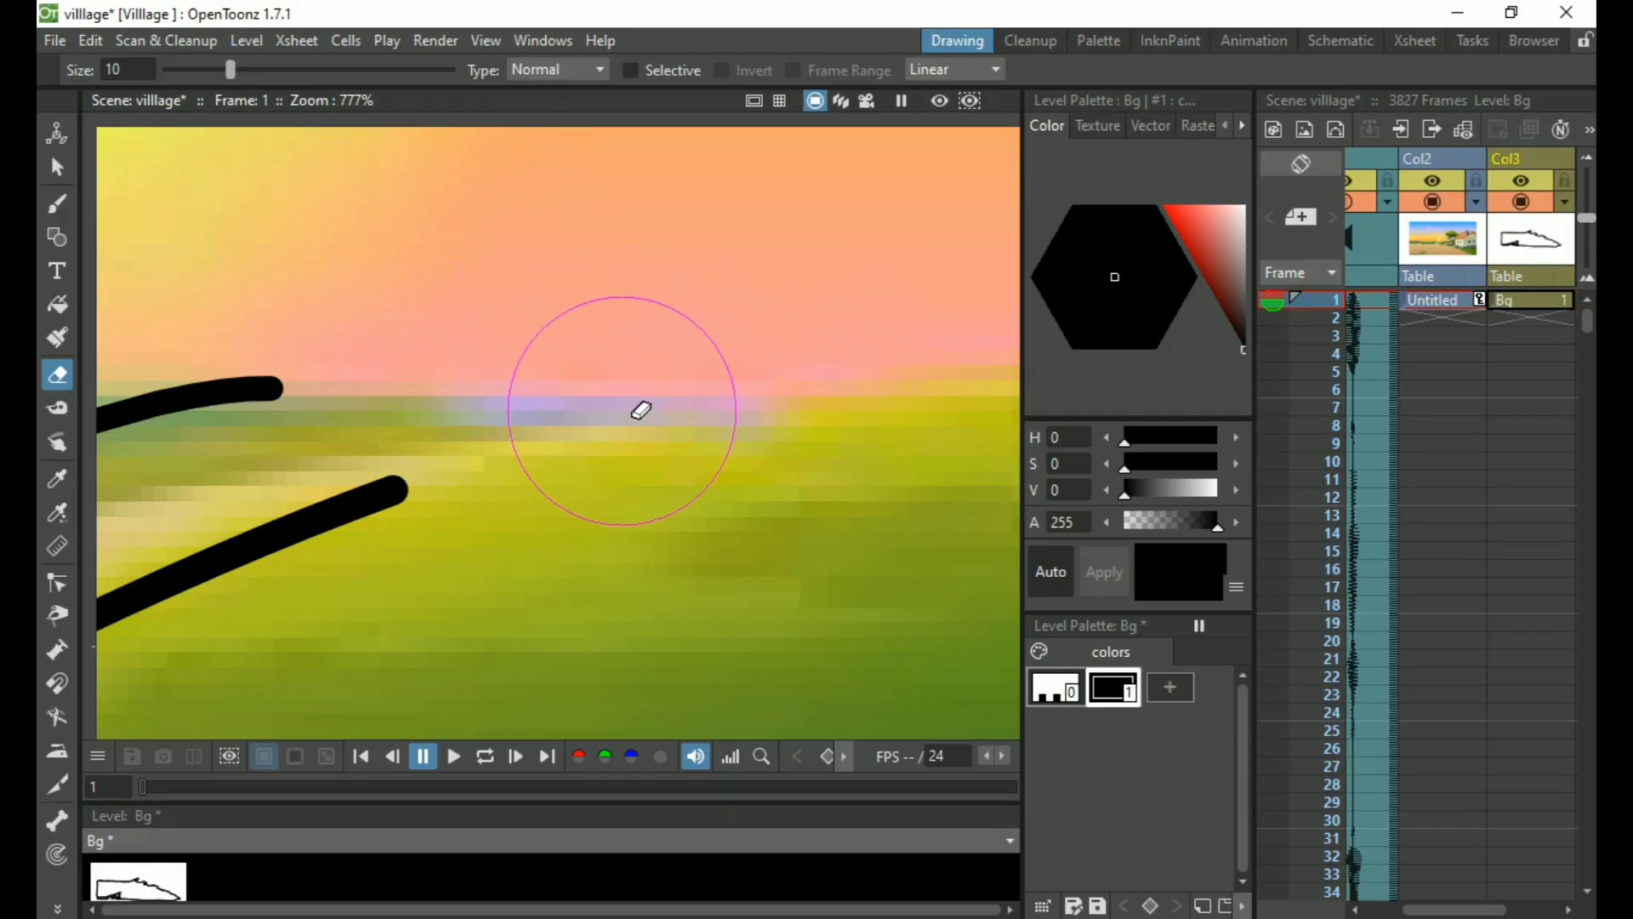
Lower the far-edge stroke near the road and extend its end to the vanishing tip by moving its control points
key("s")
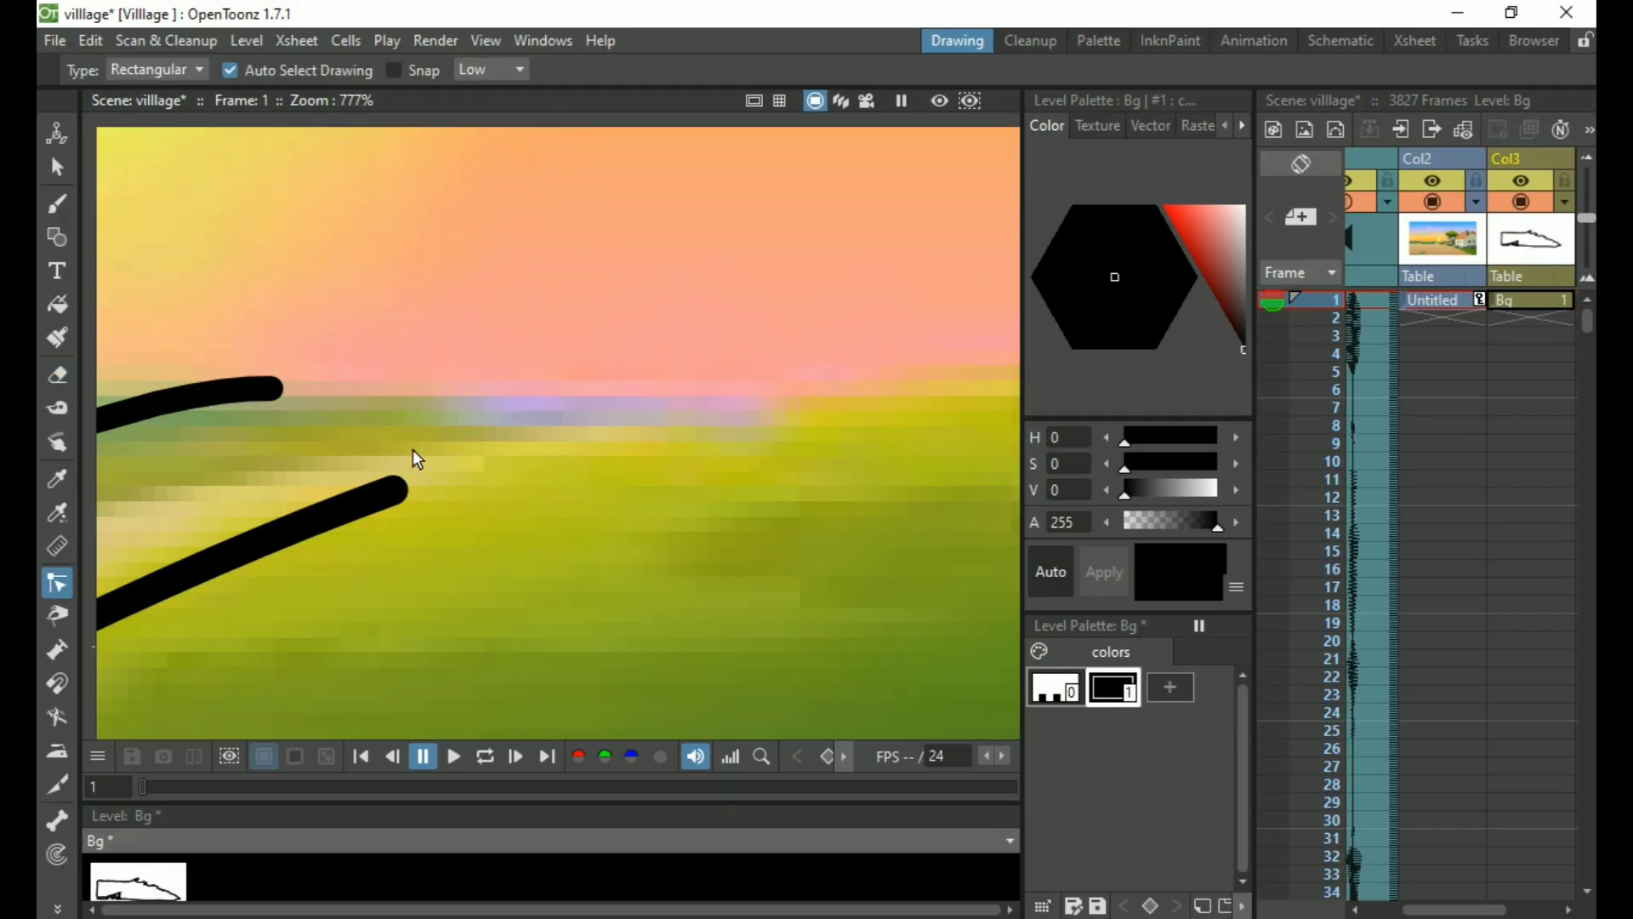
left_click_drag(507, 452, 620, 510)
left_click(426, 480)
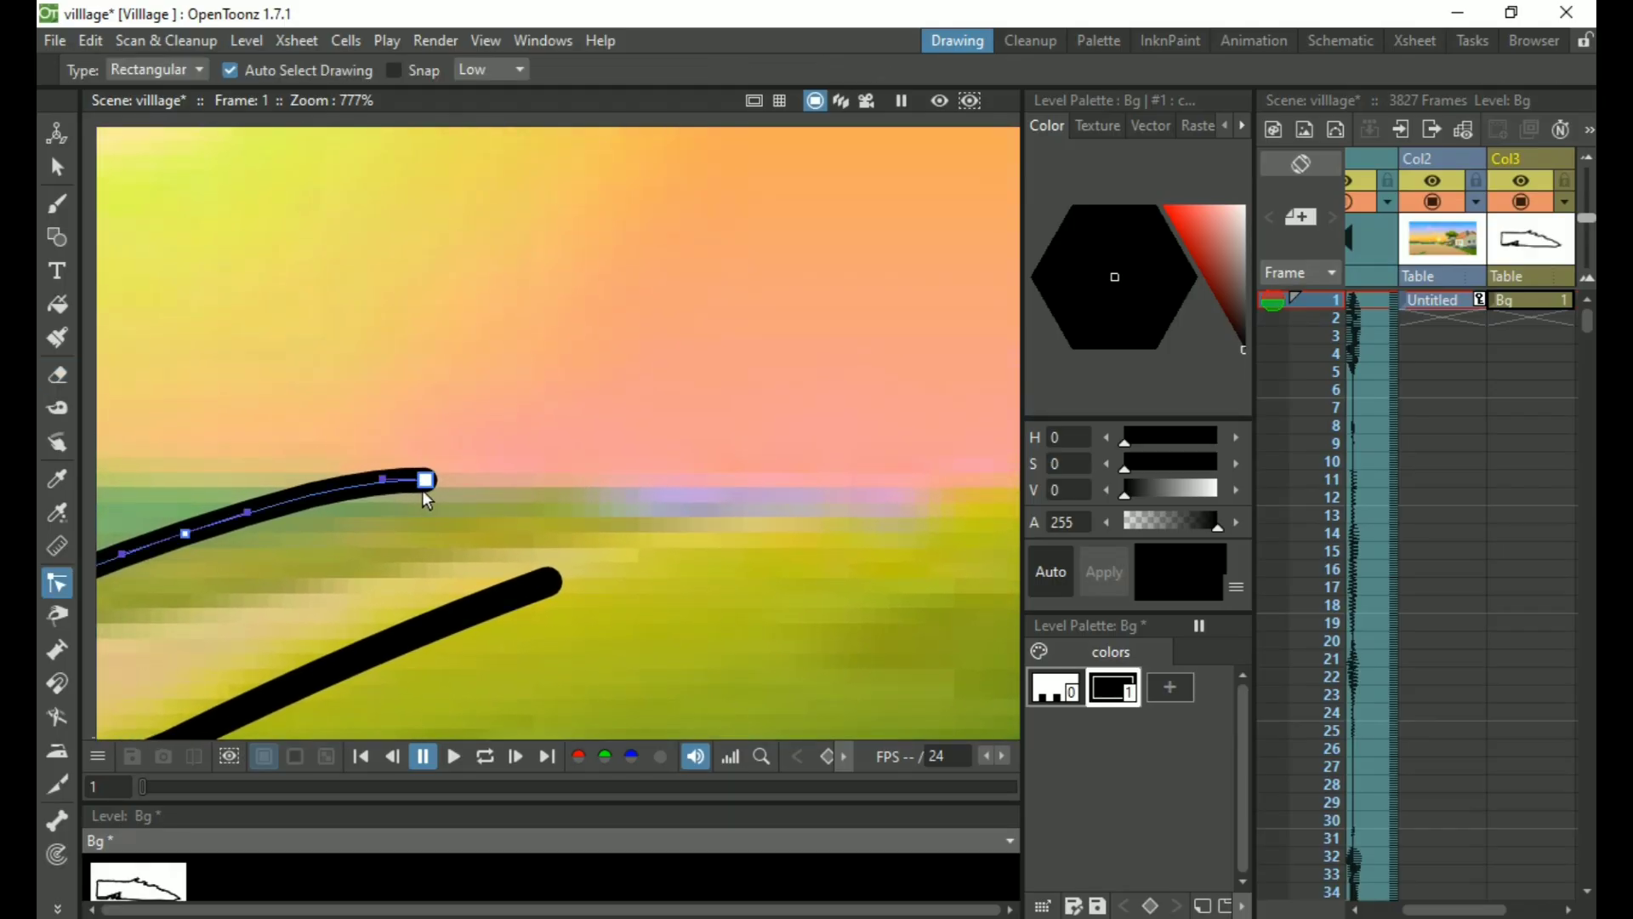
left_click_drag(425, 483, 453, 523)
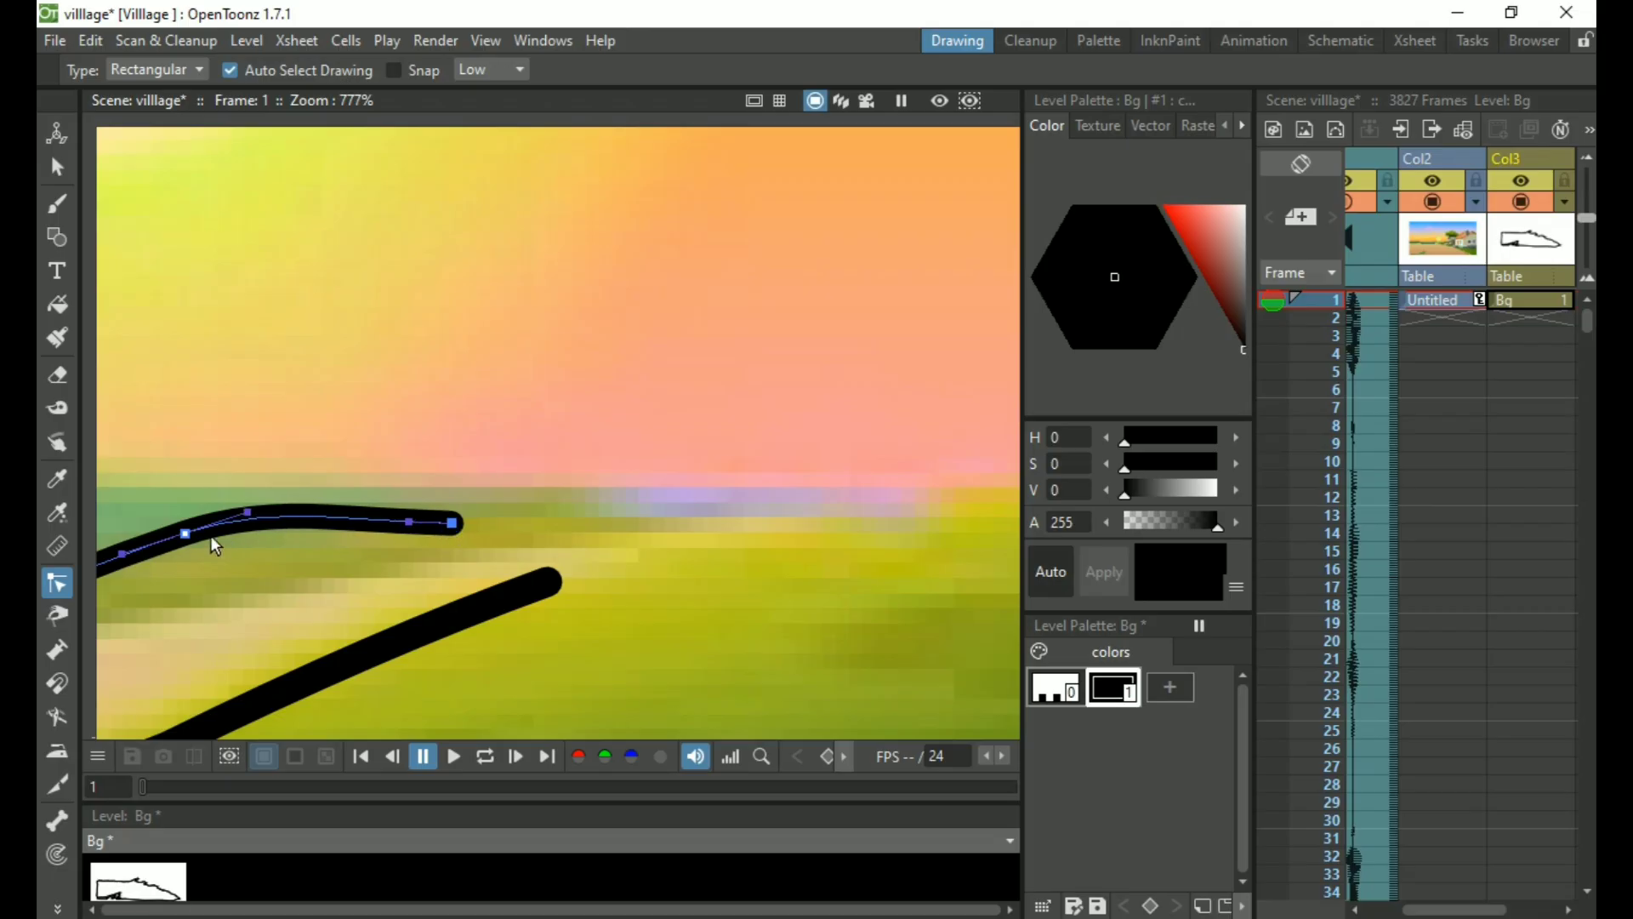
left_click_drag(185, 532, 195, 579)
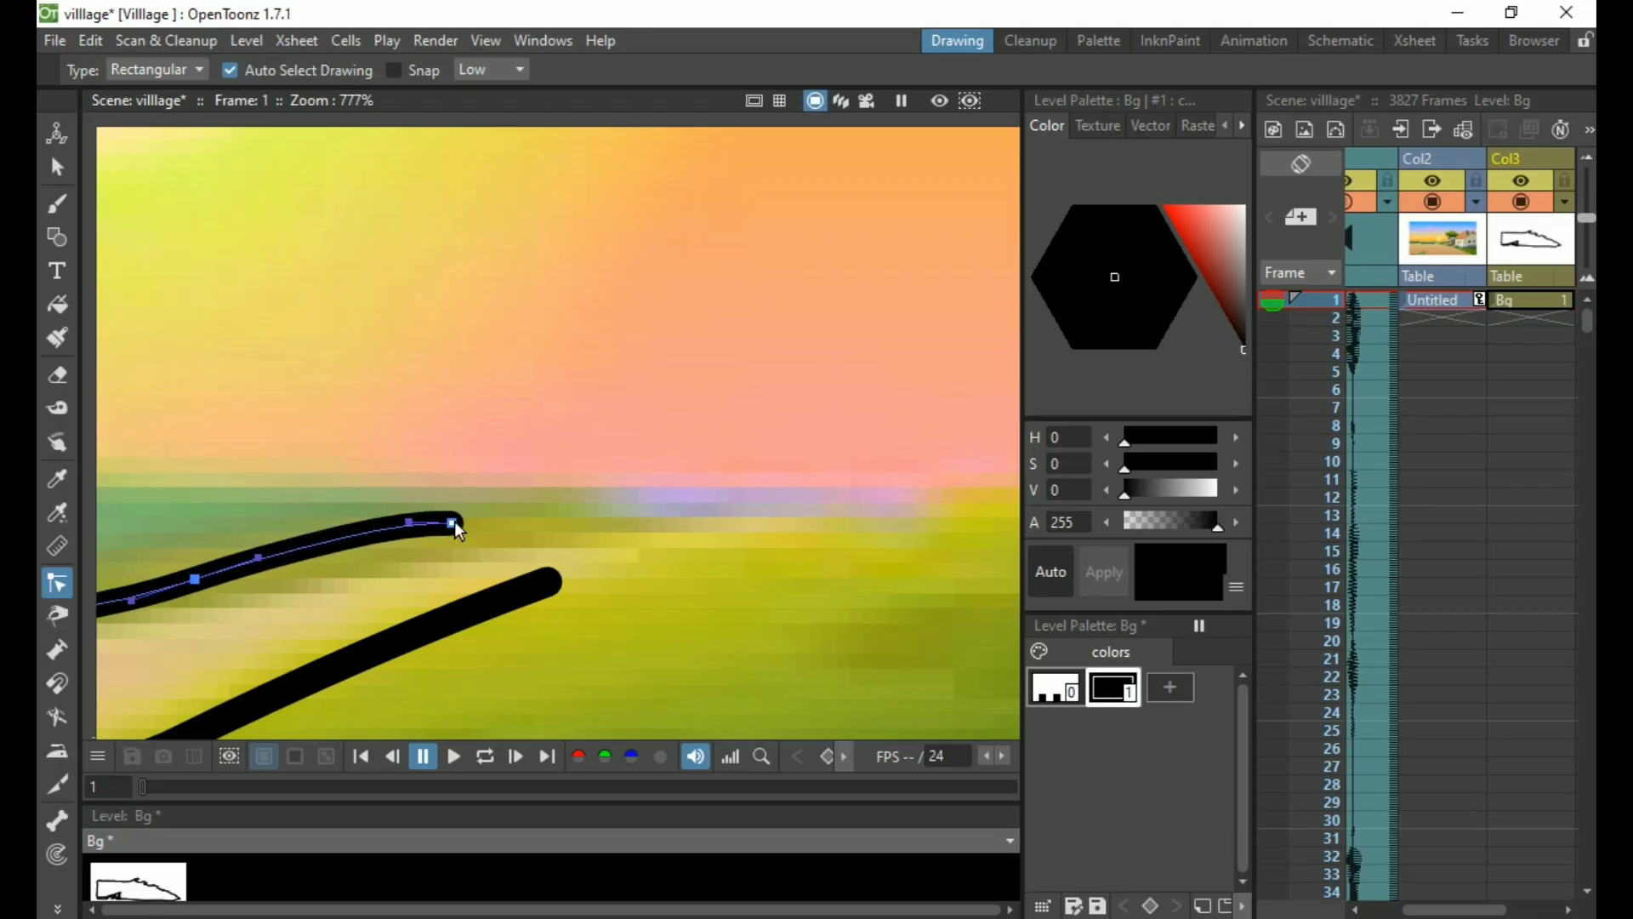
mouse_move(455, 524)
left_mouse_down()
mouse_move(468, 548)
mouse_move(614, 521)
left_mouse_up()
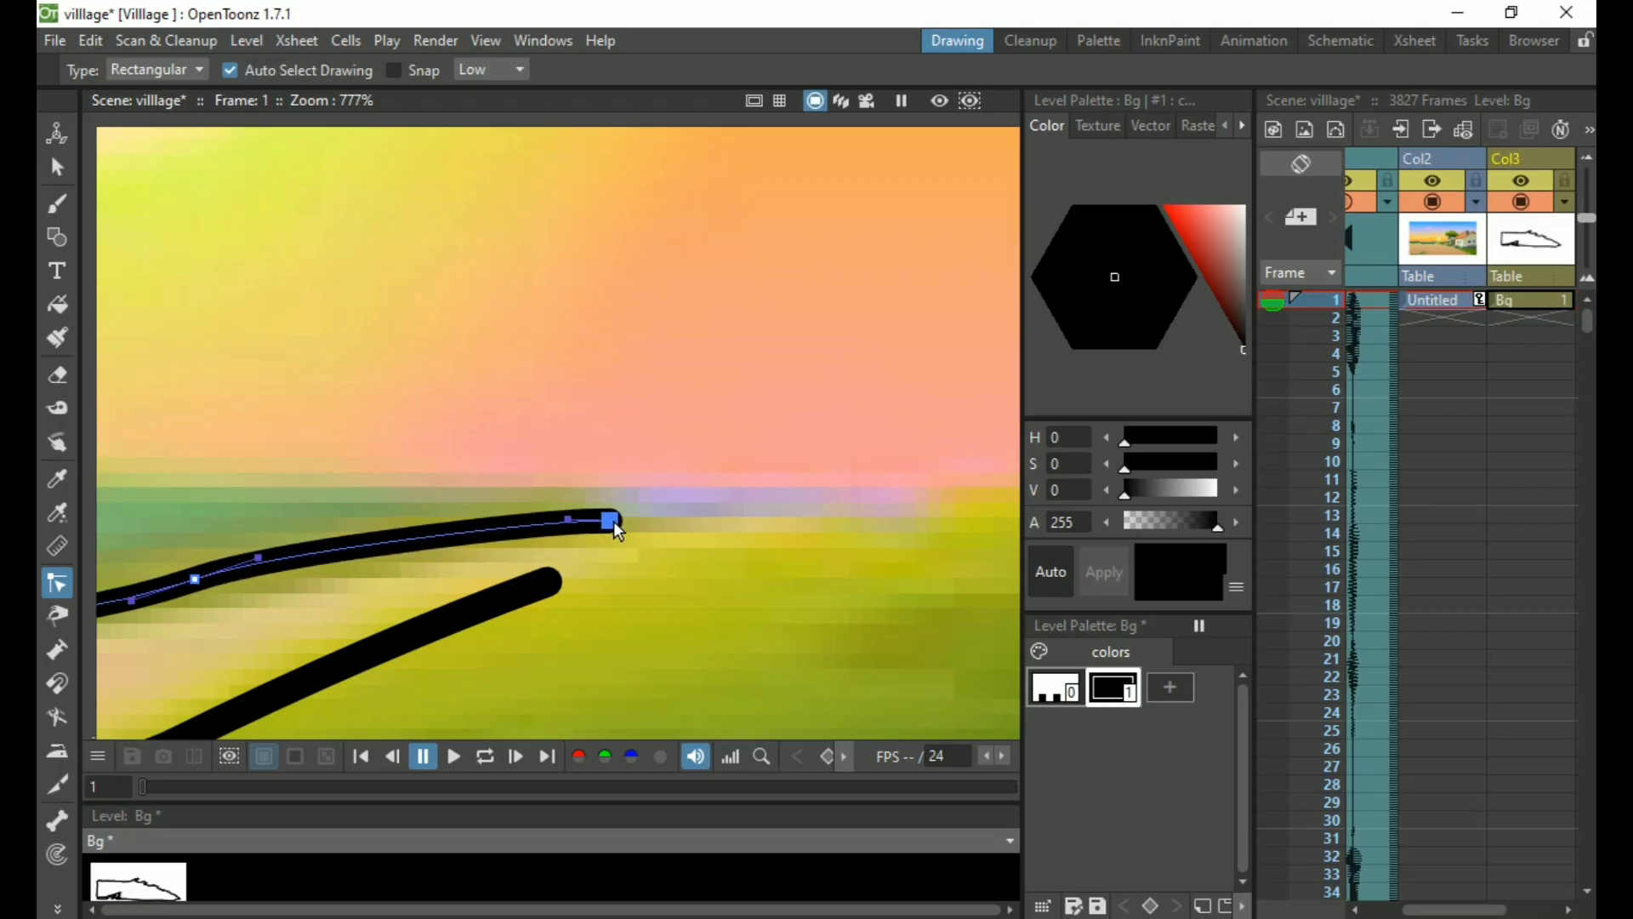
Move the grass-border stroke's end point onto the far-edge stroke's end to close the road's vanishing tip
left_click(553, 589)
left_click(532, 592)
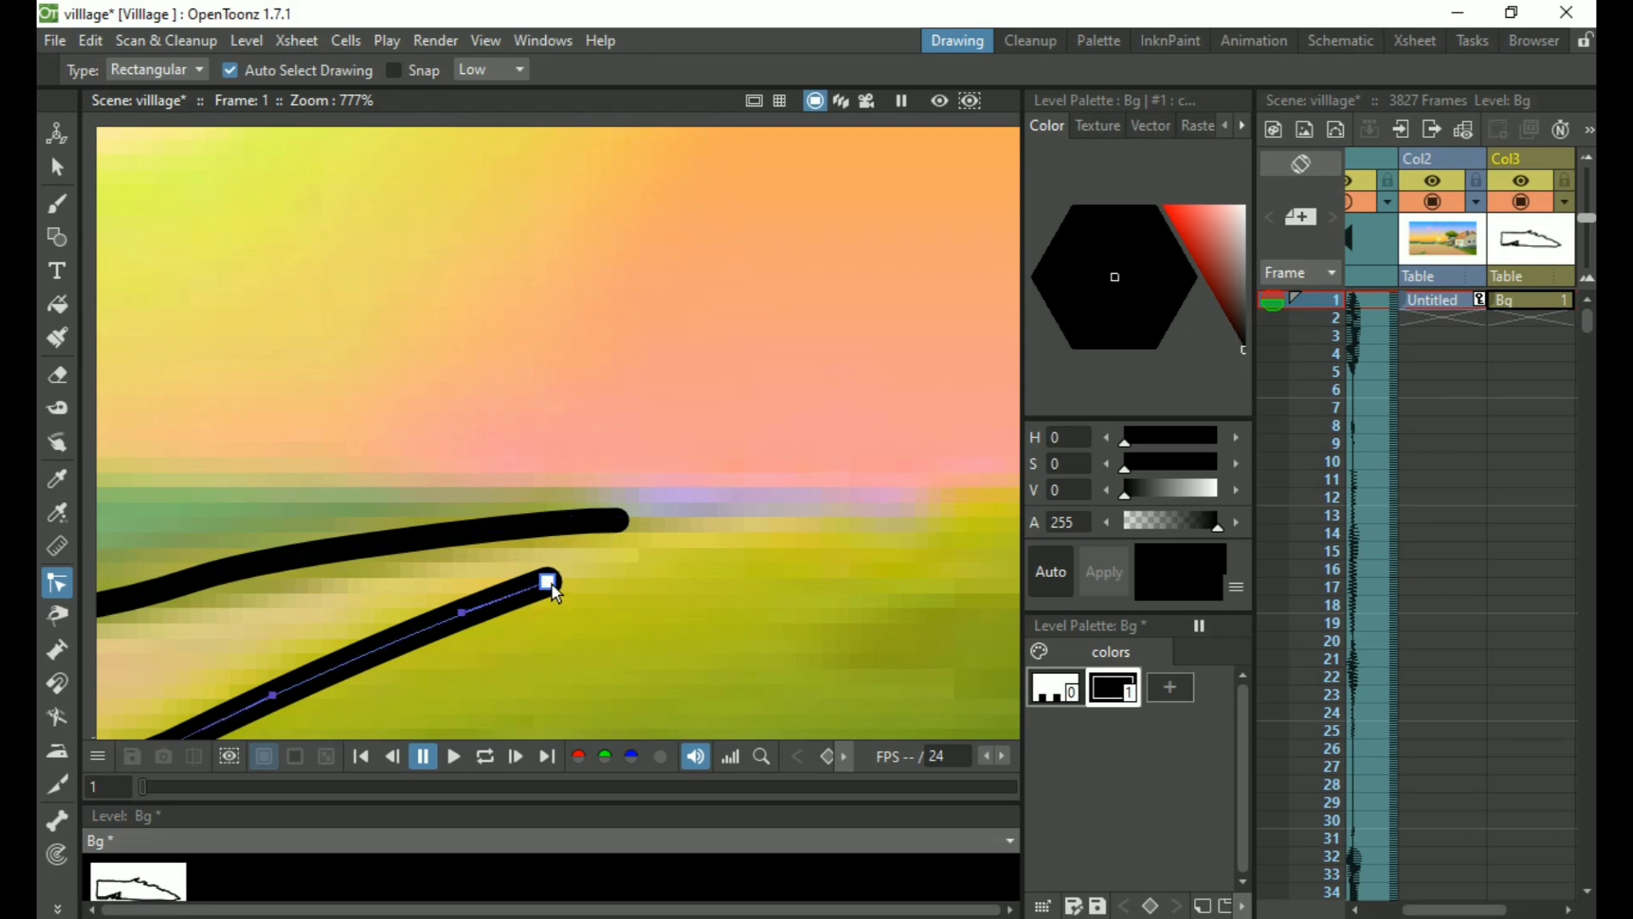
left_click_drag(553, 585, 617, 526)
Test-fill the ground area with black to check that its outline is closed, and undo the fill
scroll(698, 490, "down", 3)
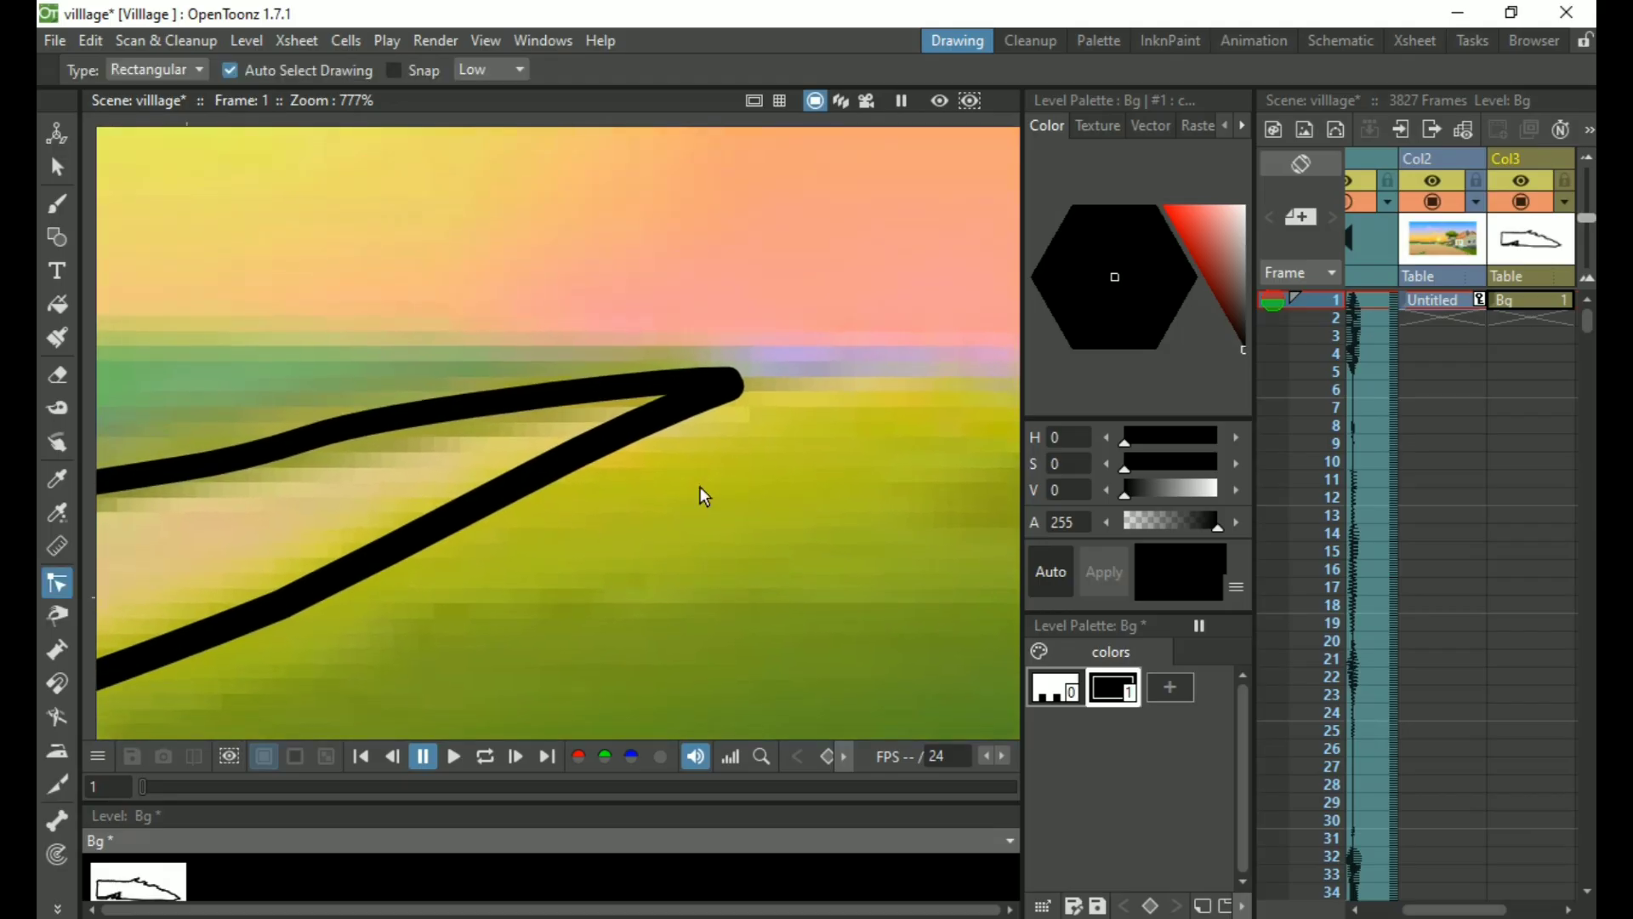
scroll(595, 612, "down", 2)
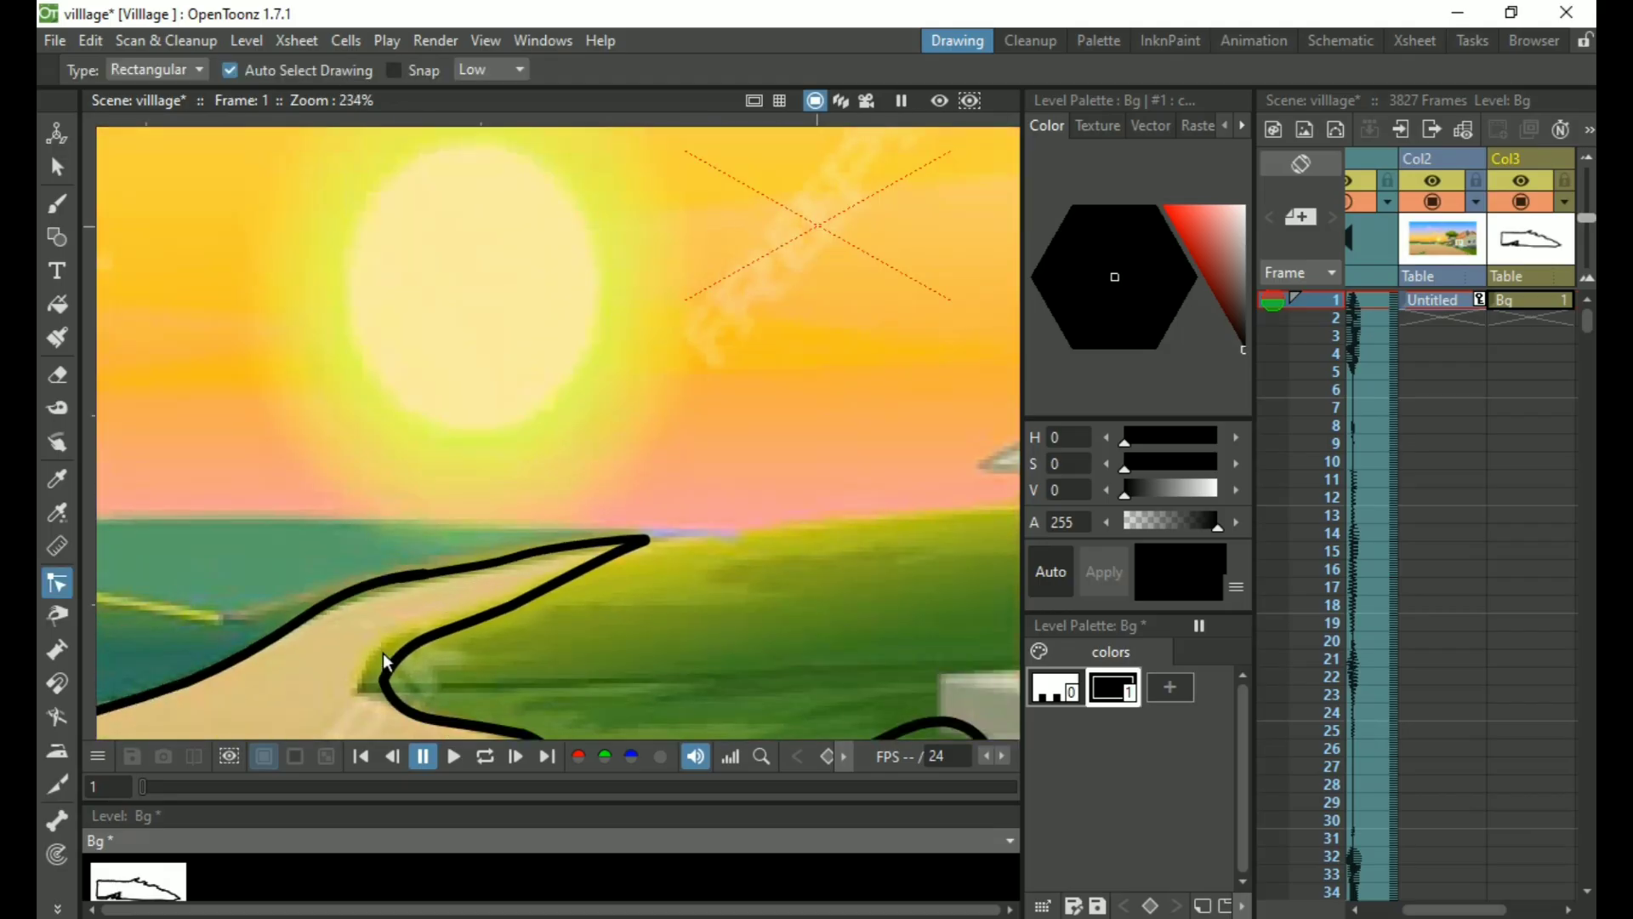
key("f")
left_click(317, 678)
scroll(322, 678, "down", 2)
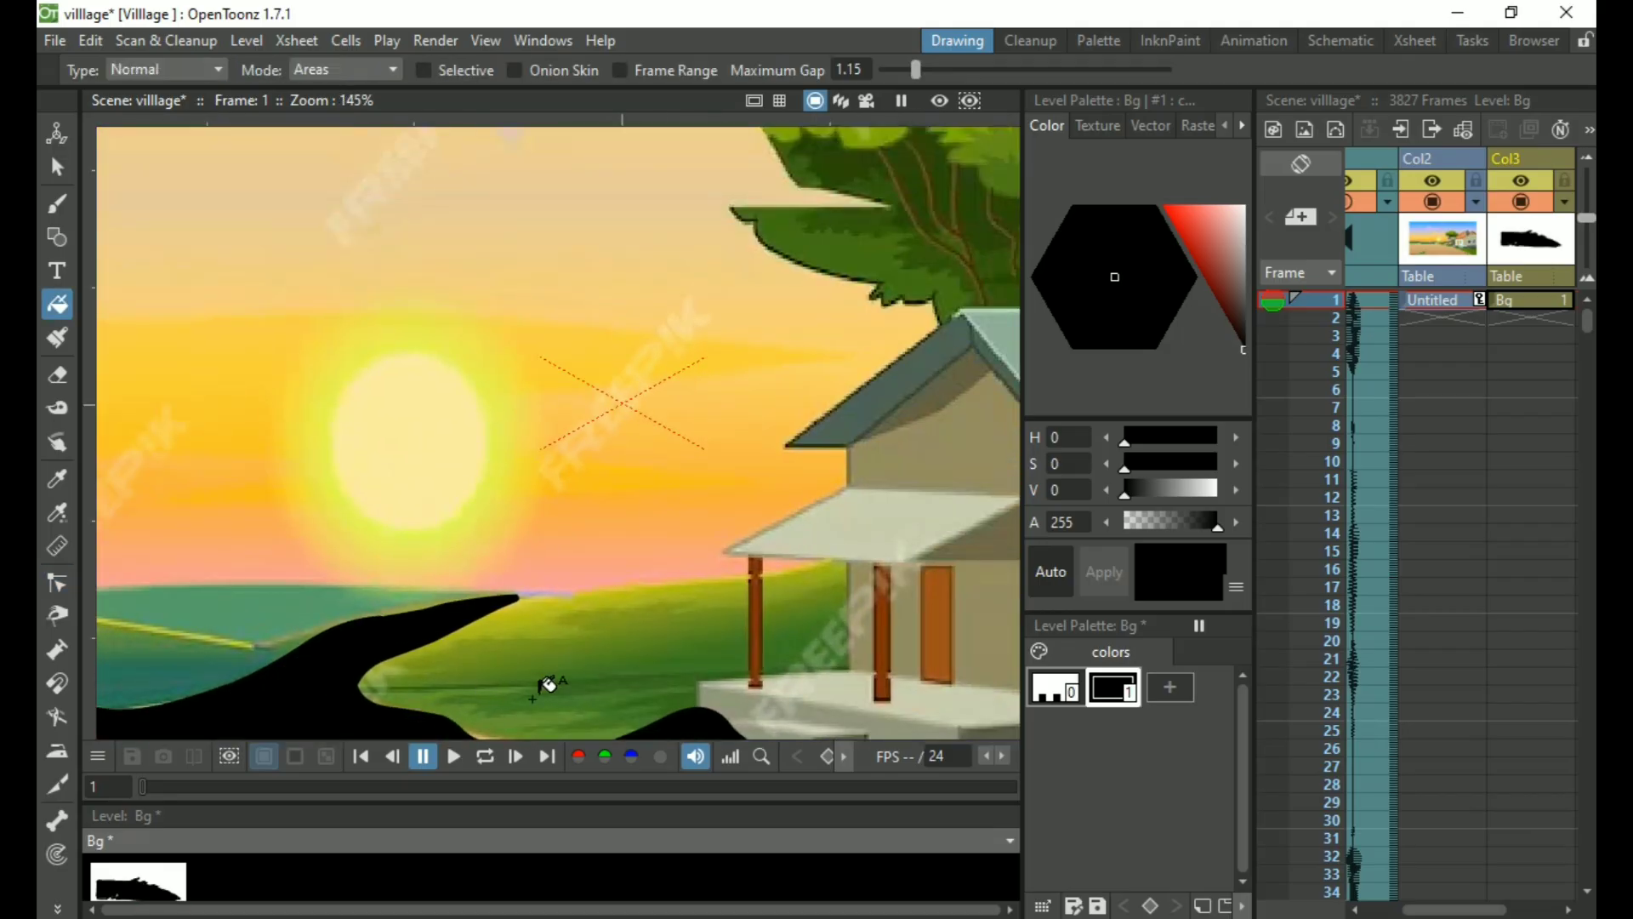
key("space")
left_click_drag(558, 660, 766, 335)
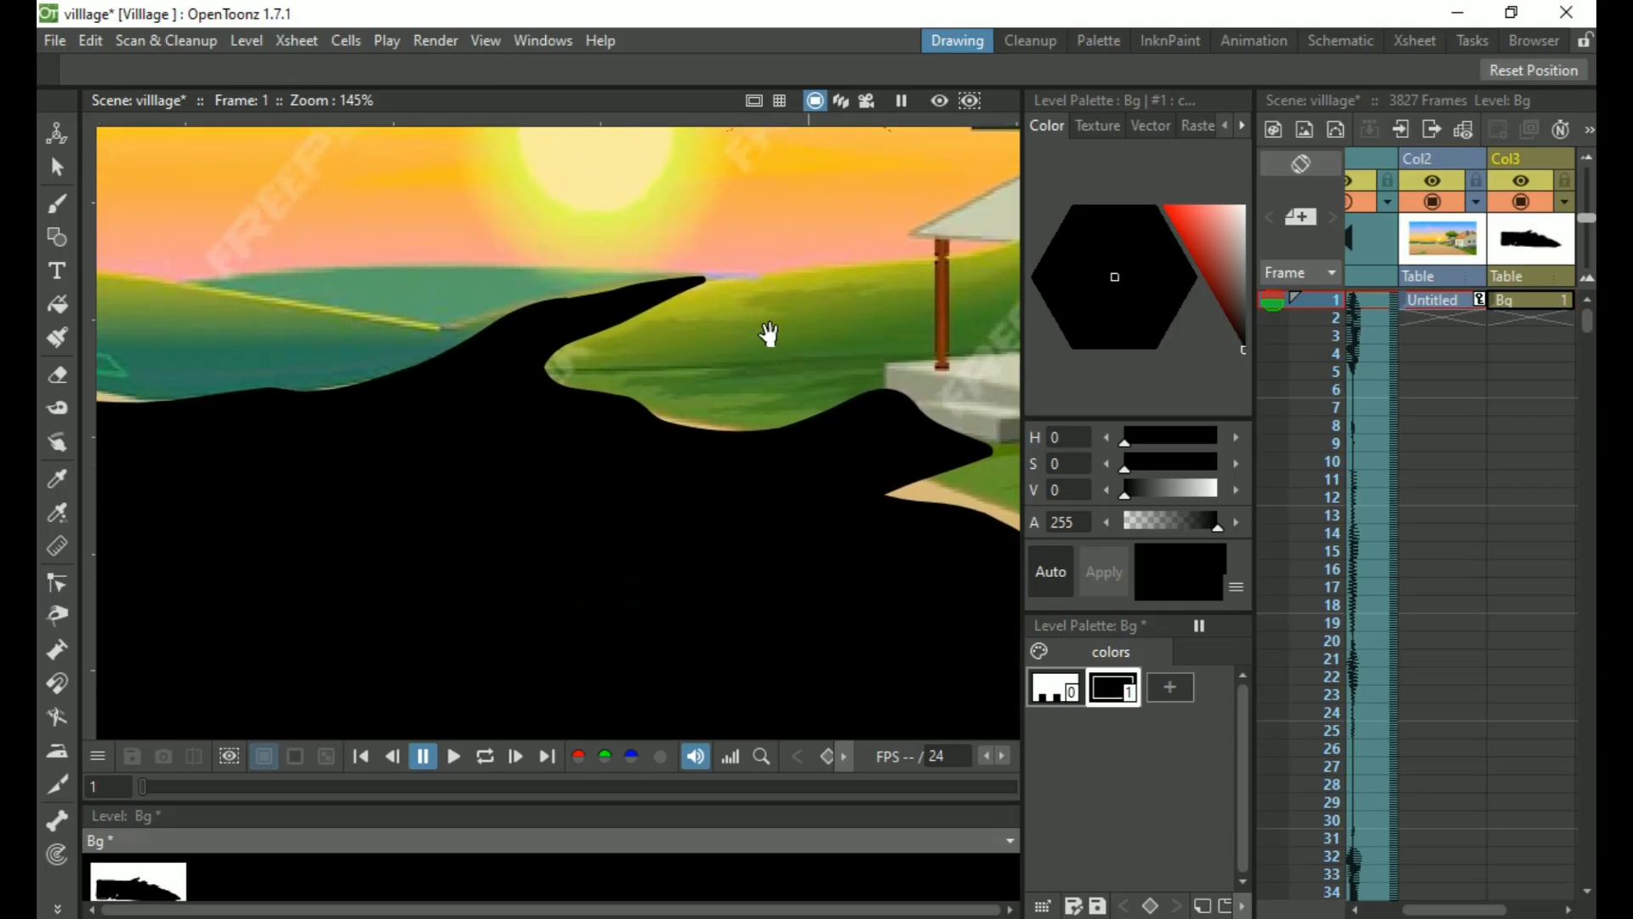
scroll(462, 601, "down", 5)
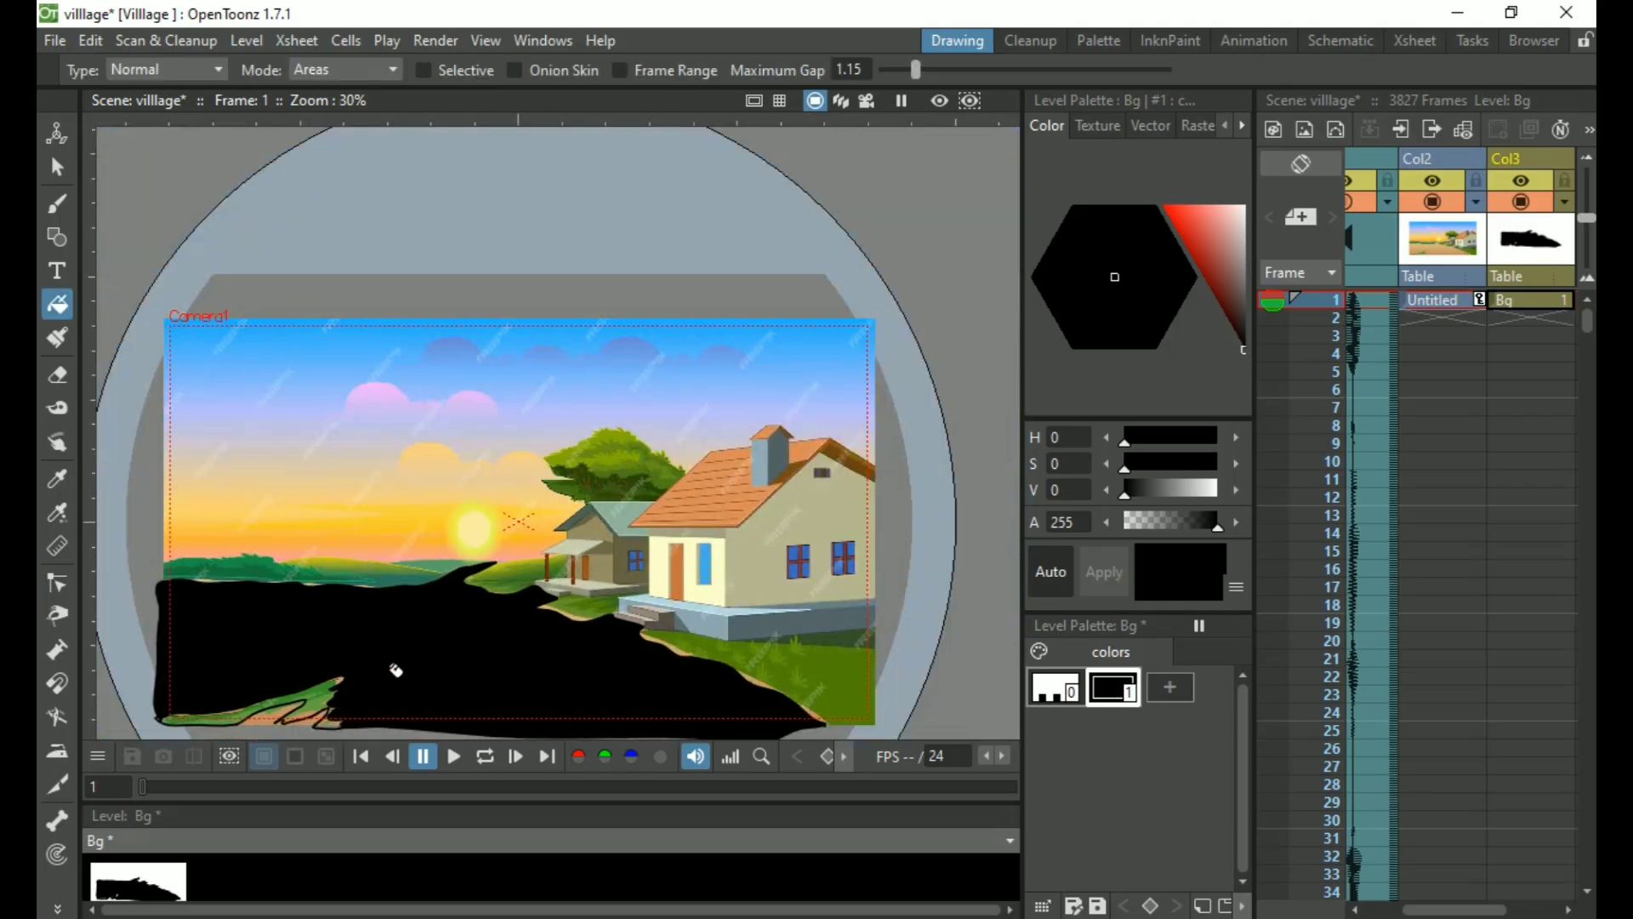
key("ctrl+z")
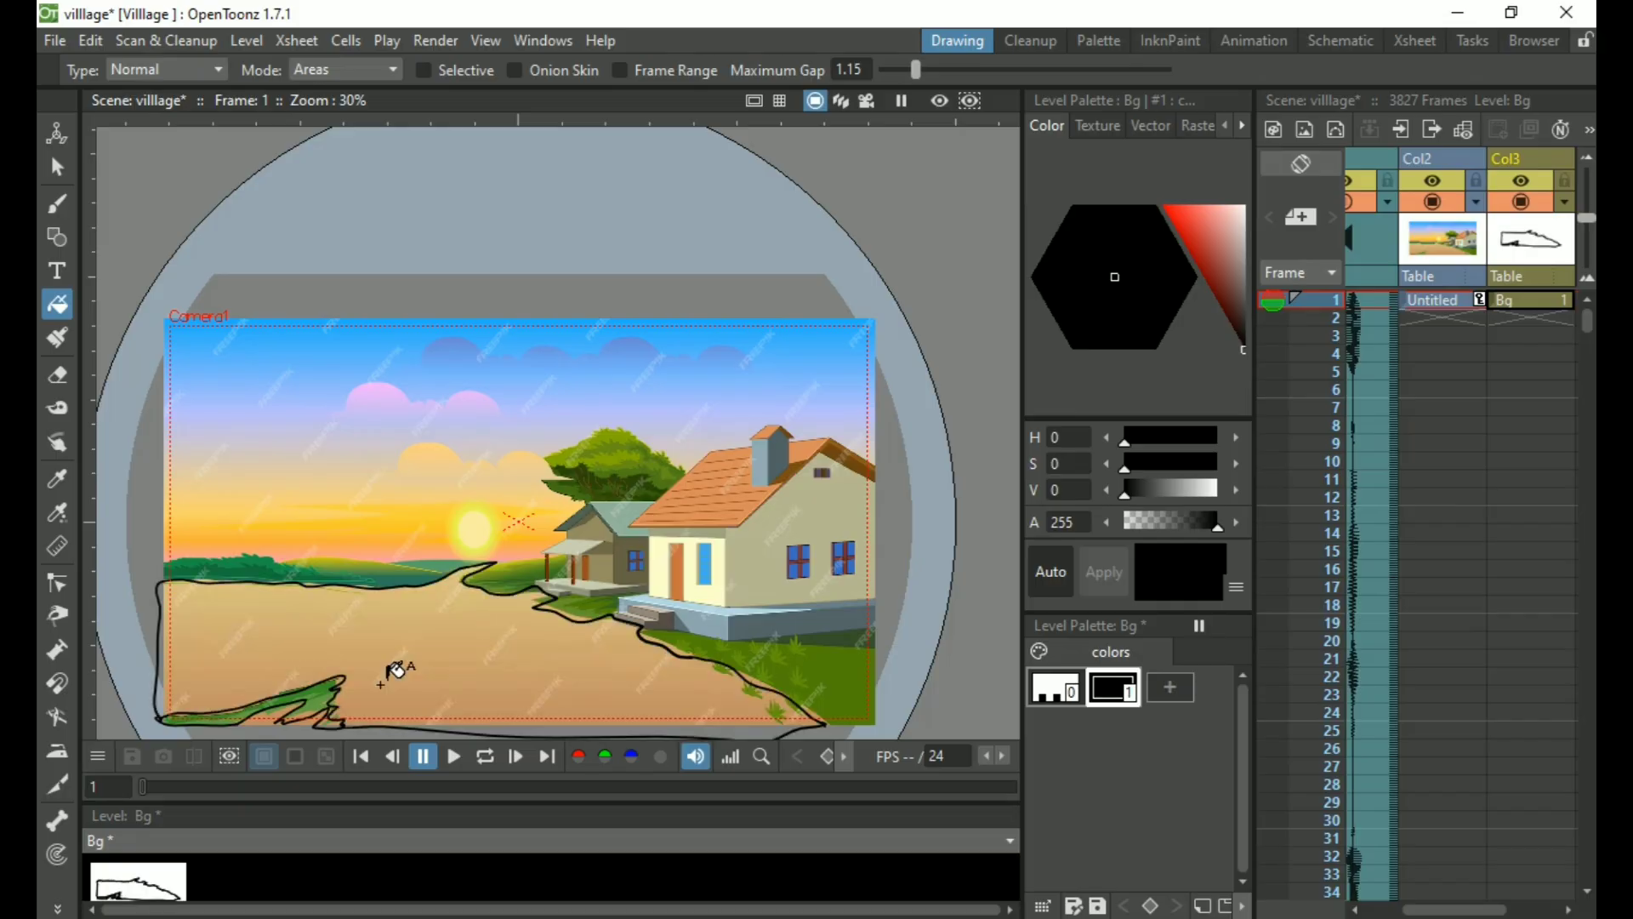
Brush the lower edge of the far bushes from the image's outer edge, joining both ends of the line to the ground's far edge
scroll(399, 670, "up", 3)
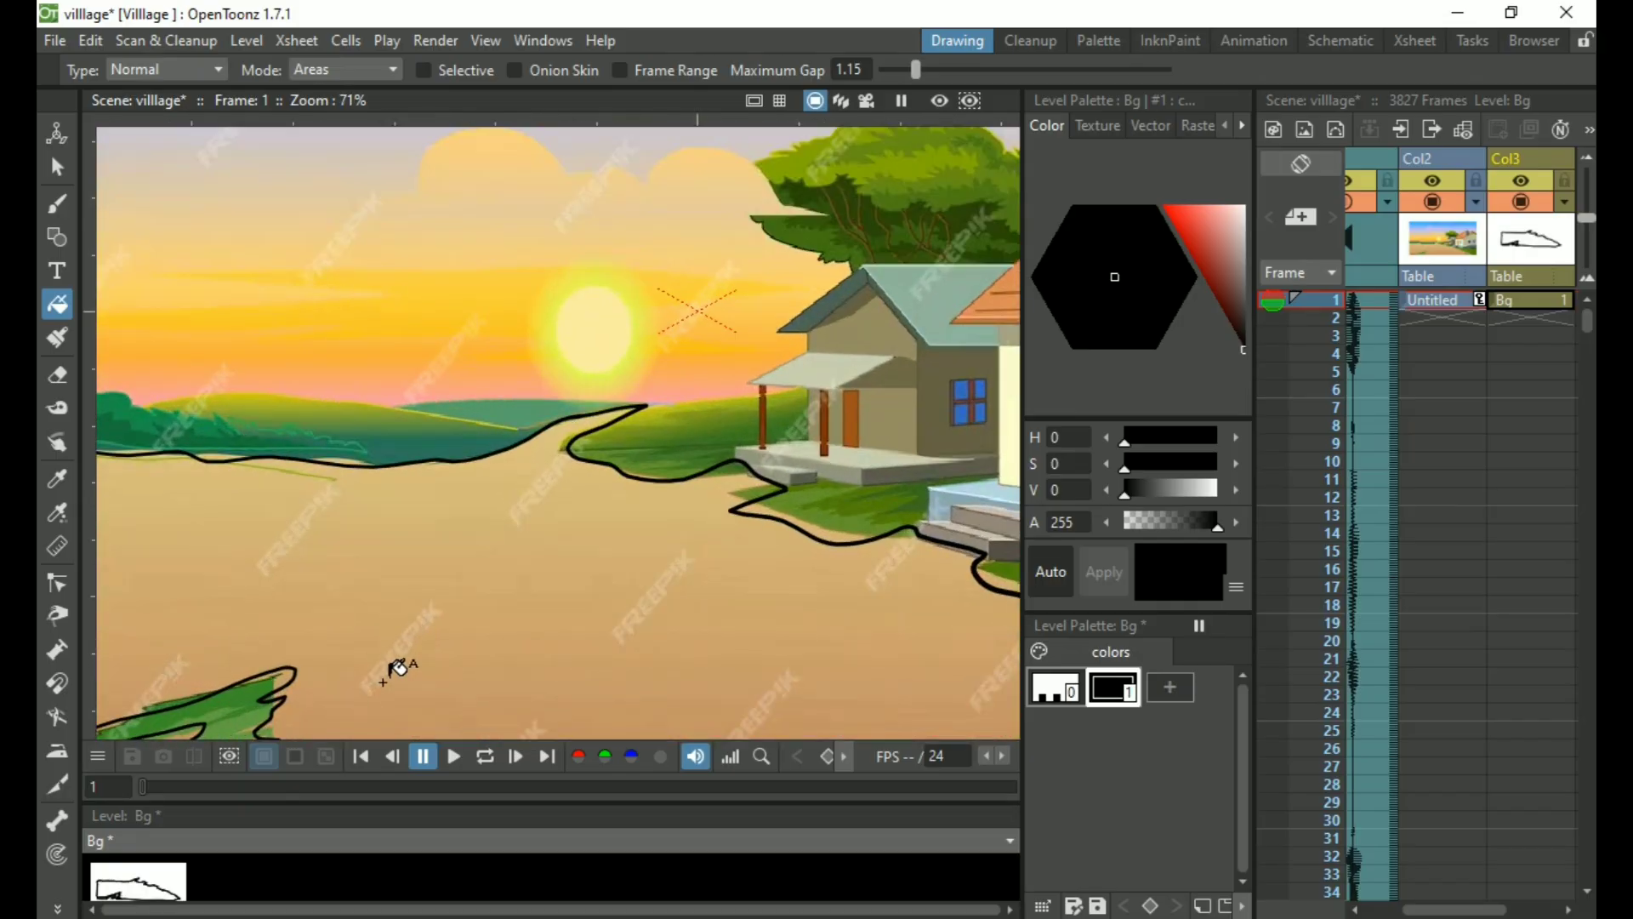
scroll(392, 668, "up", 2)
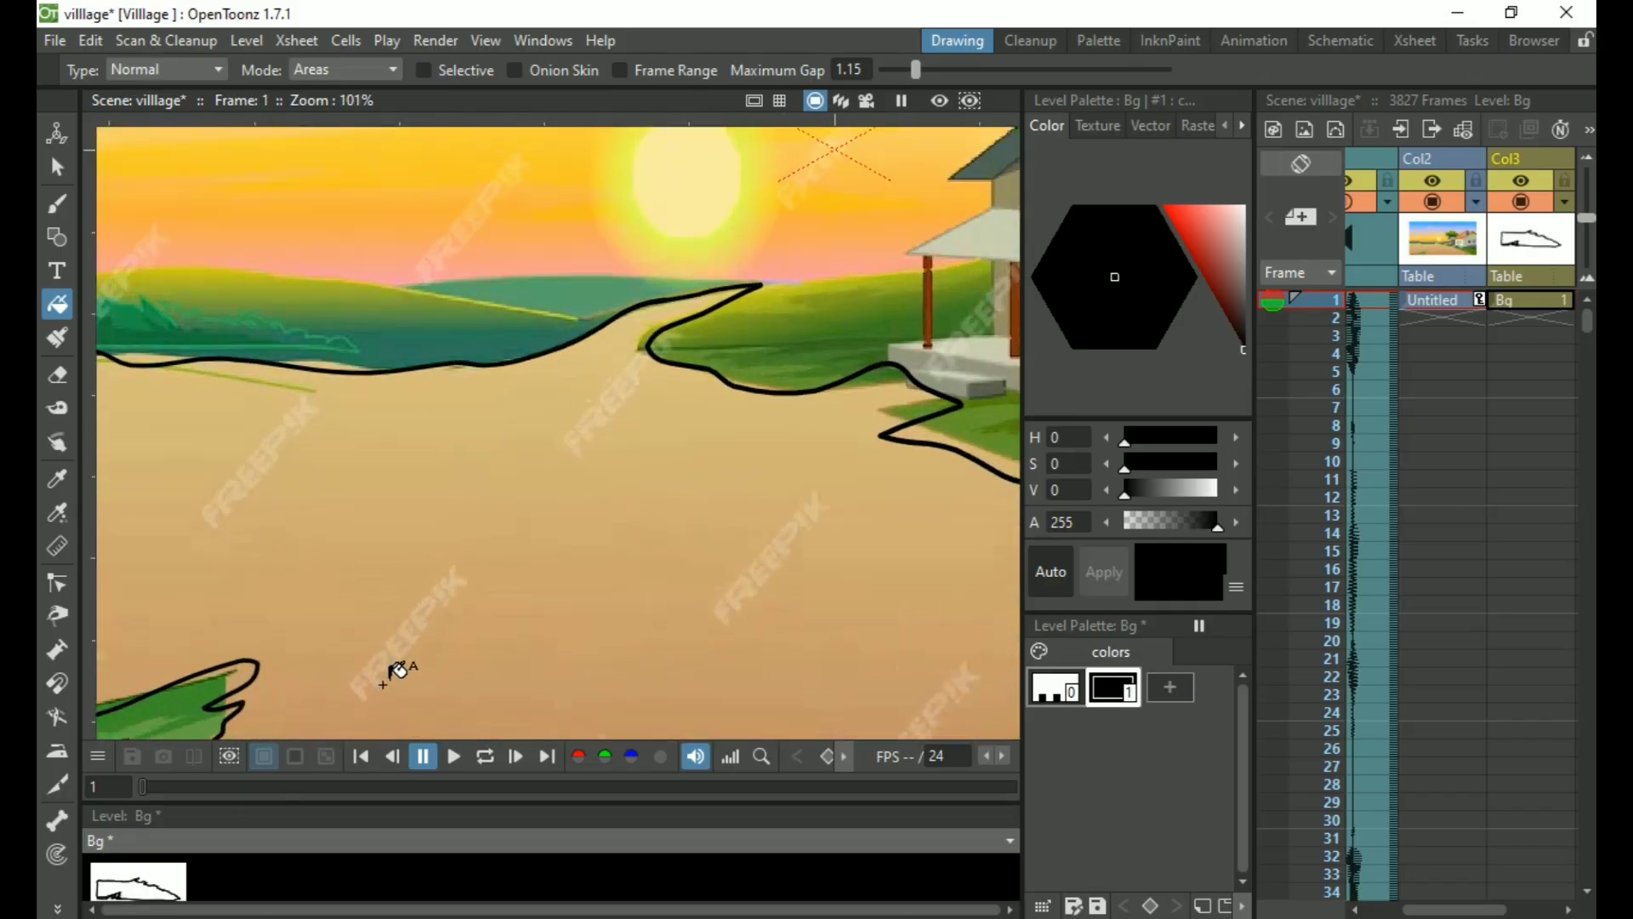
scroll(391, 668, "down", 3)
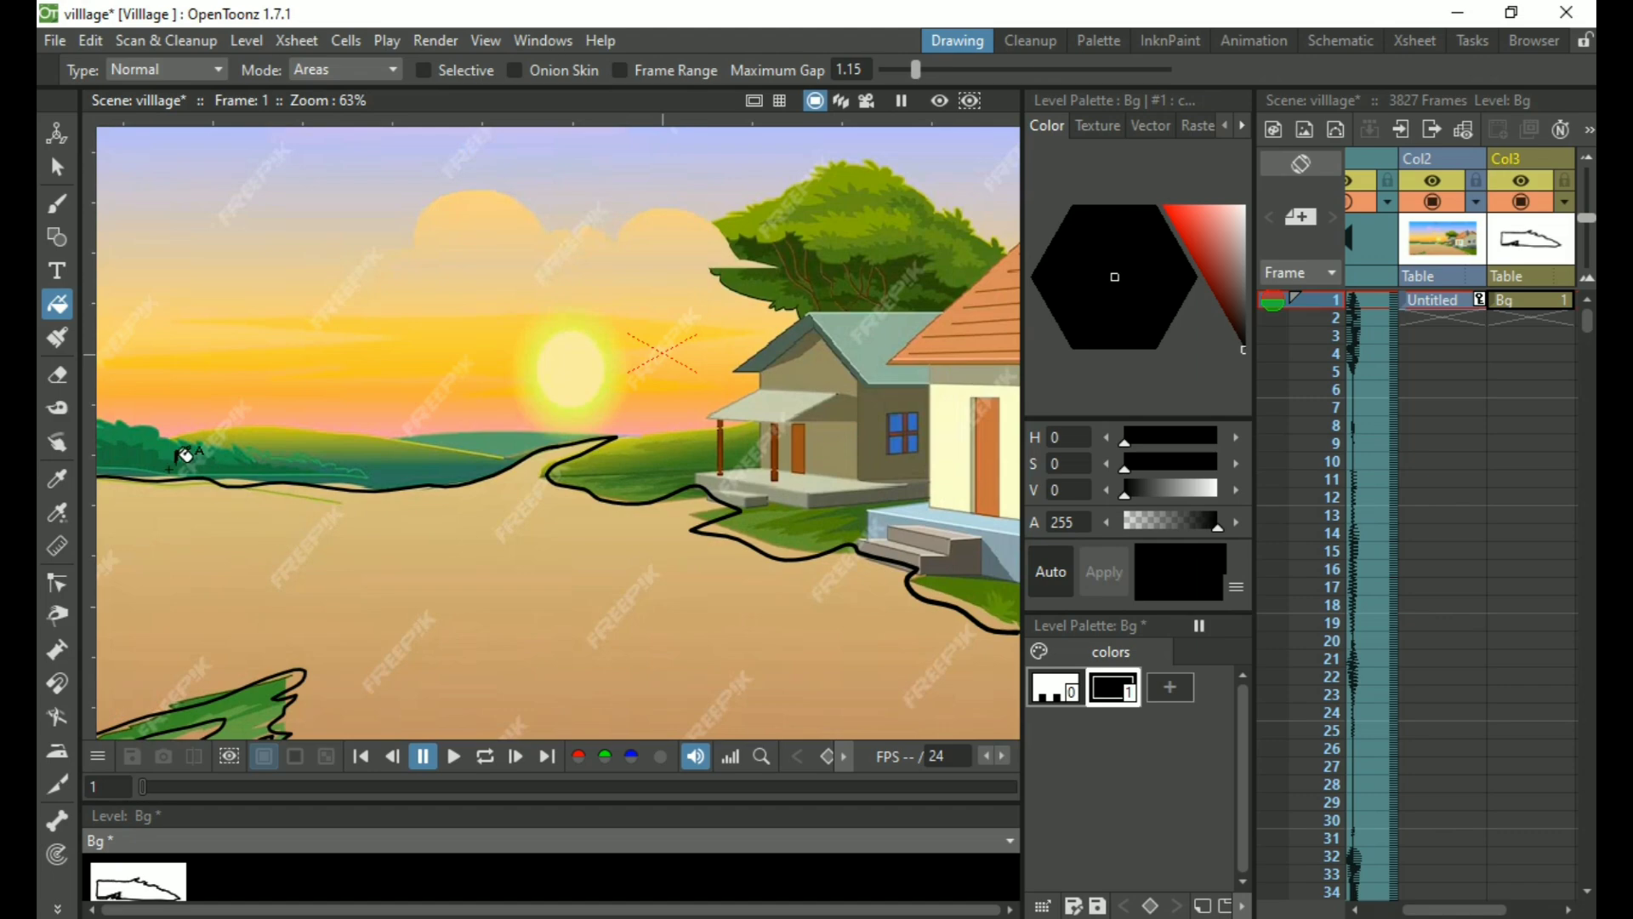
key("space")
left_click_drag(146, 437, 412, 518)
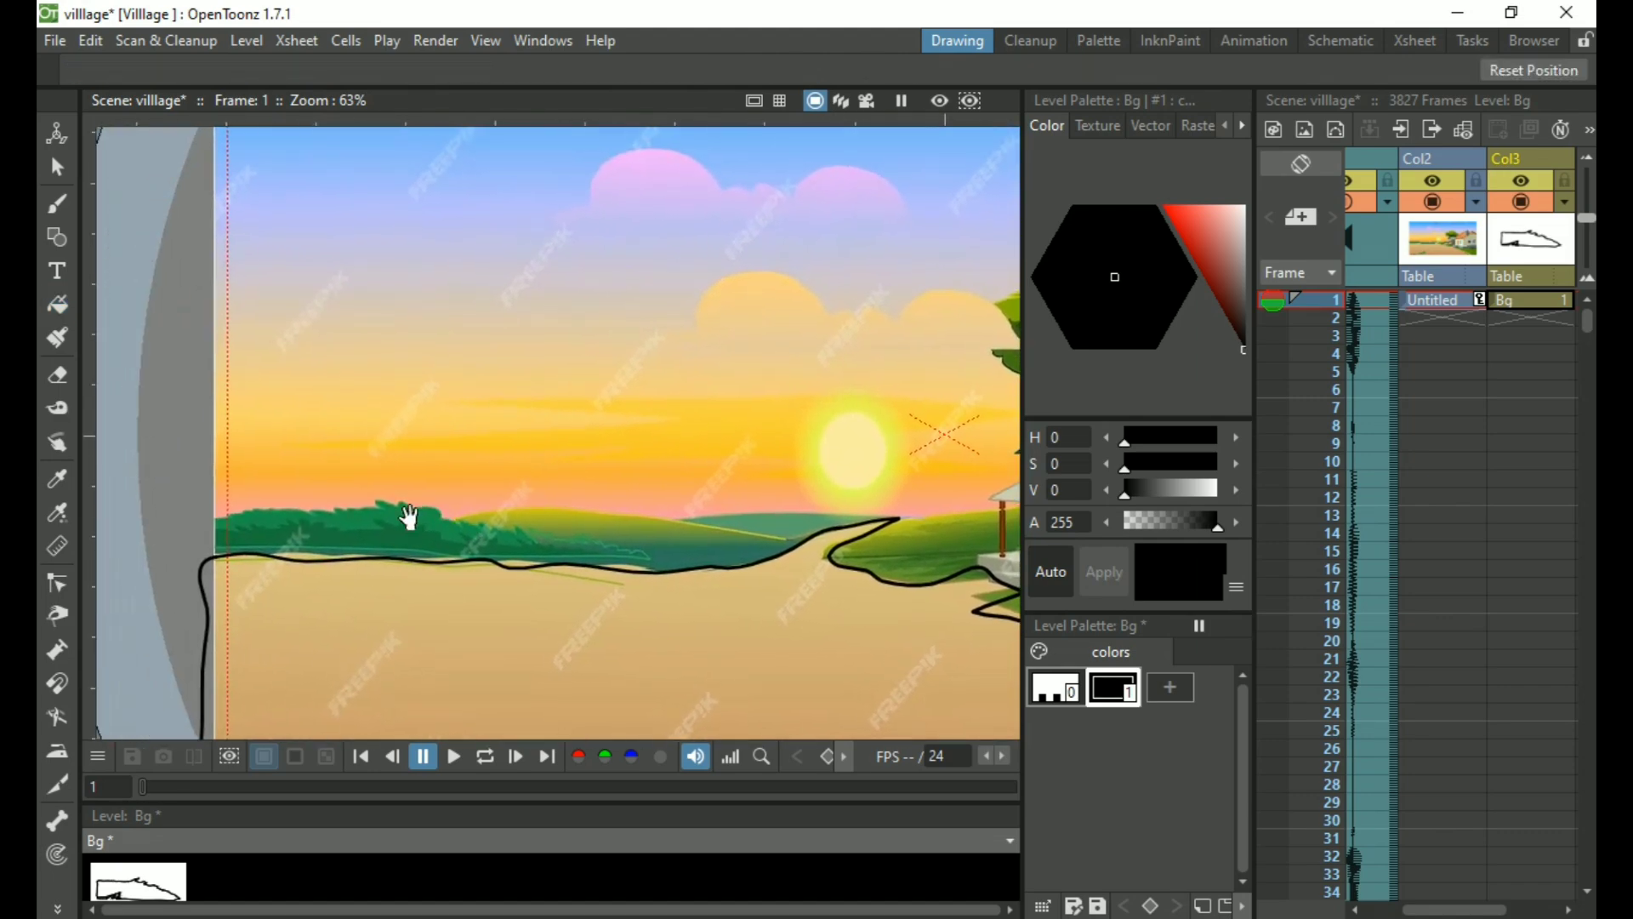
scroll(285, 489, "up", 9)
scroll(285, 490, "down", 4)
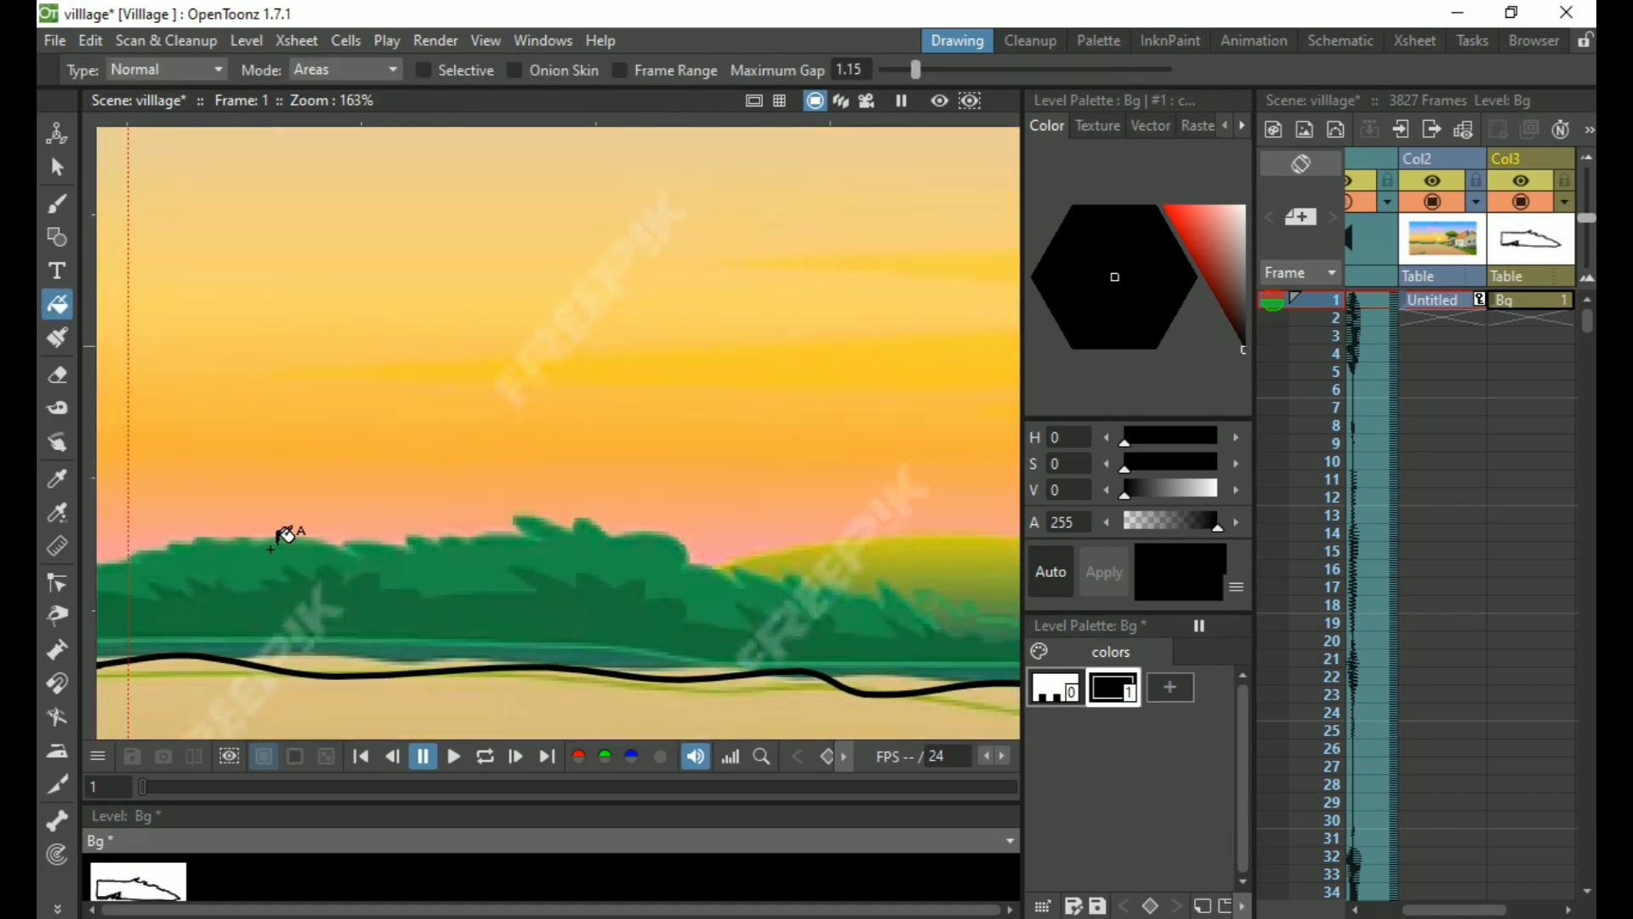
key("space")
left_click_drag(371, 553, 576, 477)
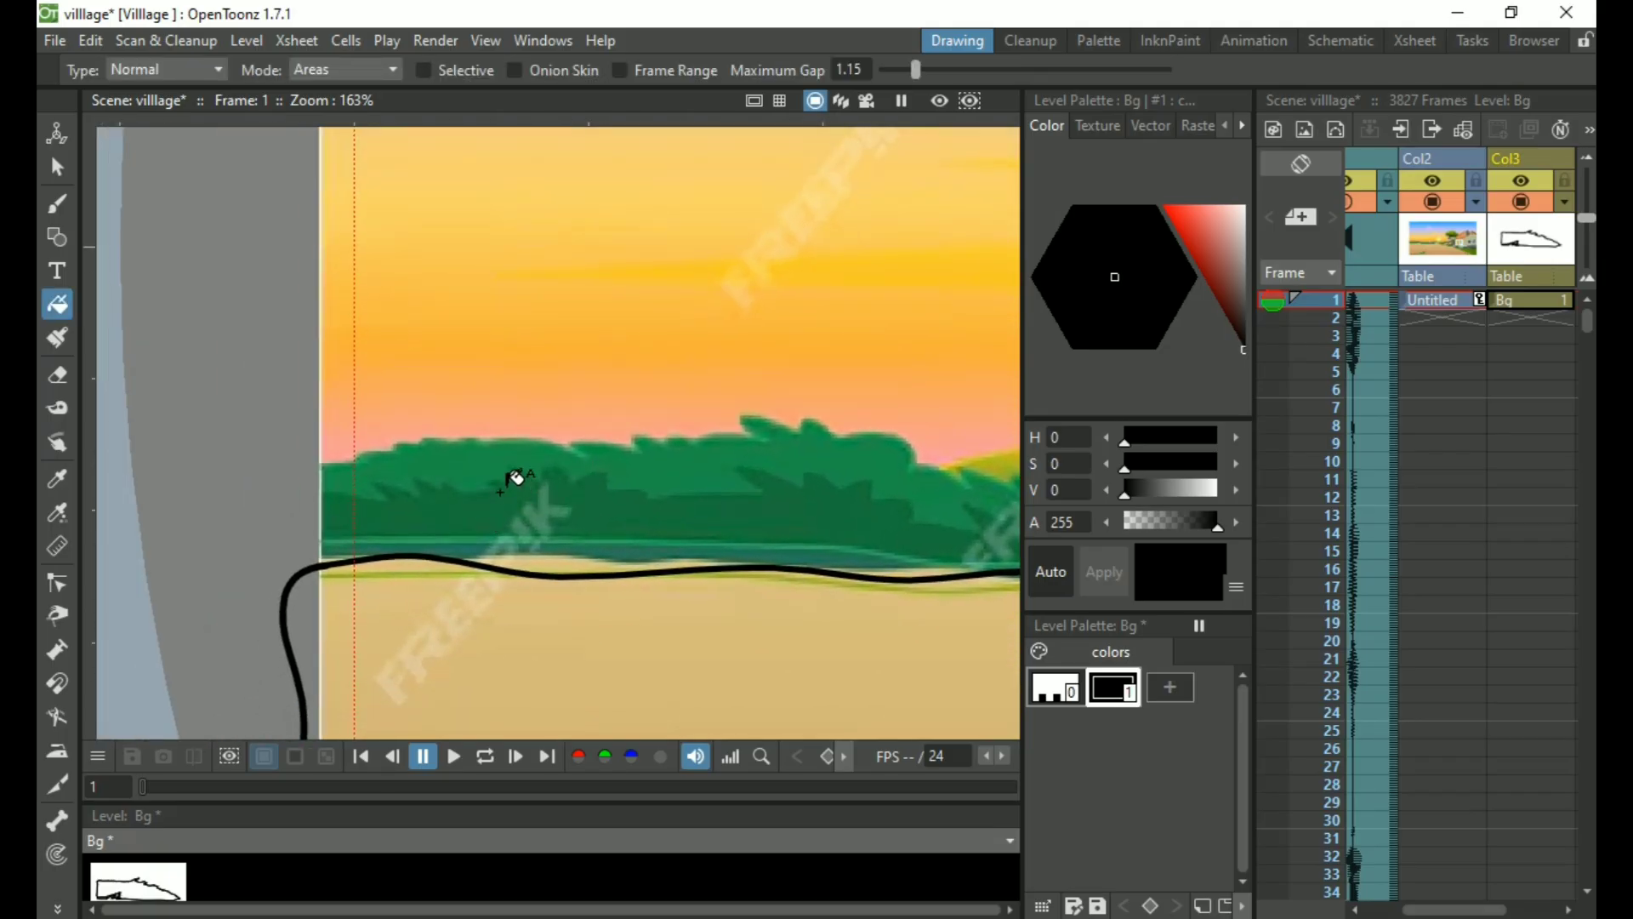
key("b")
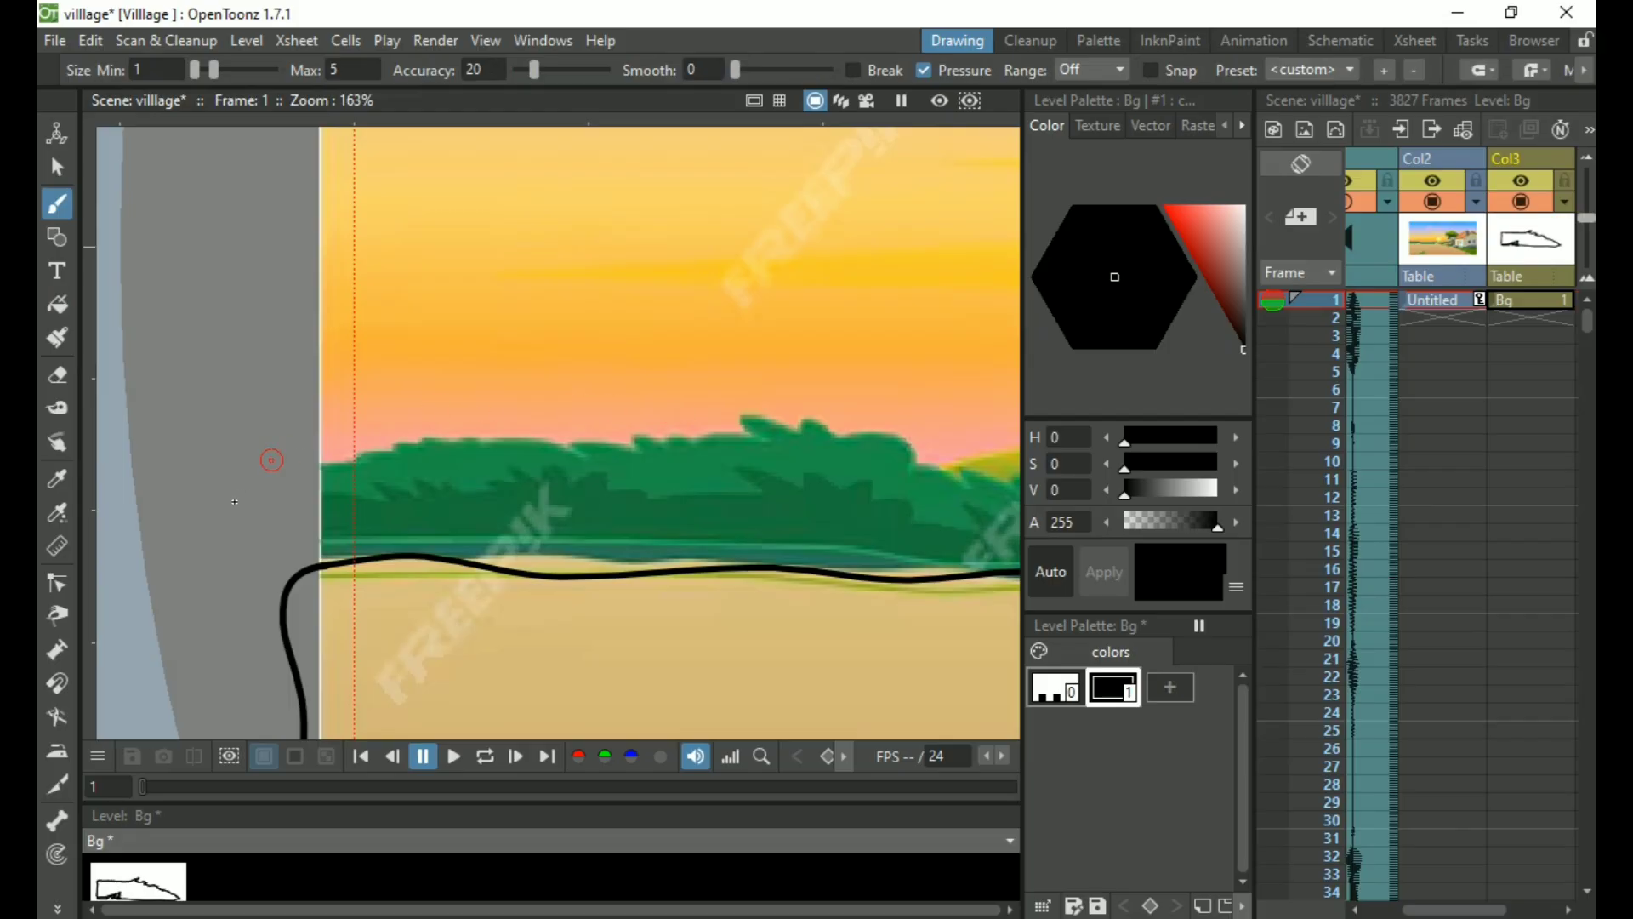
left_click_drag(337, 560, 335, 537)
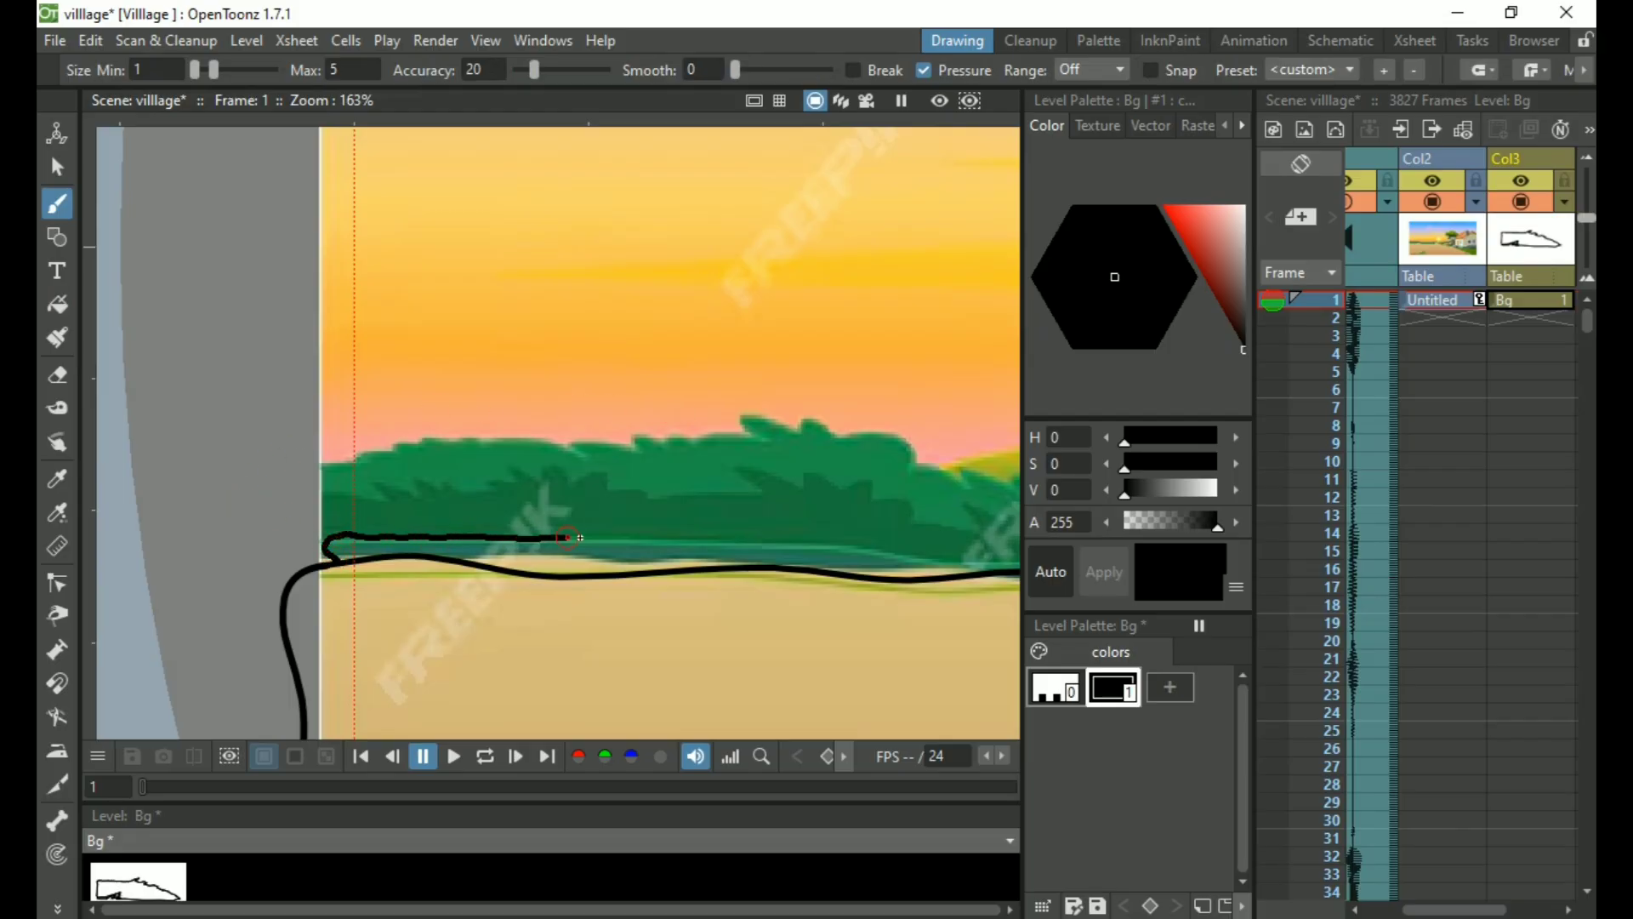
left_click_drag(580, 538, 778, 550)
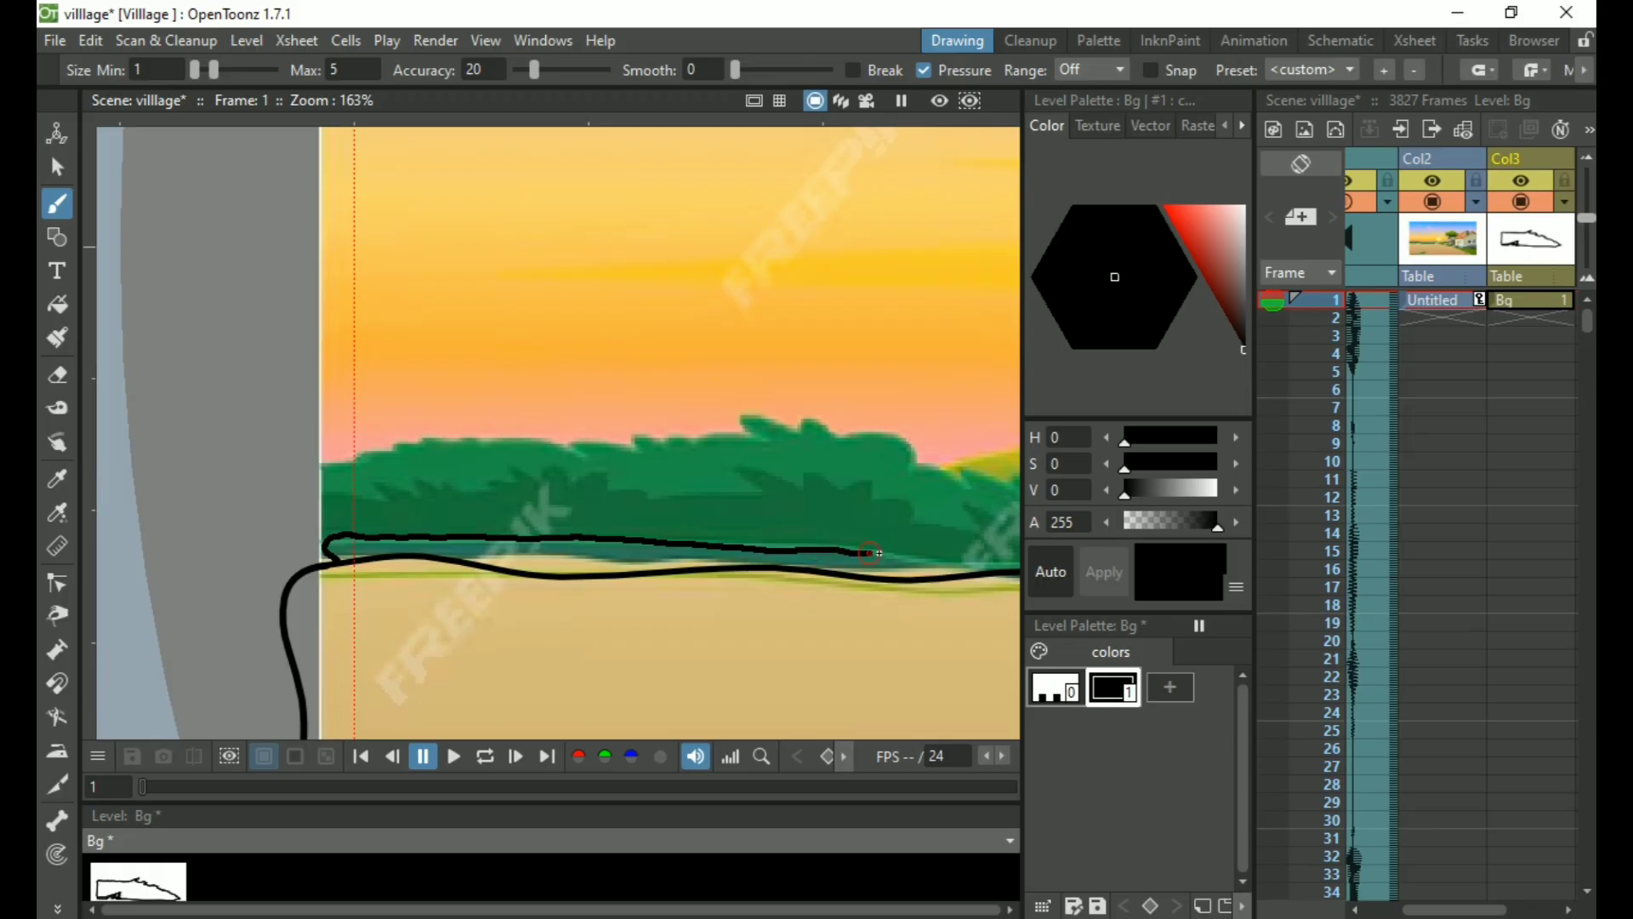
left_click_drag(920, 554, 995, 581)
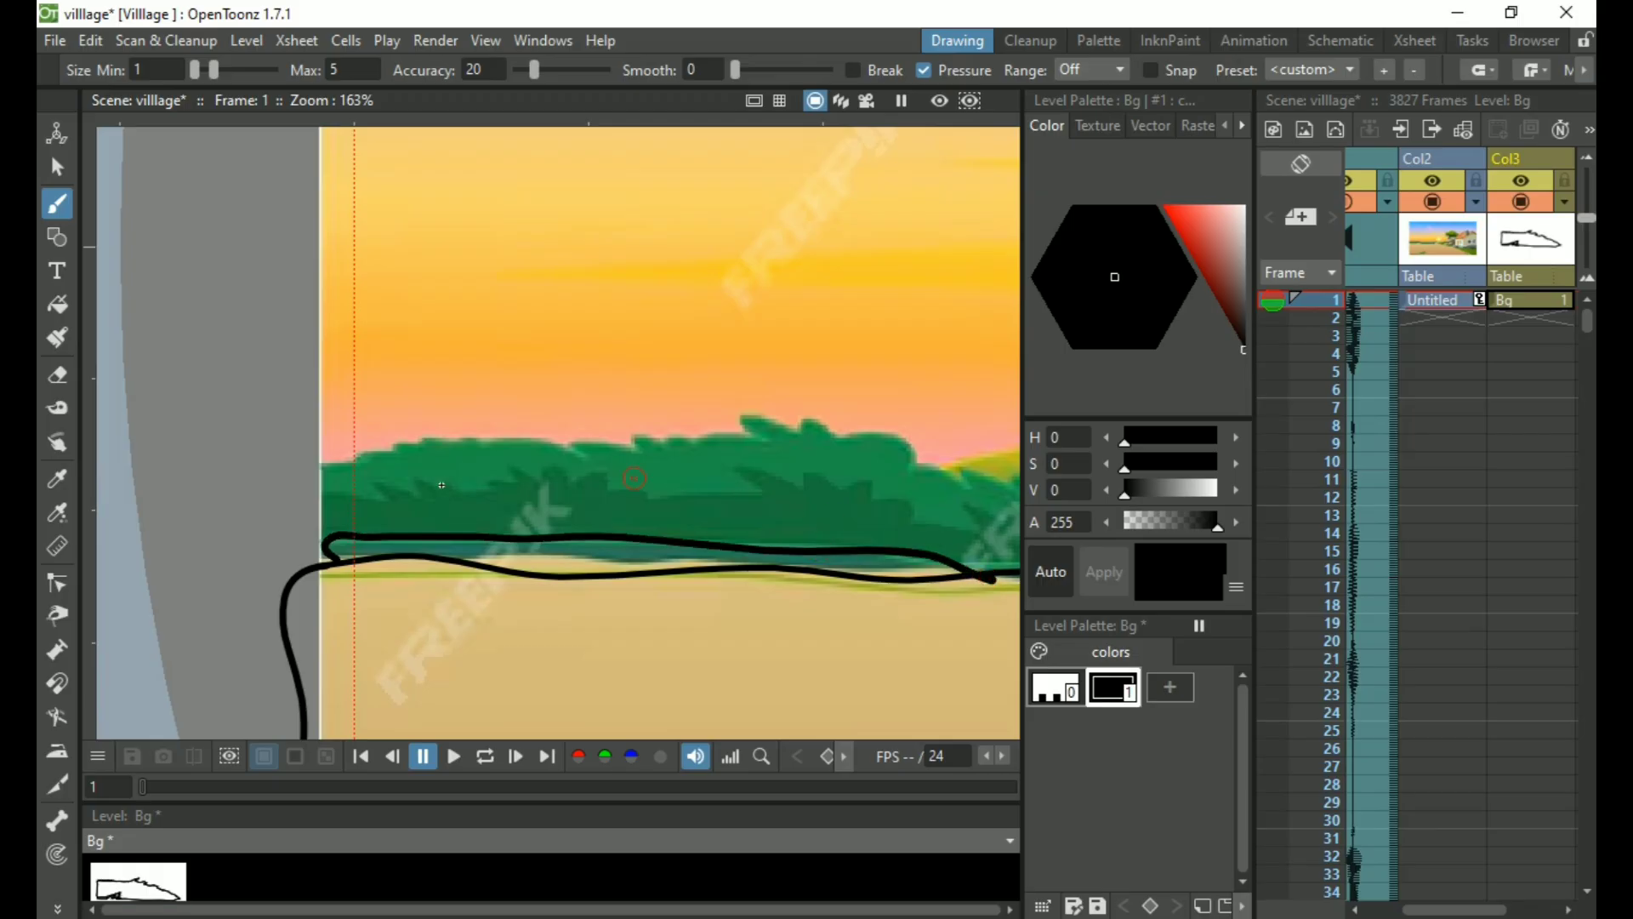
Trace the large bush clump's darker inner foliage edge and its jagged top outline, bringing both down to the ground's far edge
mouse_move(331, 534)
left_mouse_down()
mouse_move(314, 495)
mouse_move(473, 492)
mouse_move(501, 469)
mouse_move(529, 486)
left_mouse_up()
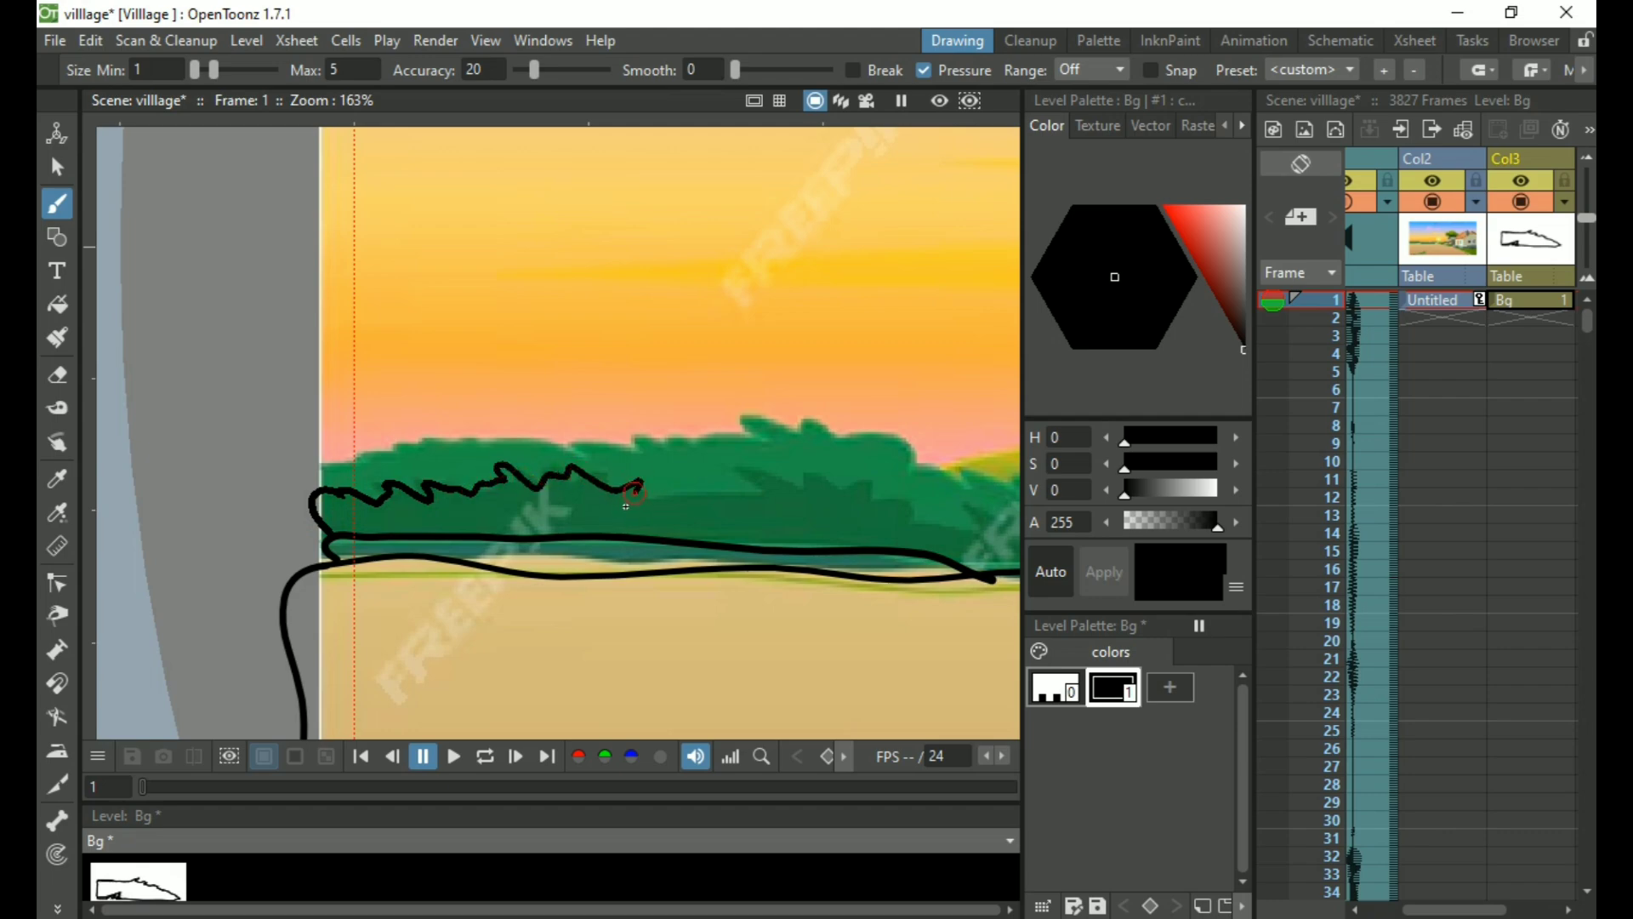
mouse_move(627, 506)
left_mouse_down()
mouse_move(762, 481)
mouse_move(731, 464)
mouse_move(789, 485)
mouse_move(819, 465)
mouse_move(893, 500)
left_mouse_up()
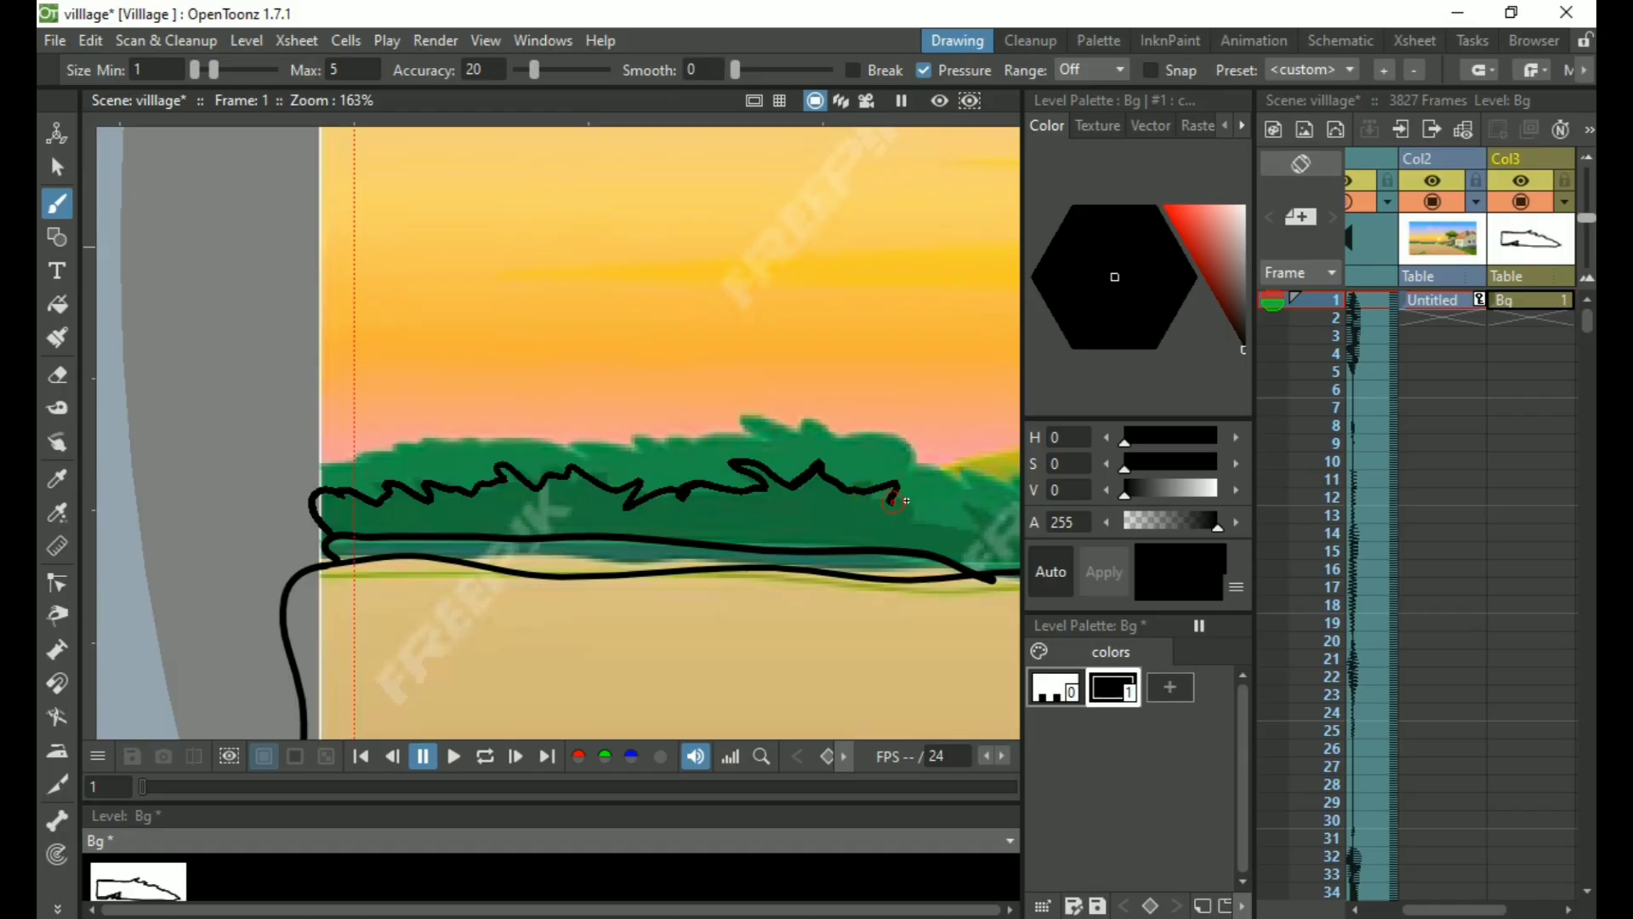
left_click_drag(1005, 562, 1010, 570)
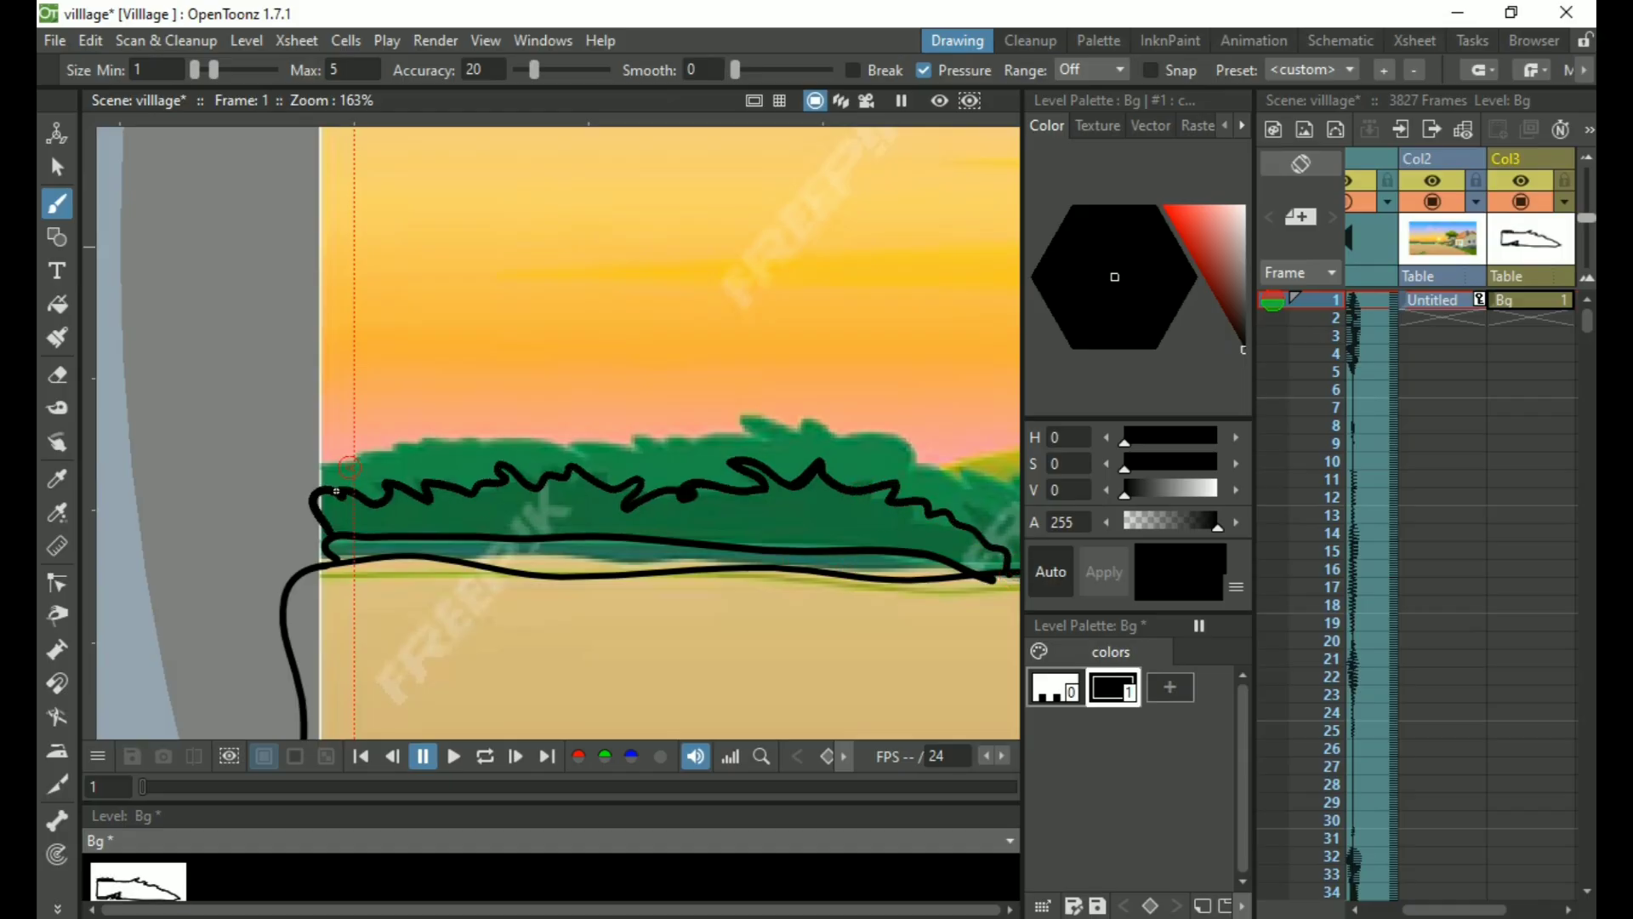
mouse_move(320, 467)
left_mouse_down()
mouse_move(507, 437)
mouse_move(722, 445)
mouse_move(752, 425)
mouse_move(785, 444)
mouse_move(751, 405)
mouse_move(785, 398)
mouse_move(792, 447)
mouse_move(831, 444)
mouse_move(823, 425)
mouse_move(868, 450)
mouse_move(923, 447)
mouse_move(903, 481)
mouse_move(973, 491)
left_mouse_up()
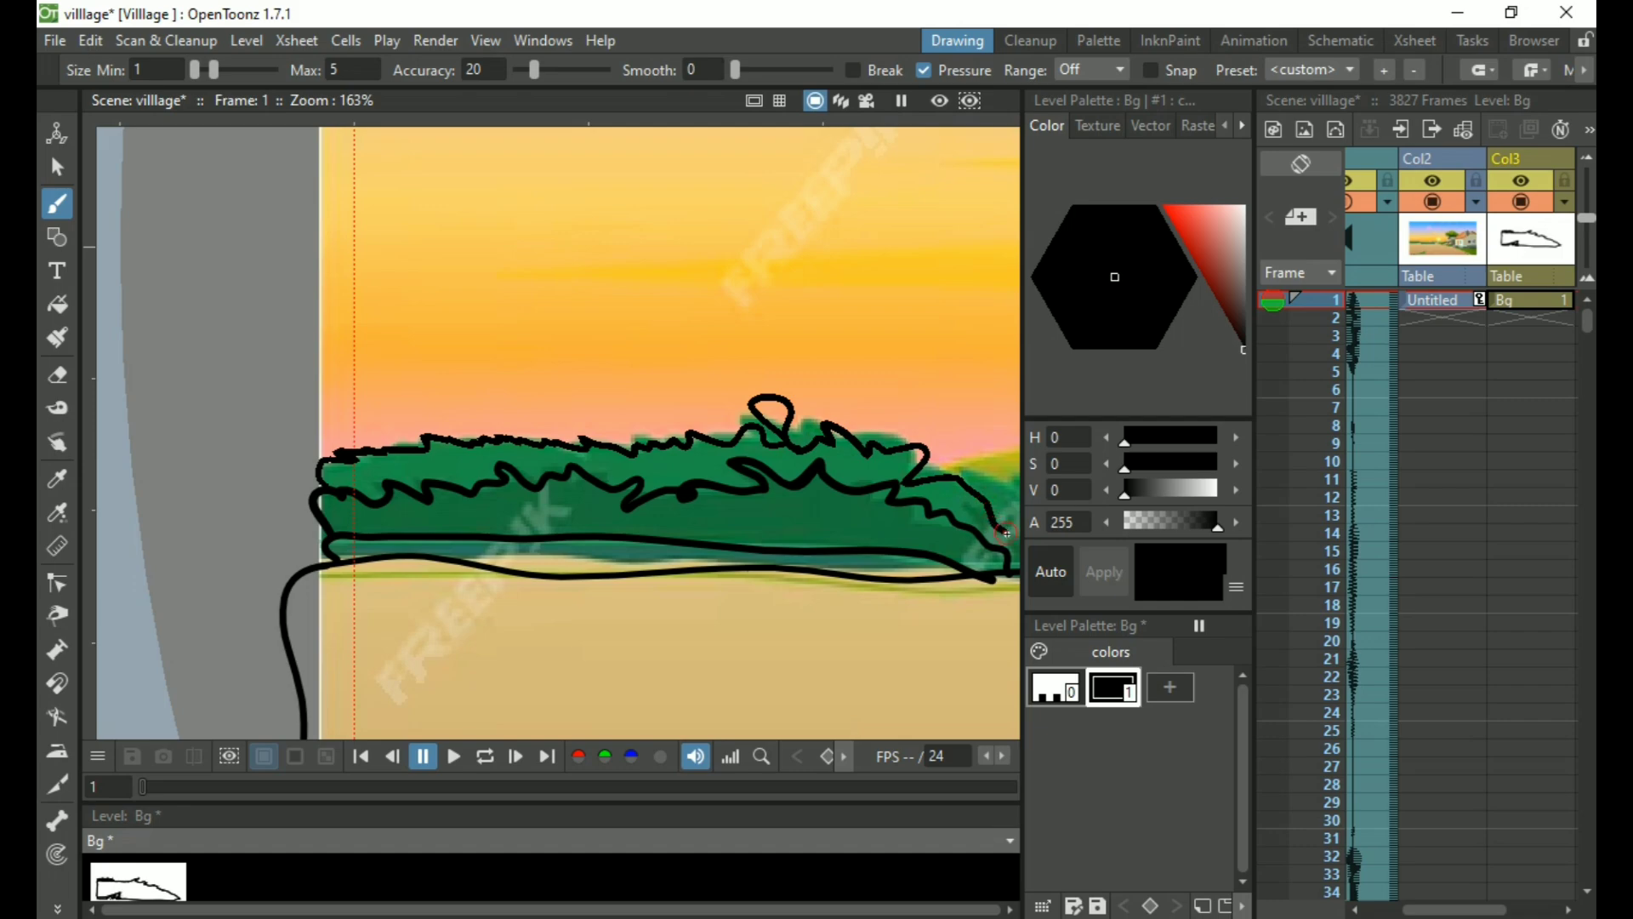
left_click_drag(1002, 557, 987, 562)
Trace the low bush tapering toward the road, with a jagged top and a flat base joined to the large clump
key("space")
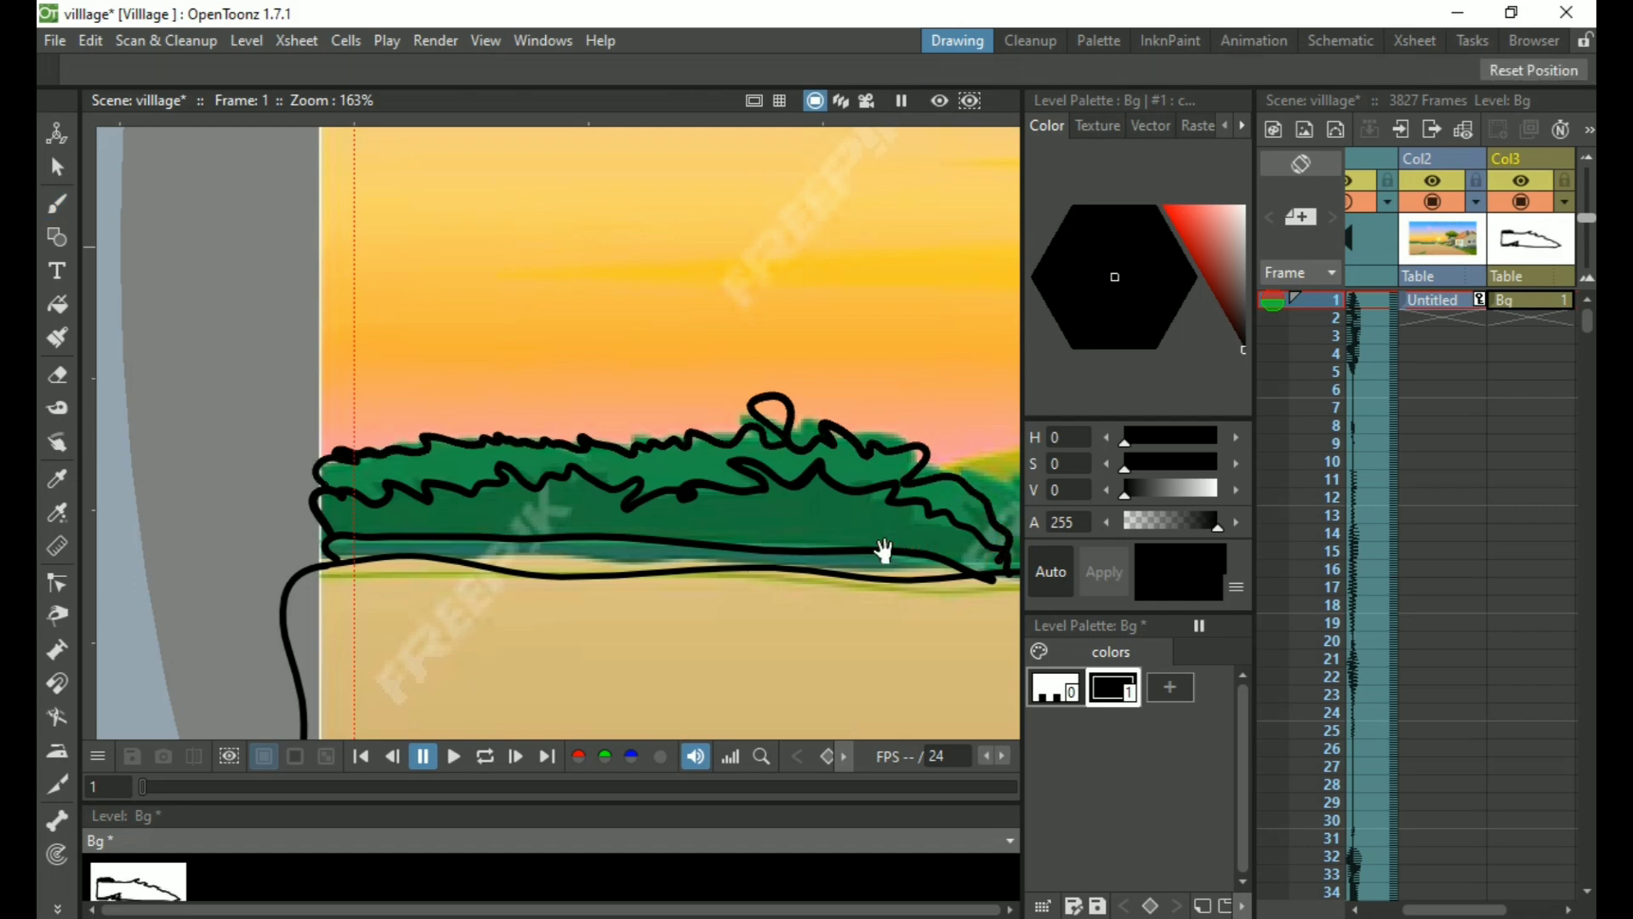
mouse_move(882, 553)
left_mouse_down()
mouse_move(788, 521)
mouse_move(437, 519)
left_mouse_up()
key("b")
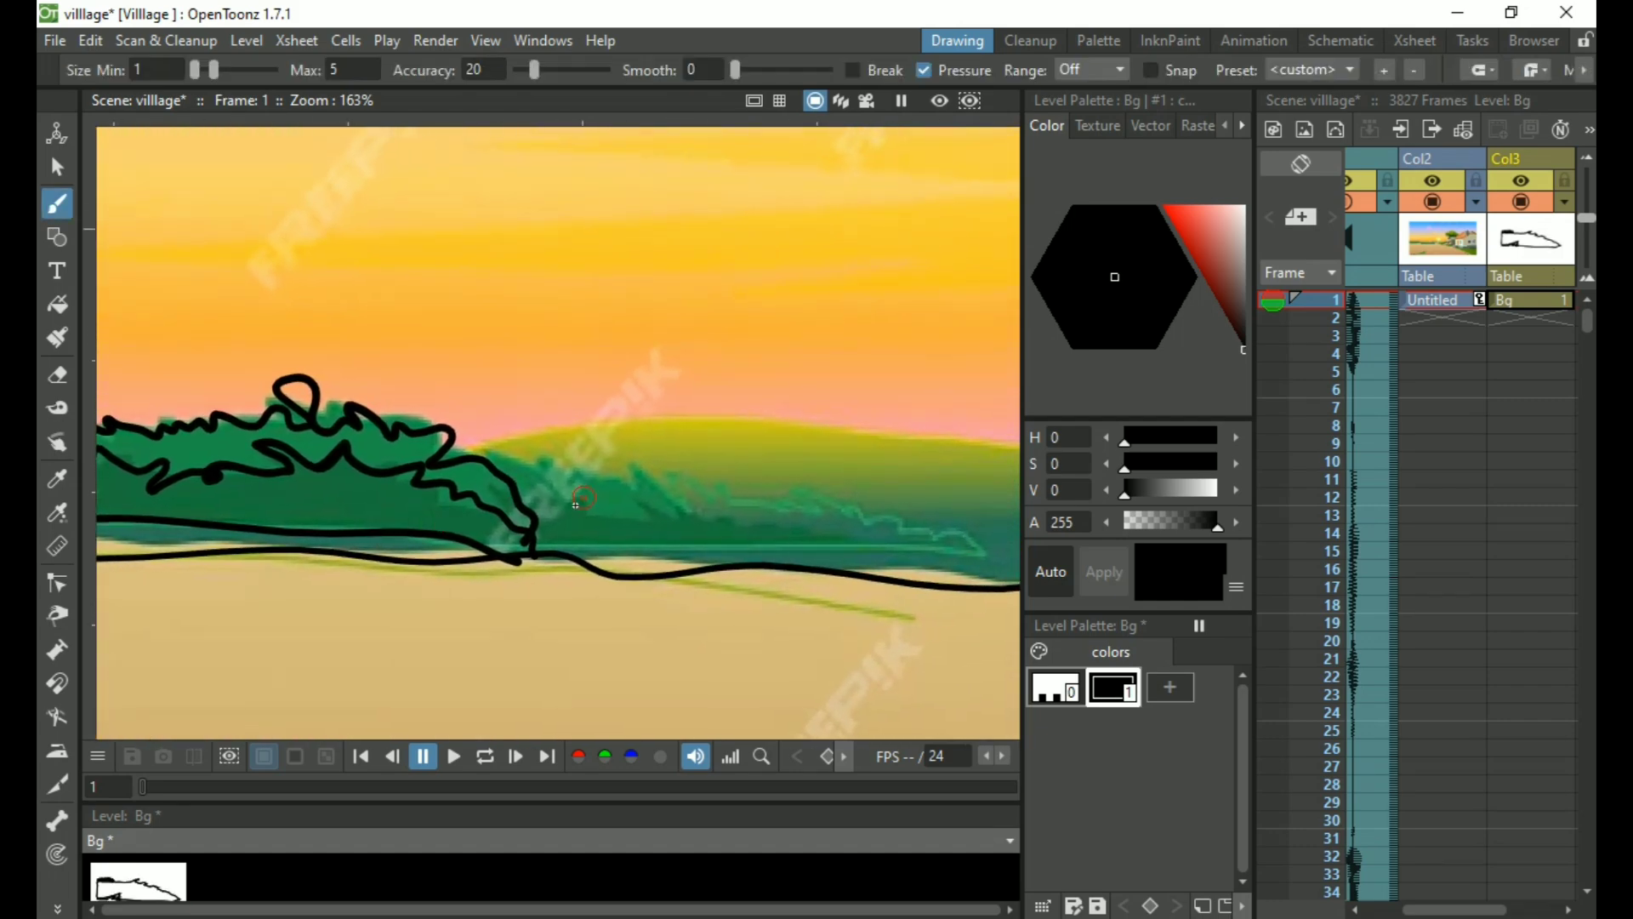
mouse_move(496, 469)
left_mouse_down()
mouse_move(582, 497)
mouse_move(575, 465)
mouse_move(626, 499)
mouse_move(622, 478)
mouse_move(684, 502)
mouse_move(705, 490)
mouse_move(824, 505)
mouse_move(972, 554)
mouse_move(527, 558)
left_mouse_up()
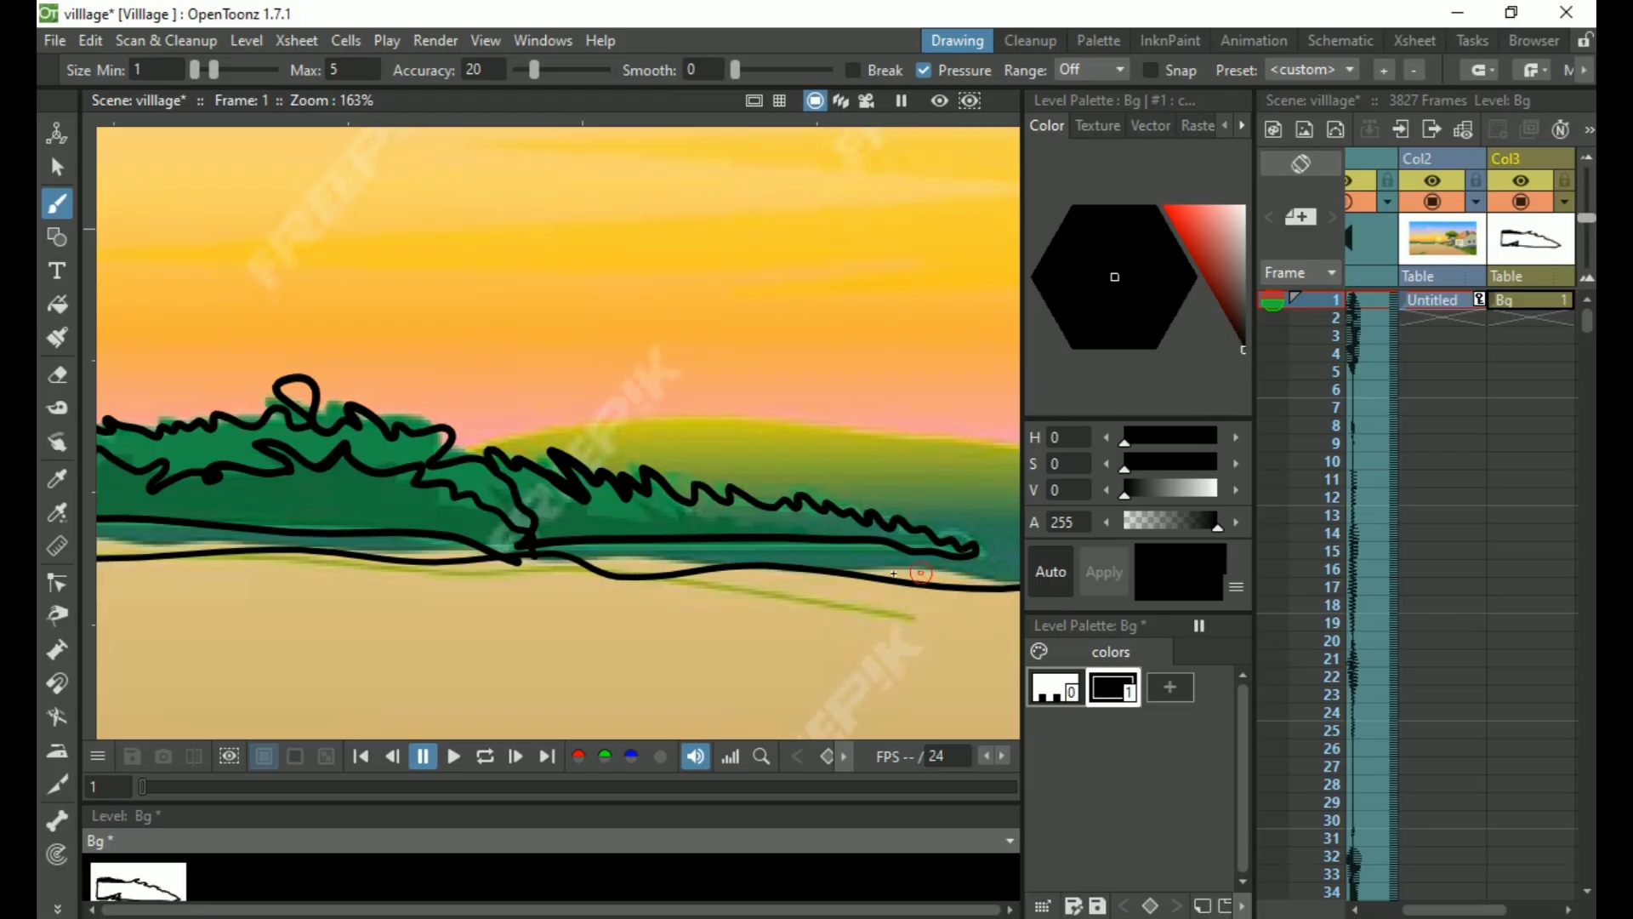
Trace the teal strip's upper edge from the low bush's tip to the road, and the yellow-green hill's crest back to the large clump
key("space")
mouse_move(956, 585)
left_mouse_down()
mouse_move(683, 508)
mouse_move(543, 492)
mouse_move(552, 447)
mouse_move(619, 427)
mouse_move(985, 400)
mouse_move(808, 352)
mouse_move(462, 309)
left_mouse_up()
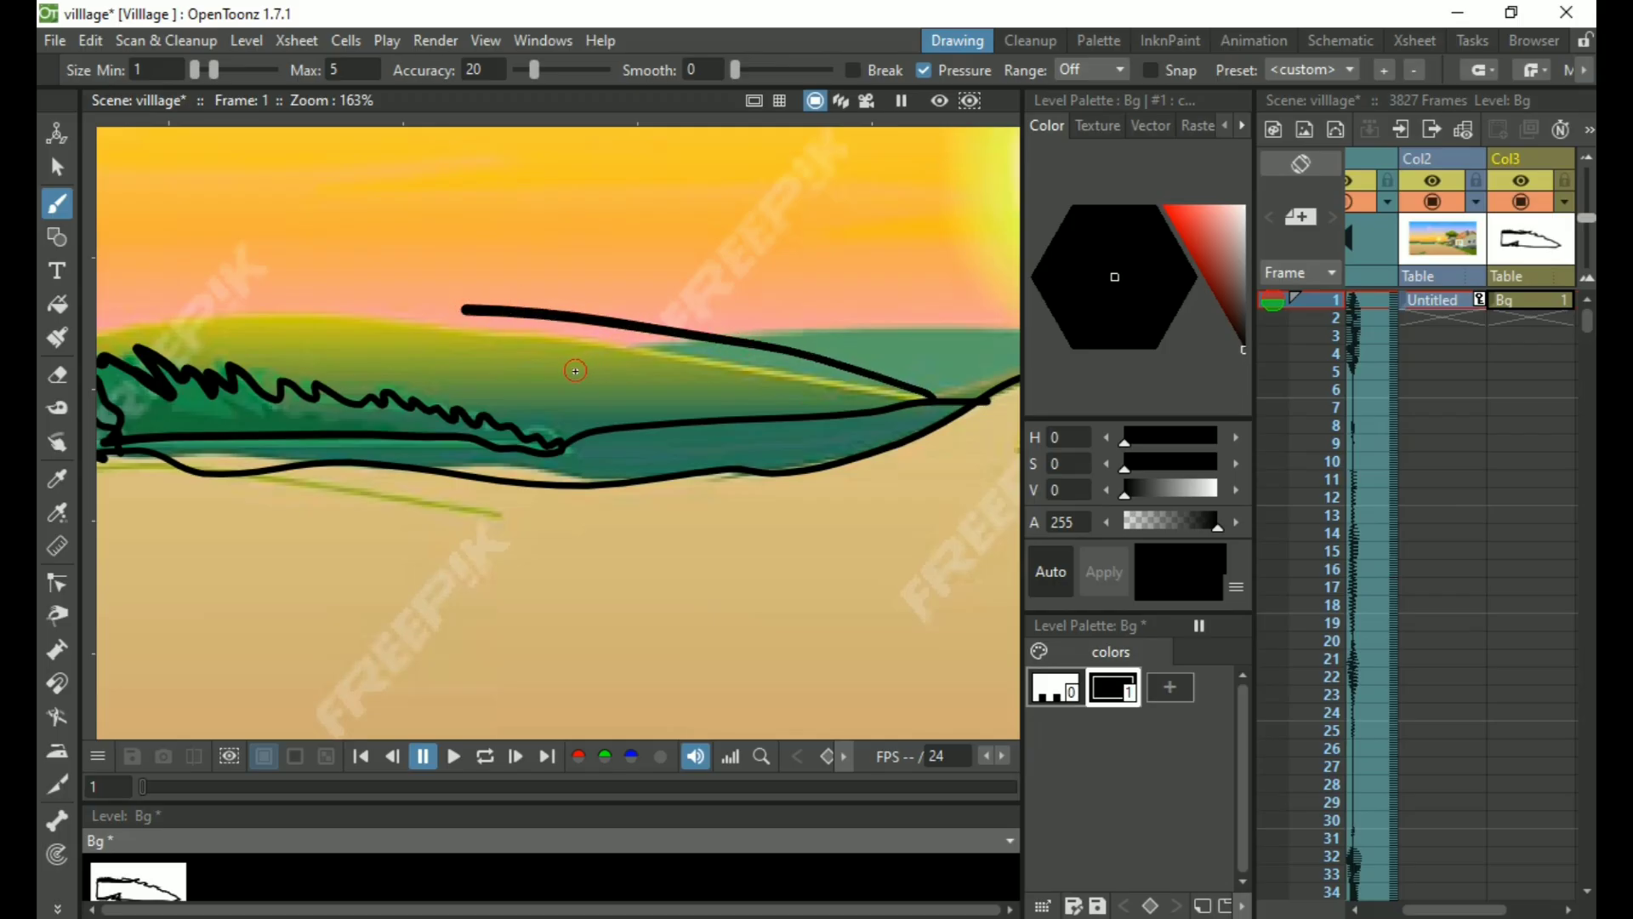
key("ctrl+z")
left_click_drag(474, 335, 933, 403)
left_click_drag(496, 432, 842, 543)
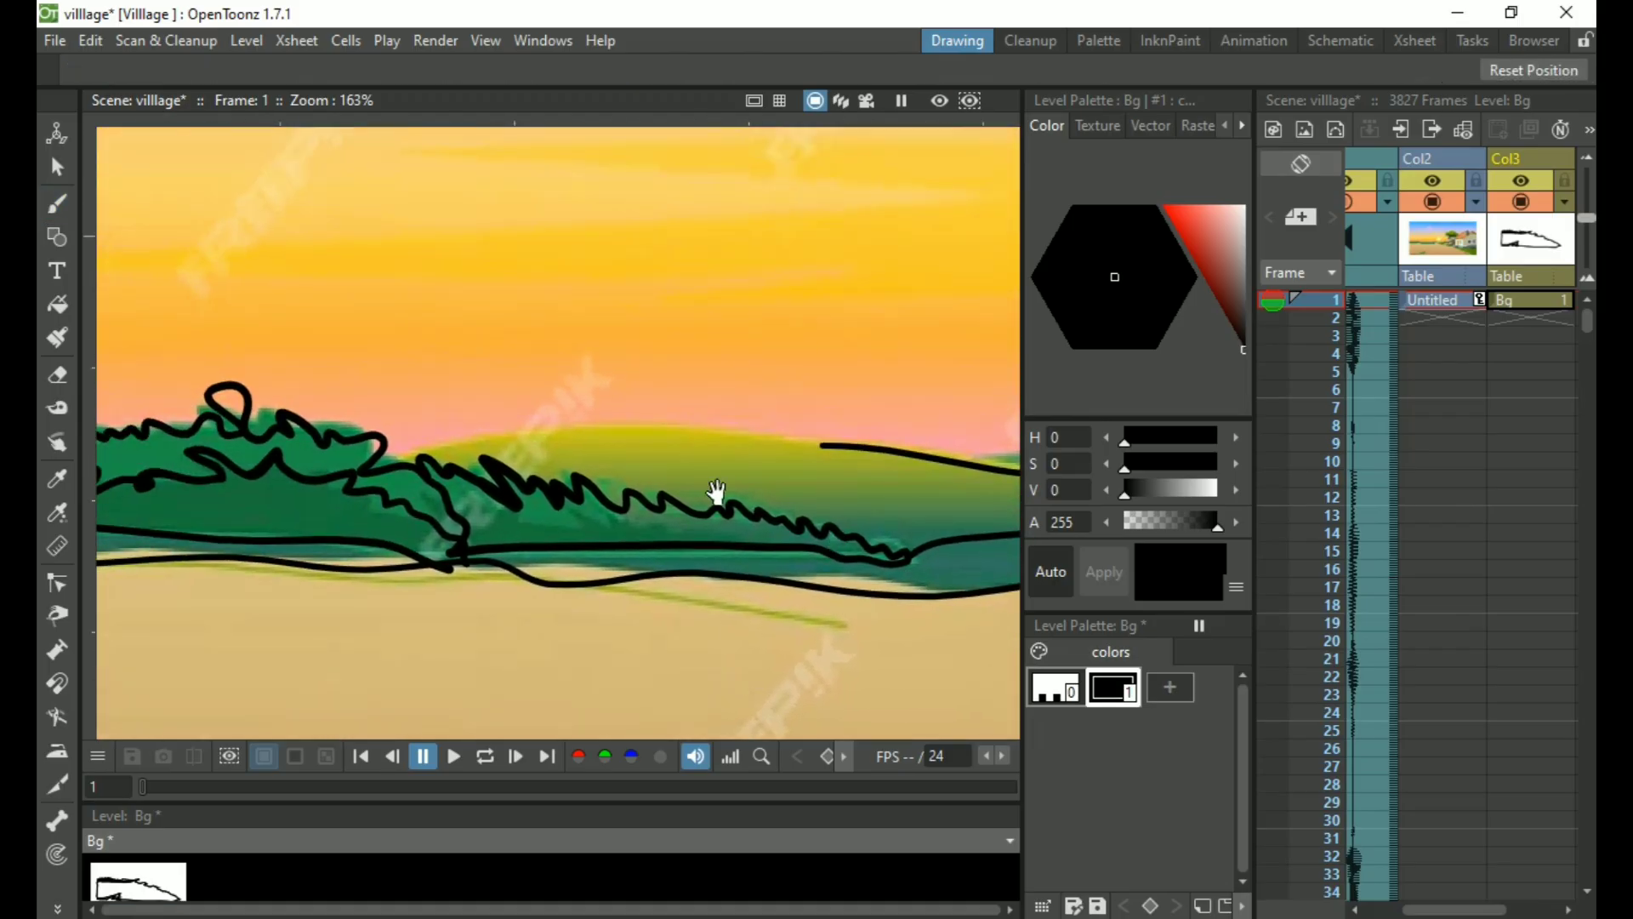
mouse_move(393, 459)
left_mouse_down()
mouse_move(507, 425)
mouse_move(859, 445)
left_mouse_up()
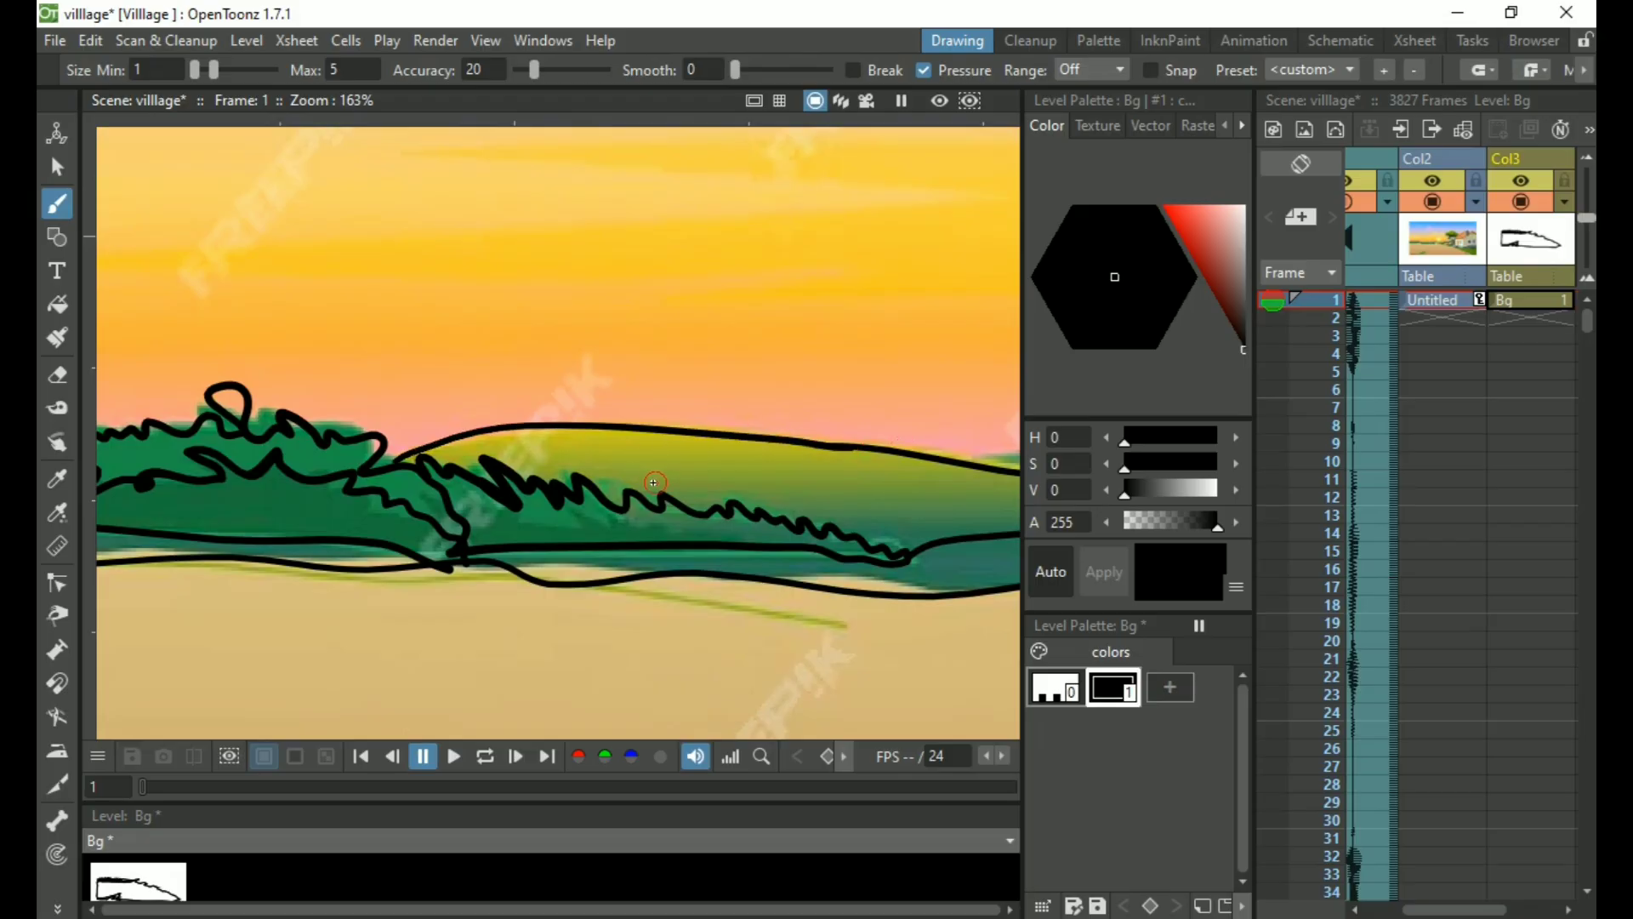
Test the yellow-green hill, low bush, teal strip and large clump outlines for gaps by filling each region and undoing every fill
key("f")
left_click(723, 473)
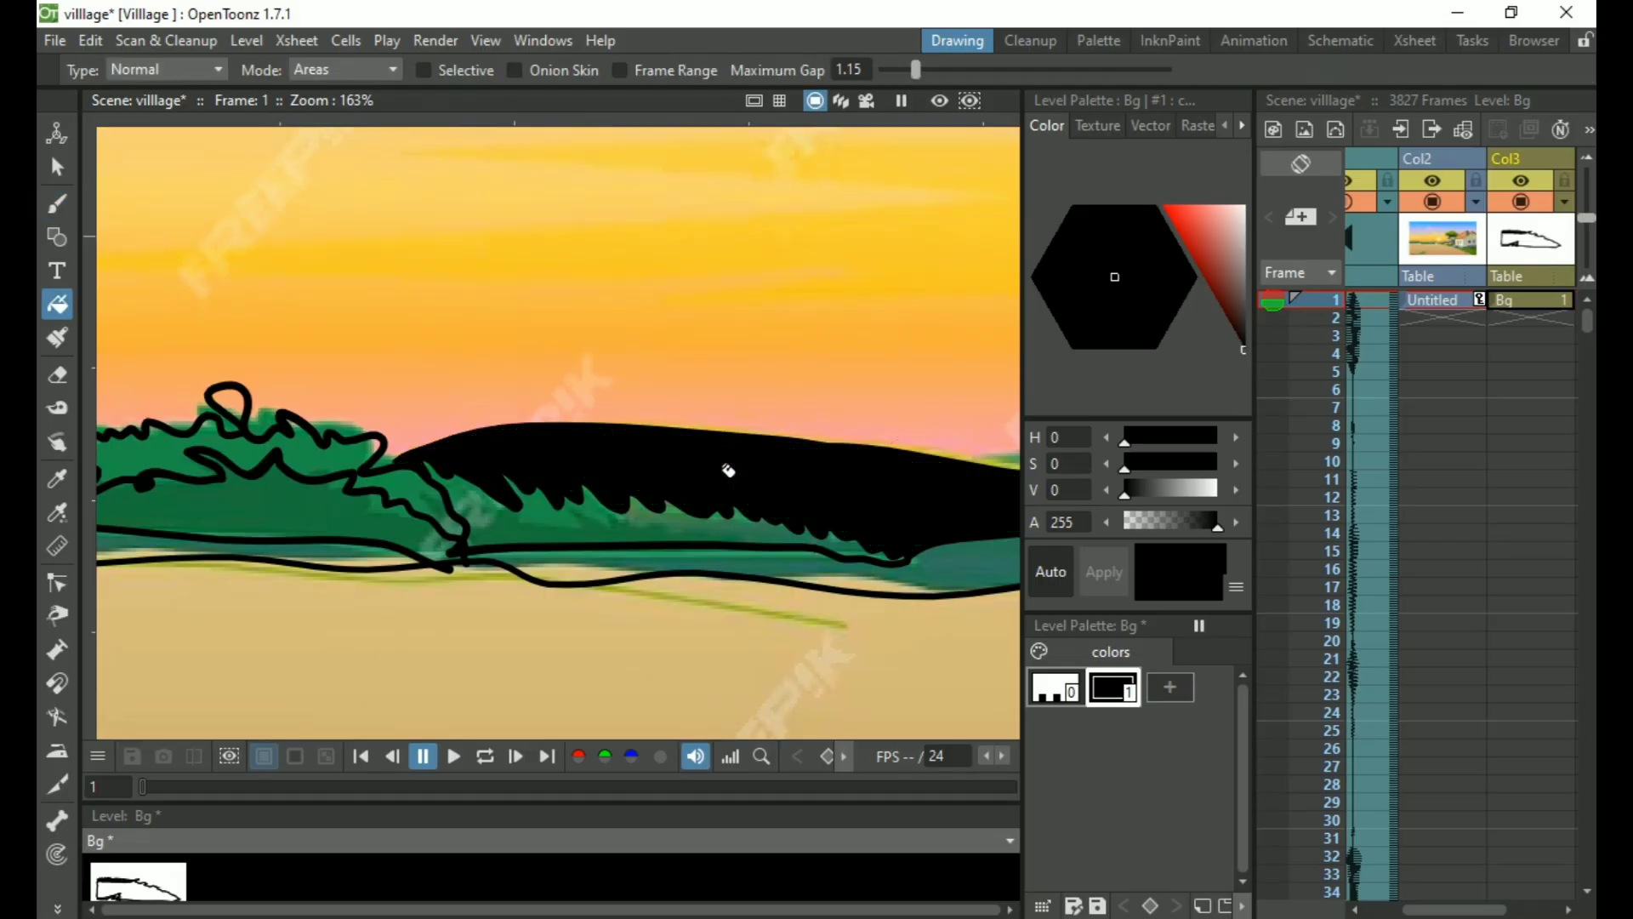
key("ctrl+z")
left_click(665, 522)
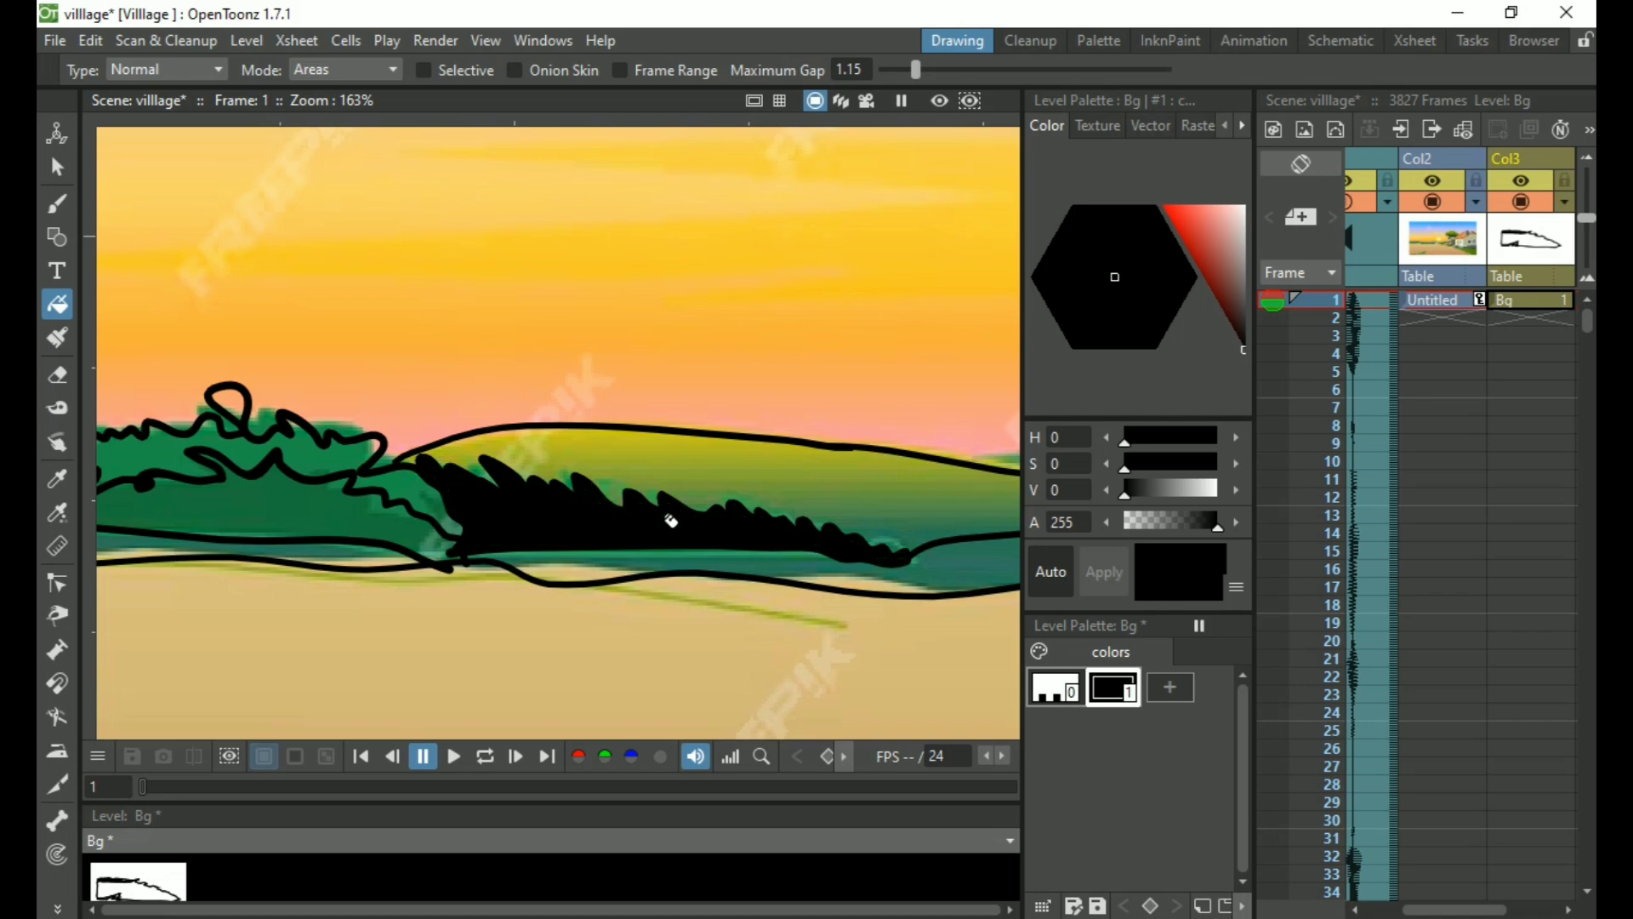
key("ctrl+z")
left_click(683, 554)
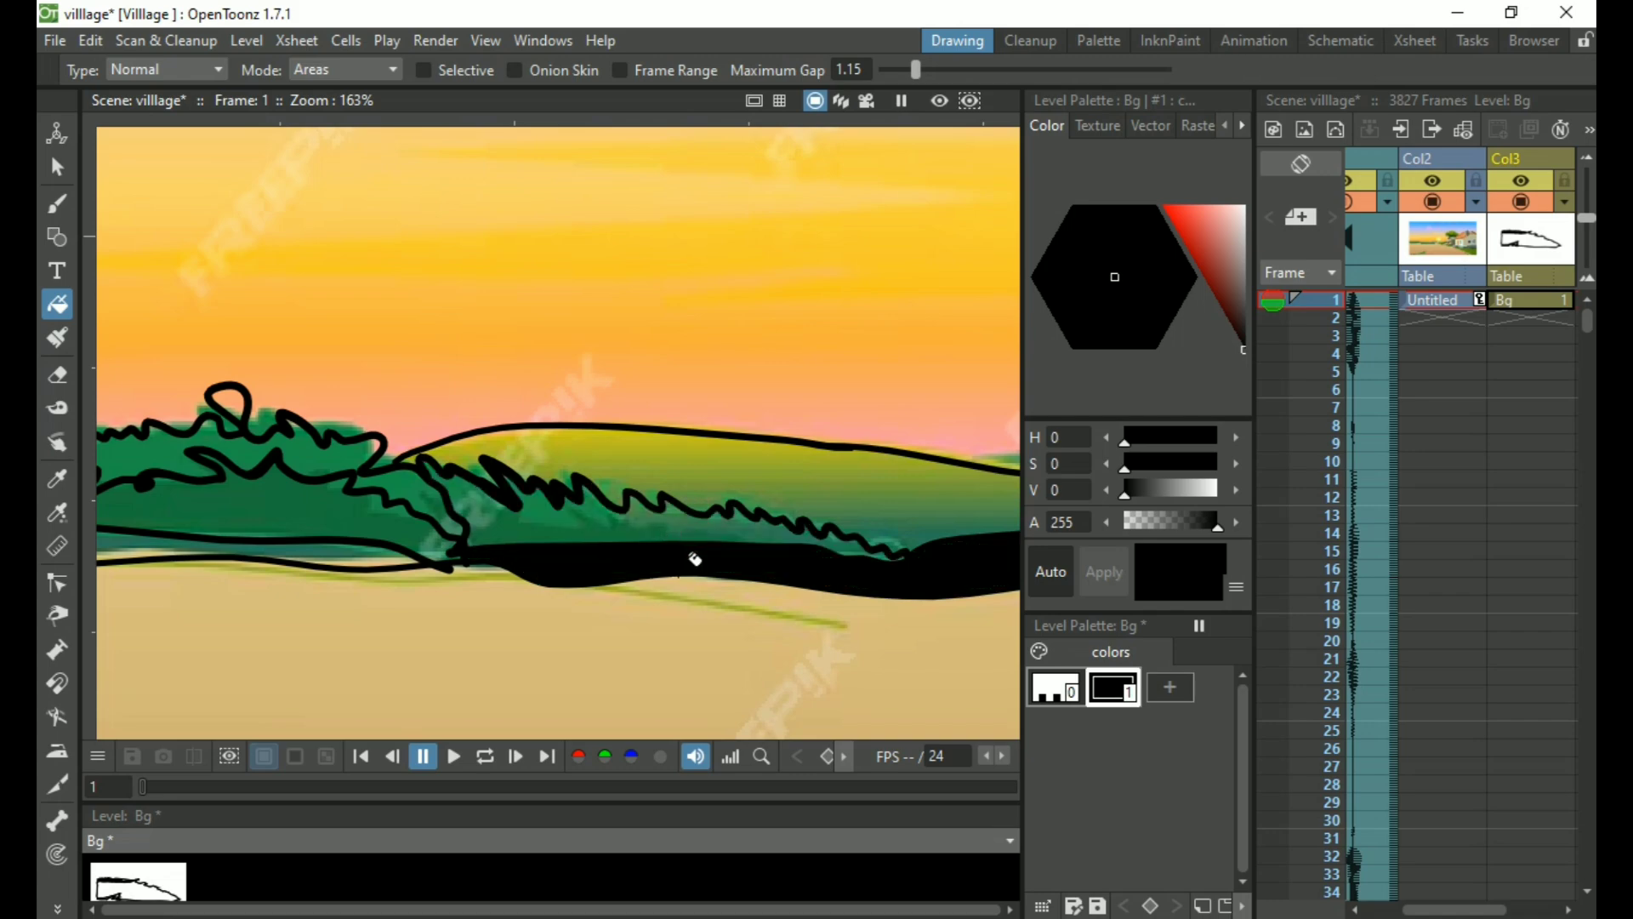
key("ctrl+z")
left_click(422, 501)
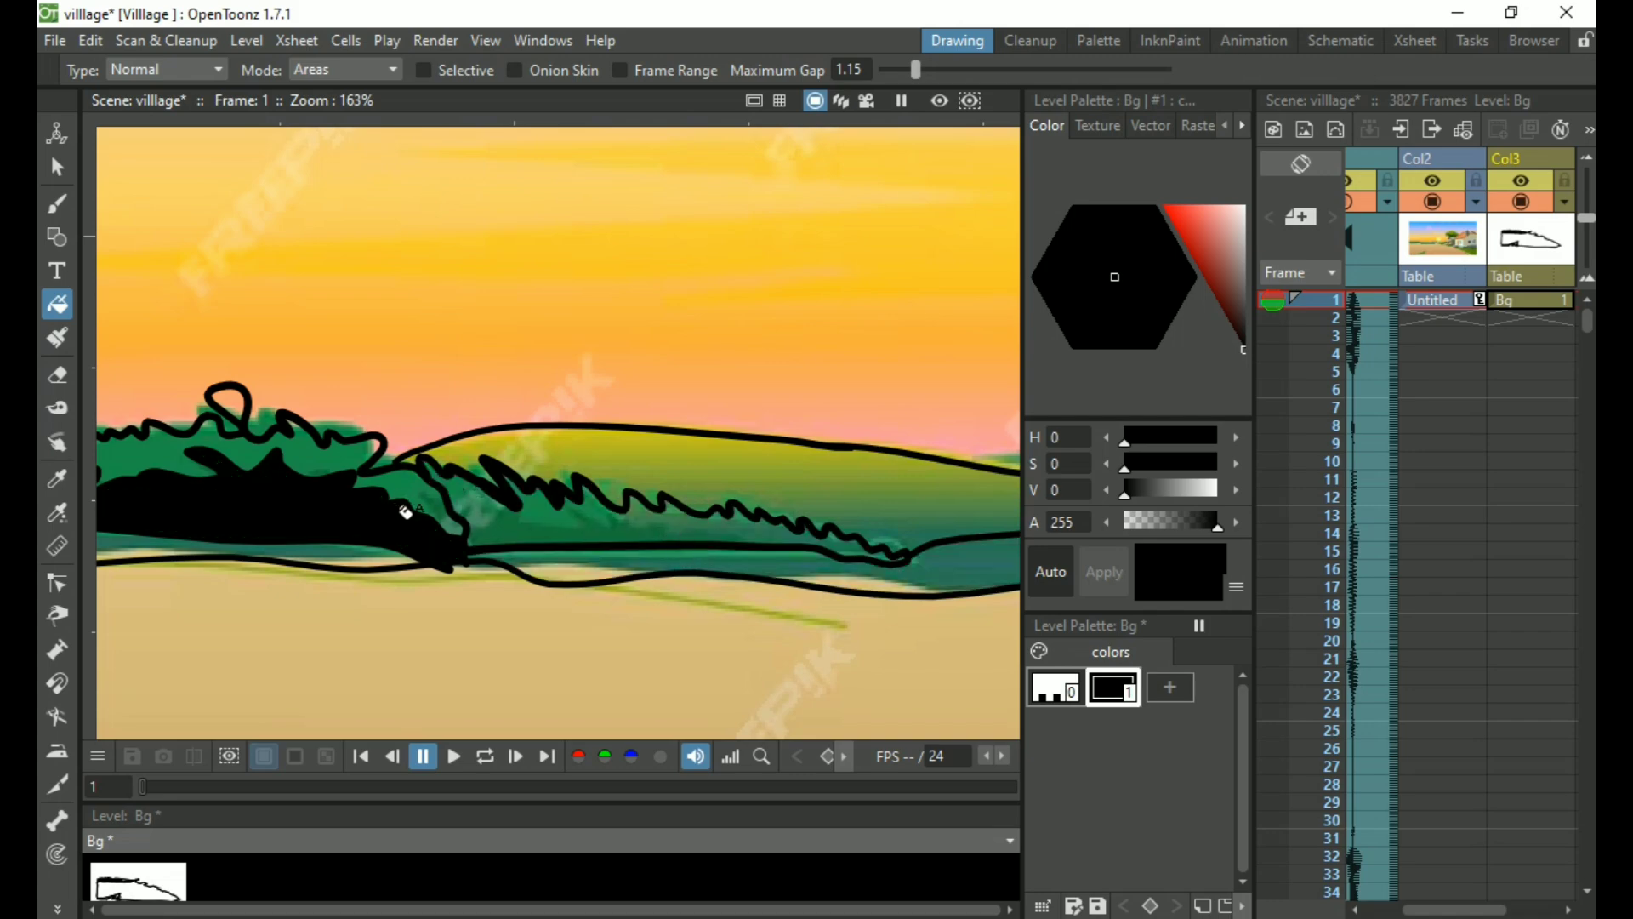
key("ctrl+z")
left_click(419, 503)
key("ctrl+z")
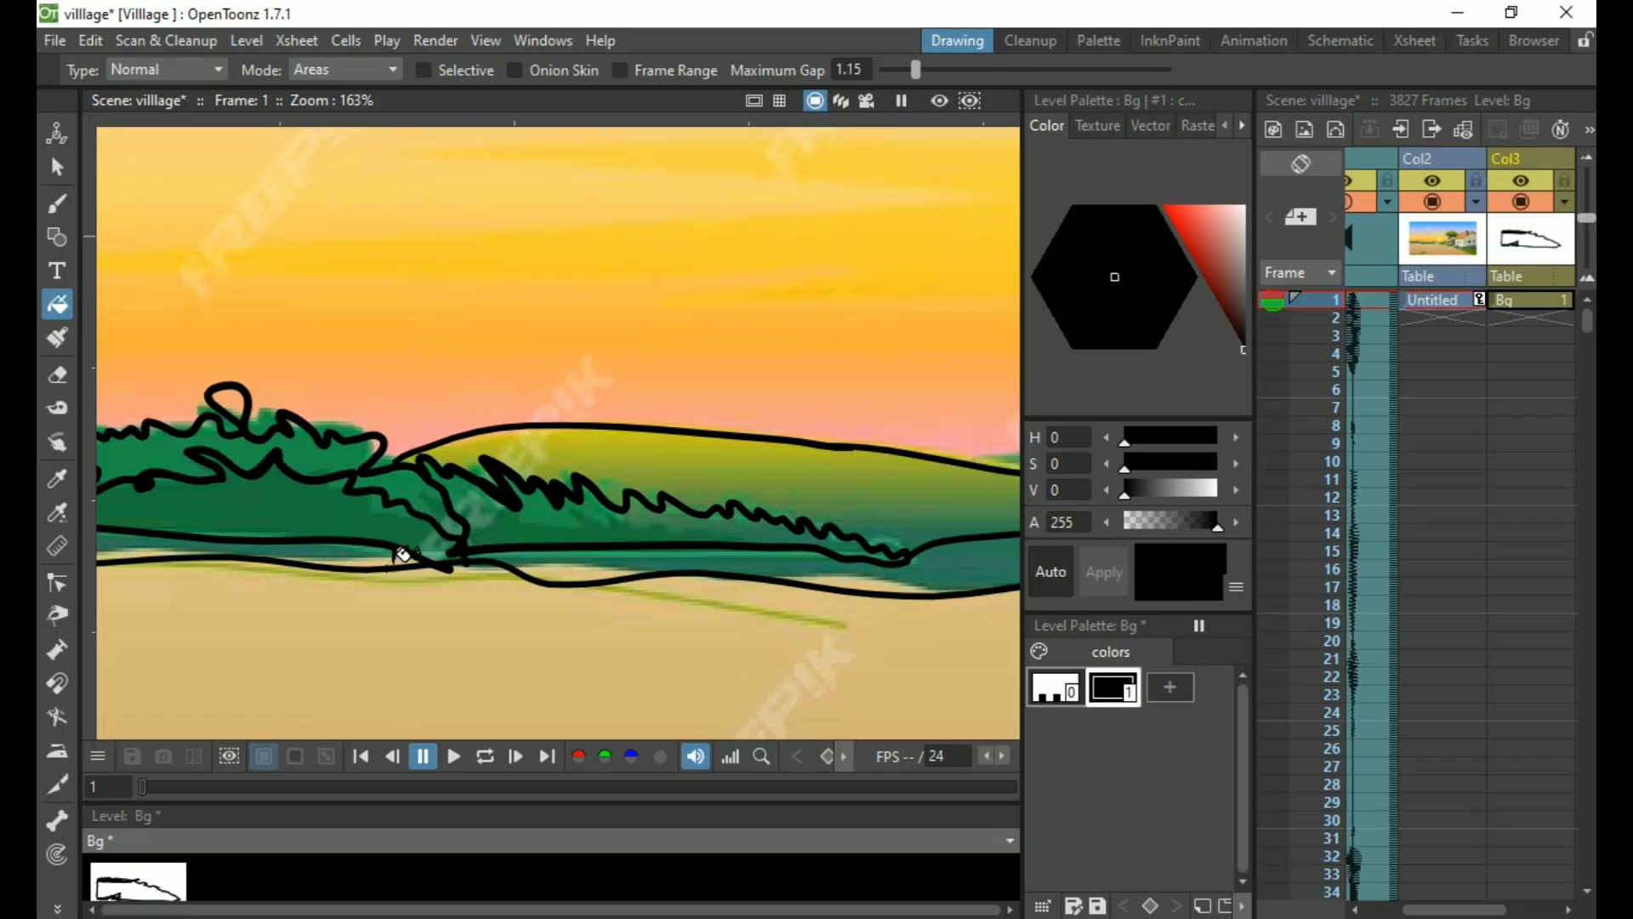
Brush the distant teal hill's crest from the yellow-green hill's crest to the far tip of the road
scroll(437, 513, "down", 5)
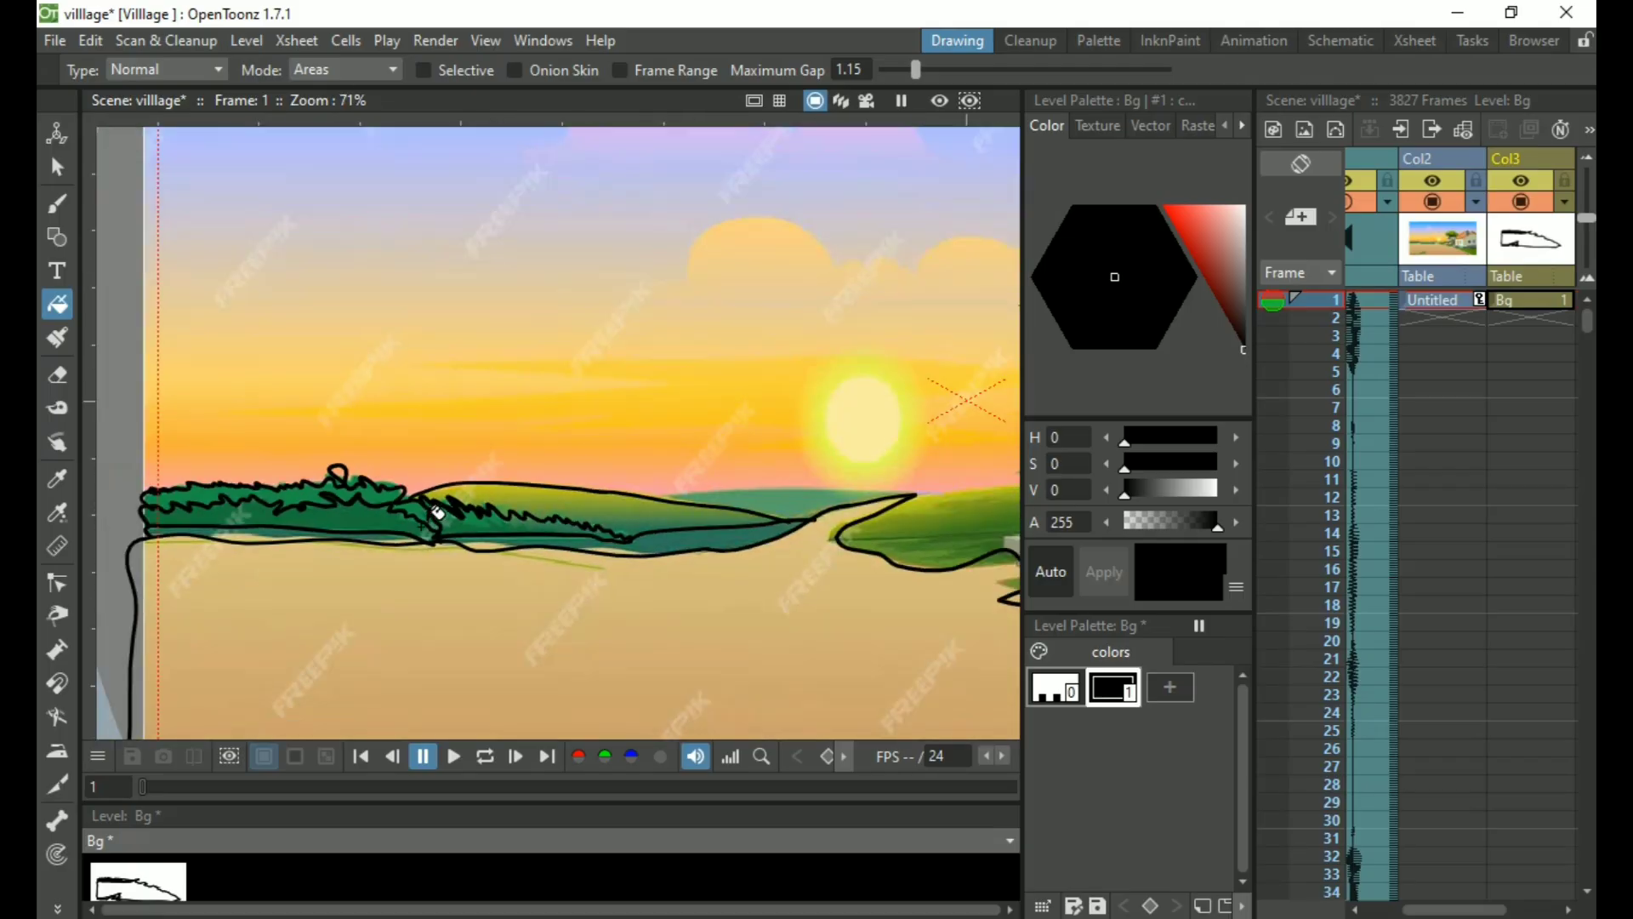
key("space")
left_click_drag(701, 520, 438, 510)
scroll(438, 510, "up", 4)
scroll(438, 510, "up", 1)
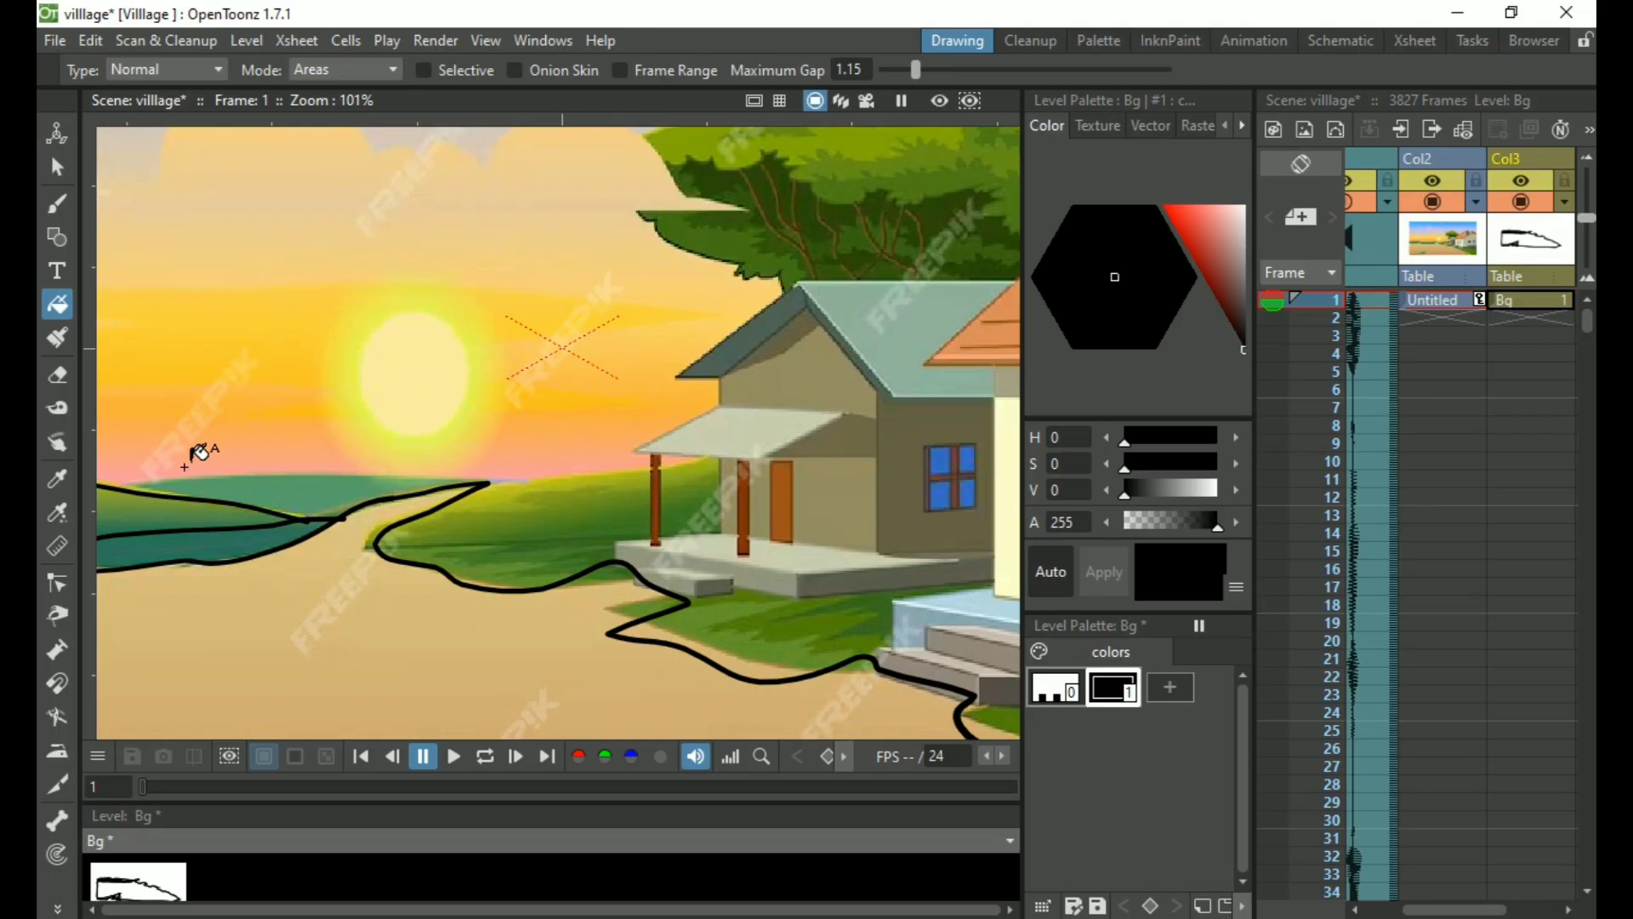
key("b")
left_click_drag(259, 499, 350, 496)
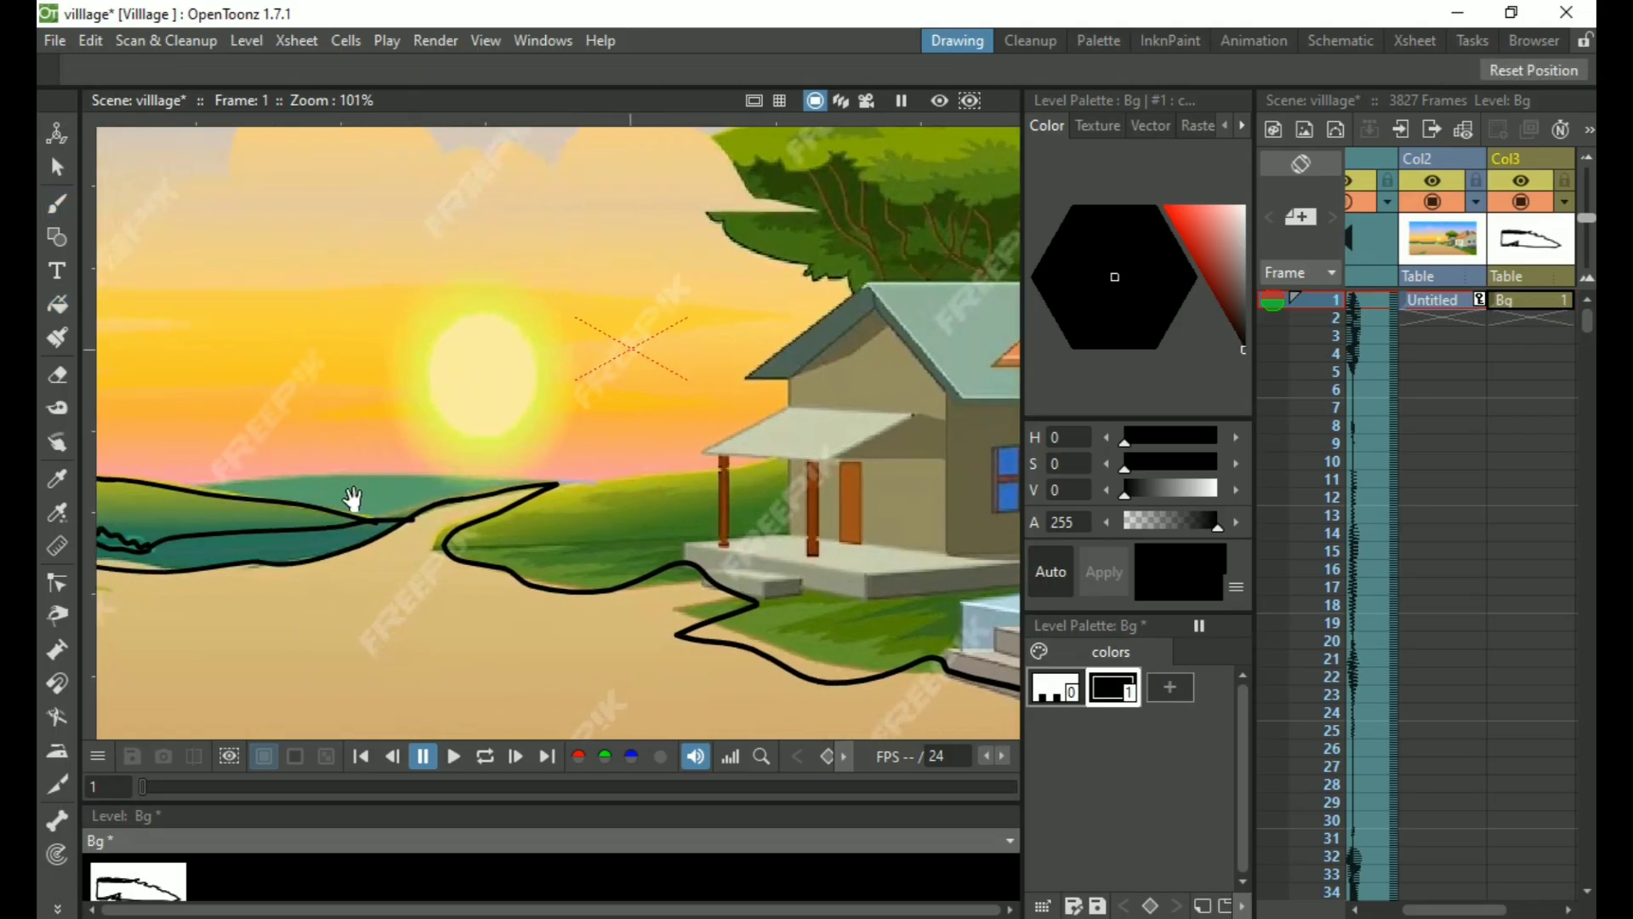
mouse_move(213, 491)
left_mouse_down()
mouse_move(380, 471)
mouse_move(583, 487)
left_mouse_up()
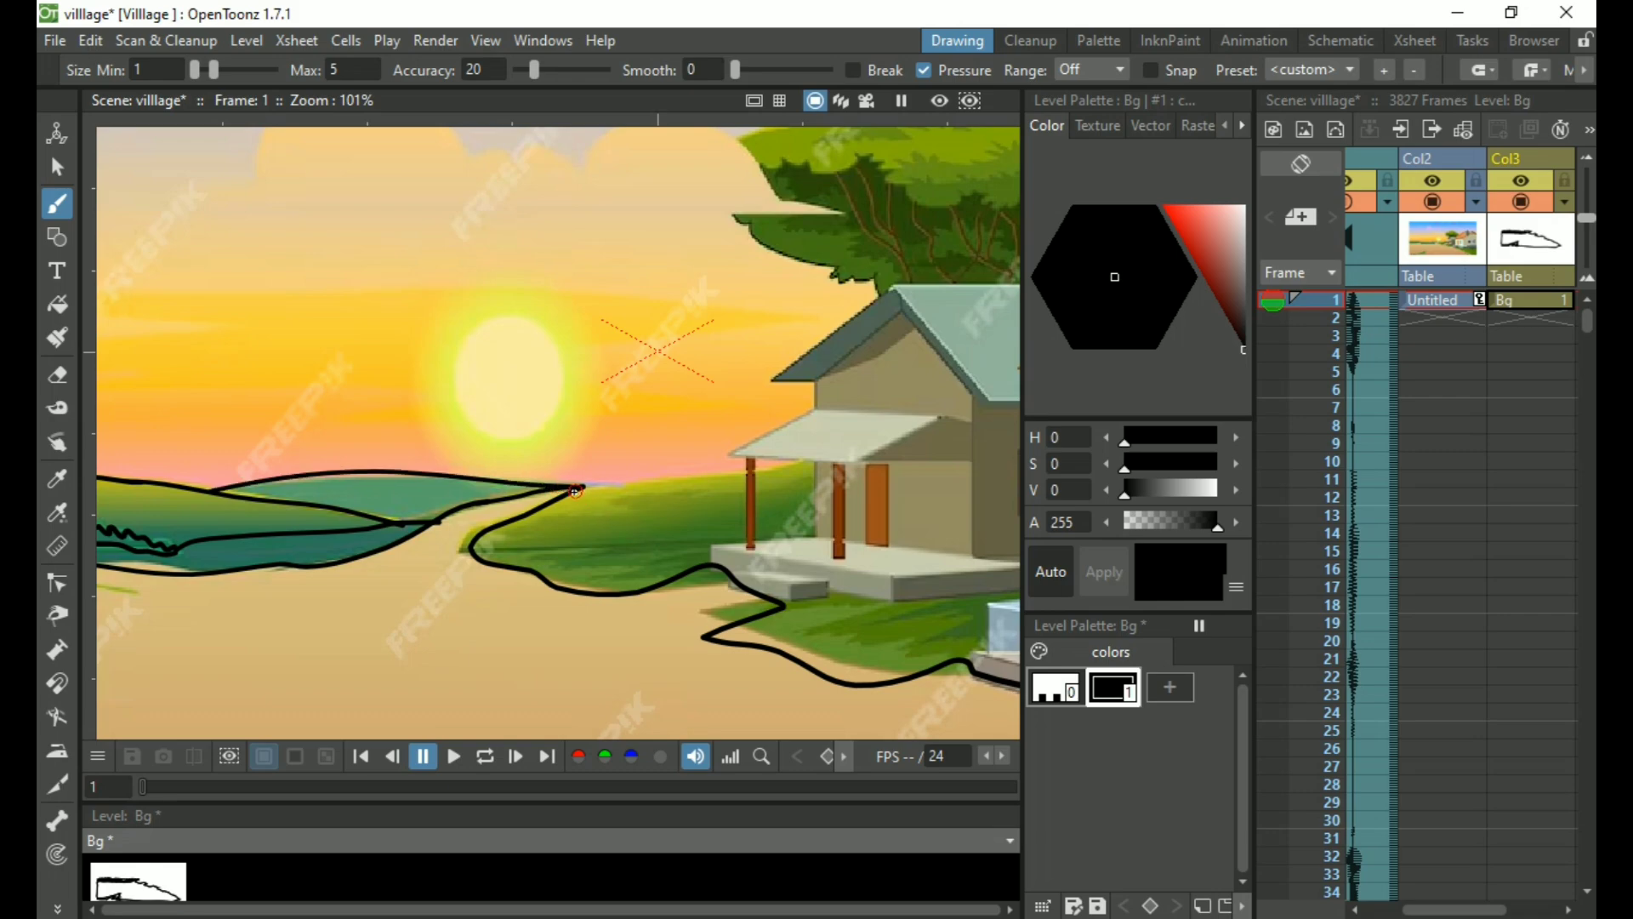
Trace the grassy hill's crest from the road's tip across both houses, close it beyond the image's edge at the ground's lower corner, and save
mouse_move(577, 492)
left_mouse_down()
mouse_move(783, 469)
mouse_move(868, 411)
mouse_move(914, 440)
left_mouse_up()
key("space")
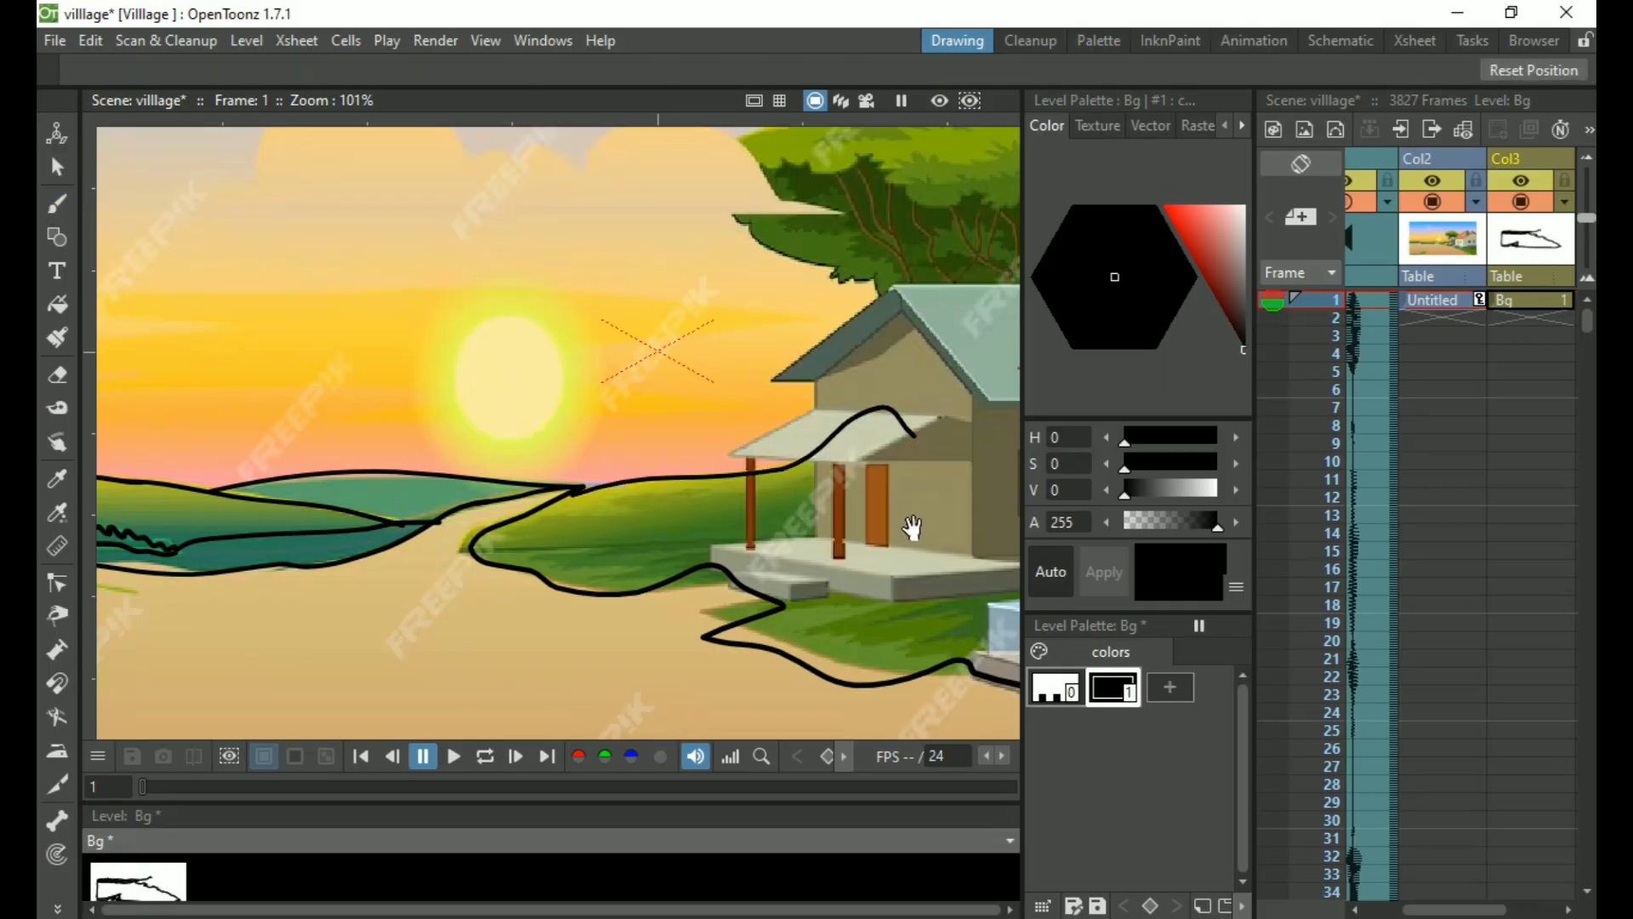
mouse_move(911, 528)
left_mouse_down()
mouse_move(409, 510)
mouse_move(285, 480)
left_mouse_up()
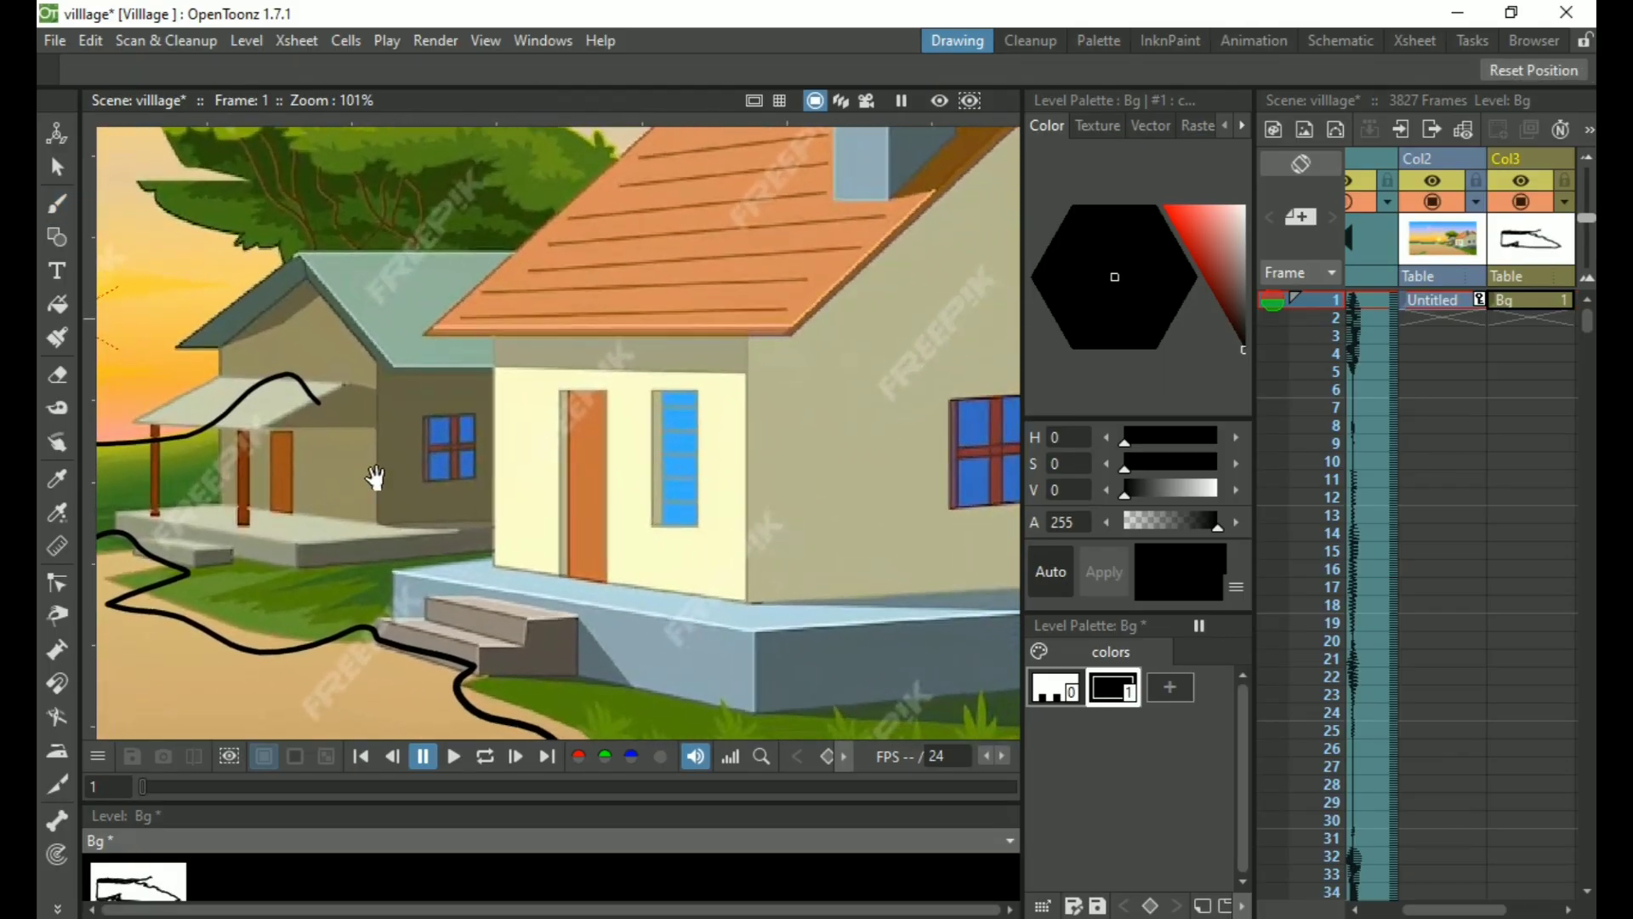
mouse_move(312, 399)
left_mouse_down()
mouse_move(693, 491)
mouse_move(836, 505)
mouse_move(952, 553)
mouse_move(456, 353)
mouse_move(234, 350)
left_mouse_up()
key("space")
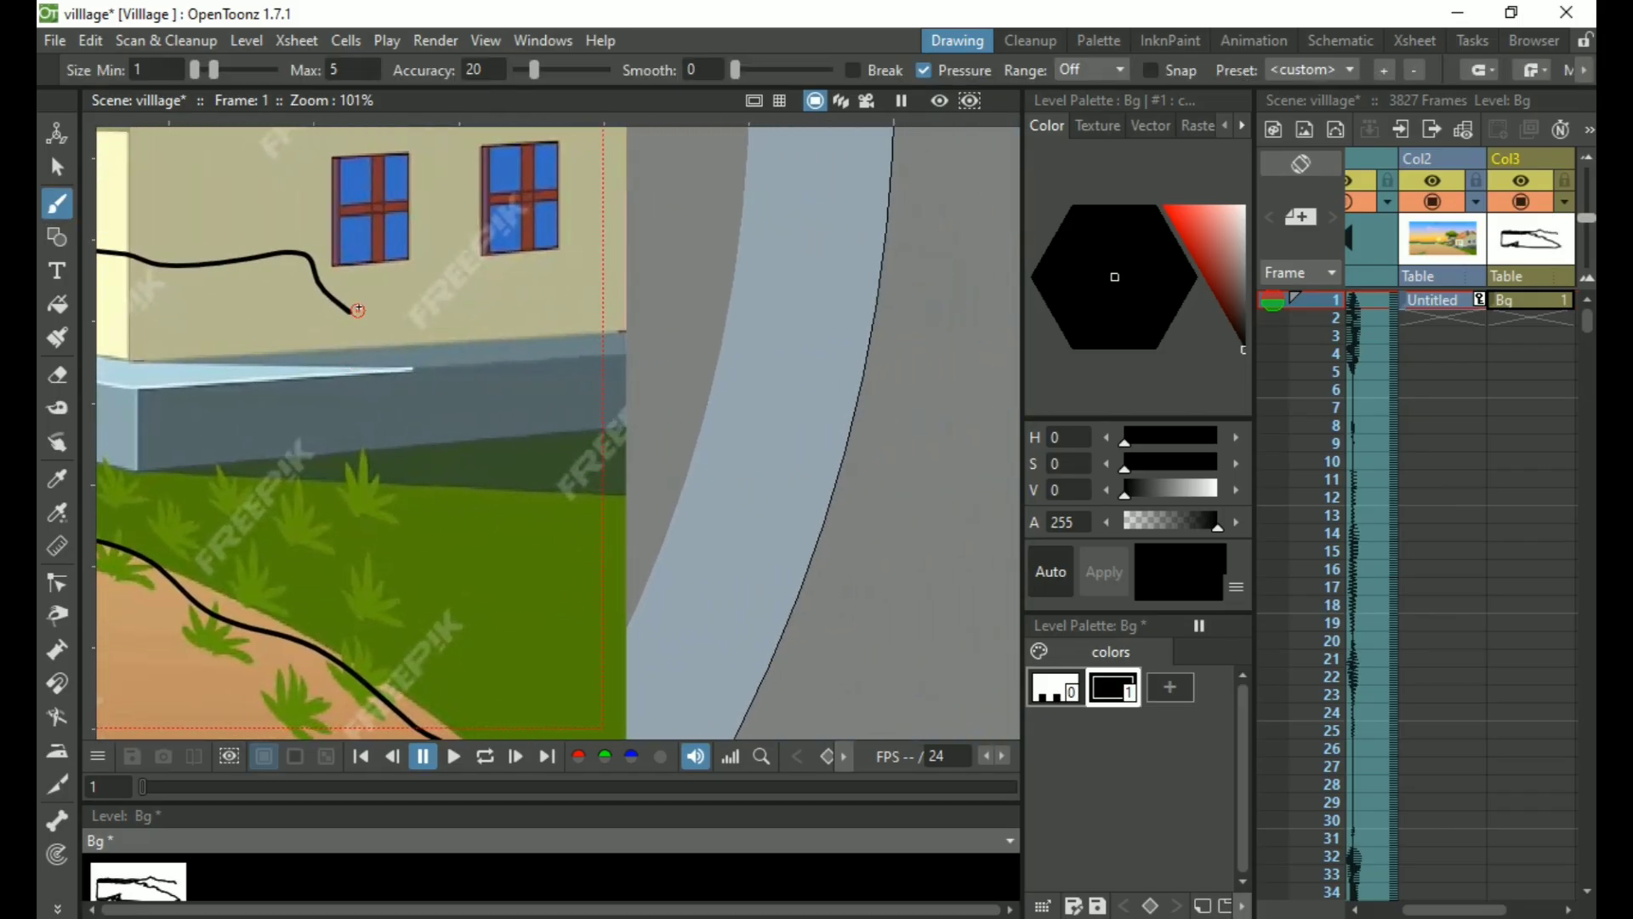
left_click_drag(352, 313, 634, 387)
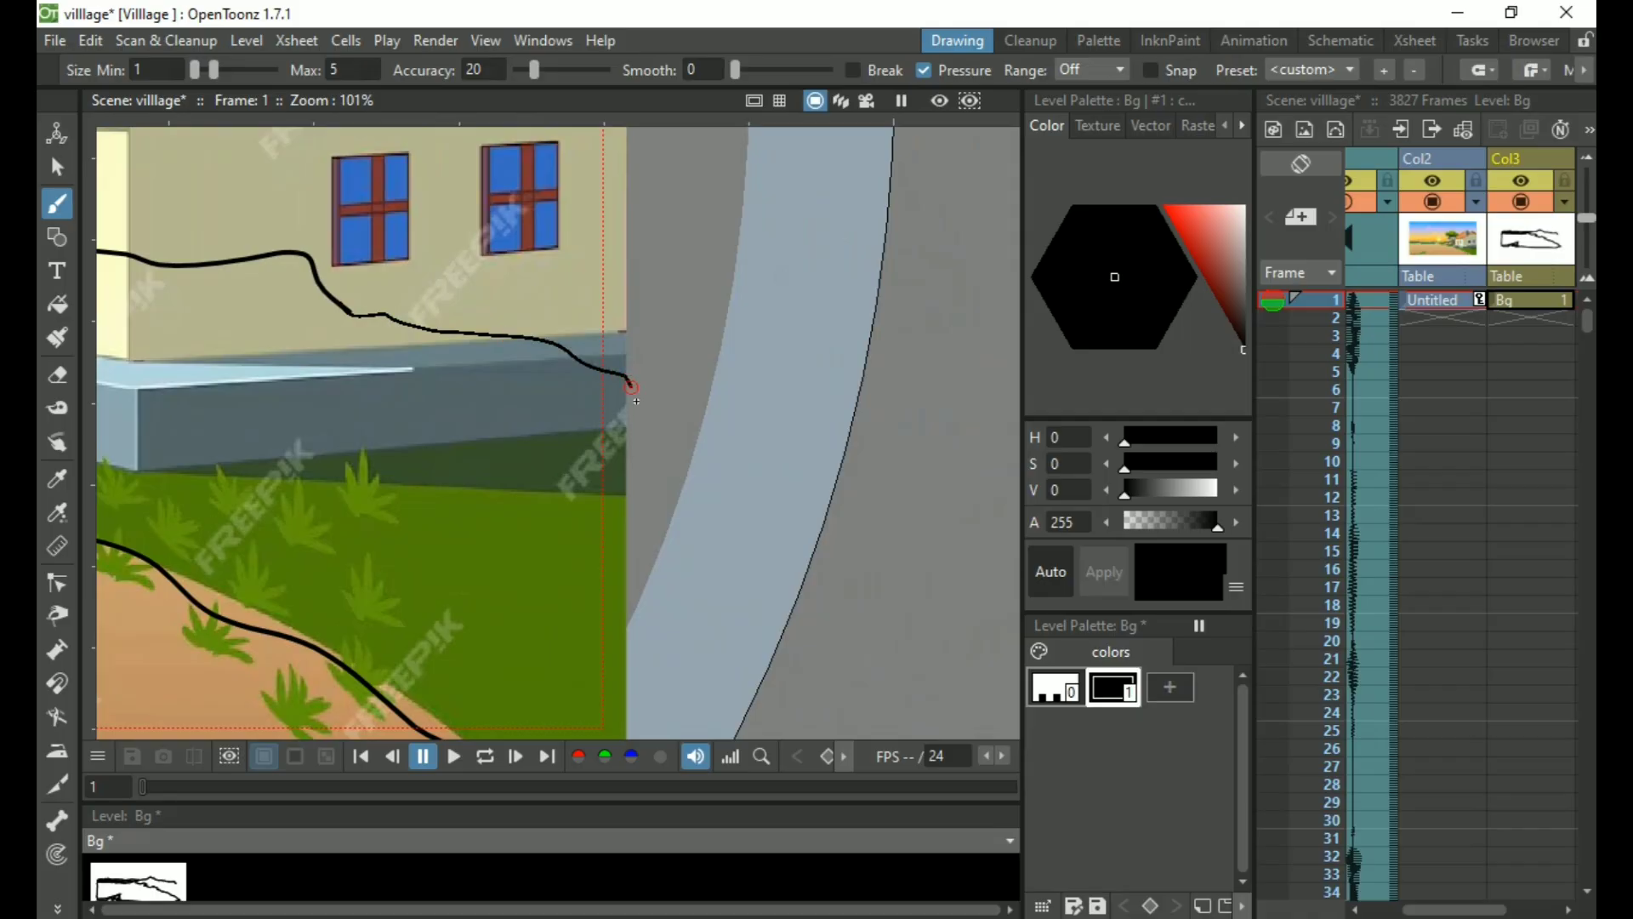
key("ctrl+s")
Create a Toonz Vector Level named Home at frame 1 of the empty column after Bg
scroll(741, 634, "down", 2)
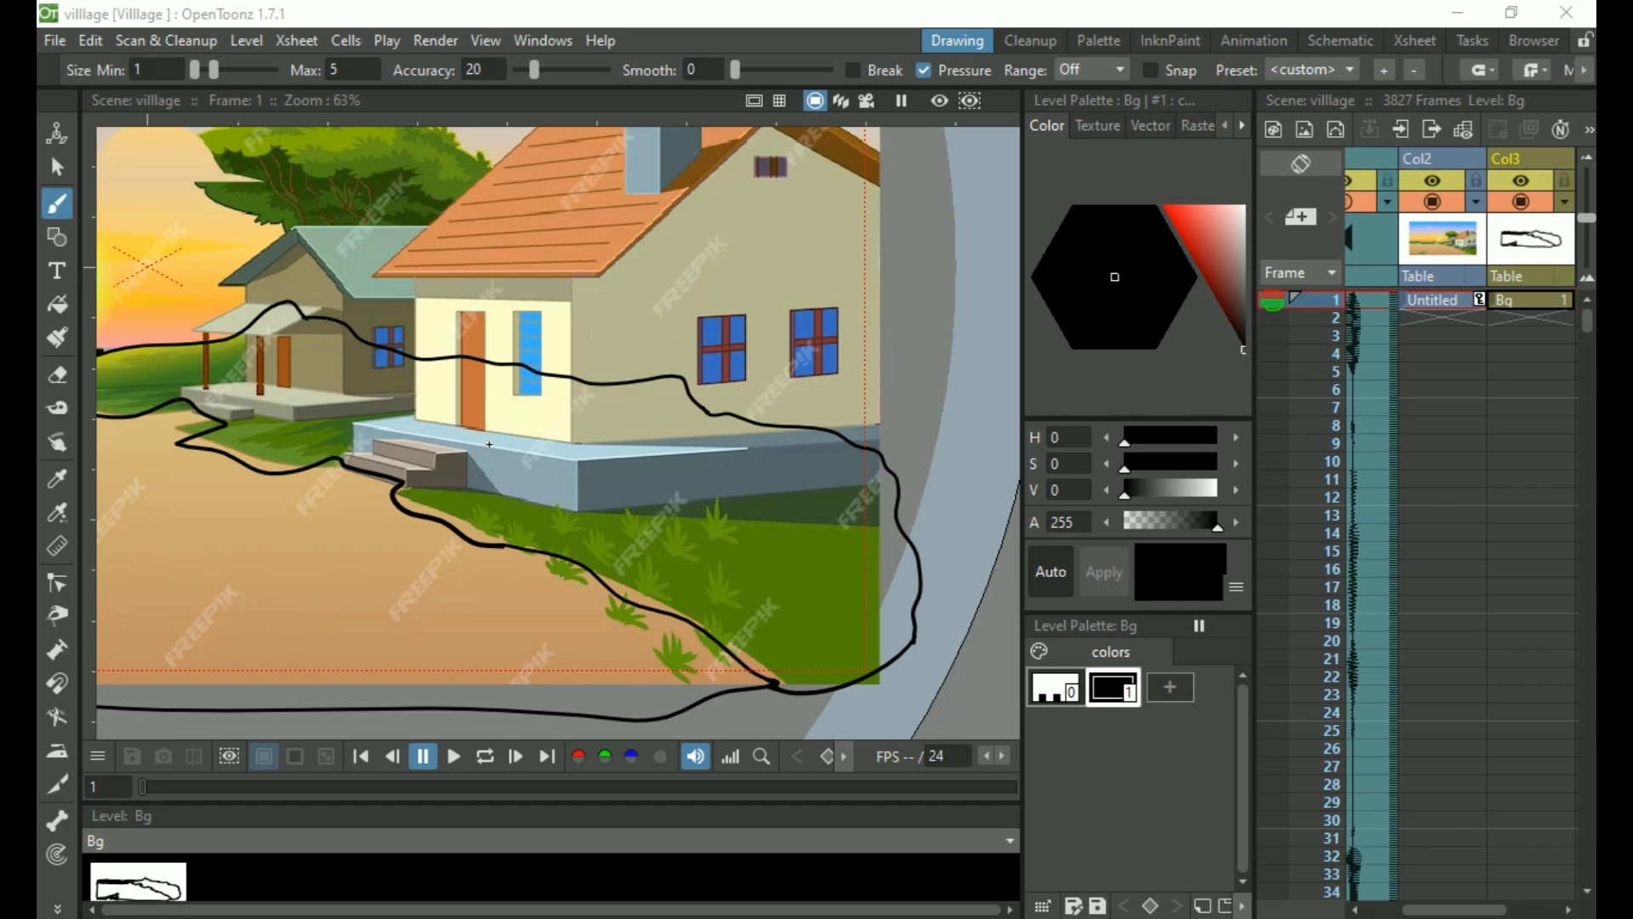
scroll(489, 444, "up", 8)
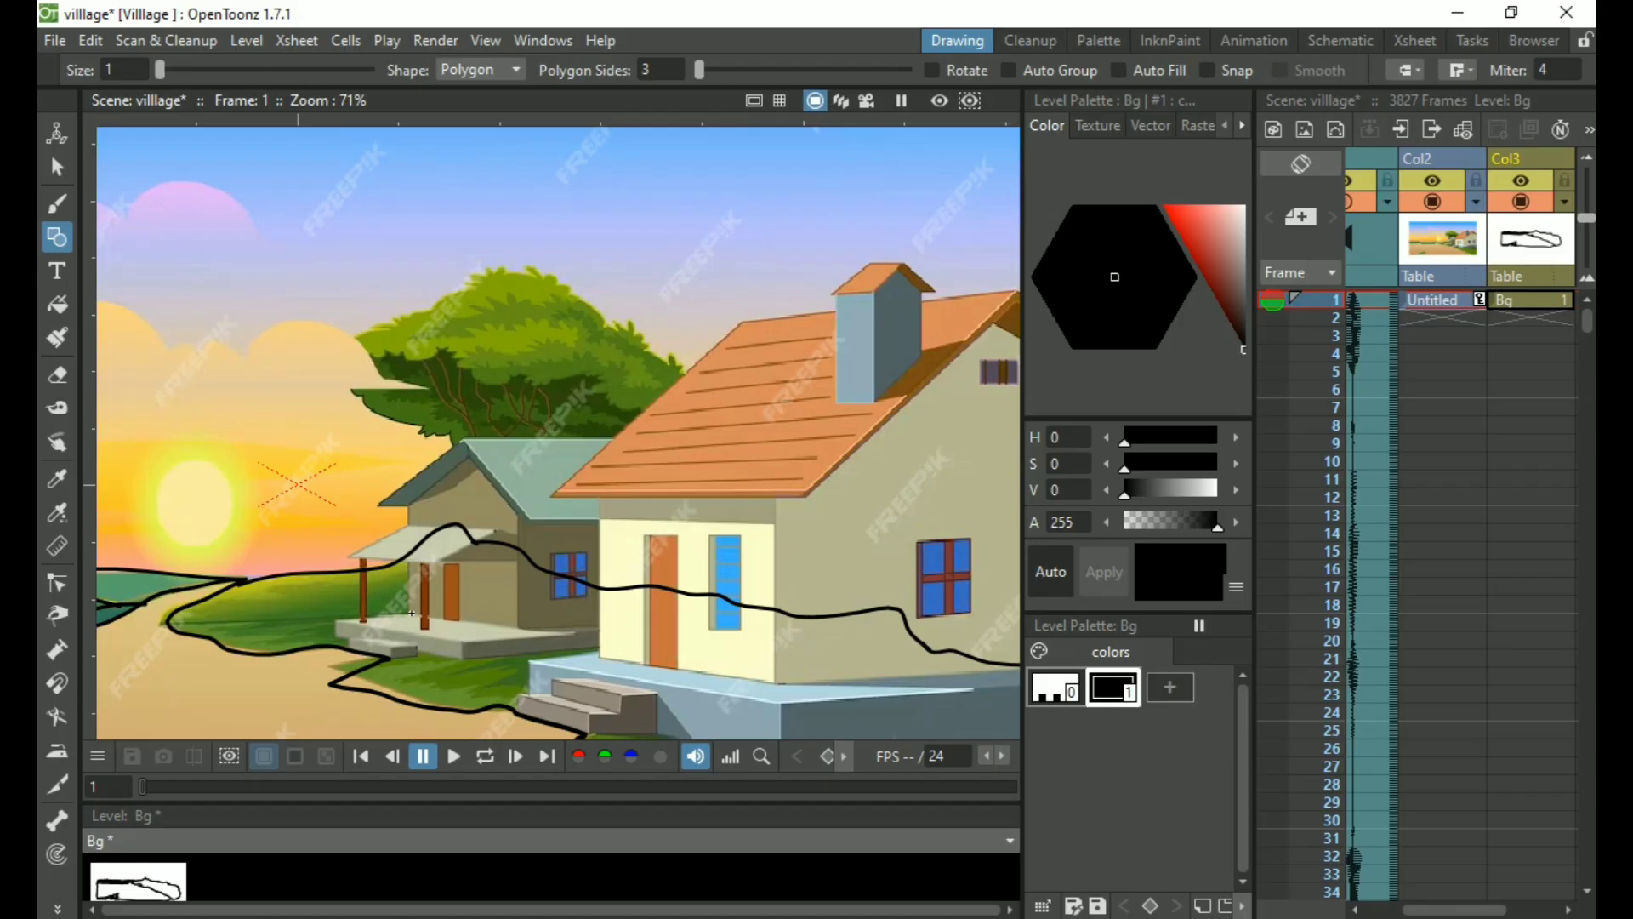
scroll(412, 613, "down", 3)
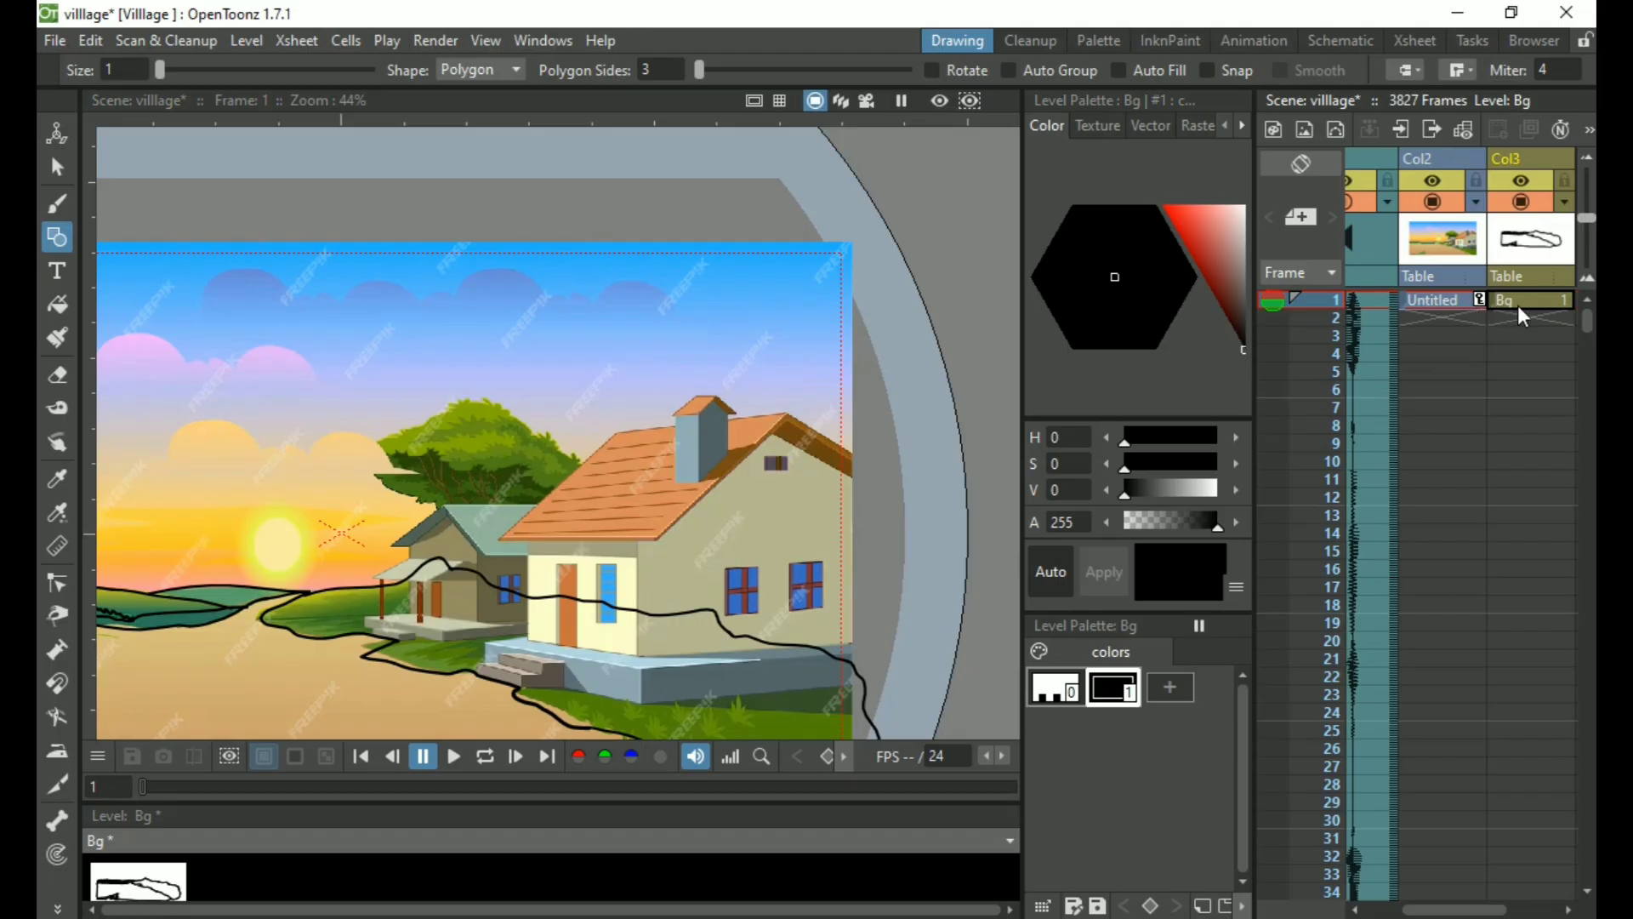
key("Right")
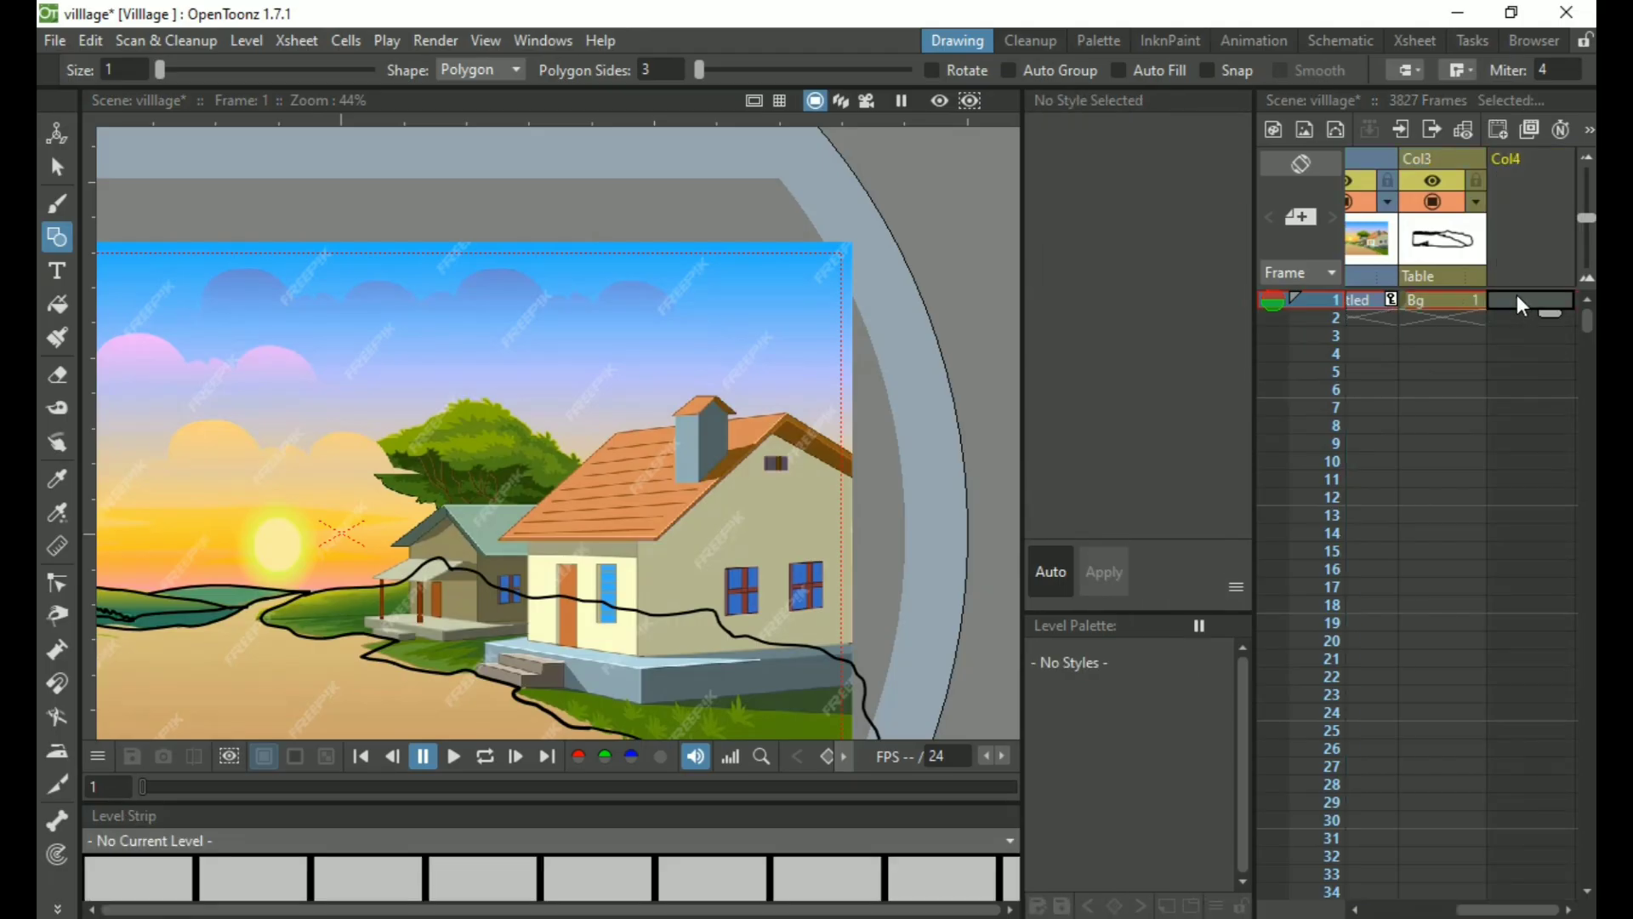
key("alt+n")
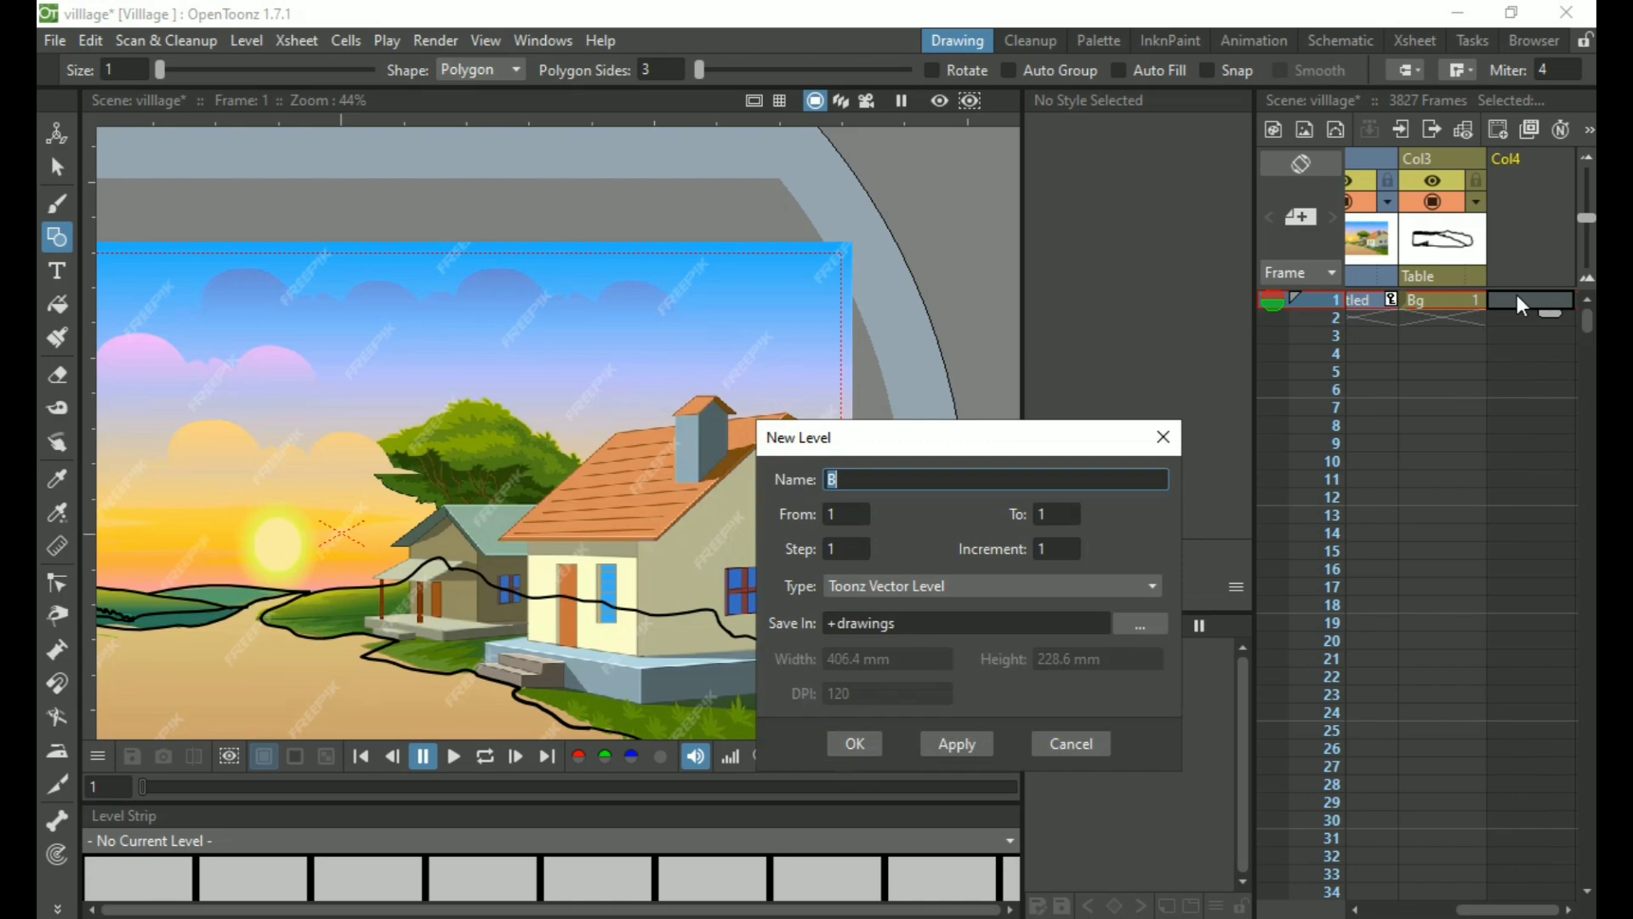
left_click(893, 585)
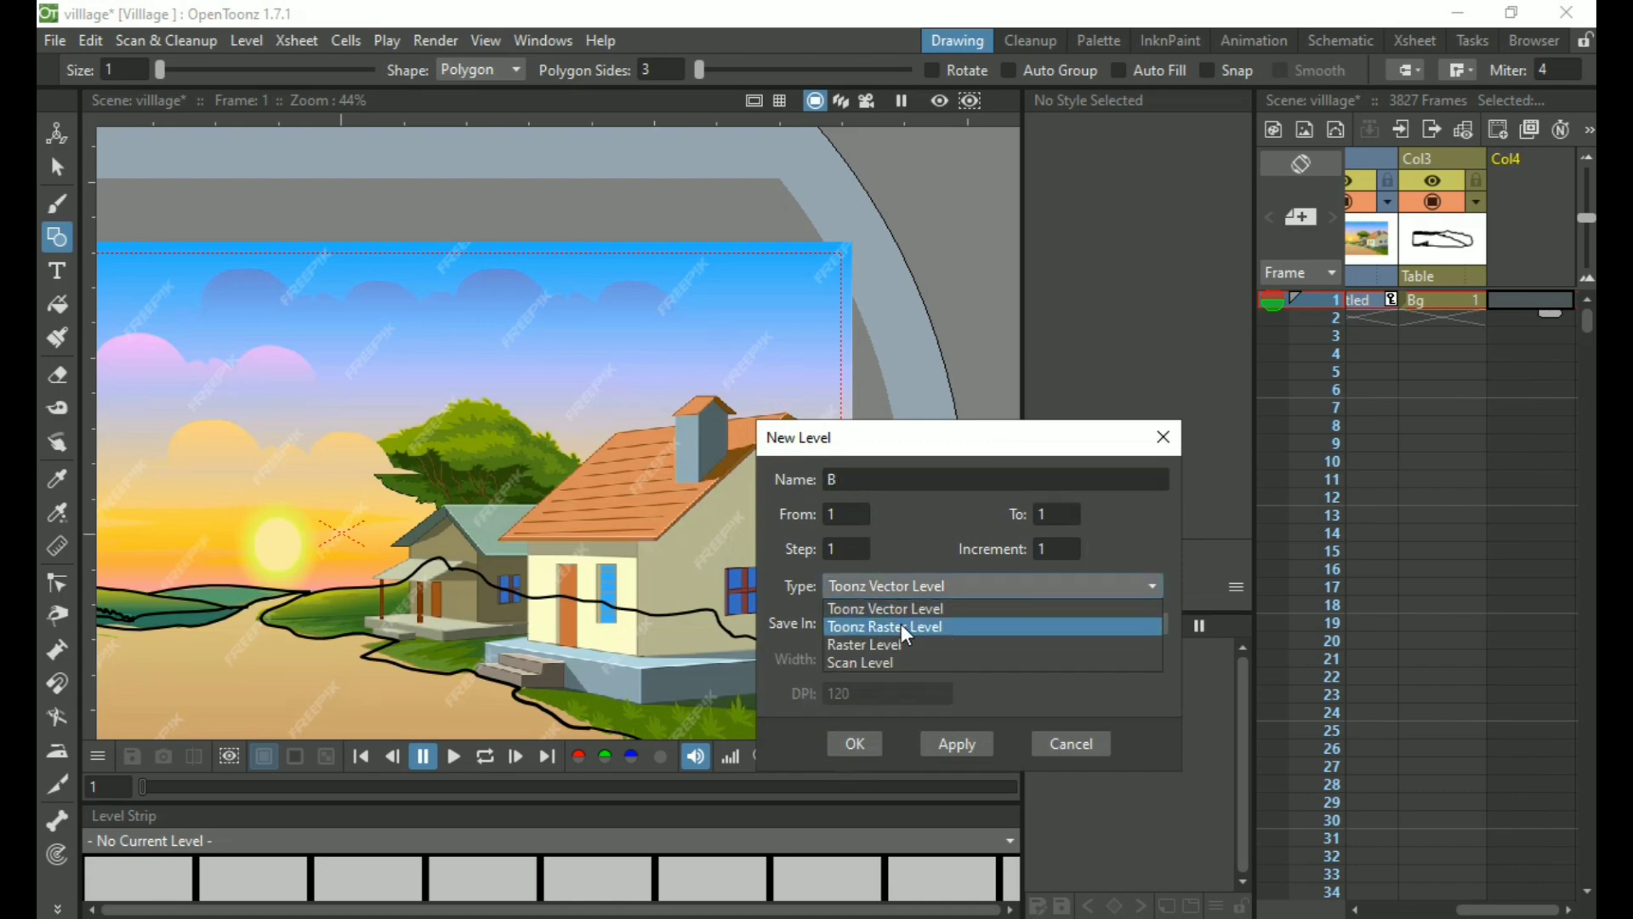
left_click(901, 609)
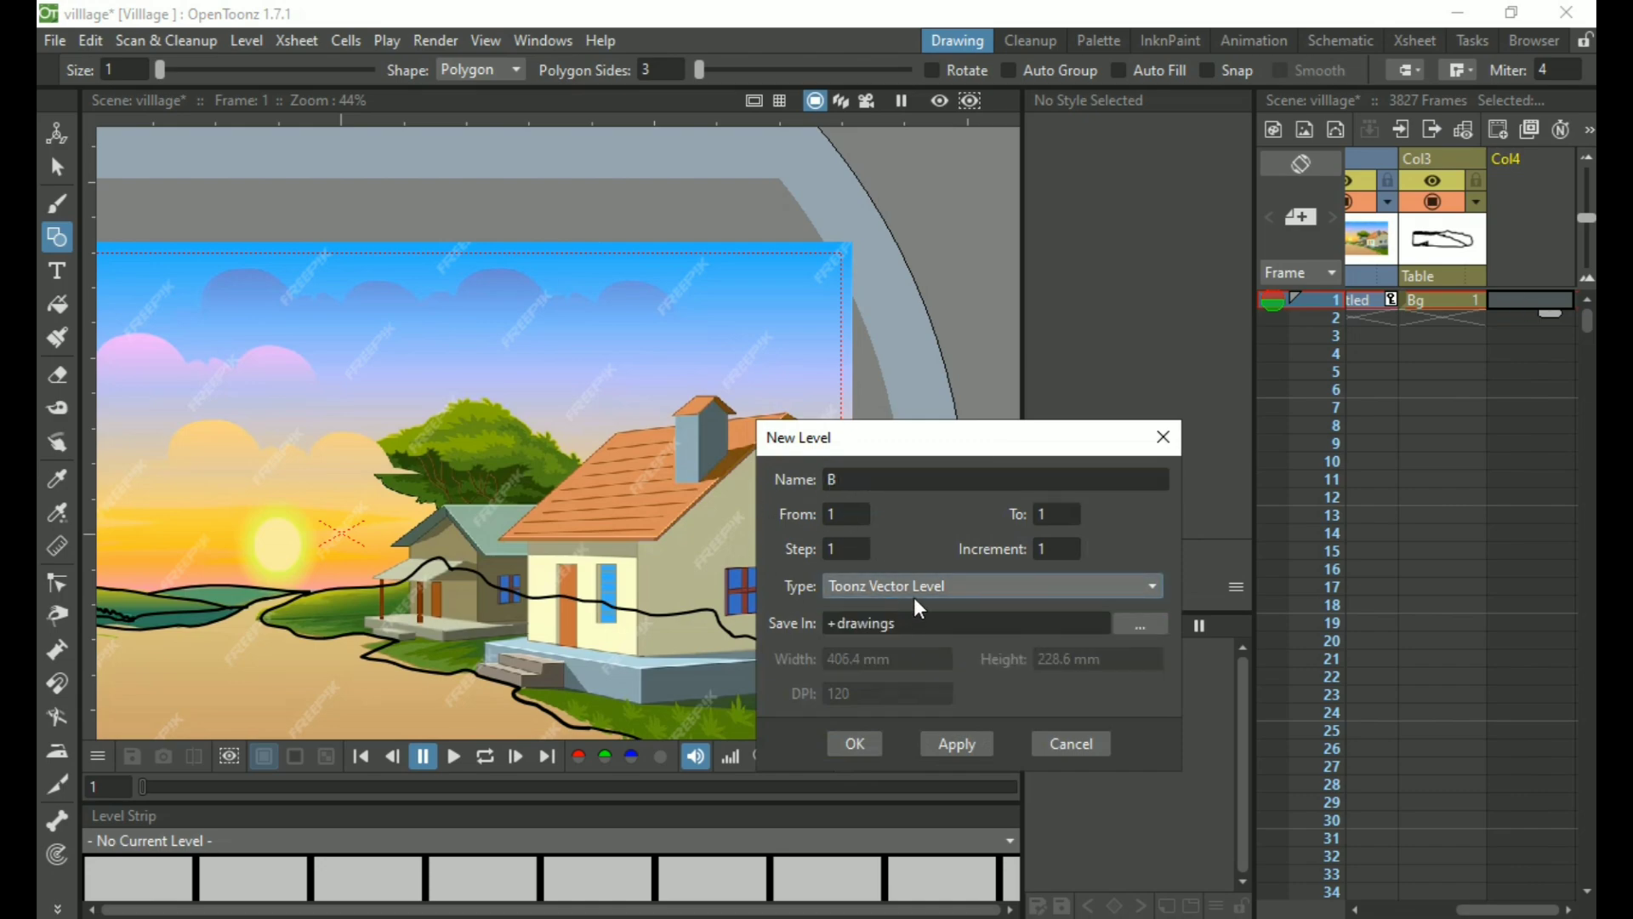
left_click(883, 484)
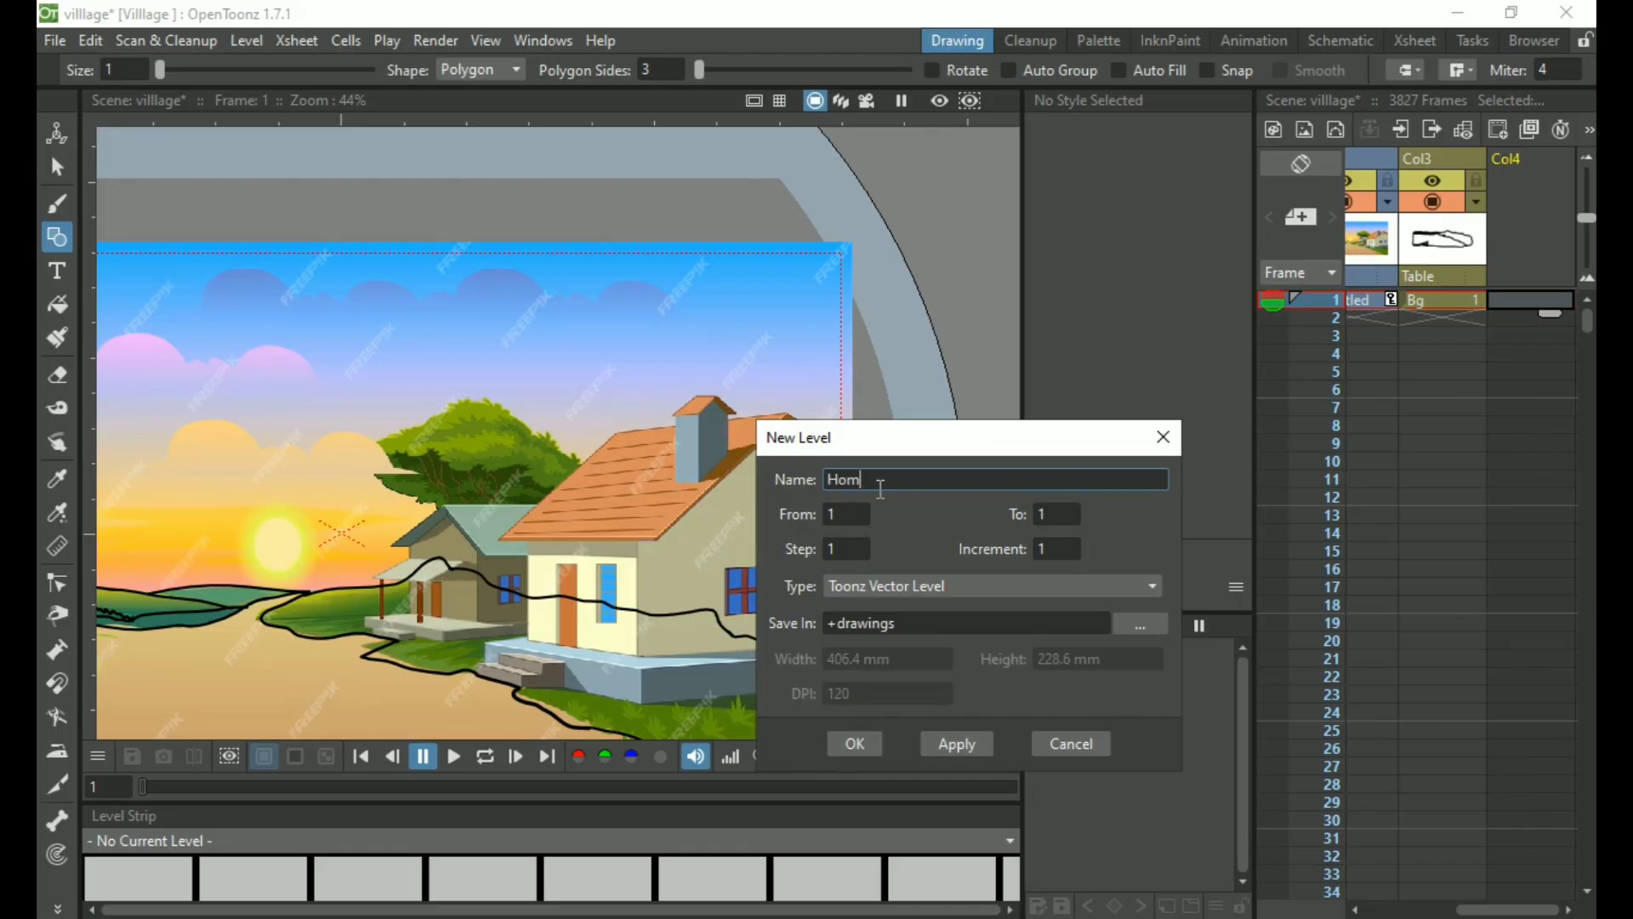
left_click(855, 742)
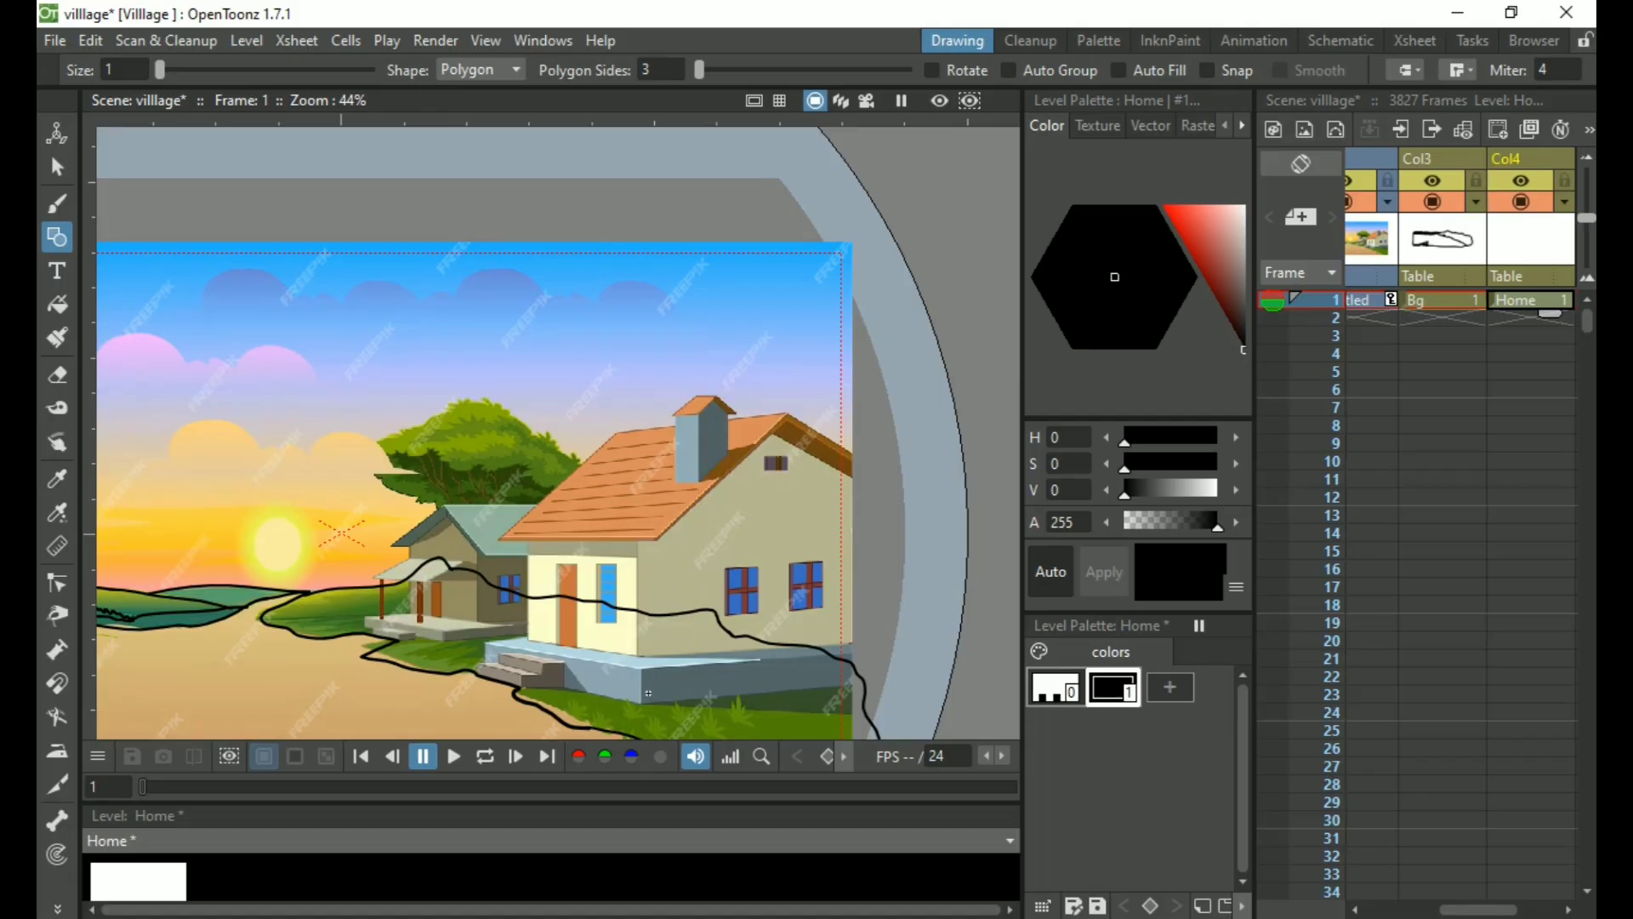
Outline the large house's front wall with polylines, and trace the roof's lower edge from the wall's upper corner to the gable's peak
left_click_drag(648, 693, 460, 575)
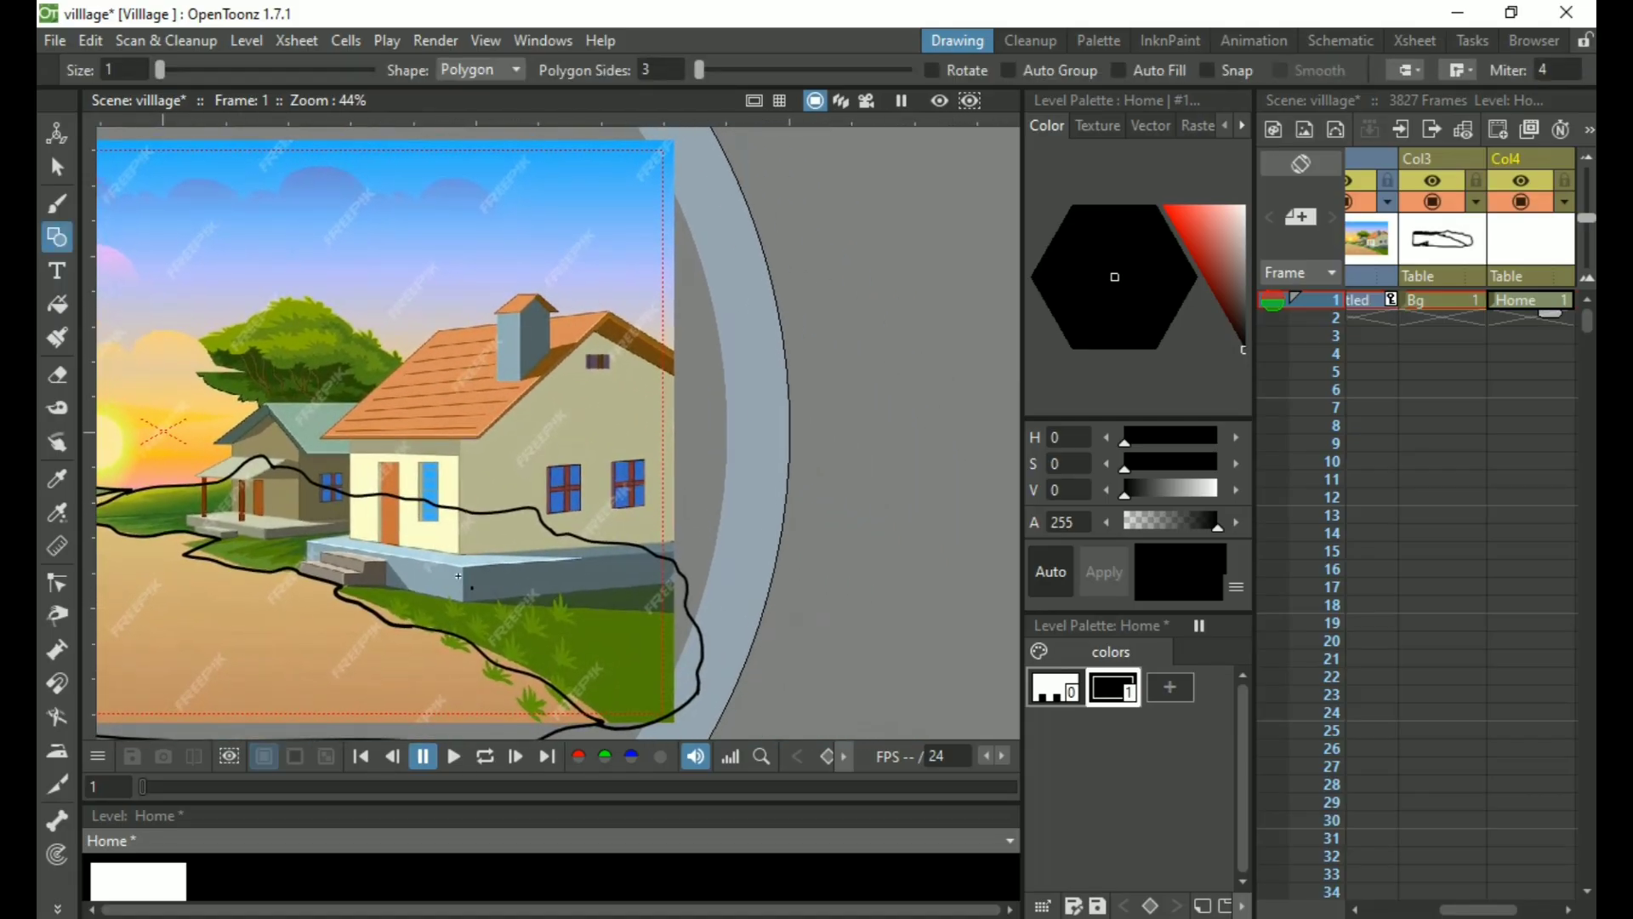
scroll(479, 567, "up", 3)
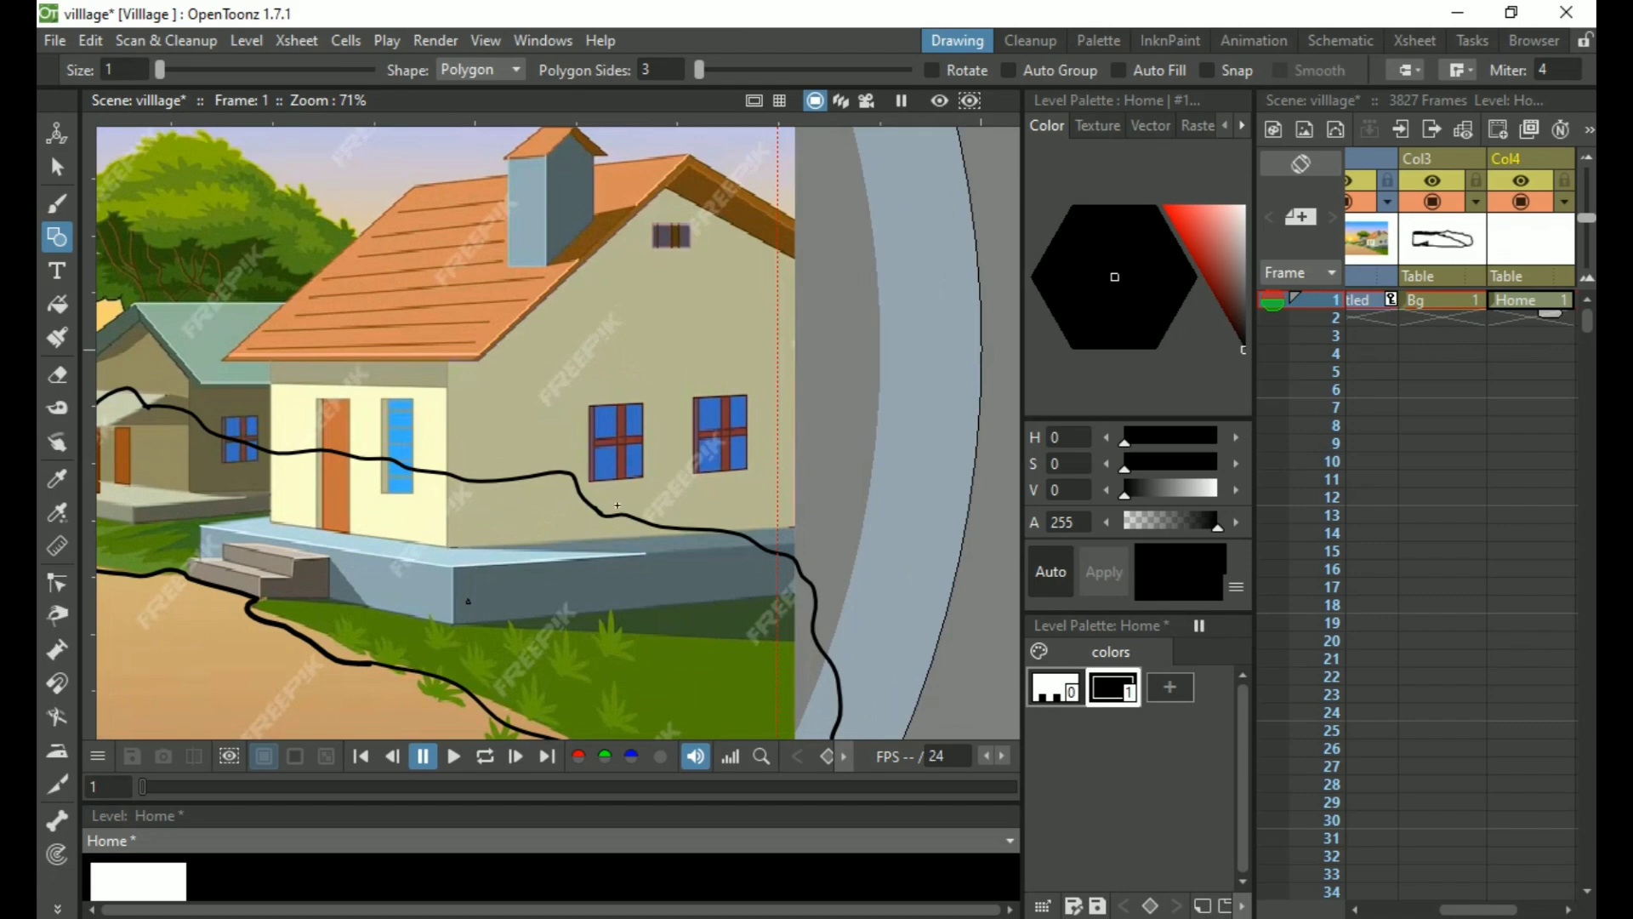
scroll(595, 519, "up", 2)
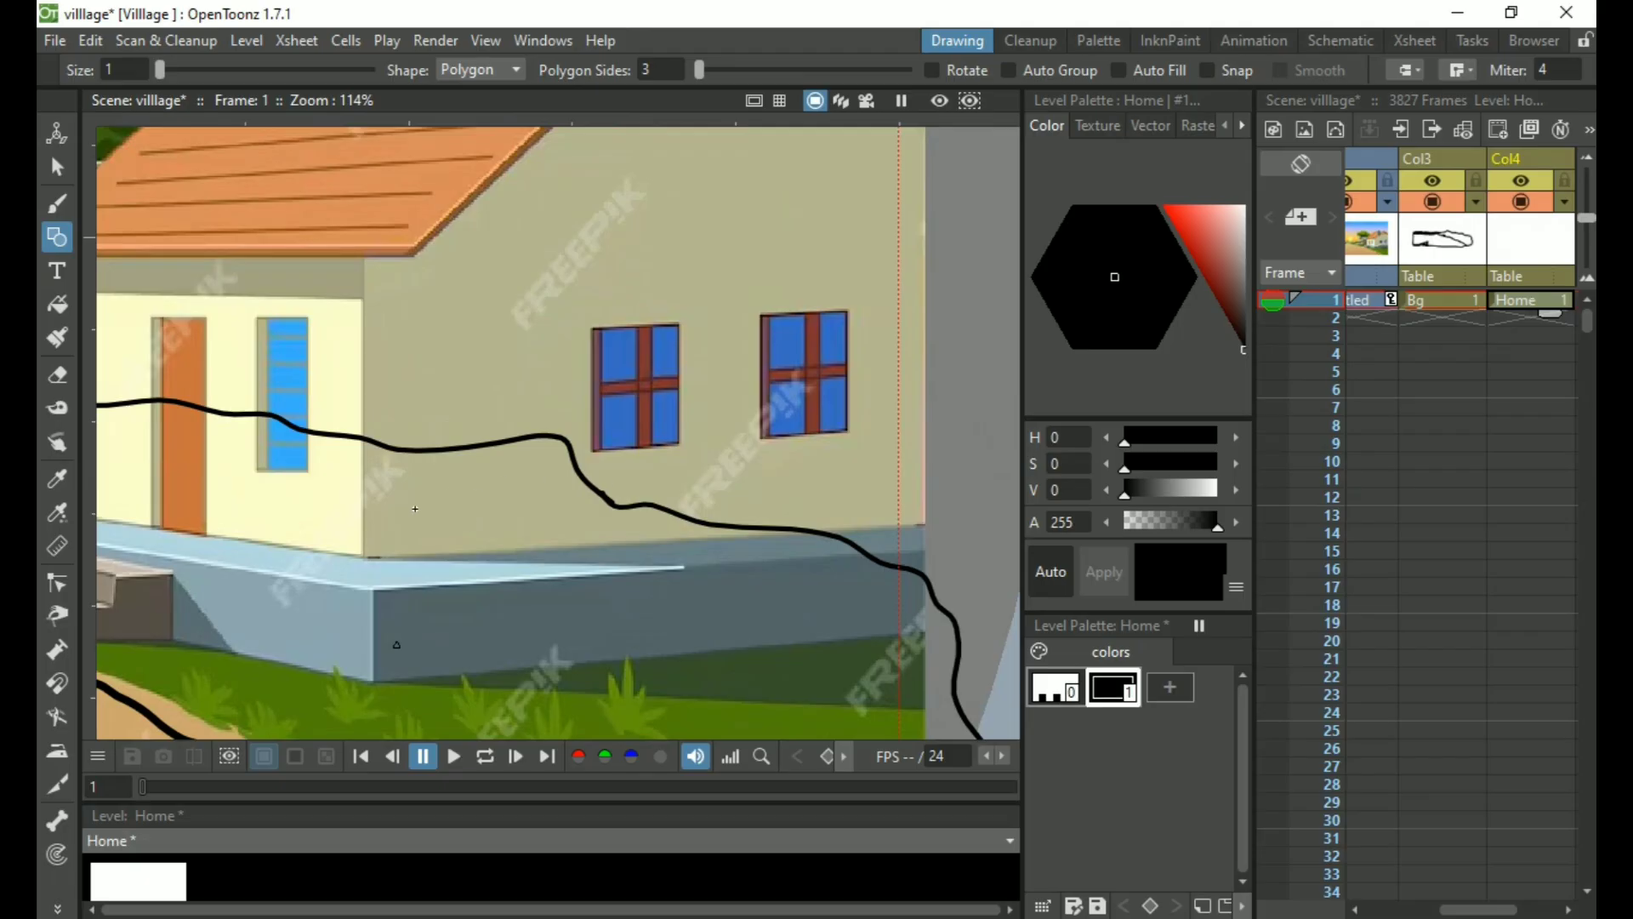
left_click_drag(401, 553, 252, 739)
key("p")
left_click(593, 172)
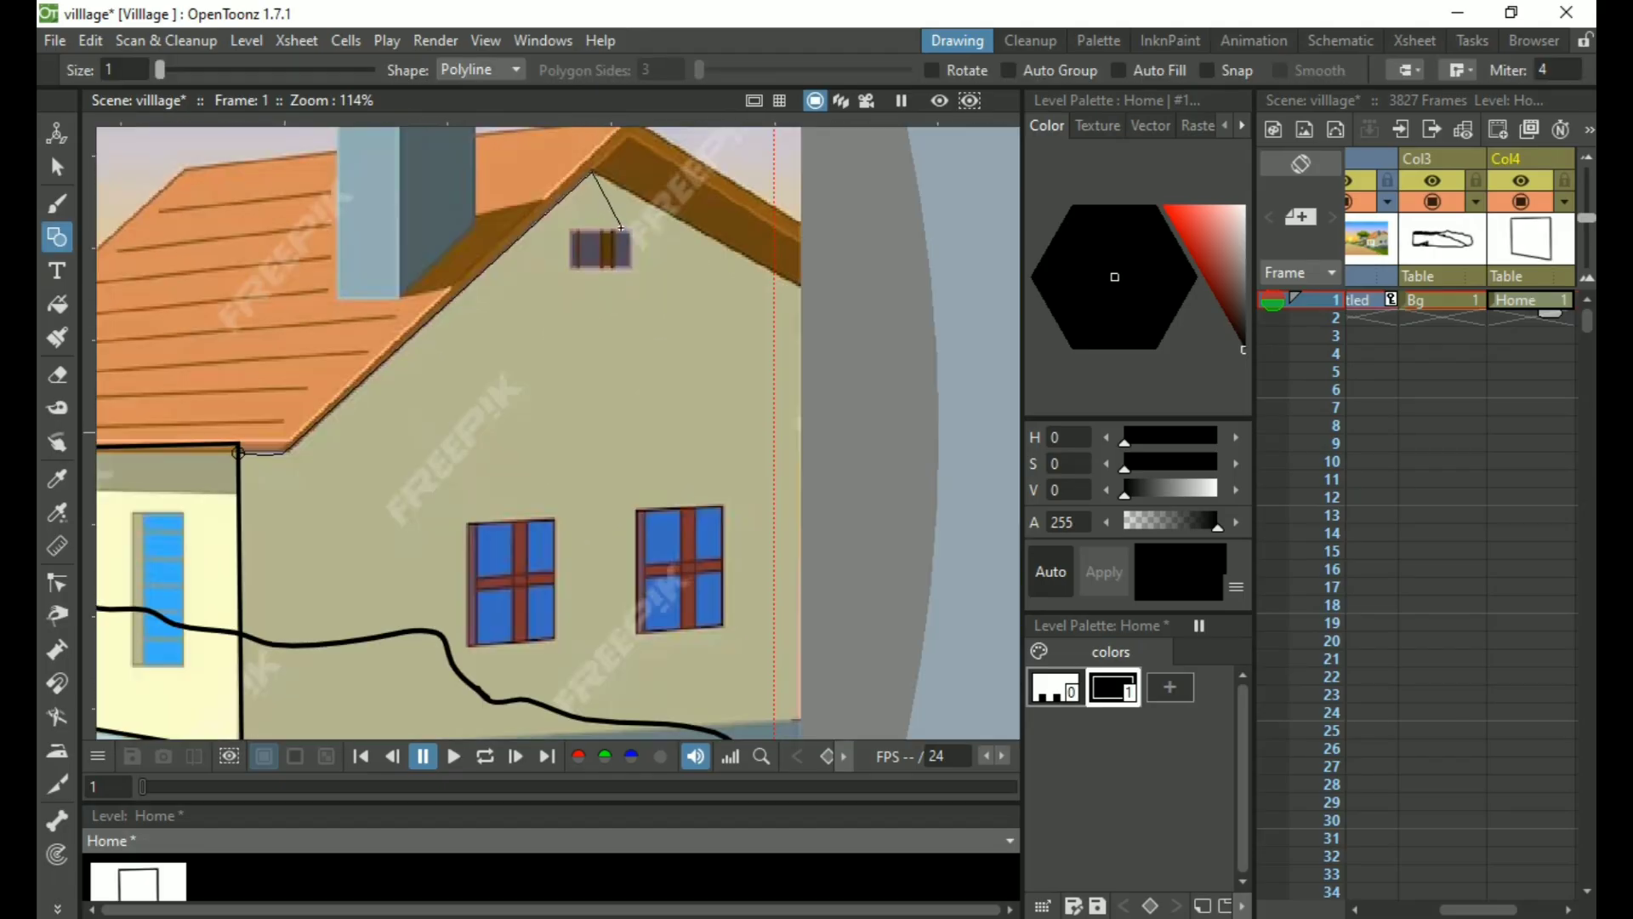
key("Return")
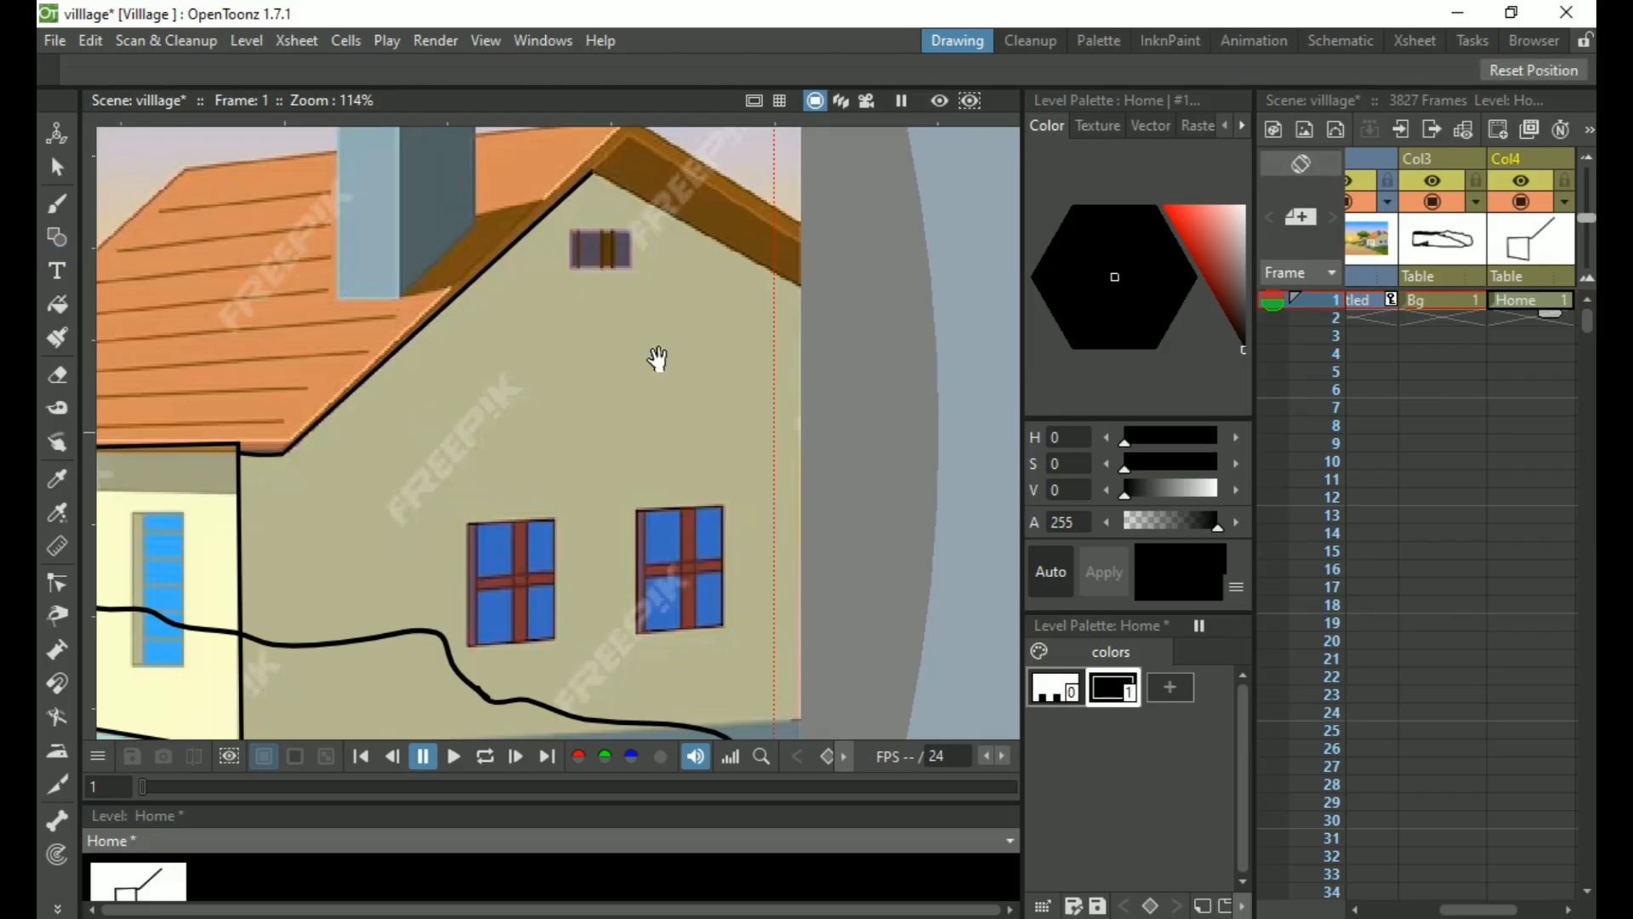
Draw the gable's far roof overhang as a polyline from the wall's peak, past the image's edge and back up to the roof ridge
left_click_drag(656, 358, 354, 412)
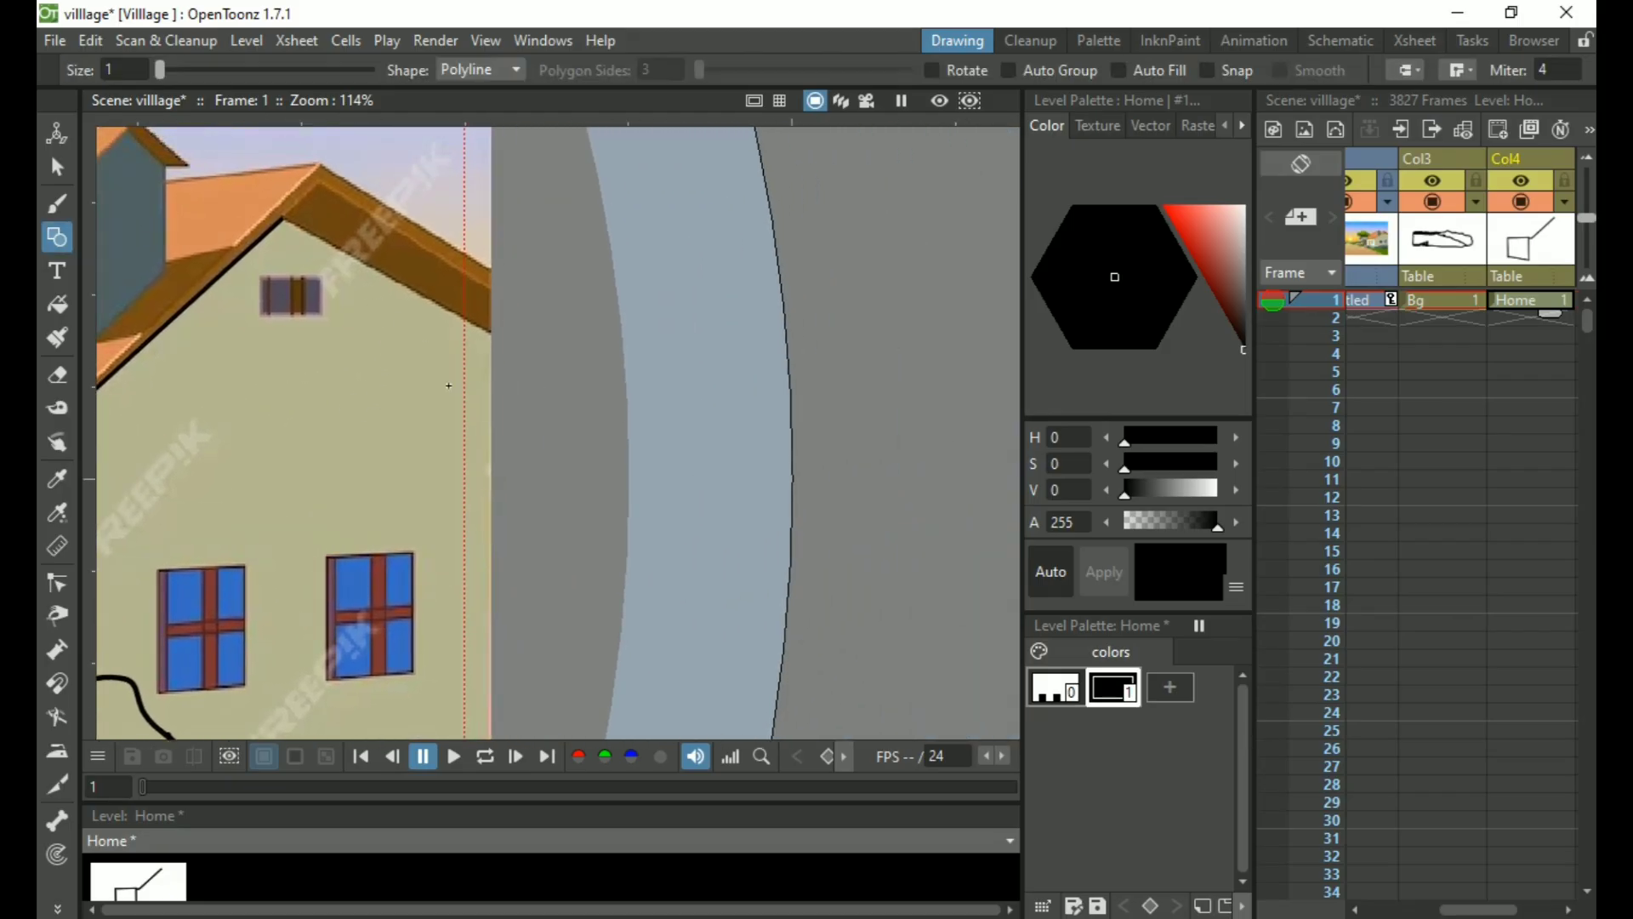
left_click(284, 217)
left_click(583, 313)
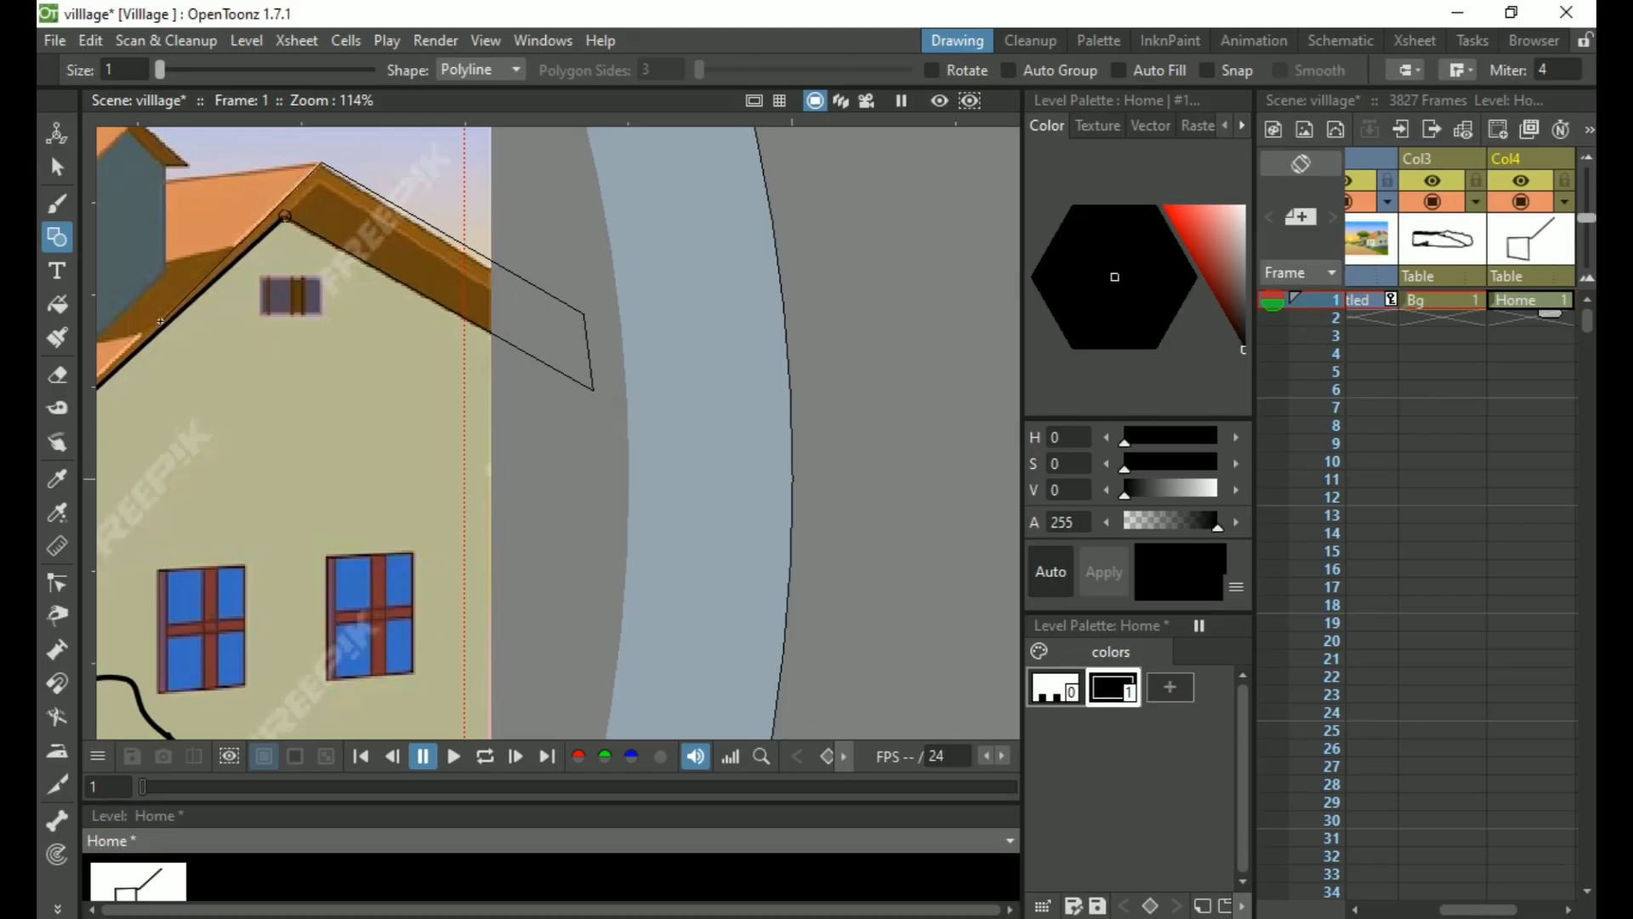
left_click(343, 176)
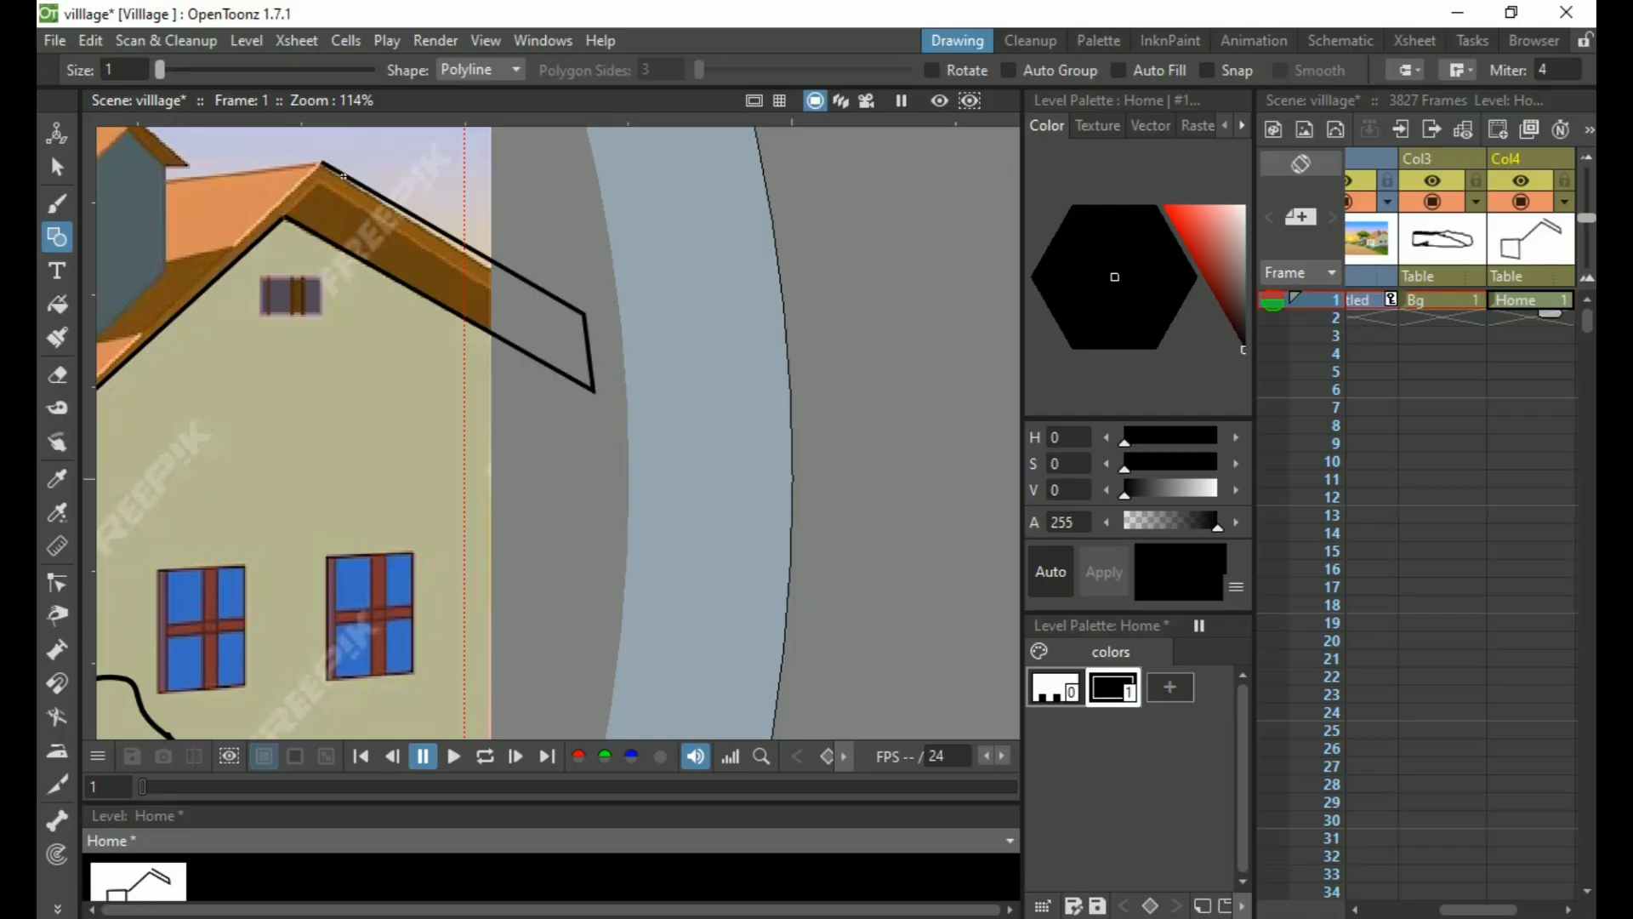
Add a polyline for the roof trim's inner edge, from the overhang's outer end over the ridge and partway down the near slope
scroll(361, 223, "up", 3)
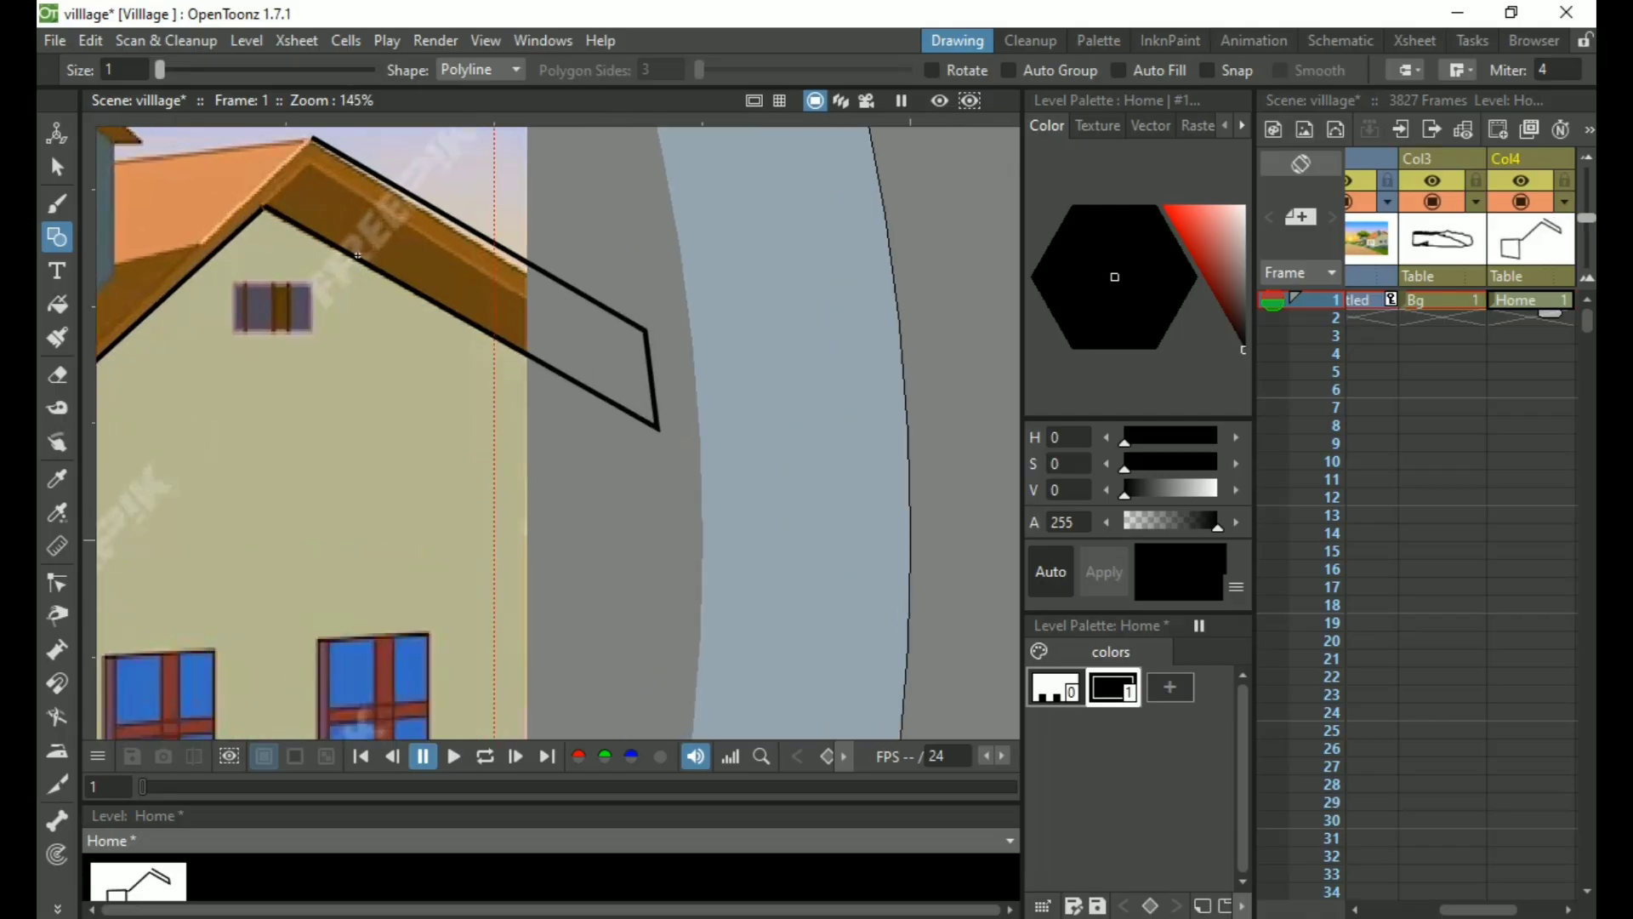
scroll(388, 205, "down", 2)
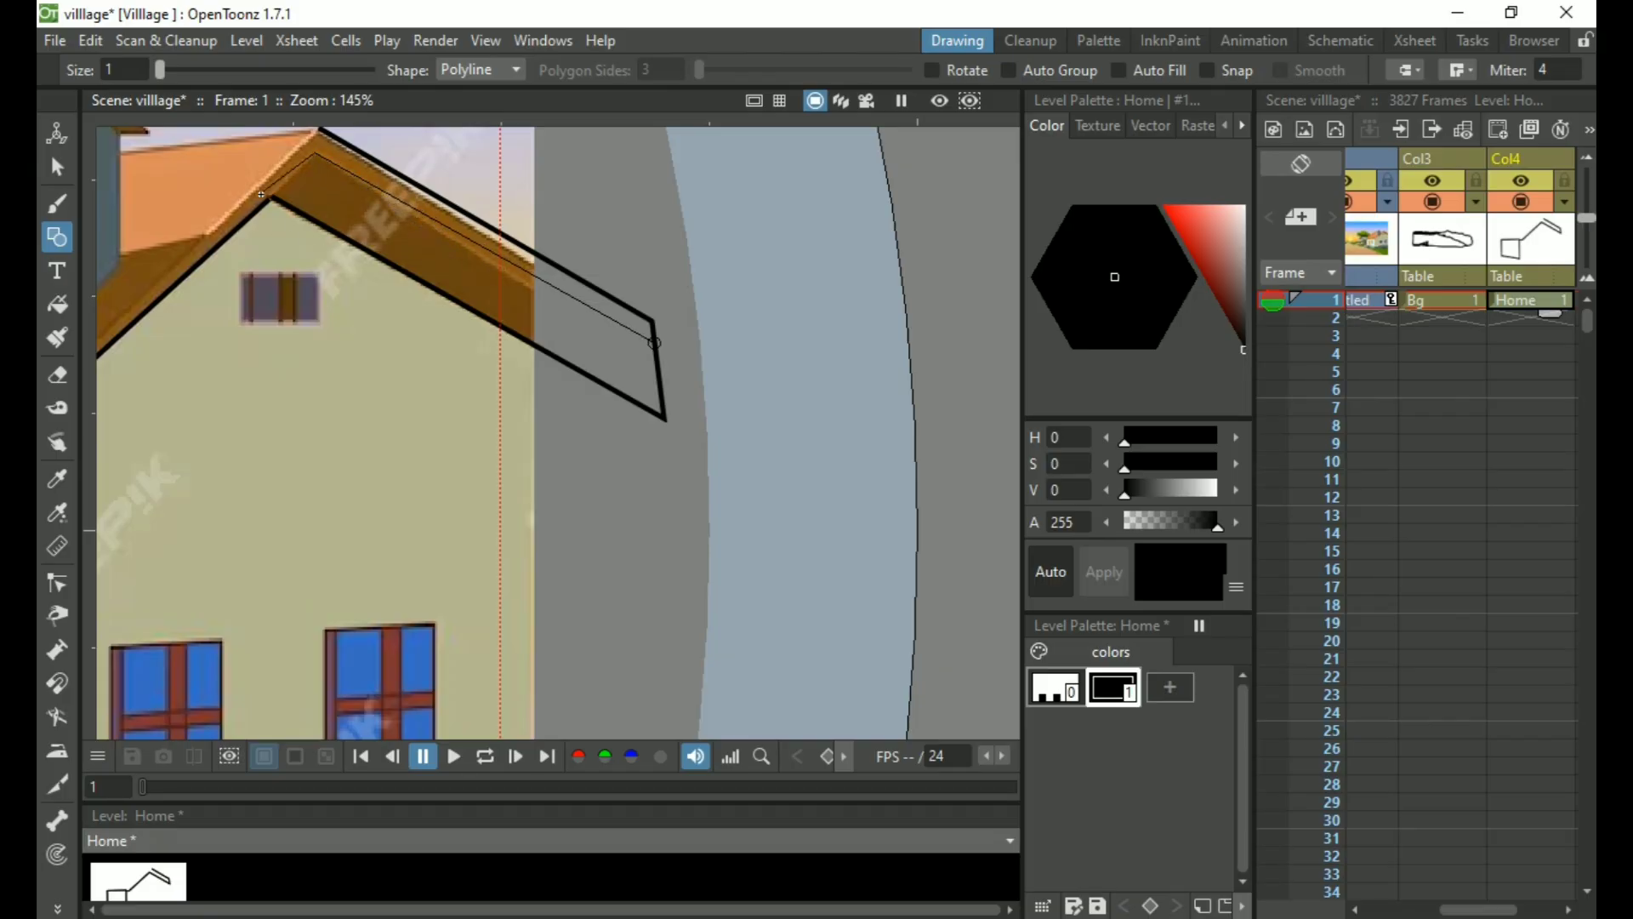
double_click(218, 237)
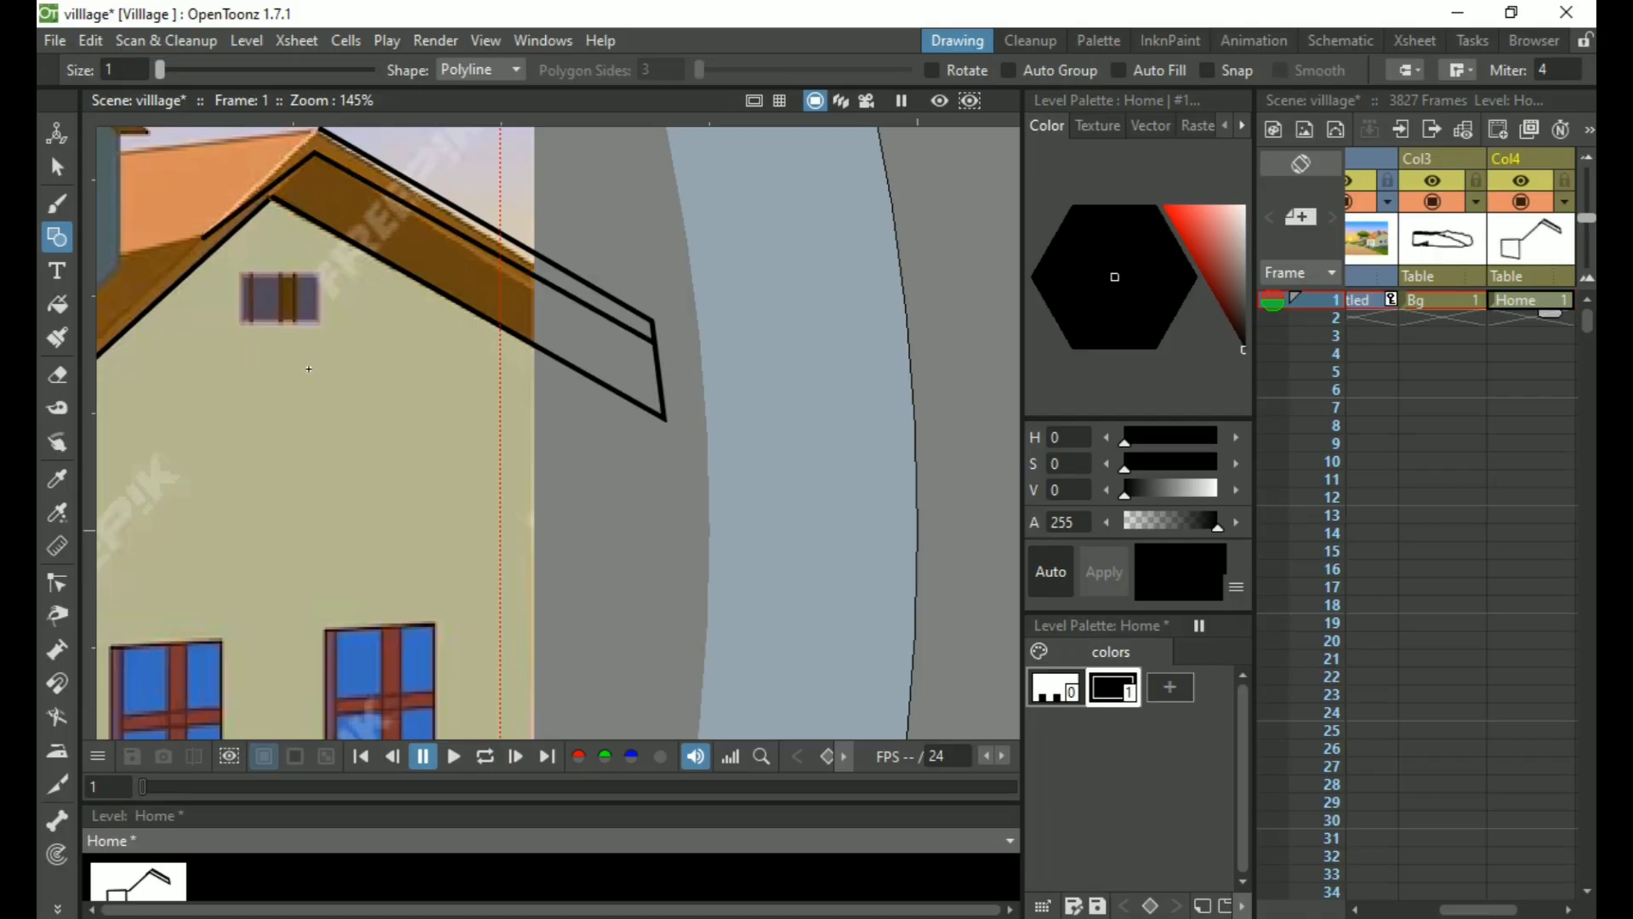
key("space")
left_click_drag(308, 369, 489, 204)
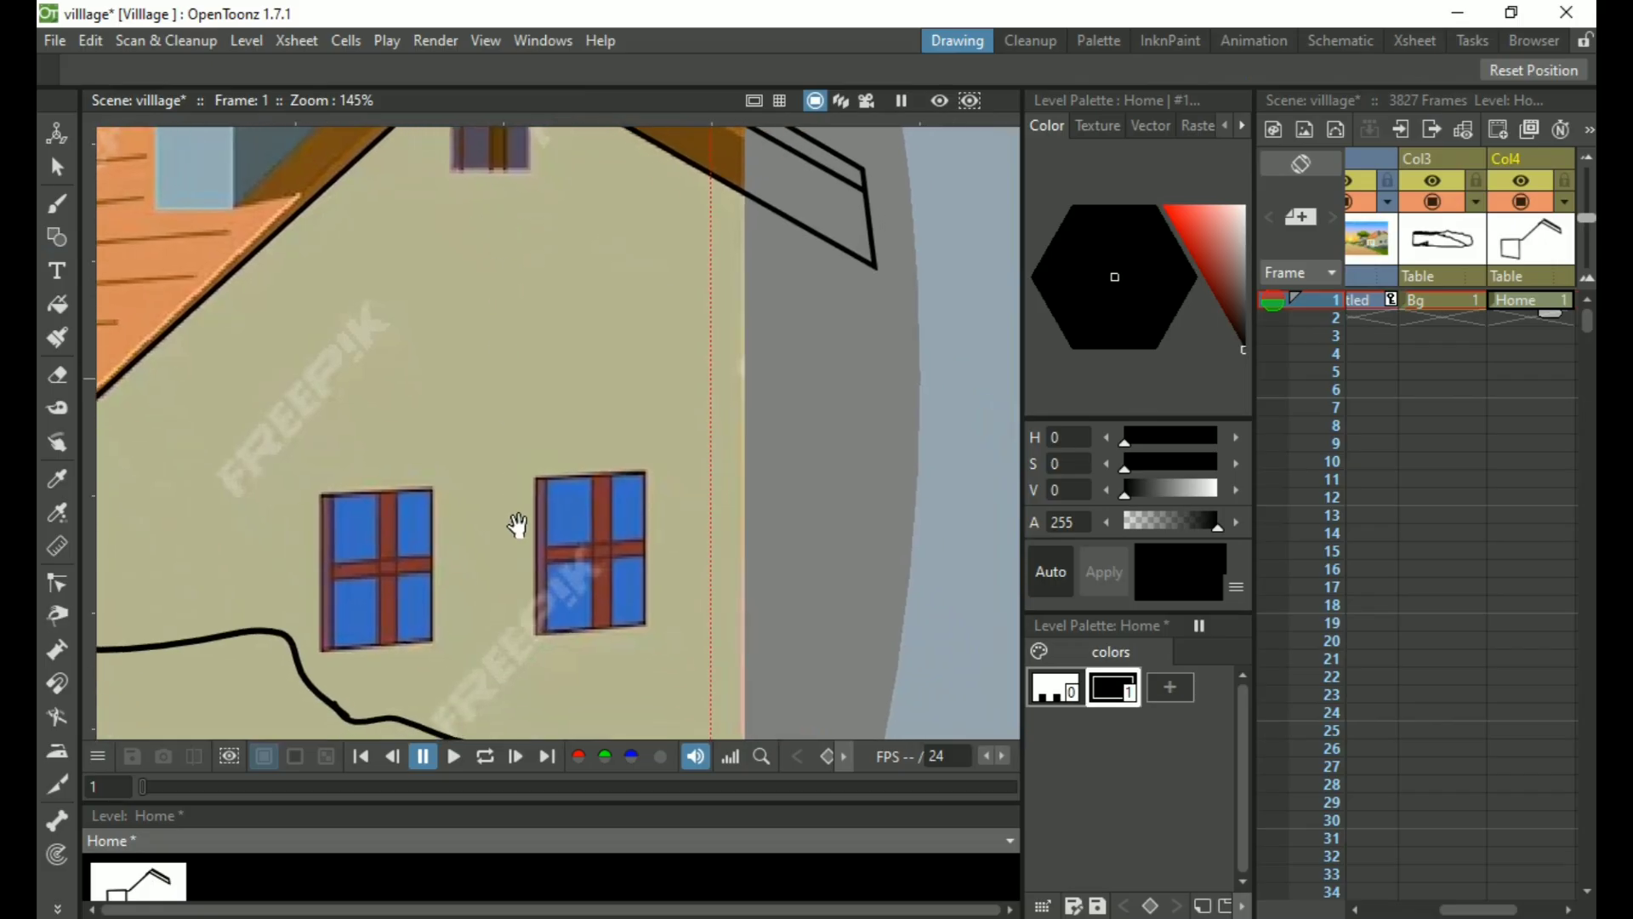
scroll(406, 534, "down", 3)
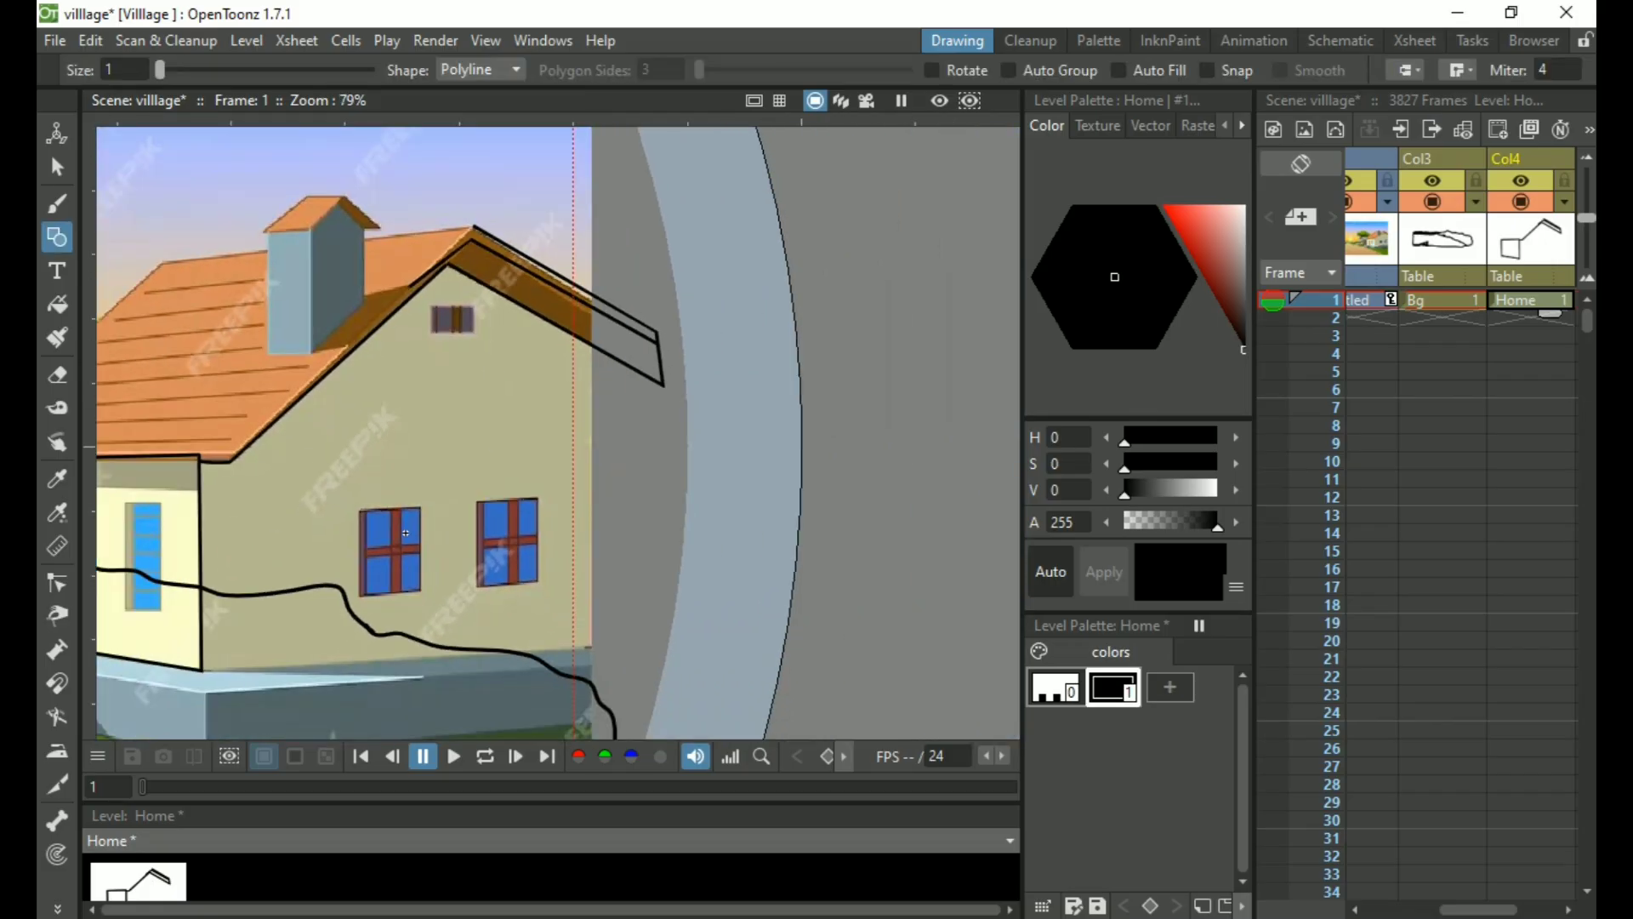
Outline the gable wall with a polyline from the front wall's lower corner along the base, past the image's edge and up to the overhang
left_click(203, 666)
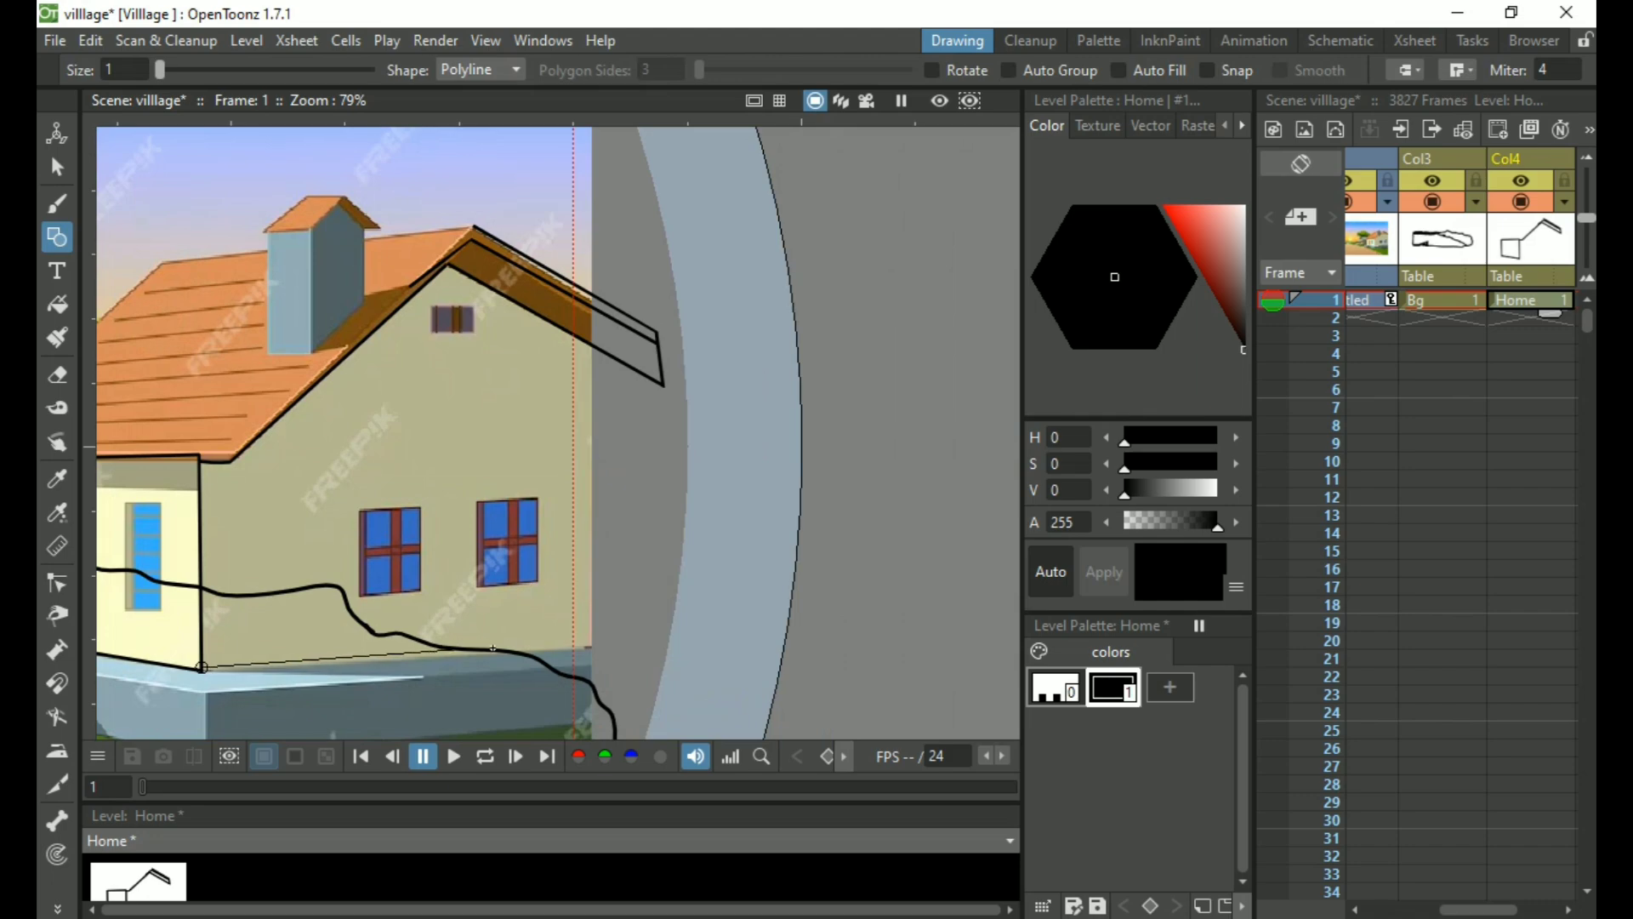
left_click(600, 647)
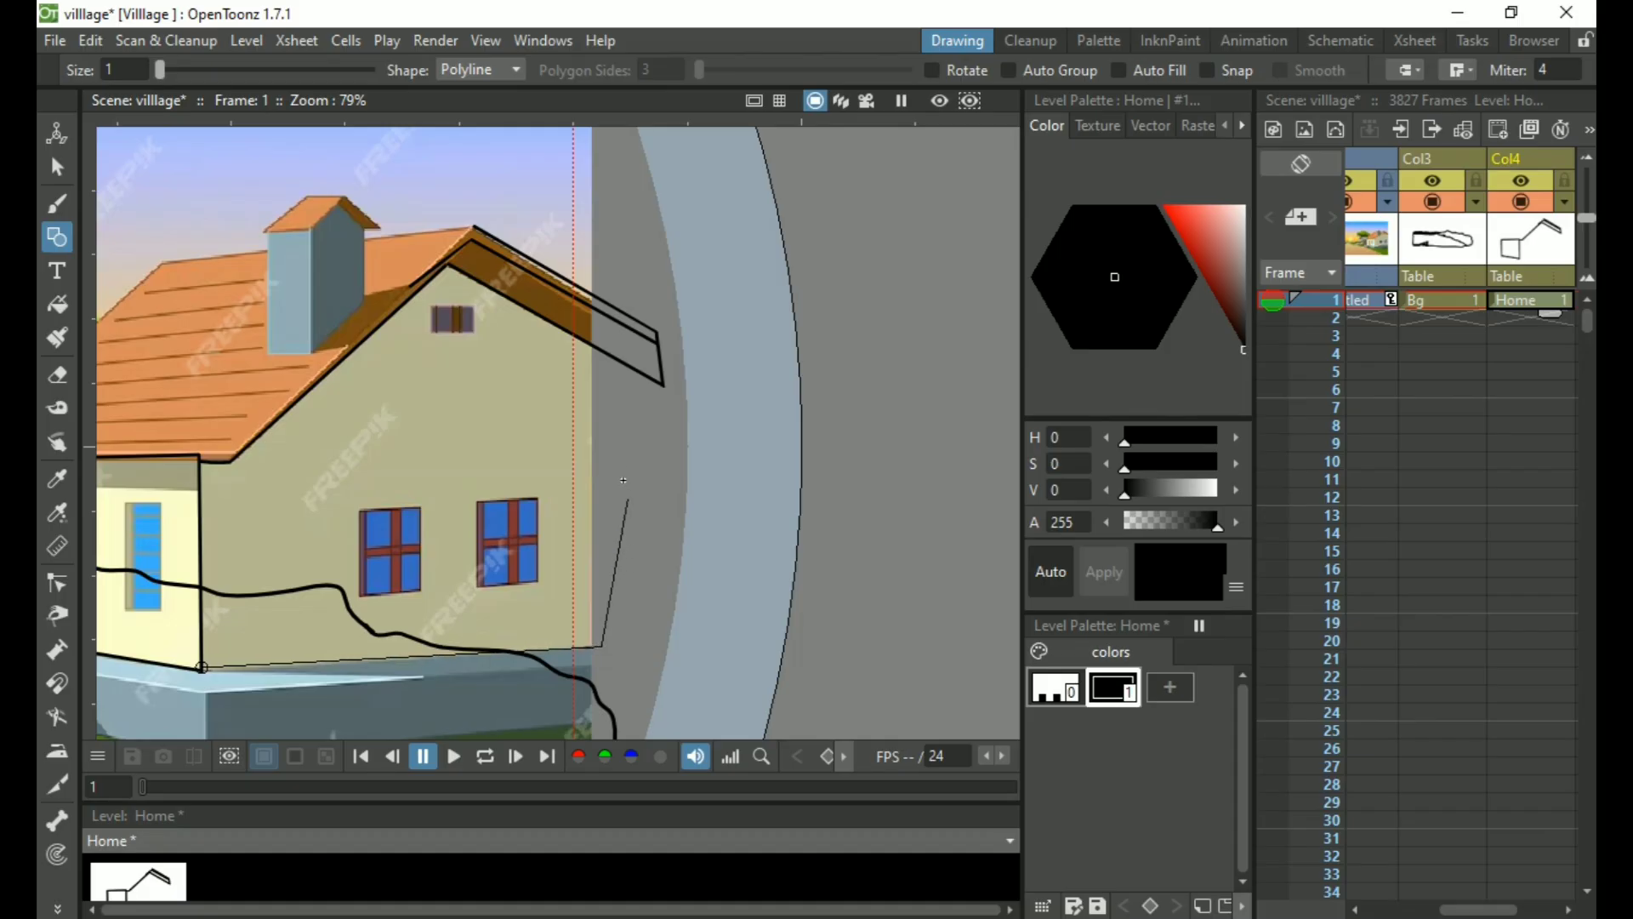
left_click(604, 353)
double_click(602, 440)
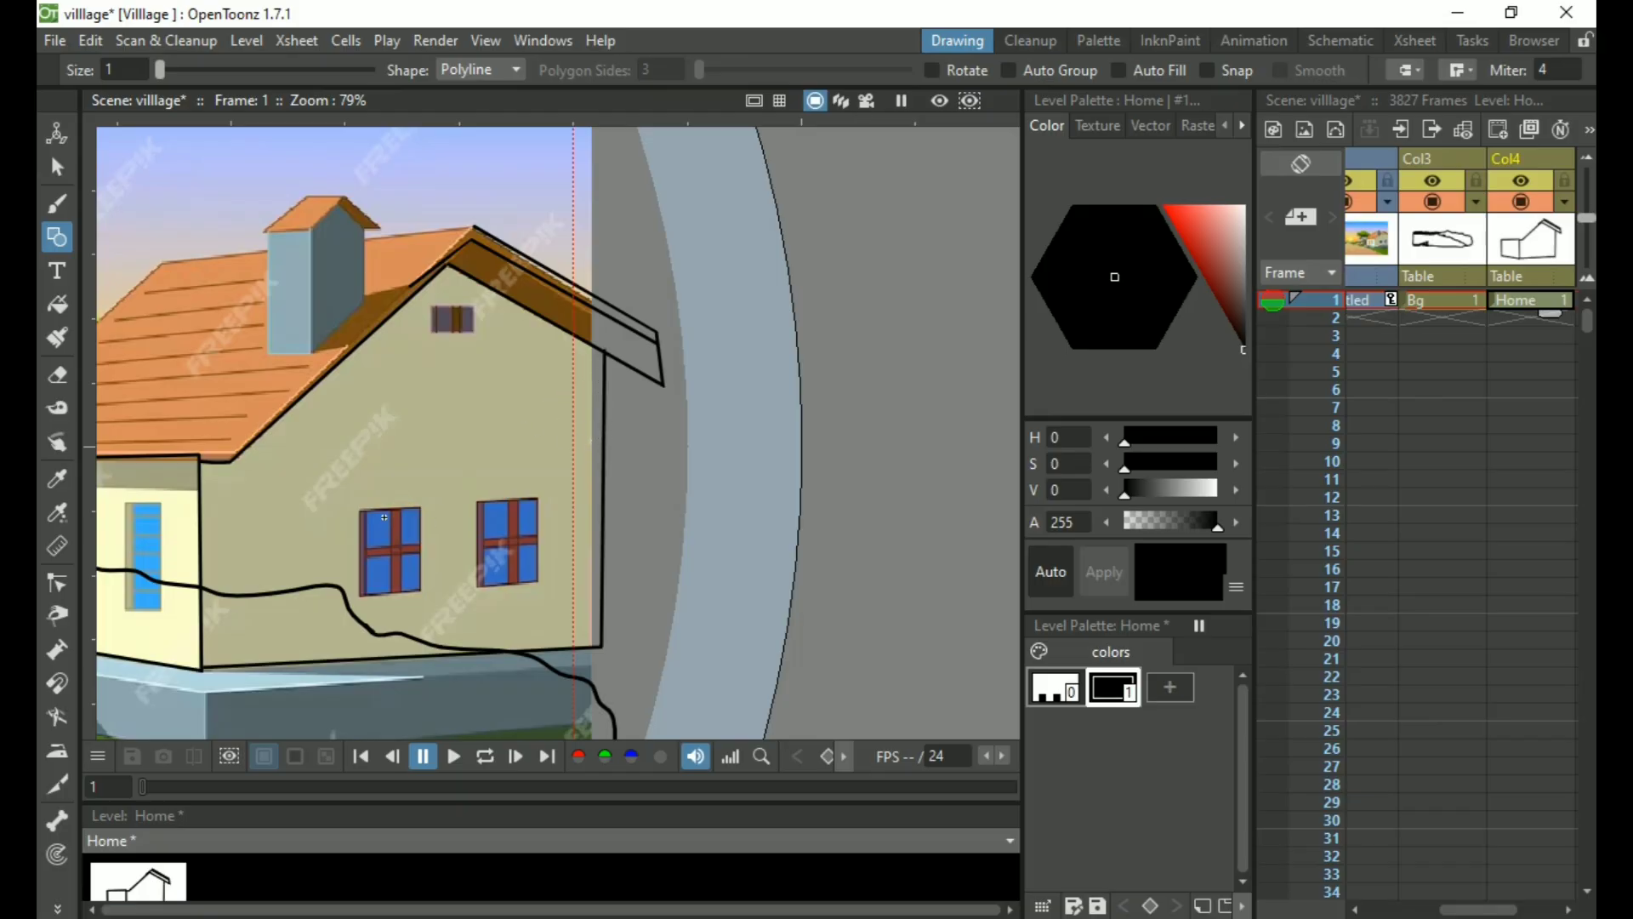
Trace the gable wall's lower window nearest the front corner, including its outer frame, side strip and crossbars
scroll(403, 539, "up", 3)
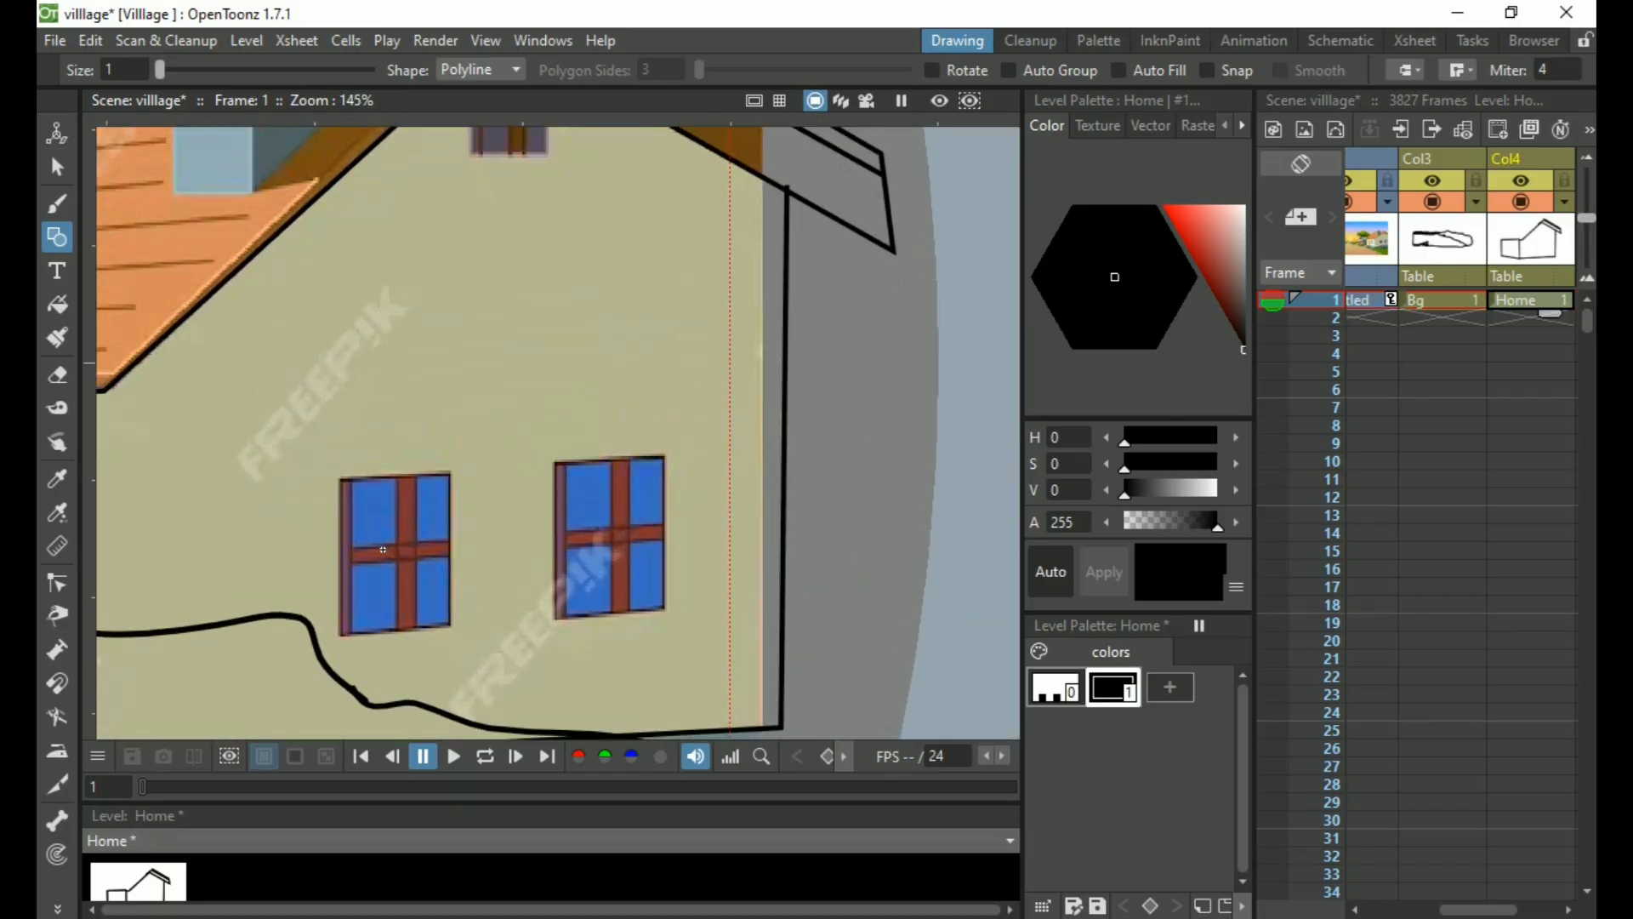
scroll(367, 550, "up", 3)
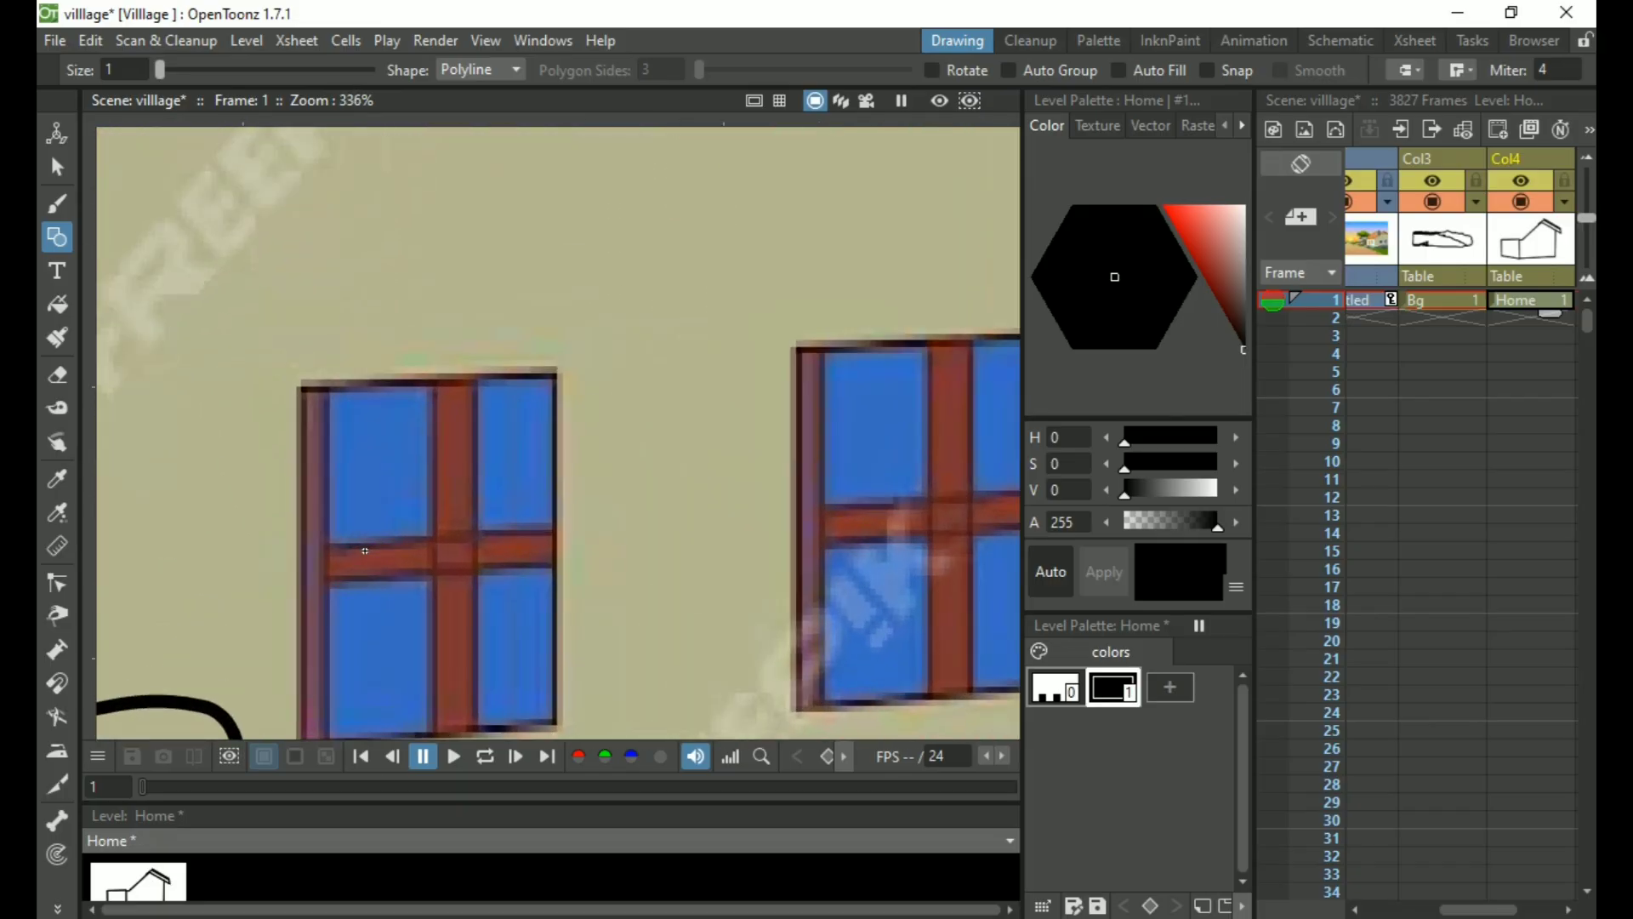
left_click_drag(375, 534, 337, 477)
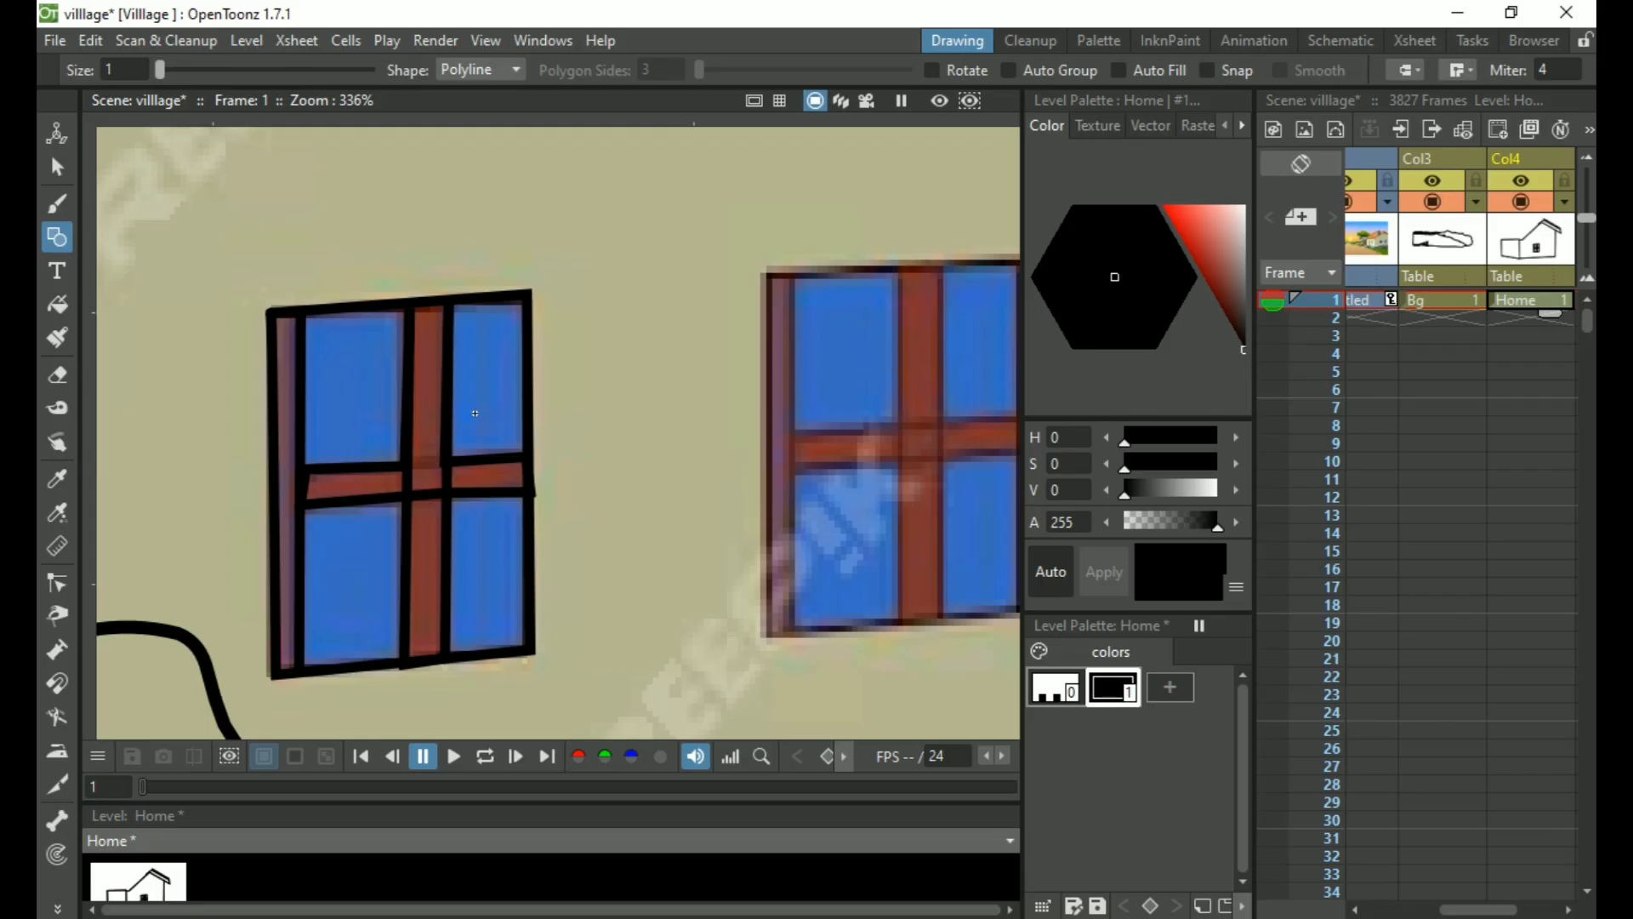
Duplicate all strokes of the traced window and align the copy with the second lower window on the gable wall
key("s")
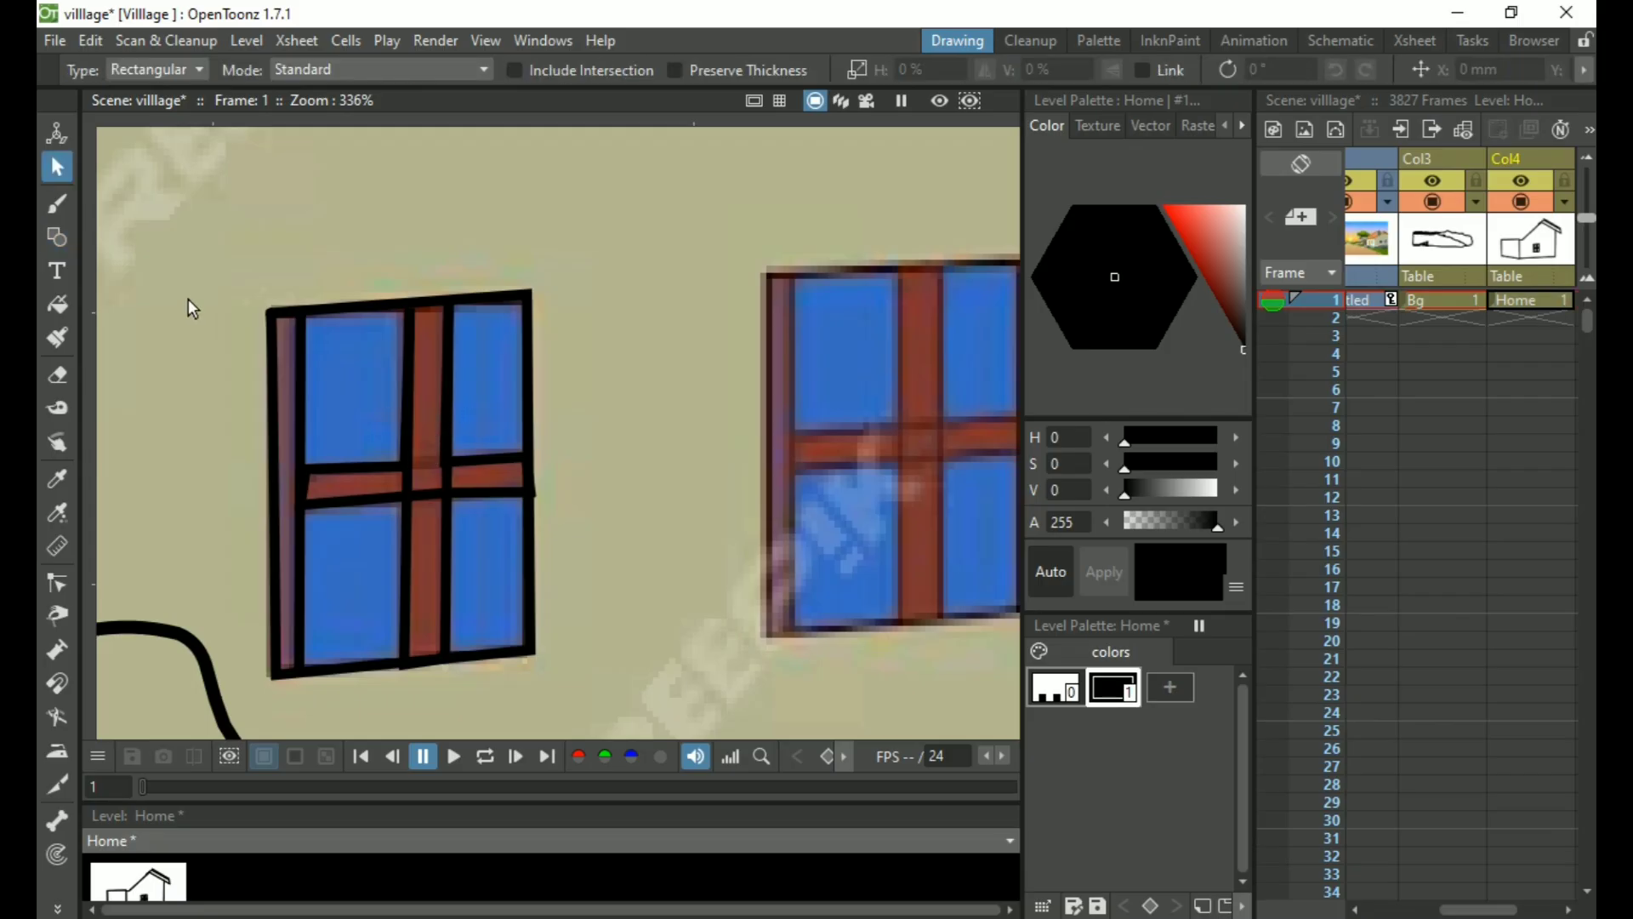
mouse_move(444, 484)
left_mouse_down()
mouse_move(597, 618)
mouse_move(643, 691)
left_mouse_up()
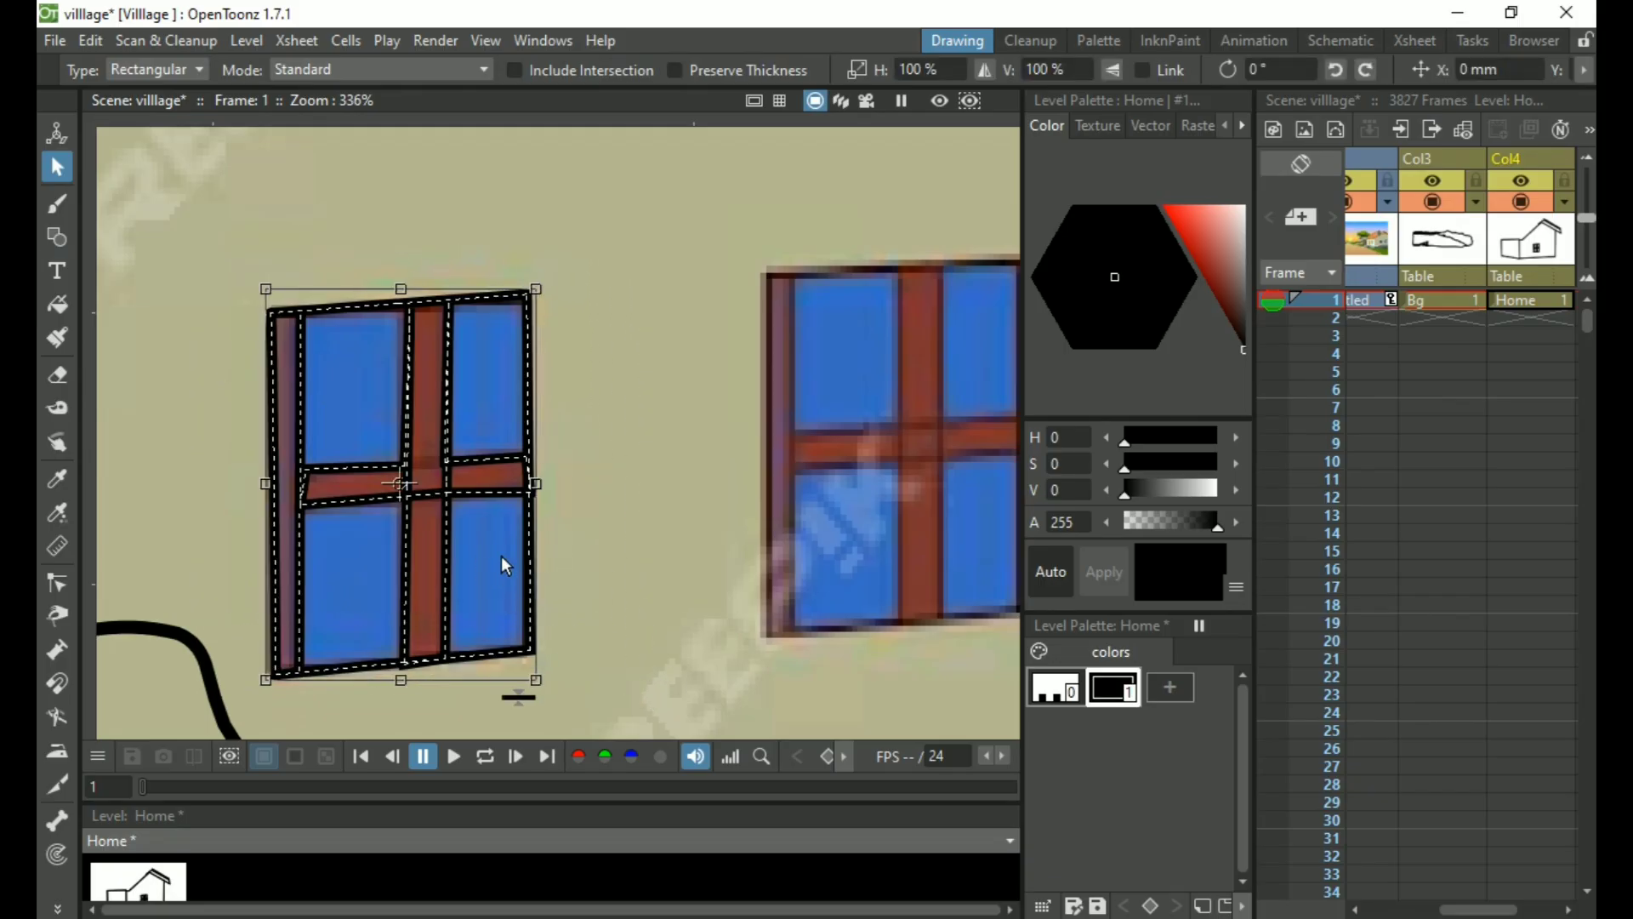
left_click(586, 479)
key("ctrl+v")
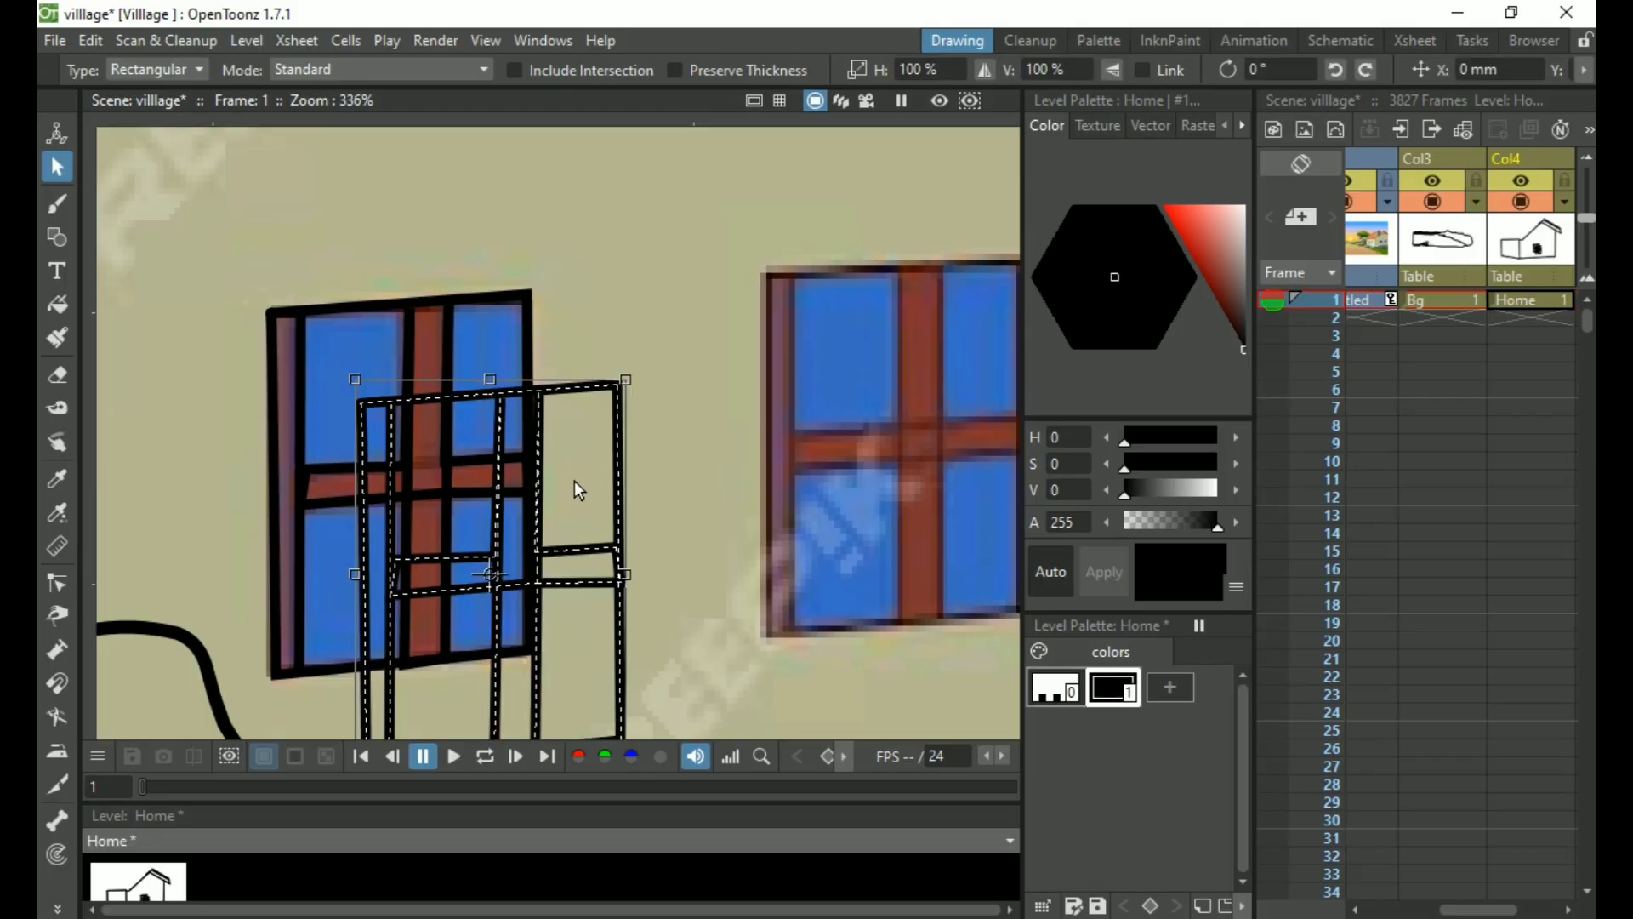
mouse_move(534, 521)
left_mouse_down()
mouse_move(591, 474)
mouse_move(799, 394)
mouse_move(938, 388)
left_mouse_up()
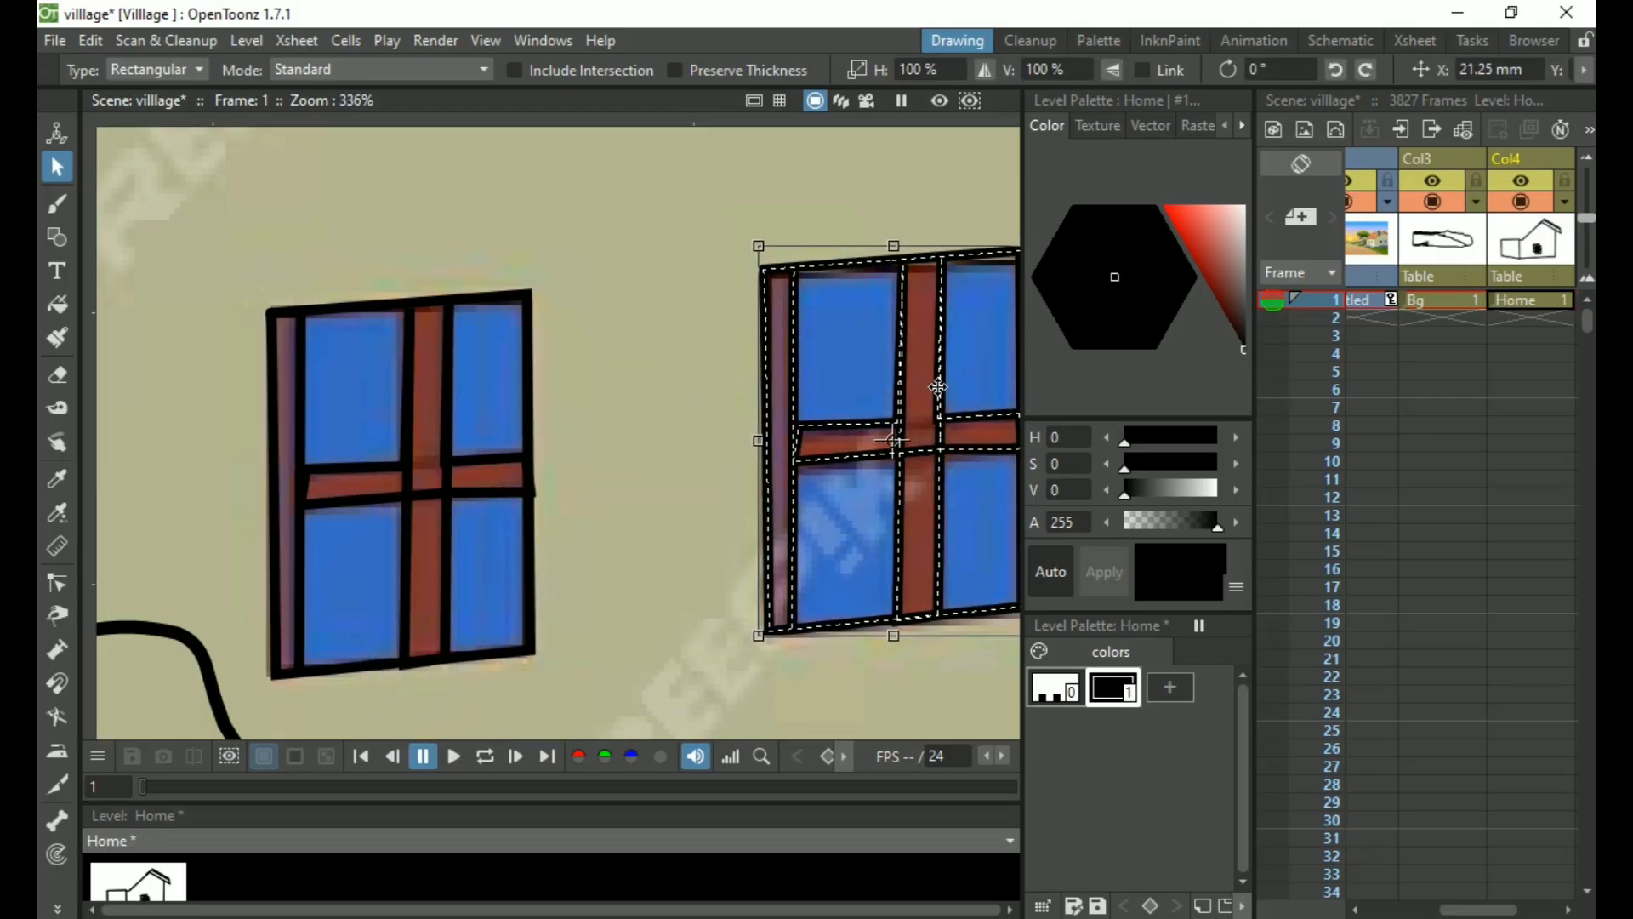
left_click(689, 457)
Trace the main roof slope as a closed polyline from the eave's outer tip over the ridge to the gable peak and back along the eave
left_click_drag(627, 437, 466, 415)
scroll(441, 415, "down", 6)
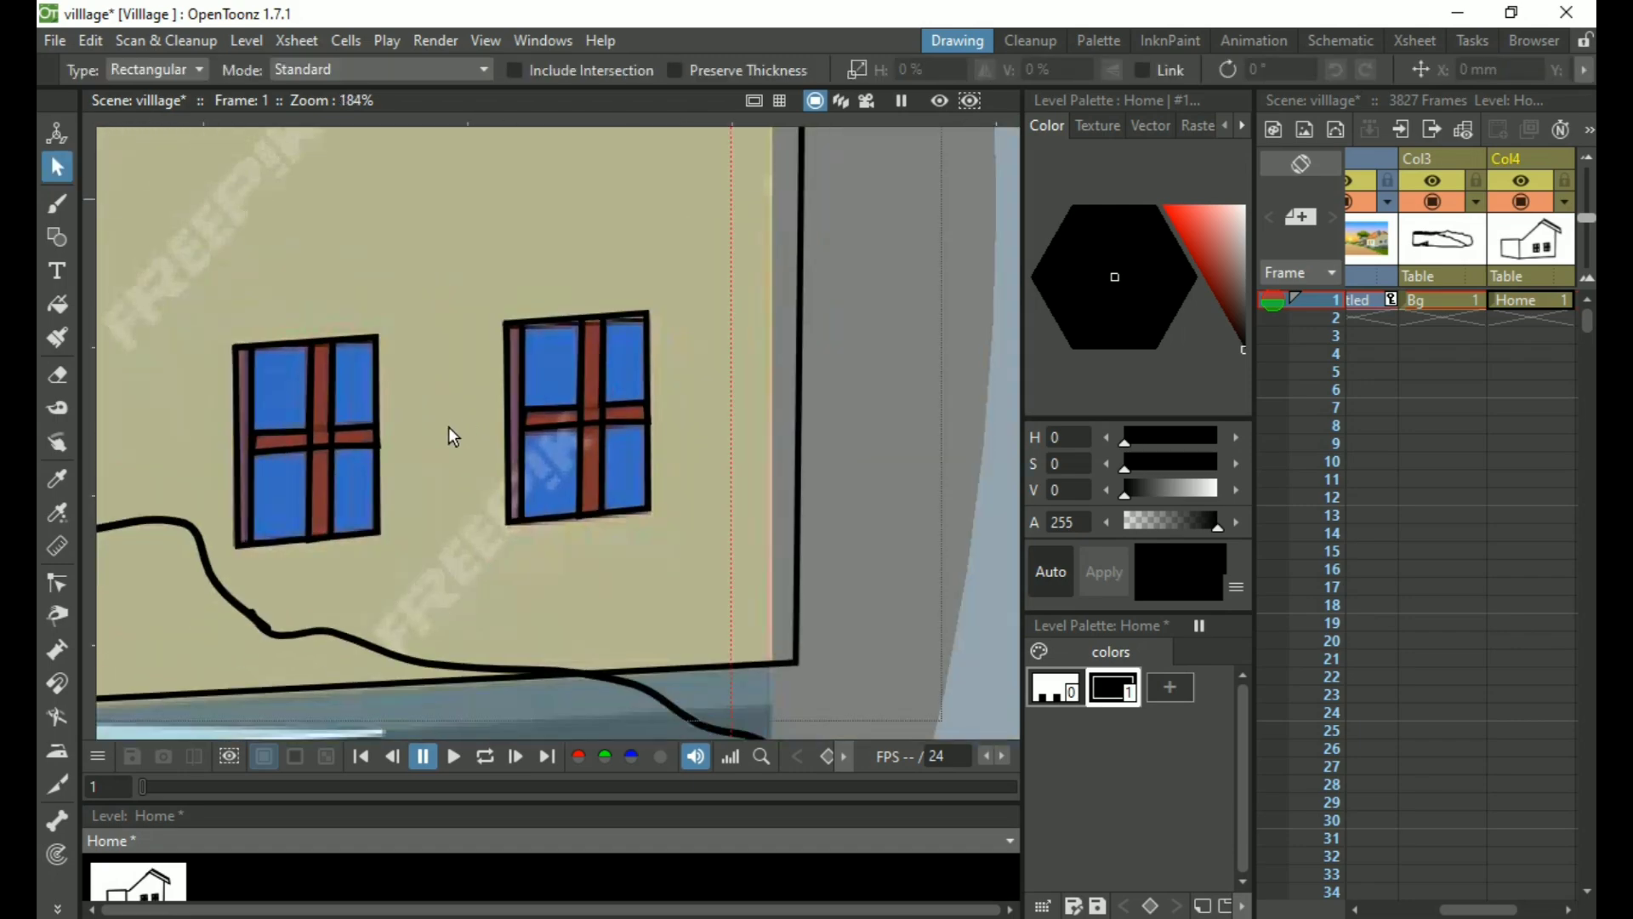
scroll(456, 443, "down", 2)
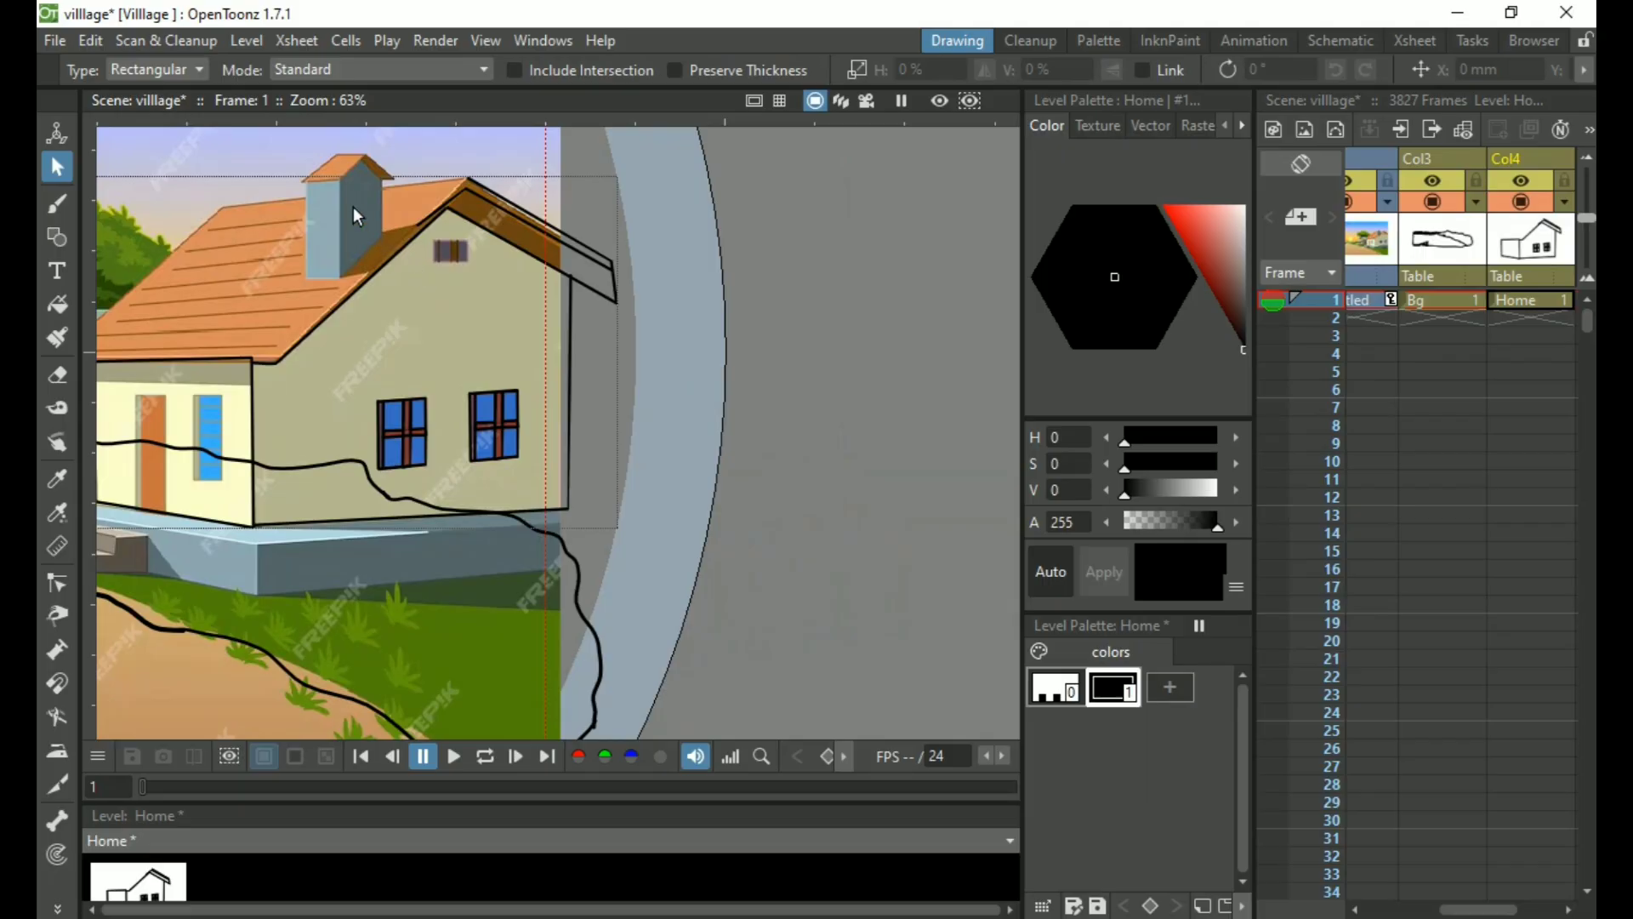
left_click_drag(287, 277, 453, 325)
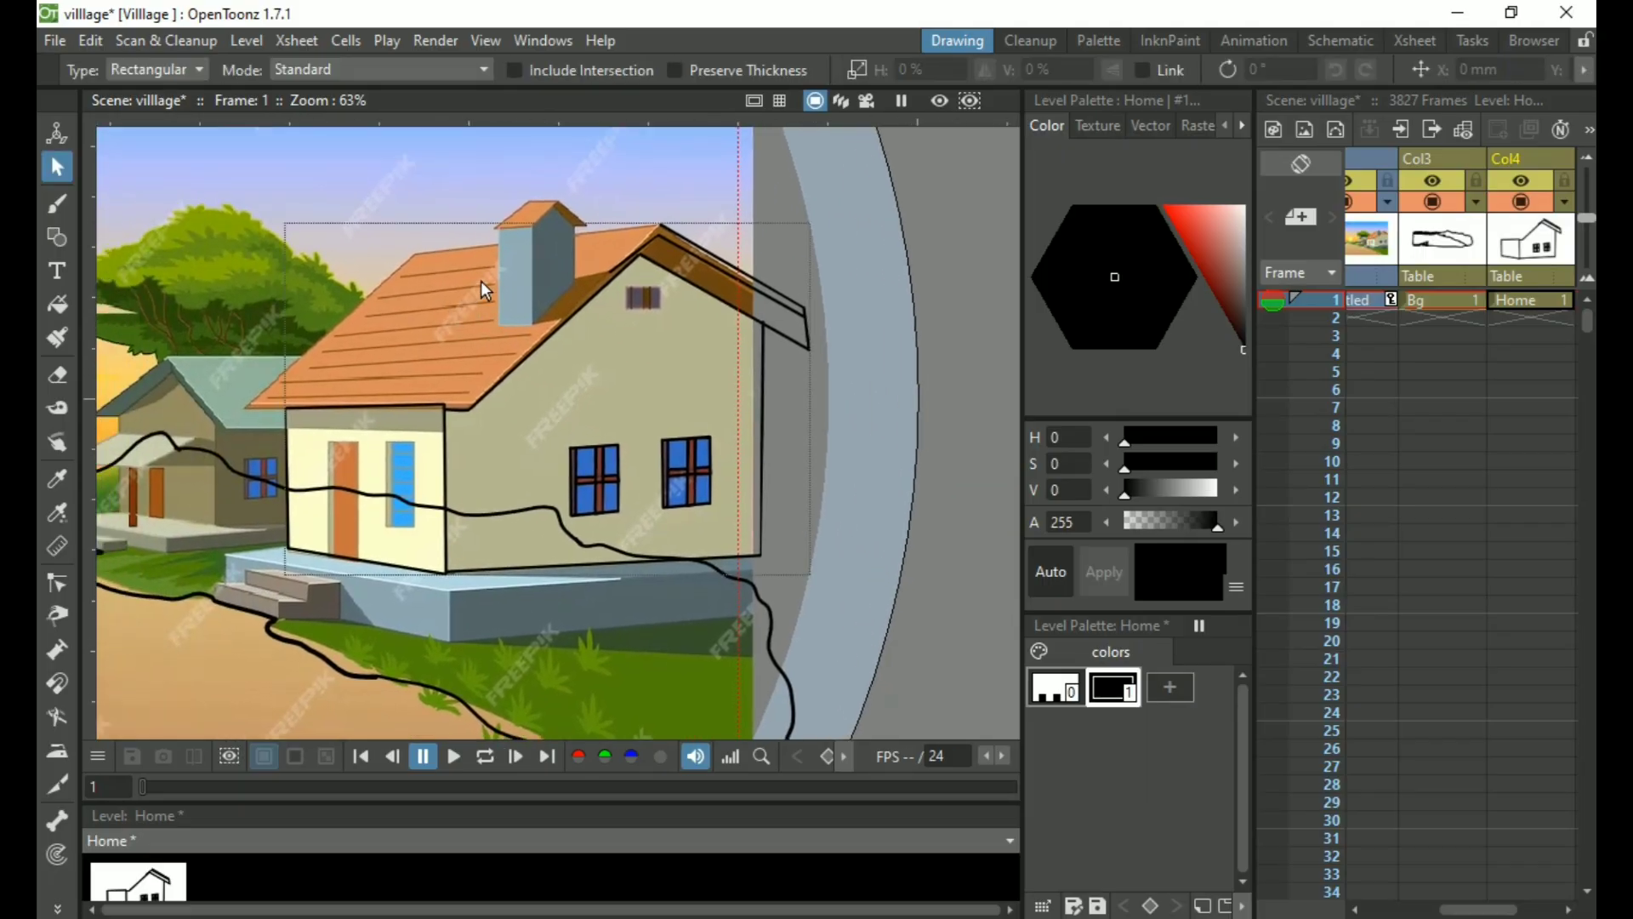
scroll(481, 280, "up", 3)
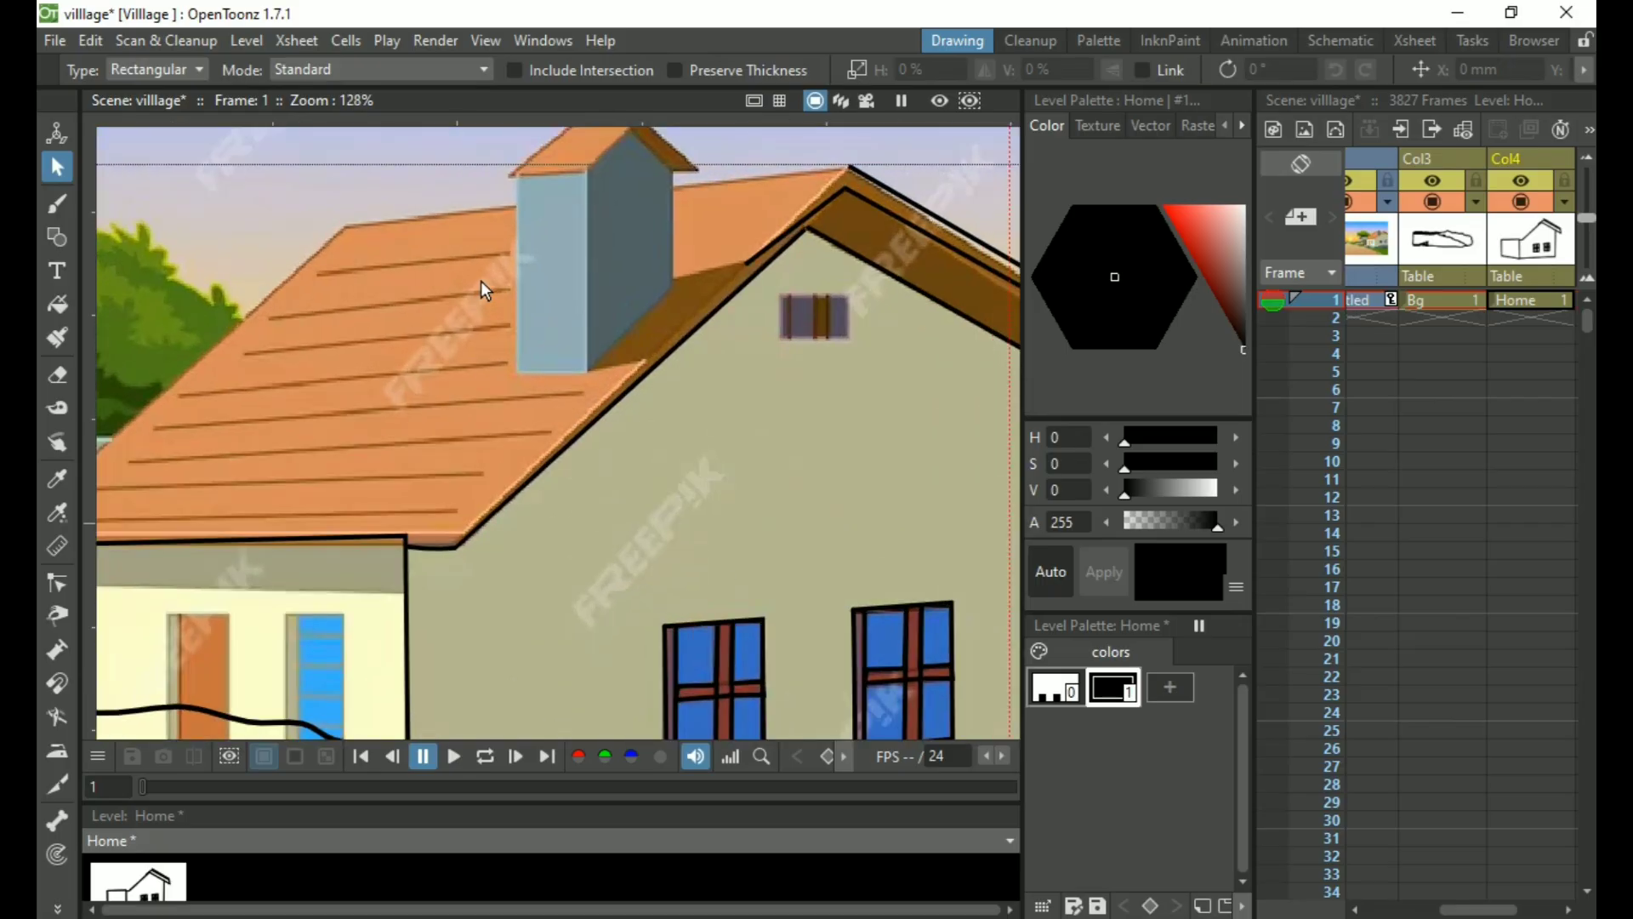
key("space")
left_click_drag(423, 349, 562, 379)
scroll(195, 550, "up", 4)
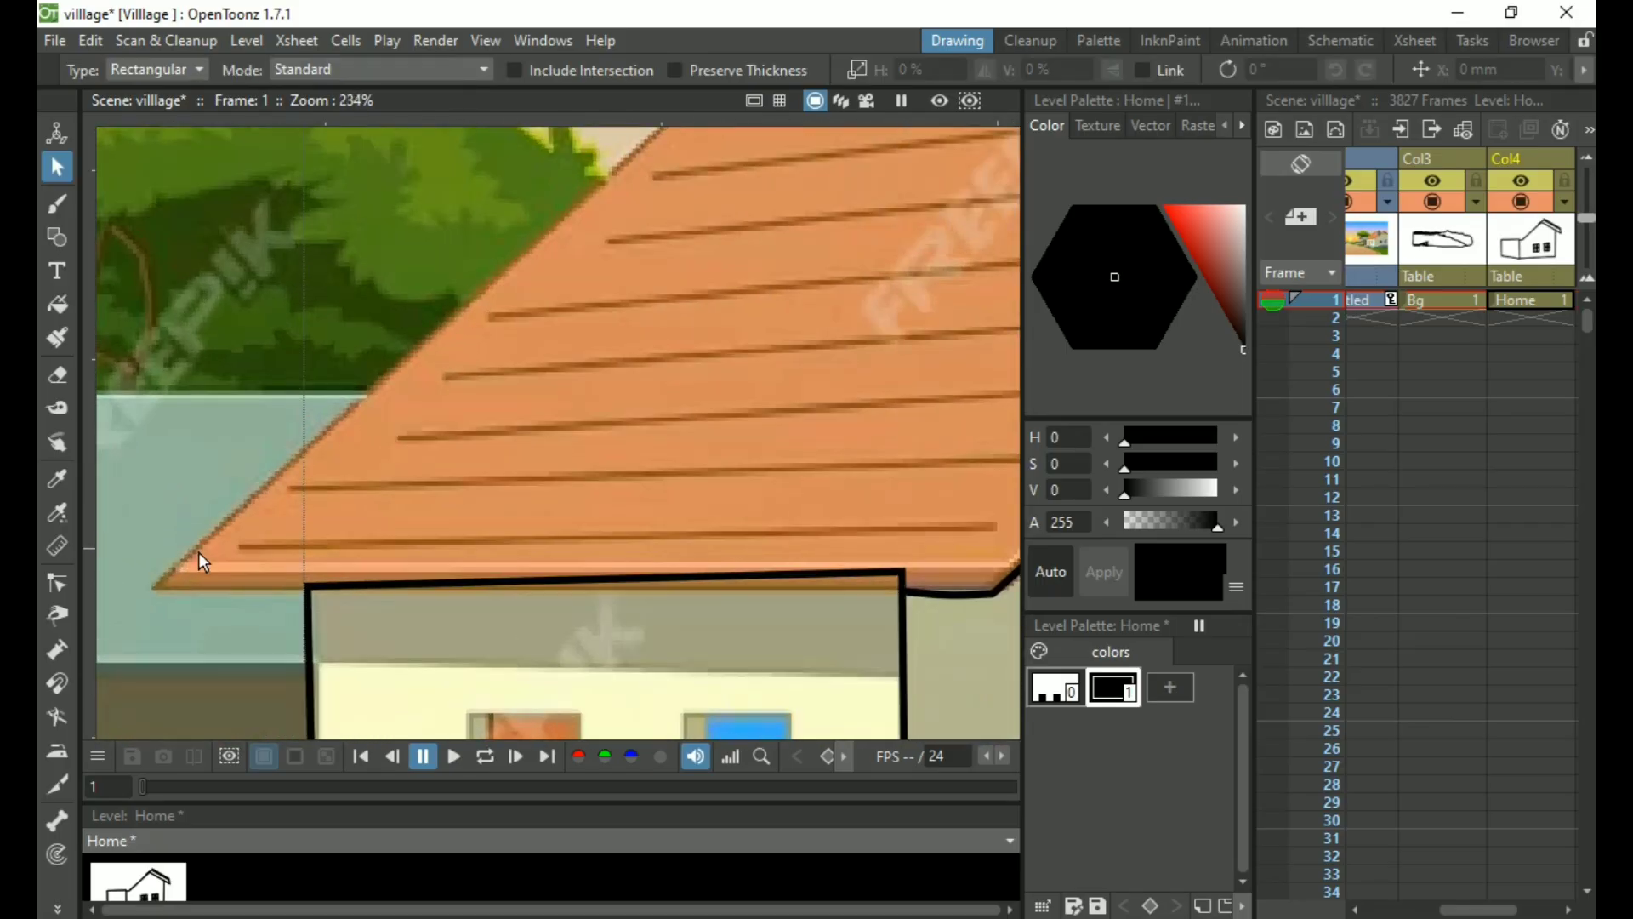
scroll(192, 558, "down", 2)
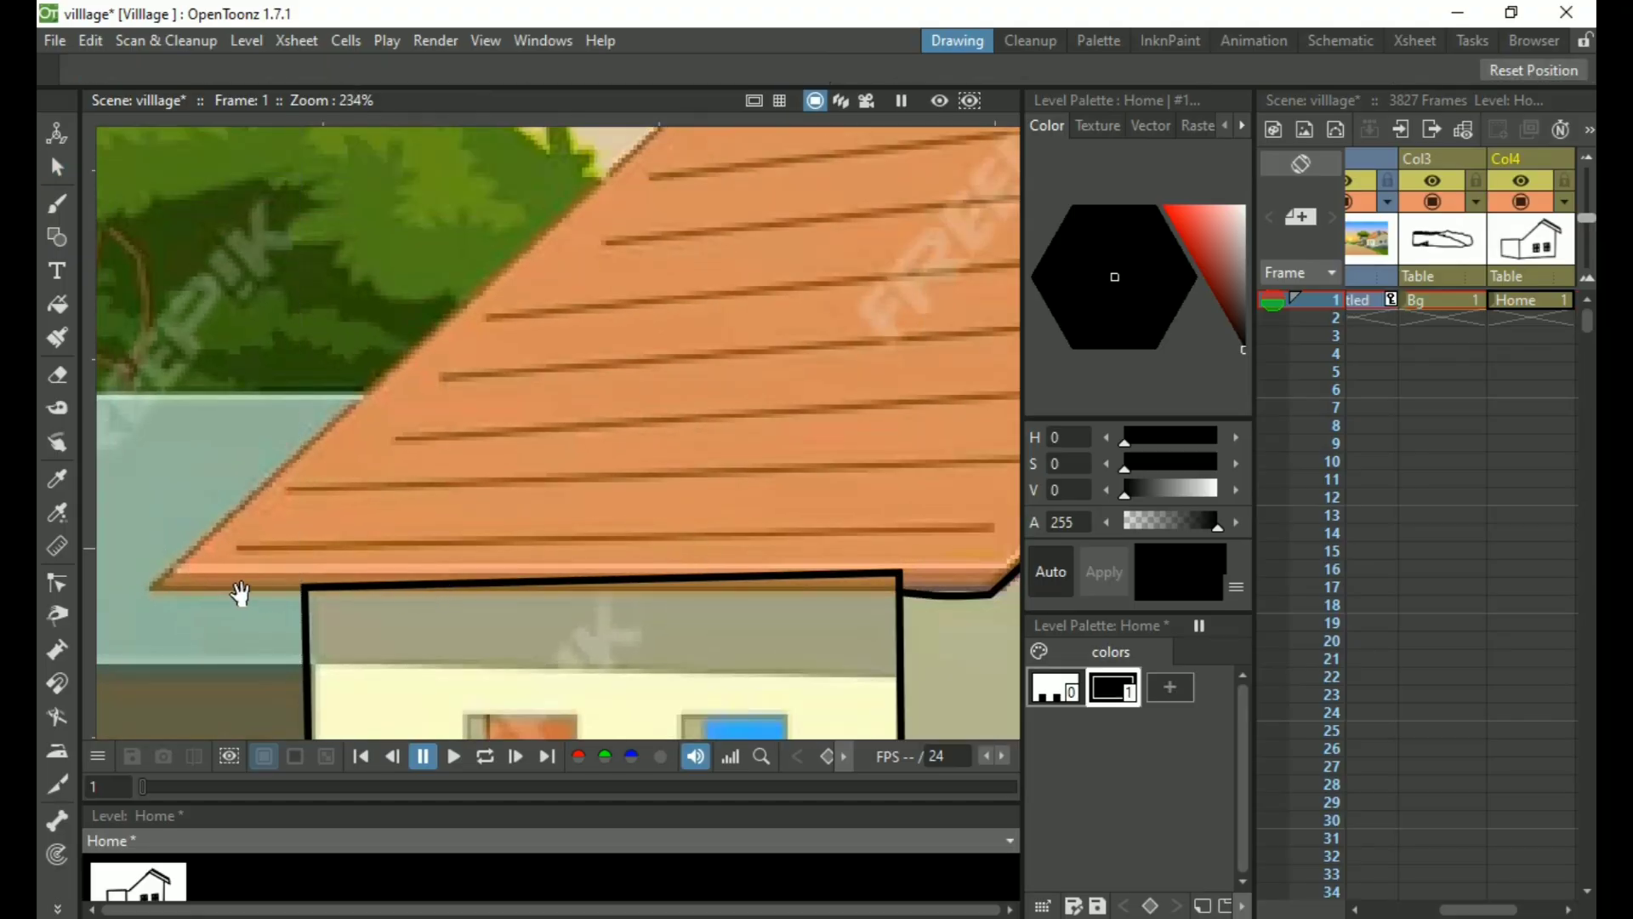
left_click_drag(241, 592, 247, 677)
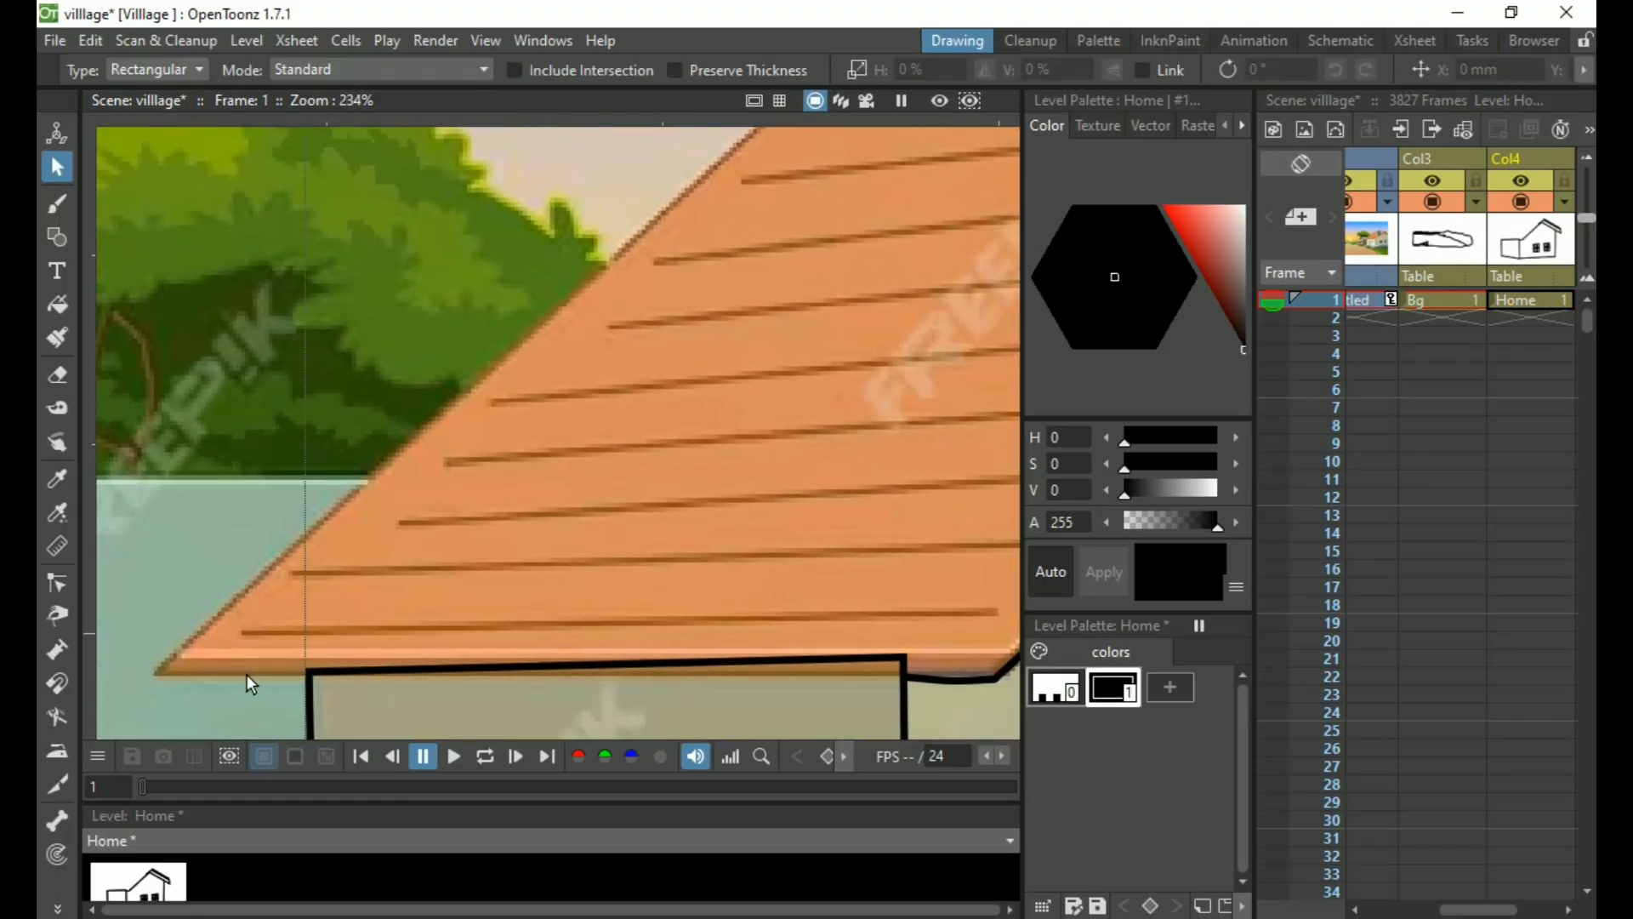
scroll(246, 675, "down", 1)
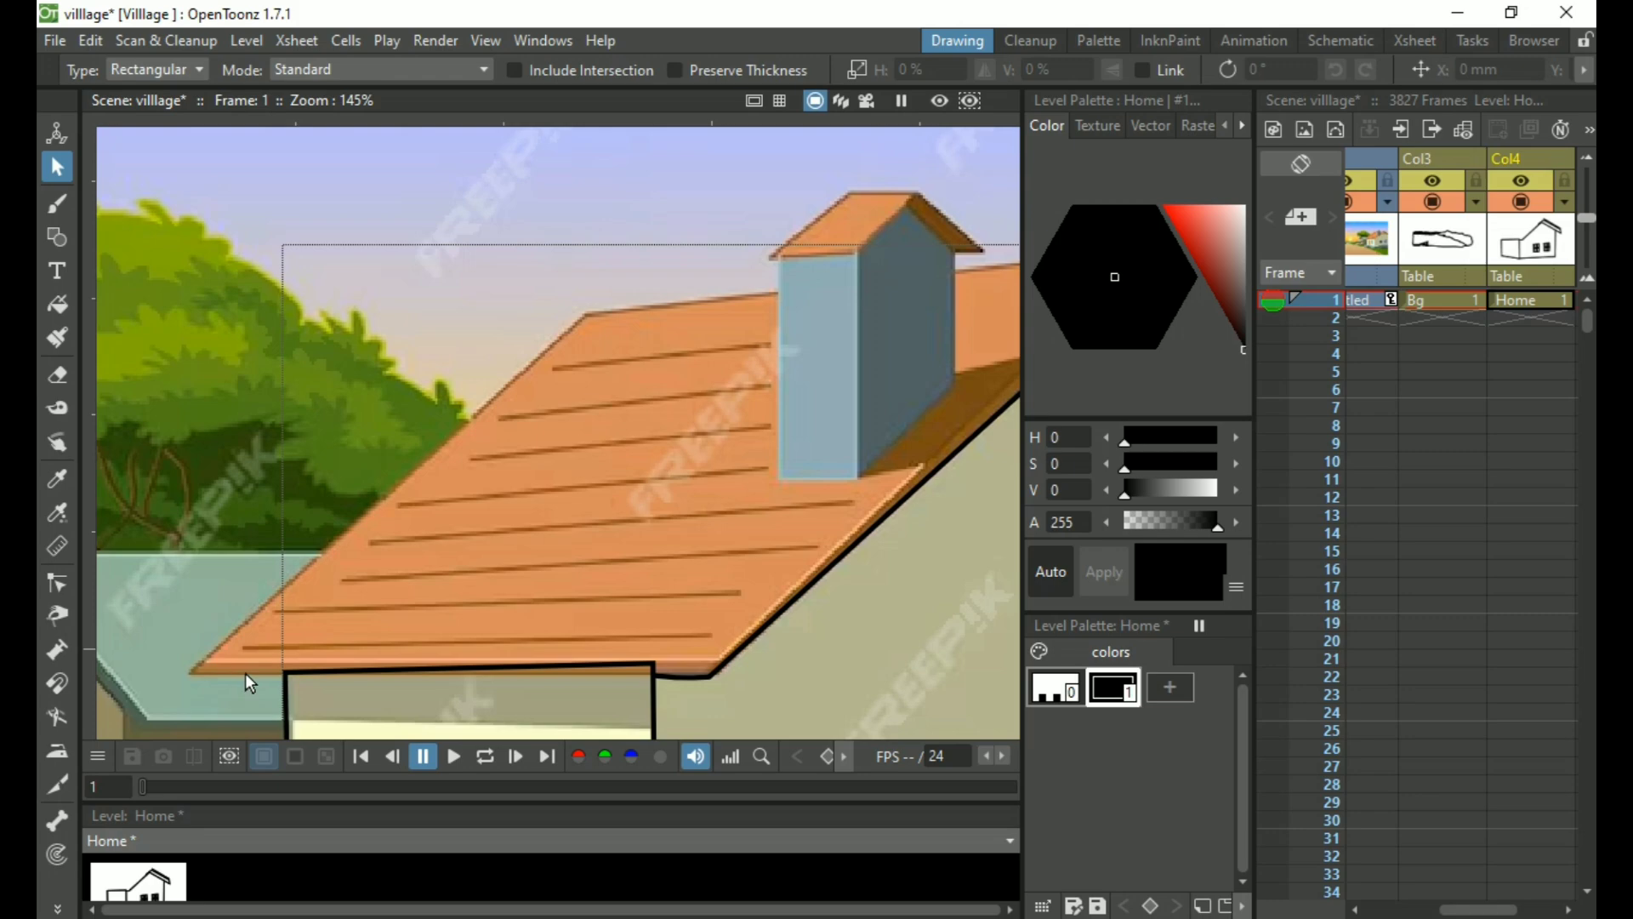
left_click_drag(578, 559, 497, 559)
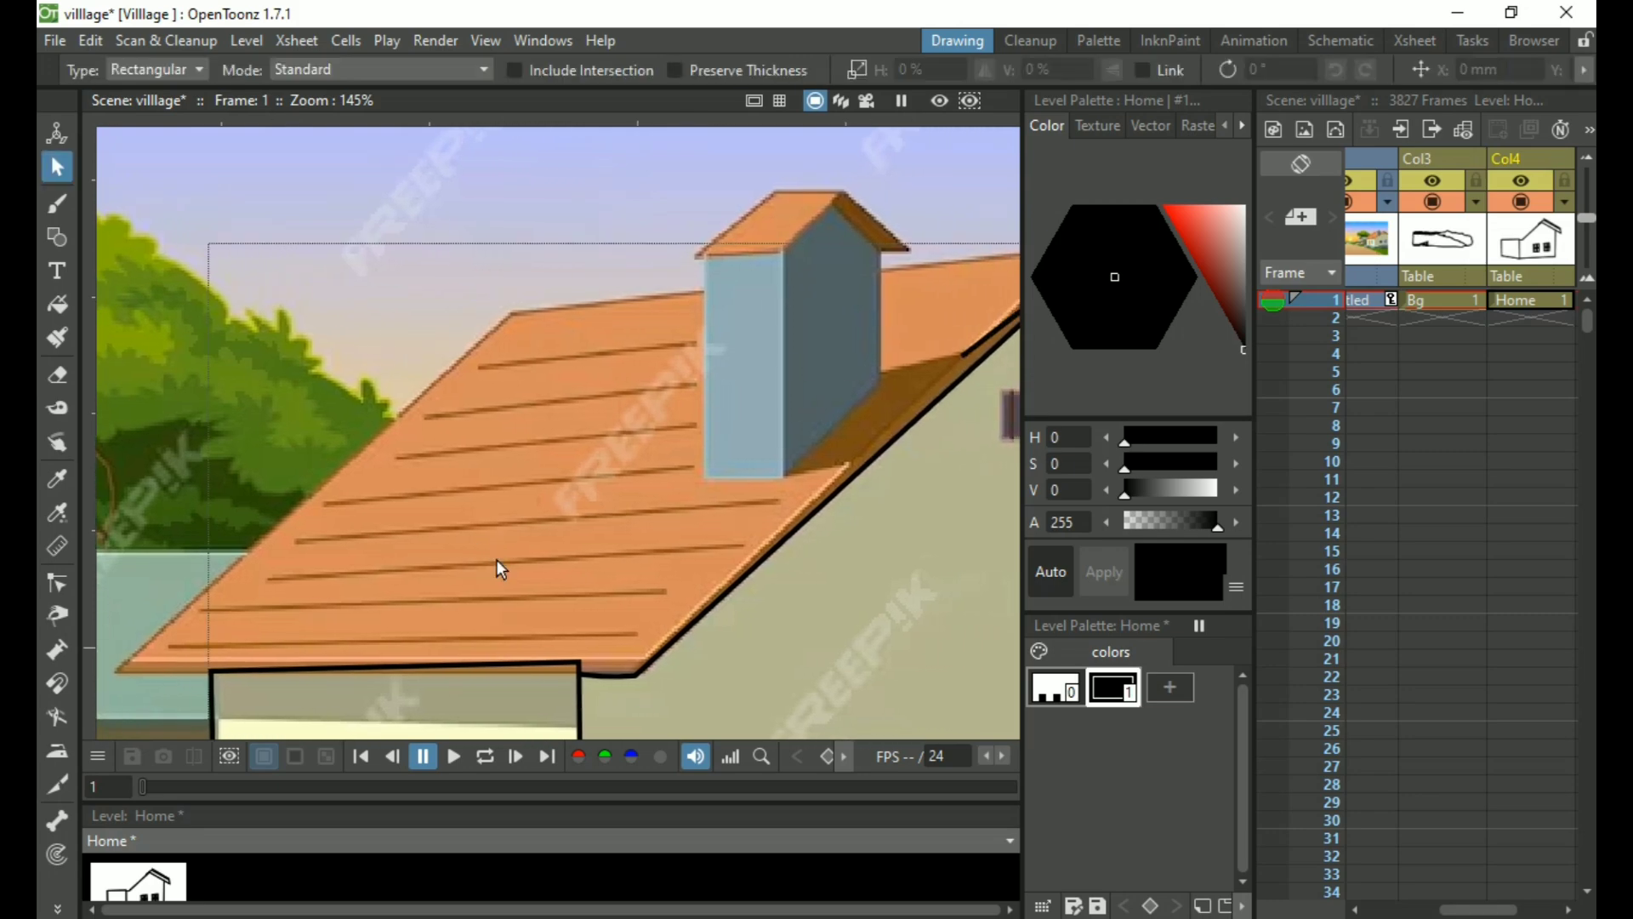
scroll(497, 559, "down", 1)
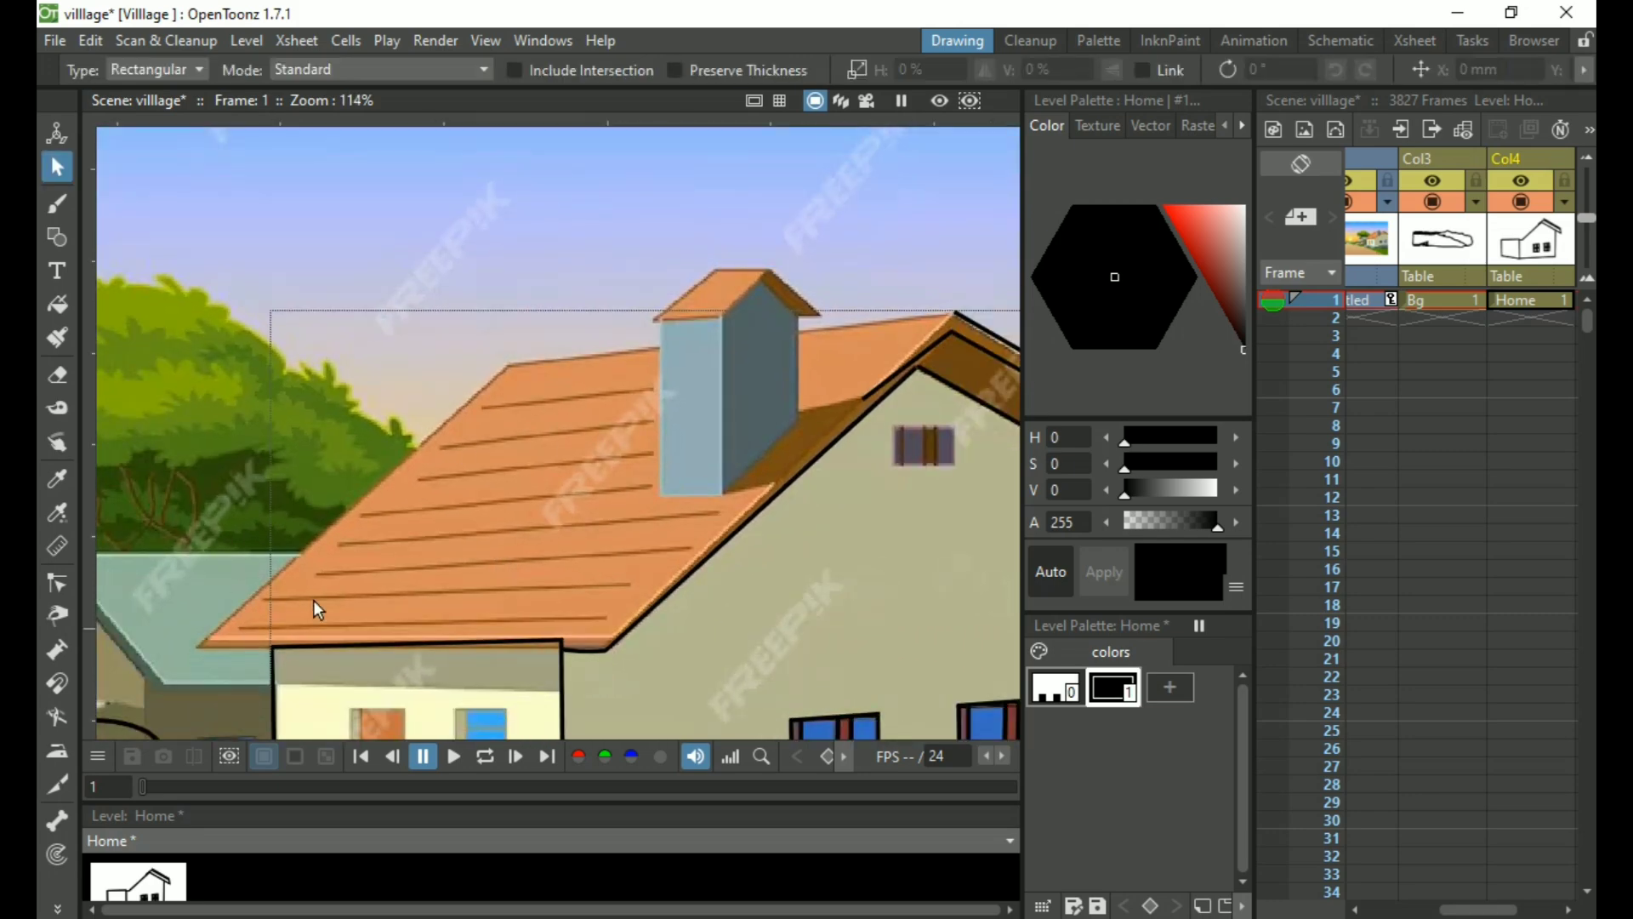
key("g")
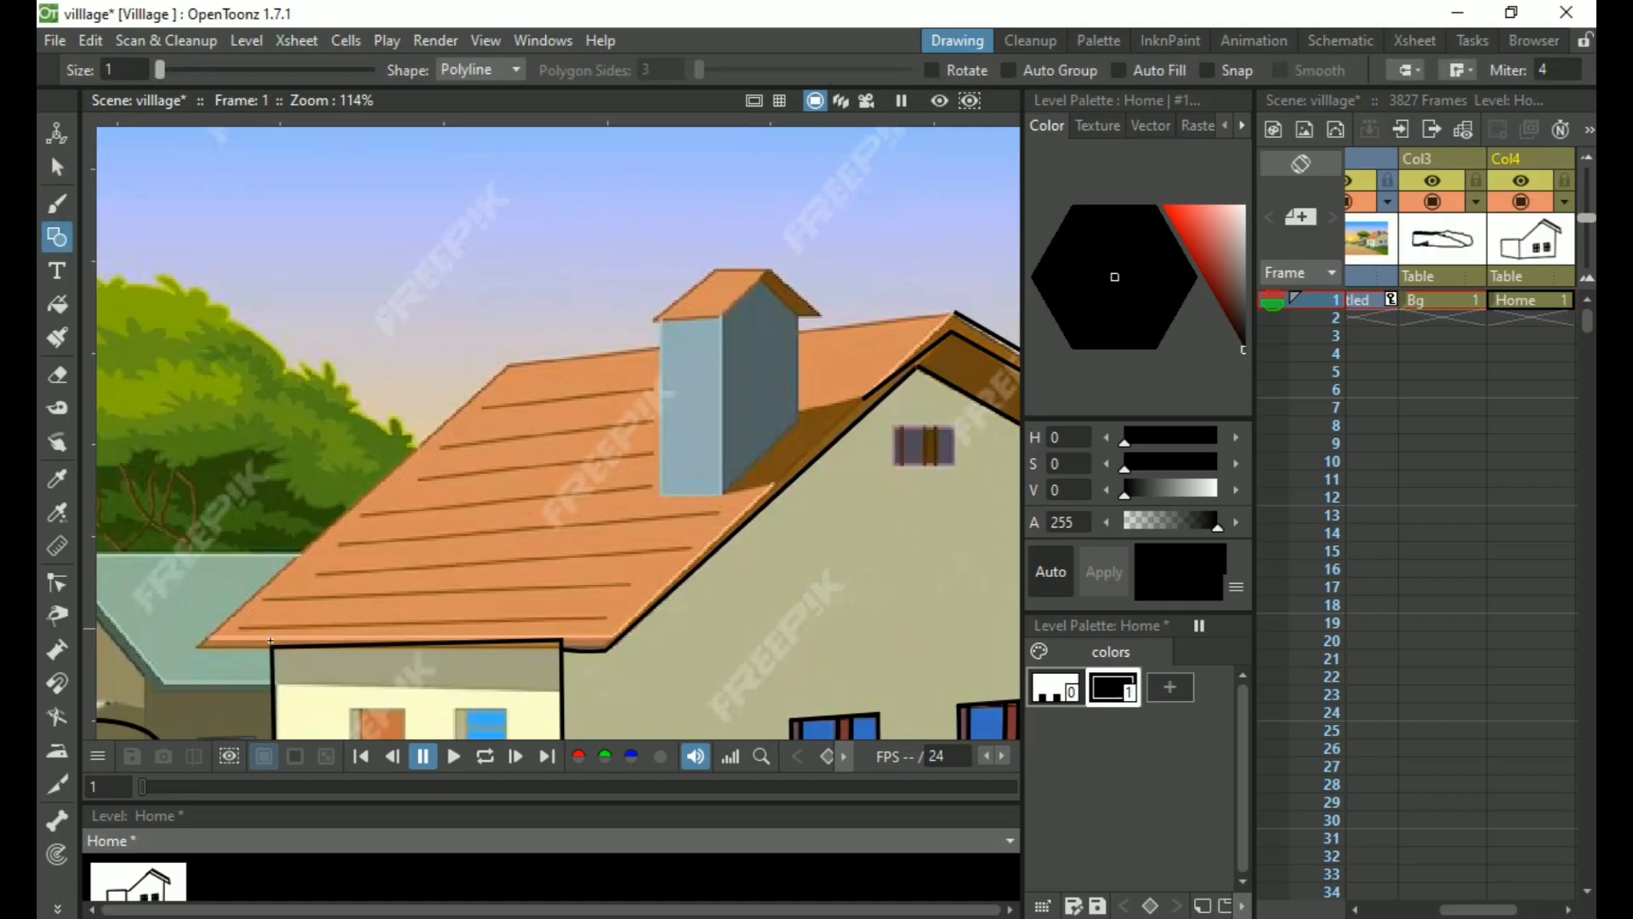
left_click(273, 646)
left_click(197, 646)
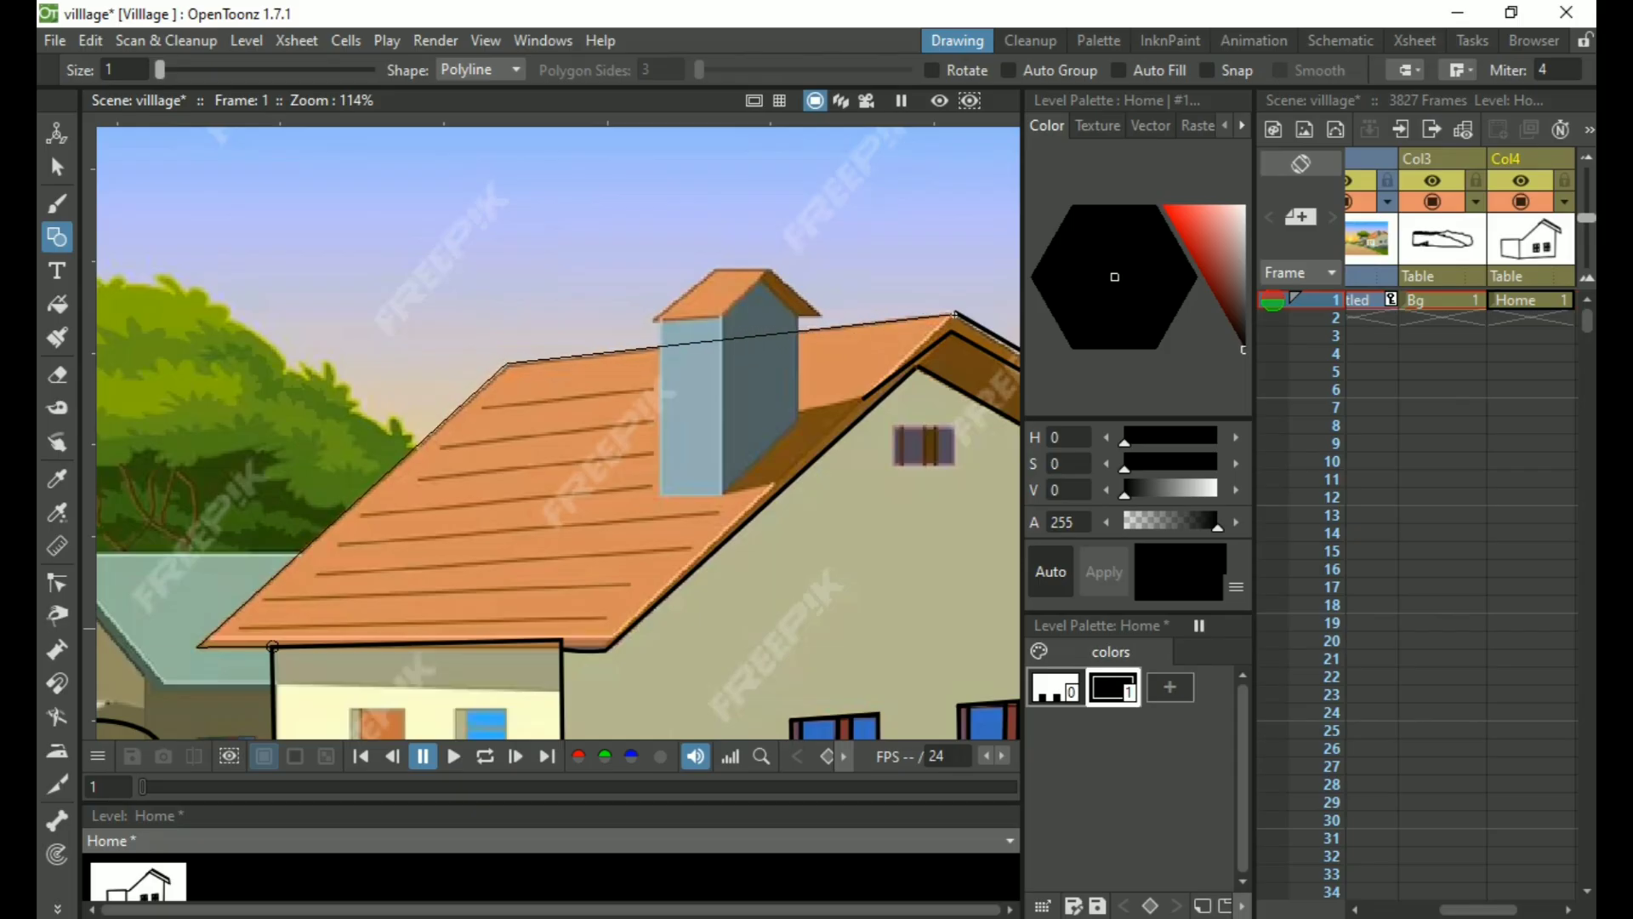
left_click(956, 313)
left_click(604, 636)
left_click(273, 646)
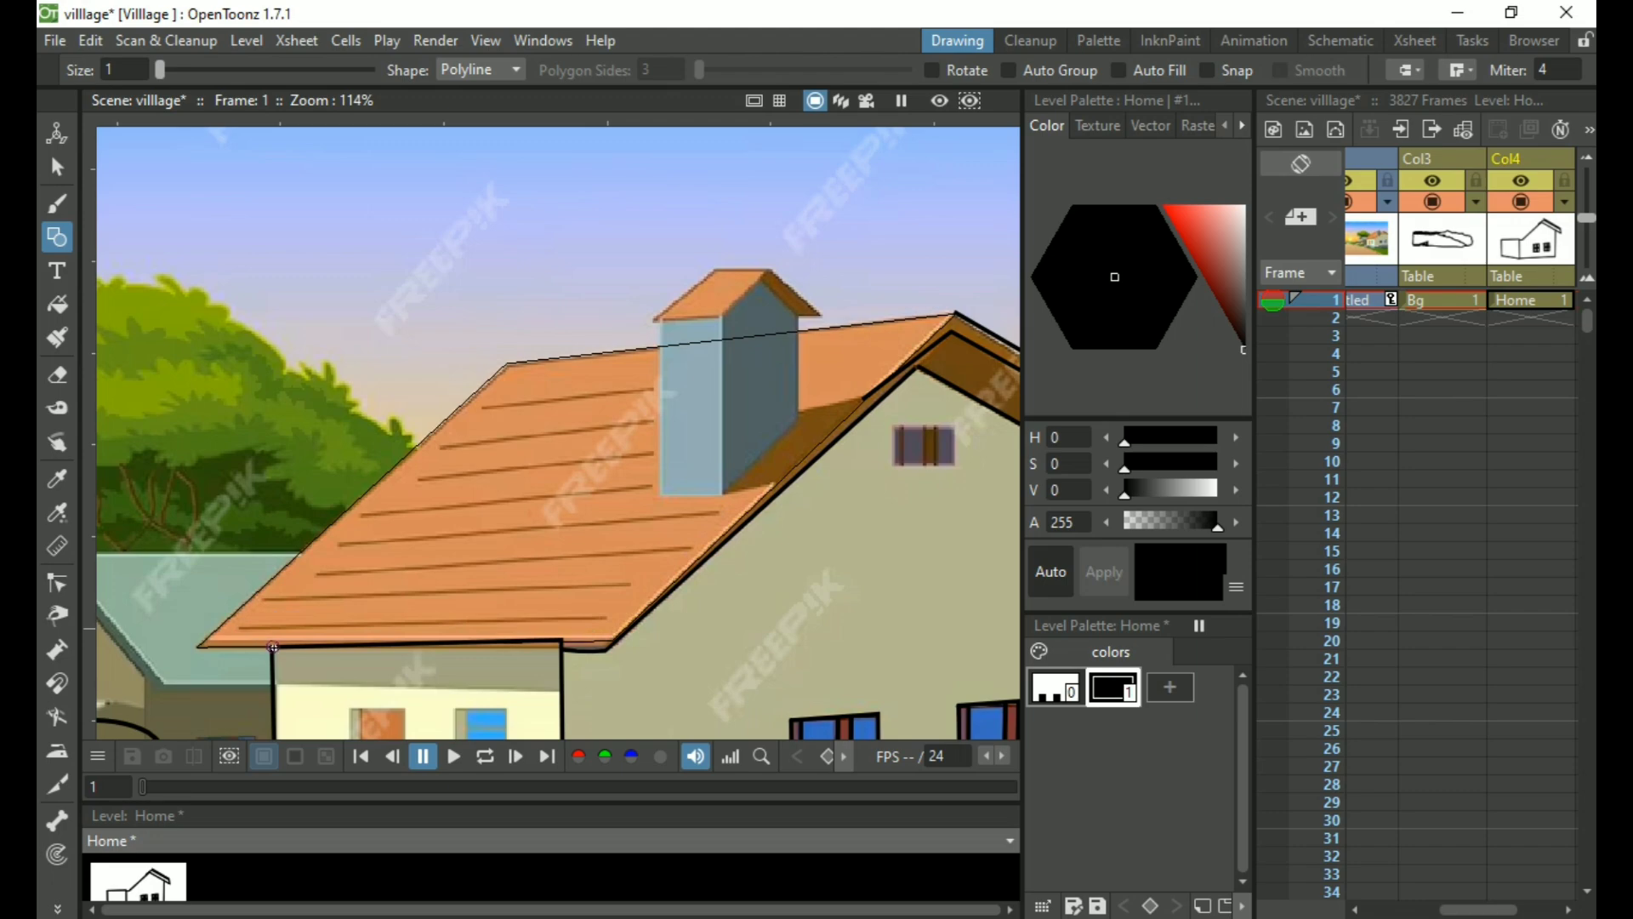
left_click(273, 647)
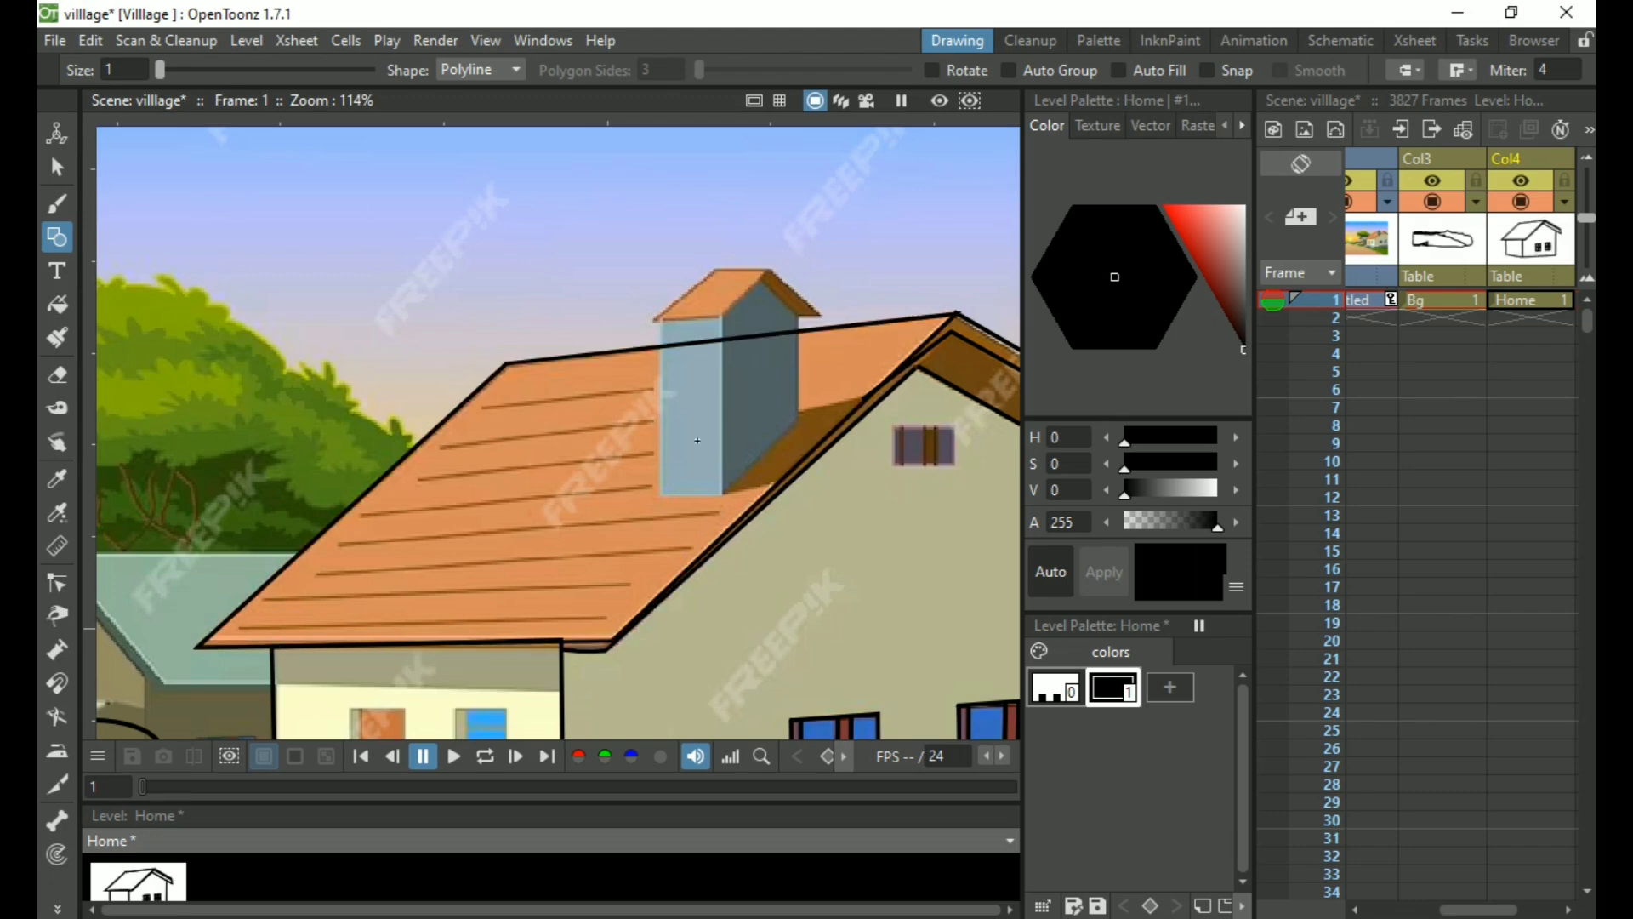
Trace the roof's tile lines as separate straight two-point polylines, starting with the two nearest the eave
left_click(242, 626)
double_click(606, 615)
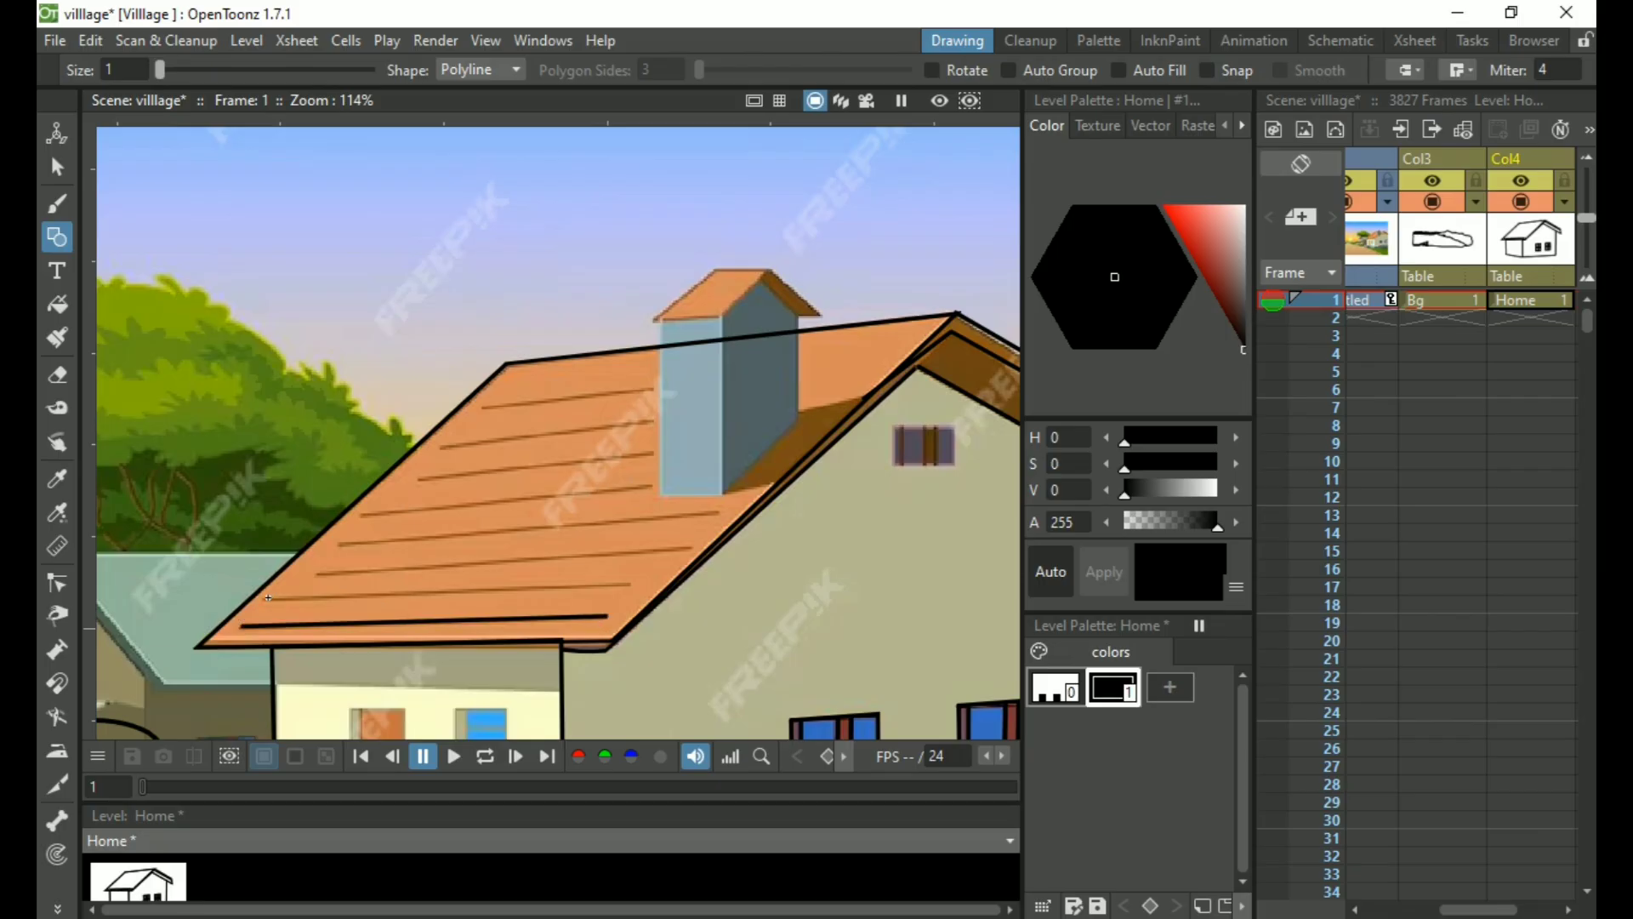
left_click(270, 597)
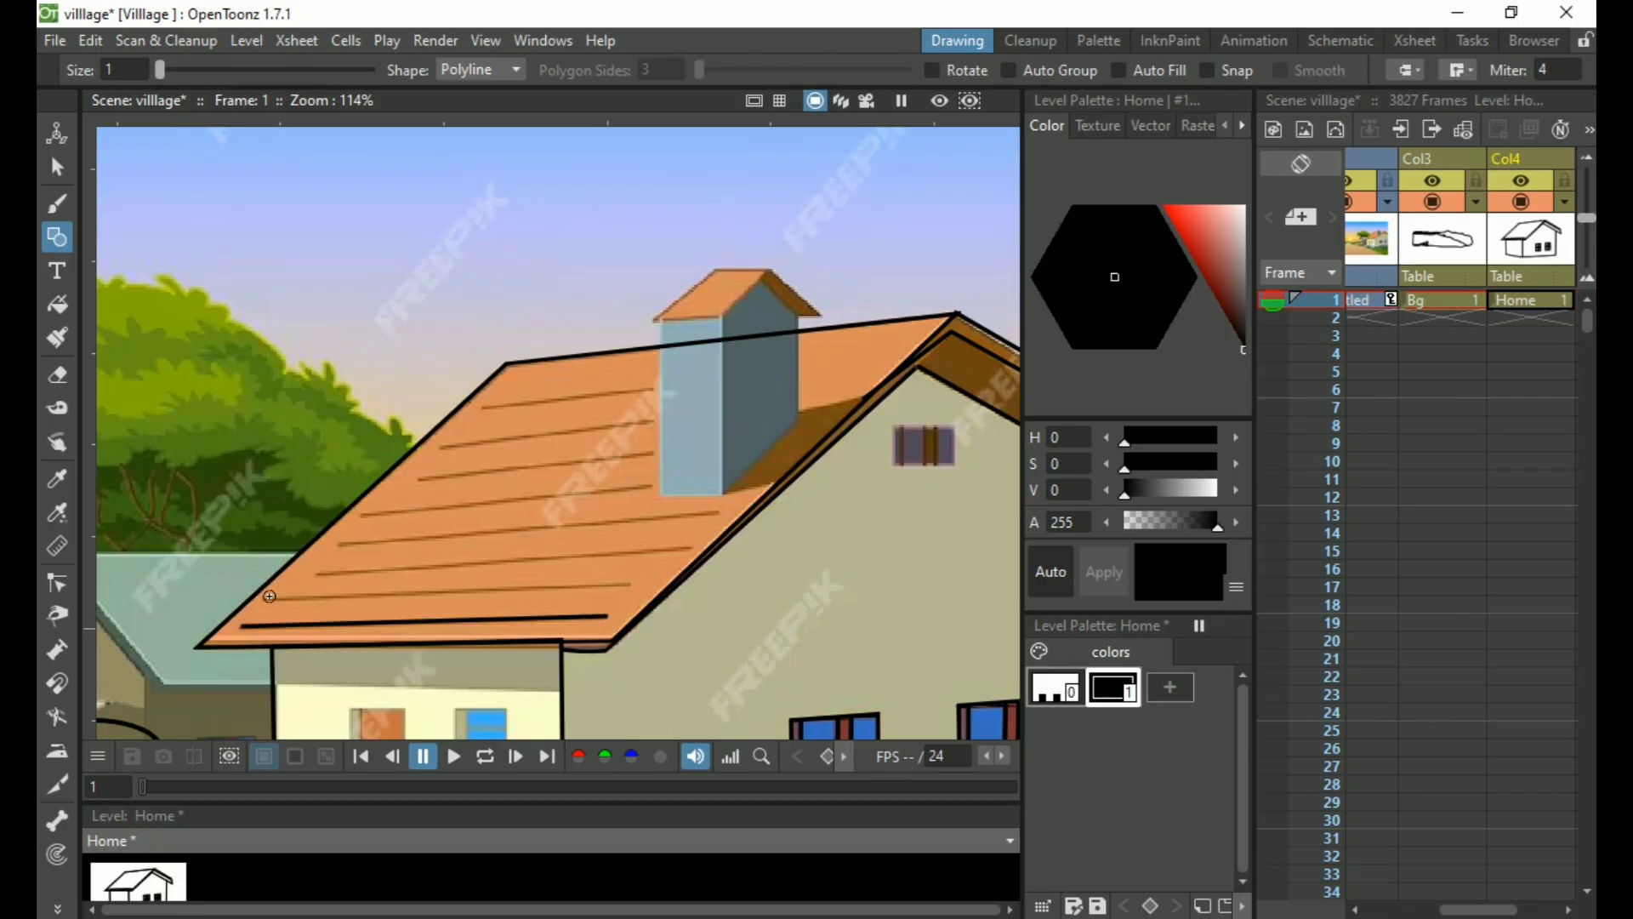
double_click(632, 583)
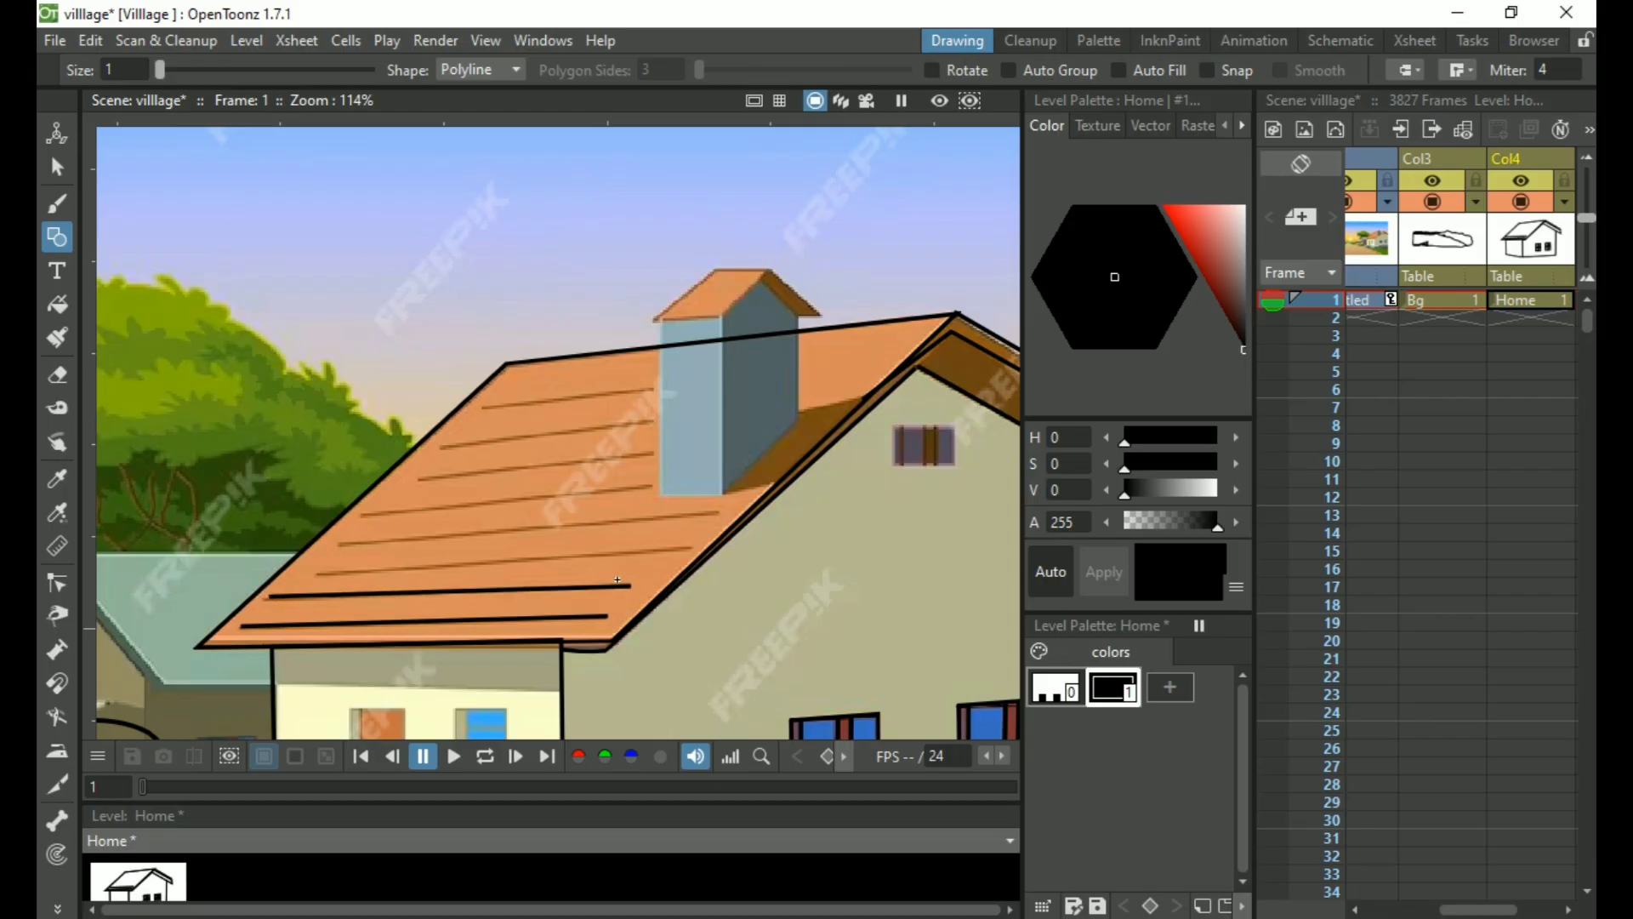
key("s")
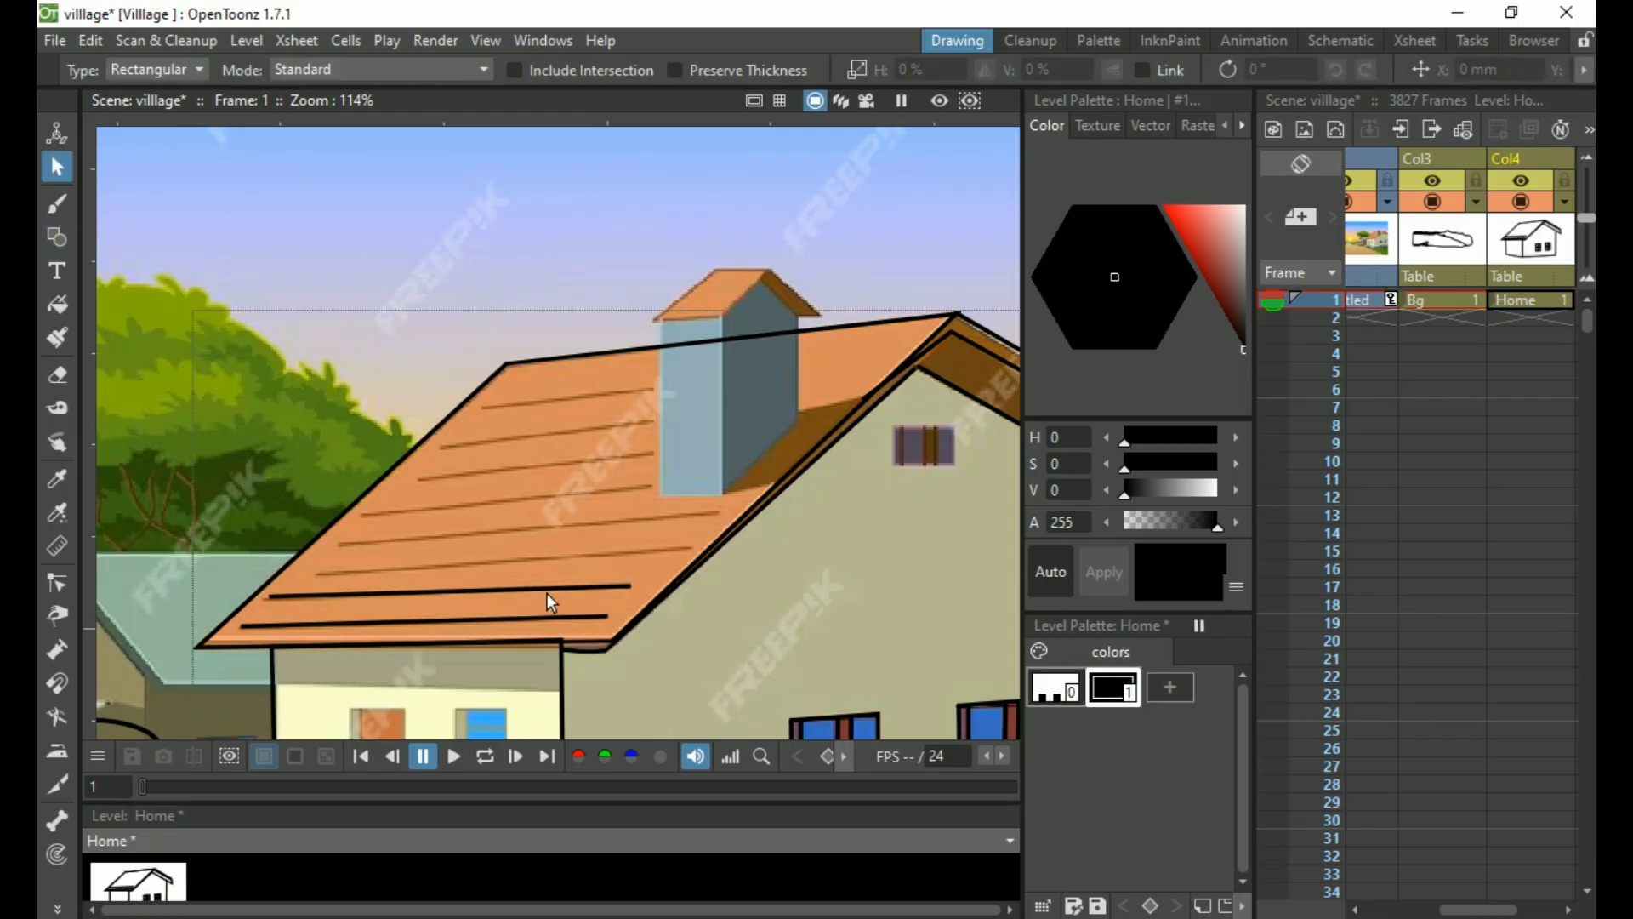
left_click(548, 594)
key("g")
Move the control point at the front wall's outer lower corner slightly down so the wall's base follows the reference image
scroll(632, 468, "down", 3)
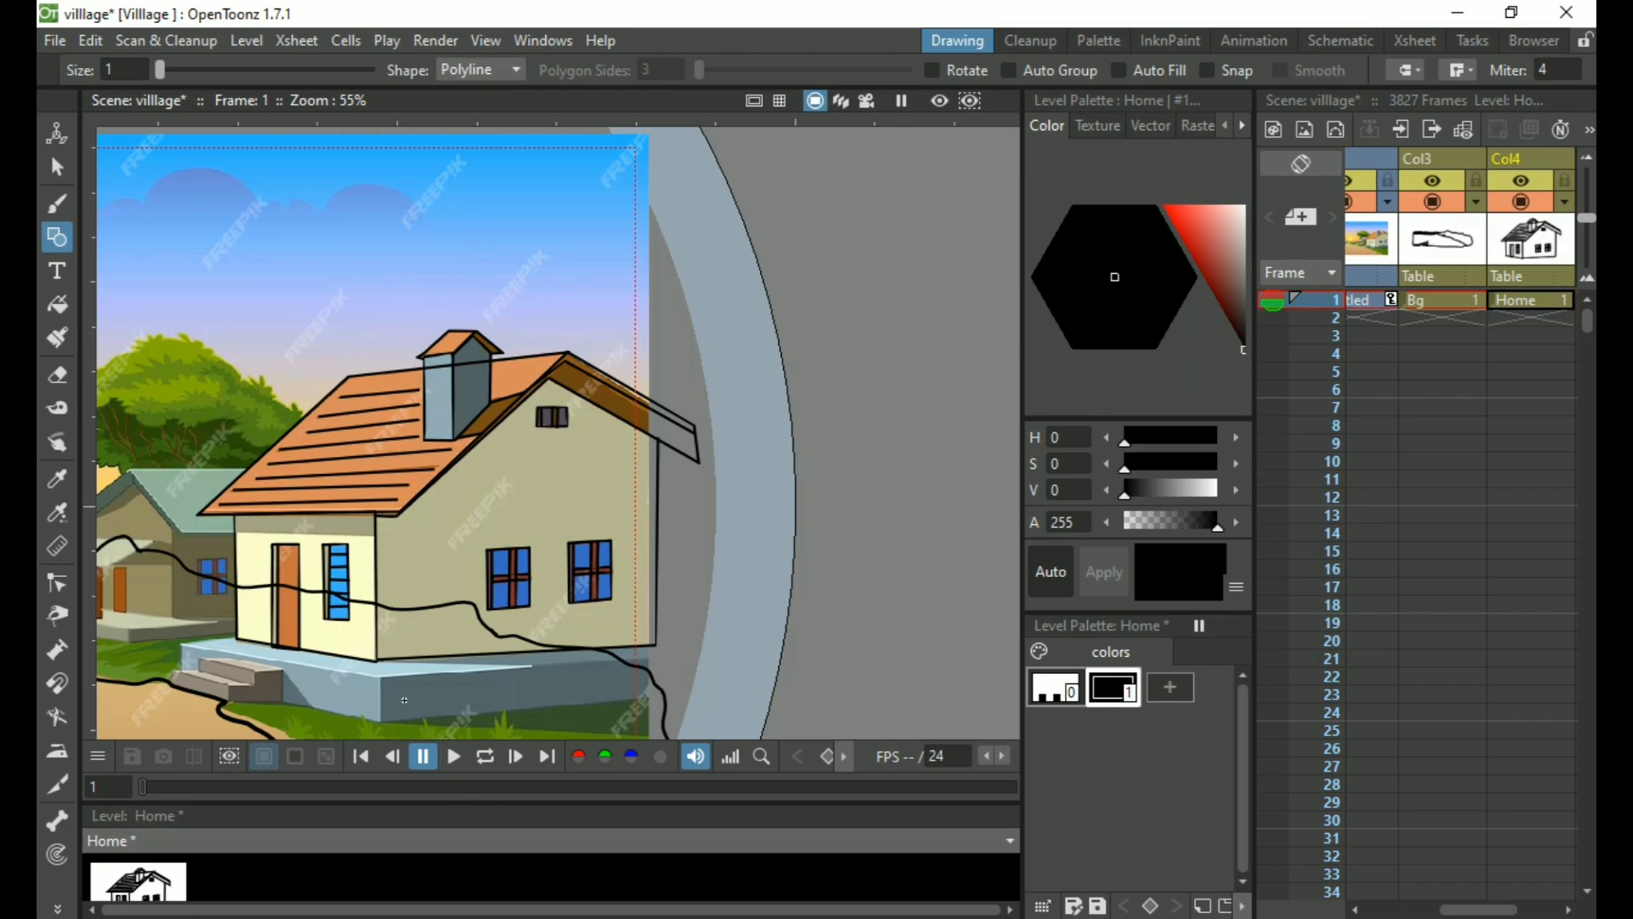
scroll(404, 700, "up", 3)
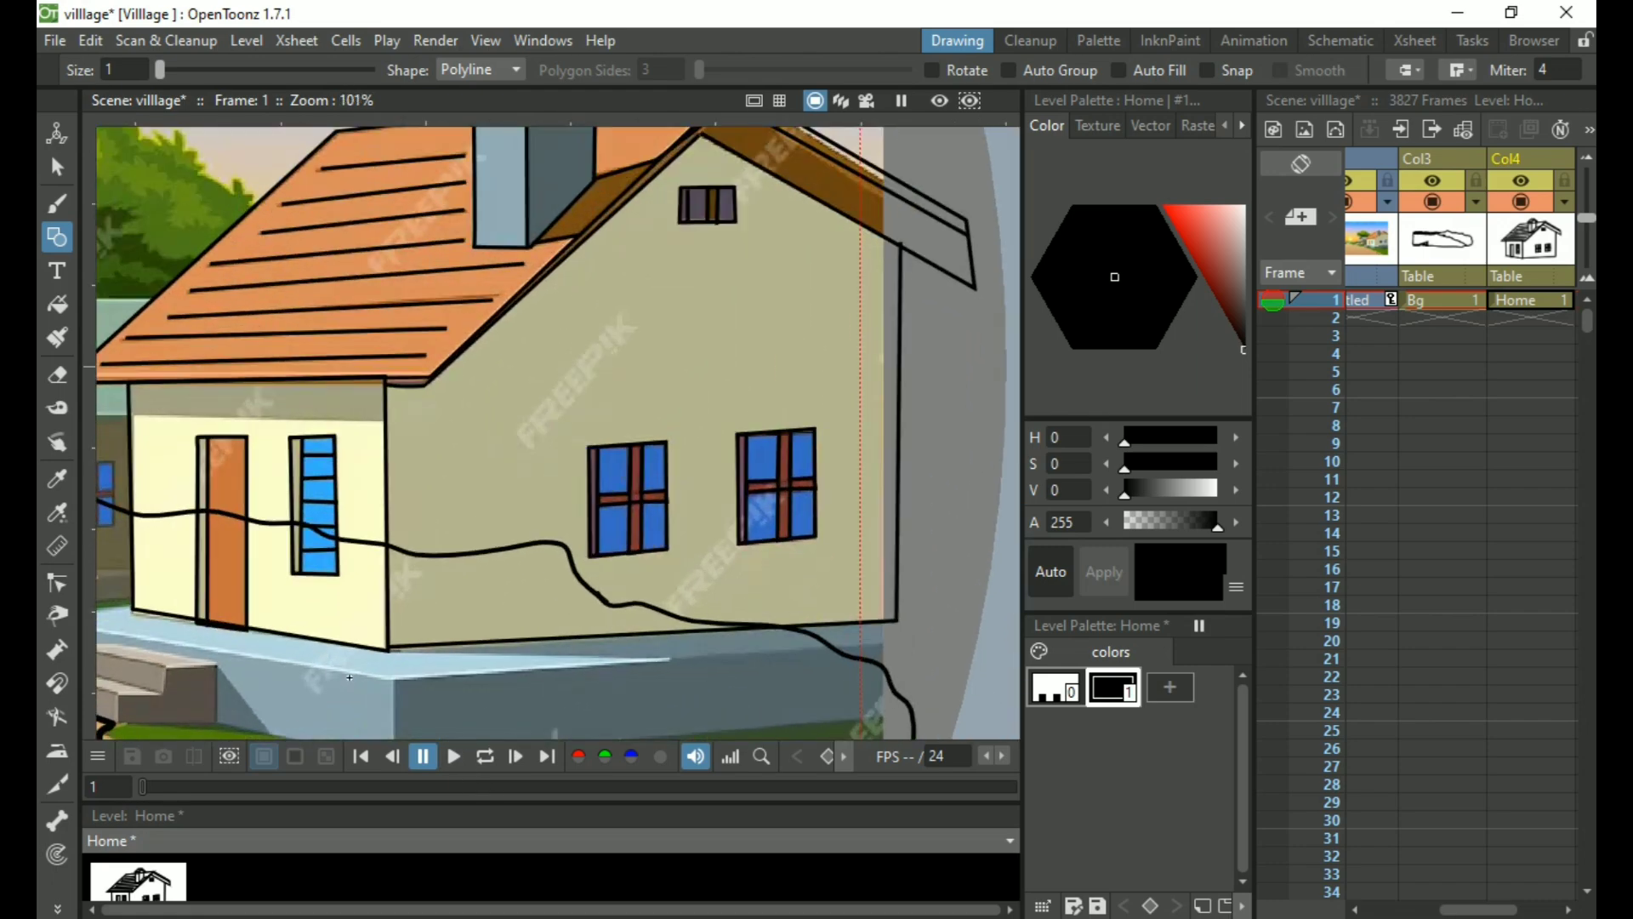
left_click_drag(349, 678, 427, 474)
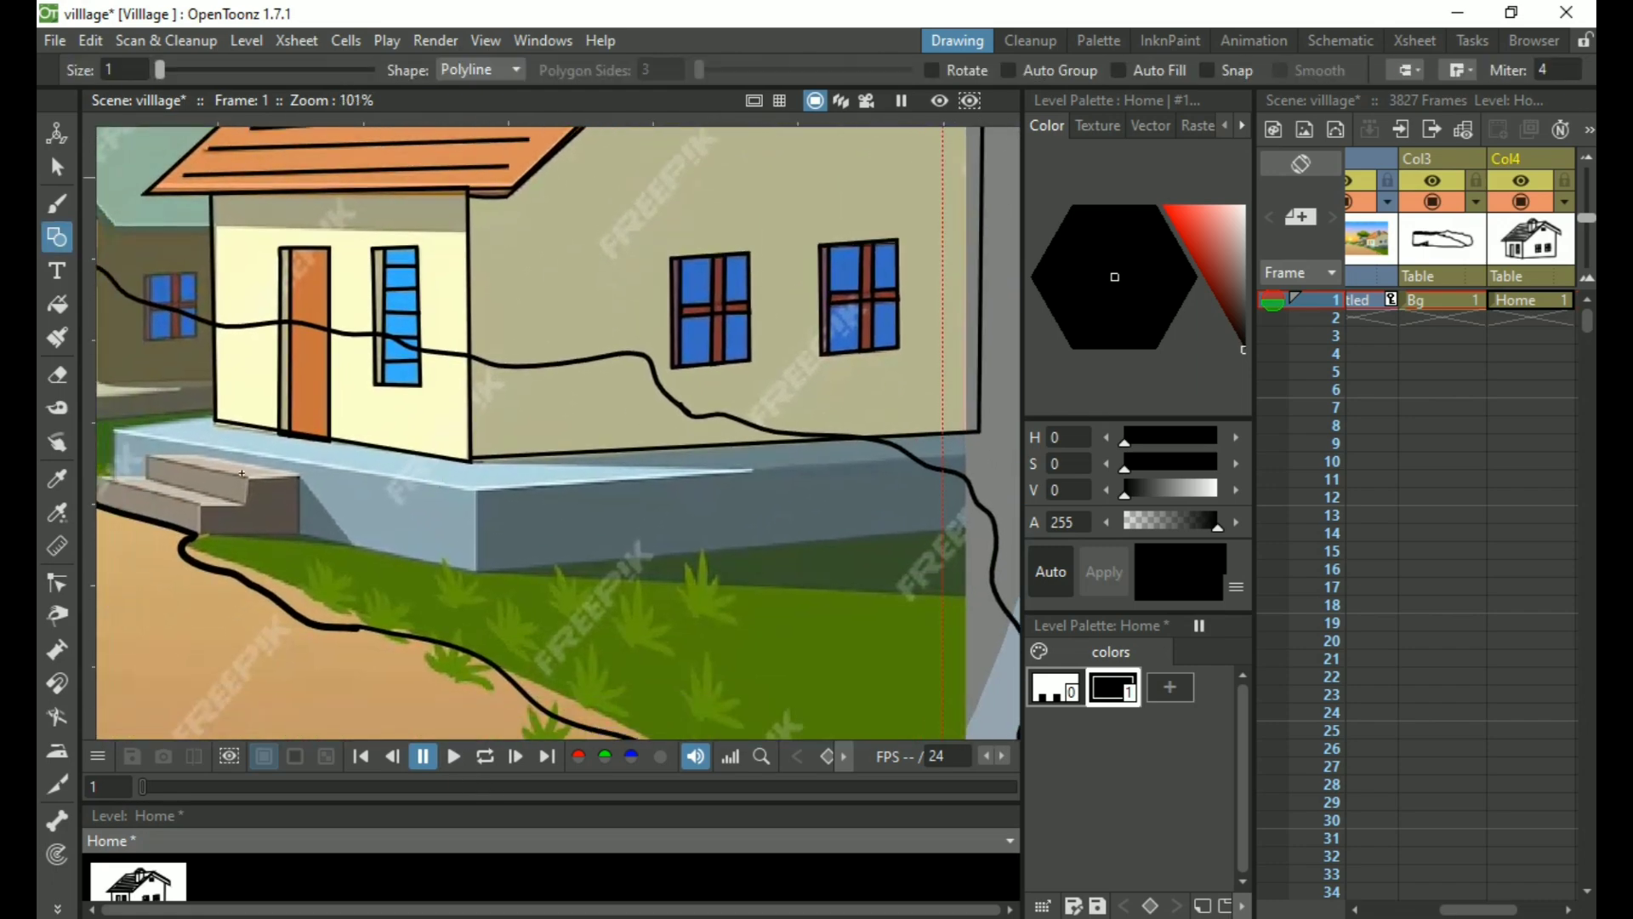
left_click_drag(243, 472, 391, 536)
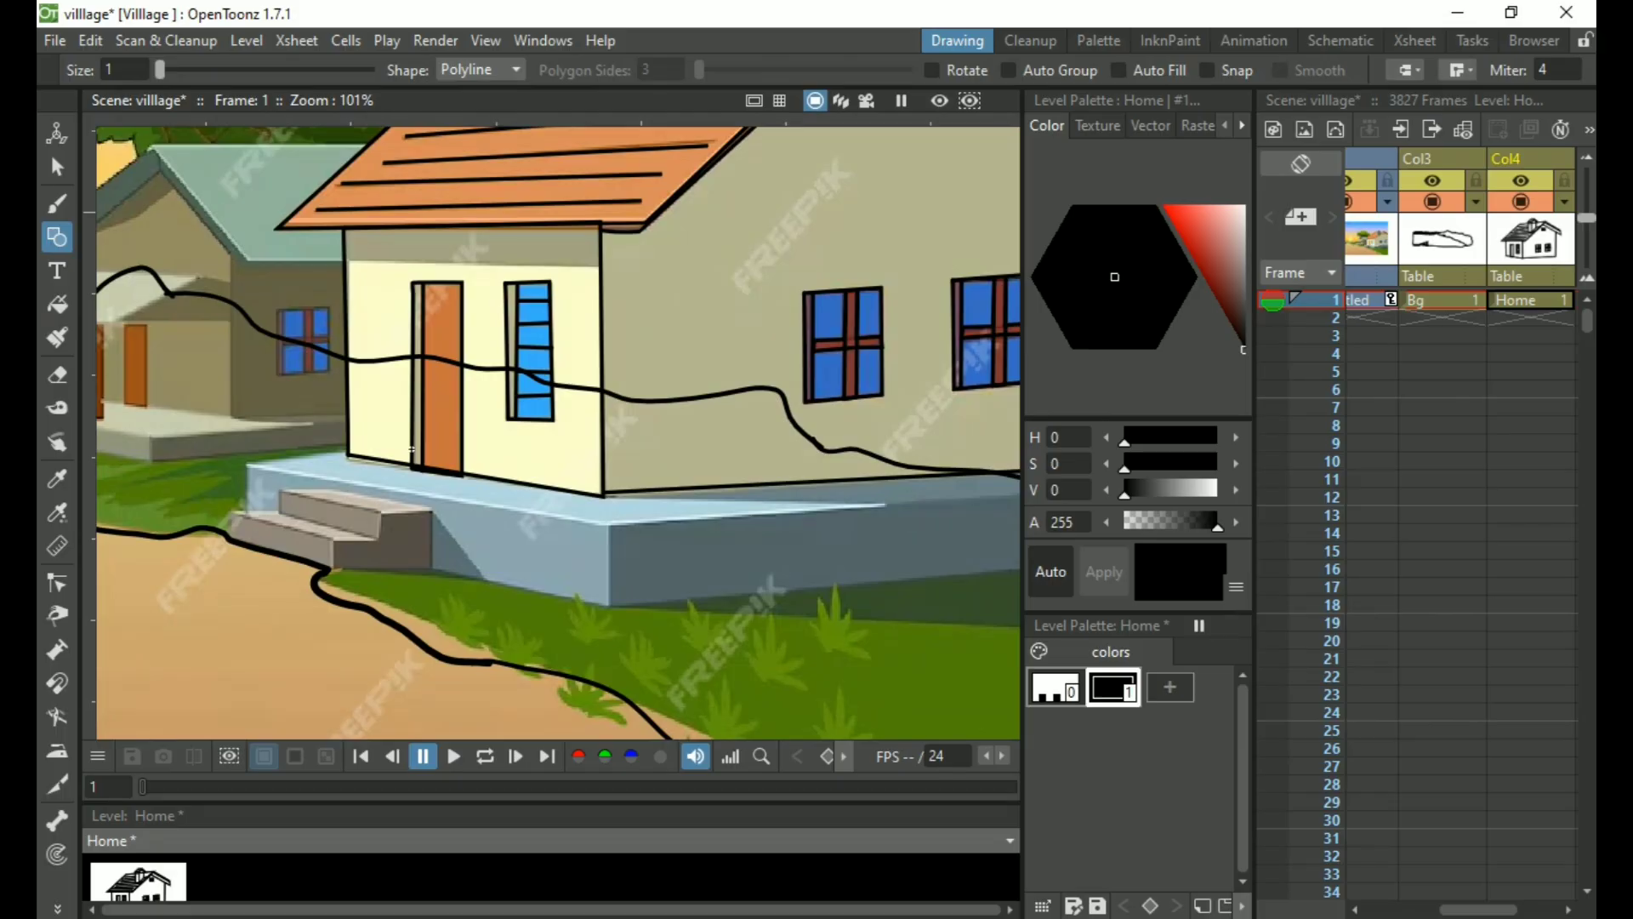
scroll(412, 451, "up", 3)
scroll(288, 503, "up", 2)
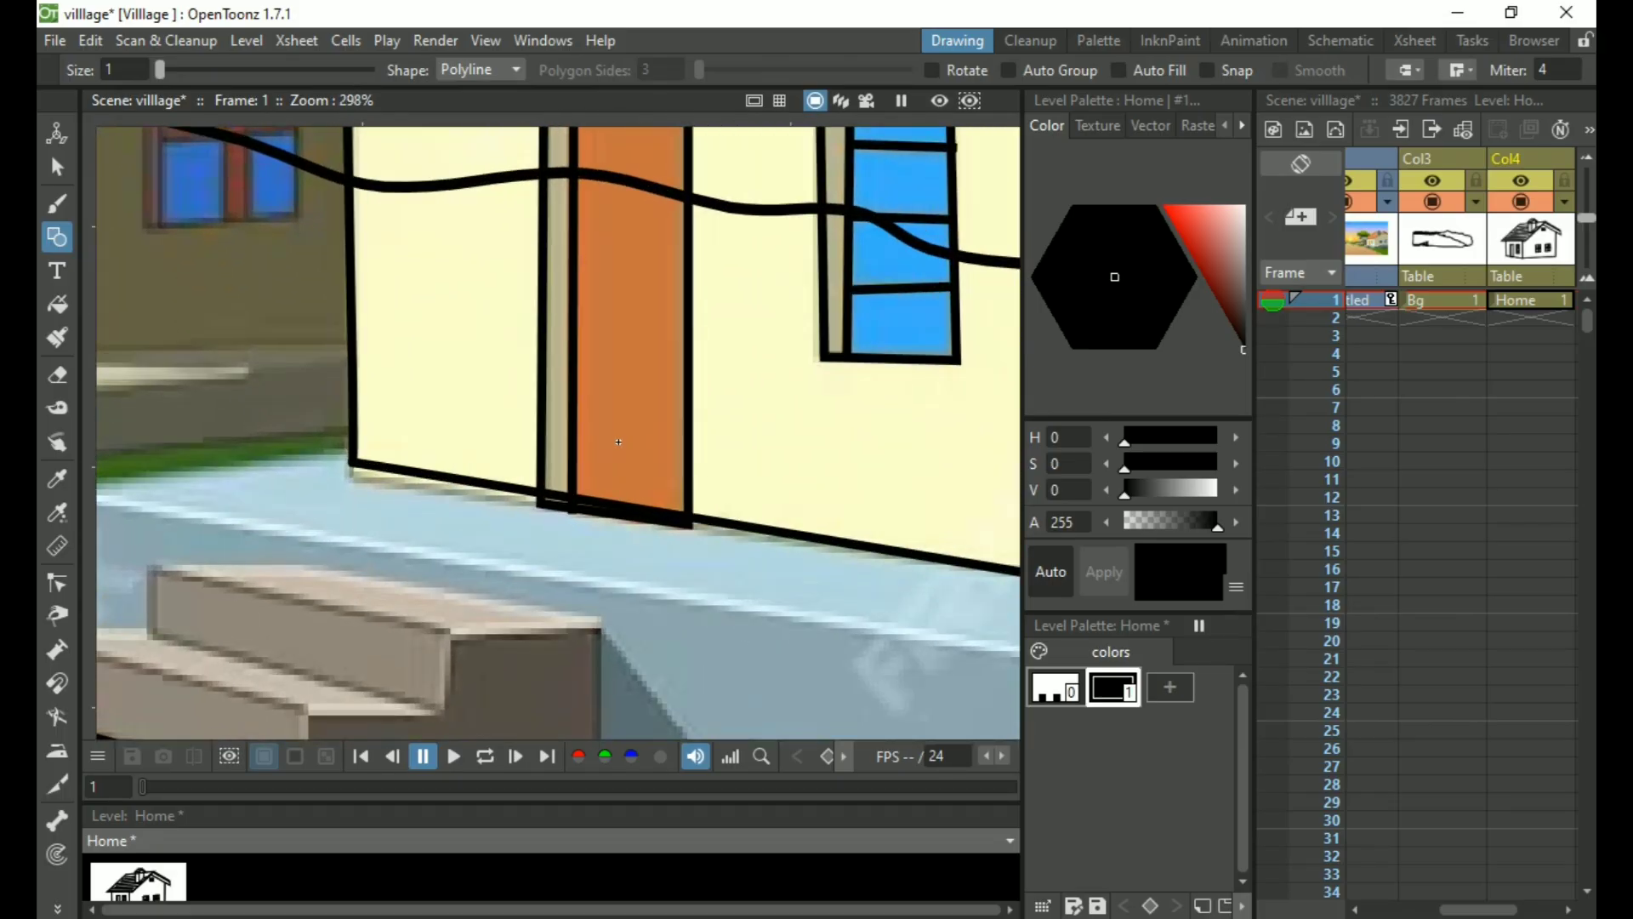
key("c")
left_click(387, 470)
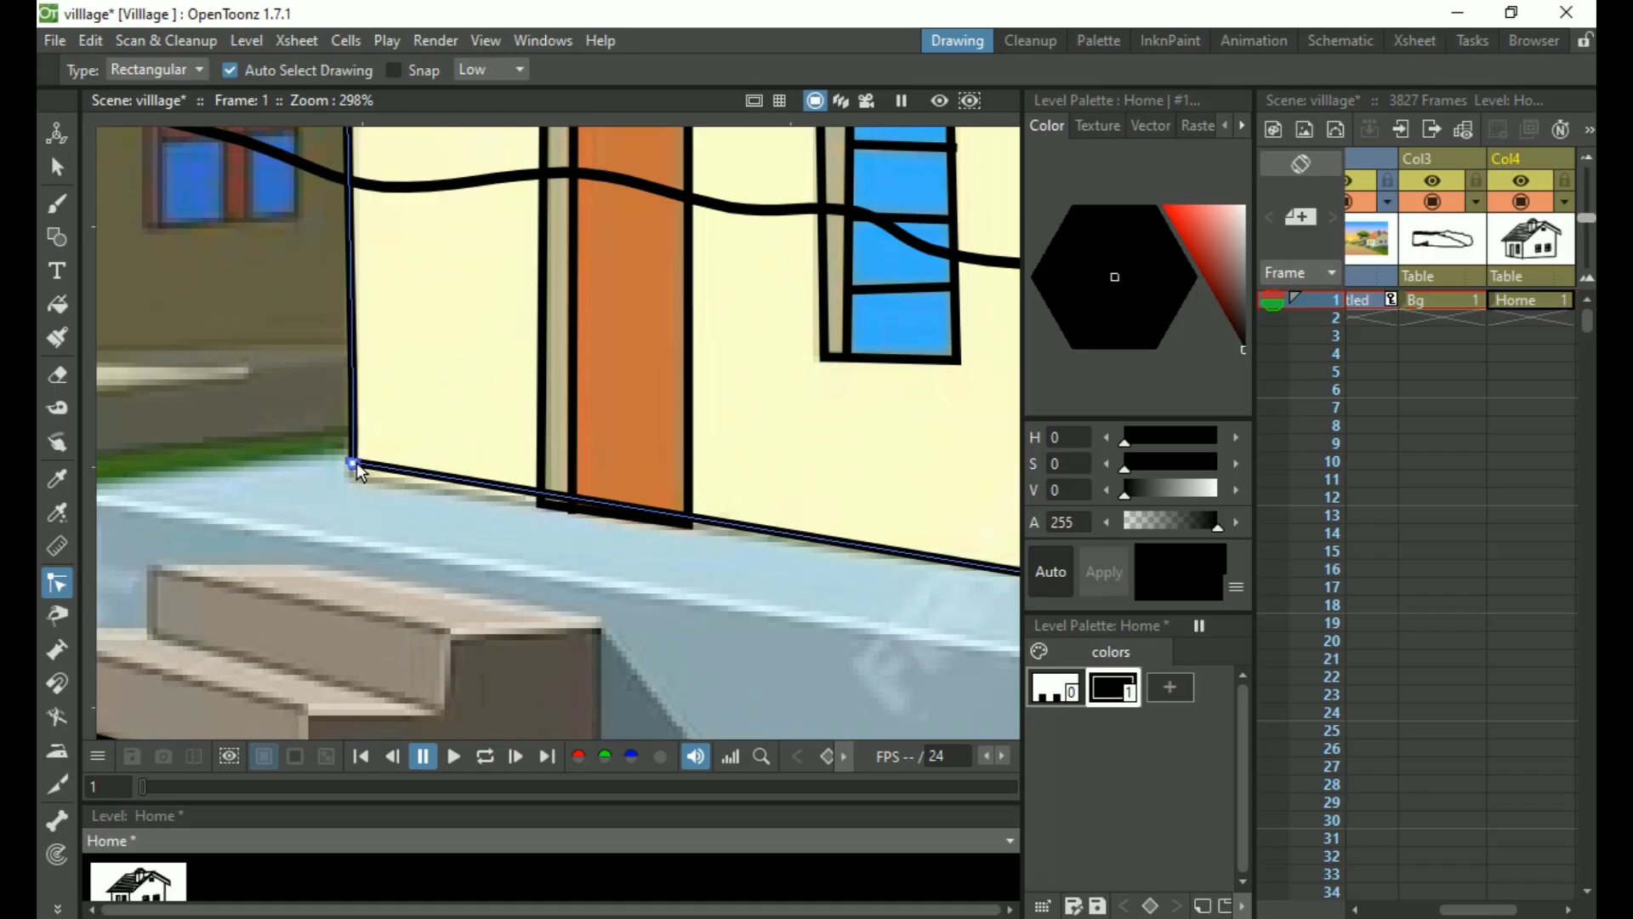
left_click_drag(356, 465, 350, 471)
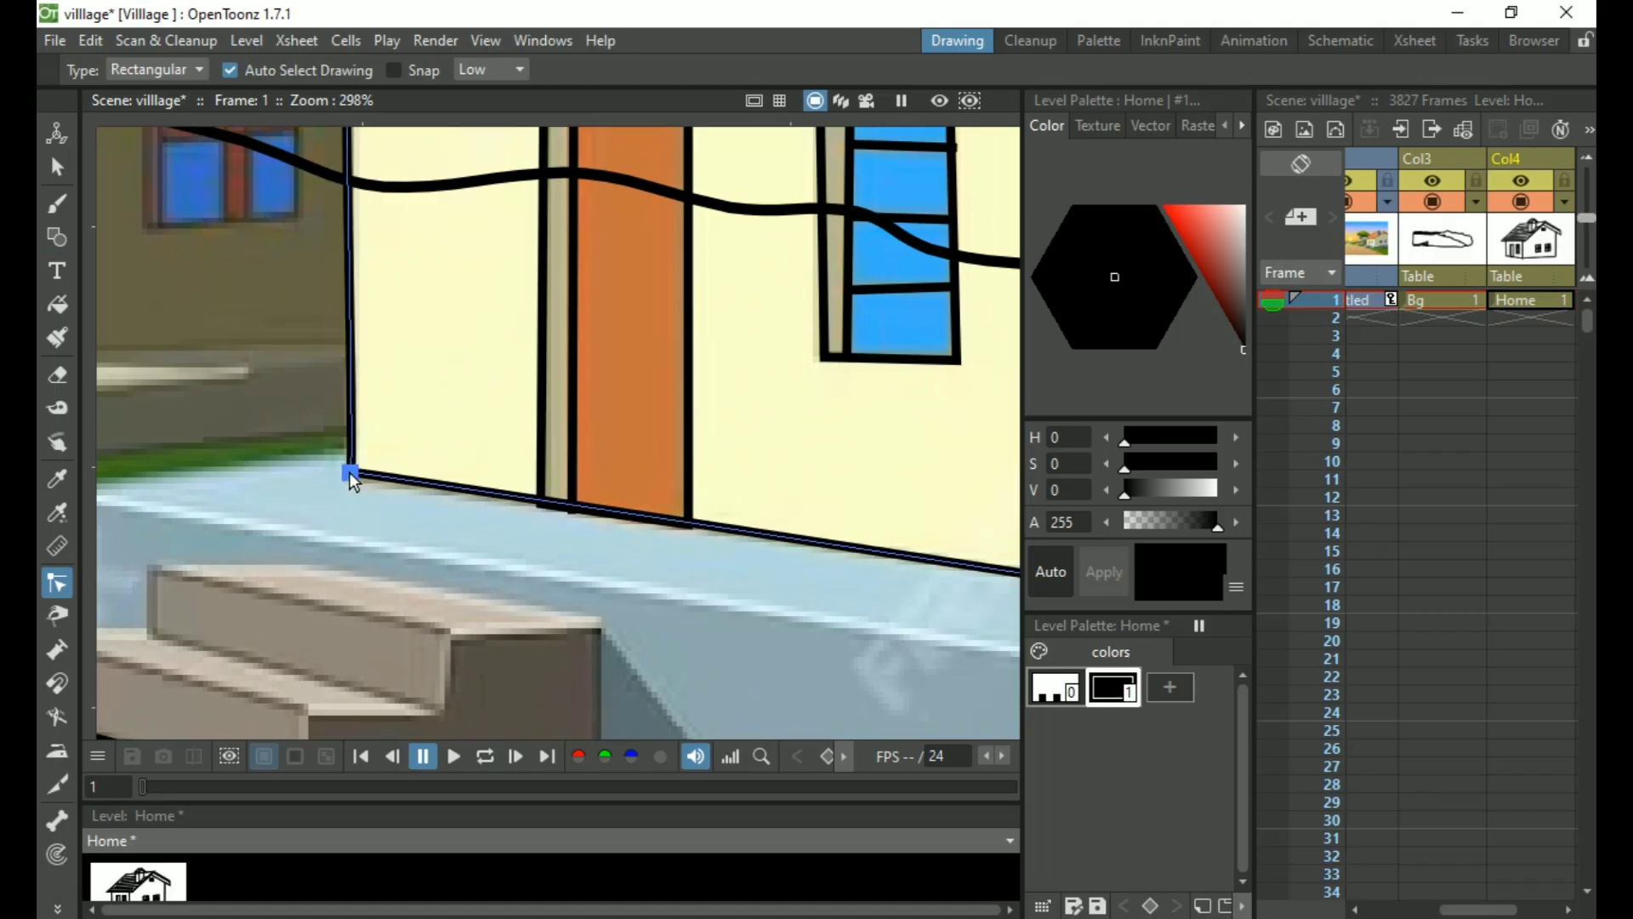
Trace the front face of the house's plinth as a polyline from its outer upper corner down and along the base to the front corner
left_click(360, 497)
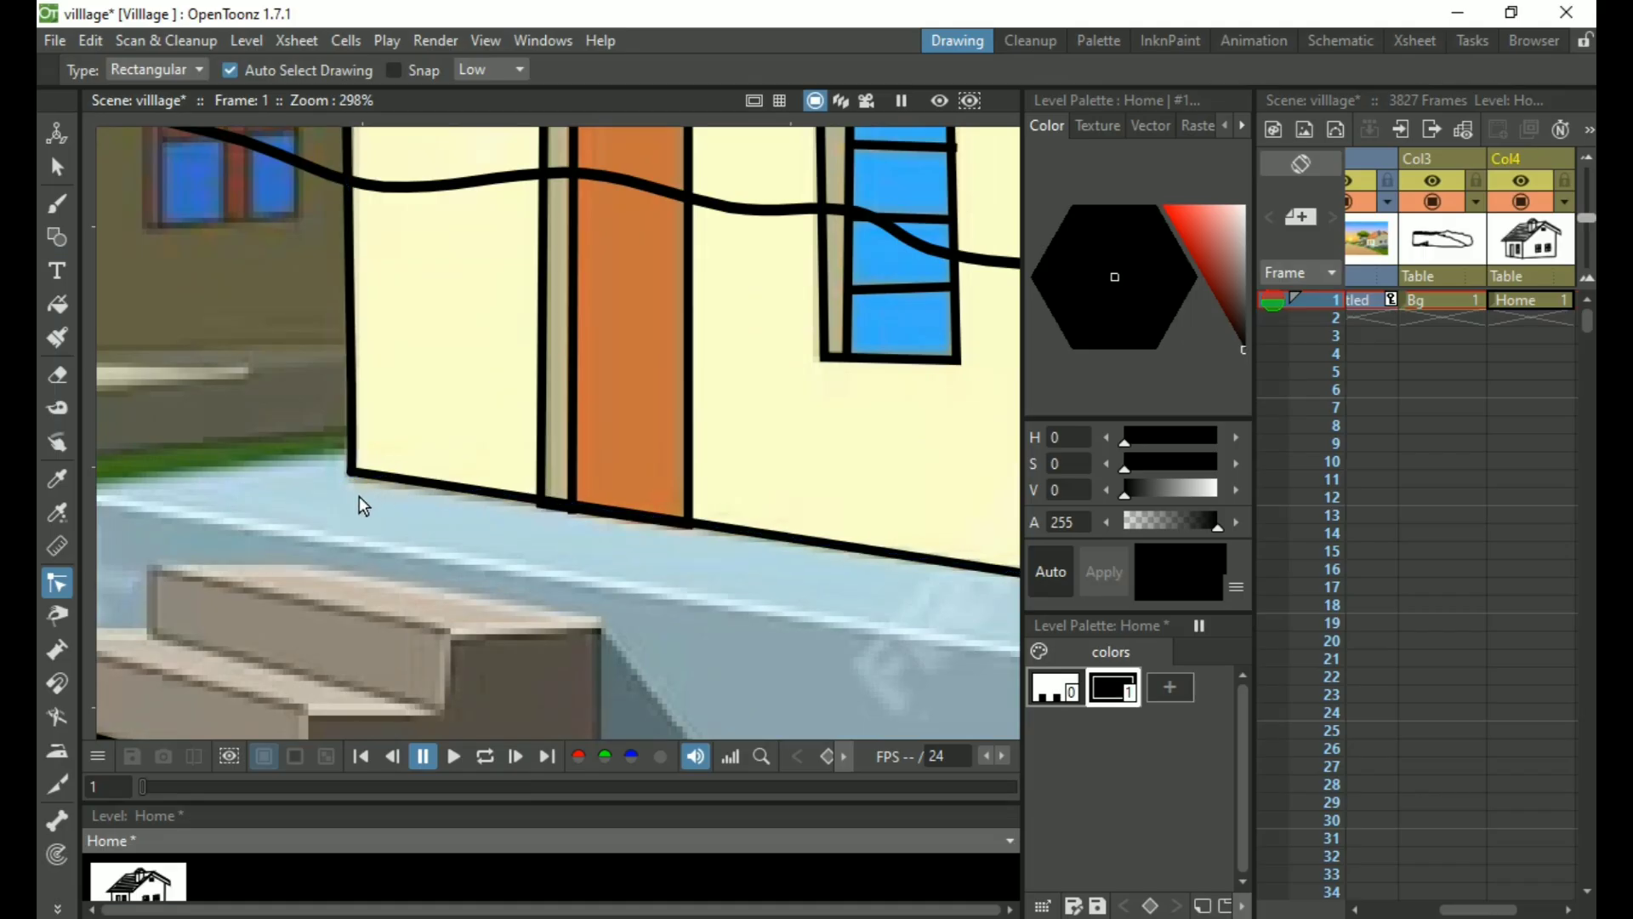
key("g")
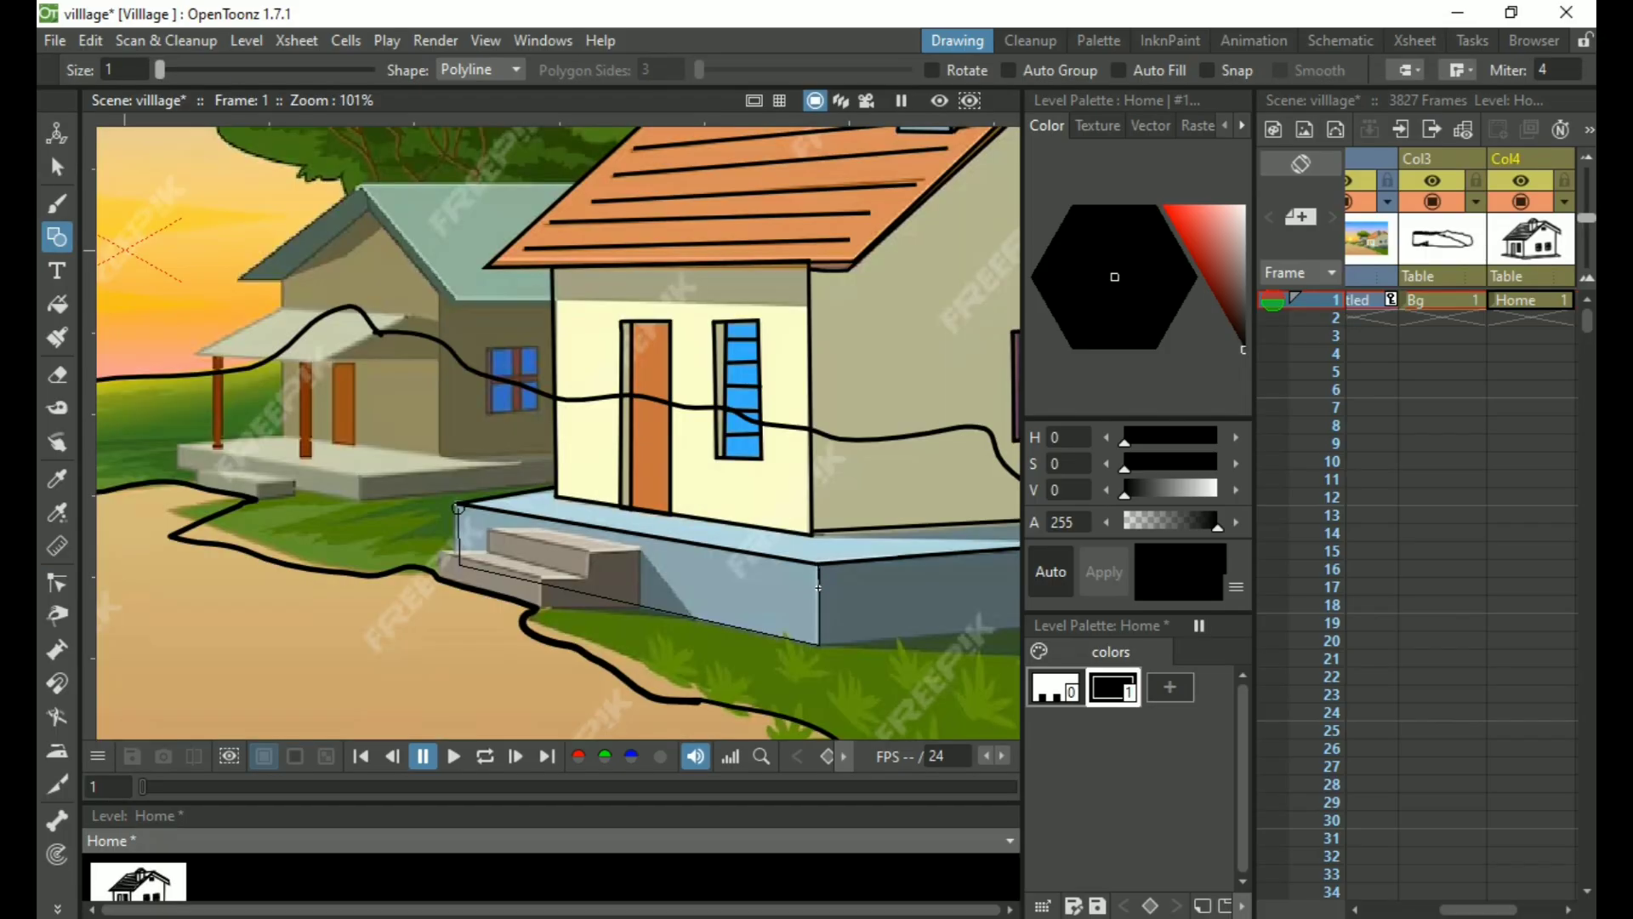
double_click(819, 587)
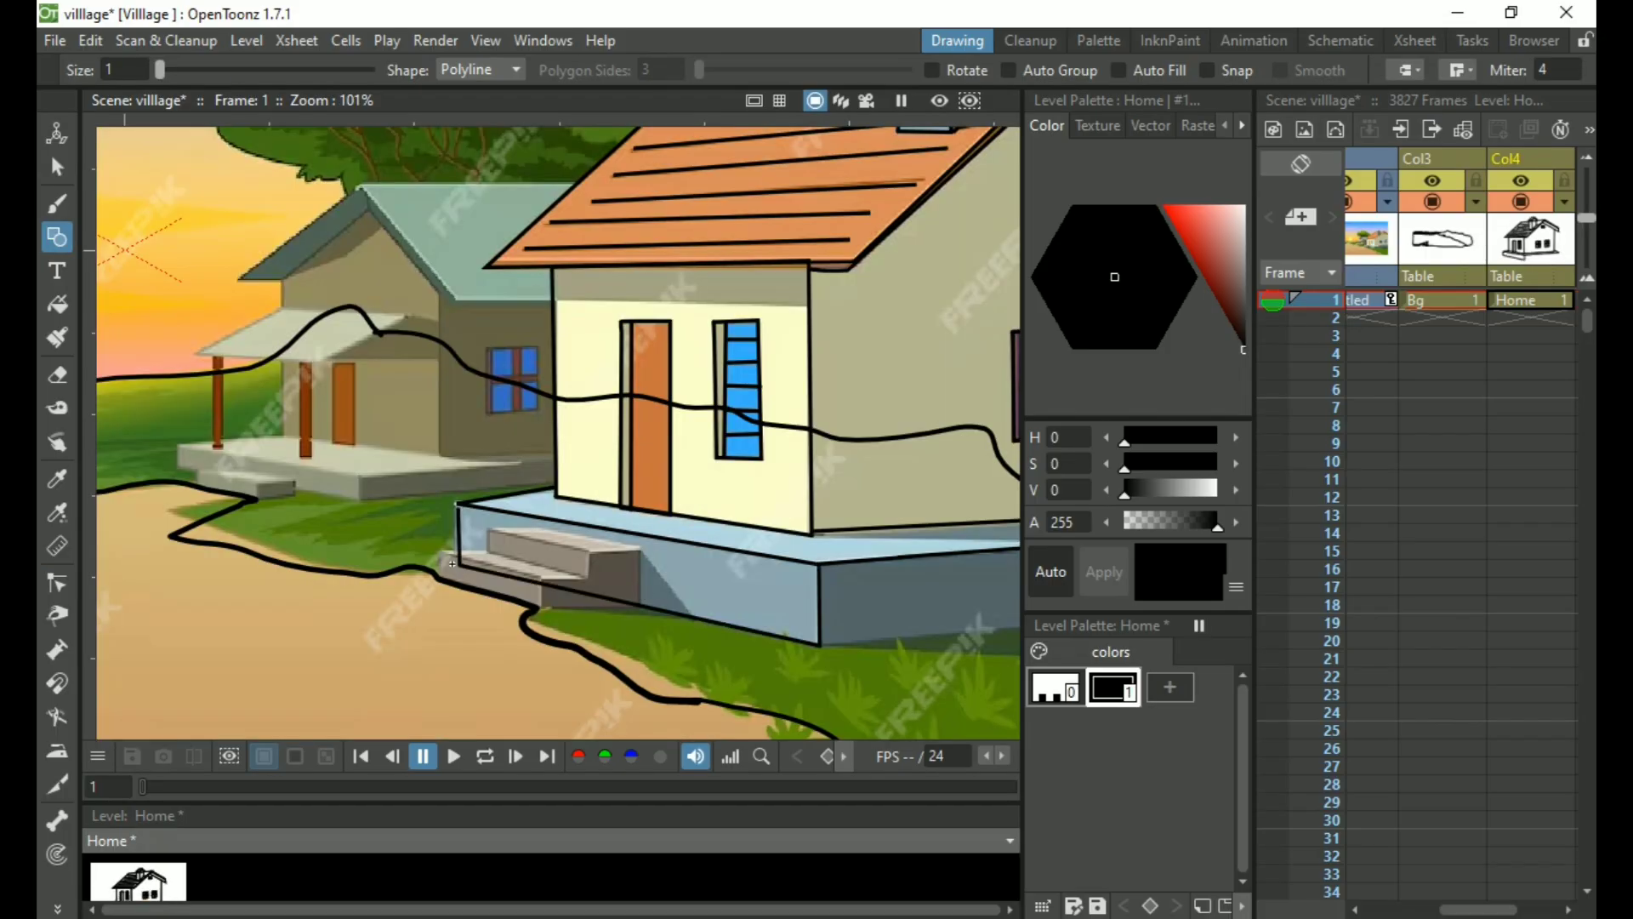
Move the plinth front's outer lower control point up and outward, and its upper endpoint onto the corner of the plinth's top outline
scroll(474, 582, "up", 8)
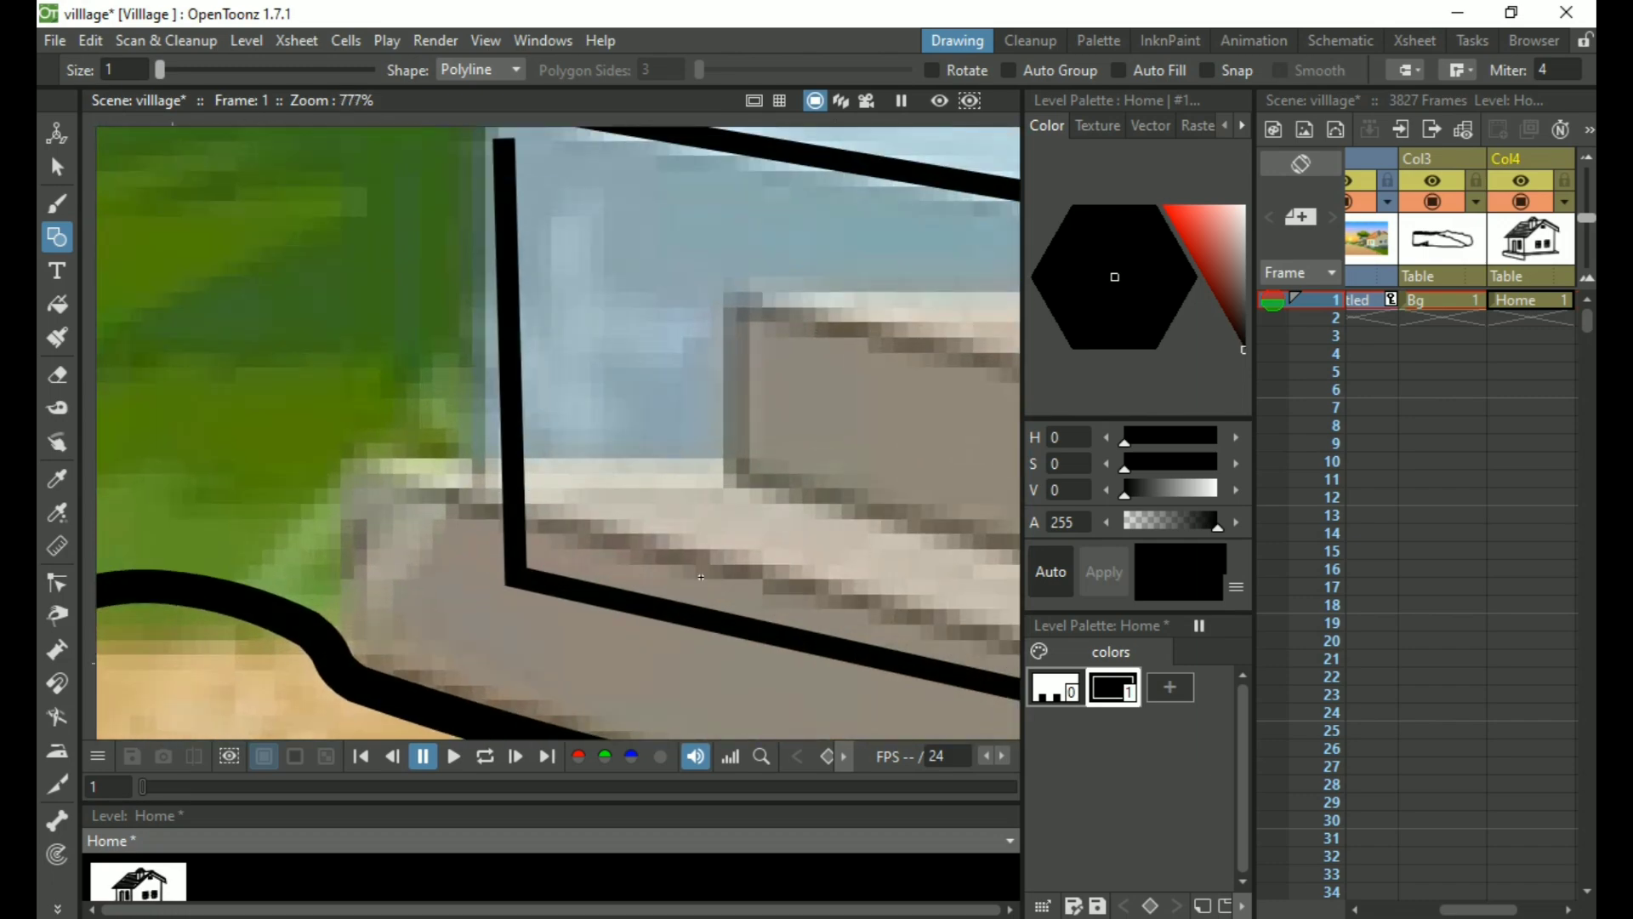
key("s")
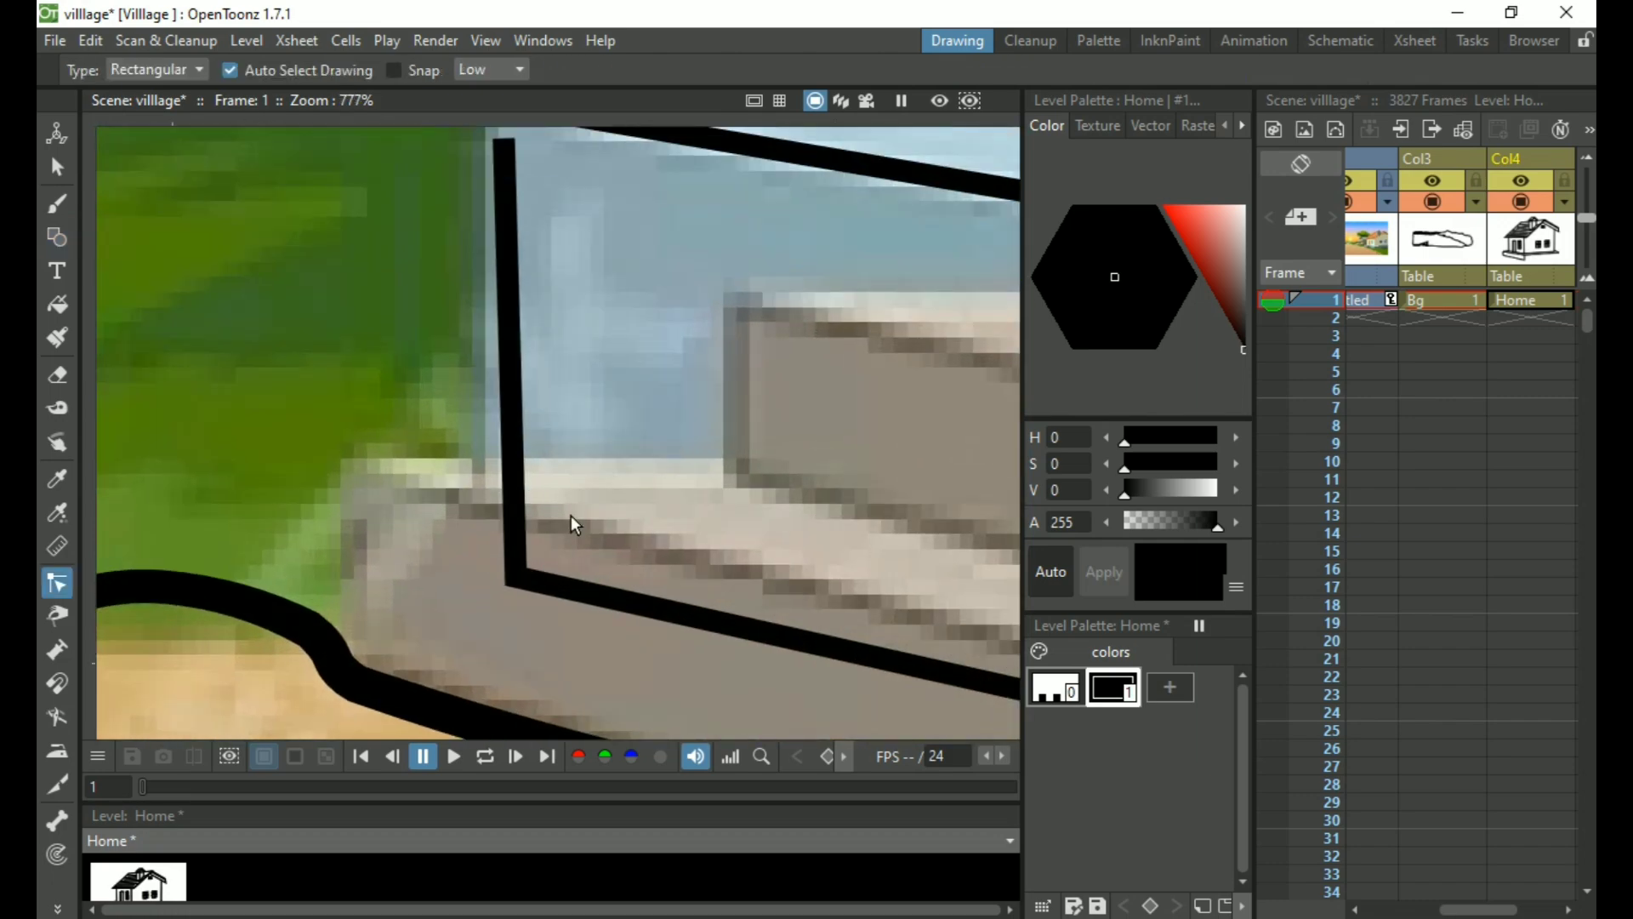
left_click(512, 582)
left_click_drag(512, 582, 478, 522)
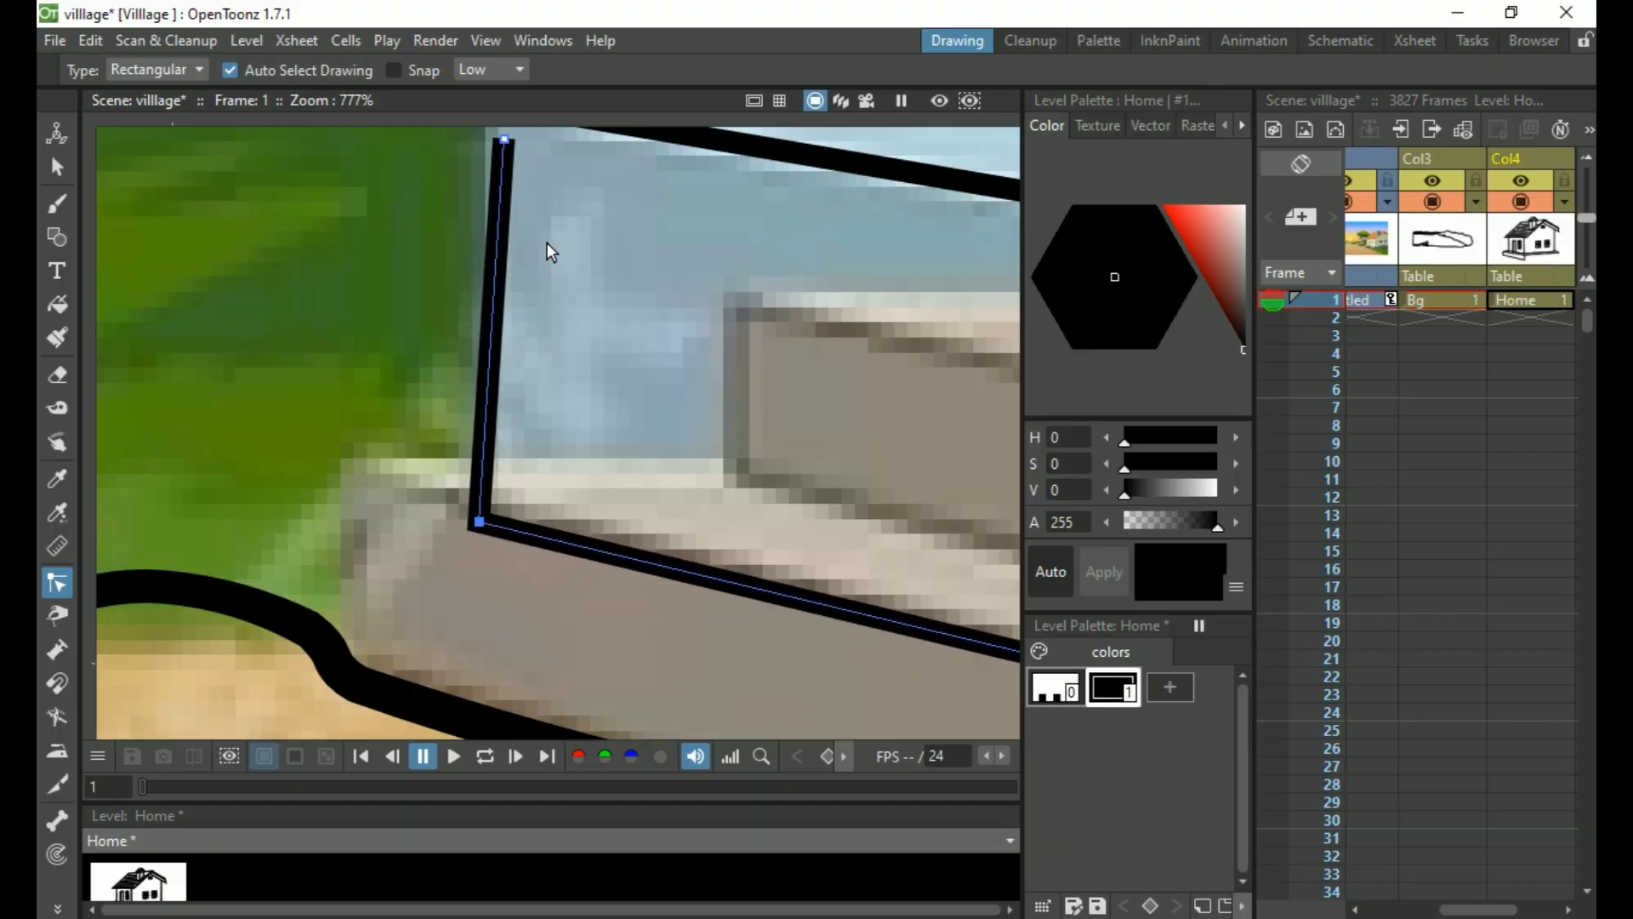
left_click_drag(565, 244, 558, 390)
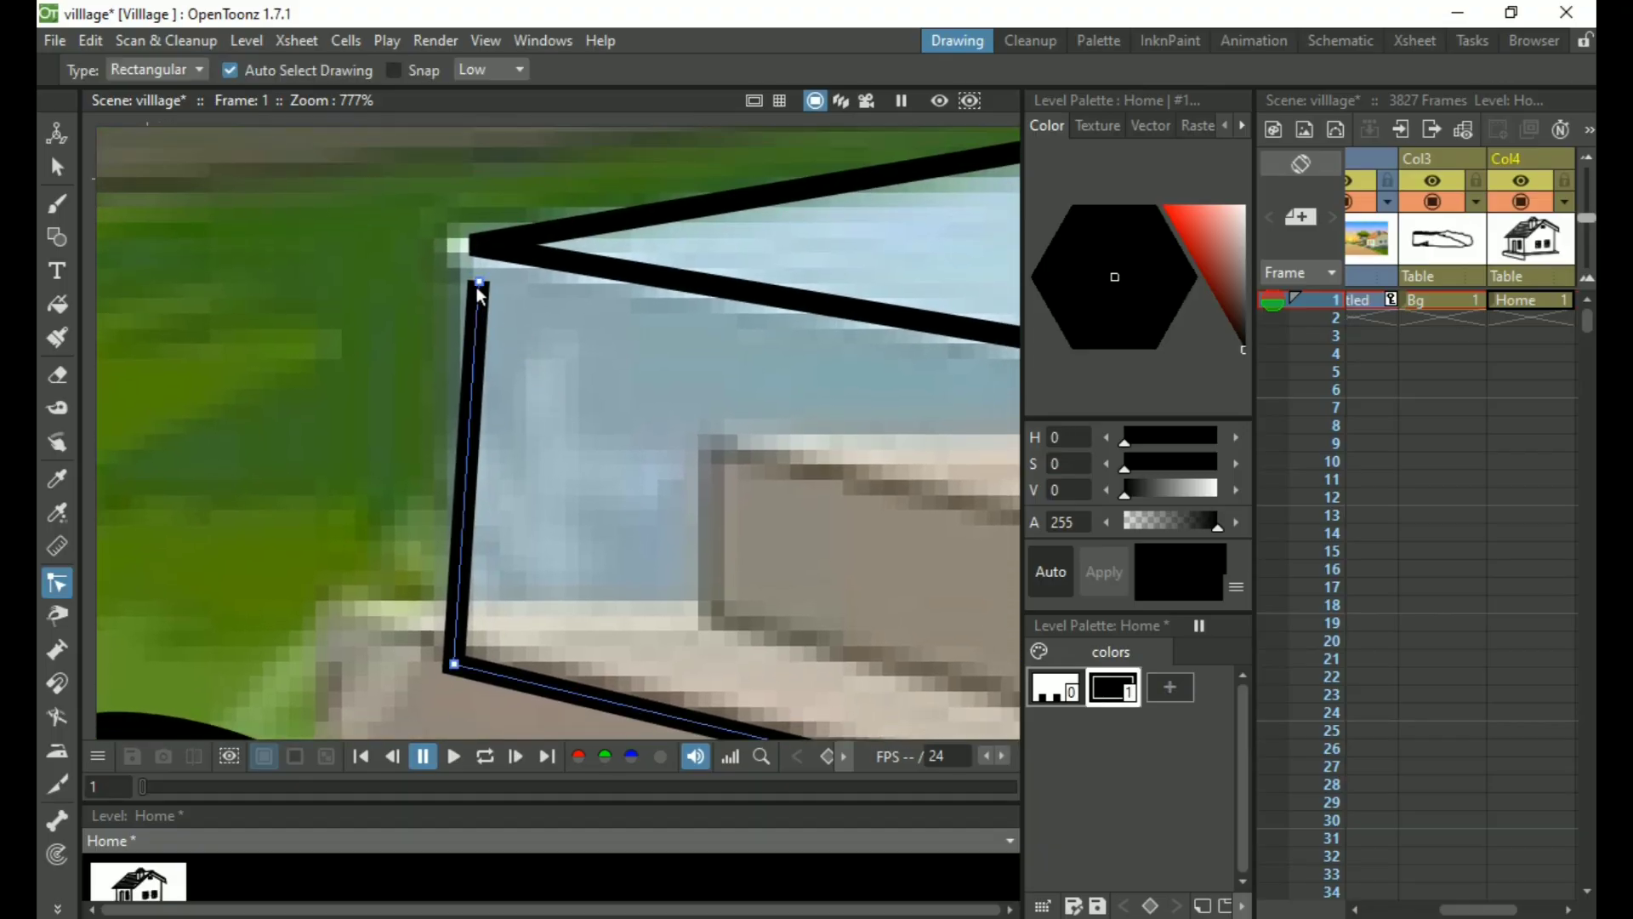
left_click_drag(477, 285, 482, 245)
Test-fill the plinth's front face in black to check that its outline is closed, and undo the fill
key("f")
left_click(616, 423)
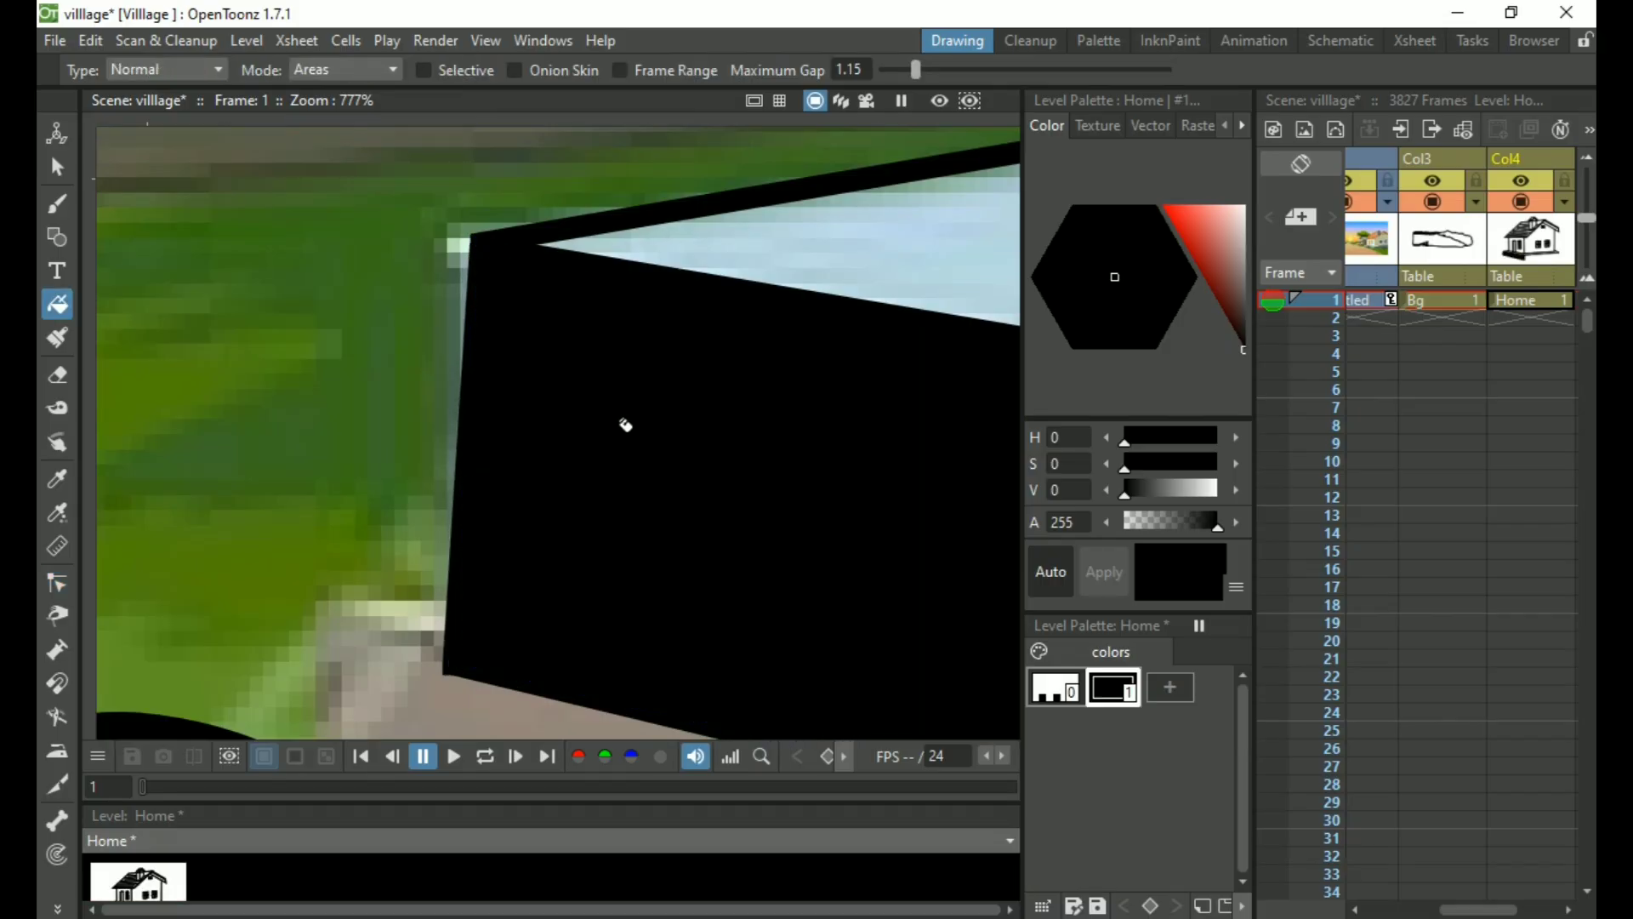
key("ctrl+z")
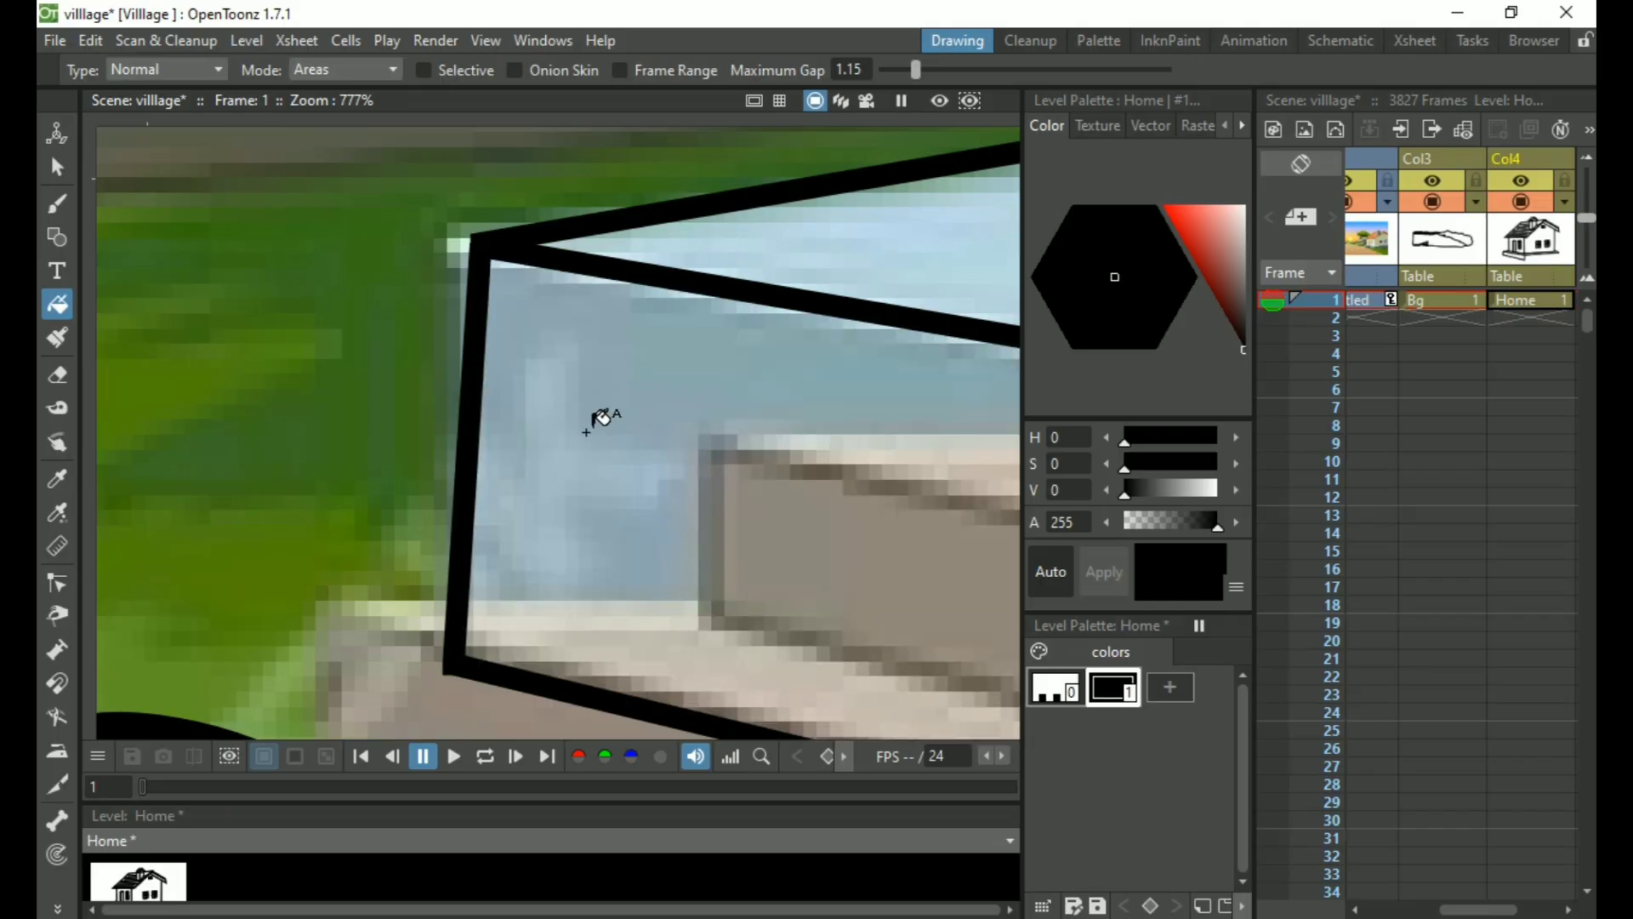
Trace both entrance steps with polylines, covering their front faces, top faces and the shaded side face
scroll(586, 432, "down", 8)
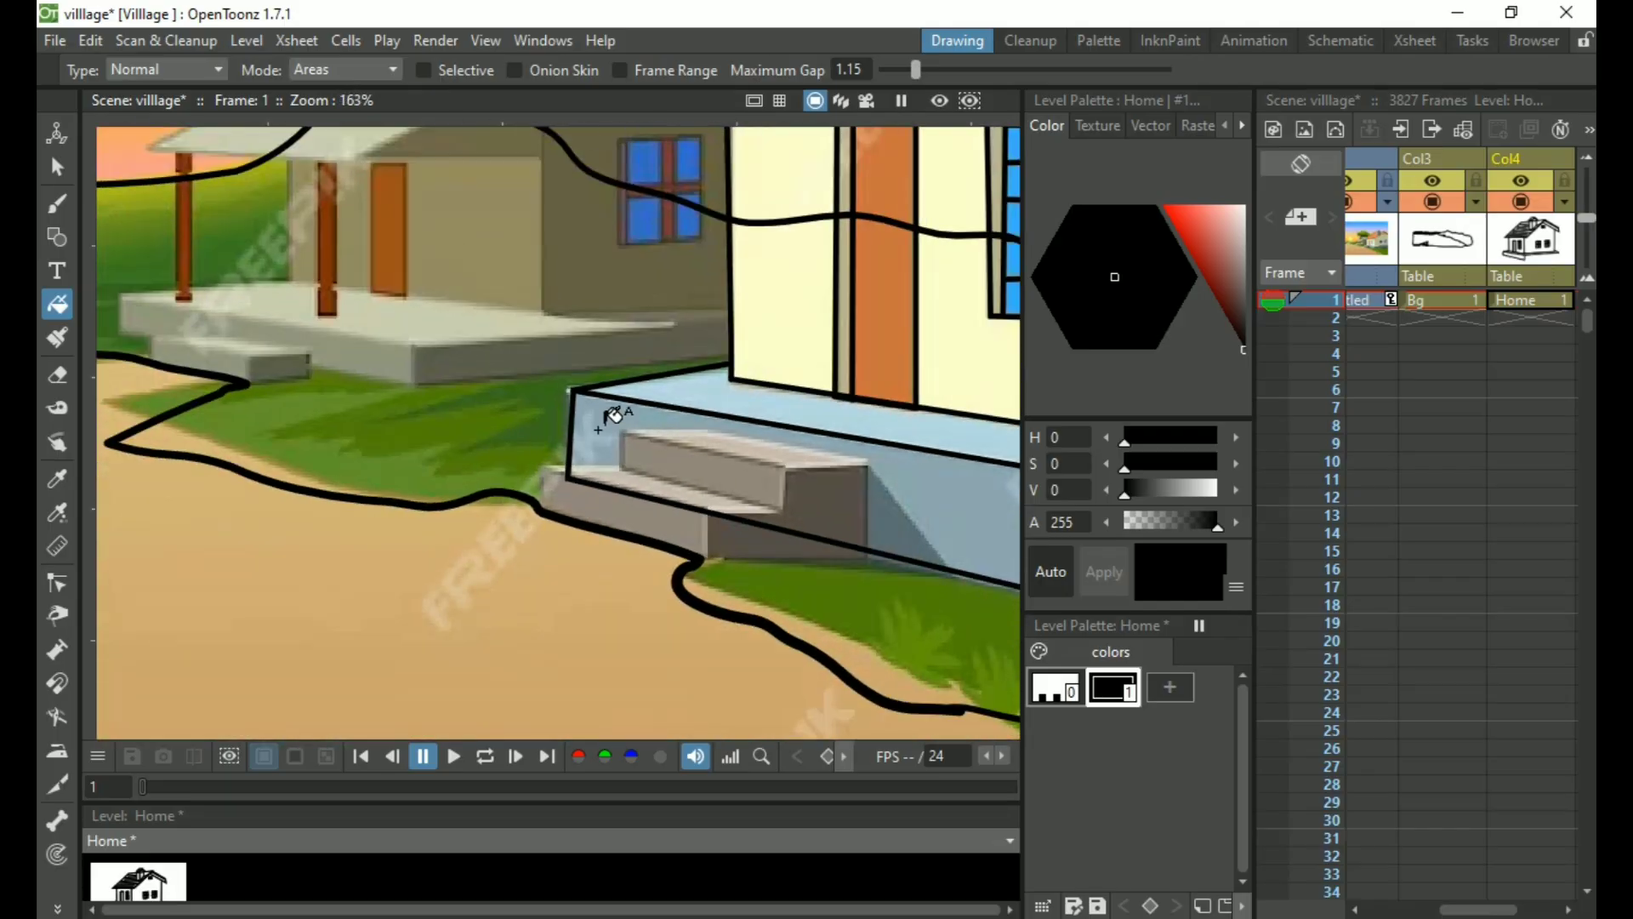
scroll(604, 421, "down", 1)
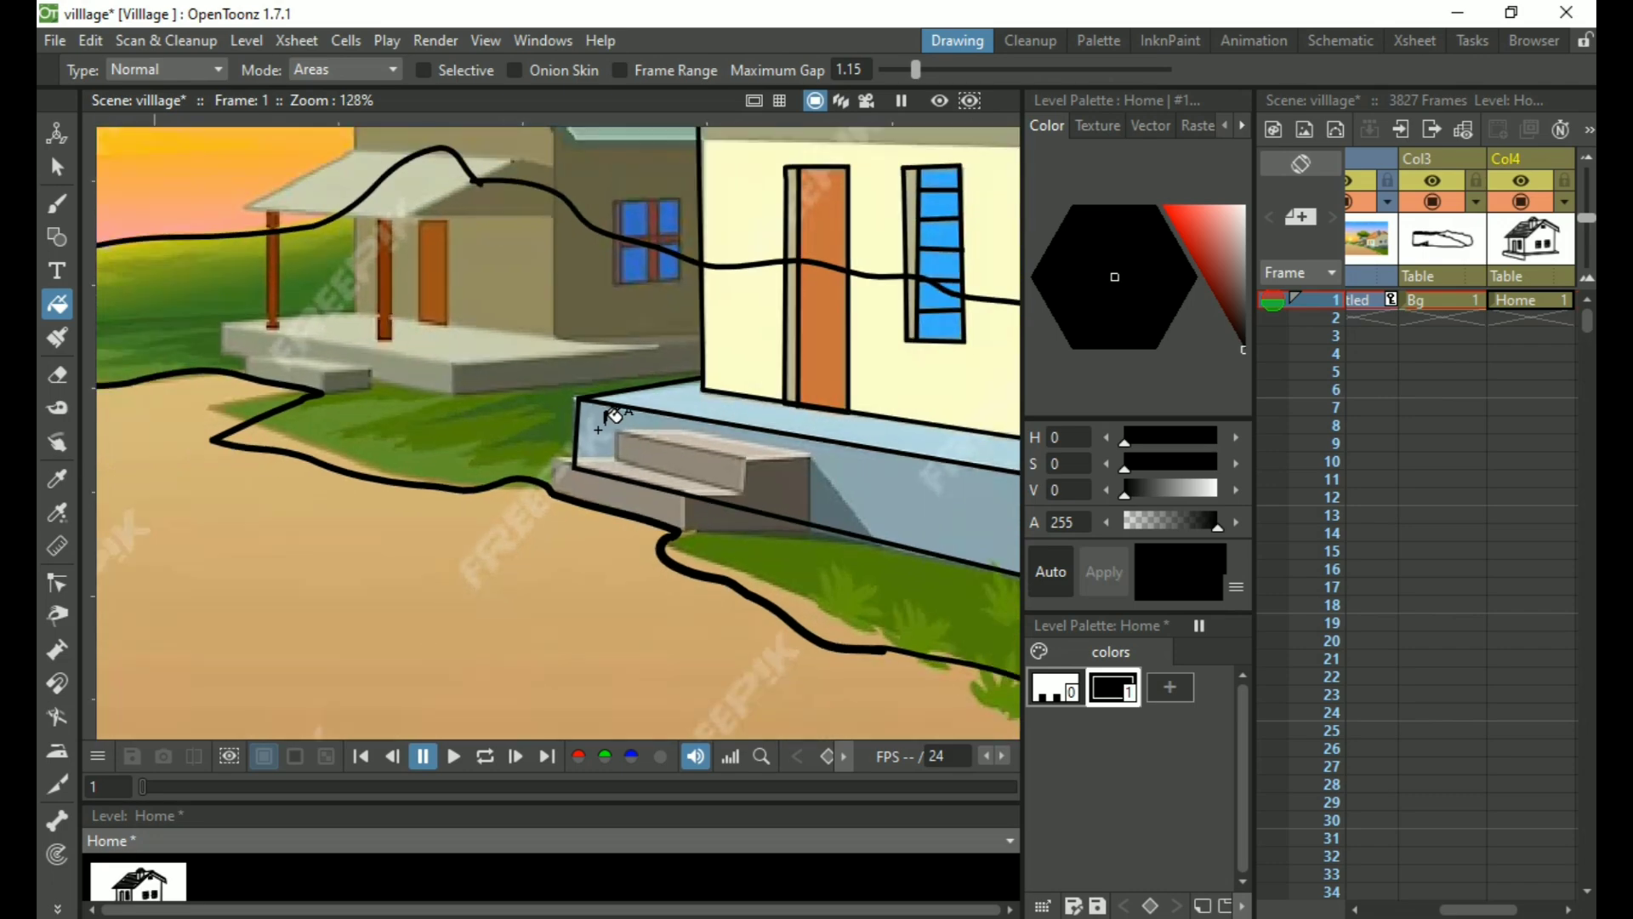
scroll(610, 418, "up", 3)
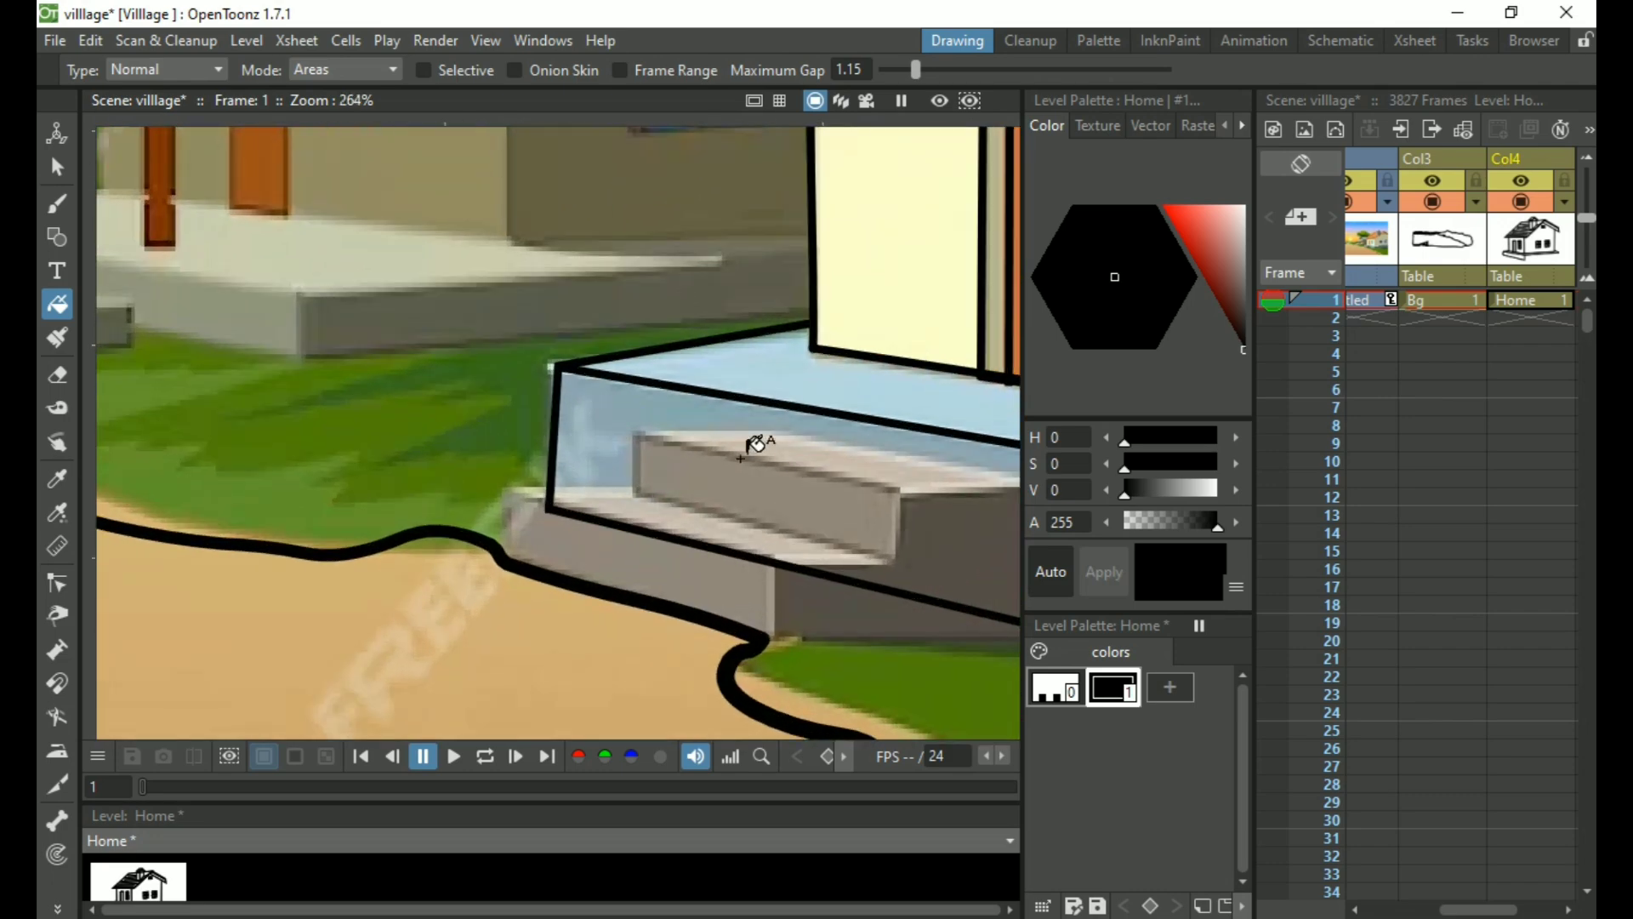
key("space")
left_click_drag(619, 501, 546, 462)
key("f")
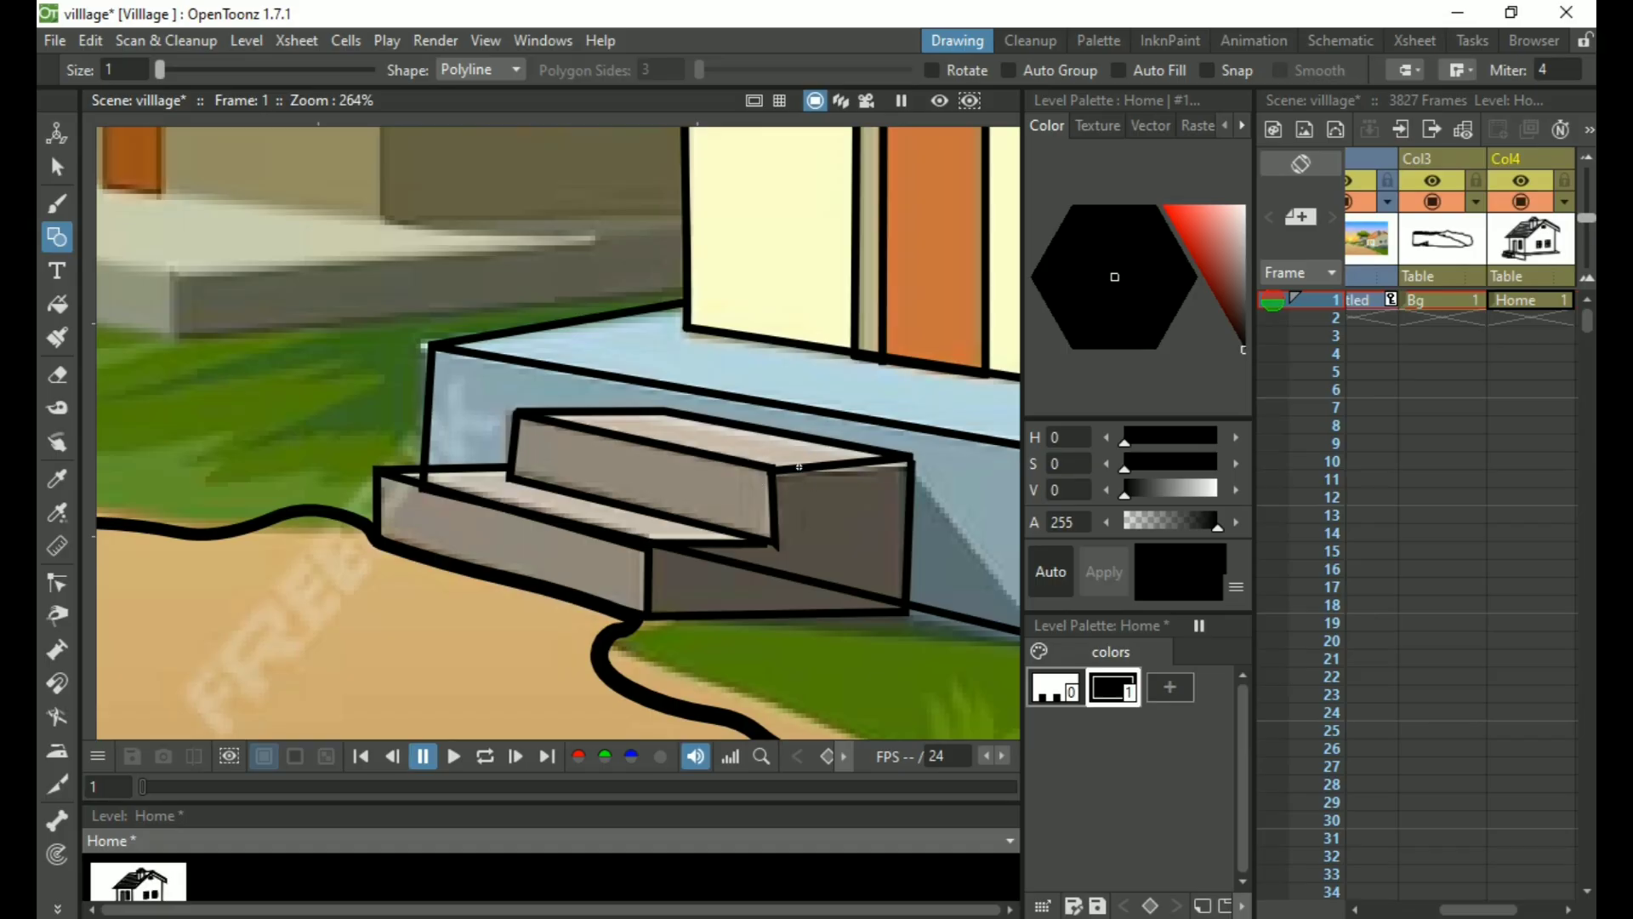
scroll(798, 467, "down", 3)
scroll(799, 467, "down", 3)
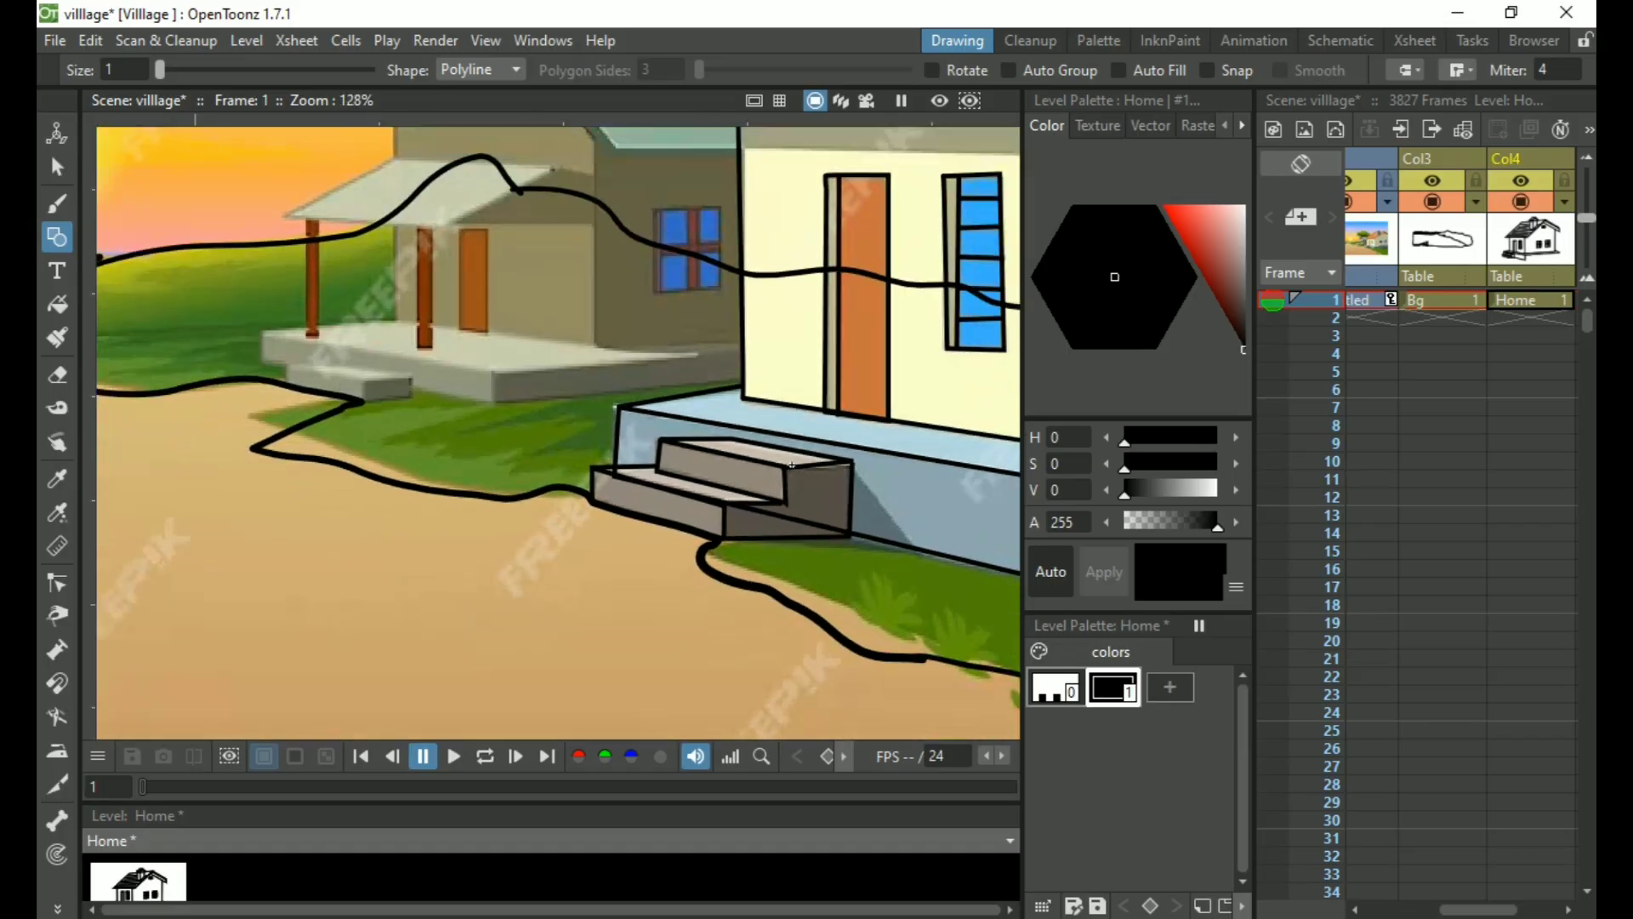
Adjust the upper step's far corner so the control points of its top face and shaded side face meet on the reference
scroll(823, 474, "up", 5)
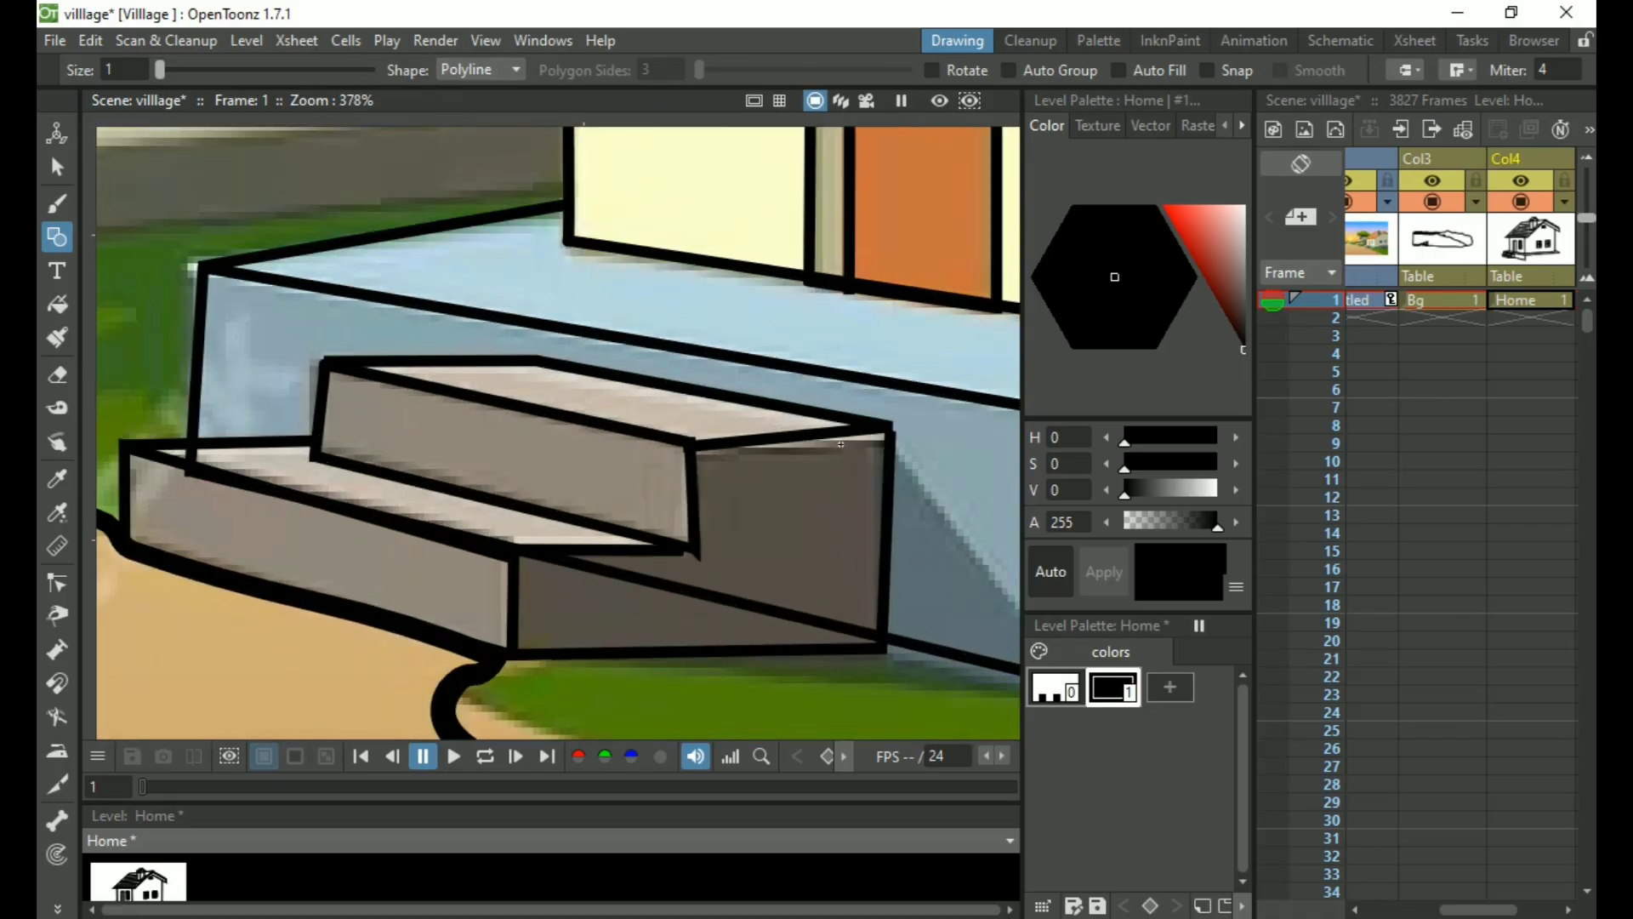
scroll(890, 439, "up", 7)
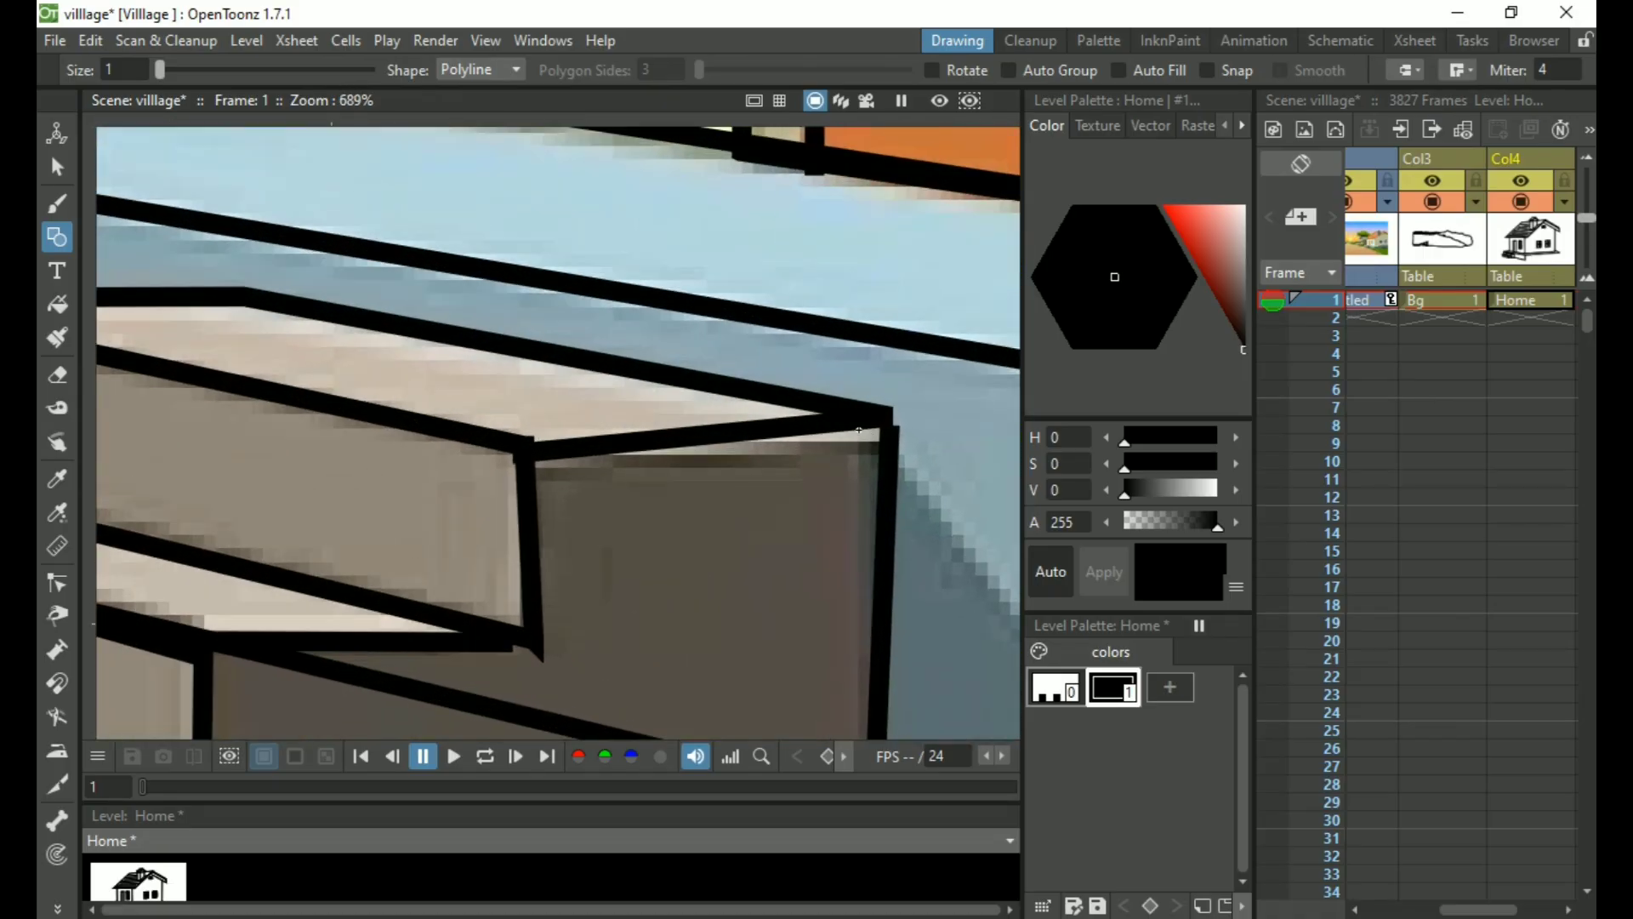
scroll(859, 428, "down", 1)
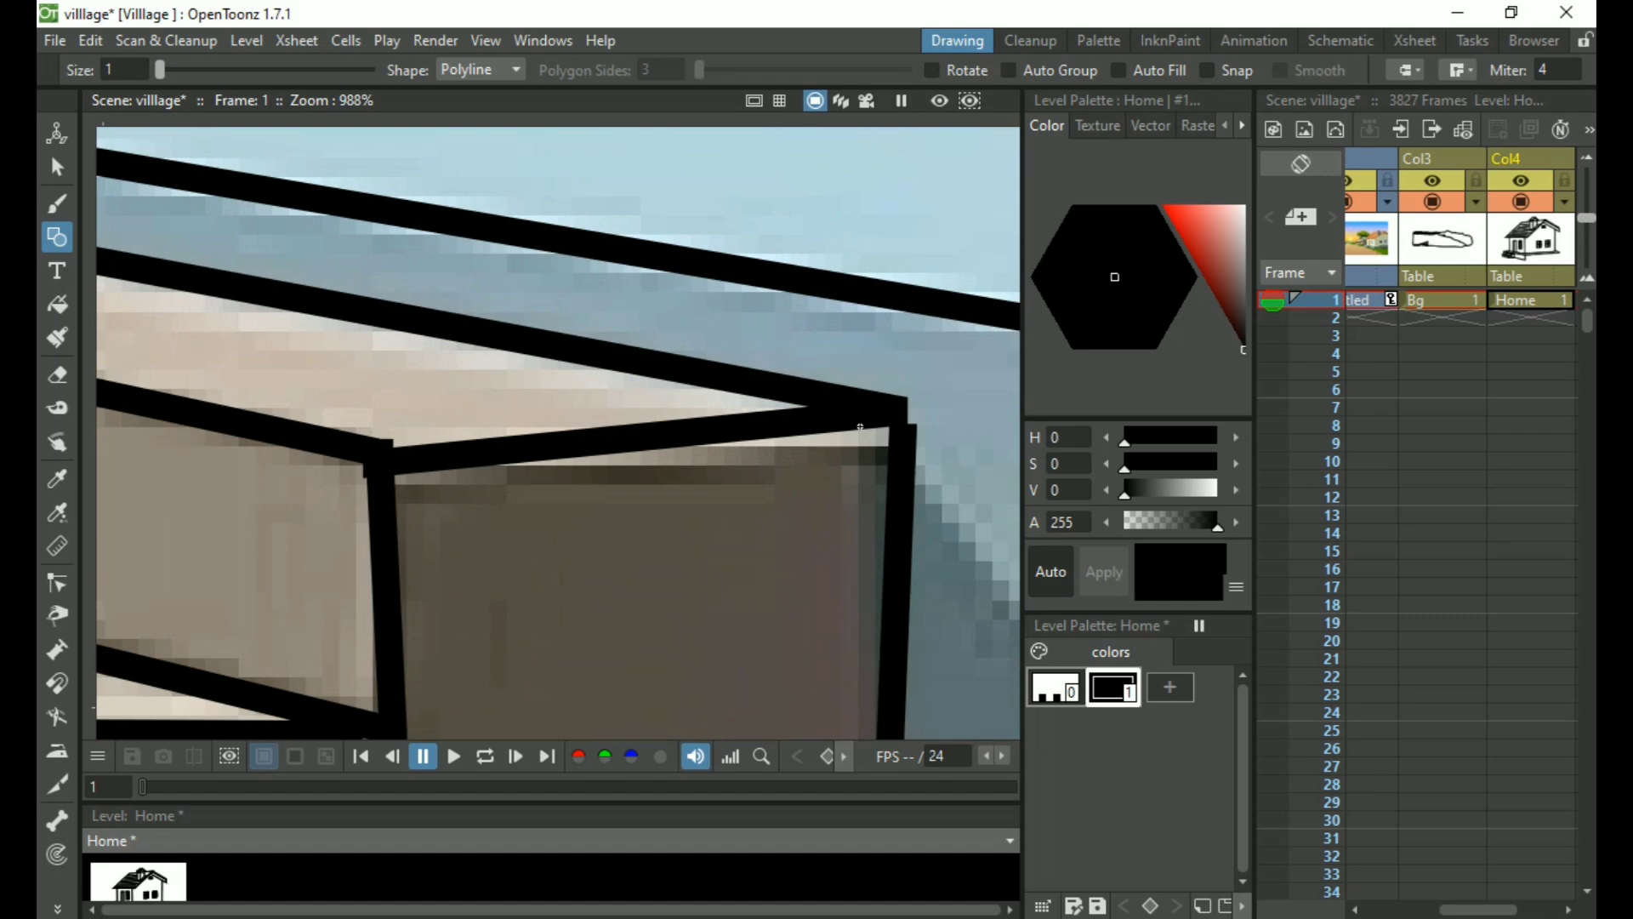
key("c")
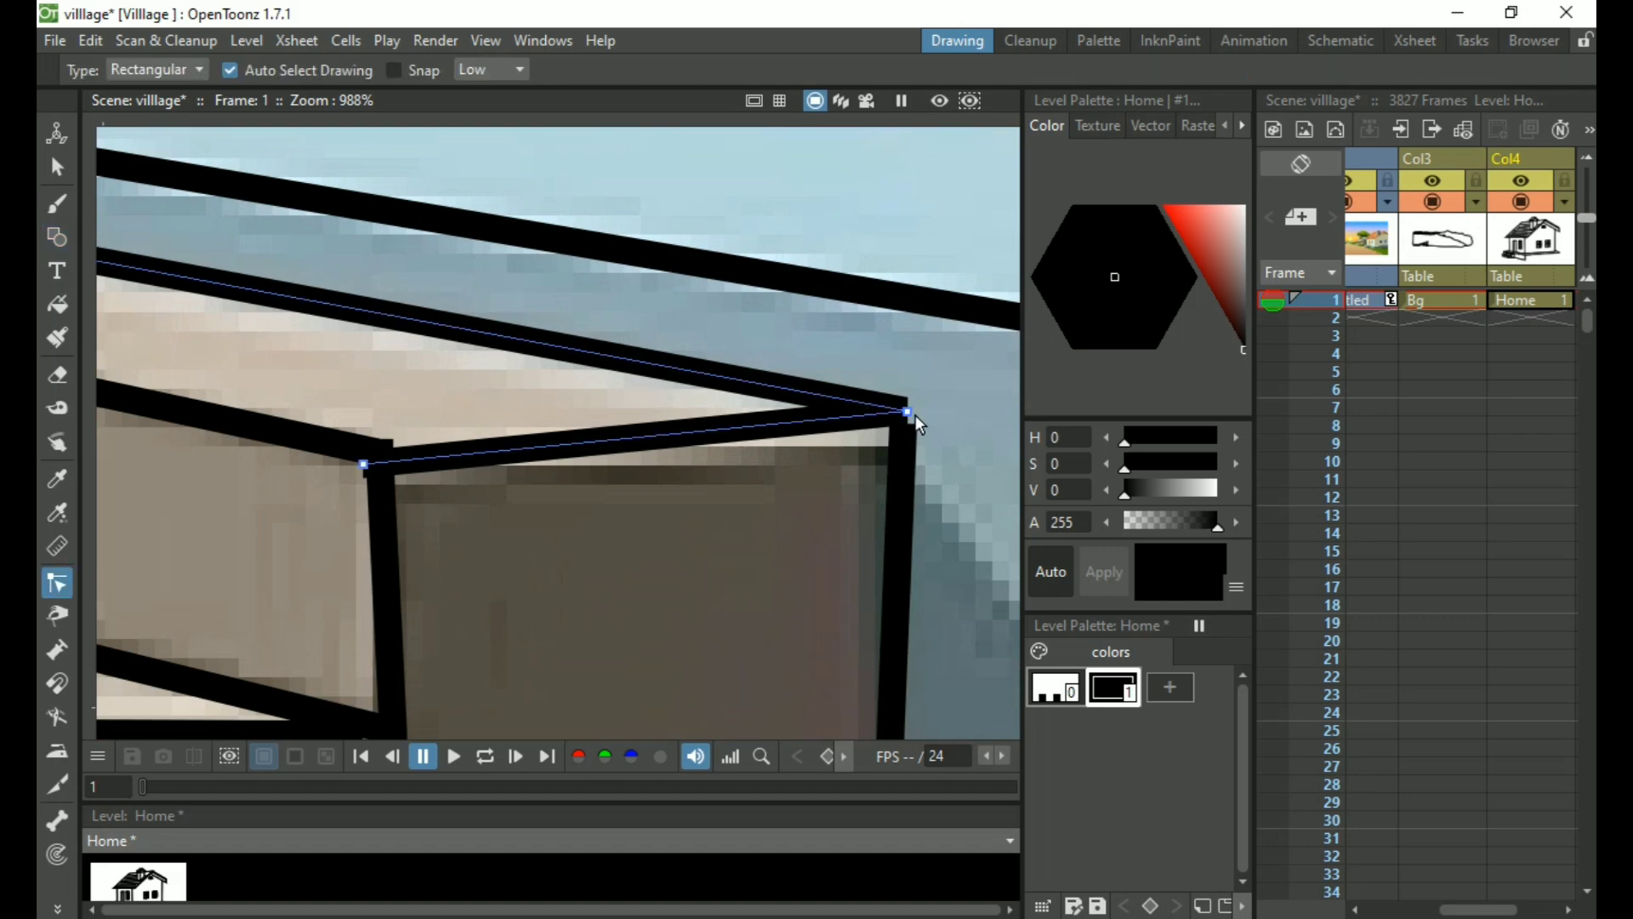
left_click_drag(905, 412, 915, 439)
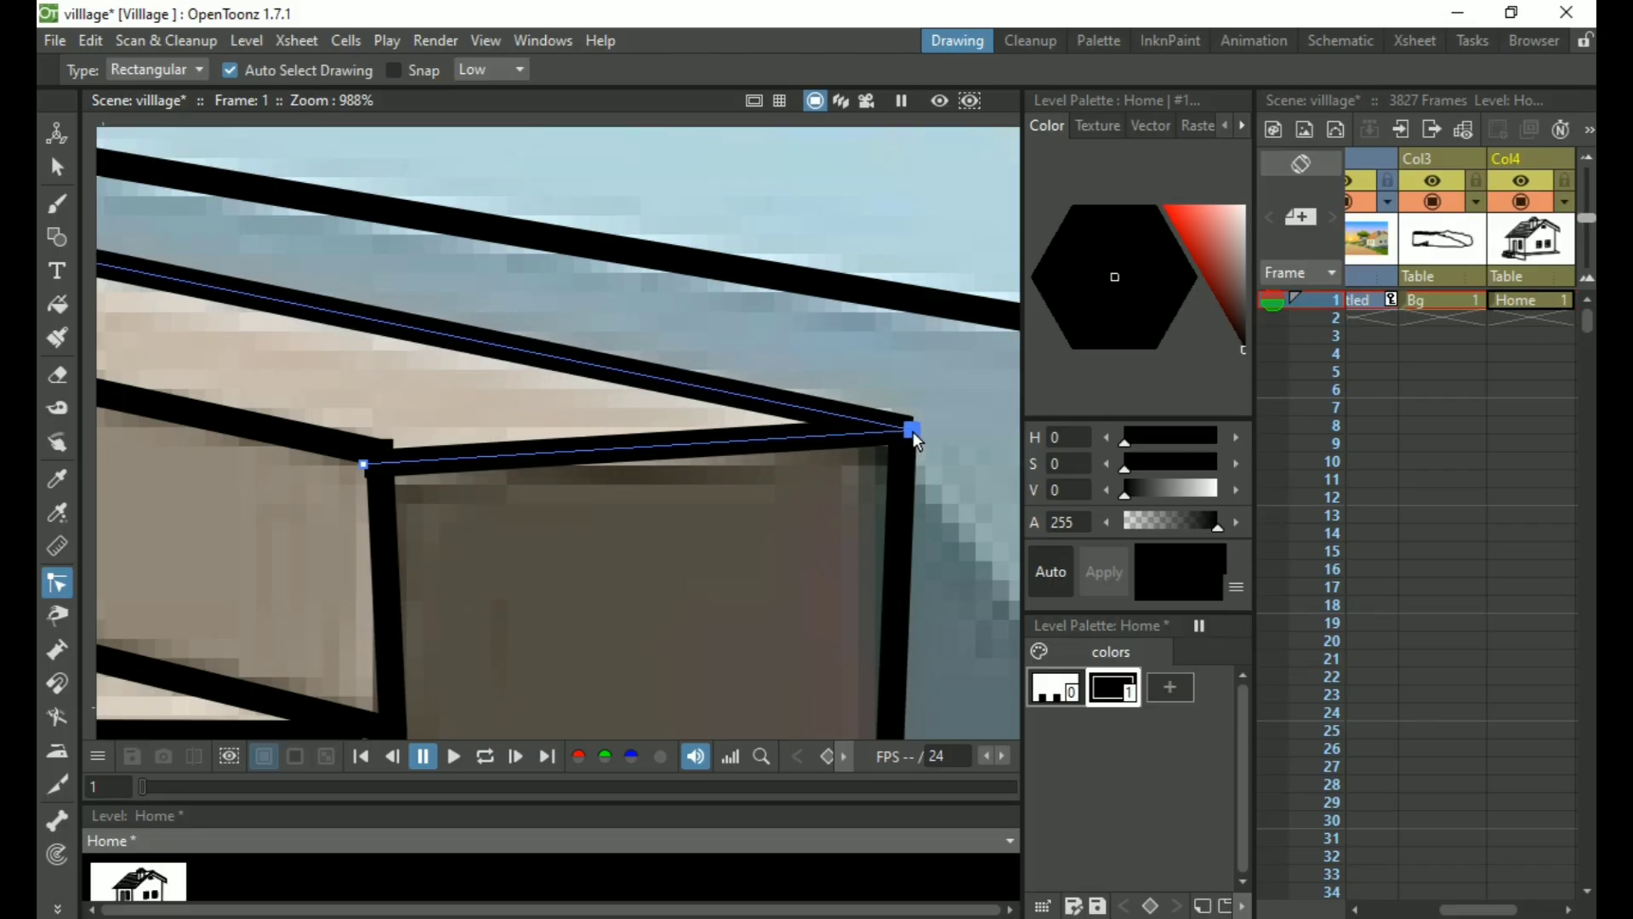
left_click(869, 388)
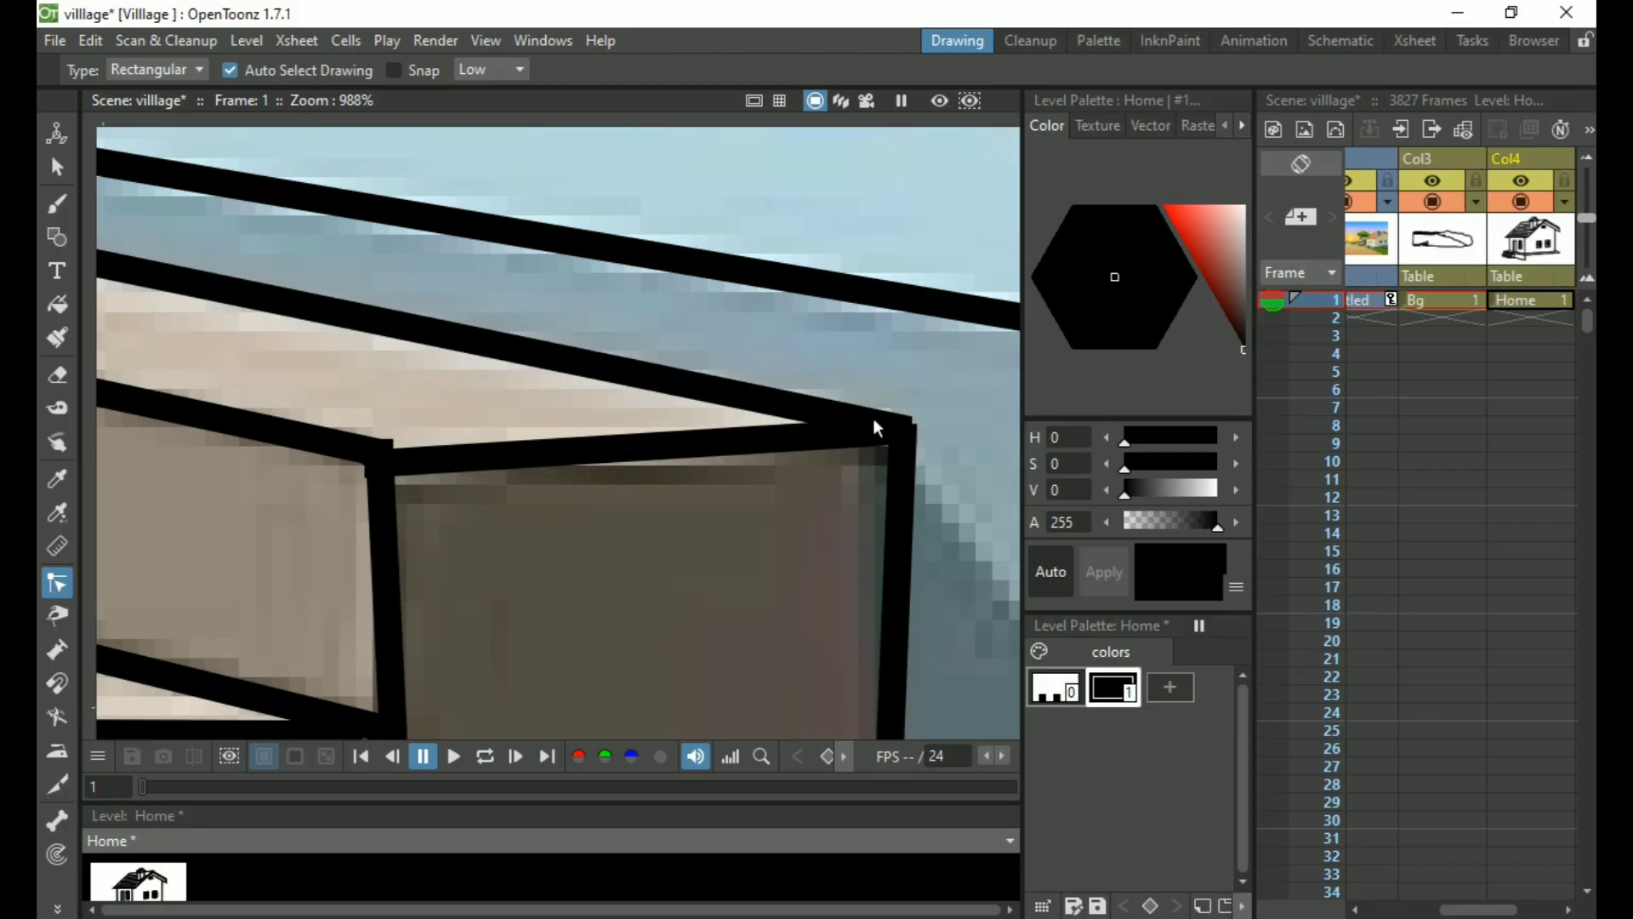
left_click_drag(905, 430, 893, 435)
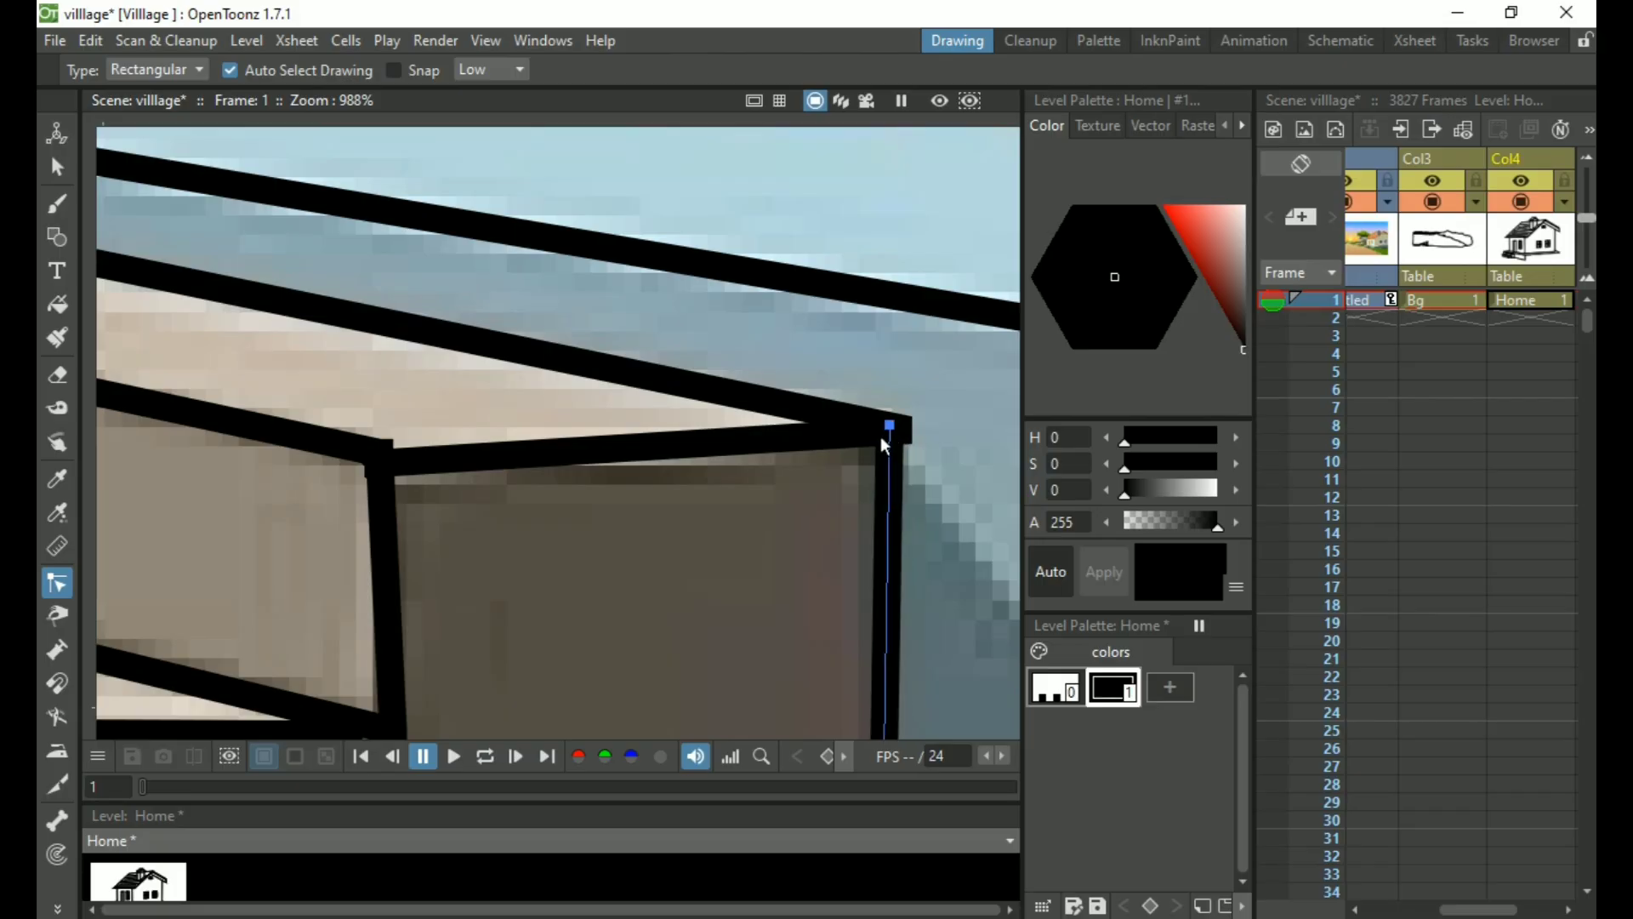
scroll(884, 443, "down", 5)
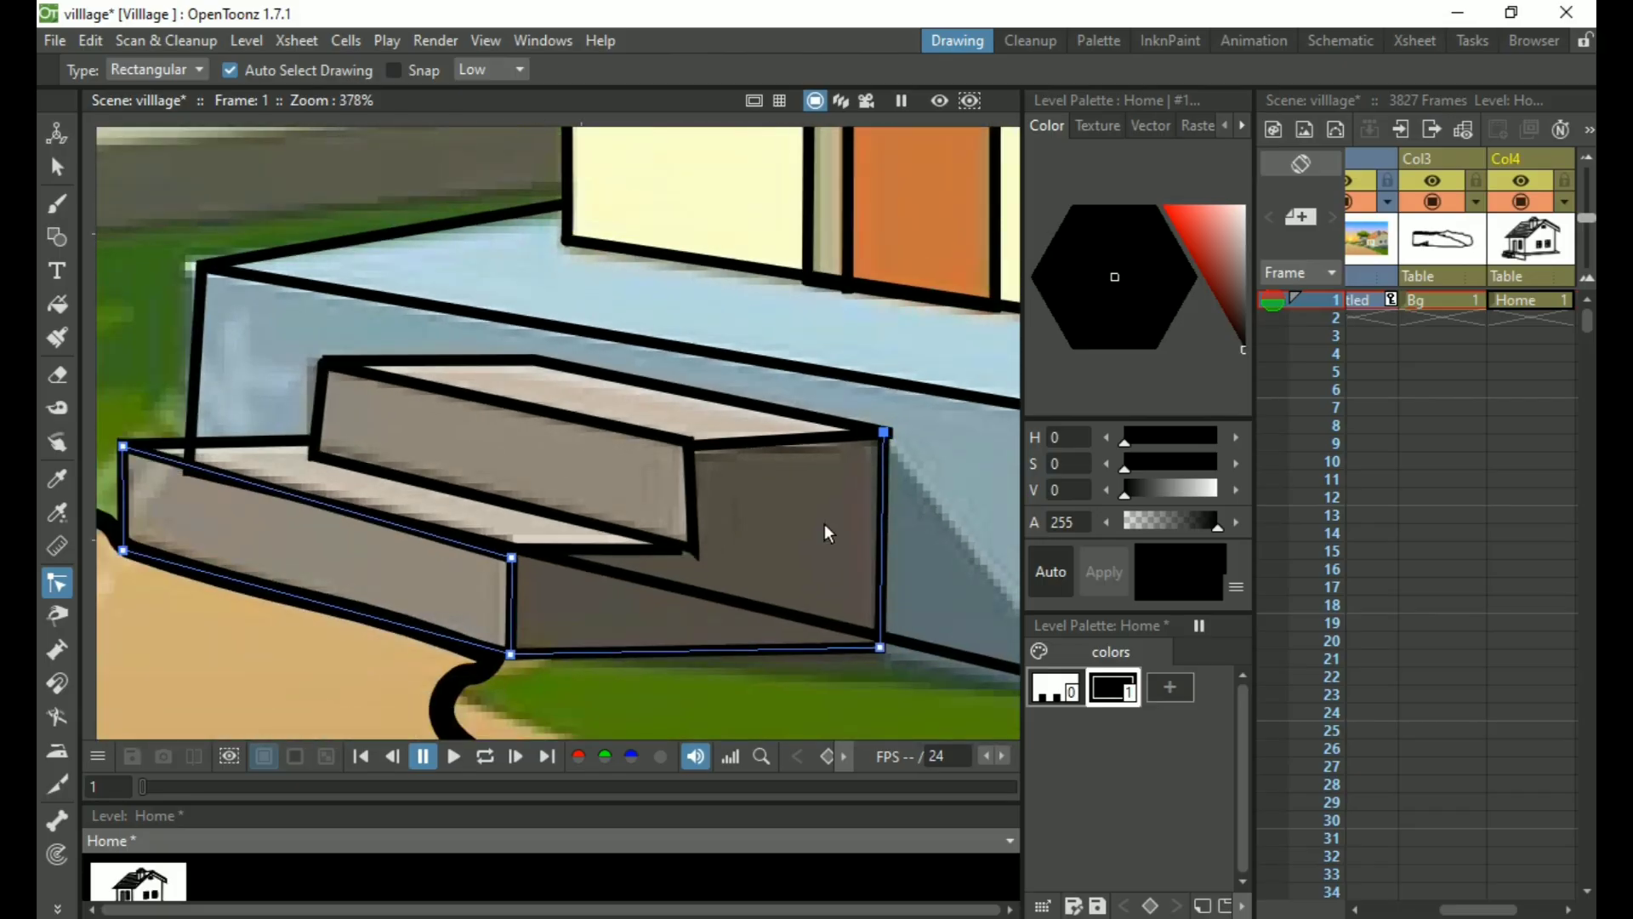
left_click(822, 547)
Review the traced house and the surrounding scene against the reference image for elements still untraced
scroll(965, 515, "down", 3)
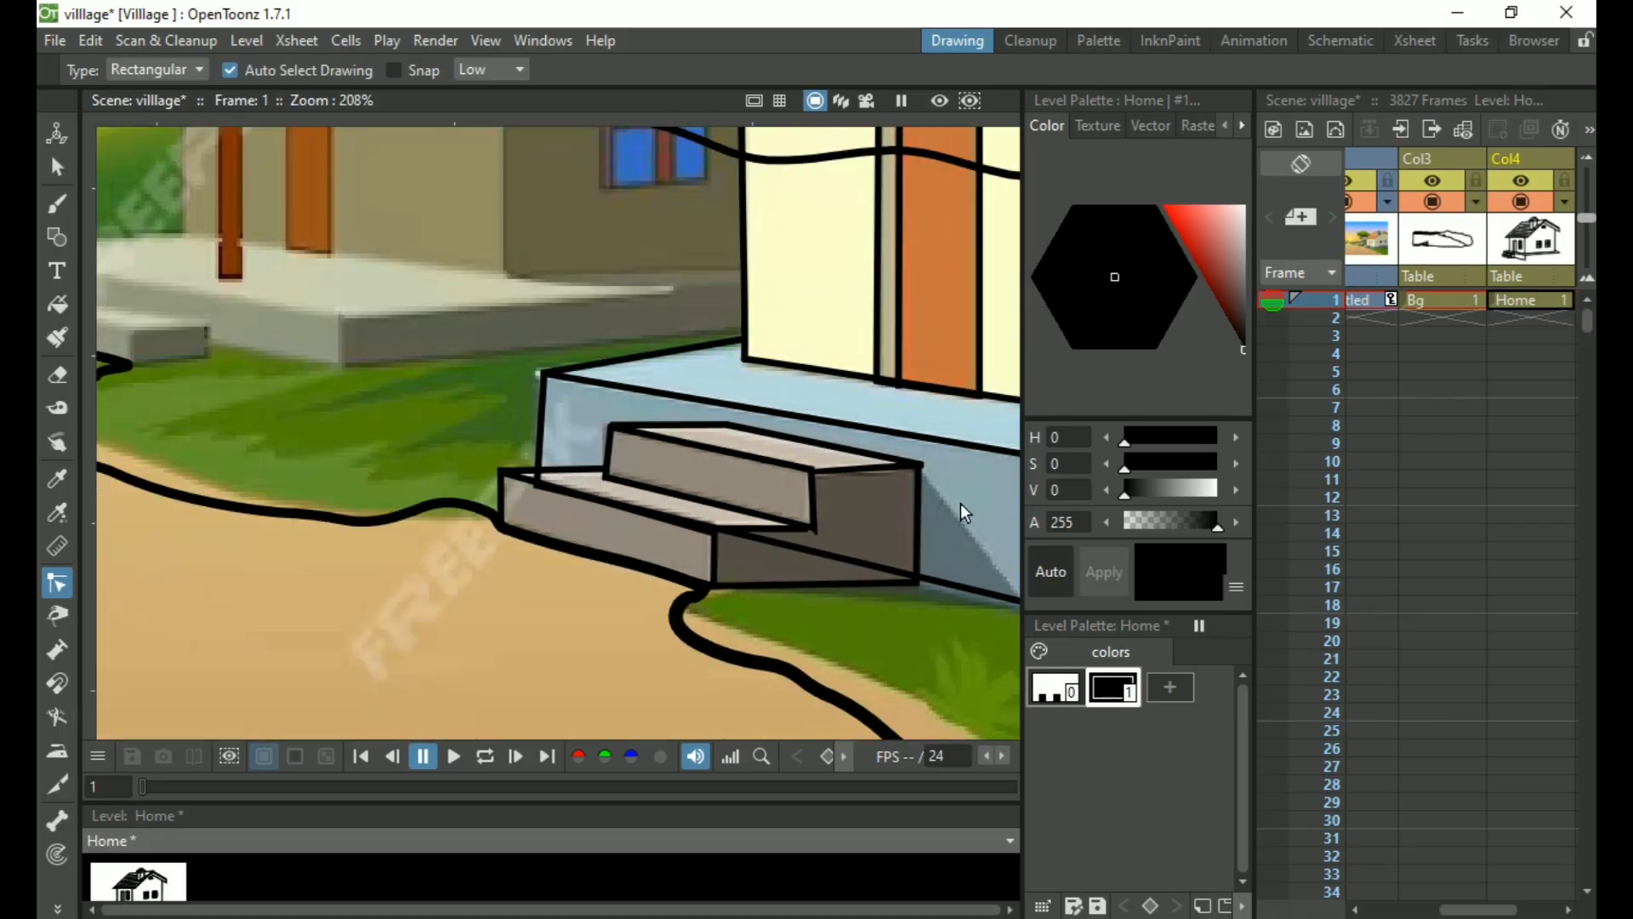
key("space")
left_click_drag(967, 528, 720, 482)
scroll(723, 487, "down", 7)
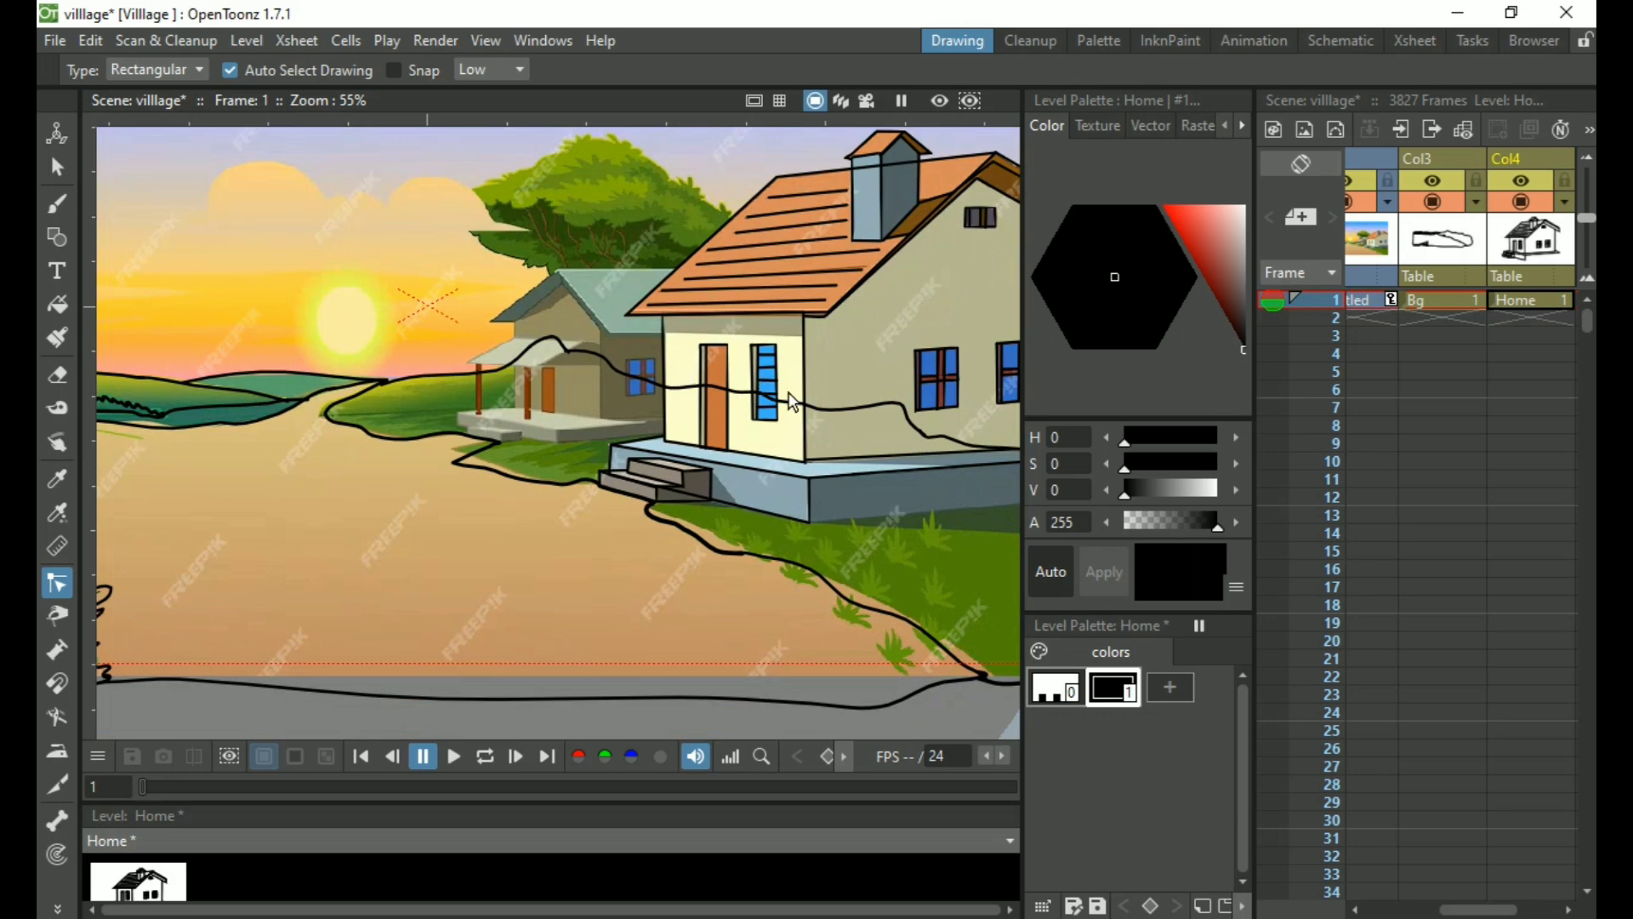
scroll(553, 397, "up", 3)
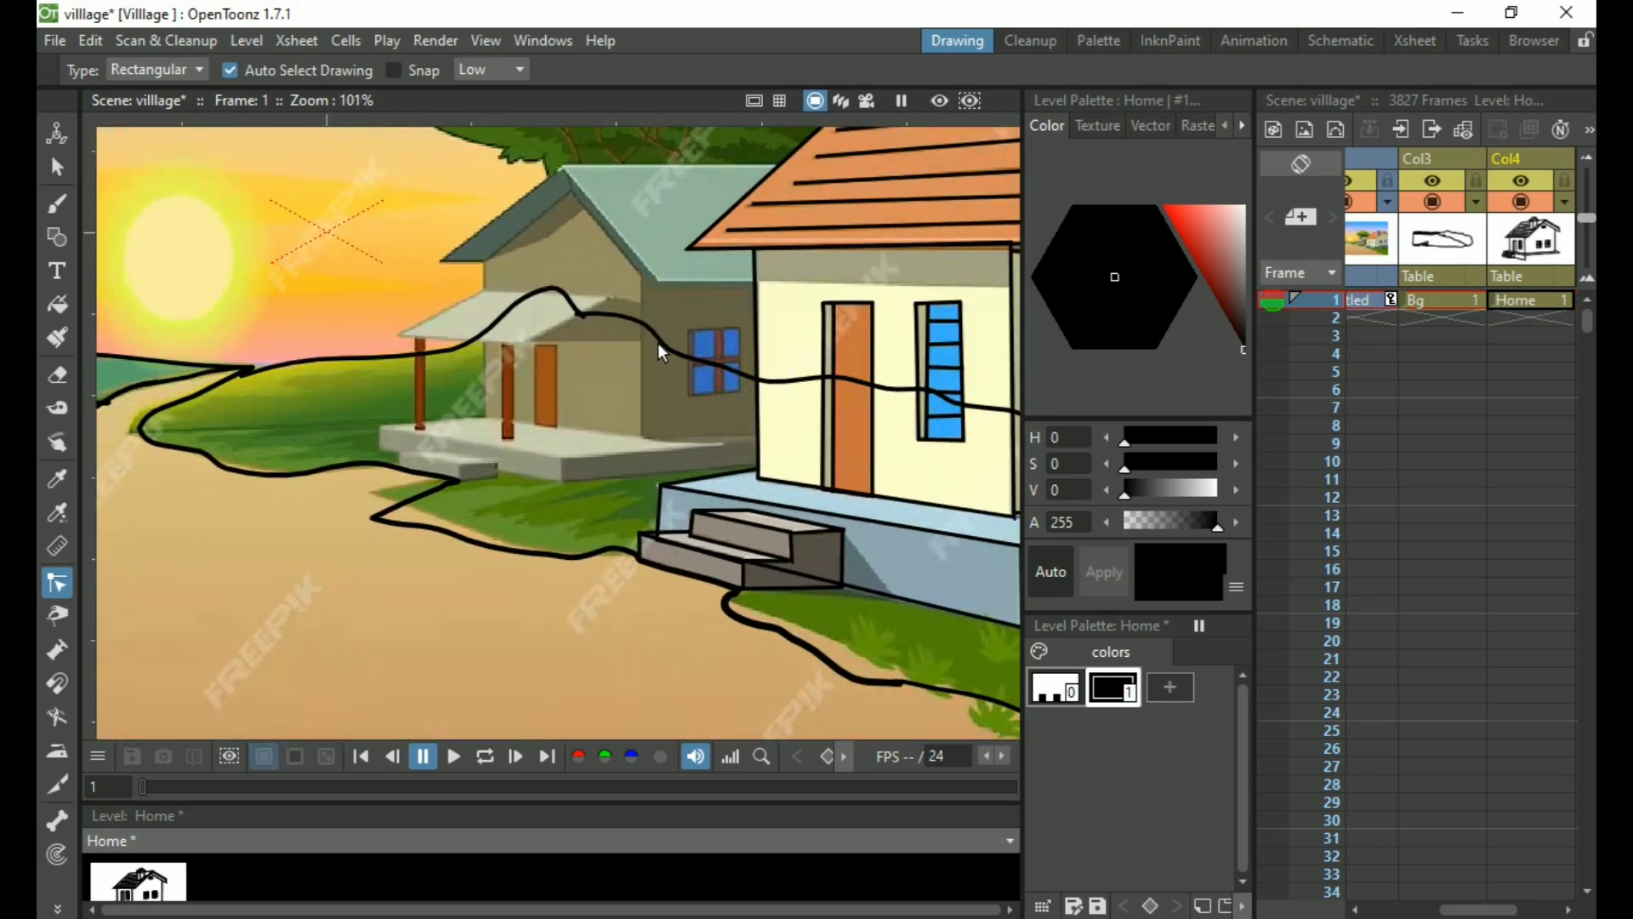
key("space")
left_click_drag(649, 349, 602, 406)
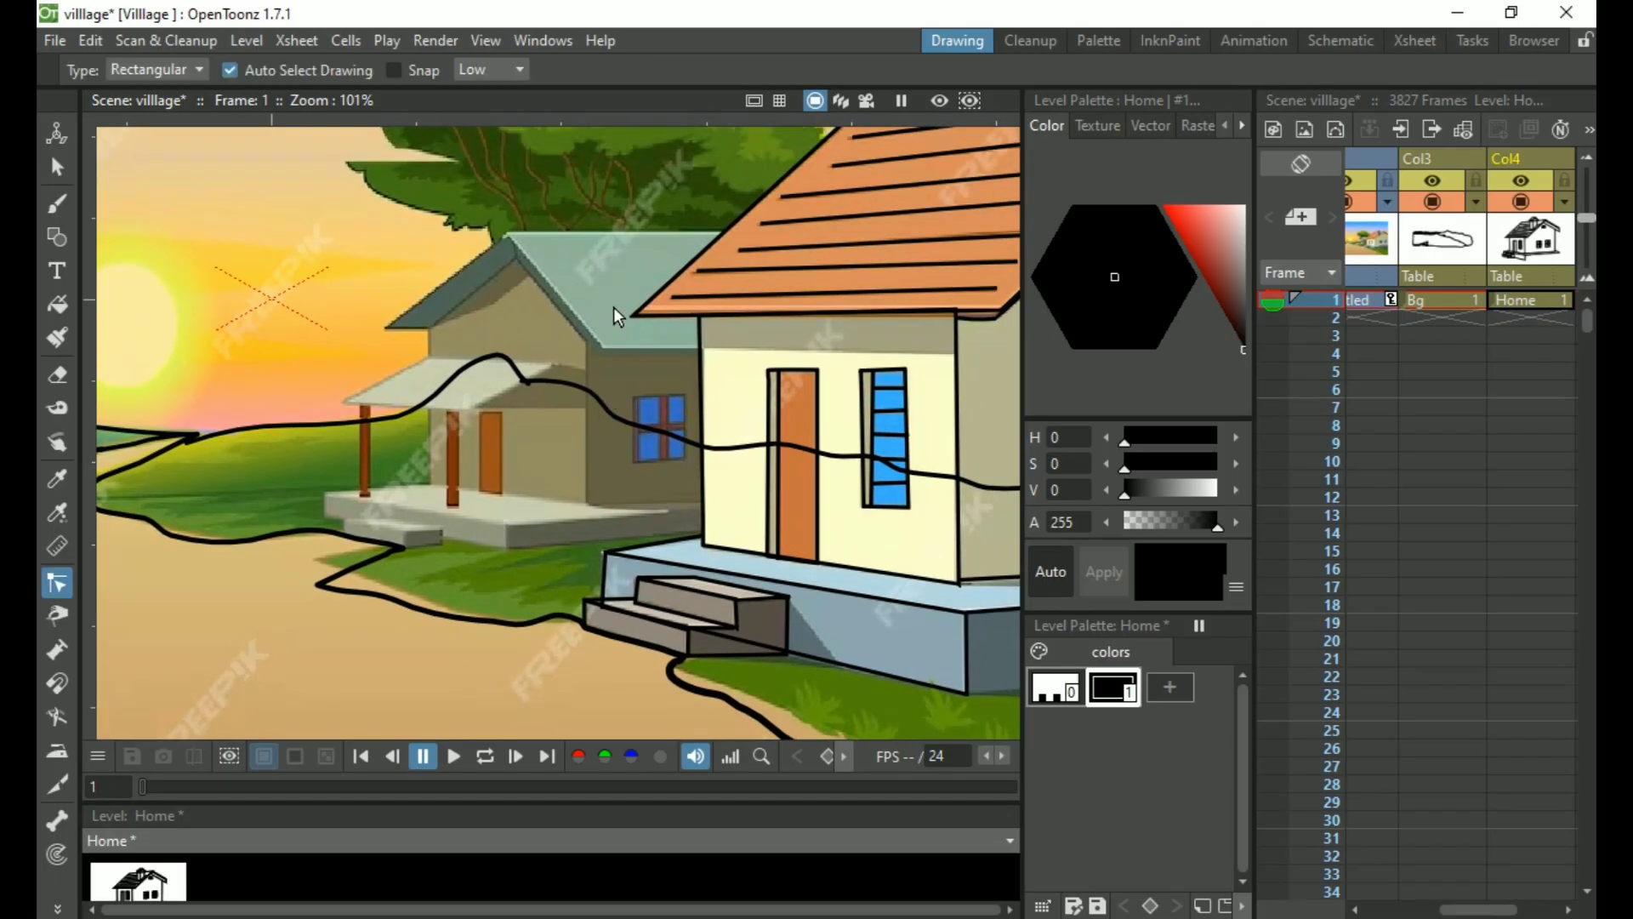
scroll(610, 273, "down", 5)
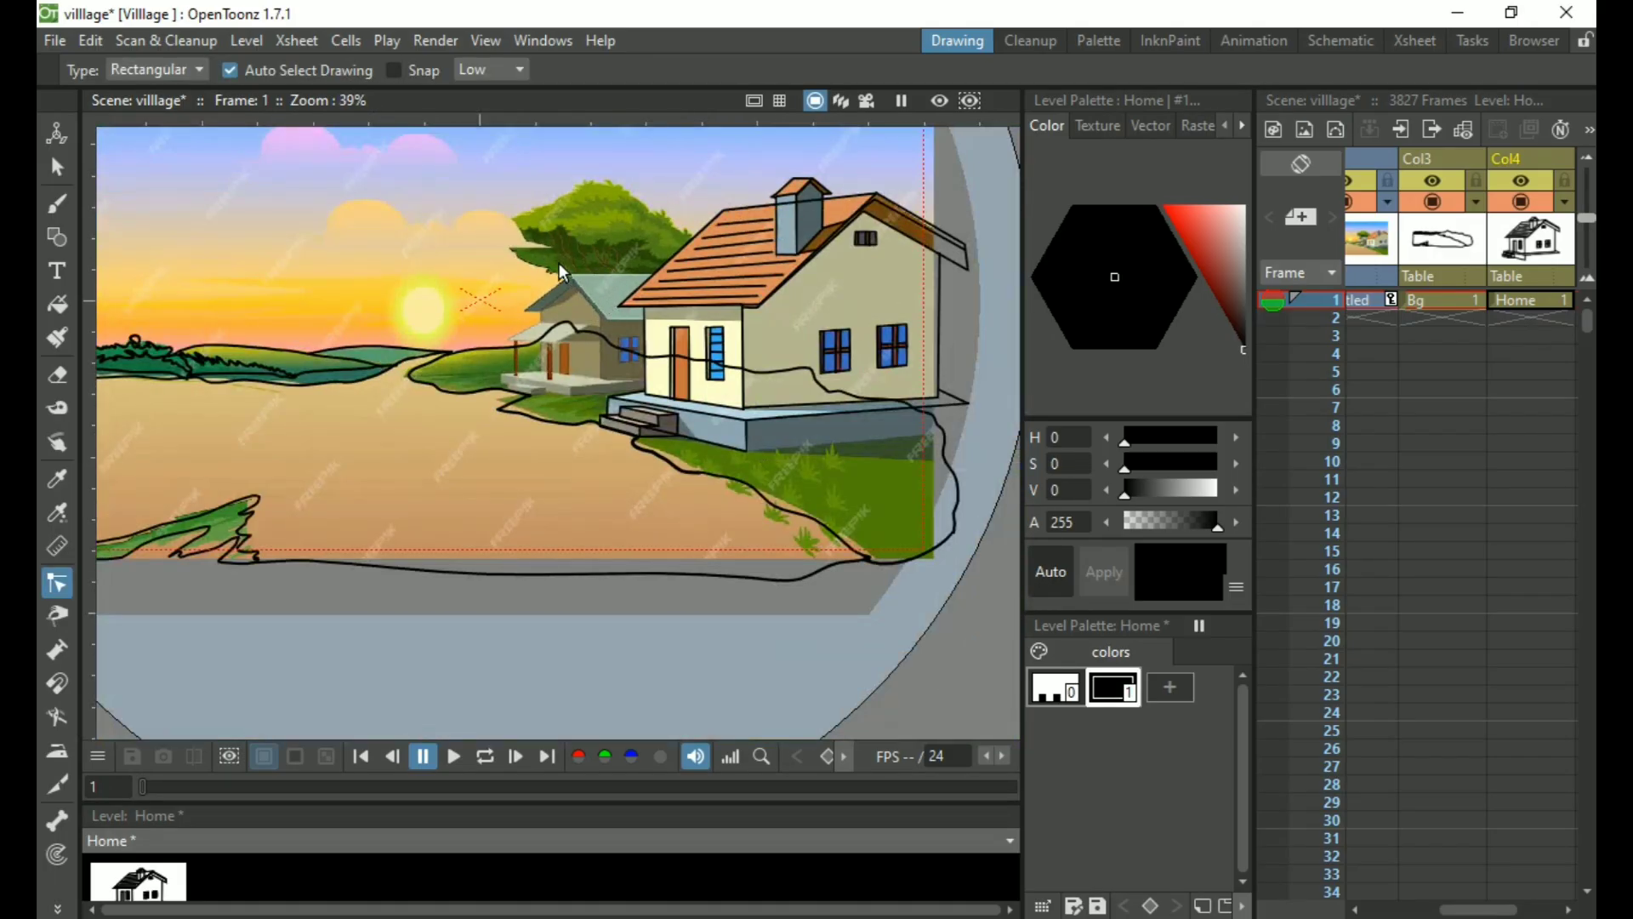
scroll(413, 321, "up", 3)
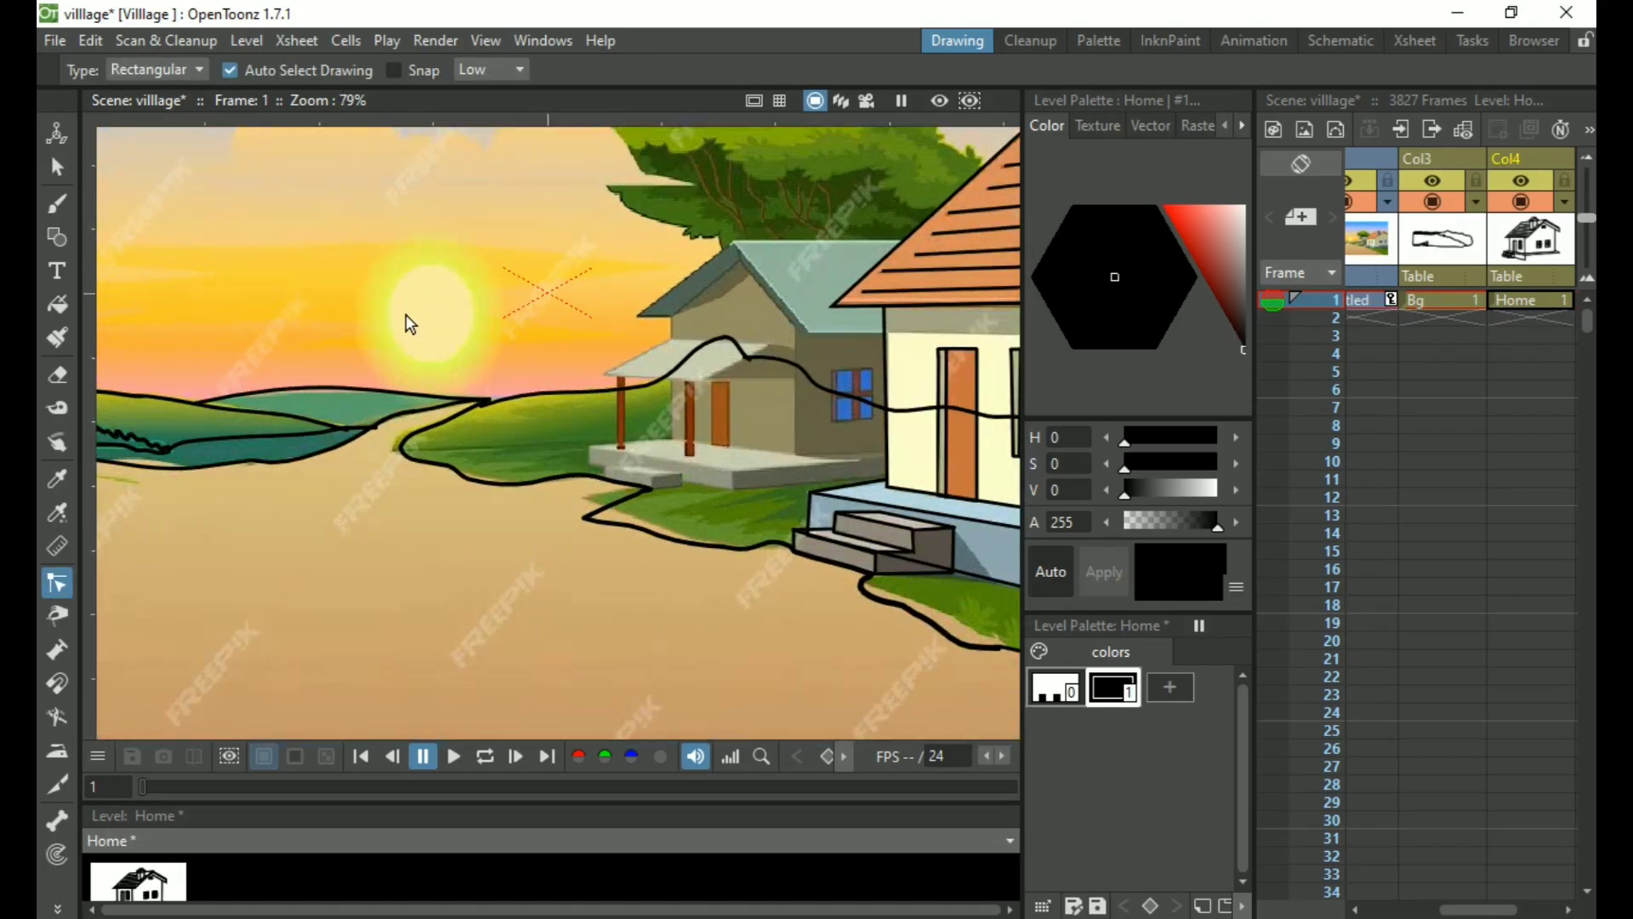
Create a new Toonz Vector Level named Sun in the empty column after the Home level
left_click(1521, 304)
key("Right")
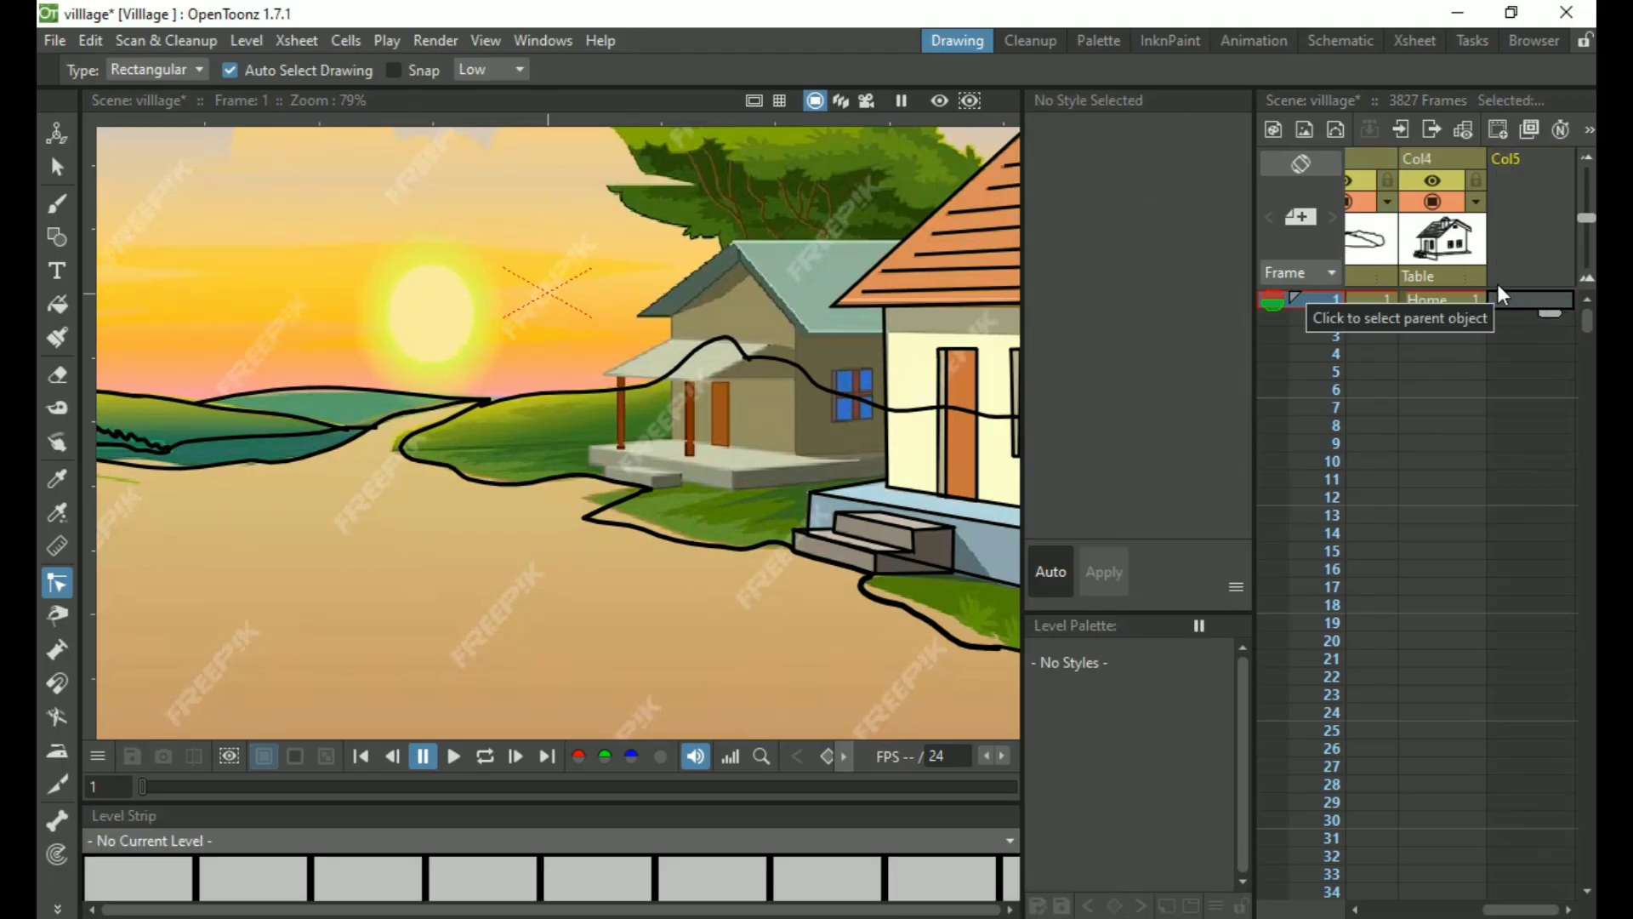
key("alt+n")
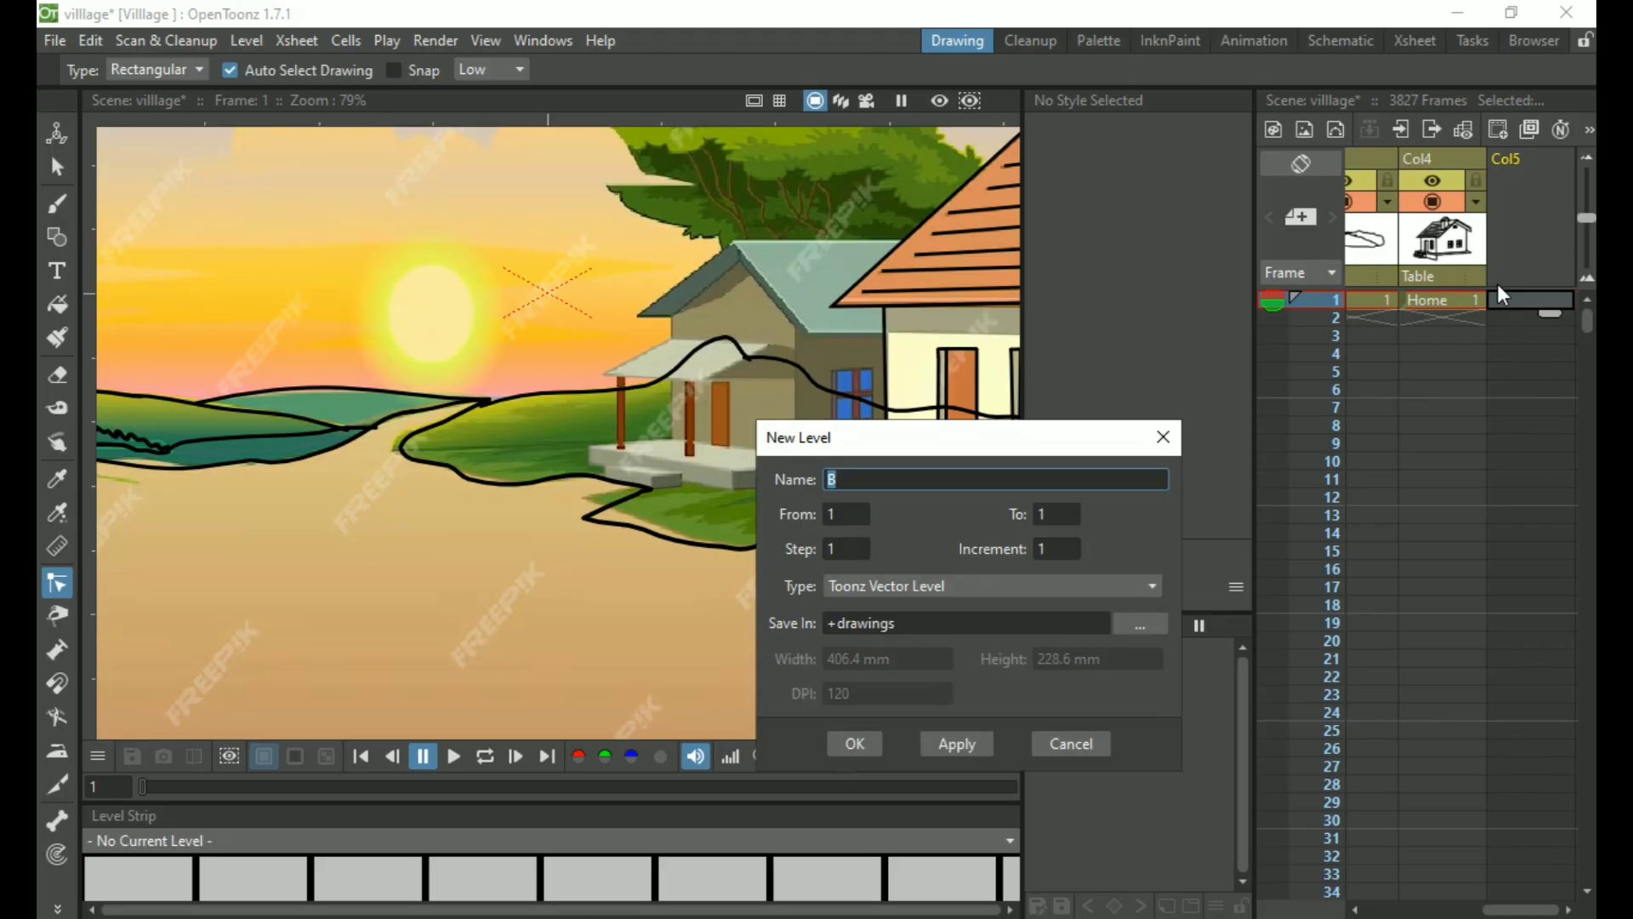
type("Sun")
left_click(861, 746)
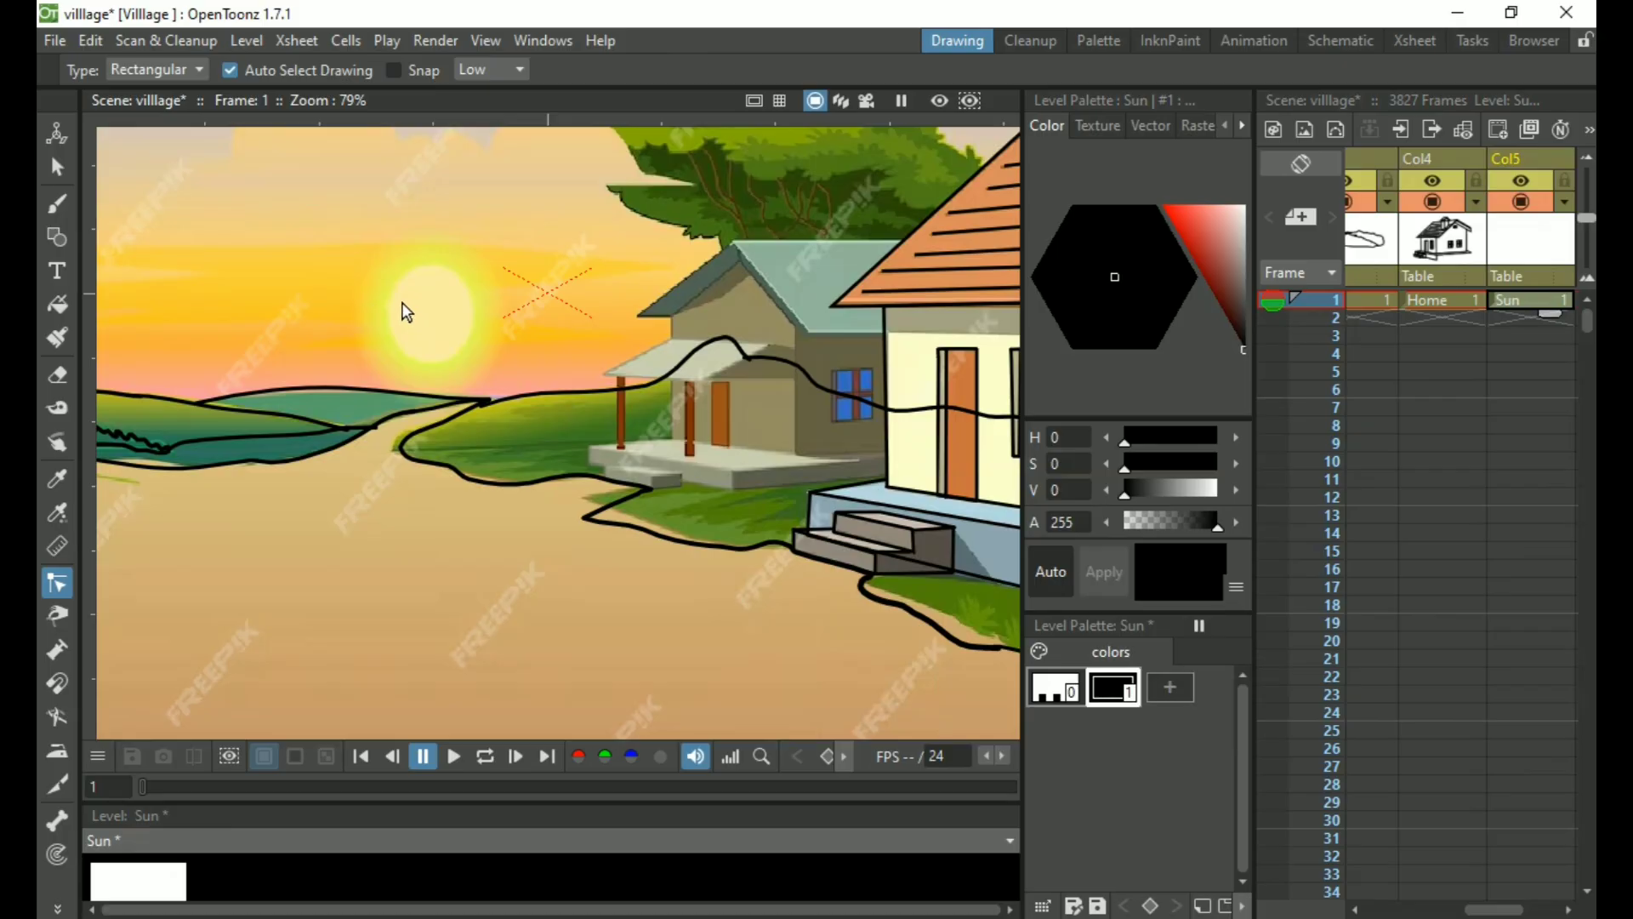
Draw an ellipse over the reference image's sun with the Geometric tool's Ellipse shape
key("g")
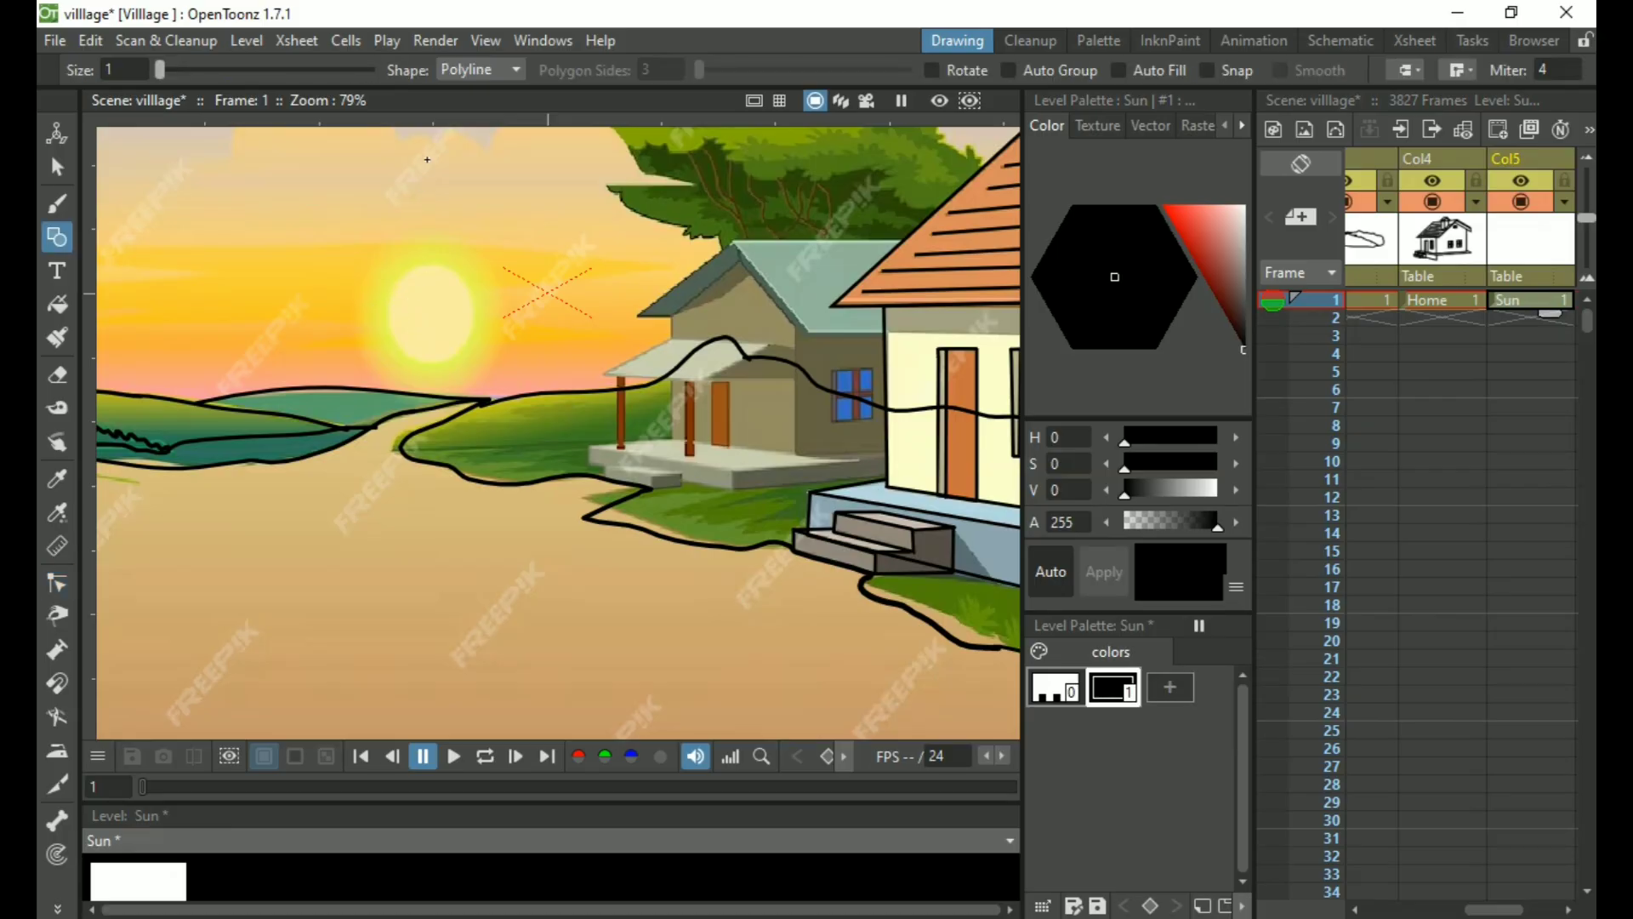
left_click(502, 70)
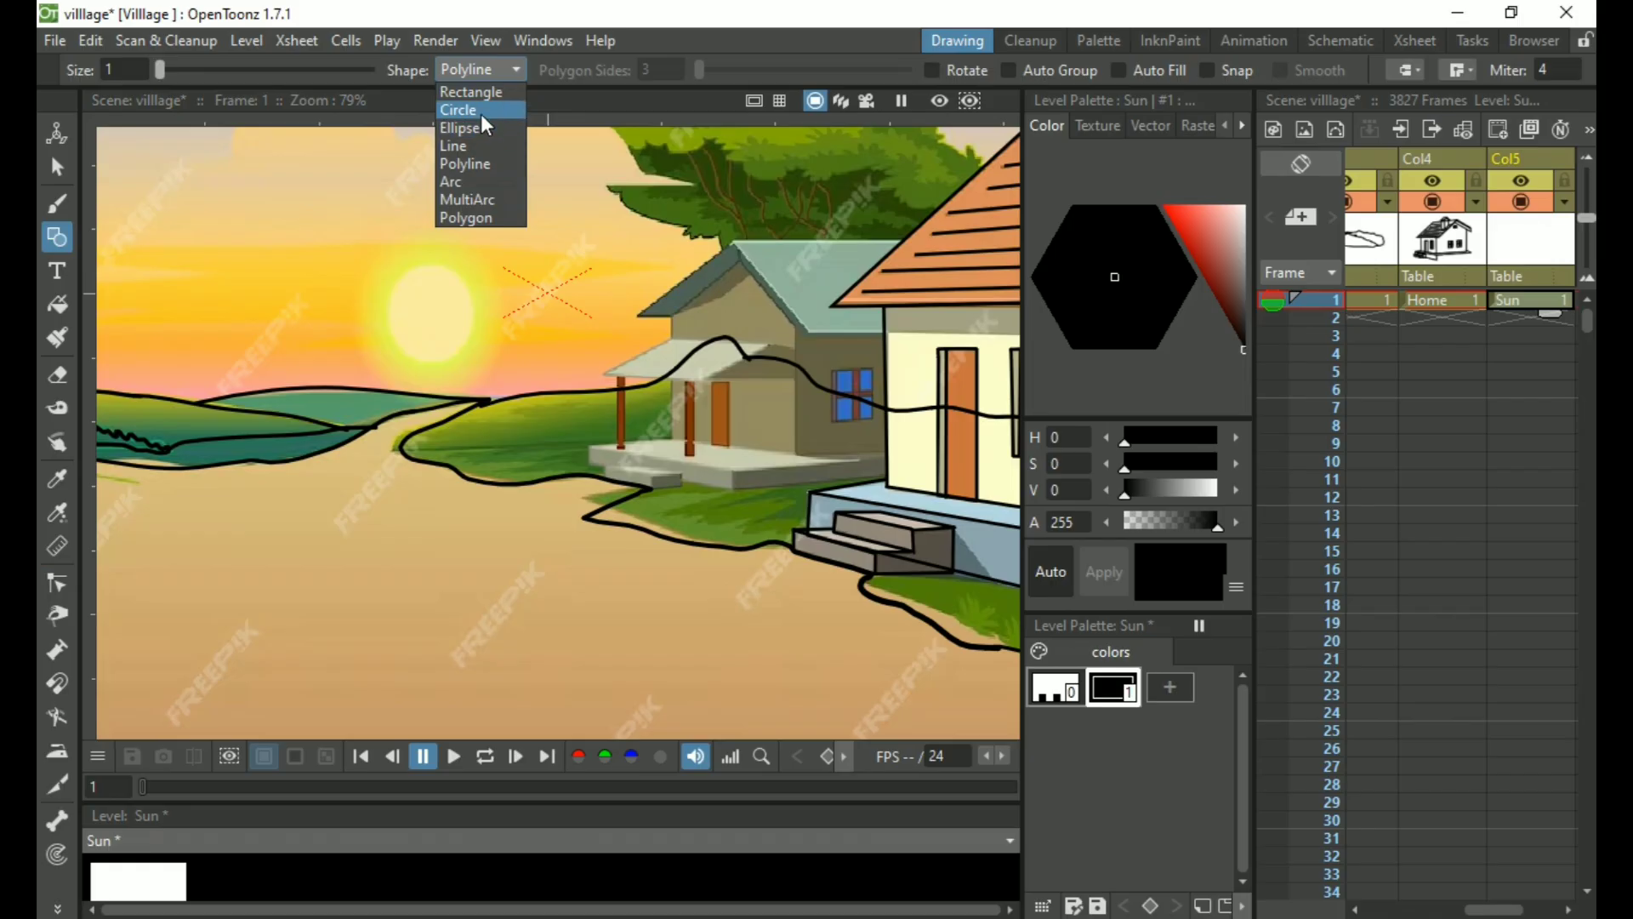
left_click(477, 130)
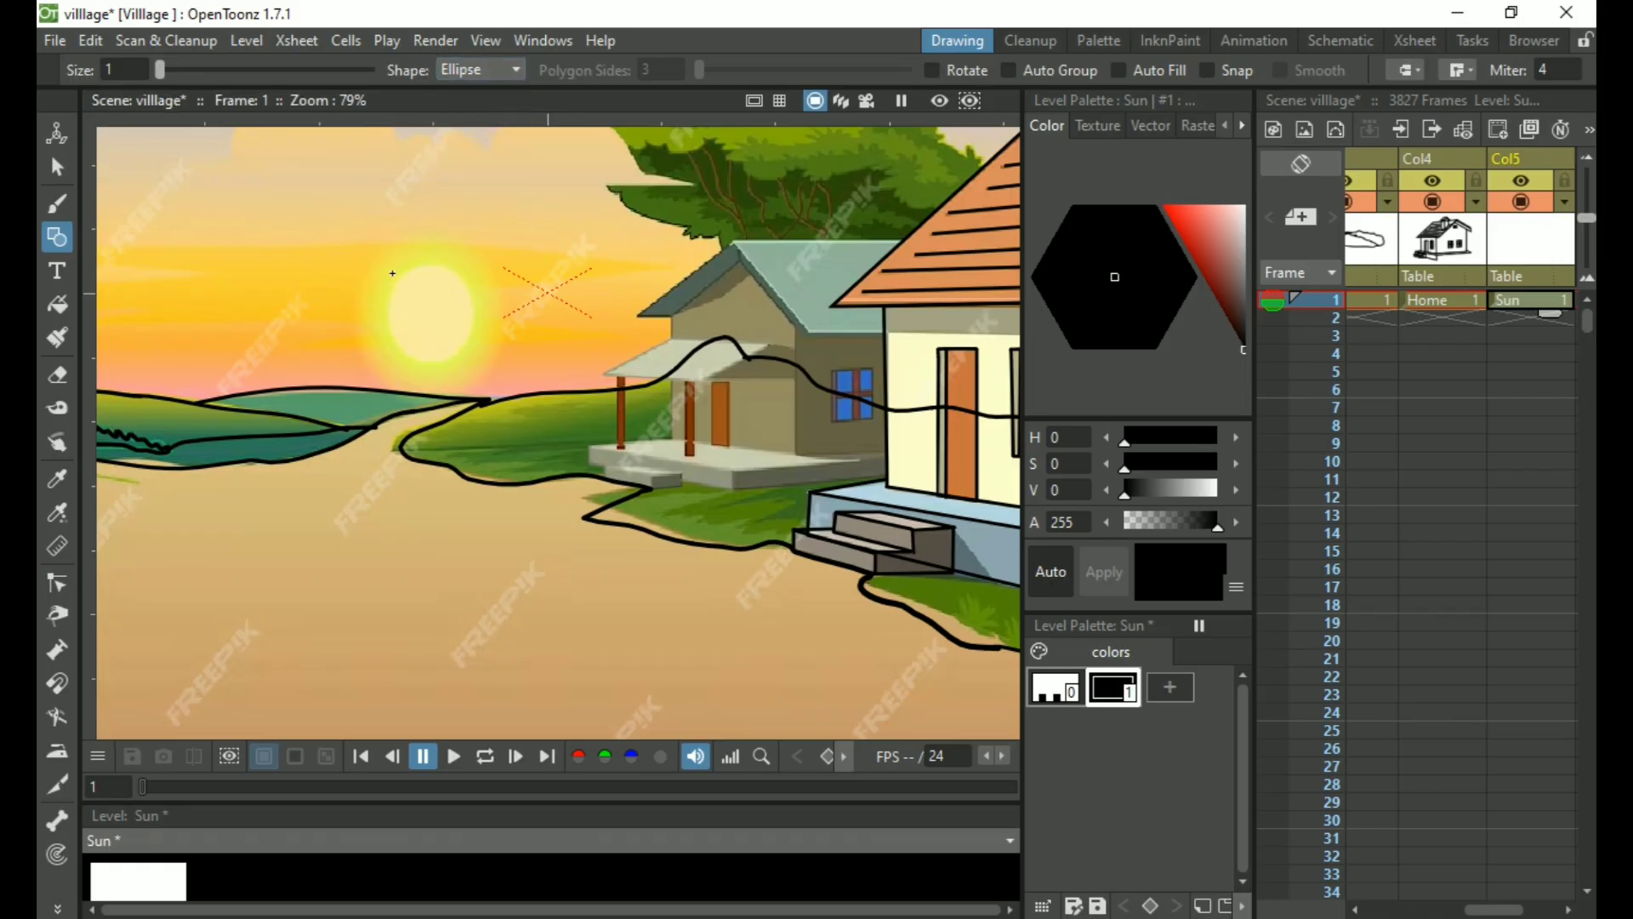
mouse_move(392, 273)
left_mouse_down()
mouse_move(485, 355)
mouse_move(487, 384)
mouse_move(492, 372)
left_mouse_up()
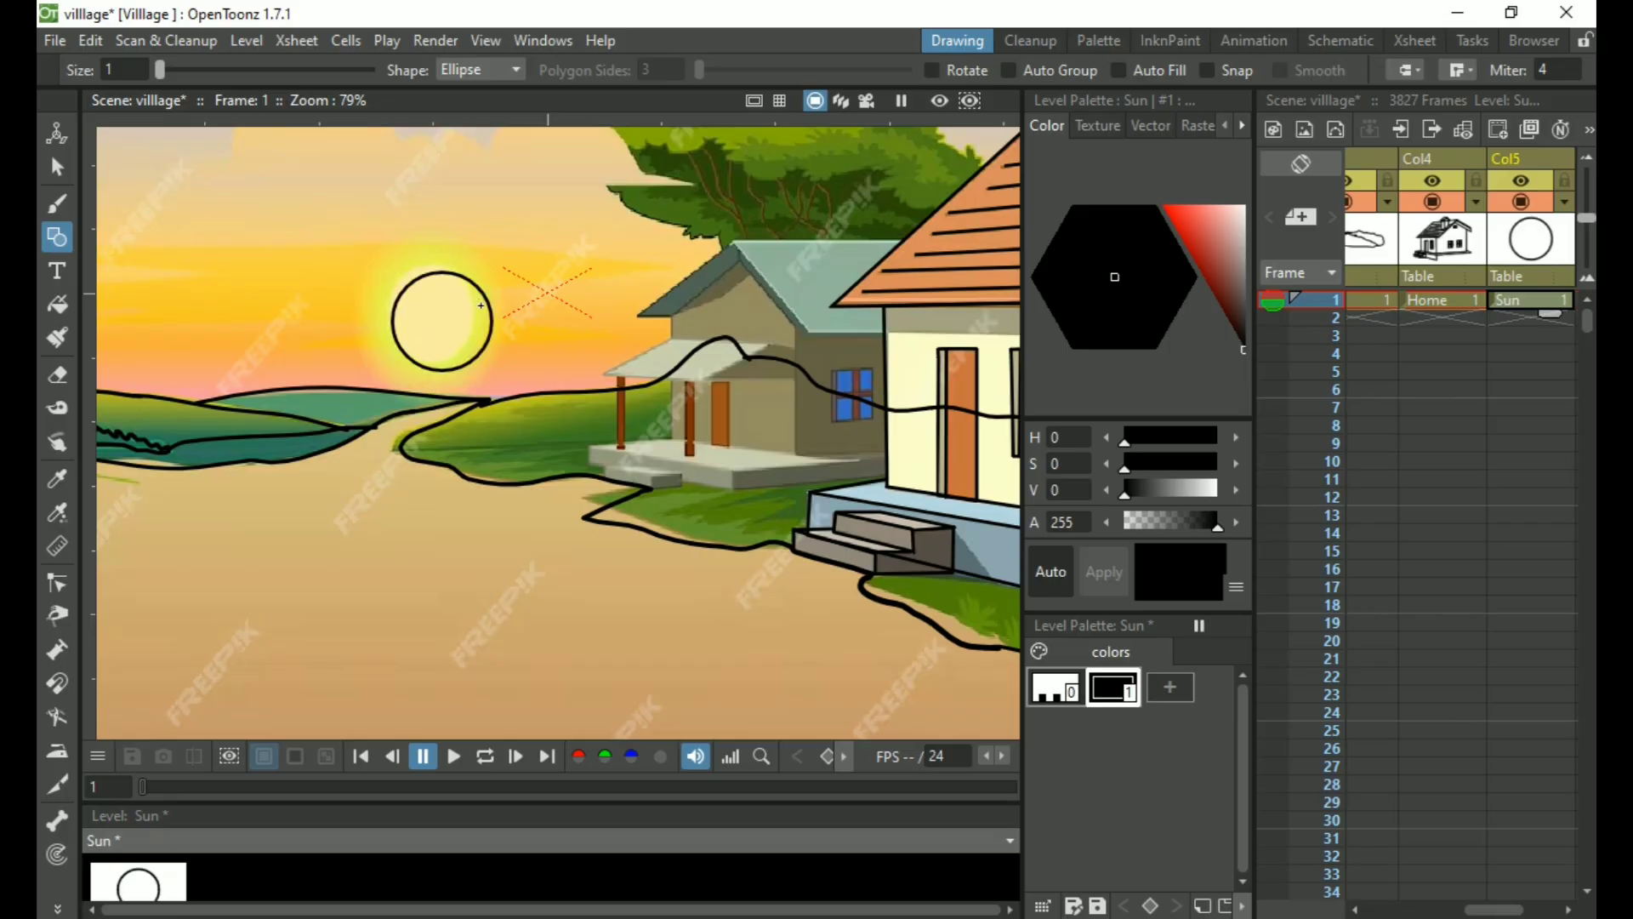
Move the sun ellipse so it lines up with the reference image's sun disc
key("s")
left_click(485, 304)
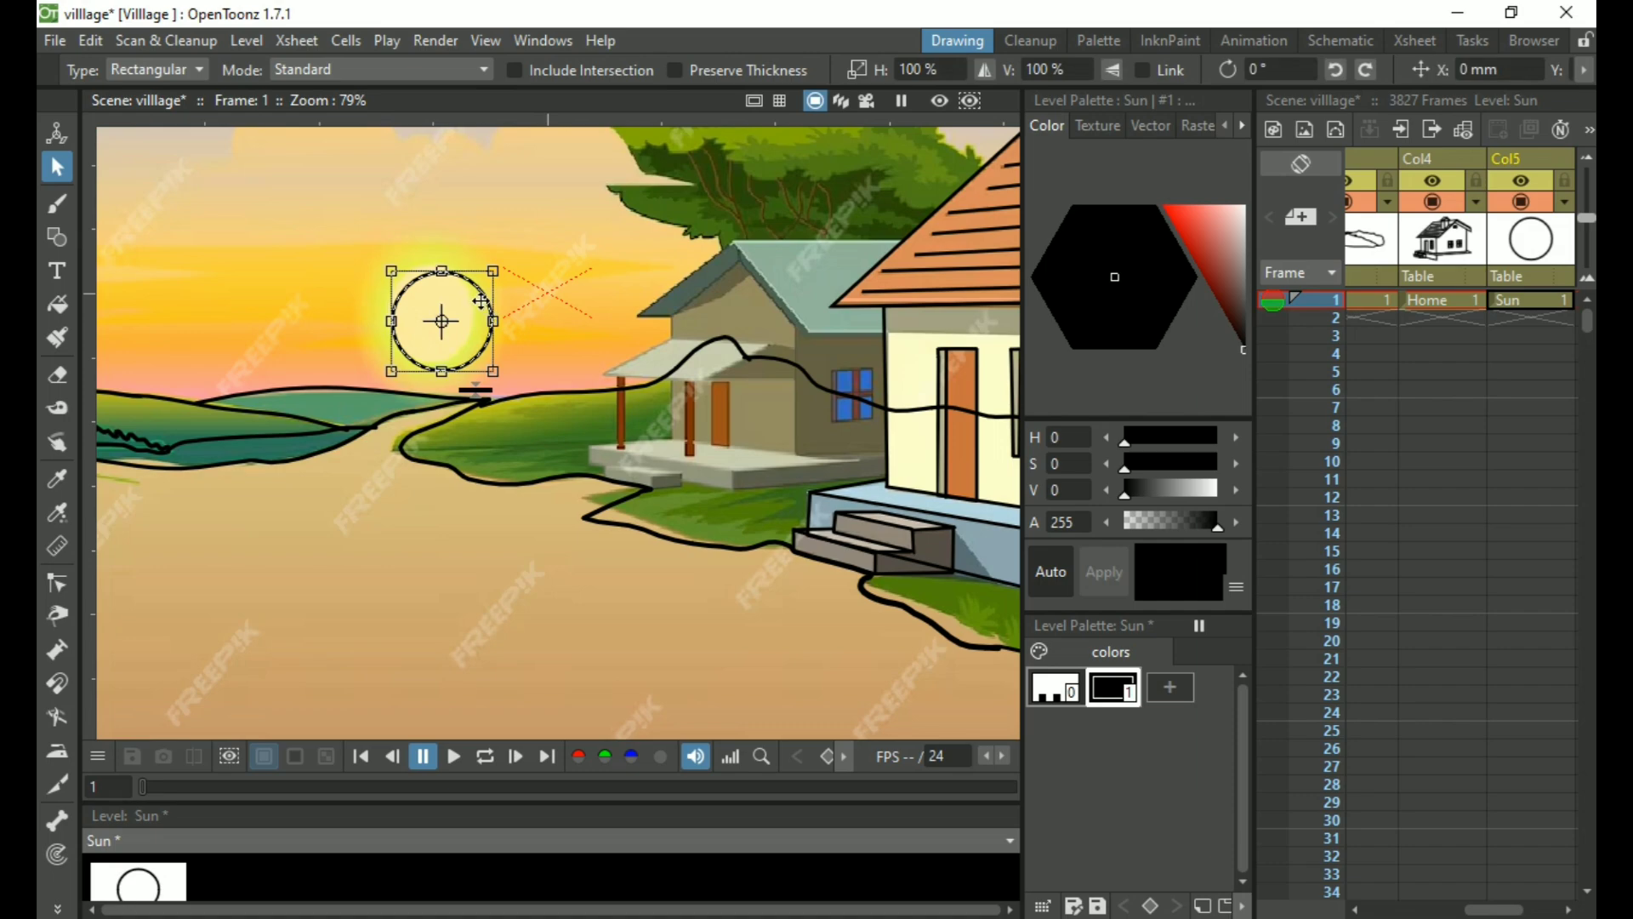
left_click_drag(481, 297, 466, 293)
left_click(517, 291)
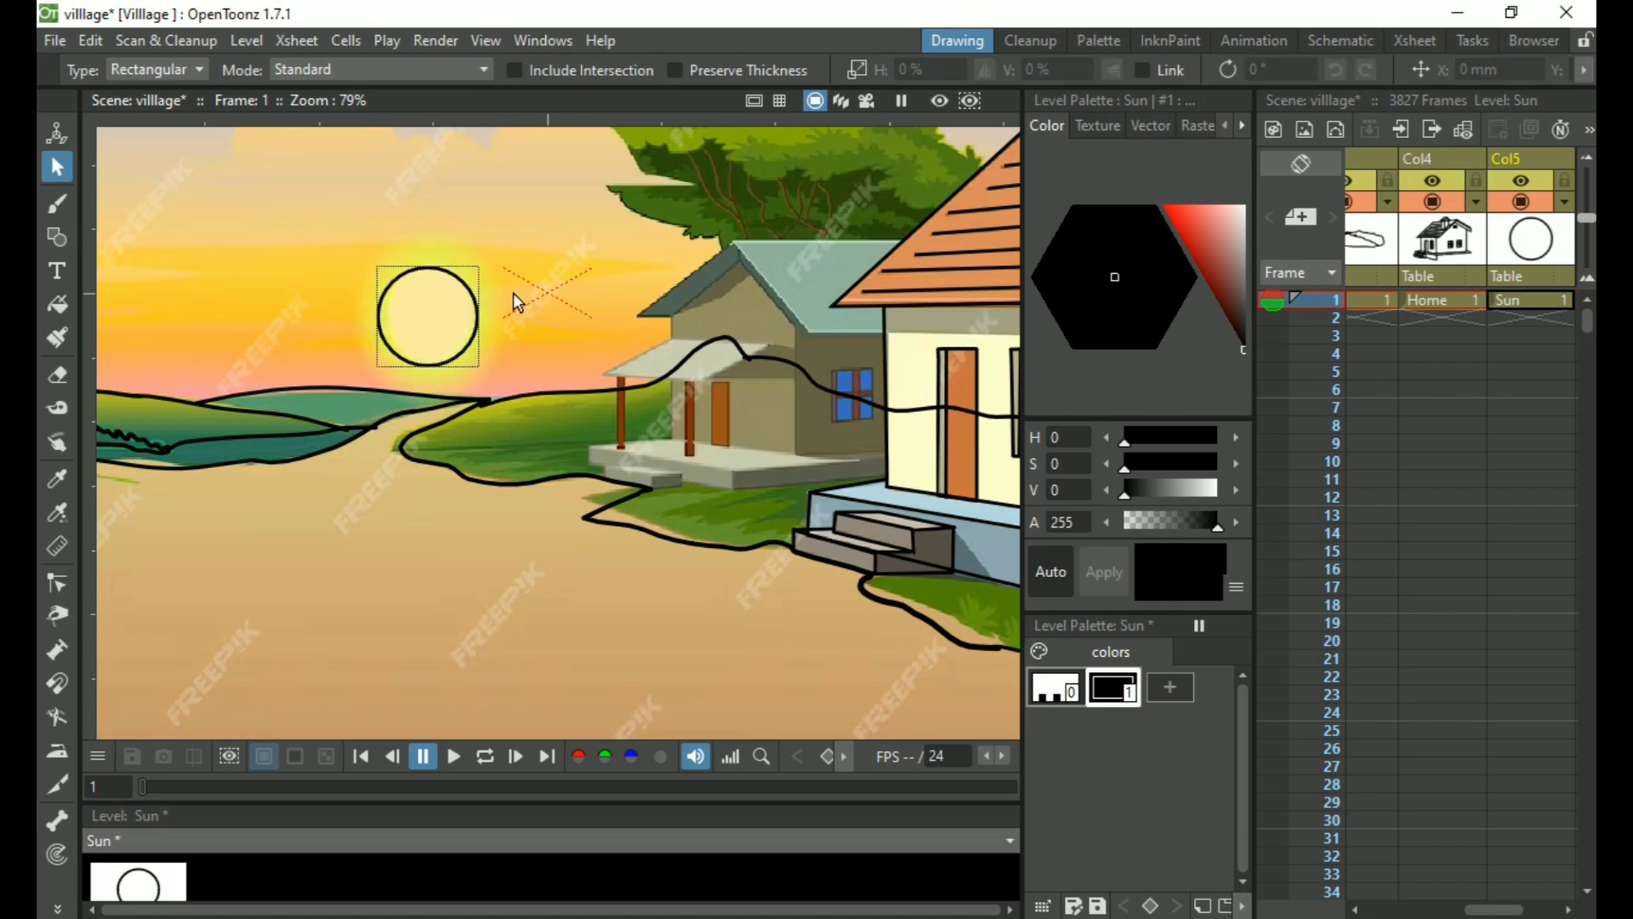
Duplicate the sun circle and scale the copy to about 139% wide and 144% high around the sun's glow
left_click(443, 277)
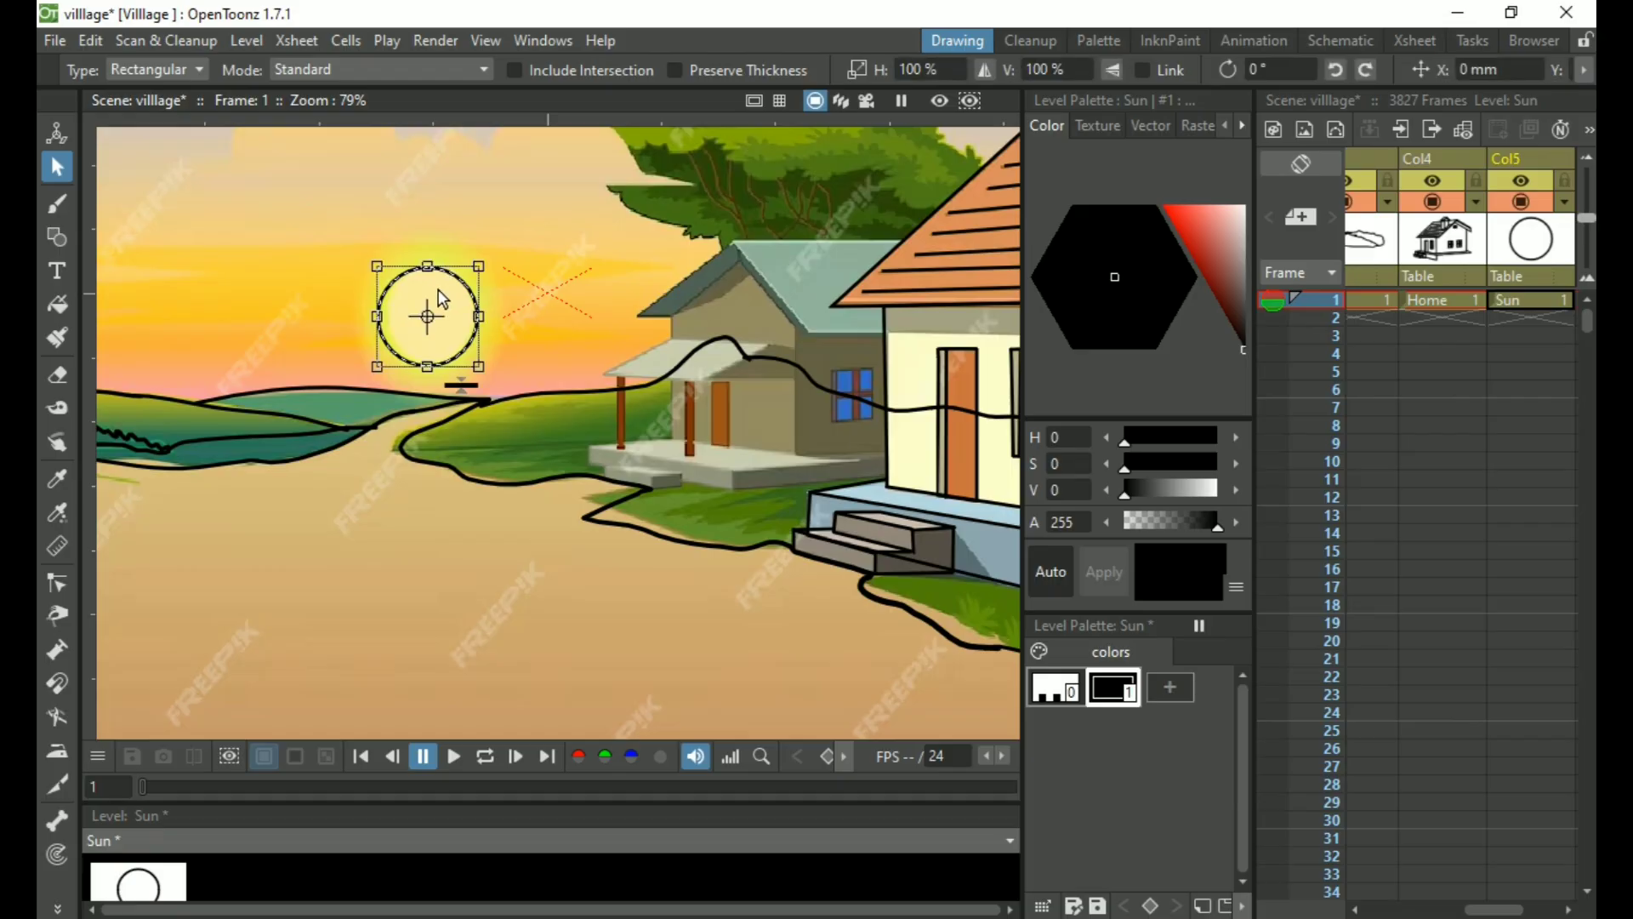
mouse_move(437, 292)
left_mouse_down()
mouse_move(457, 311)
mouse_move(457, 278)
left_mouse_up()
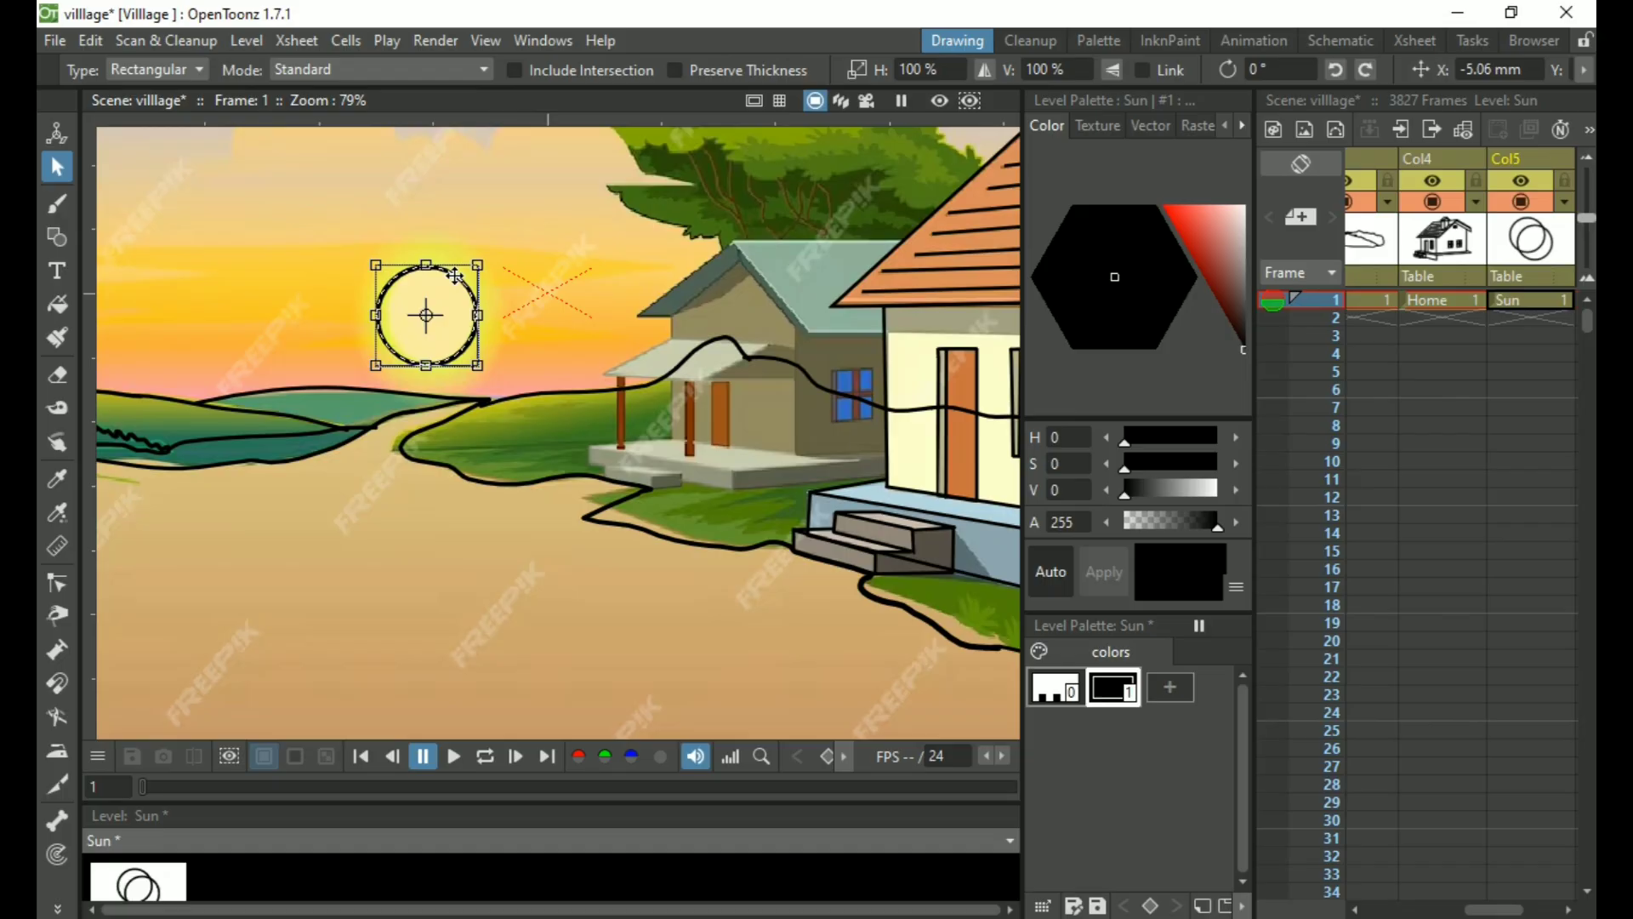
left_click_drag(479, 265, 501, 241)
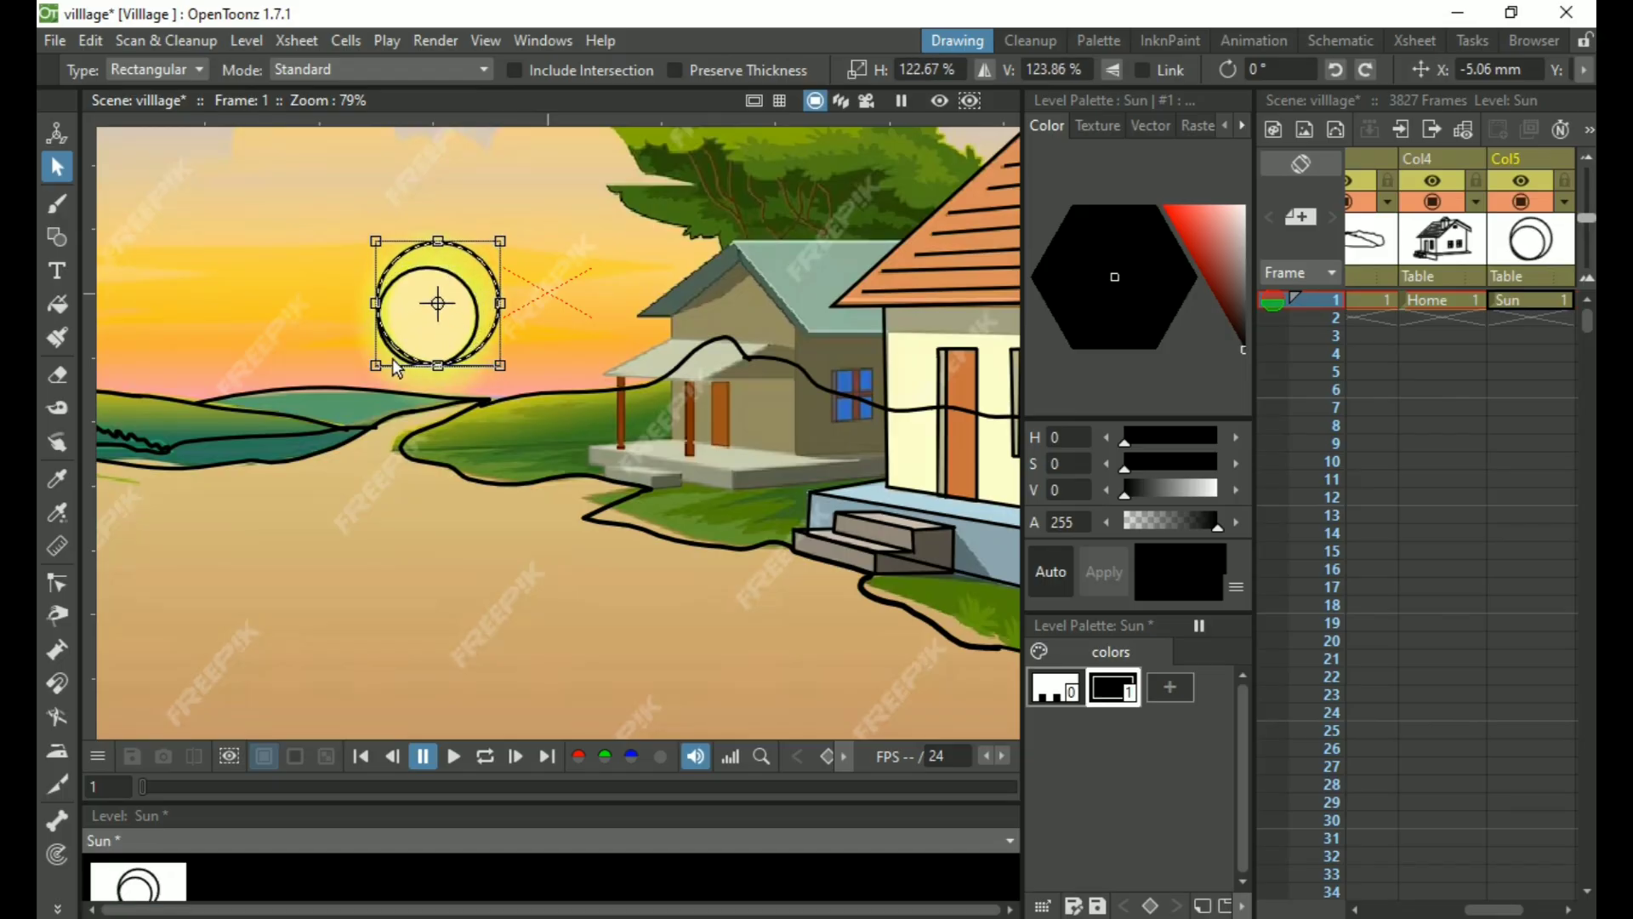
left_click_drag(376, 366, 432, 387)
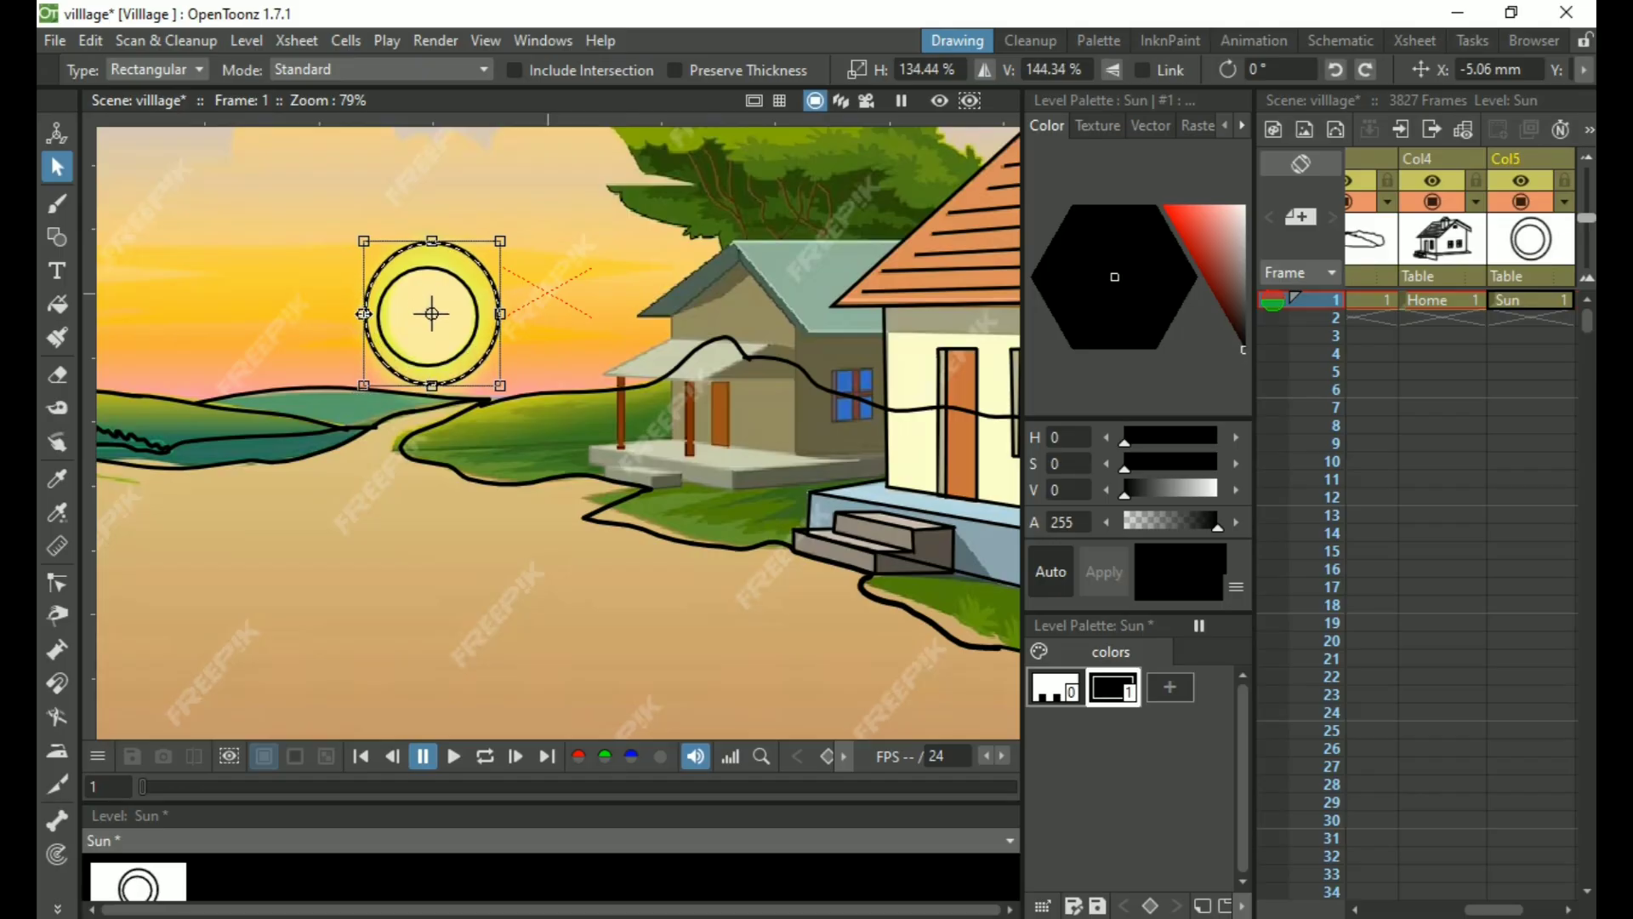
left_click_drag(364, 313, 359, 314)
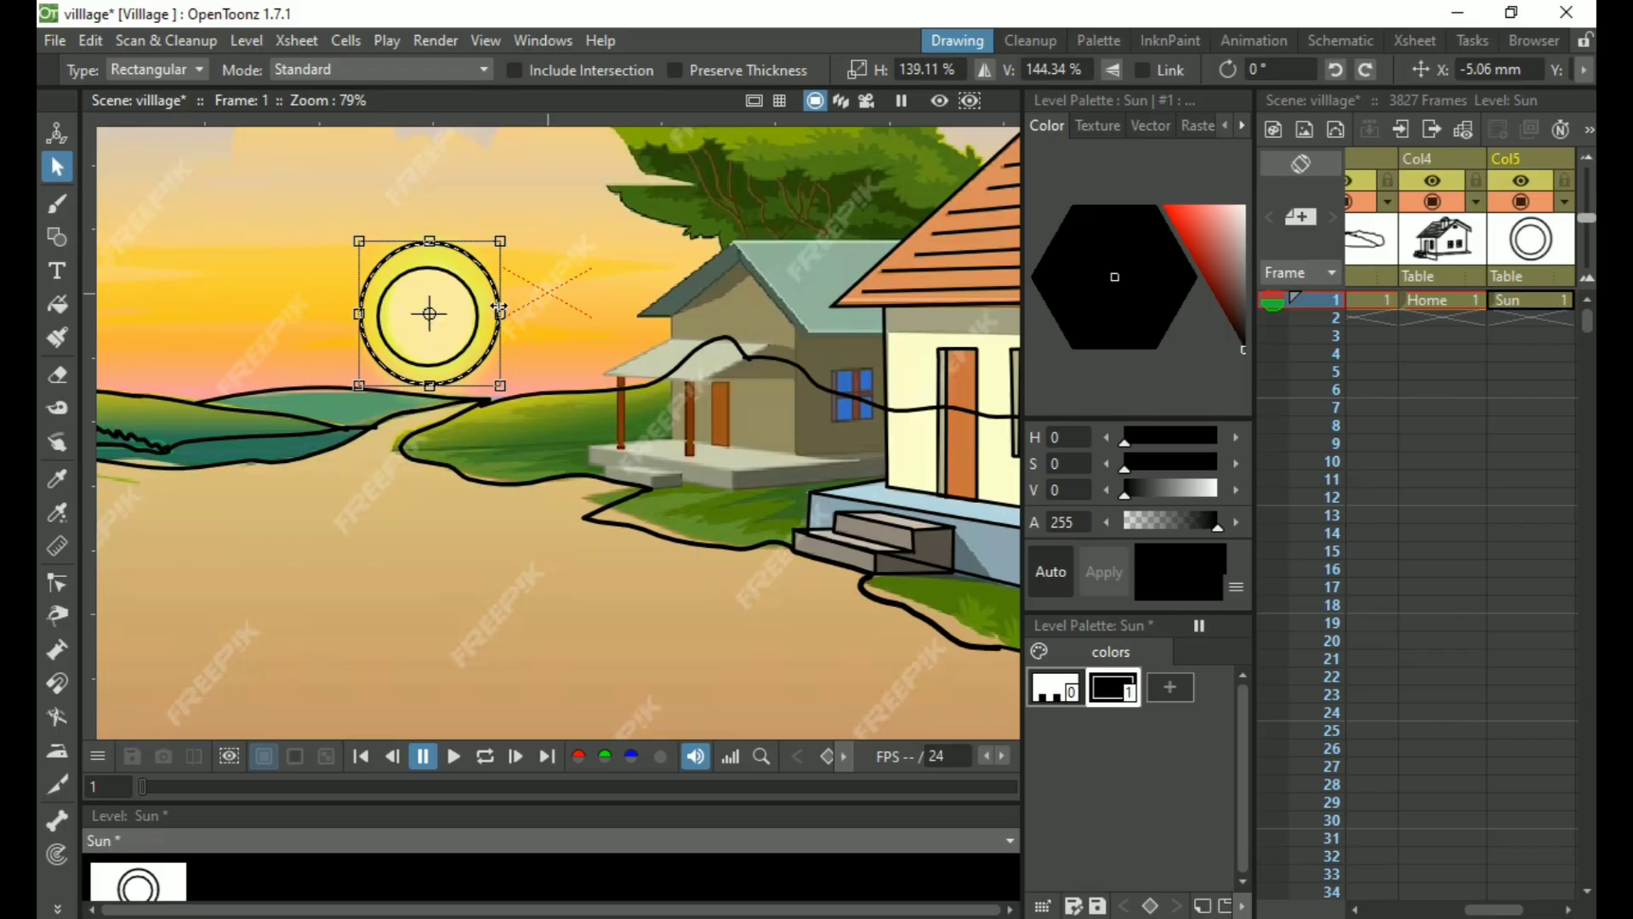
Delete the enlarged outer circle around the sun
scroll(450, 287, "down", 5)
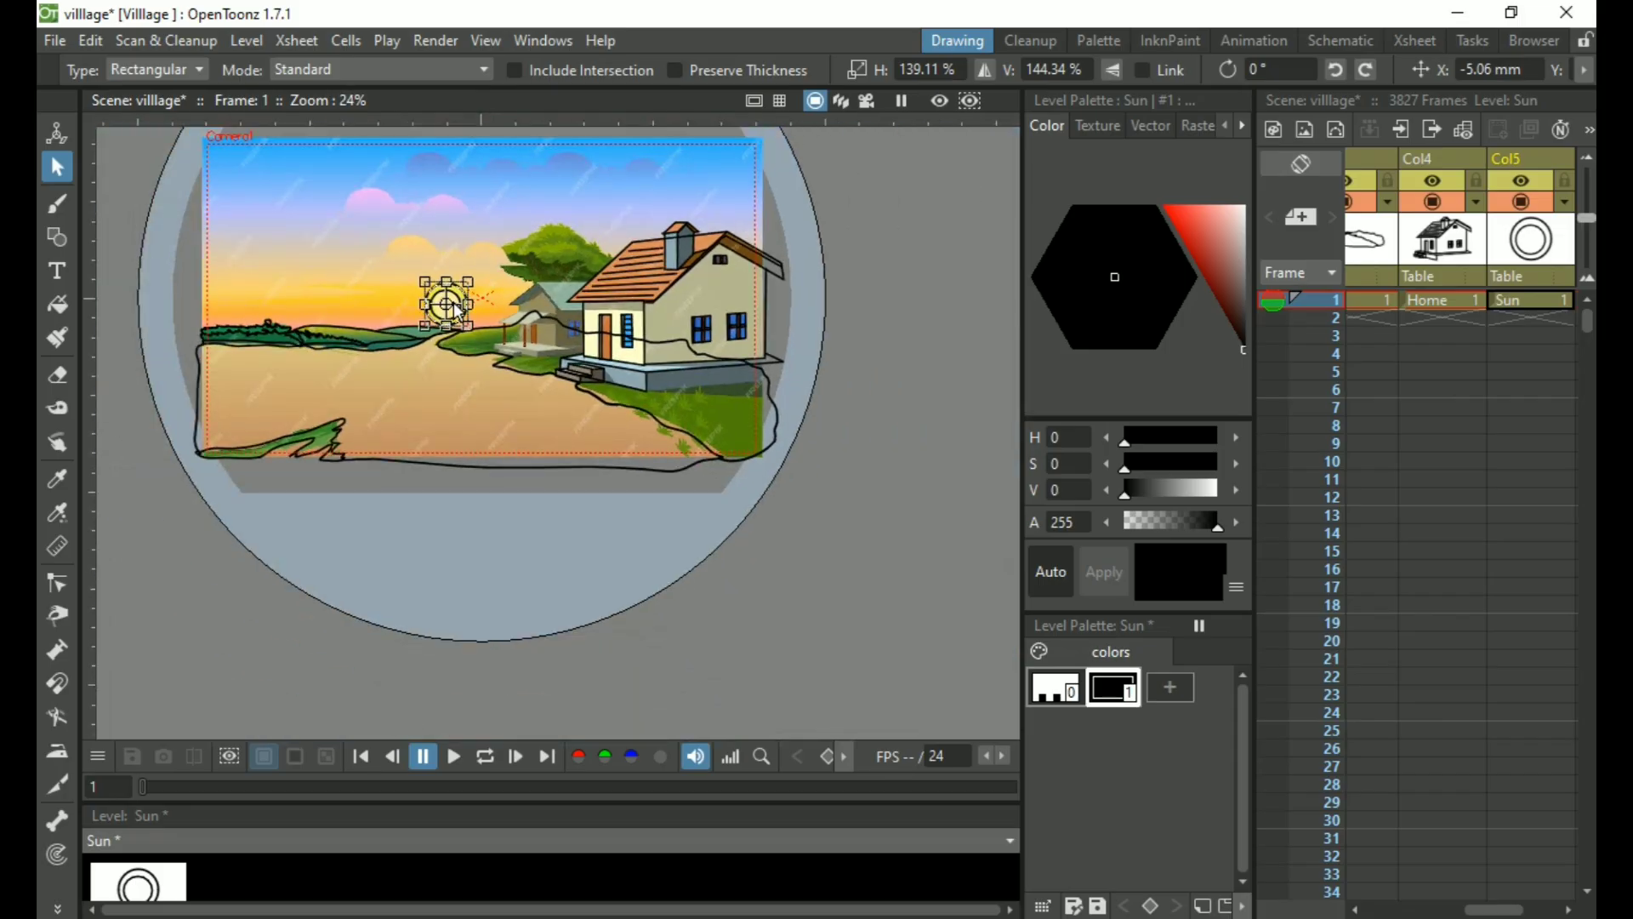
scroll(451, 325, "up", 3)
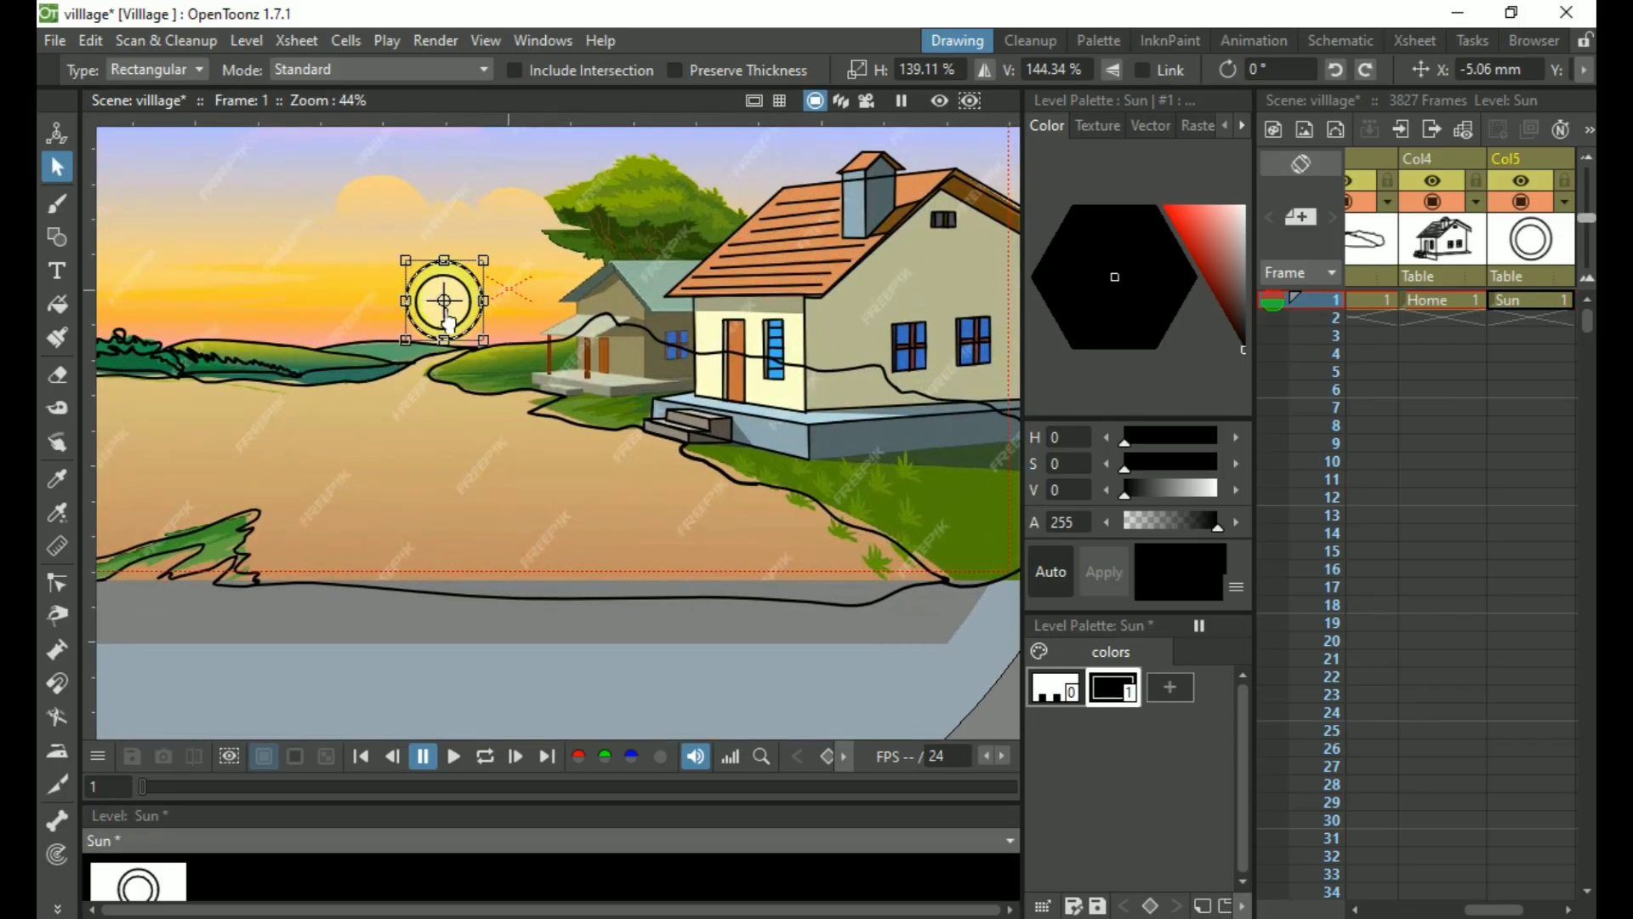
scroll(448, 321, "up", 2)
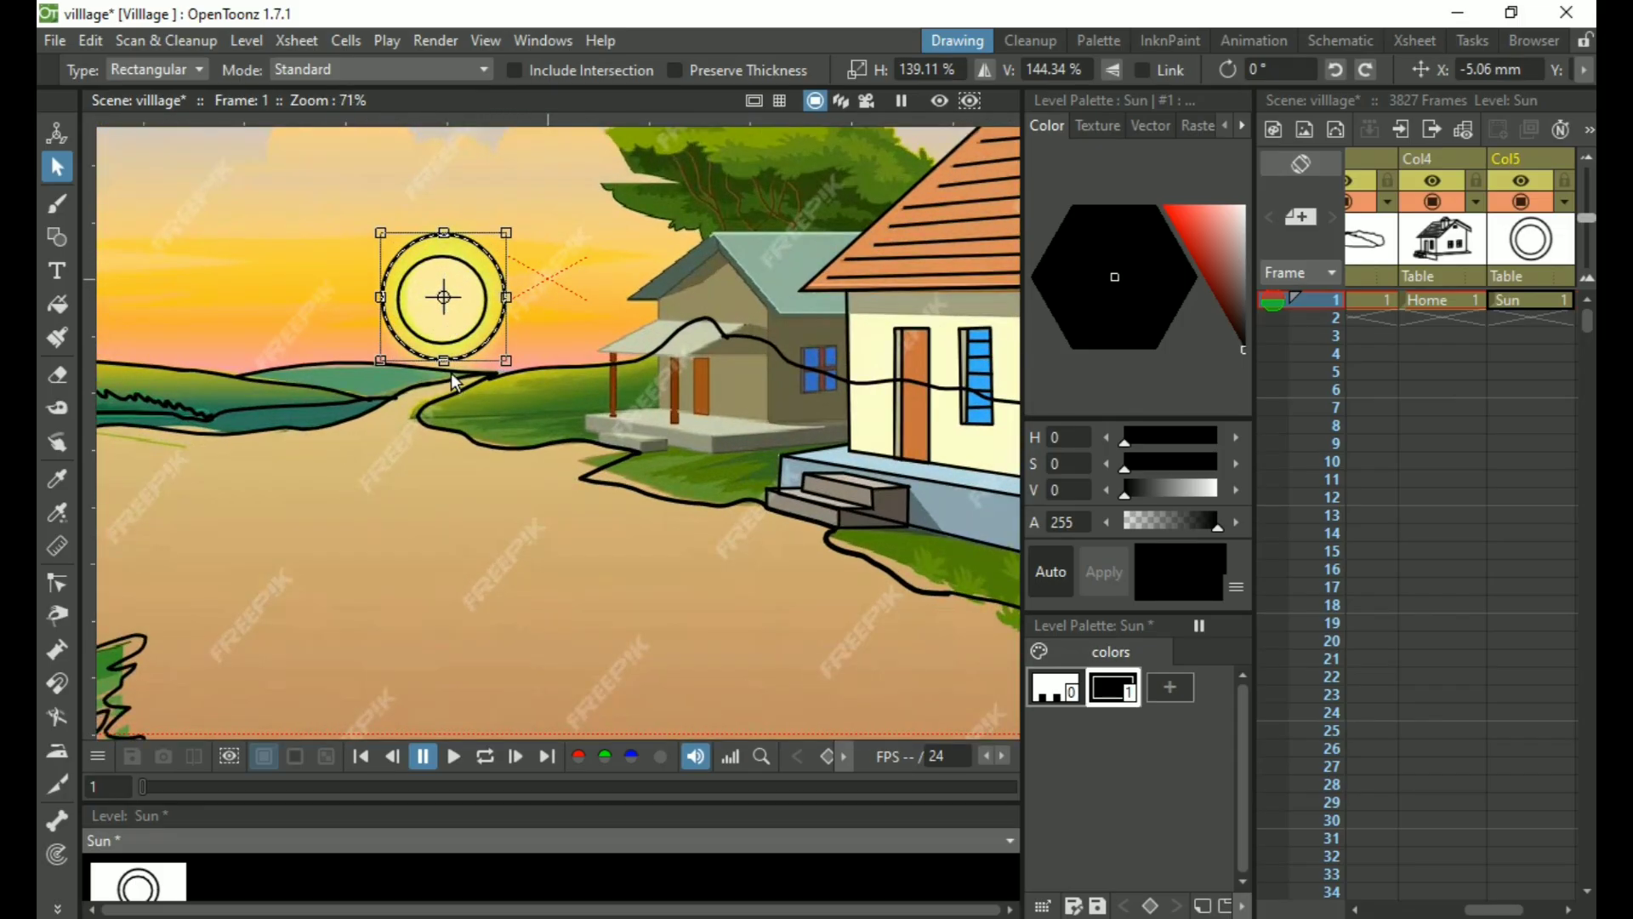
scroll(451, 373, "up", 1)
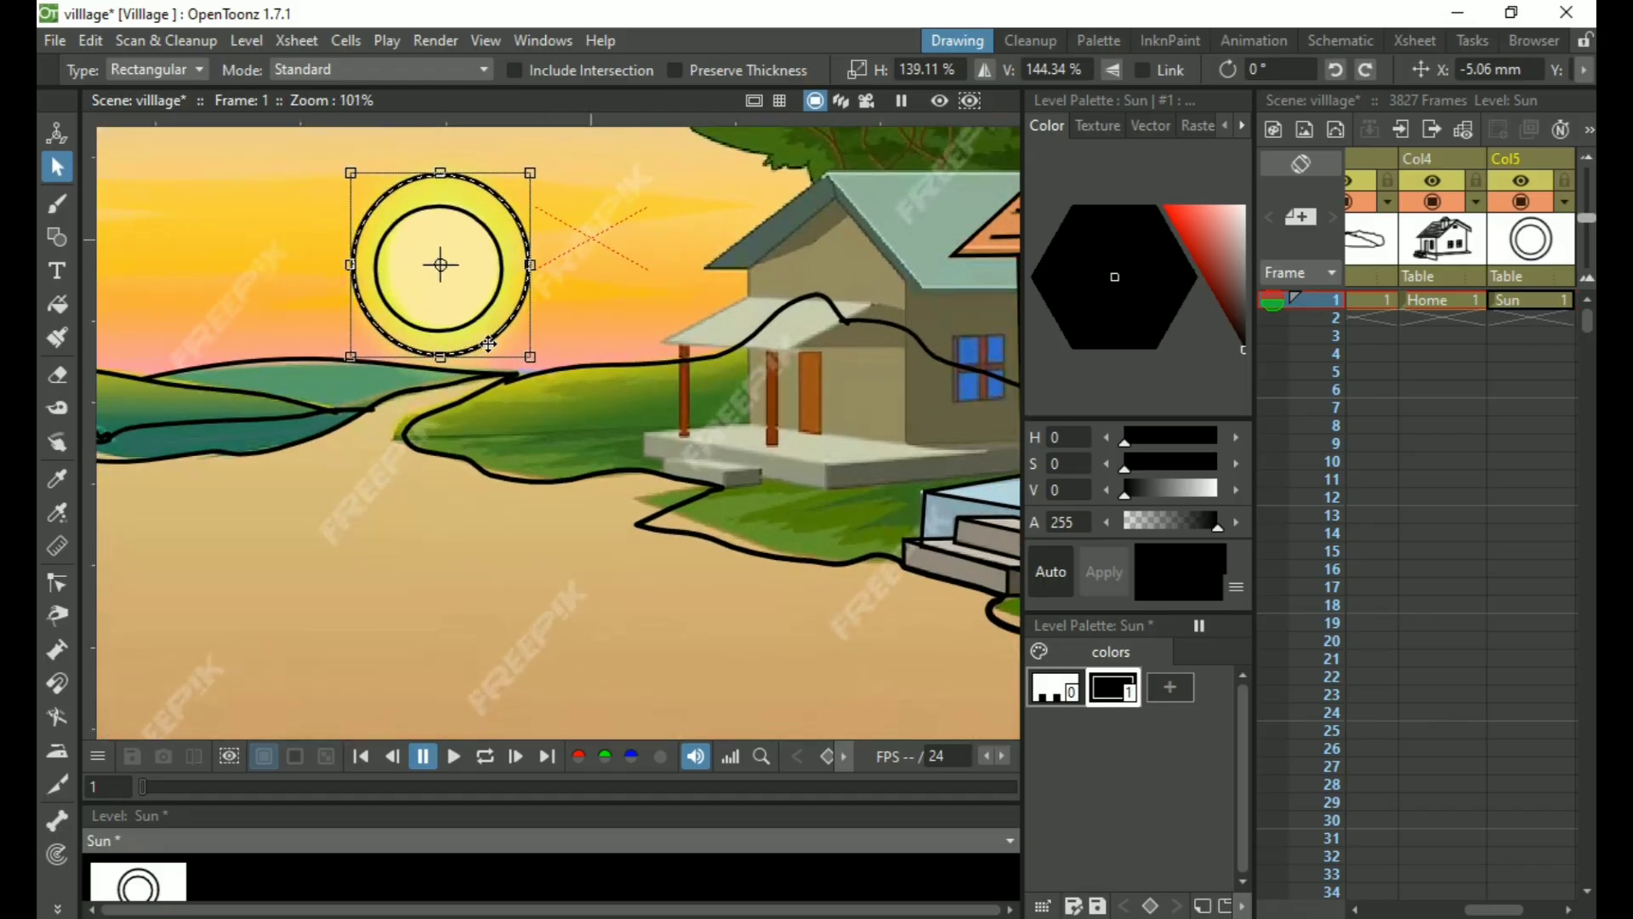
key("Delete")
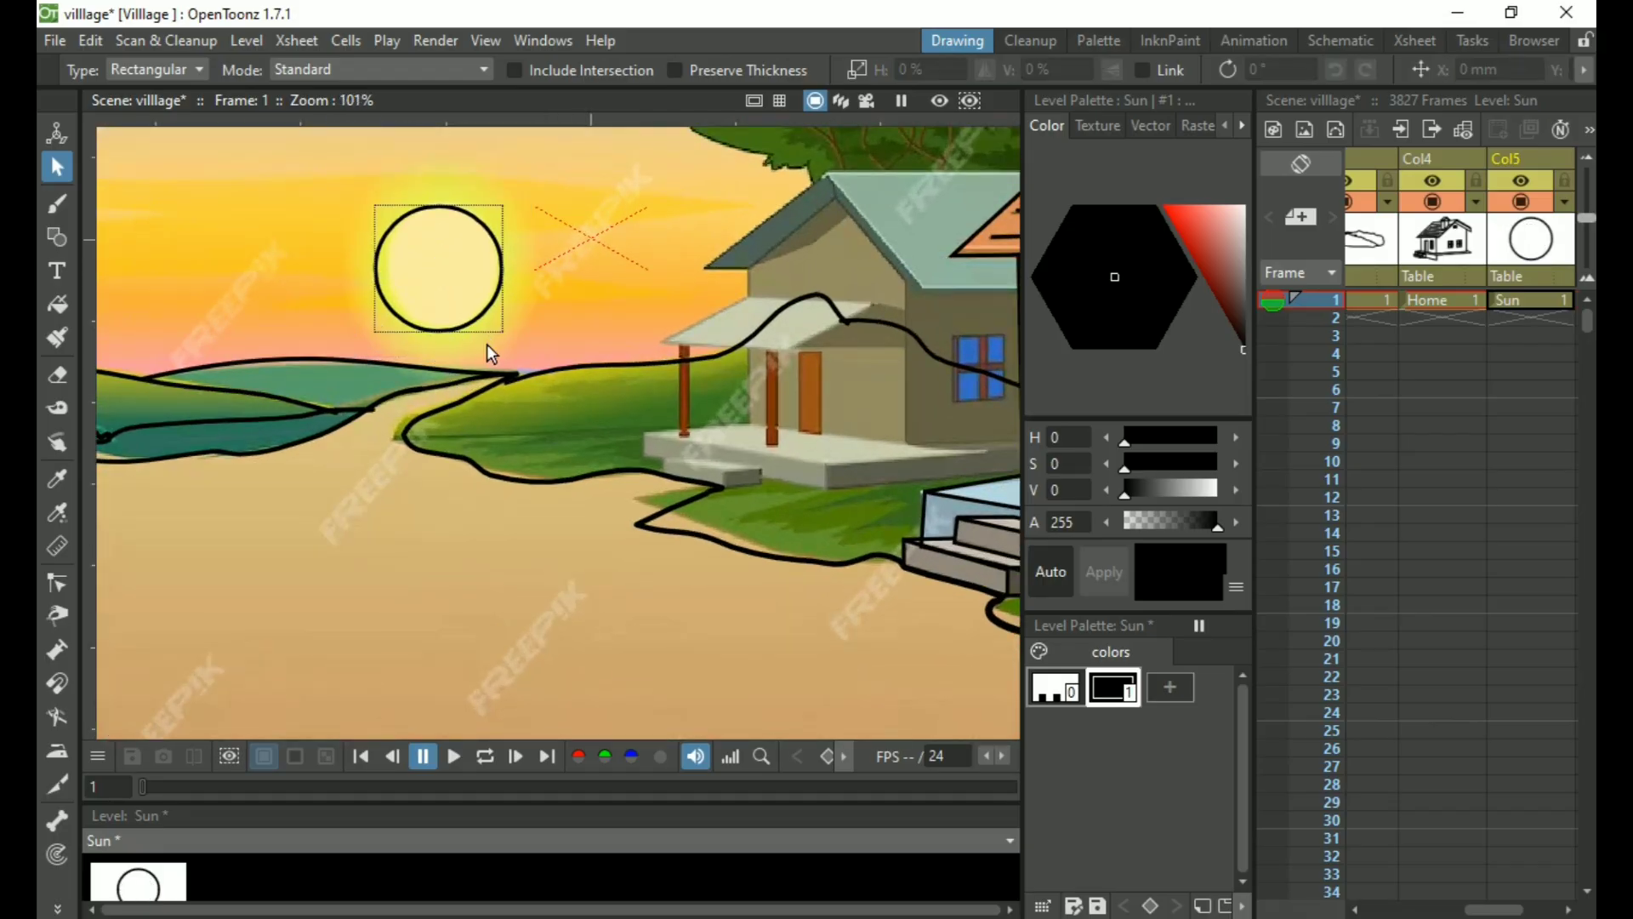
Collapse the Bg, Home and Sun columns together into one sub-xsheet
scroll(473, 308, "down", 3)
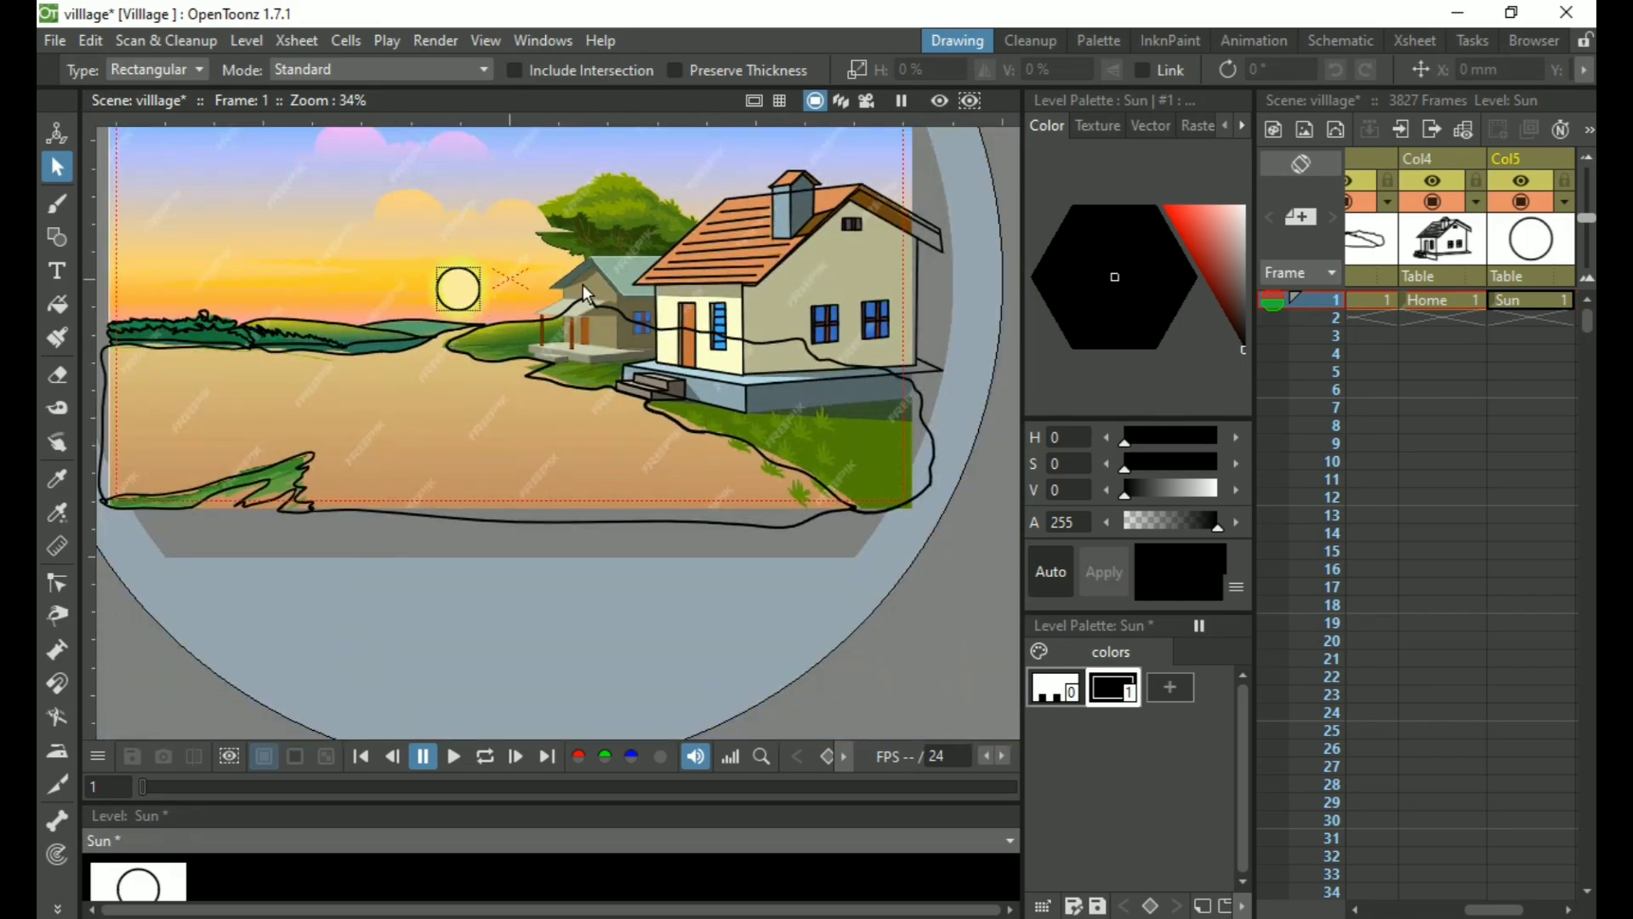
scroll(654, 228, "up", 4)
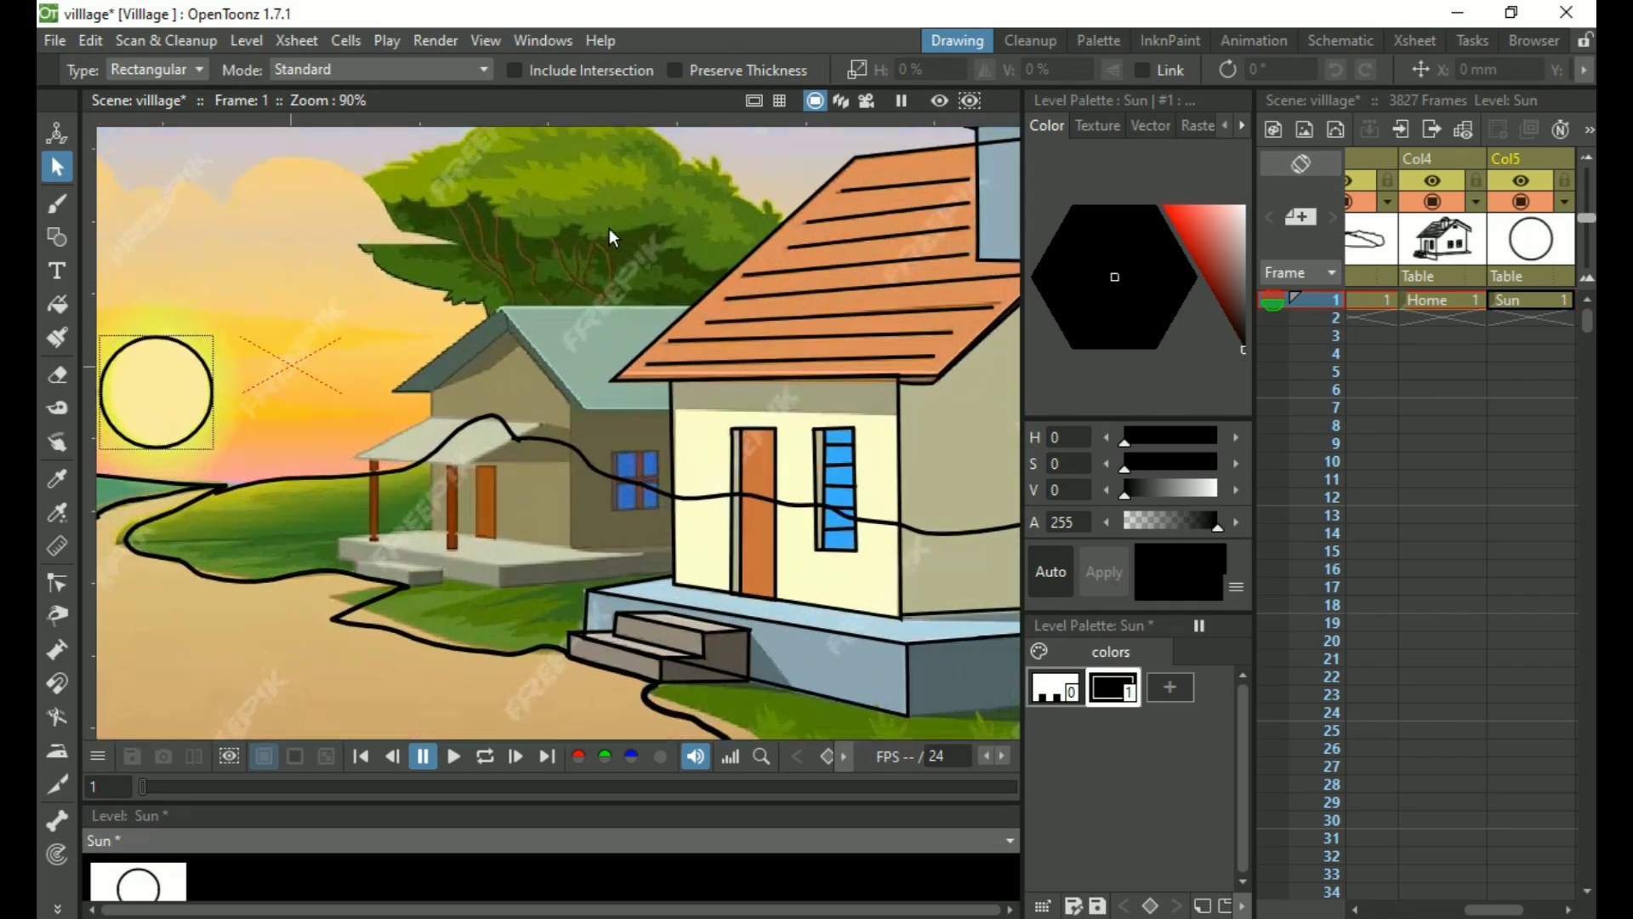
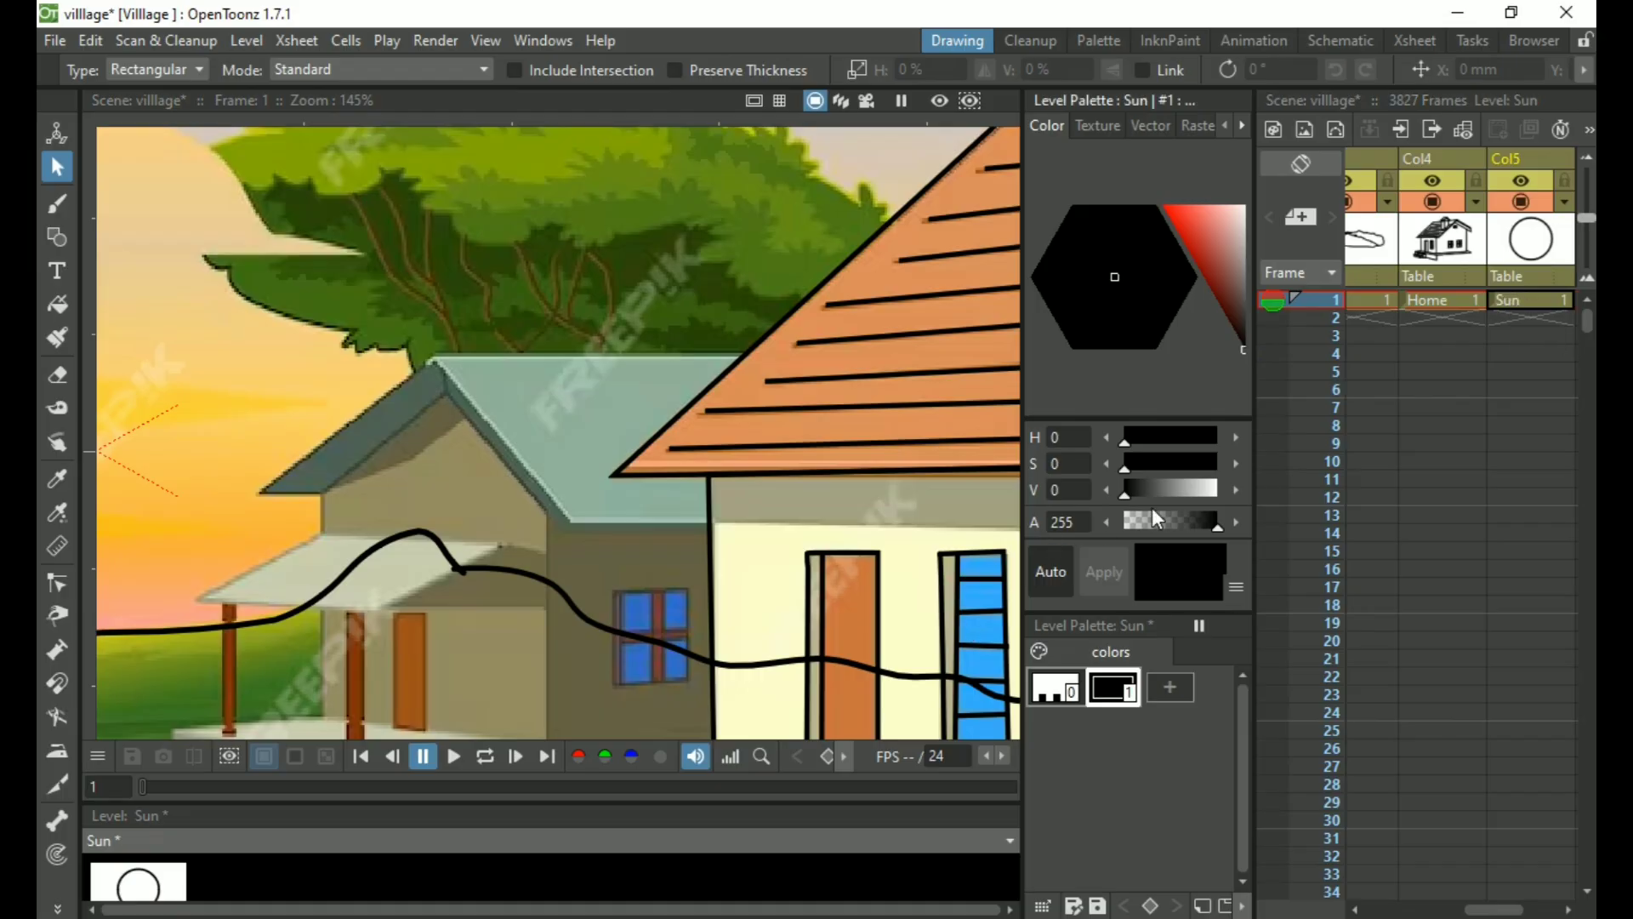
left_click(1422, 300)
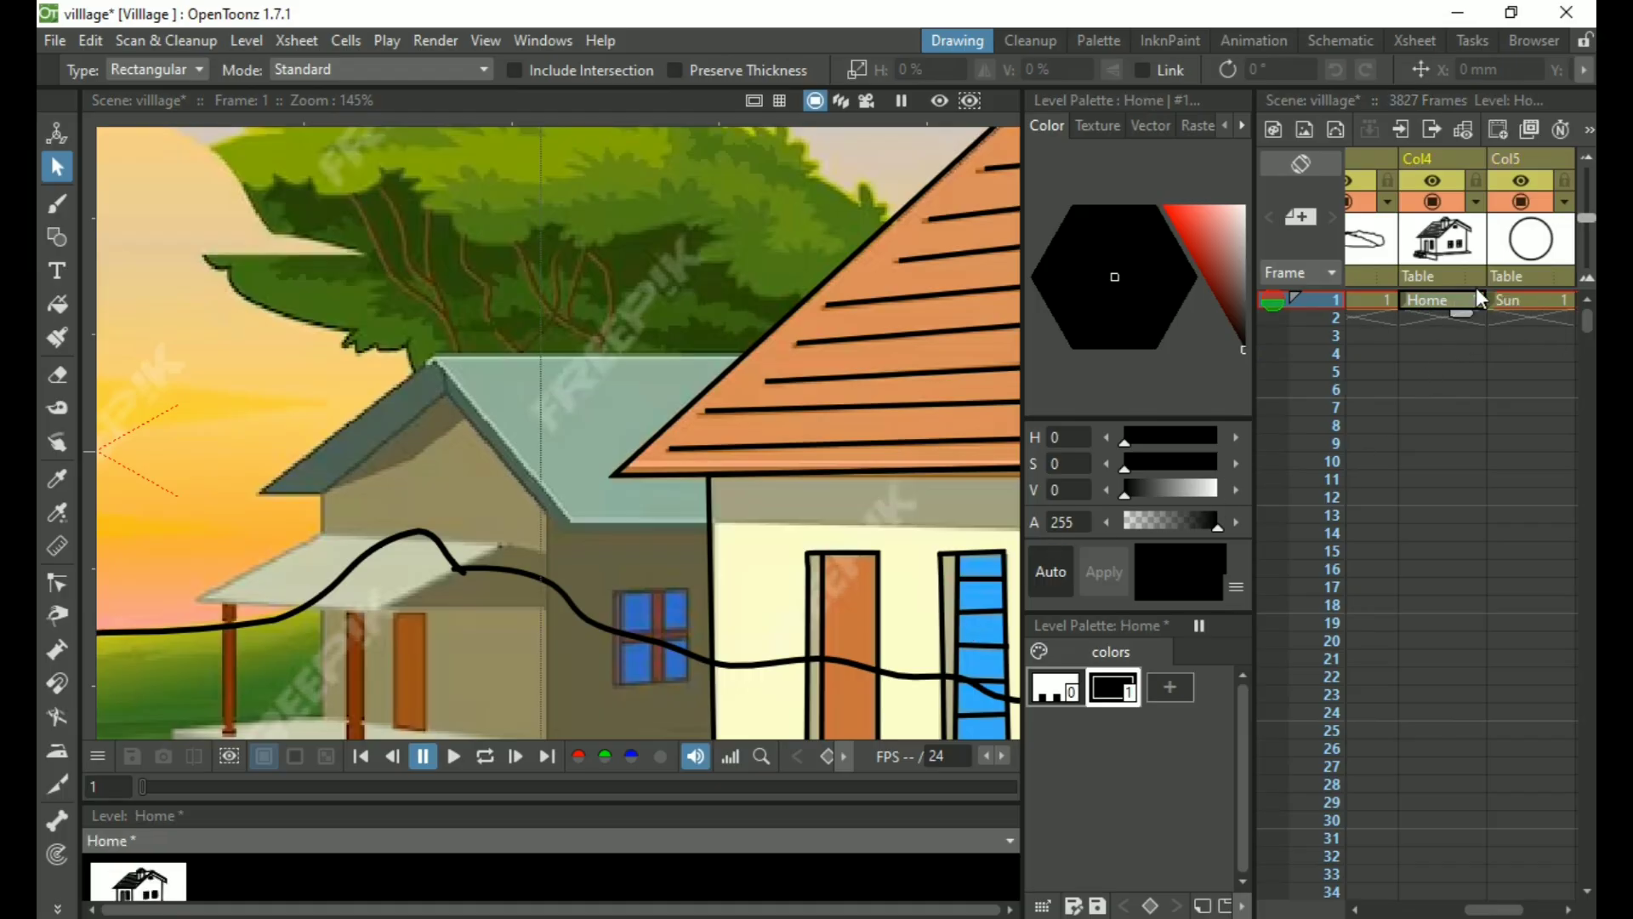
left_click_drag(1493, 910, 1334, 903)
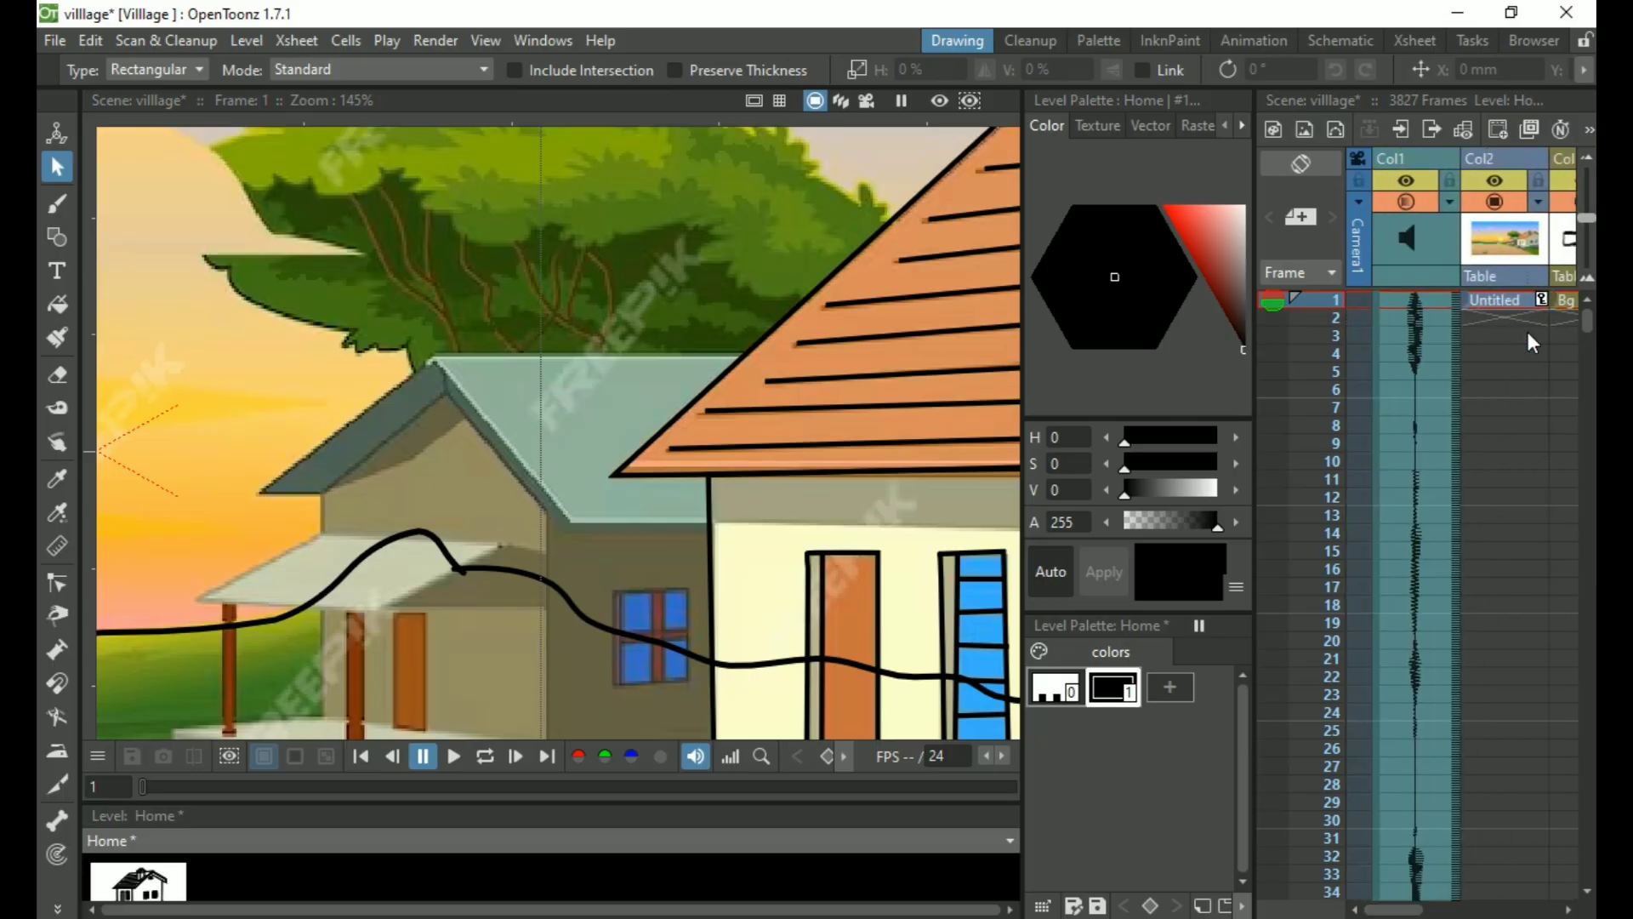
left_click_drag(1413, 909, 1501, 909)
left_click(1412, 262)
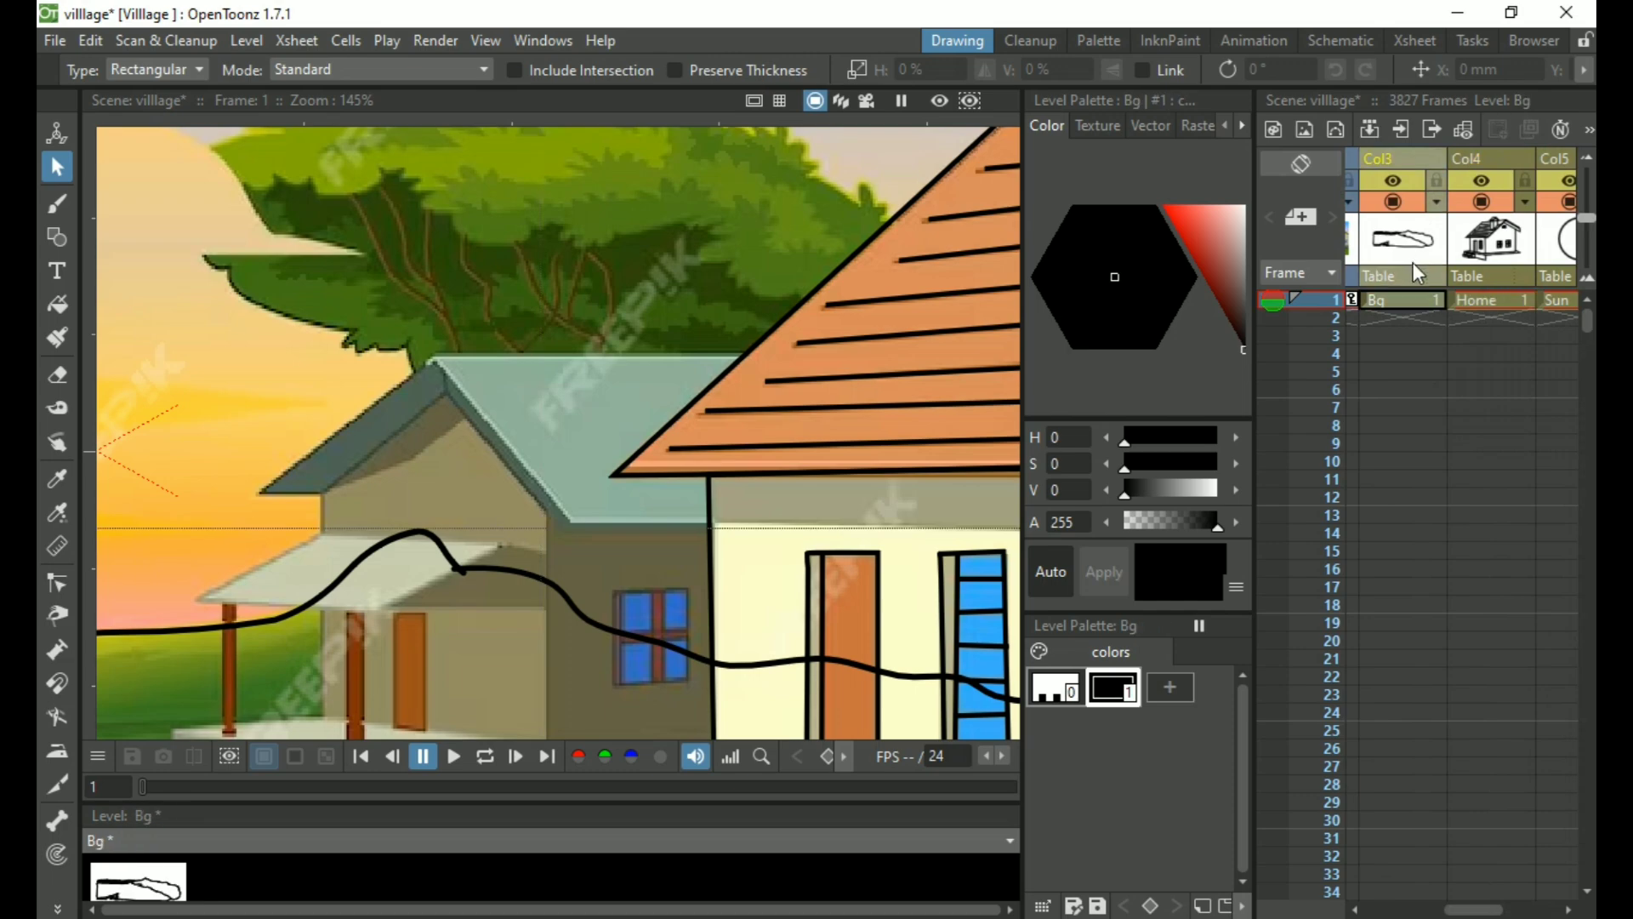
left_click(1488, 249)
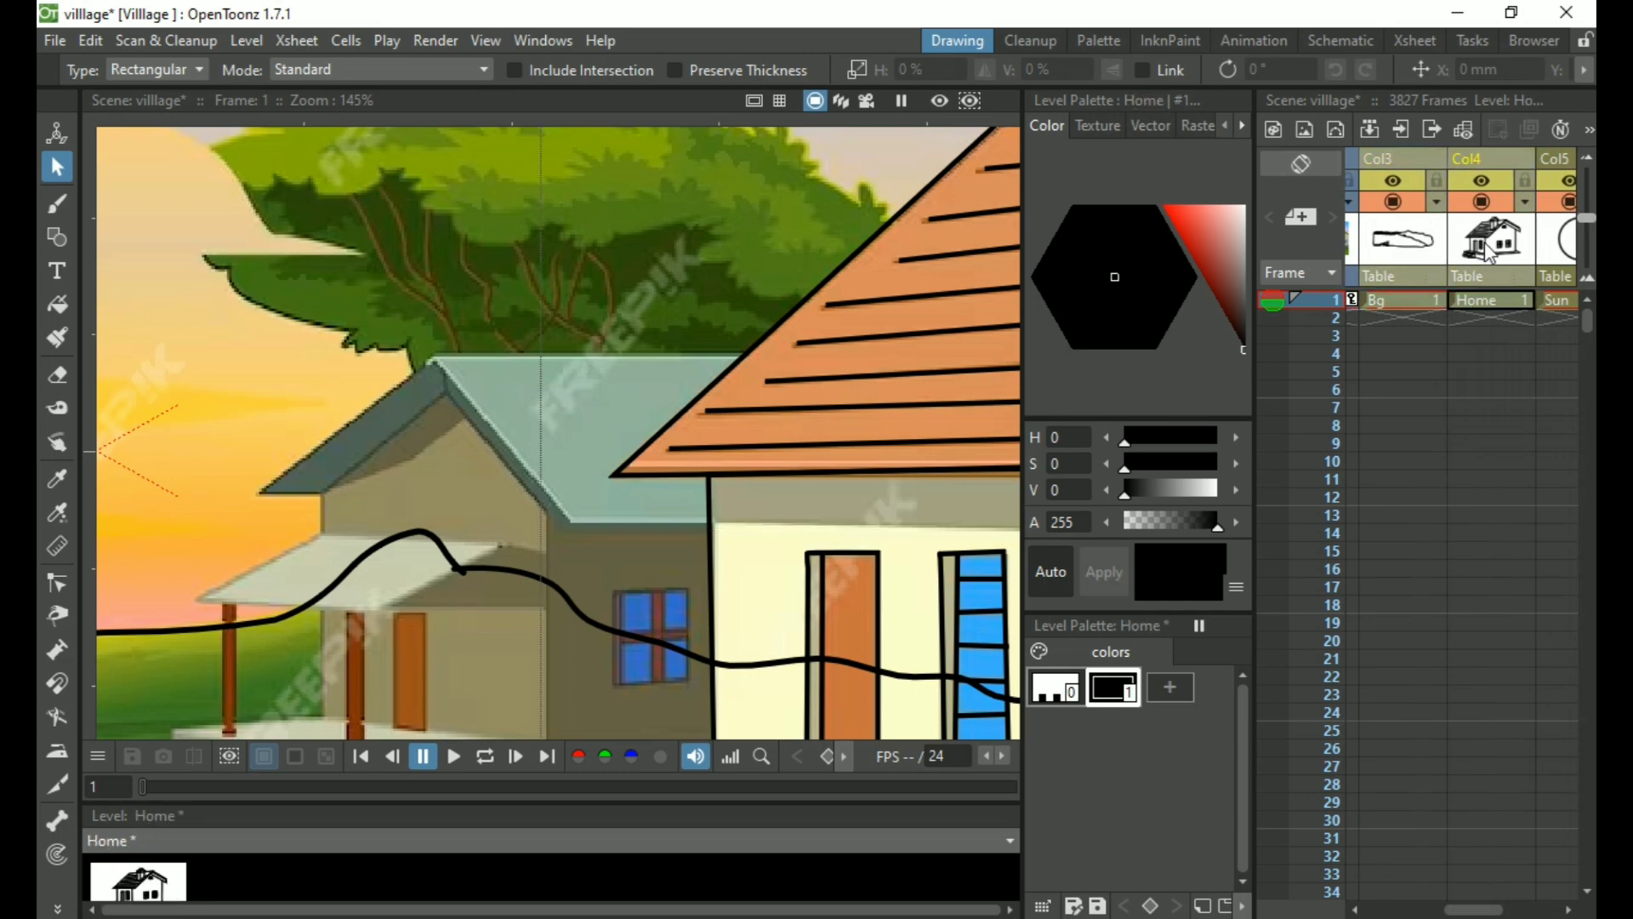
left_click(1564, 255)
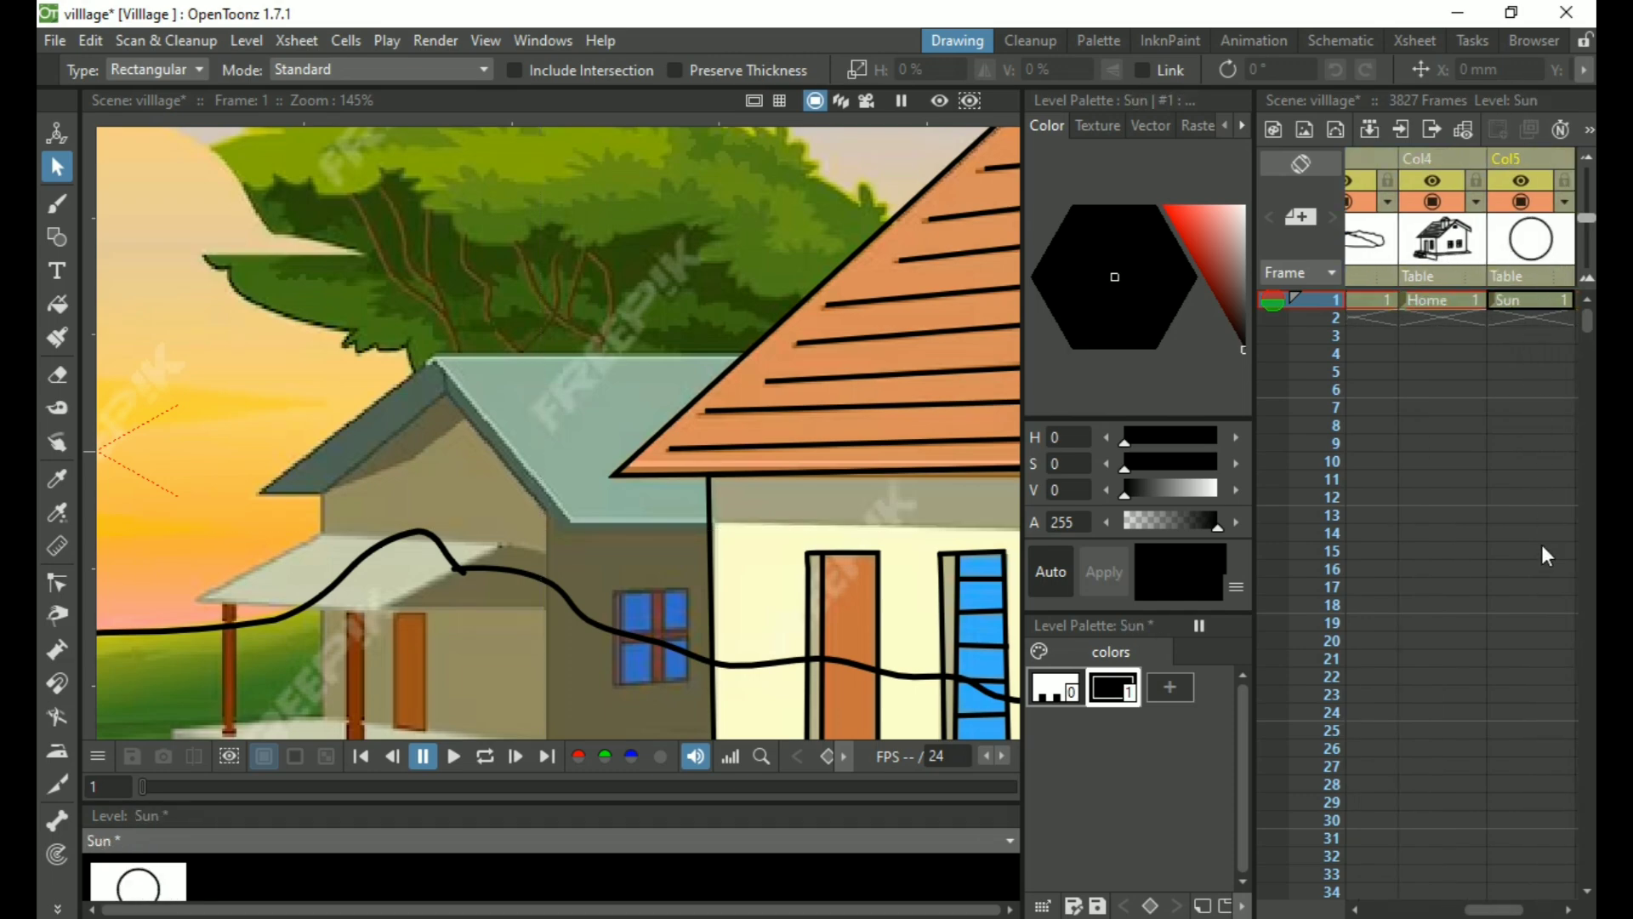
left_click_drag(1504, 909, 1540, 915)
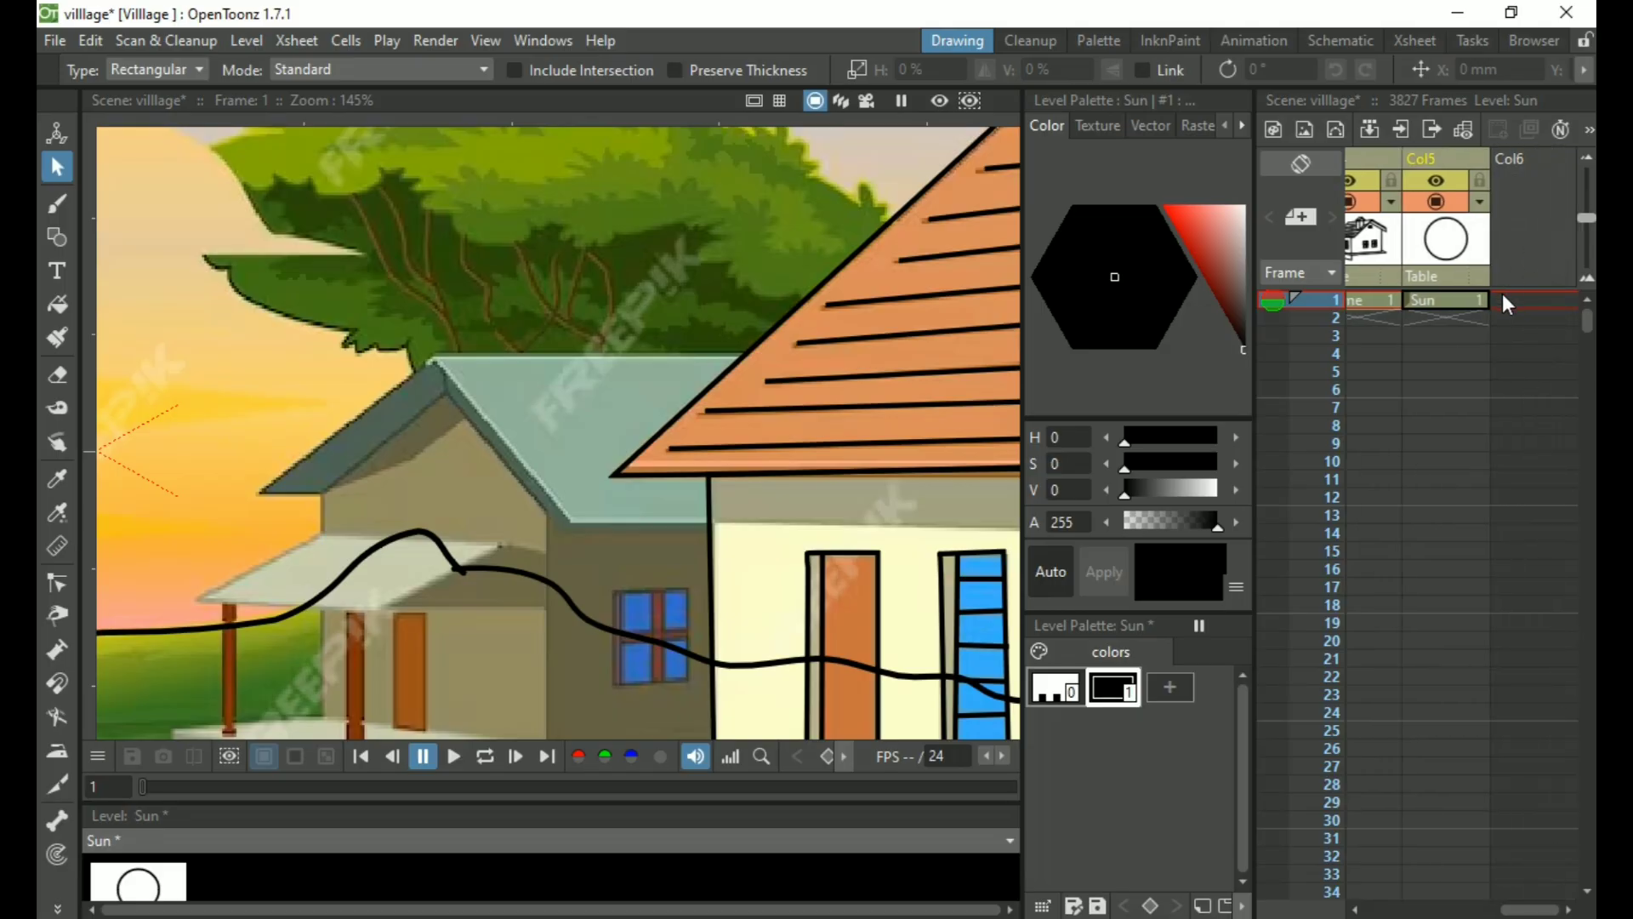
left_click(1369, 129)
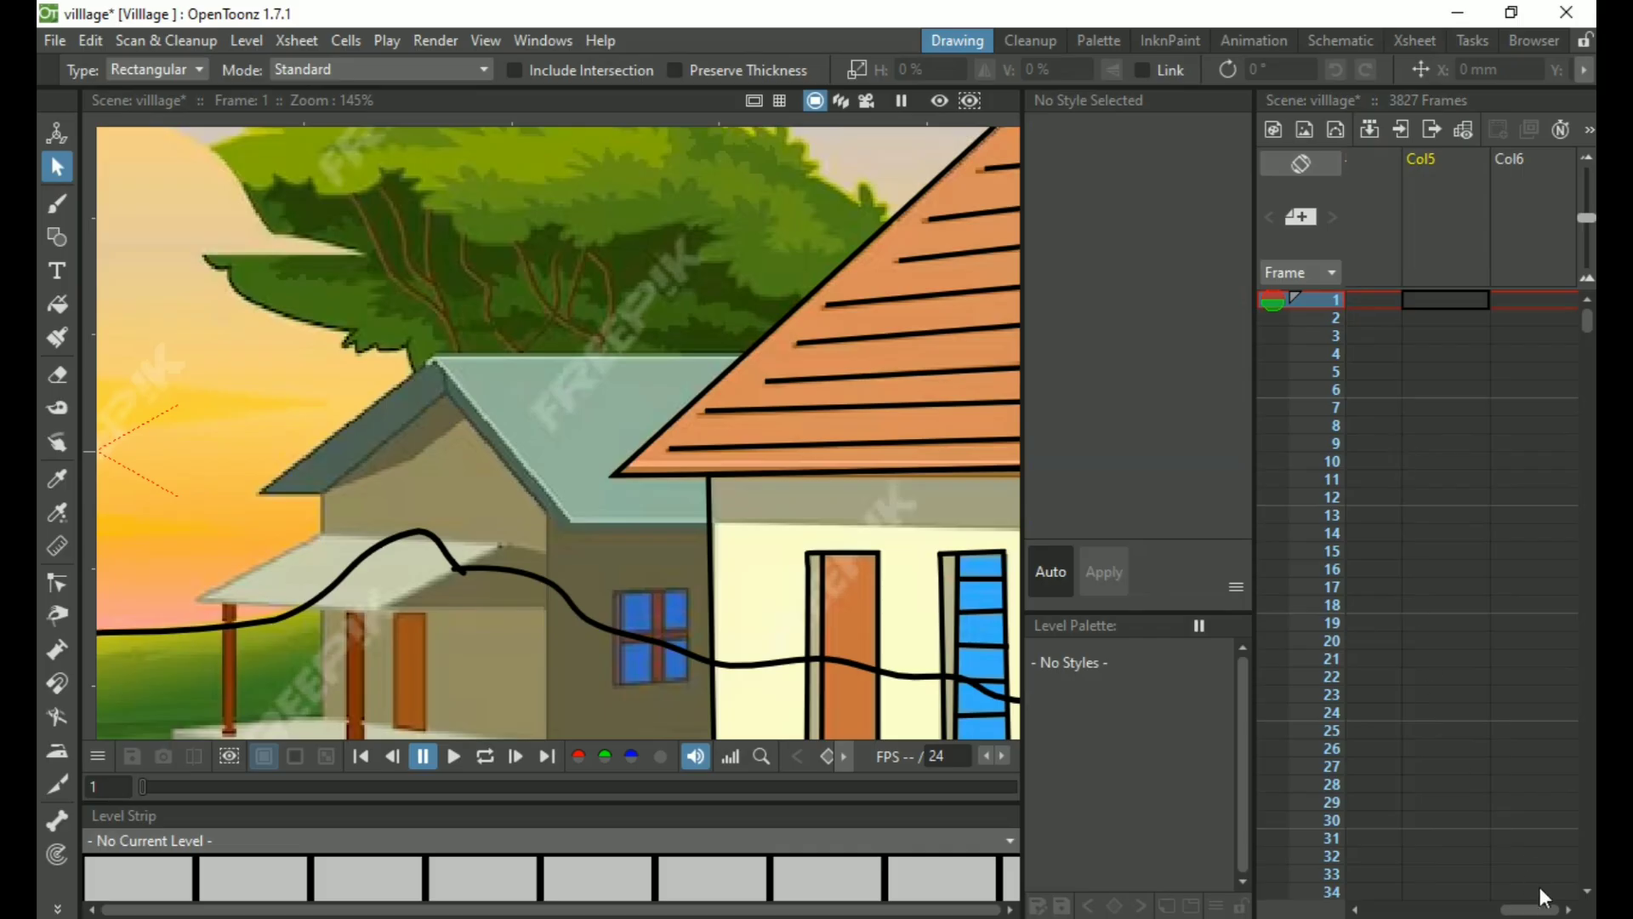
Toggle the visibility of the new sub column off and on to check which traced drawings it contains
left_click_drag(1531, 909, 1392, 911)
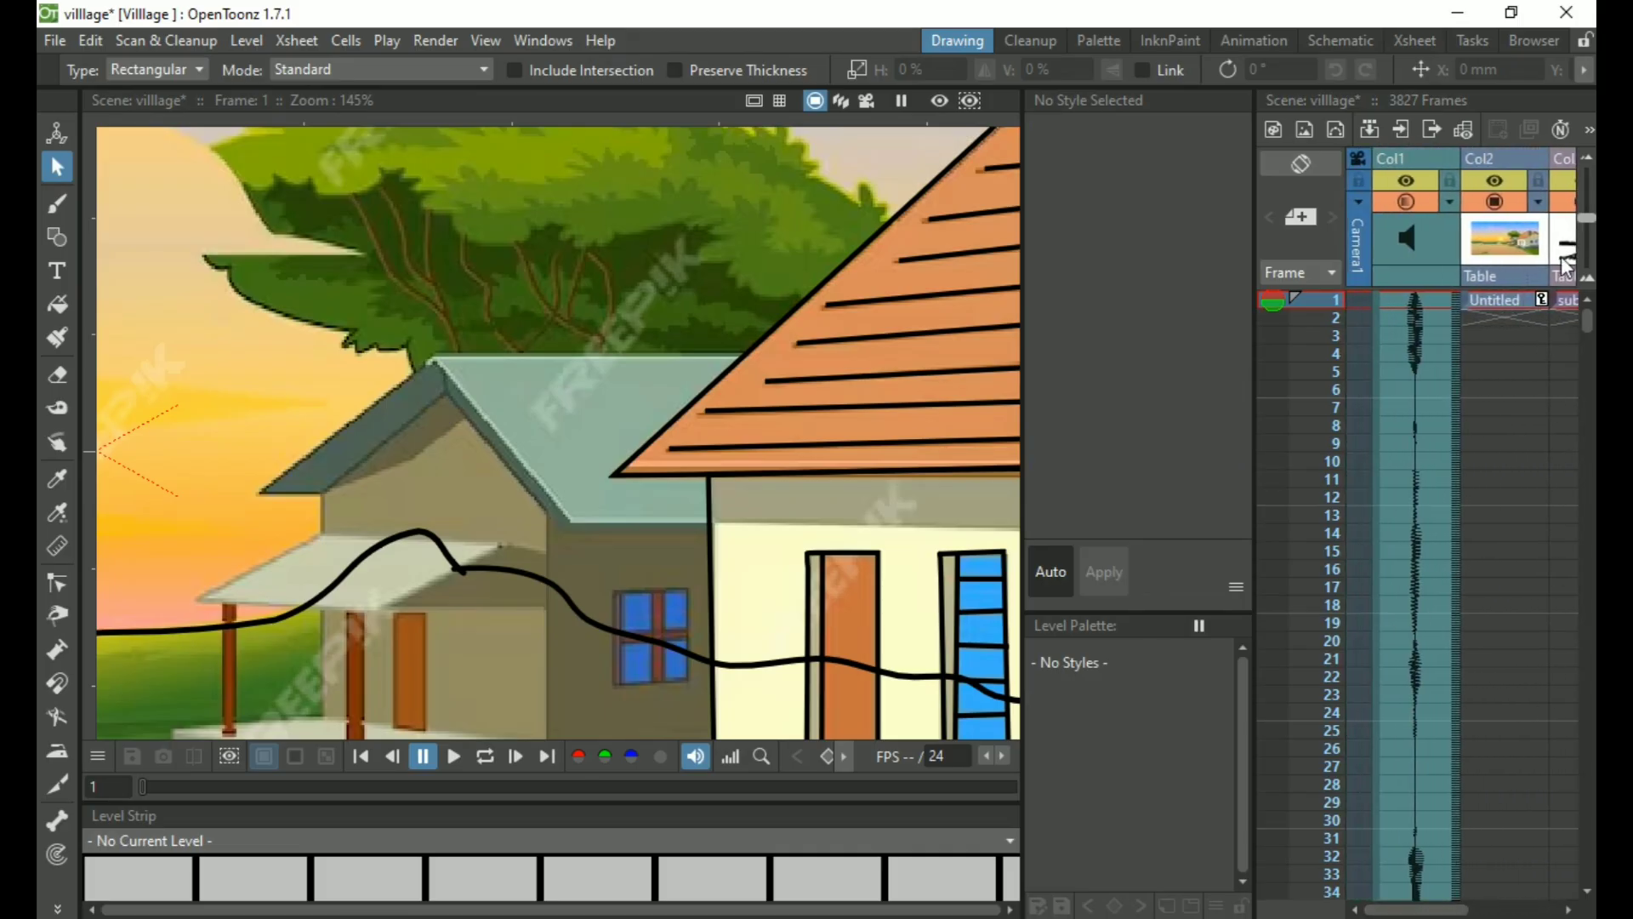
scroll(1563, 268, "right", 10)
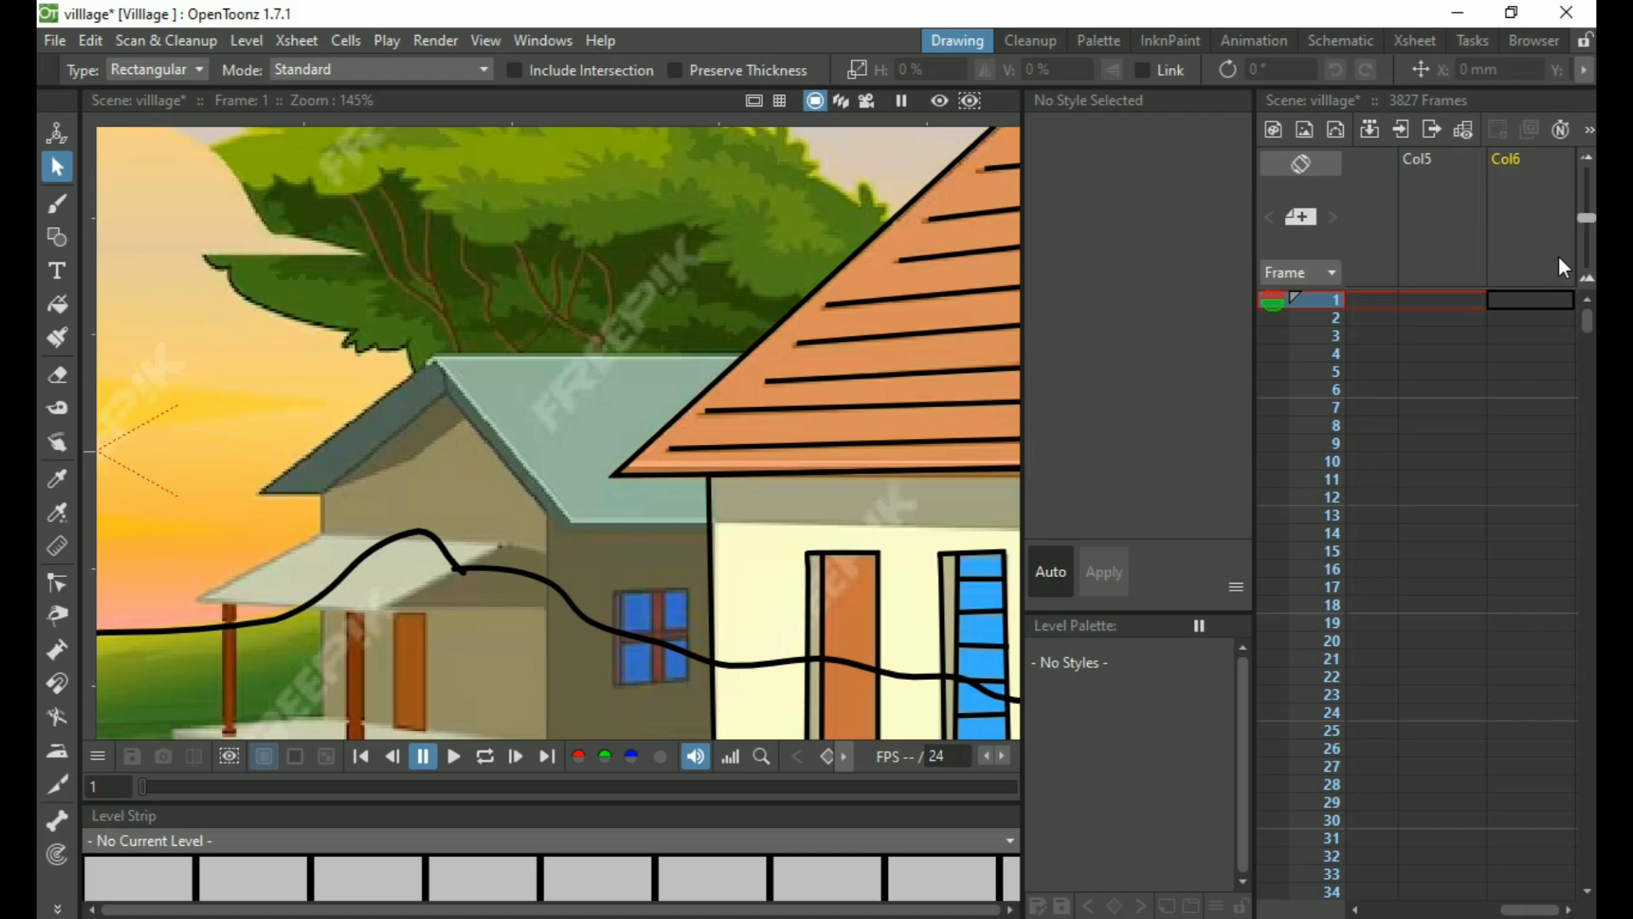
left_click(1418, 299)
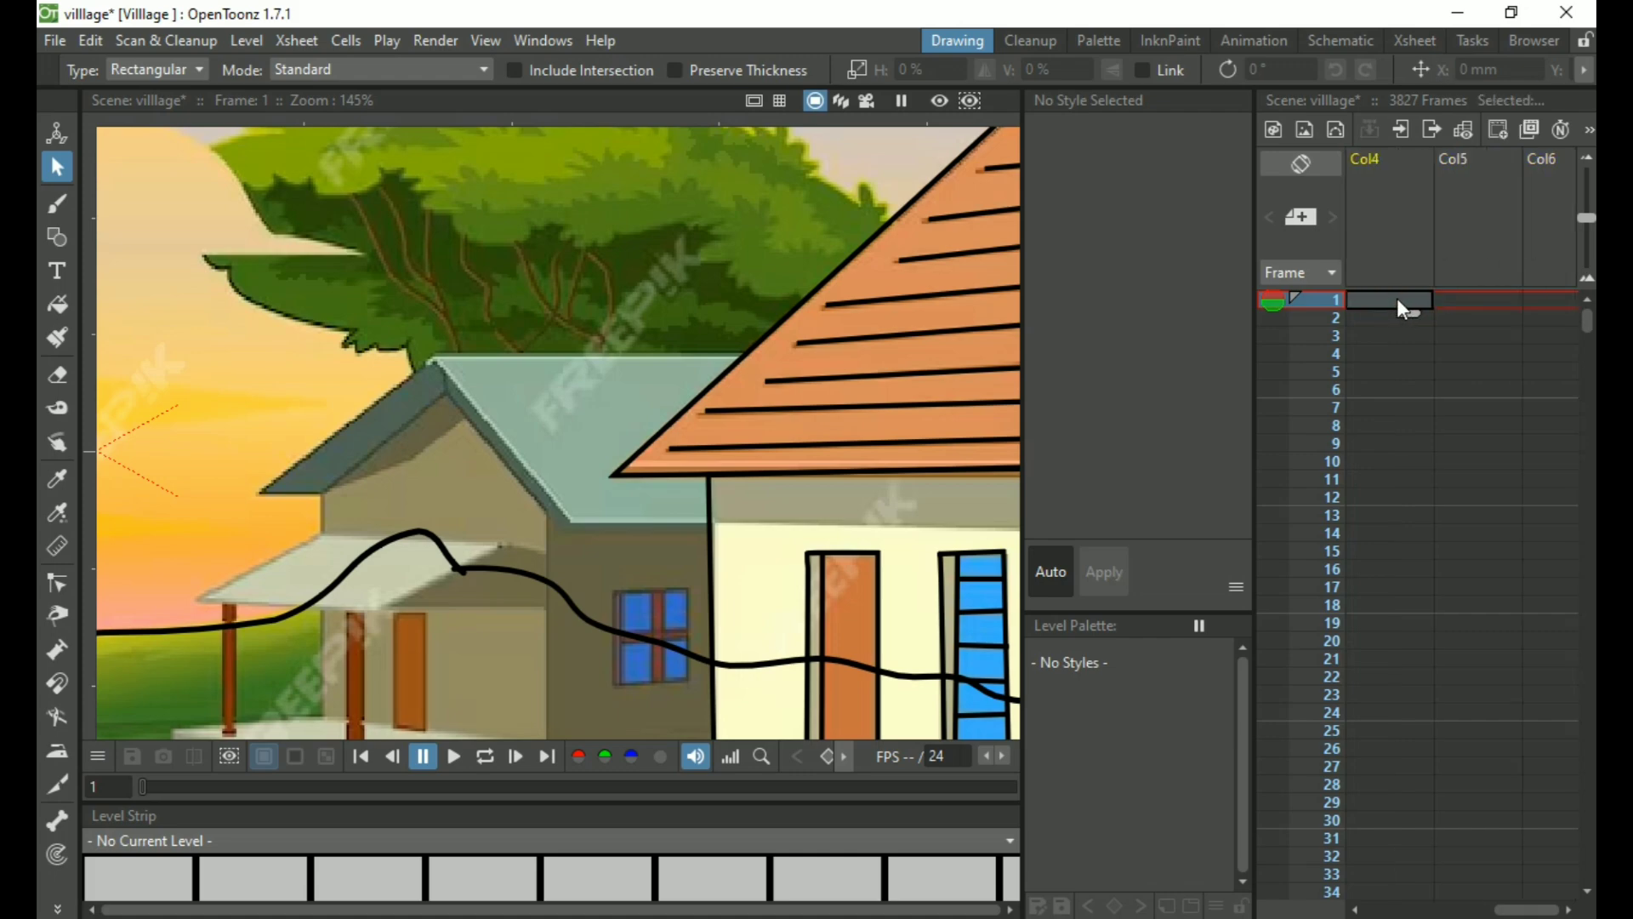
scroll(1396, 298, "left", 2)
left_click(1395, 296)
left_click(1385, 253)
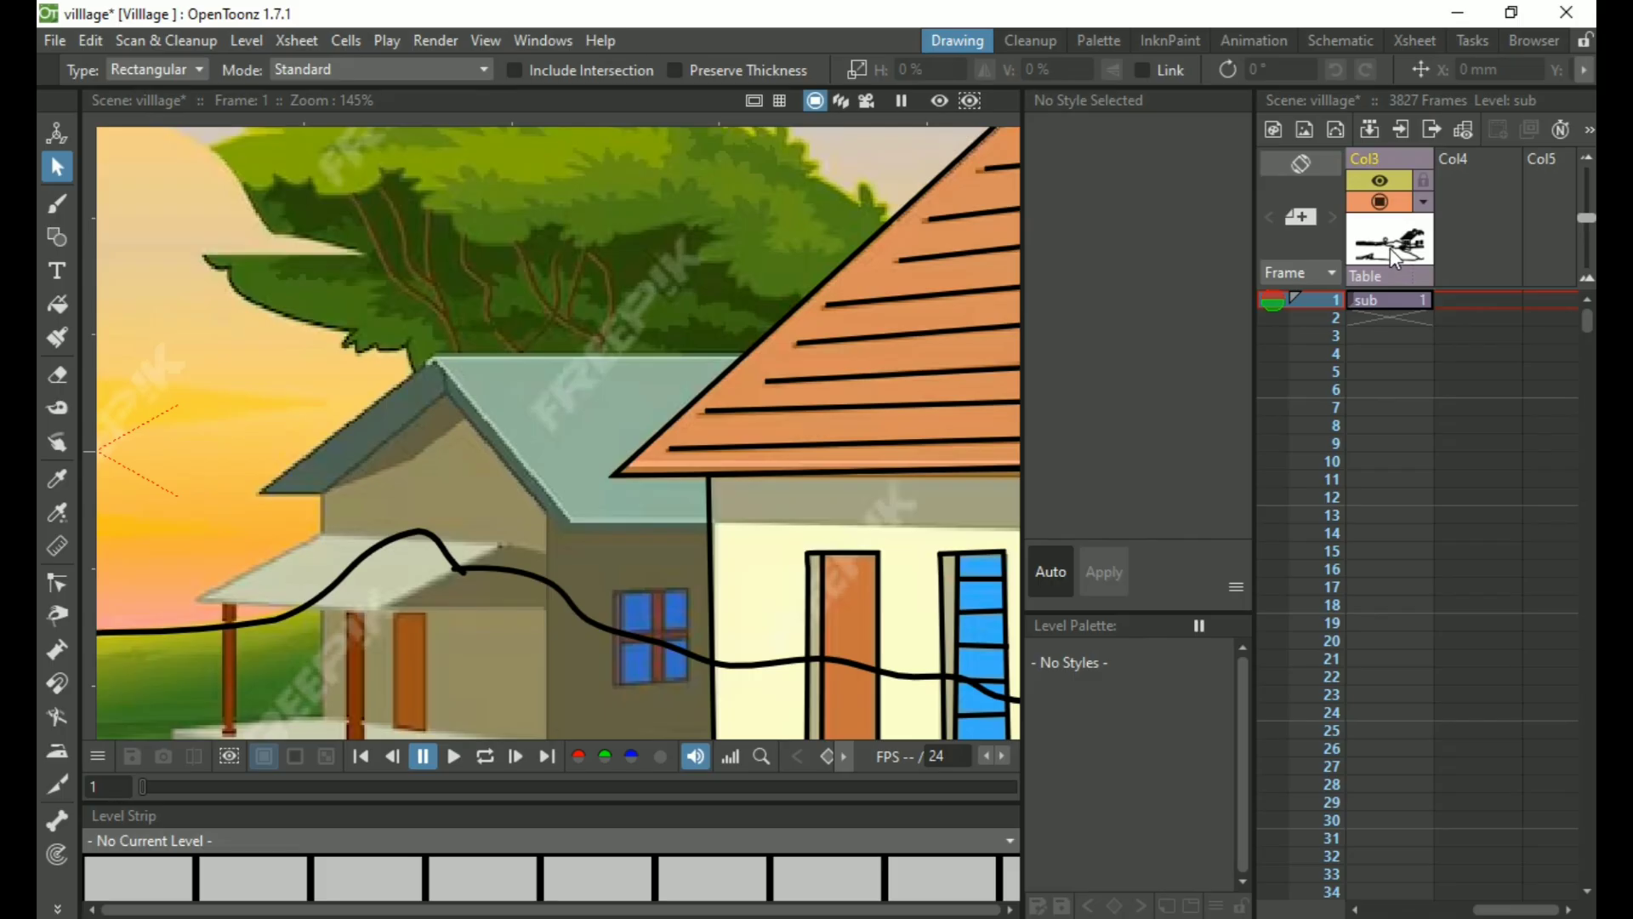
left_click(1381, 202)
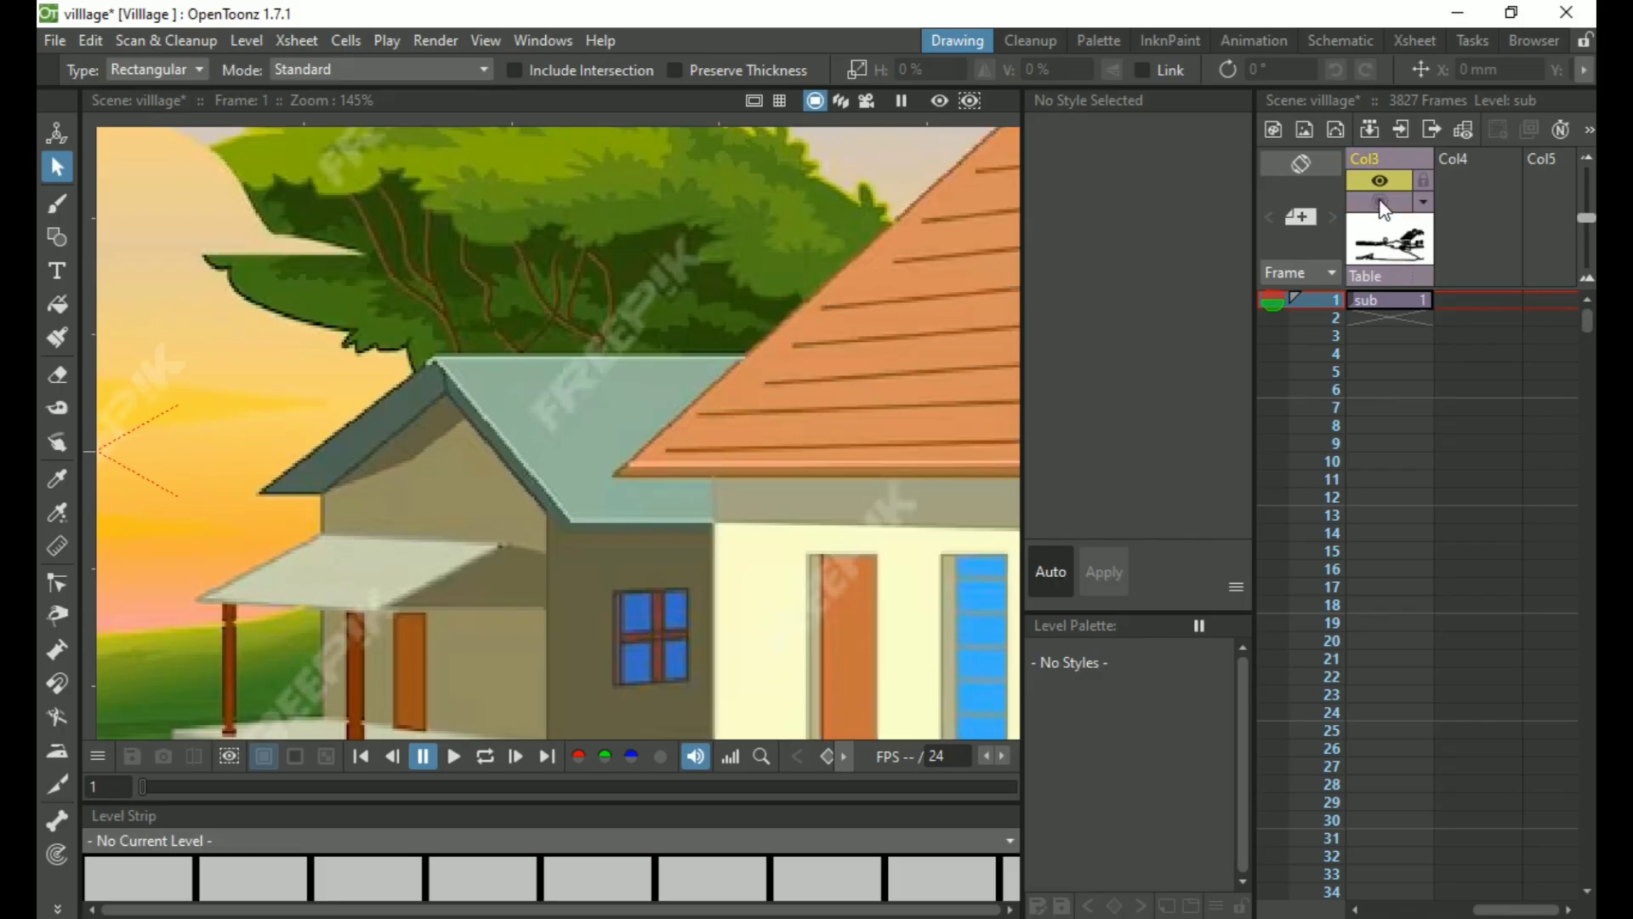
left_click(1381, 202)
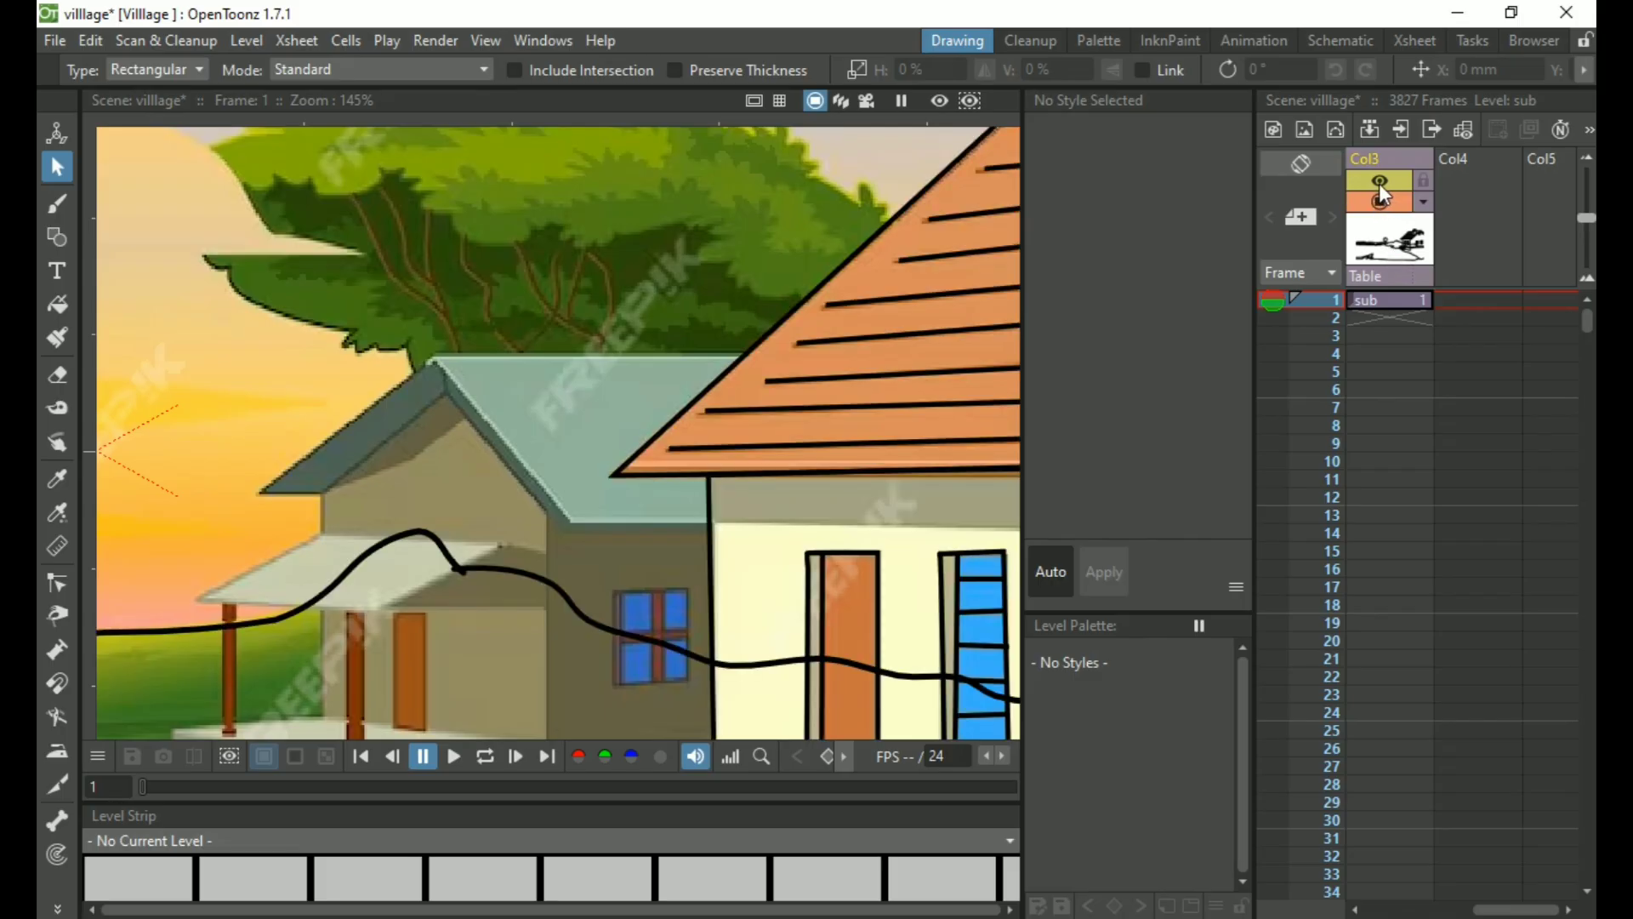
left_click(1380, 181)
left_click(1380, 203)
left_click(1379, 180)
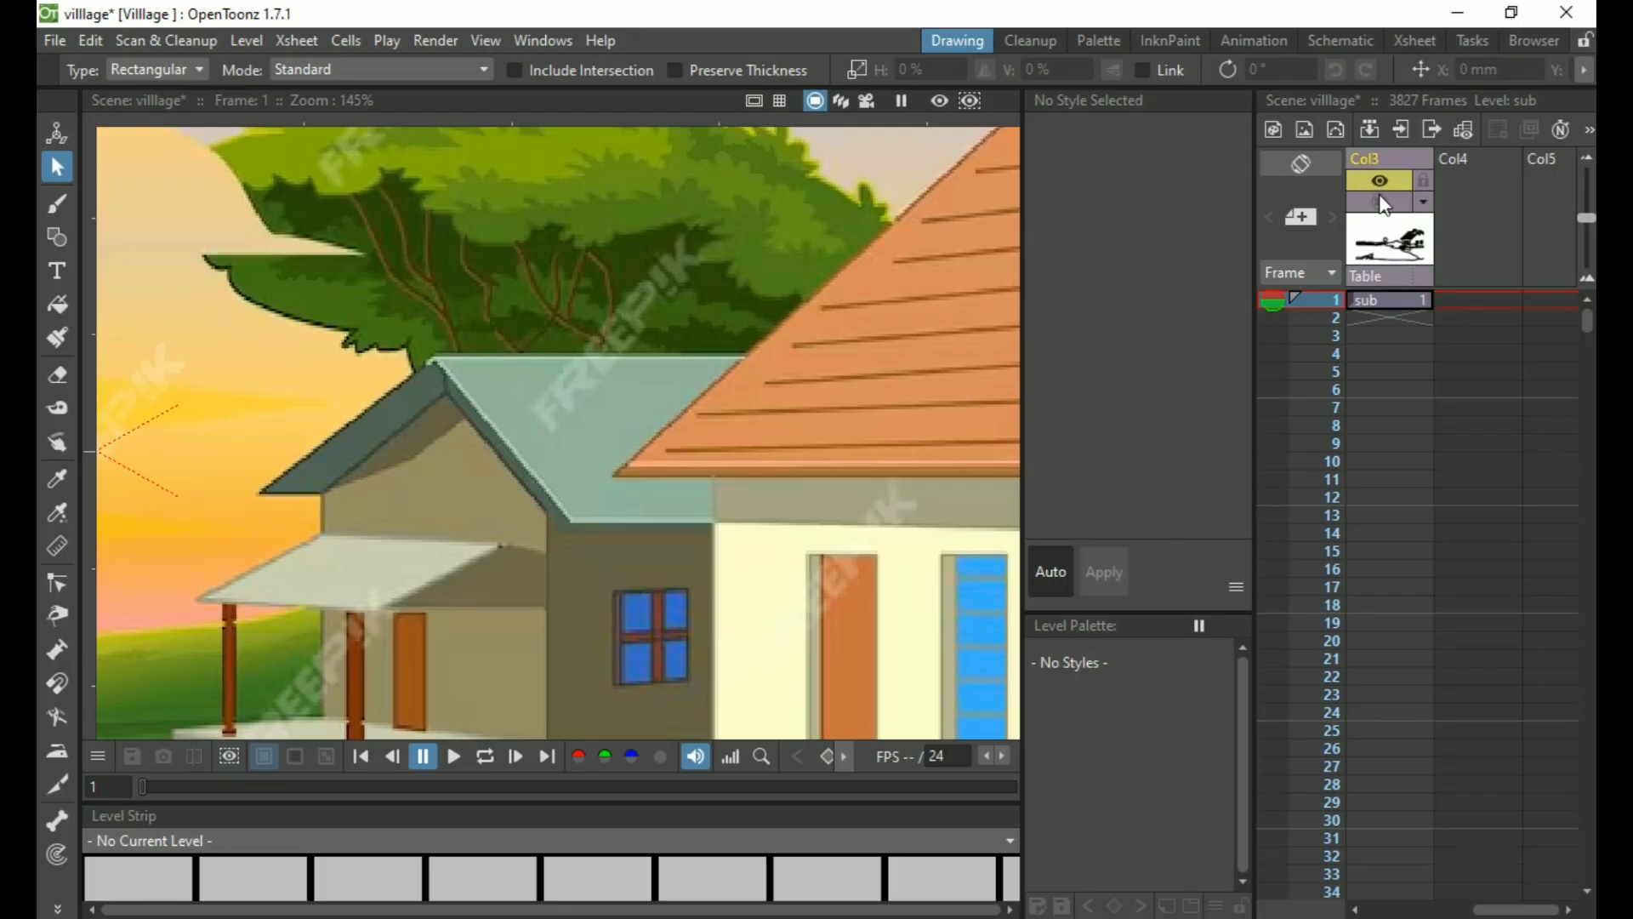
left_click(1387, 204)
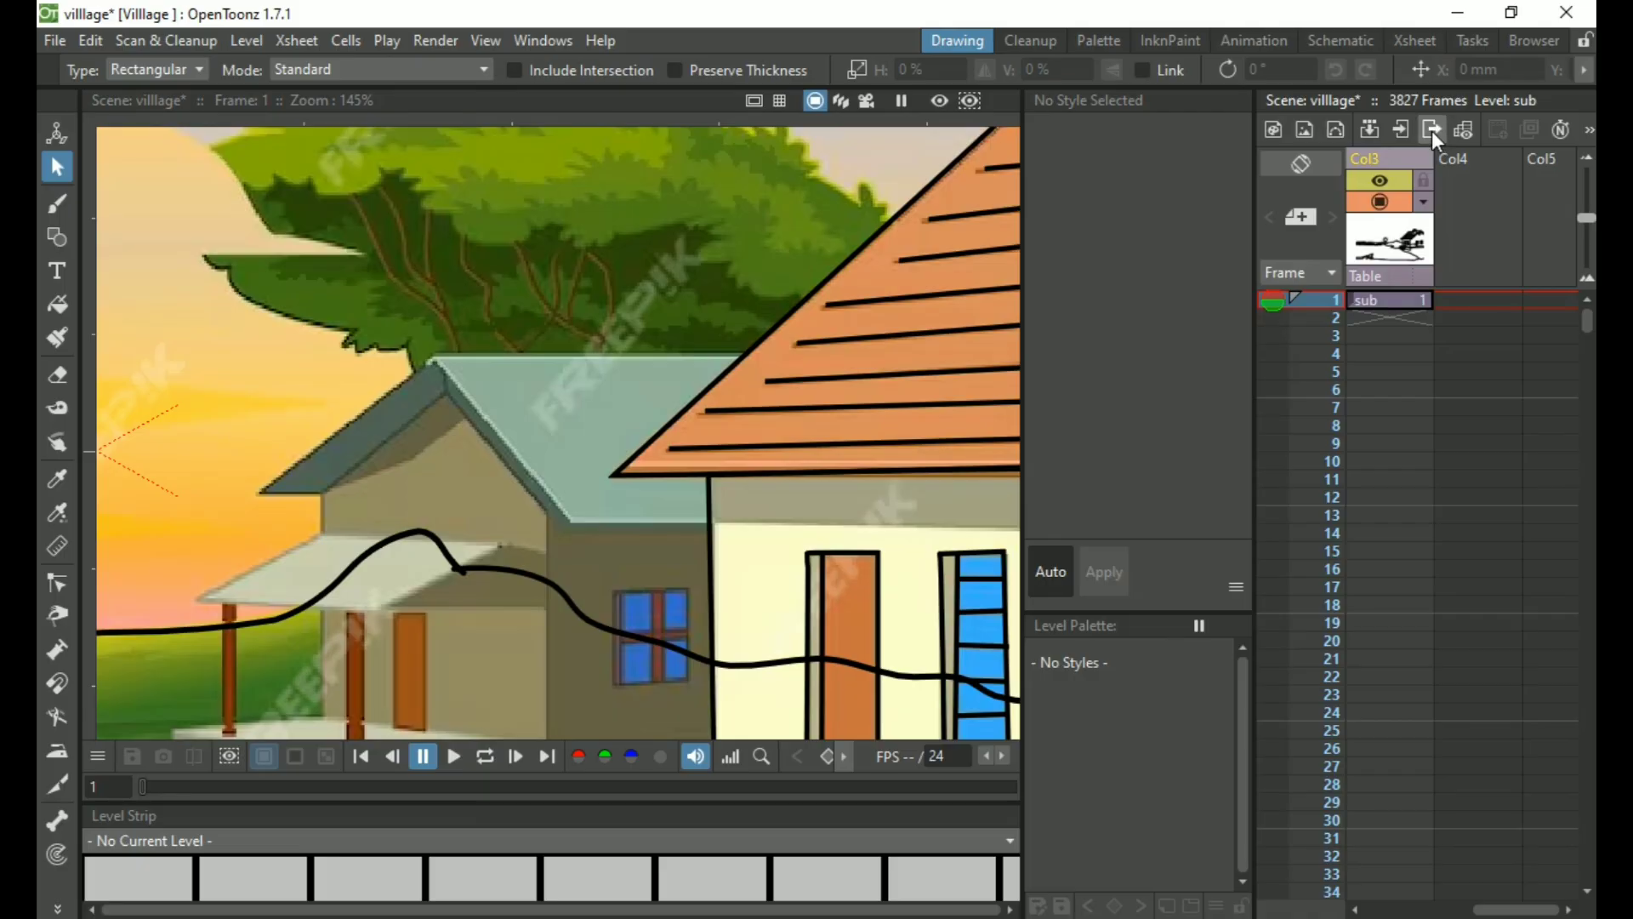
Open the sub-xsheet and turn on Edit In Place to show the reference image behind its levels
left_click(1390, 216)
left_click(1402, 129)
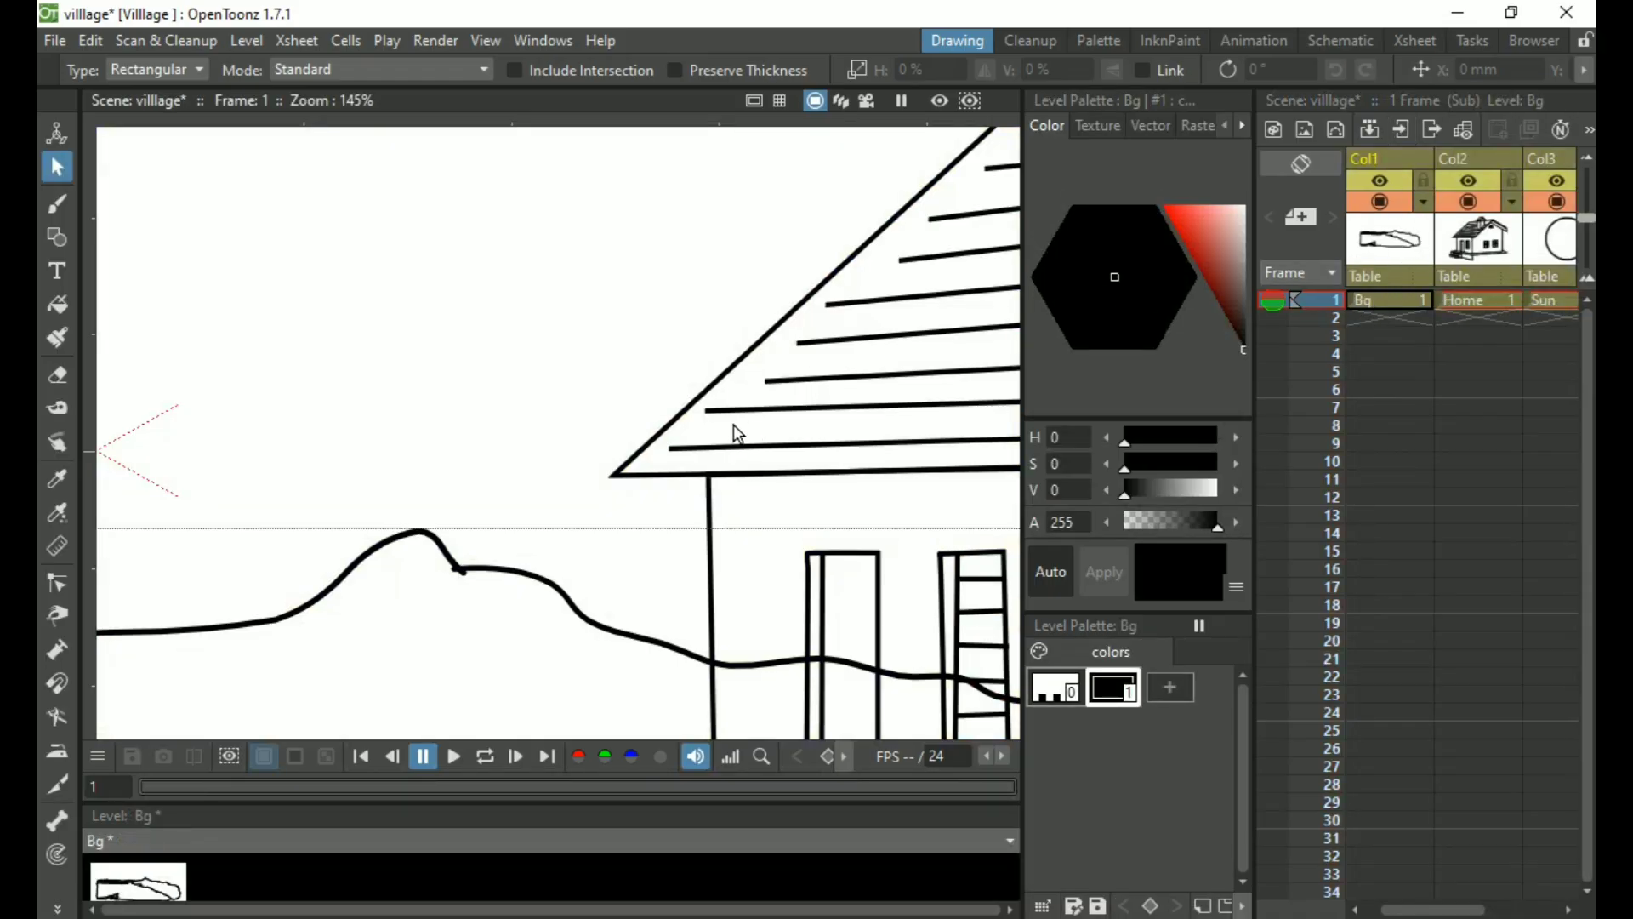
scroll(734, 430, "down", 8)
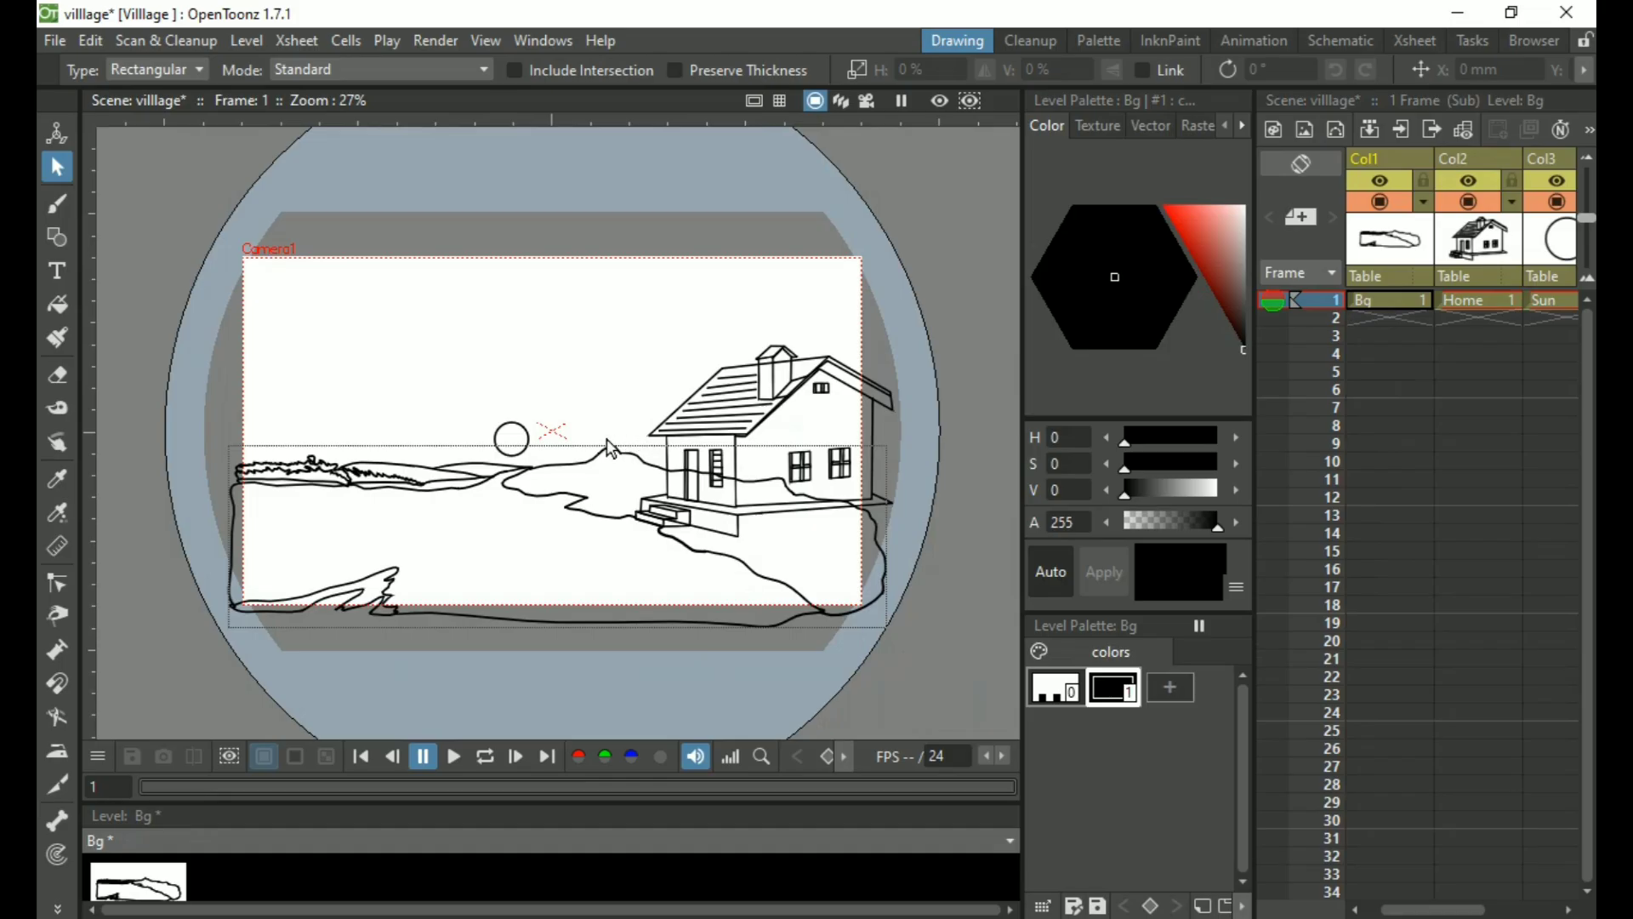
scroll(605, 438, "up", 3)
scroll(558, 437, "down", 4)
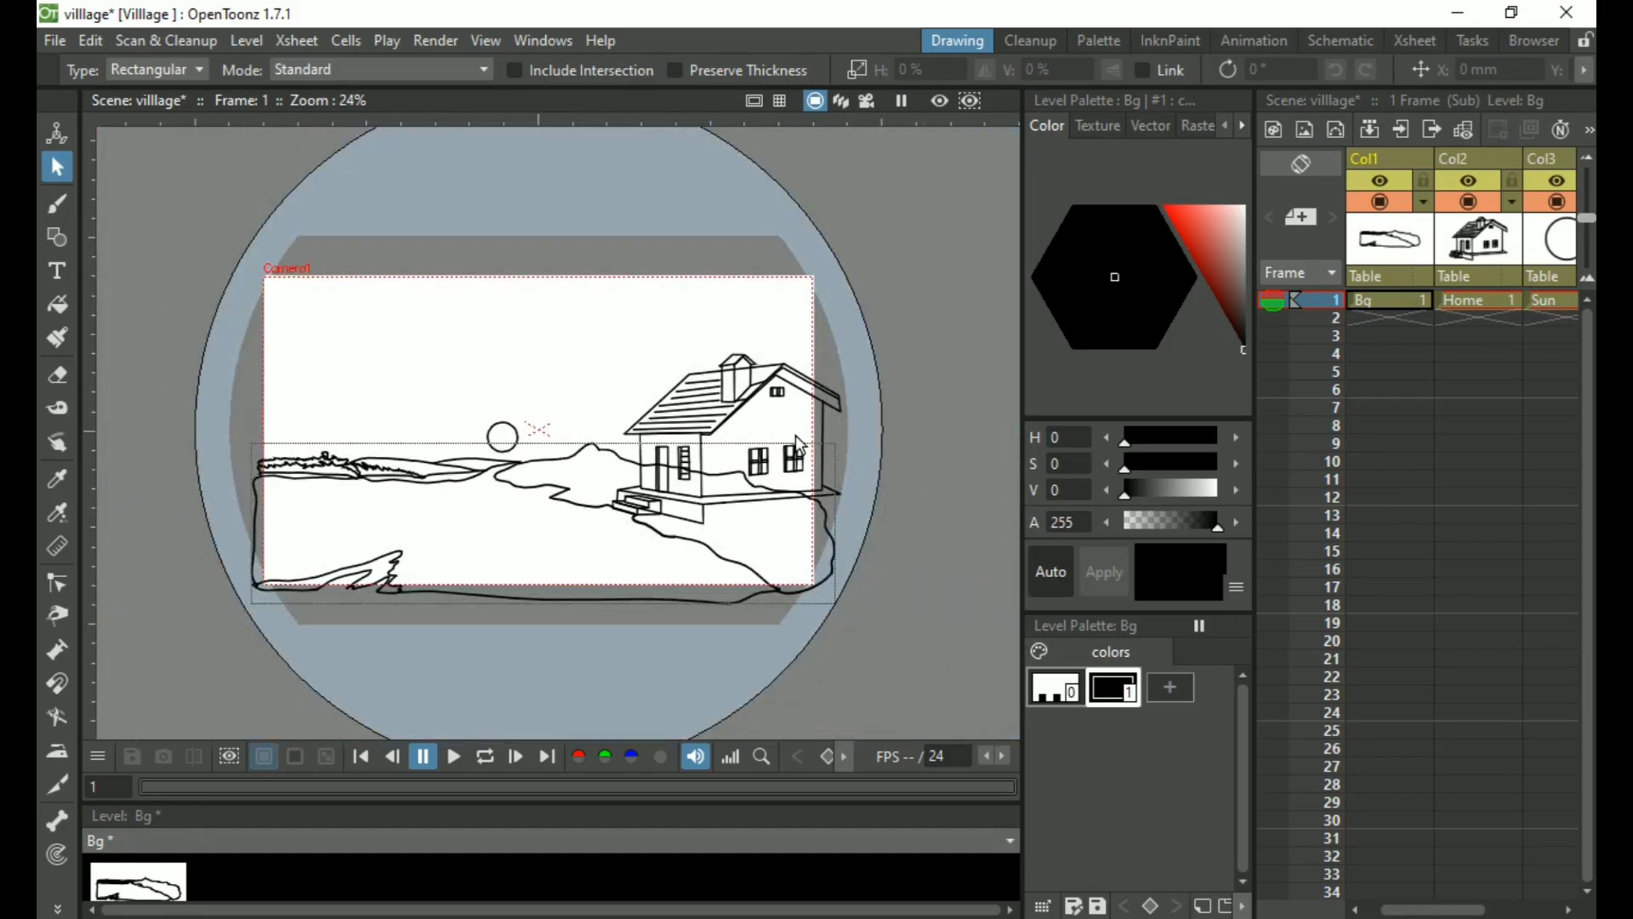
left_click(1465, 127)
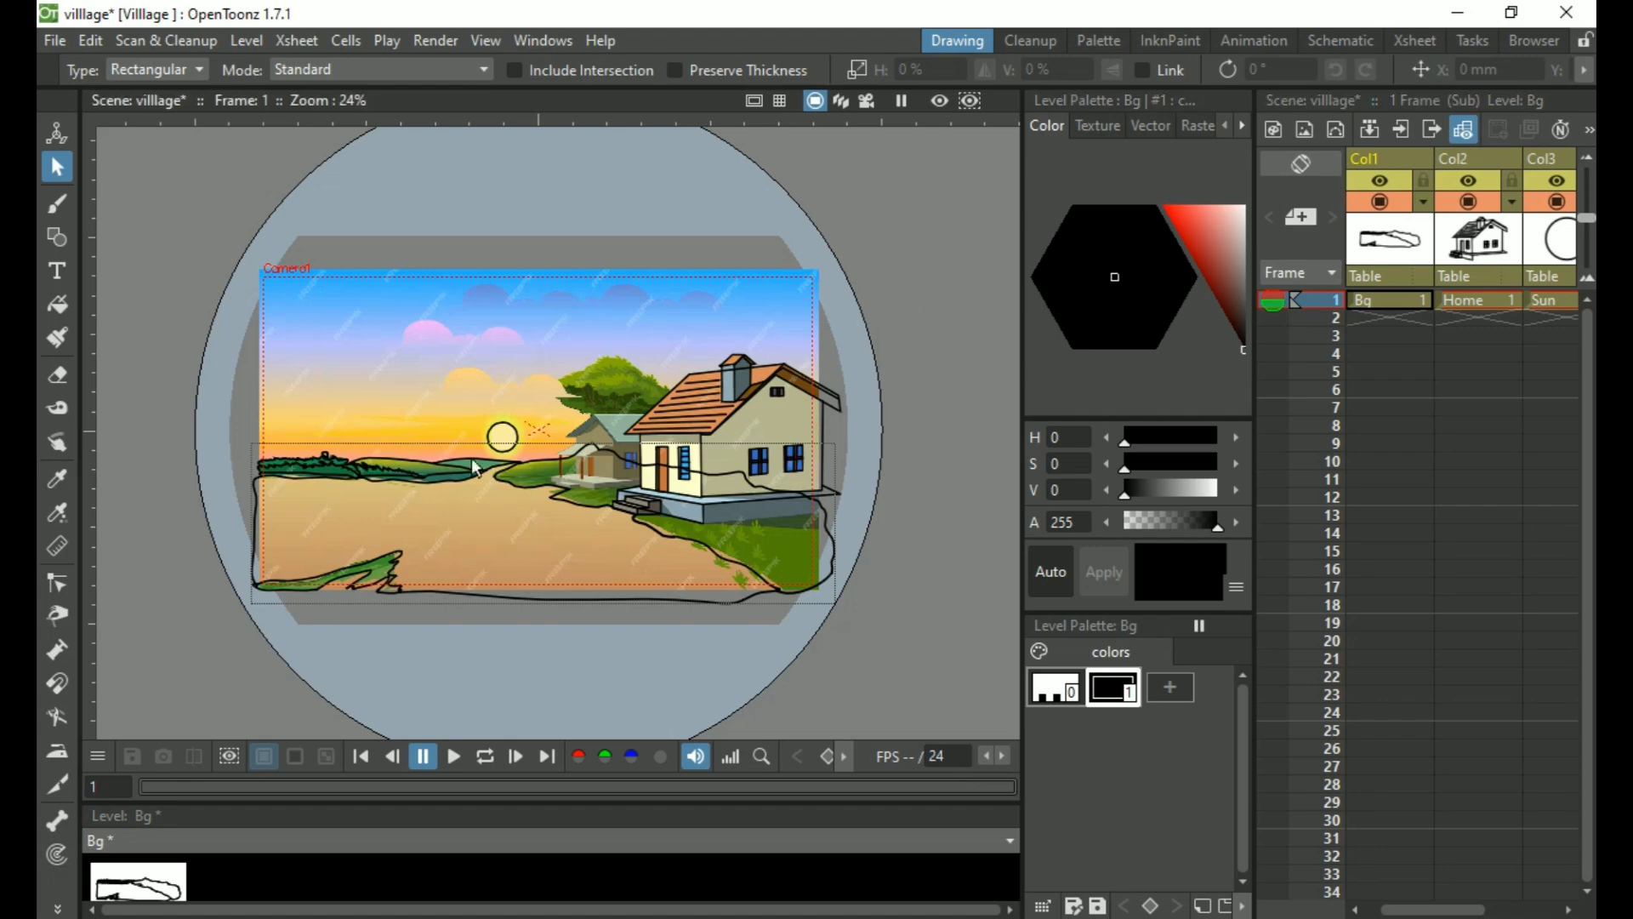
scroll(458, 470, "up", 3)
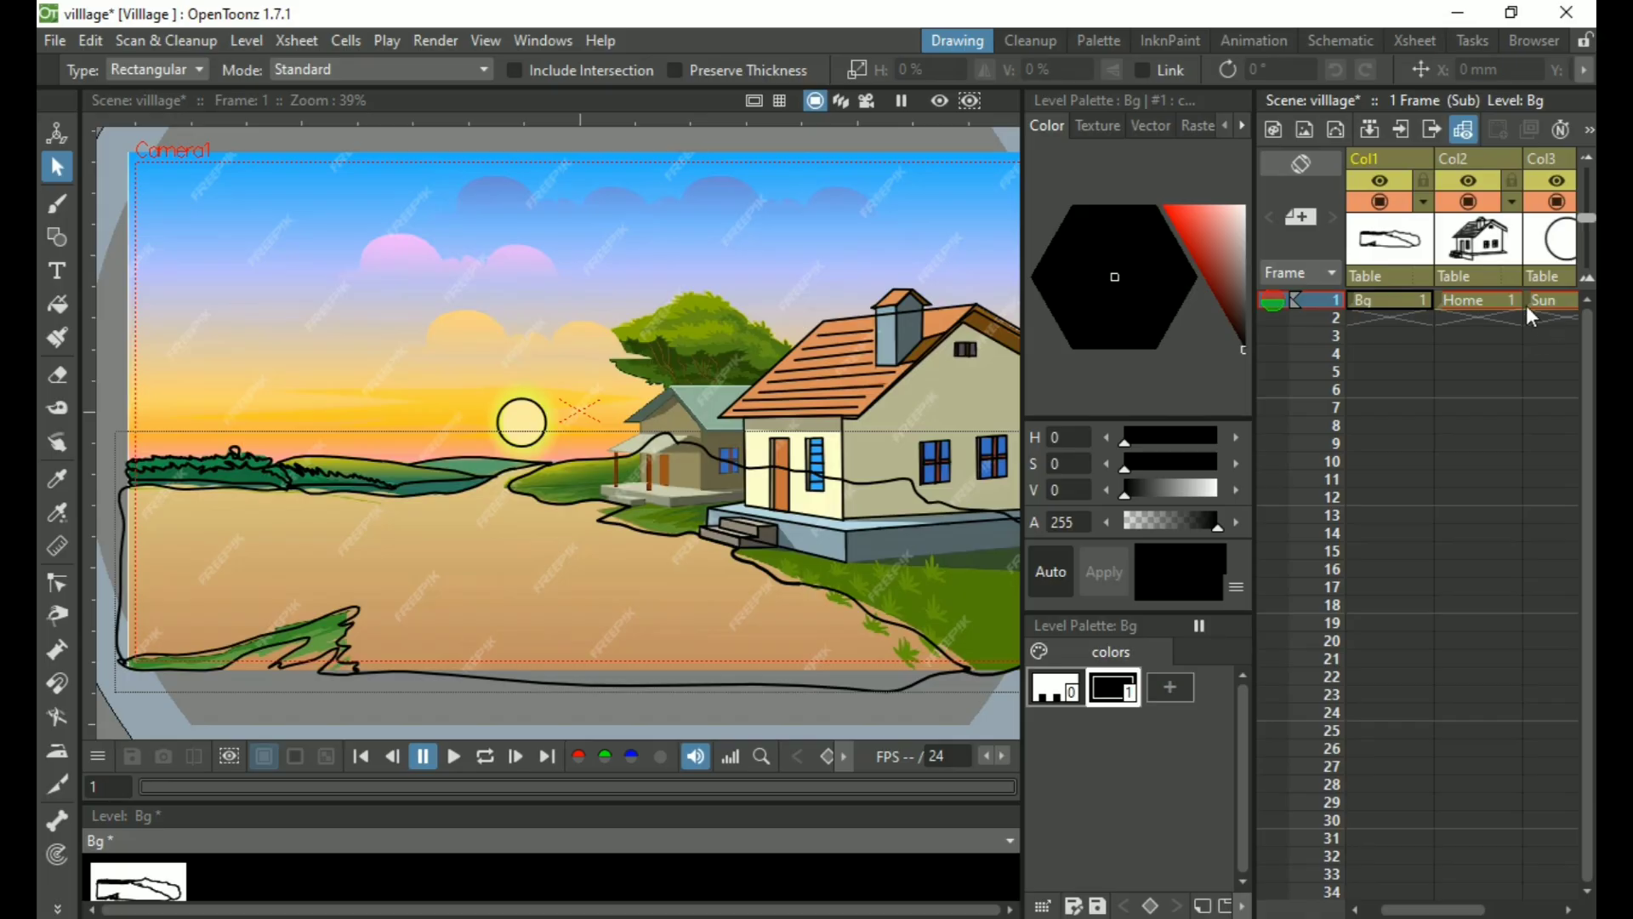
Create a Toonz Vector level named Home 2 at frame 1 of the empty column after the Sun column
key("Down")
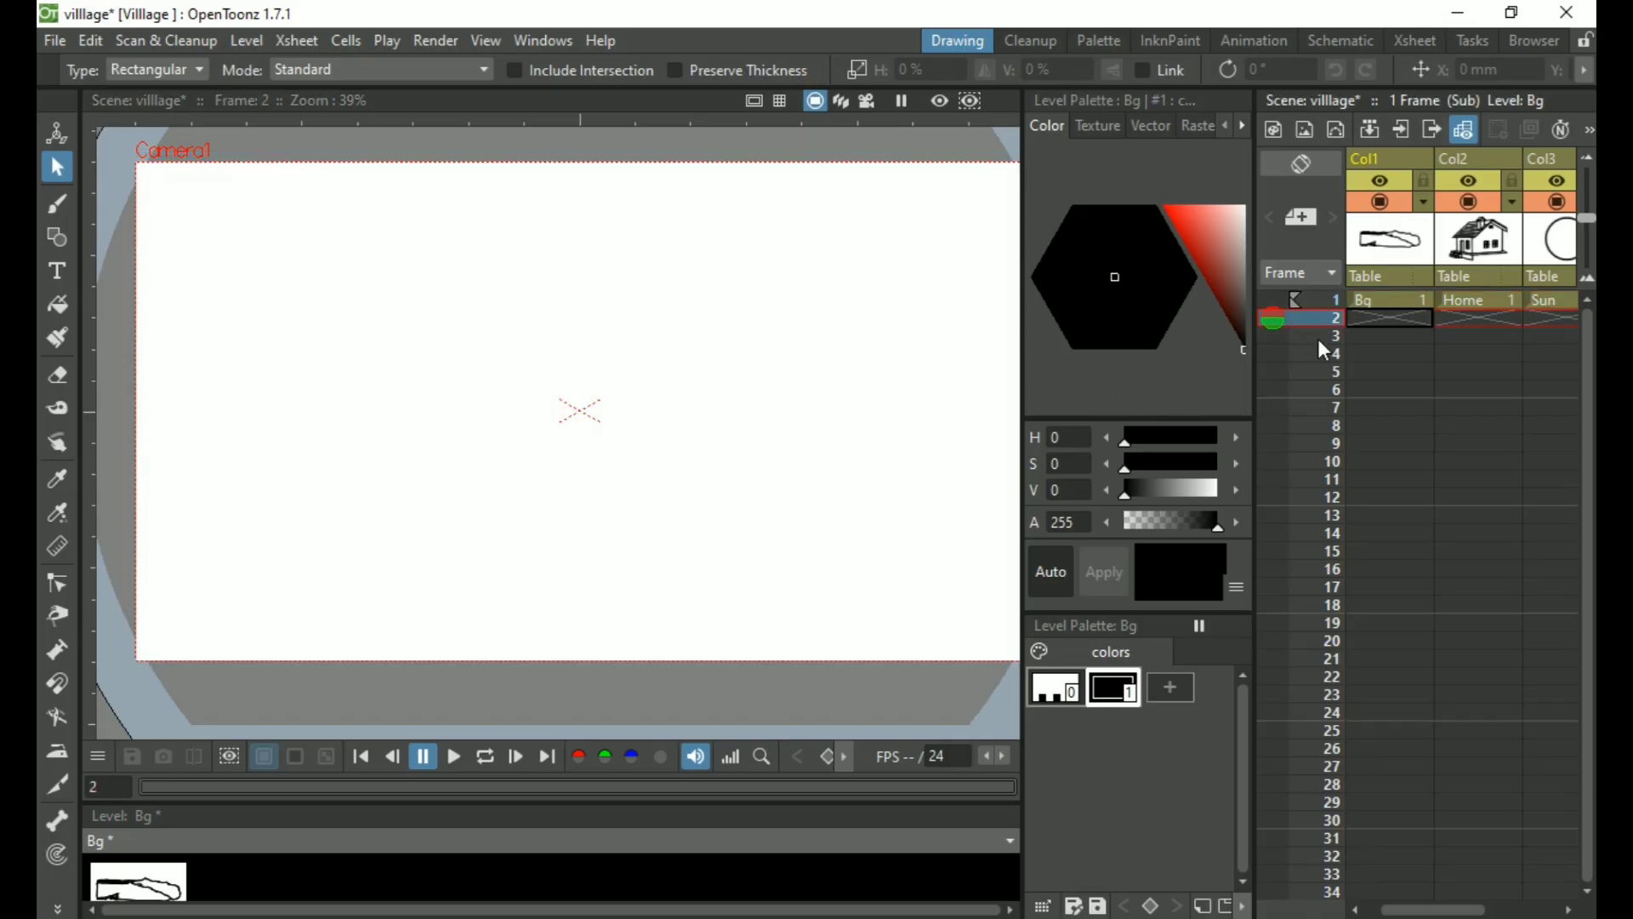
left_click(1468, 298)
left_click(1500, 302)
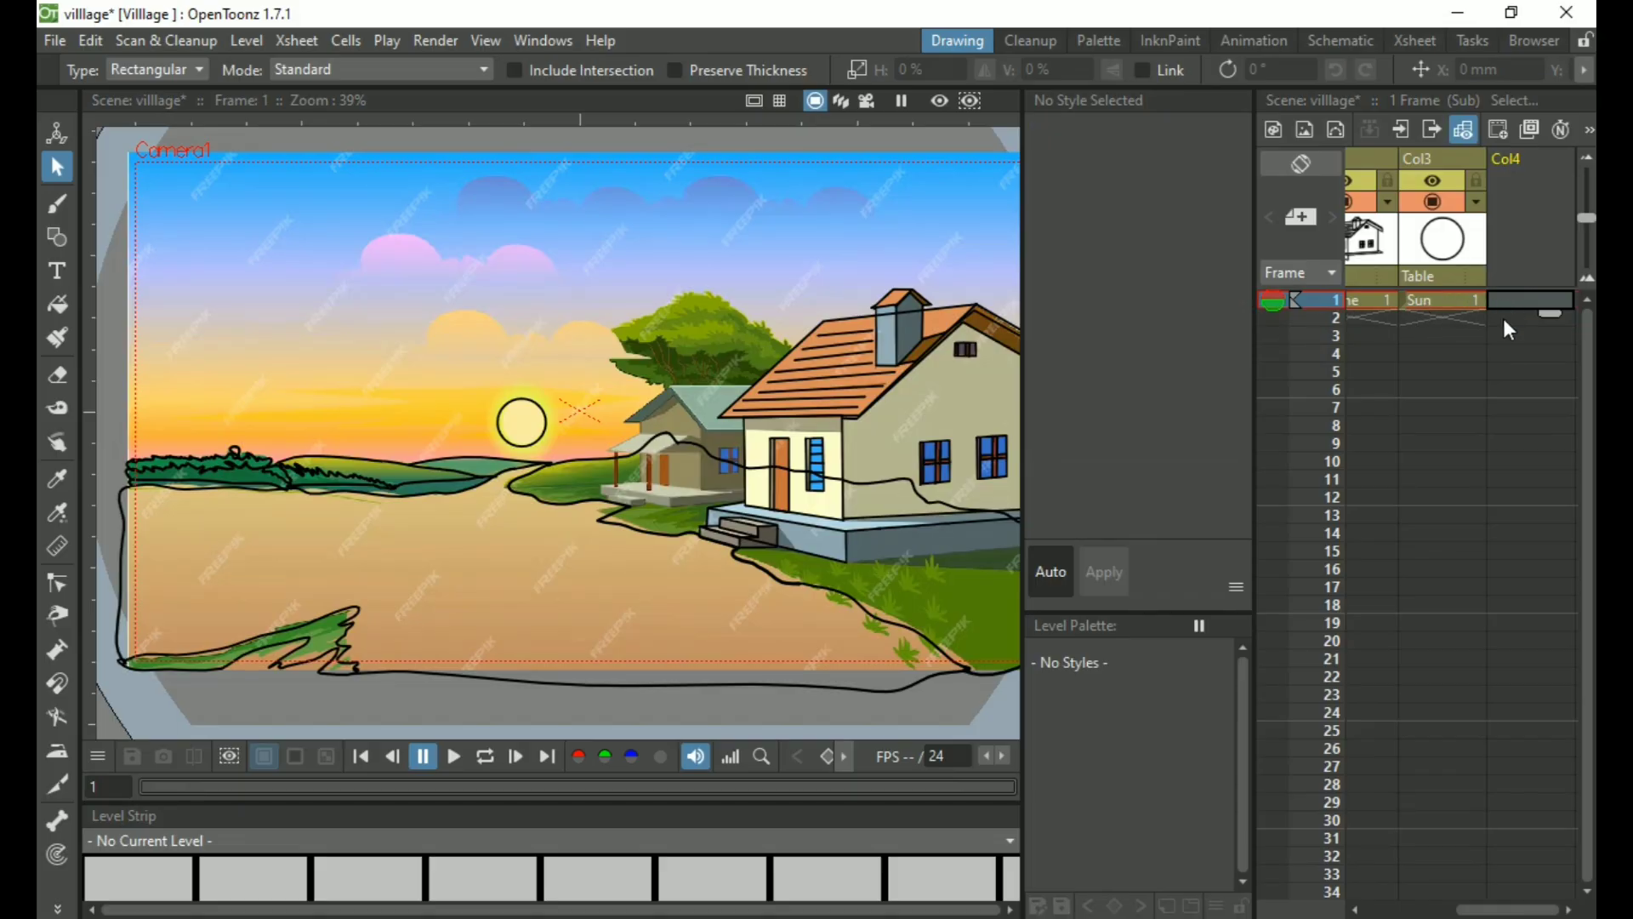
key("space")
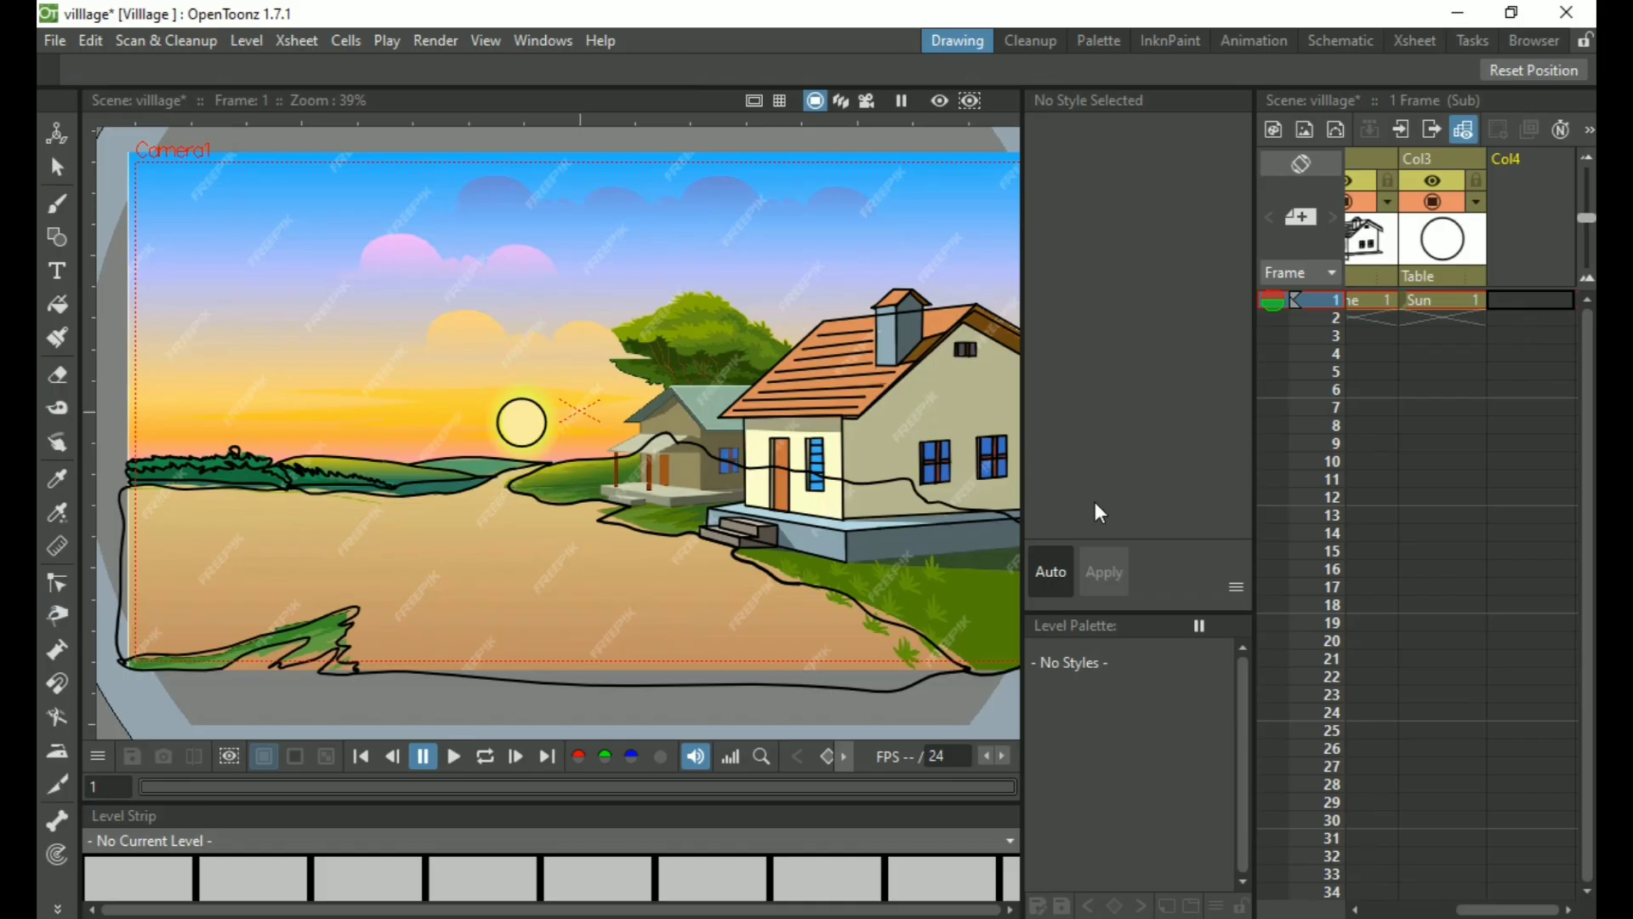
left_click(1525, 301)
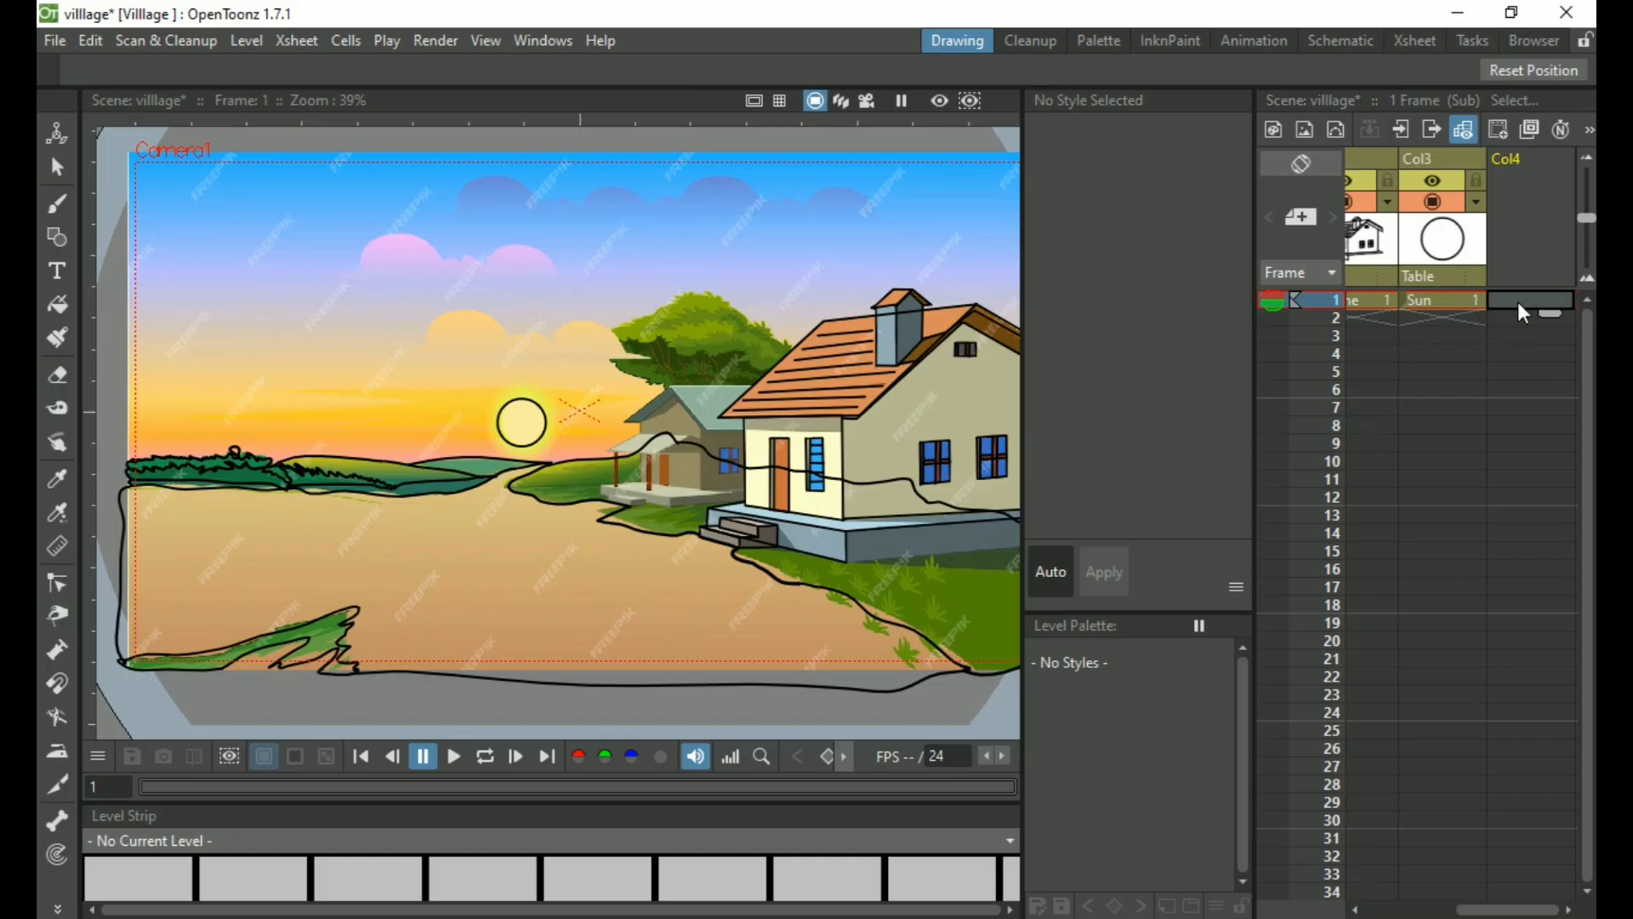
key("alt+n")
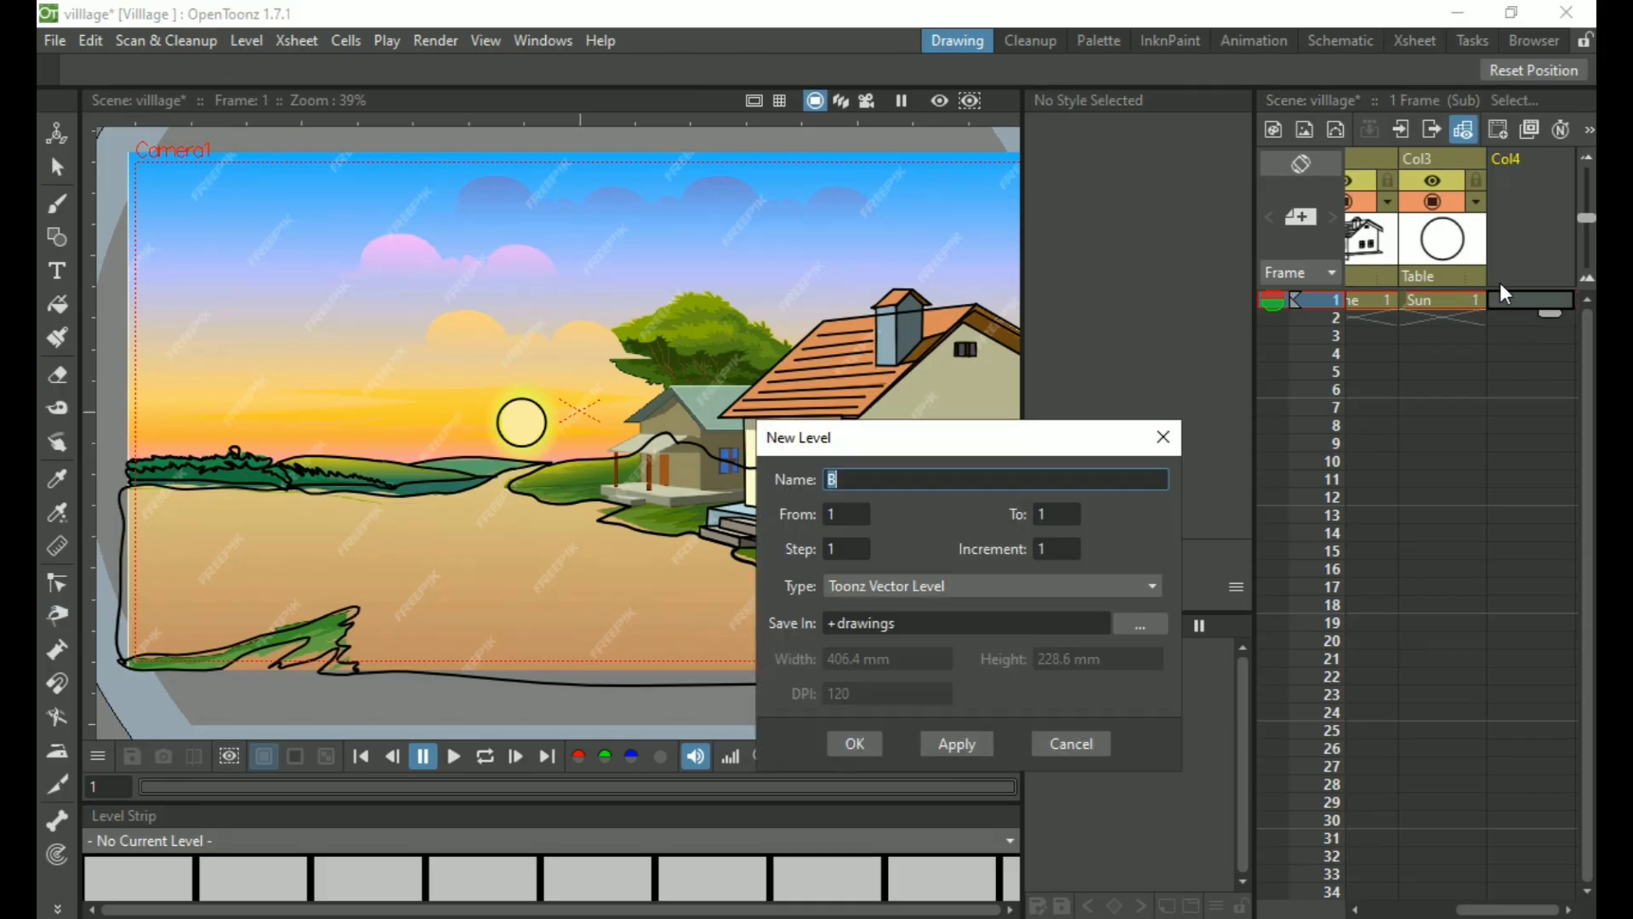
type("Home 2")
left_click(858, 745)
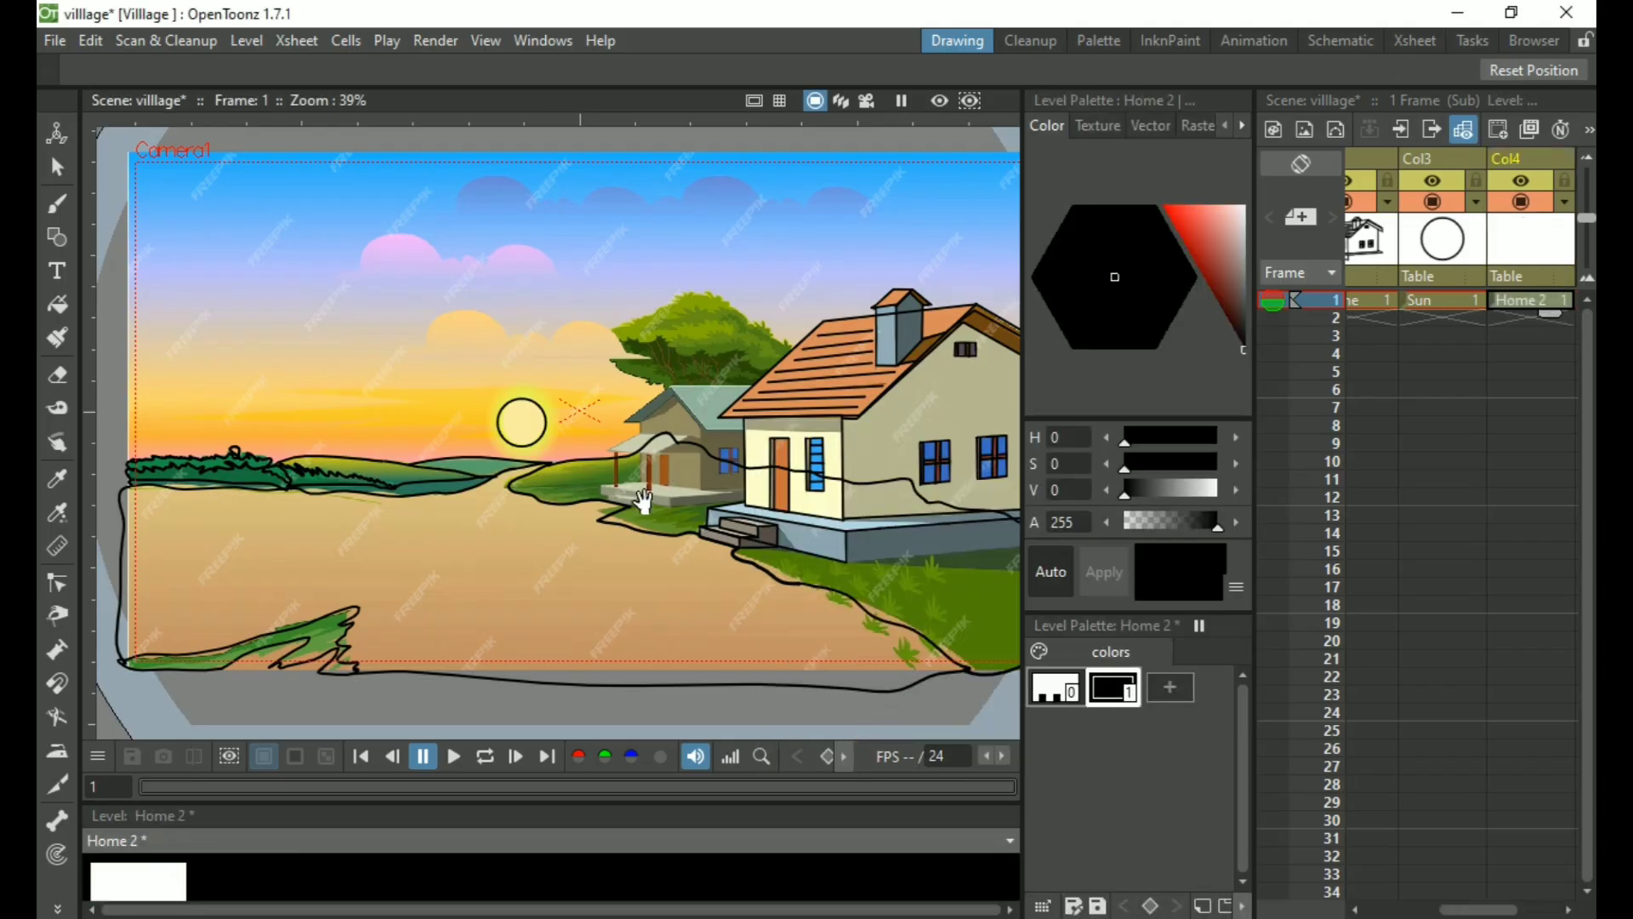
Activate the Geometric tool over the small background house and open its list of shape types
scroll(656, 499, "up", 6)
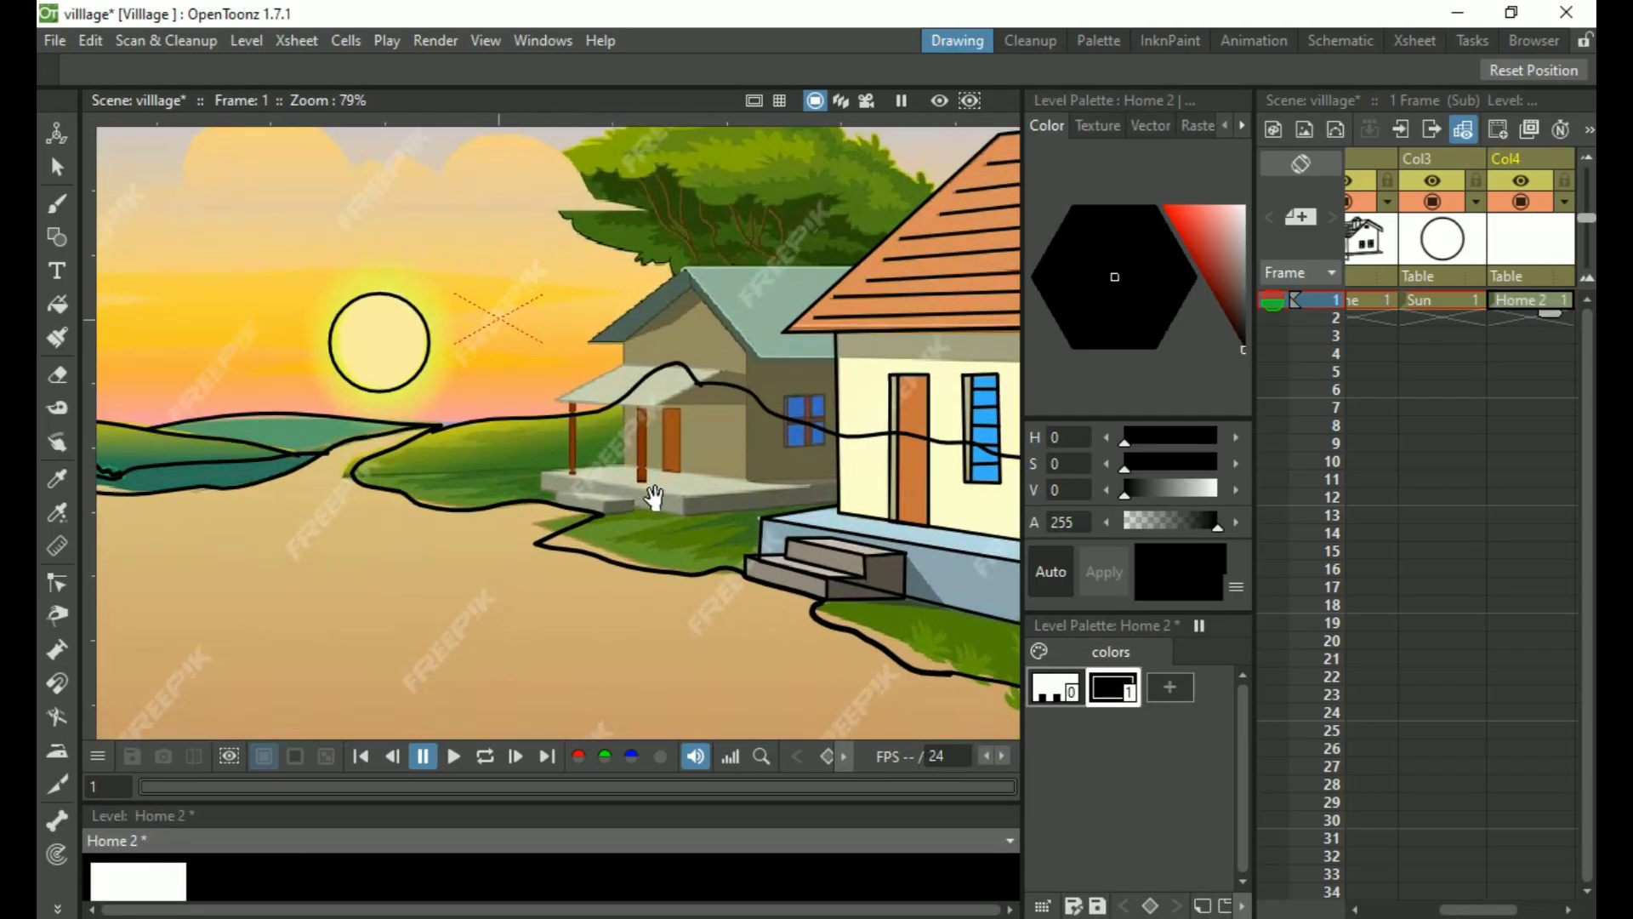
left_click_drag(690, 486, 496, 509)
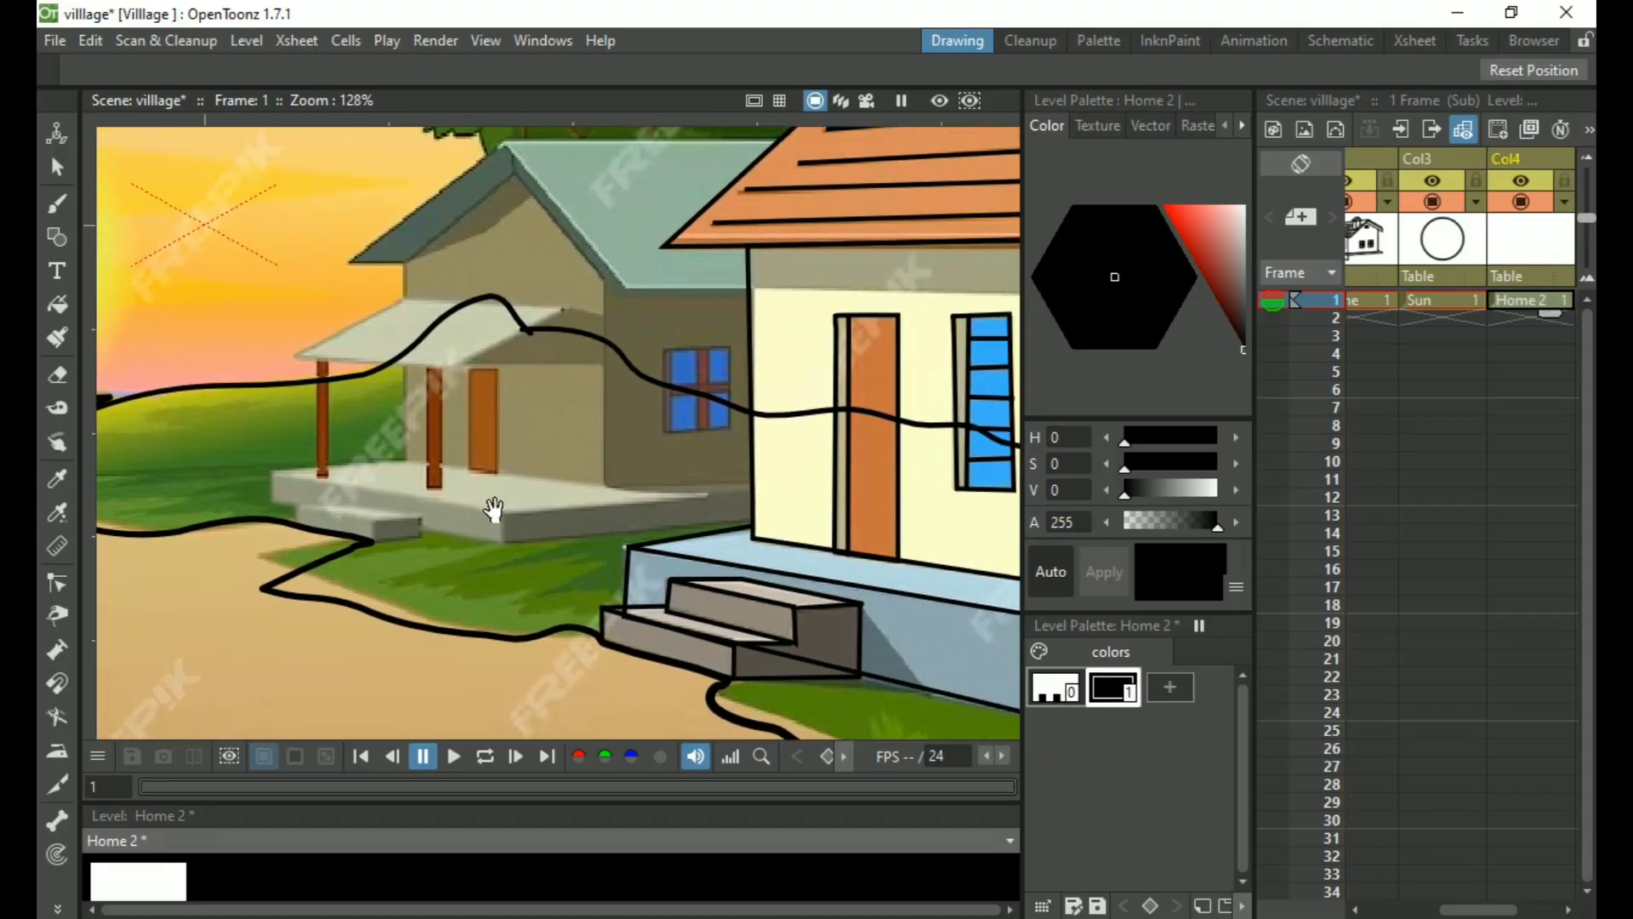
key("g")
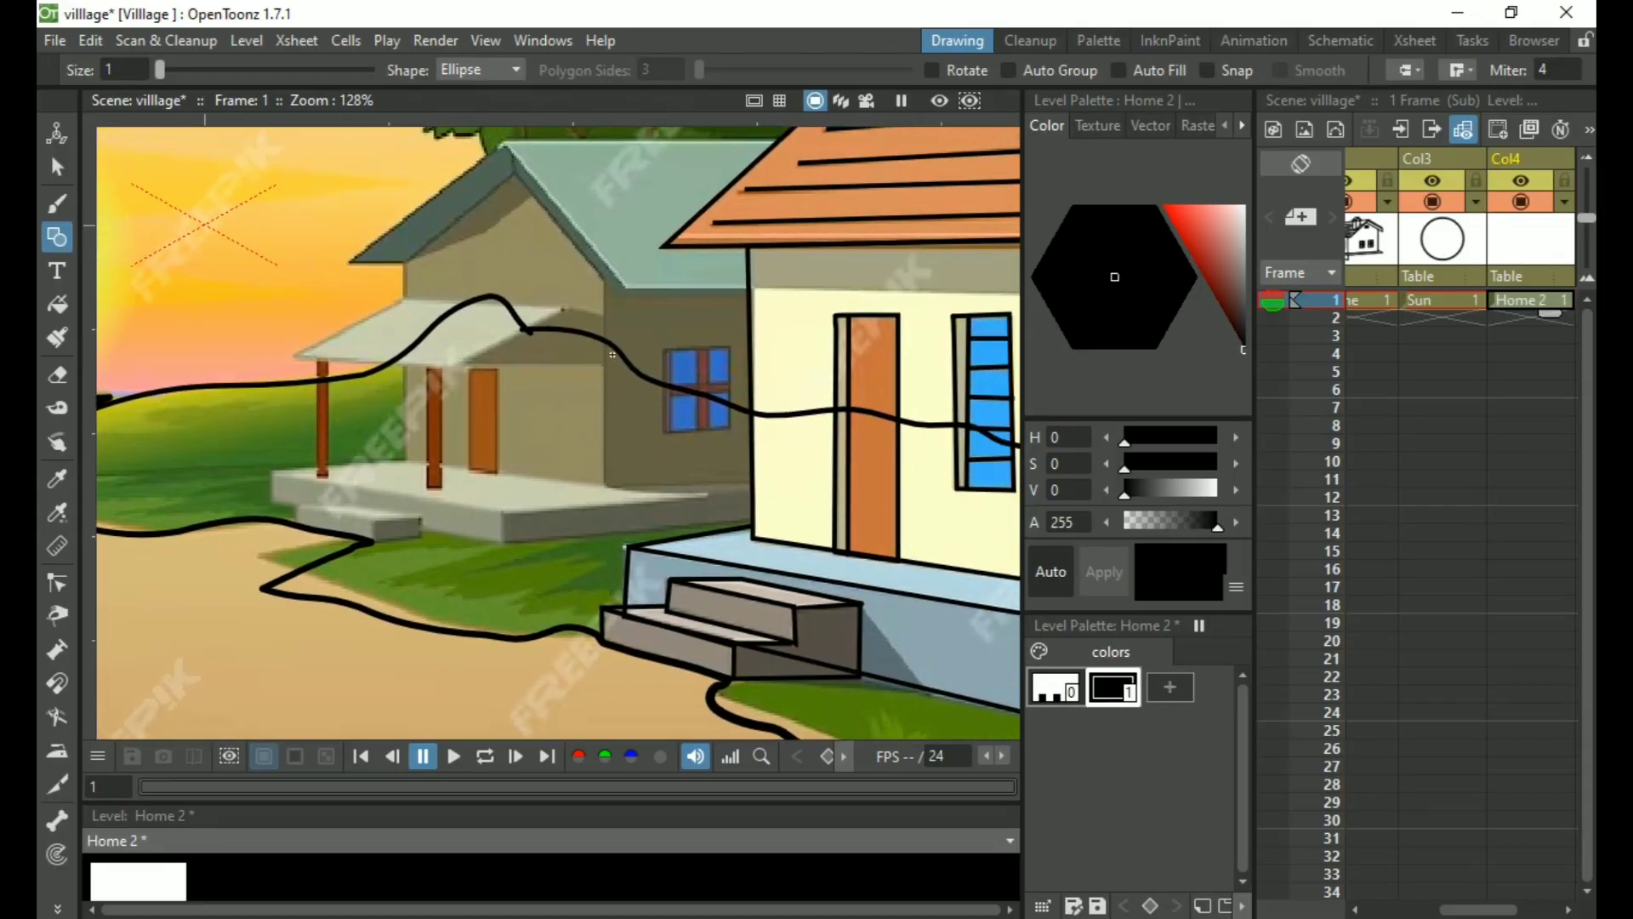
left_click(500, 70)
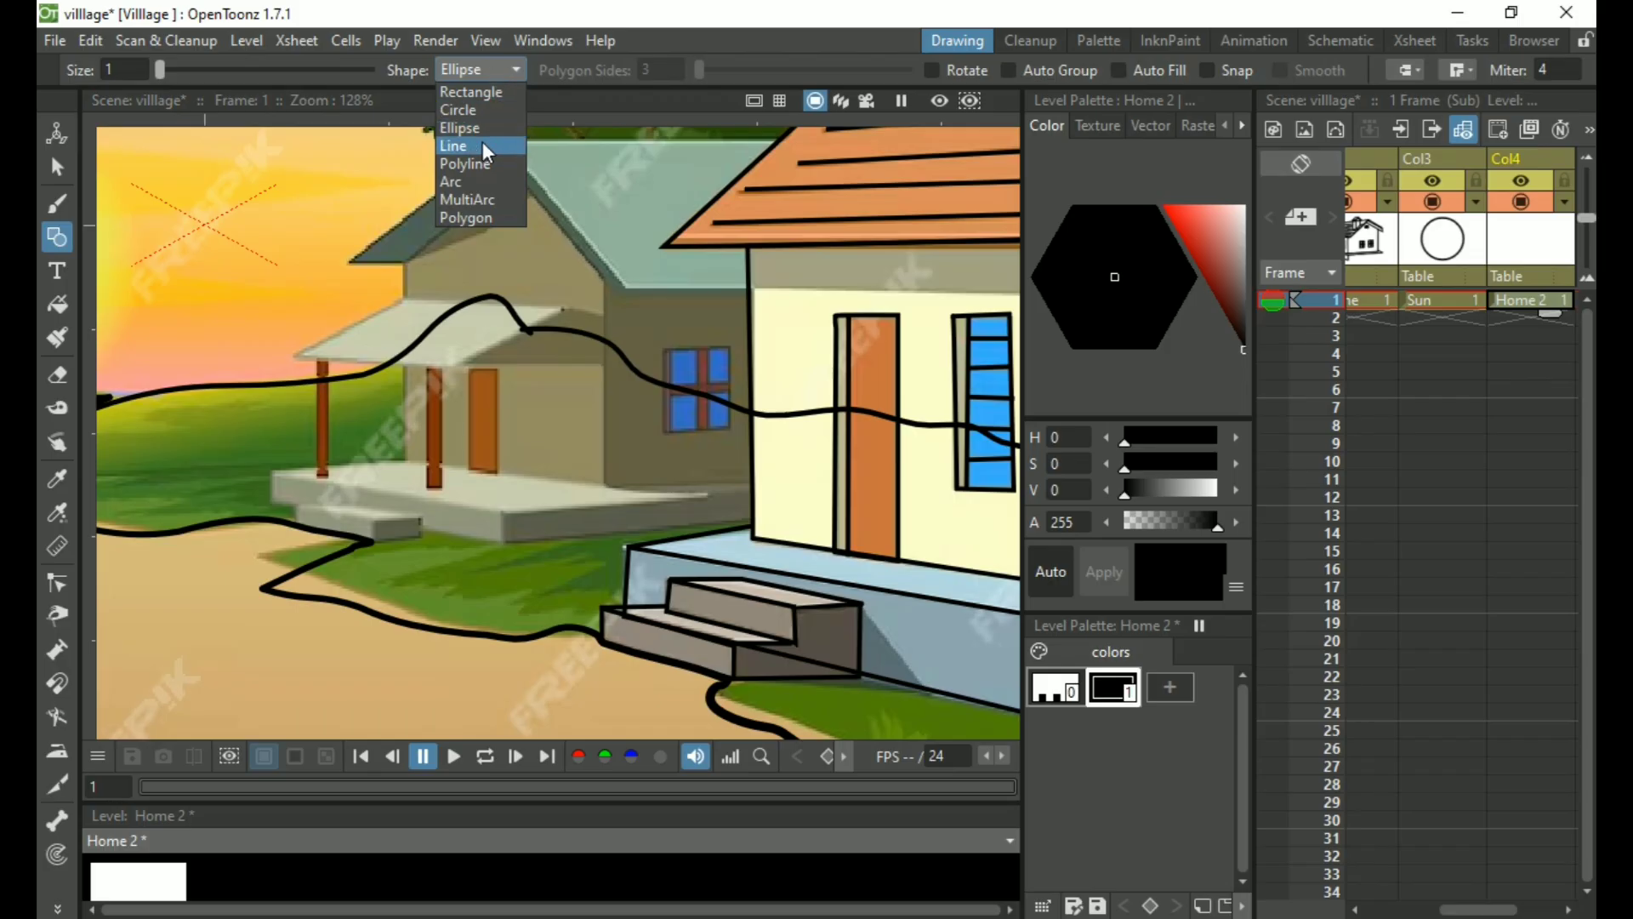
Trace the front face of the background house's porch base as a closed four-sided outline with the Polyline shape
left_click(482, 162)
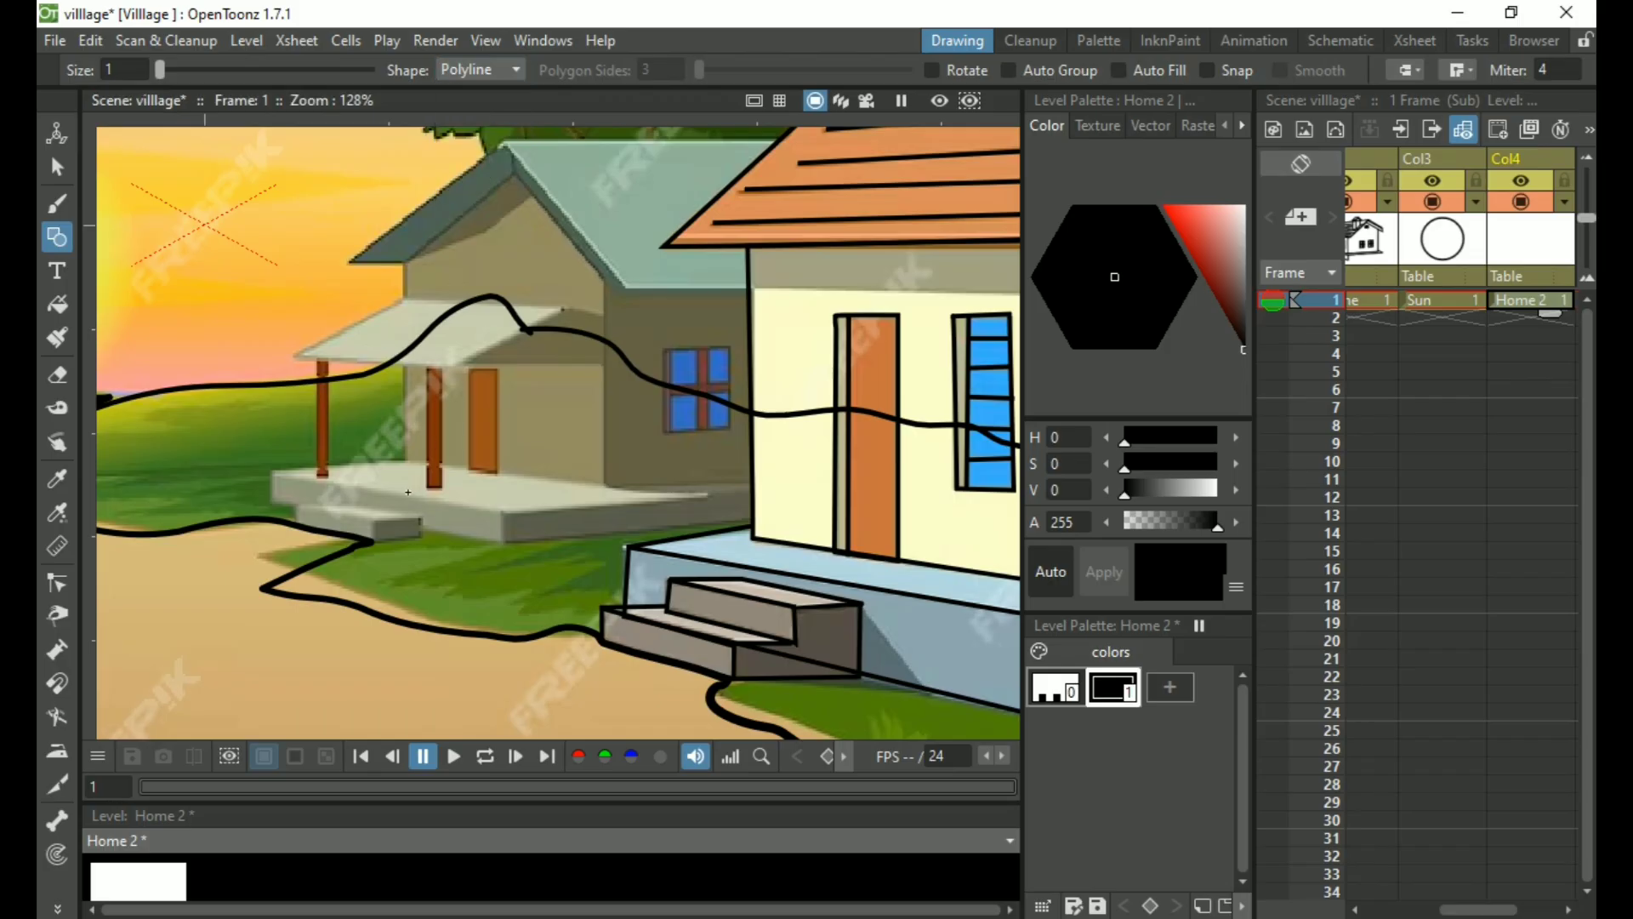
left_click(275, 471)
left_click(504, 519)
left_click(504, 544)
left_click(272, 509)
left_click(275, 470)
Trace the porch floor's back edge, the gable wall and the sloping awning of the background house with one continuous Polyline
left_click(608, 483)
left_click(400, 265)
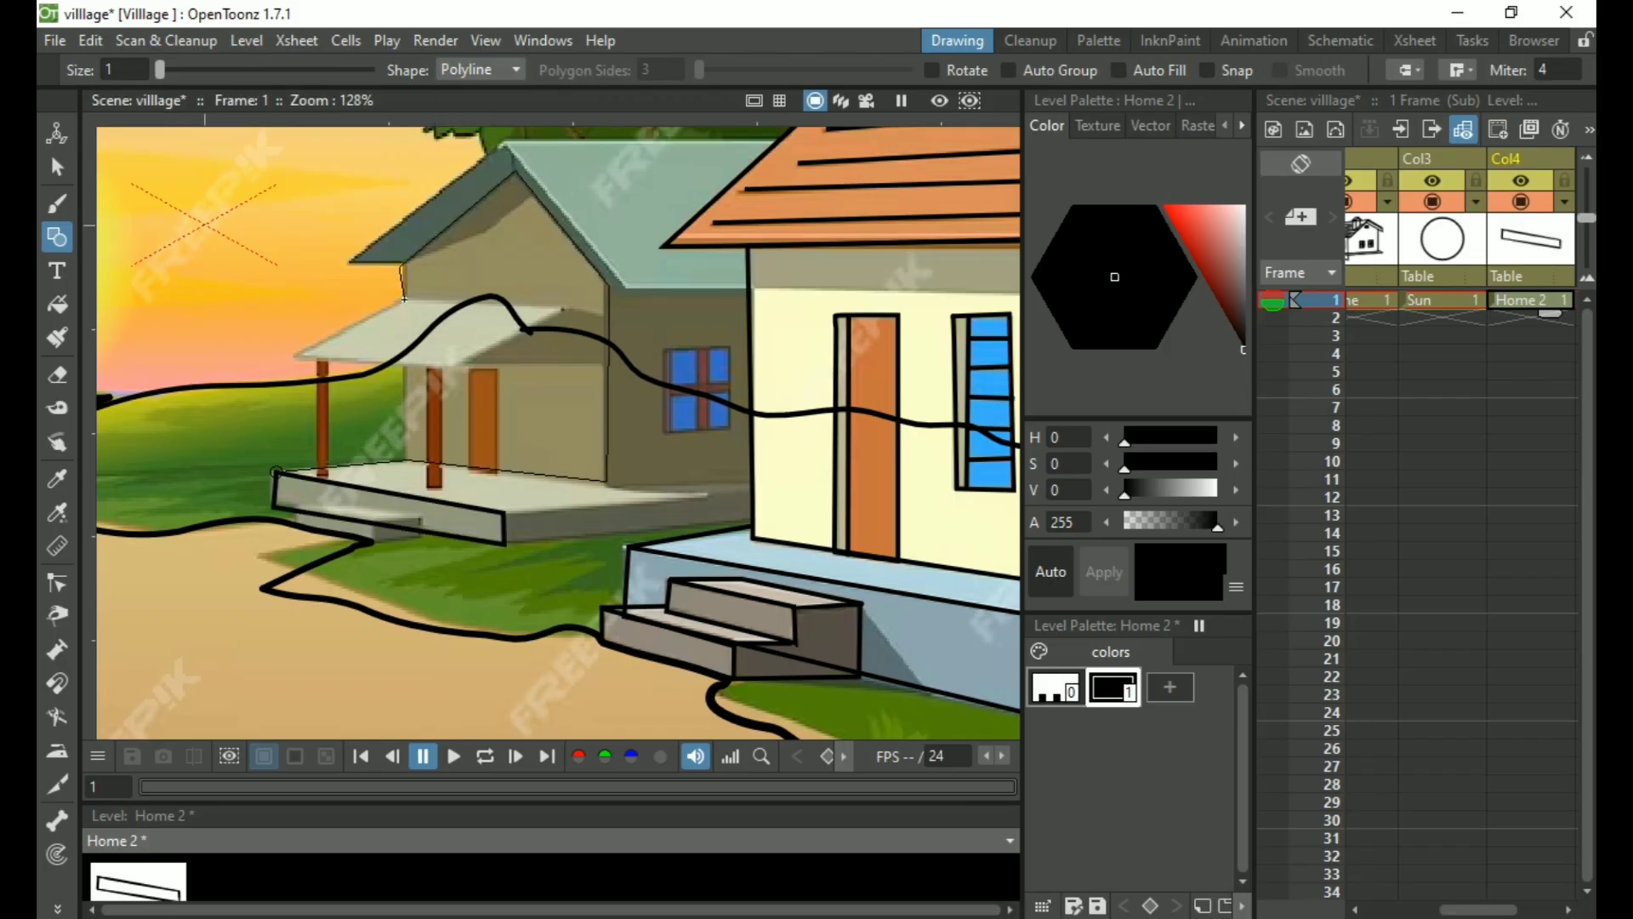
left_click(404, 300)
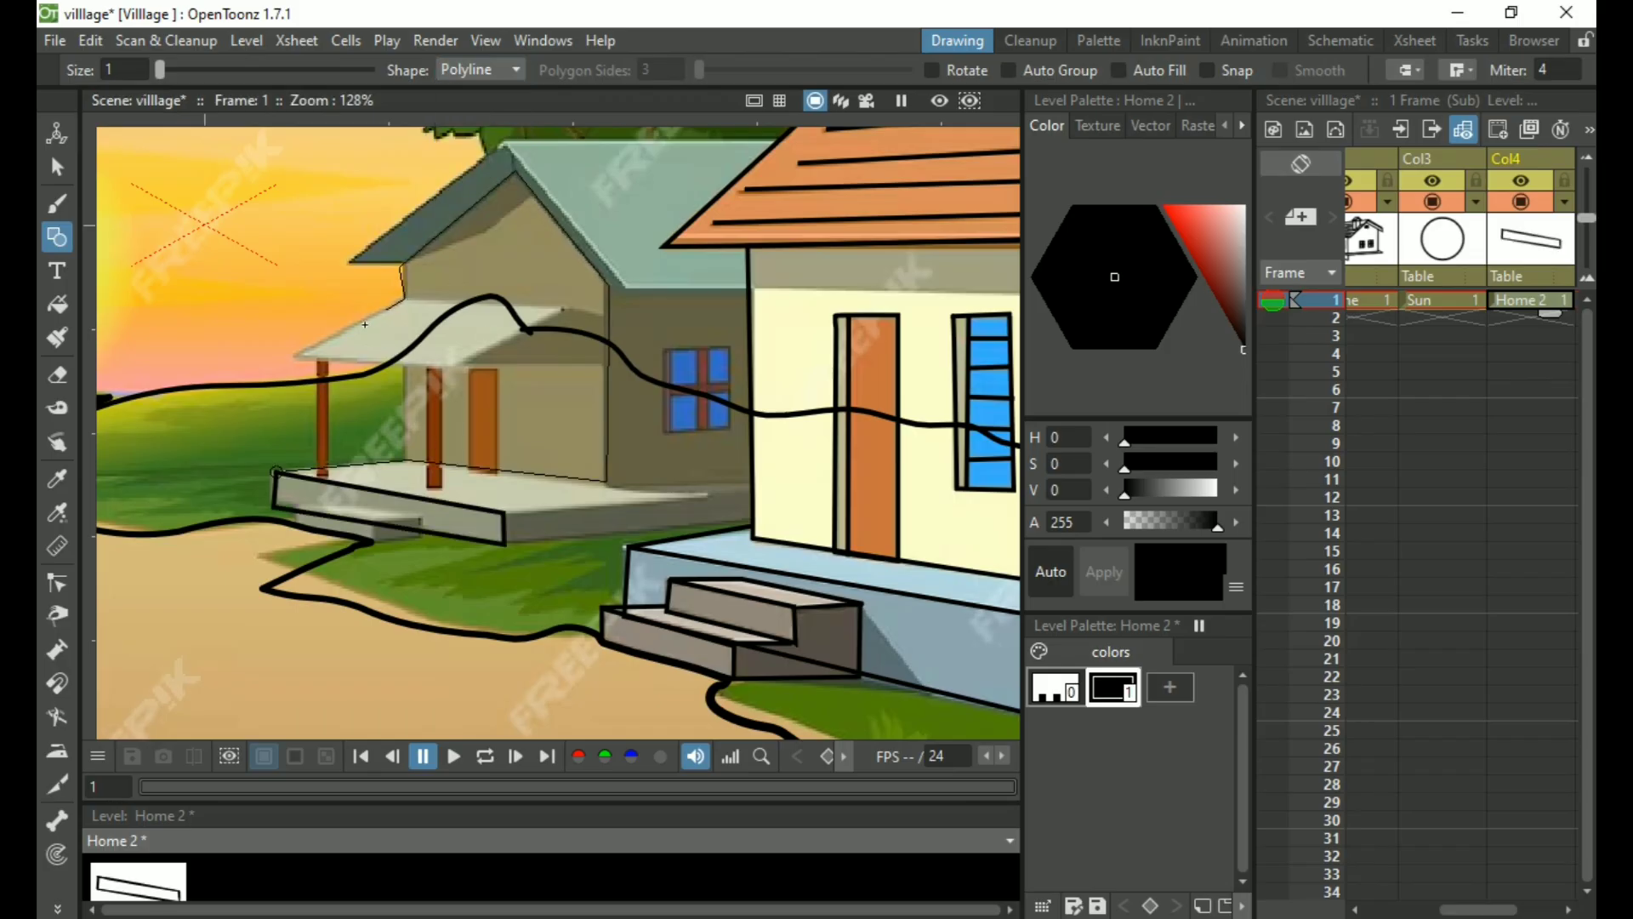
left_click(297, 354)
left_click(462, 367)
left_click(564, 310)
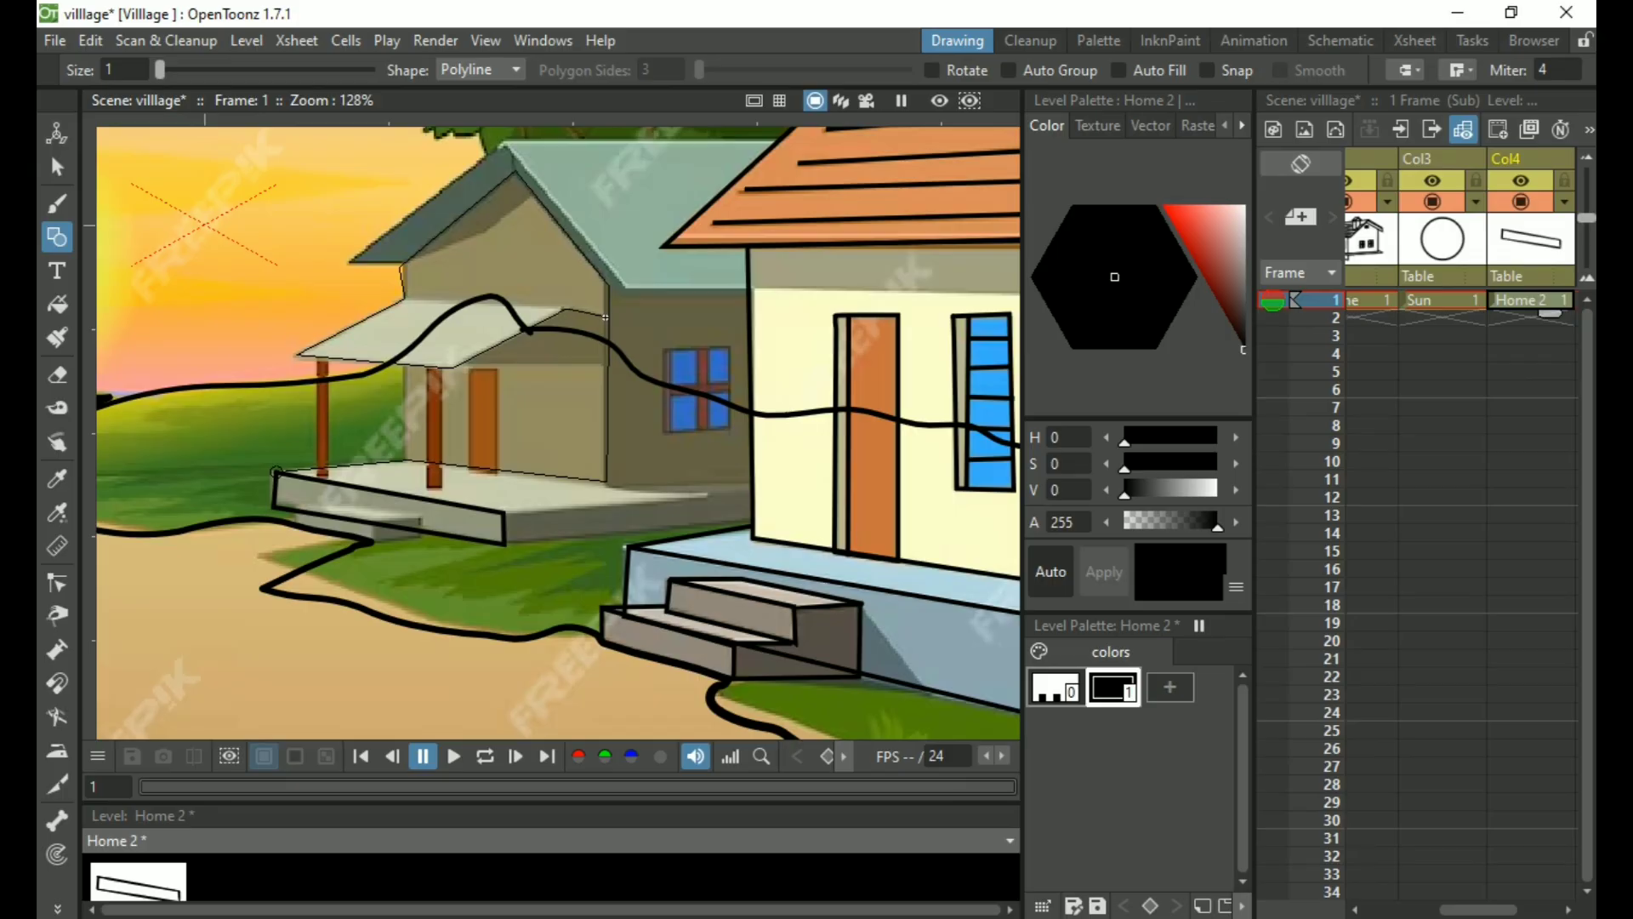
left_click(607, 332)
left_click(605, 362)
left_click(472, 364)
double_click(499, 395)
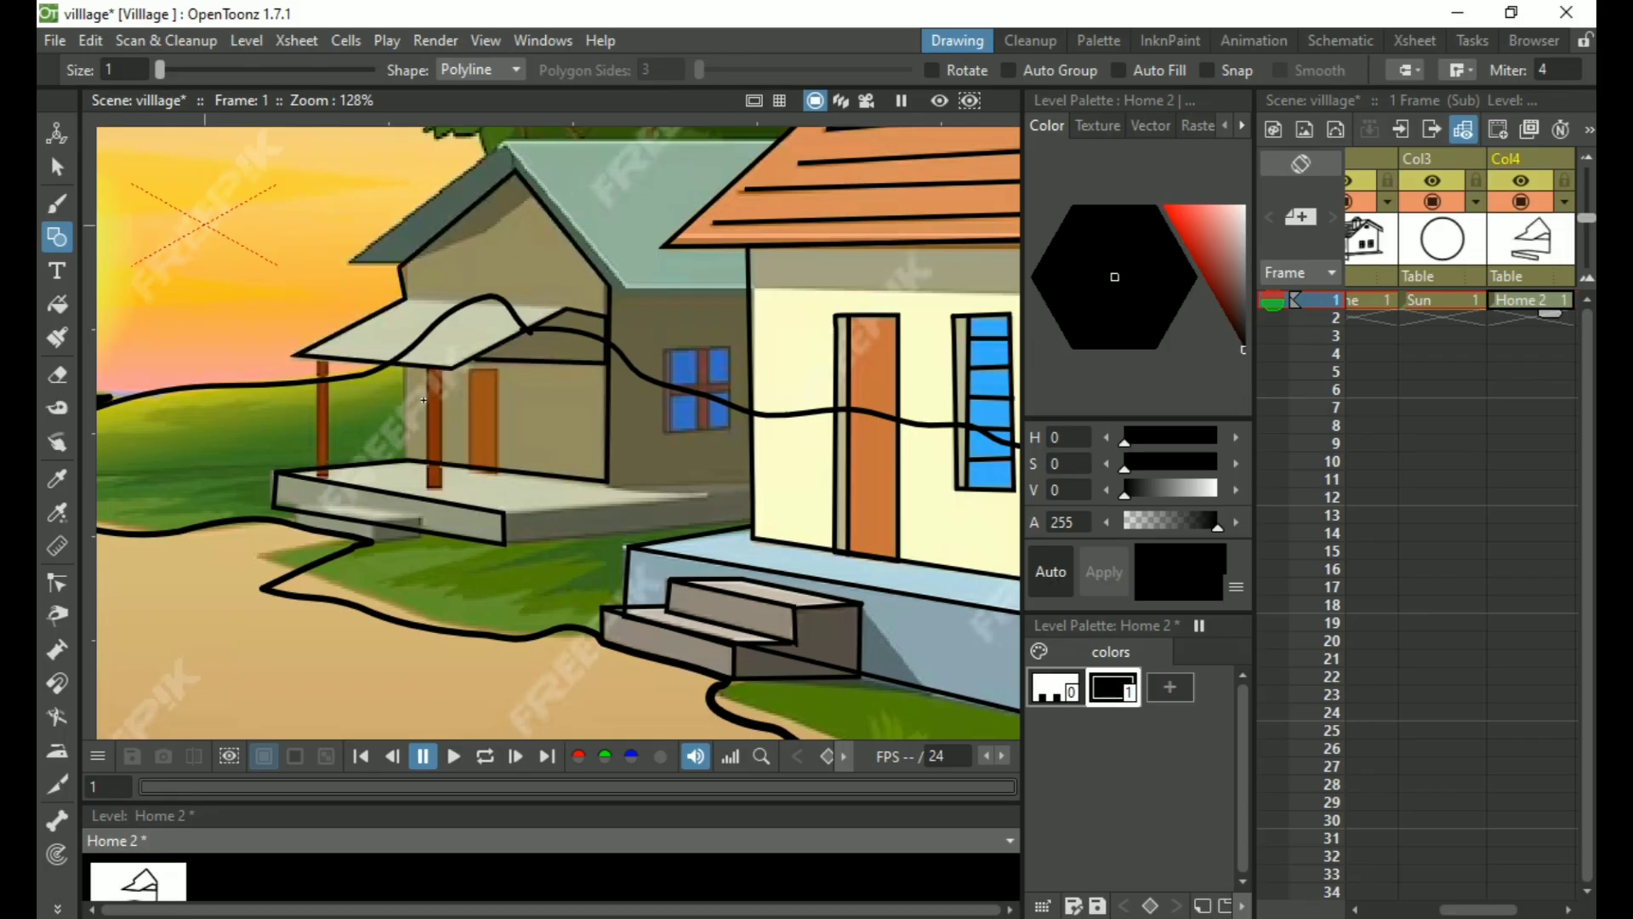
scroll(436, 401, "up", 4)
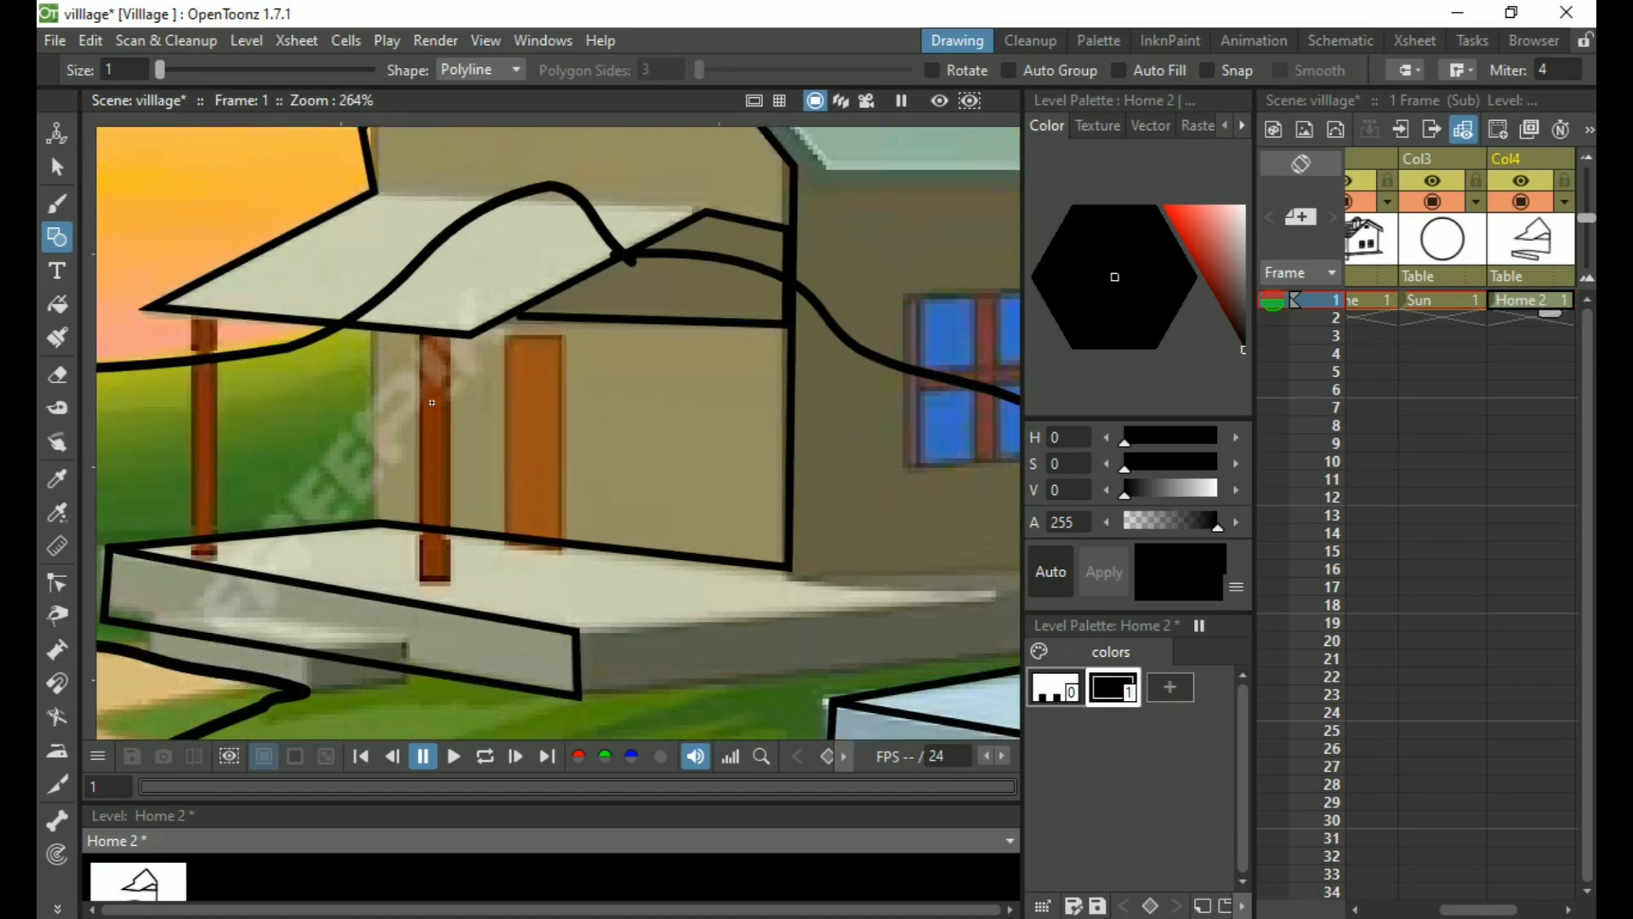
left_click(421, 336)
key("Escape")
scroll(552, 358, "down", 4)
scroll(548, 358, "up", 6)
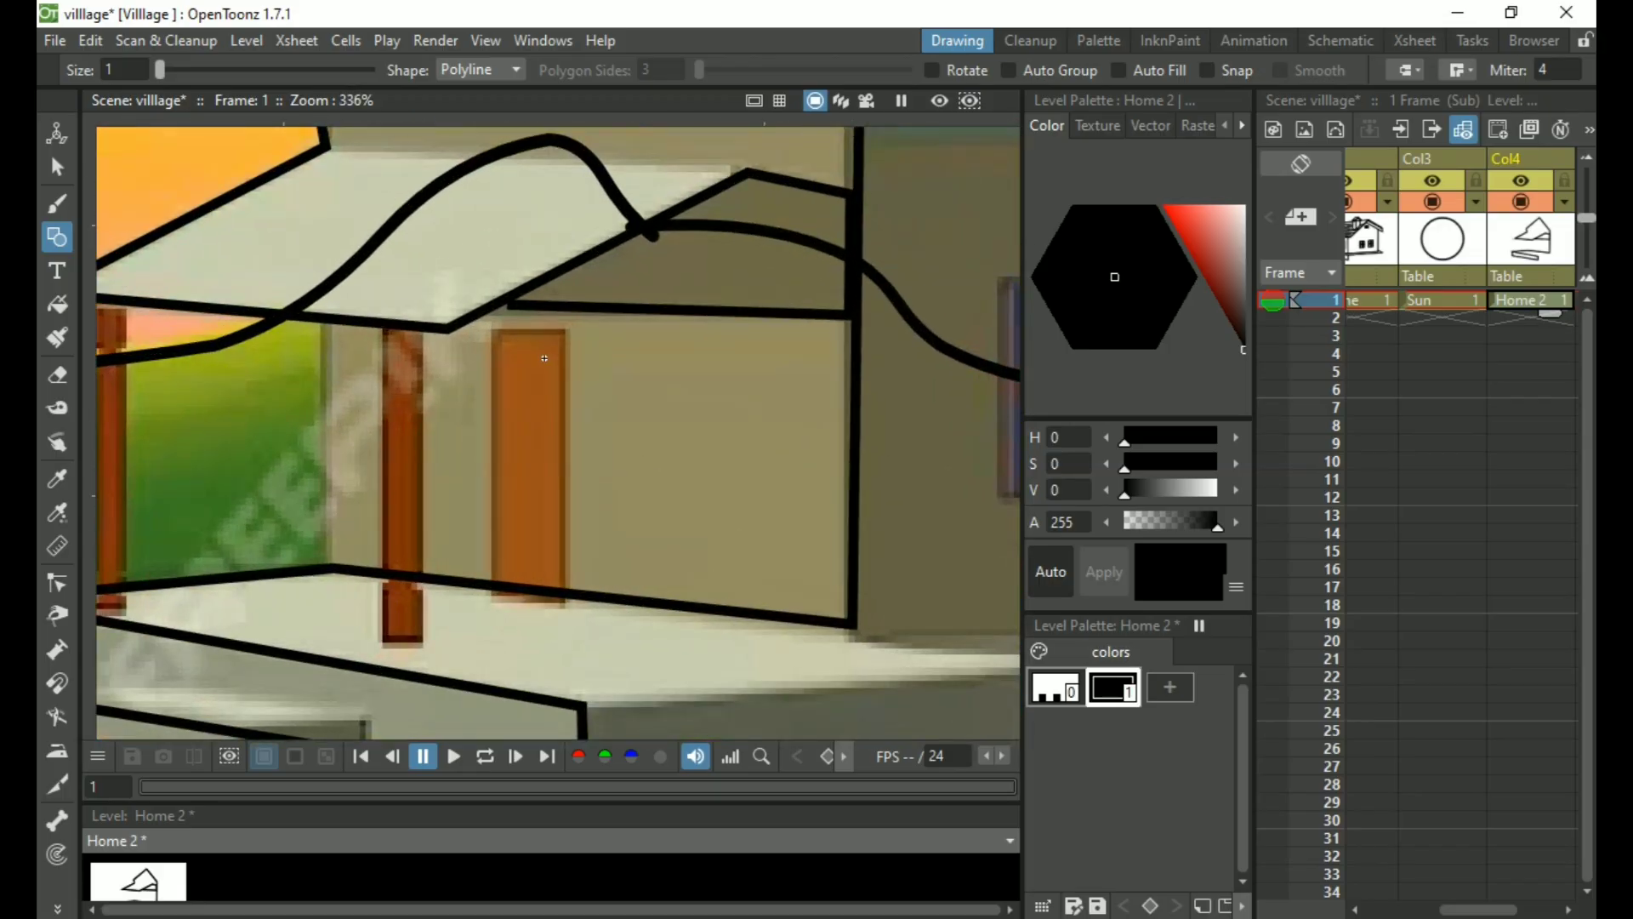
left_click(509, 70)
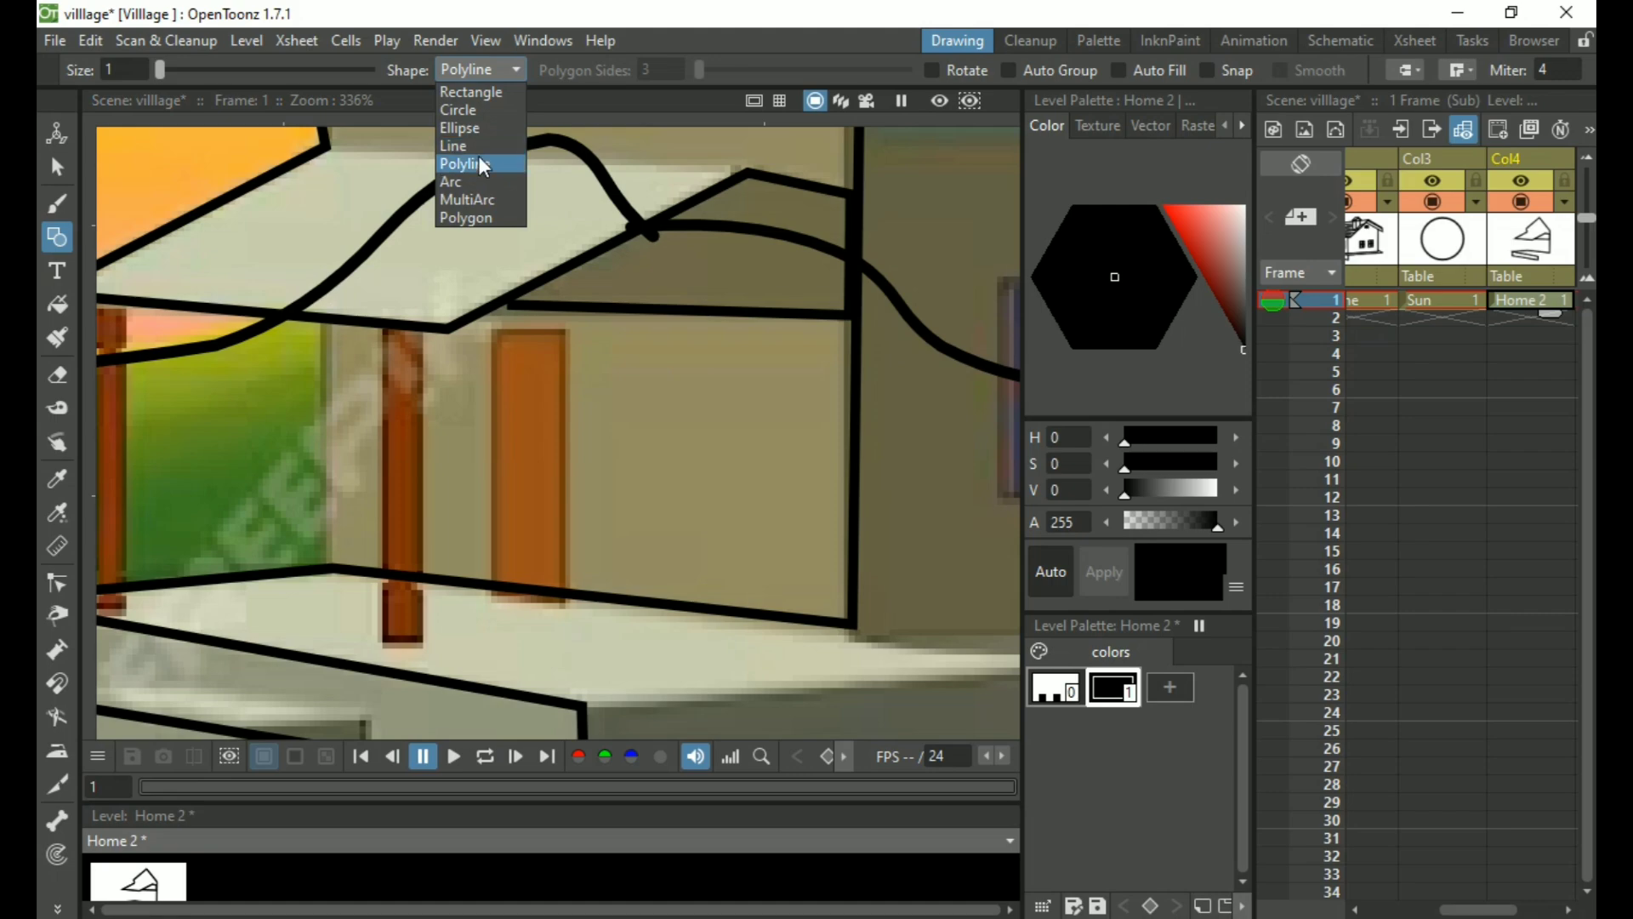
left_click(482, 218)
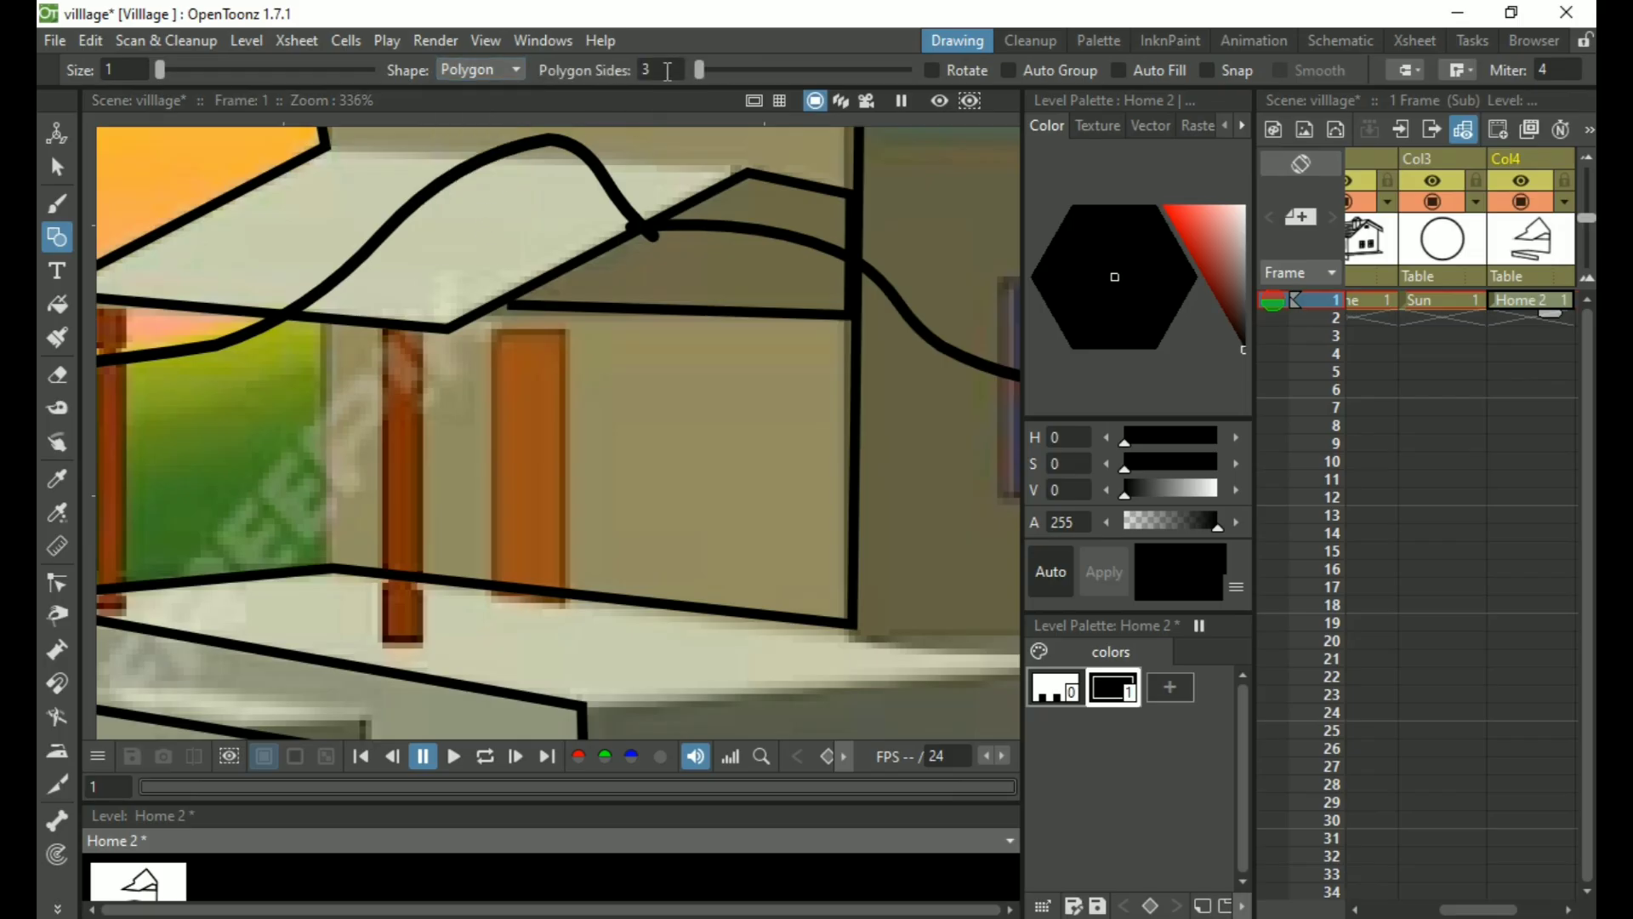
Outline the porch pillar nearest the door with the MultiArc shape, running straight down both sides with a rounded base
left_click(514, 69)
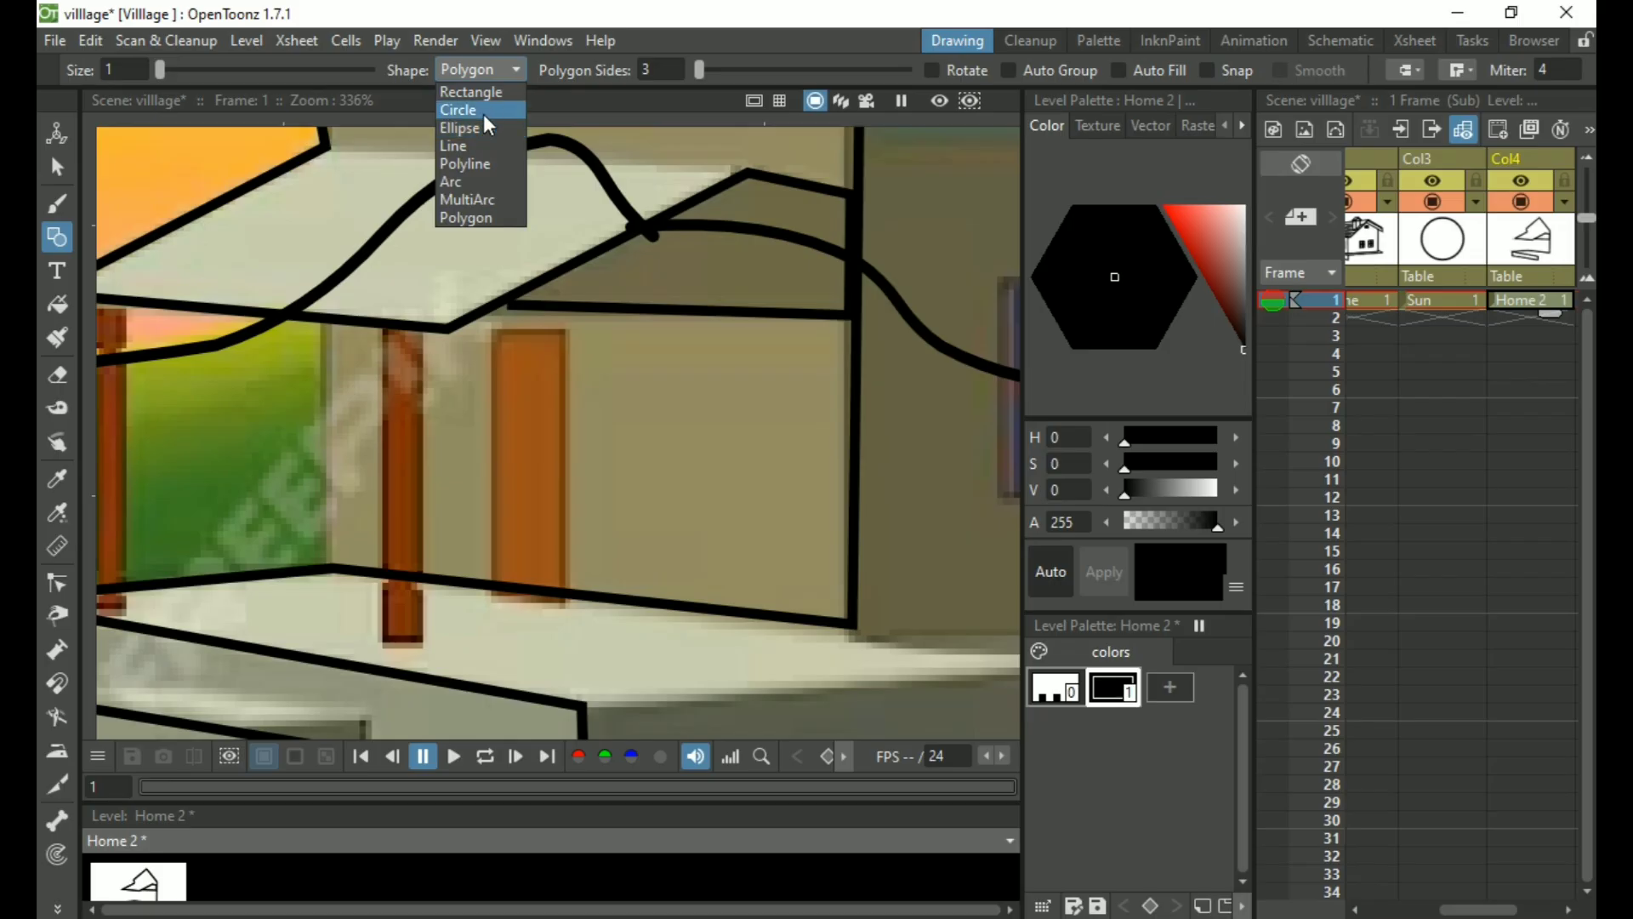
left_click(483, 201)
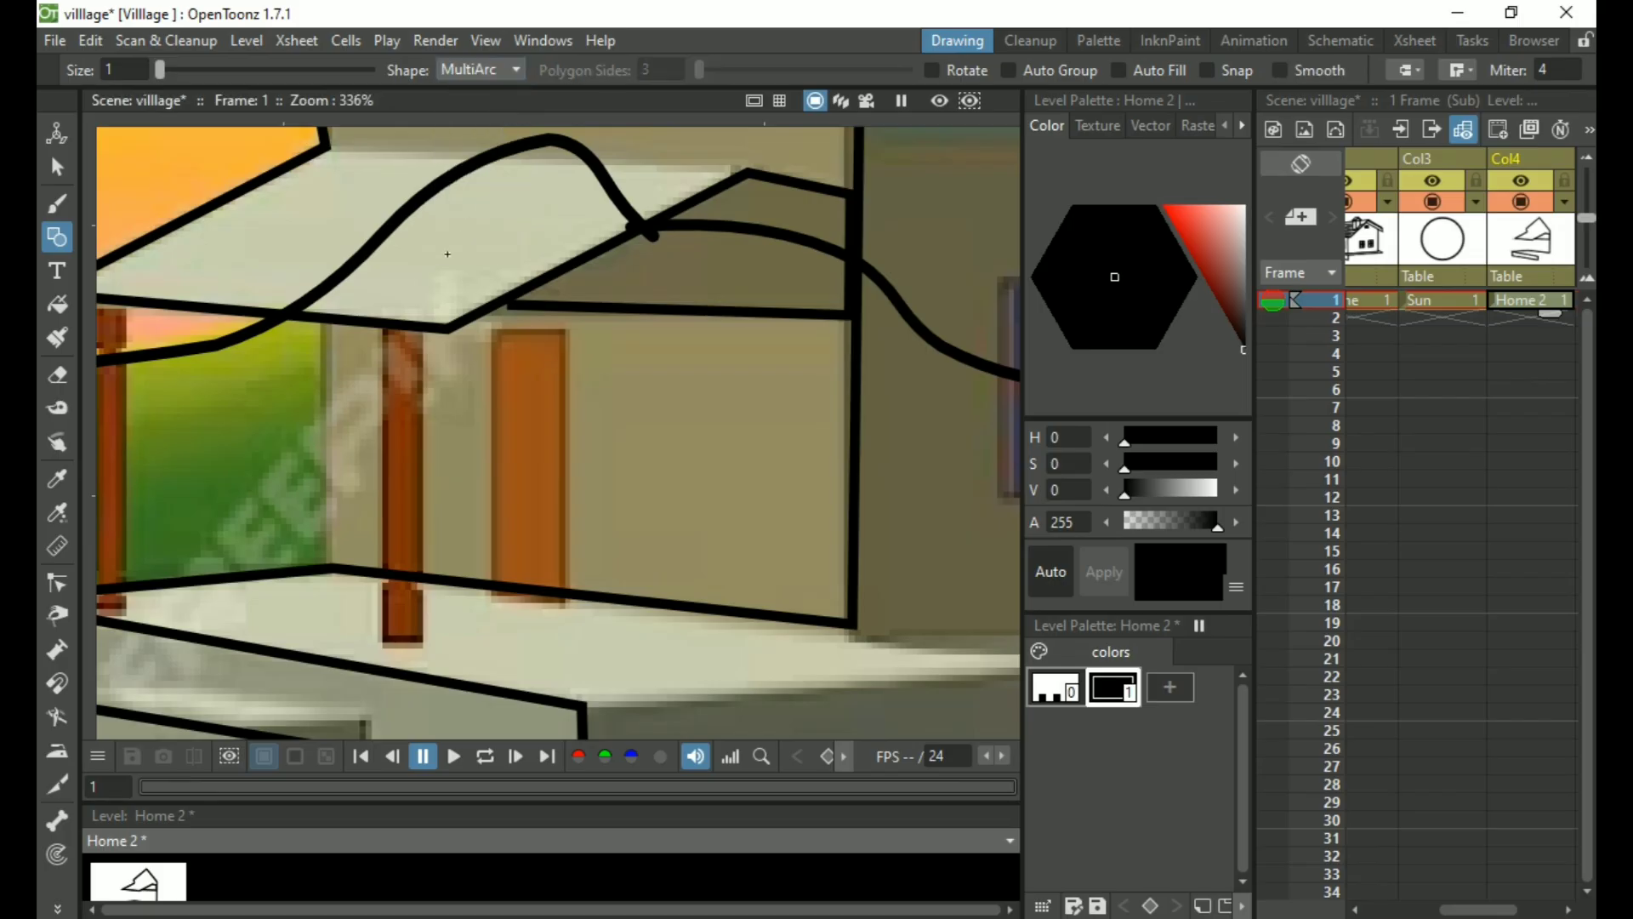
left_click(388, 326)
left_click(386, 639)
left_click(426, 638)
left_click(409, 656)
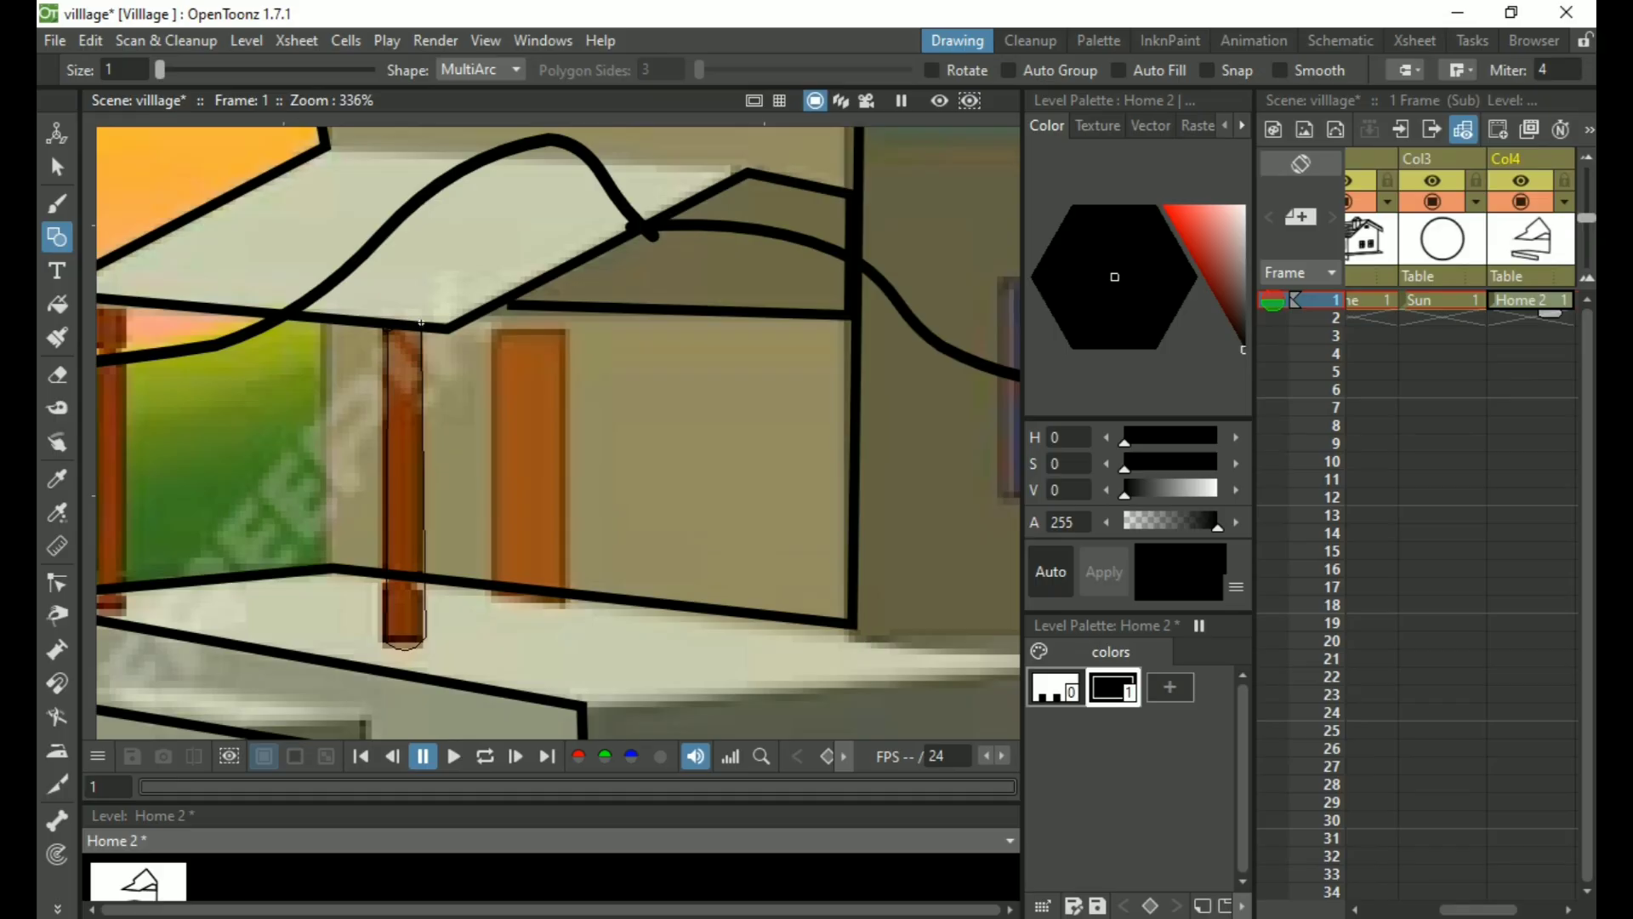
left_click(380, 340)
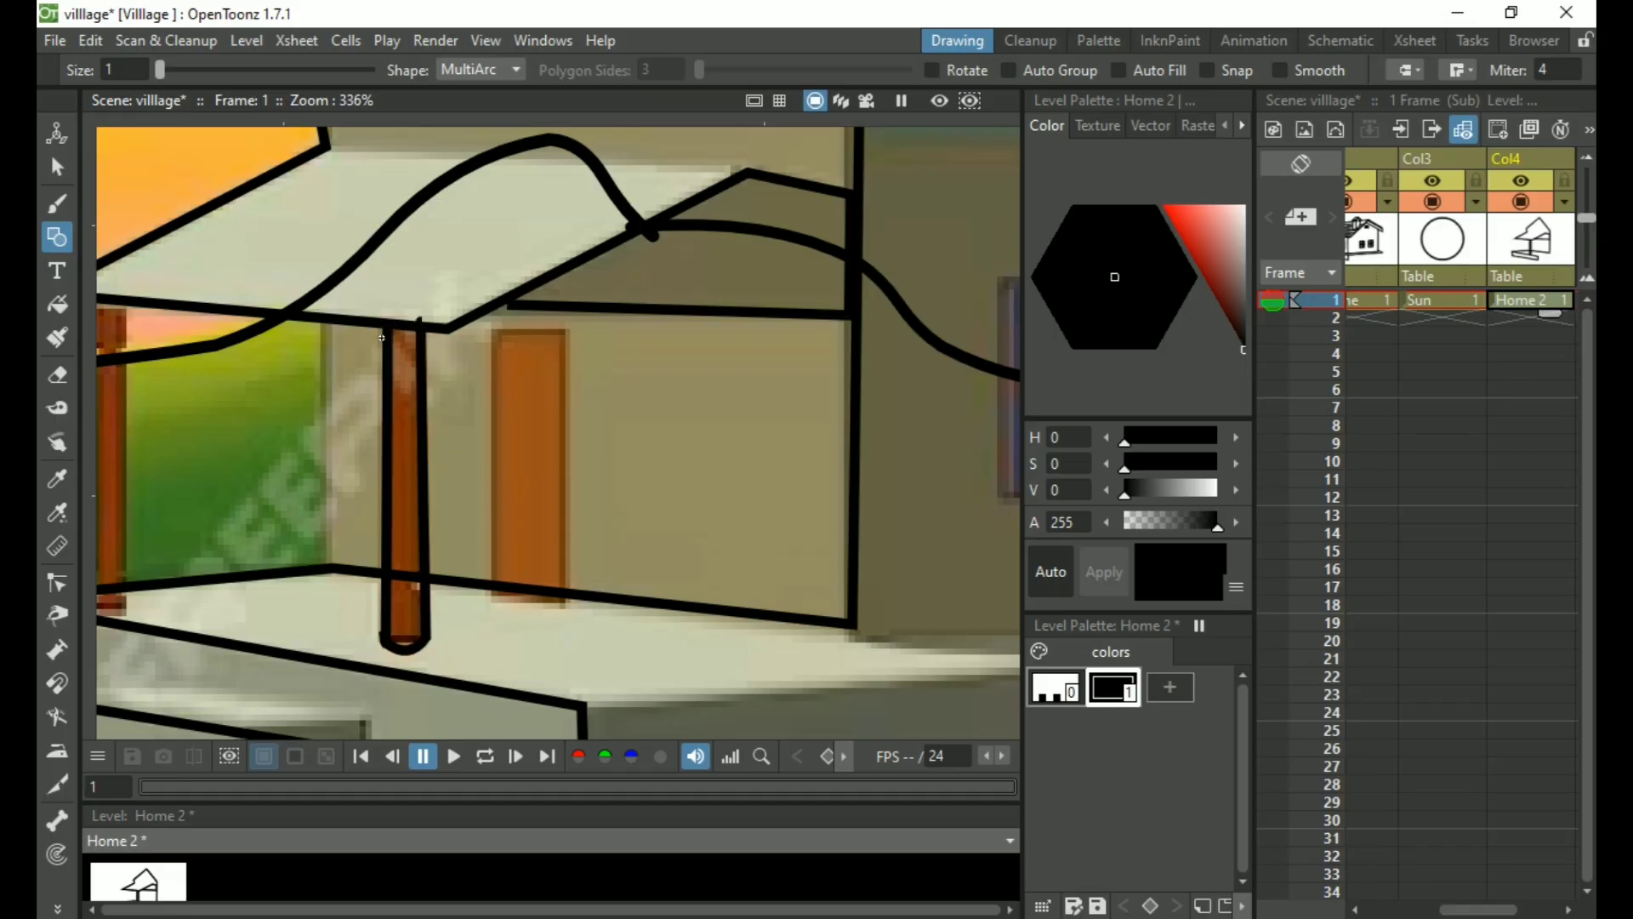
Outline the outer porch pillar under the awning's far corner with the MultiArc shape, giving it straight sides and a rounded base
left_click_drag(241, 445, 534, 437)
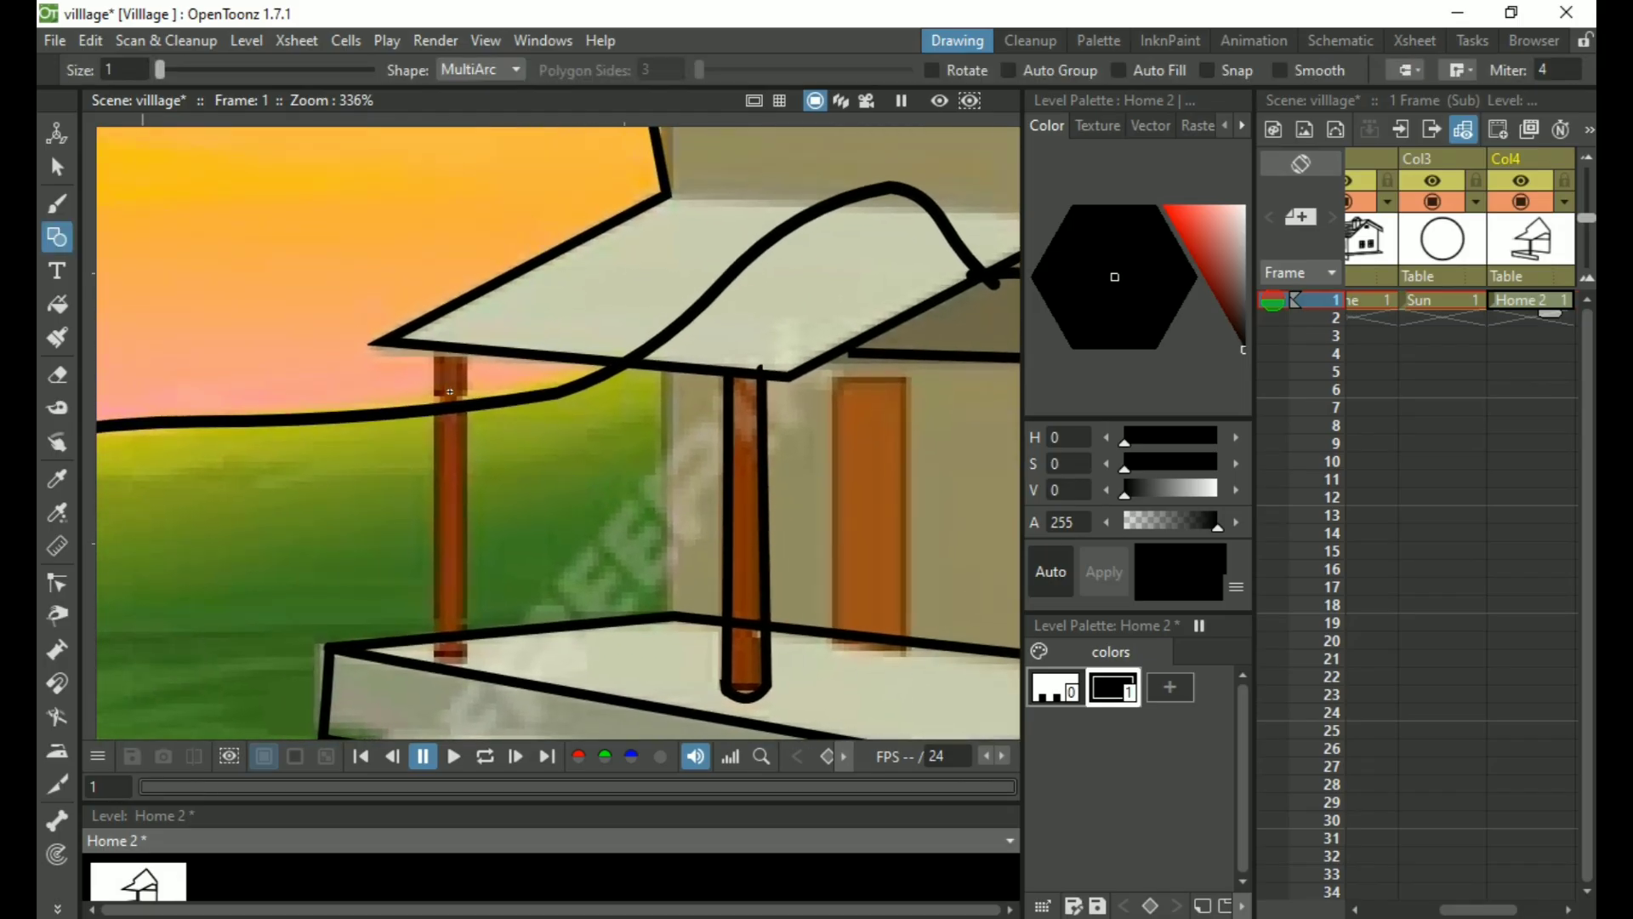
scroll(449, 392, "up", 4)
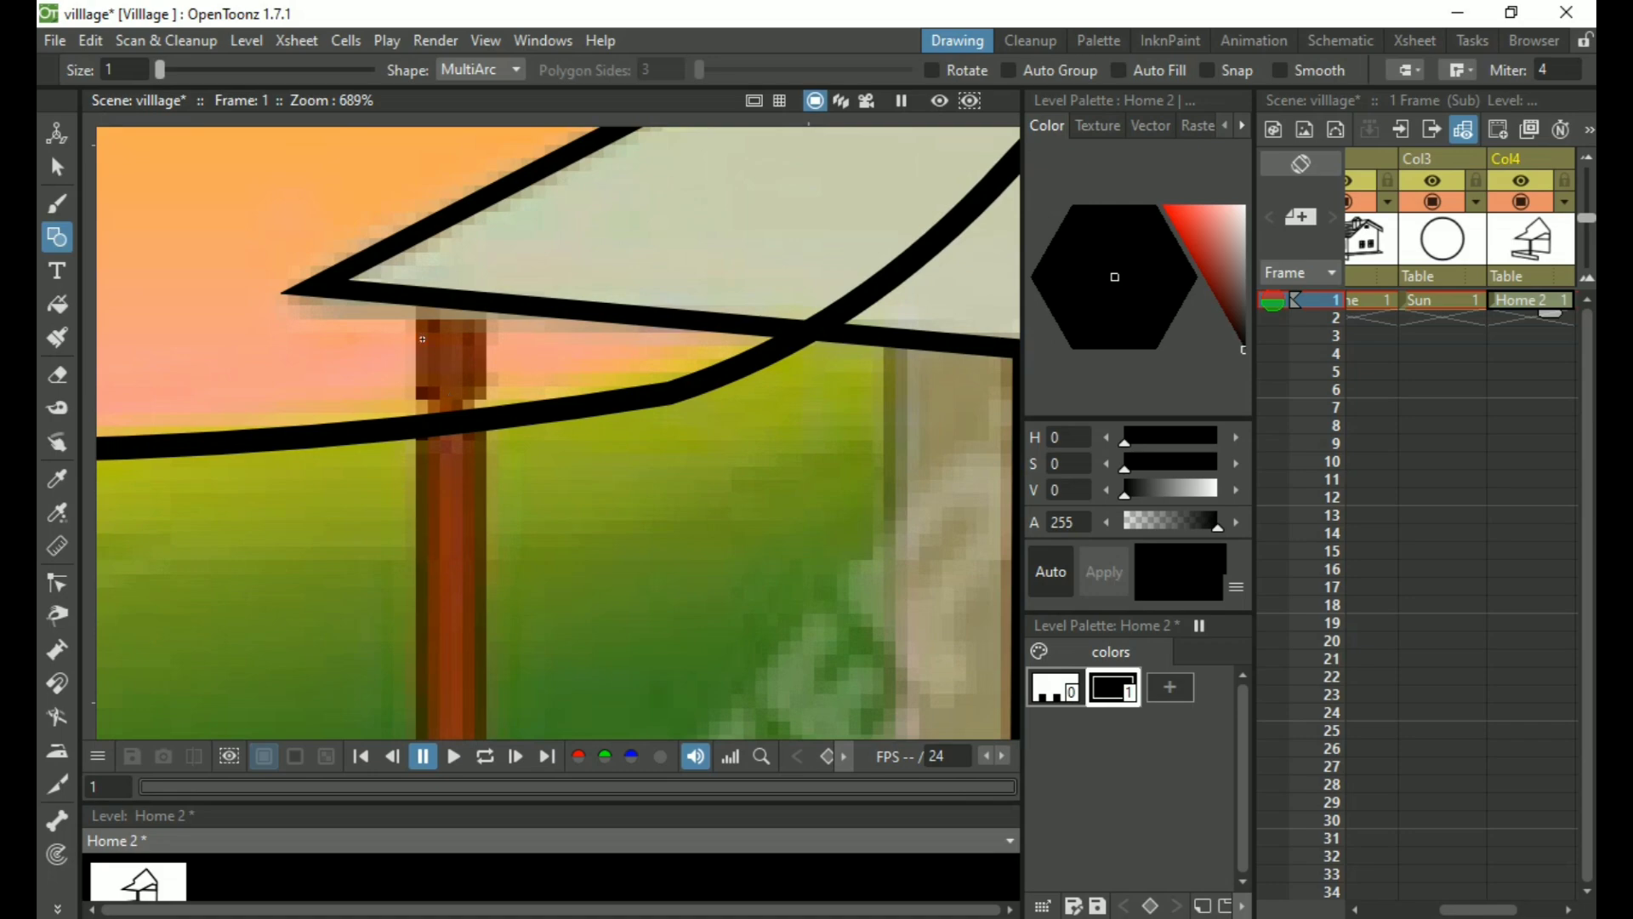
scroll(460, 301, "down", 5)
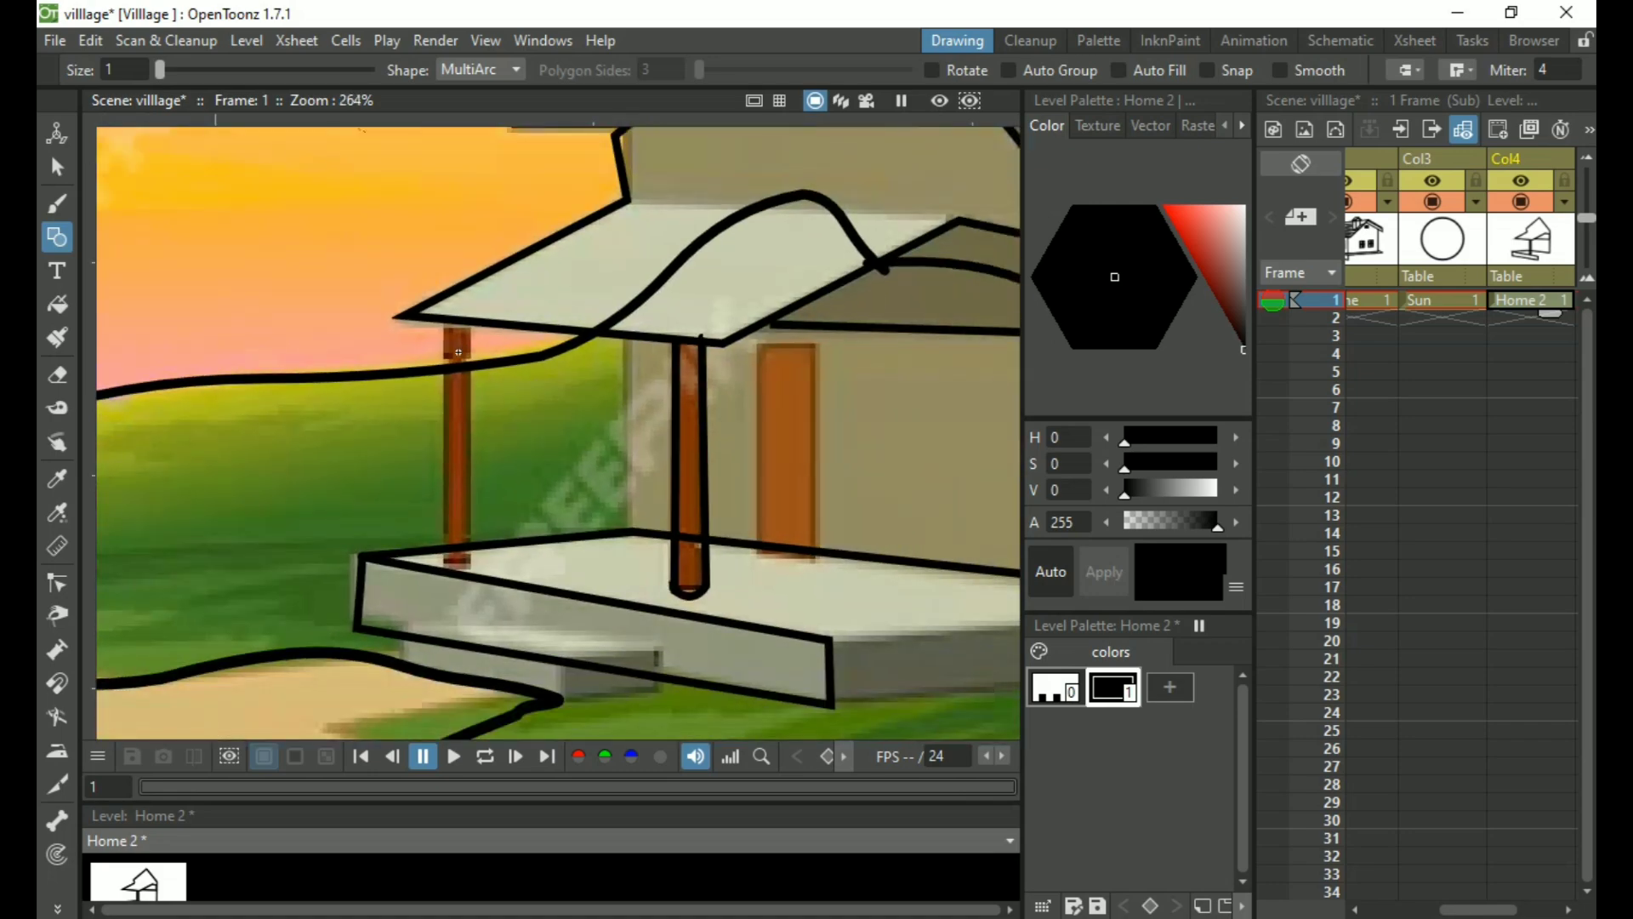
scroll(458, 397, "up", 3)
key("space")
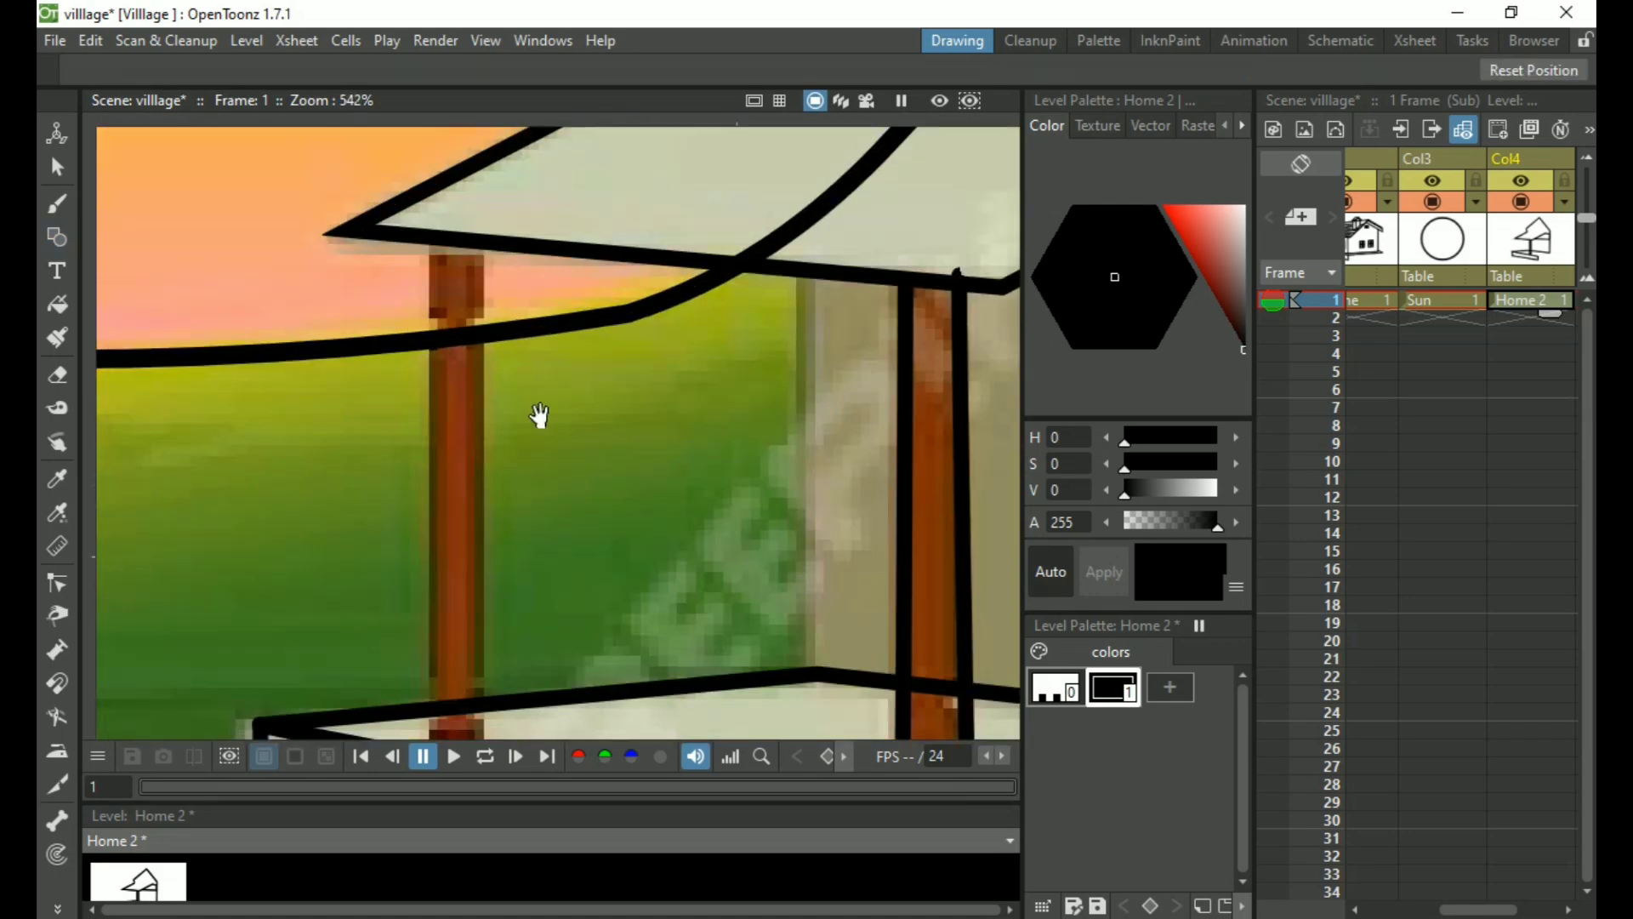
left_click_drag(536, 514, 553, 444)
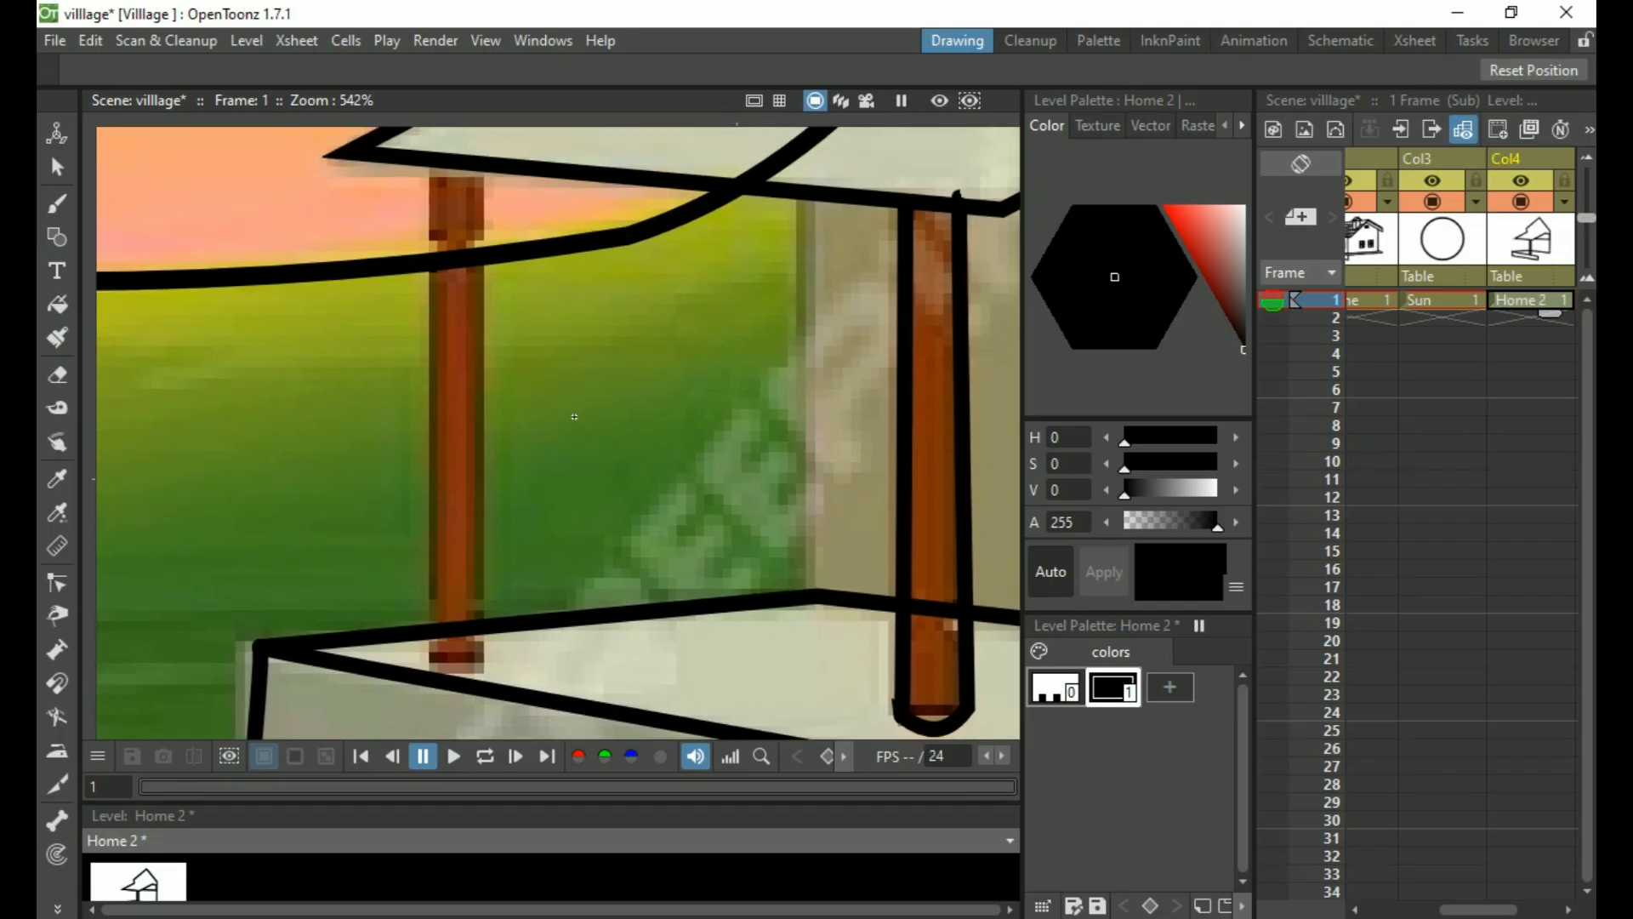
left_click(432, 167)
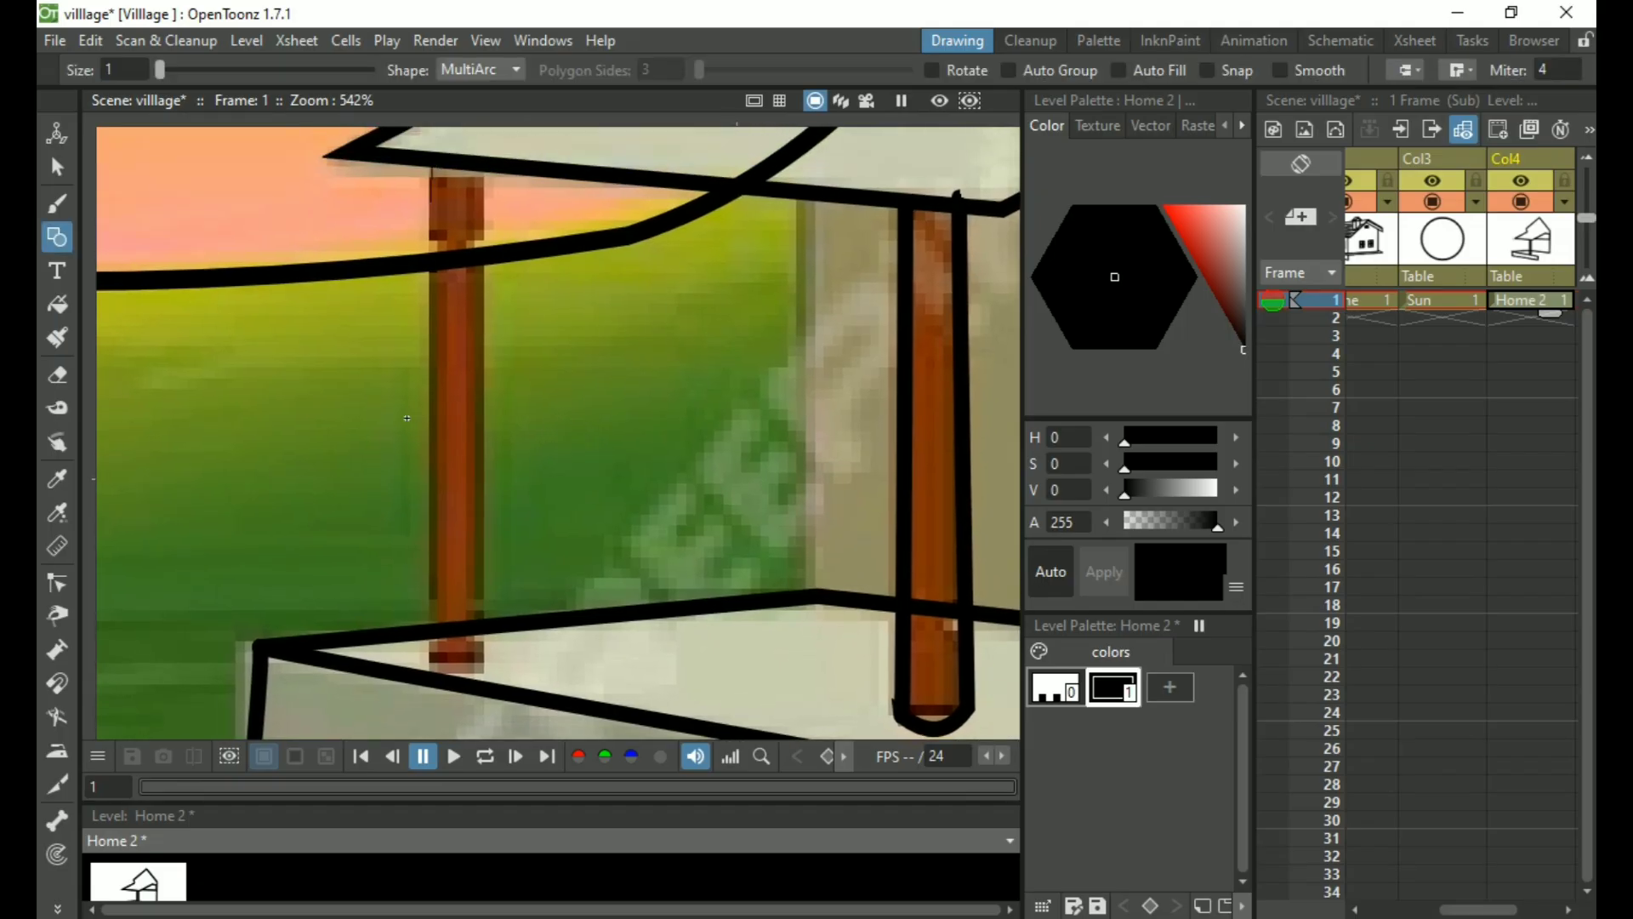
left_click(432, 660)
left_click(470, 672)
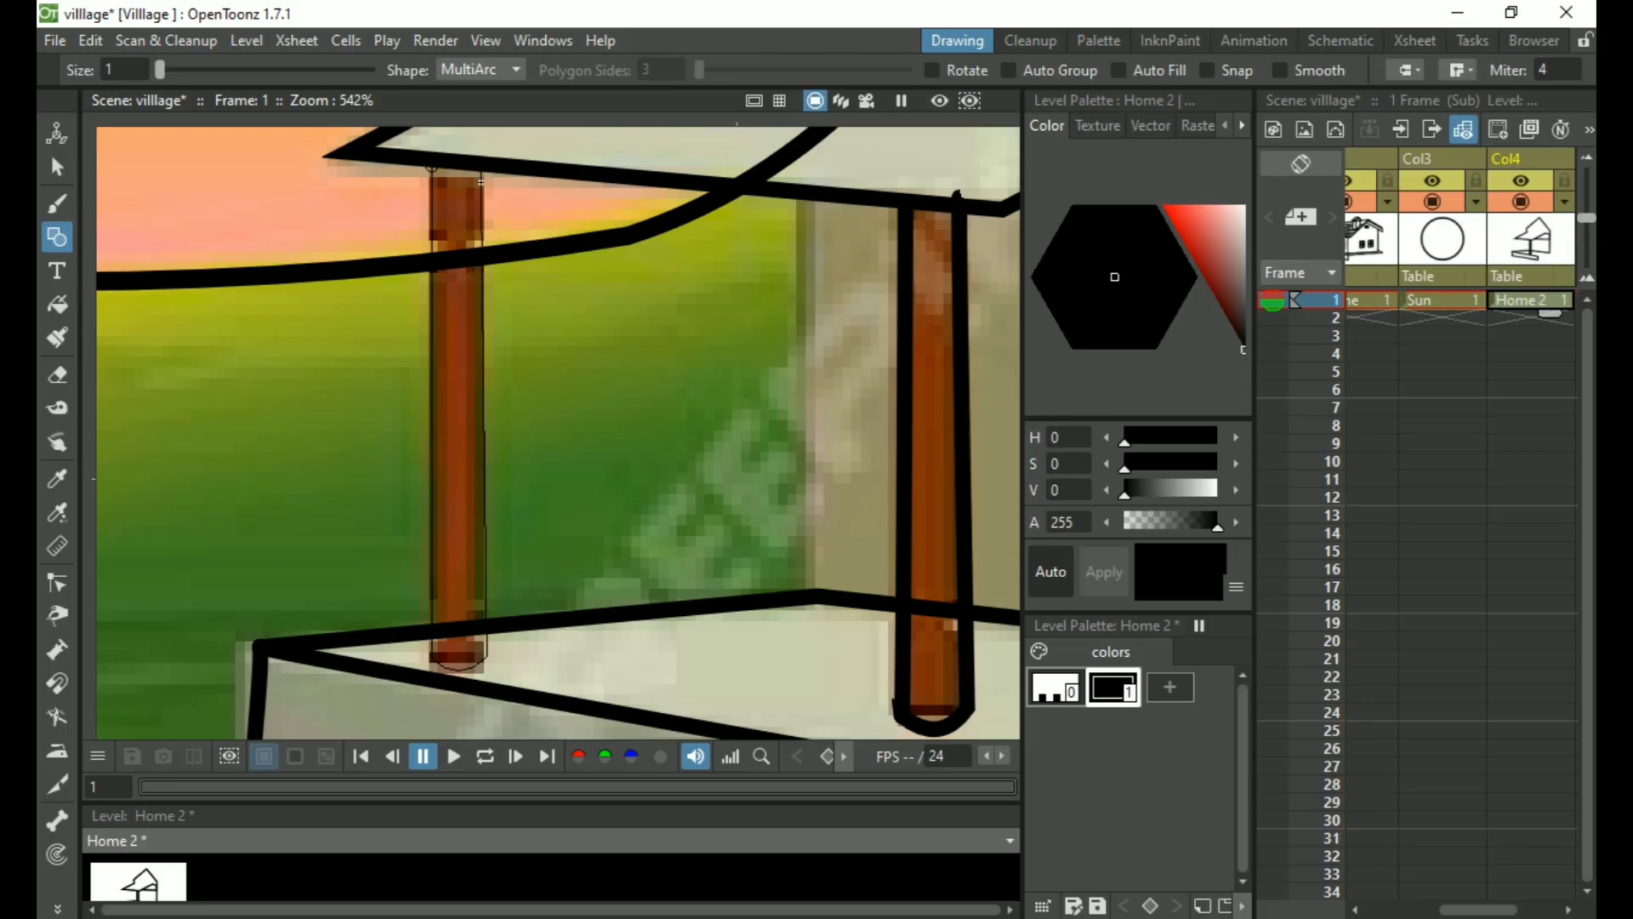
left_click(482, 181)
left_click(512, 398)
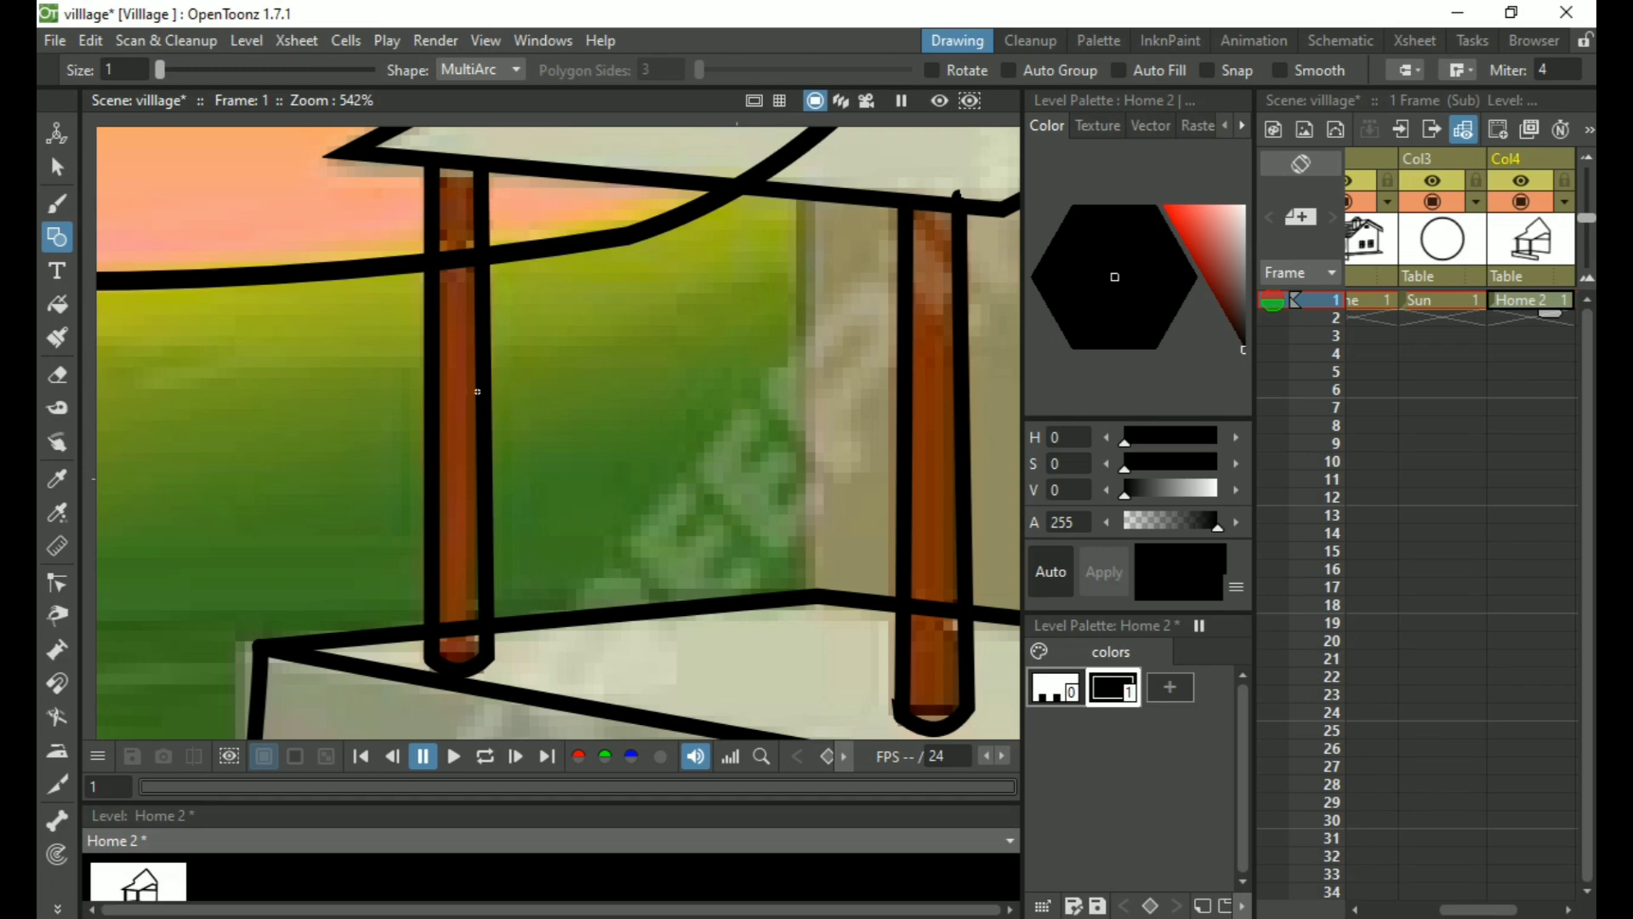
scroll(452, 441, "down", 10)
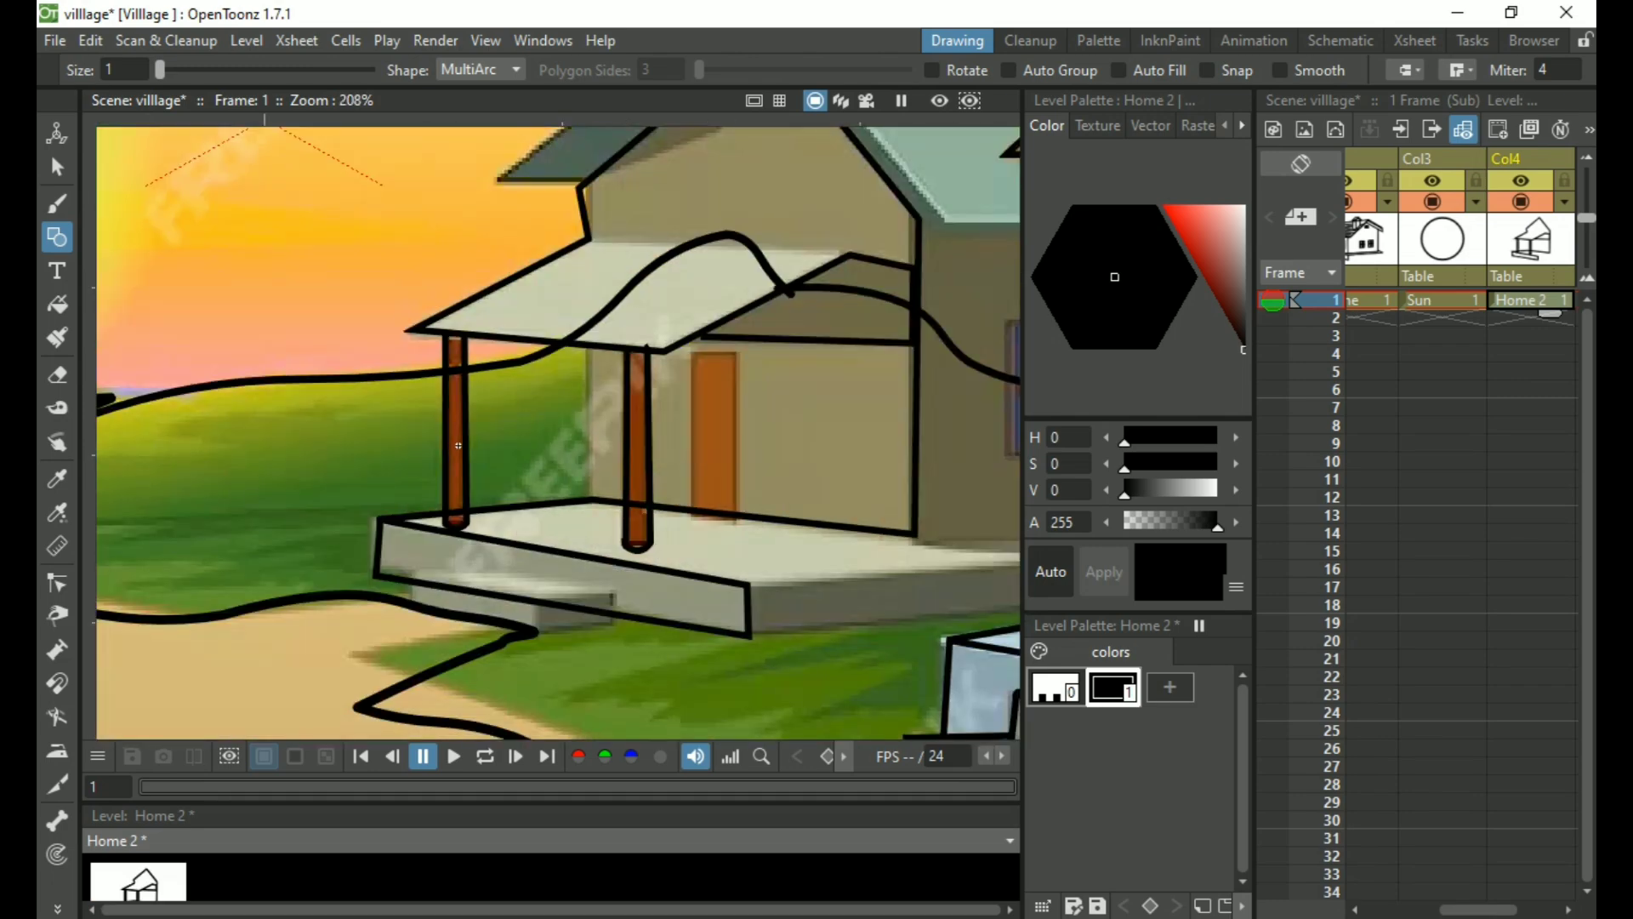
scroll(591, 426, "up", 4)
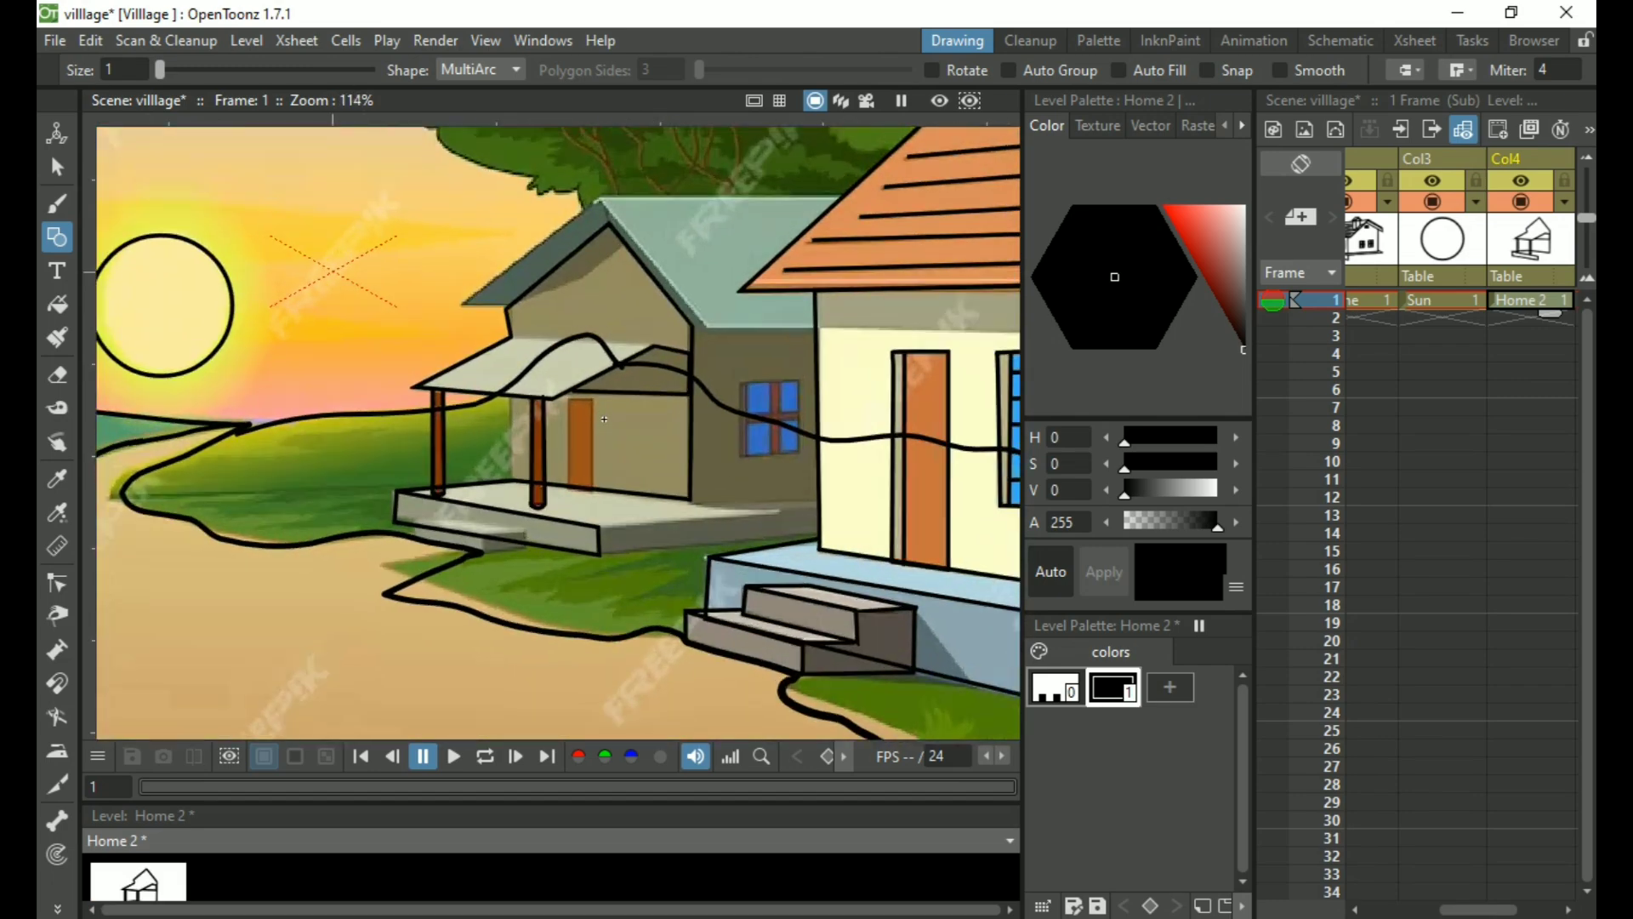
scroll(588, 423, "down", 2)
scroll(585, 421, "up", 4)
scroll(585, 421, "up", 3)
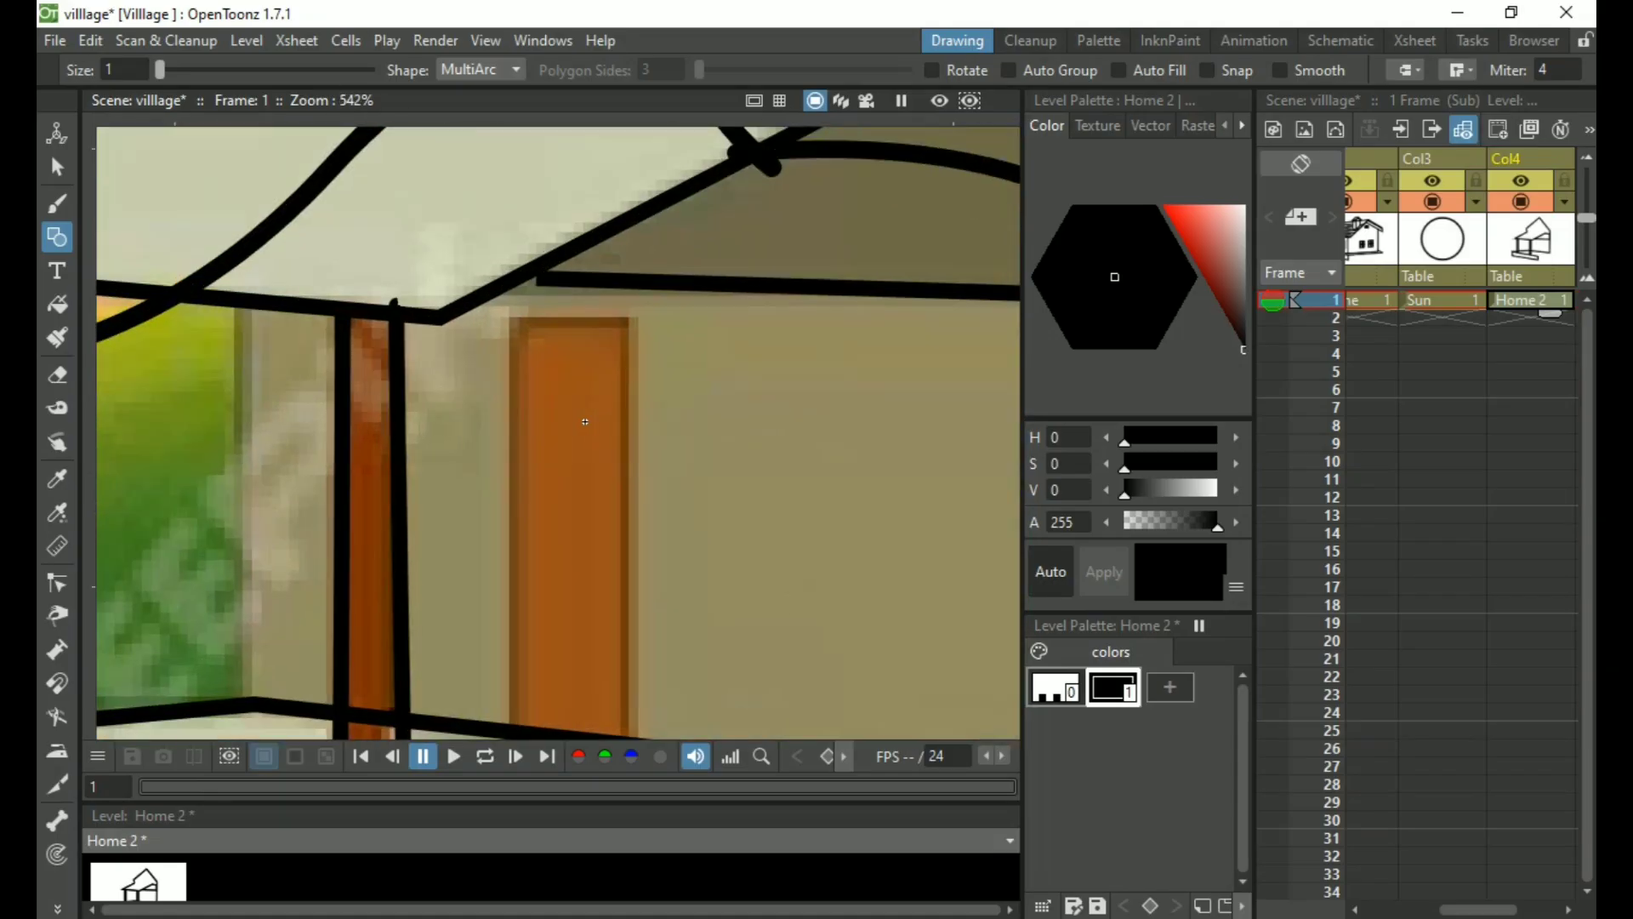
scroll(586, 421, "up", 2)
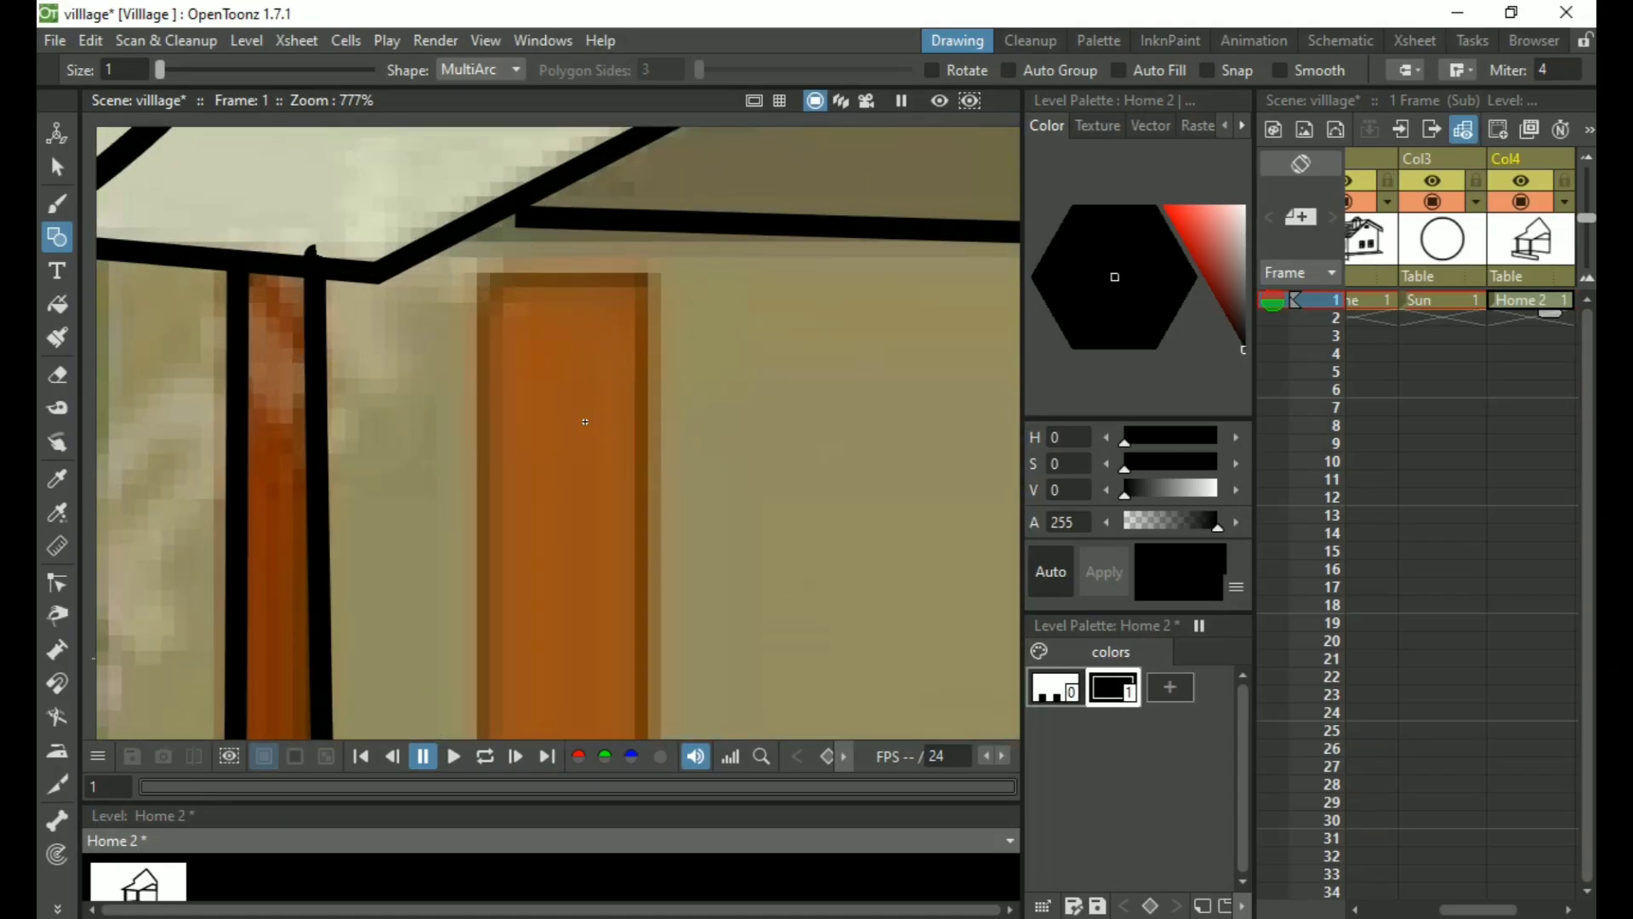
left_click_drag(601, 416, 474, 359)
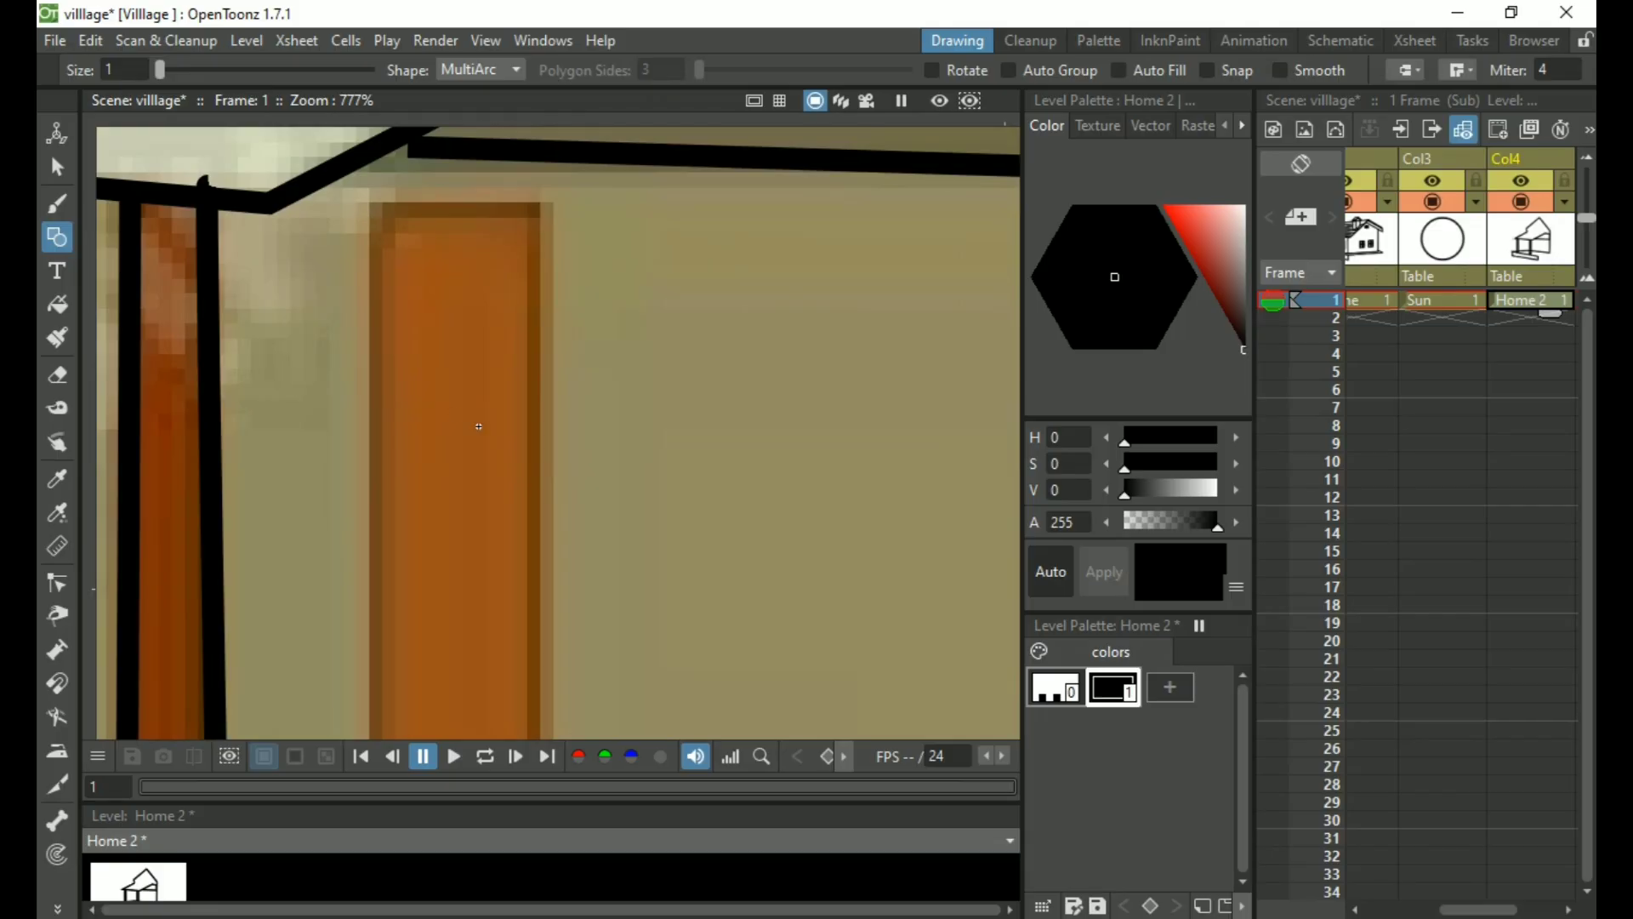
scroll(479, 426, "down", 1)
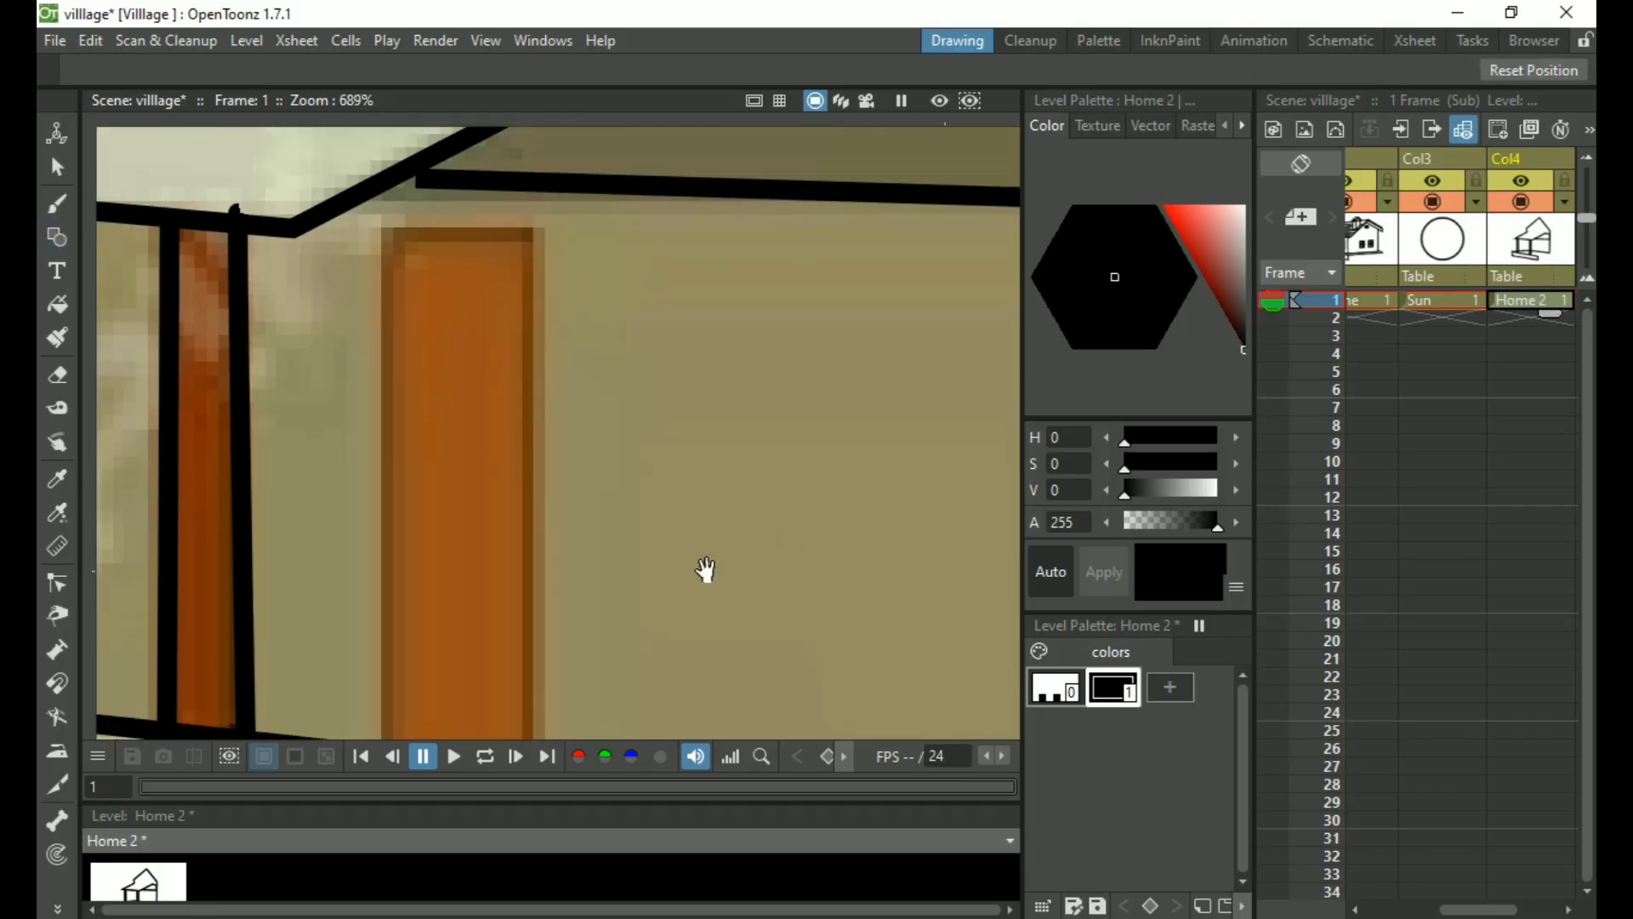
scroll(696, 516, "down", 3)
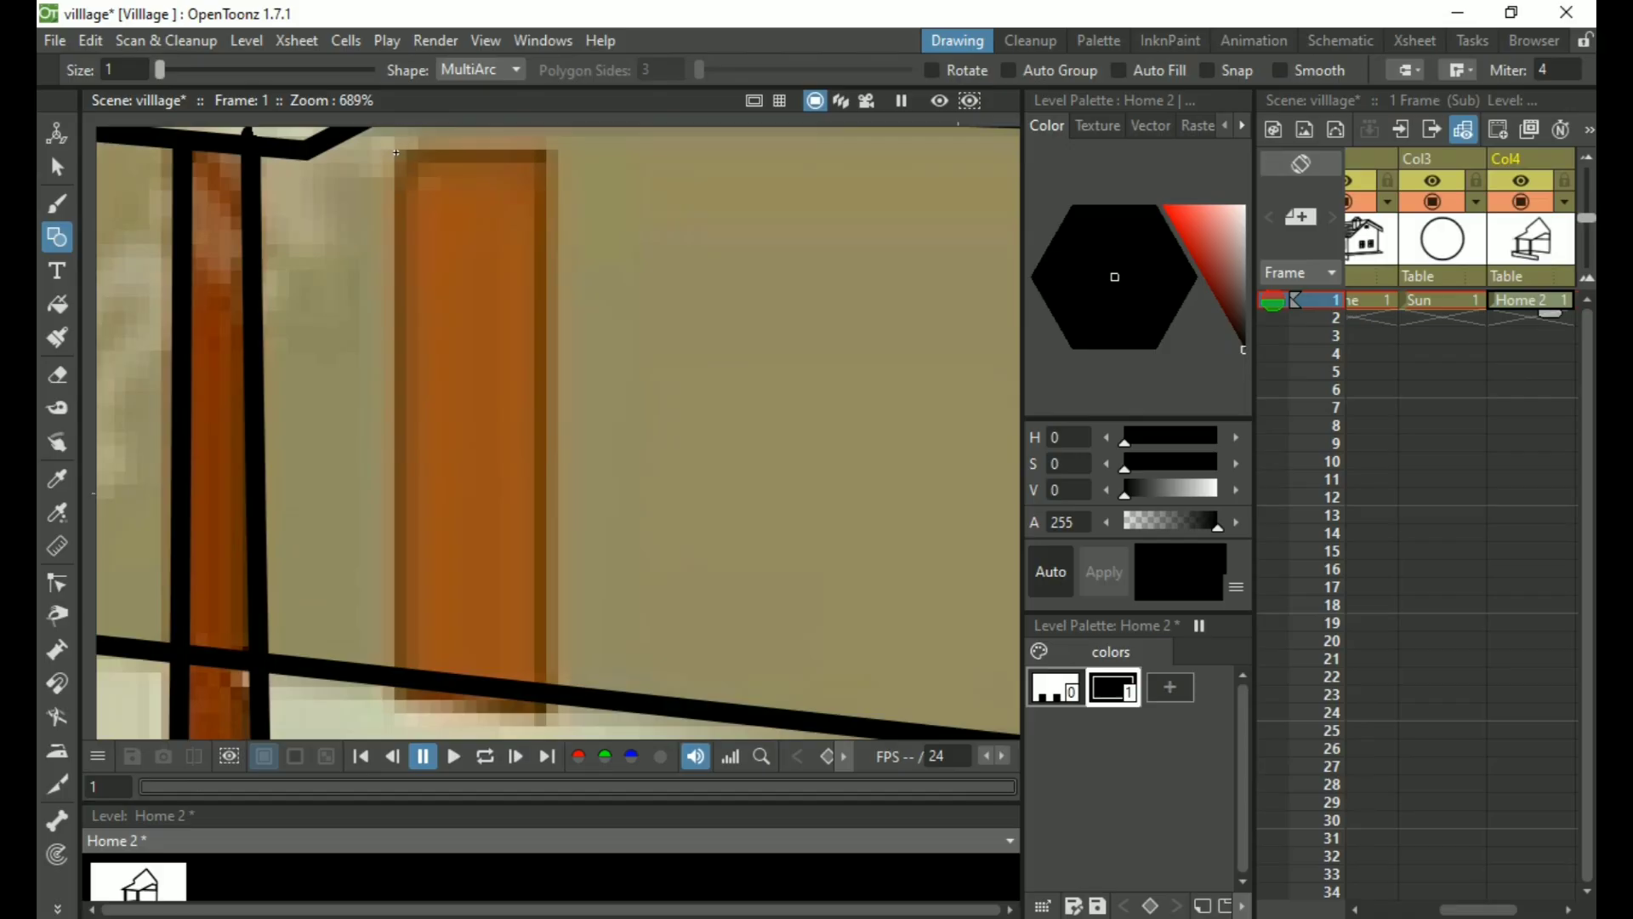
left_click_drag(395, 153, 395, 696)
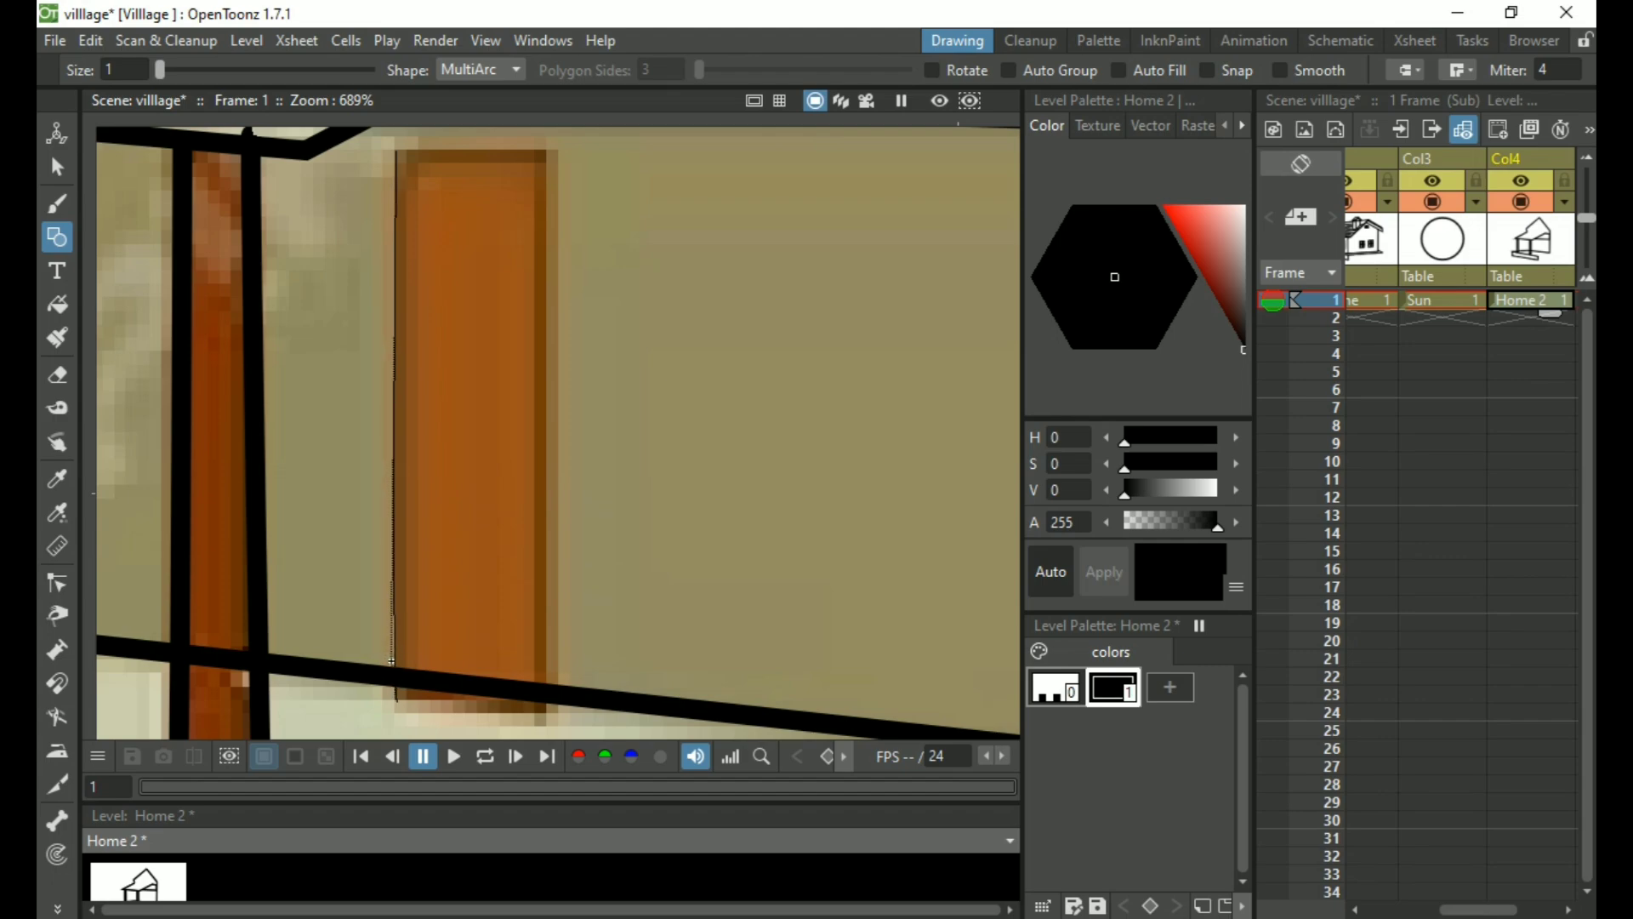
Outline the orange door behind the porch pillars as a closed four-sided shape with the Polyline shape
left_click(508, 68)
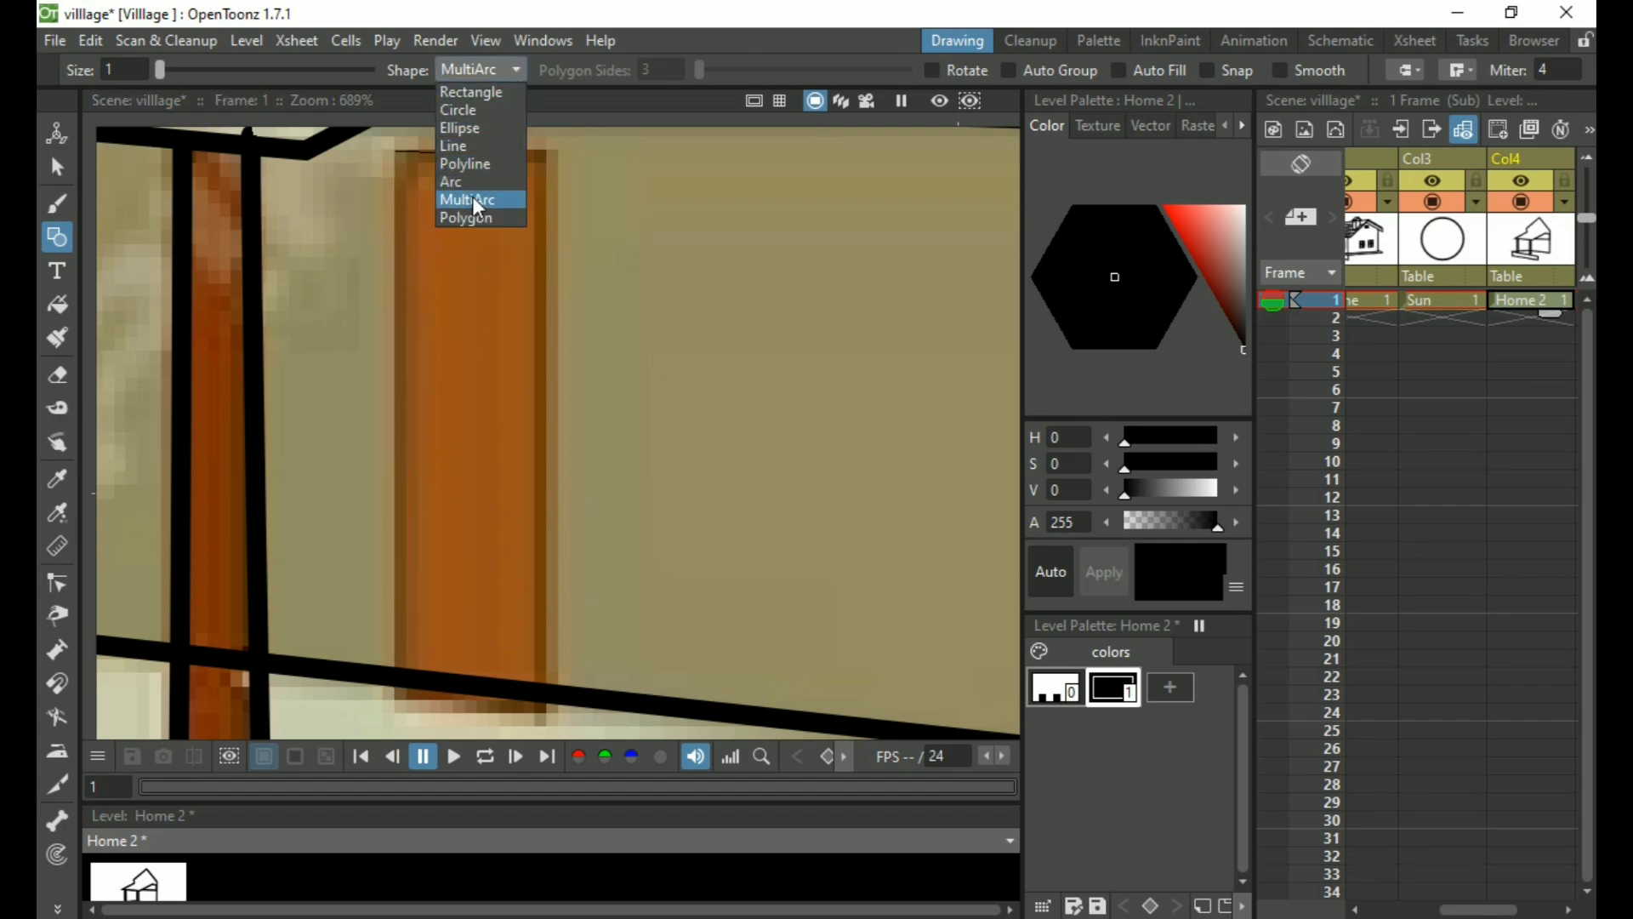
left_click(472, 165)
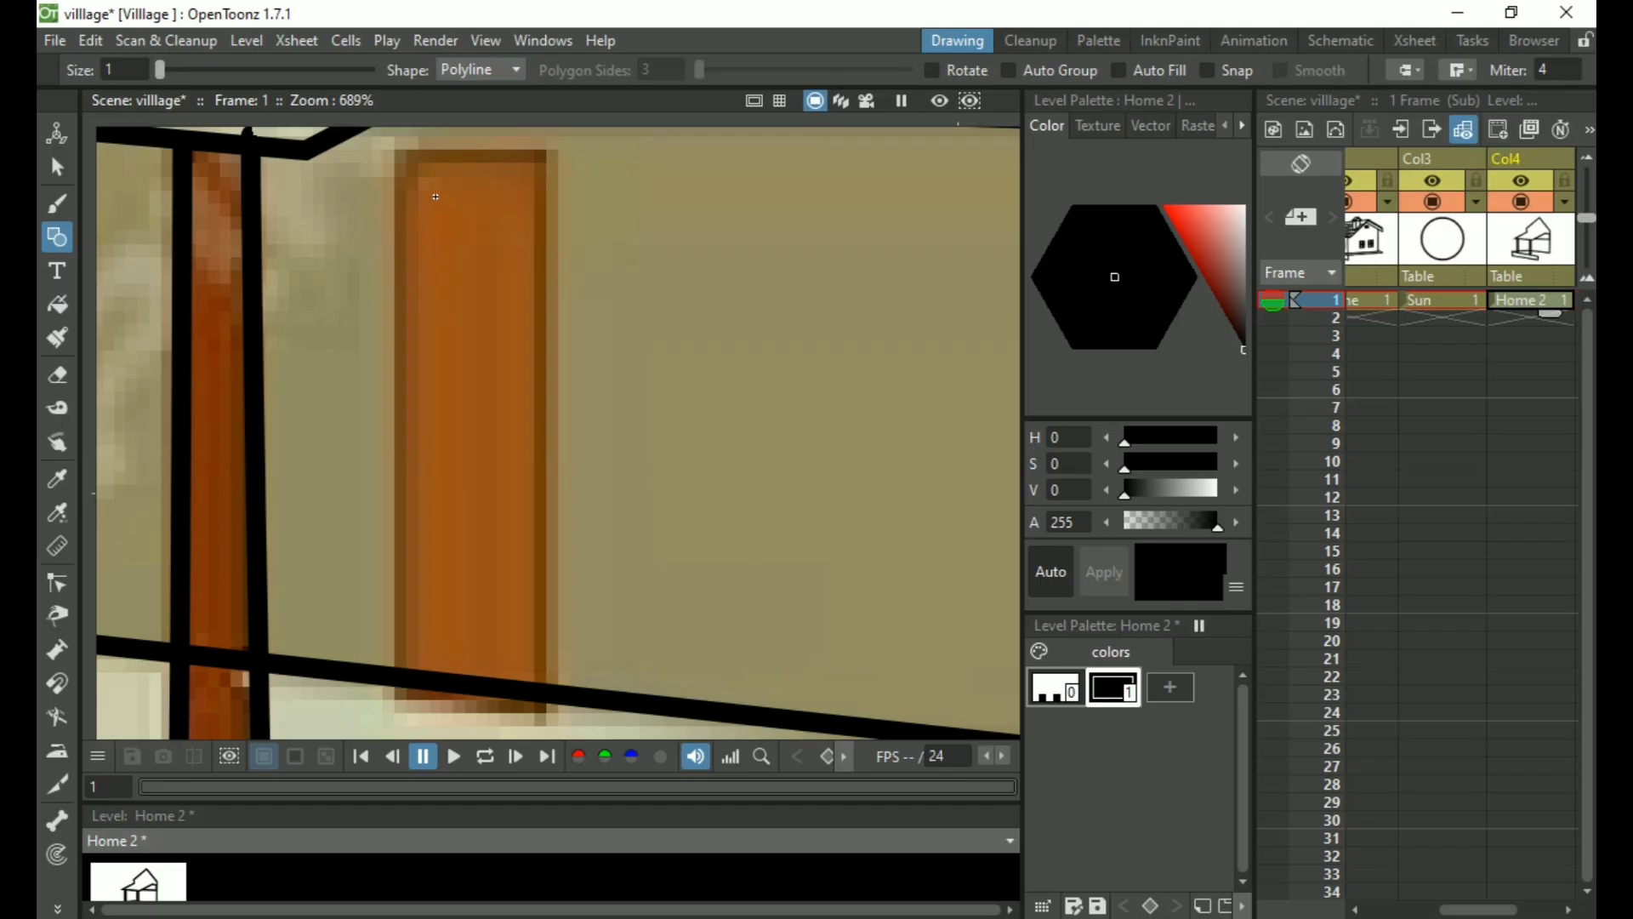
left_click(398, 156)
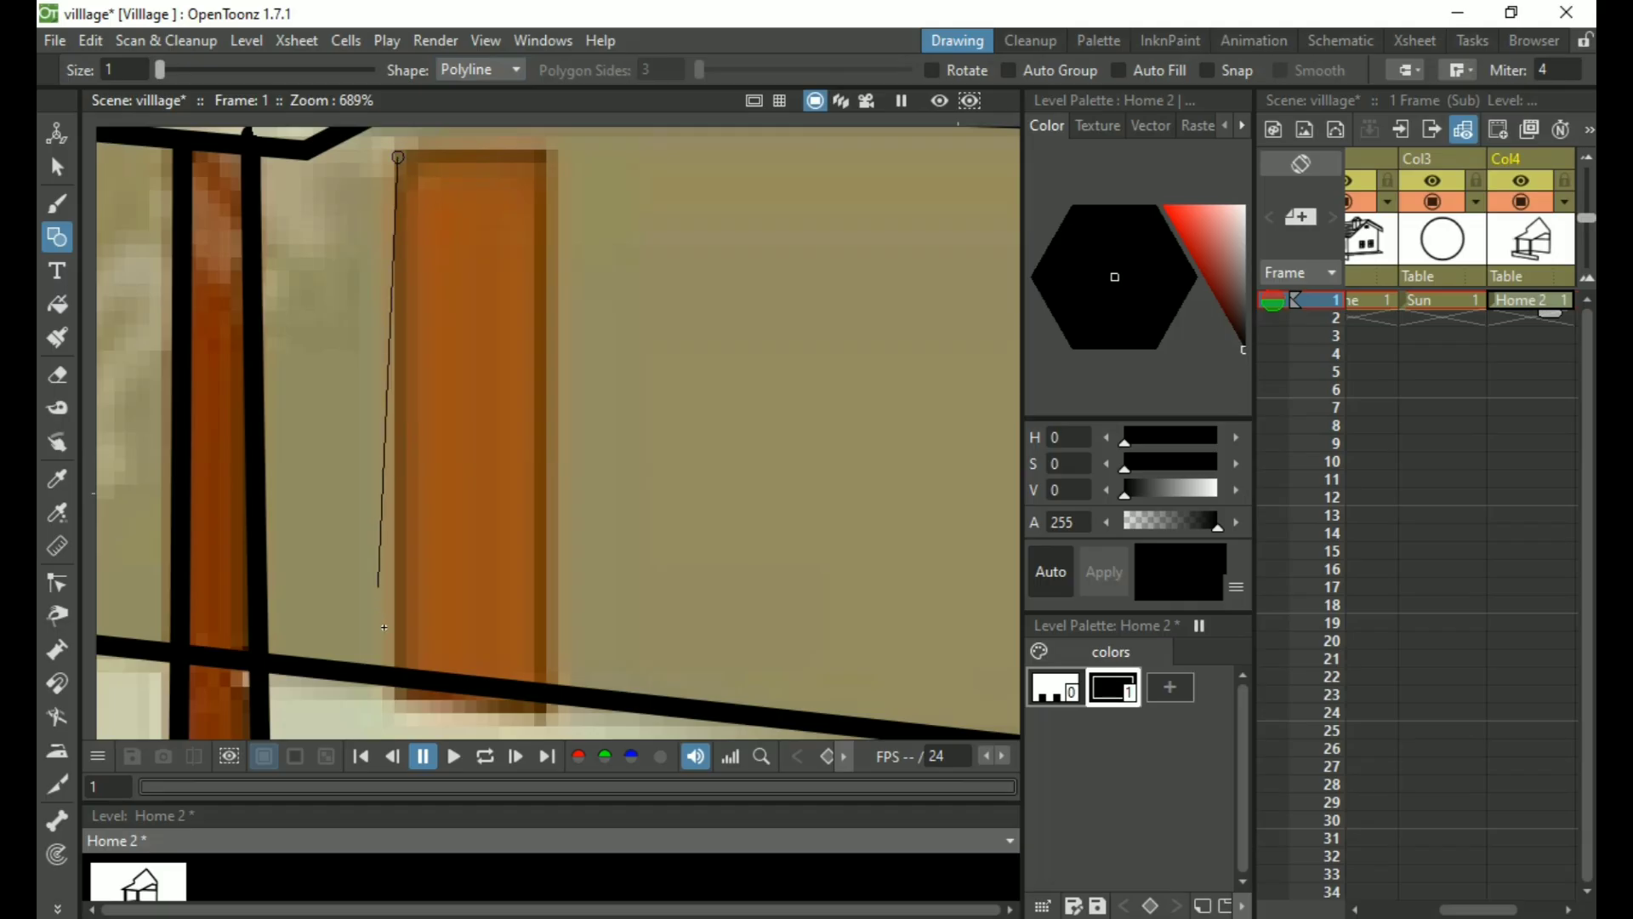
left_click(394, 697)
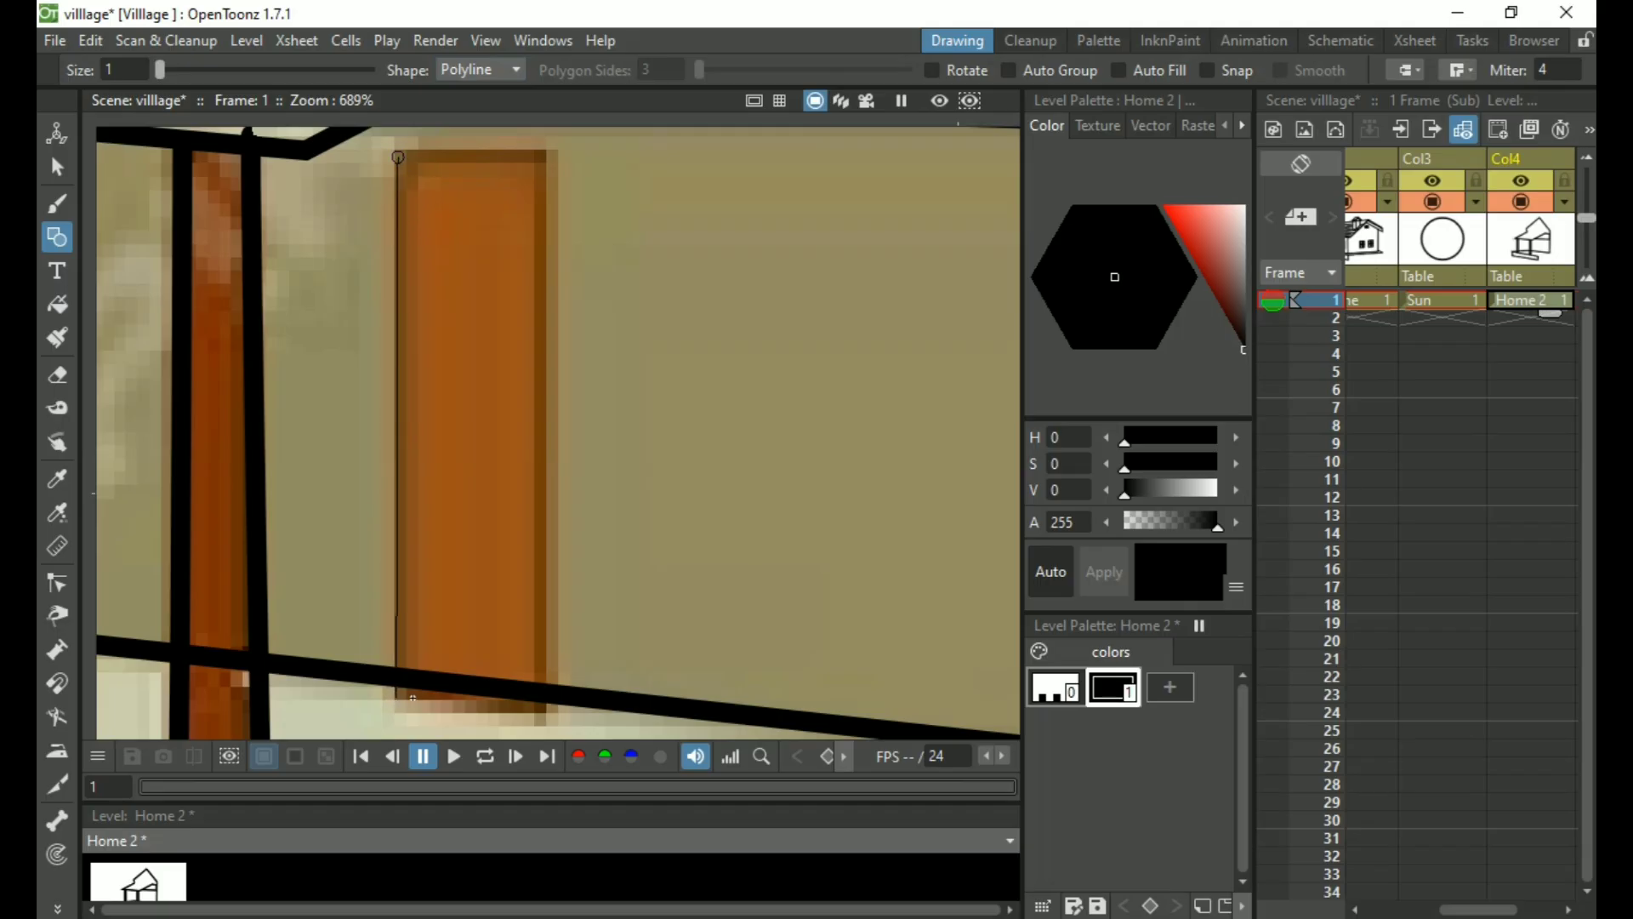
left_click(544, 706)
left_click(544, 151)
left_click(398, 156)
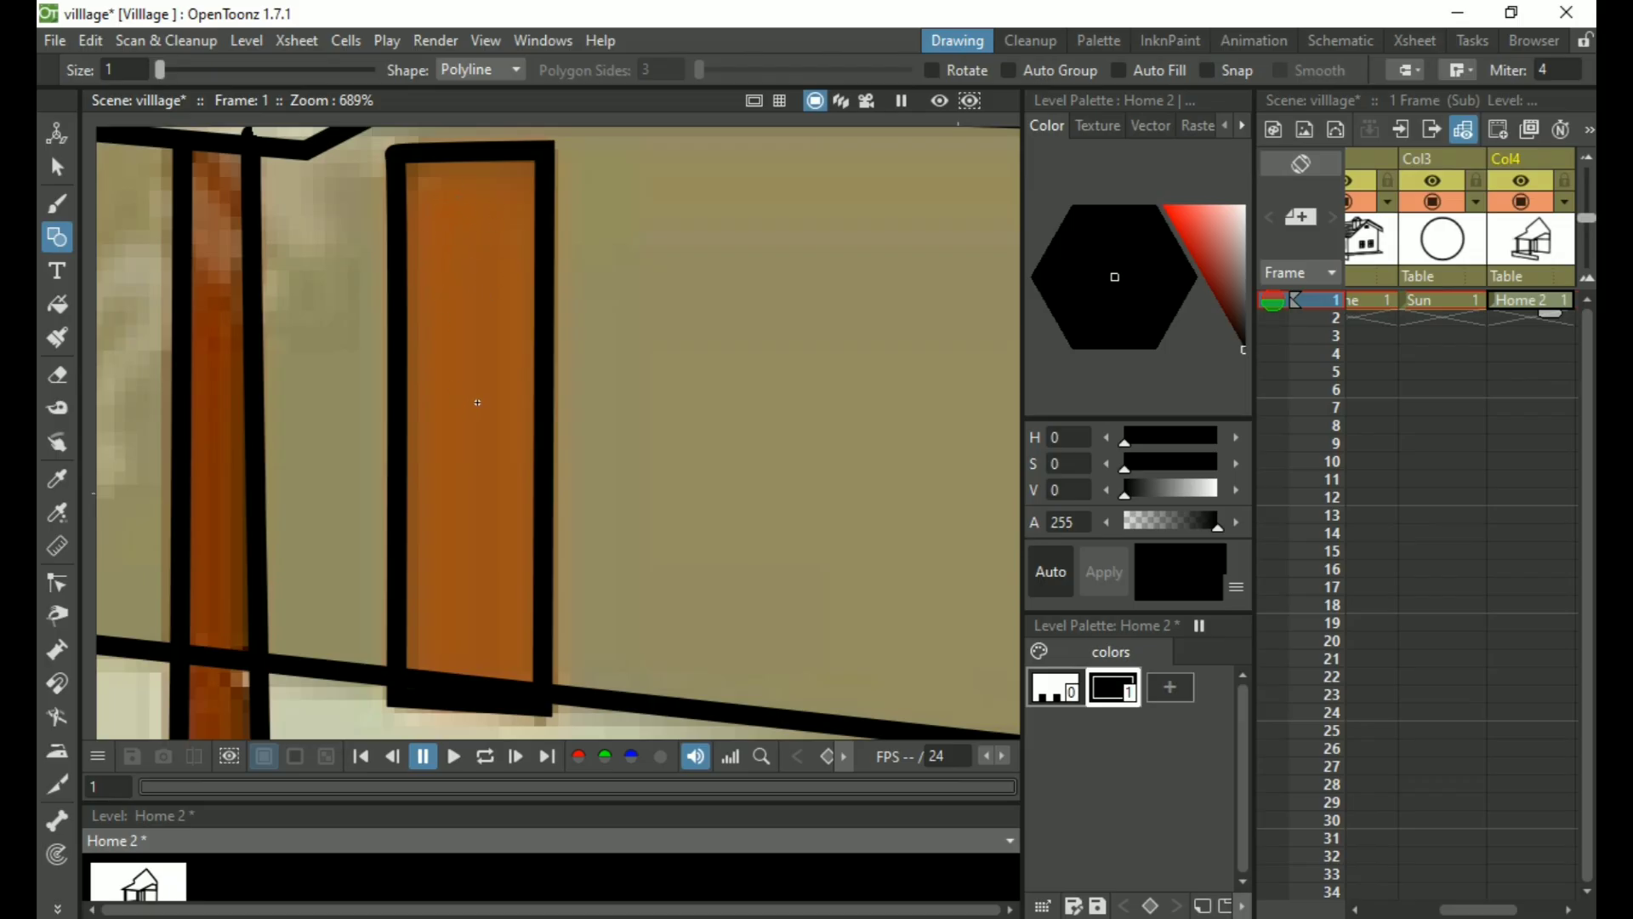
scroll(476, 402, "up", 5)
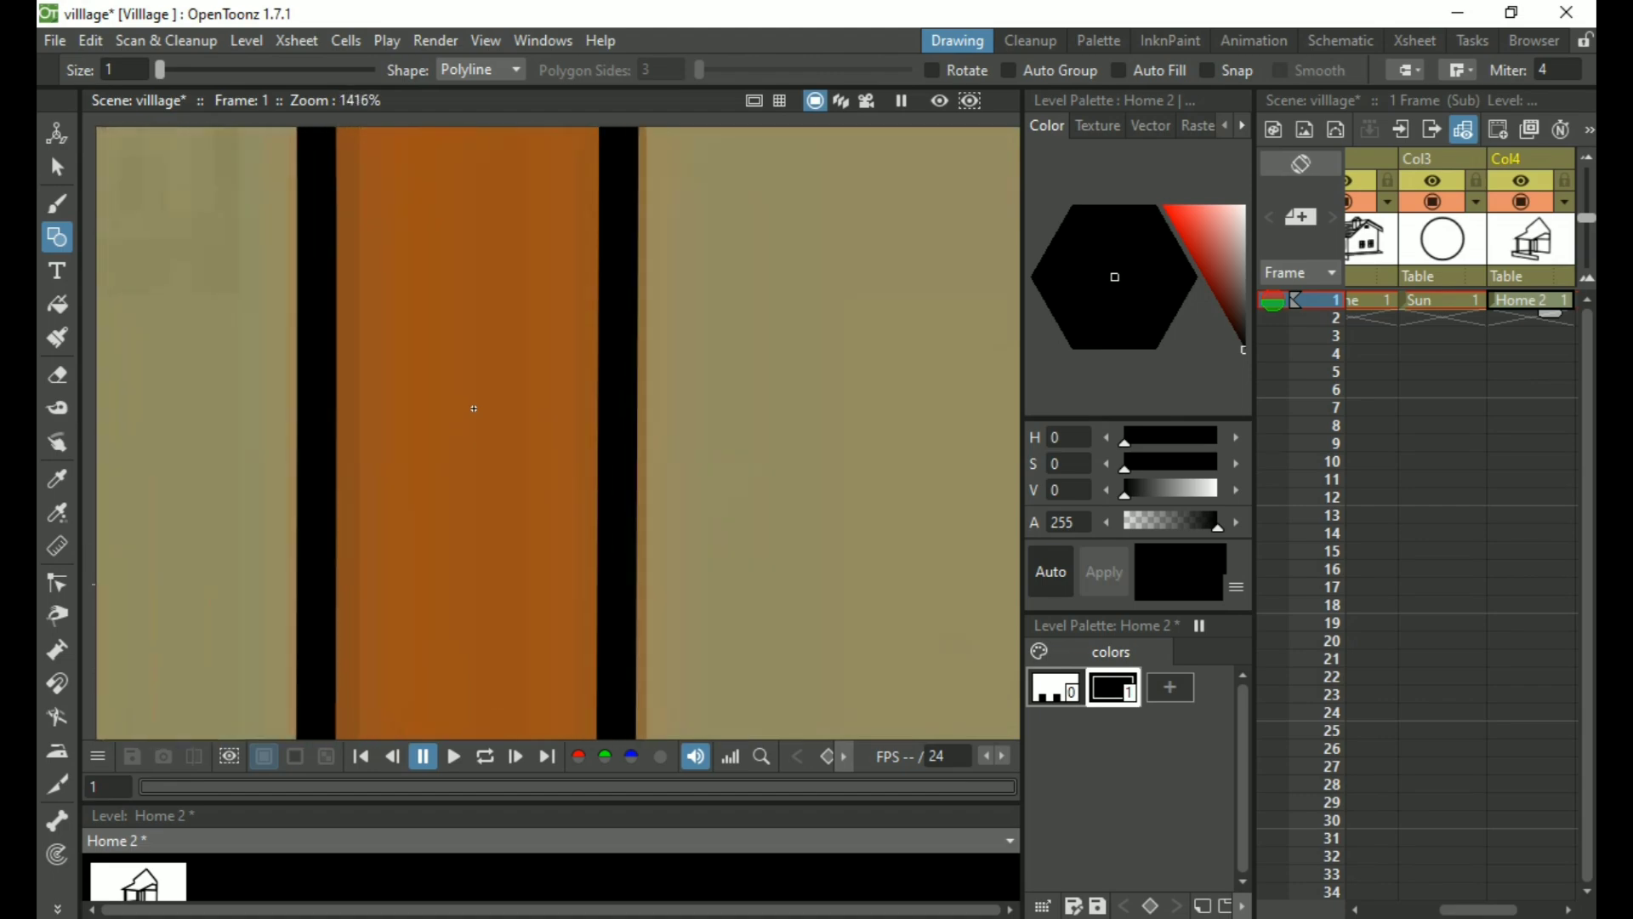
Draw a second closed four-sided Polyline just inside the orange door's outline to form its inner frame
scroll(474, 408, "down", 5)
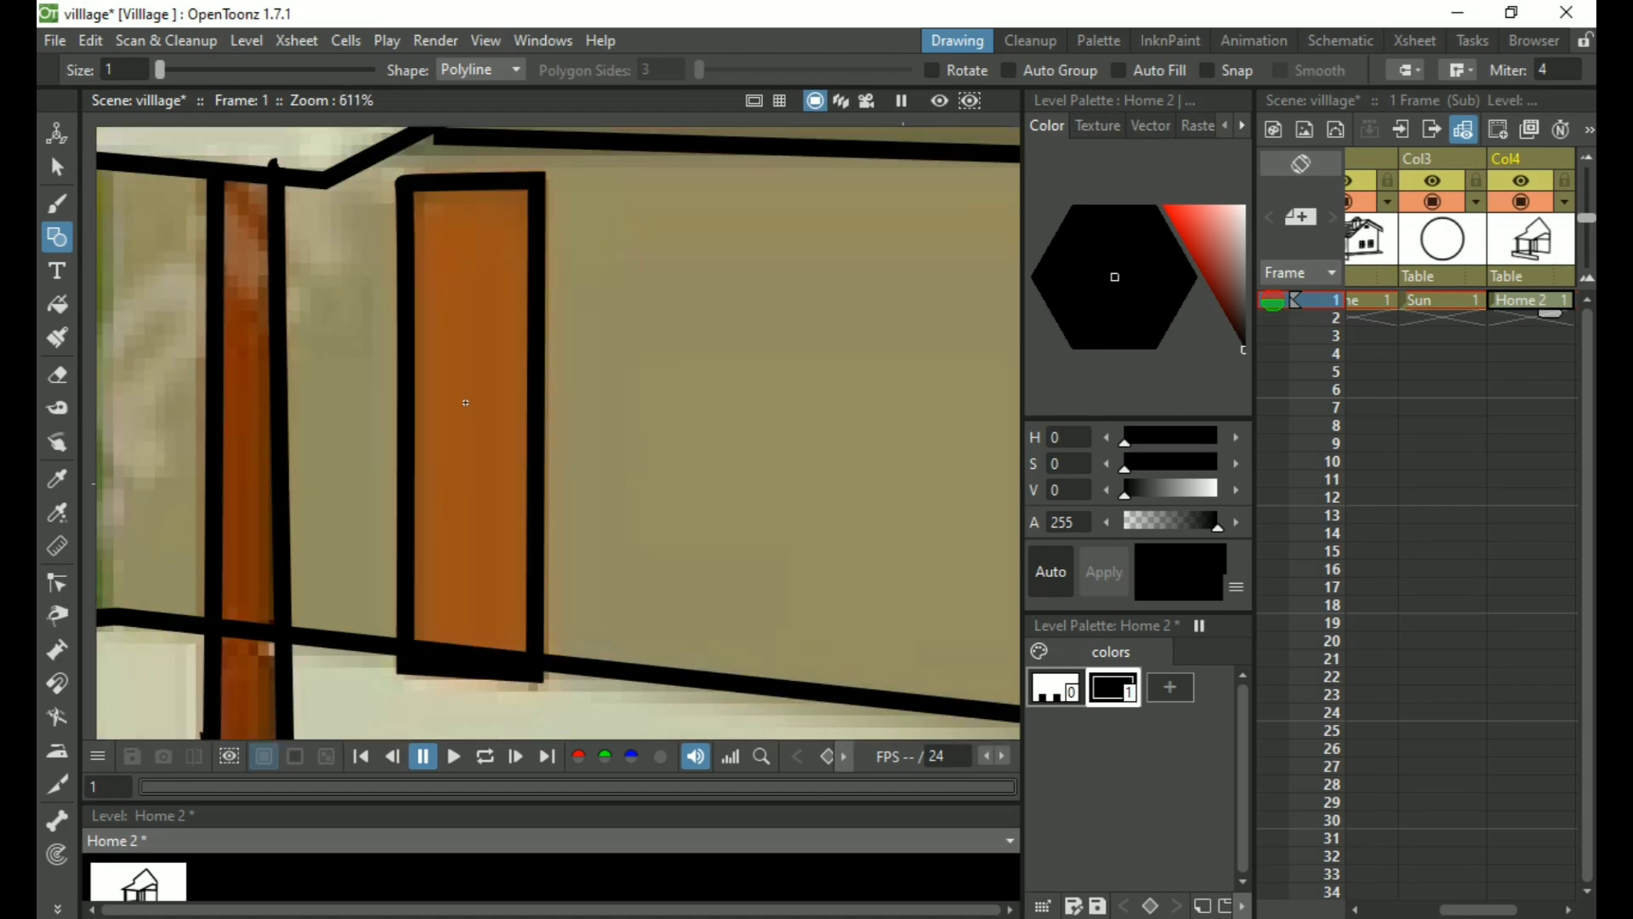
scroll(468, 398, "up", 4)
scroll(460, 366, "down", 4)
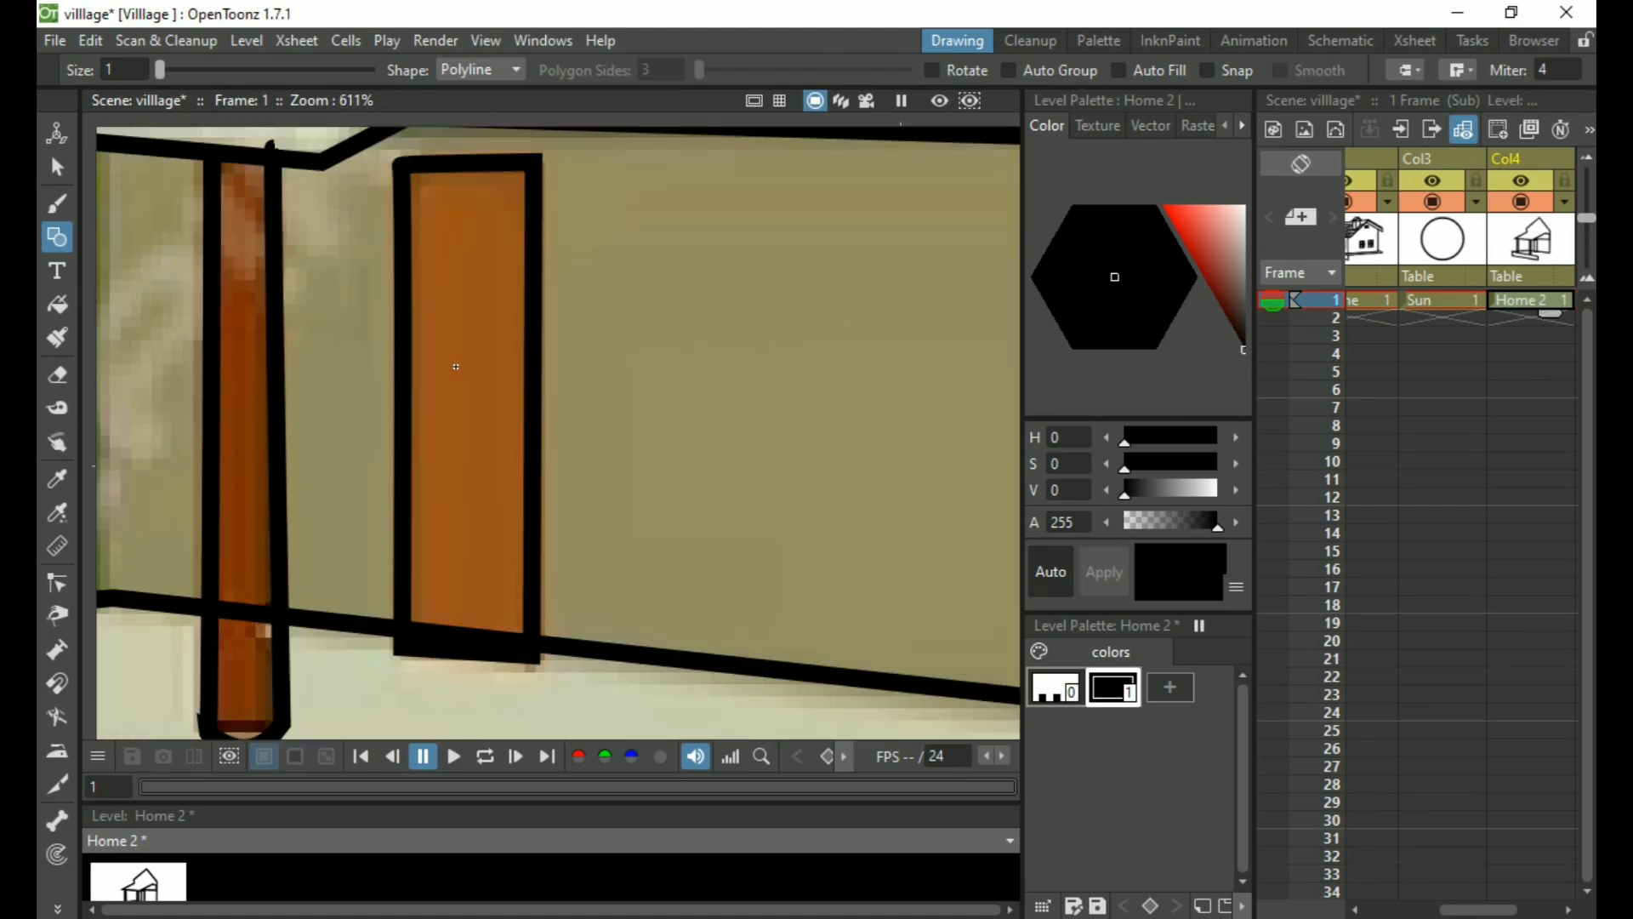
left_click(417, 181)
left_click(417, 624)
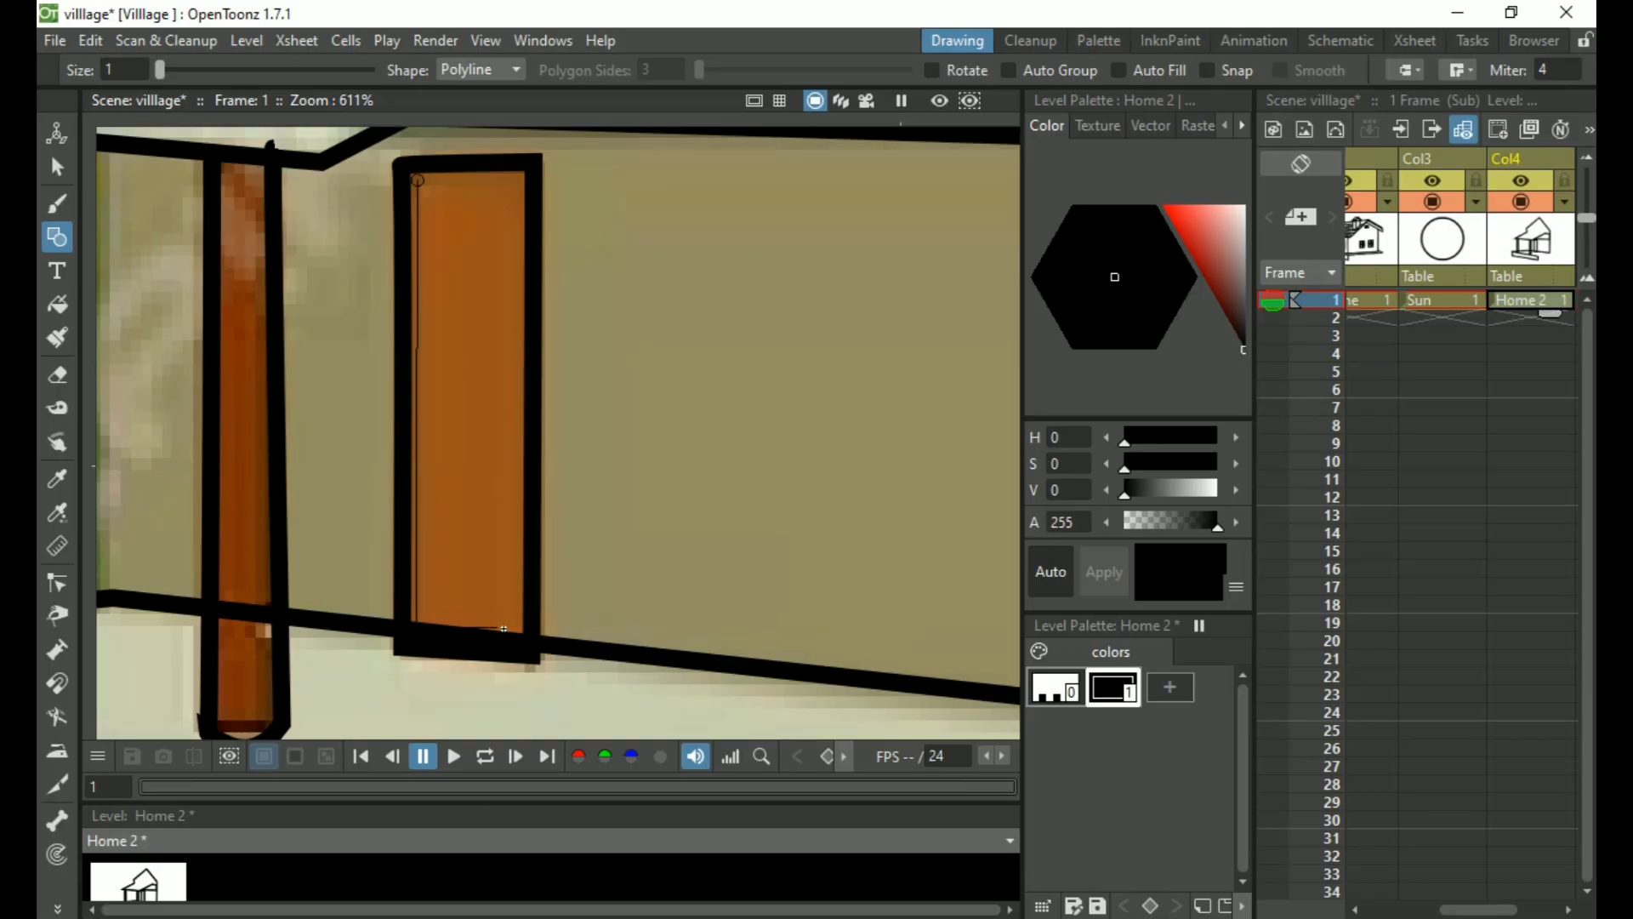
left_click(514, 631)
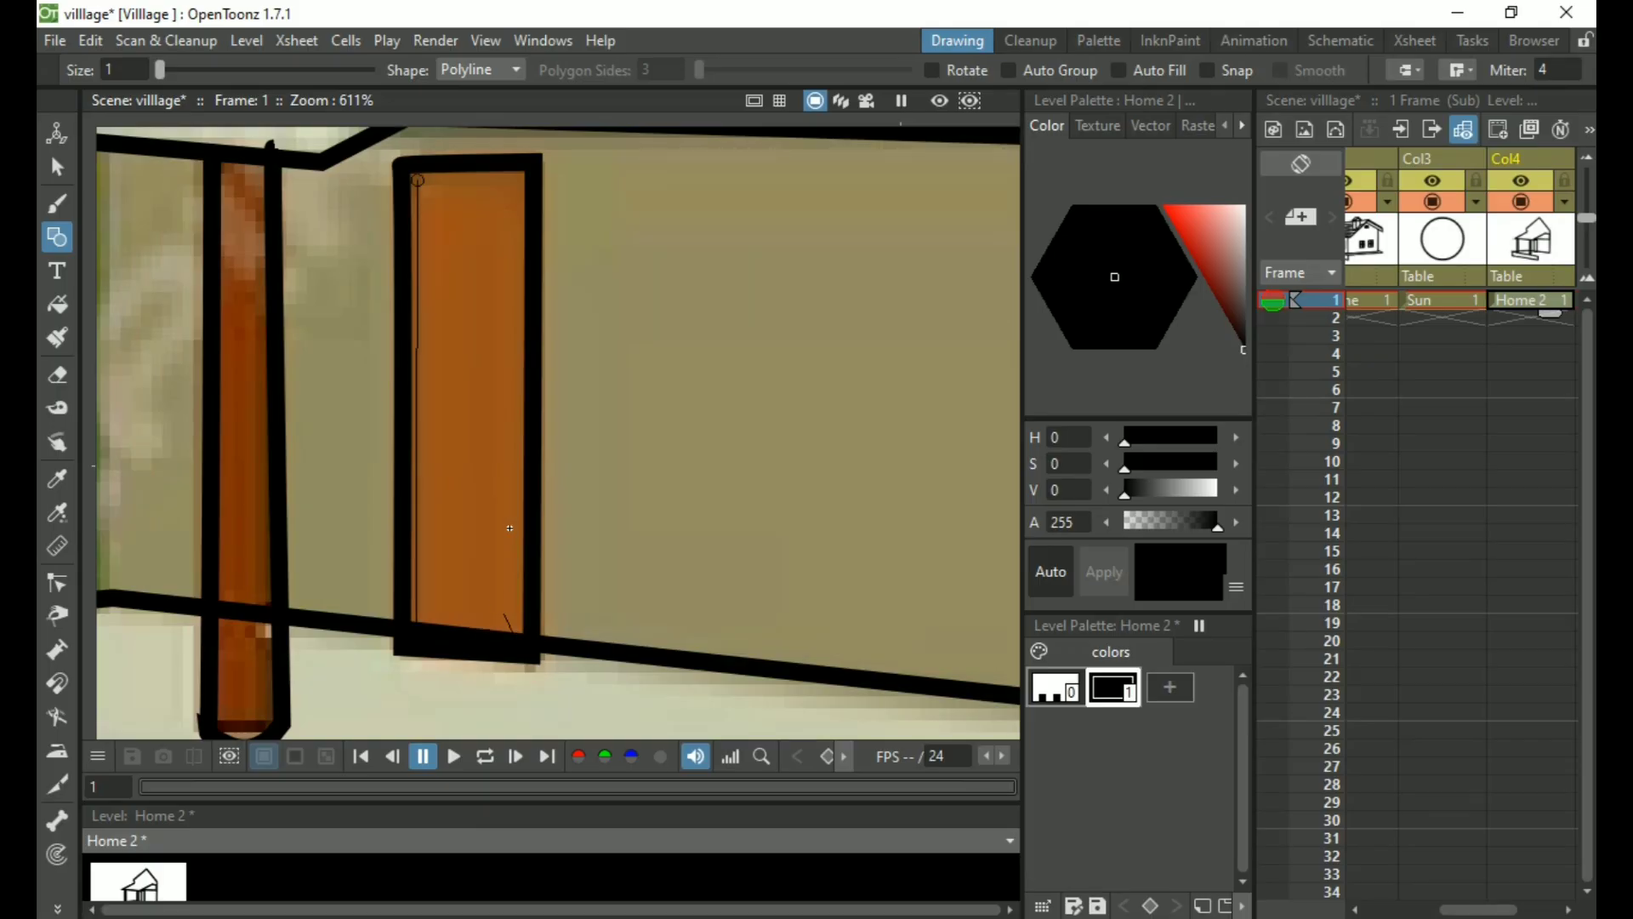
left_click(518, 177)
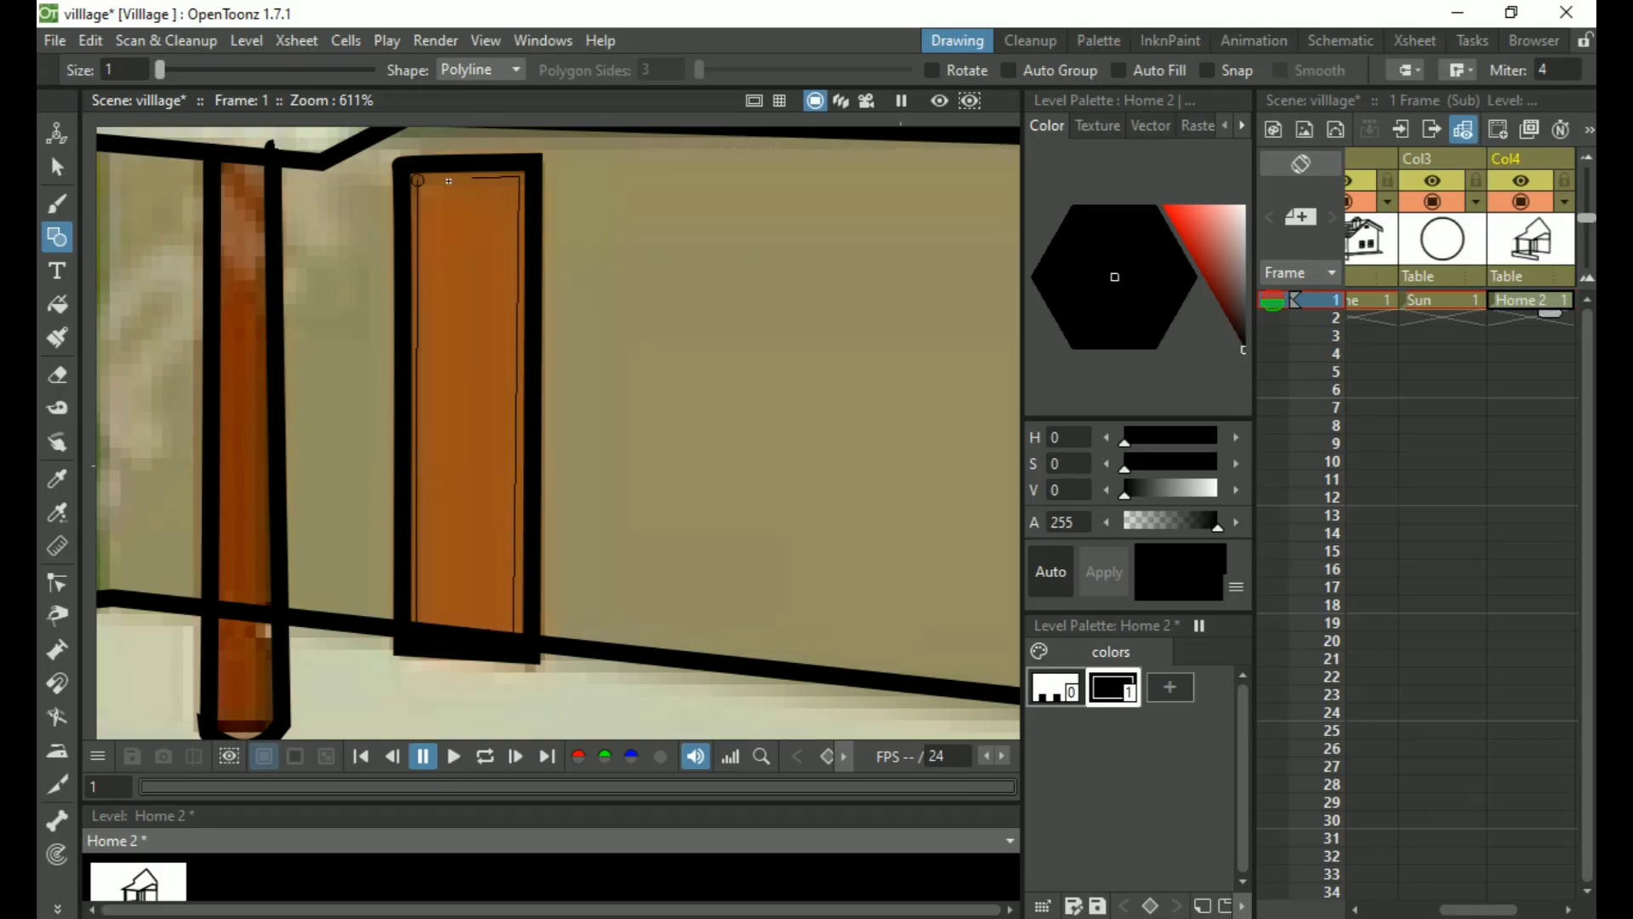
left_click(418, 181)
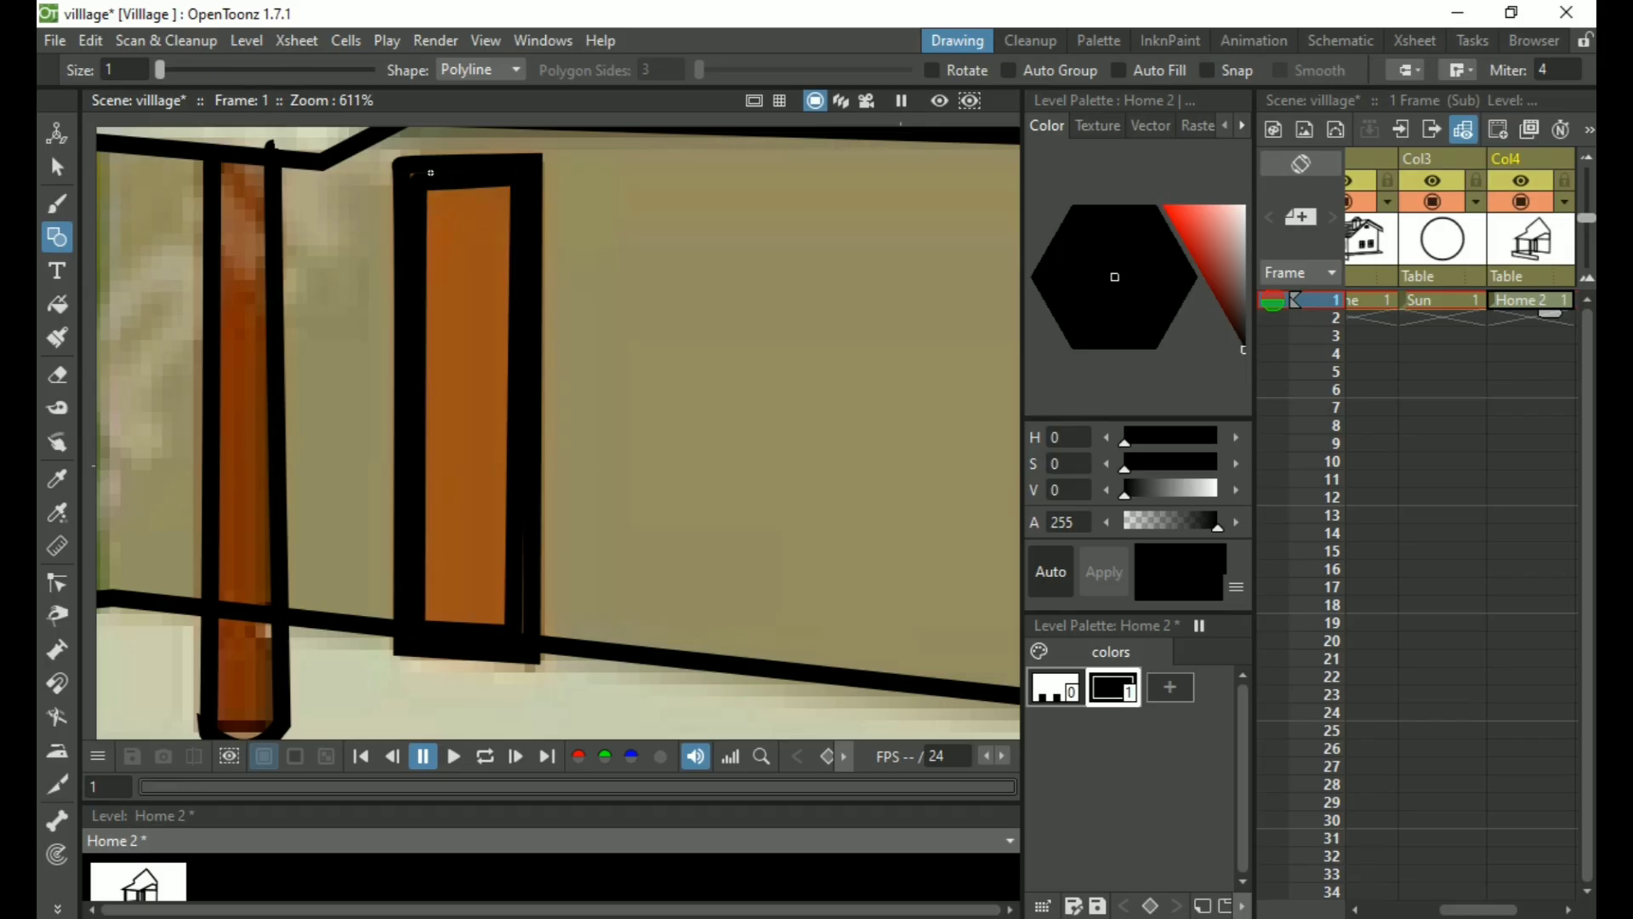
scroll(431, 173, "up", 10)
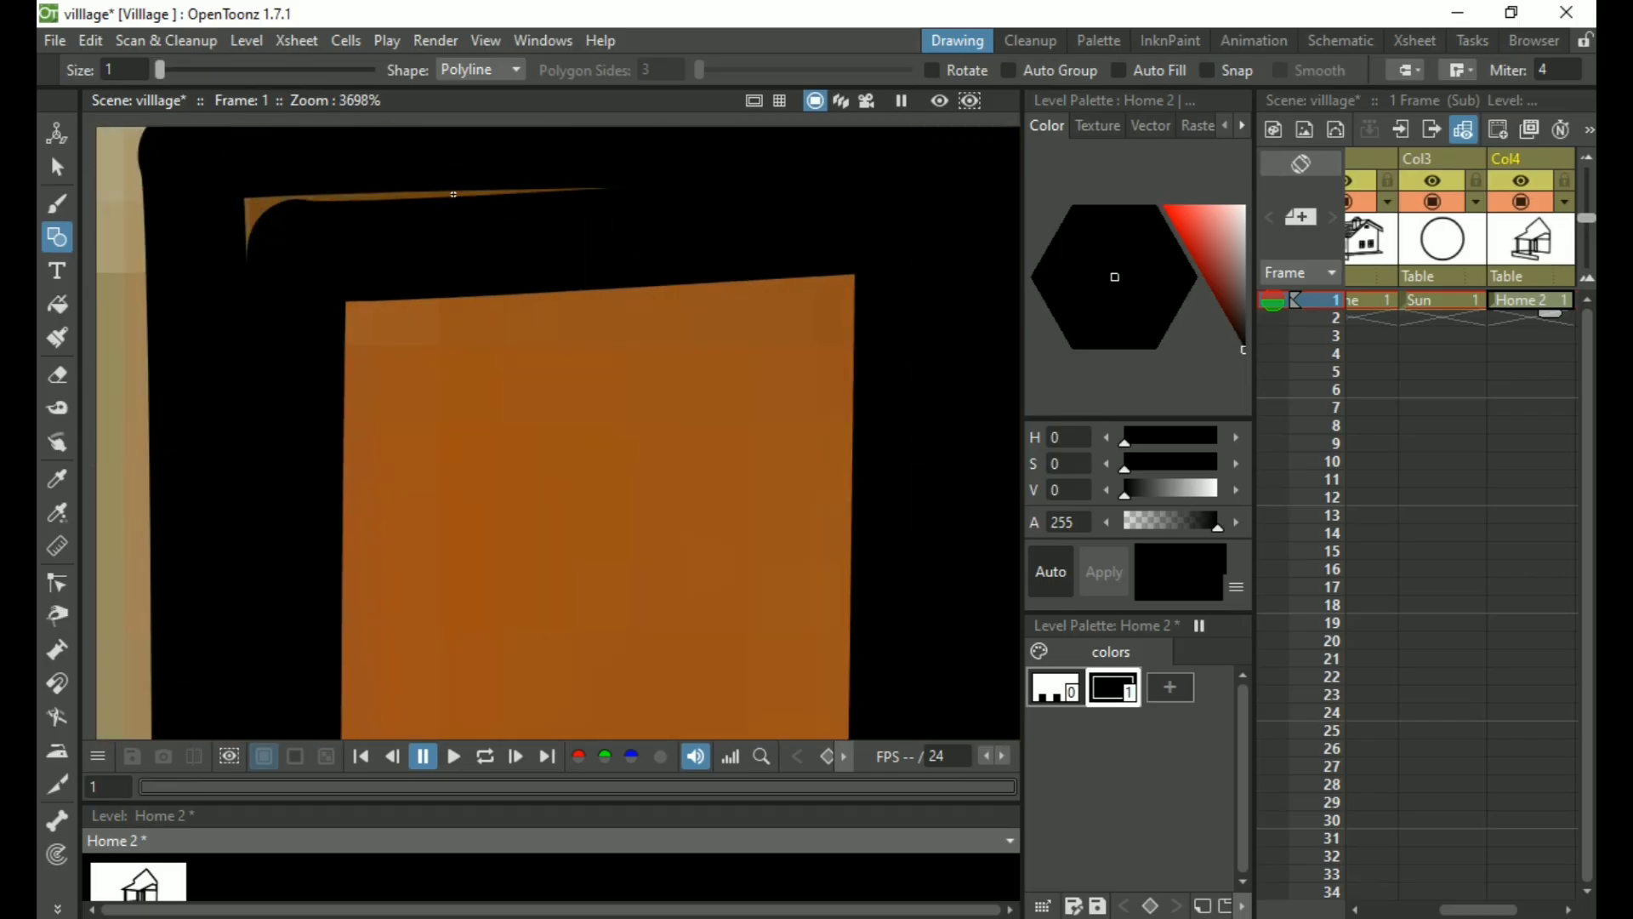
key("s")
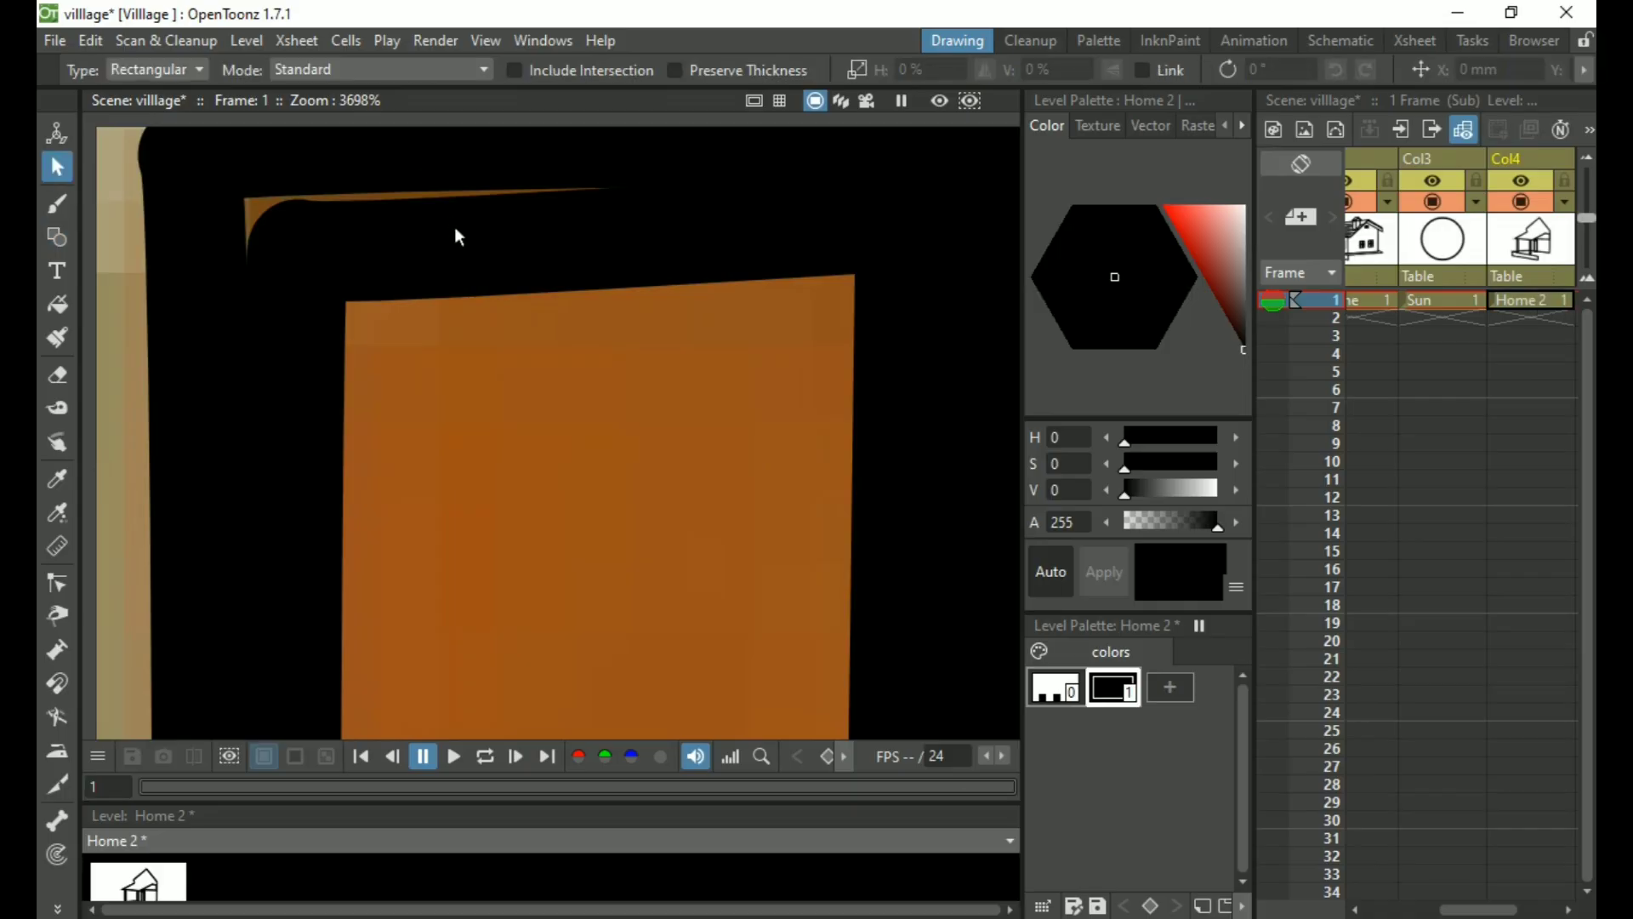
left_click(458, 232)
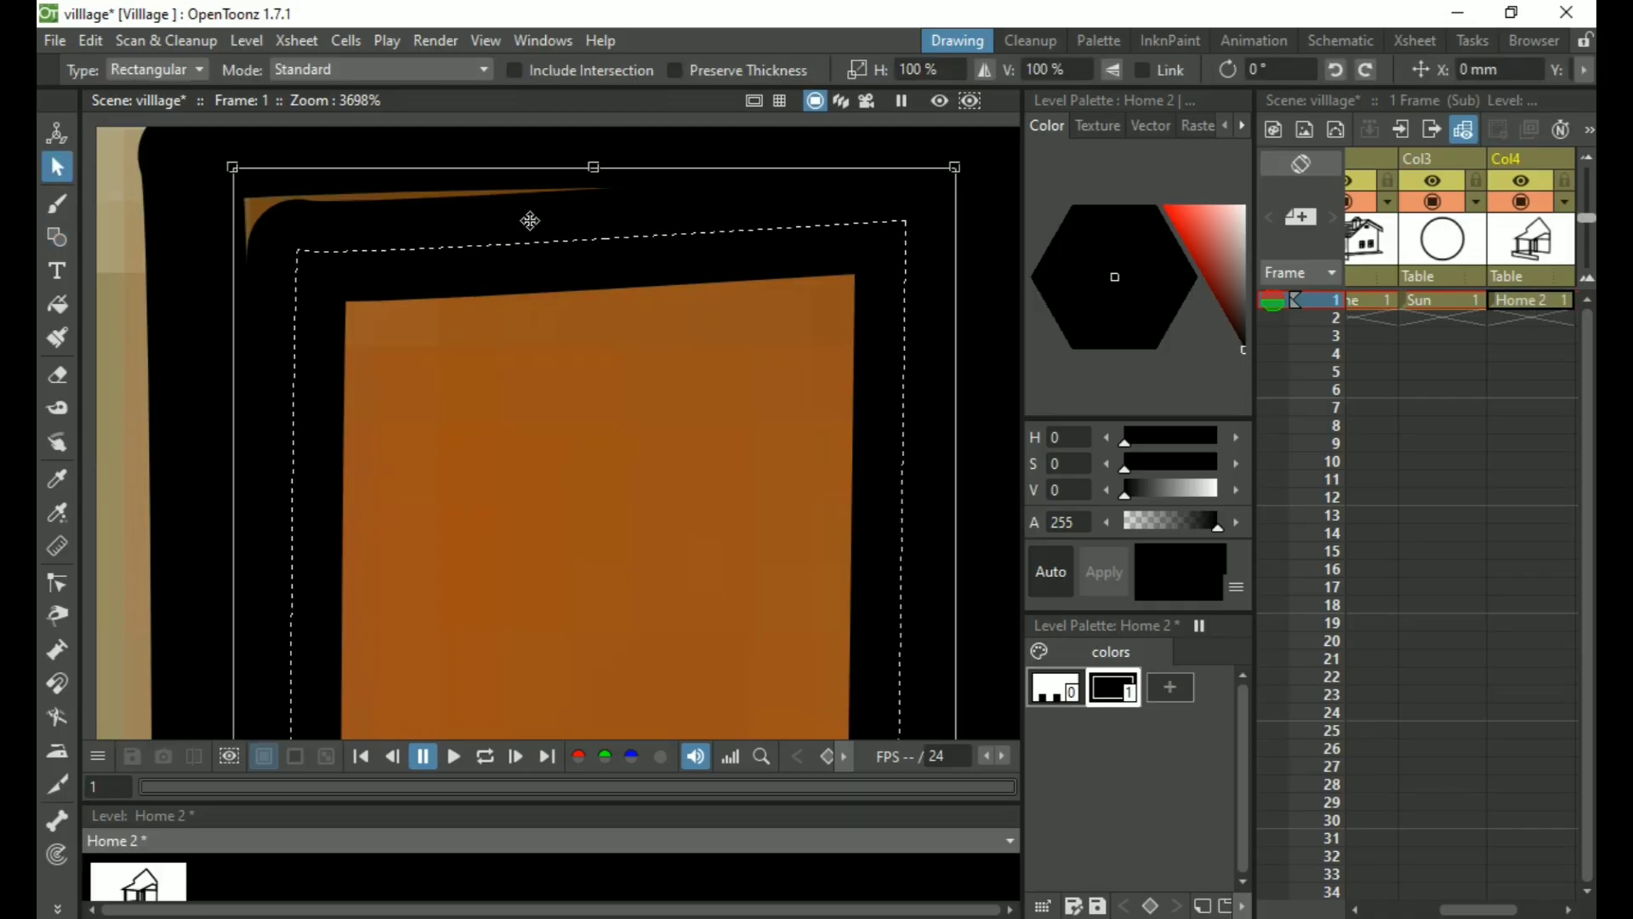
left_click(502, 388)
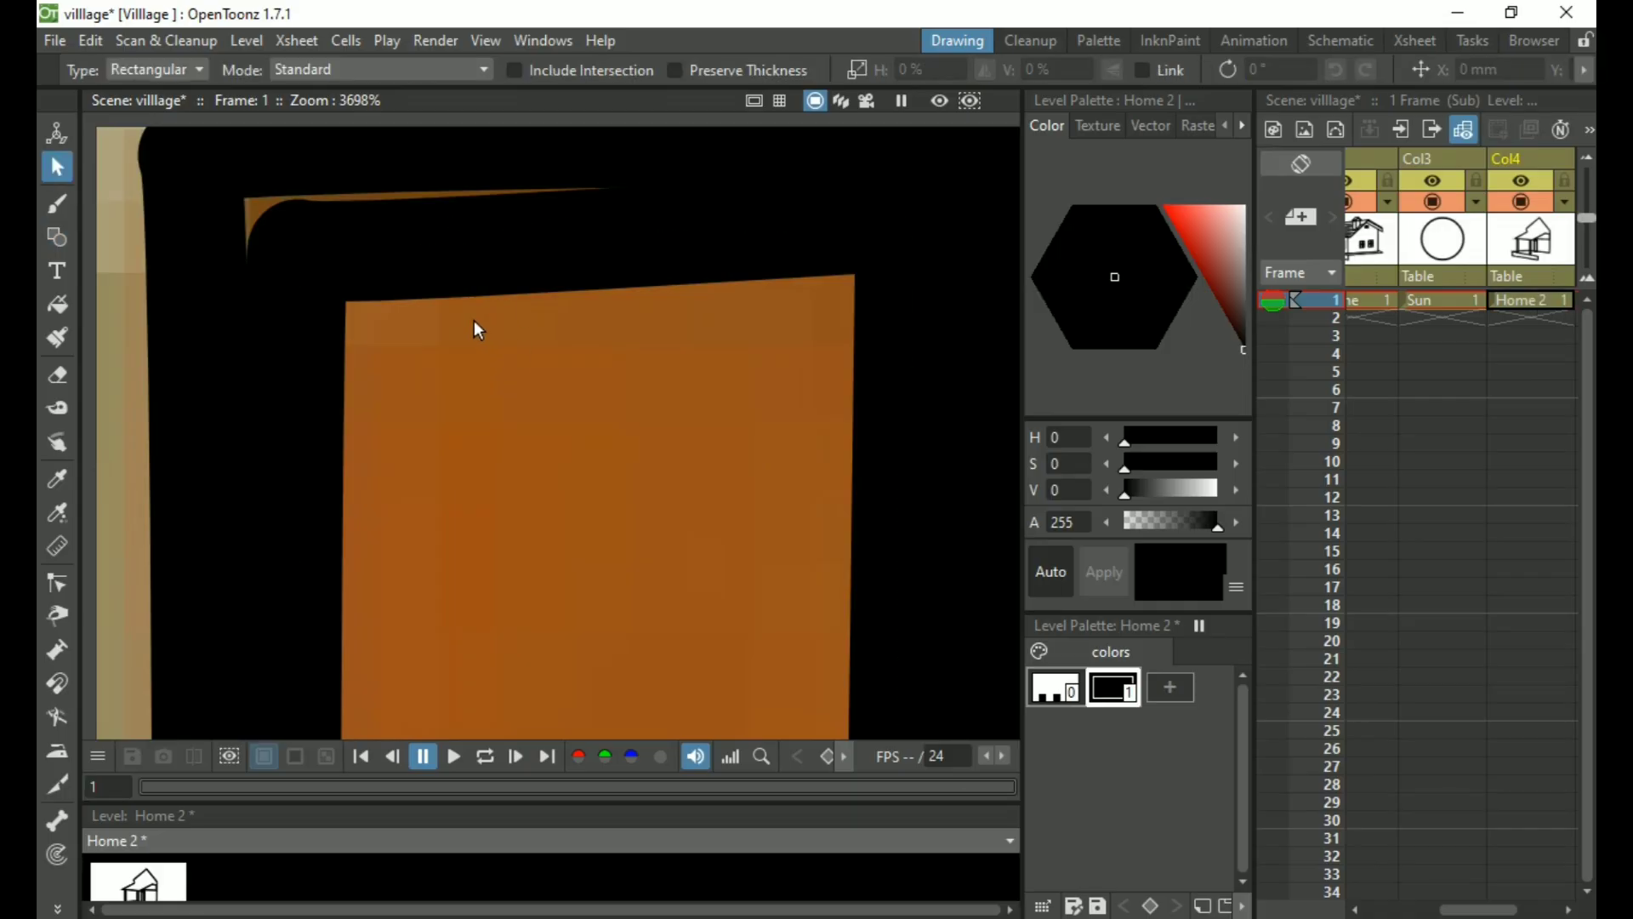
Outline the green roof of the background house with a Polyline, following the gable slopes and ridge and extending behind the front house's roof
scroll(476, 327, "down", 6)
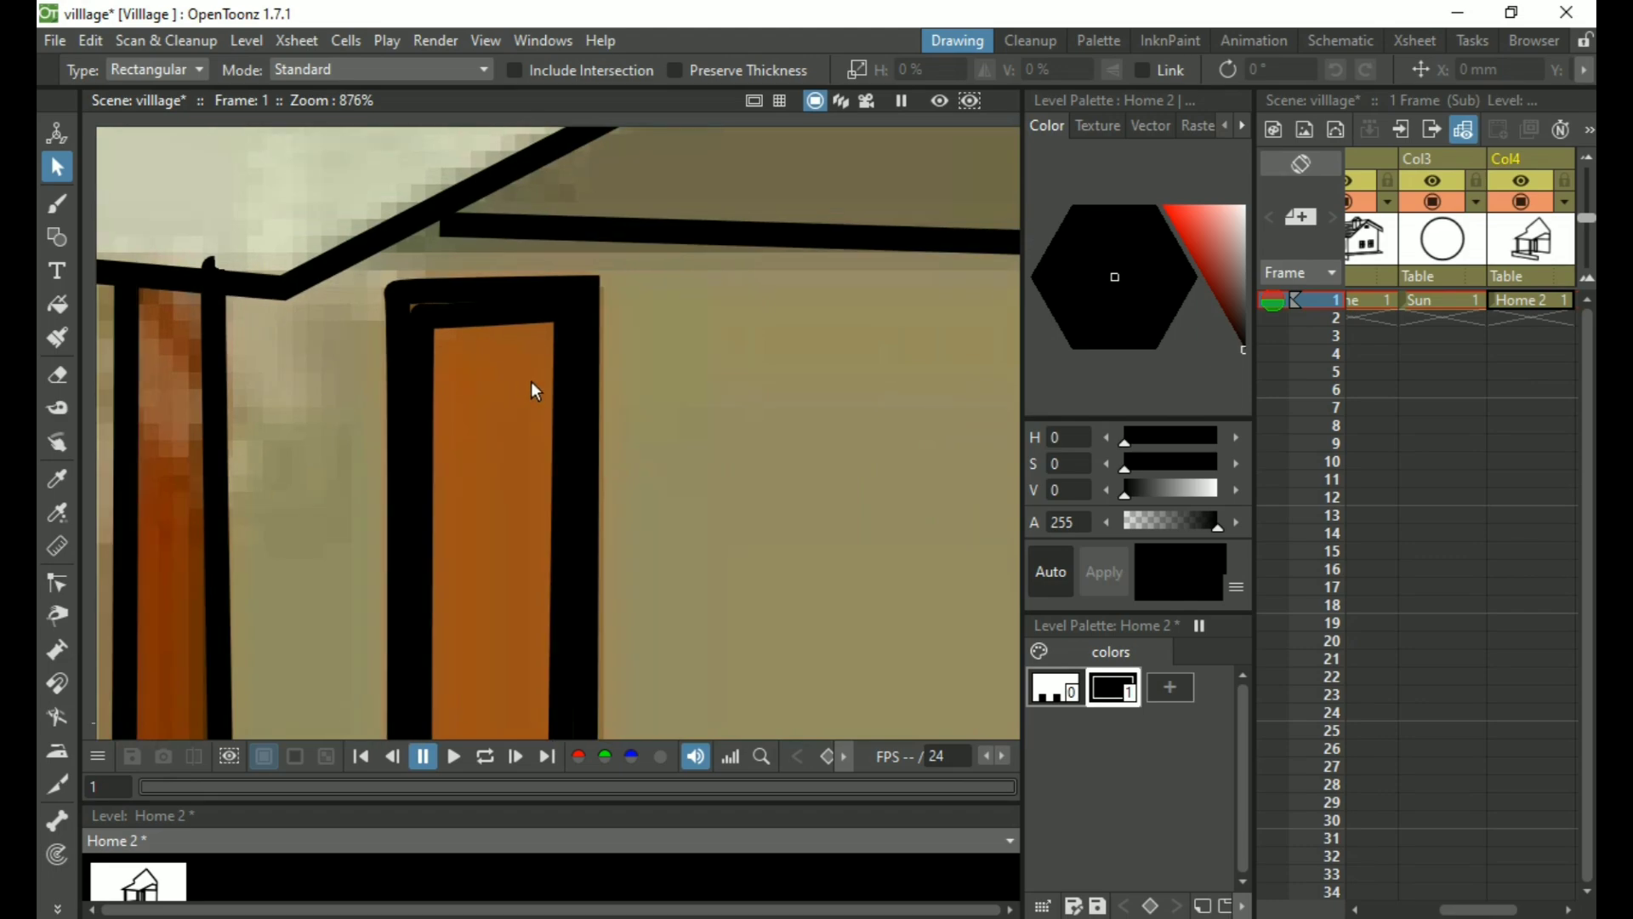
scroll(536, 392, "down", 8)
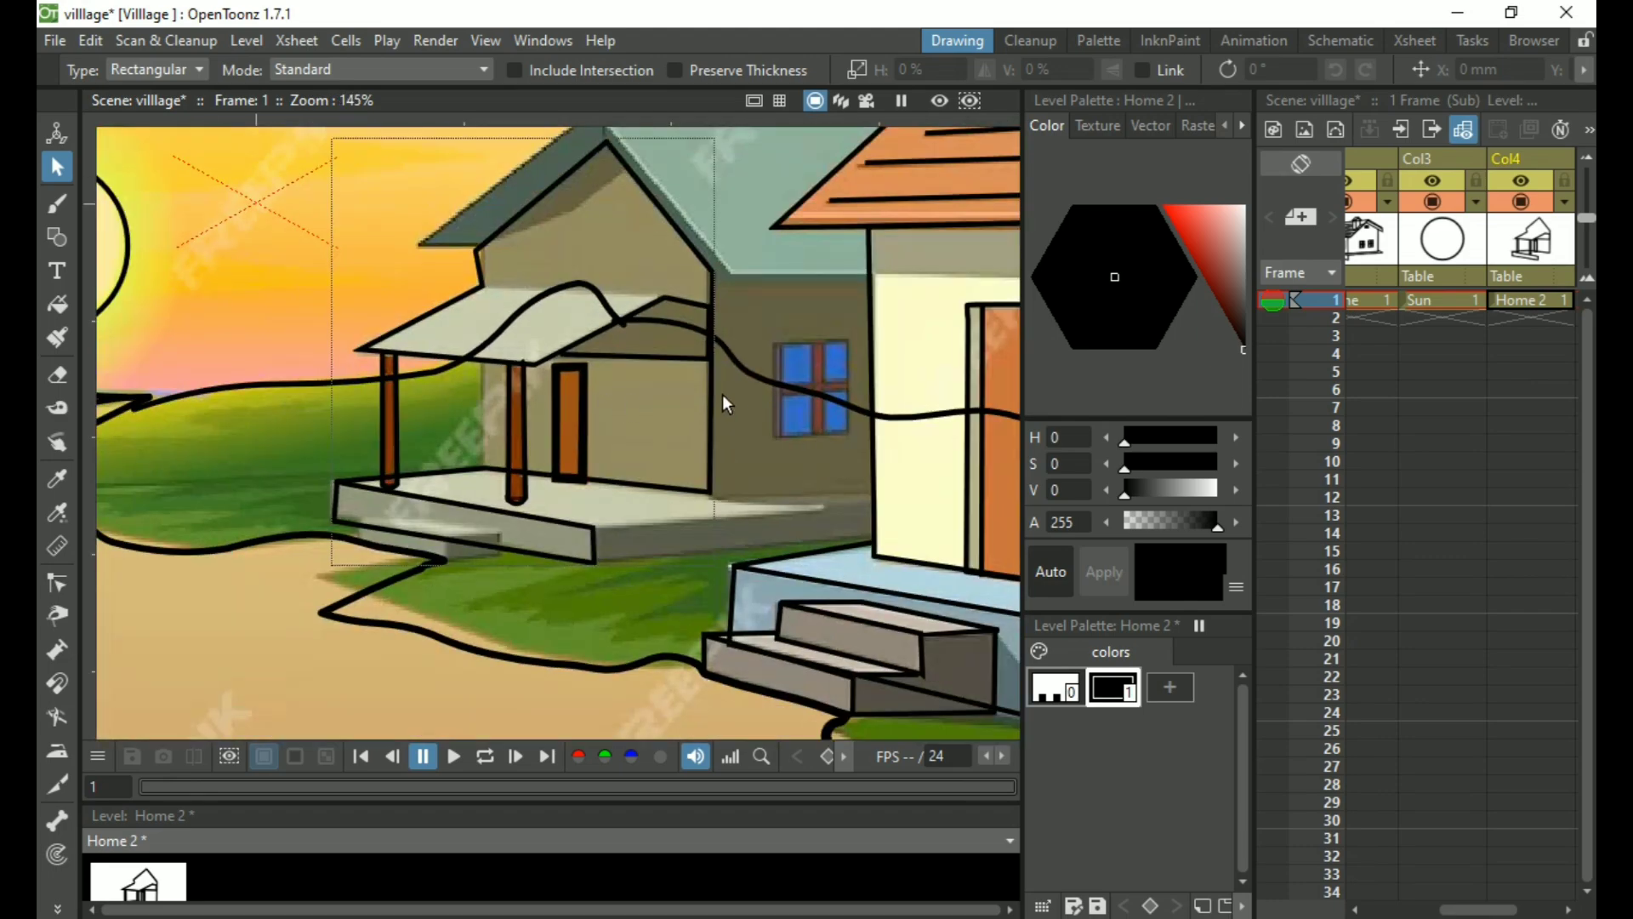
scroll(724, 399, "down", 4)
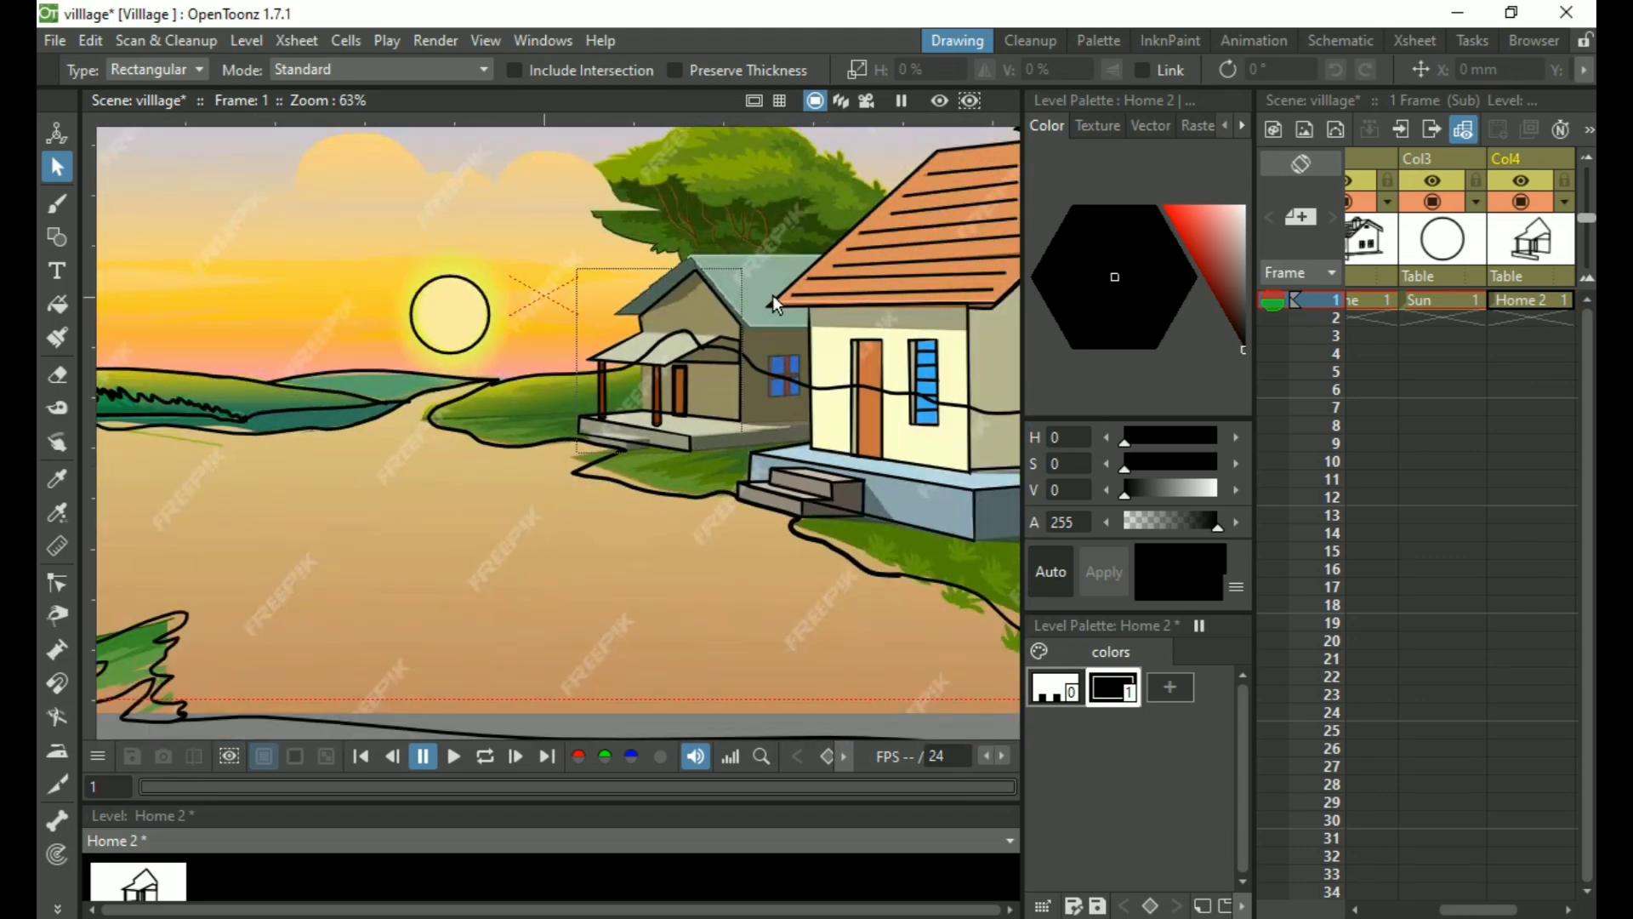
left_click(769, 289)
left_click(809, 264)
key("space")
left_click_drag(777, 242, 589, 390)
scroll(585, 393, "up", 4)
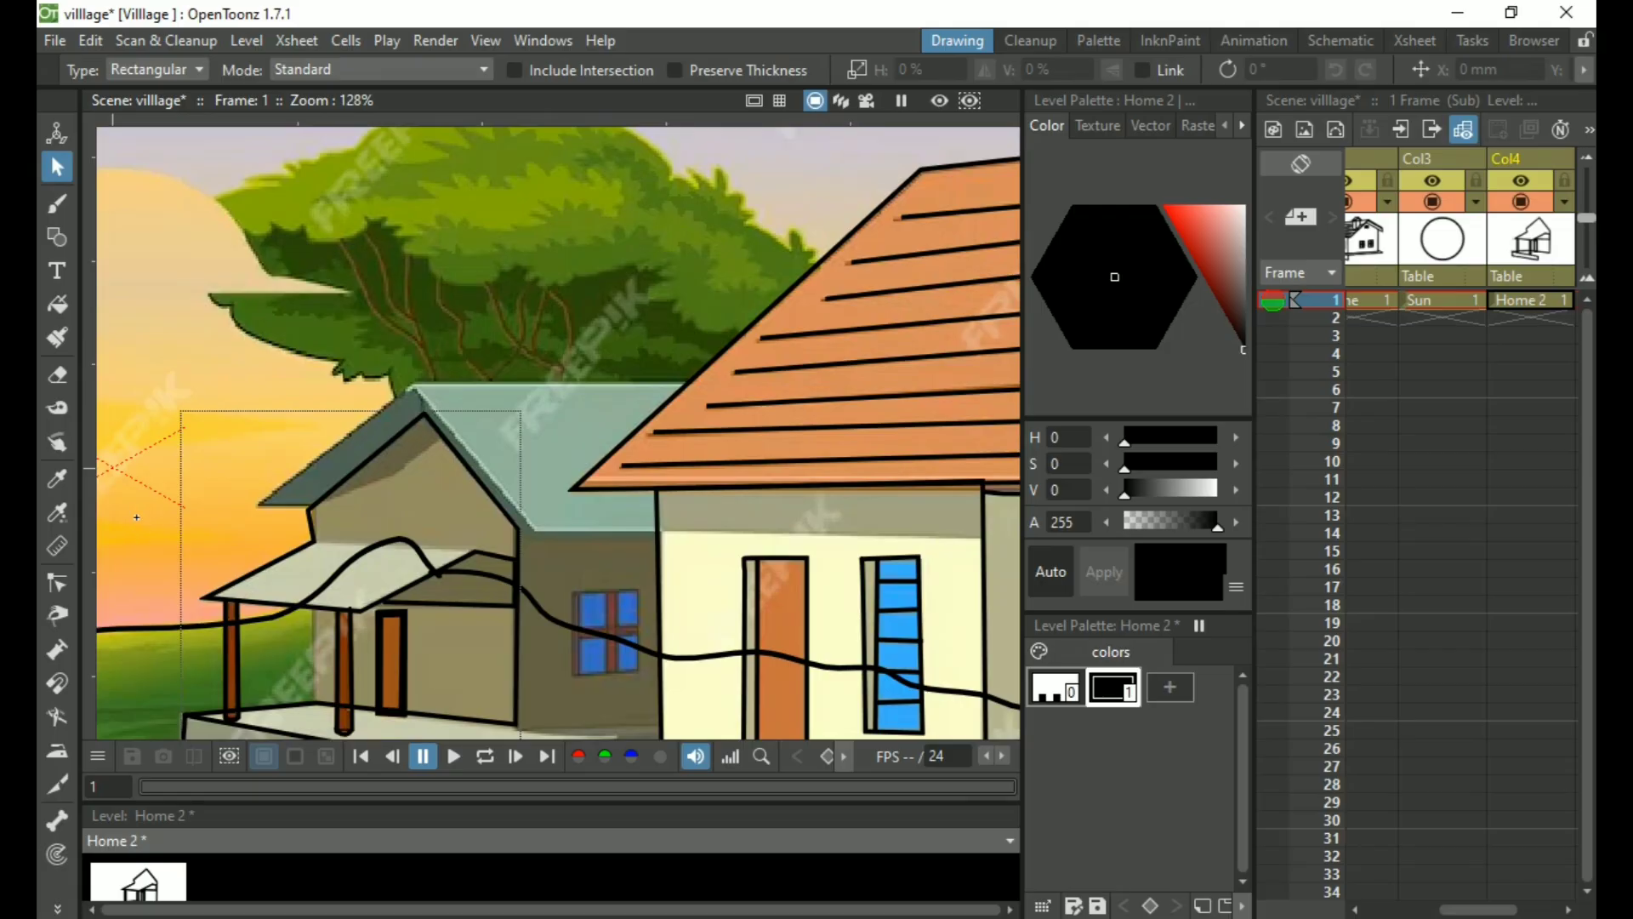
key("g")
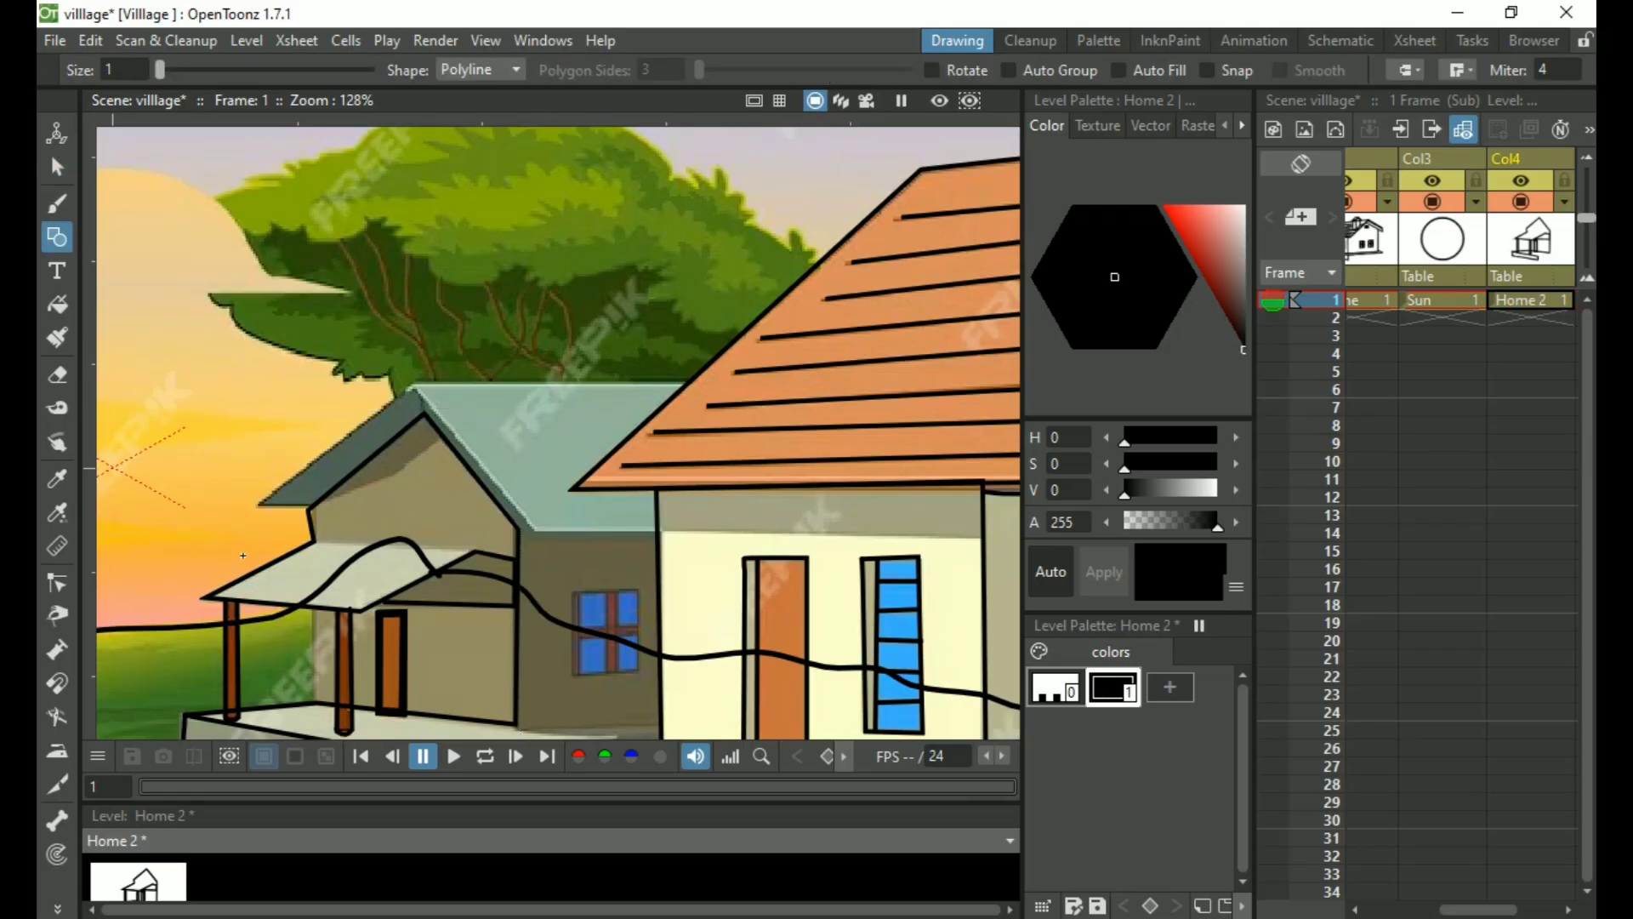
left_click(312, 506)
left_click(411, 386)
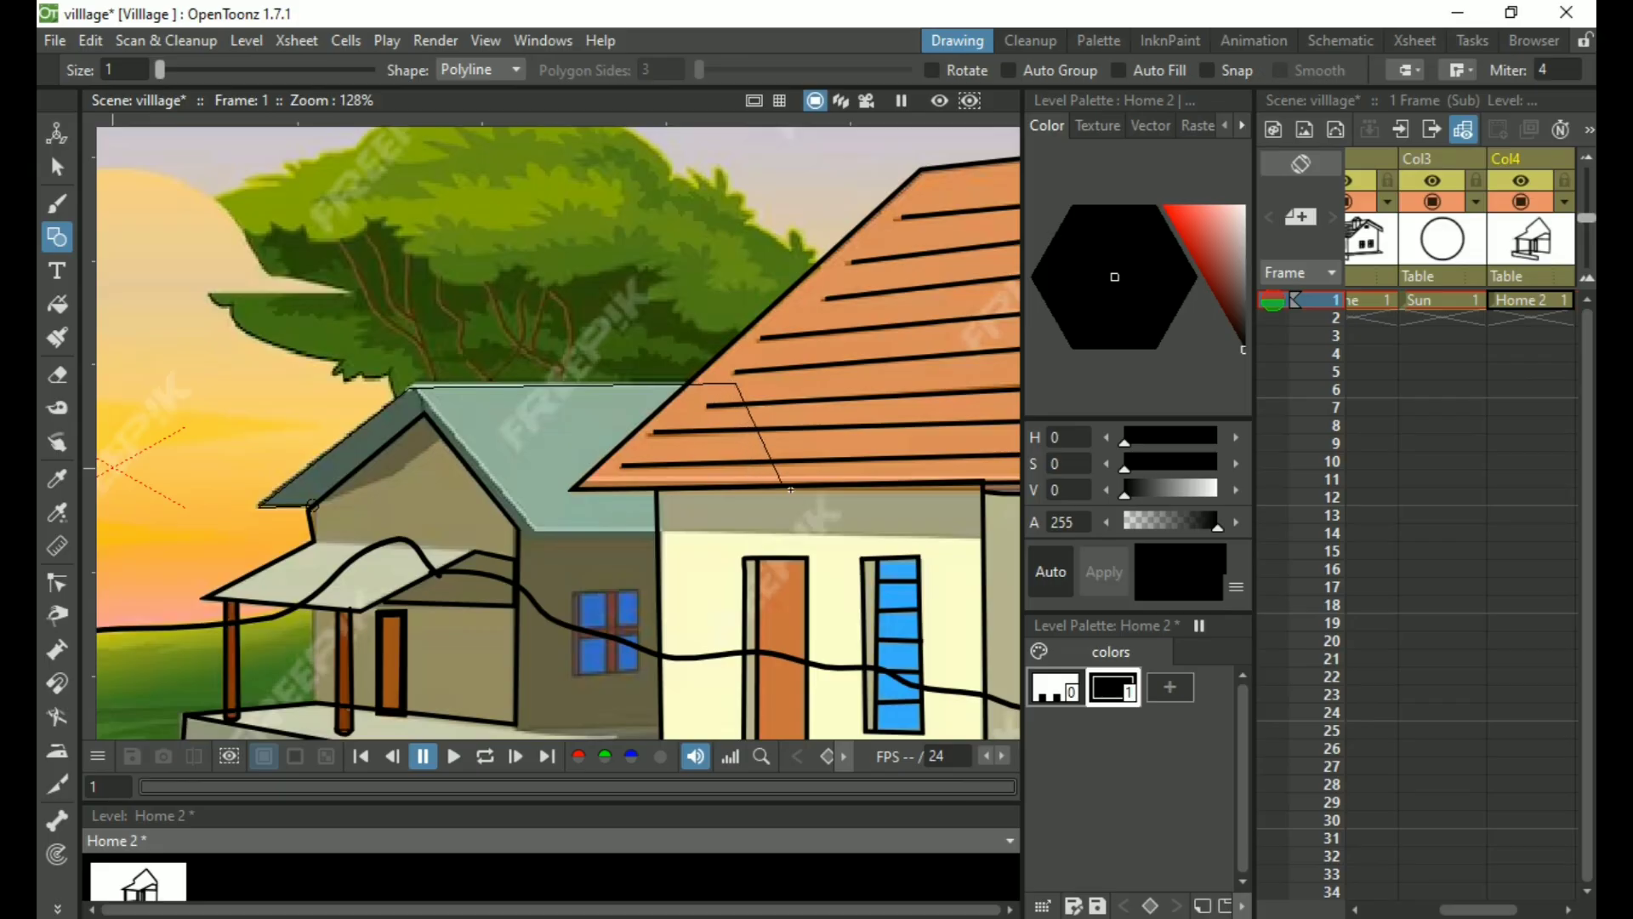
left_click(844, 512)
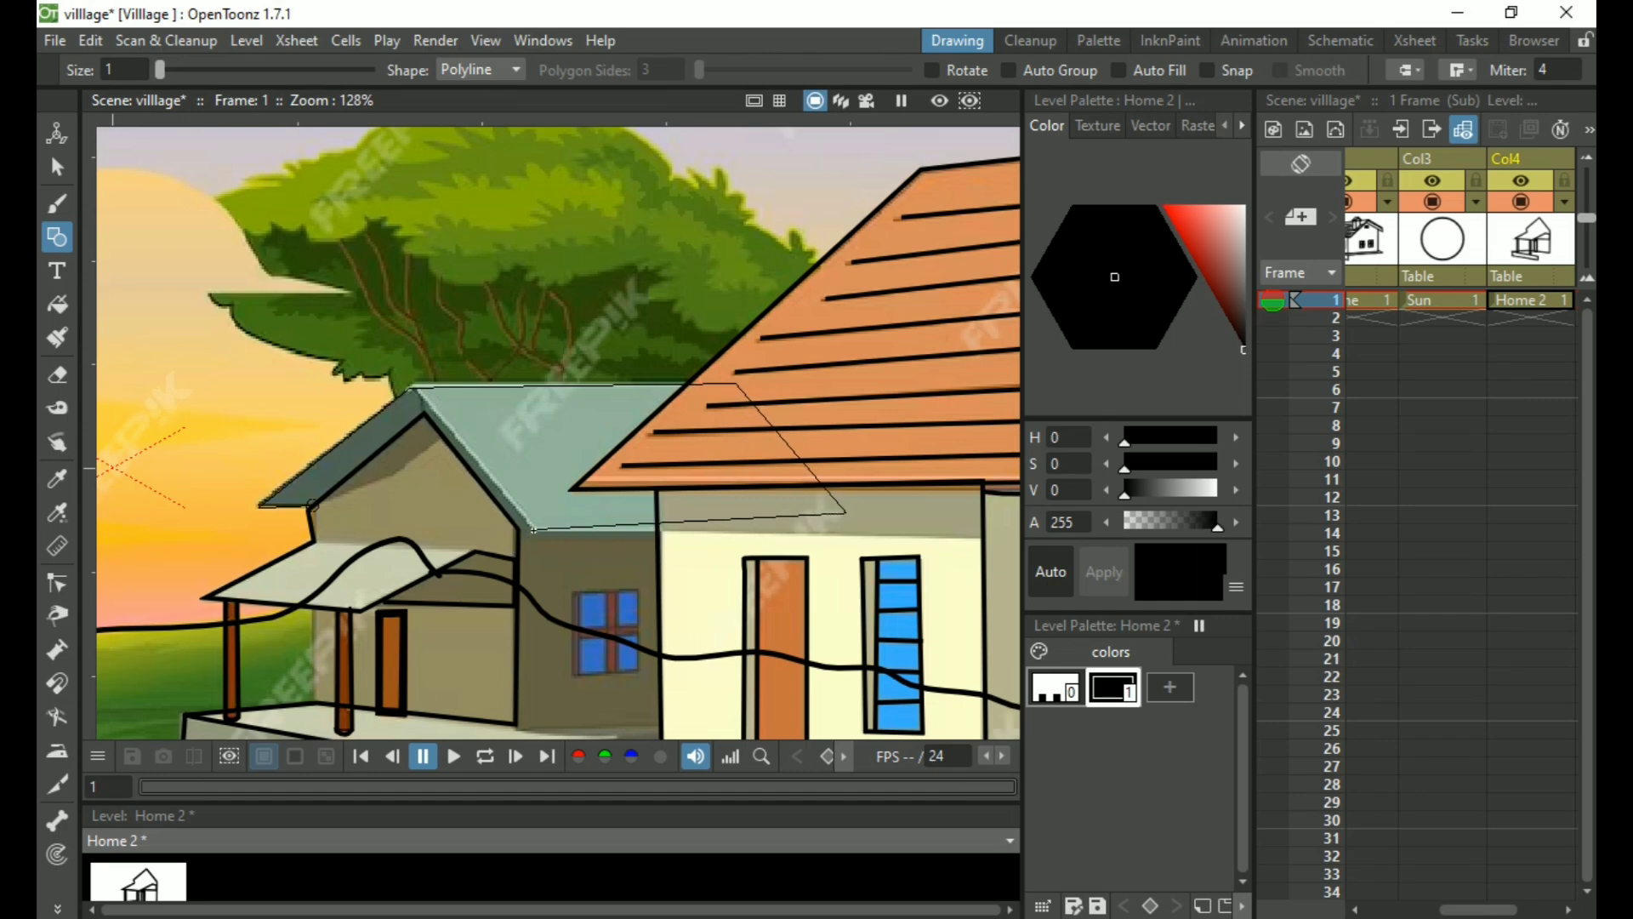
left_click(534, 533)
double_click(362, 429)
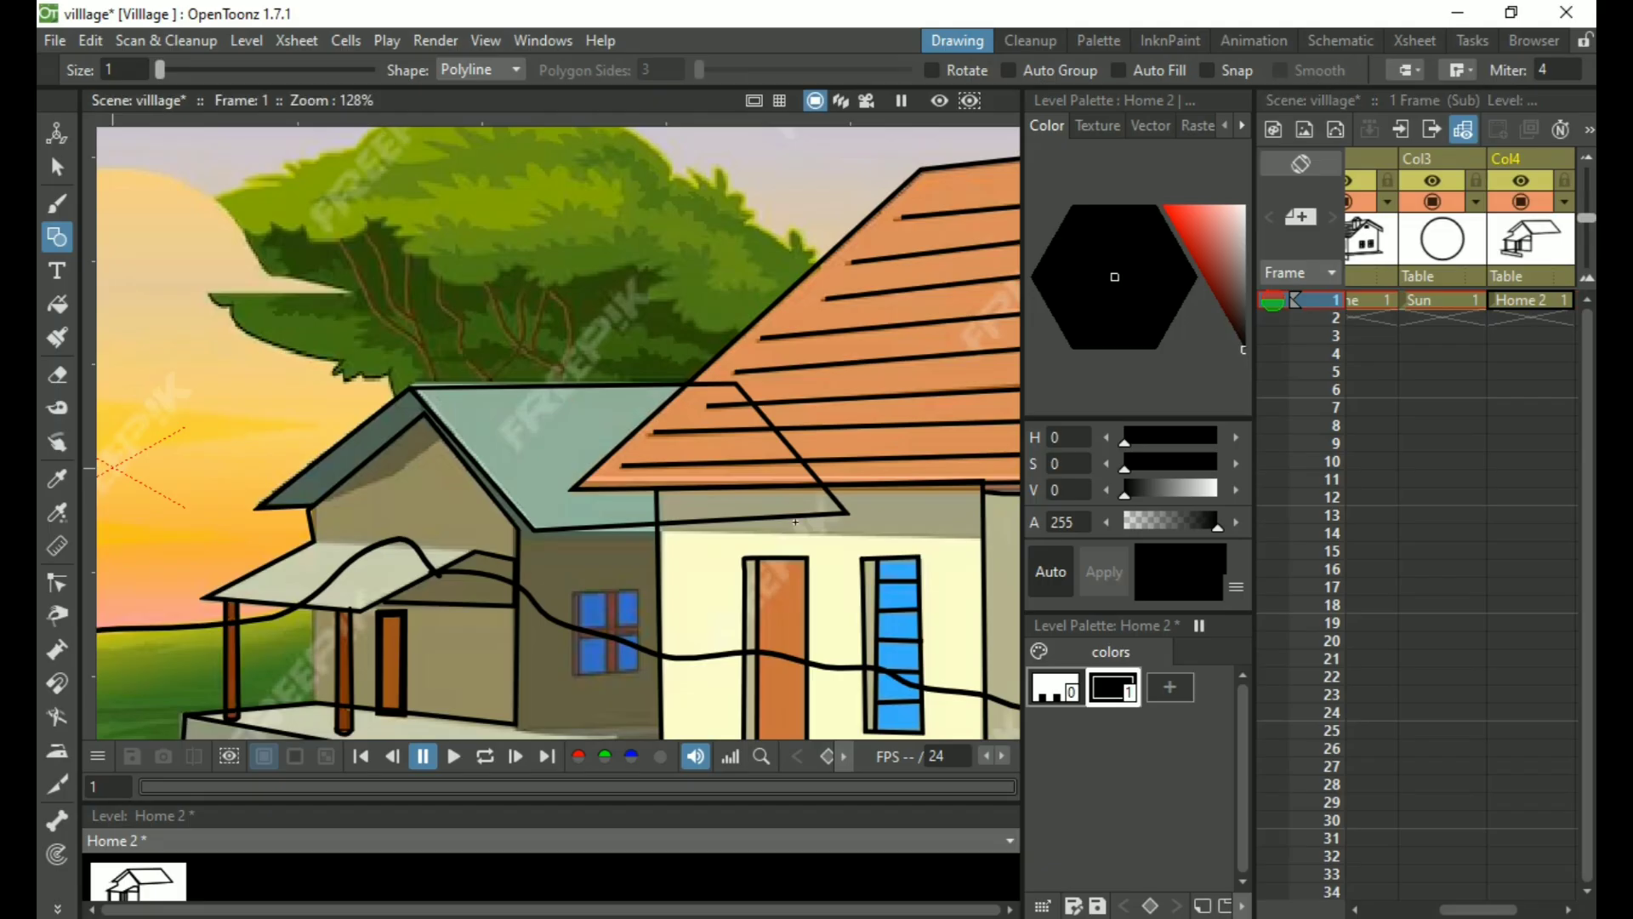
Draw the background house's side wall with a Polyline running down from the roof's lower edge behind the front house and along the base to the gable wall's corner
left_click_drag(754, 593, 565, 499)
left_click(564, 494)
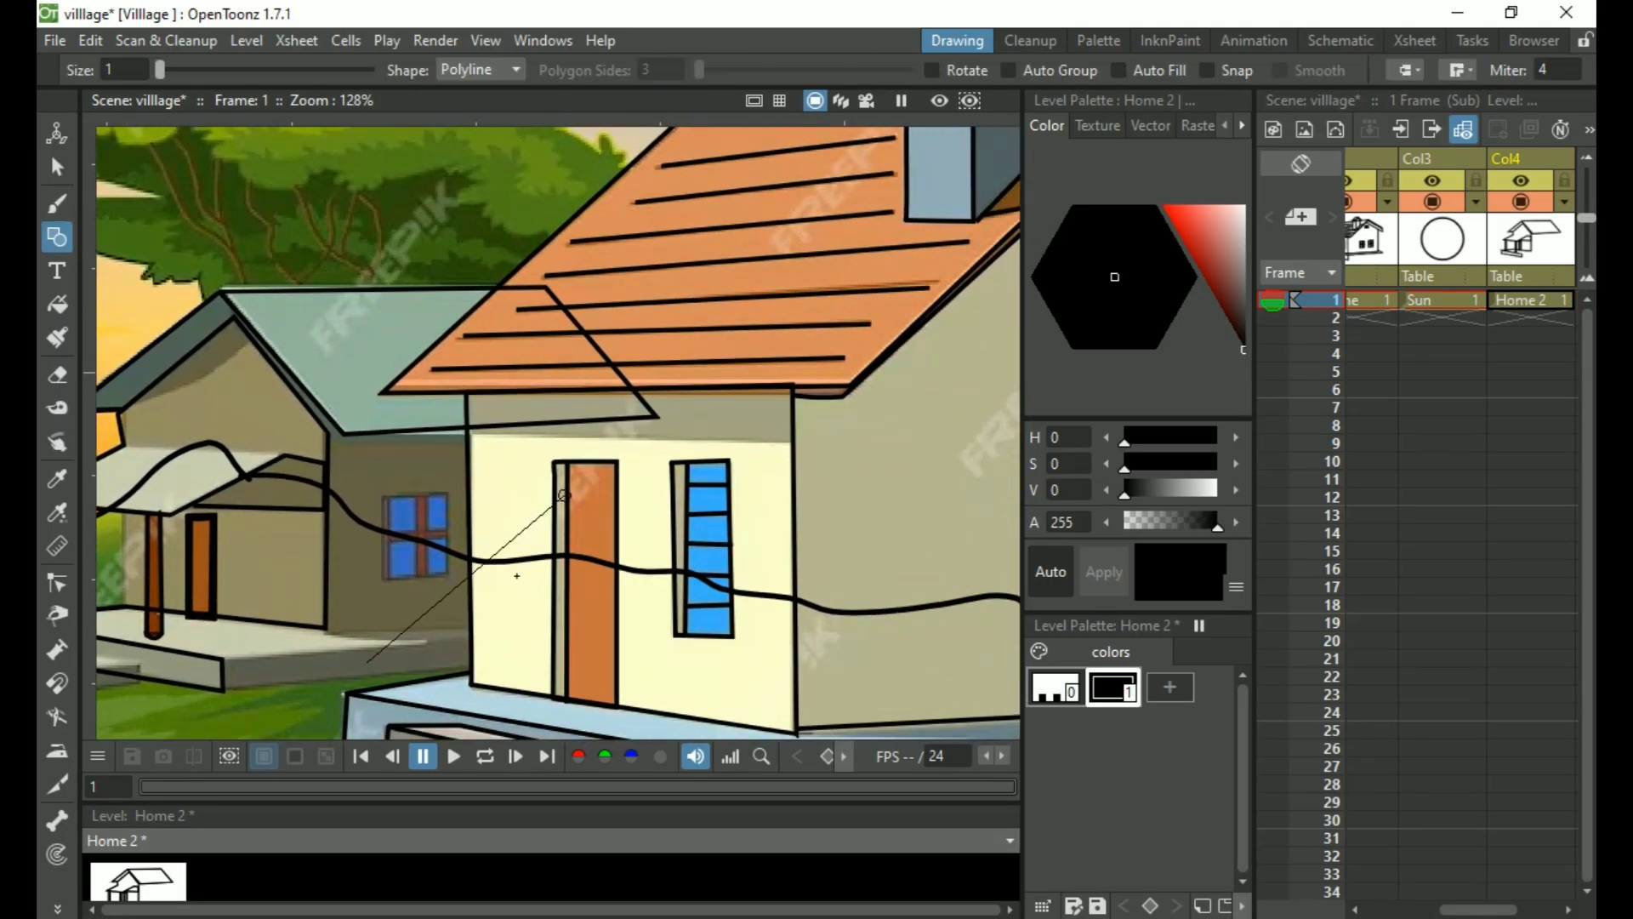
key("Escape")
left_click(606, 426)
left_click(606, 609)
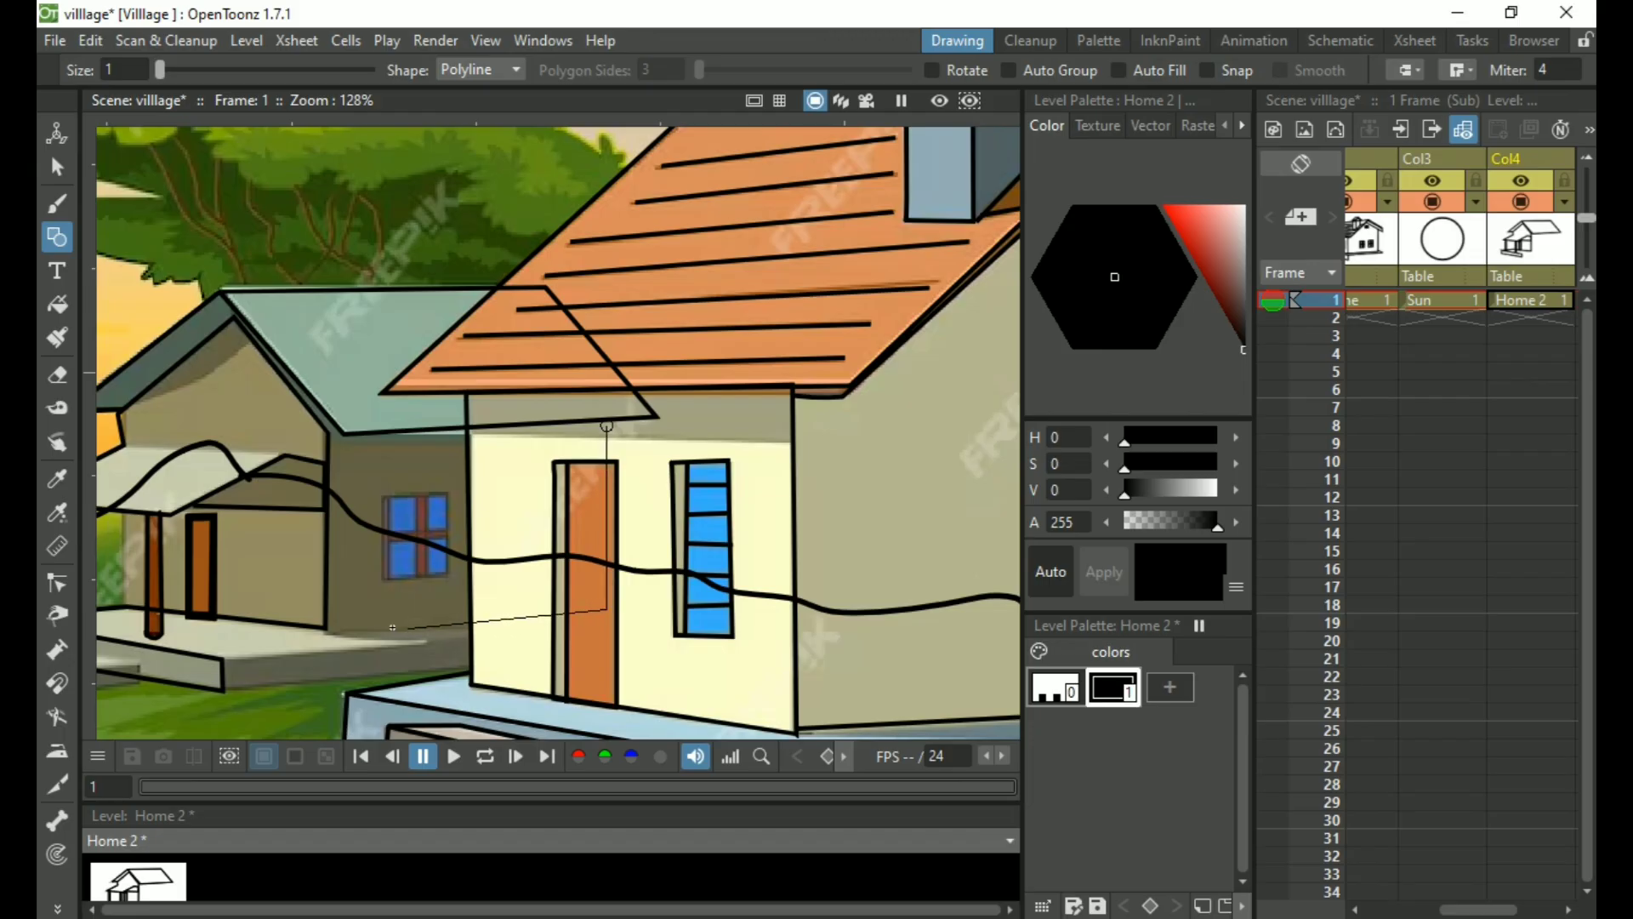
left_click(332, 634)
key("Return")
Fine-tune the side wall's base line with its control points so it follows the wall's bottom edge
key("c")
key("alt+9")
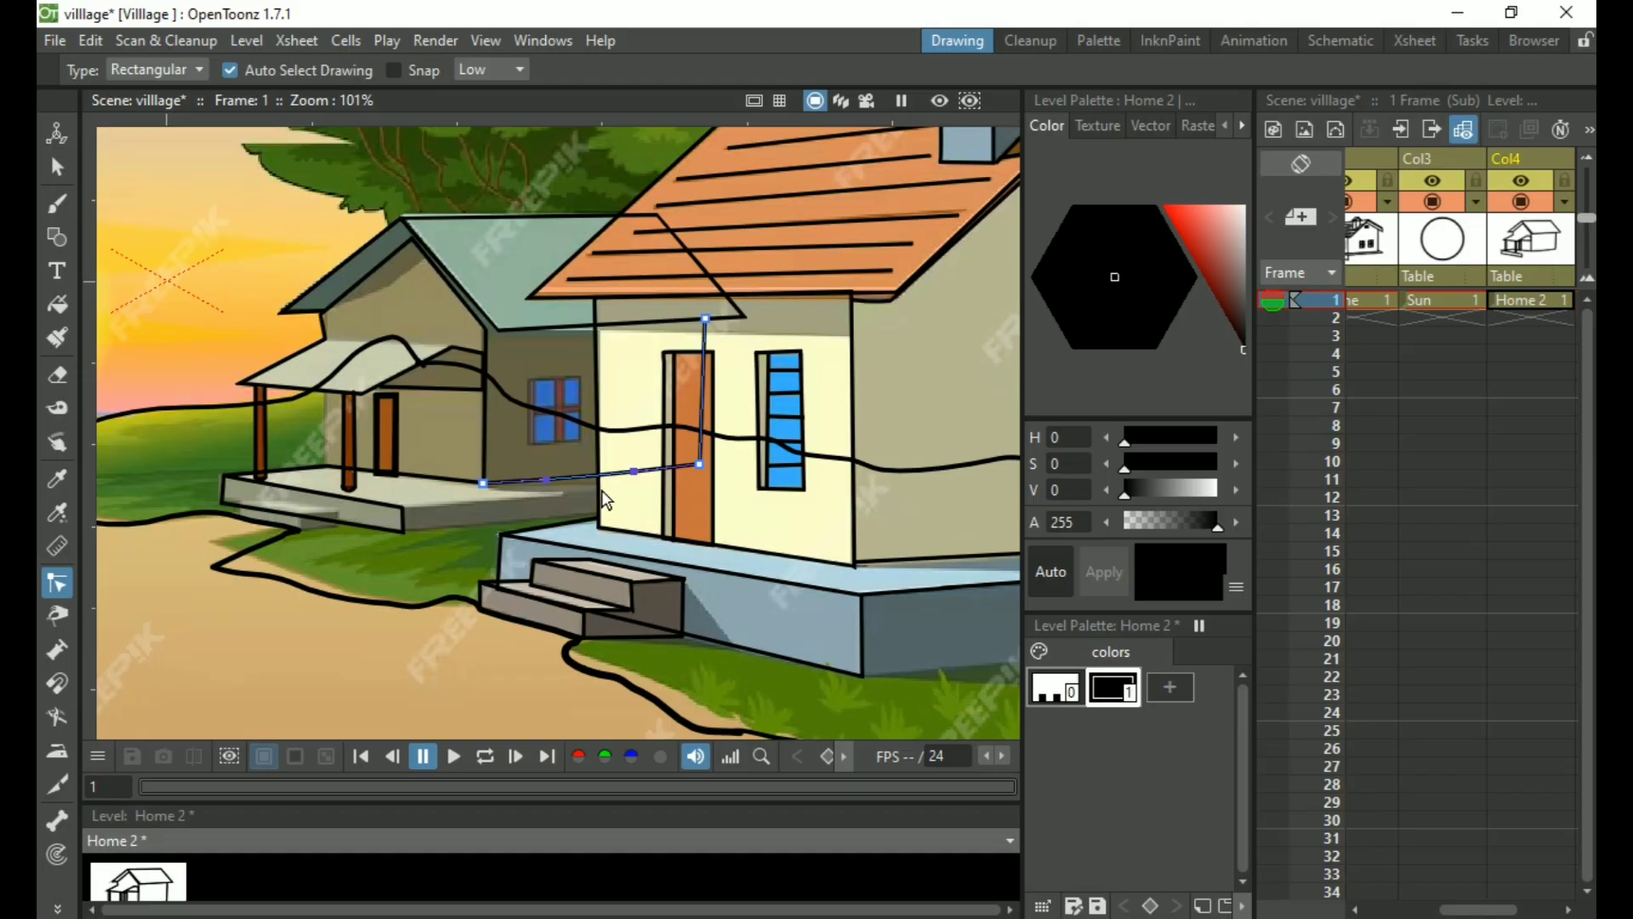
scroll(601, 372, "up", 3)
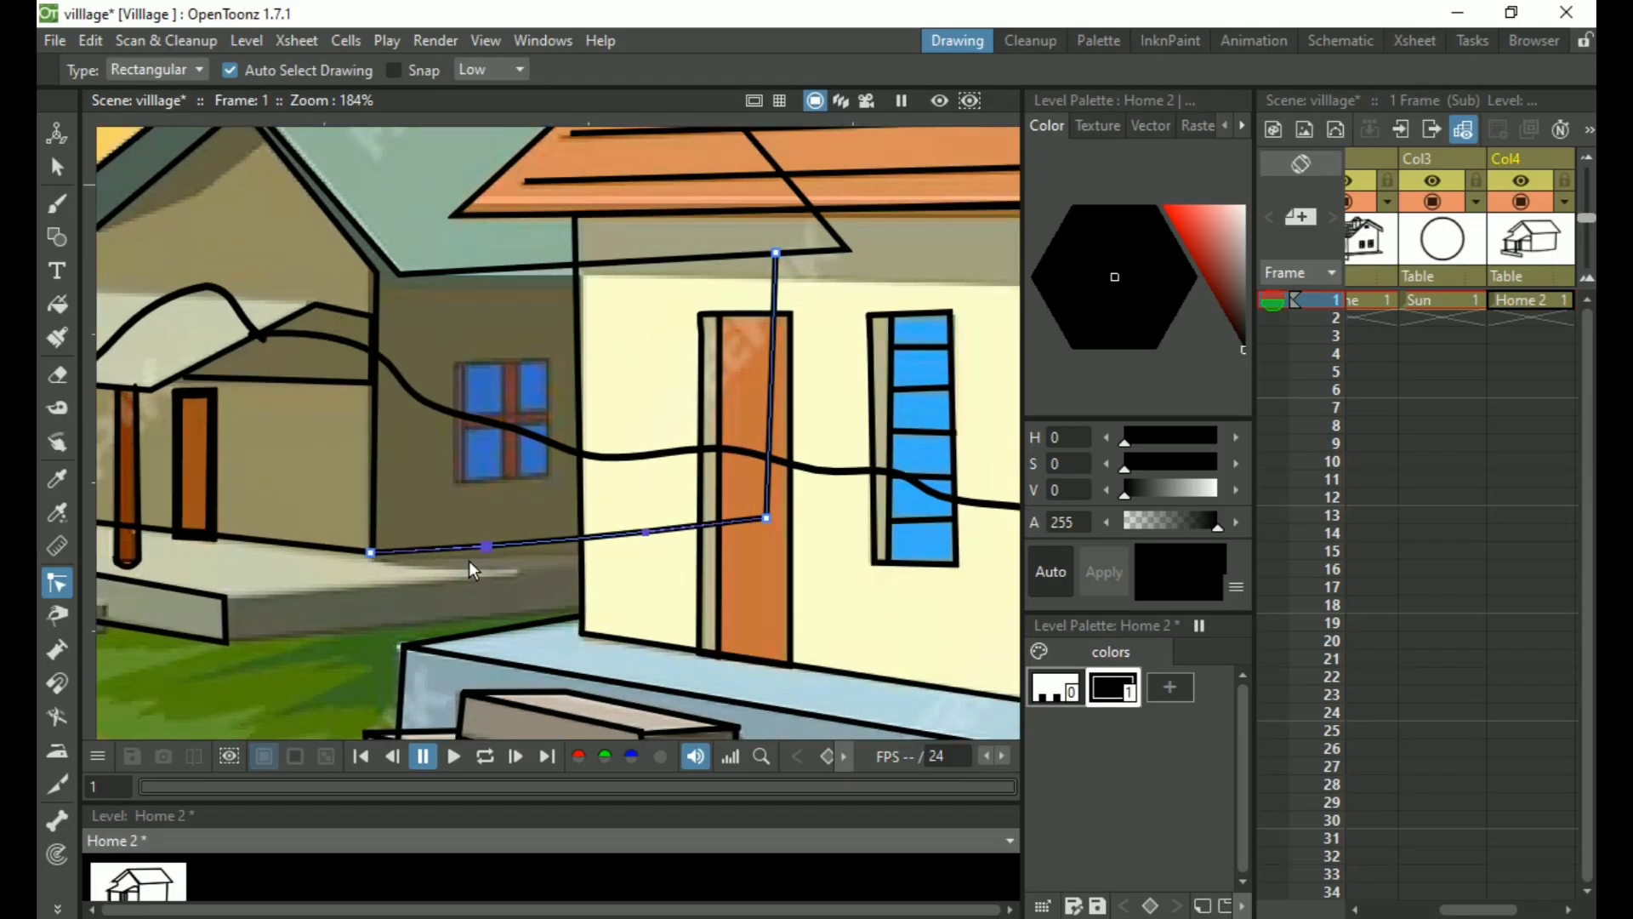
scroll(425, 572, "down", 4)
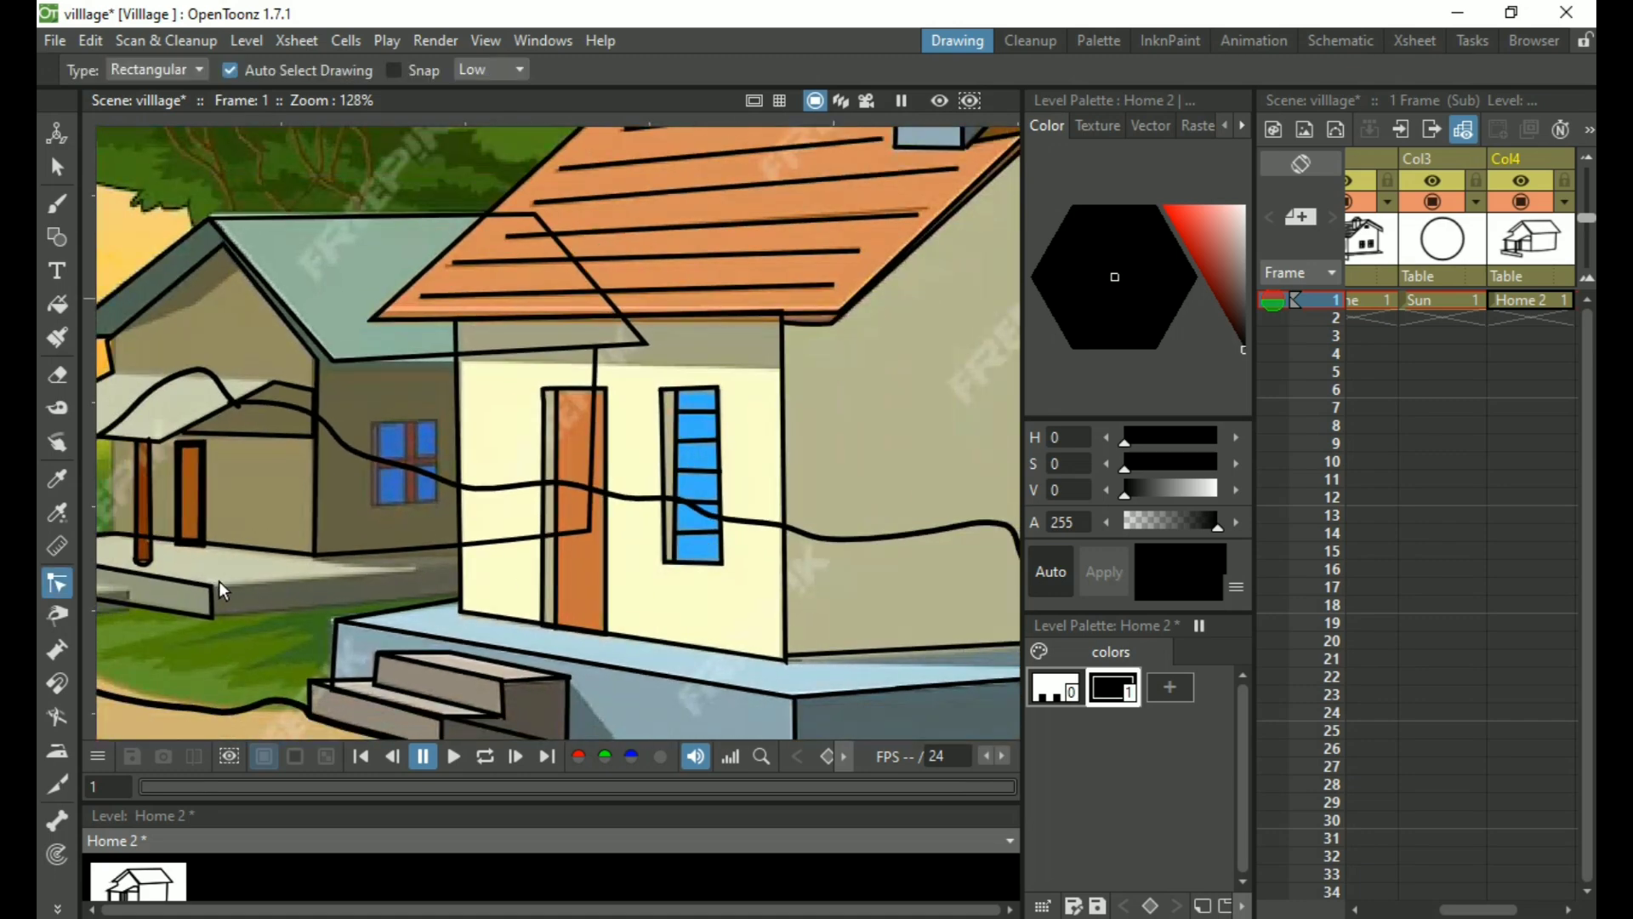
key("b")
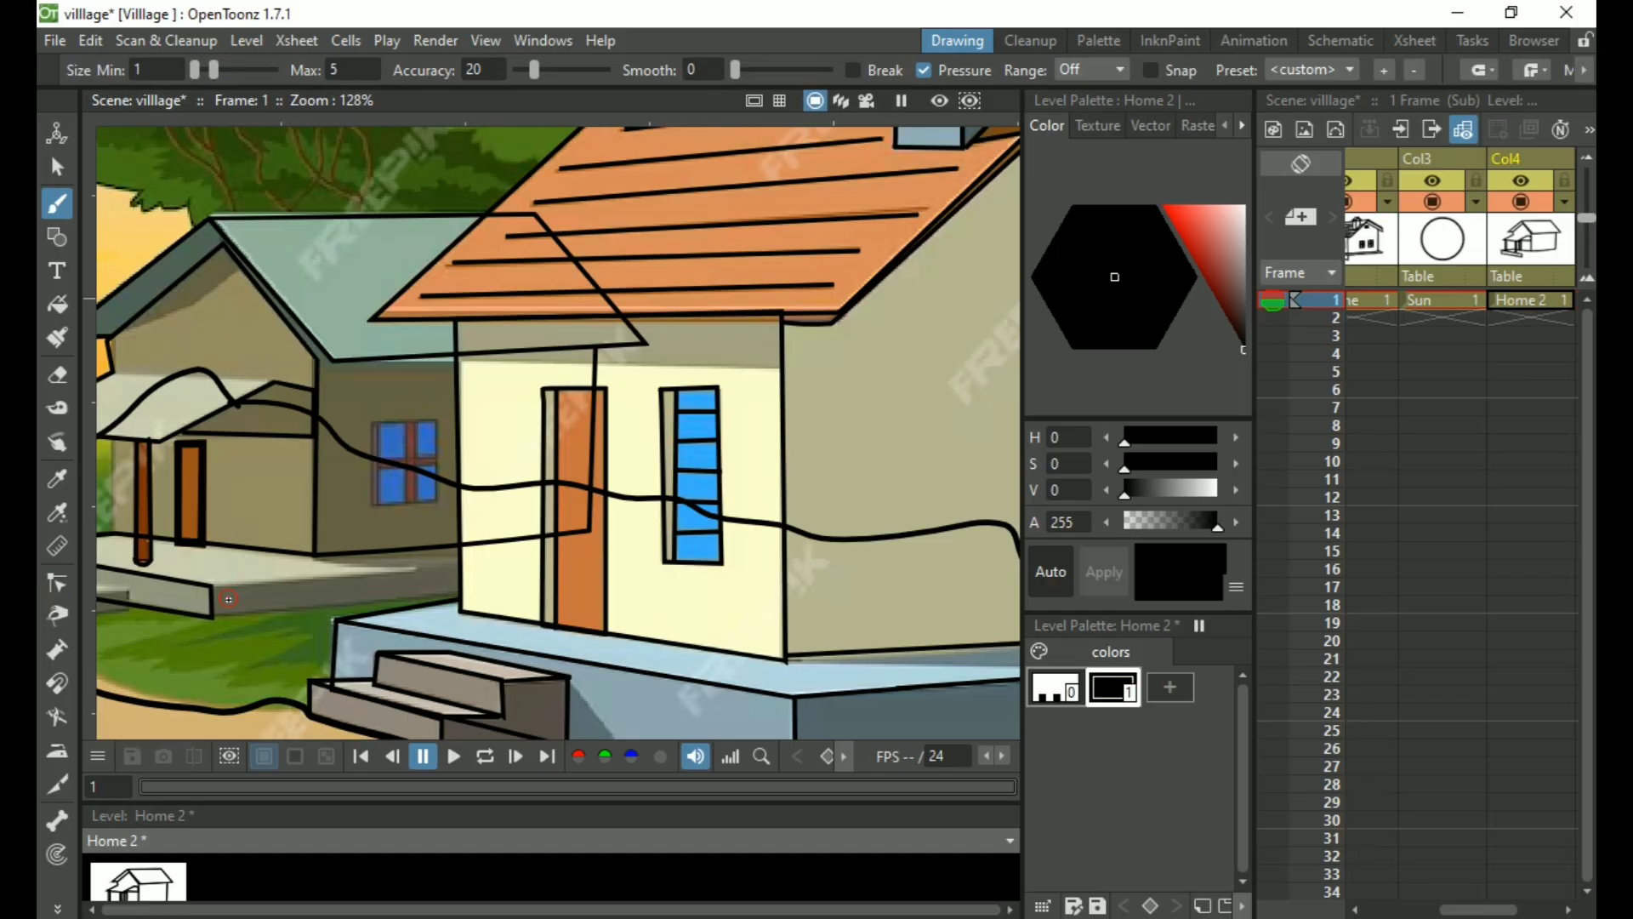
scroll(204, 600, "up", 1)
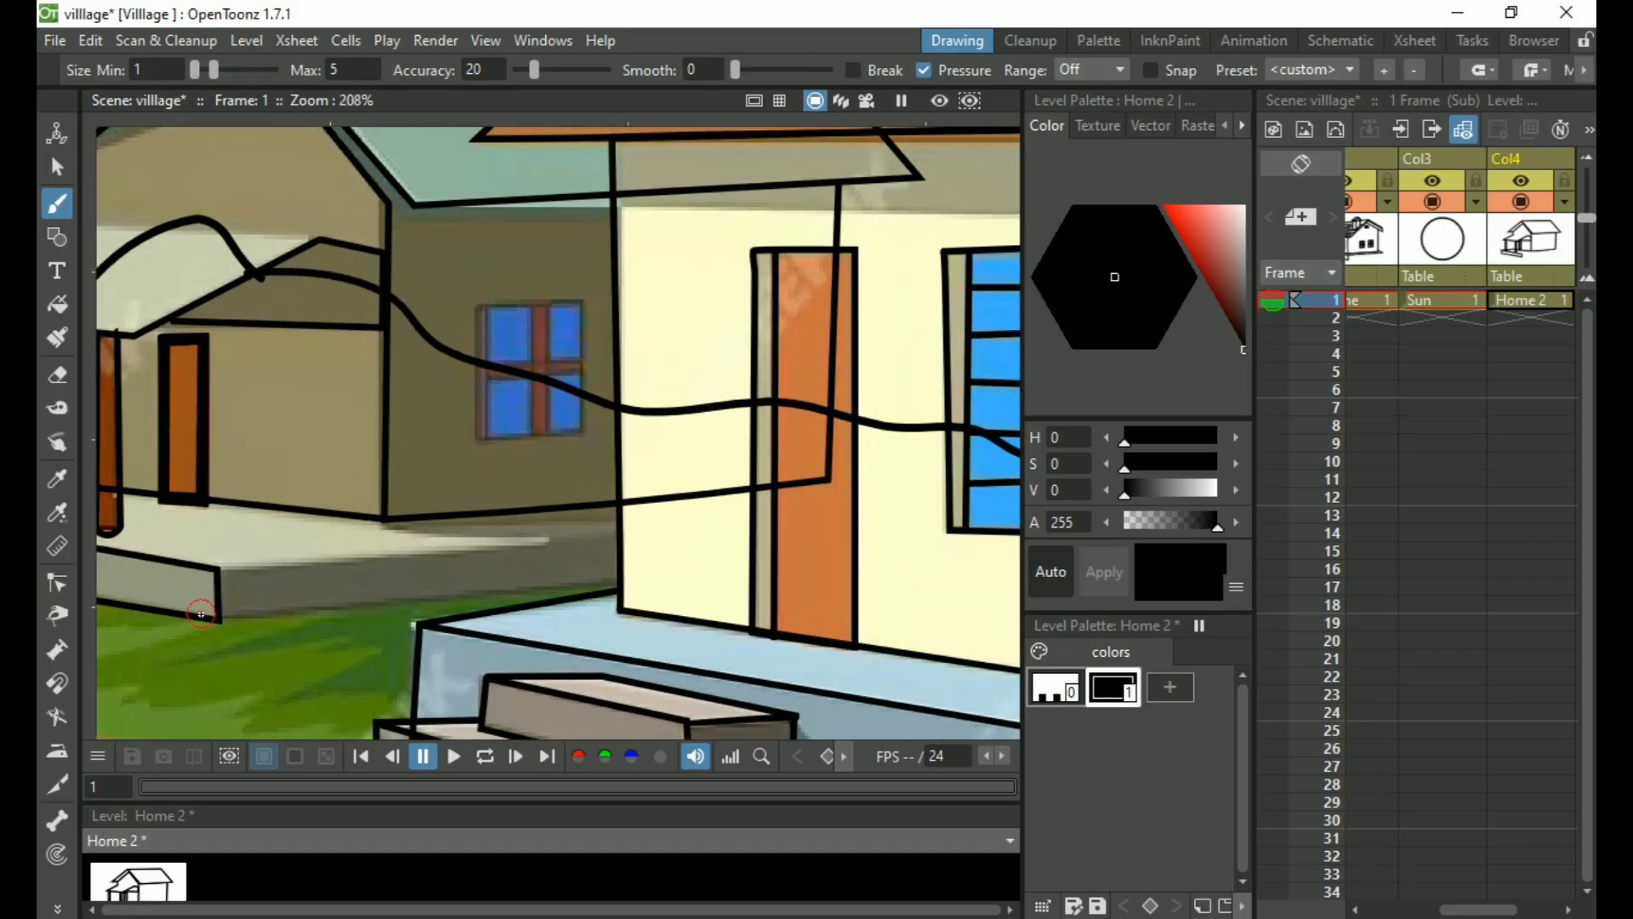
scroll(245, 595, "up", 1)
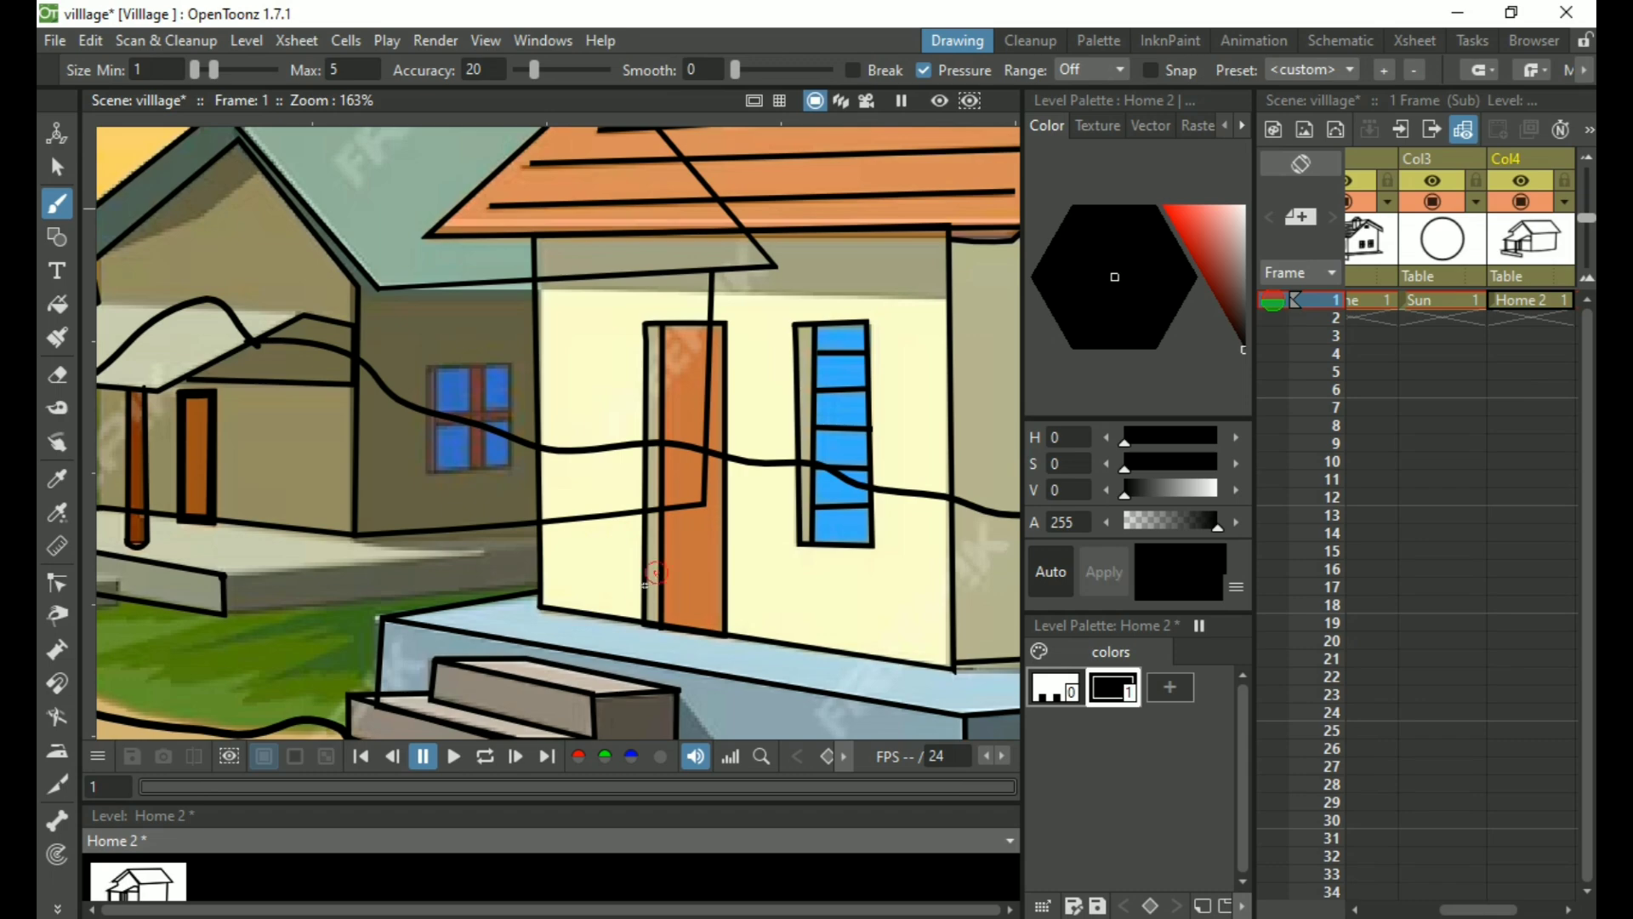
left_click(223, 576)
Outline the side face of the porch base as a closed four-sided Polyline extending behind the front house
key("g")
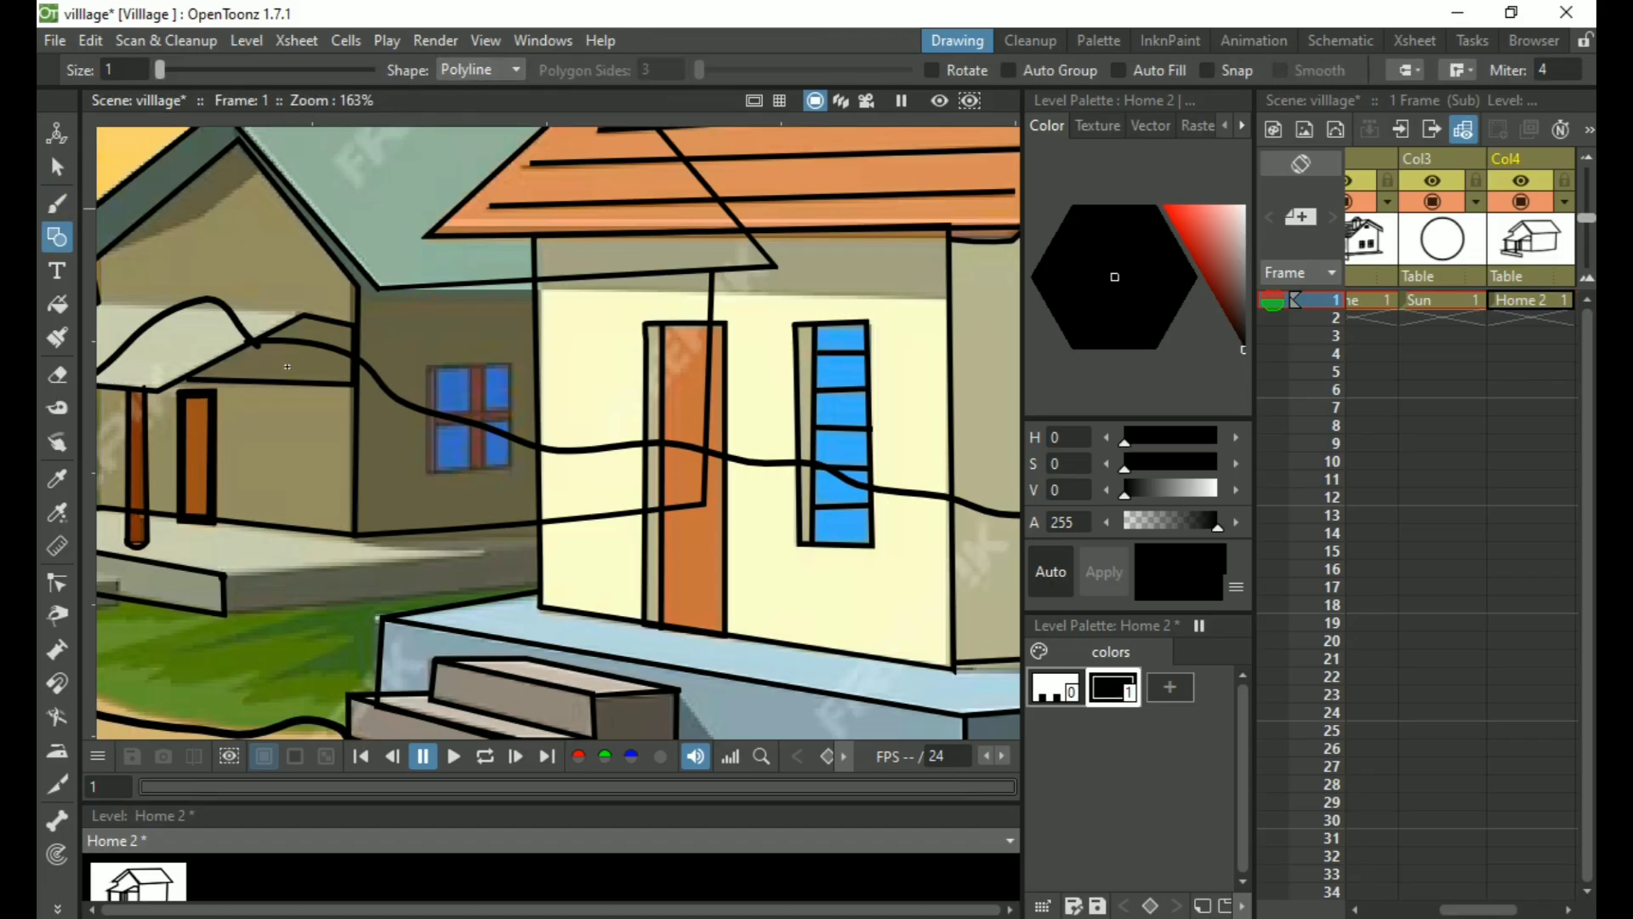
left_click(224, 578)
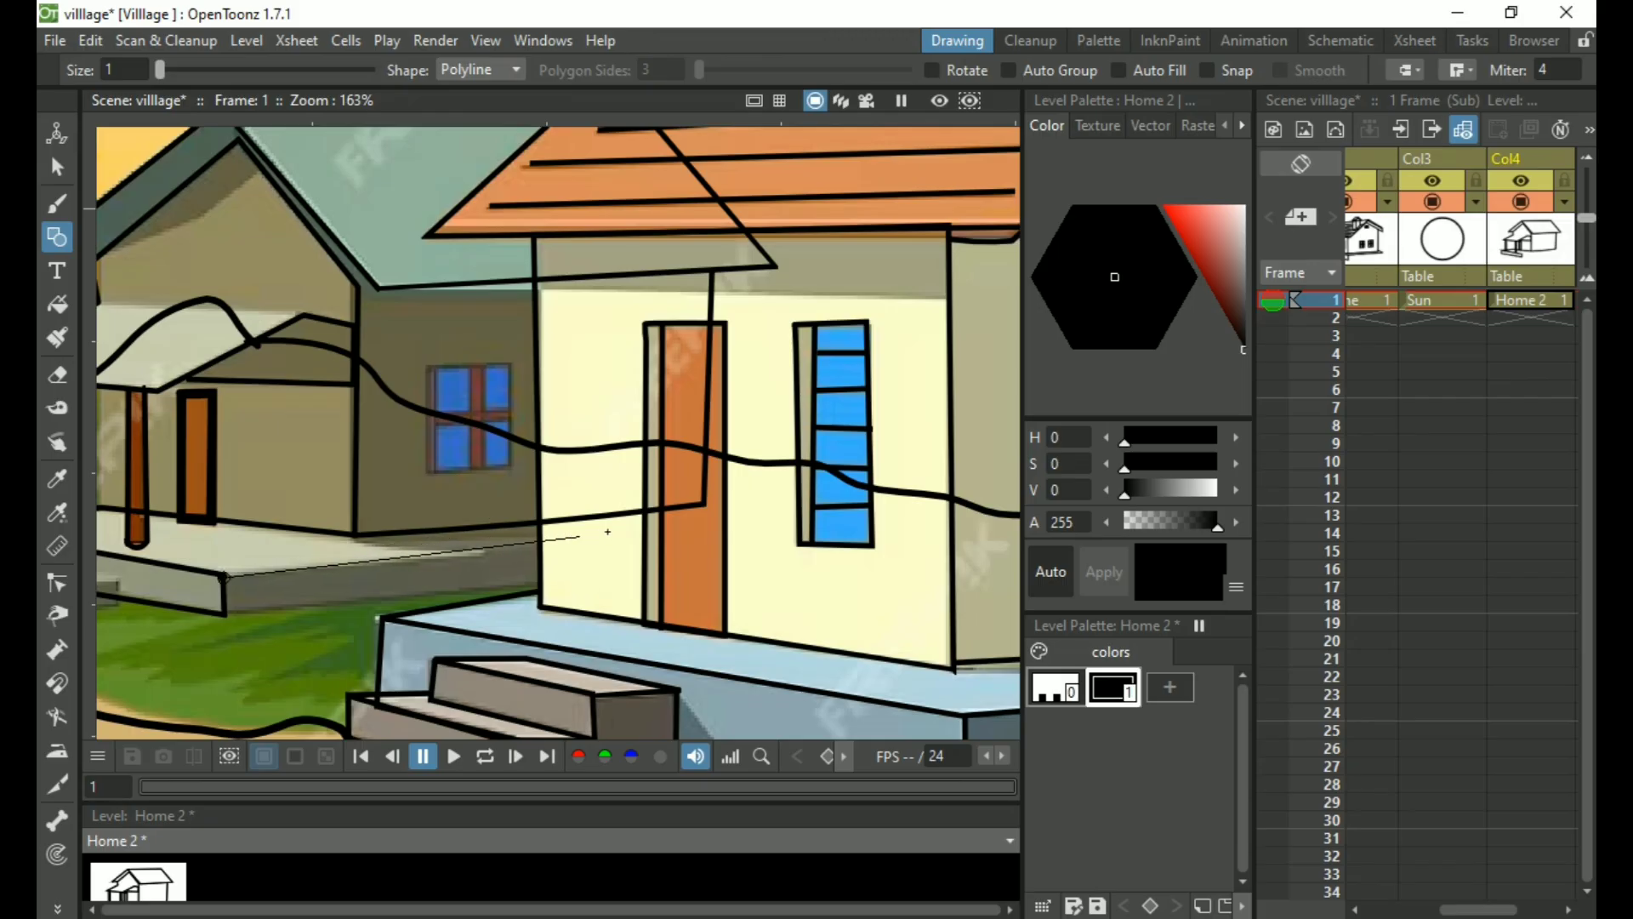
left_click(770, 512)
left_click(770, 566)
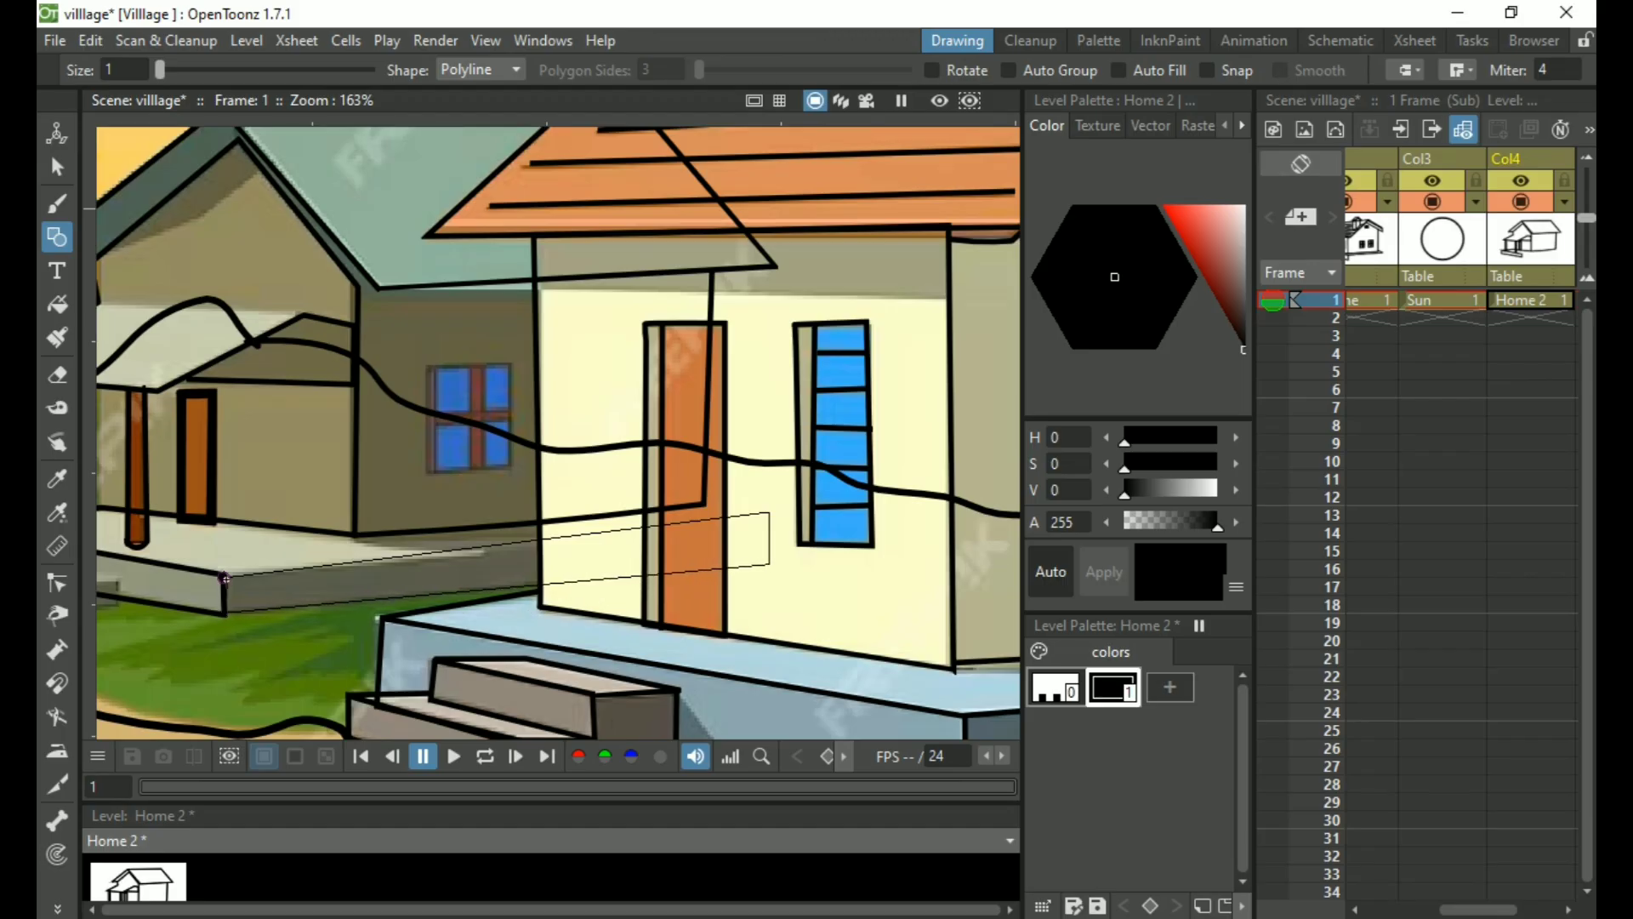
left_click(224, 579)
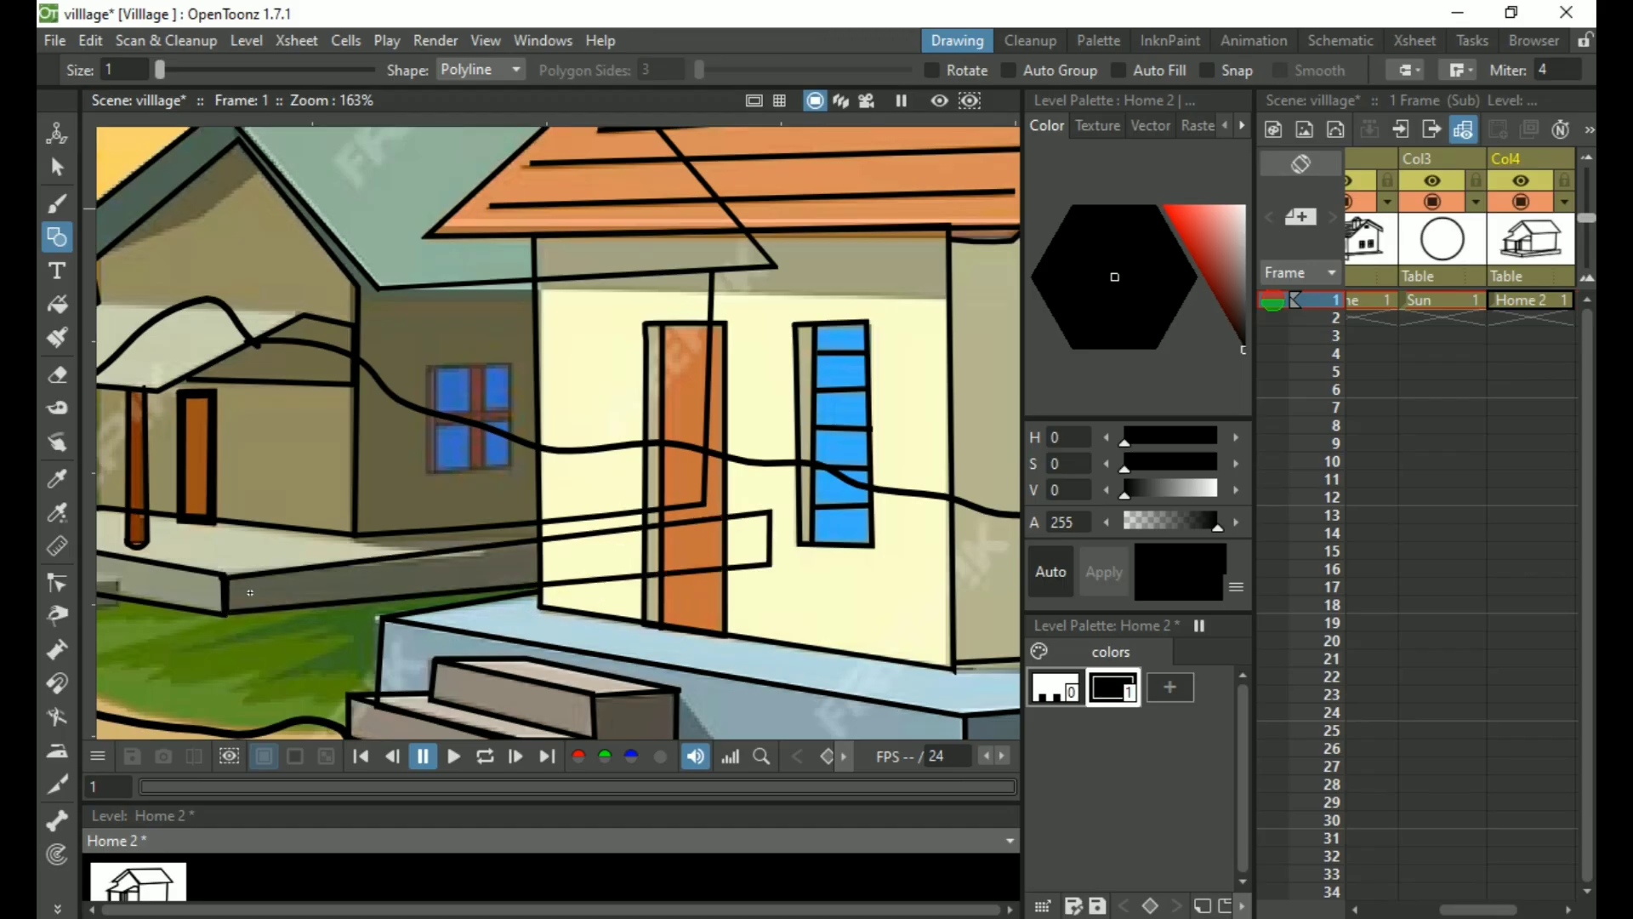
Draw a short Polyline joining the porch base's far upper corner to the lower end of the side wall
left_click(770, 510)
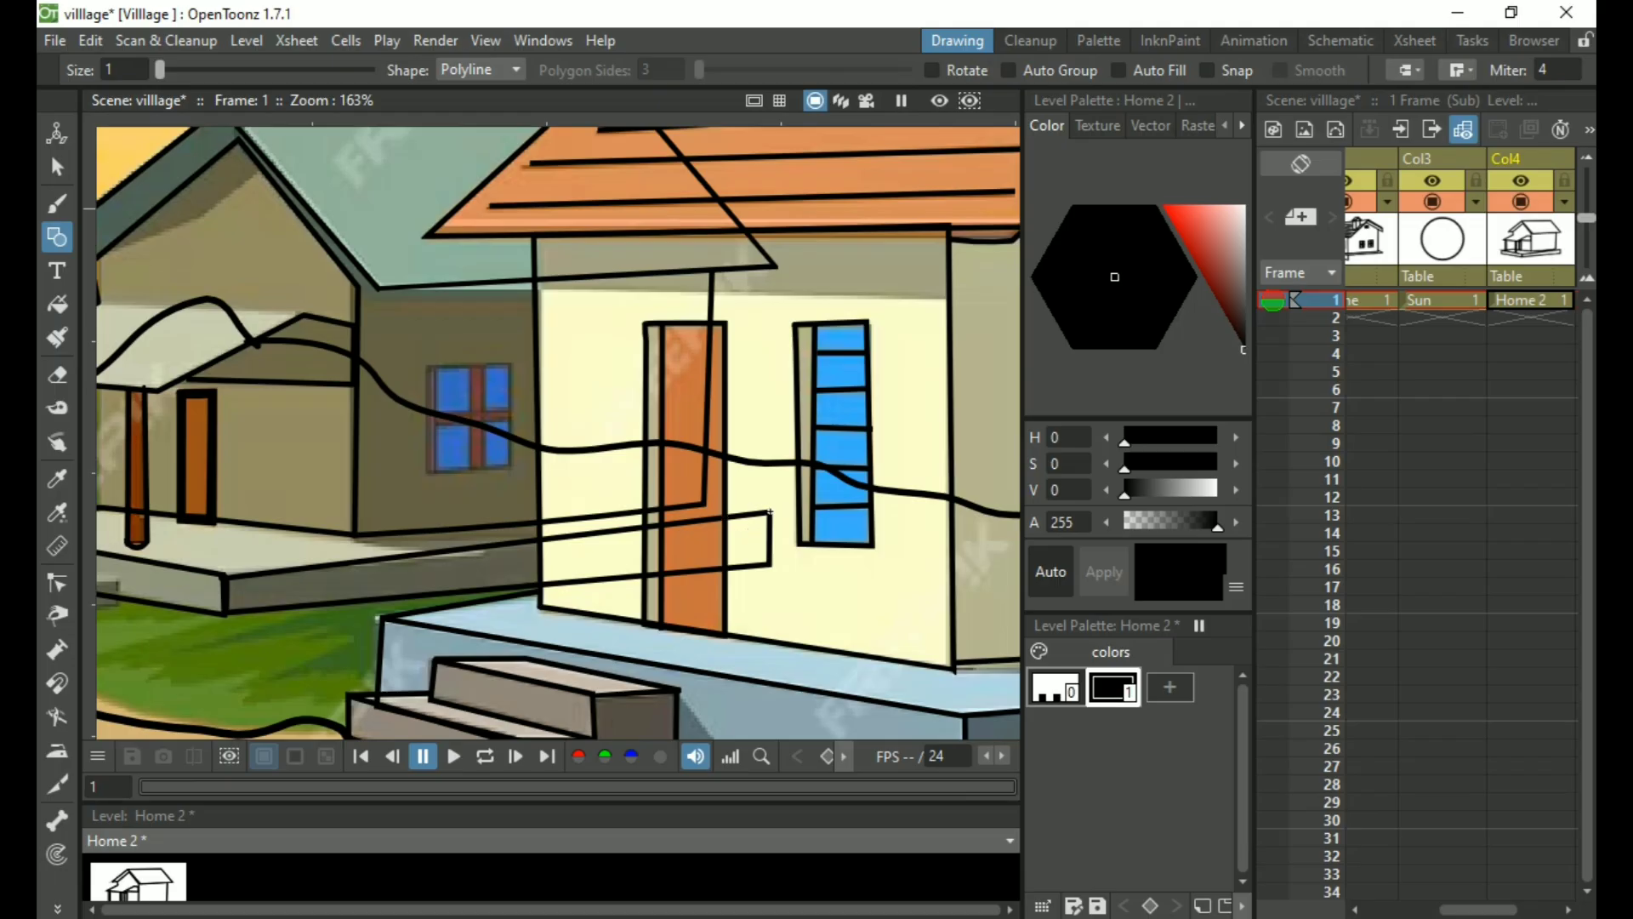
left_click(706, 495)
double_click(712, 515)
Reshape the far end of the porch base with its control points and join the short connecting line to its upper corner
key("c")
left_click(767, 510)
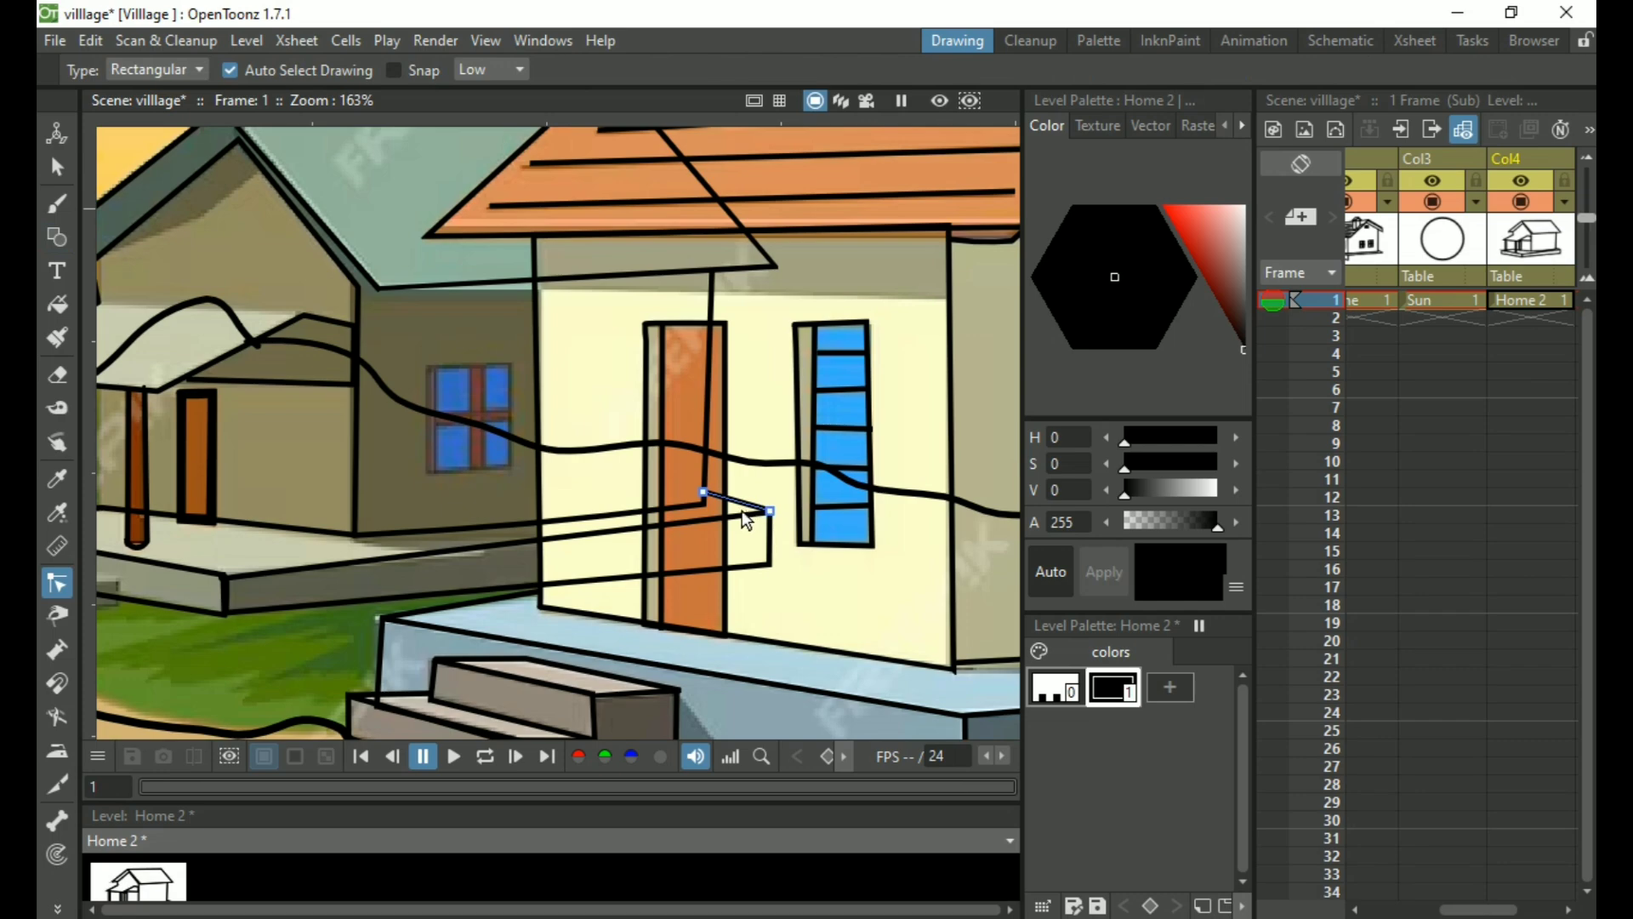
scroll(799, 528, "up", 6)
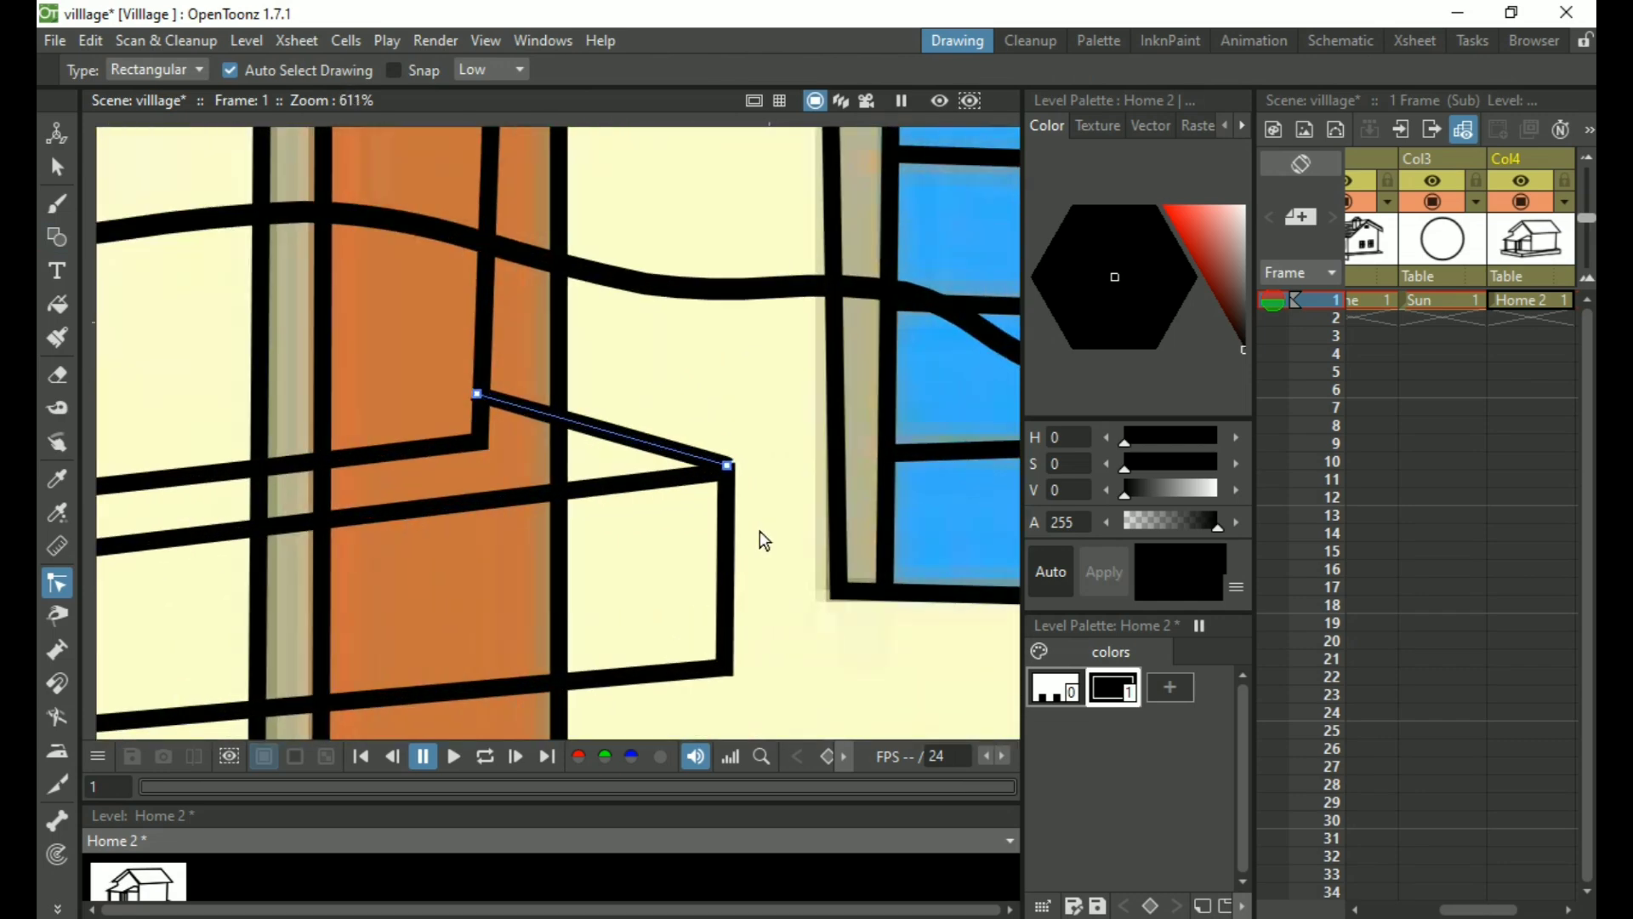
left_click(730, 500)
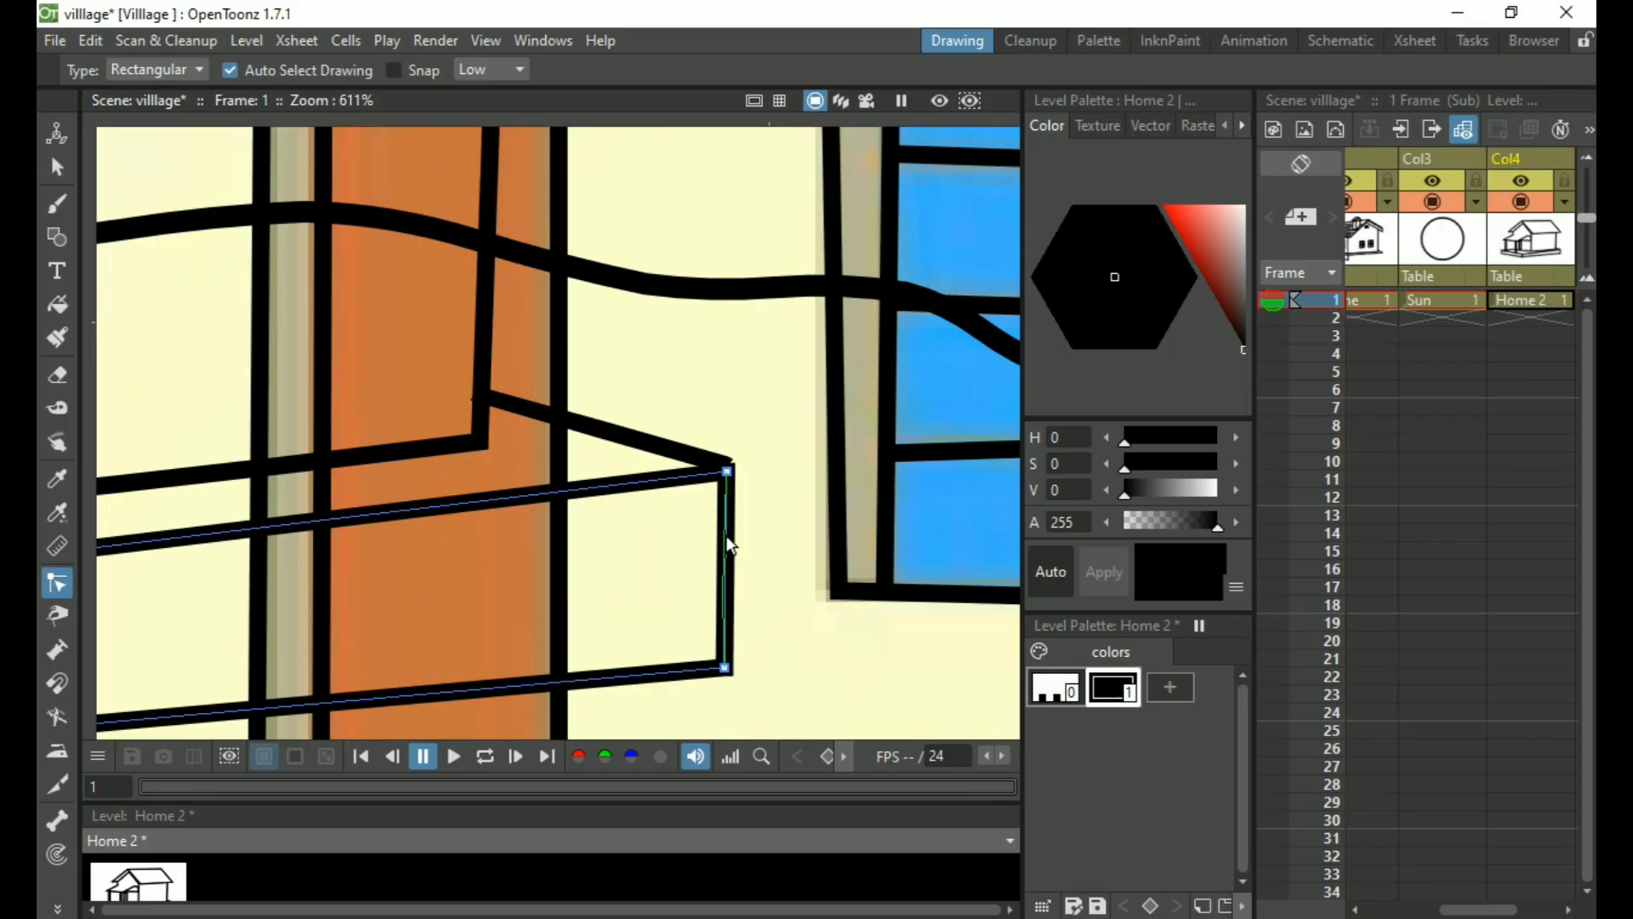
left_click(728, 475)
left_click_drag(729, 478, 725, 506)
left_click_drag(724, 669, 711, 676)
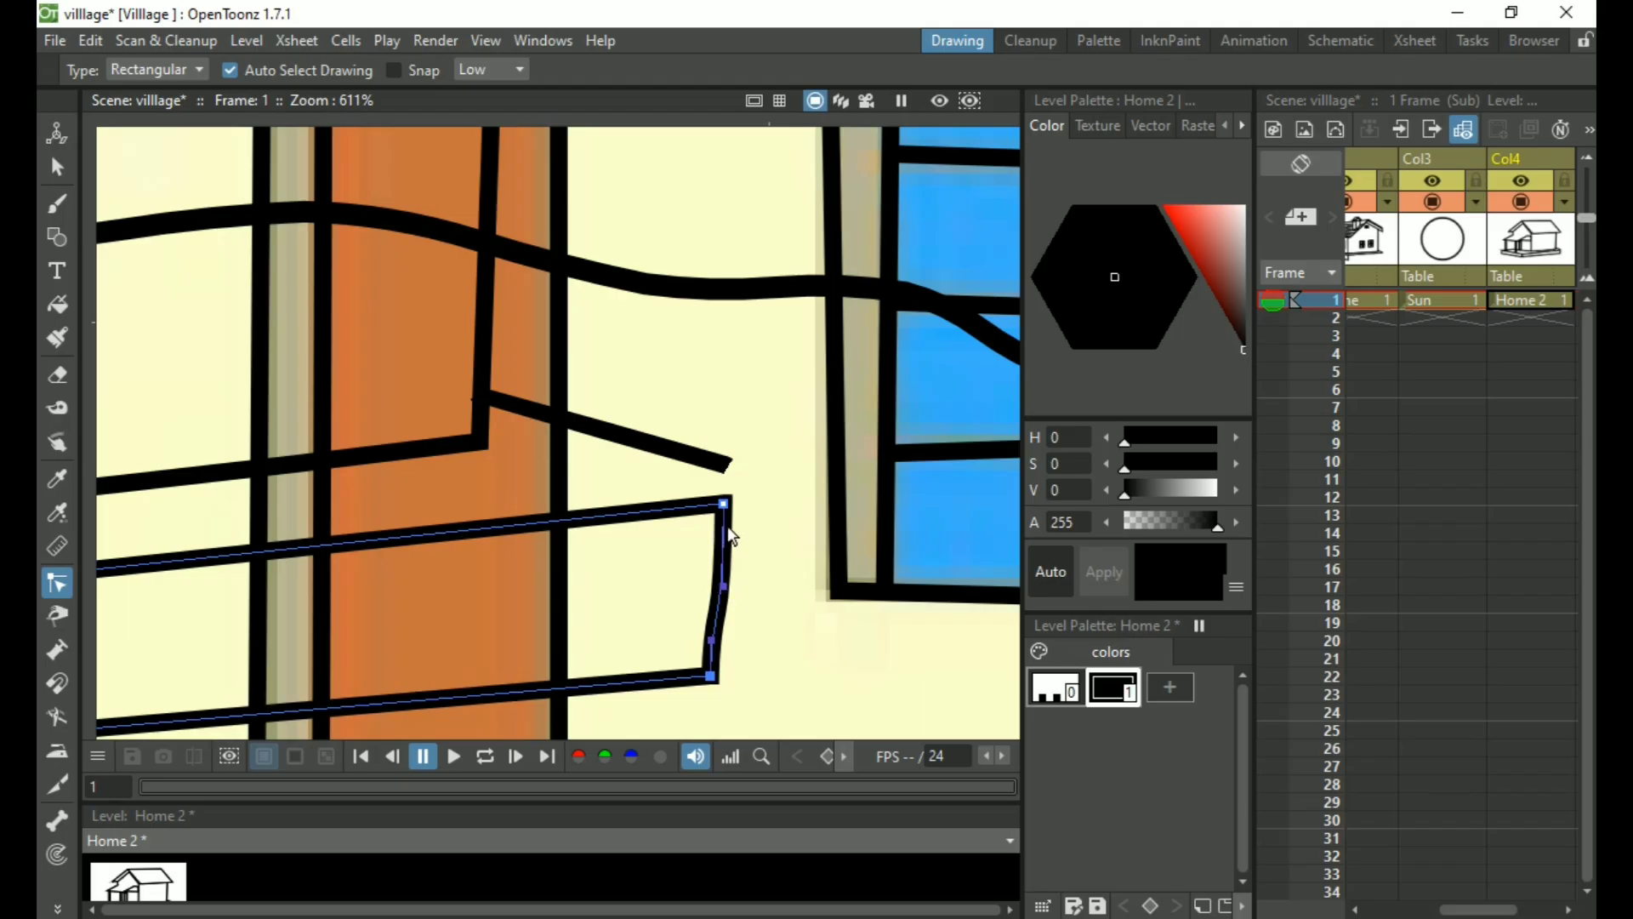
mouse_move(727, 506)
left_mouse_down()
mouse_move(722, 468)
mouse_move(719, 503)
left_mouse_up()
left_click(728, 468)
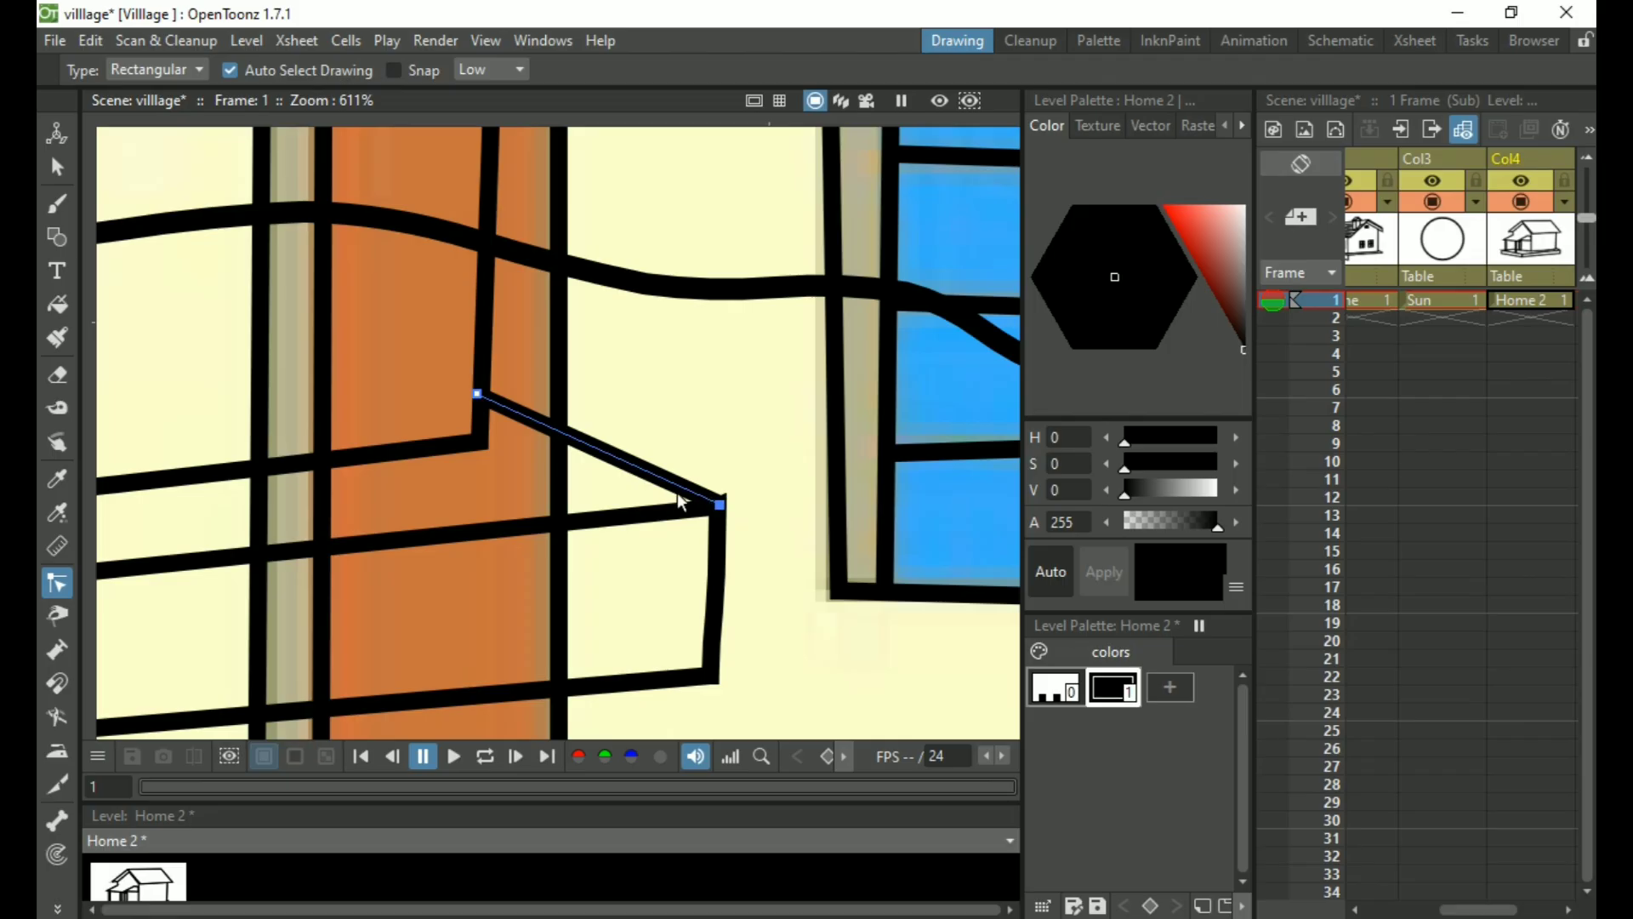
scroll(677, 492, "down", 10)
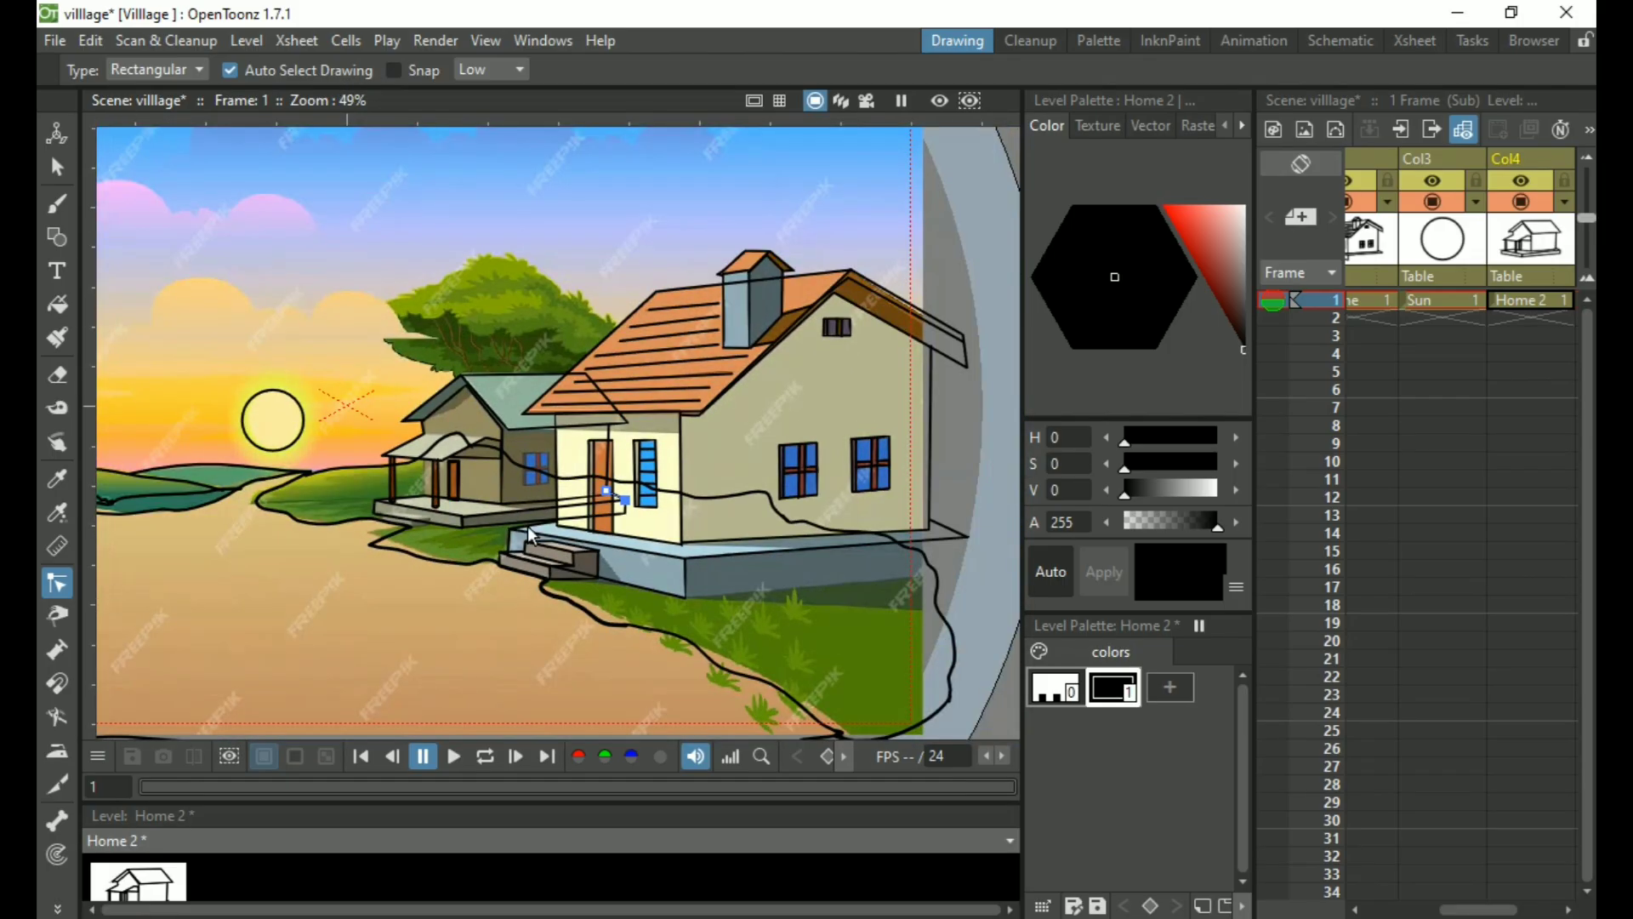
scroll(451, 512, "up", 3)
scroll(392, 499, "down", 3)
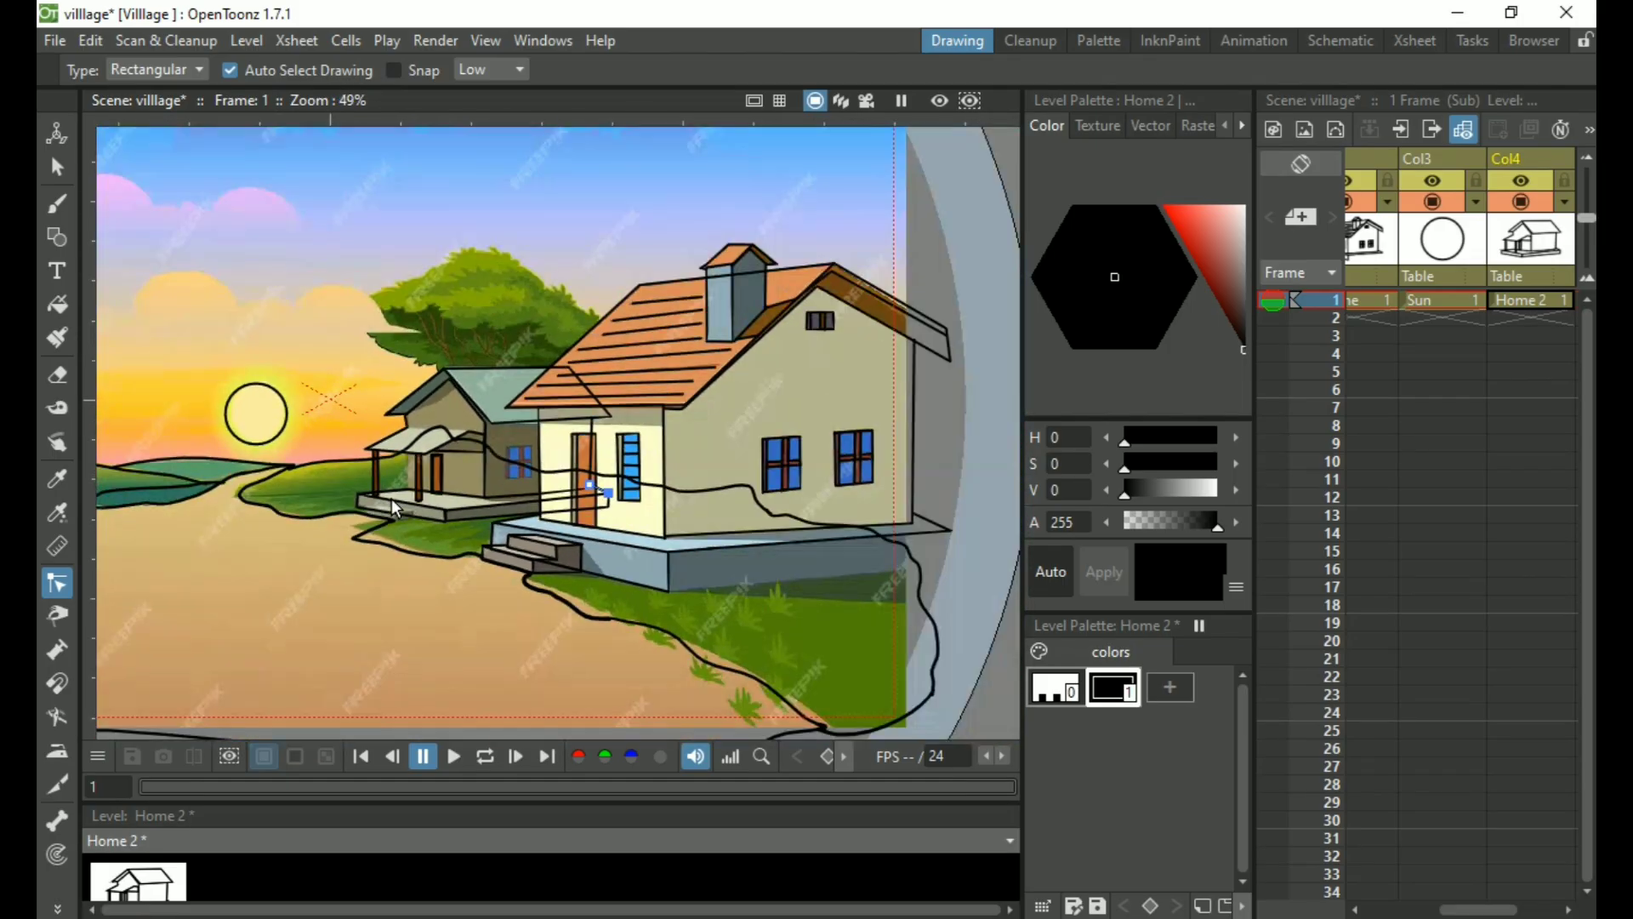
scroll(509, 556, "up", 3)
scroll(561, 595, "down", 4)
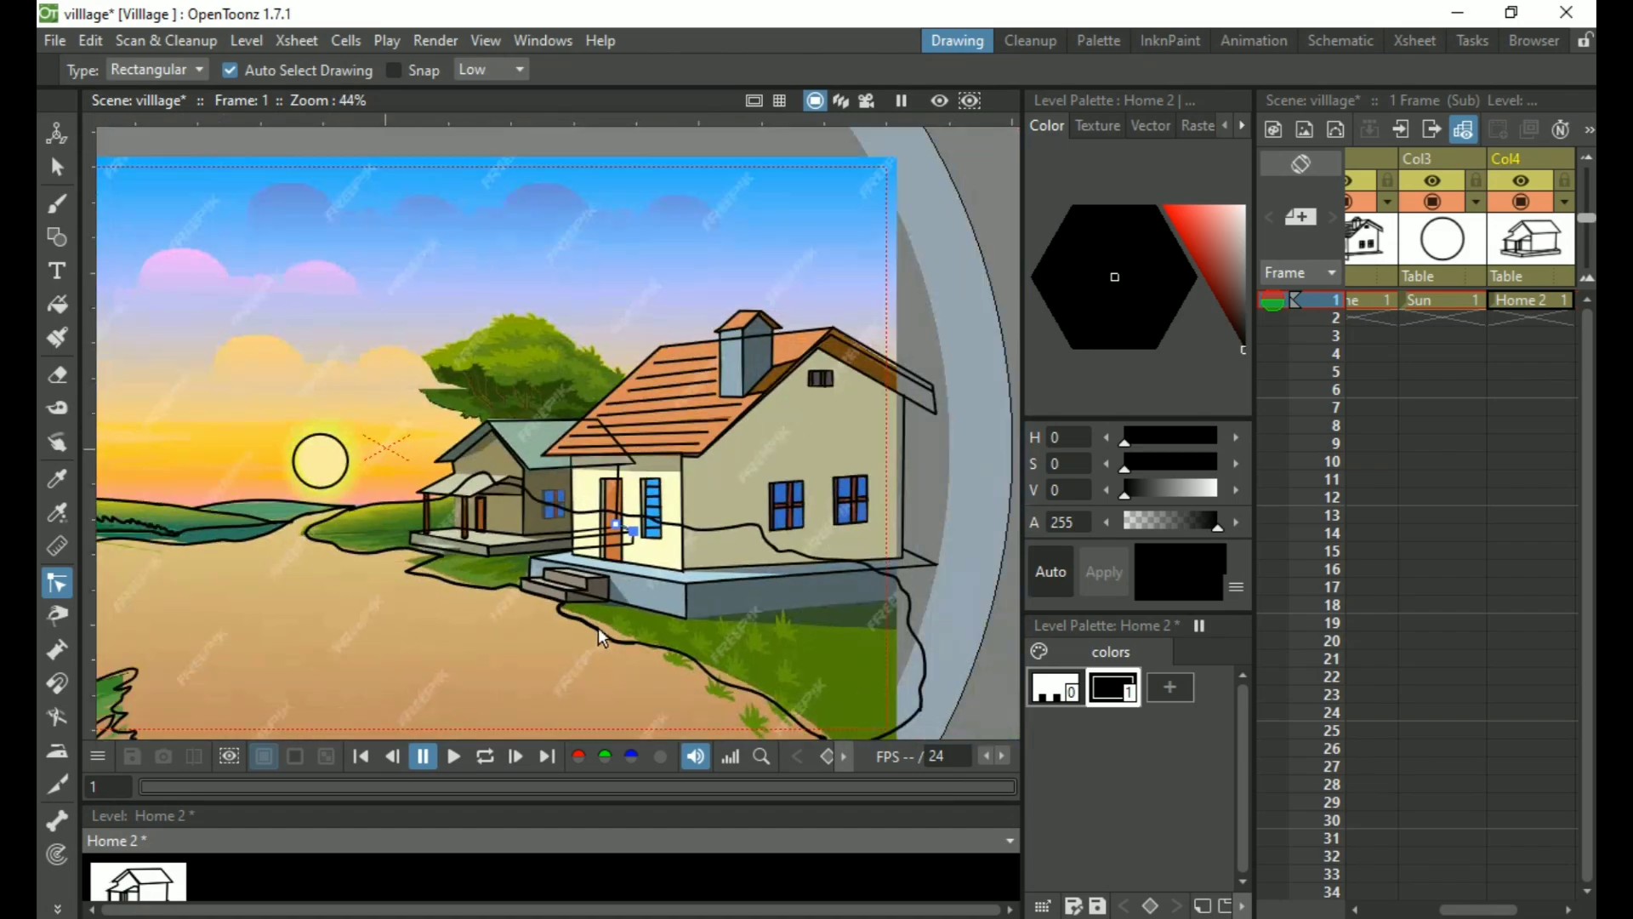
Outline a grass tuft on the lawn below the front house's plinth with two freehand Brush strokes, redrawing strokes that stray from the leaves
scroll(802, 671, "up", 8)
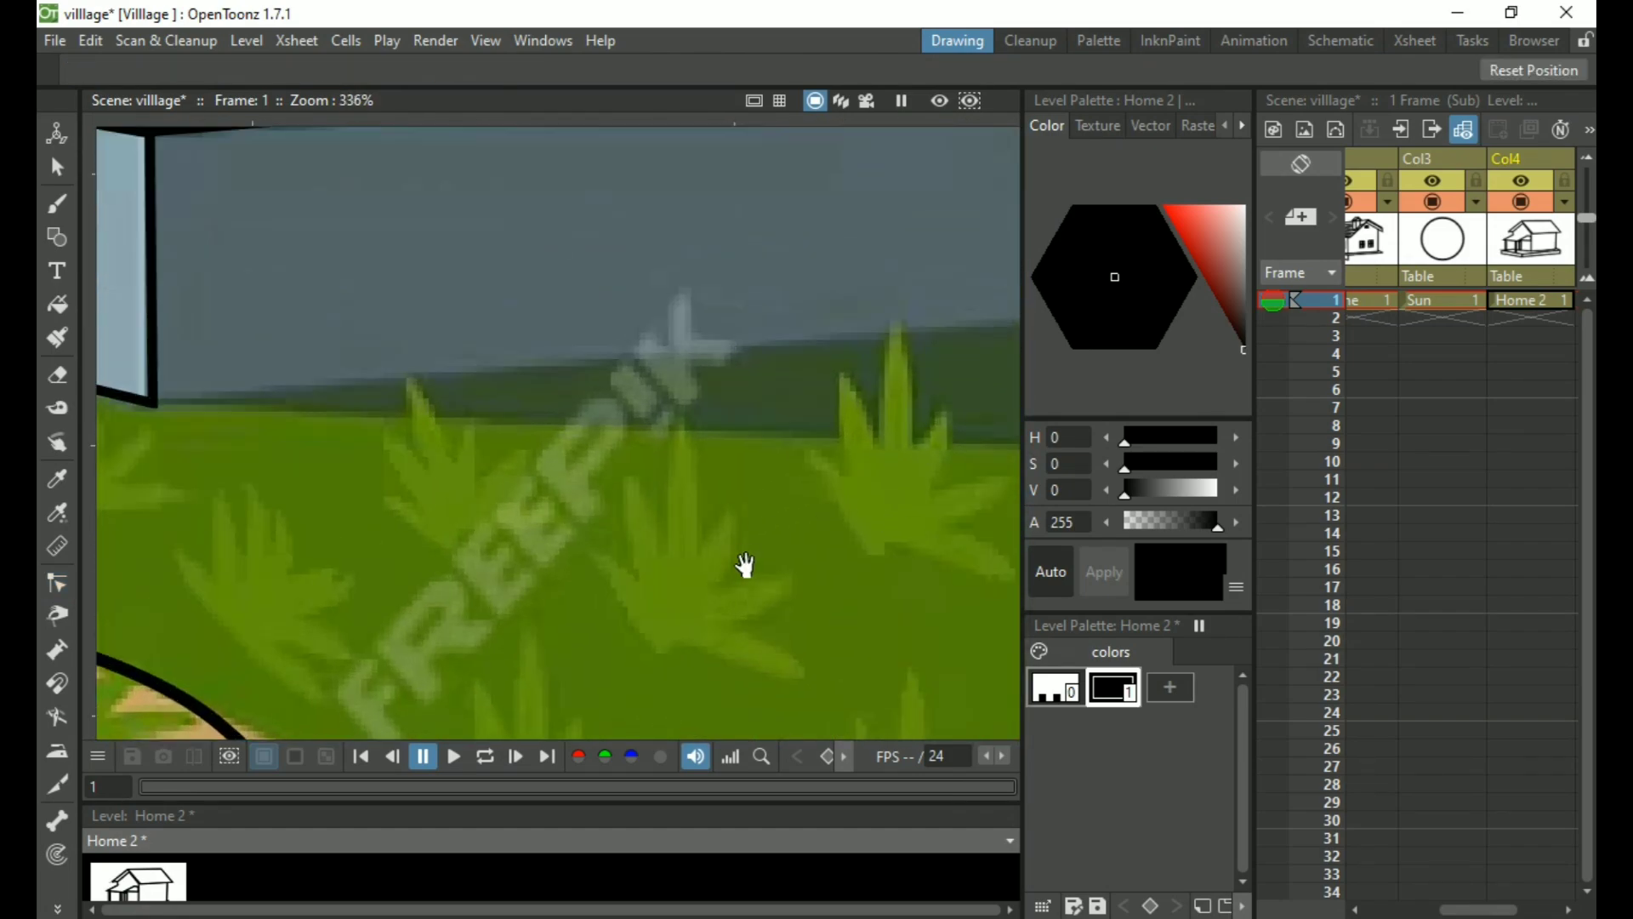
left_click_drag(740, 564, 610, 441)
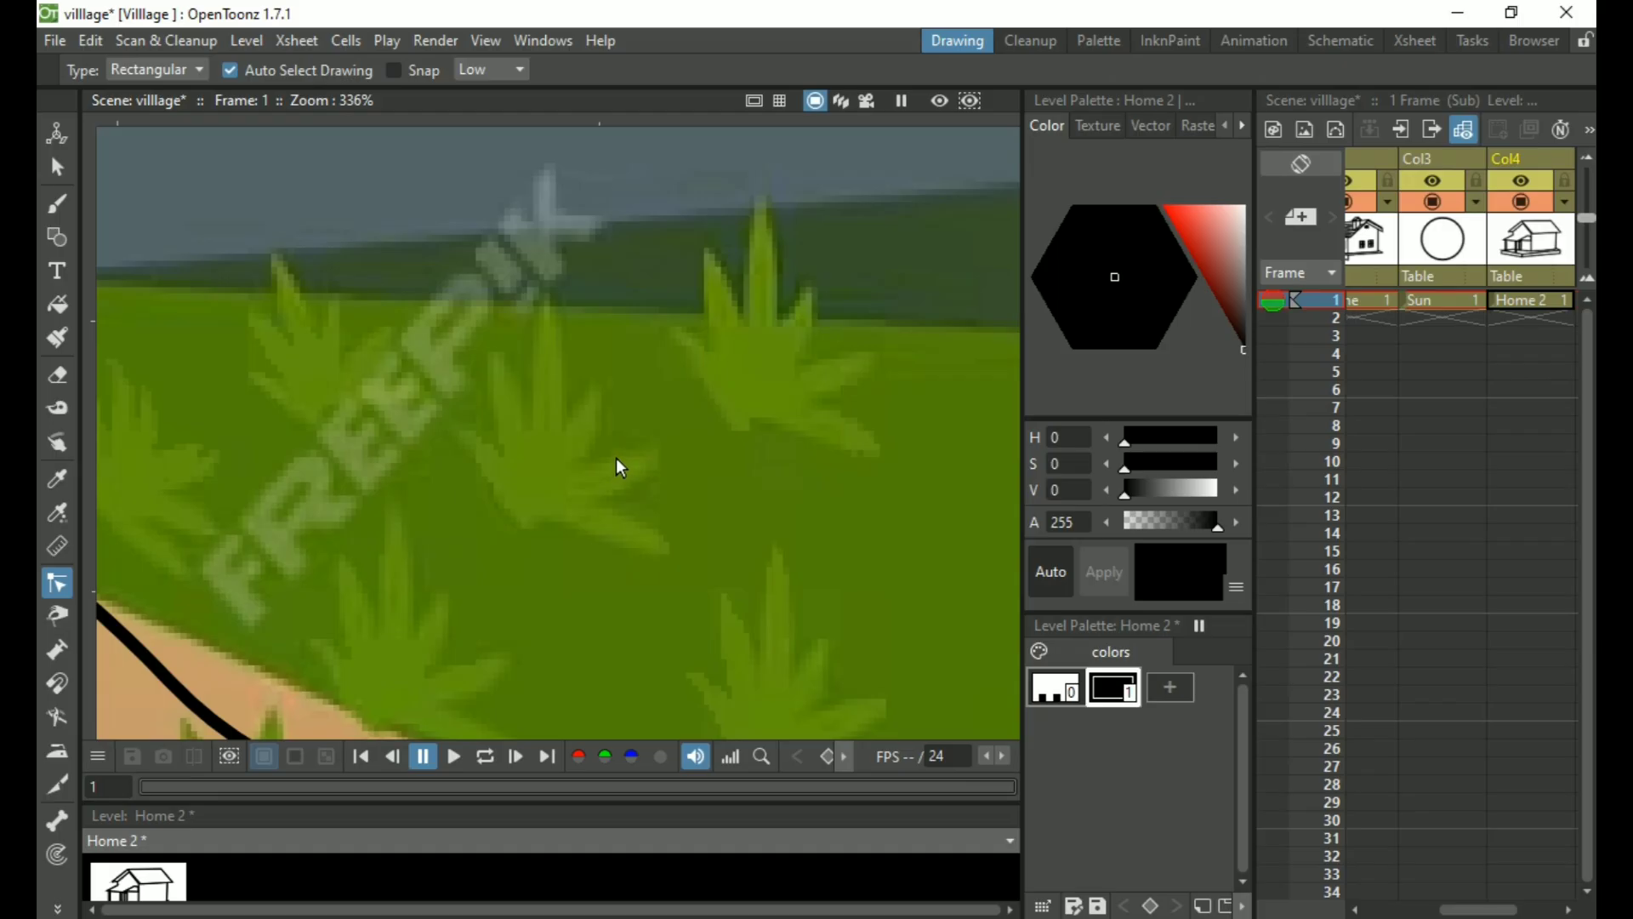
key("b")
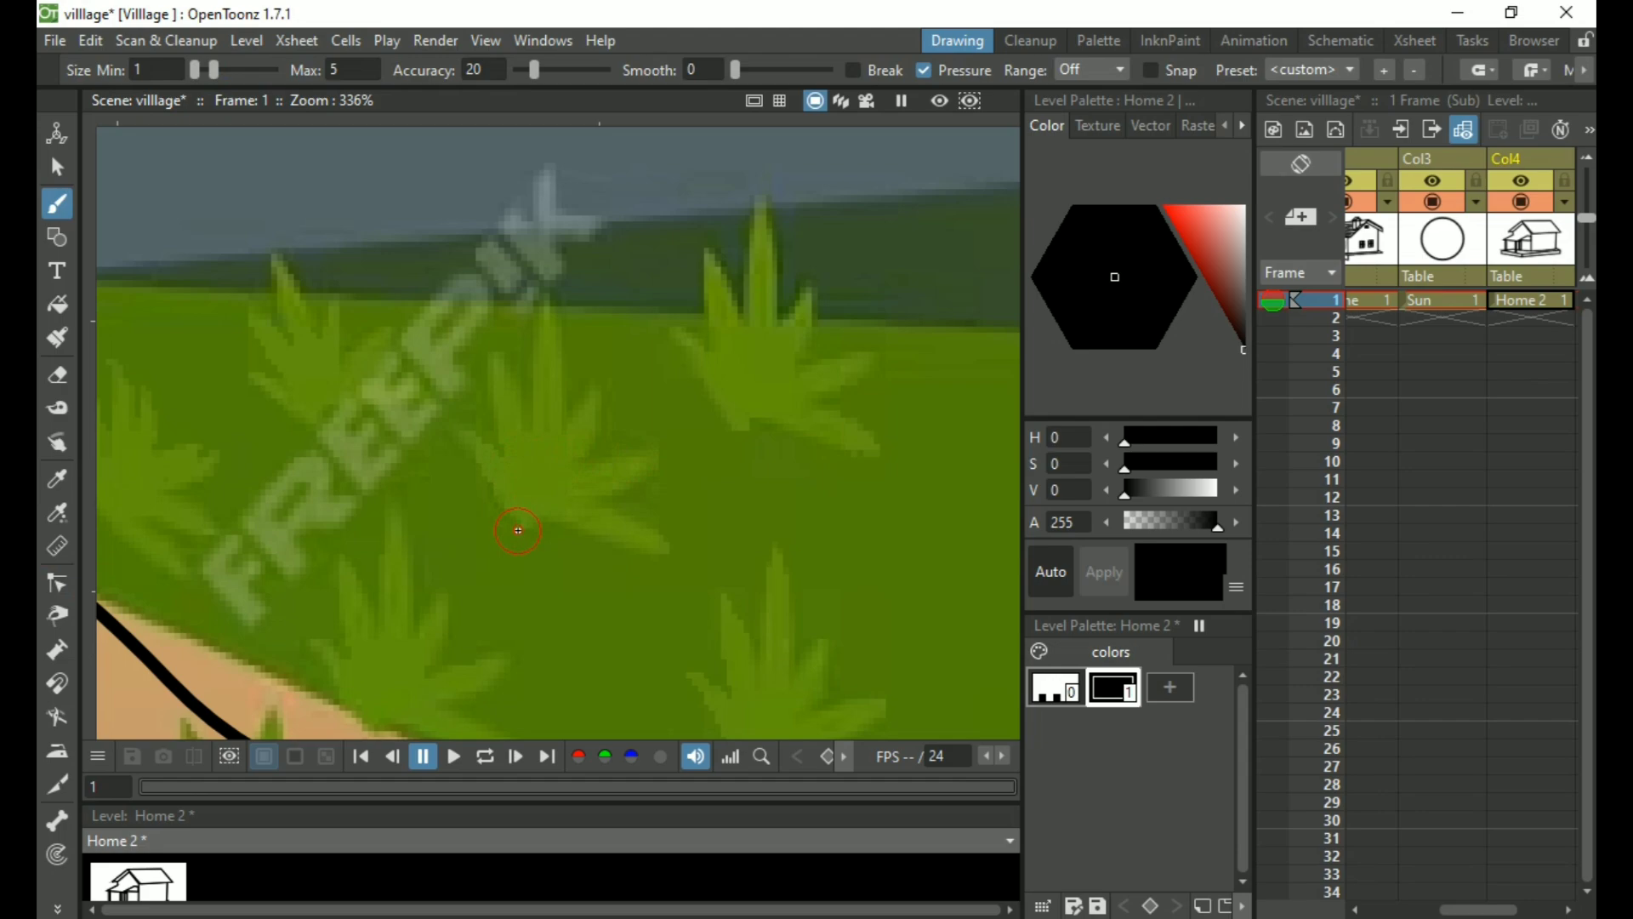
mouse_move(492, 498)
left_mouse_down()
mouse_move(436, 417)
mouse_move(497, 464)
mouse_move(505, 347)
mouse_move(529, 436)
mouse_move(520, 351)
mouse_move(554, 286)
left_mouse_up()
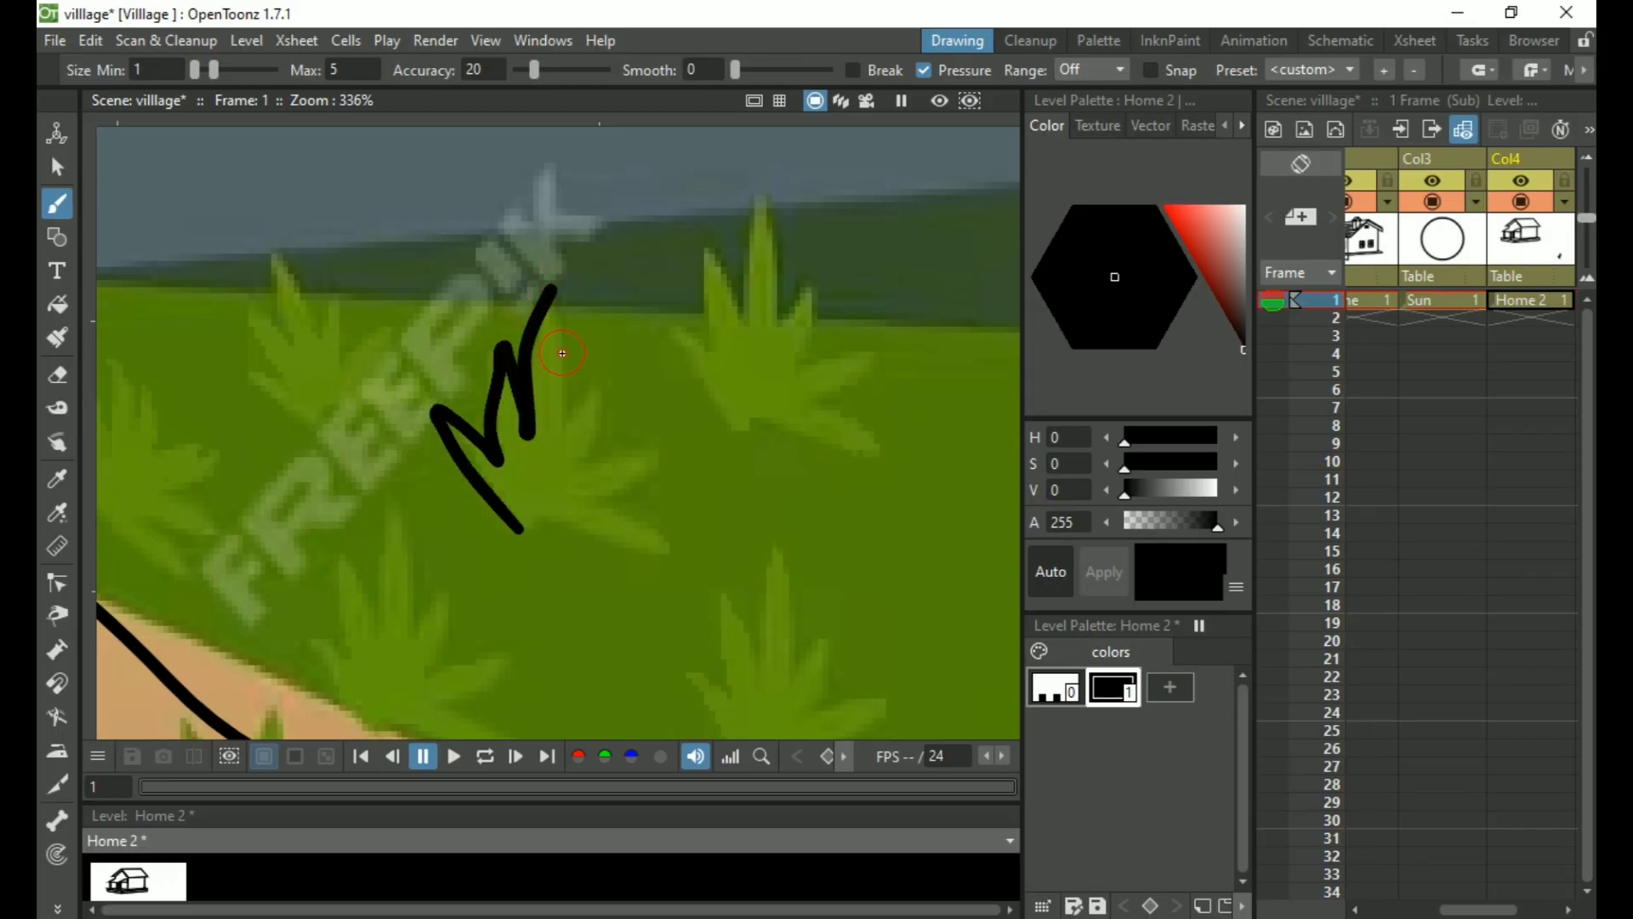
key("ctrl+z")
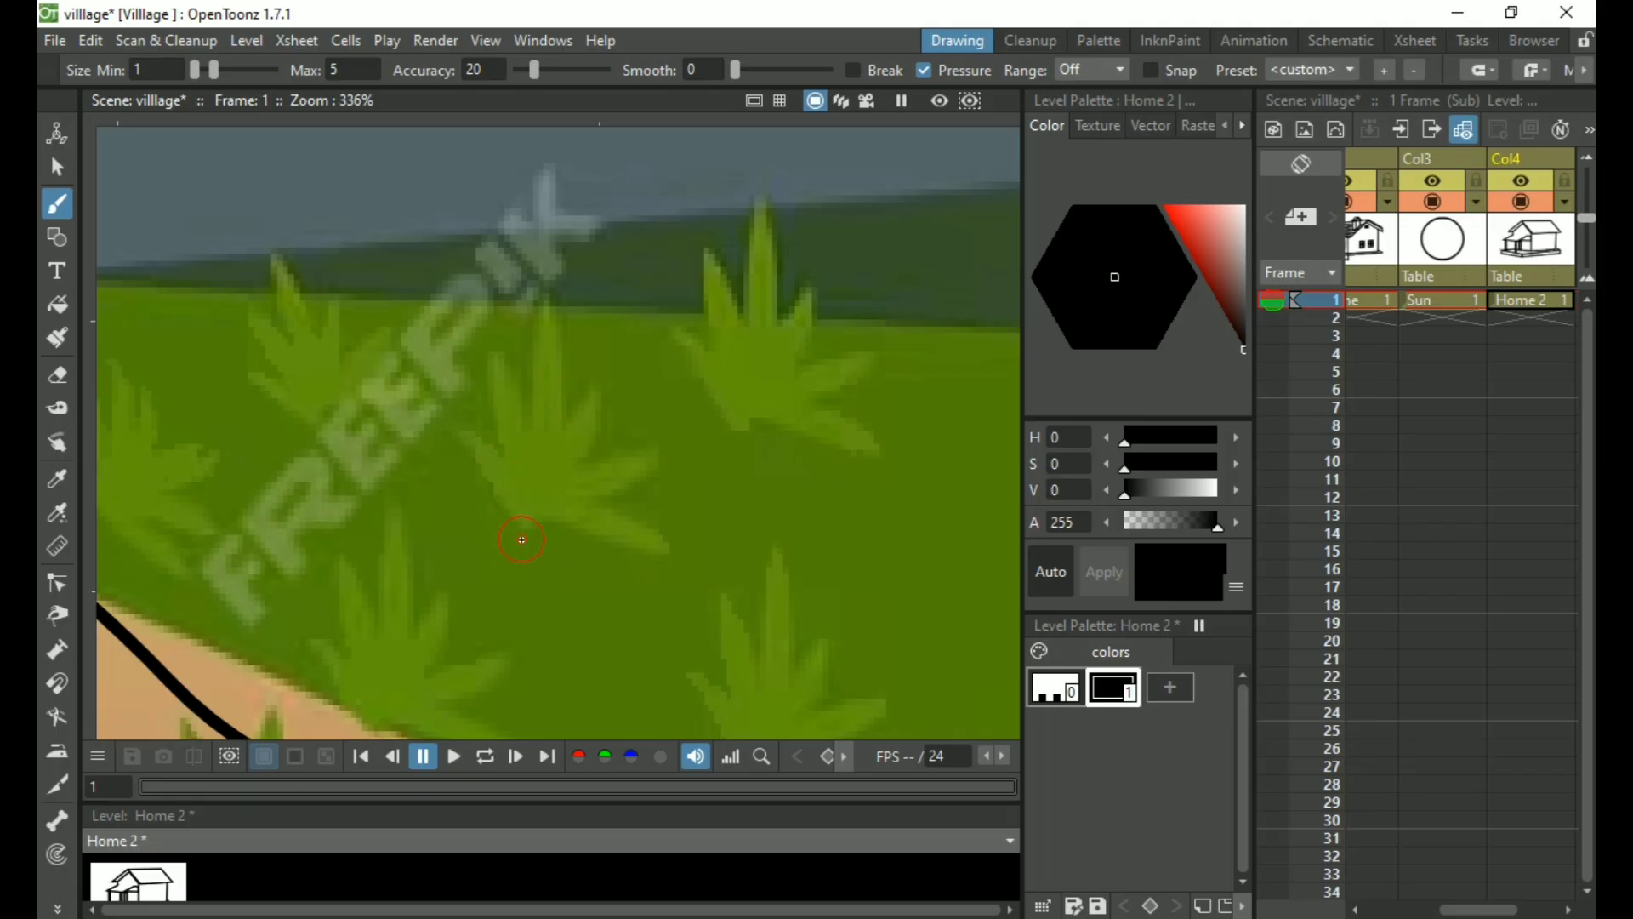
mouse_move(521, 540)
left_mouse_down()
mouse_move(476, 500)
mouse_move(450, 428)
mouse_move(446, 400)
mouse_move(500, 460)
mouse_move(481, 321)
mouse_move(531, 420)
left_mouse_up()
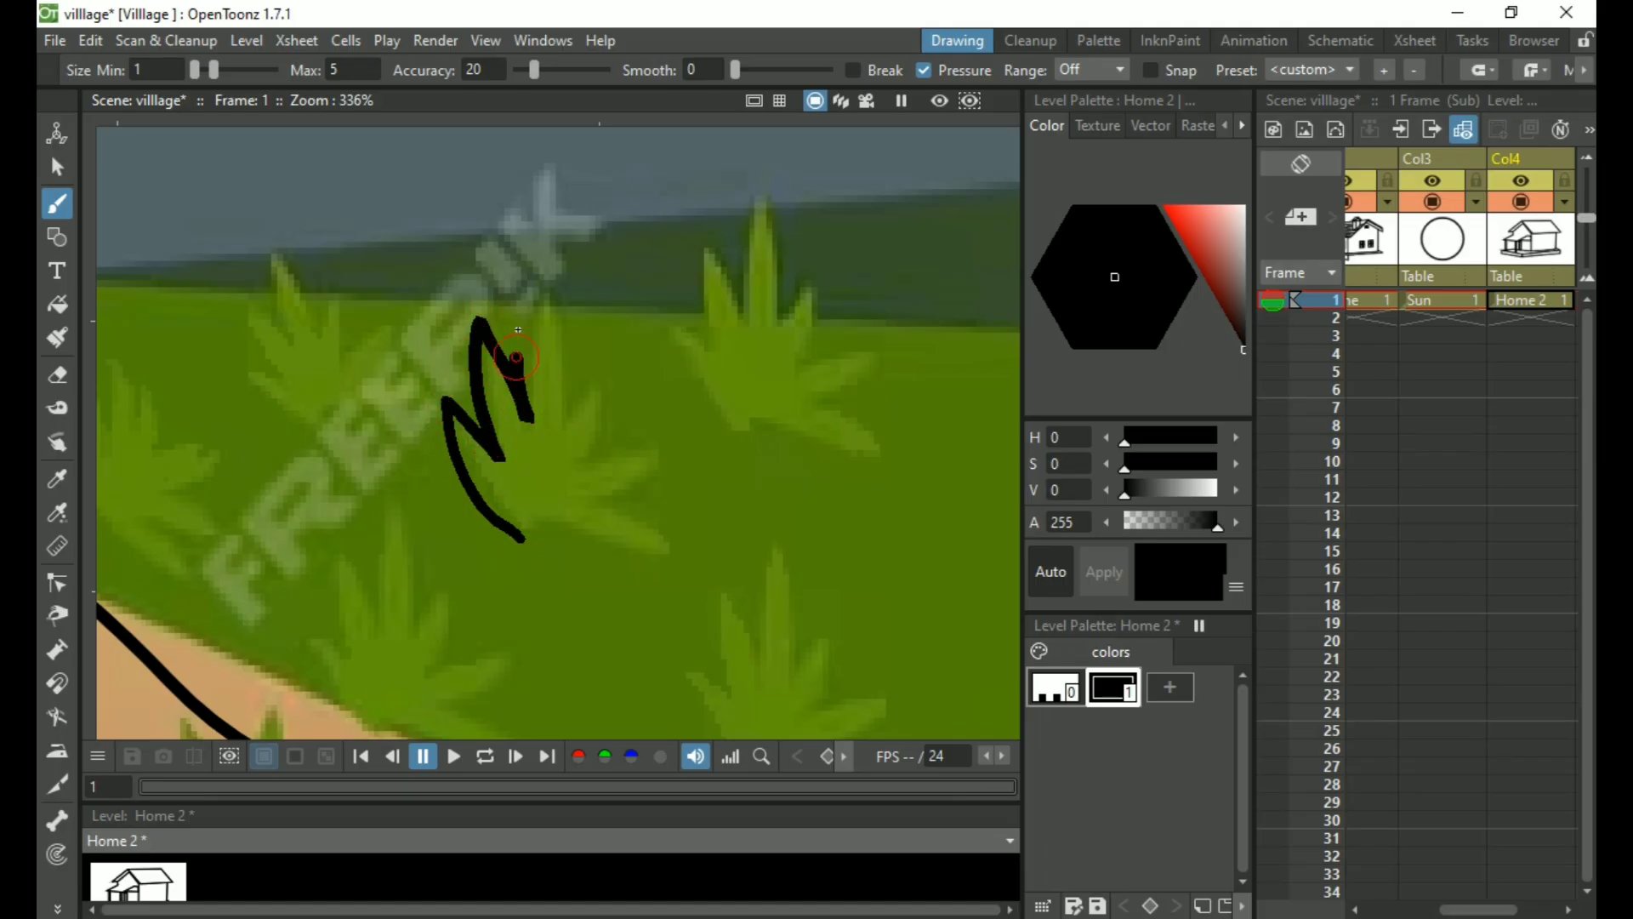
mouse_move(514, 357)
left_mouse_down()
mouse_move(523, 270)
mouse_move(561, 327)
mouse_move(570, 394)
mouse_move(572, 338)
mouse_move(591, 322)
mouse_move(587, 455)
mouse_move(647, 387)
mouse_move(639, 470)
mouse_move(610, 511)
mouse_move(676, 447)
mouse_move(656, 474)
left_mouse_up()
key("ctrl+z")
mouse_move(520, 538)
left_mouse_down()
mouse_move(665, 469)
mouse_move(616, 465)
mouse_move(577, 490)
mouse_move(612, 446)
mouse_move(602, 387)
mouse_move(566, 418)
mouse_move(600, 380)
mouse_move(572, 415)
mouse_move(616, 406)
left_mouse_up()
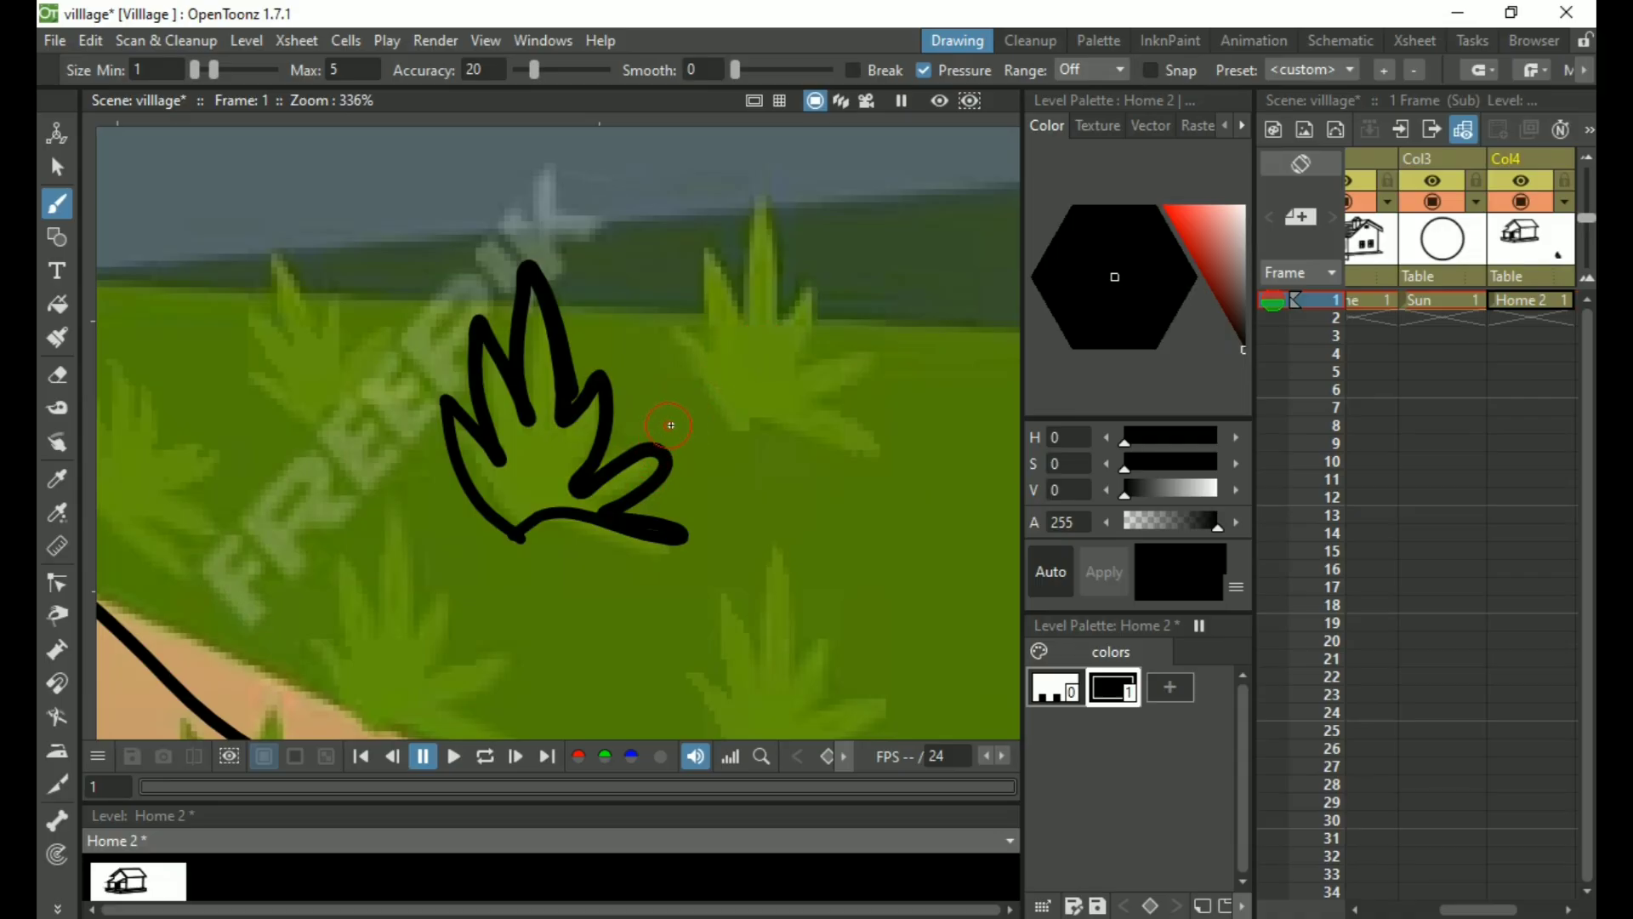
Select both strokes of the grass tuft, duplicate them, and place the copy over the neighbouring tuft closer to the plinth
key("s")
left_click(620, 457)
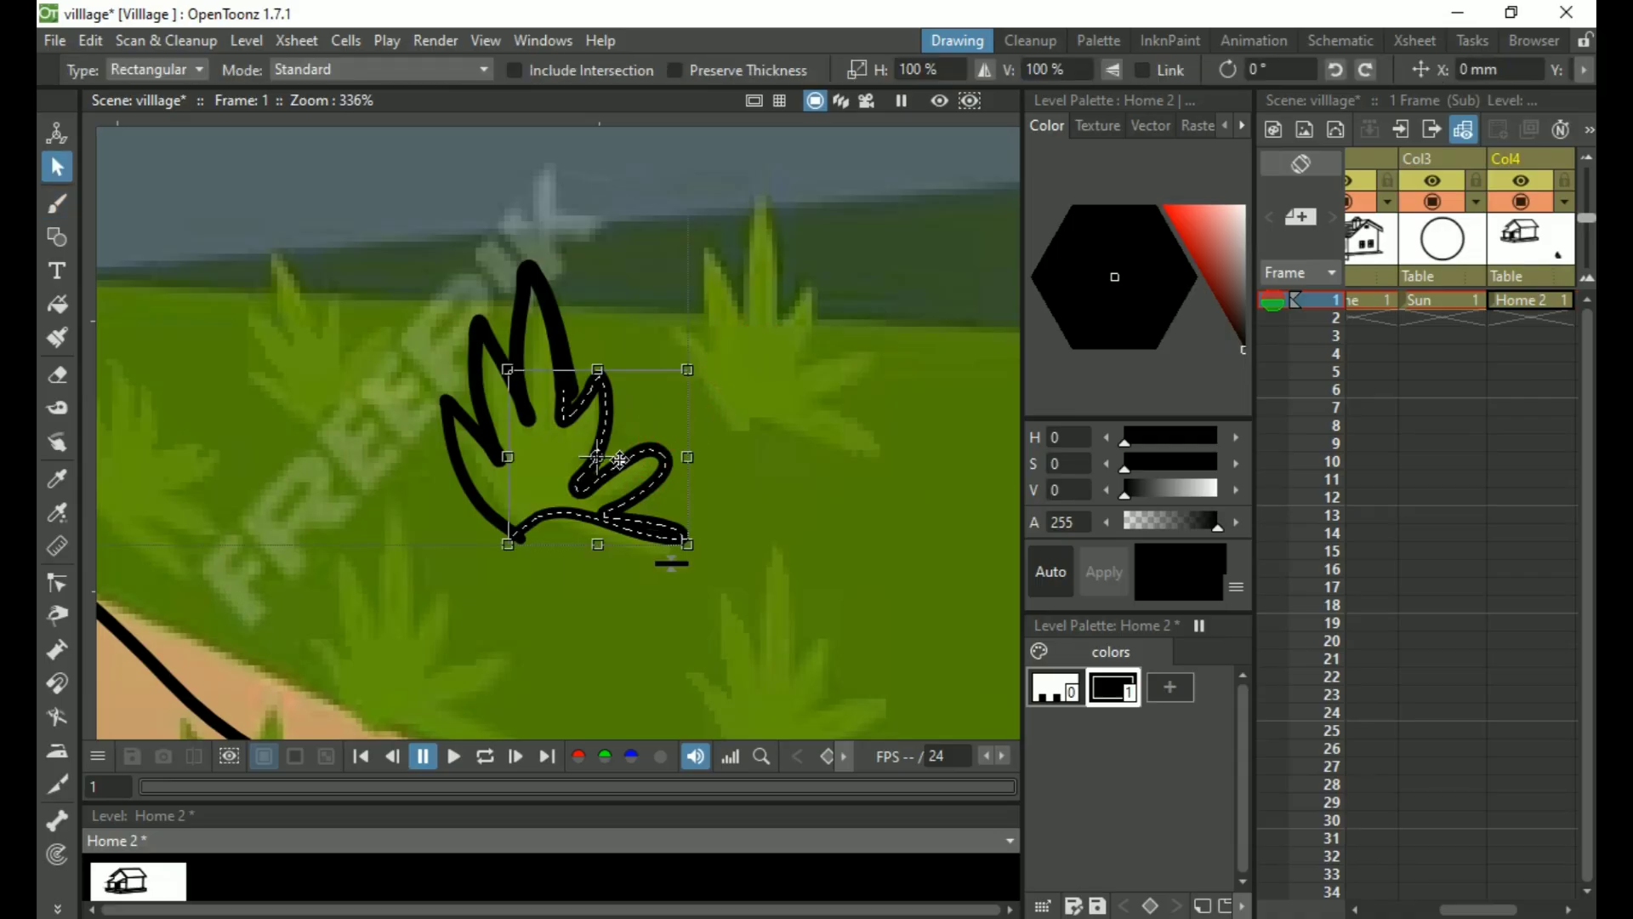
left_click(503, 358)
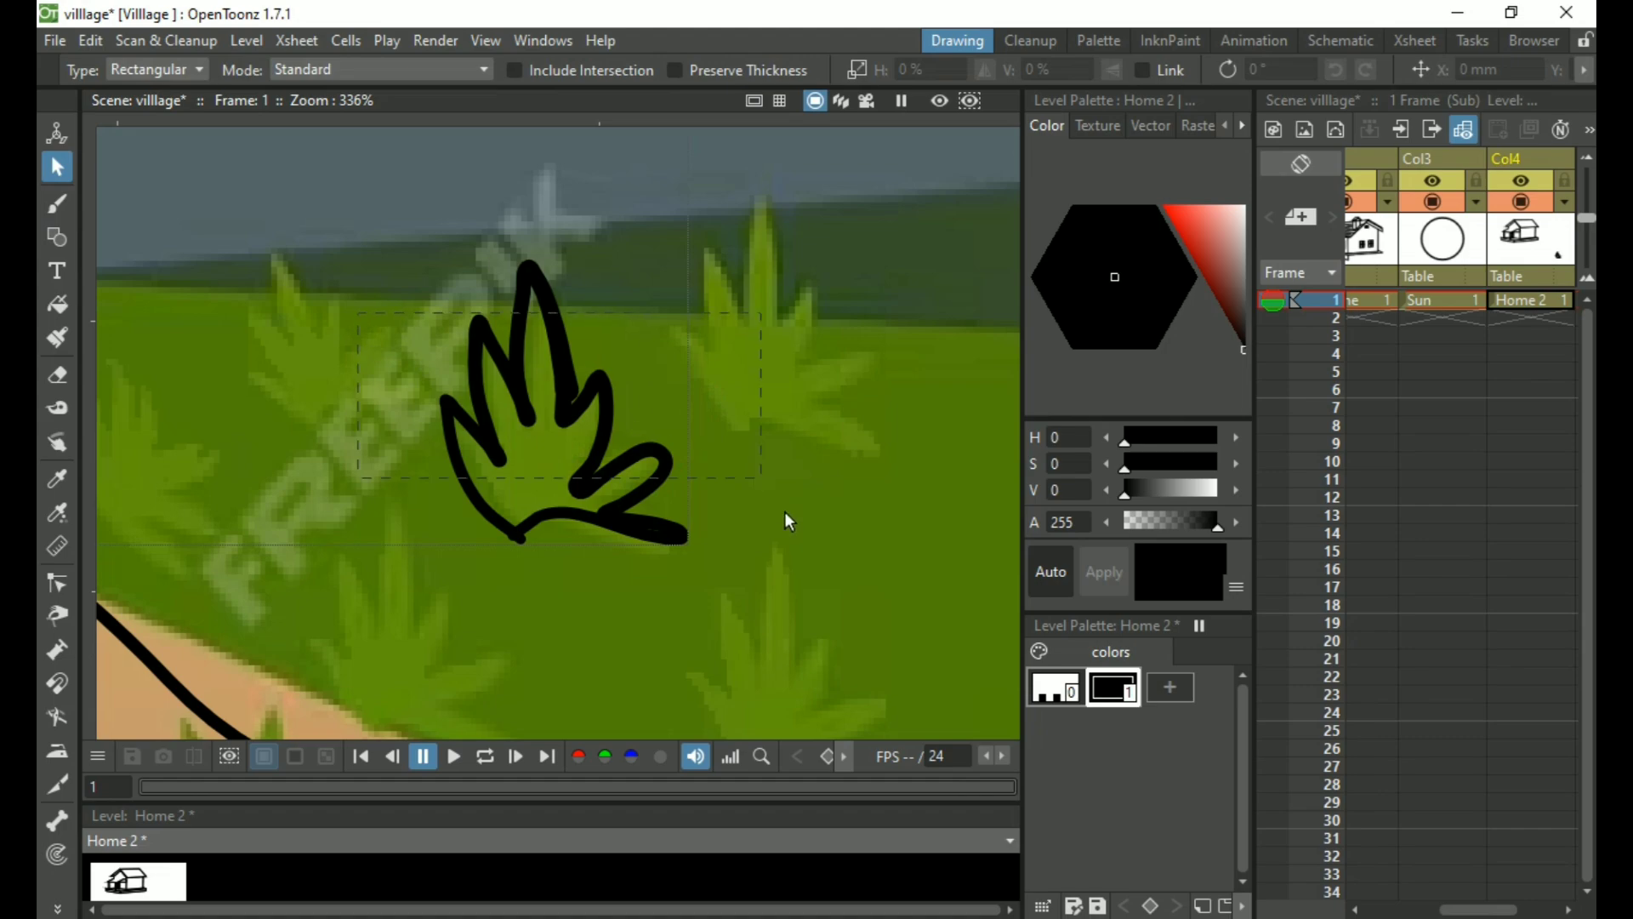
left_click_drag(784, 512, 760, 541)
left_click(546, 299)
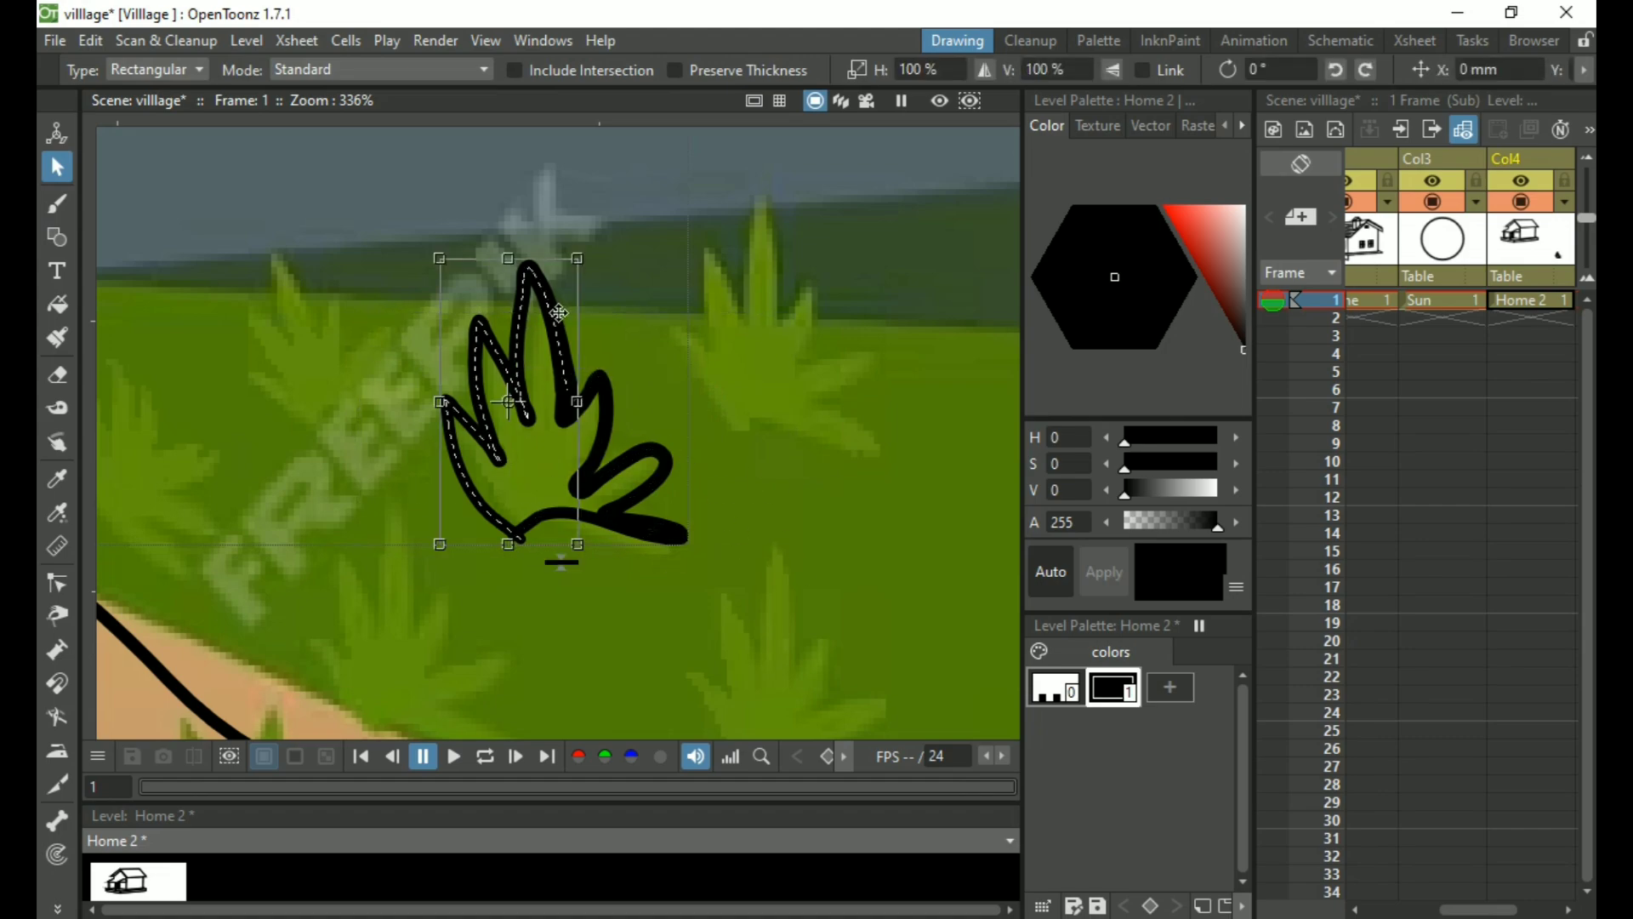
left_click(655, 464, "shift")
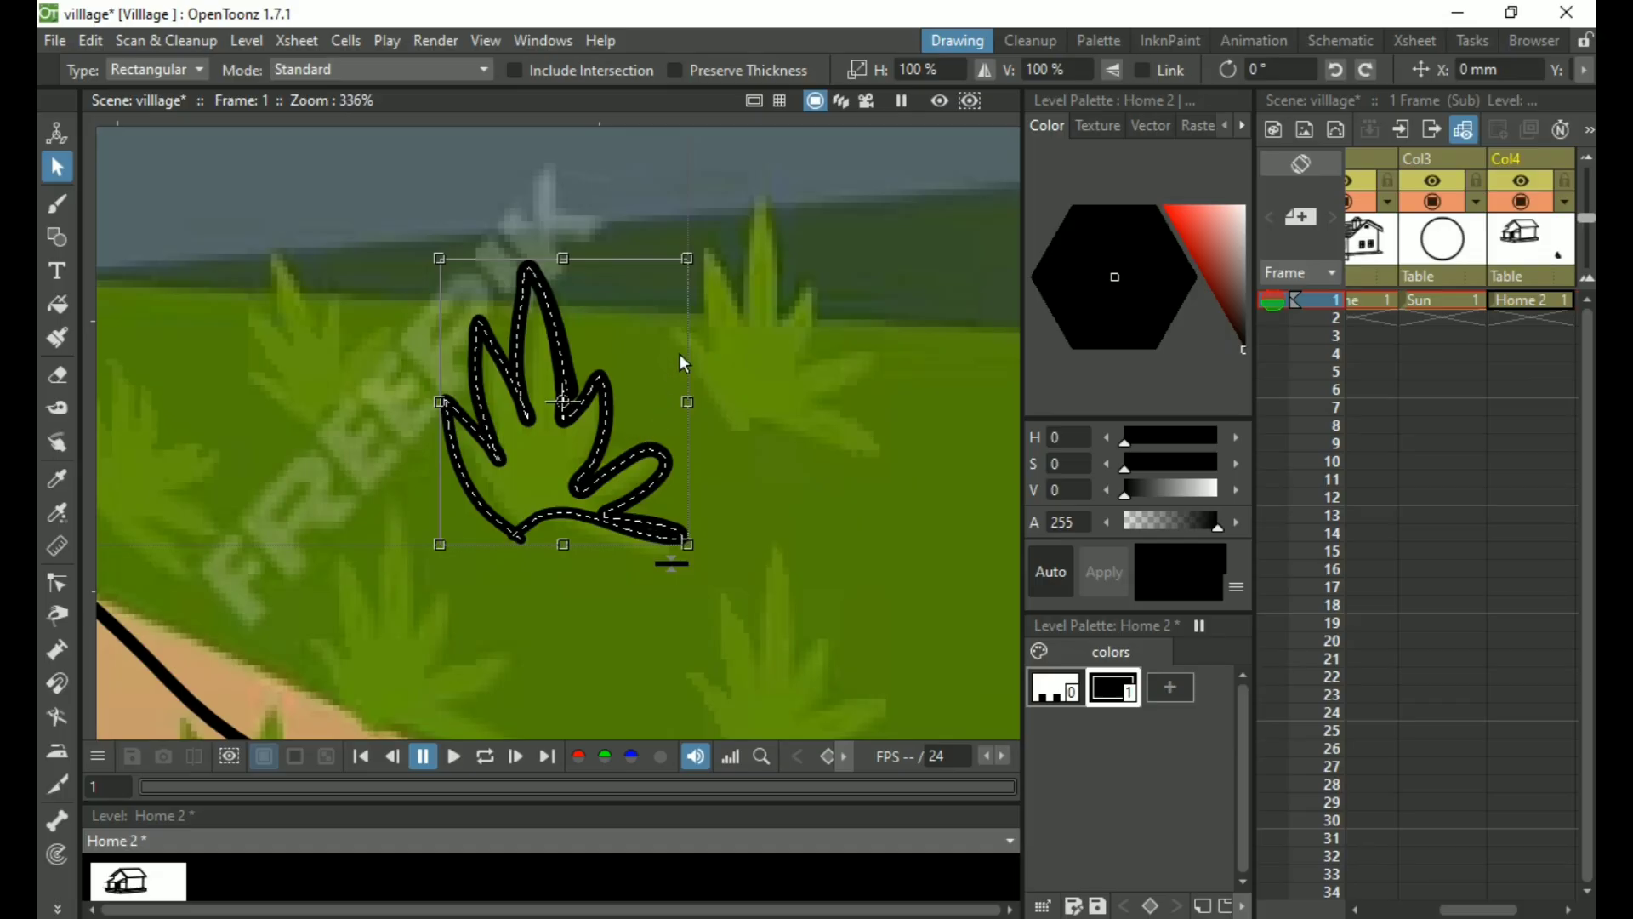
left_click(716, 338)
key("ctrl+v")
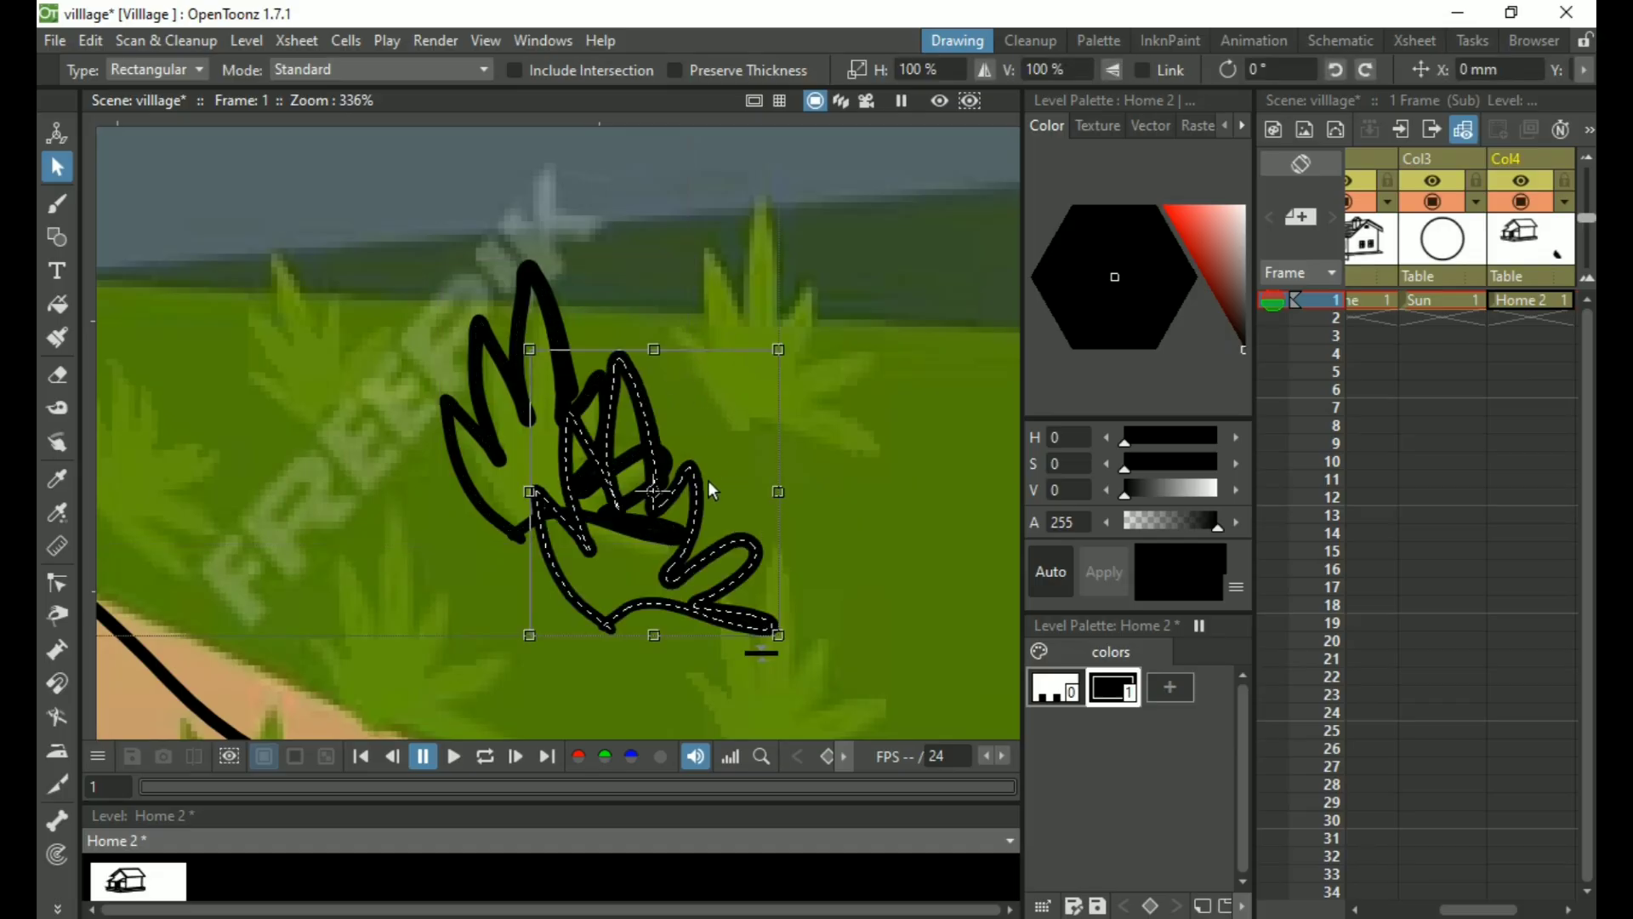
mouse_move(711, 489)
left_mouse_down()
mouse_move(790, 342)
mouse_move(829, 312)
left_mouse_up()
left_click(768, 488)
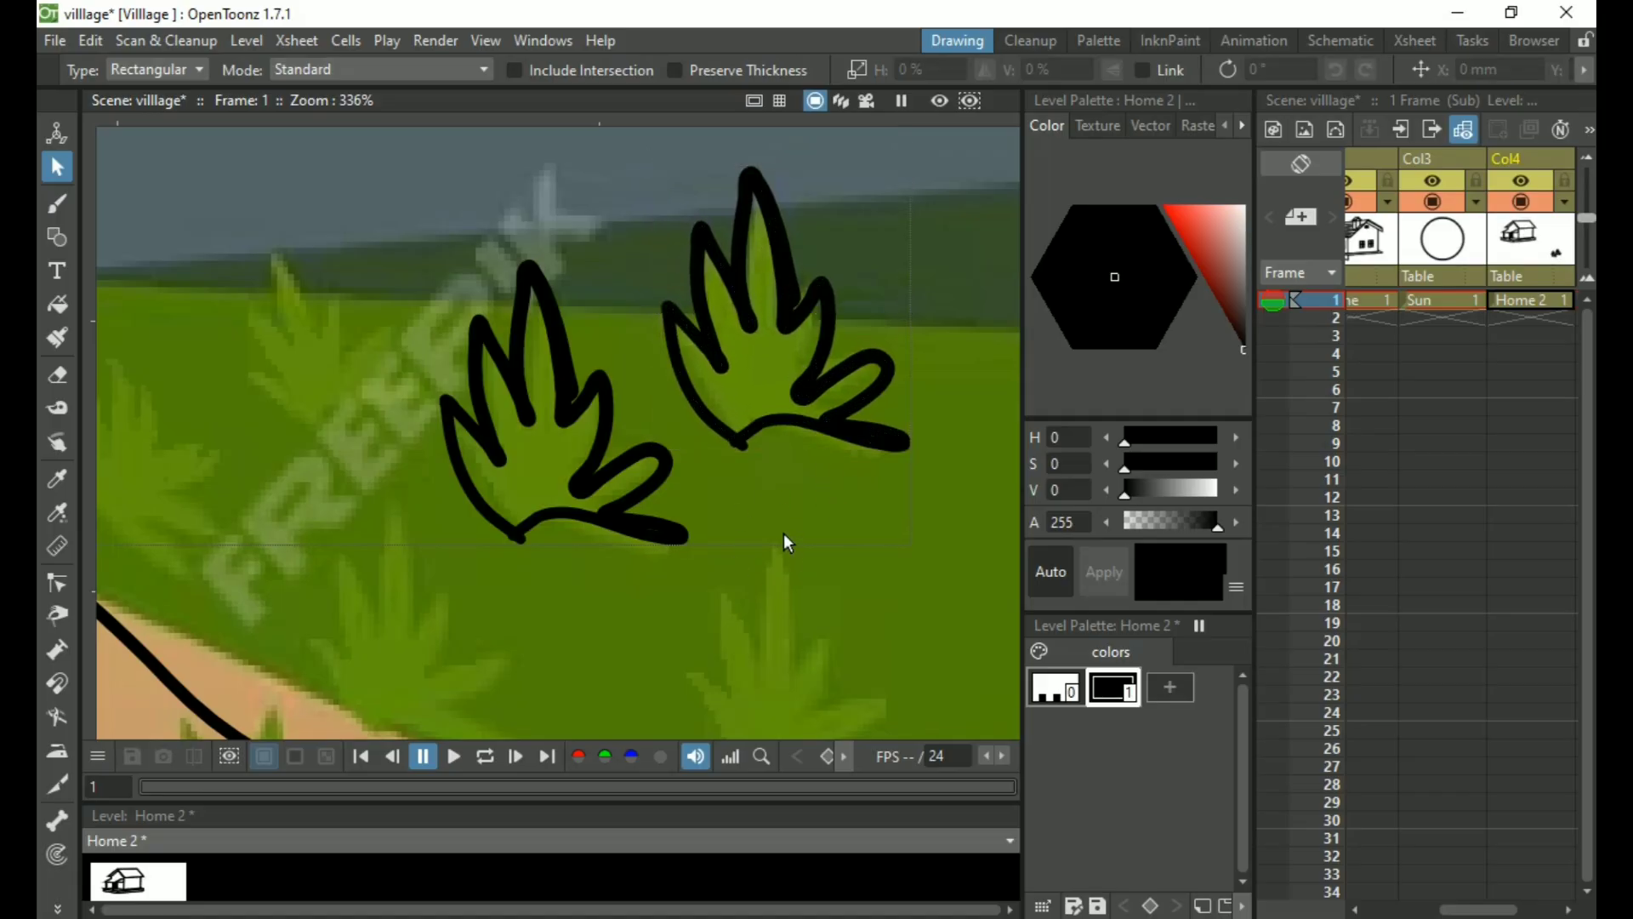
Duplicate the pair of grass tufts and place the copy on the grass beside the plinth's front corner
scroll(762, 530, "down", 6)
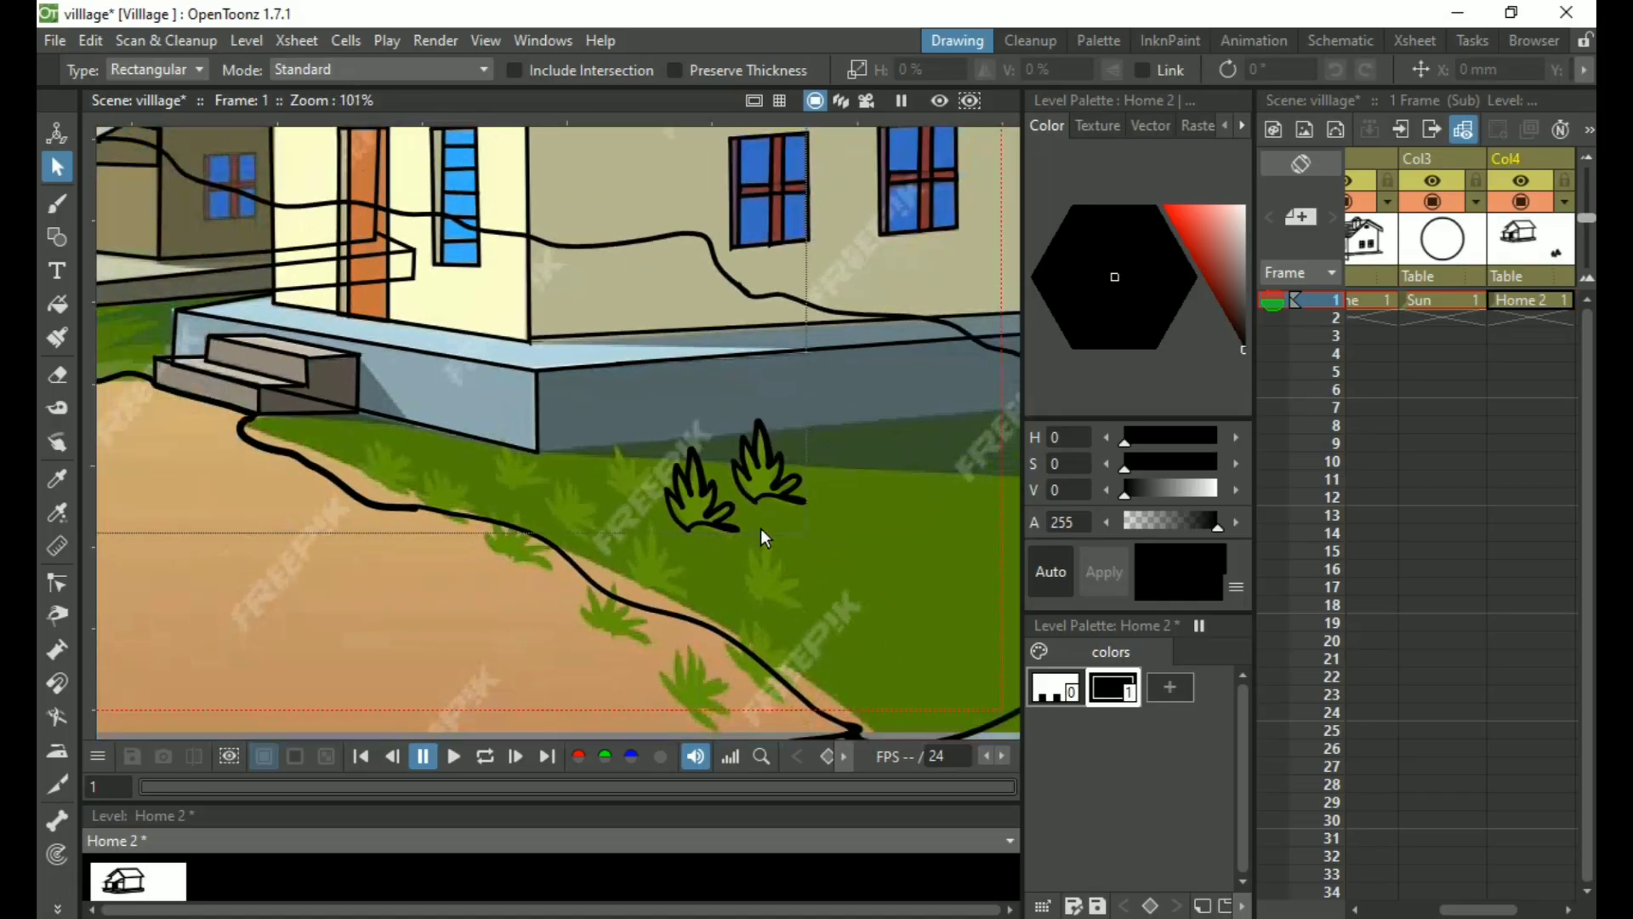
scroll(753, 529, "up", 3)
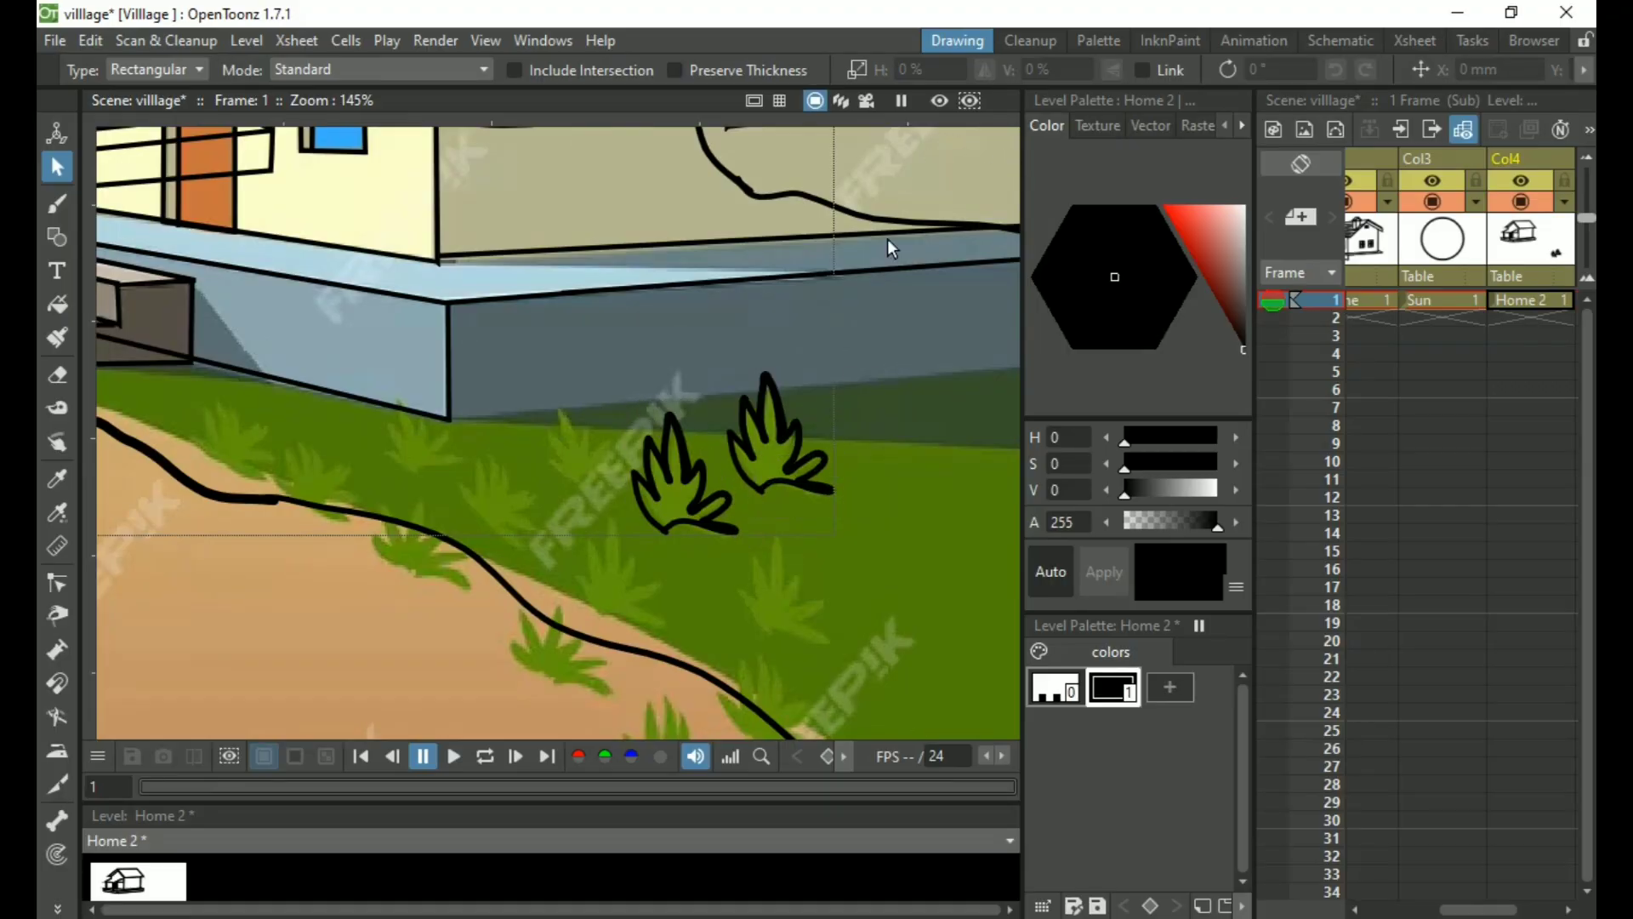
left_click_drag(892, 334, 665, 578)
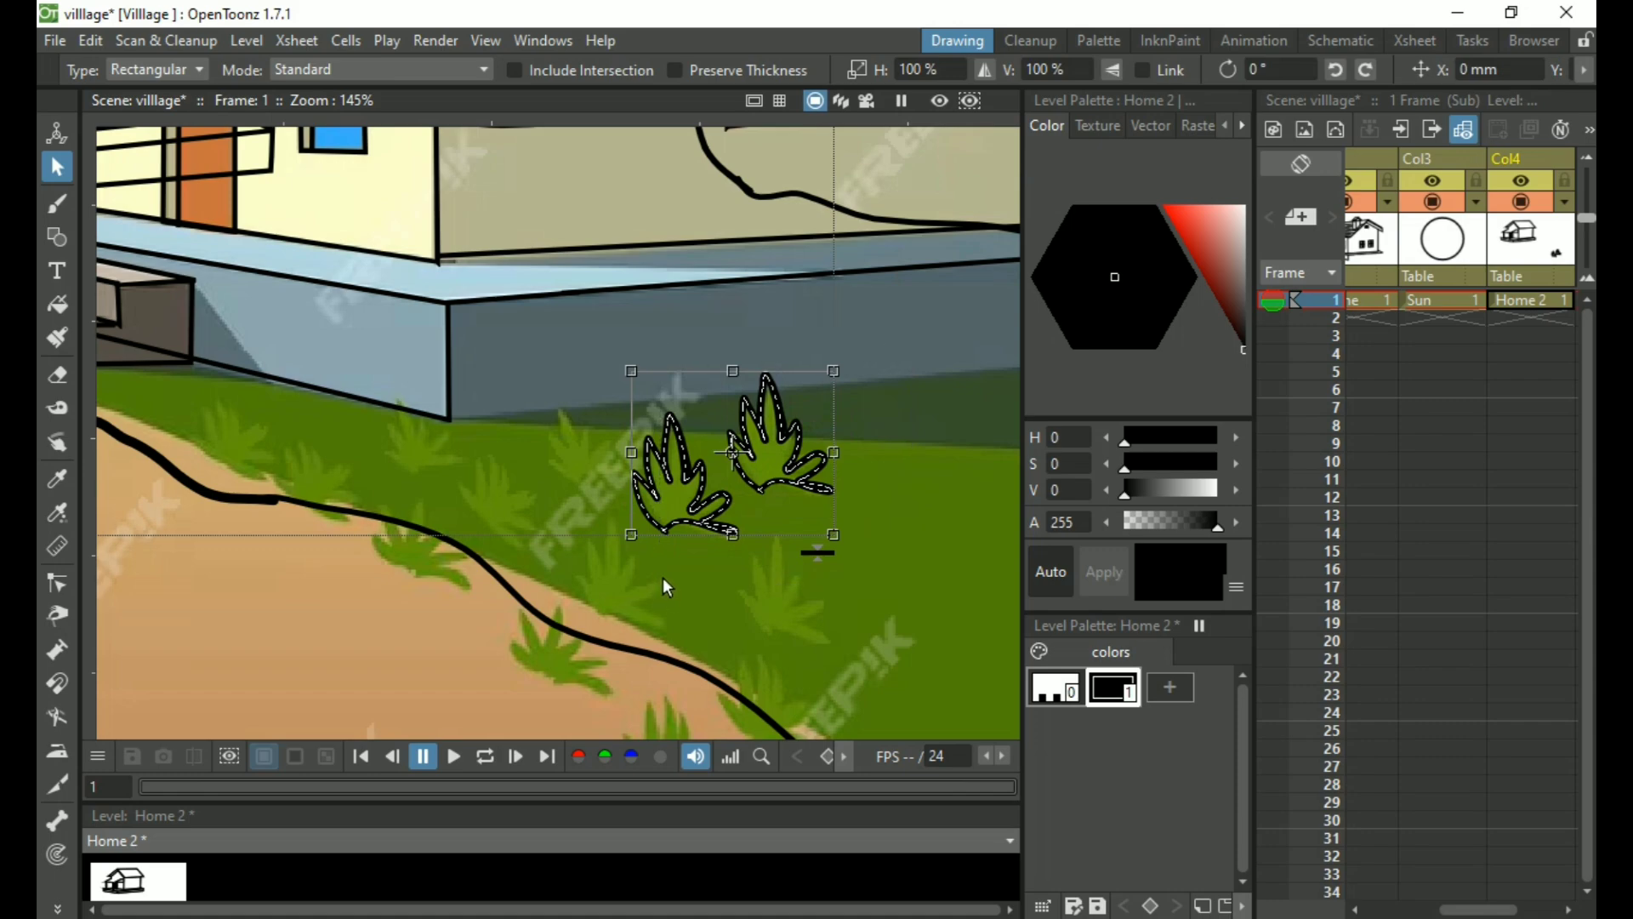
left_click(575, 565)
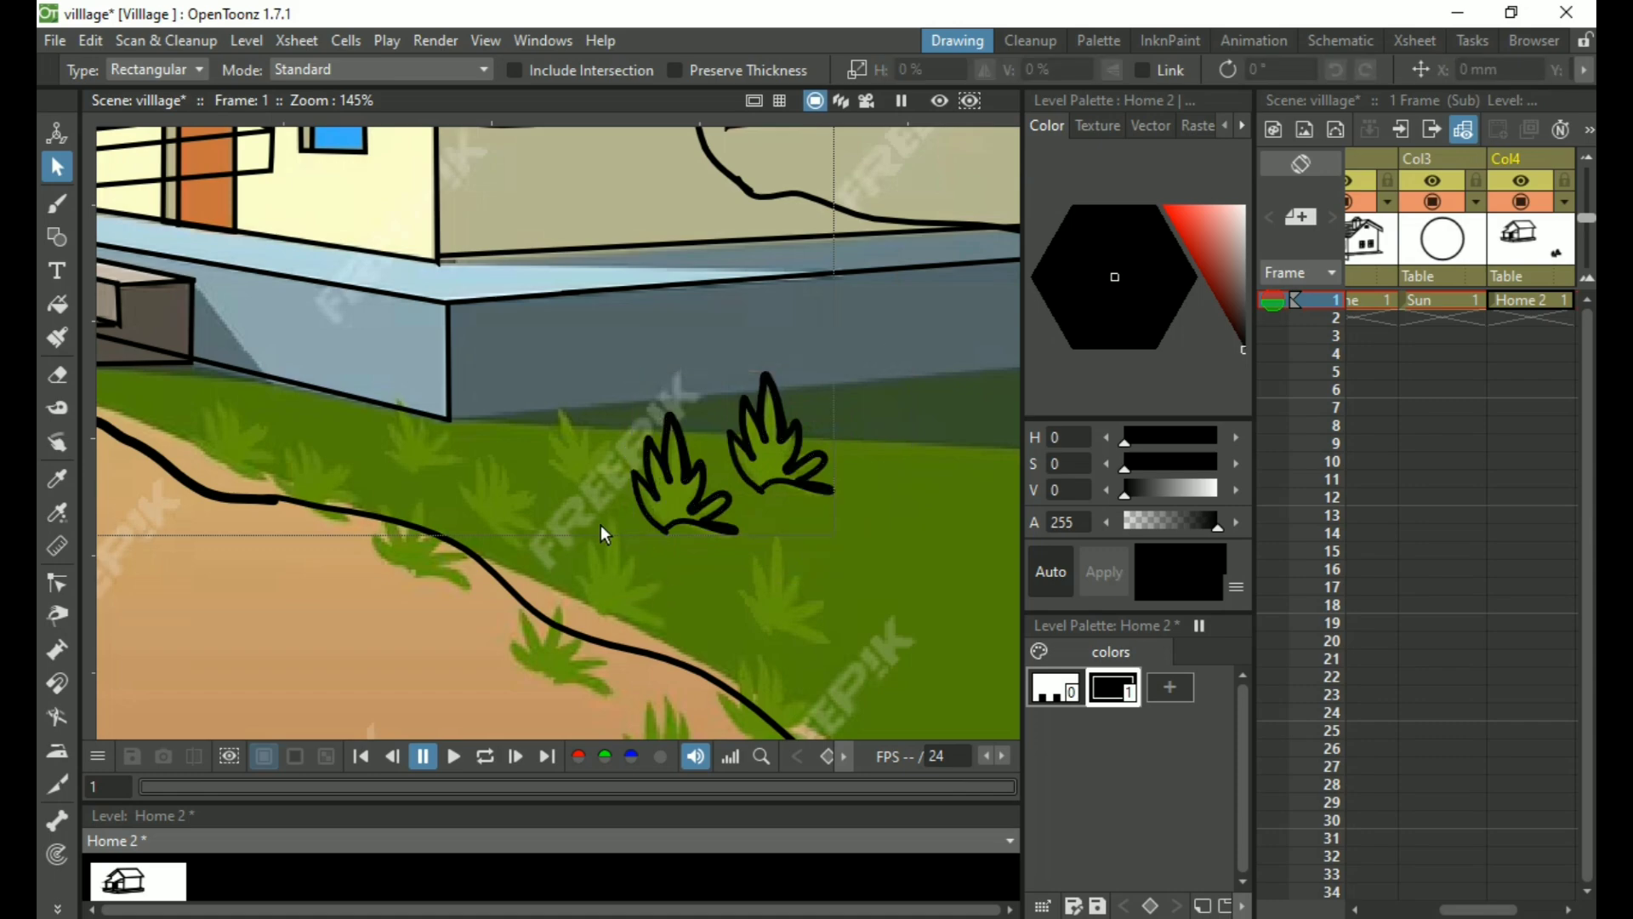
key("ctrl+v")
mouse_move(721, 500)
left_mouse_down()
mouse_move(759, 537)
mouse_move(448, 519)
mouse_move(385, 453)
mouse_move(372, 470)
left_mouse_up()
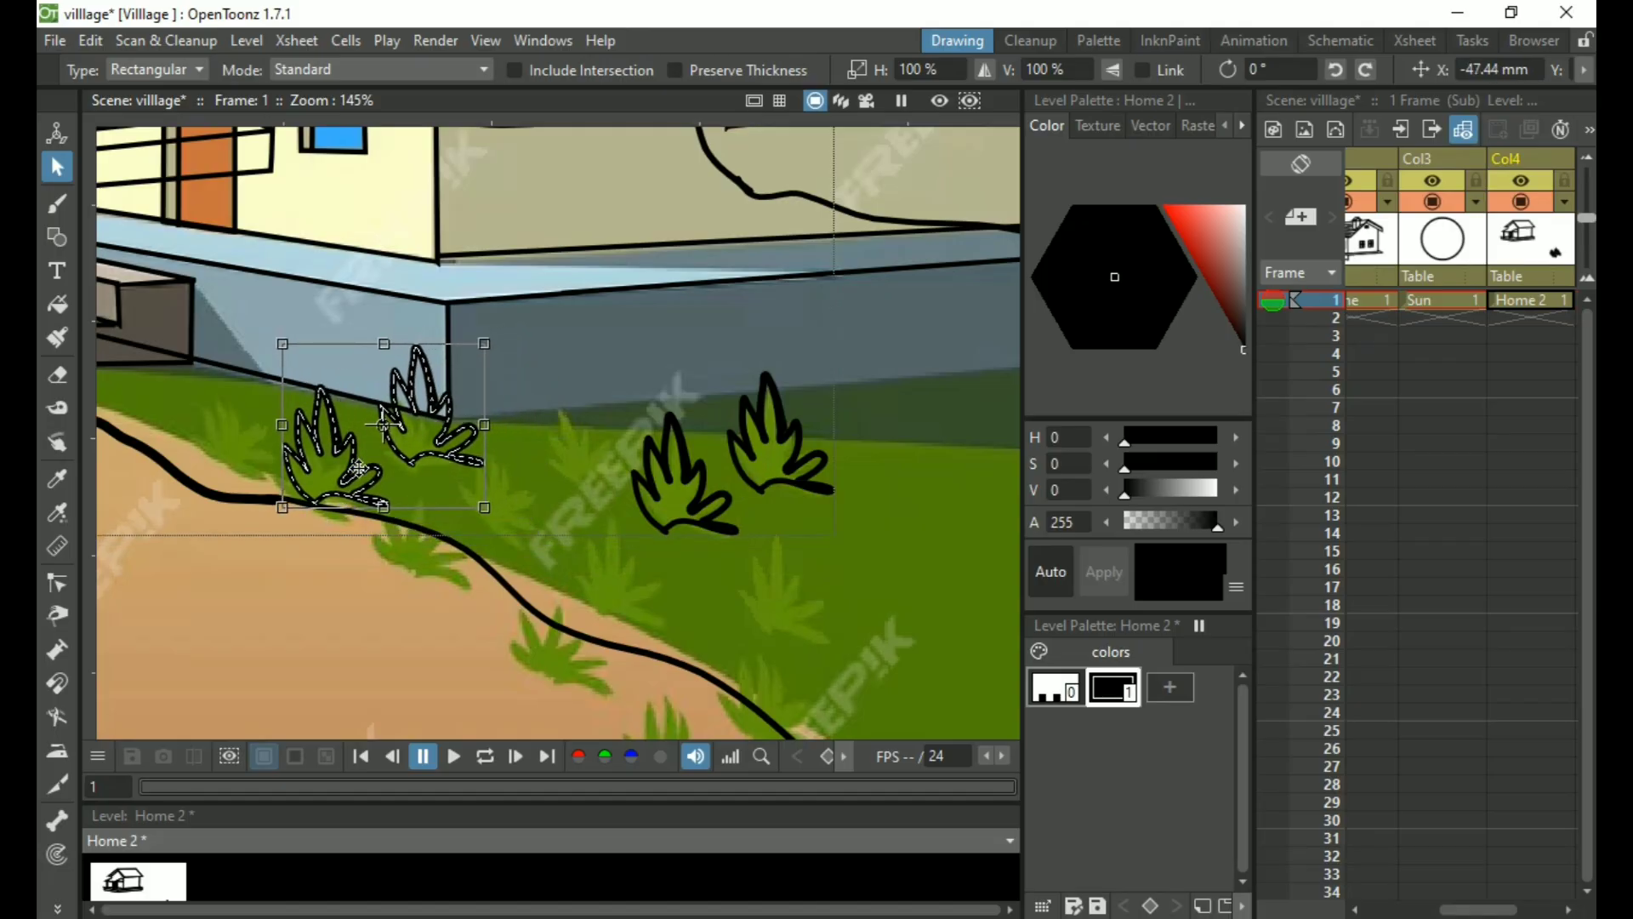
left_click(509, 539)
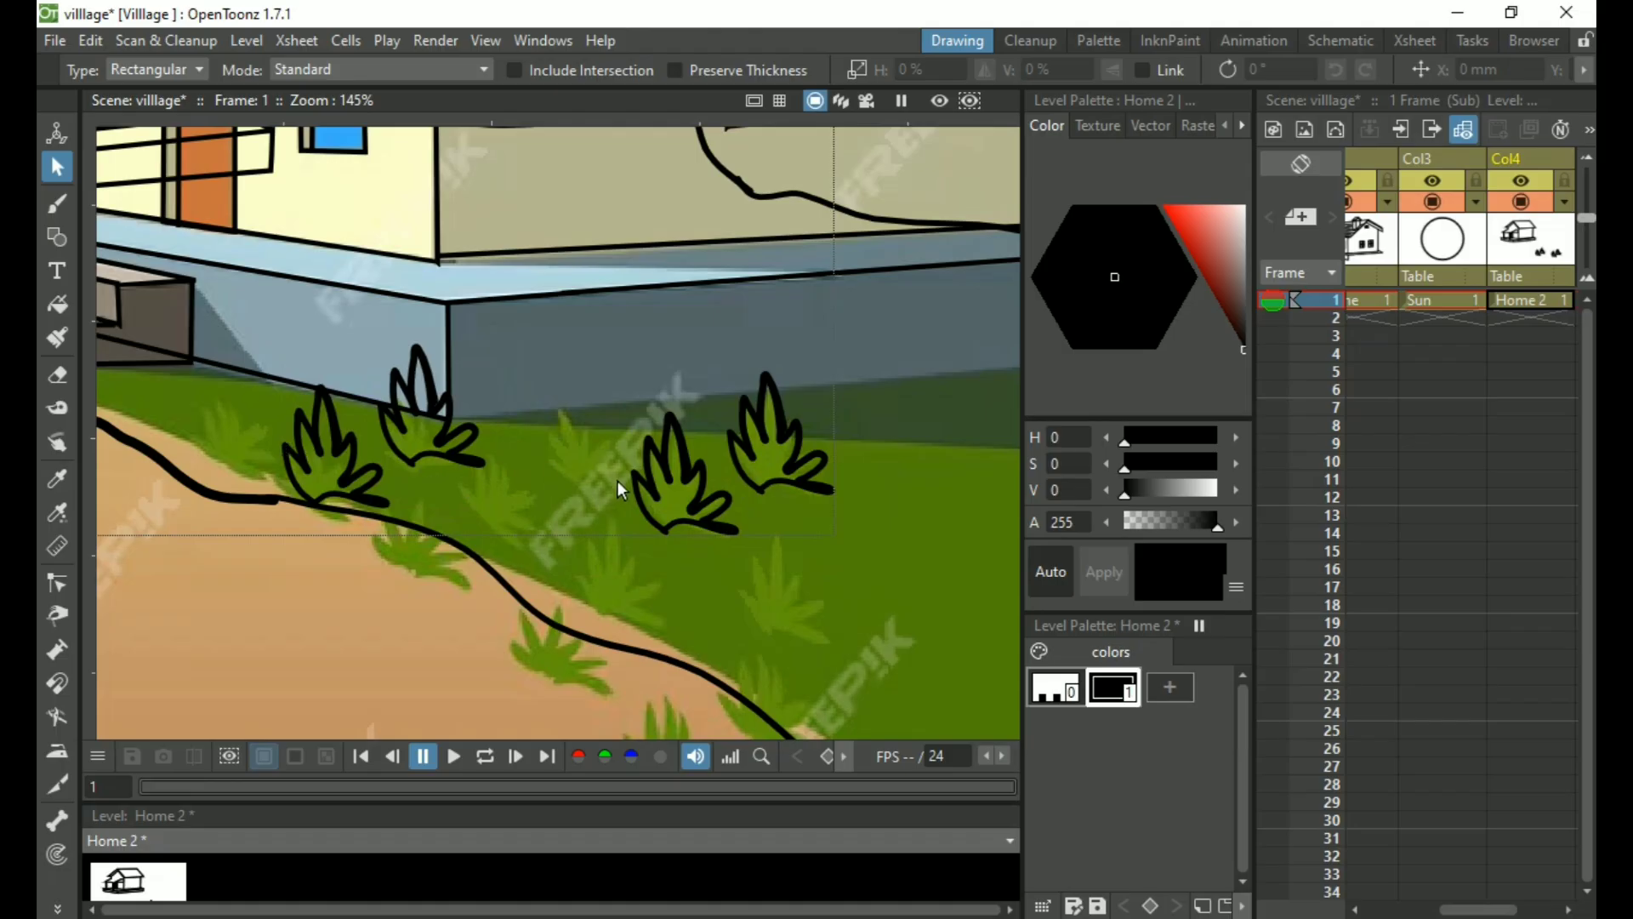
Paste three more copies of the tuft pair, spreading them along the path edge and across the lower lawn
key("ctrl+v")
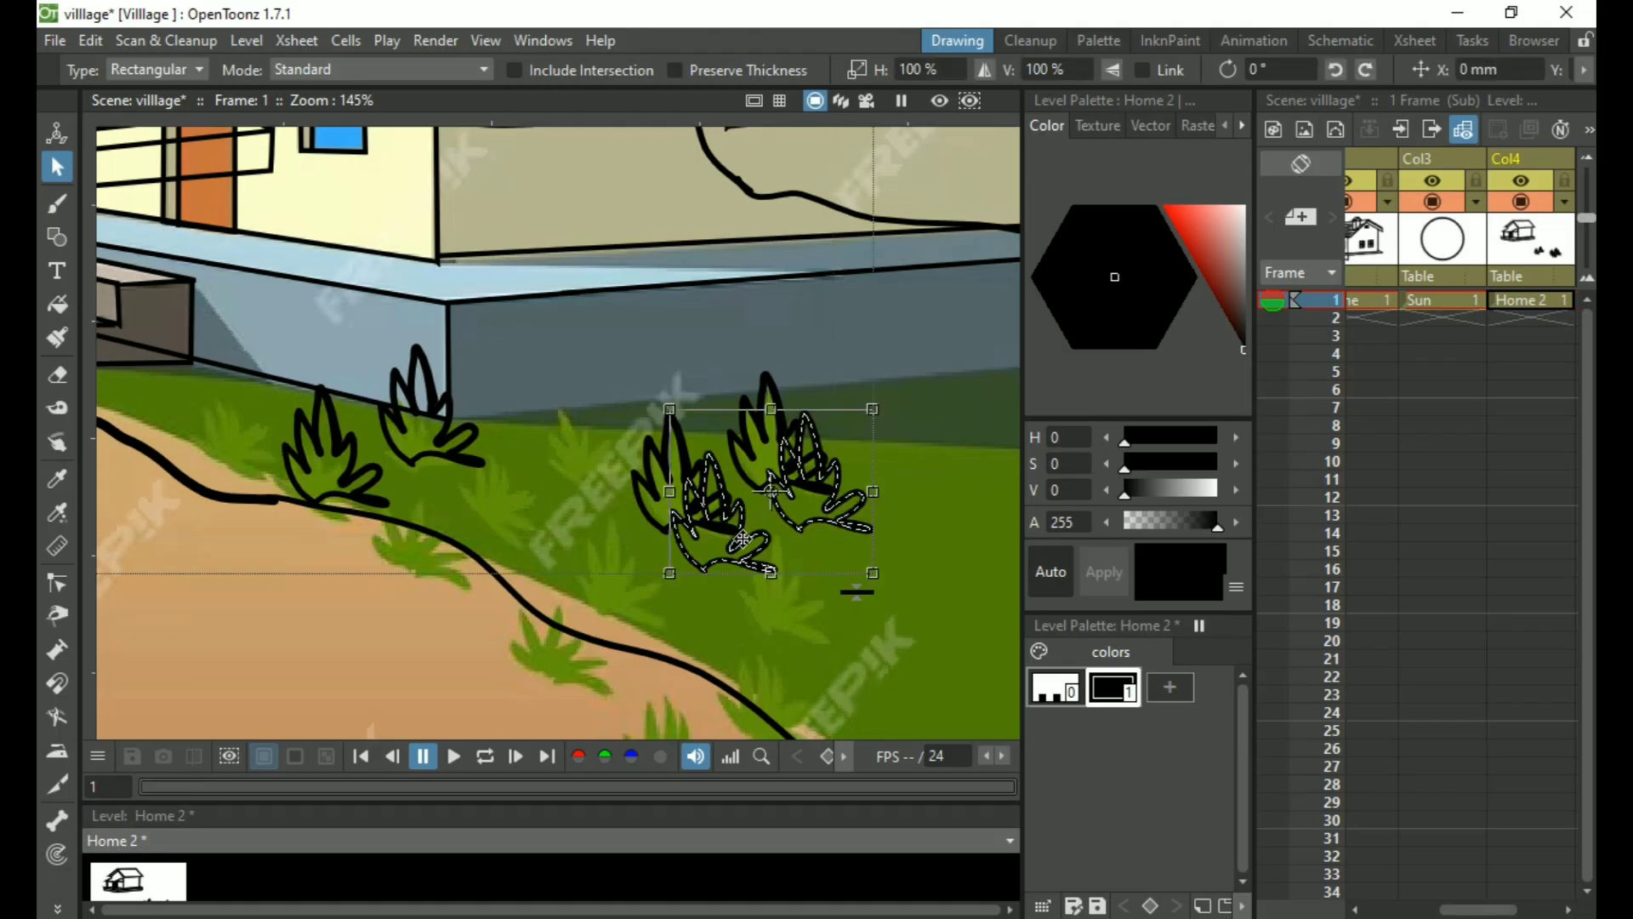
left_click_drag(743, 538, 457, 541)
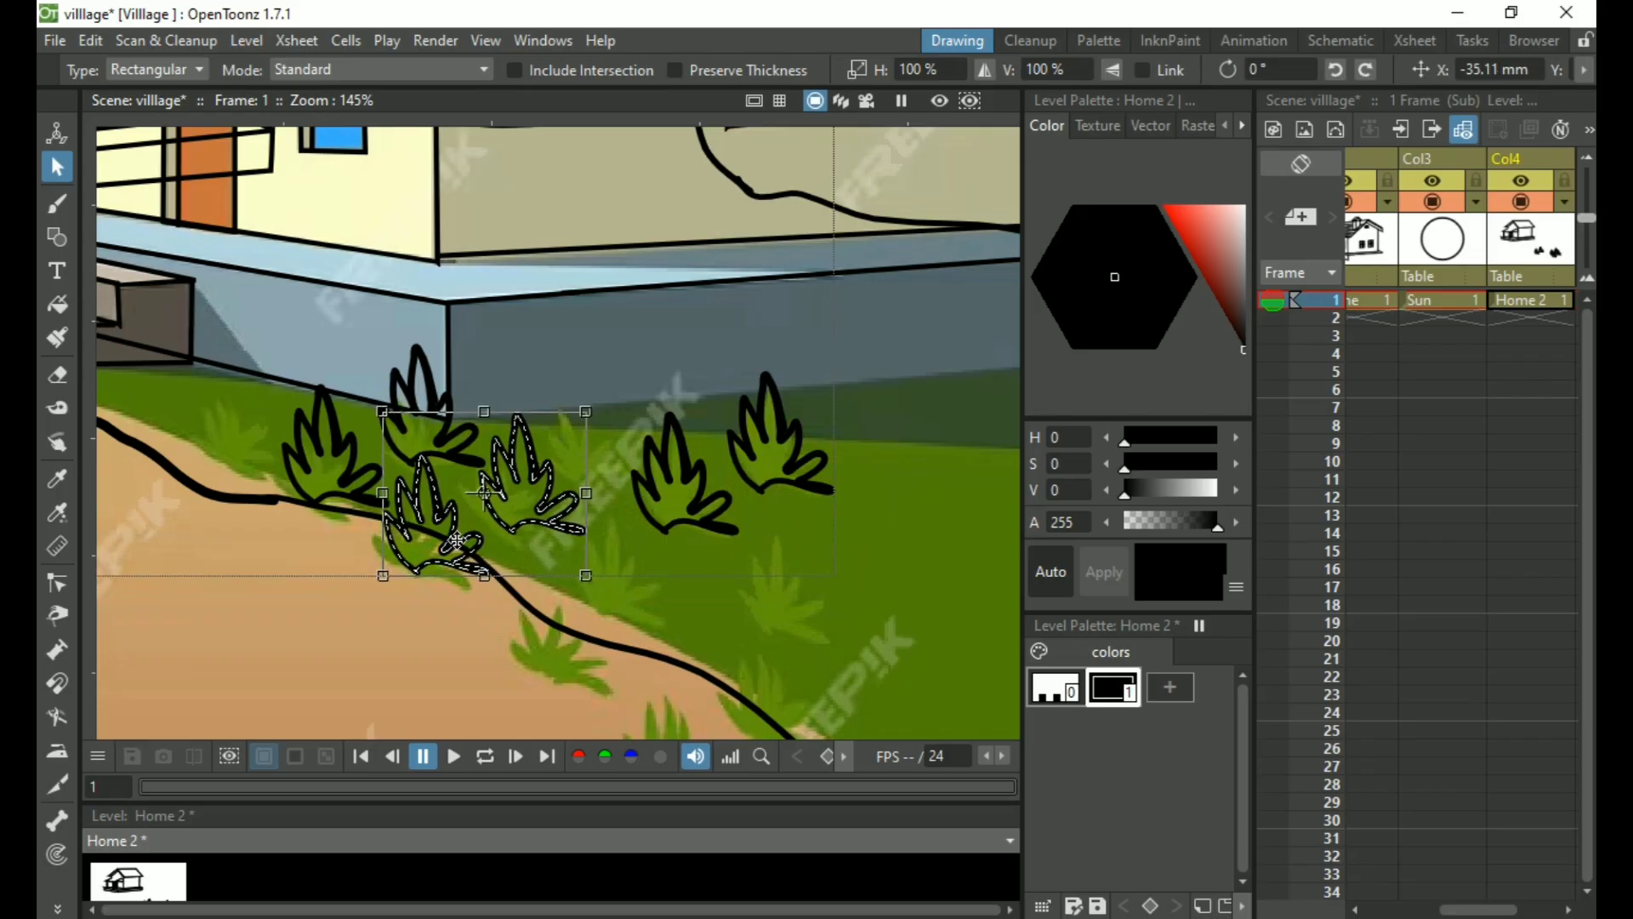
left_click(593, 544)
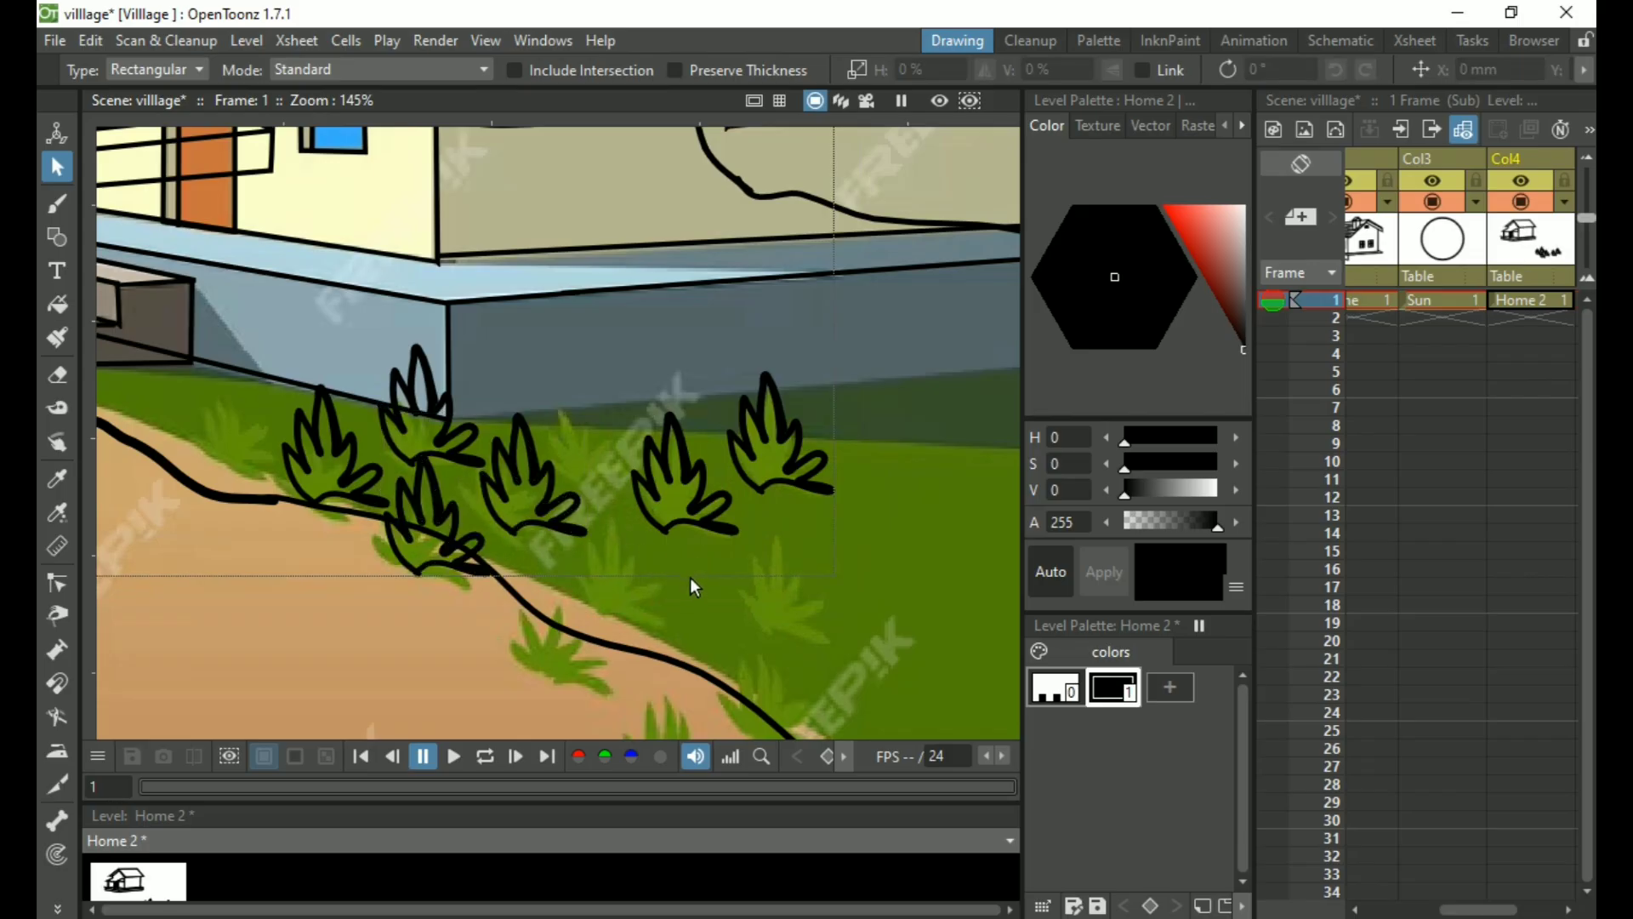
key("ctrl+v")
left_click_drag(748, 493, 629, 604)
key("ctrl+v")
left_click_drag(751, 487, 855, 604)
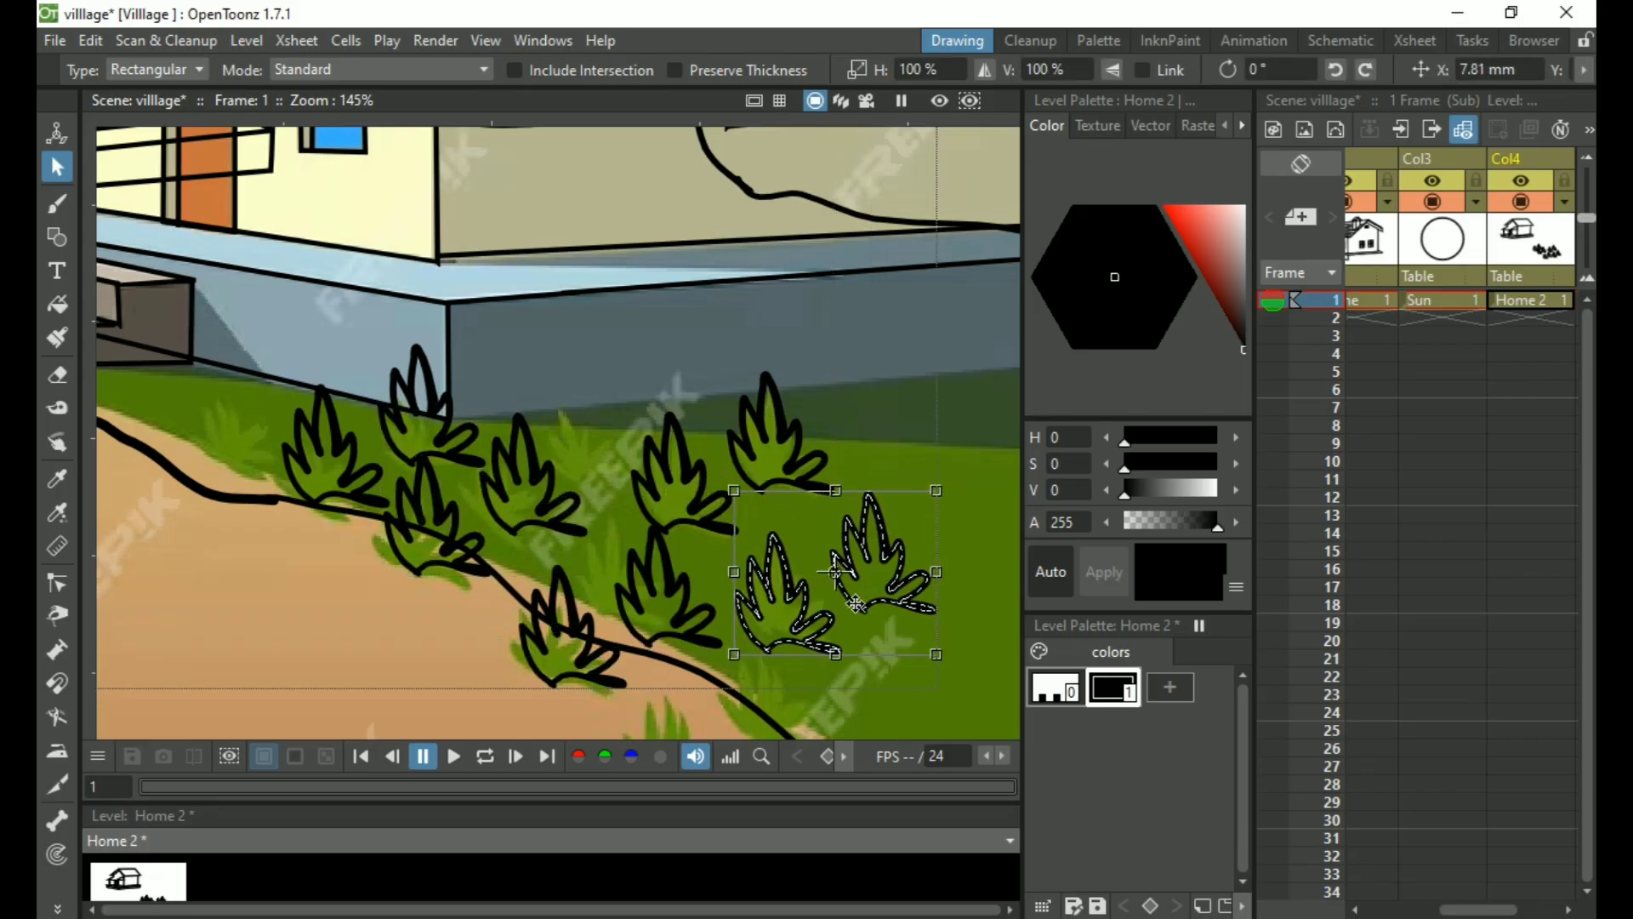
scroll(856, 604, "down", 6)
scroll(851, 562, "up", 3)
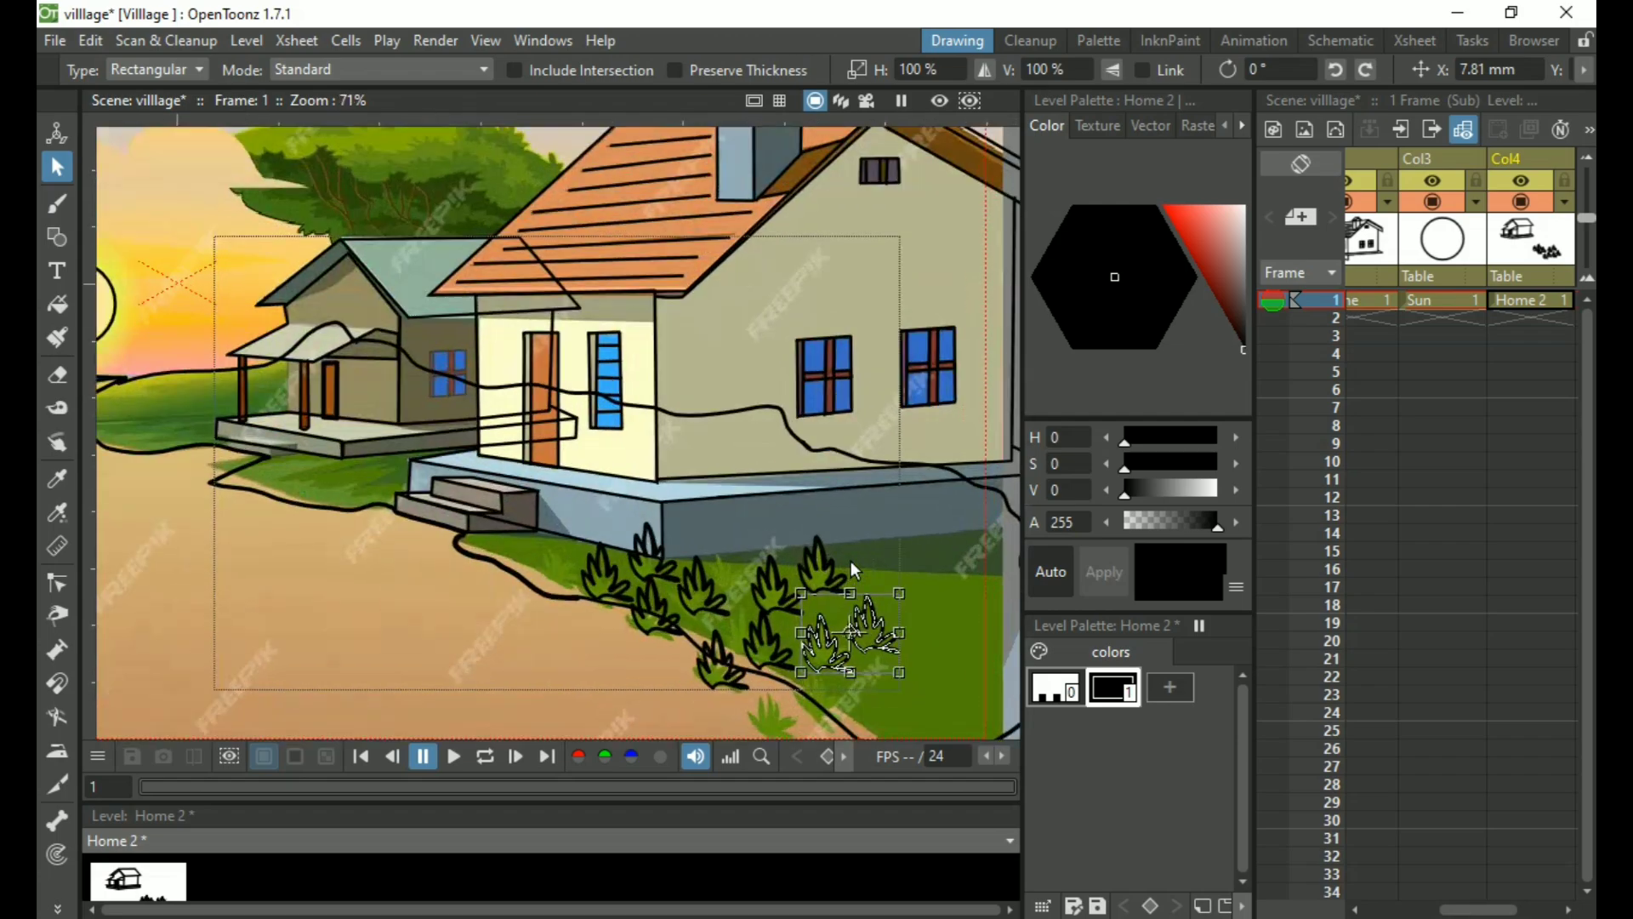
scroll(686, 531, "down", 2)
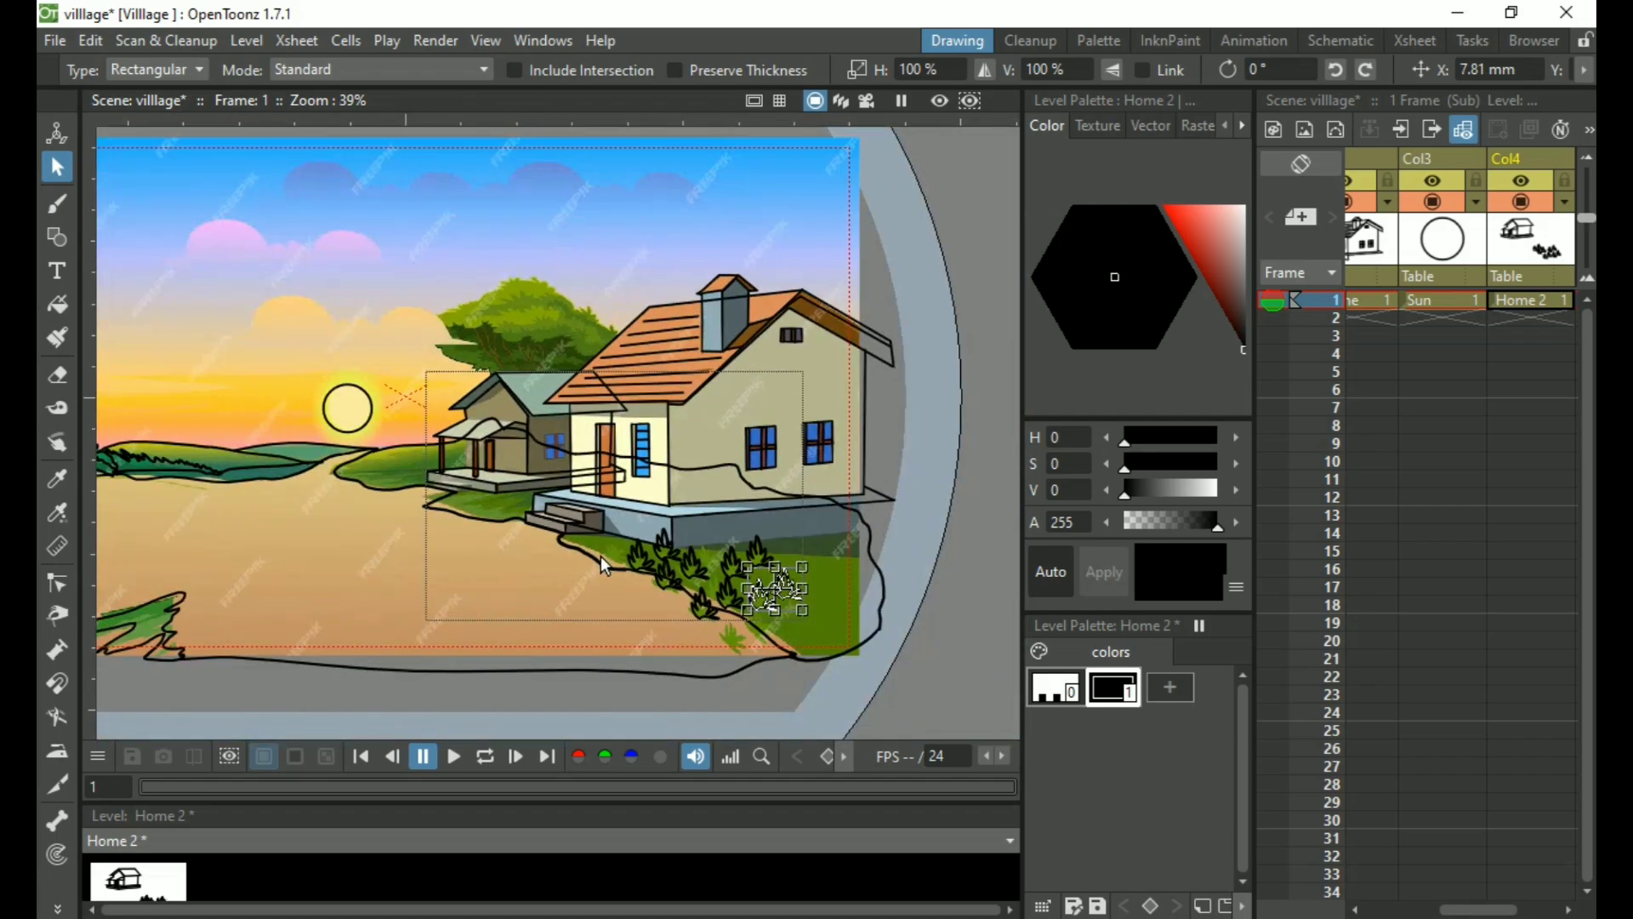
scroll(611, 573, "down", 4)
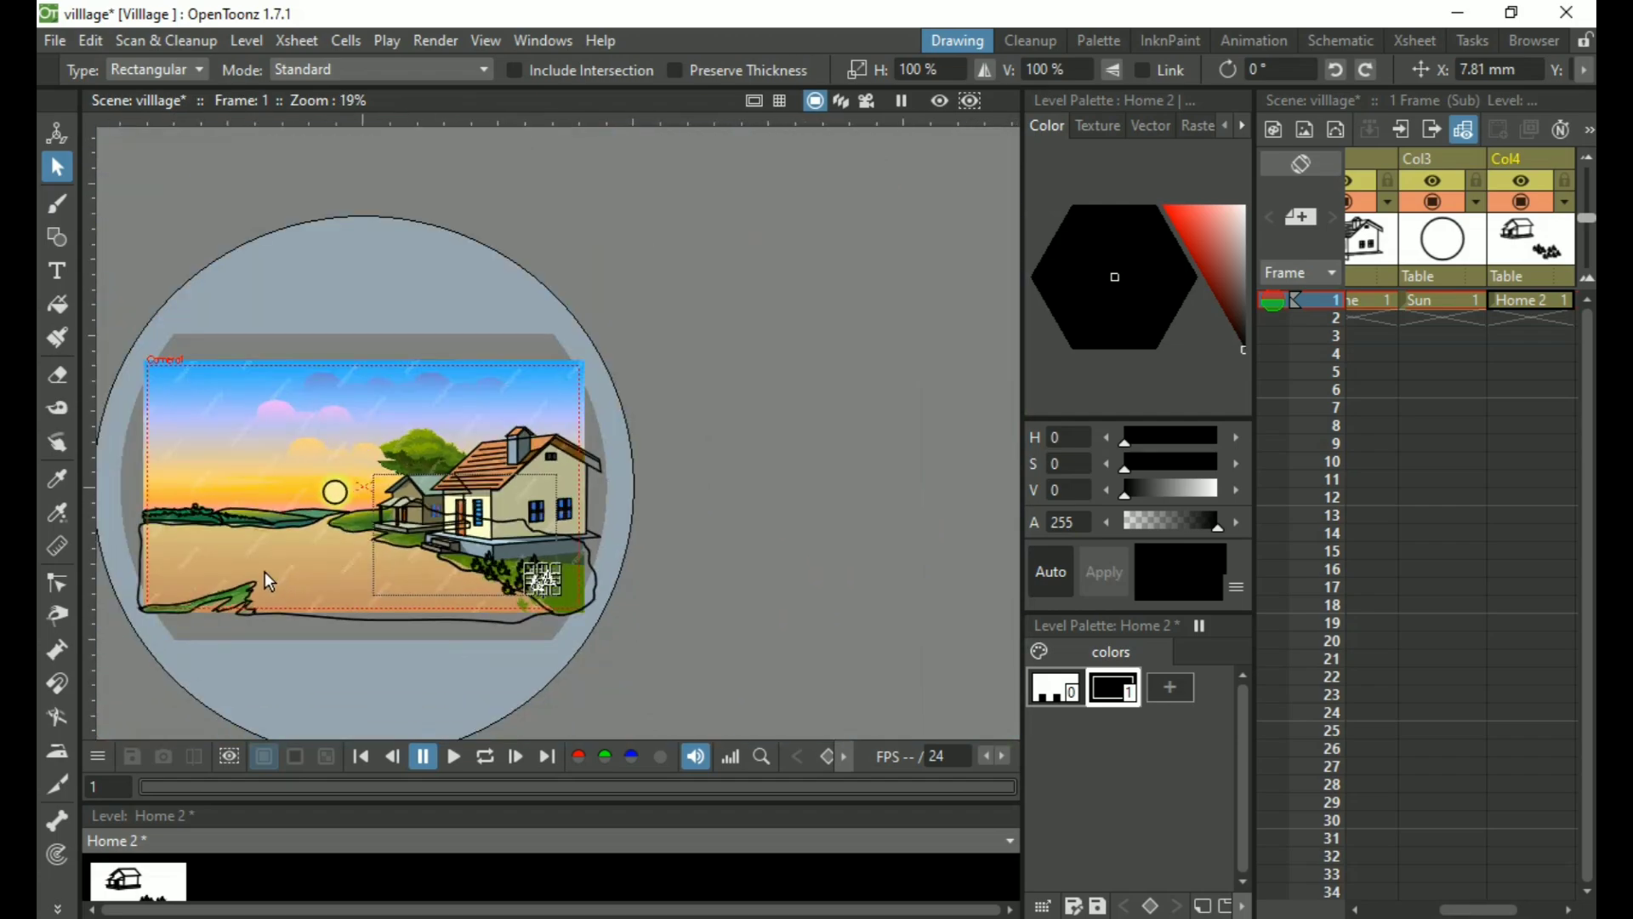
scroll(210, 547, "up", 2)
scroll(279, 517, "up", 1)
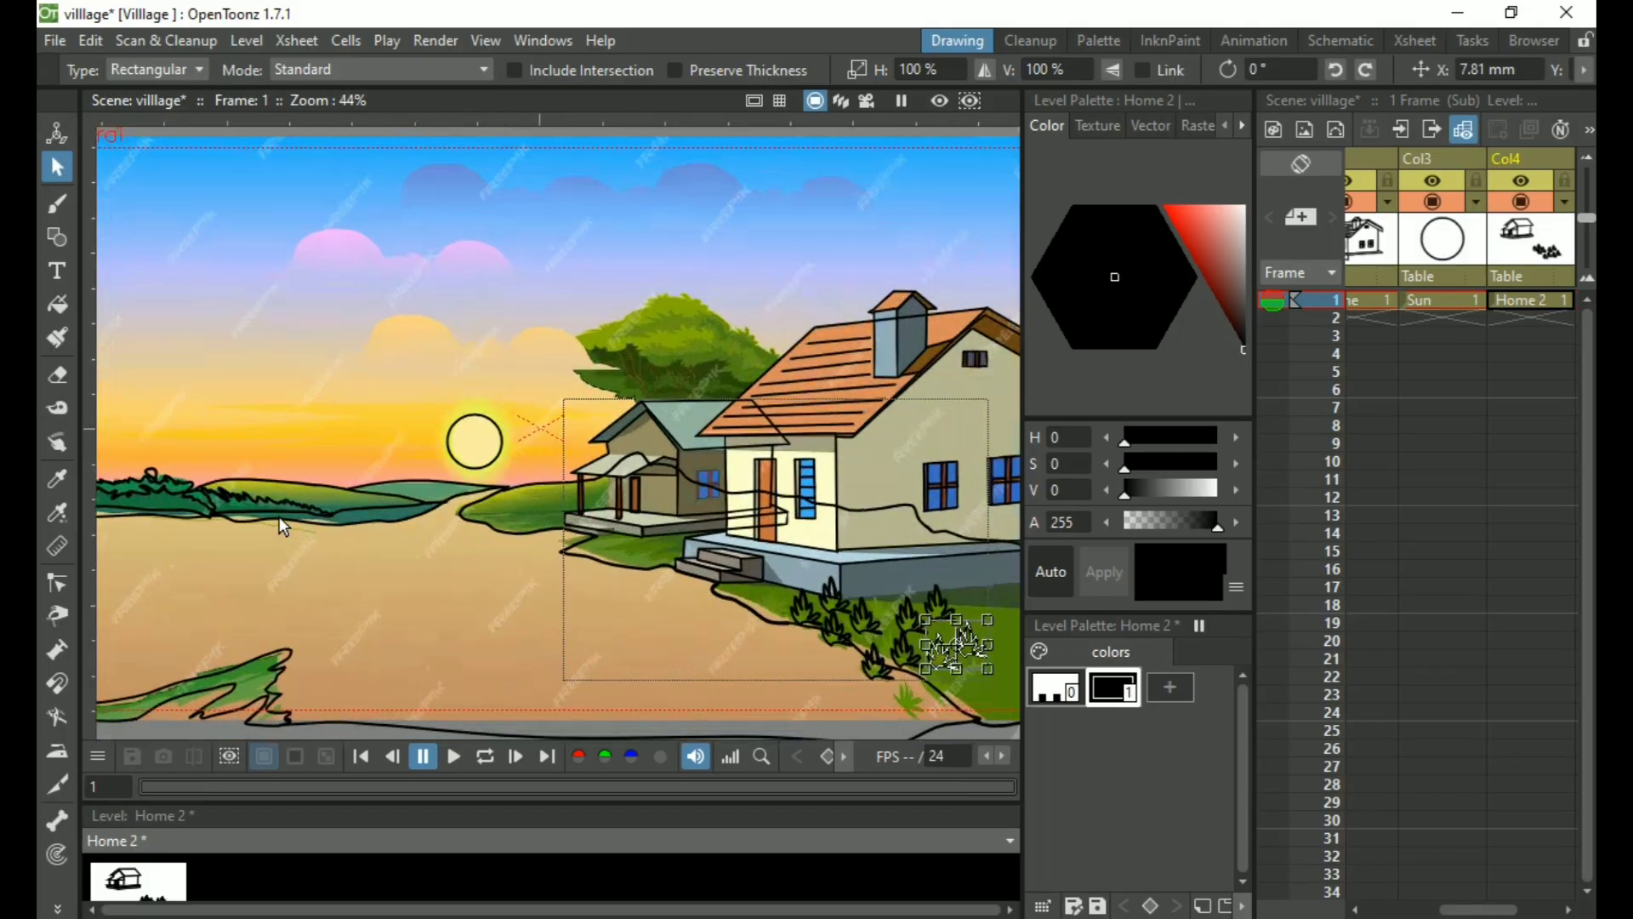
scroll(279, 517, "up", 1)
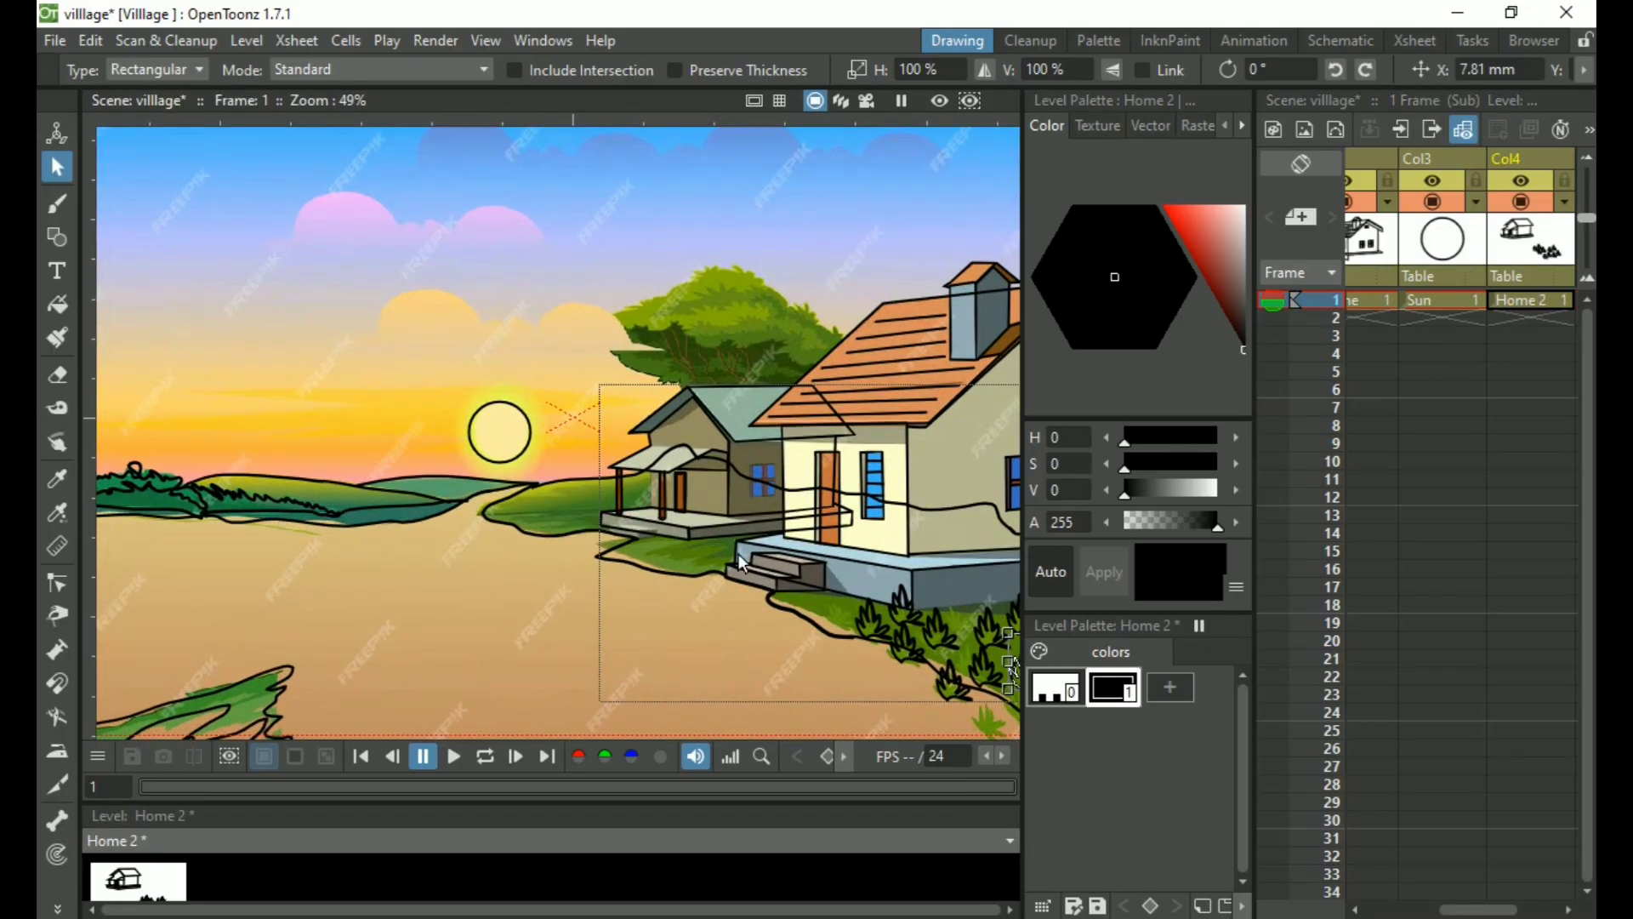
scroll(759, 476, "up", 12)
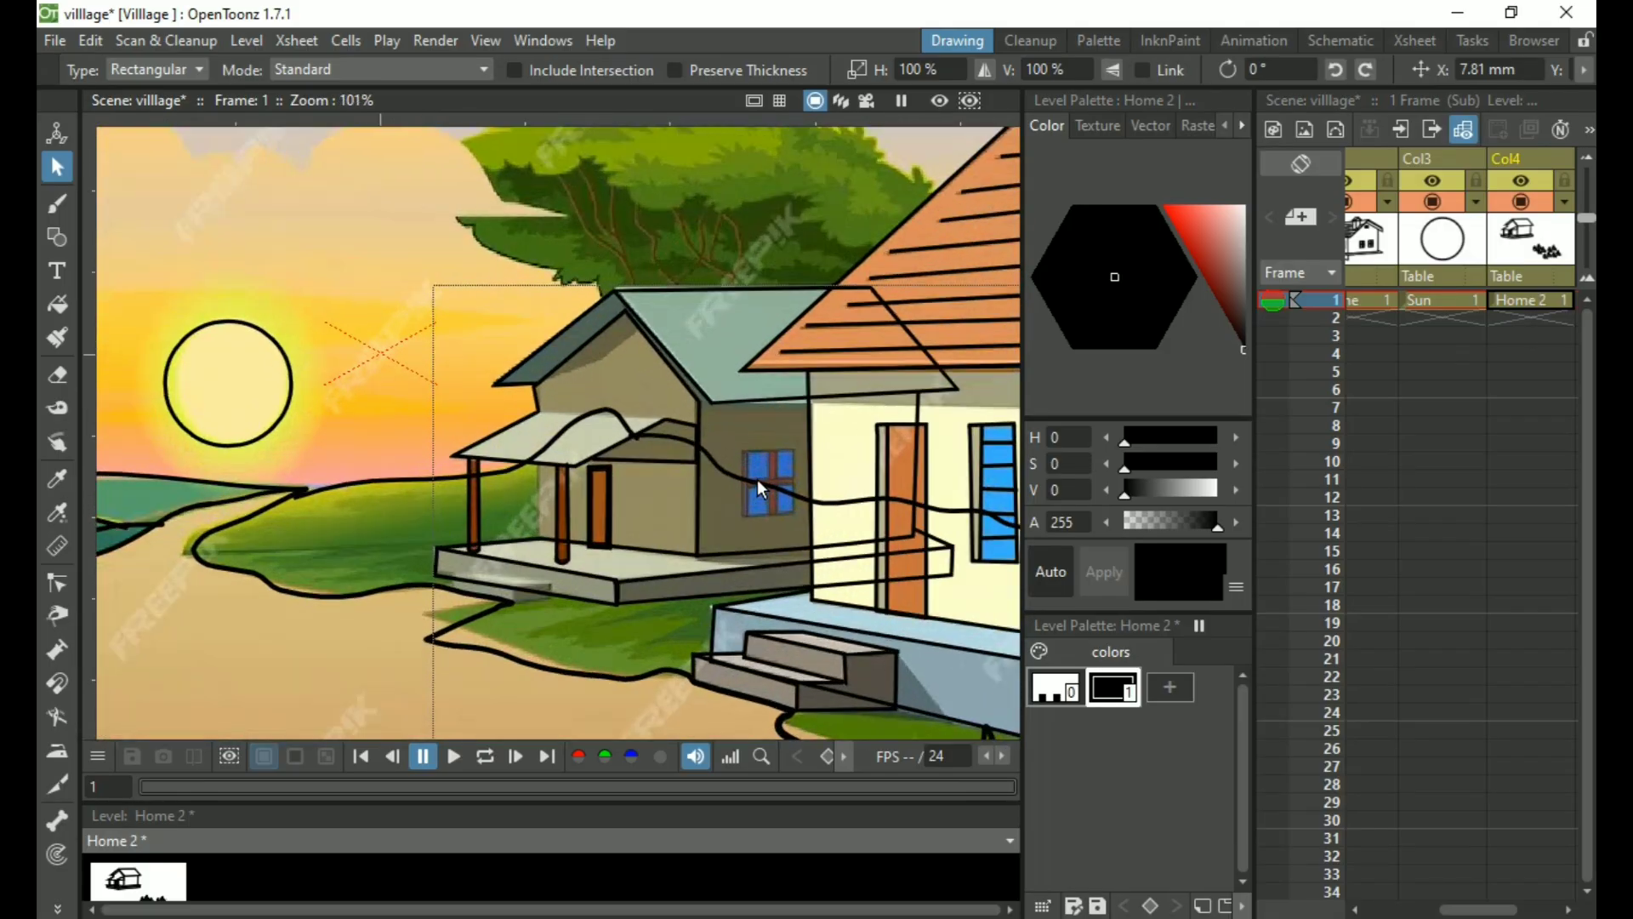
scroll(757, 479, "up", 3)
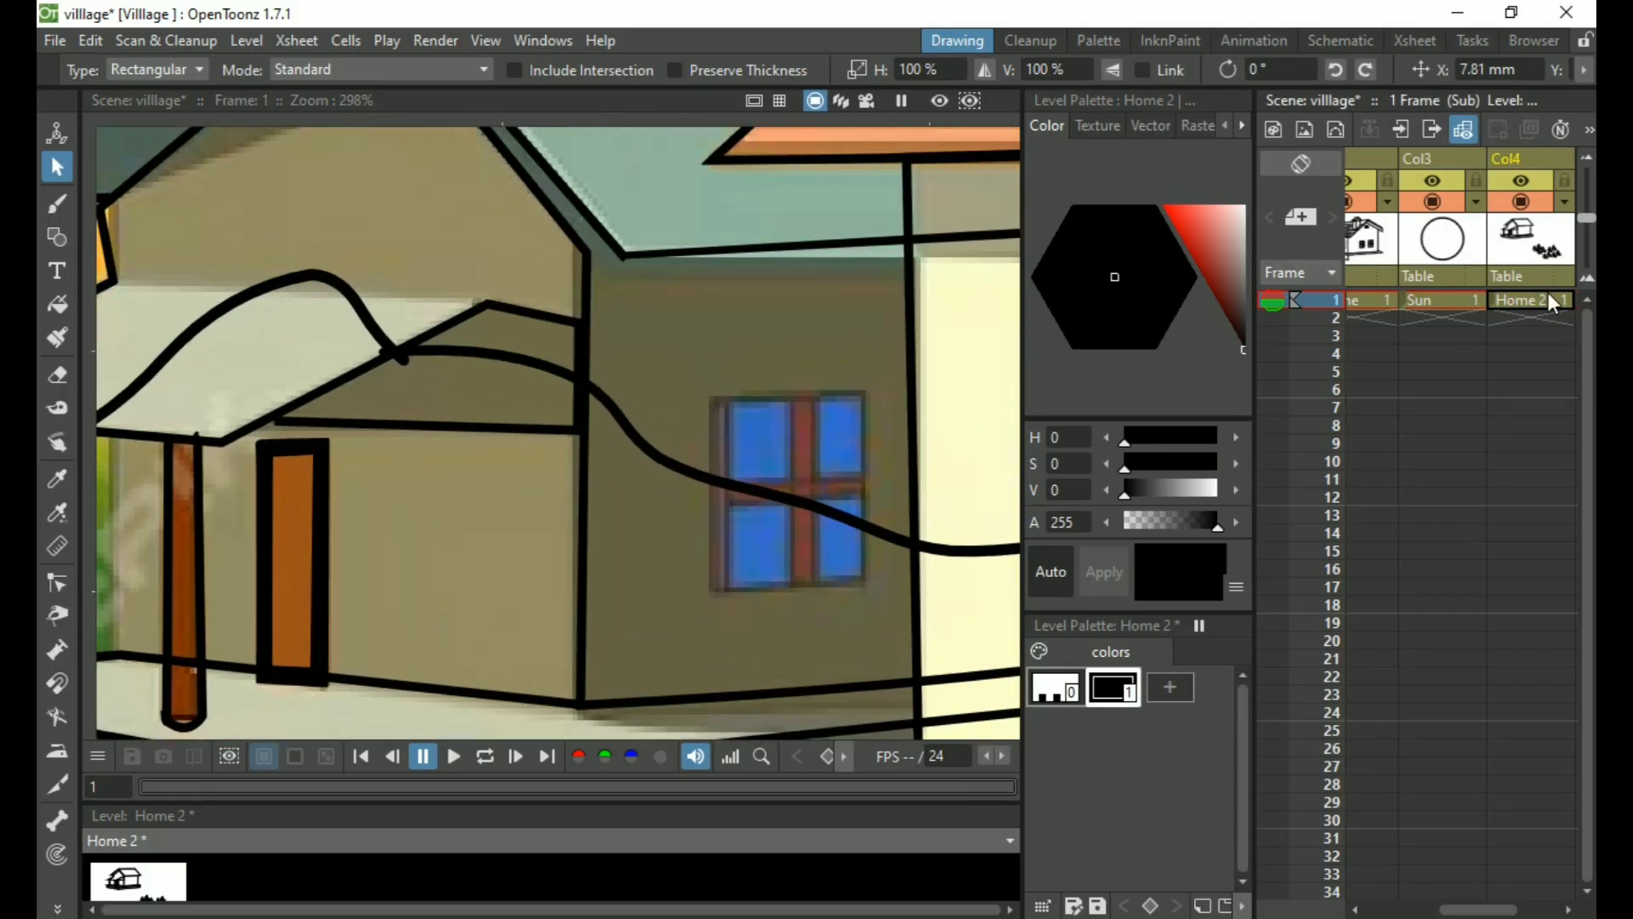
scroll(935, 616, "down", 3)
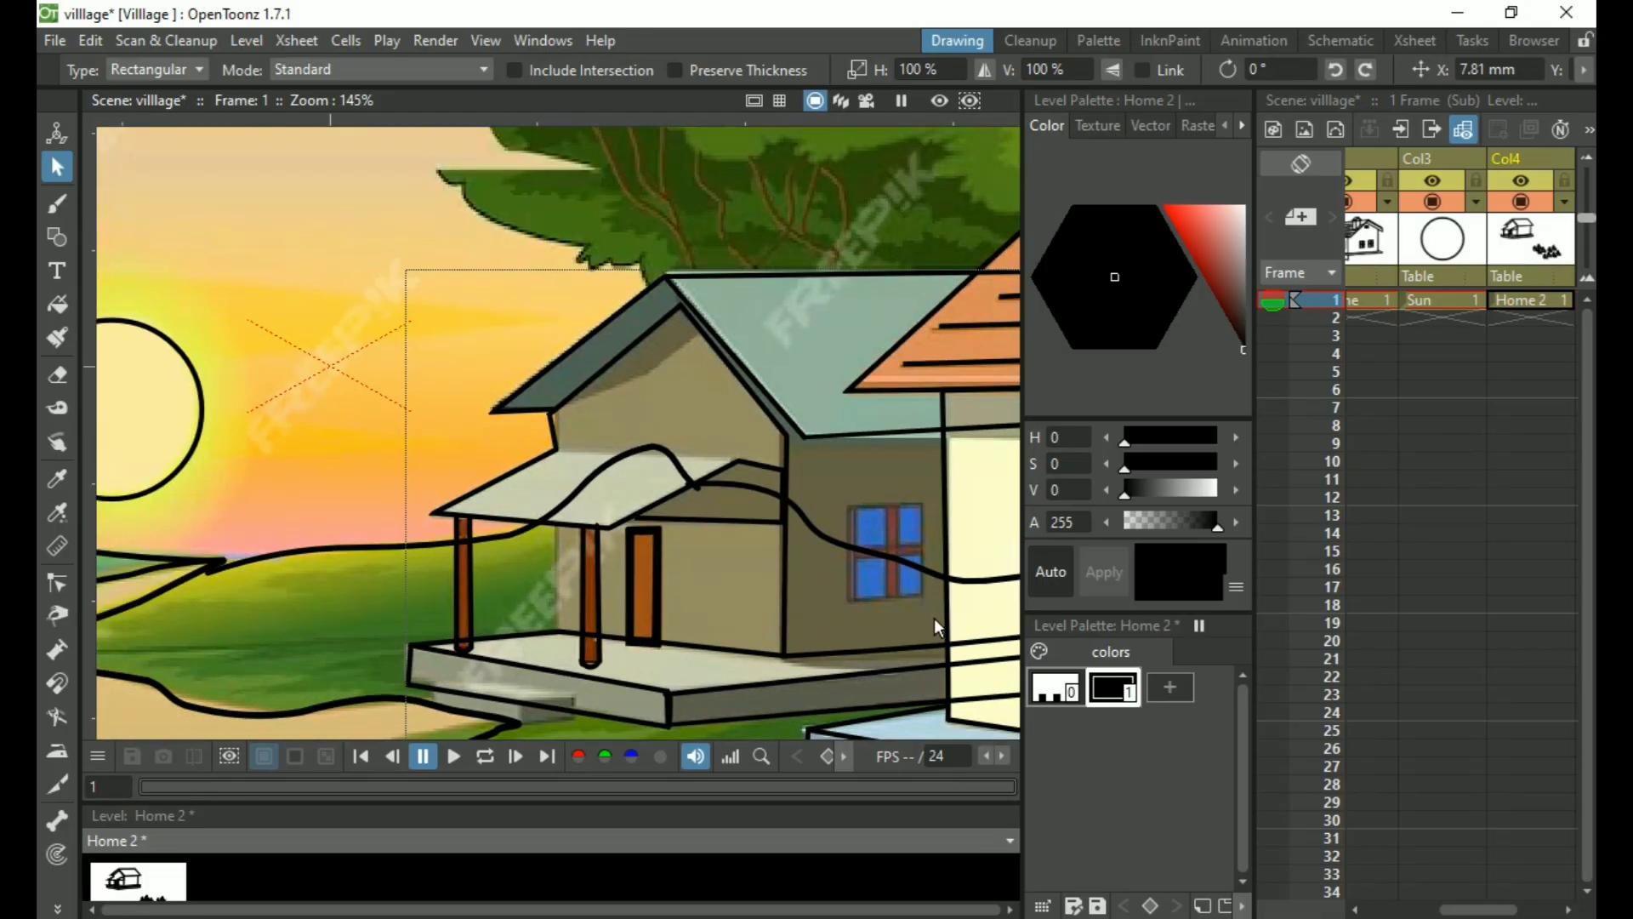
left_click_drag(895, 631, 469, 621)
scroll(672, 625, "down", 5)
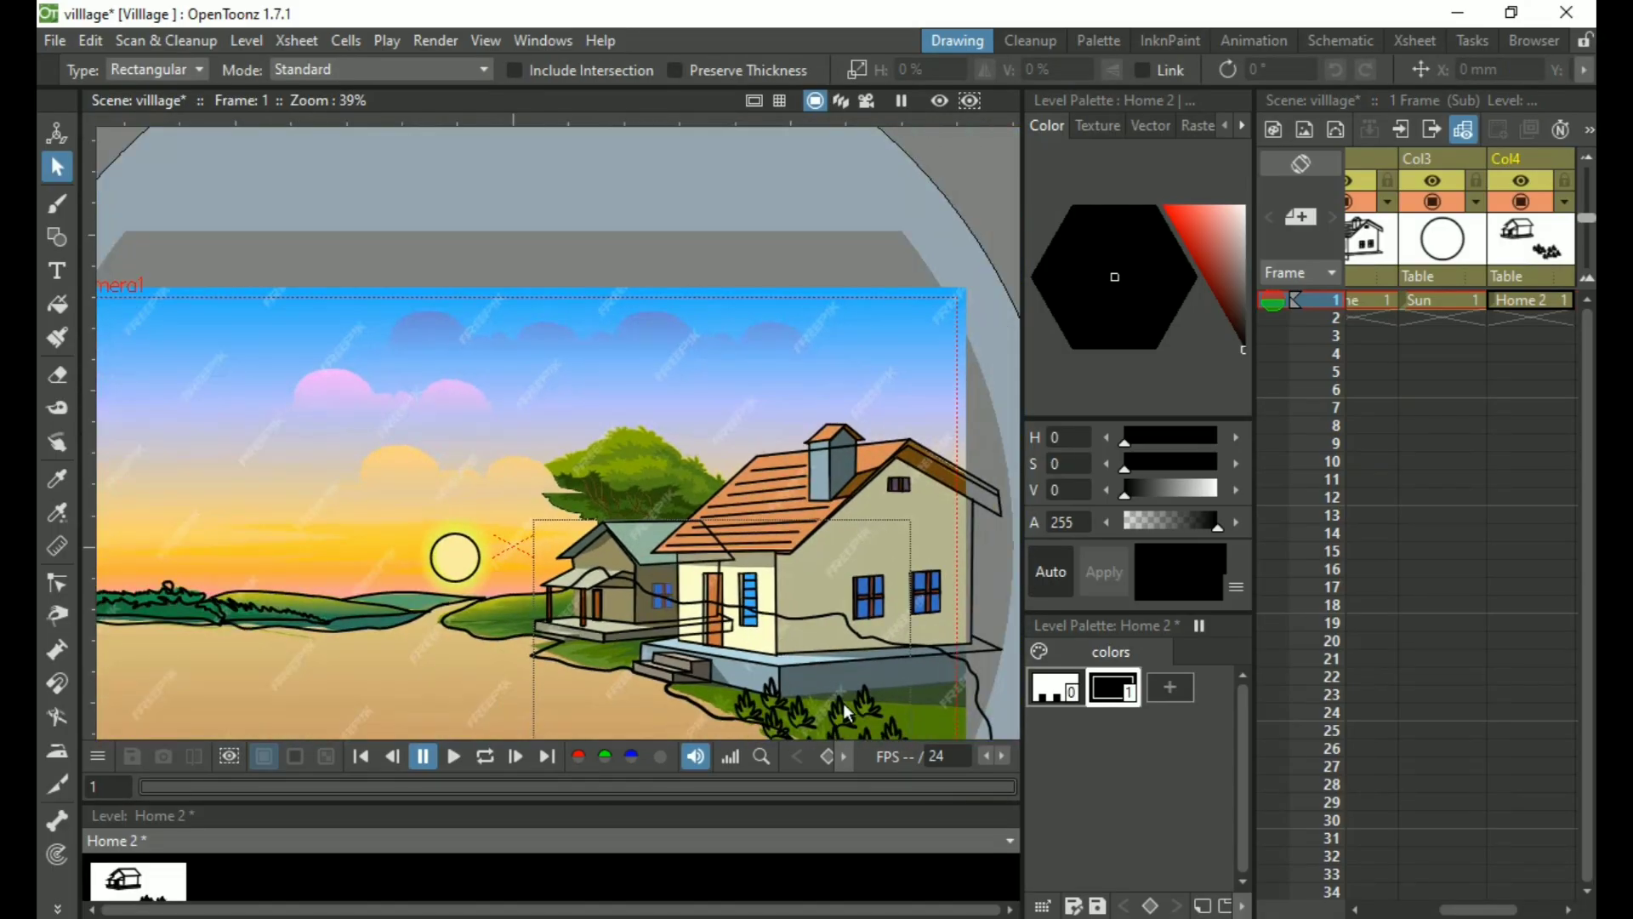
Select all the grass tufts on the Home 2 level, cut them, and paste them into the Bg level
key("space")
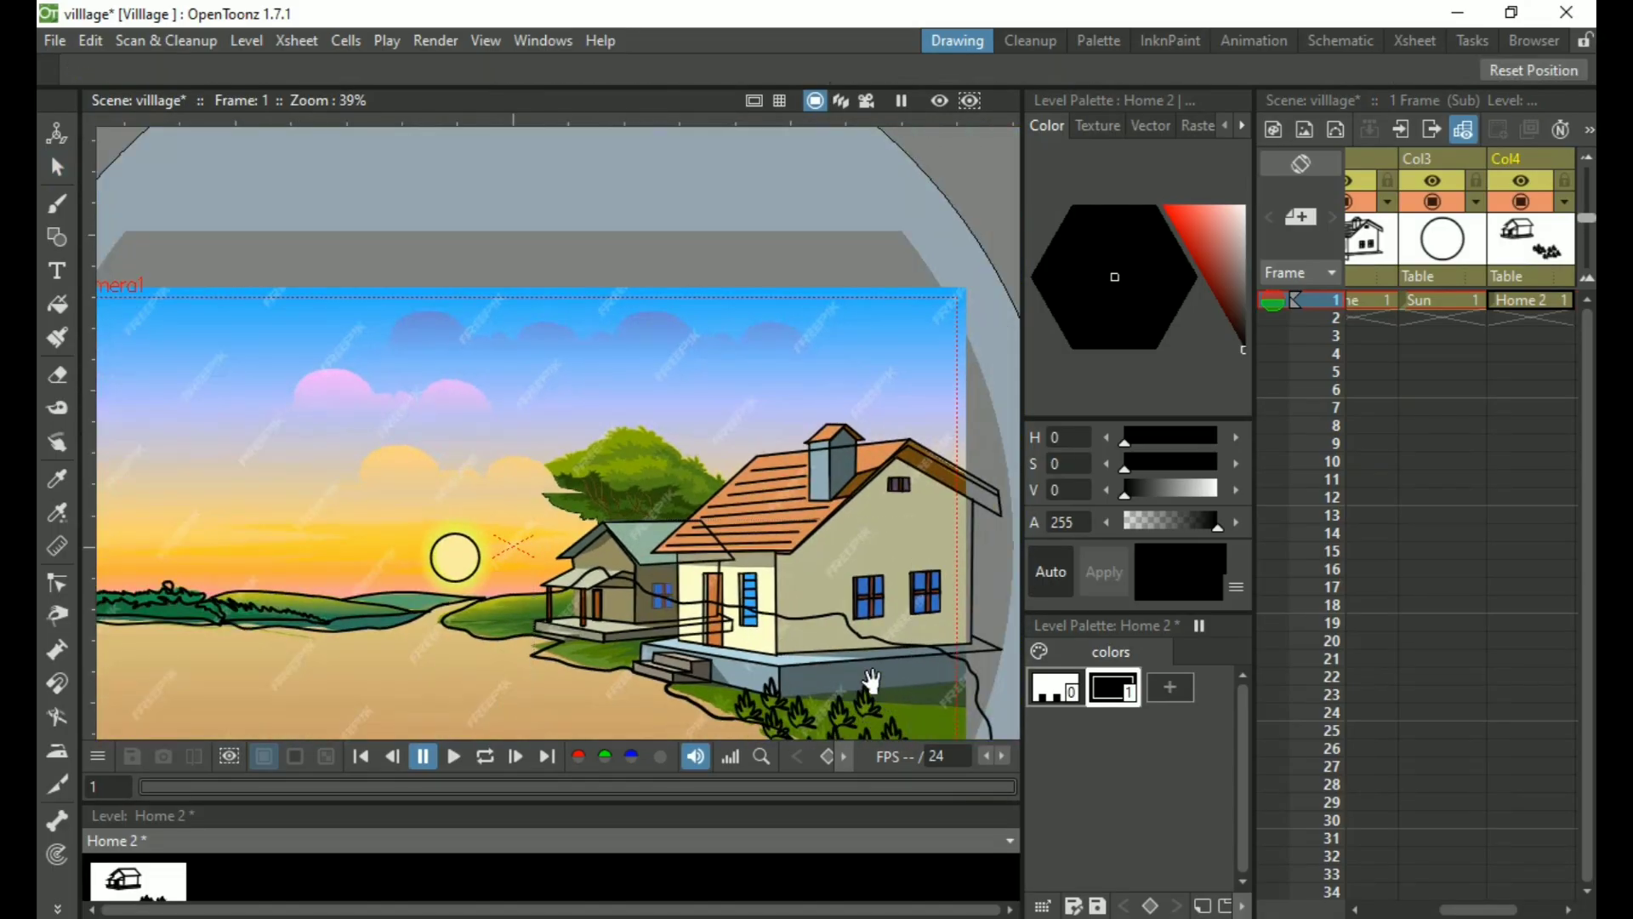
left_click(1553, 257)
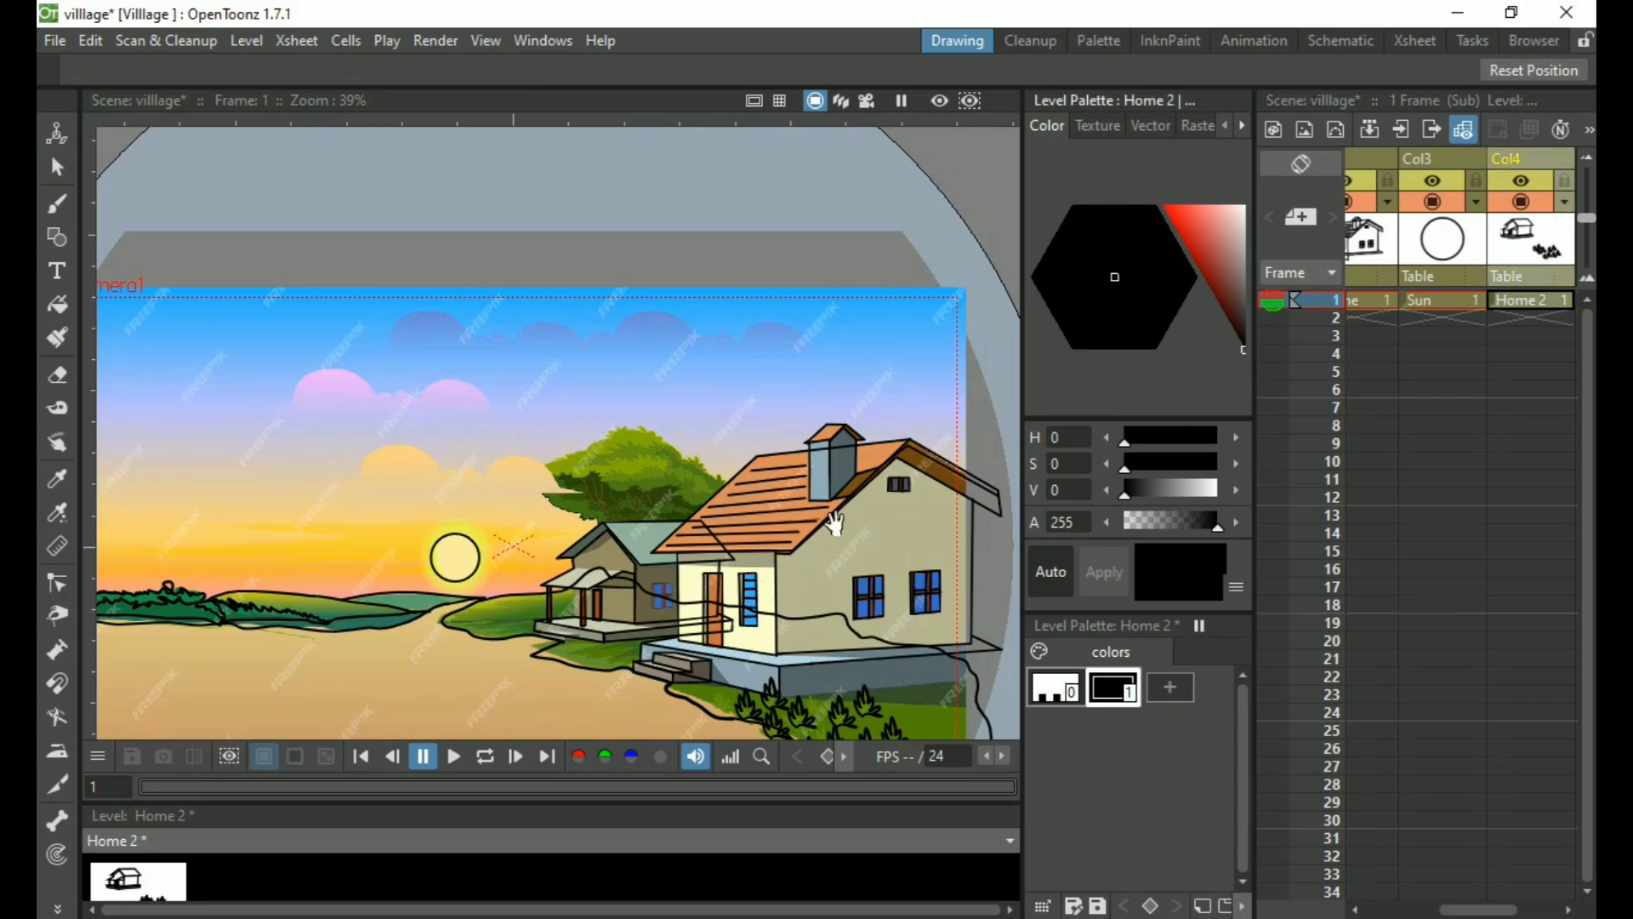
left_click_drag(838, 663, 540, 383)
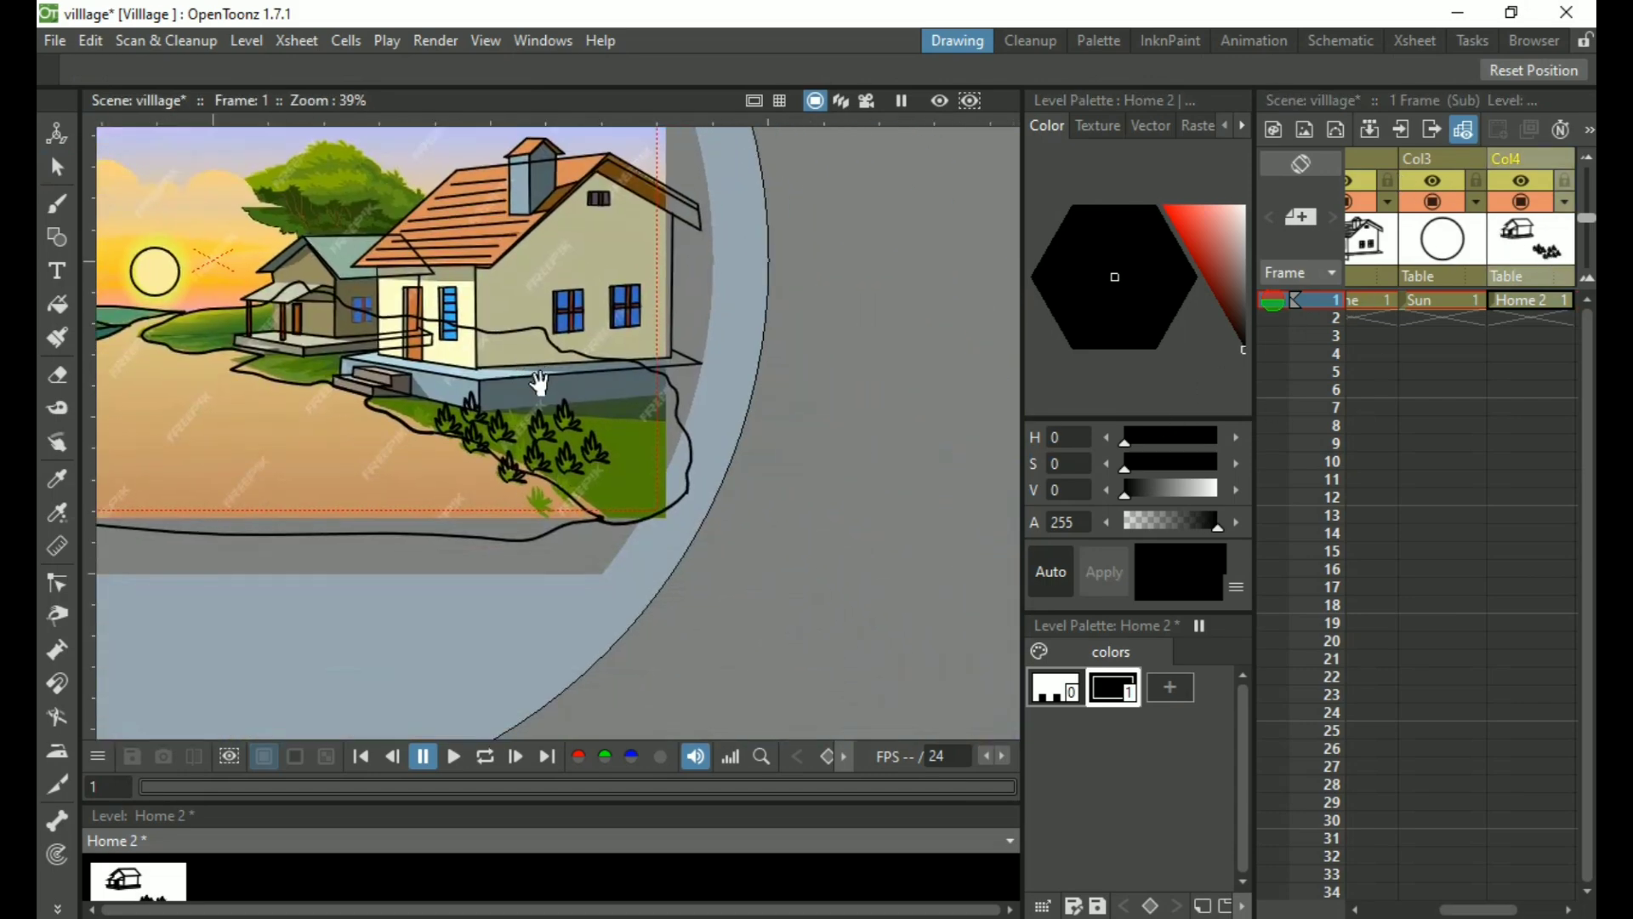
scroll(399, 391, "up", 3)
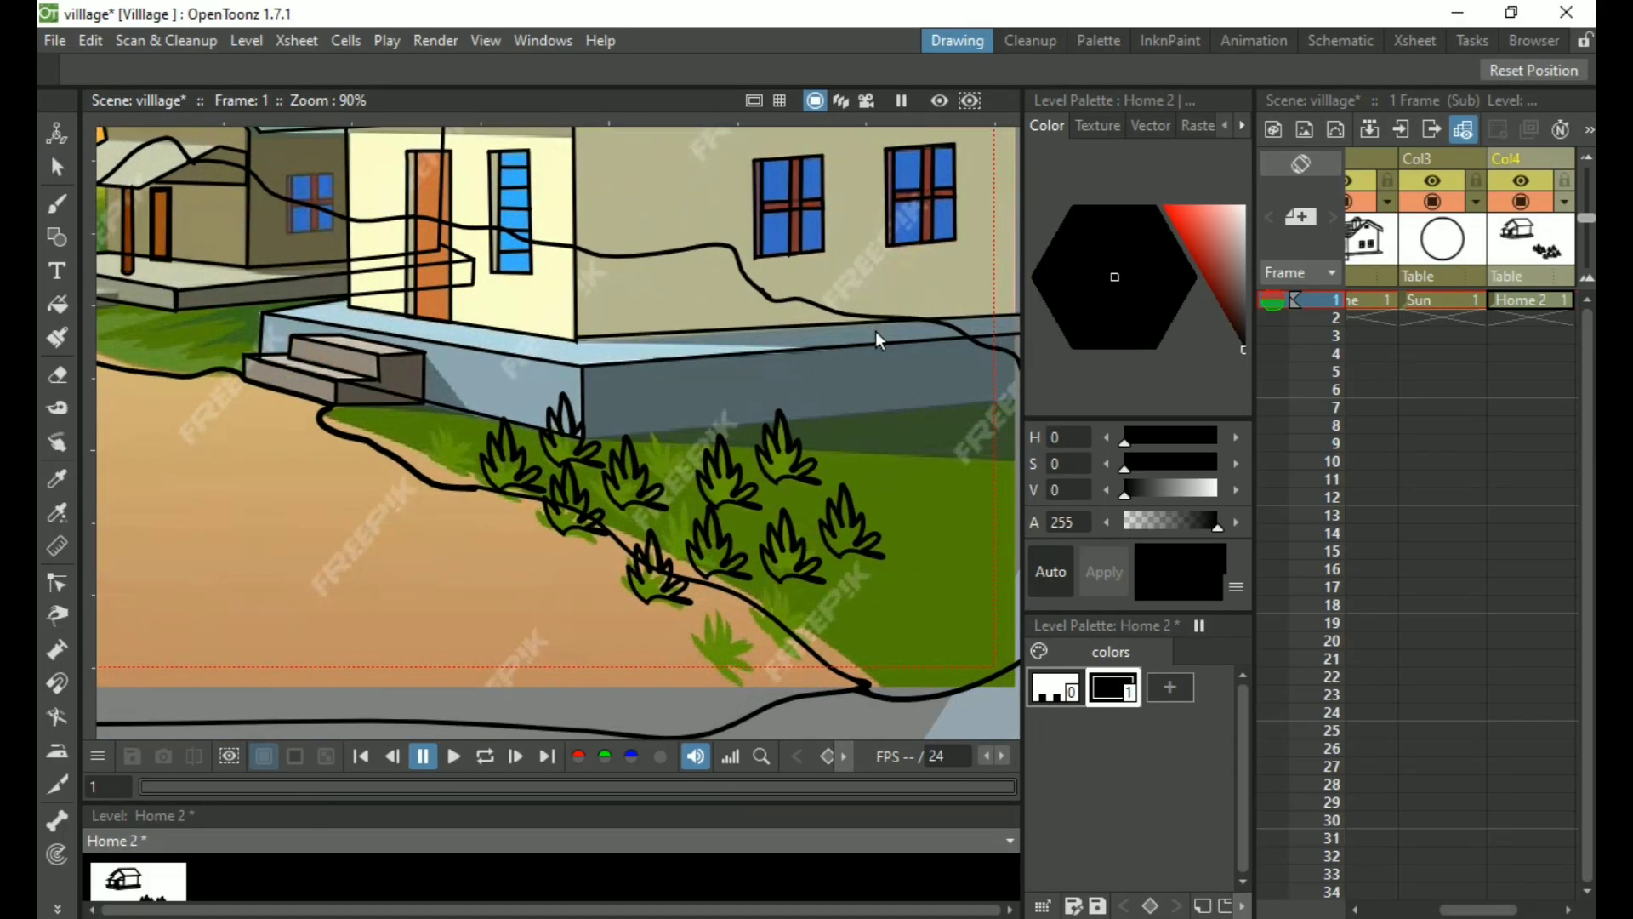
key("s")
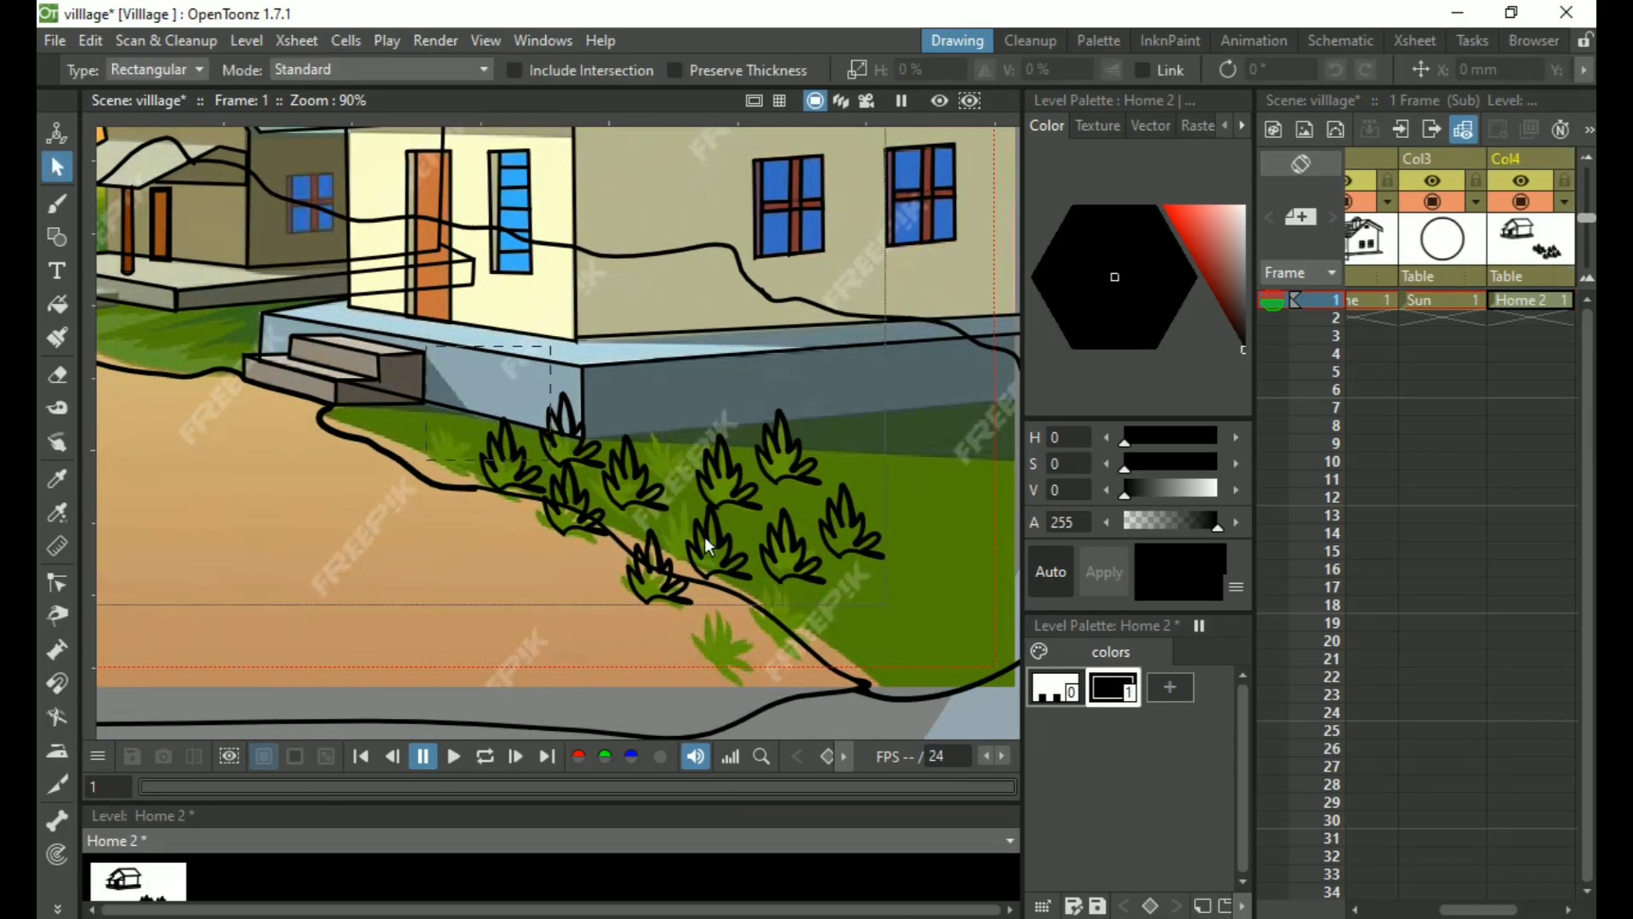
left_click(706, 542)
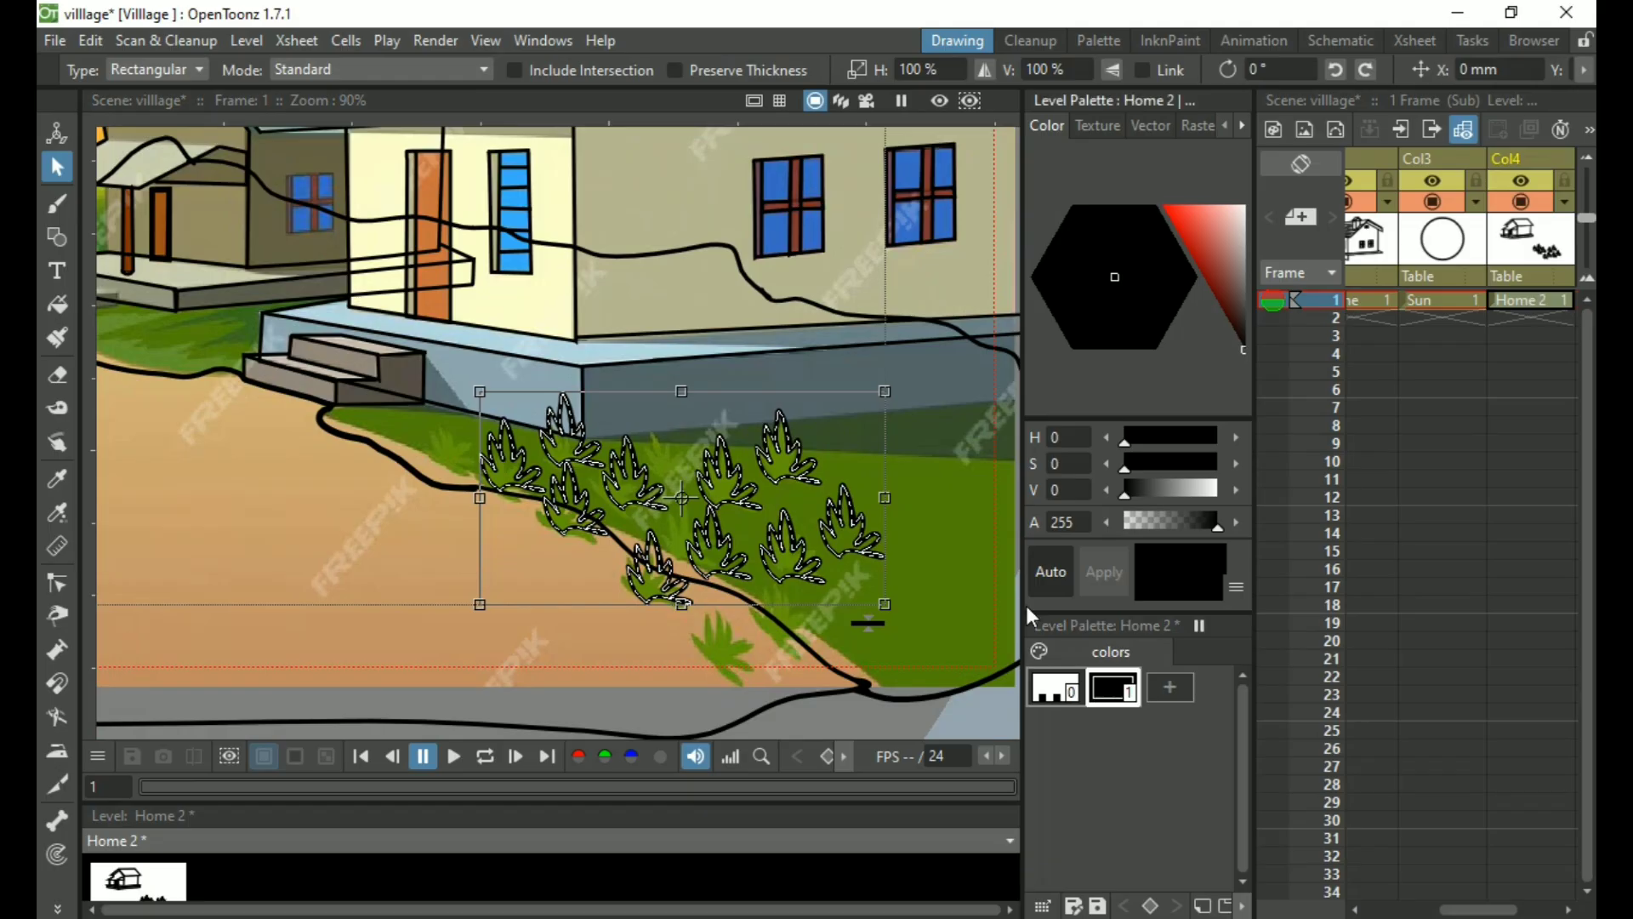
key("Delete")
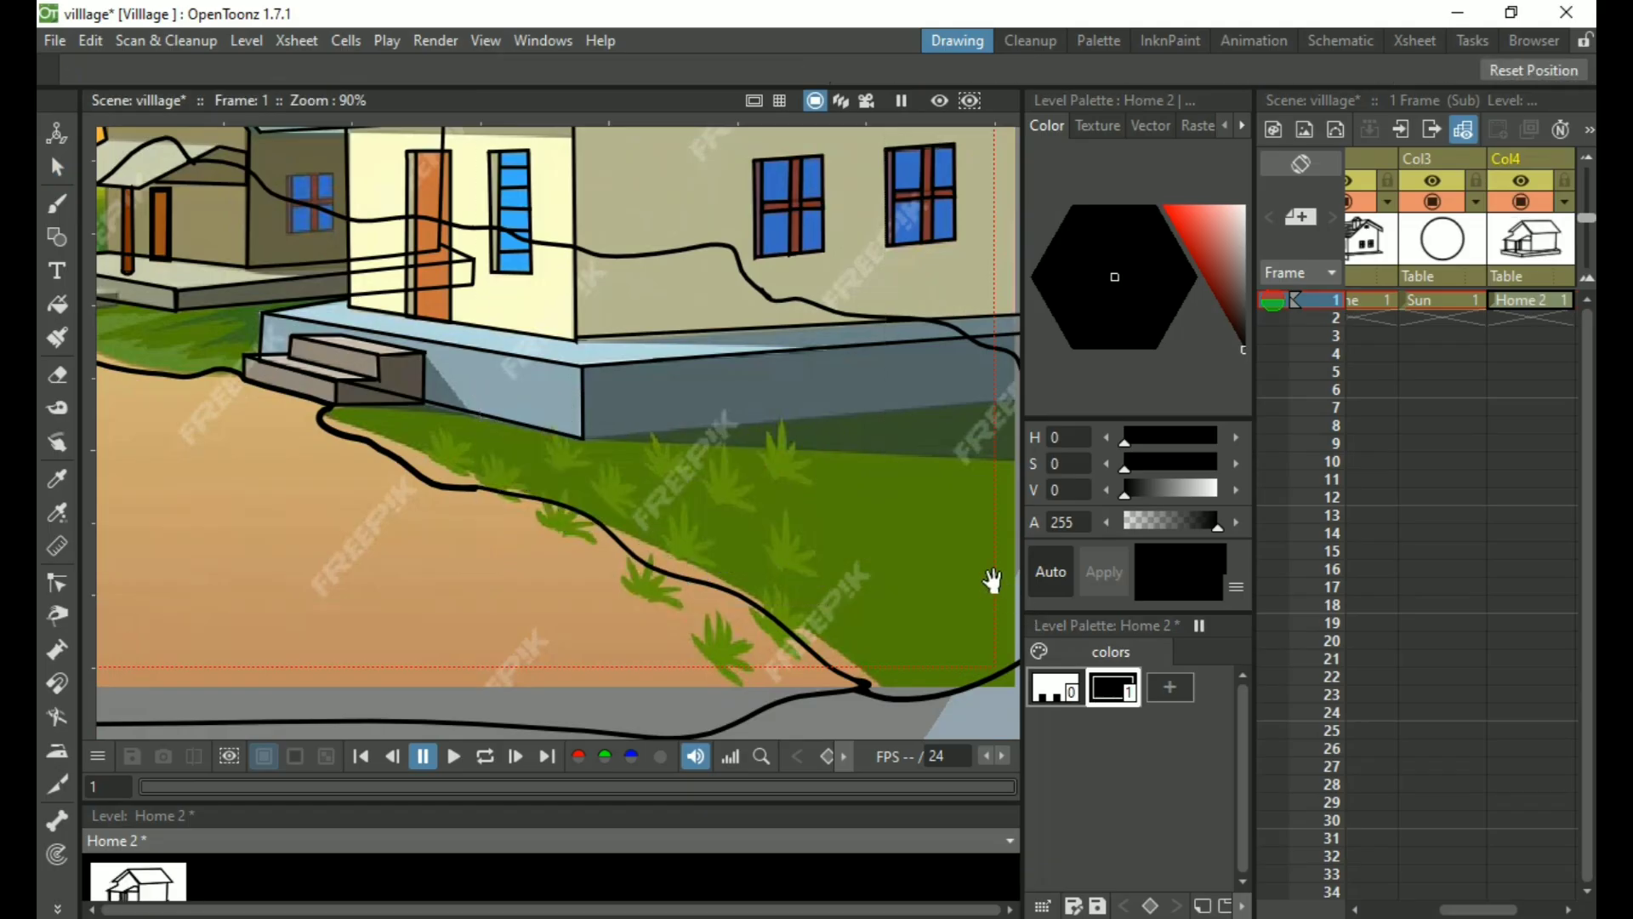
left_click(1373, 297)
key("Left")
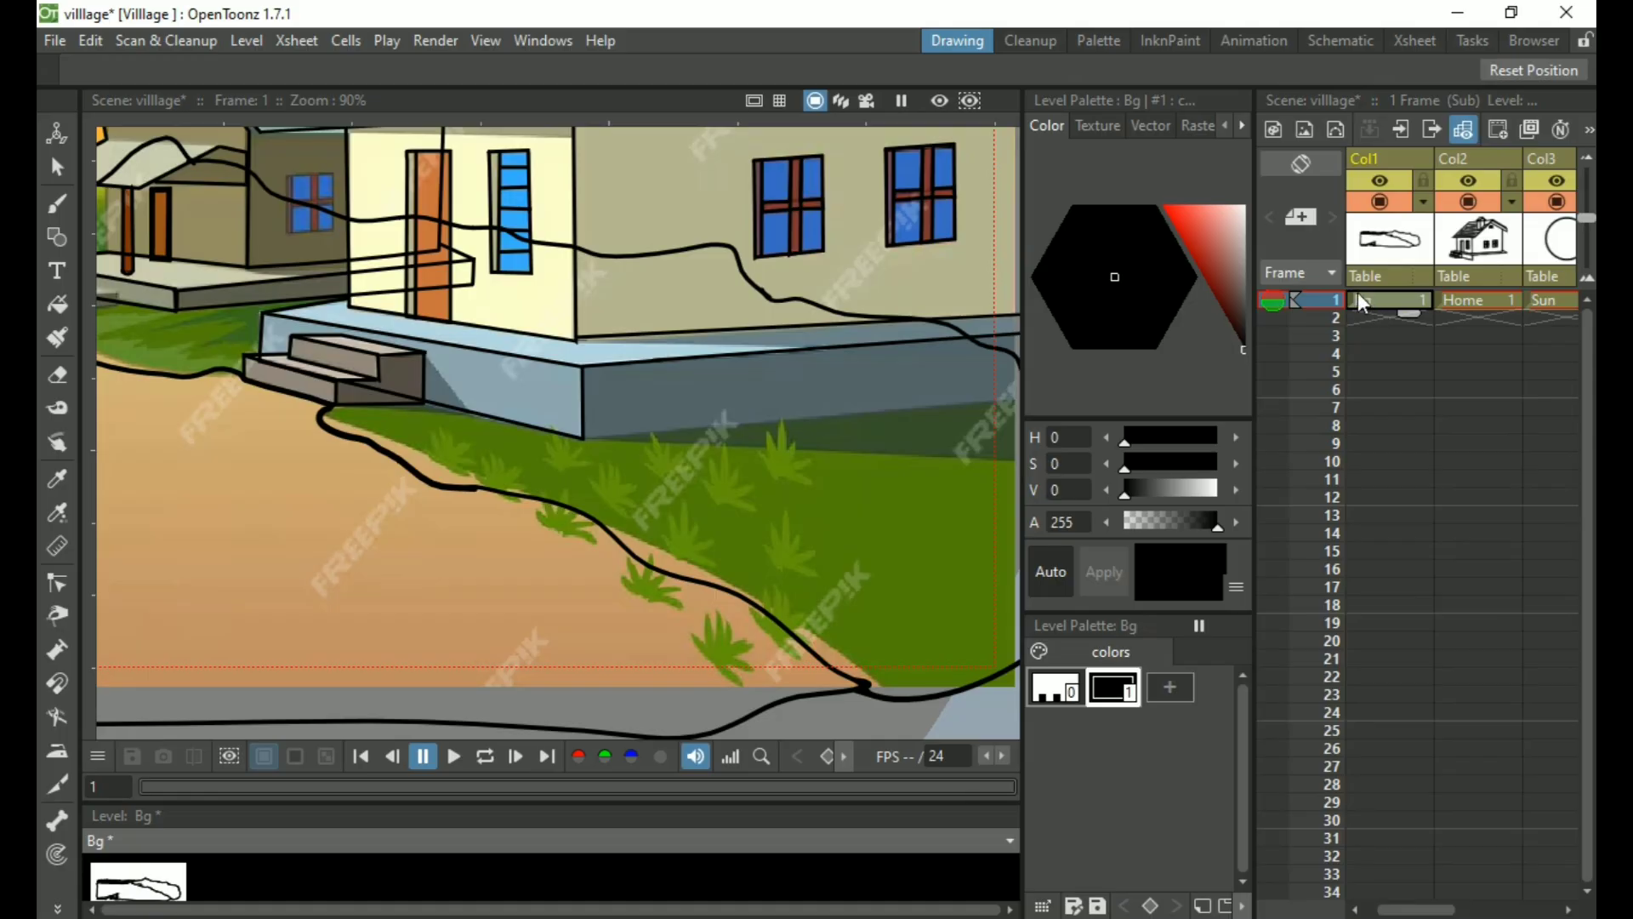
key("ctrl+z")
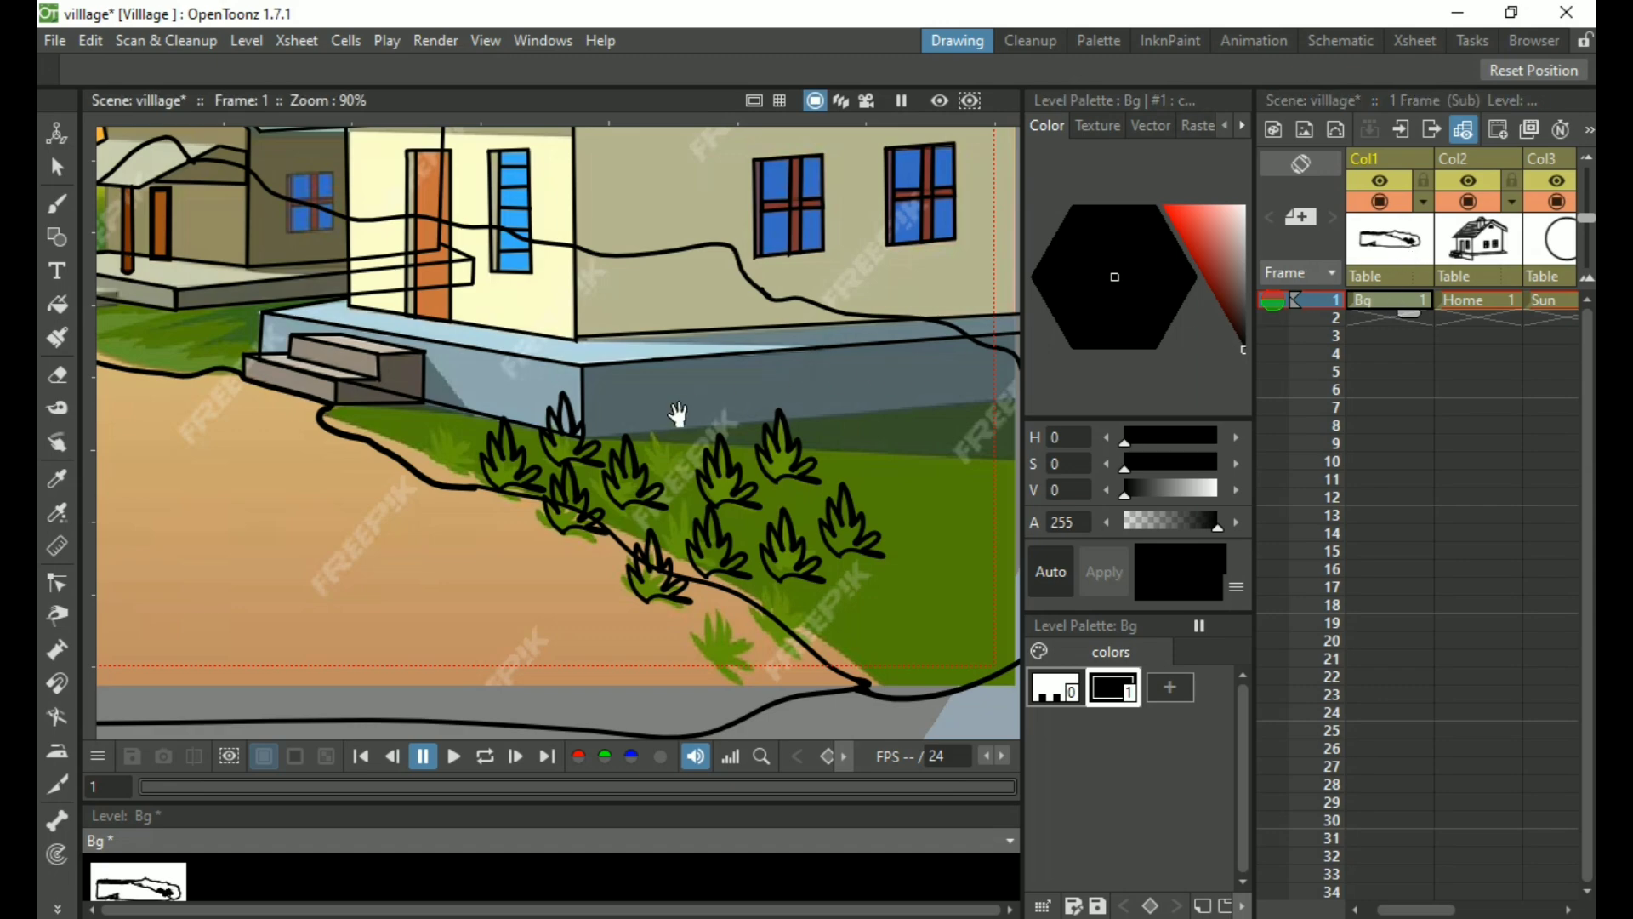
Examine the overall line art and the back house's side-wall window in the reference image
scroll(677, 414, "down", 4)
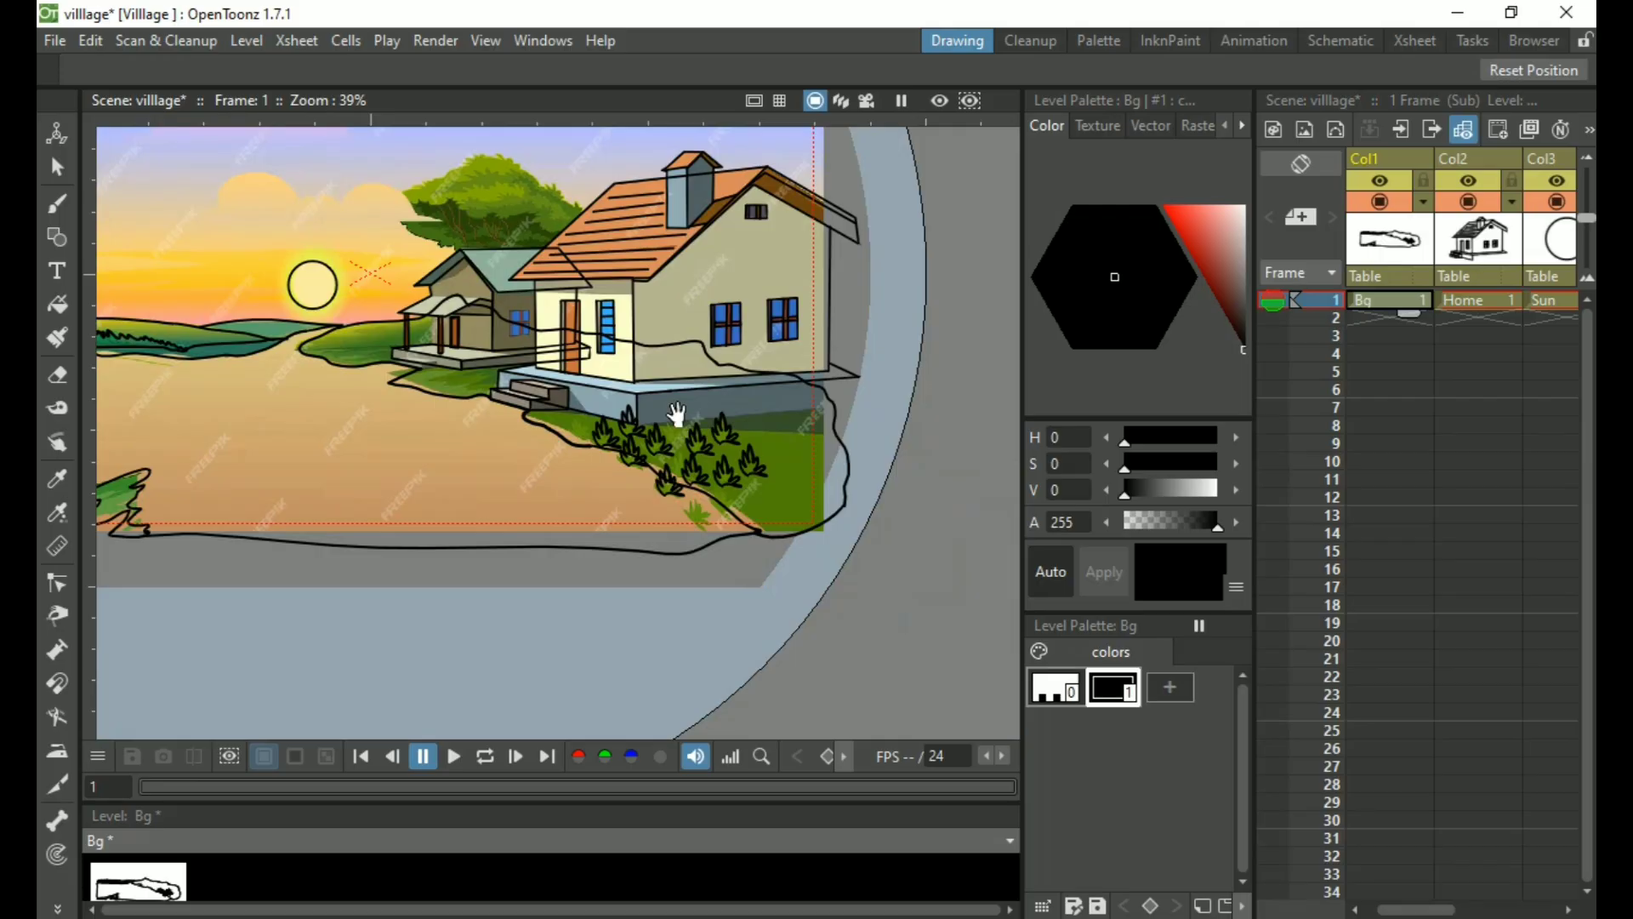
scroll(678, 413, "down", 1)
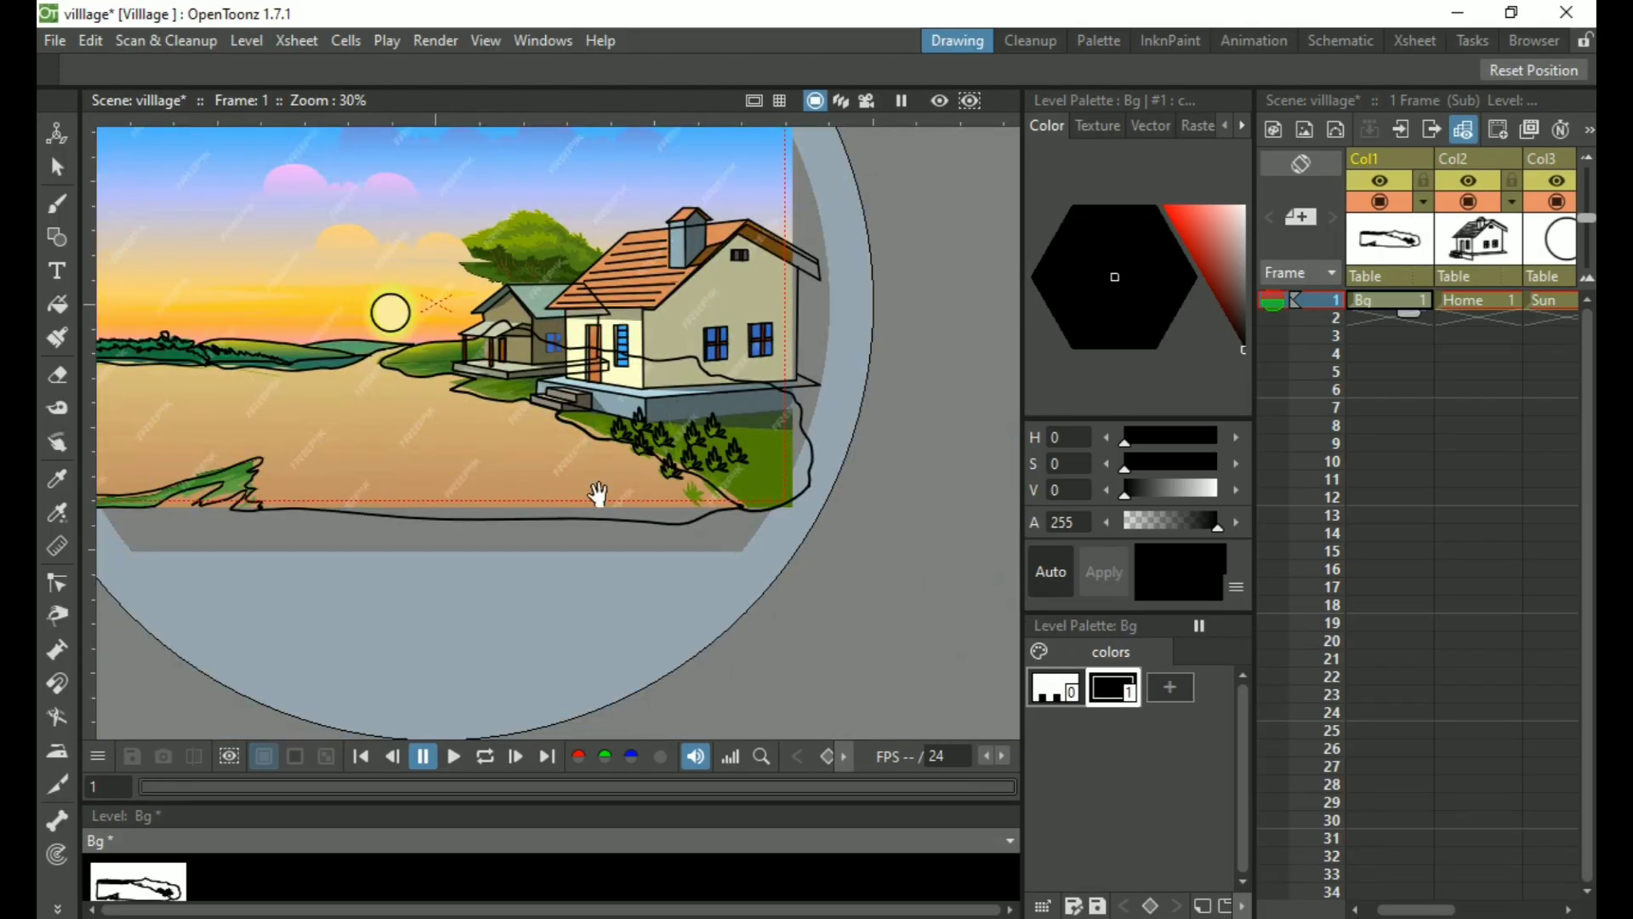
left_click_drag(353, 499, 576, 589)
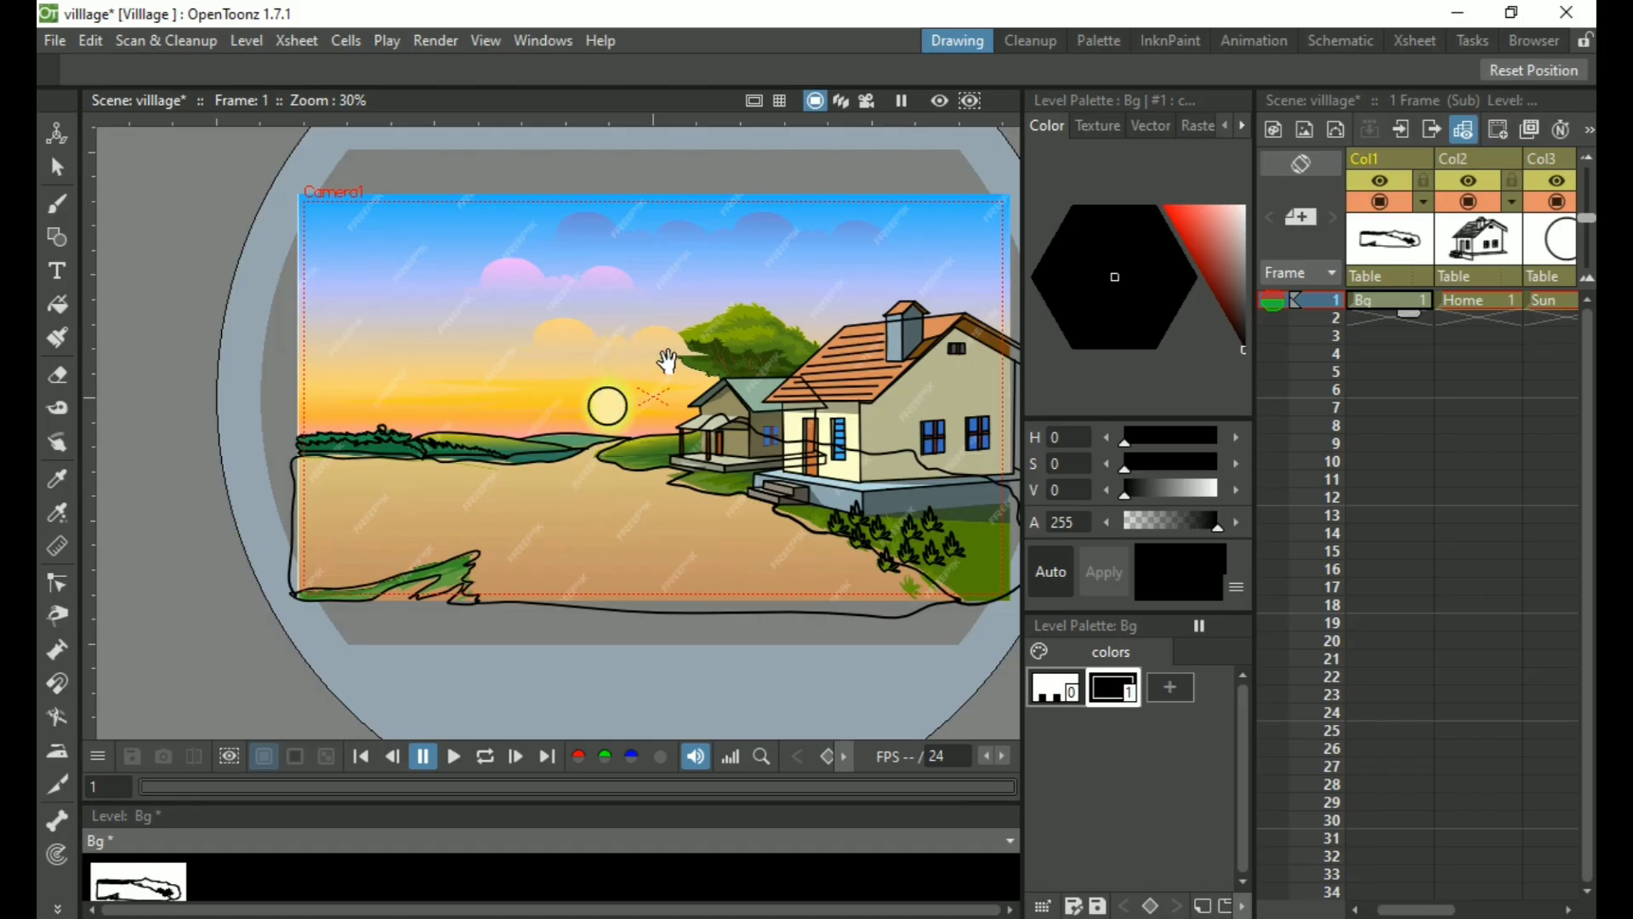
scroll(719, 467, "up", 5)
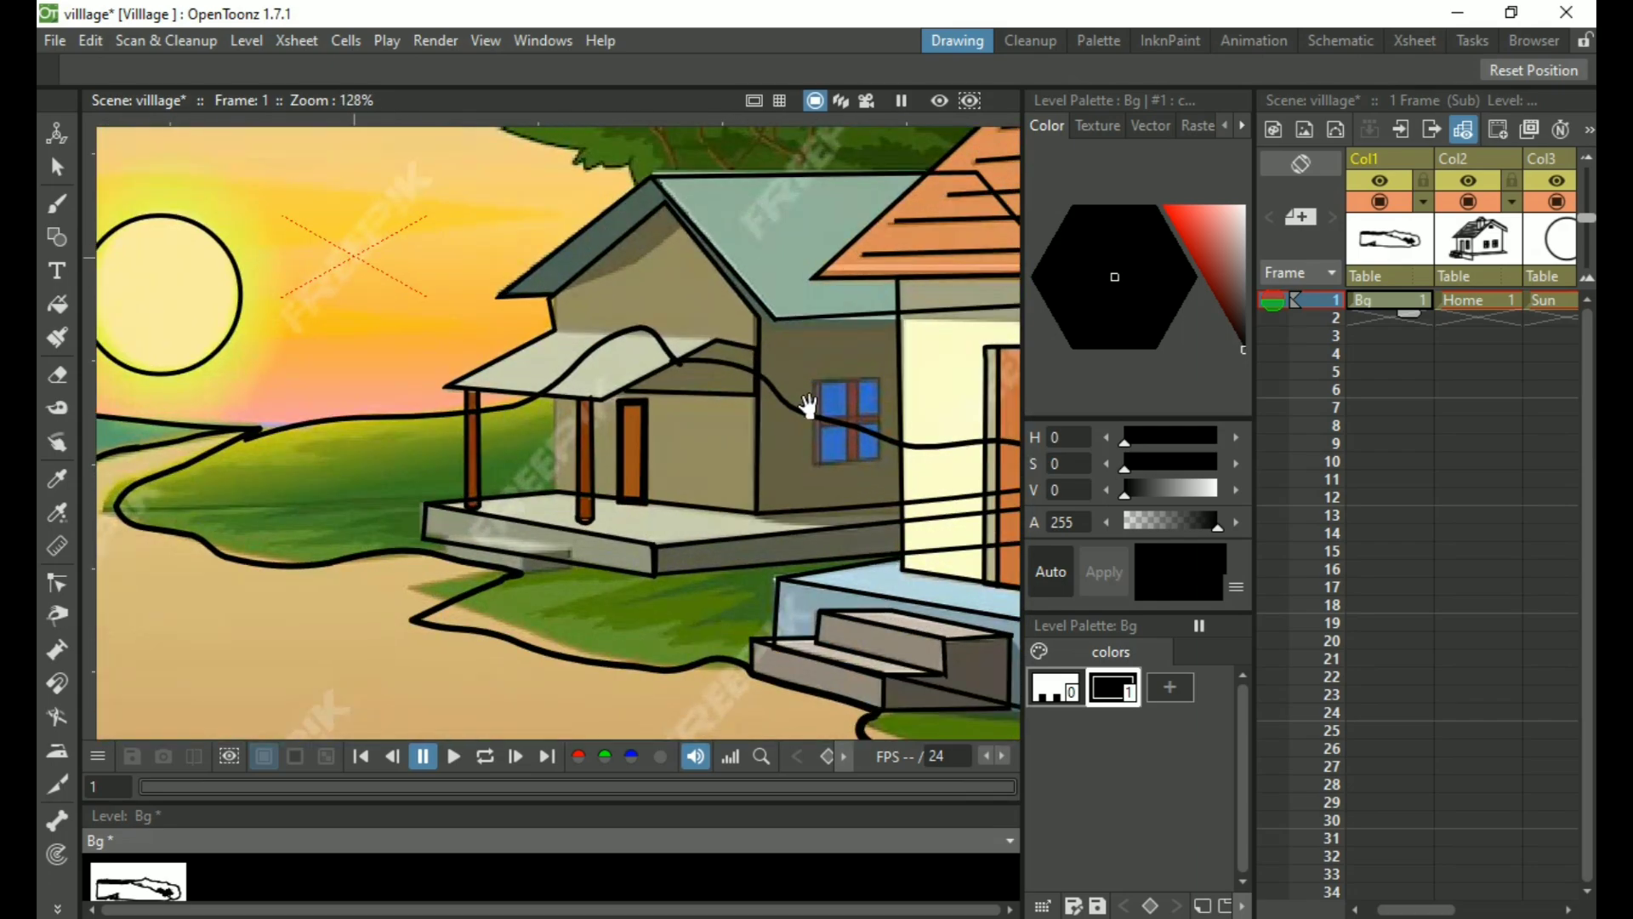
left_click_drag(864, 463, 763, 467)
scroll(755, 391, "up", 5)
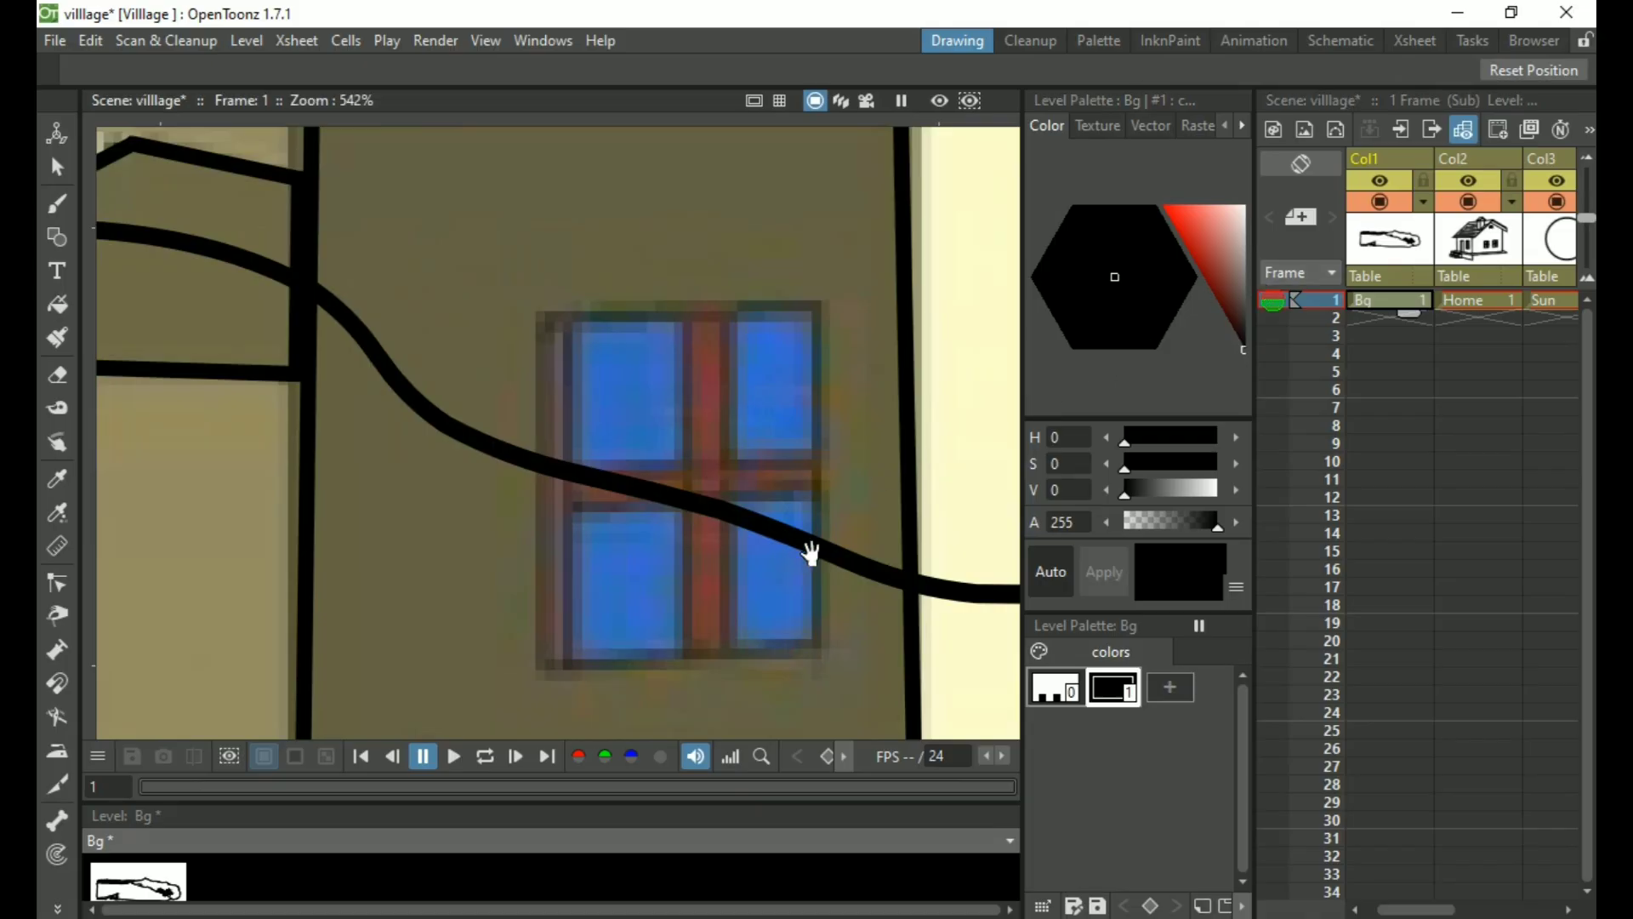
scroll(838, 502, "down", 7)
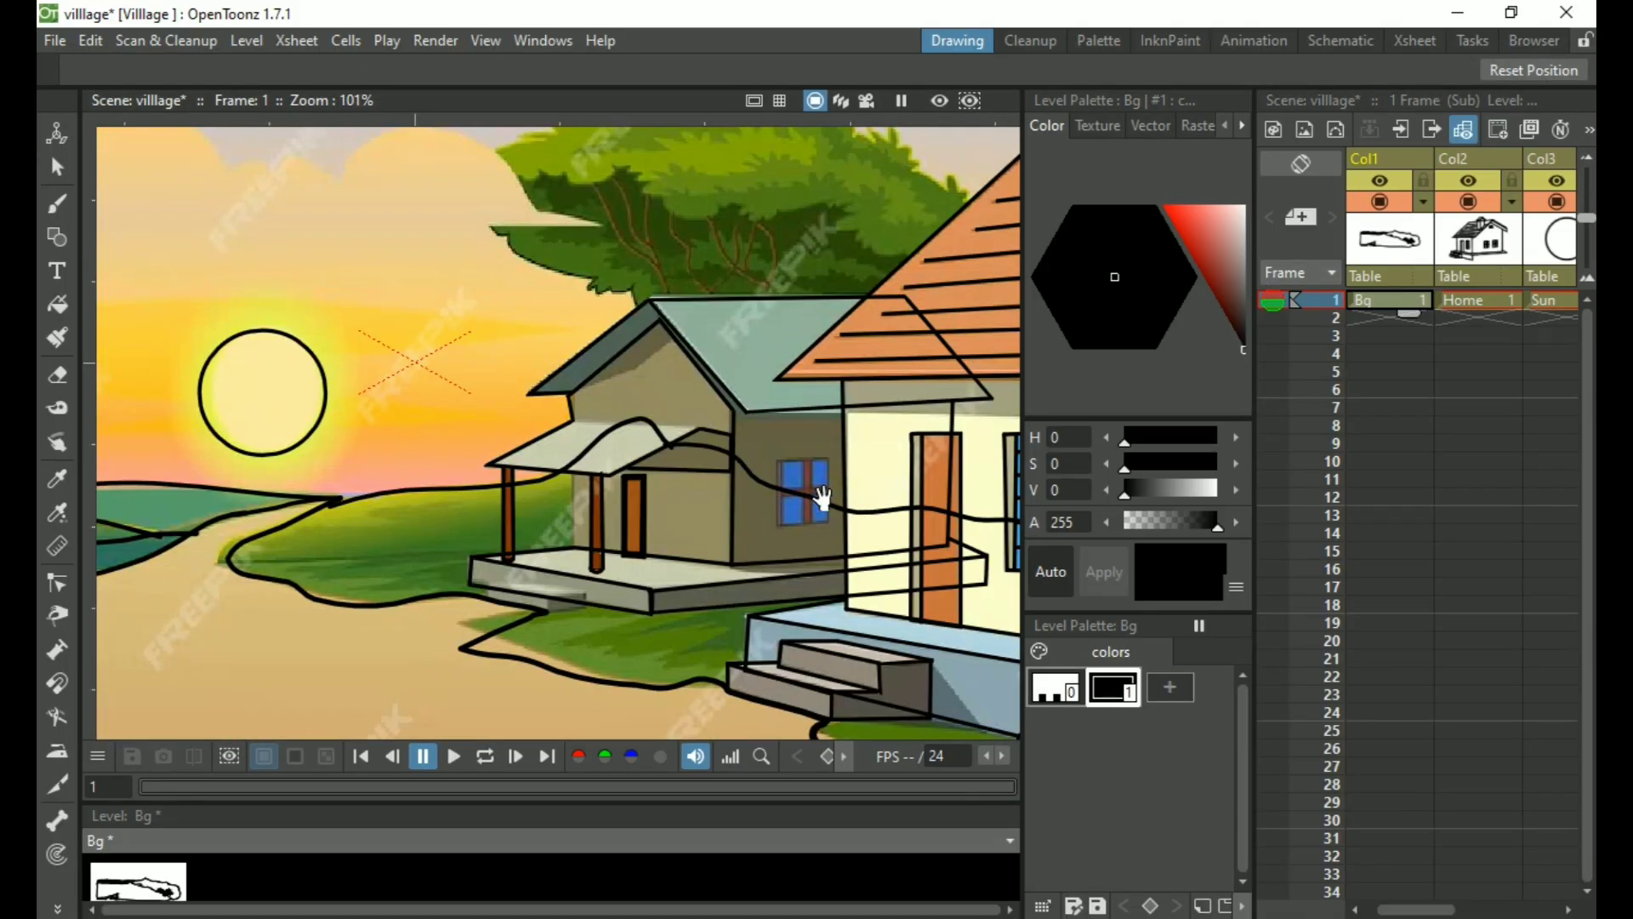
Copy the line art of the front house's side-wall window nearest the wall corner from the Home level and paste it into Home 2
left_click_drag(928, 495, 609, 495)
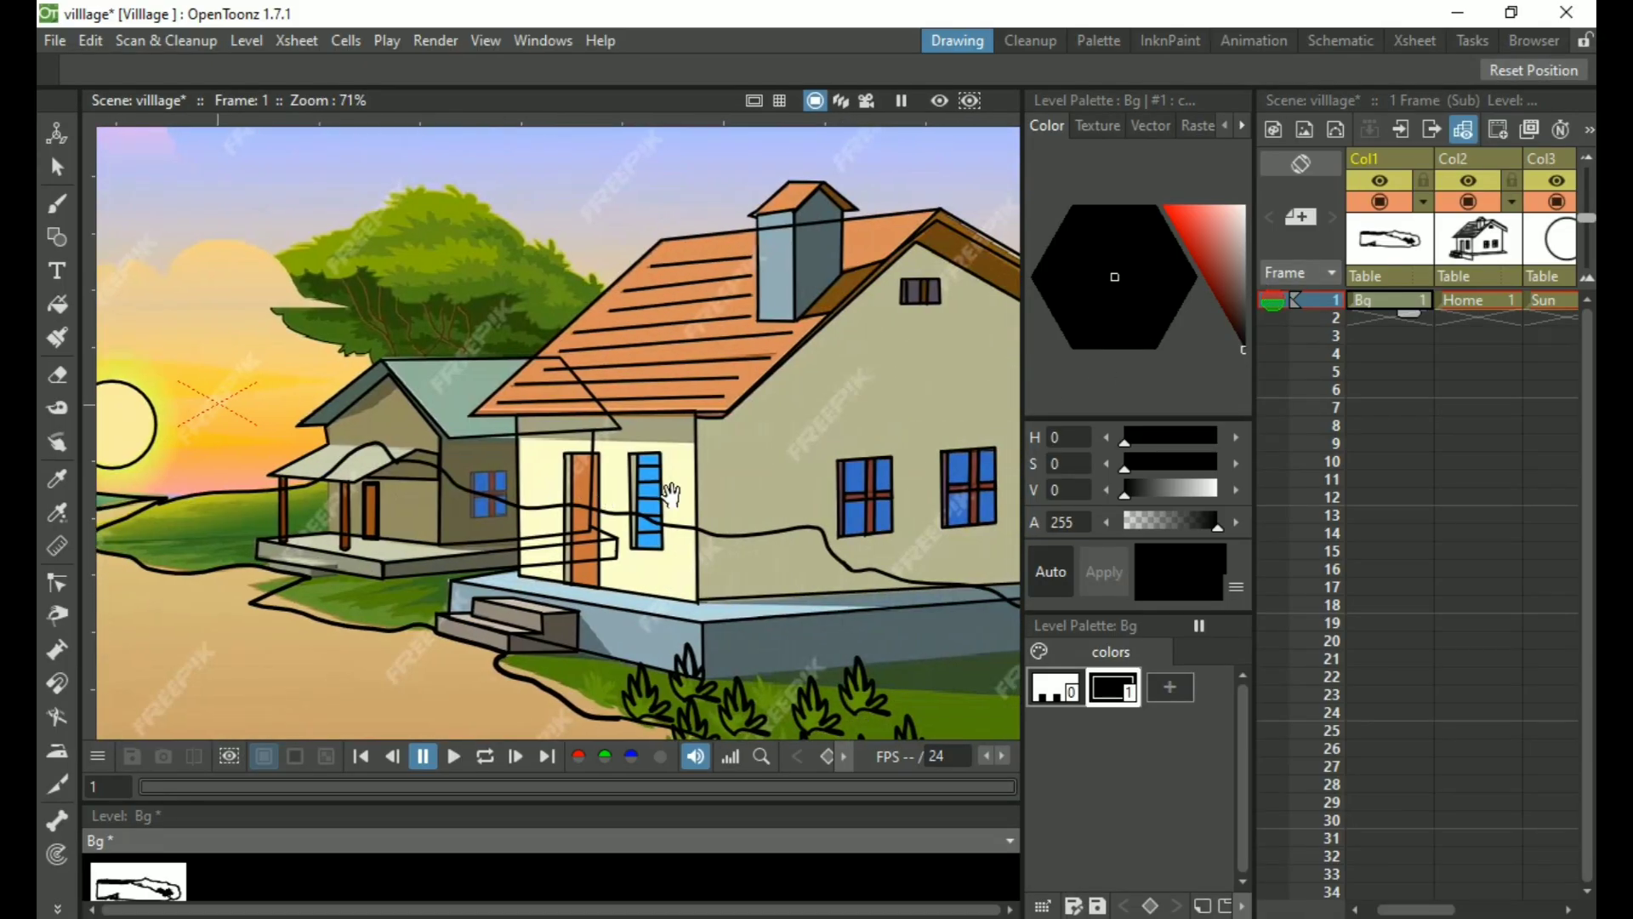
scroll(830, 495, "up", 2)
left_click_drag(937, 474, 844, 477)
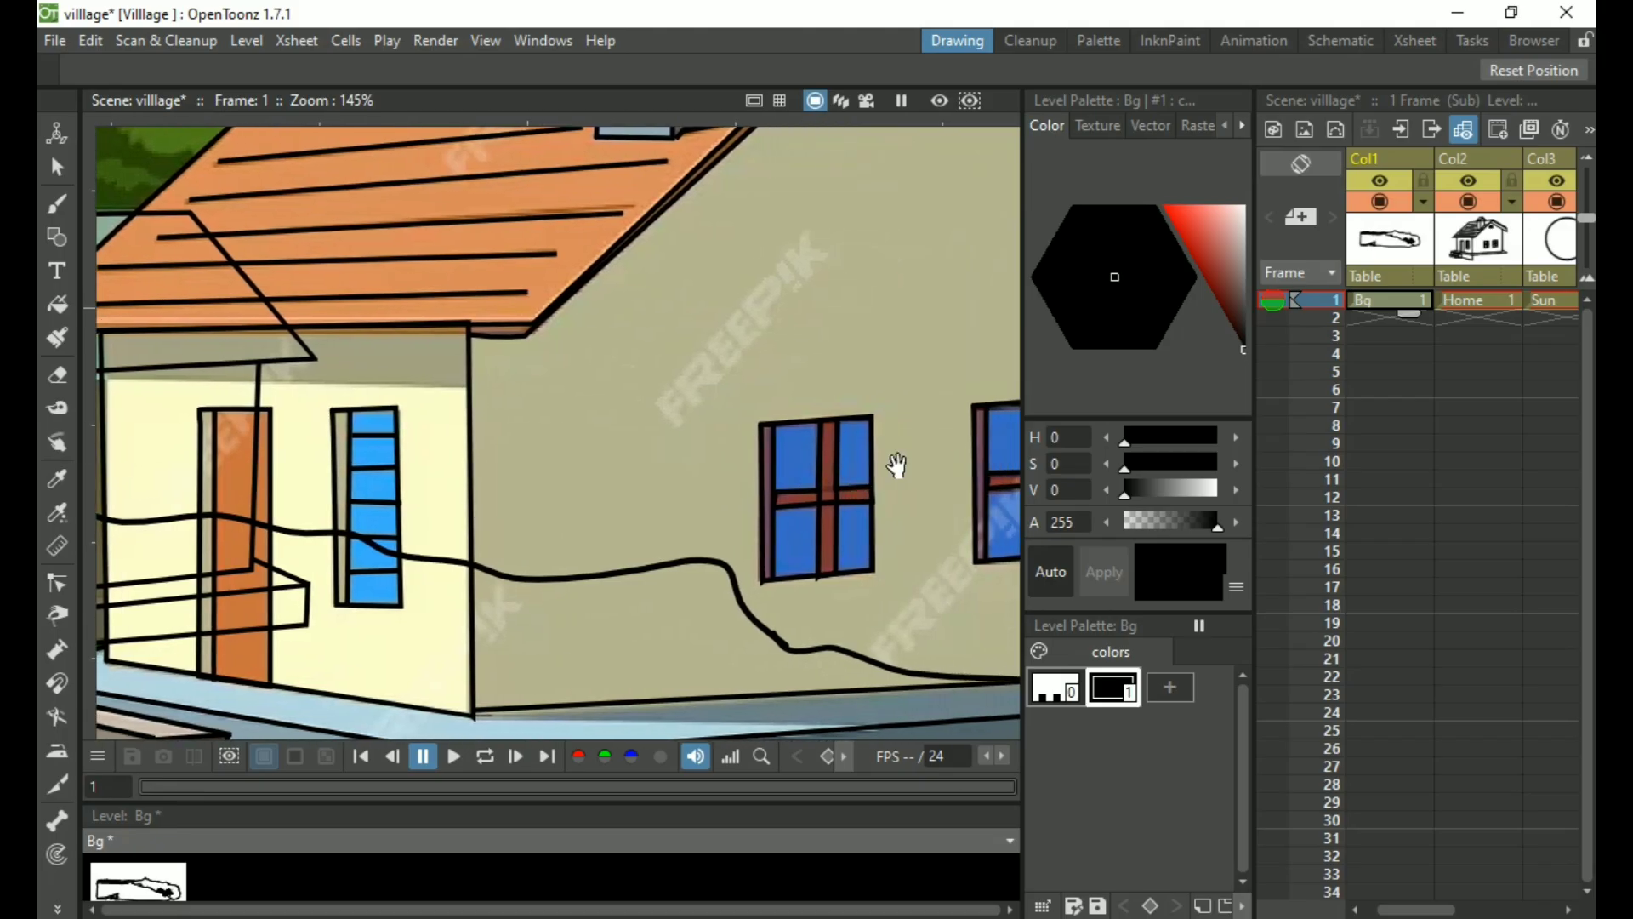
left_click(1495, 303)
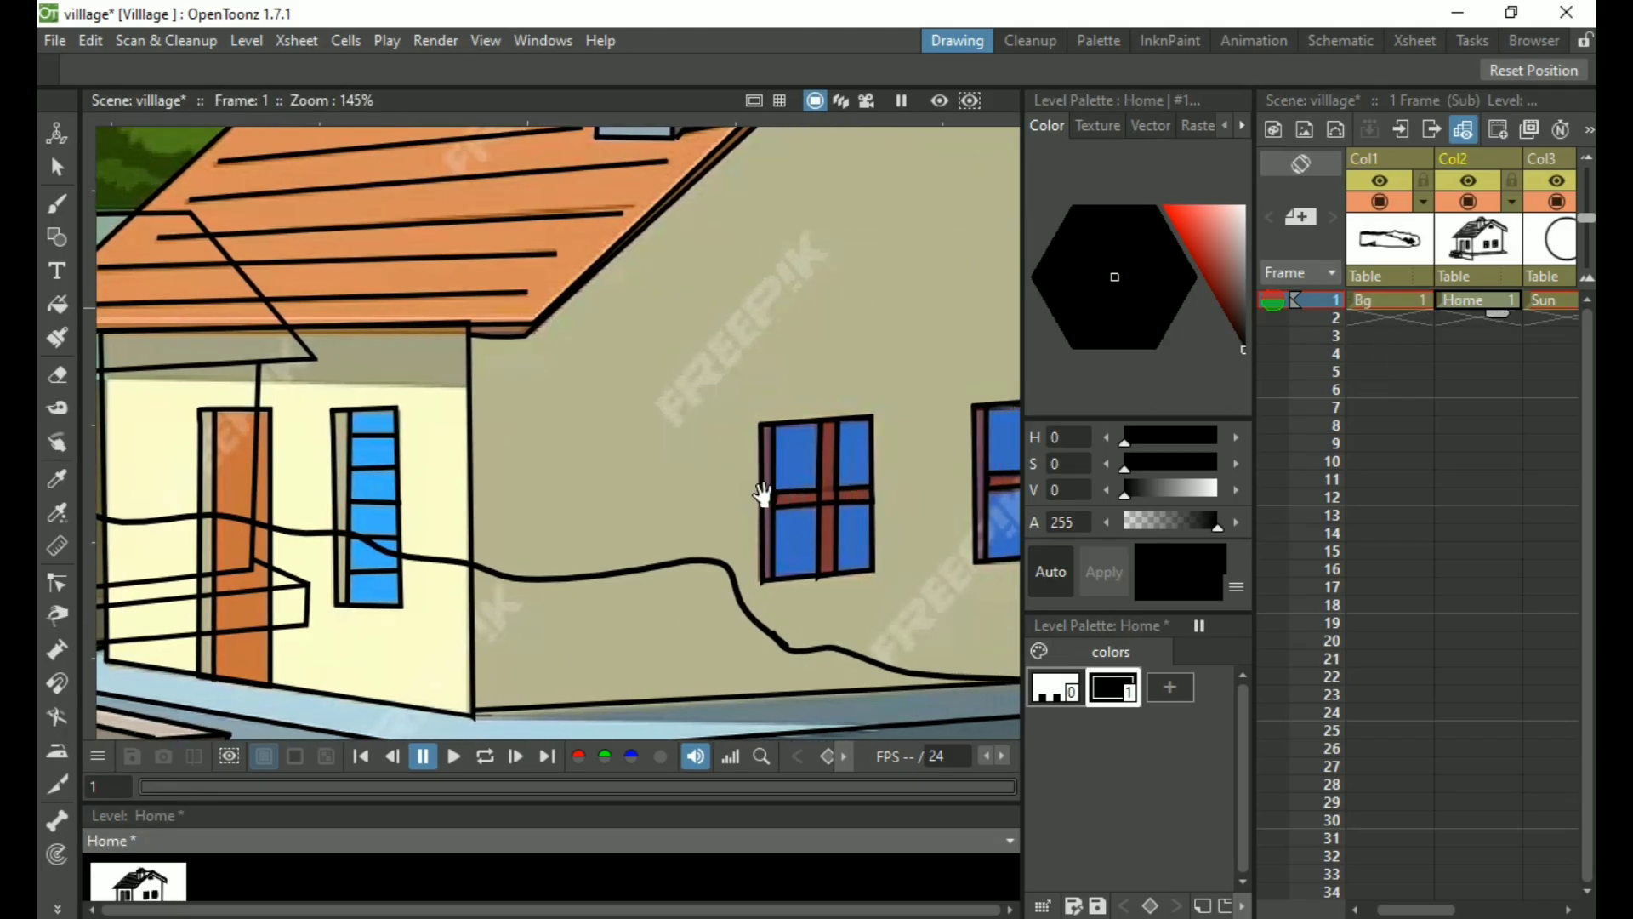
key("s")
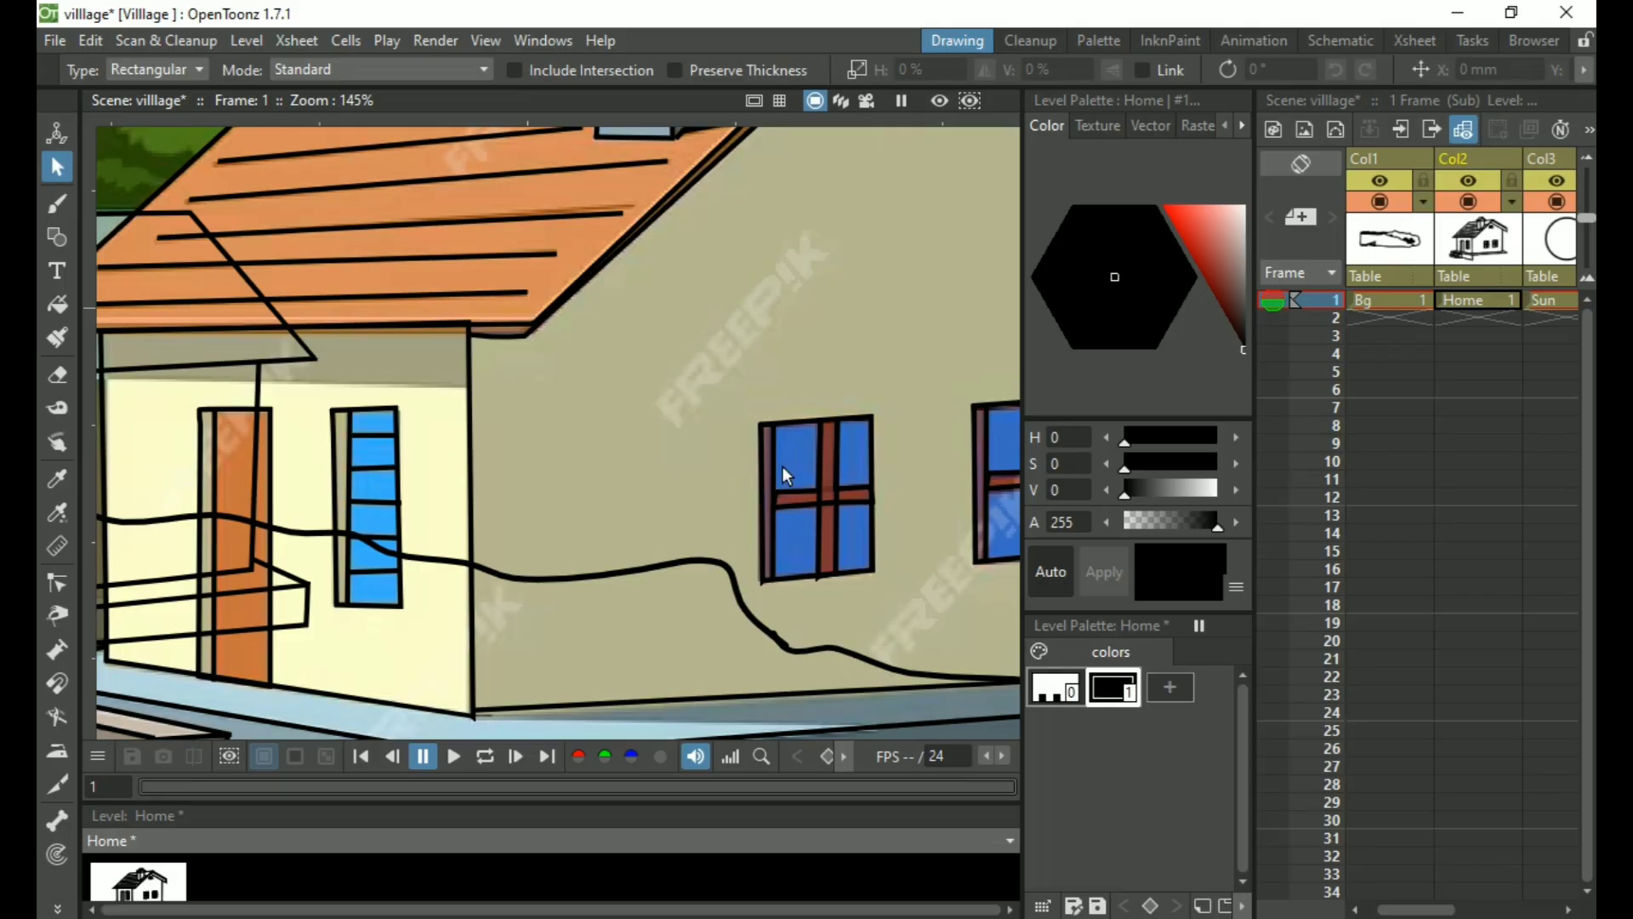
left_click_drag(700, 363, 954, 640)
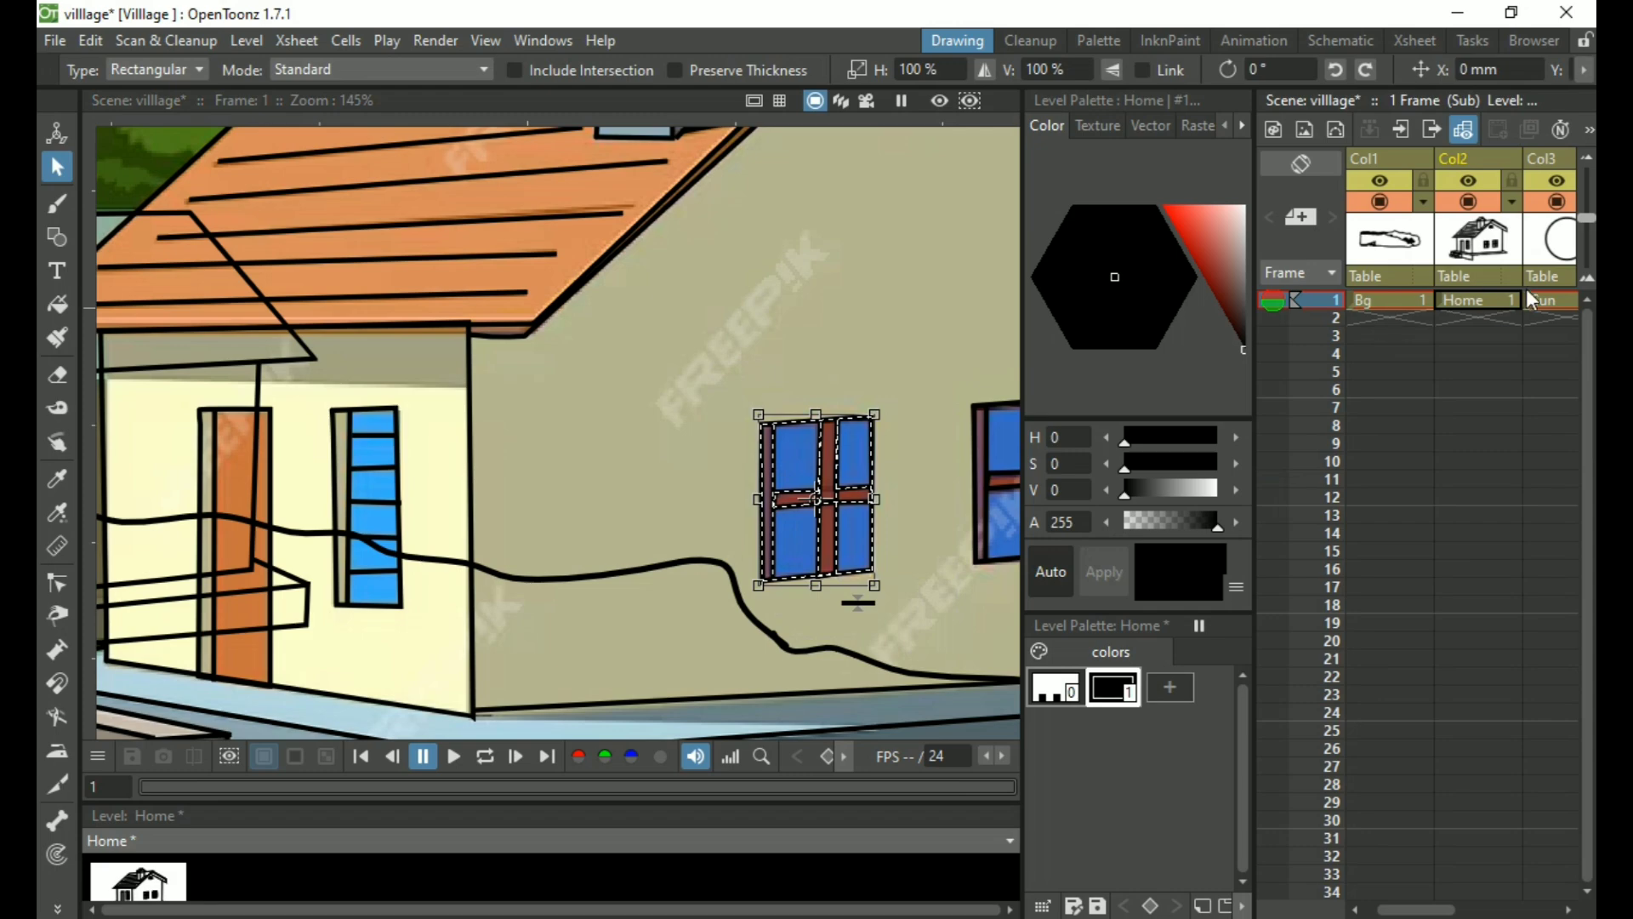
left_click(1550, 300)
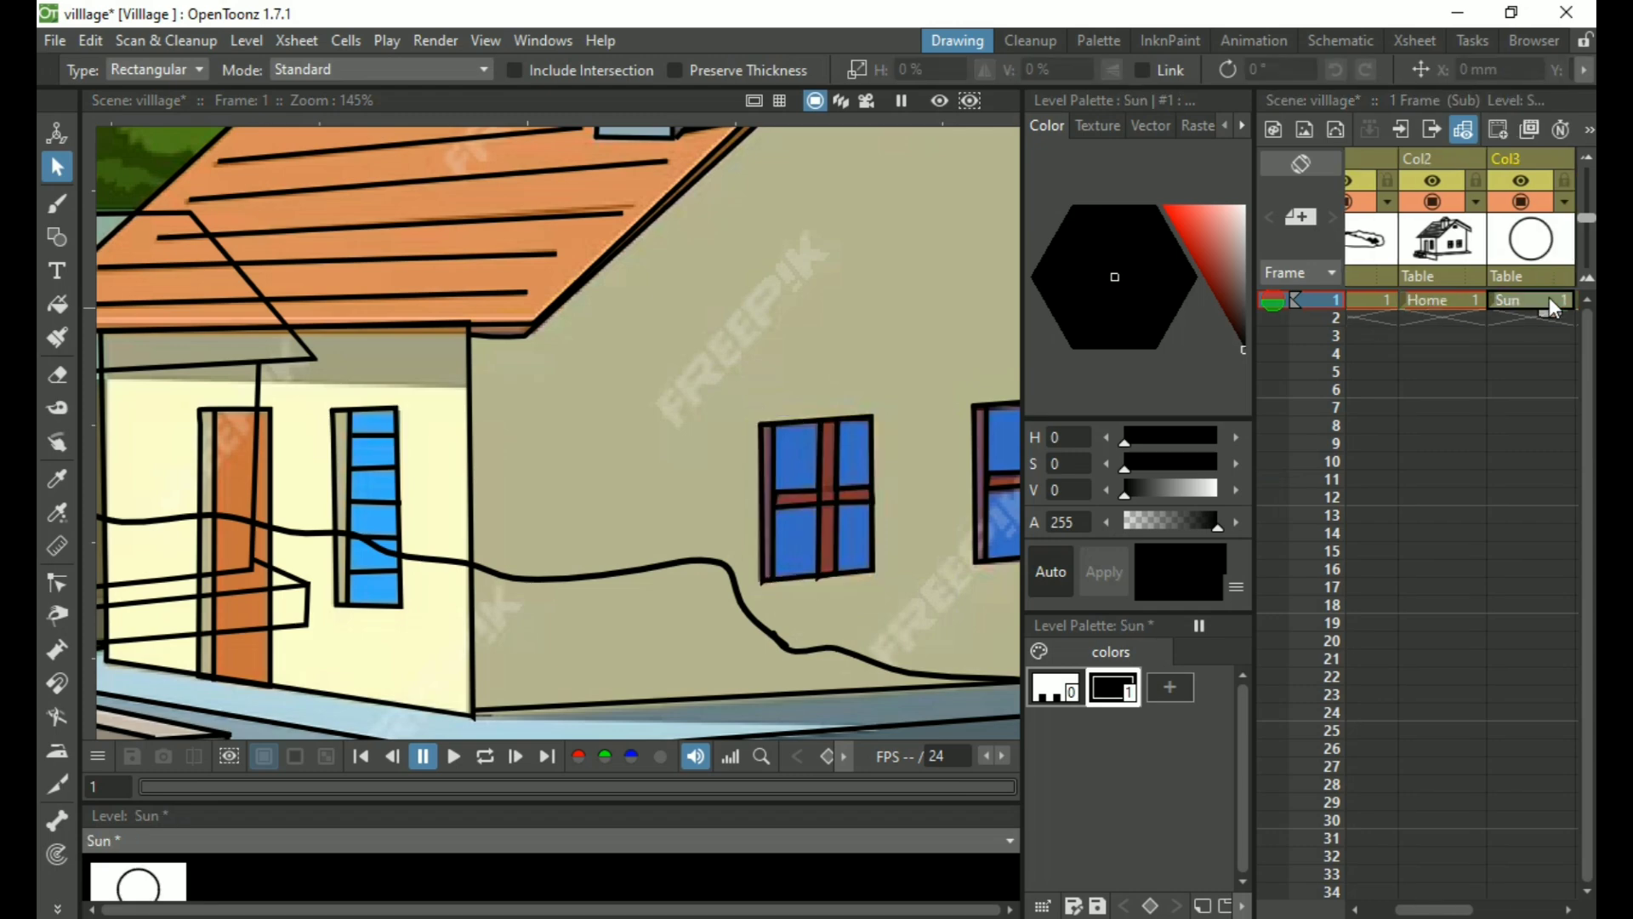
left_click(1549, 298)
left_click(1453, 300)
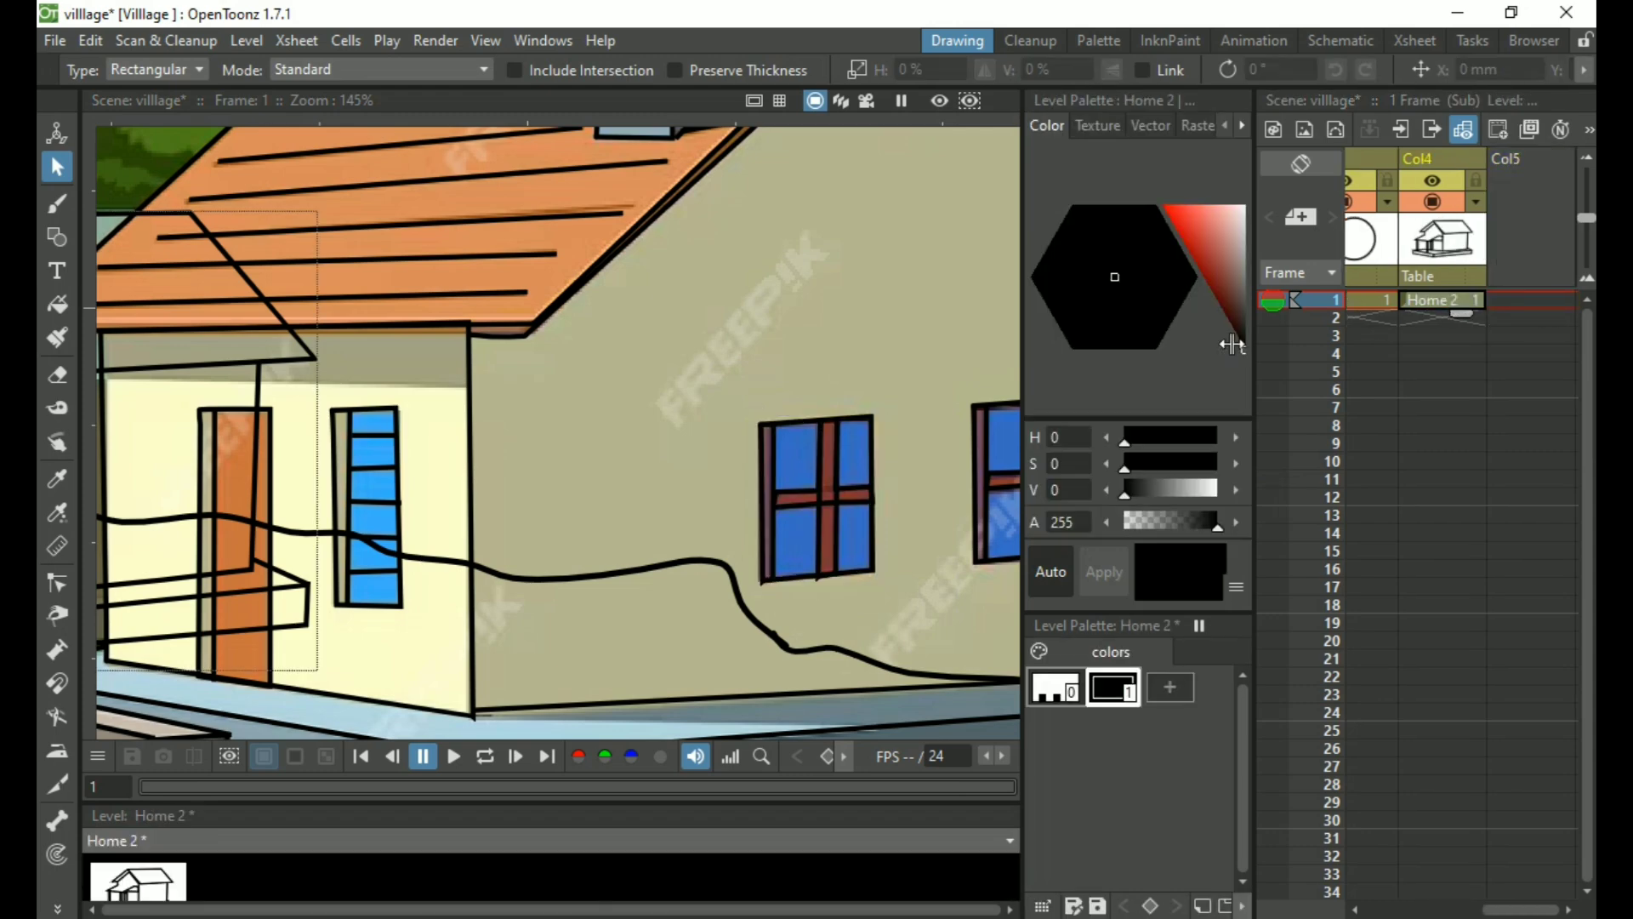
scroll(636, 450, "down", 8)
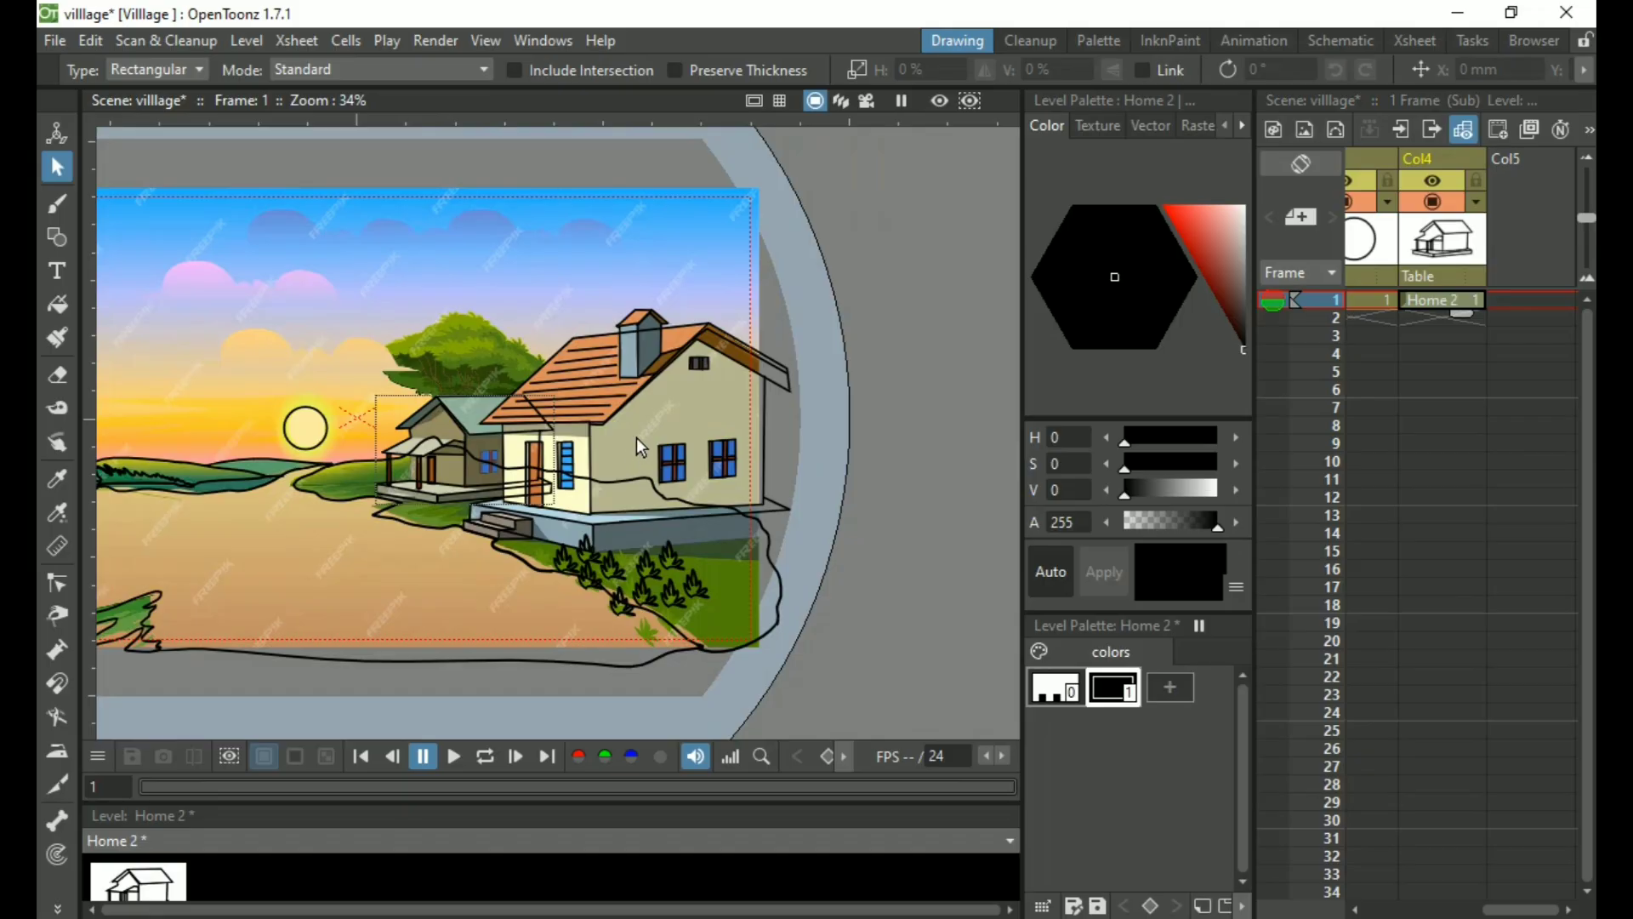
left_click(636, 437)
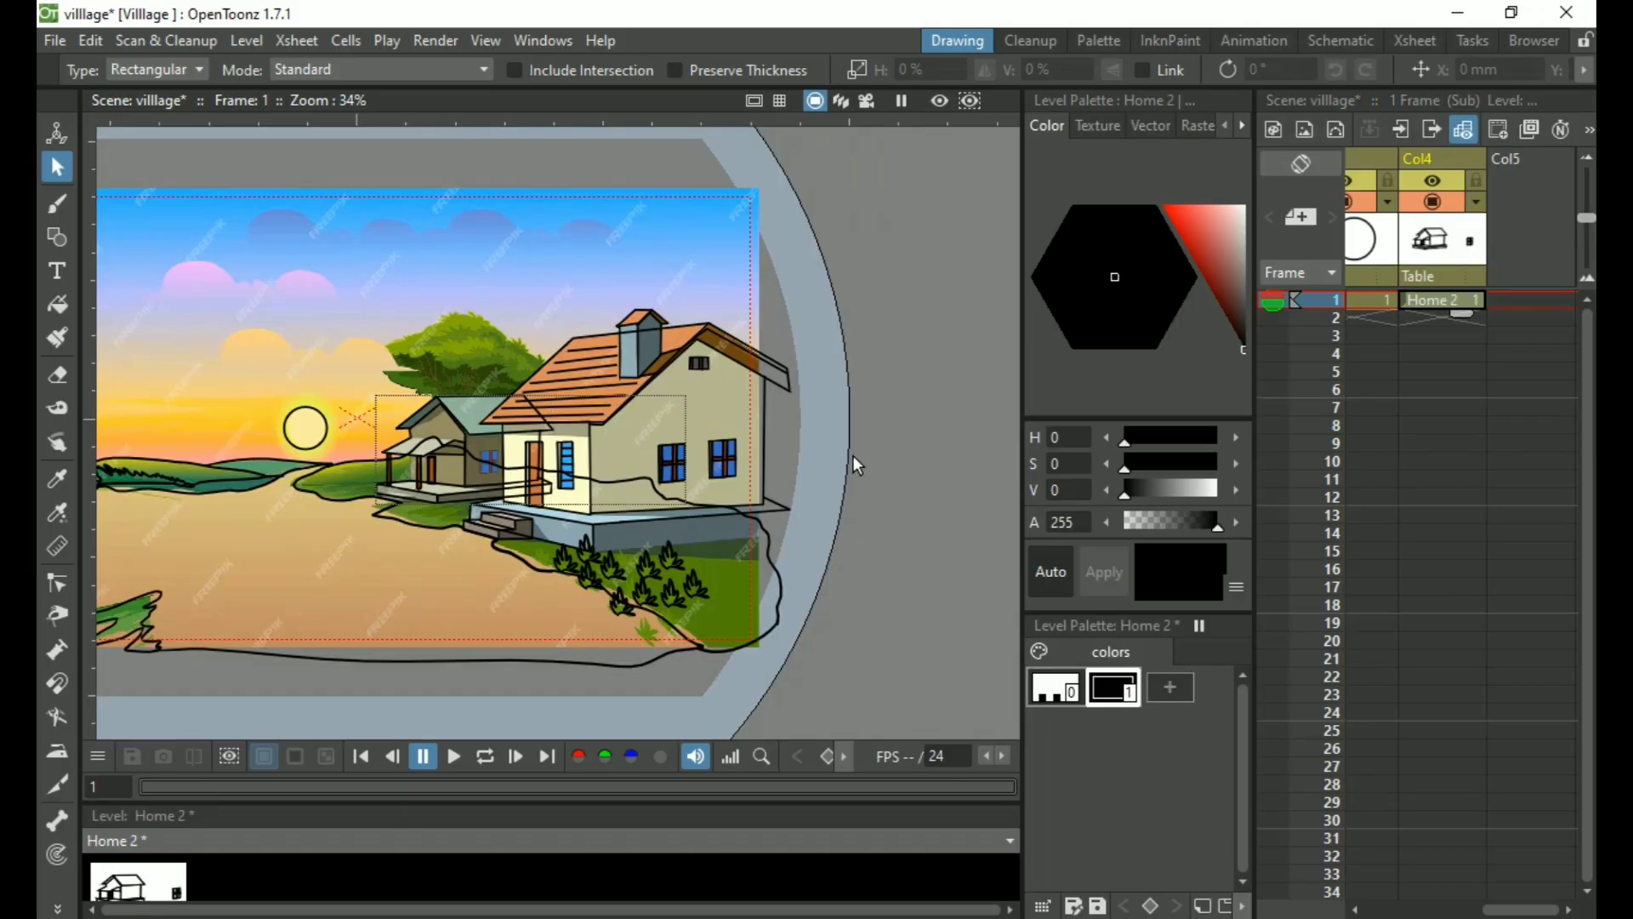
Select all strokes of the pasted window on Home 2 and move them over the back house's side-wall window
scroll(808, 528, "down", 3)
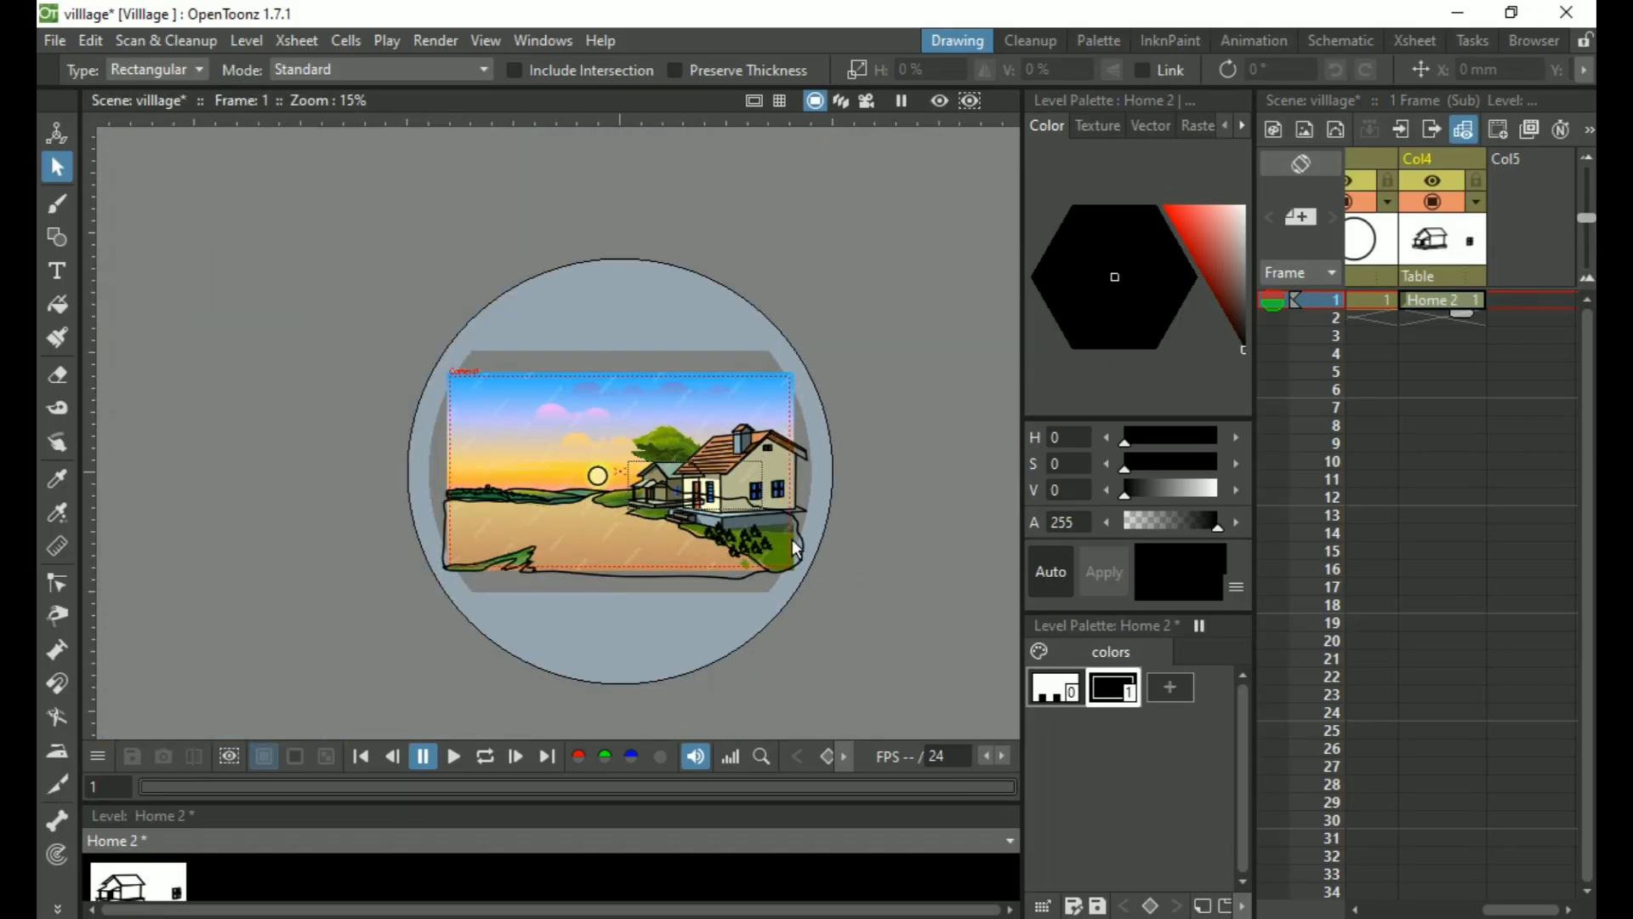
scroll(776, 545, "up", 5)
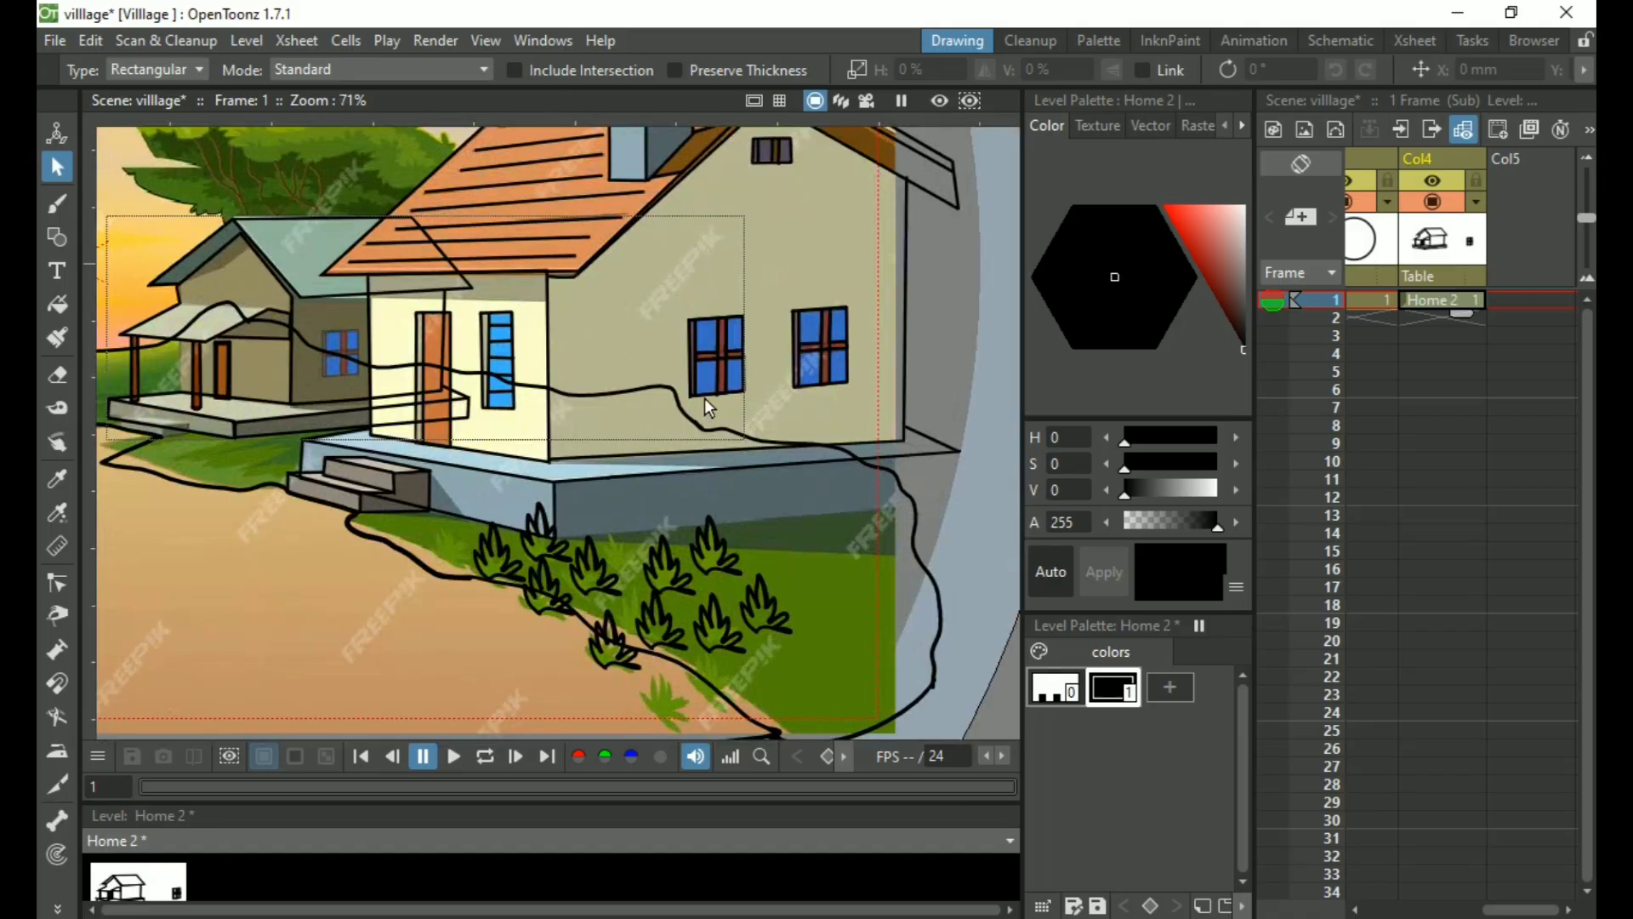
scroll(736, 314, "up", 2)
left_click(729, 302)
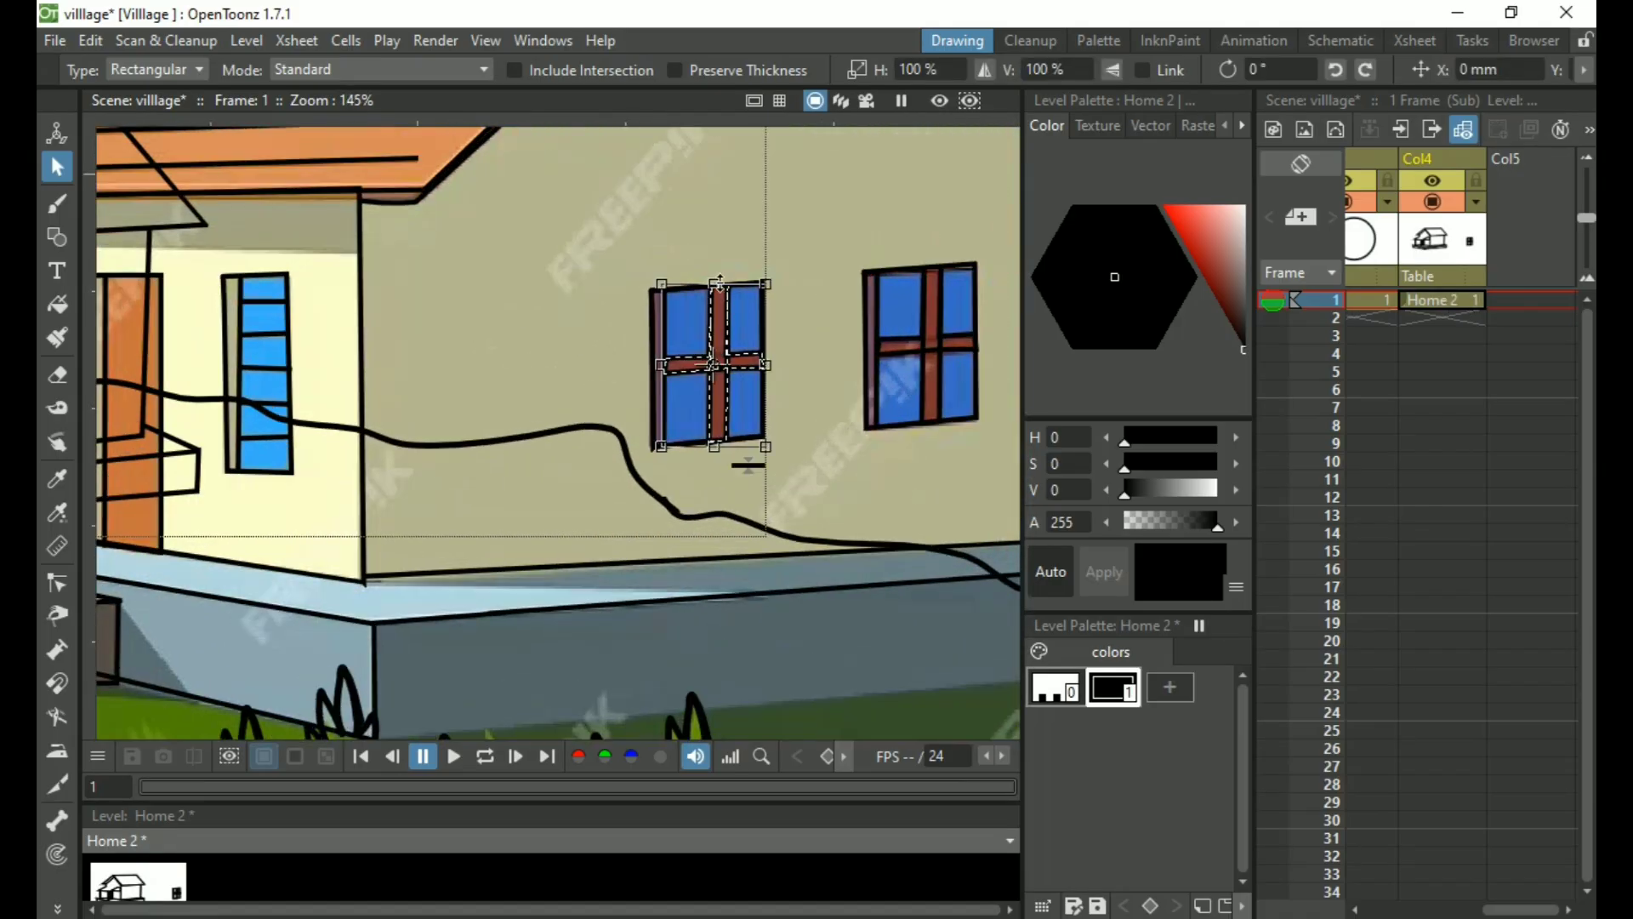
mouse_move(583, 247)
left_mouse_down()
mouse_move(644, 323)
mouse_move(855, 430)
mouse_move(809, 462)
left_mouse_up()
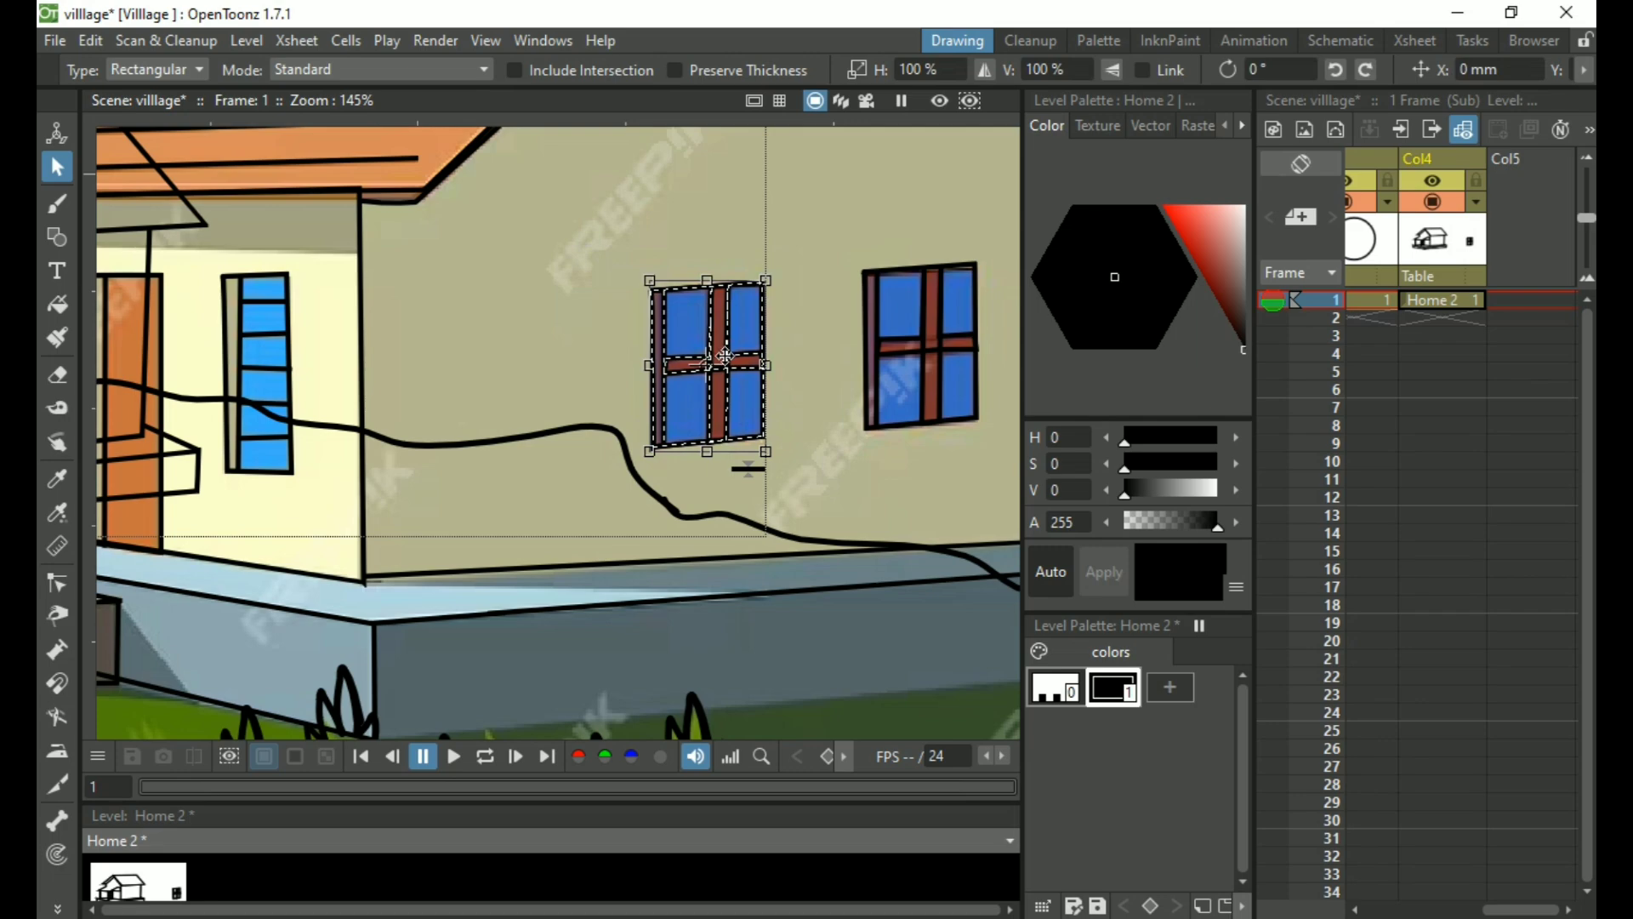
scroll(719, 362, "down", 3)
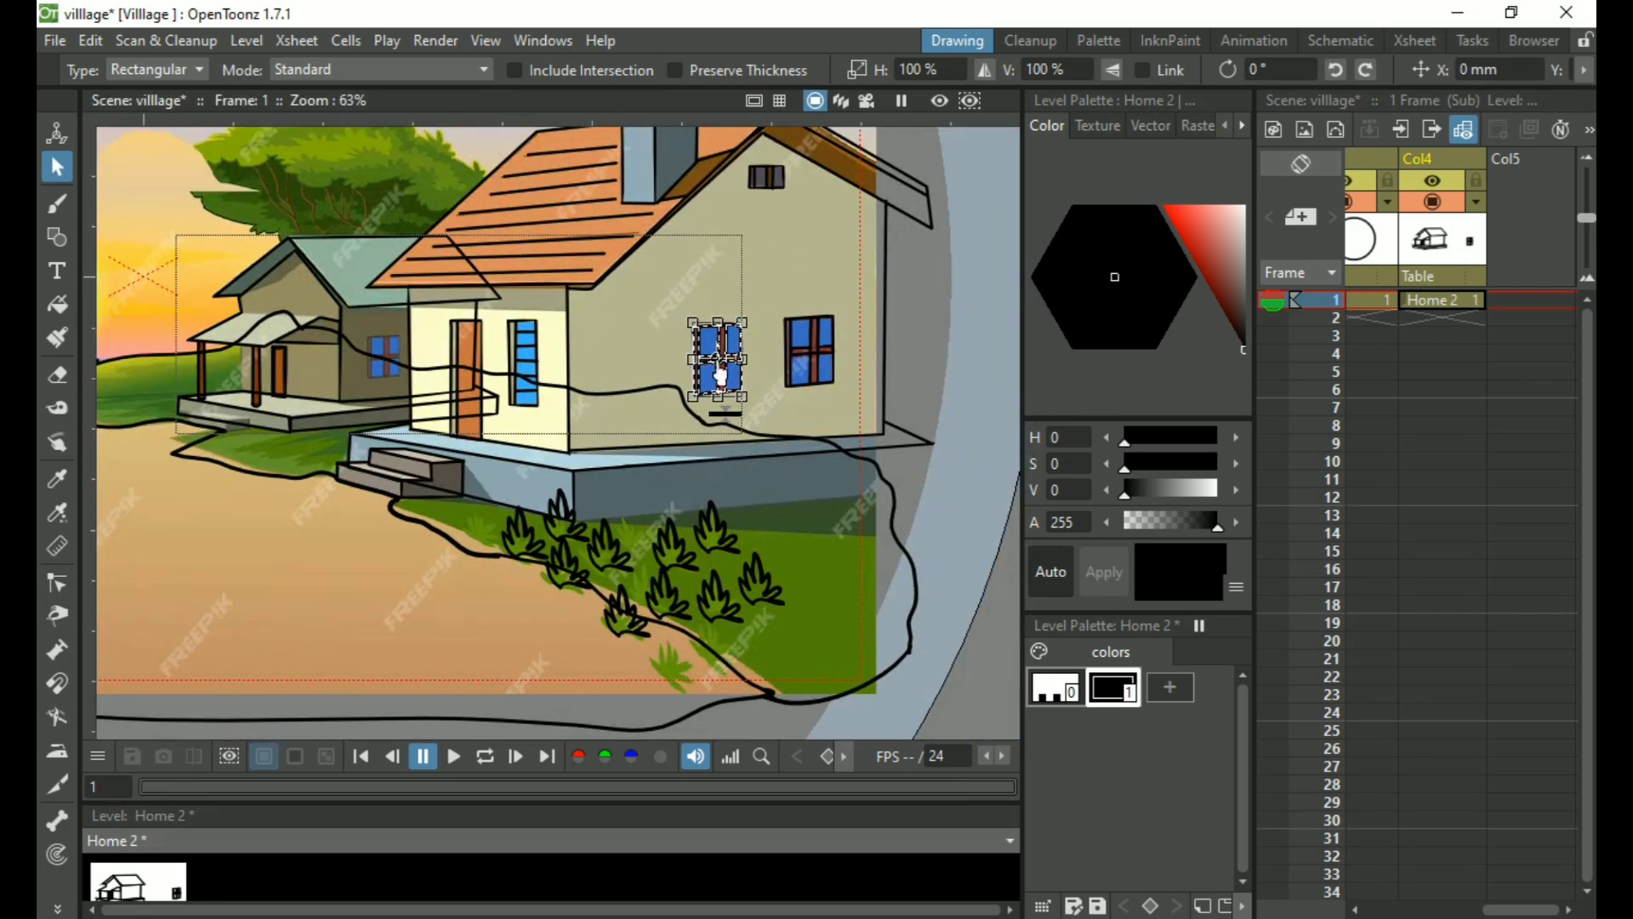
left_click_drag(717, 356, 397, 346)
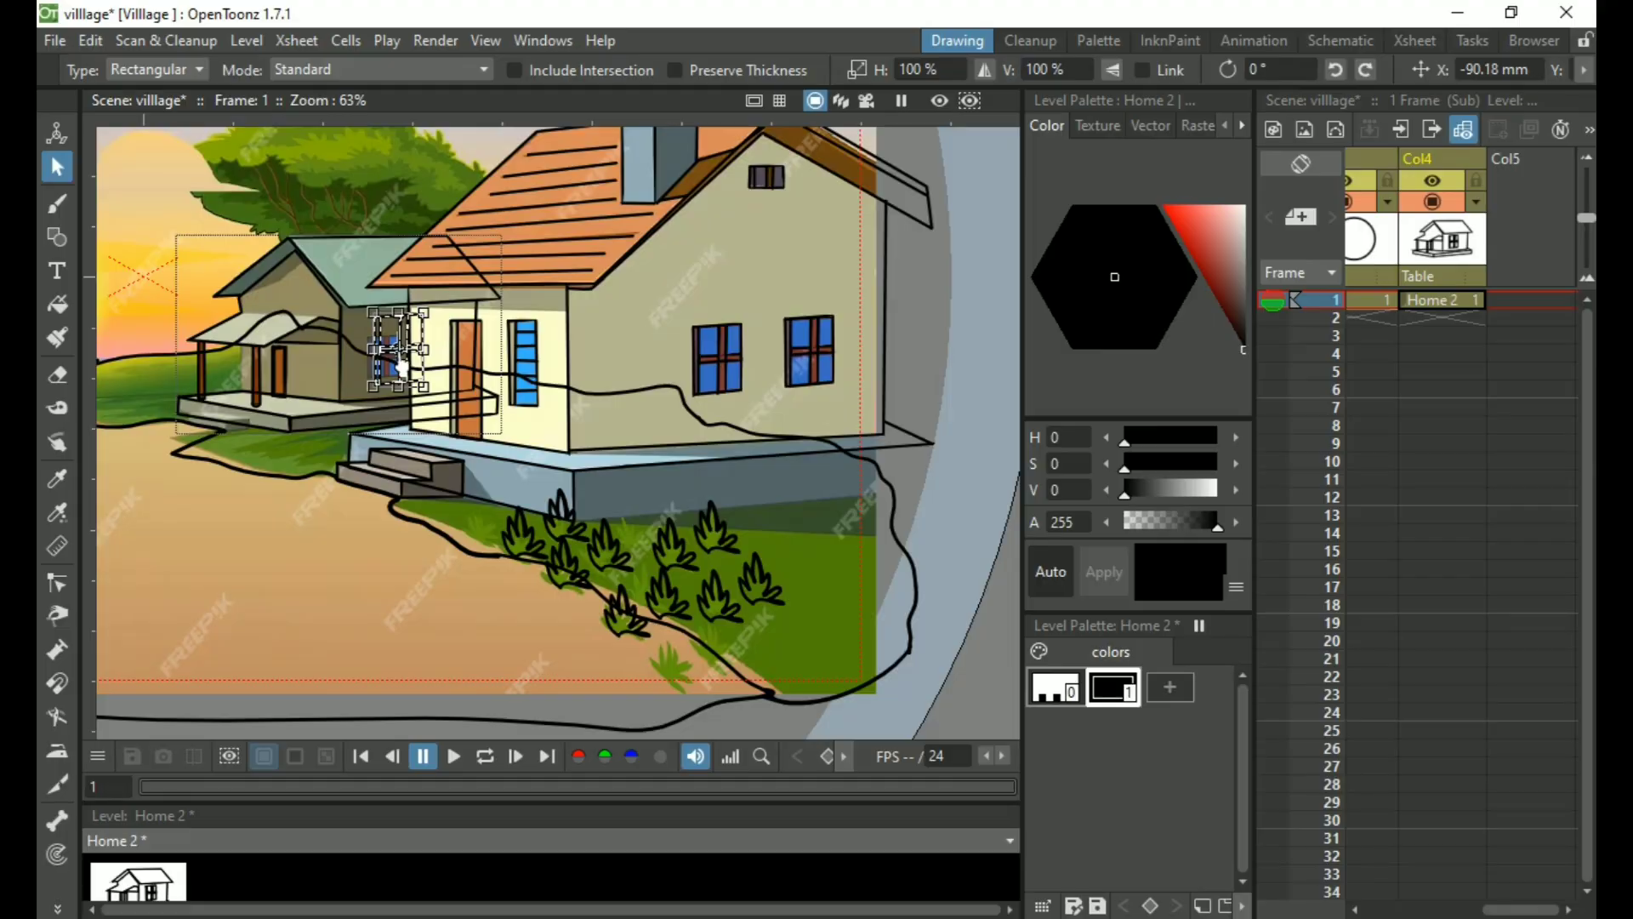
Scale the pasted window to about 61% in width and height and fit it over the back house's side-wall window
scroll(399, 365, "up", 8)
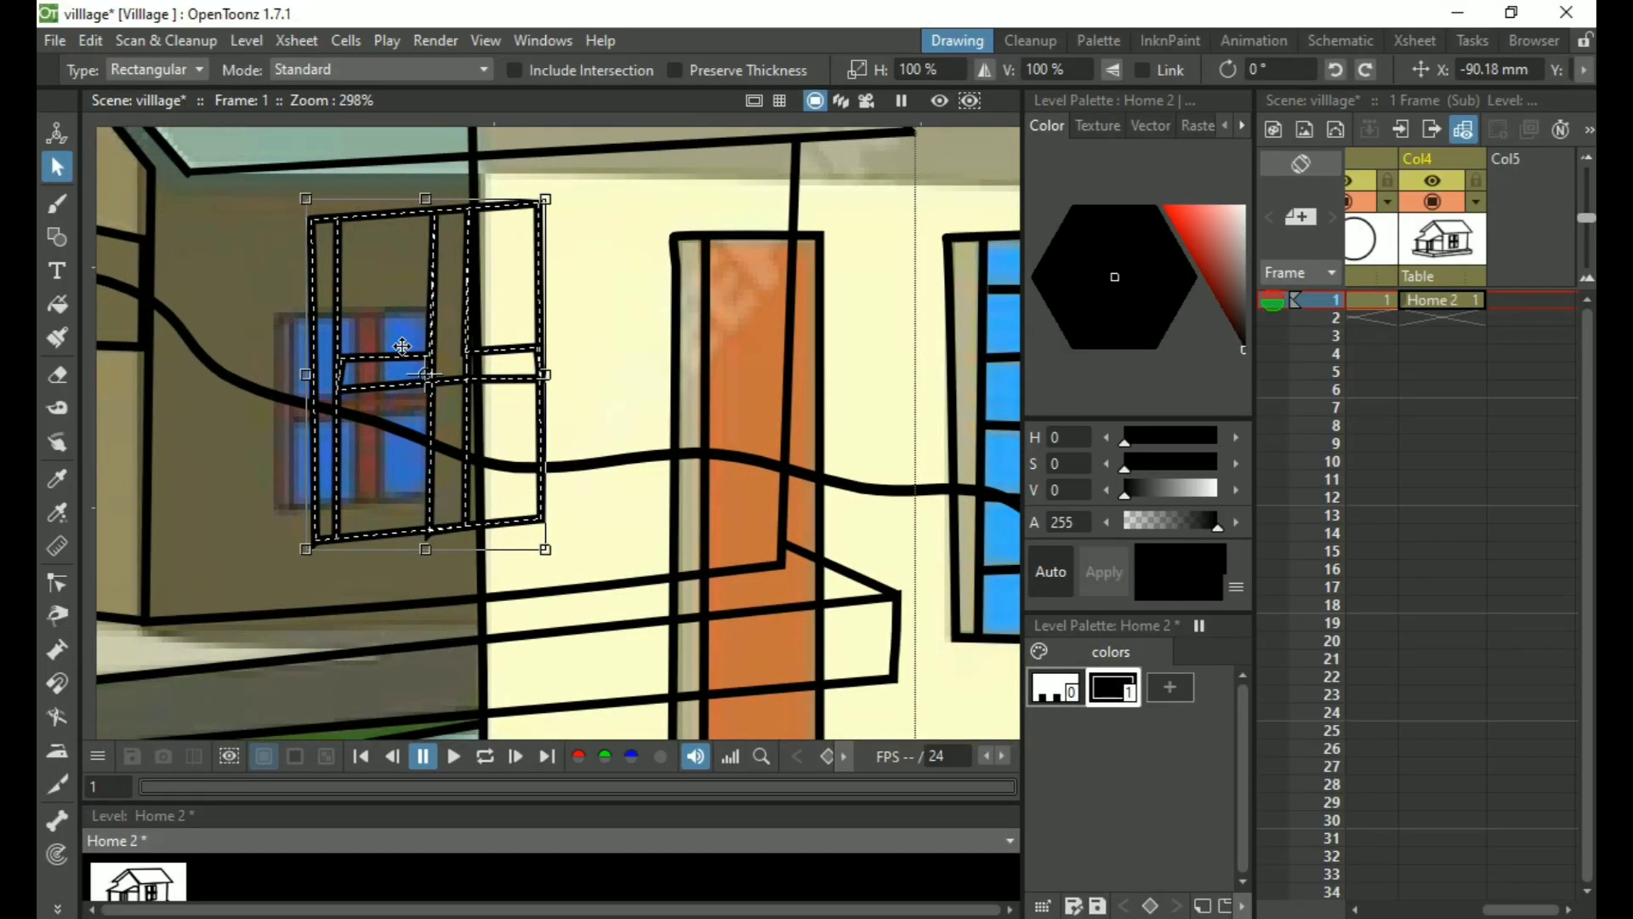
left_click_drag(546, 199, 452, 319)
left_click_drag(395, 467, 373, 450)
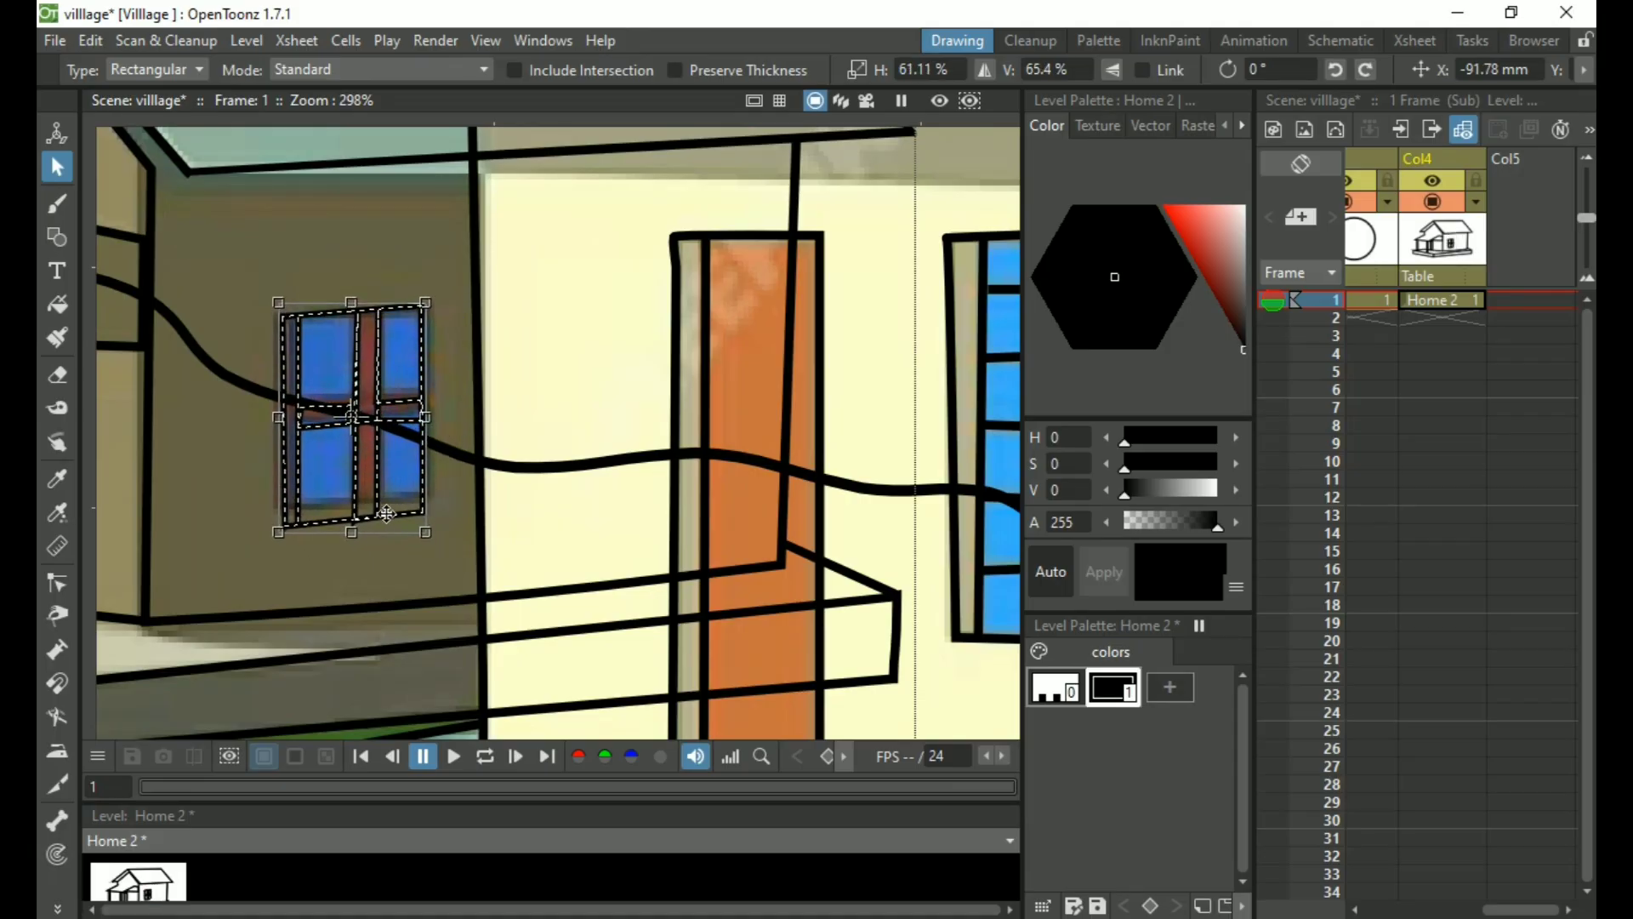
left_click_drag(351, 532, 352, 519)
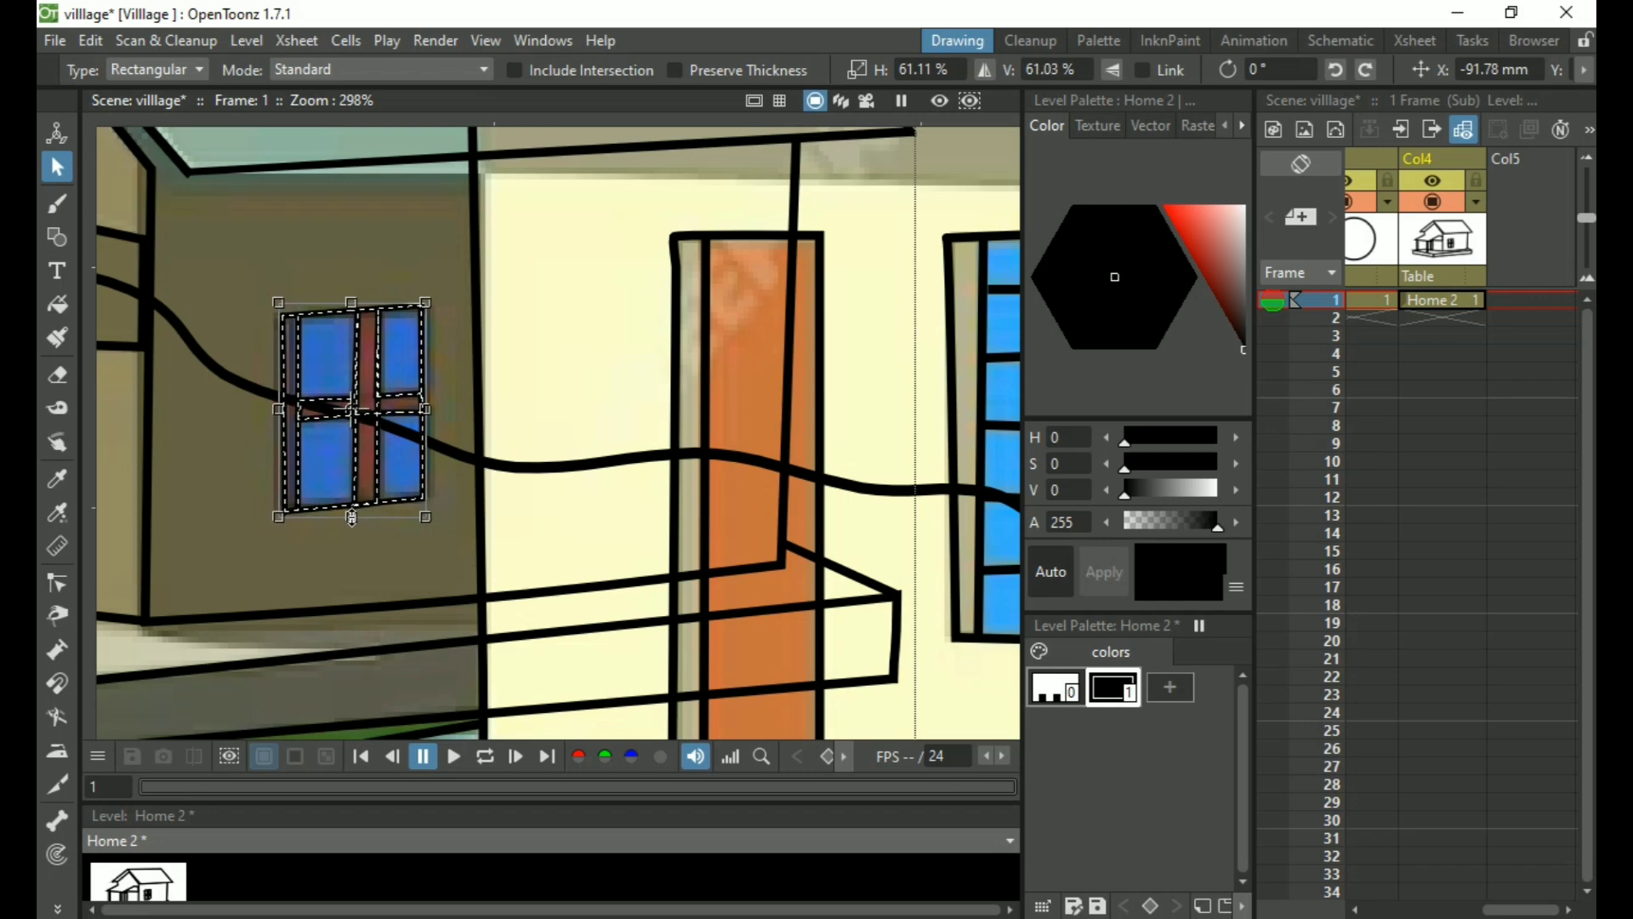
left_click(371, 562)
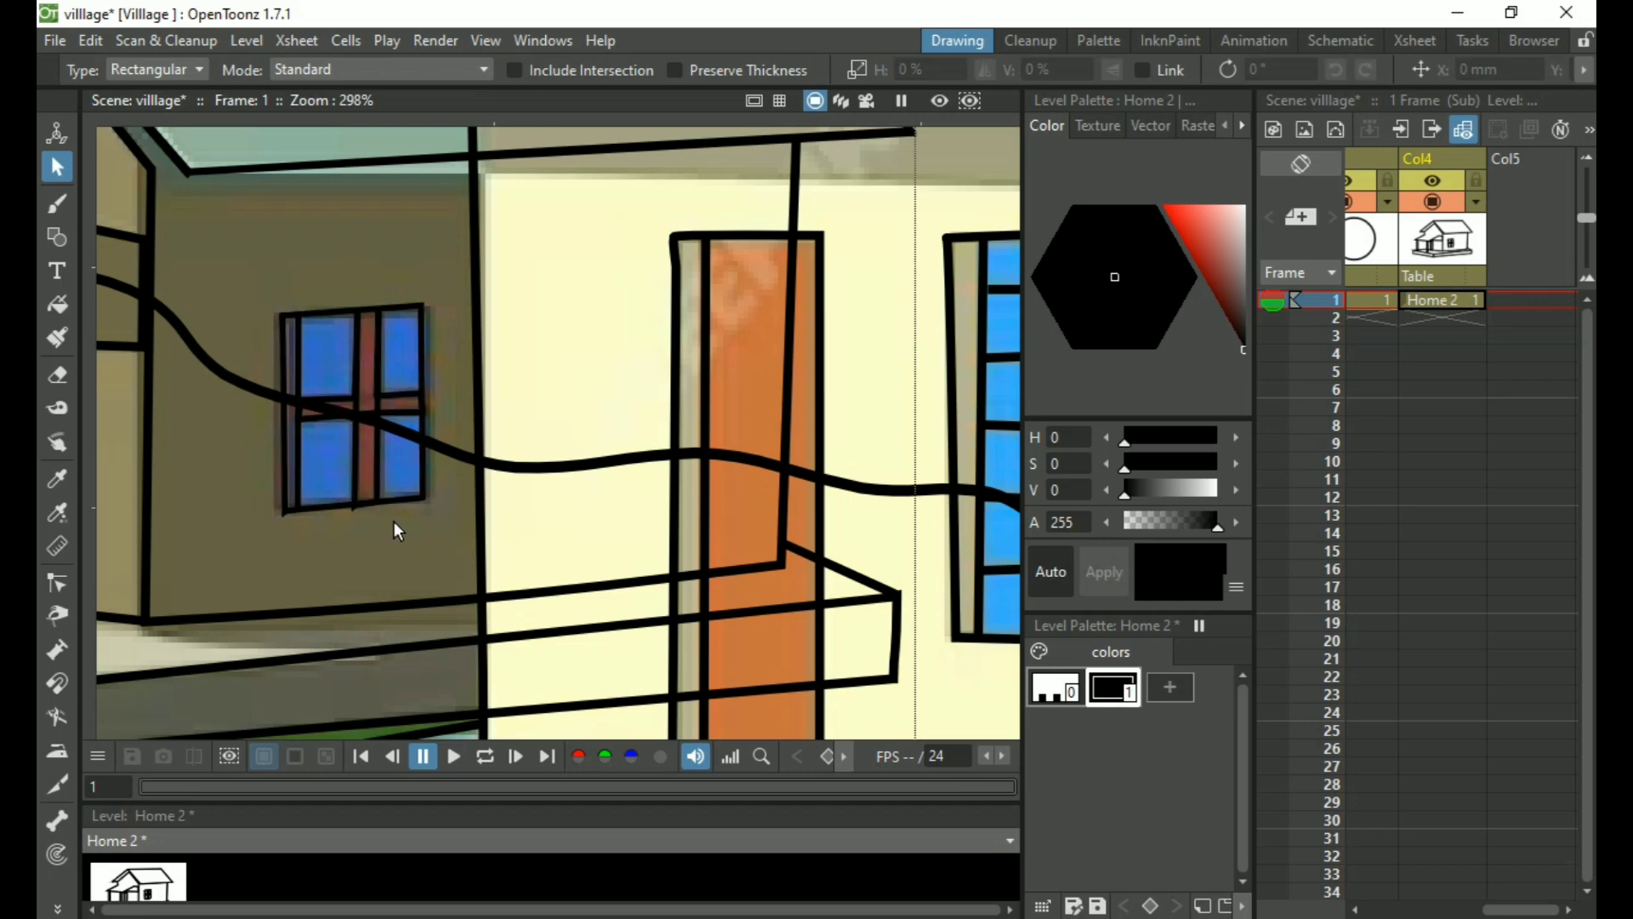
Examine the traced houses and the untraced clouds in the sky of the reference image
scroll(377, 522, "down", 8)
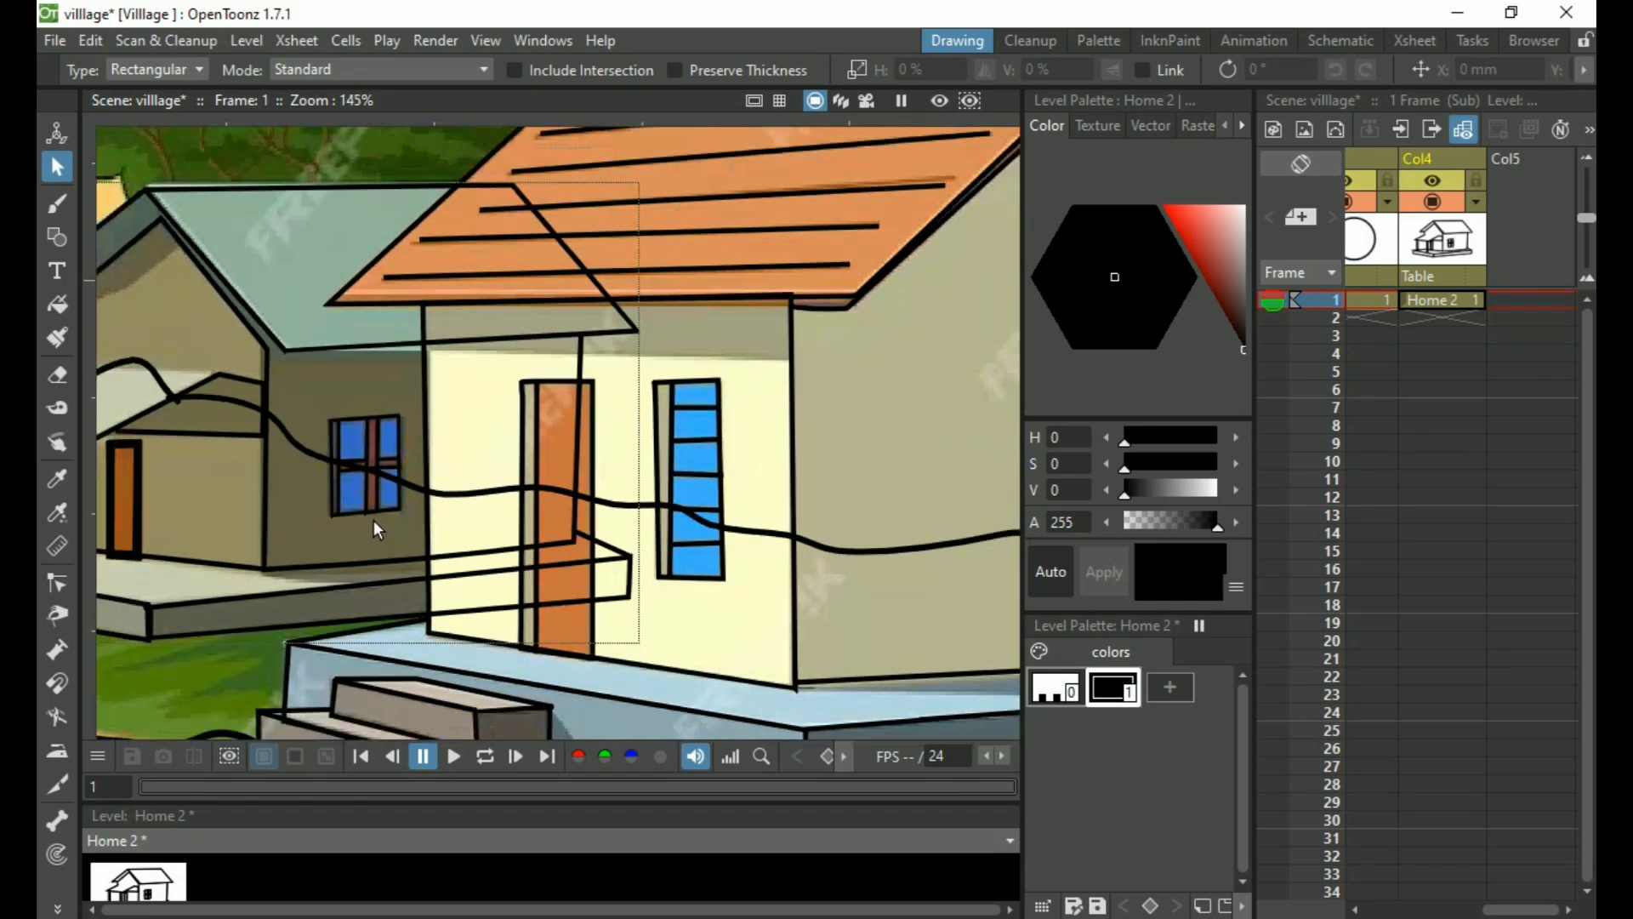
scroll(364, 529, "down", 1)
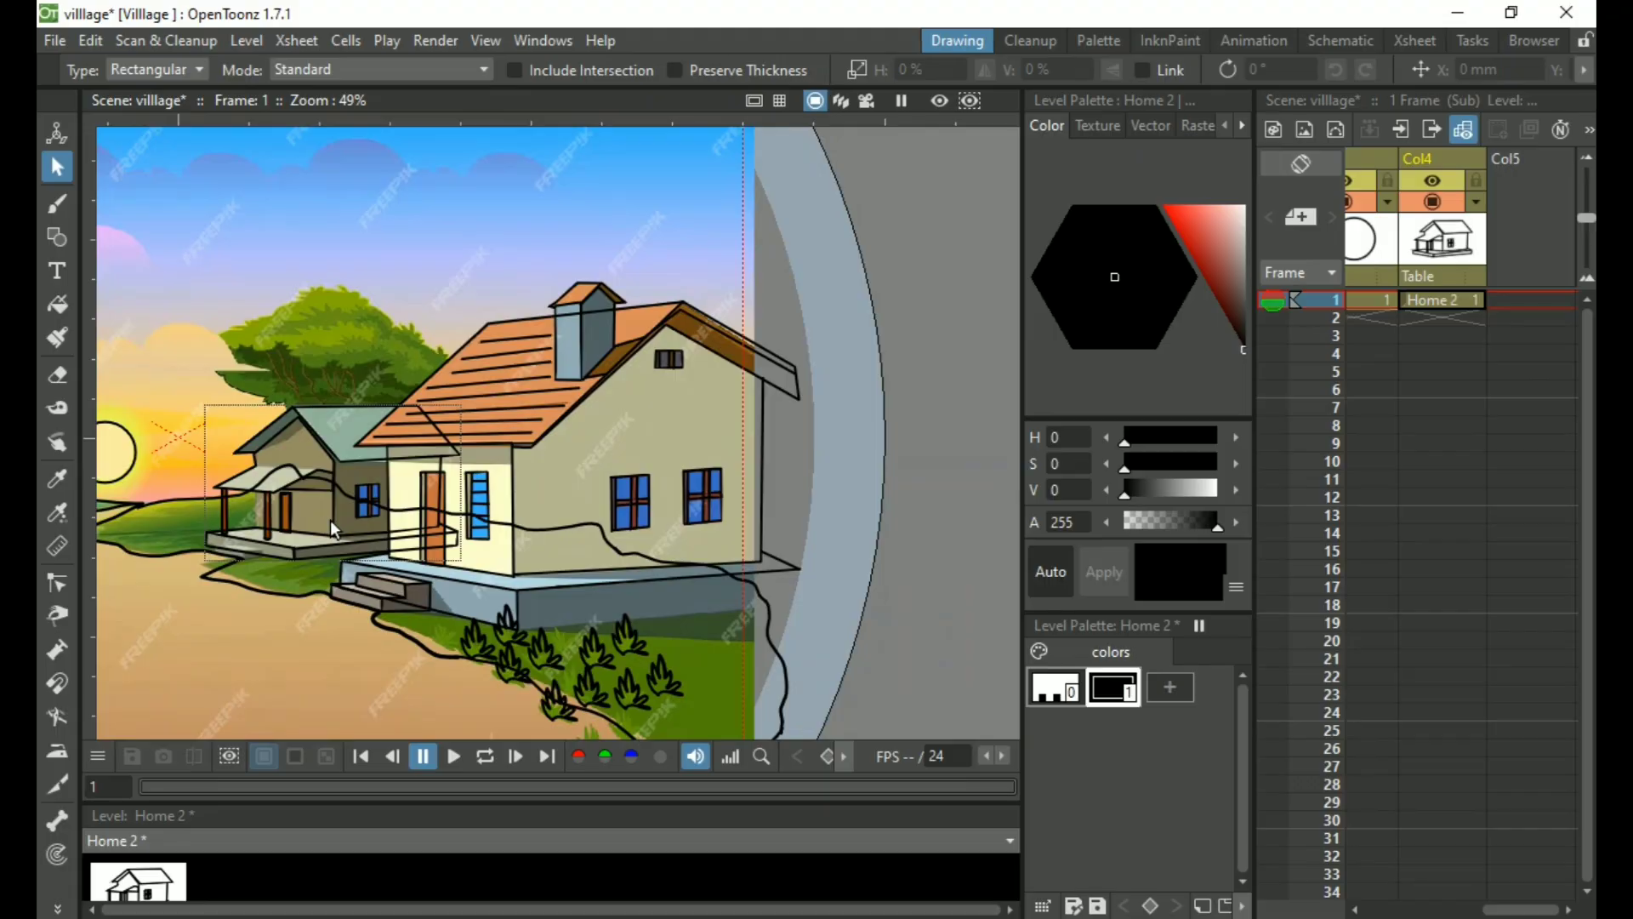
scroll(330, 519, "down", 4)
scroll(274, 443, "up", 4)
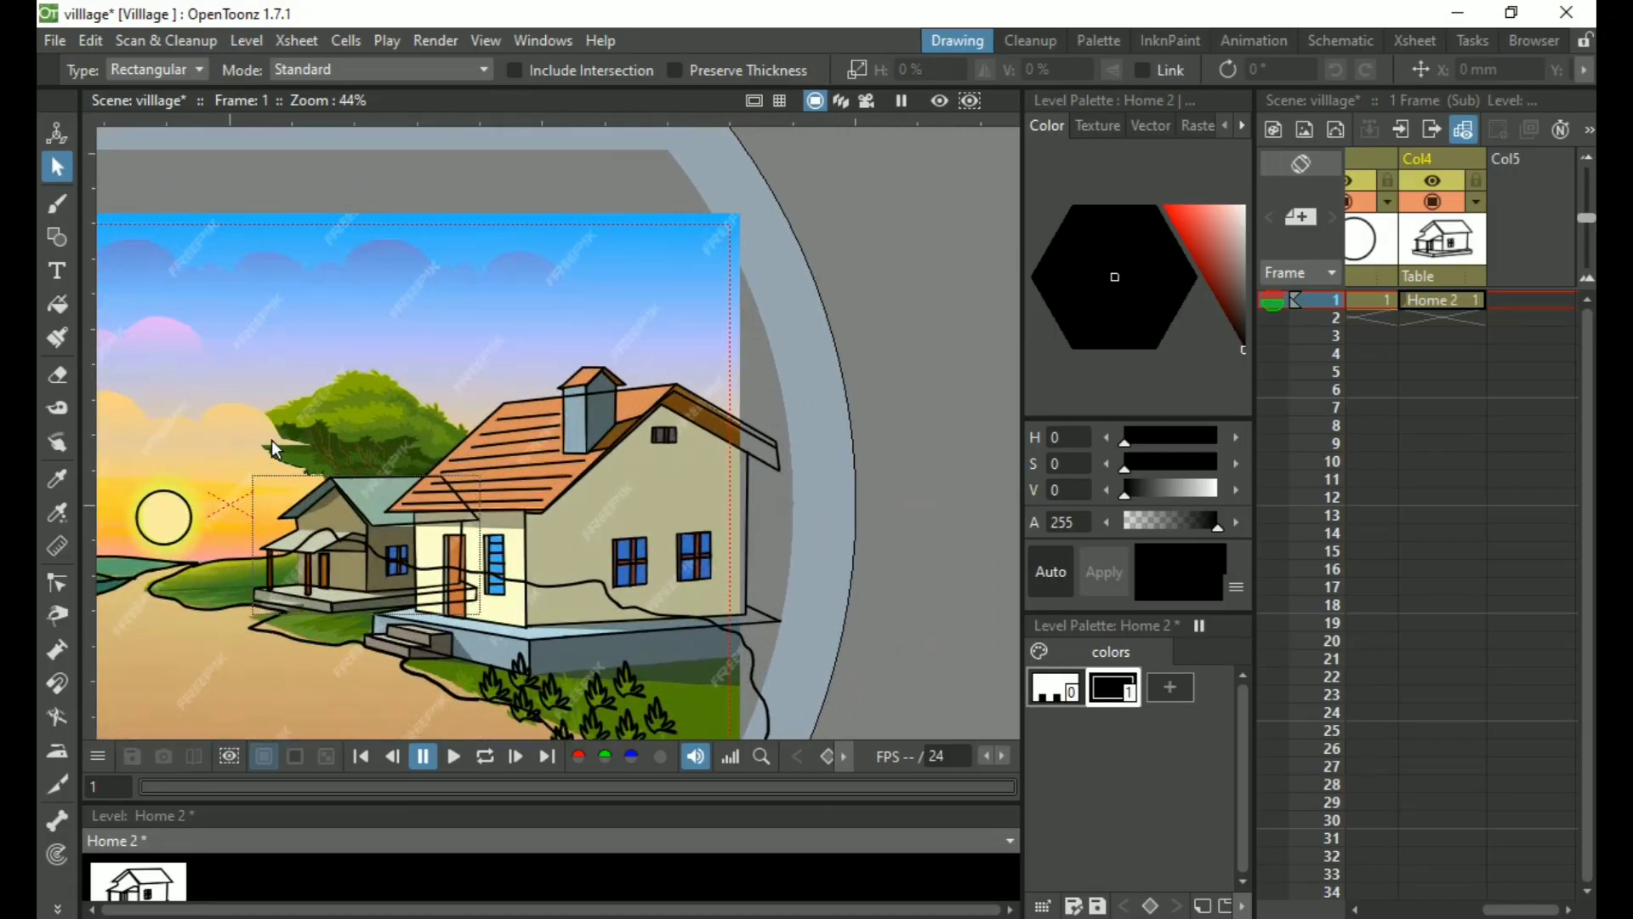
left_click_drag(204, 362, 453, 376)
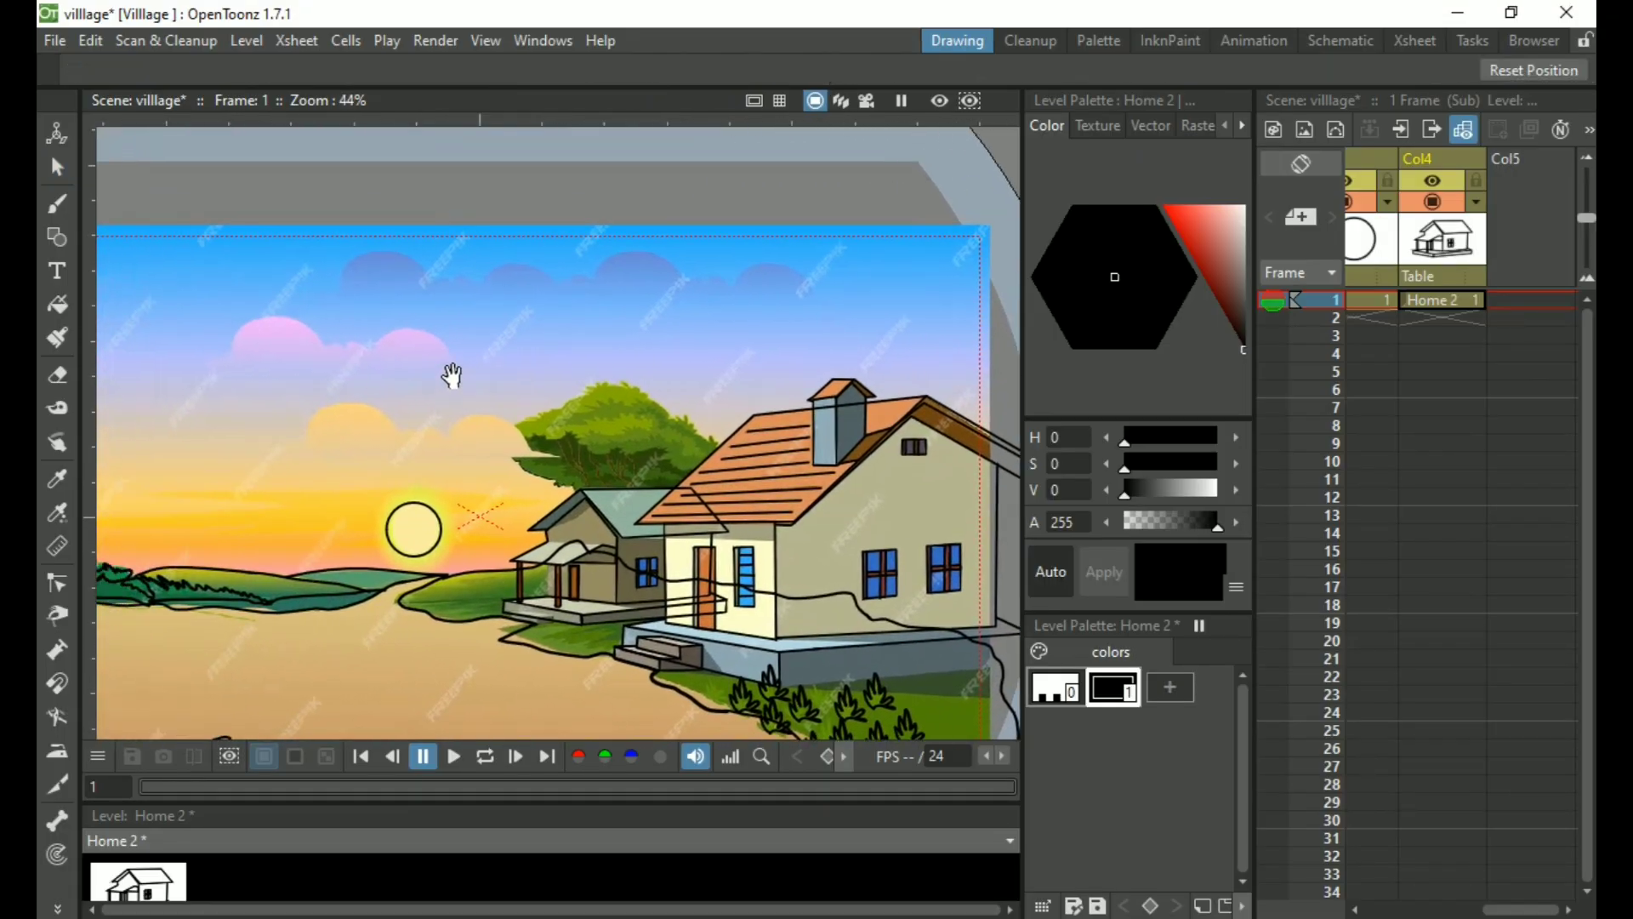
scroll(330, 333, "down", 3)
scroll(336, 274, "up", 3)
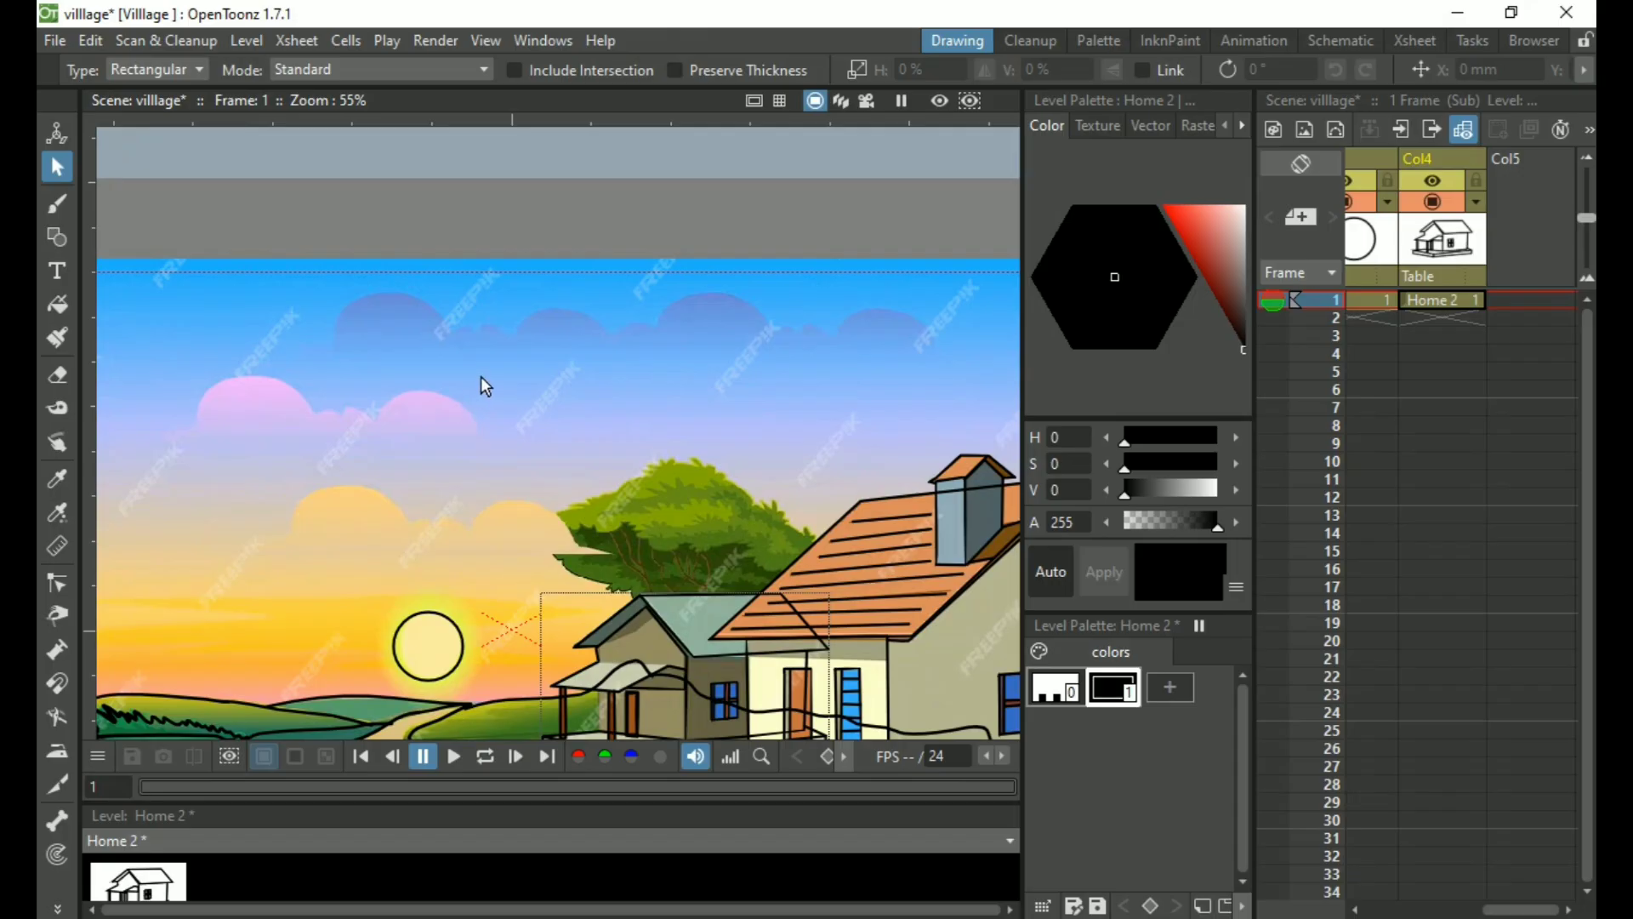
key("g")
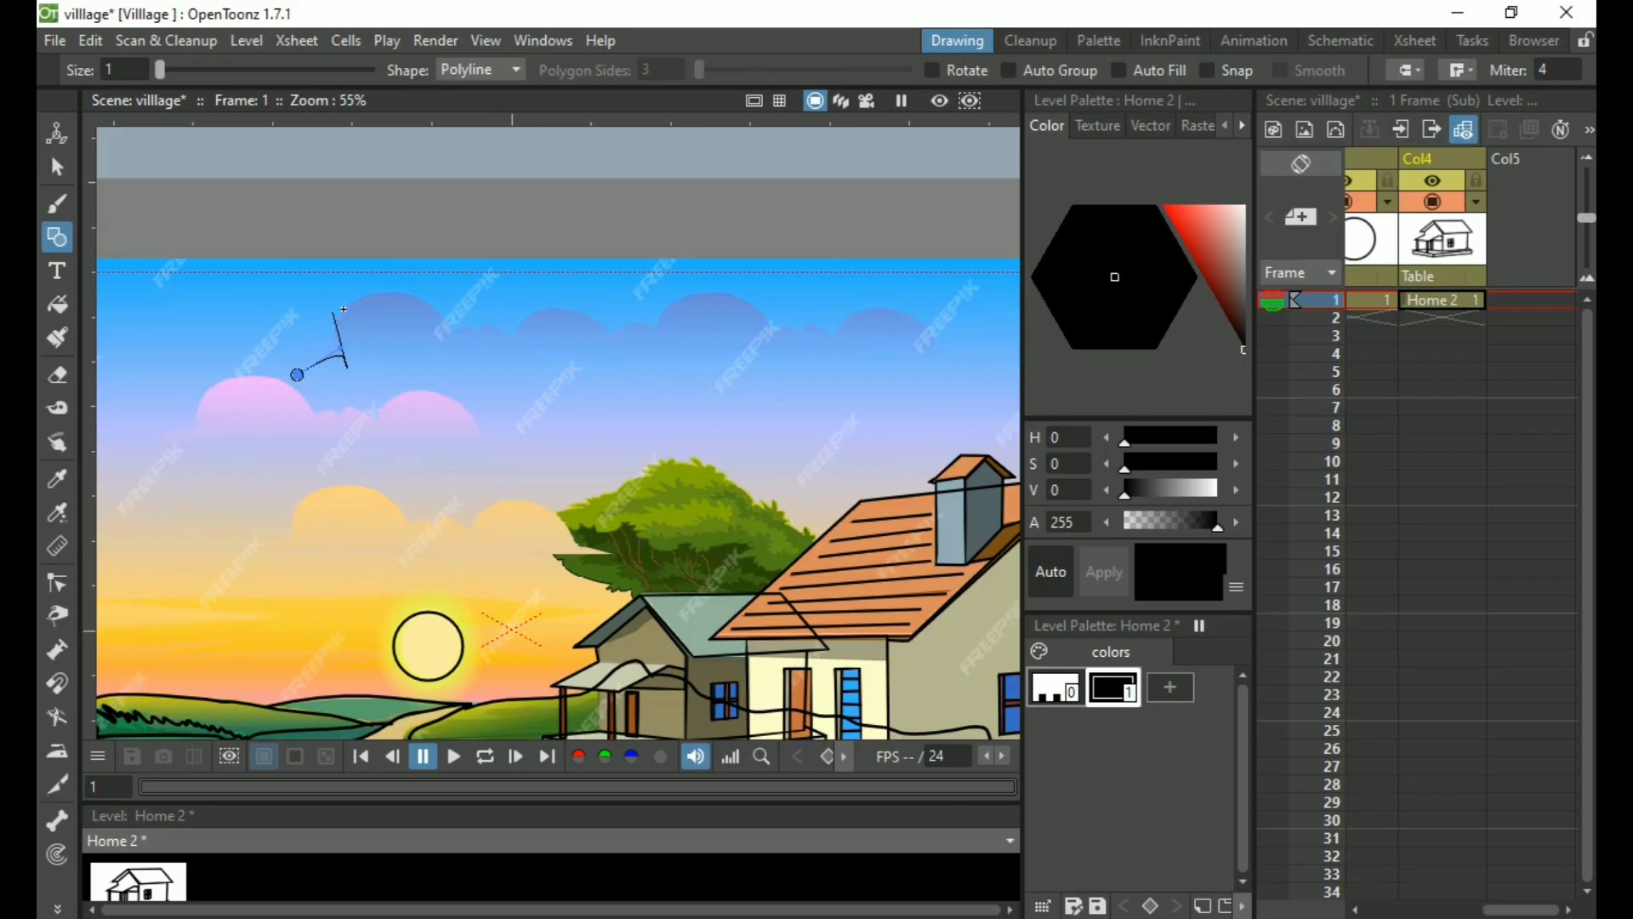
left_click(449, 333)
key("Escape")
Trace the uppermost blue cloud as a closed MultiArc shape with a scalloped upper edge and a downward-bulging base
left_click(471, 70)
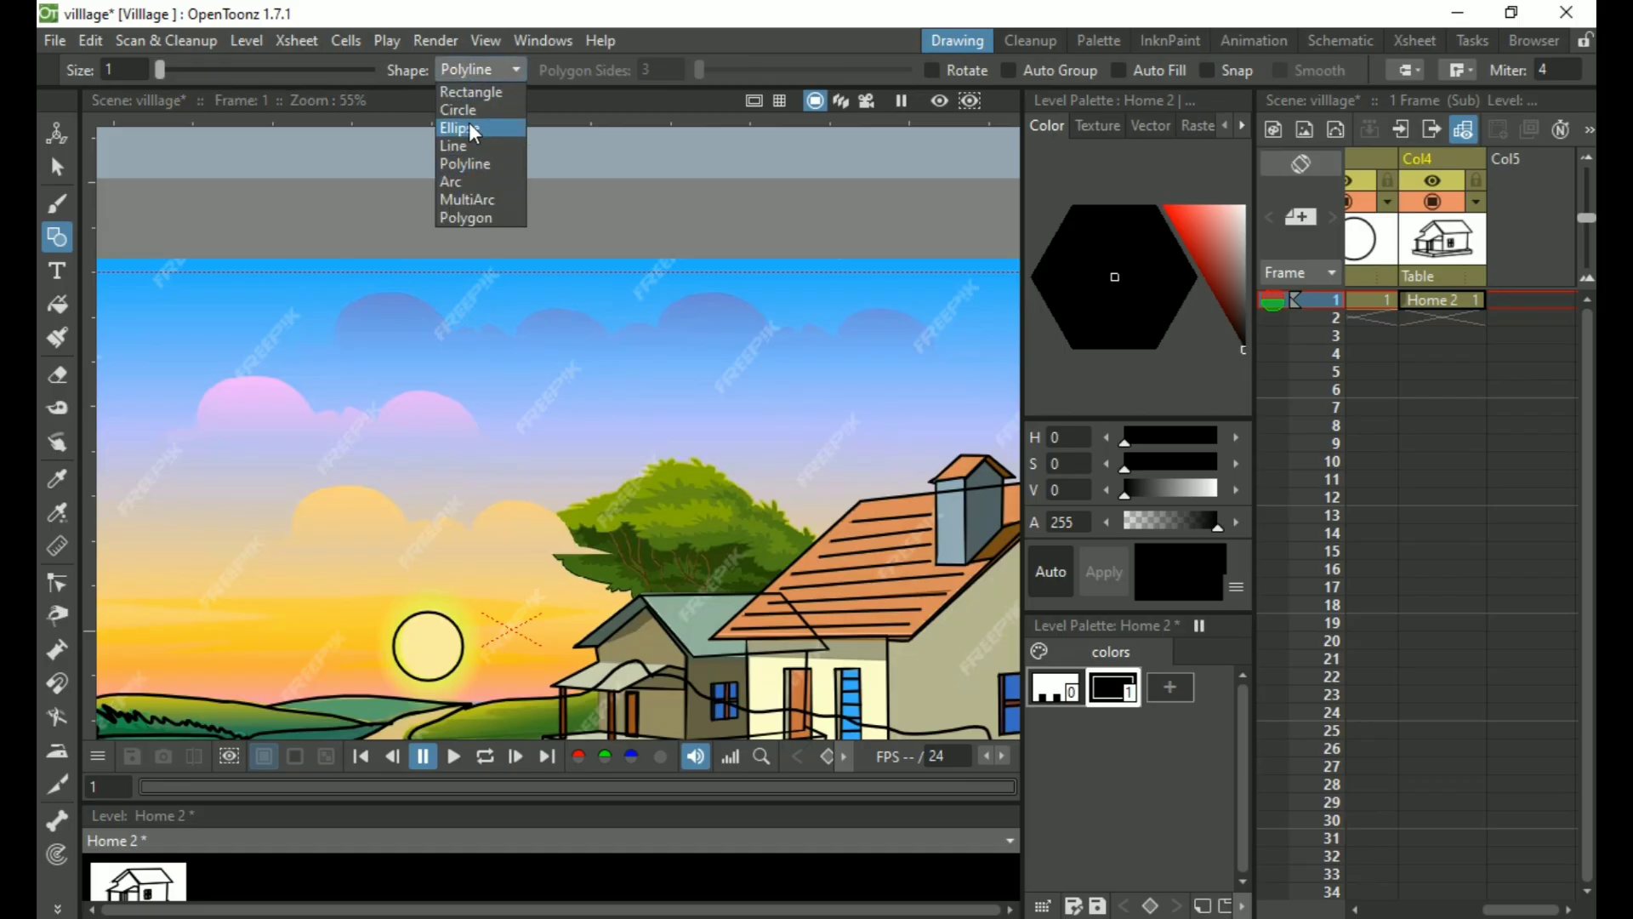
left_click(482, 200)
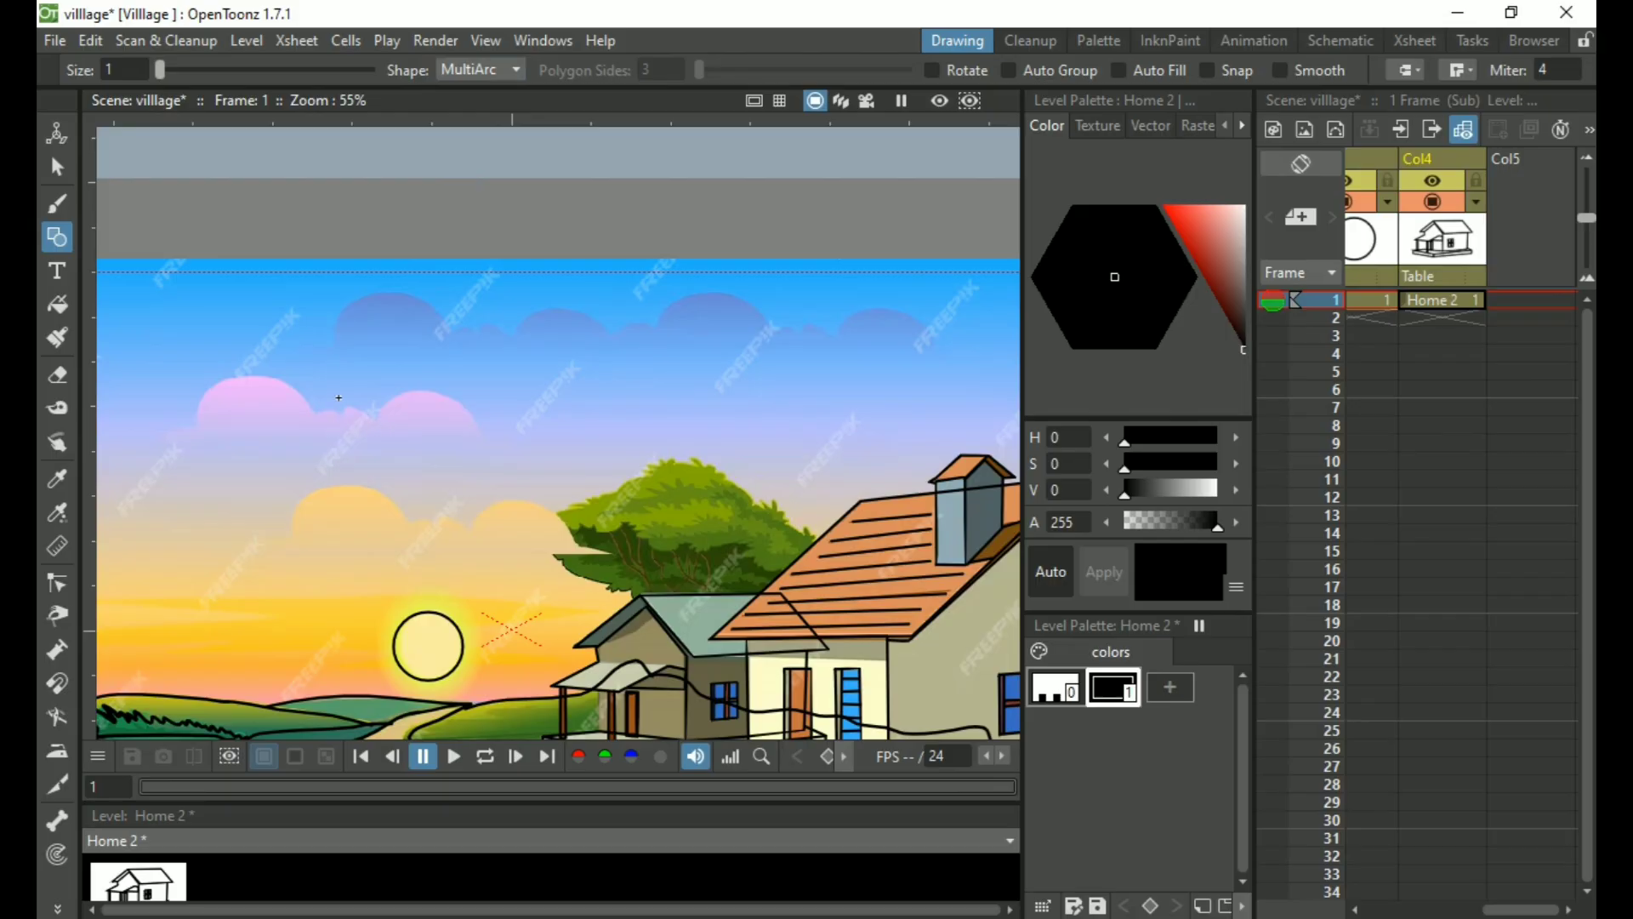
left_click(332, 347)
left_click(300, 347)
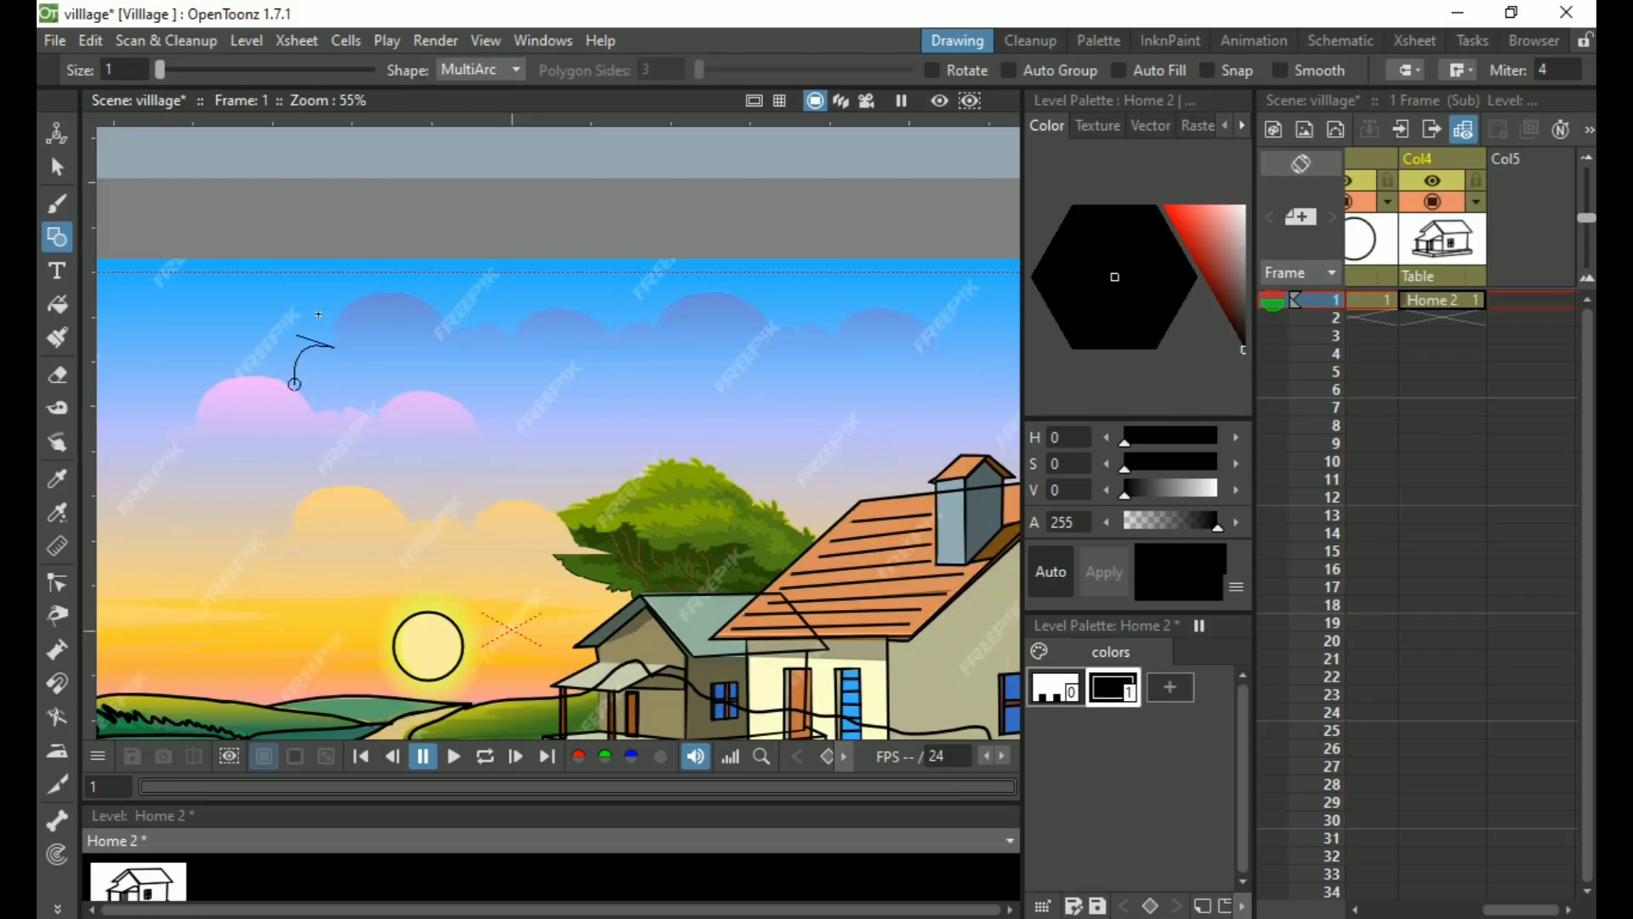
left_click(448, 345)
left_click(391, 240)
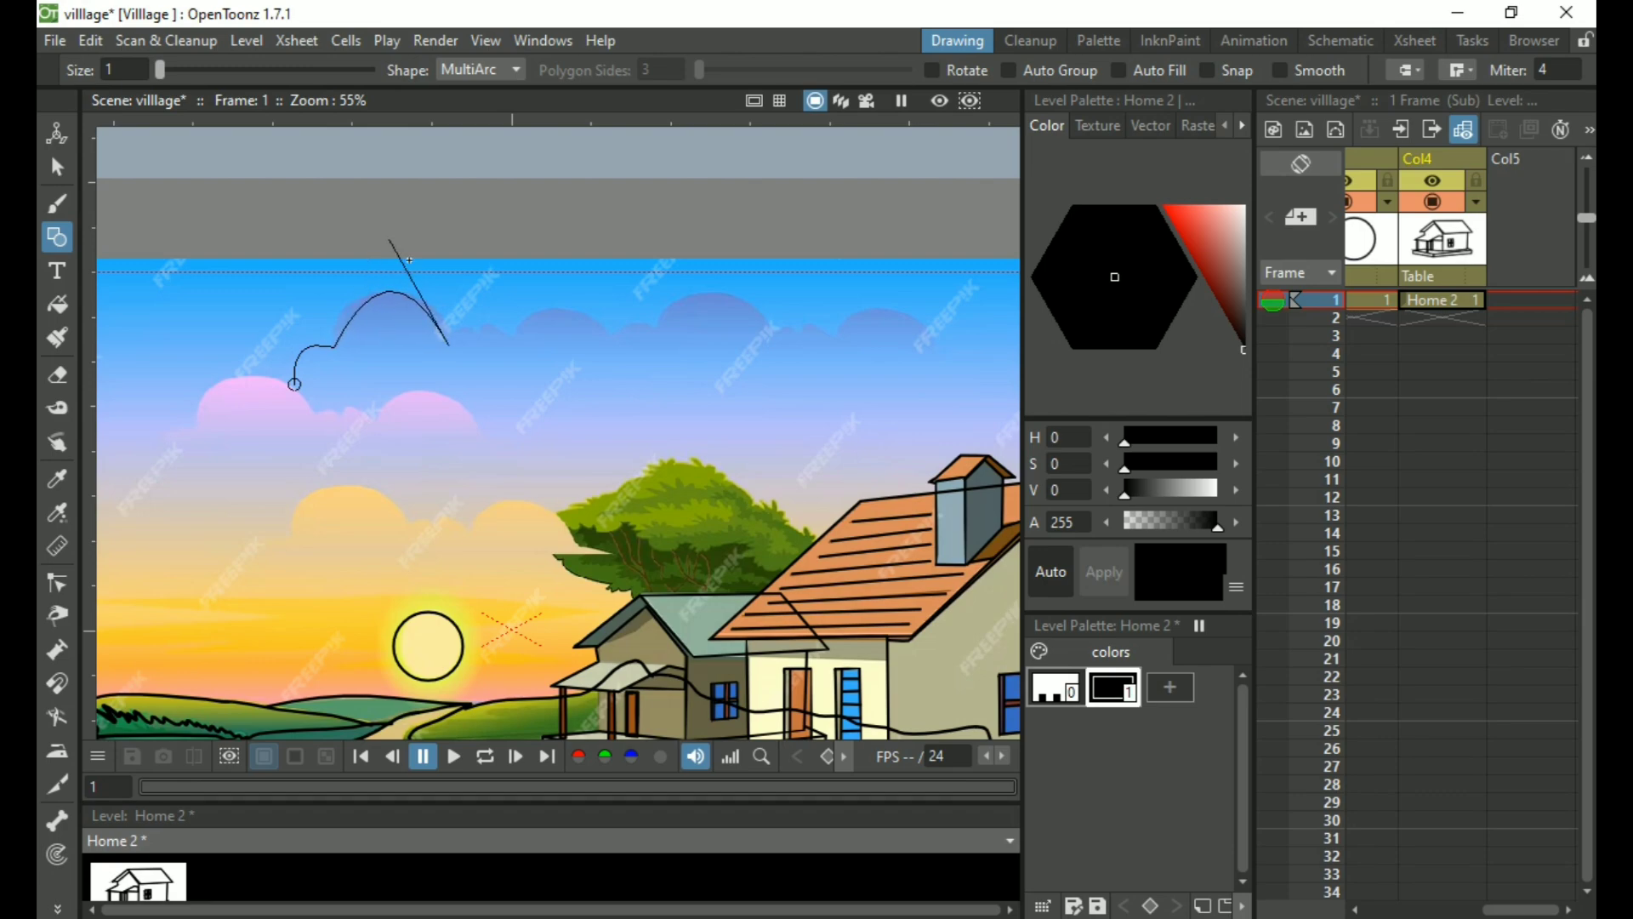
left_click(478, 339)
left_click(490, 316)
left_click(516, 340)
left_click(611, 344)
left_click(655, 336)
left_click(777, 335)
left_click(833, 335)
left_click(940, 361)
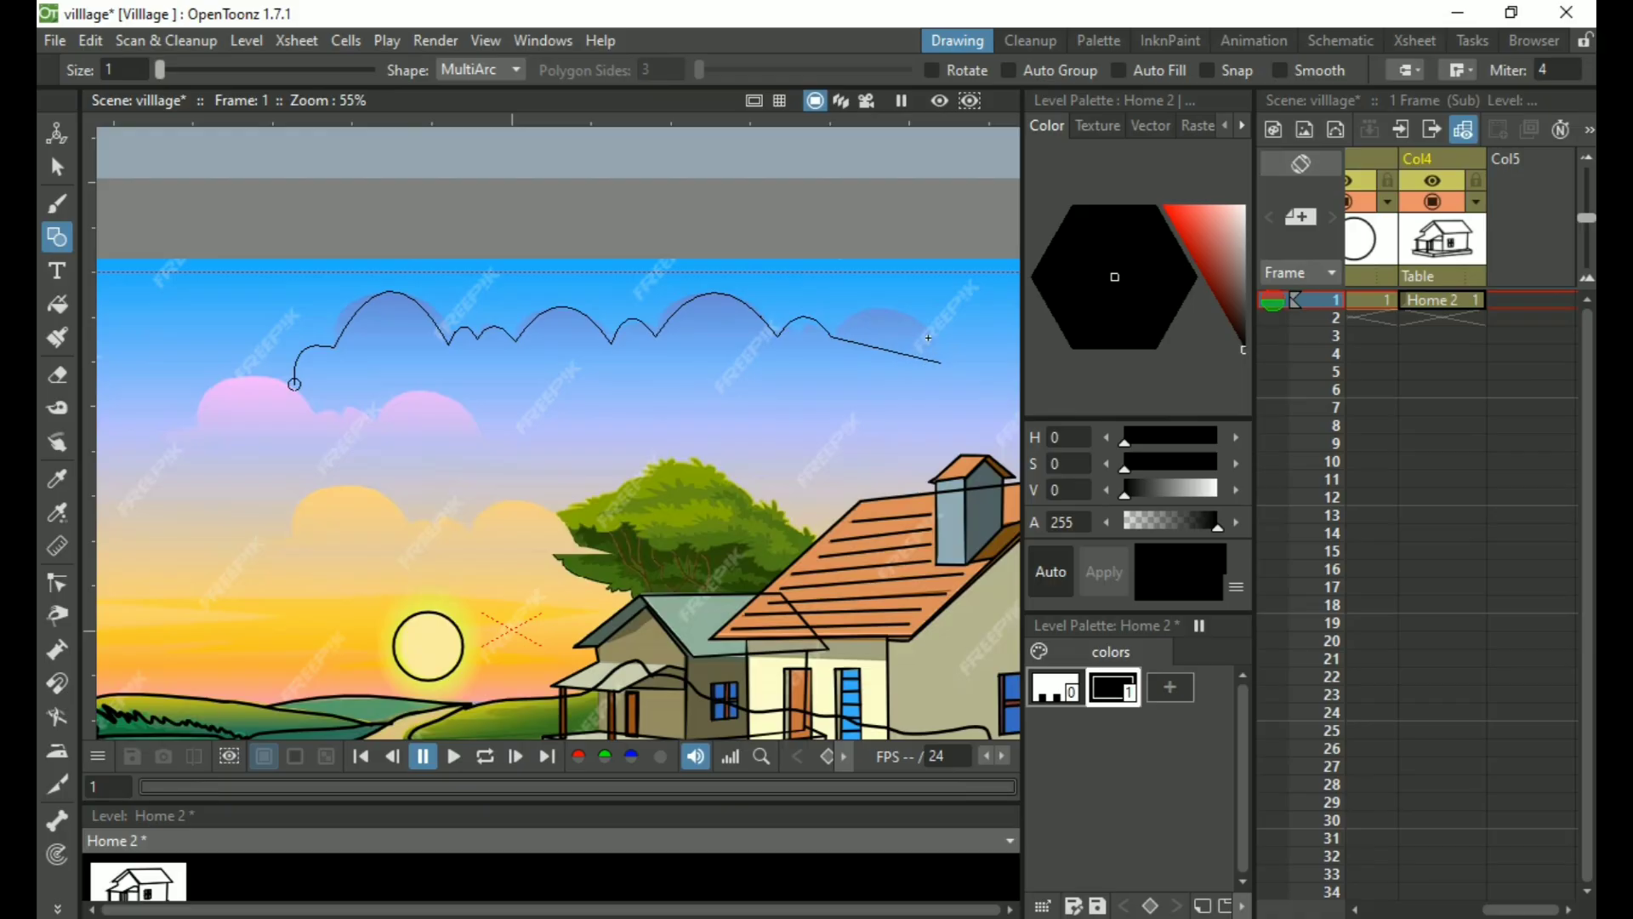
left_click(910, 287)
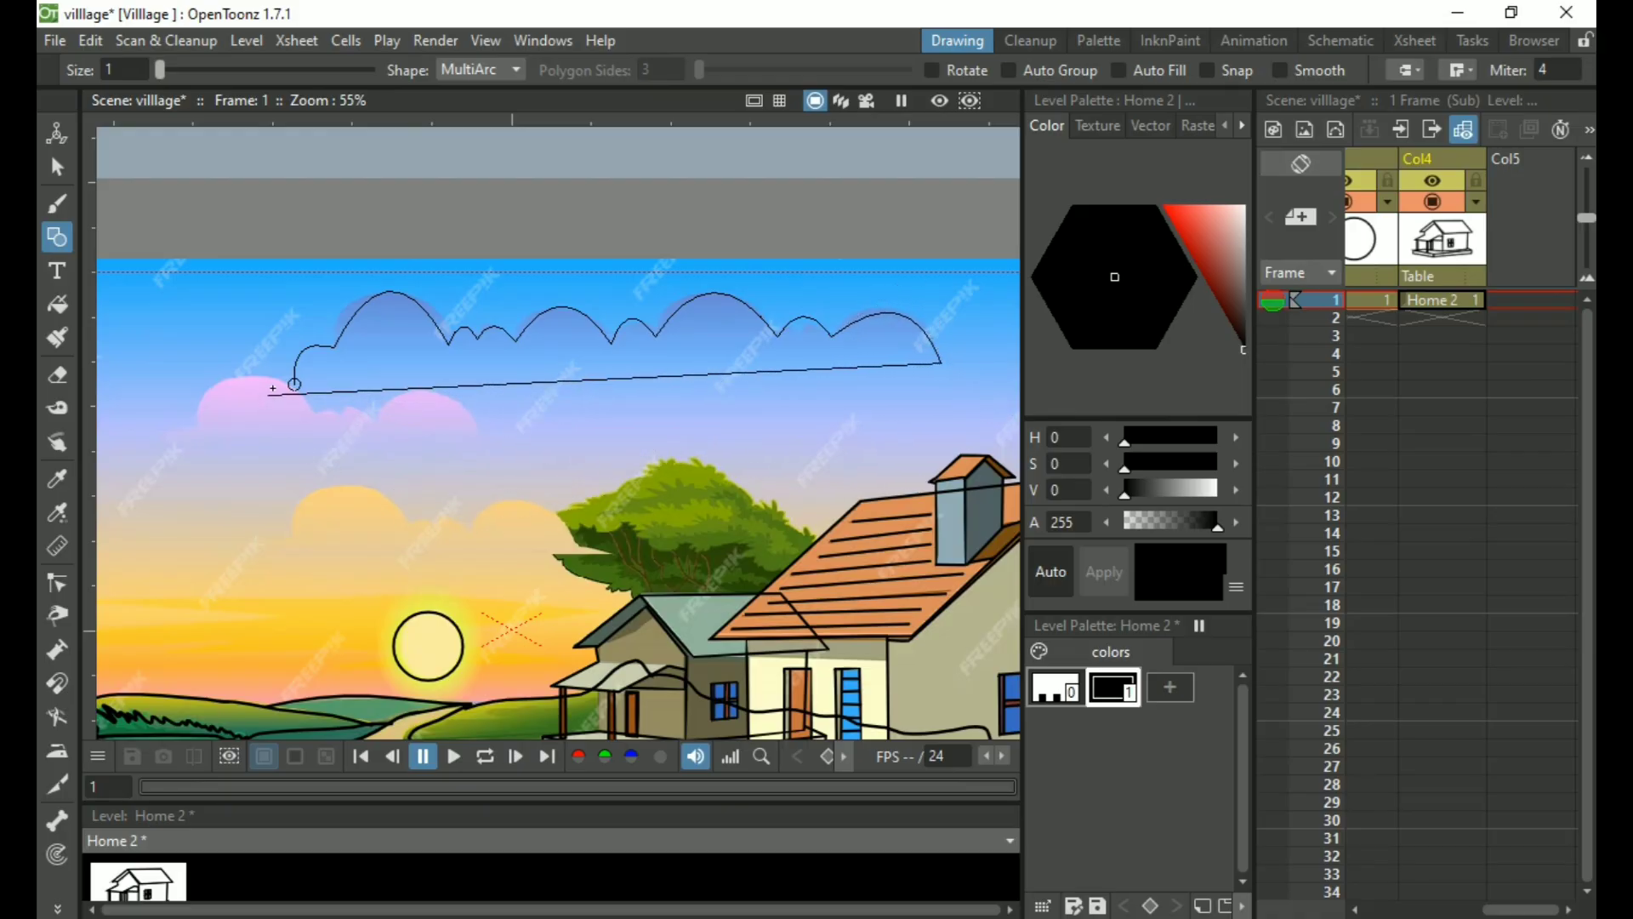
left_click(295, 384)
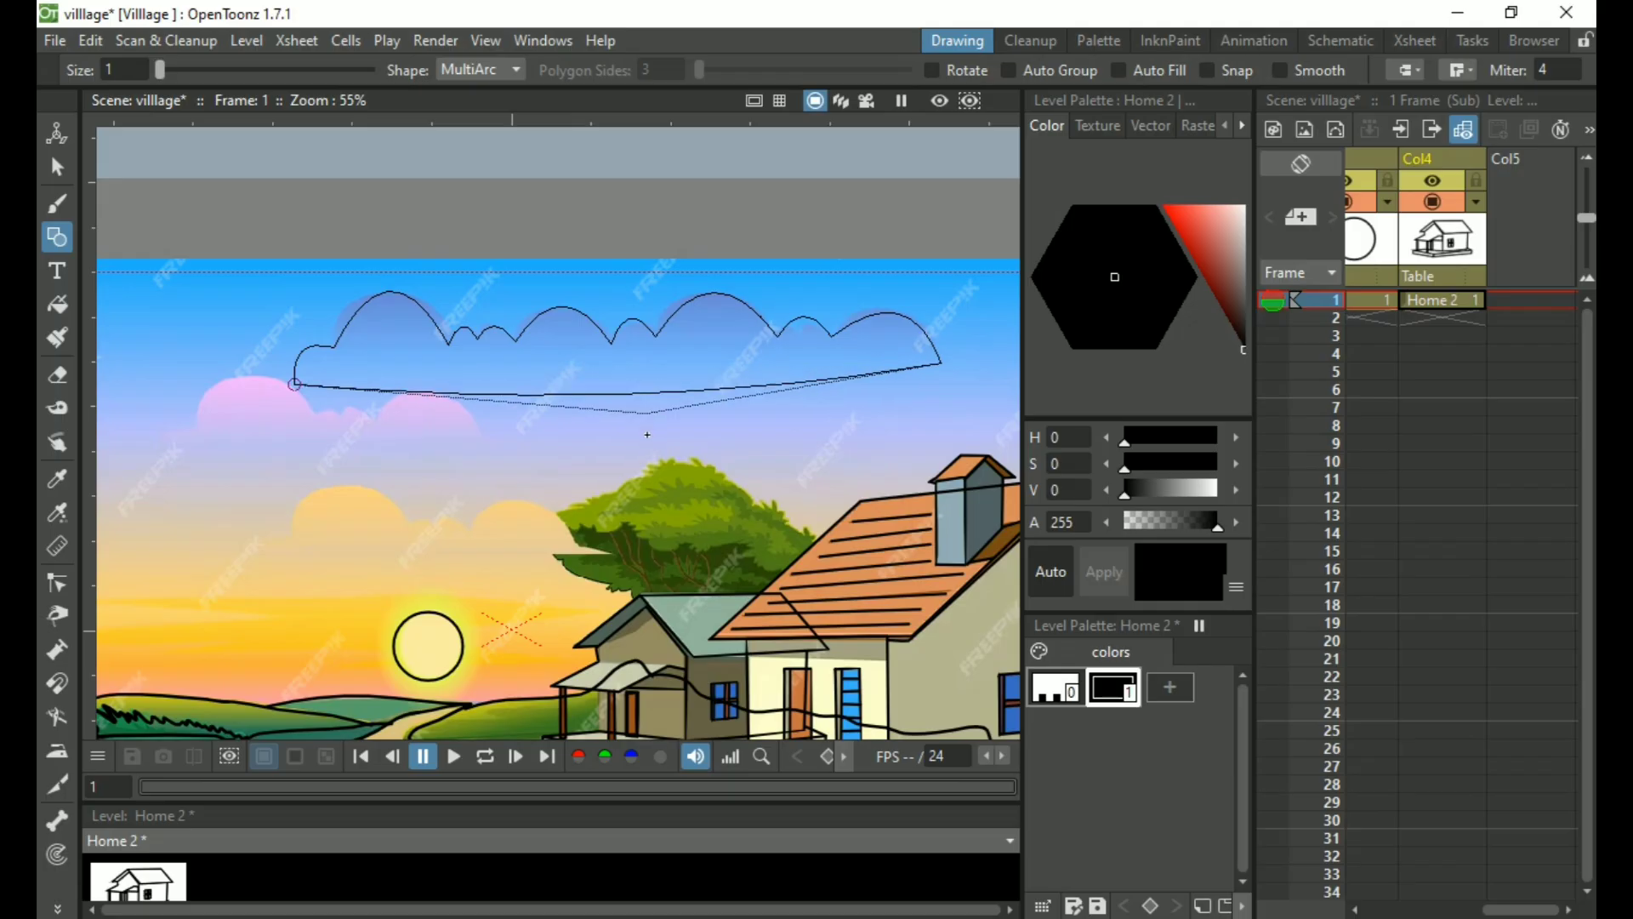
left_click(618, 509)
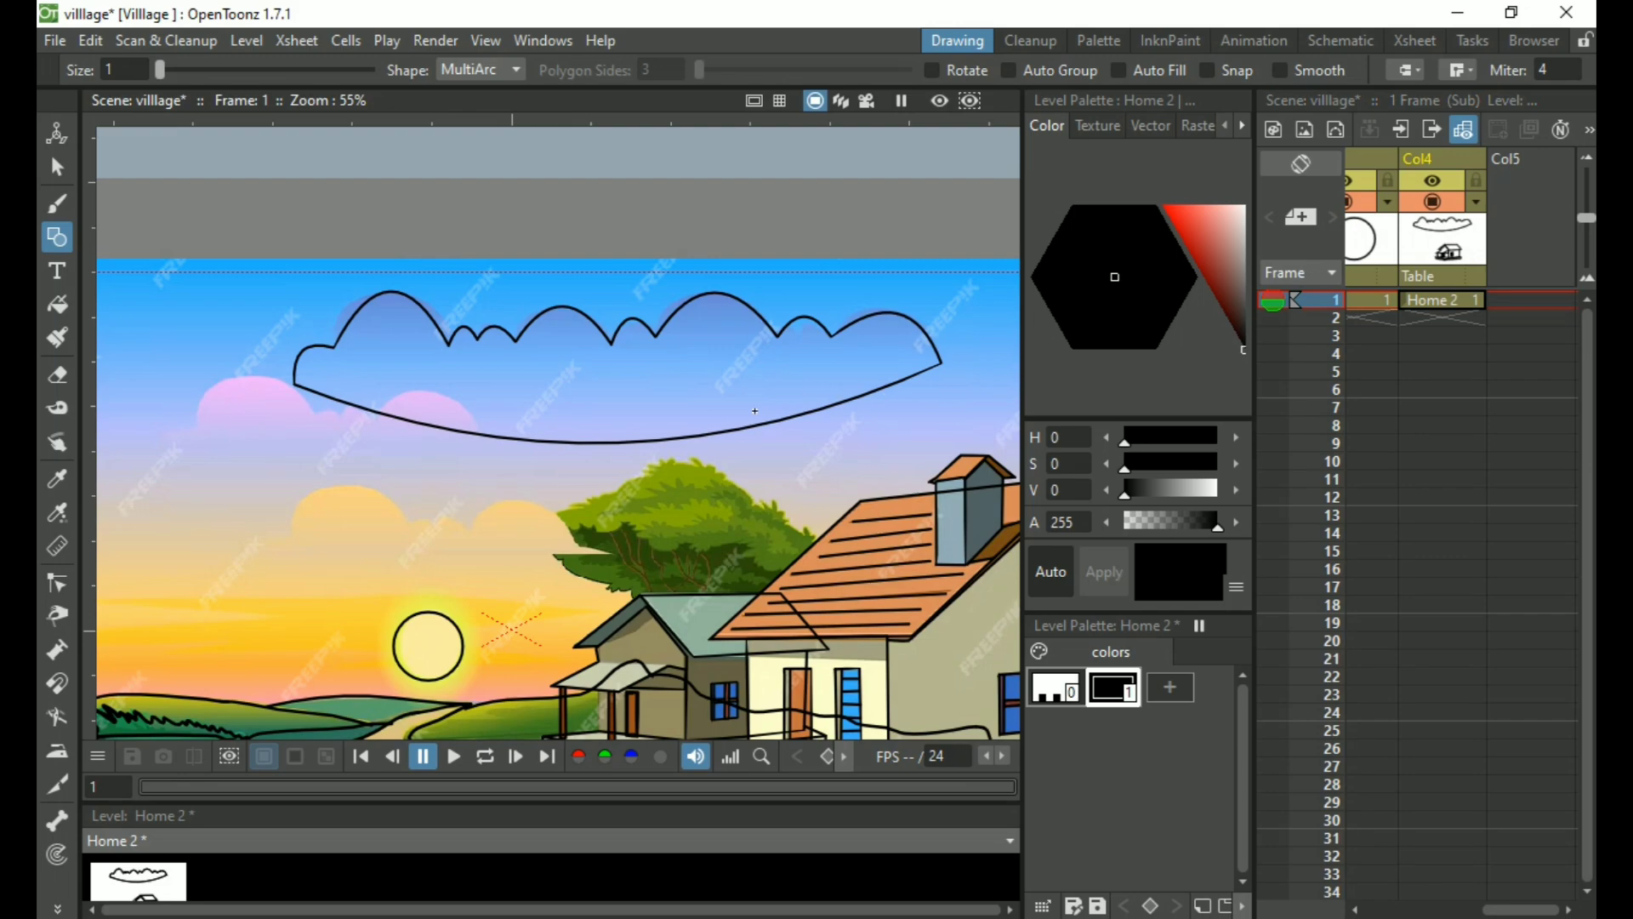
Cut the cloud outline from Home 2 and paste it into a new Toonz Vector level named Cloud in the empty Col5
key("s")
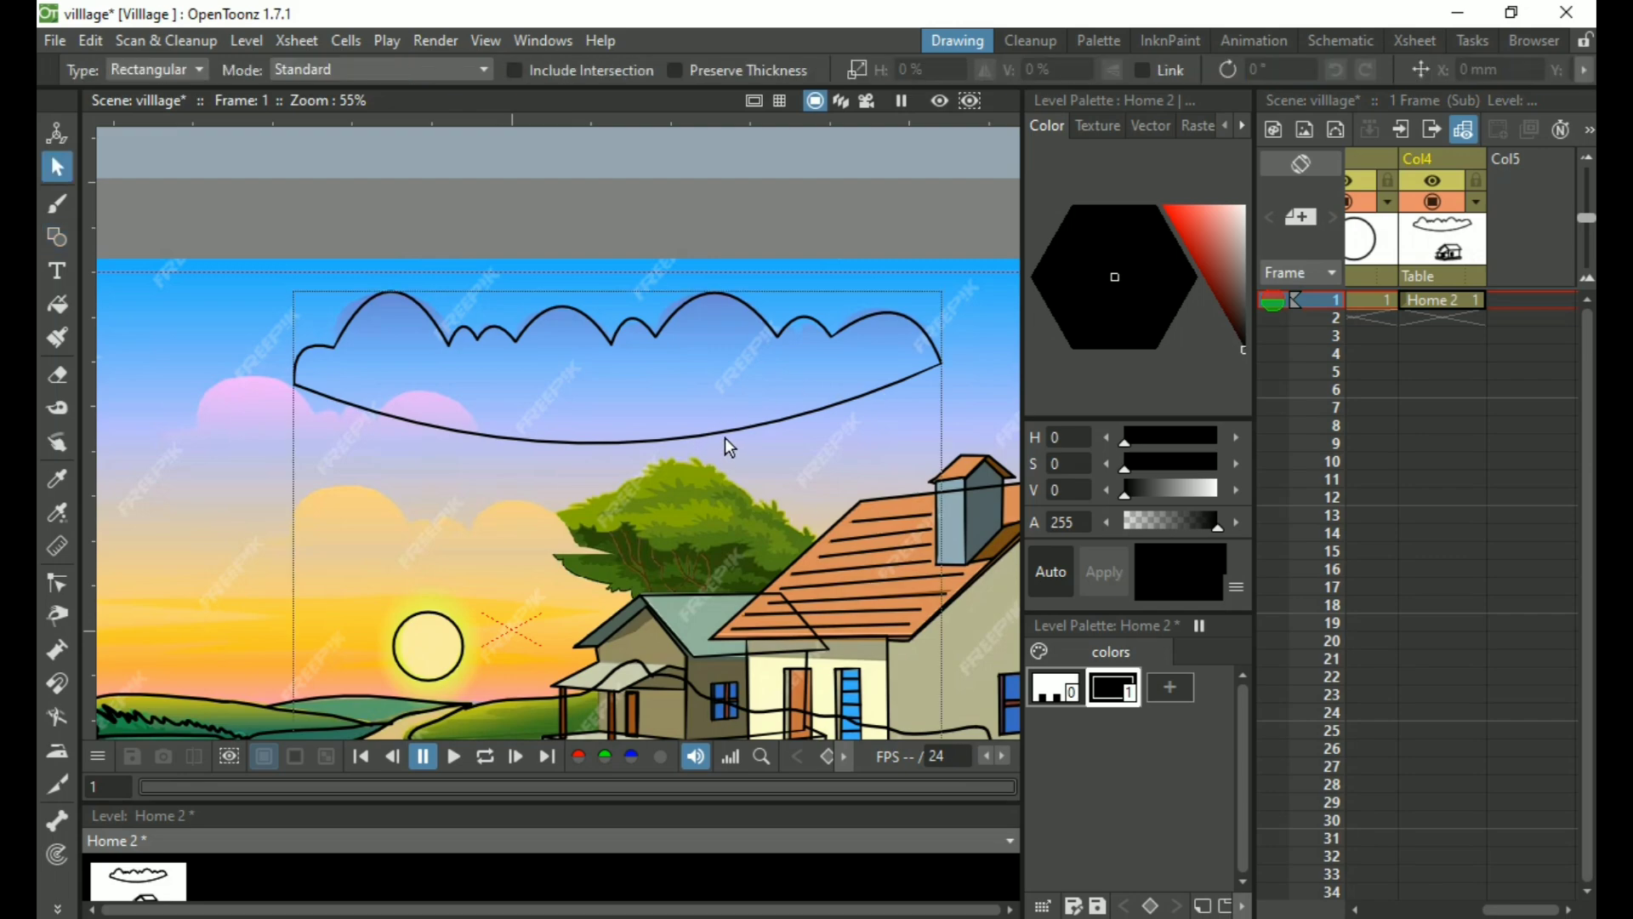
left_click(729, 434)
key("Delete")
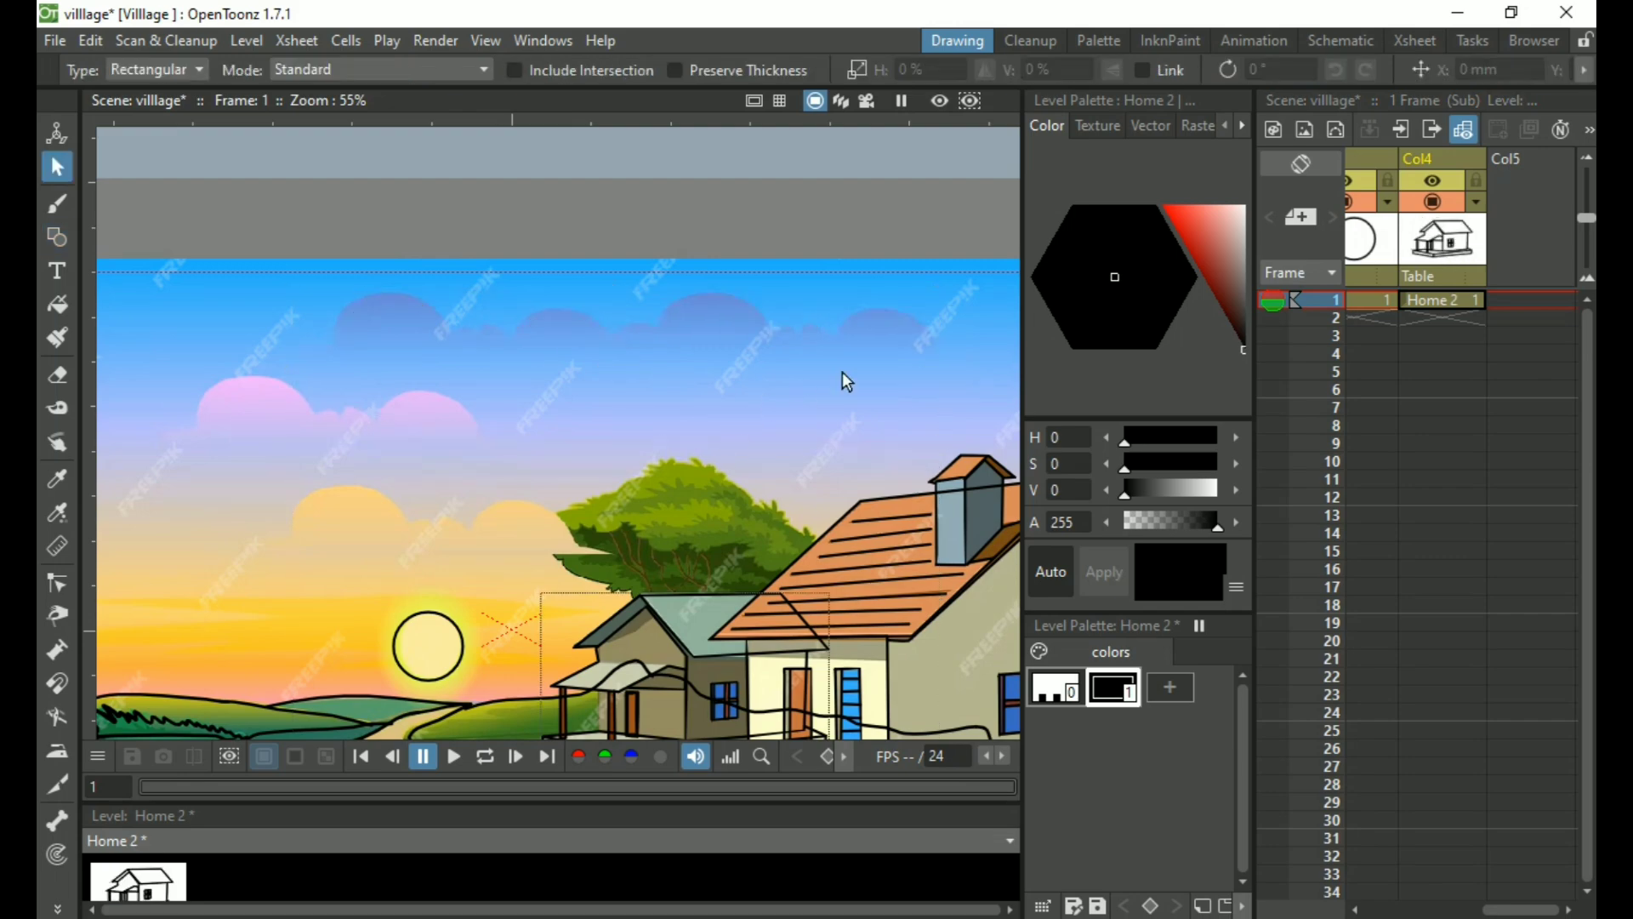
left_click(1522, 302)
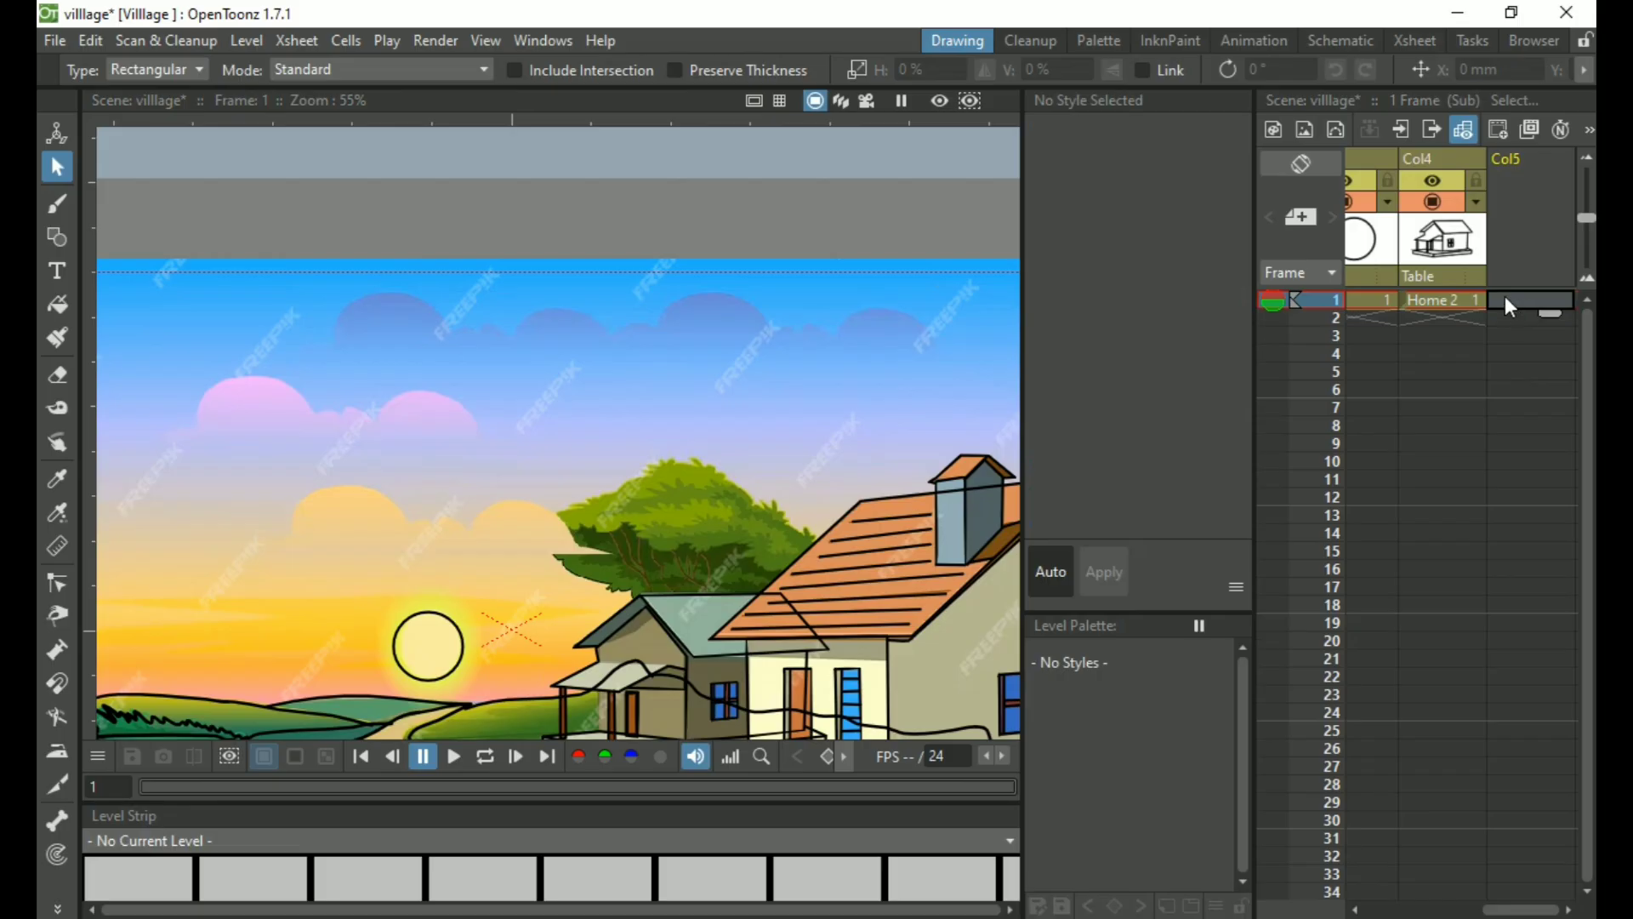
key("alt+n")
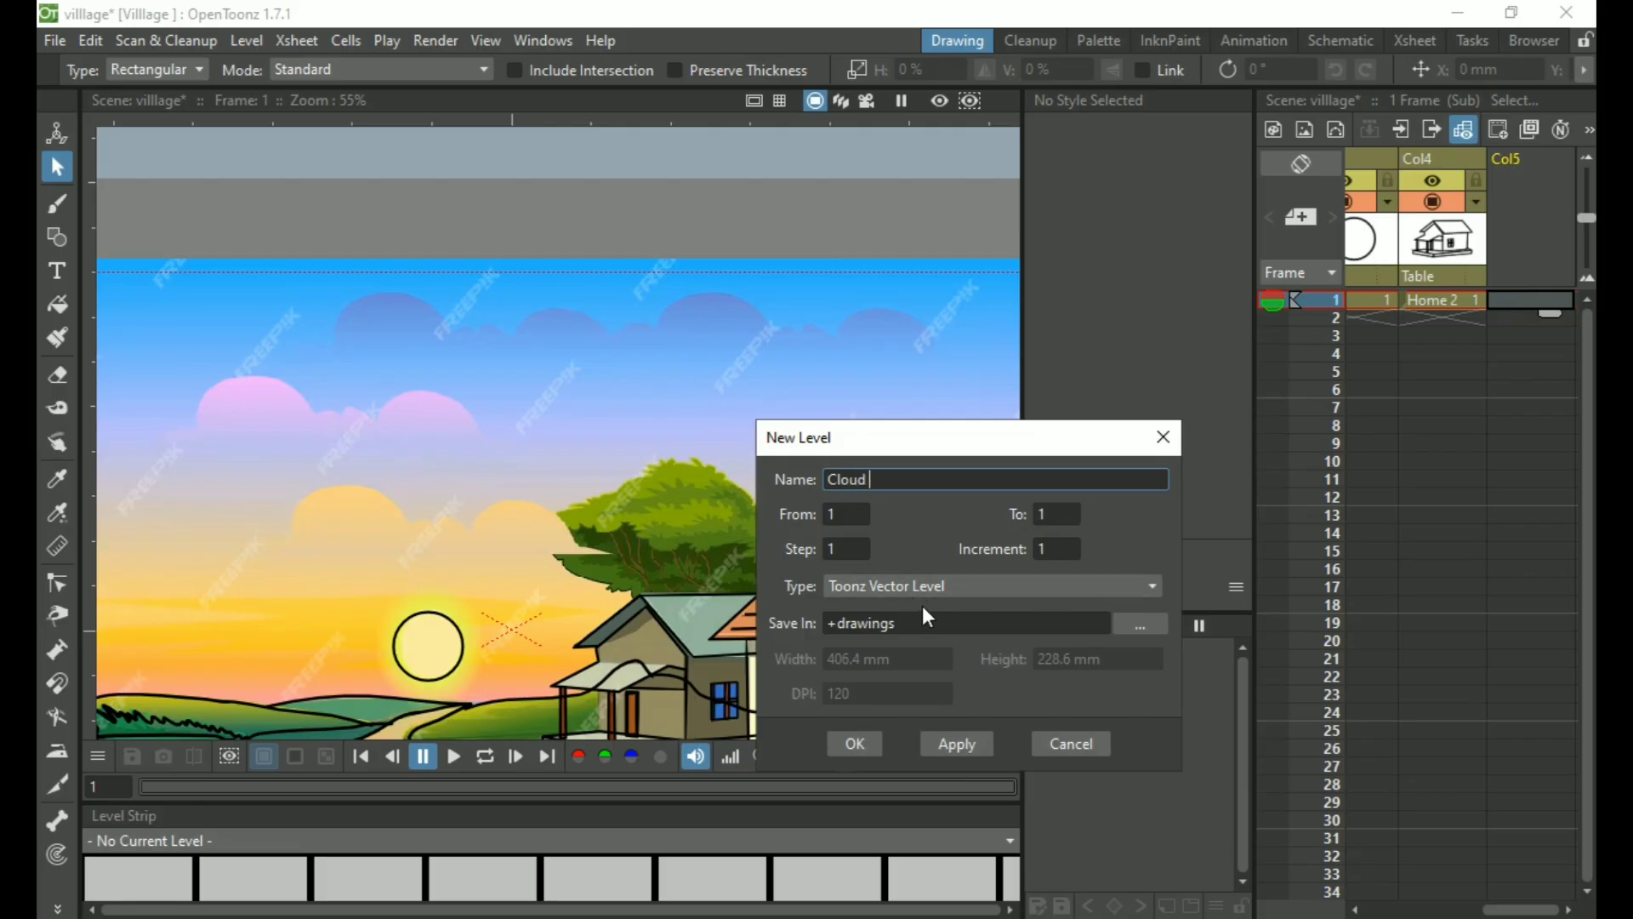
left_click(857, 745)
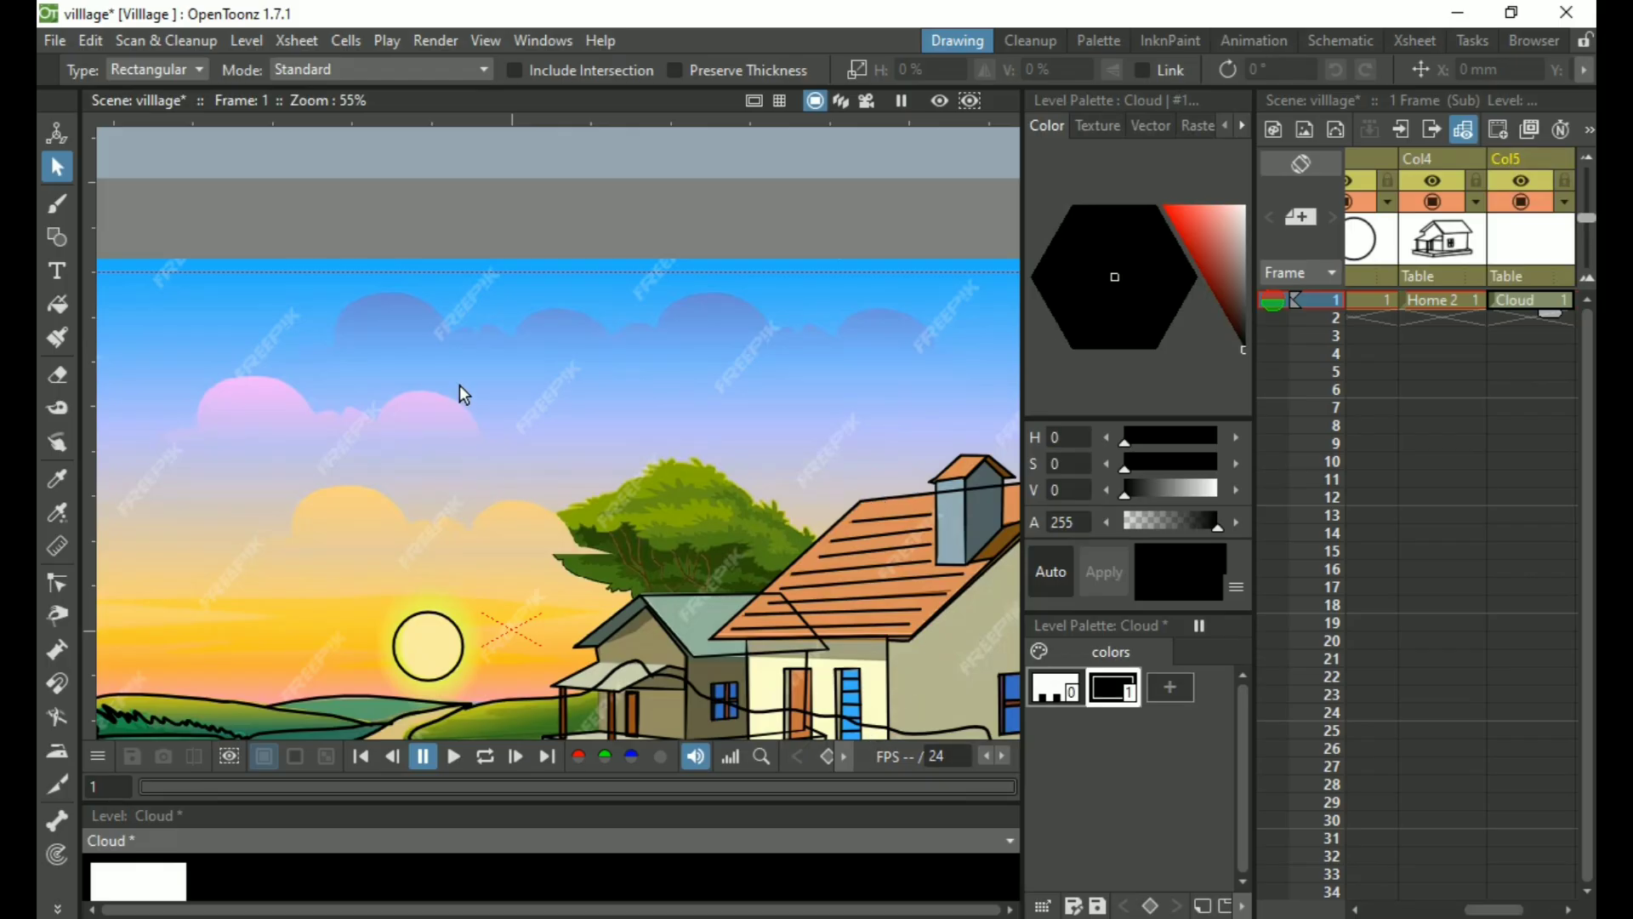
key("ctrl+v")
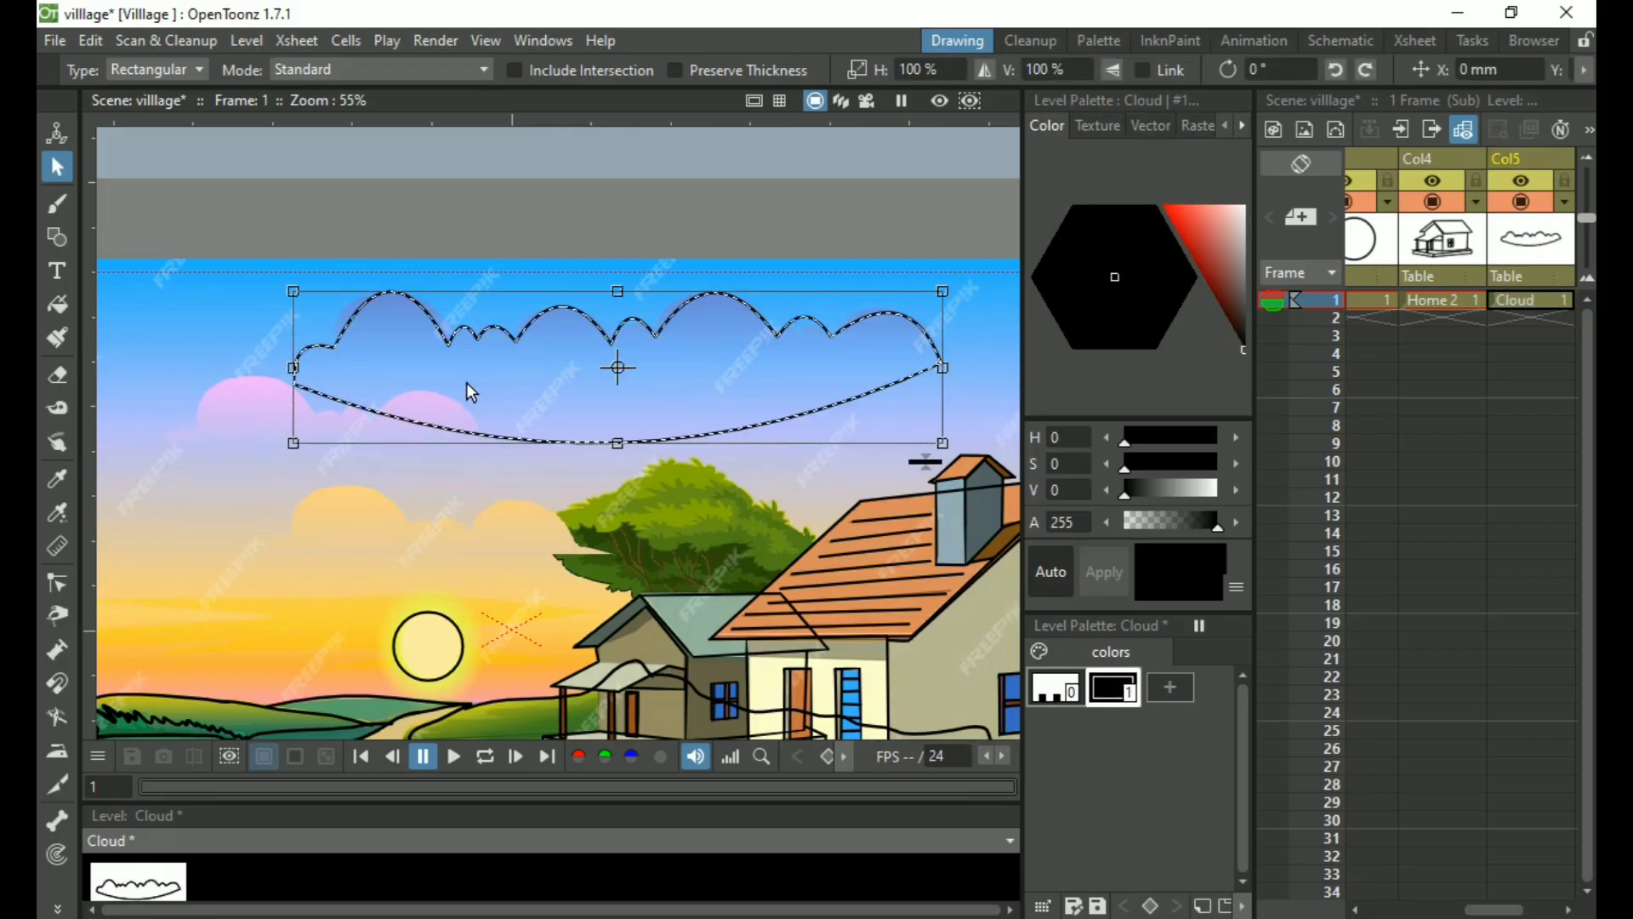
Lower the control point at the cloud's lower-left corner to deepen that end and flatten the base
left_click(531, 453)
left_click(527, 432)
key("c")
scroll(344, 403, "up", 3)
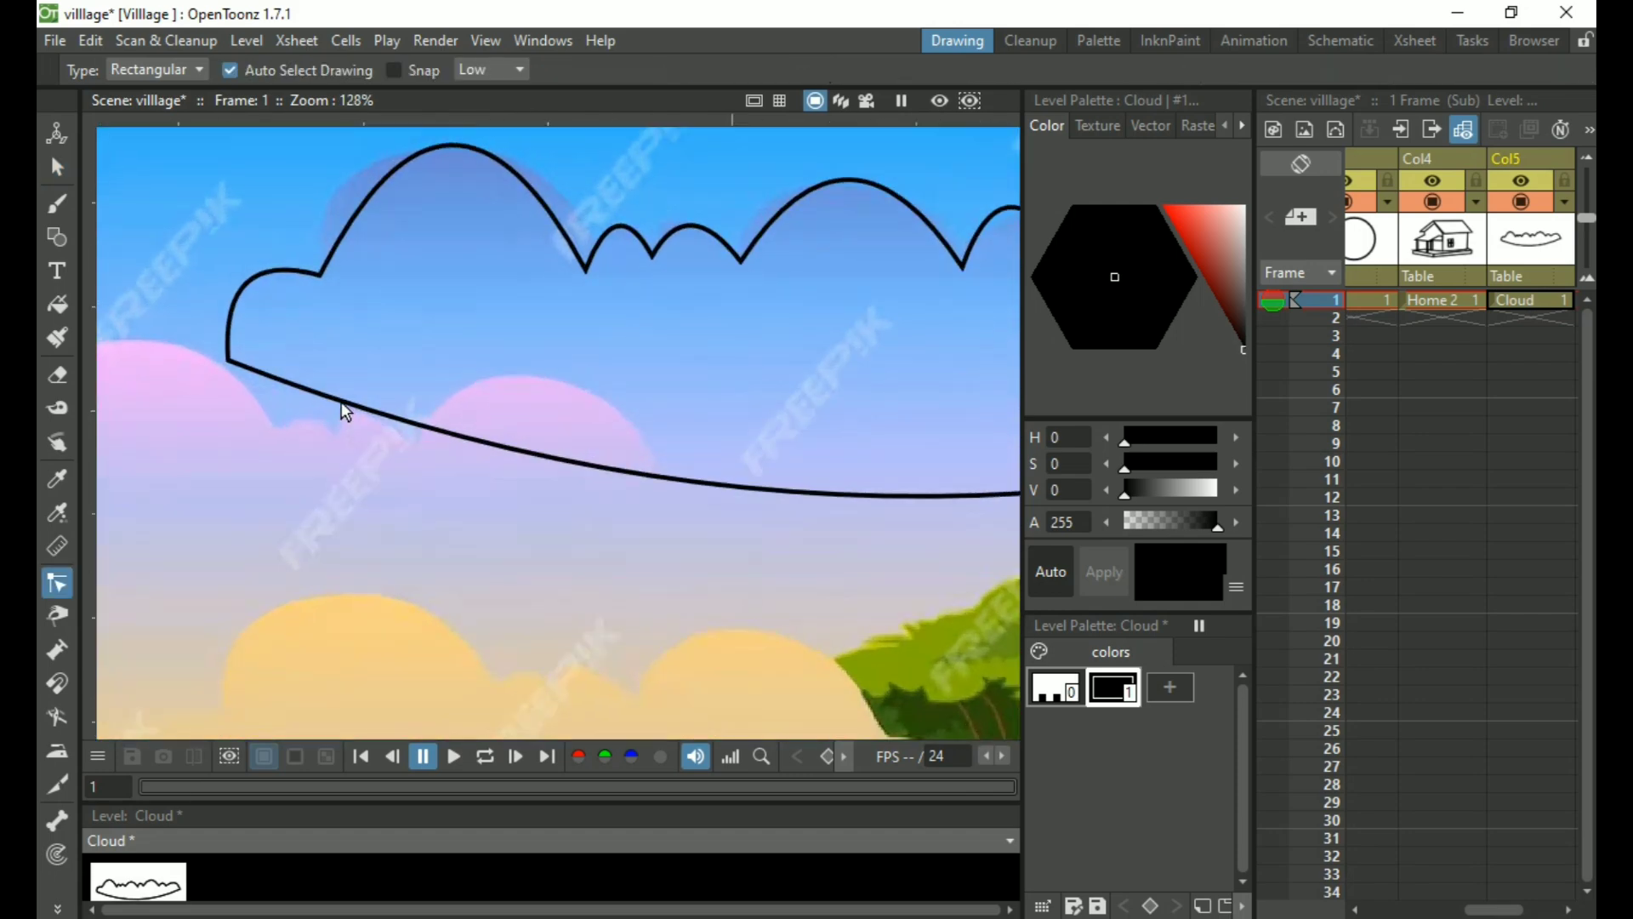
left_click(340, 402)
left_click_drag(224, 364, 234, 451)
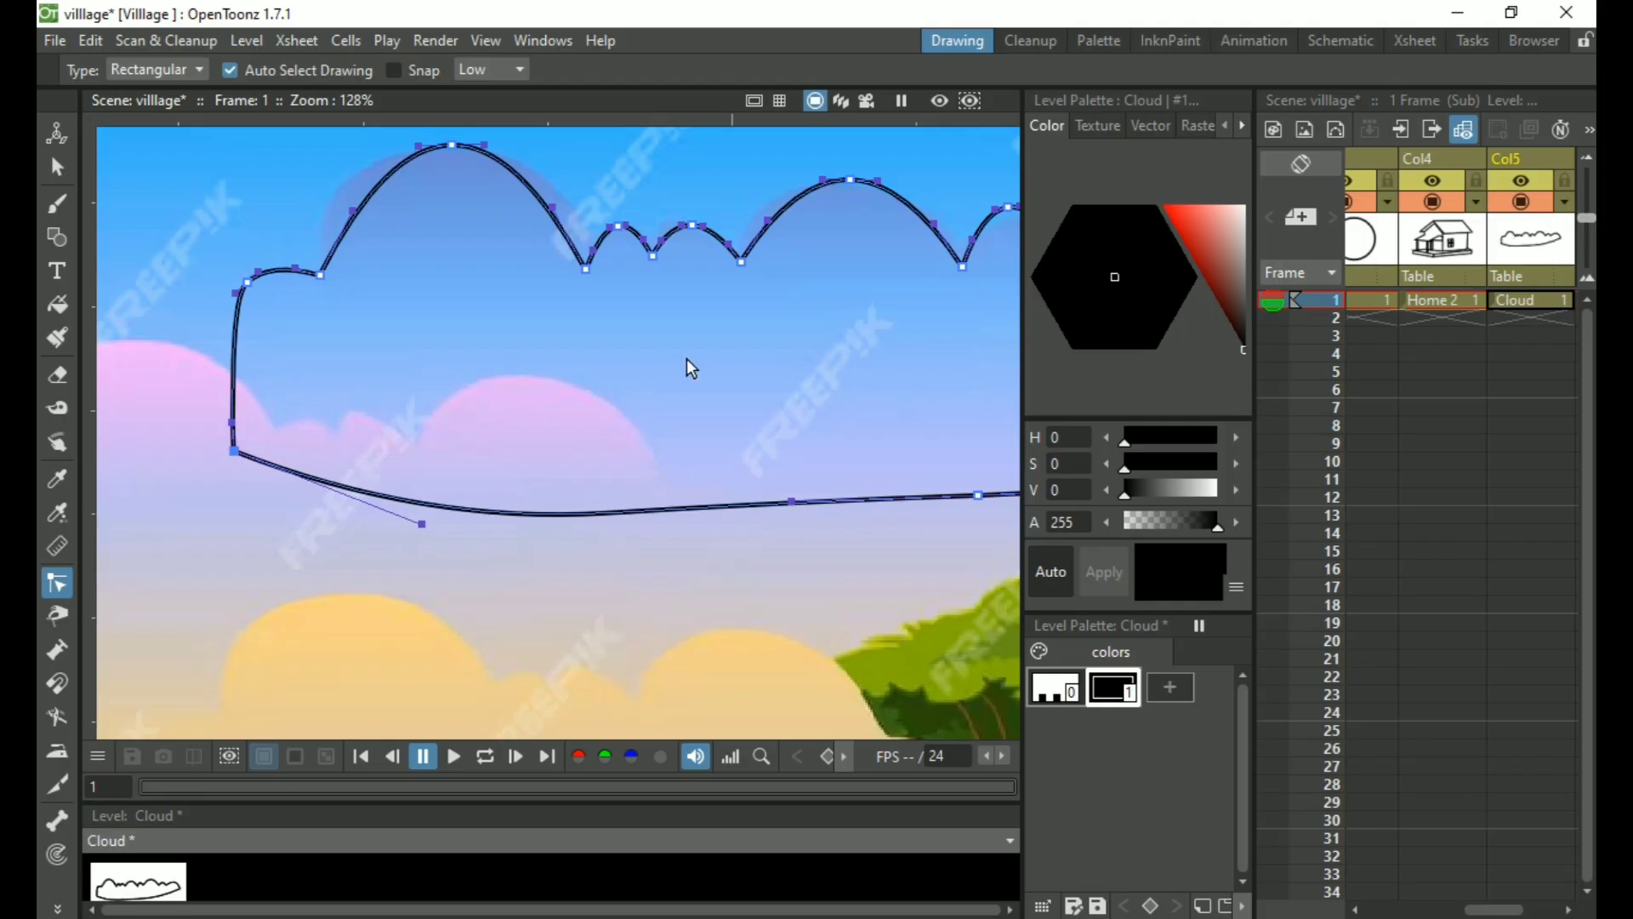
Move the control point at the cloud's lower-right corner down and slightly outward to even out the base
key("space")
left_click_drag(737, 385, 452, 437)
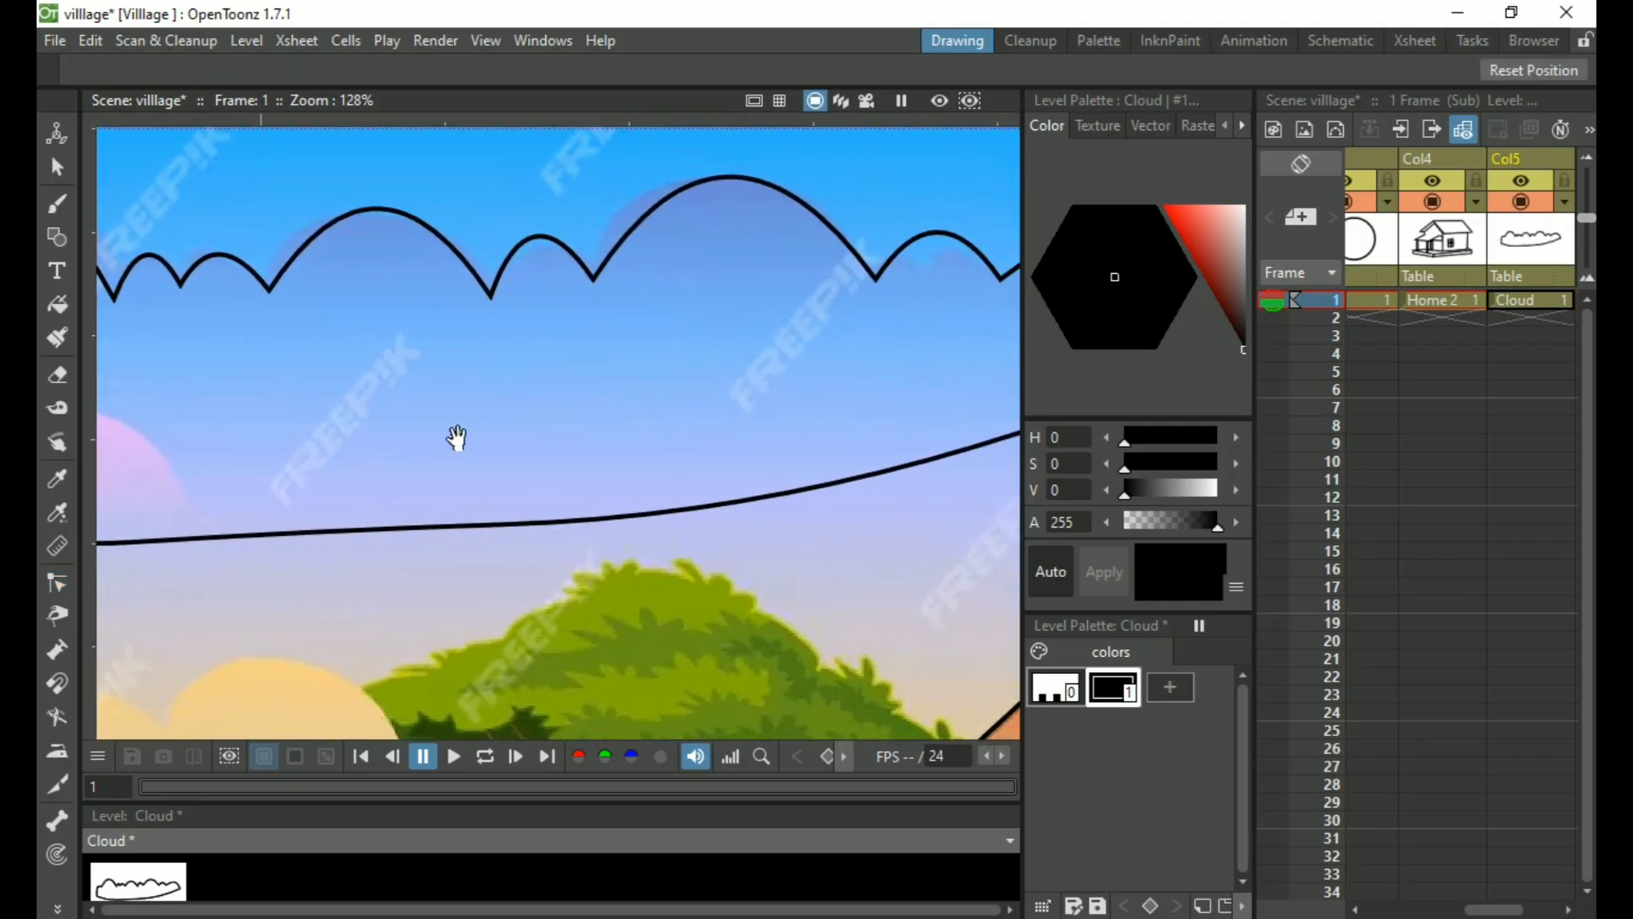
left_click_drag(677, 388, 317, 379)
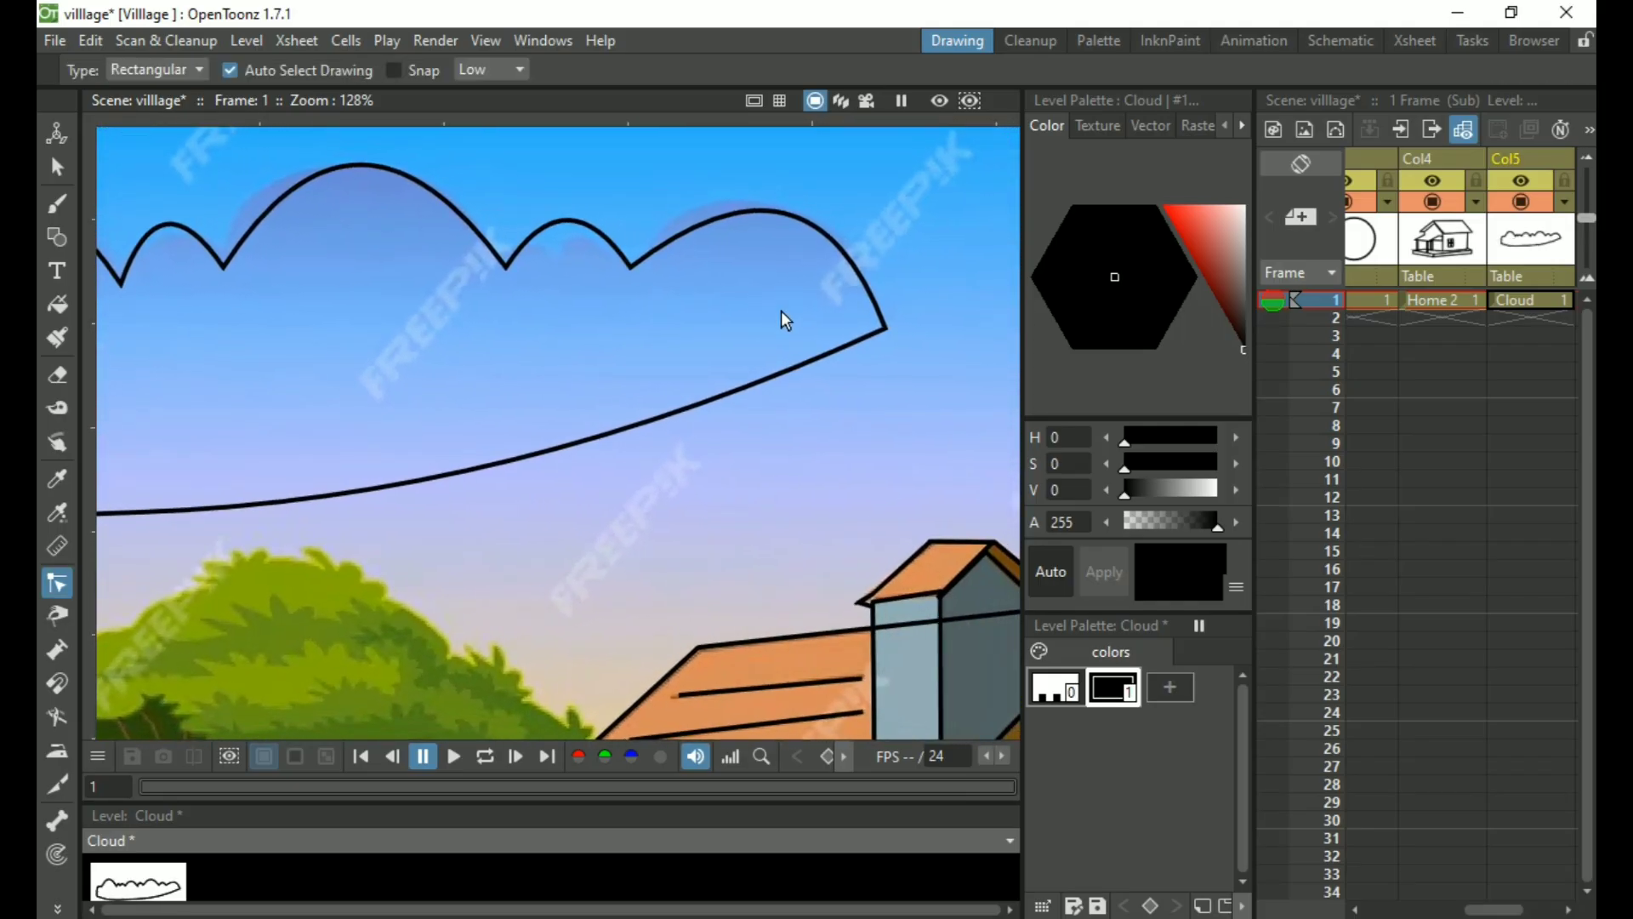
left_click(858, 337)
mouse_move(885, 331)
left_mouse_down()
mouse_move(900, 472)
mouse_move(920, 415)
left_mouse_up()
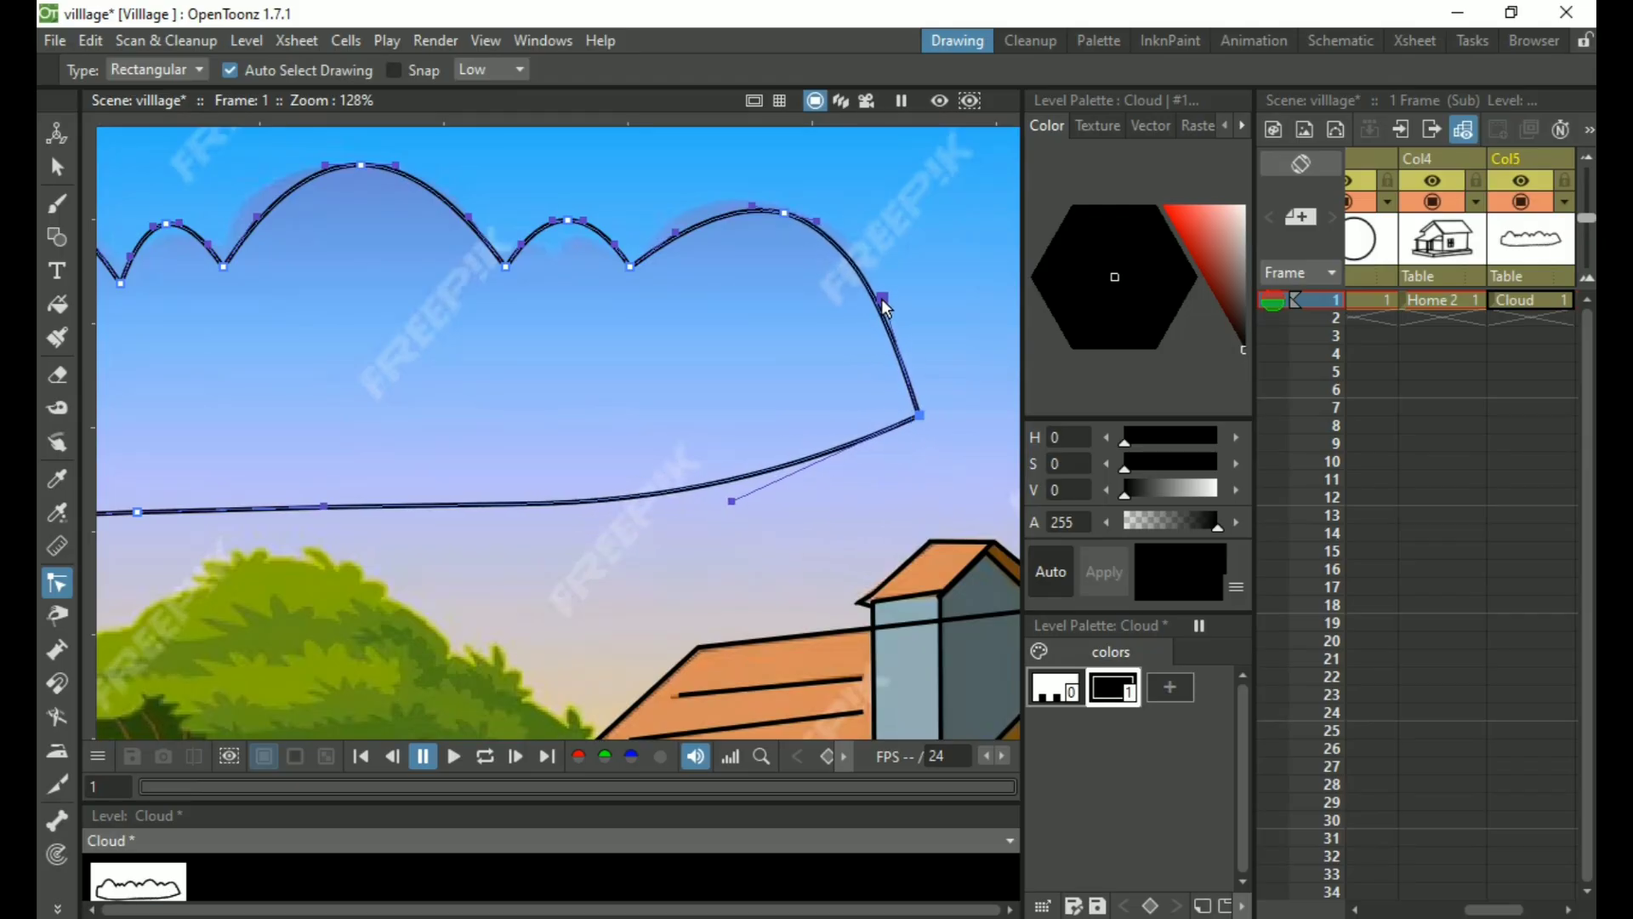
Examine the reshaped cloud within the whole scene and the tree behind the houses in the reference
key("space")
left_click_drag(685, 419, 817, 315)
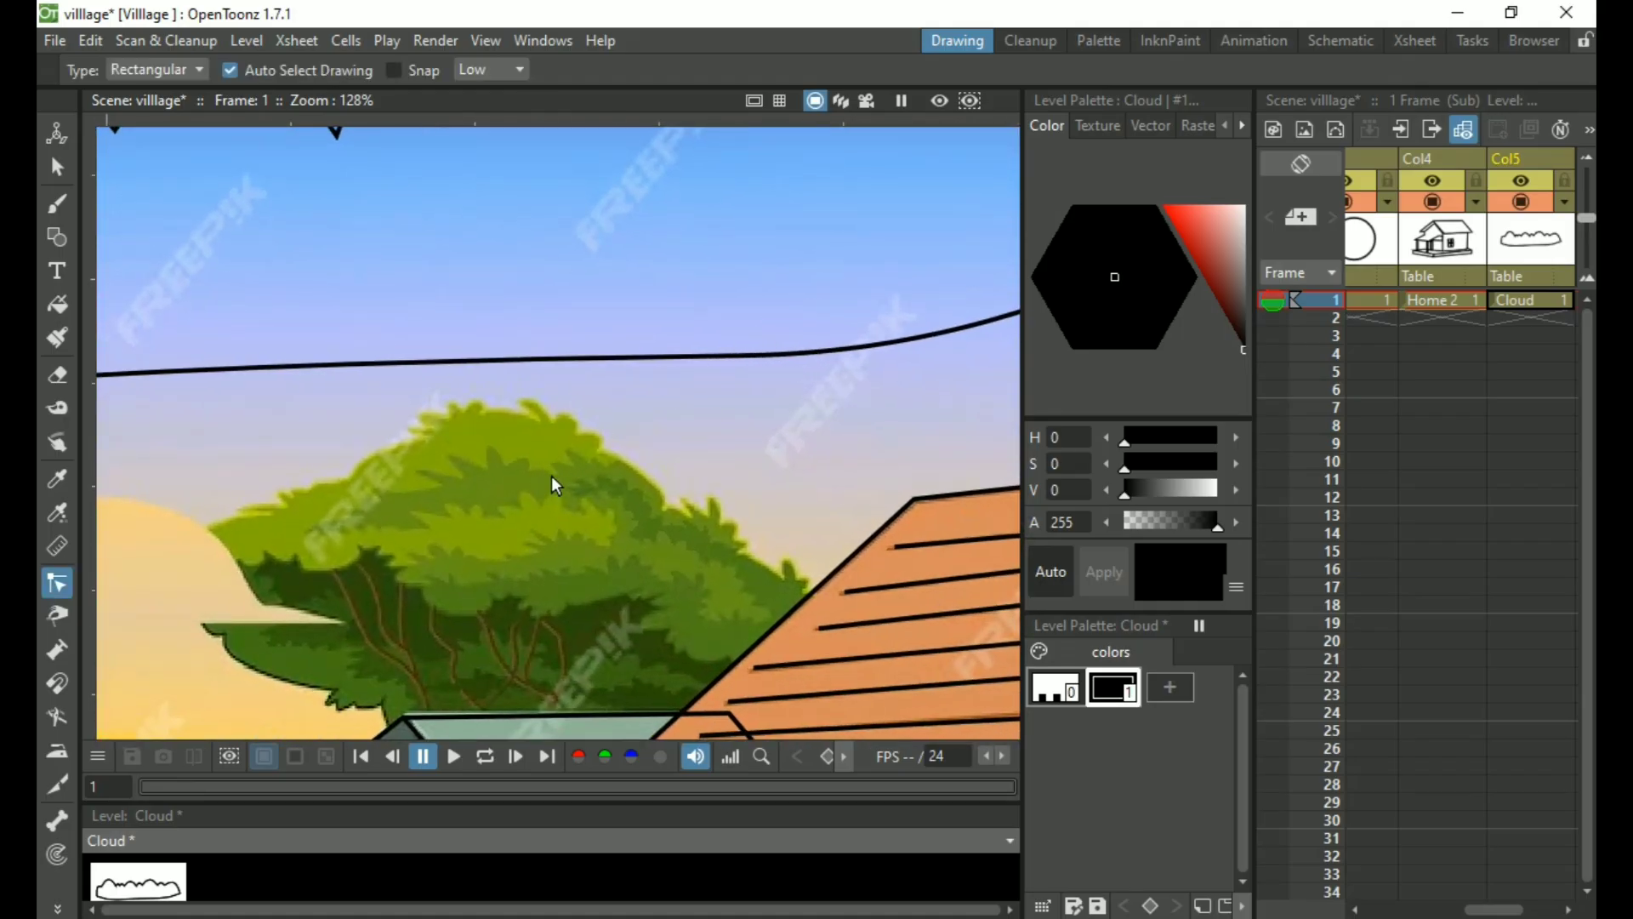
scroll(555, 485, "down", 5)
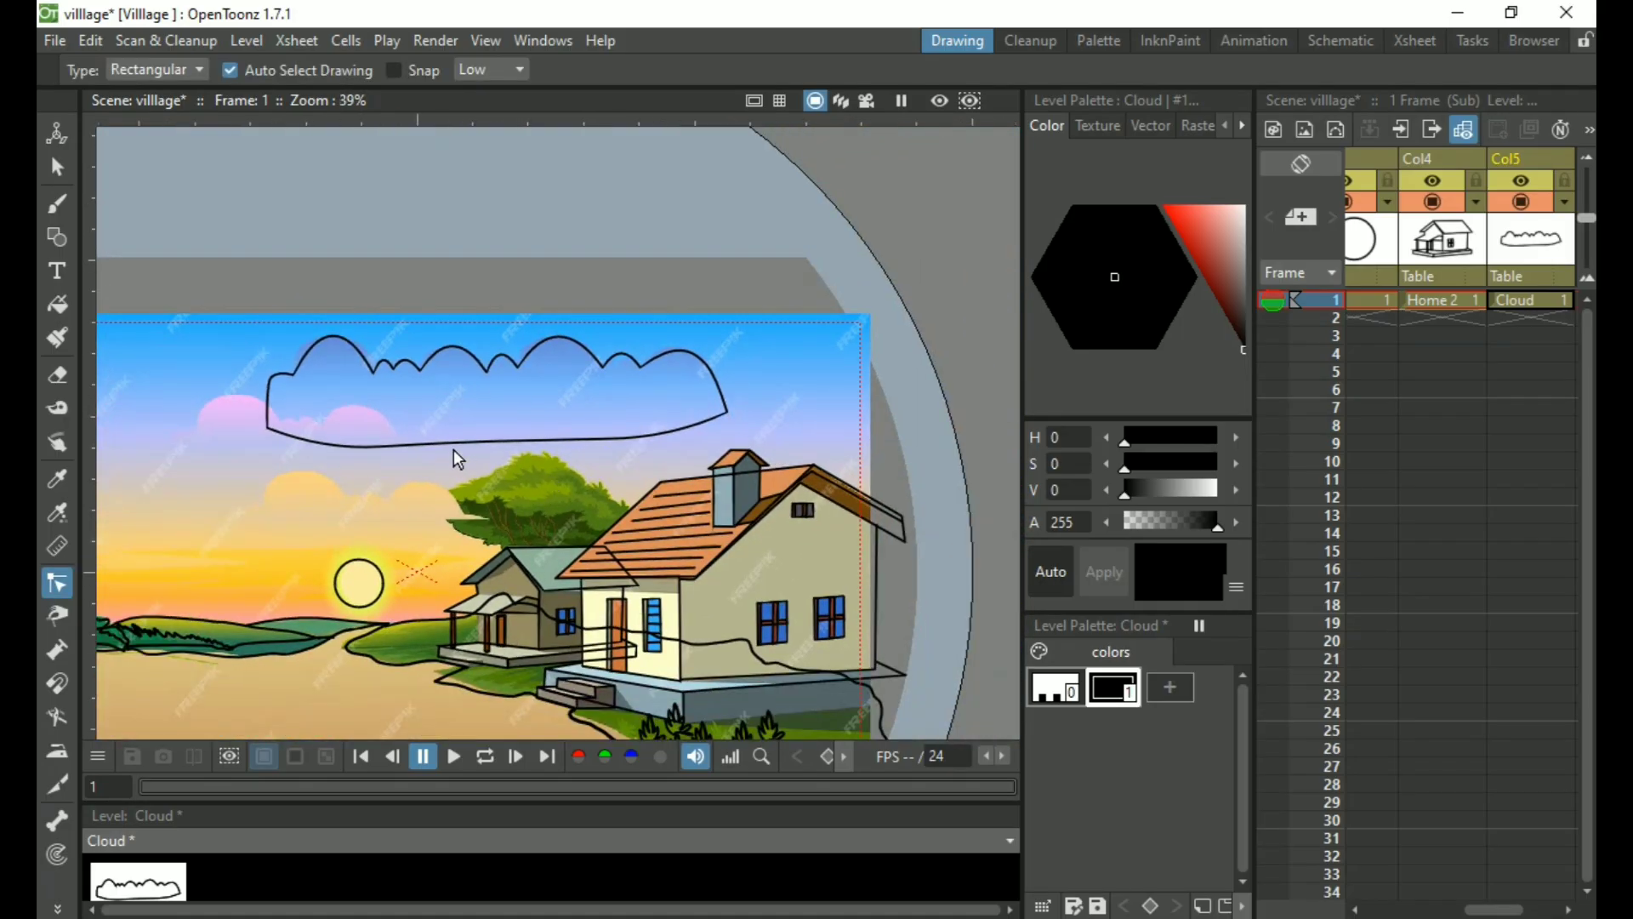
scroll(311, 494, "down", 2)
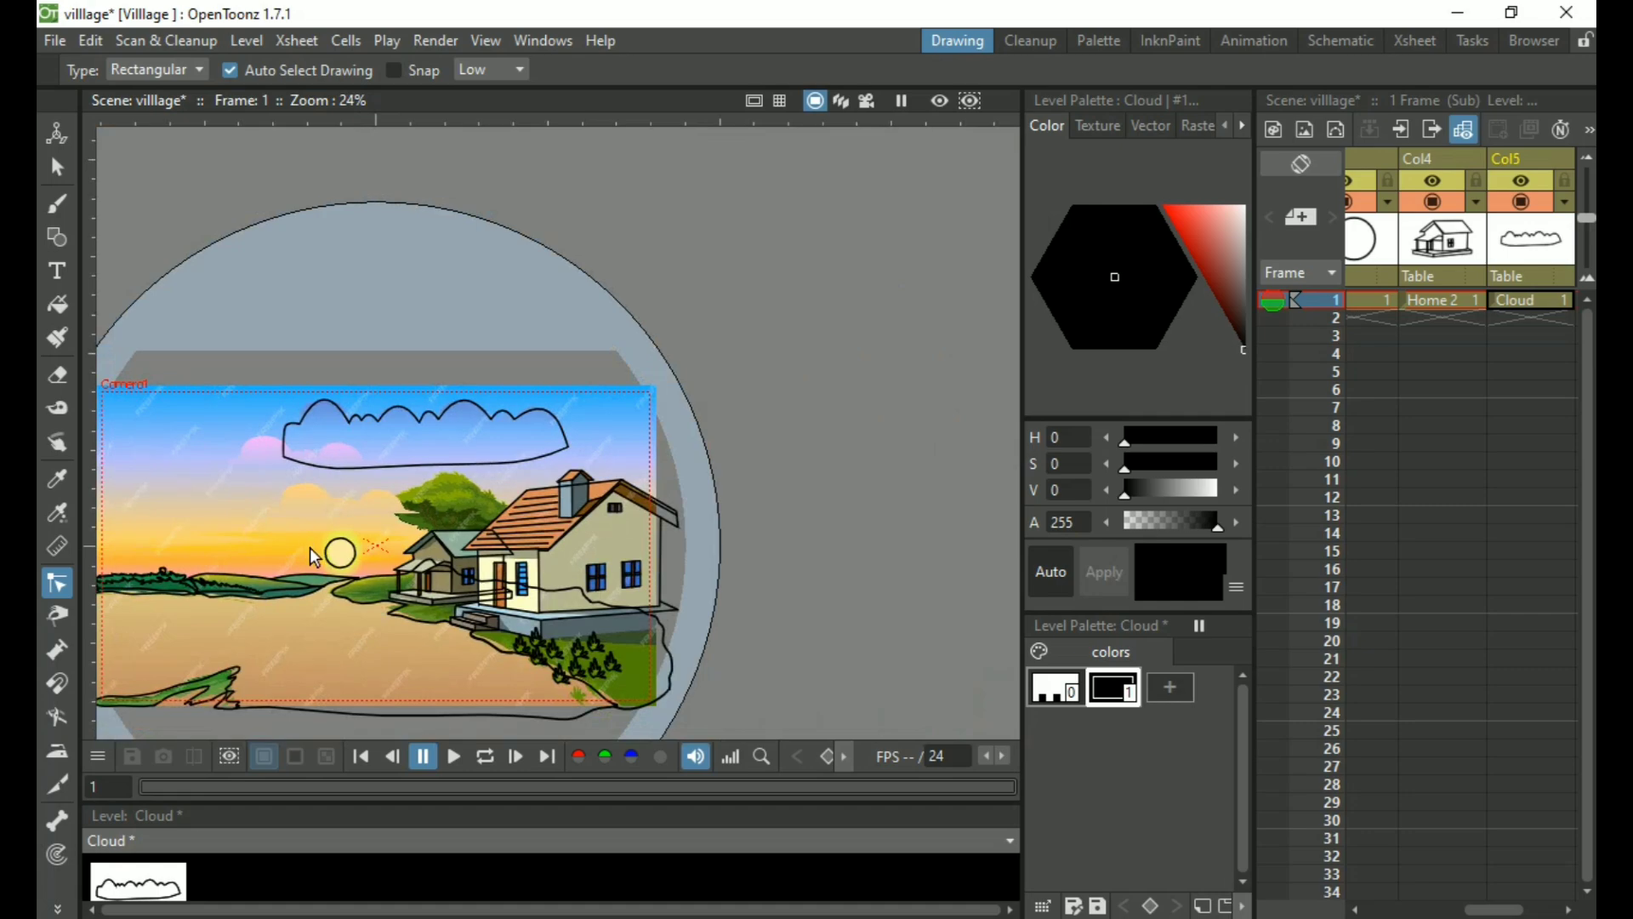
scroll(315, 553, "up", 3)
scroll(360, 554, "up", 2)
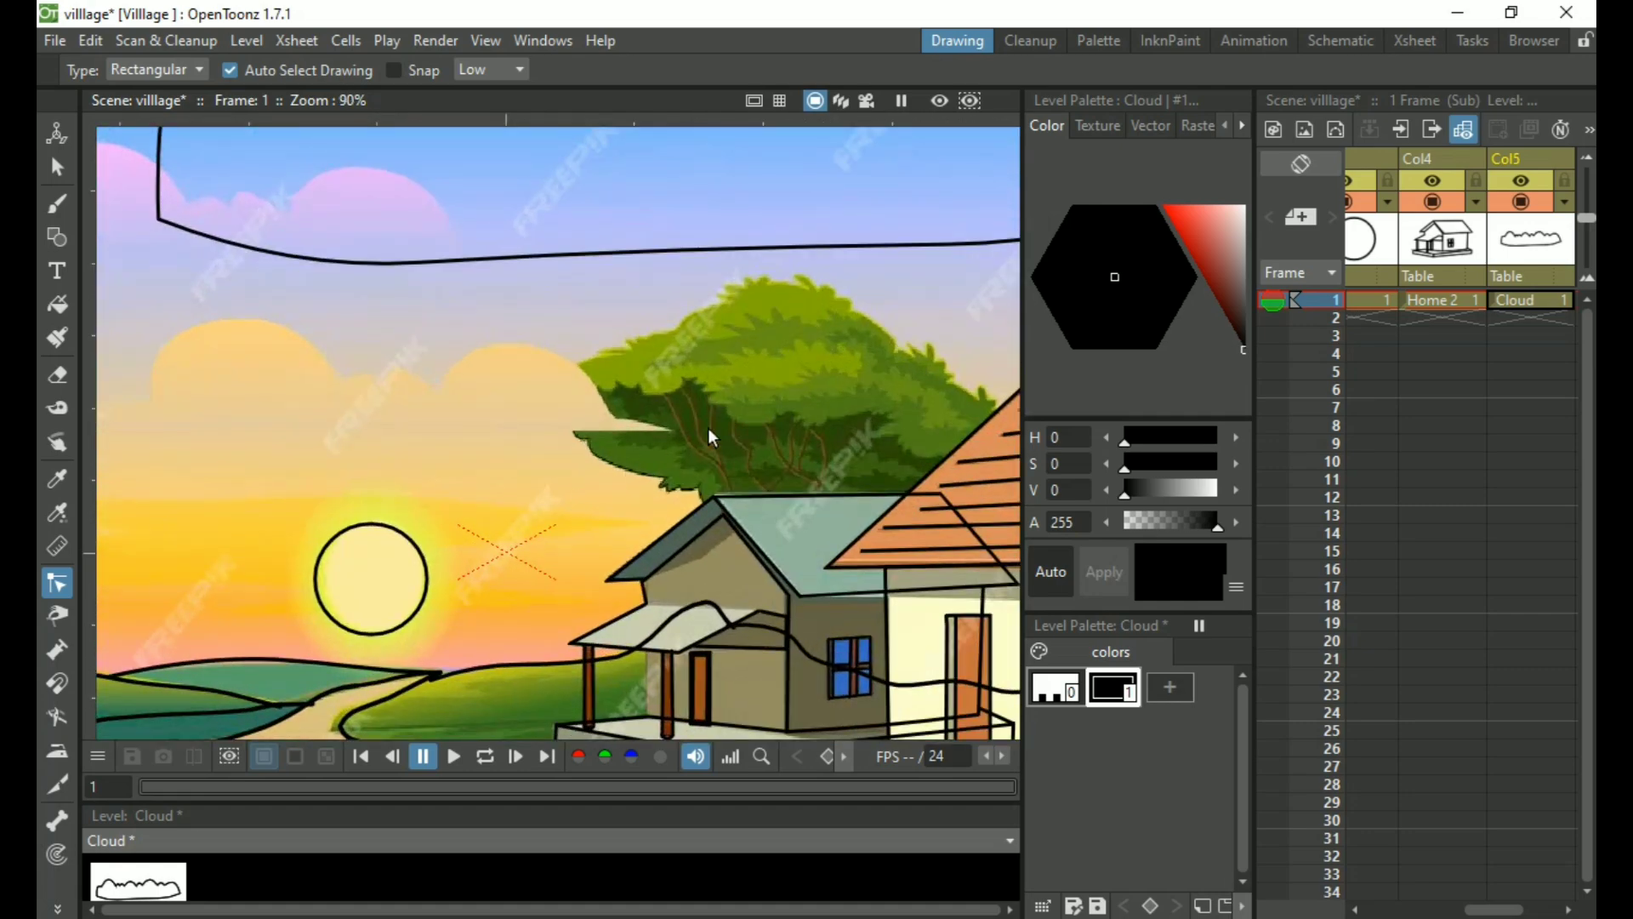
scroll(850, 421, "up", 2)
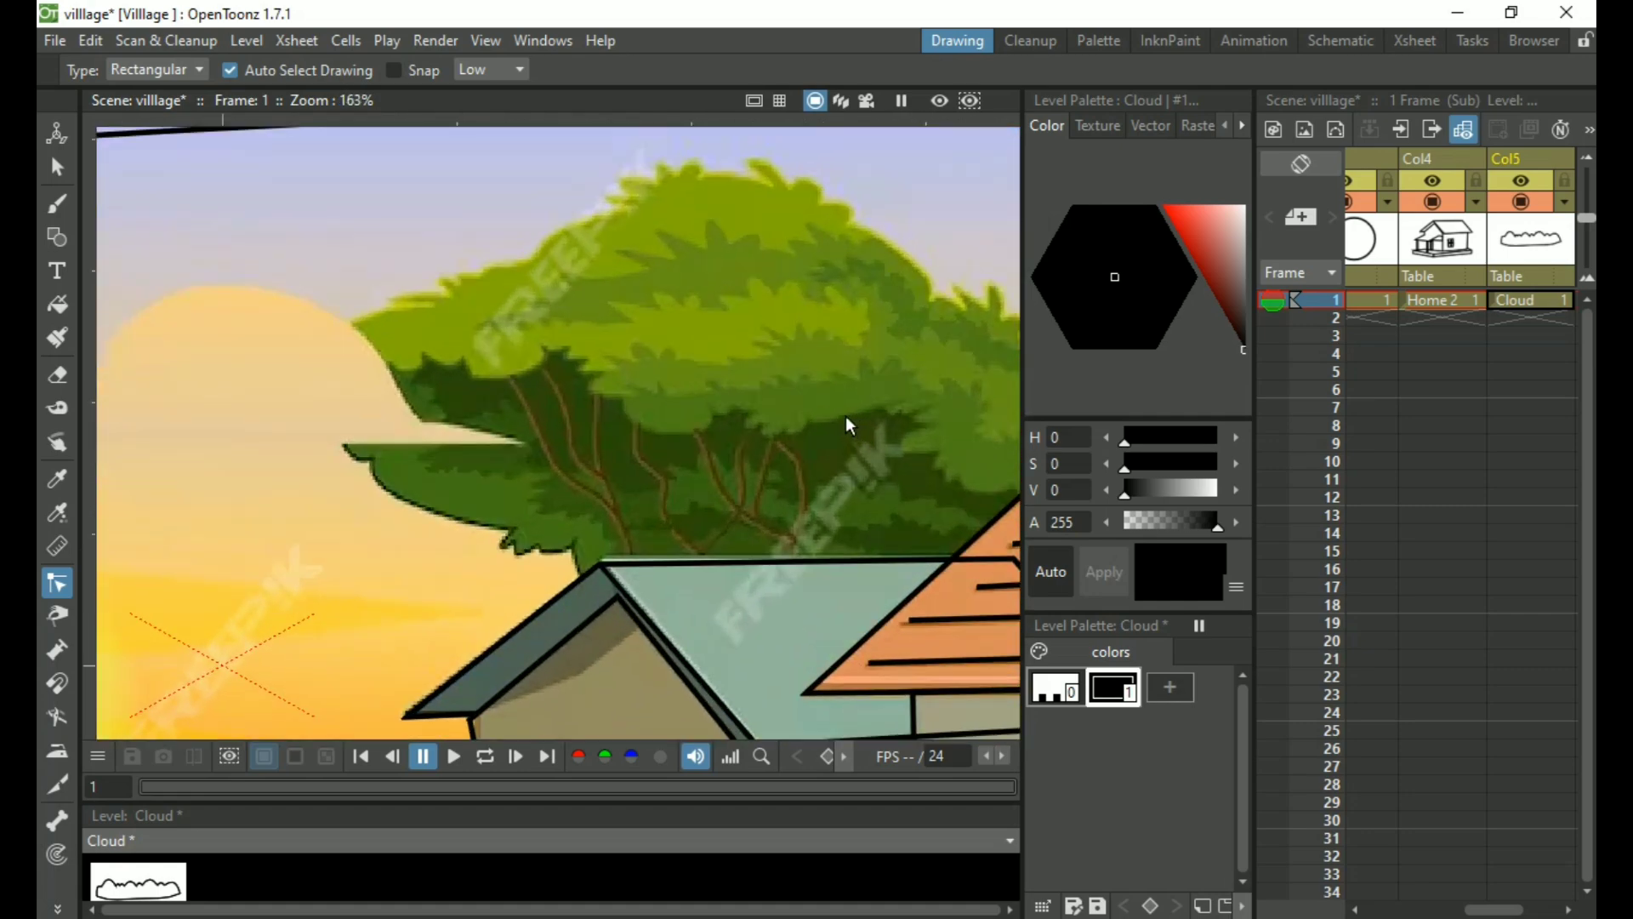
scroll(851, 426, "down", 2)
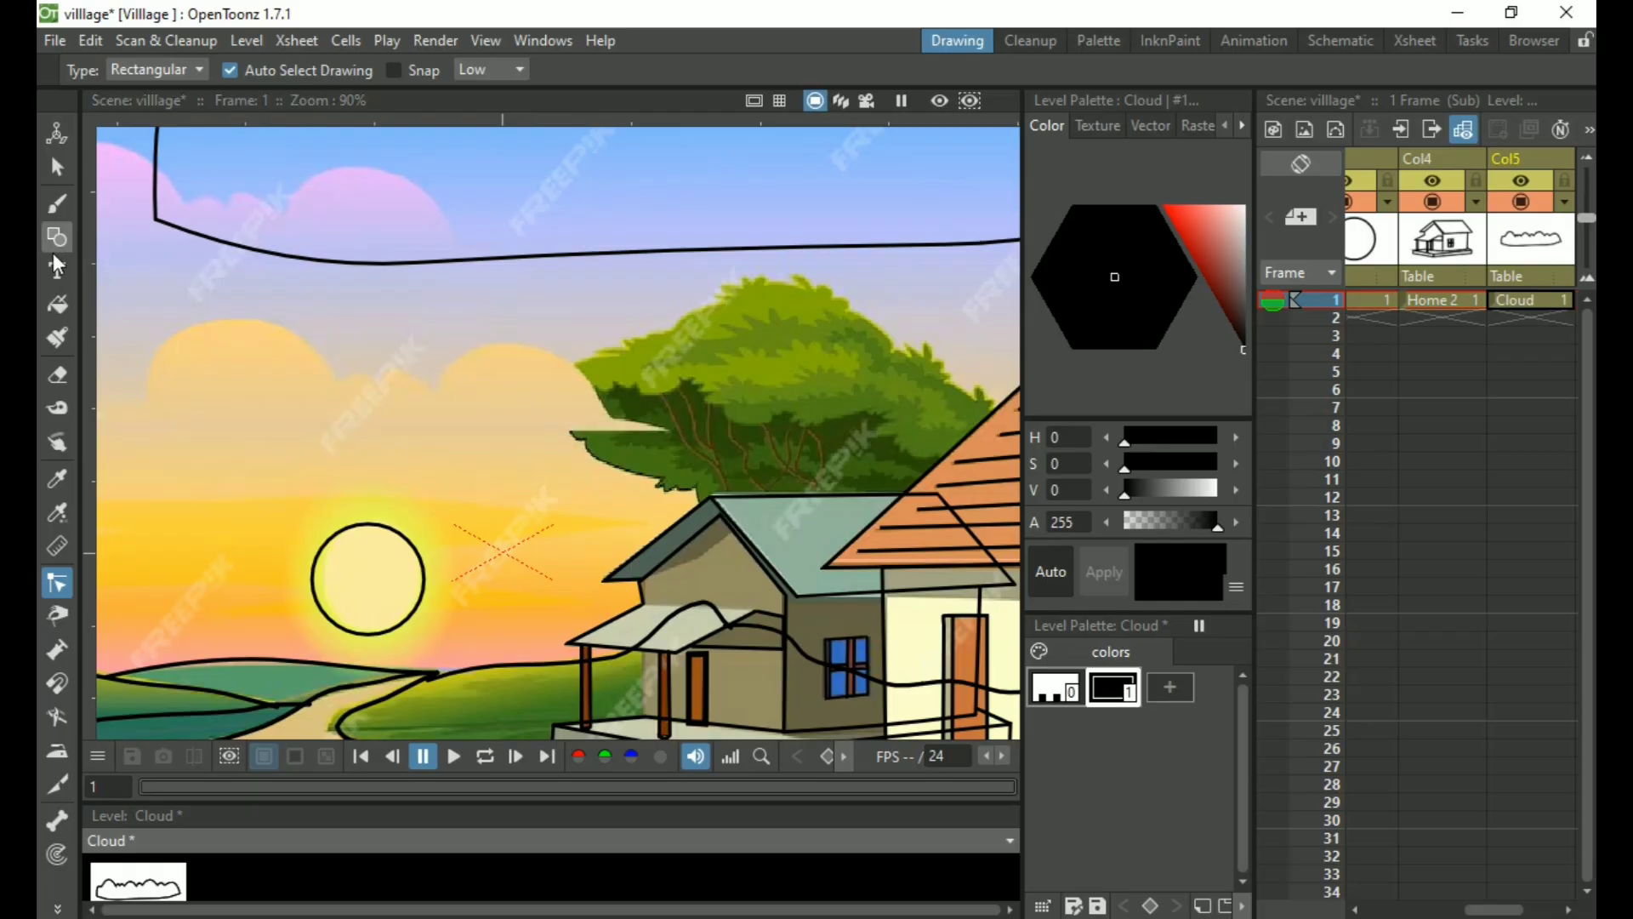
Switch to Chrome and search Google Images for "cartoon tree png" in a new tab
key("alt+Tab")
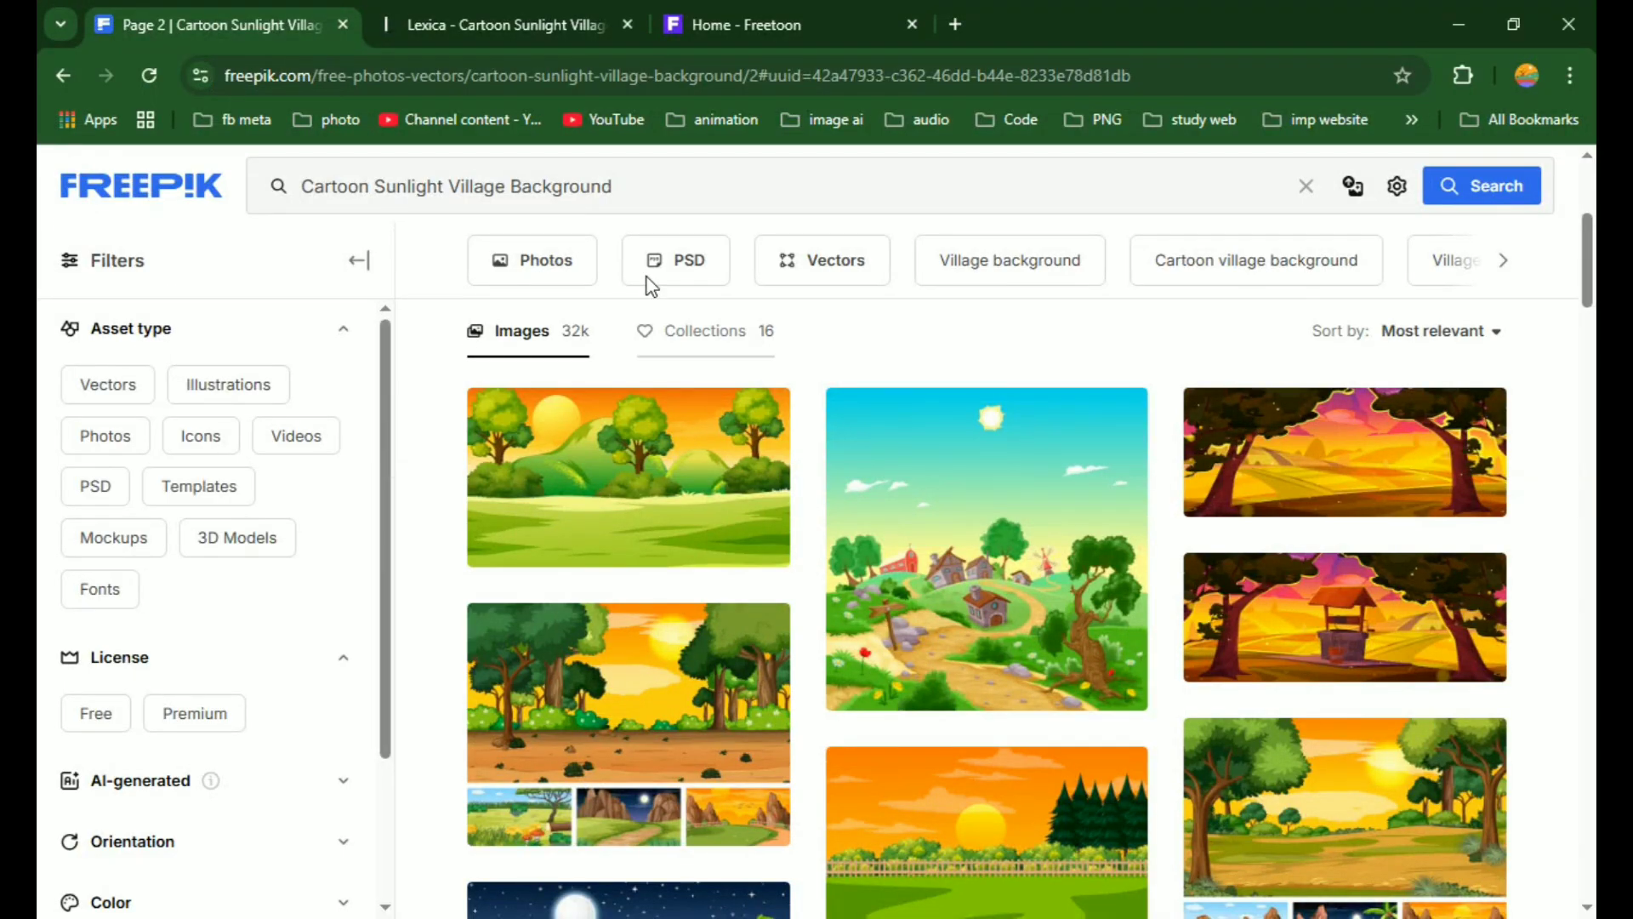
left_click(763, 26)
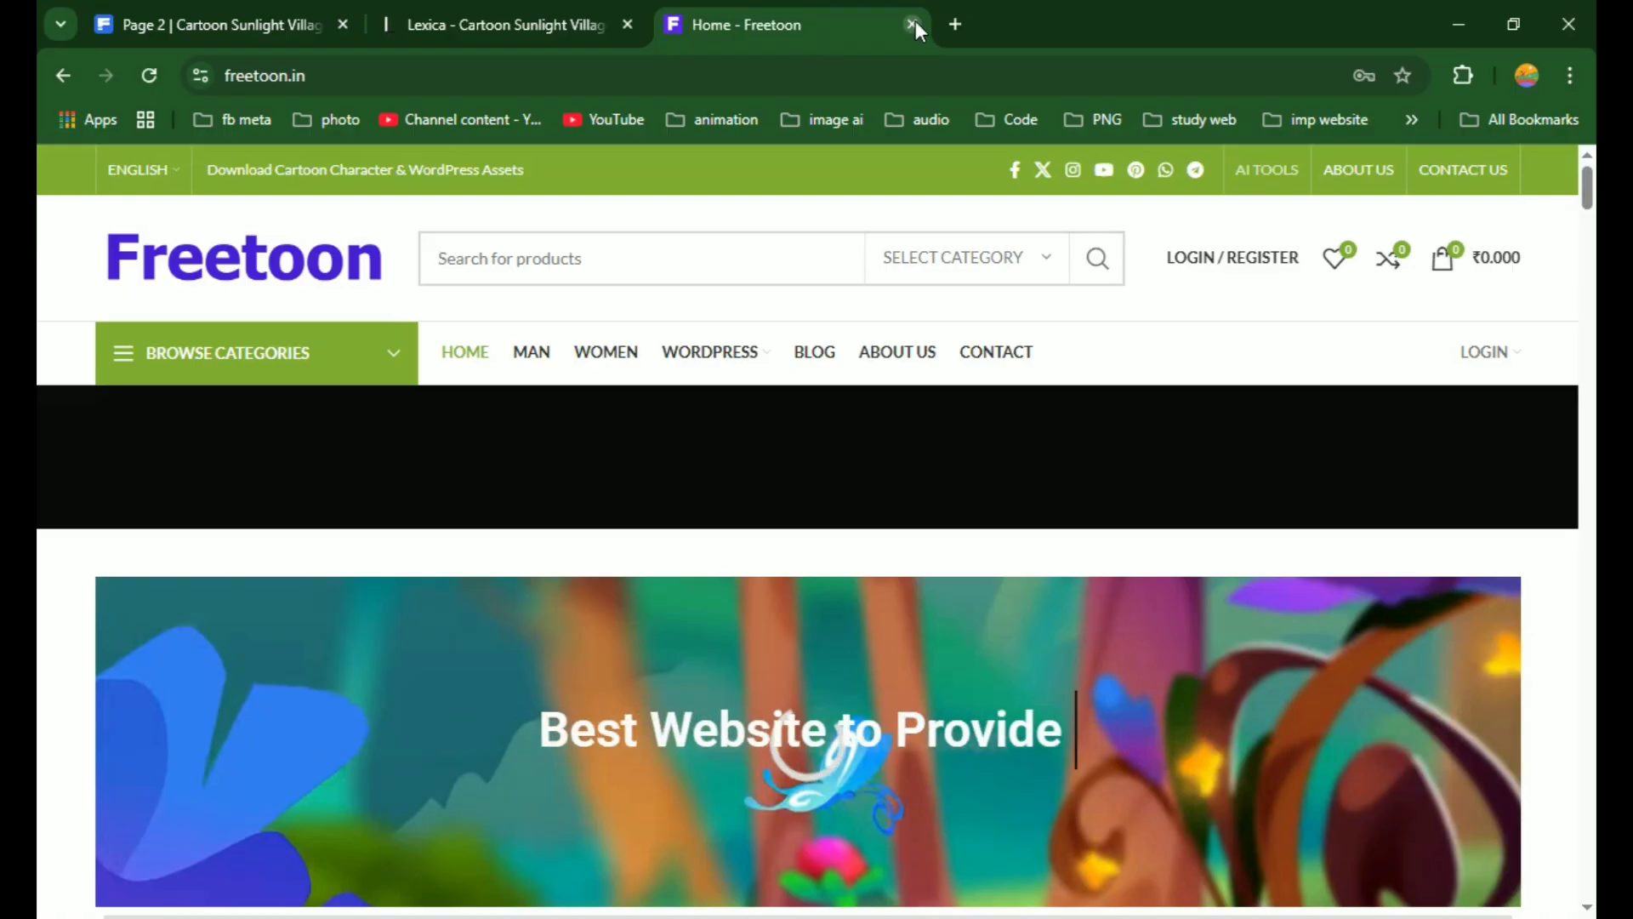
left_click(956, 25)
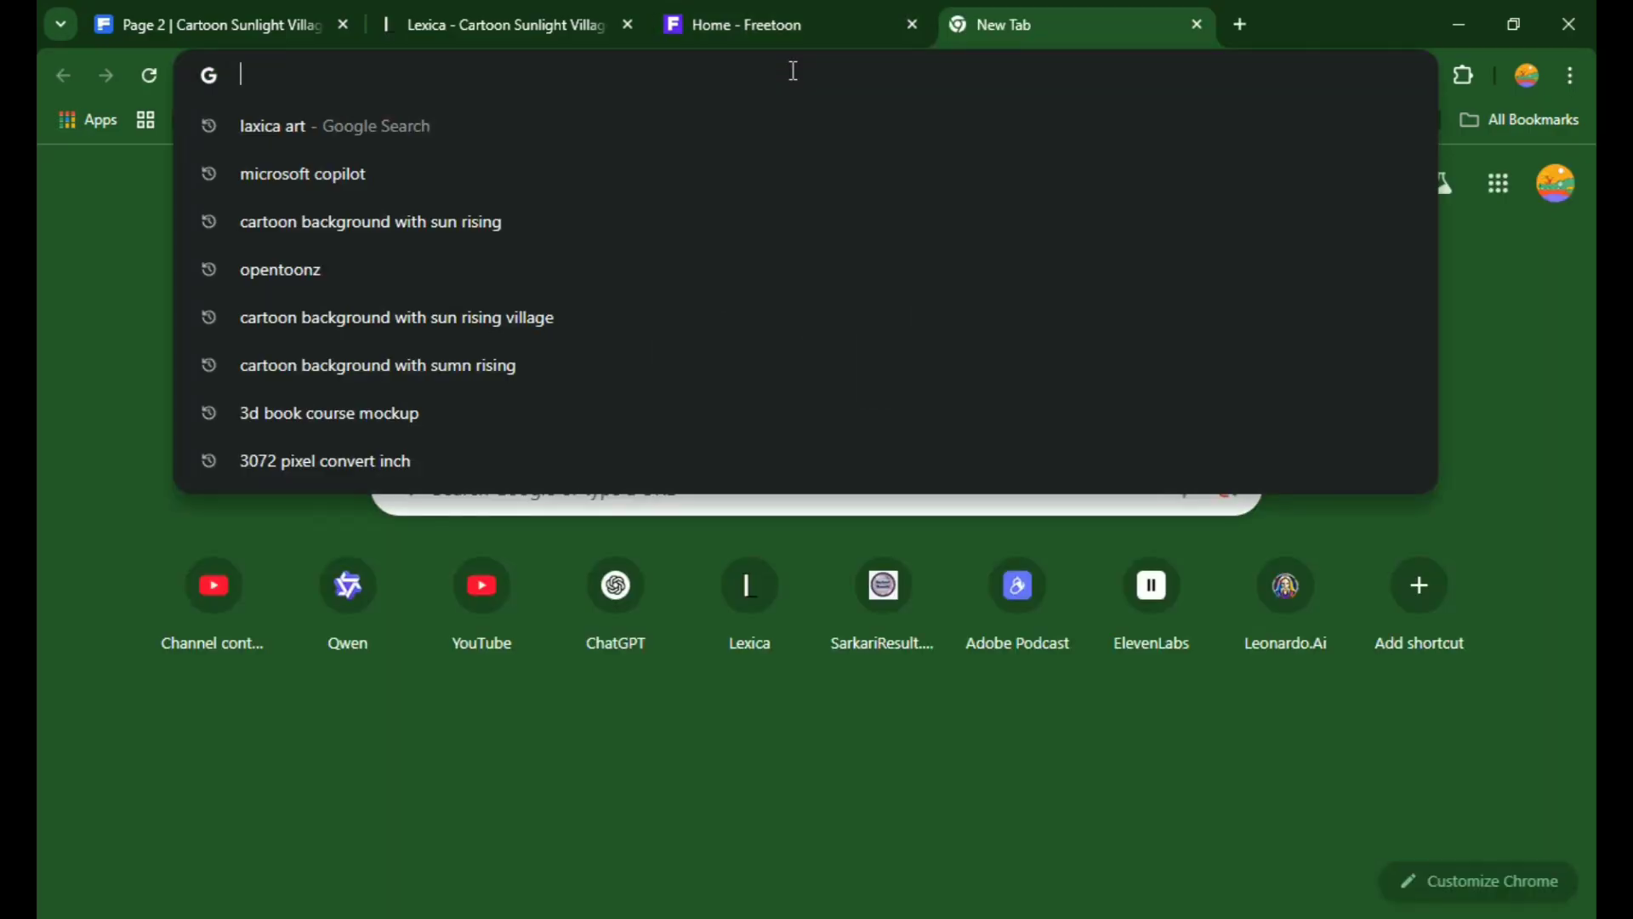
type("cartoo")
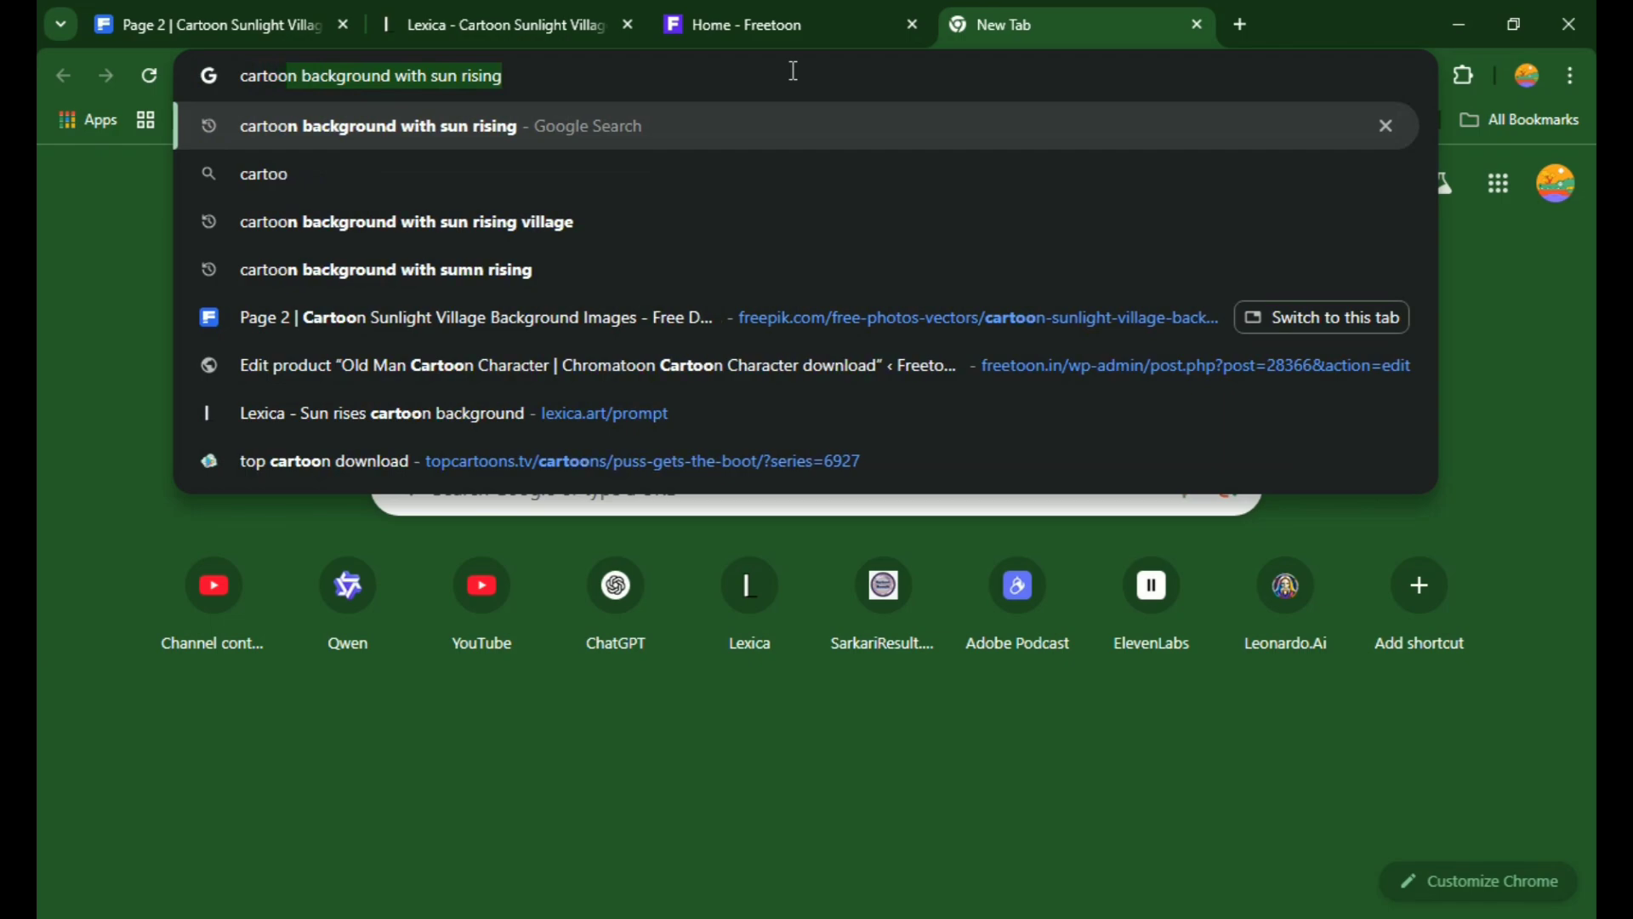
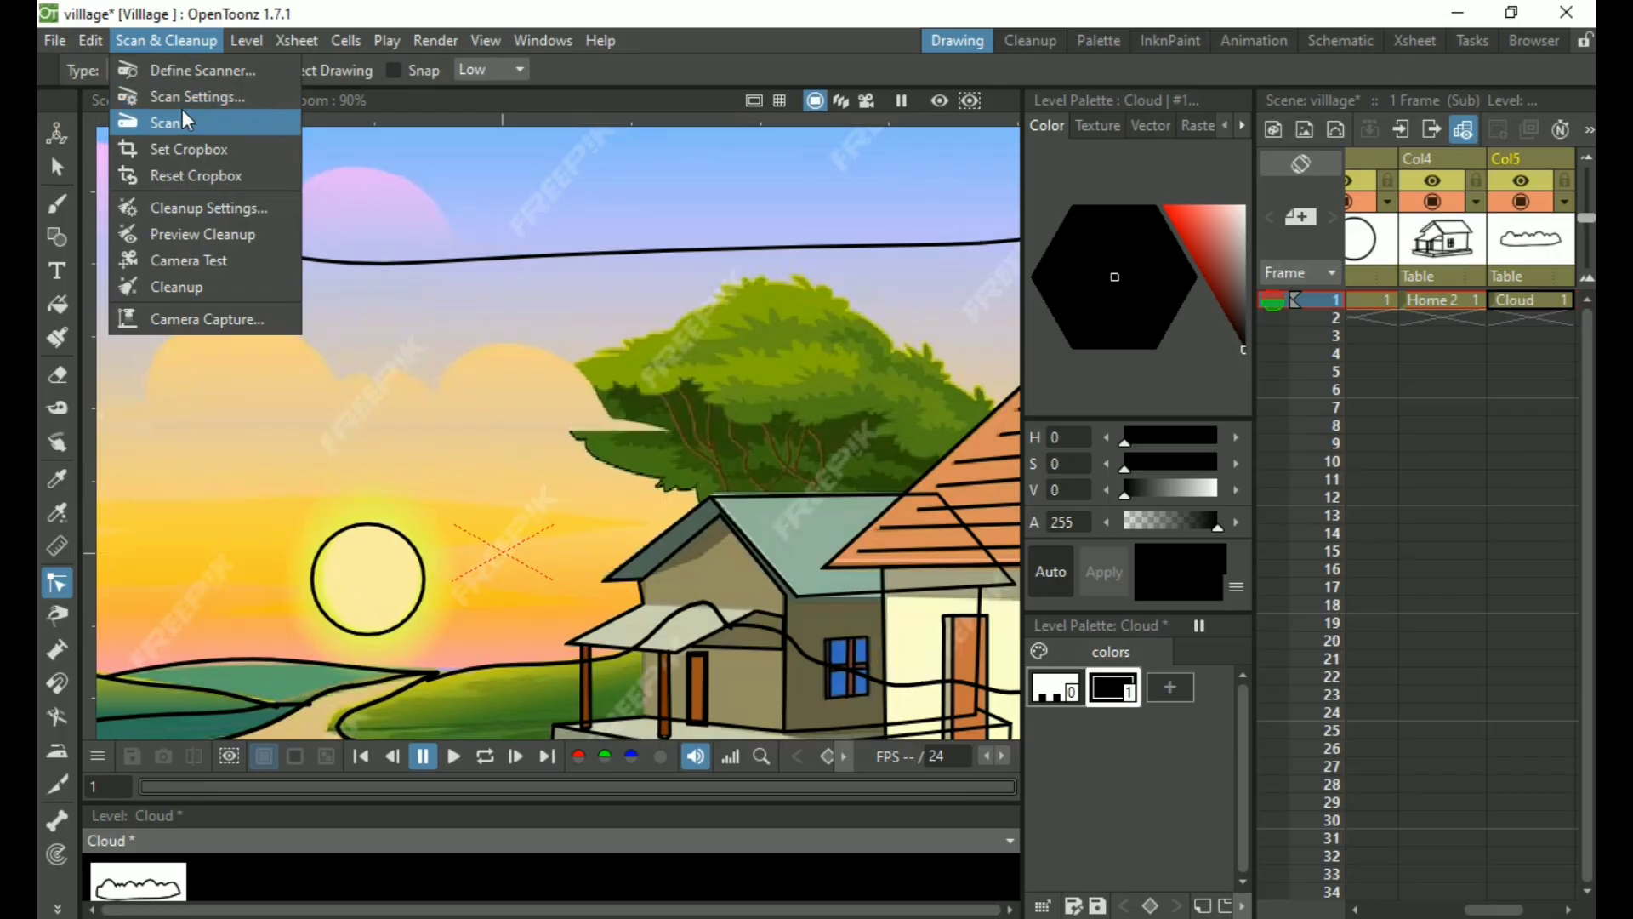
left_click(202, 161)
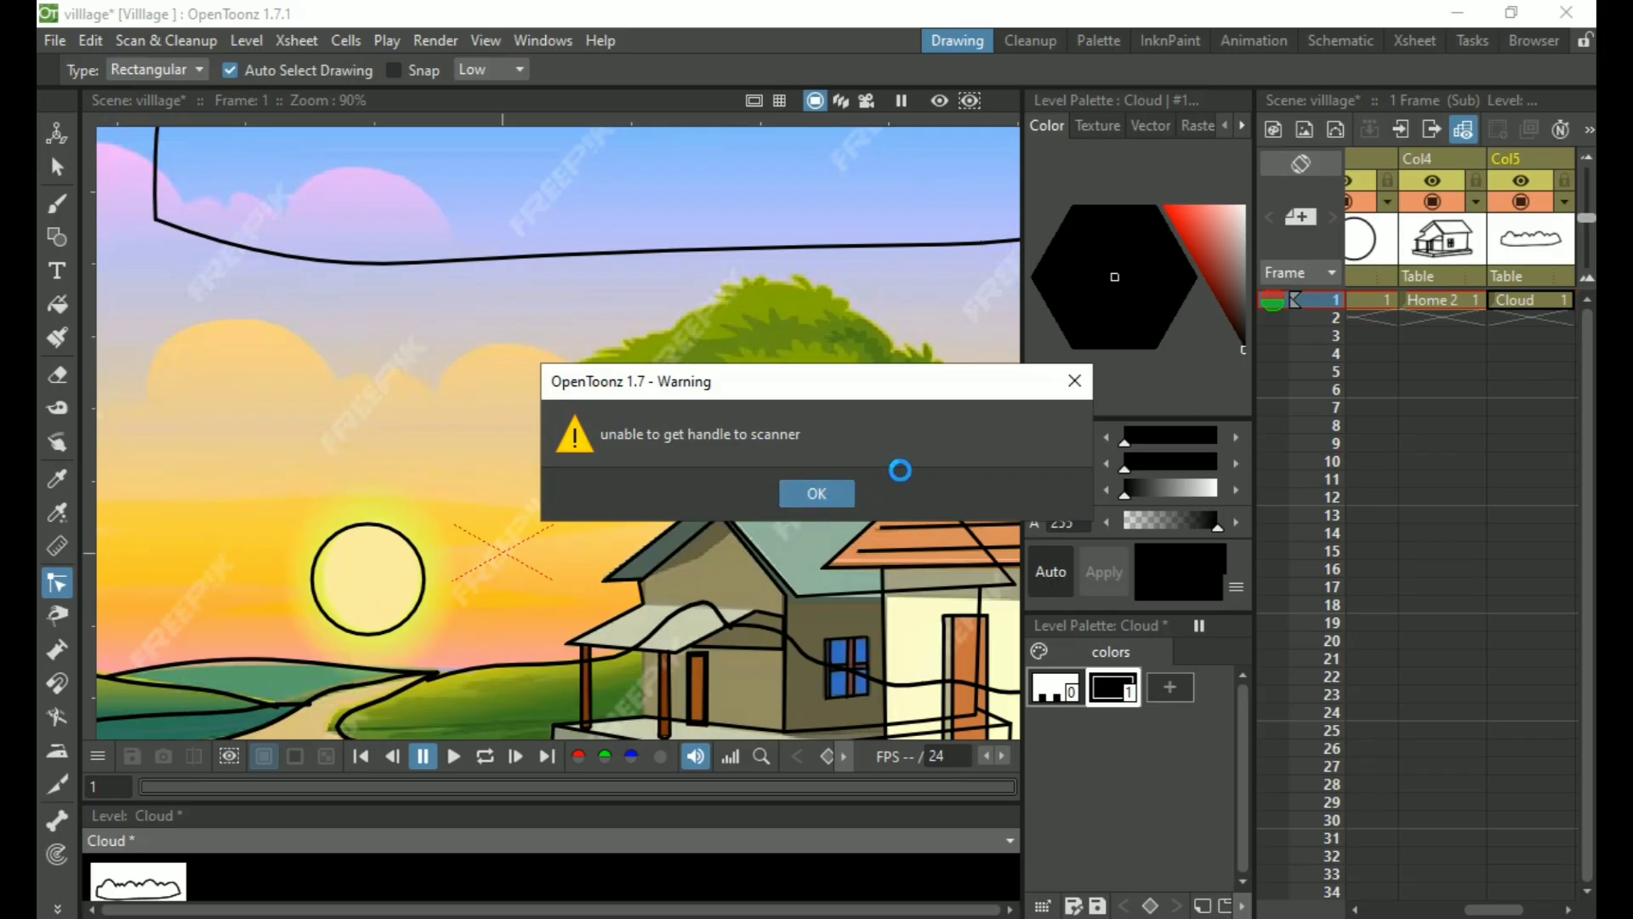
left_click(1075, 384)
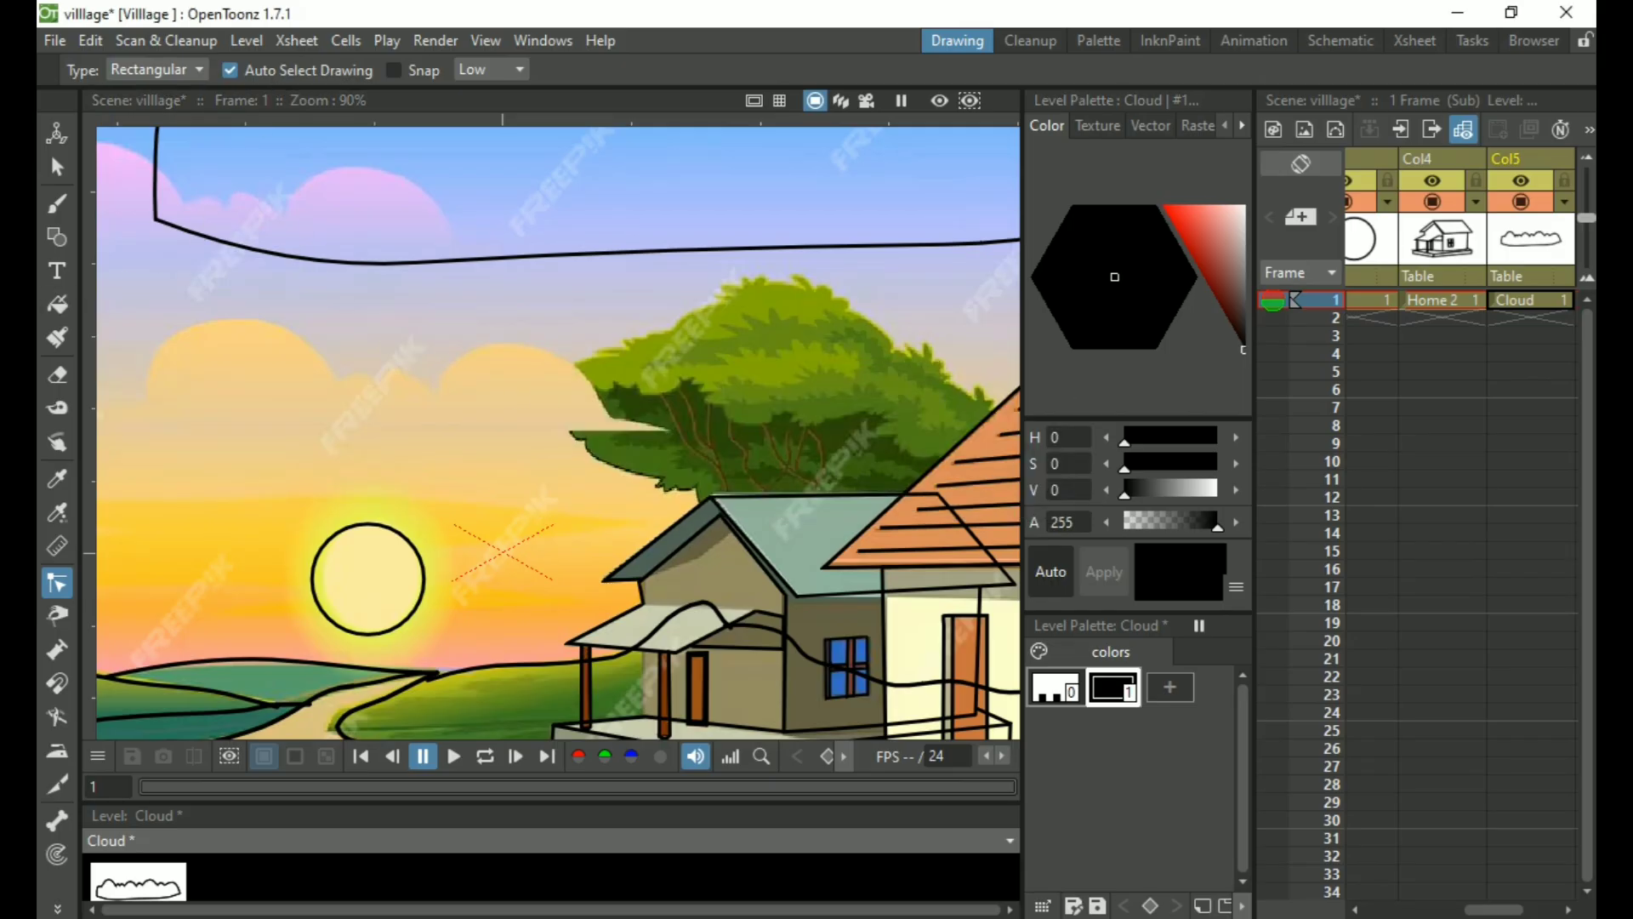
key("alt+Tab")
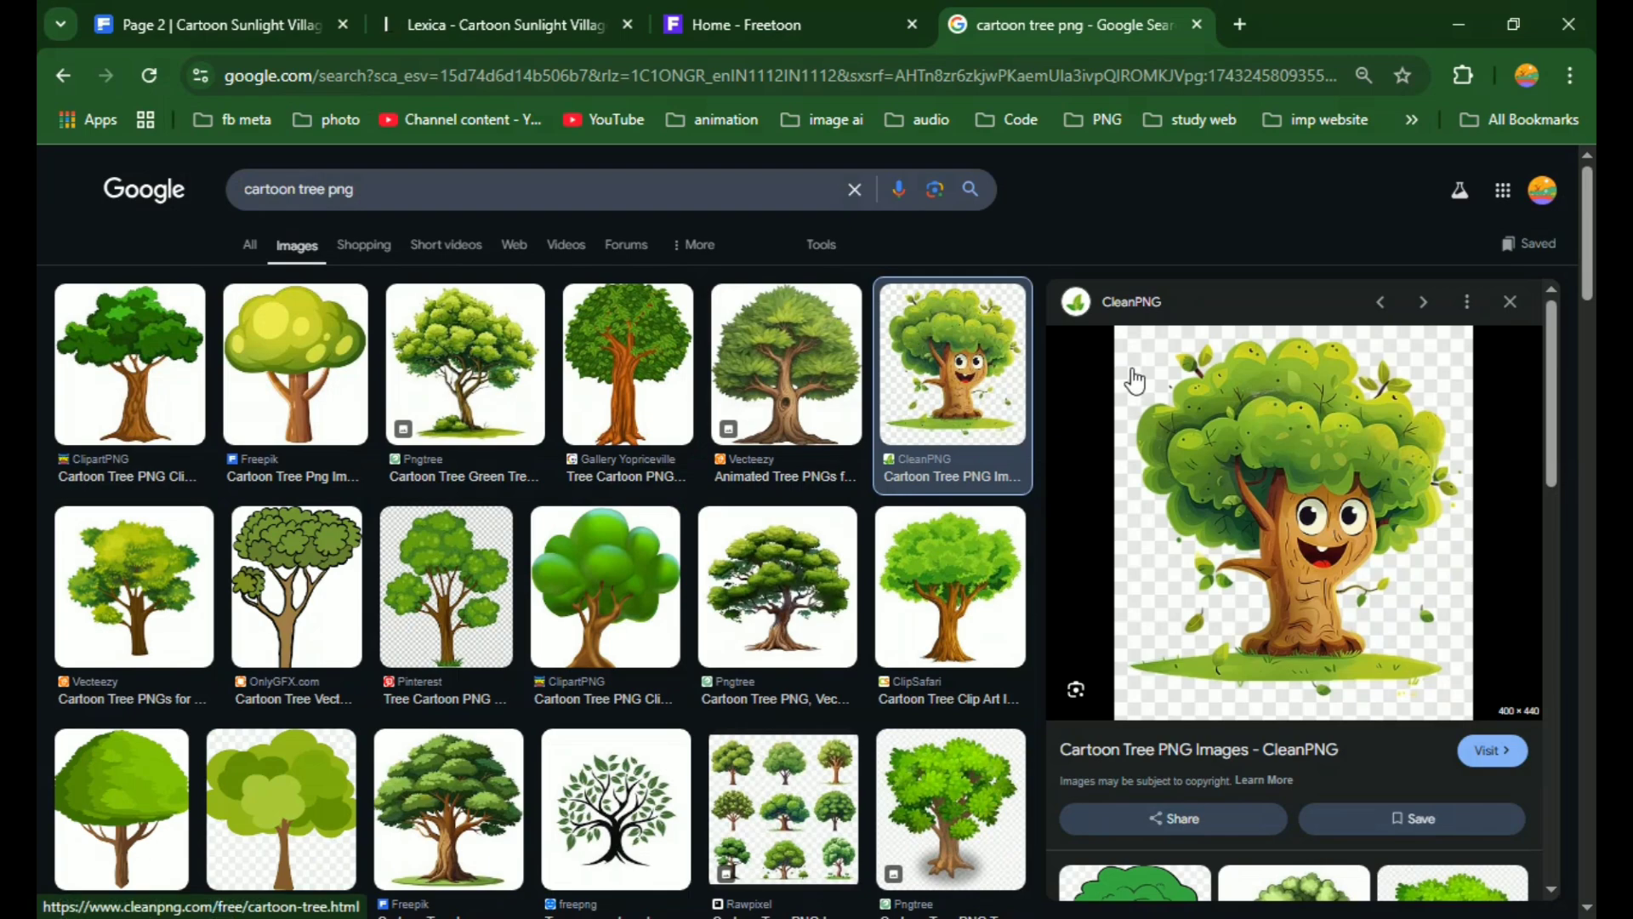
Close the preview of the smiling CleanPNG tree and open the Freepik broad-canopy tree from the image results
right_click(1264, 452)
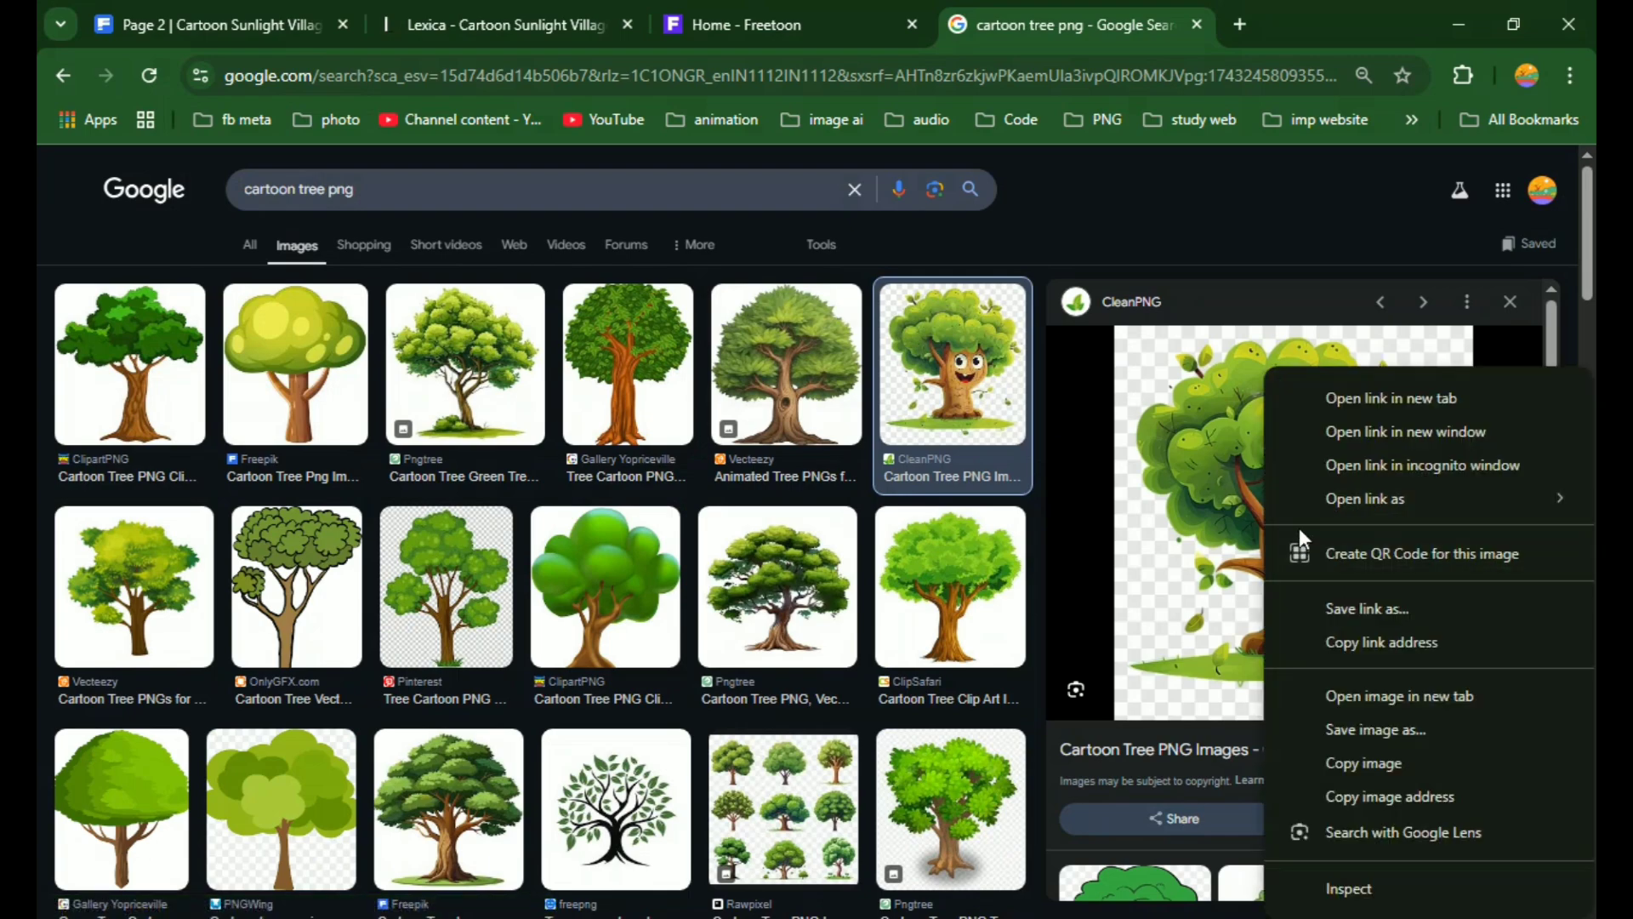
scroll(1234, 587, "down", 1)
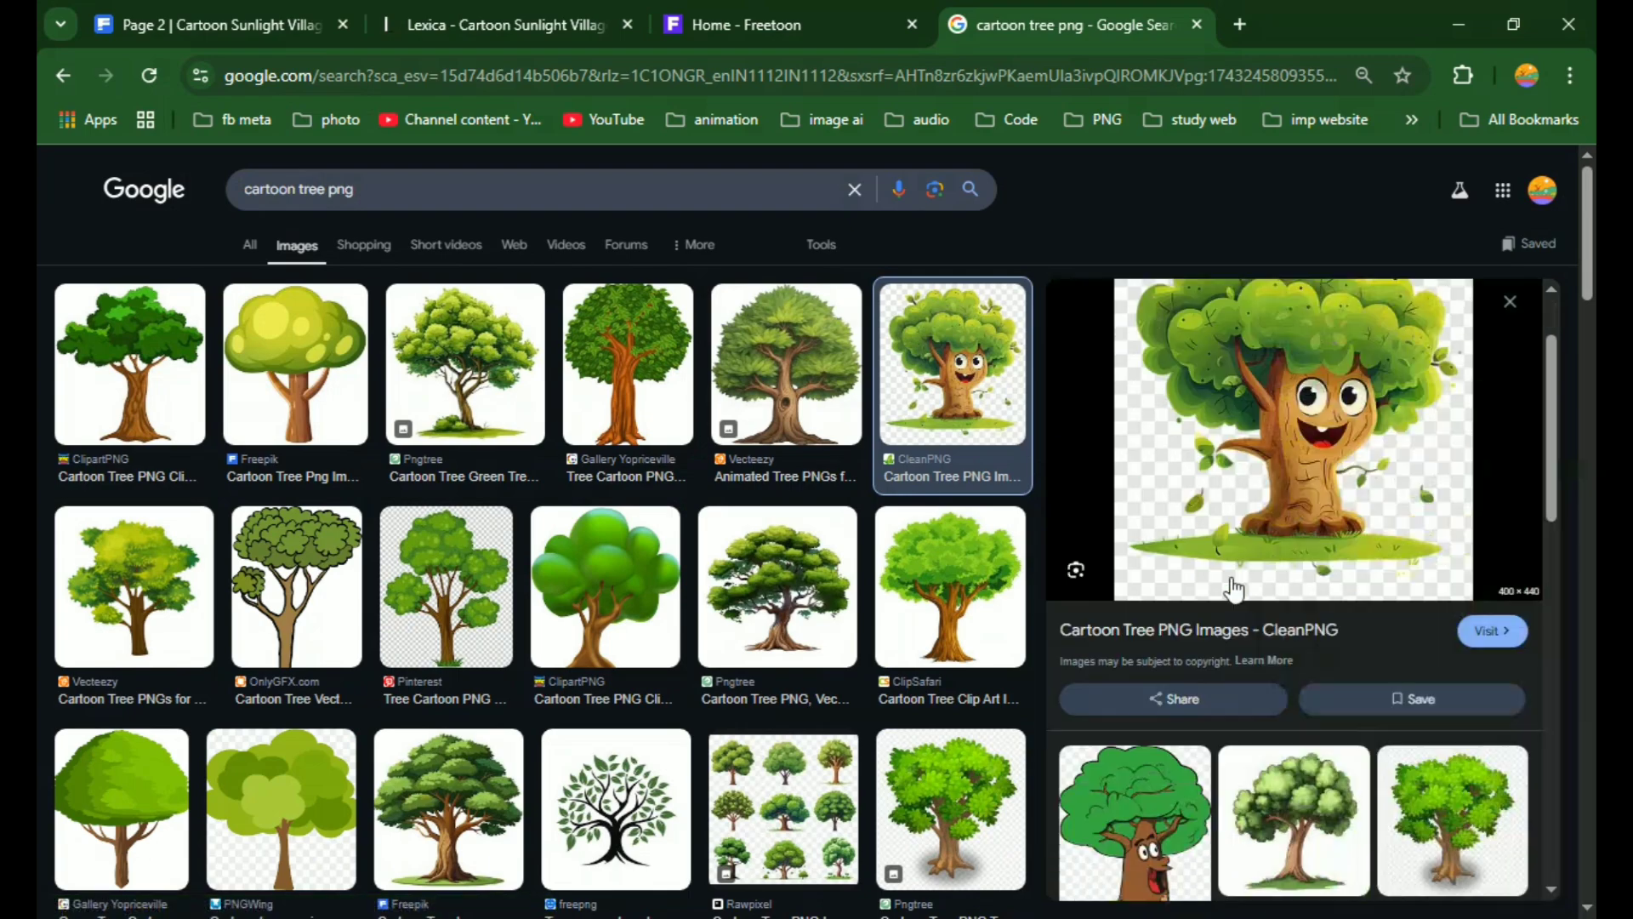
scroll(1237, 583, "down", 1)
scroll(1247, 576, "up", 2)
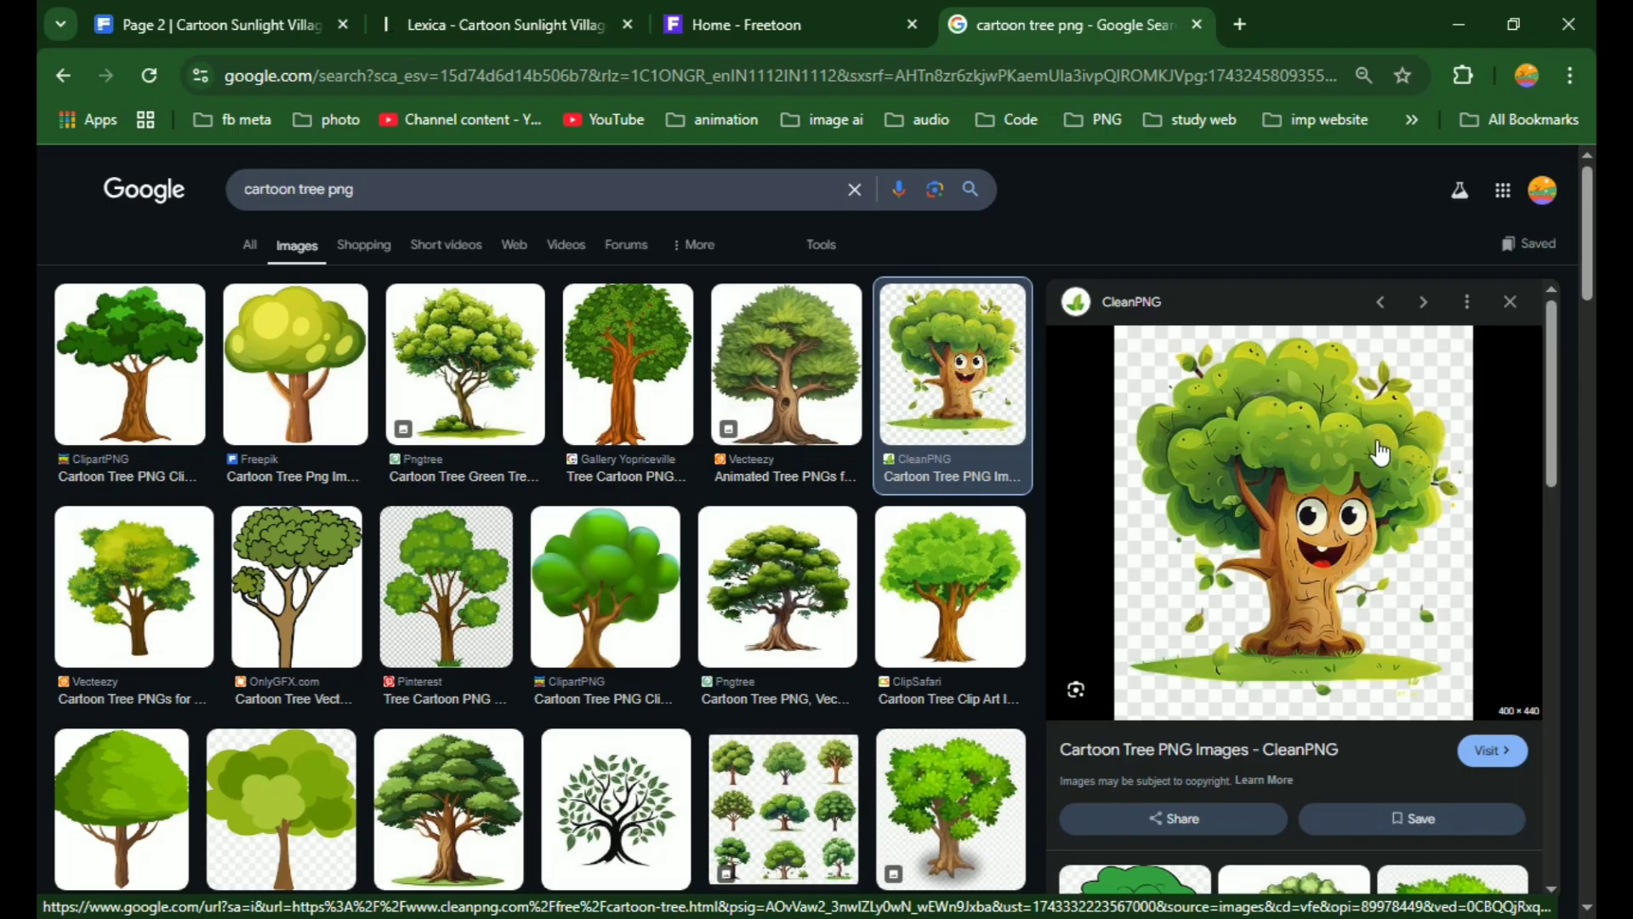
left_click(1510, 301)
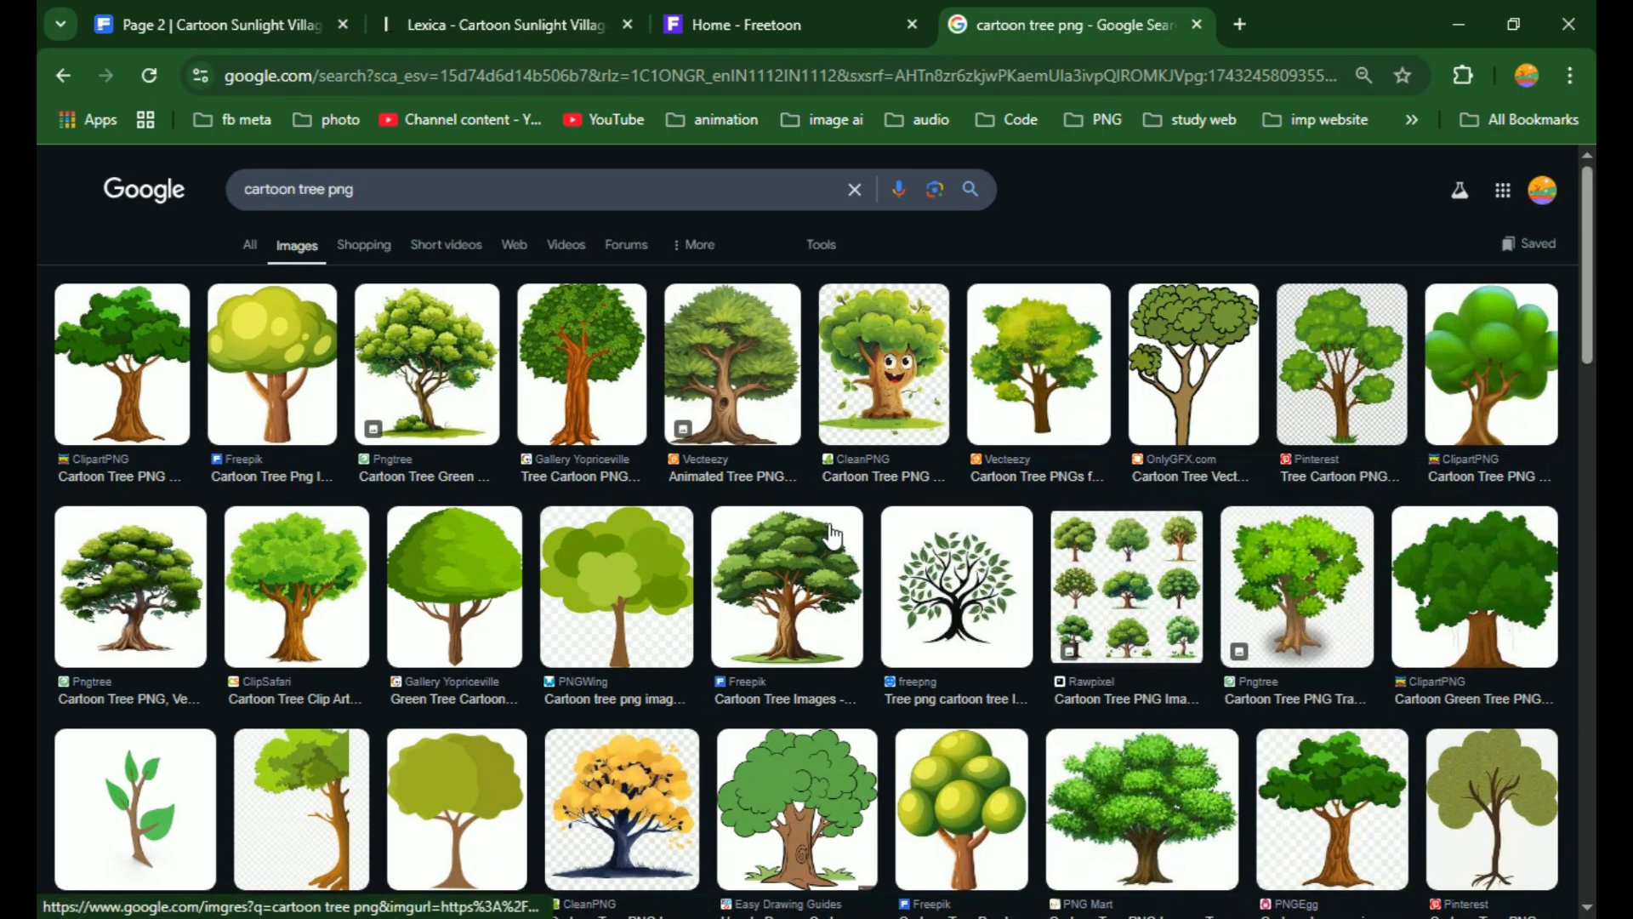
left_click(787, 614)
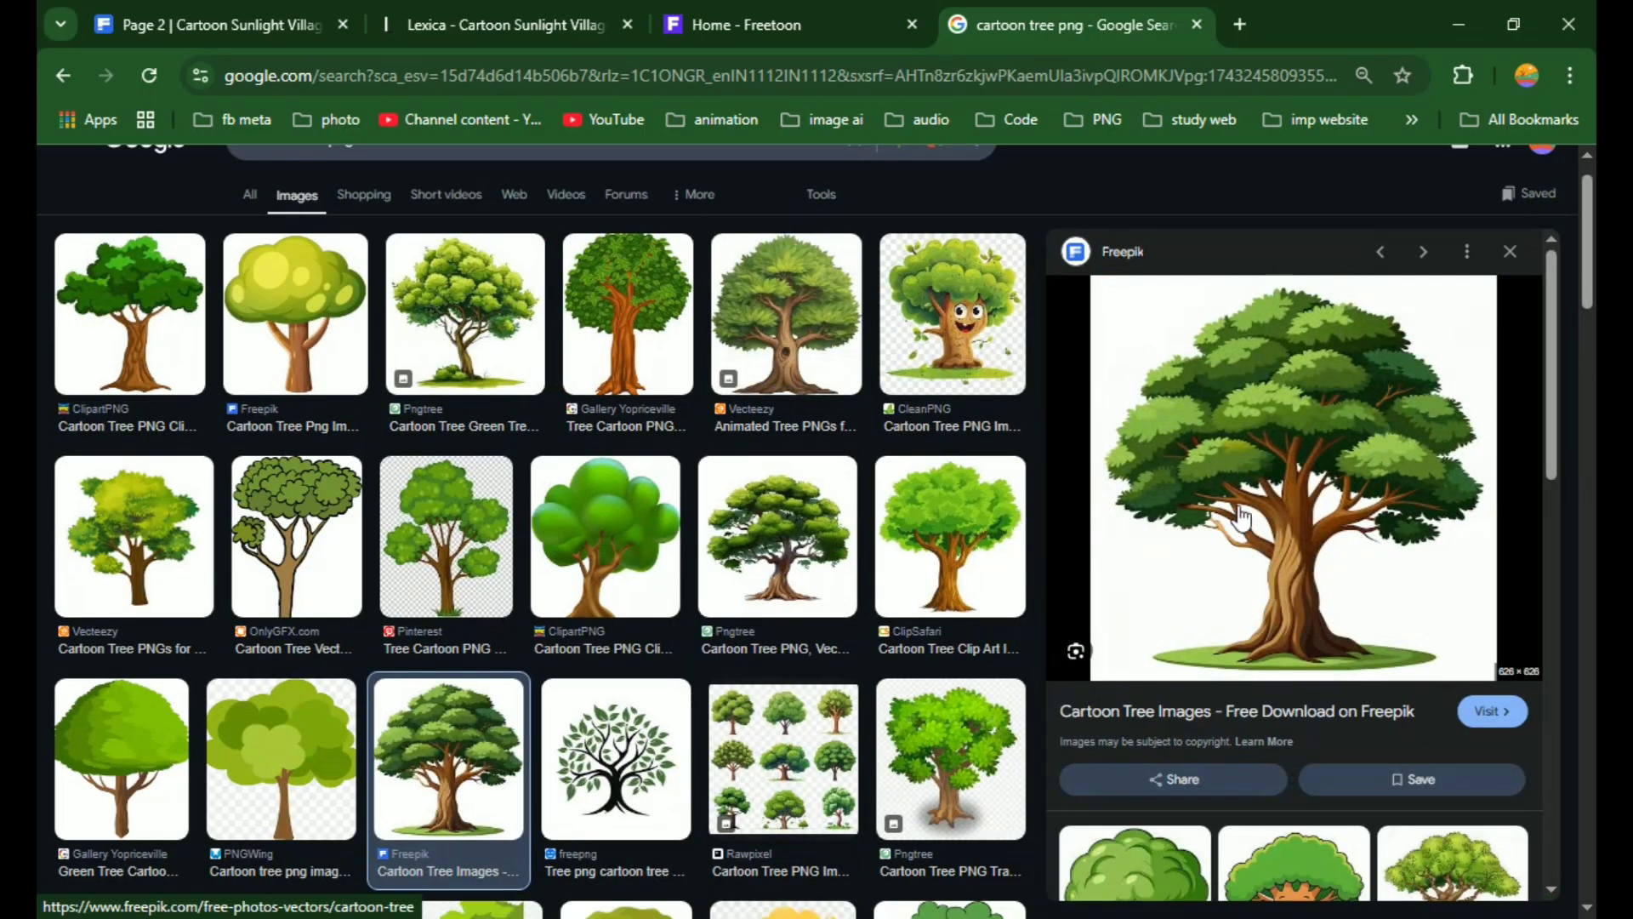
right_click(1281, 450)
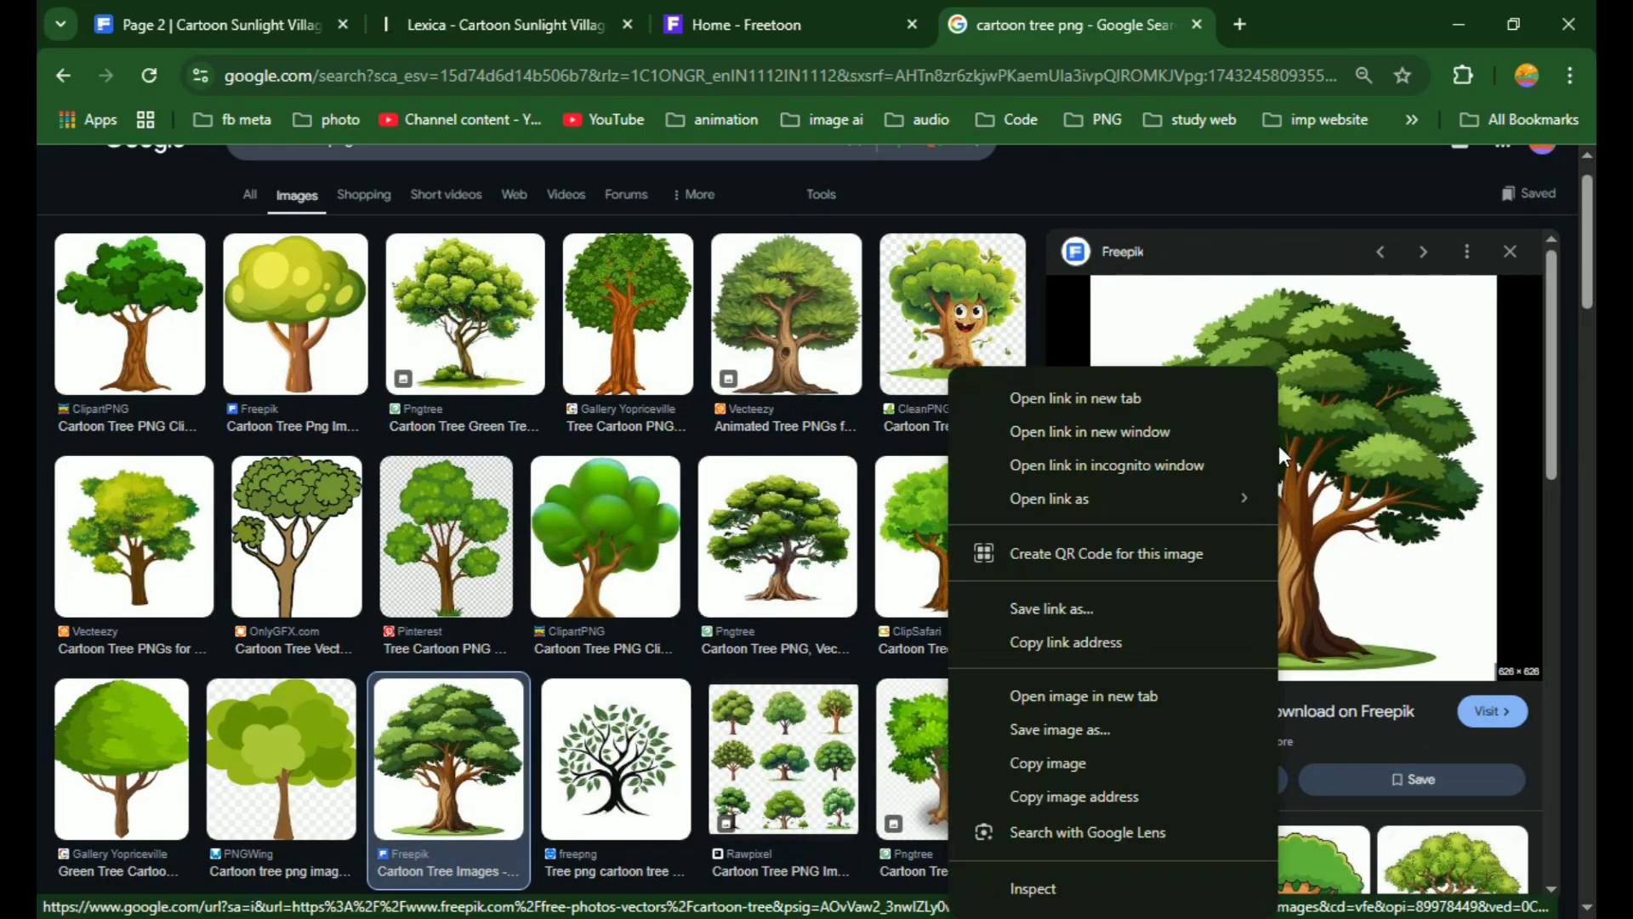
left_click(1060, 729)
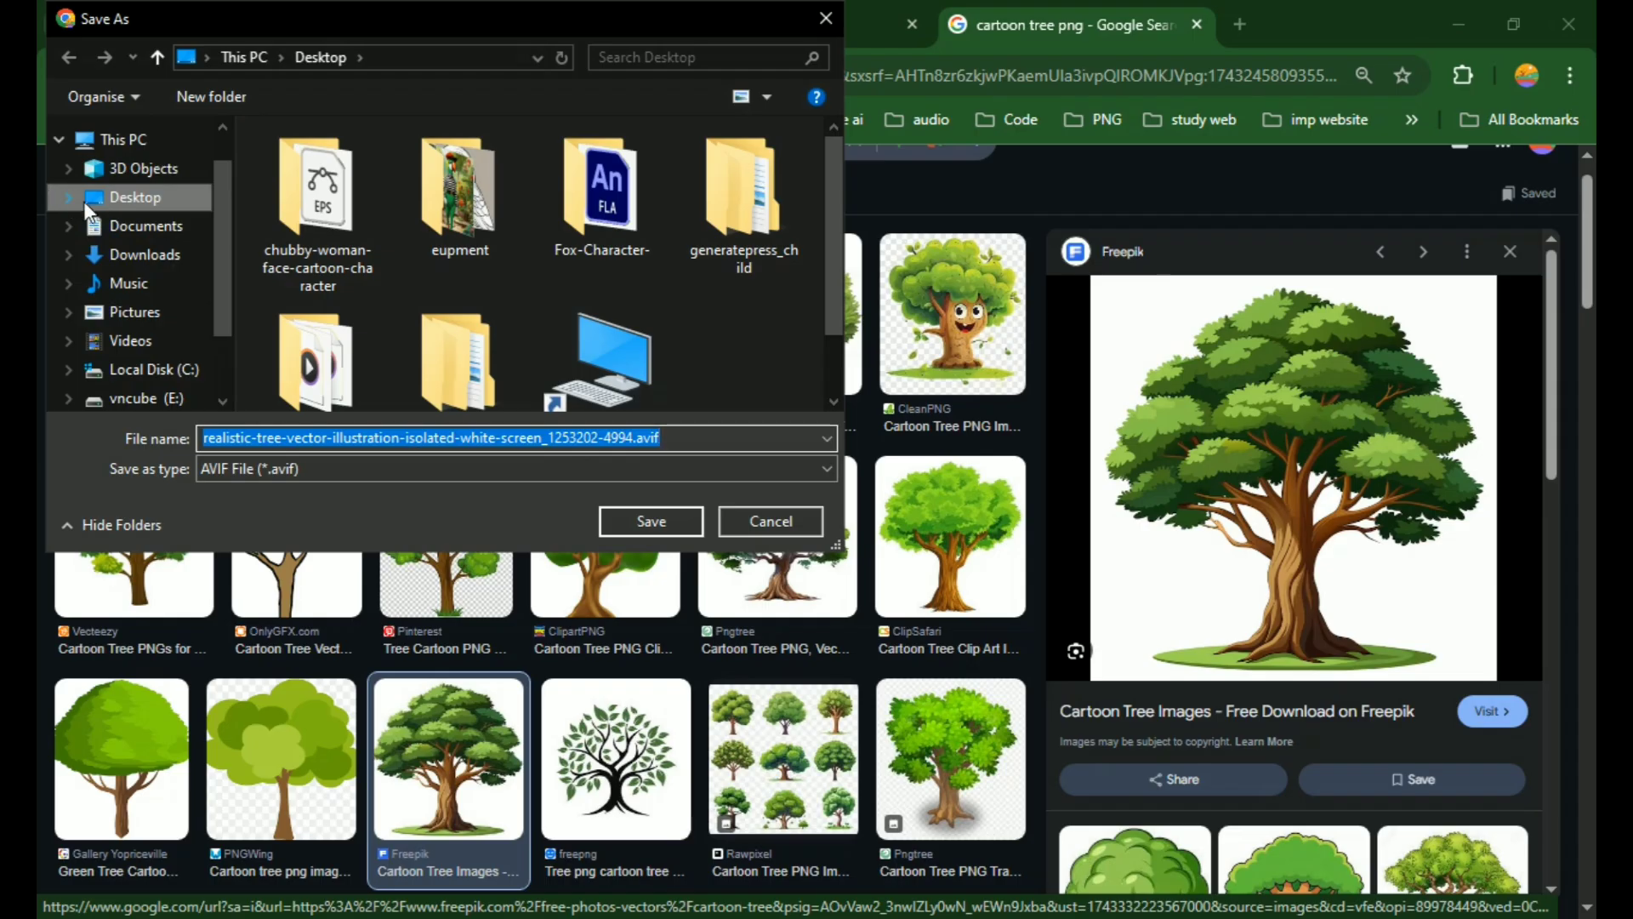
left_click(768, 521)
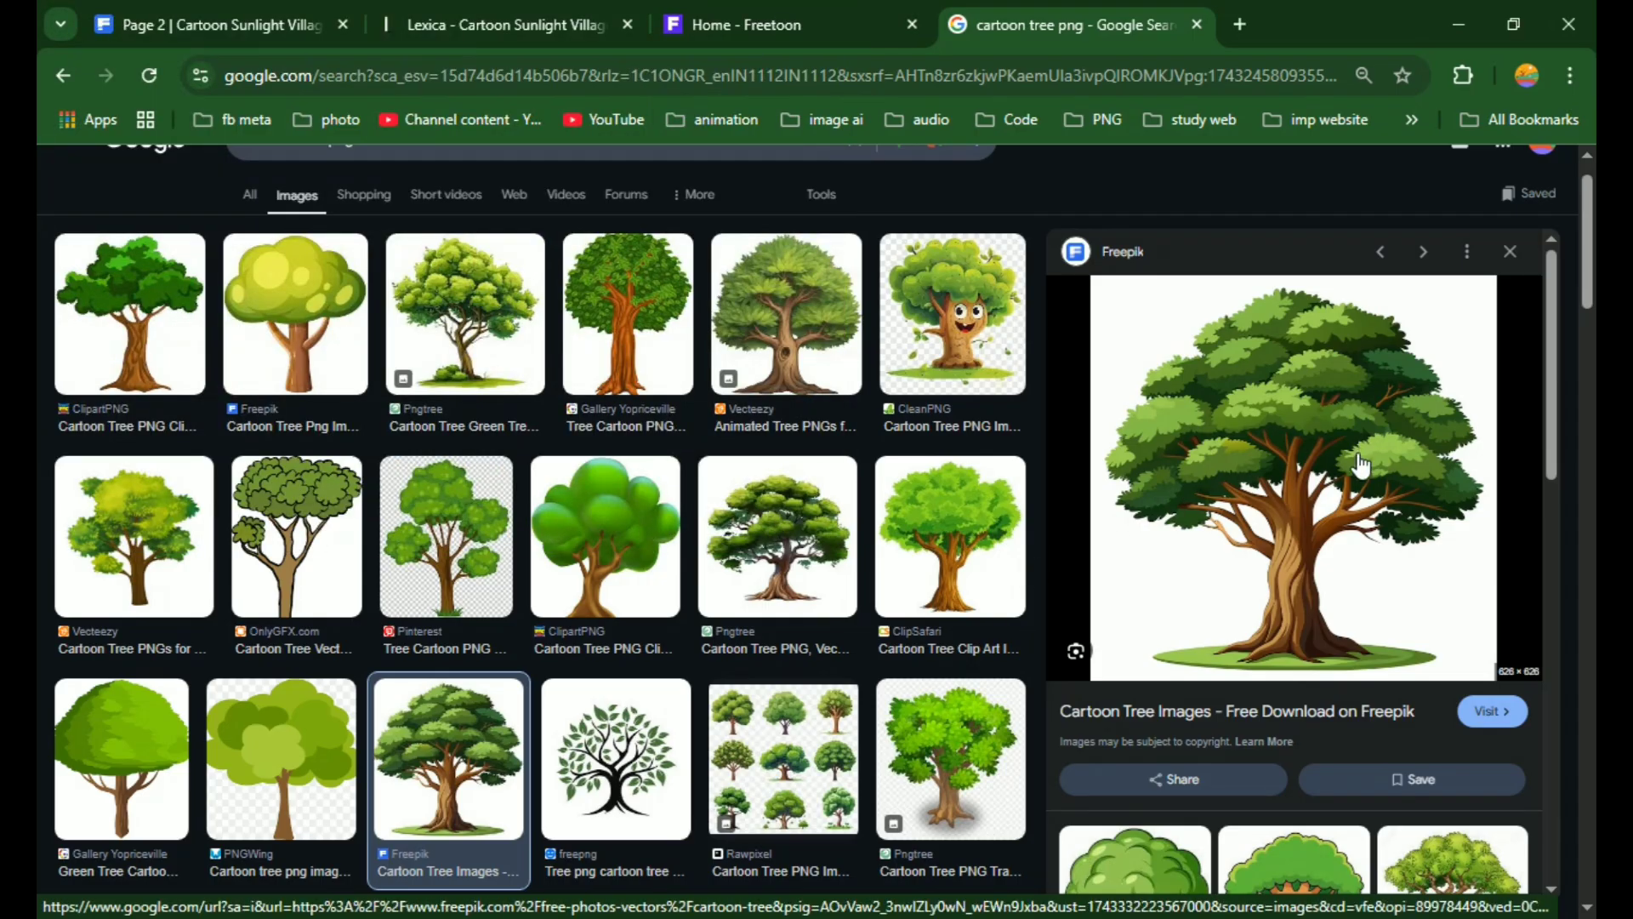
Copy the Freepik tree image and paste it onto the canvas of a new Paint 3D project
right_click(1308, 470)
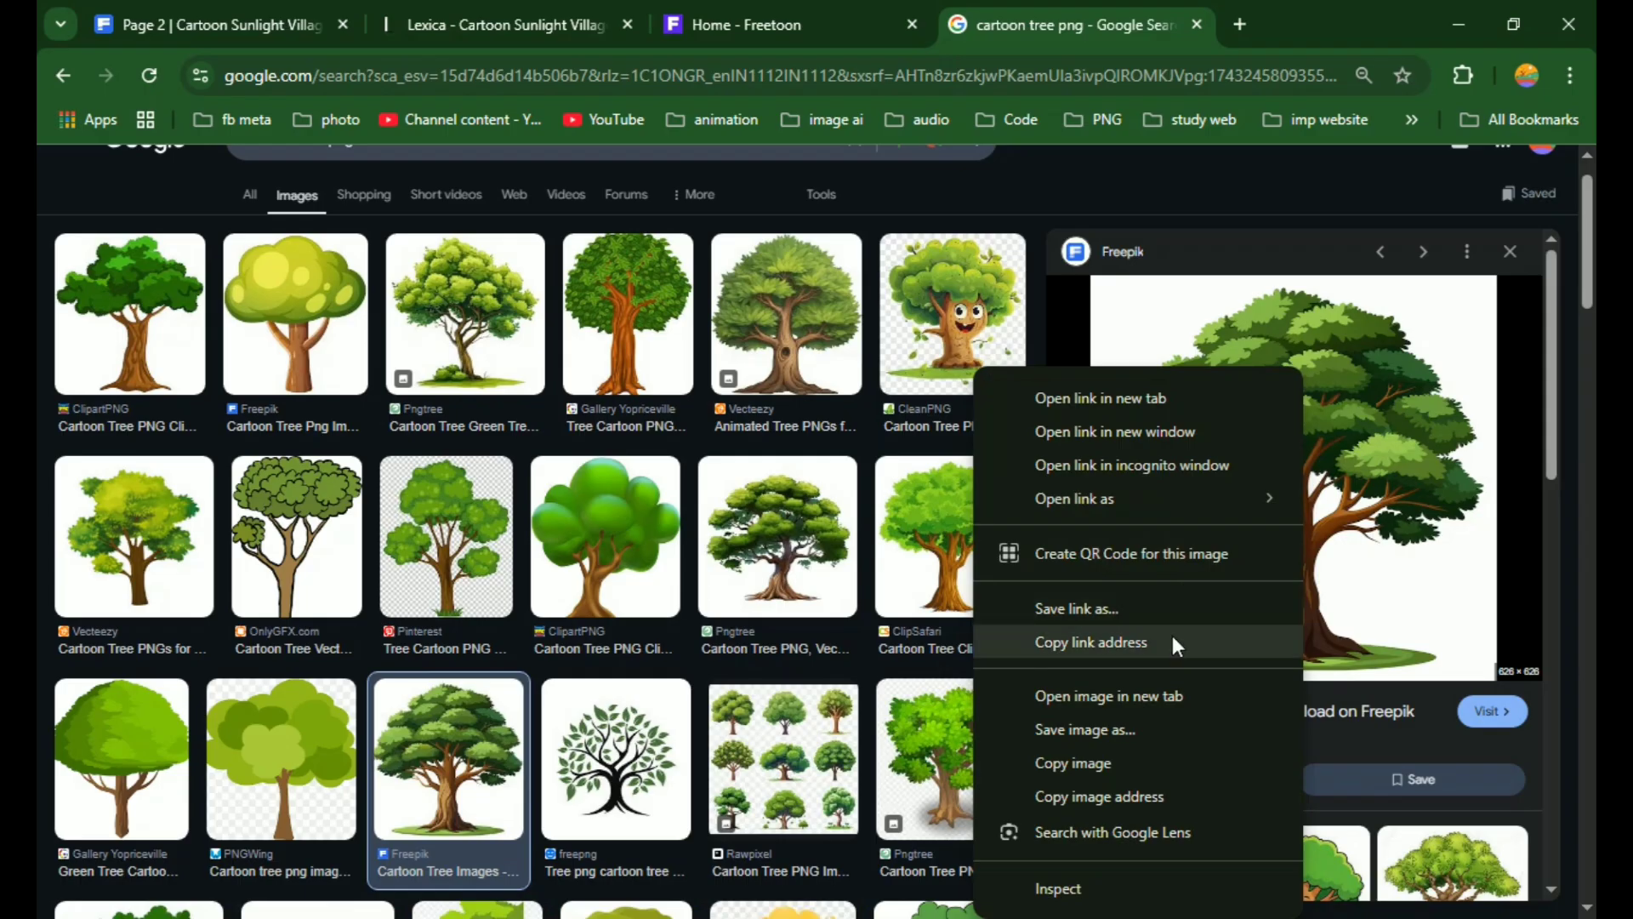
left_click(1102, 763)
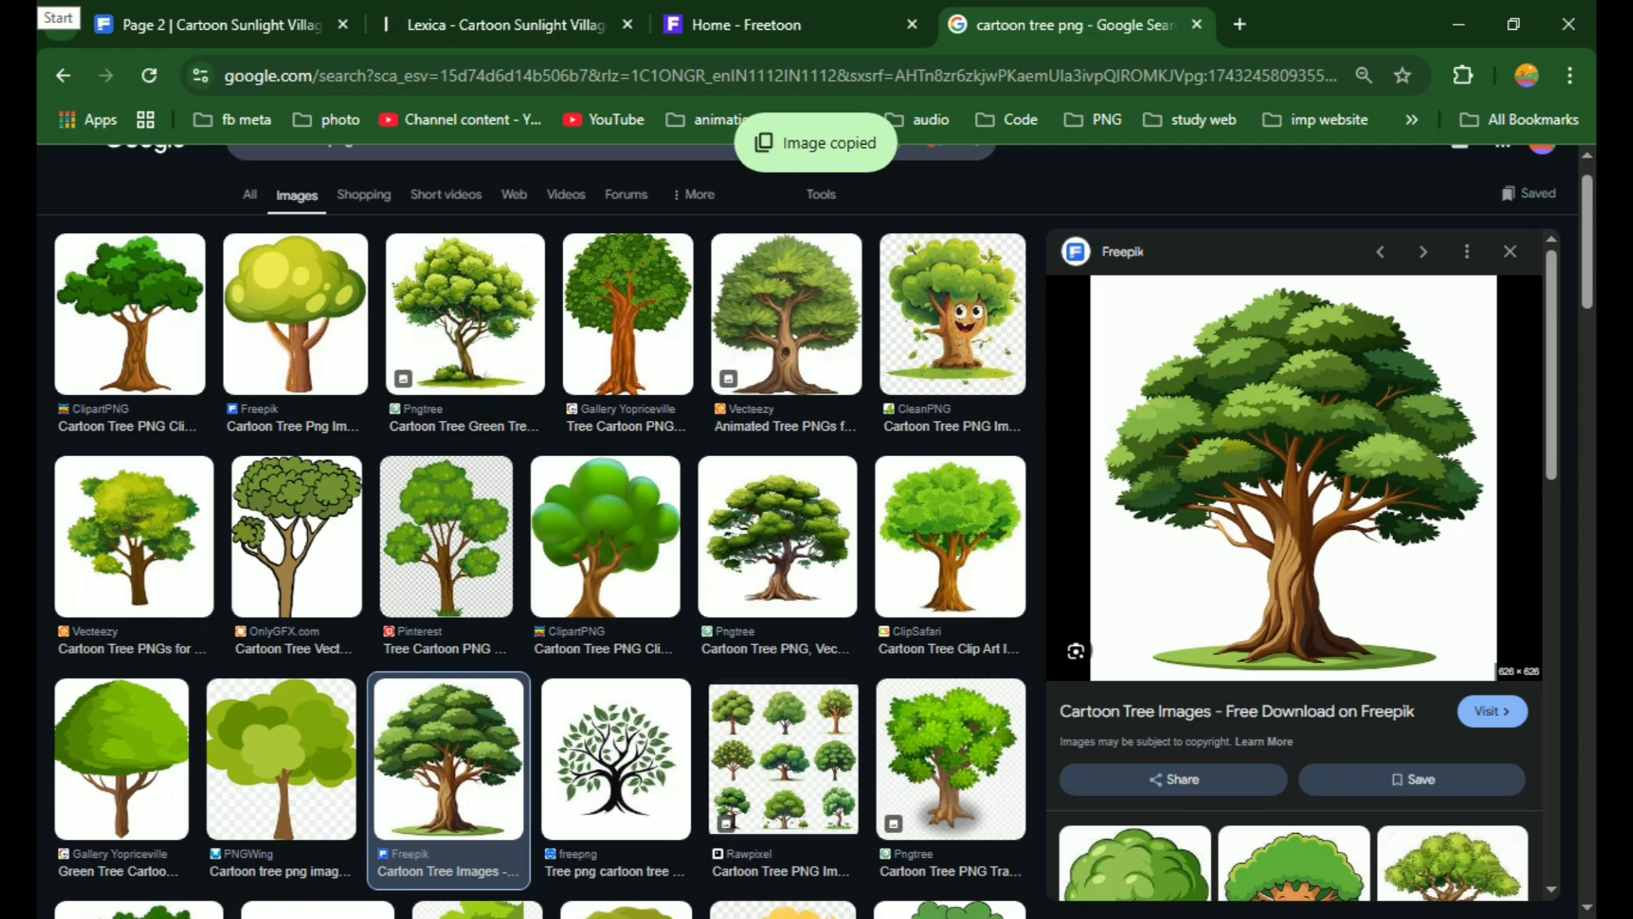
left_click(18, 18)
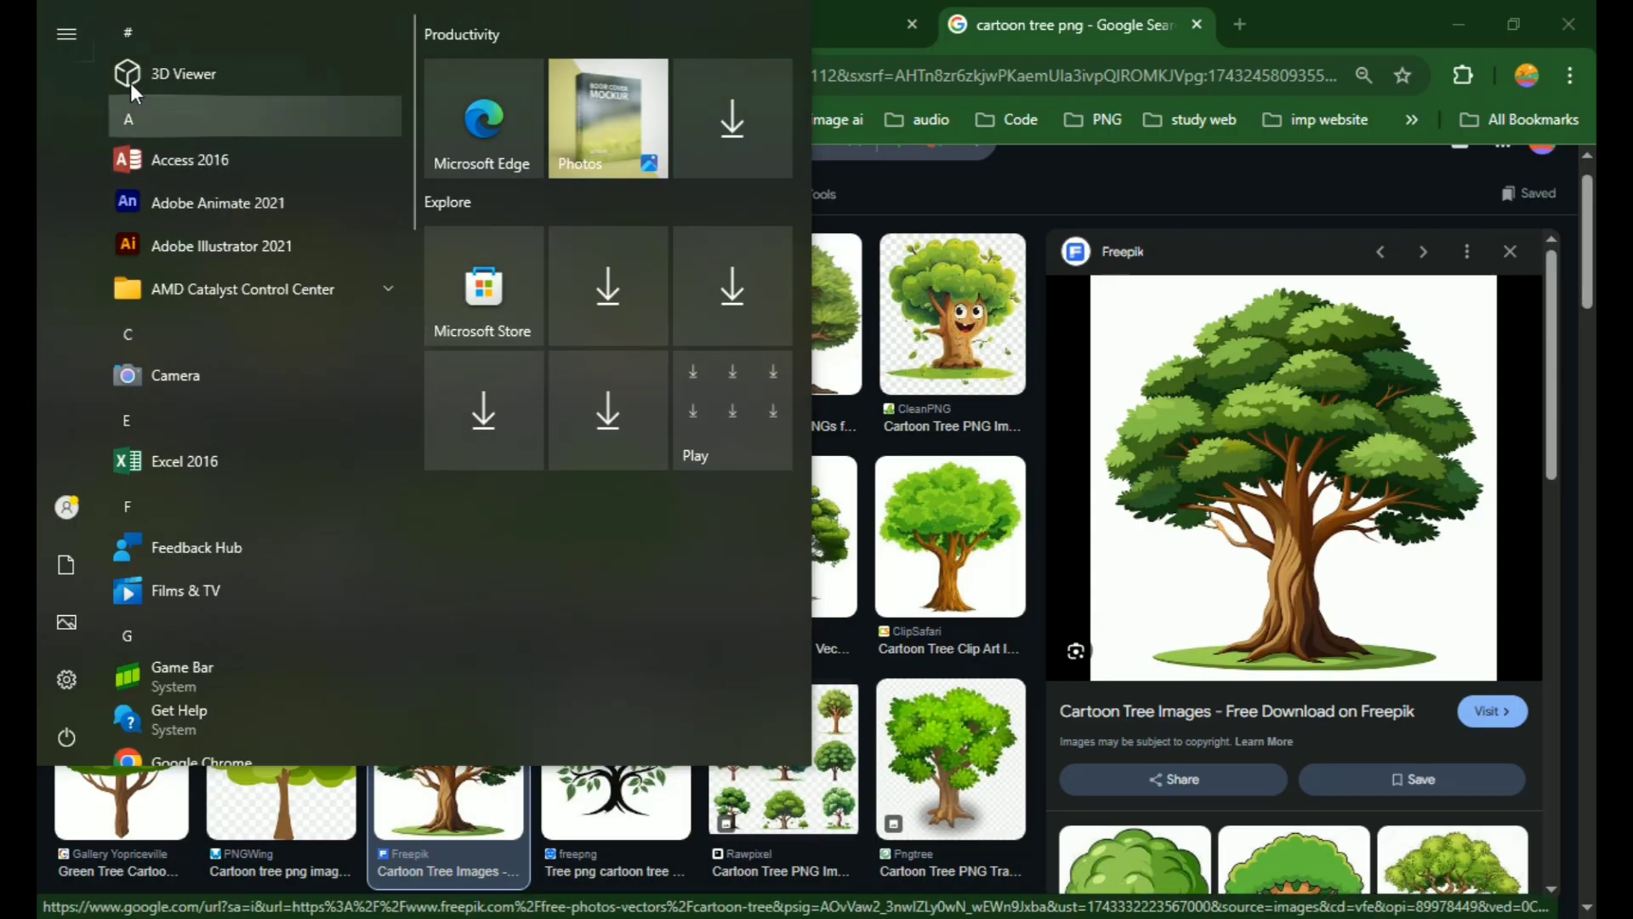
type("3d")
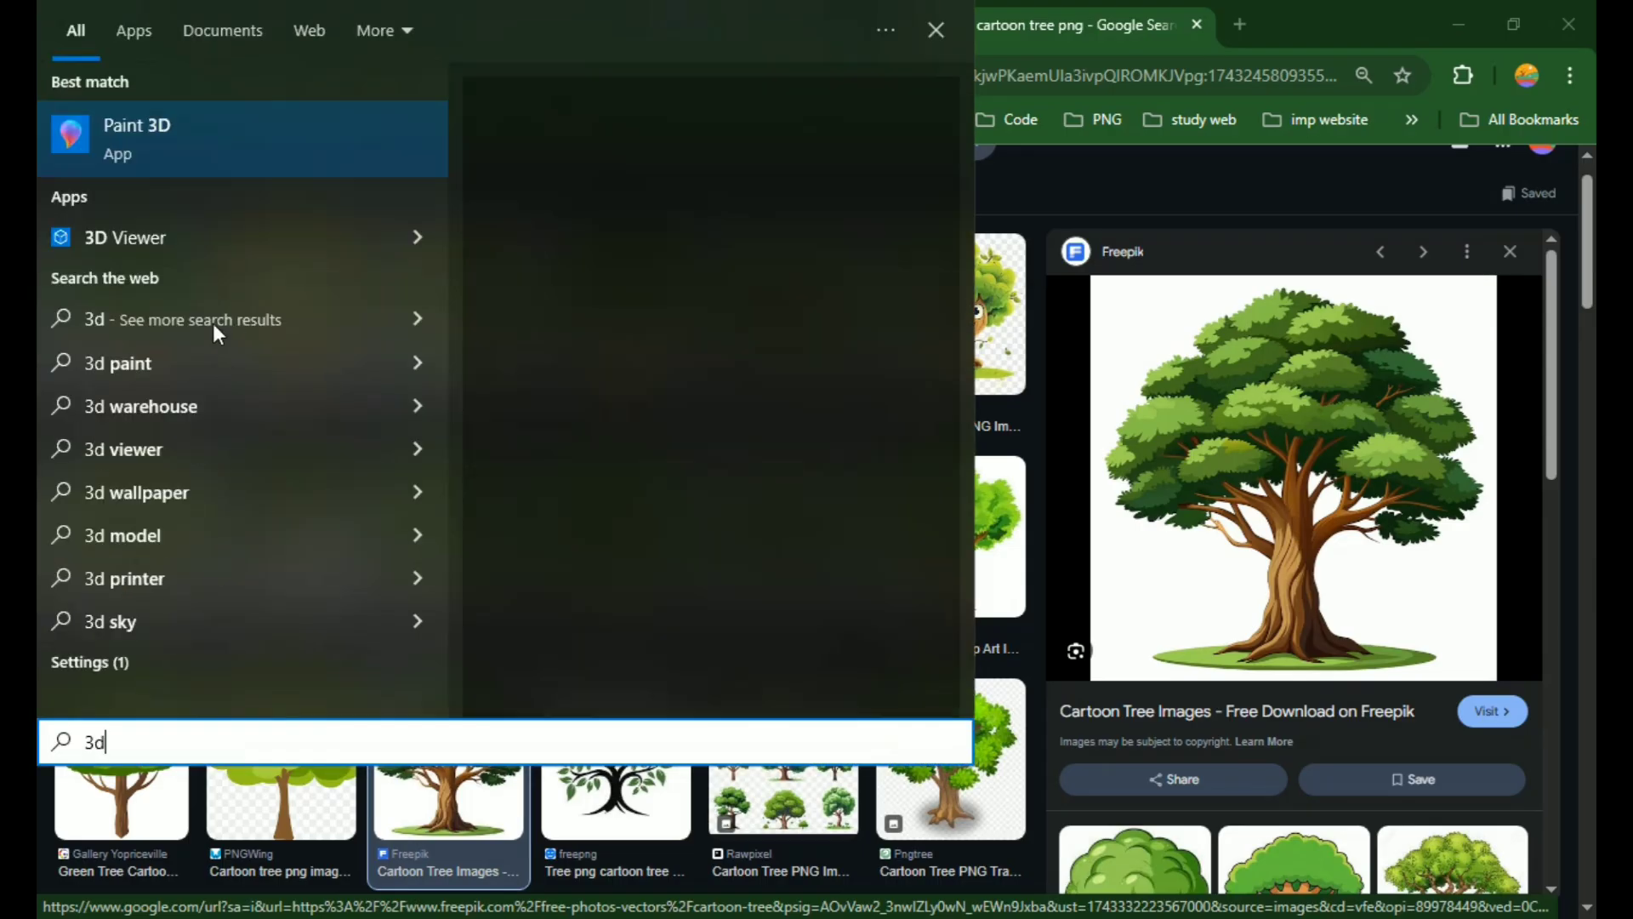
left_click(135, 142)
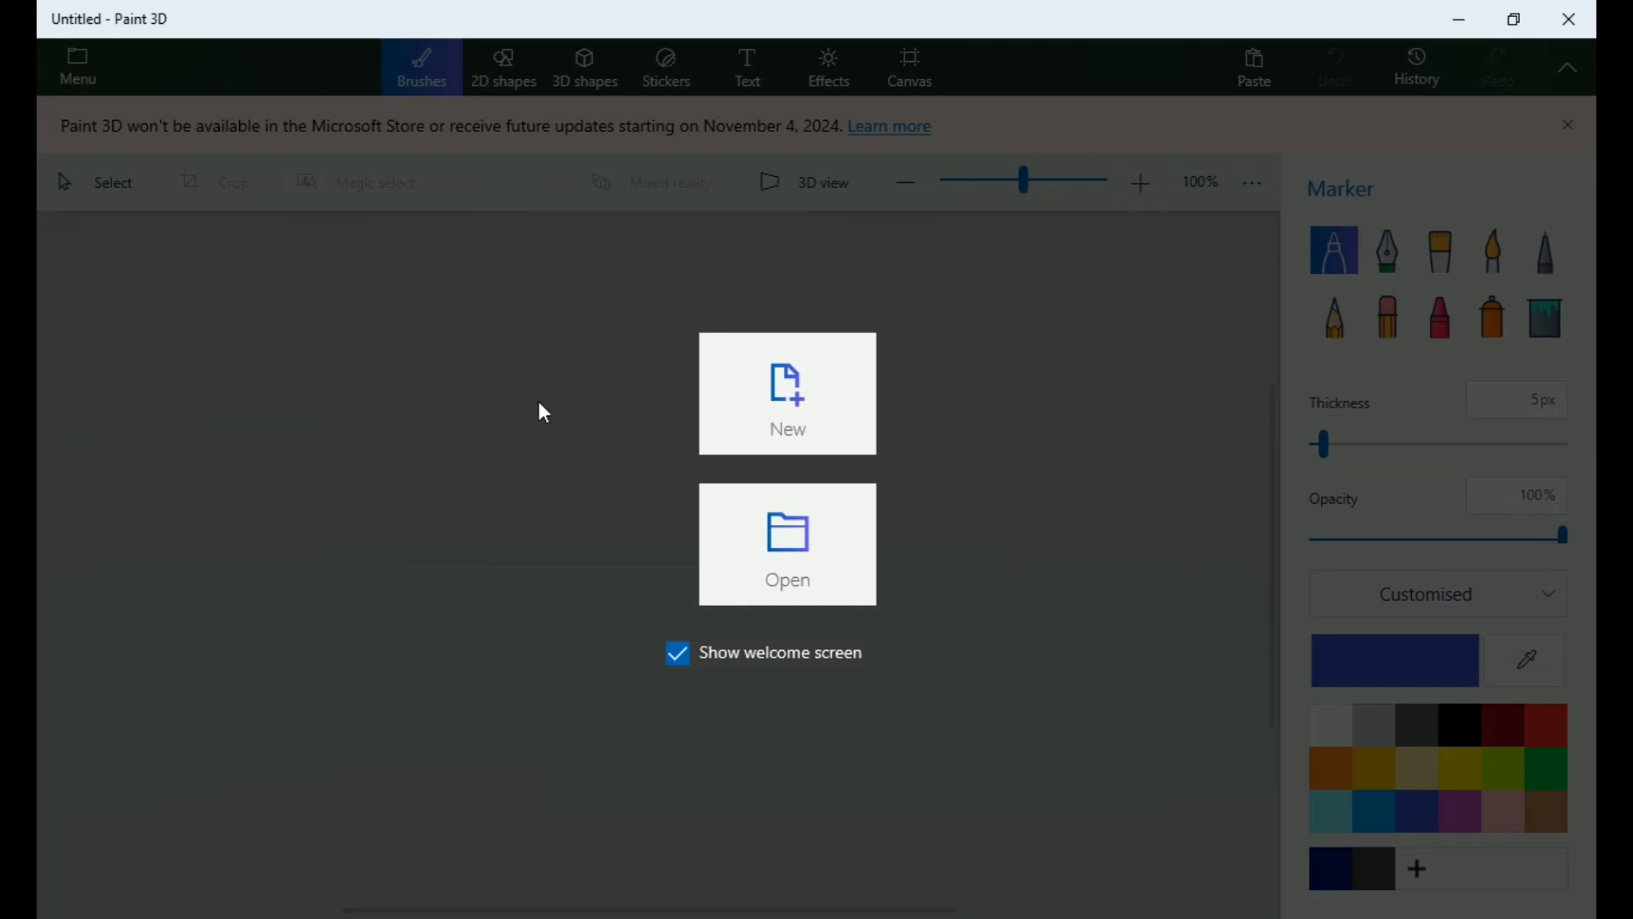
left_click(755, 426)
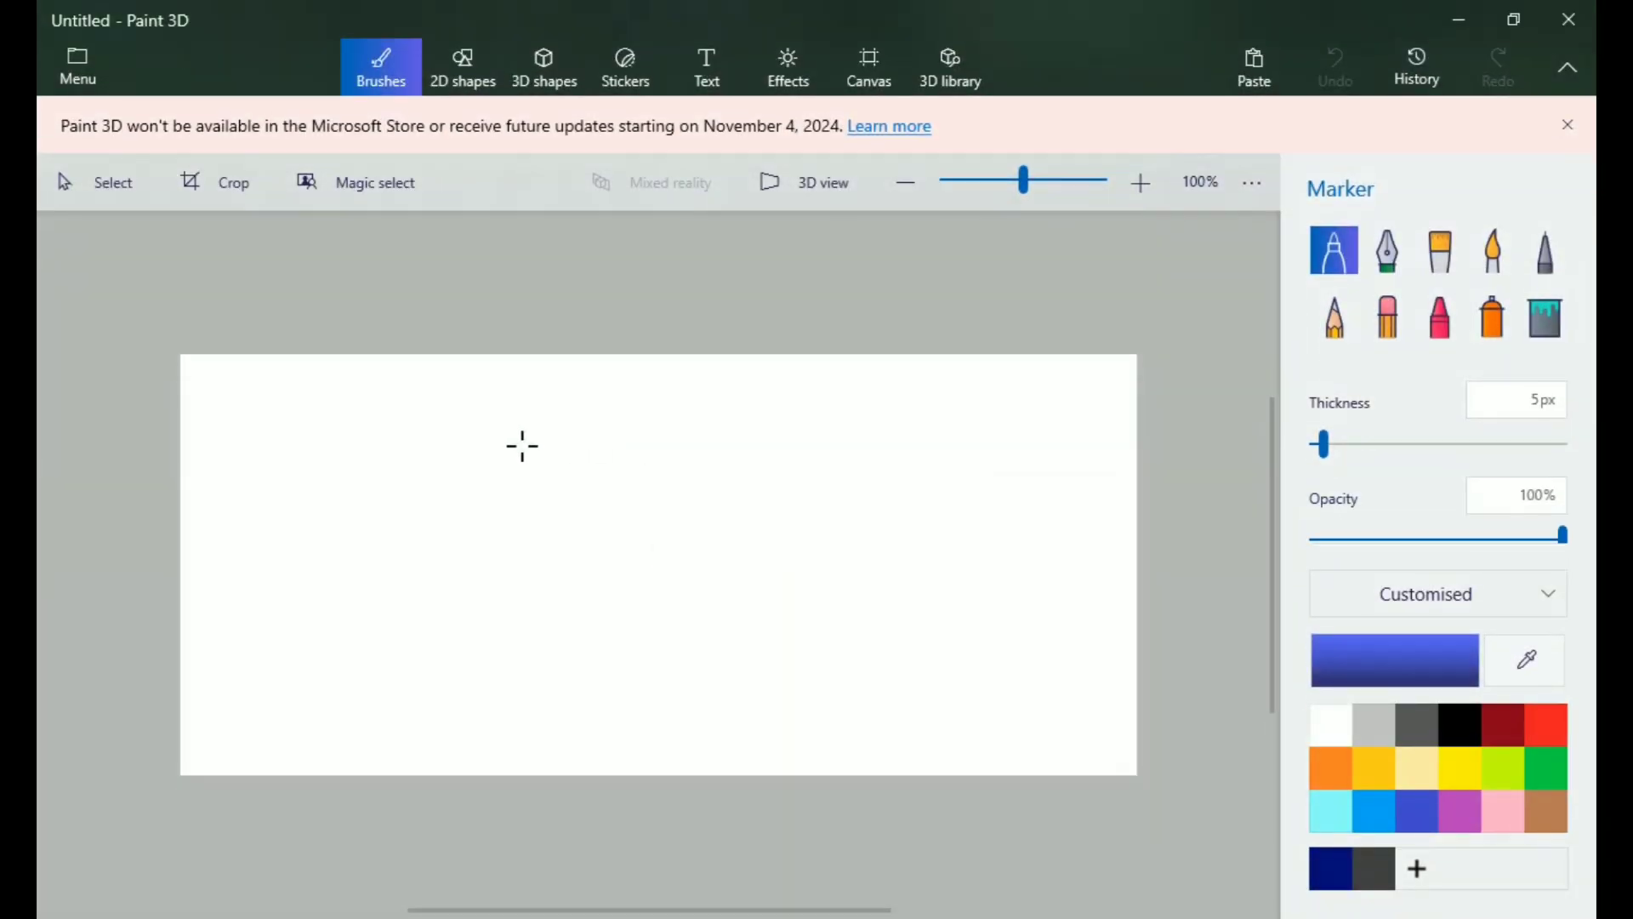
key("ctrl+v")
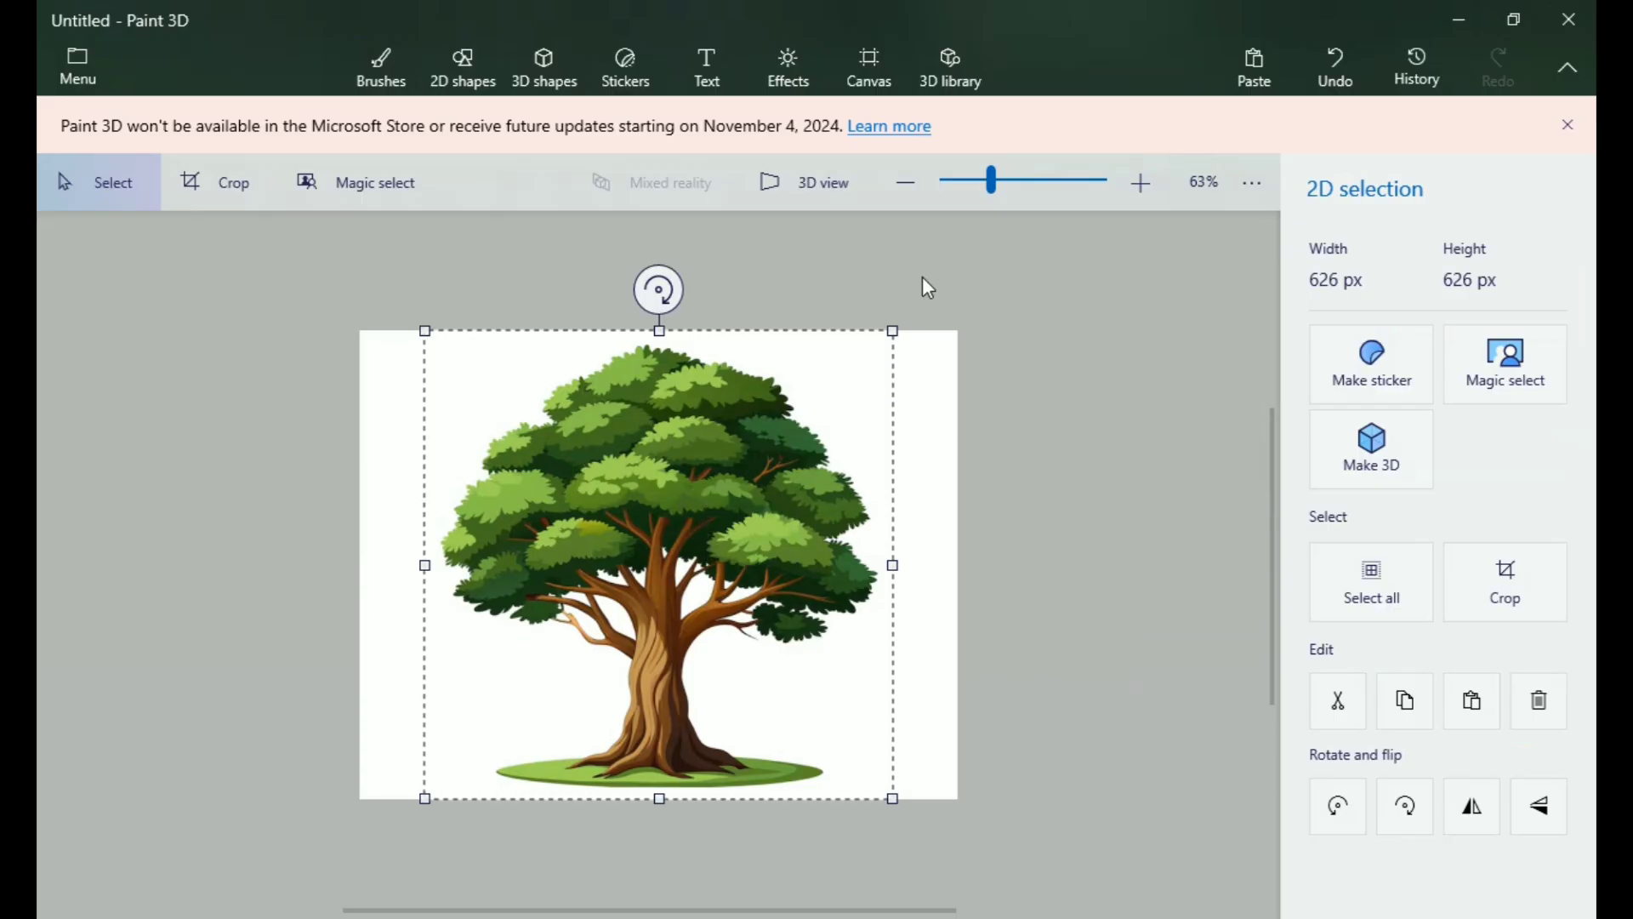
key("ctrl+b")
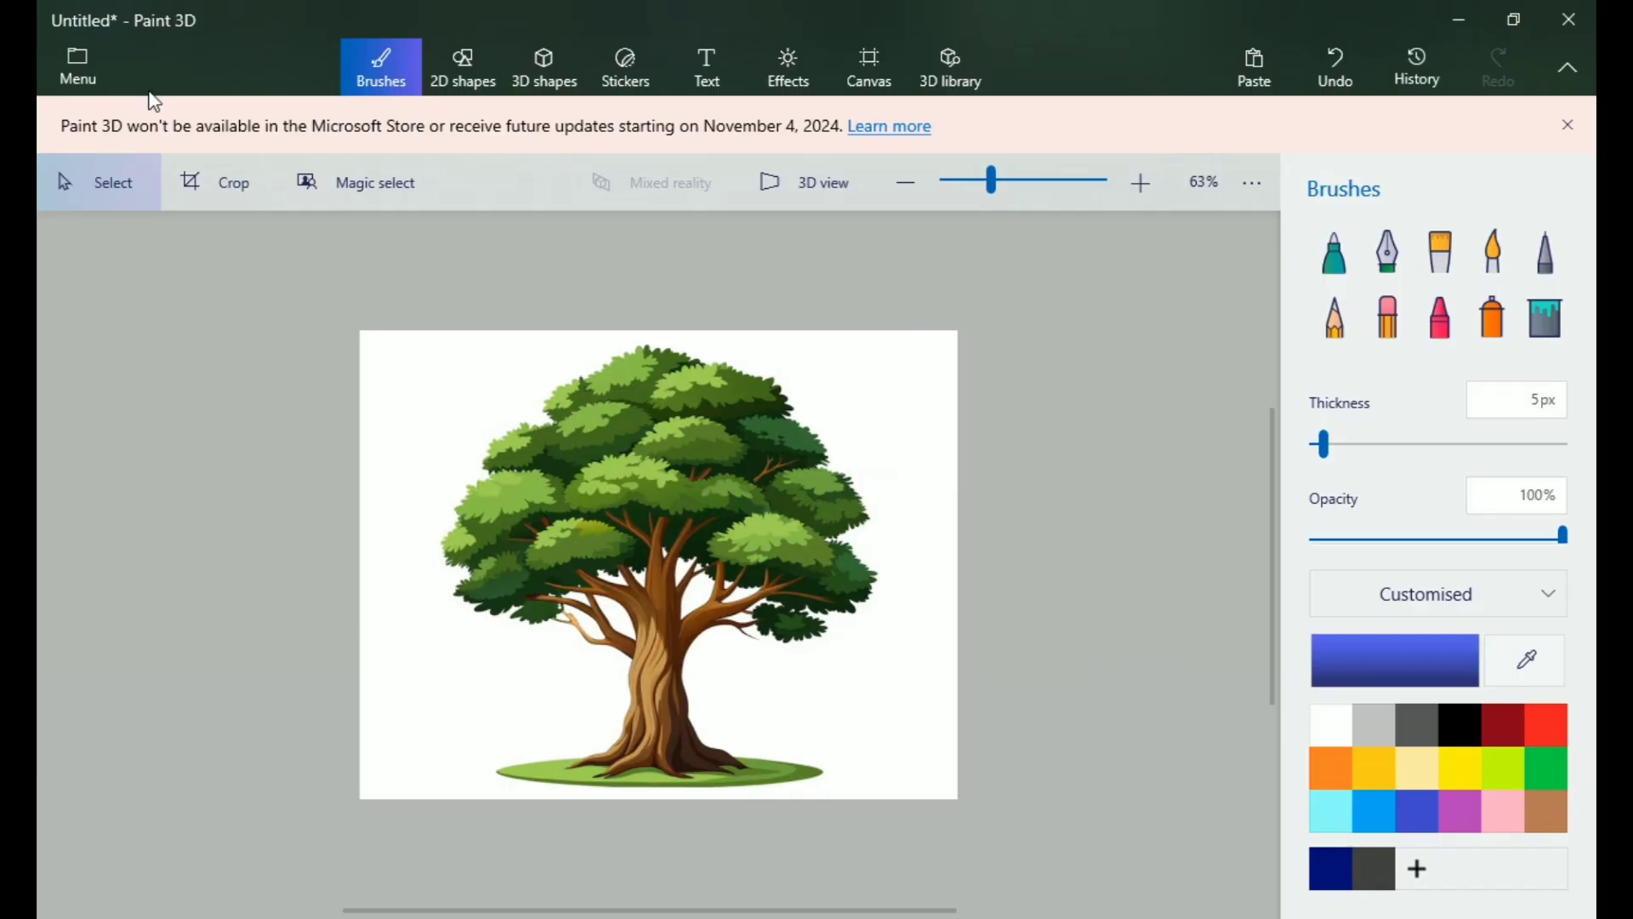
left_click(76, 63)
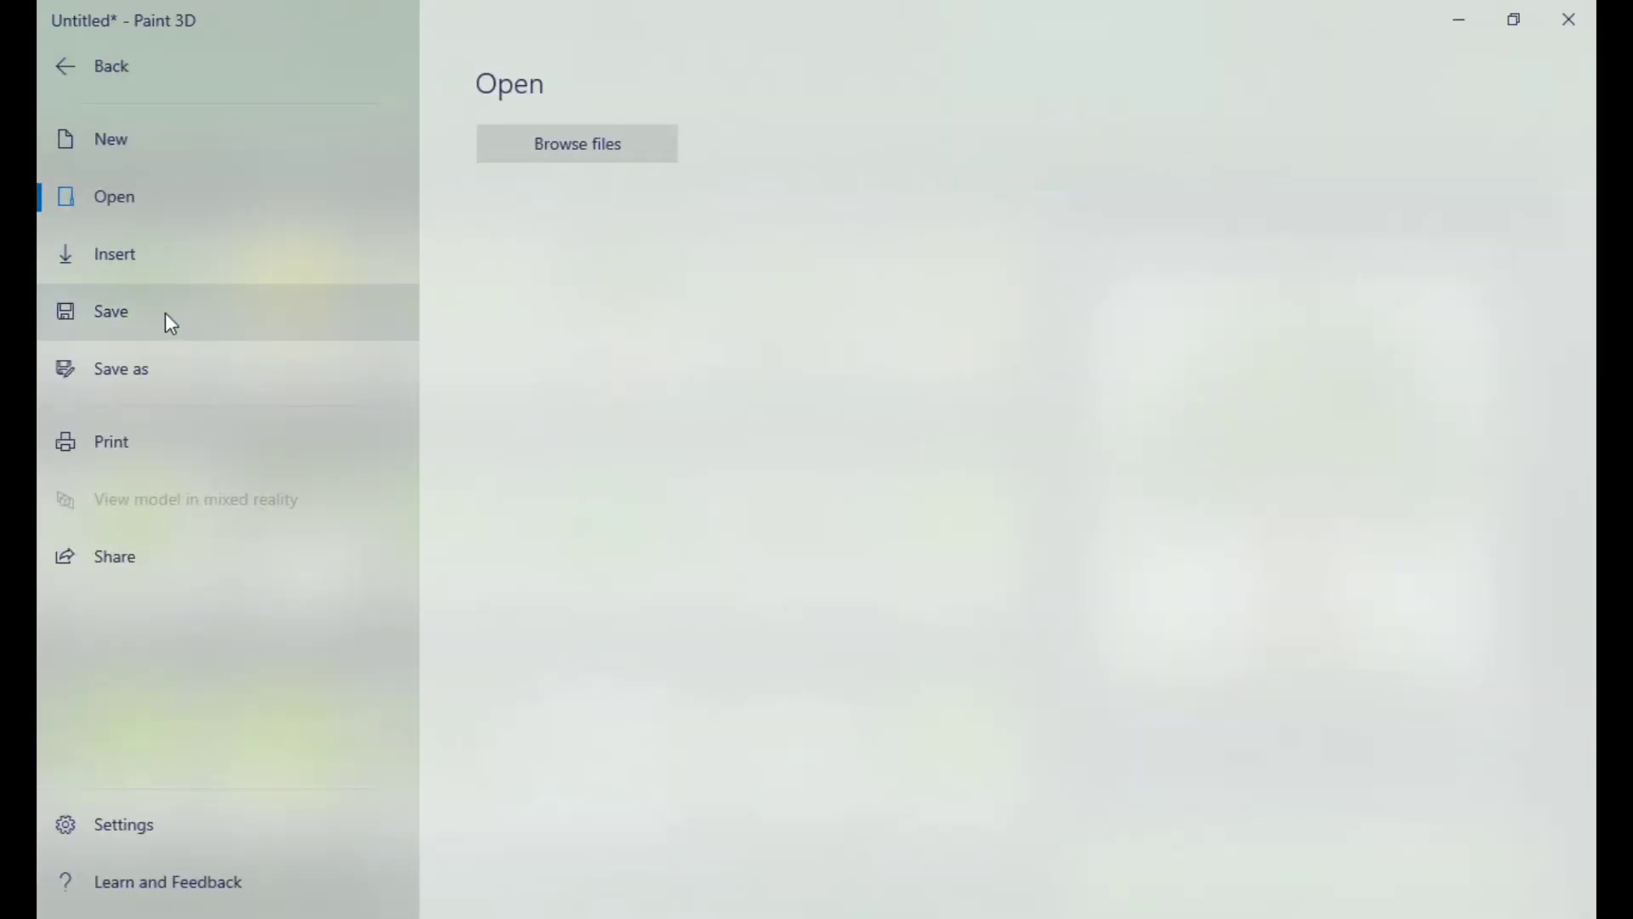
key("Escape")
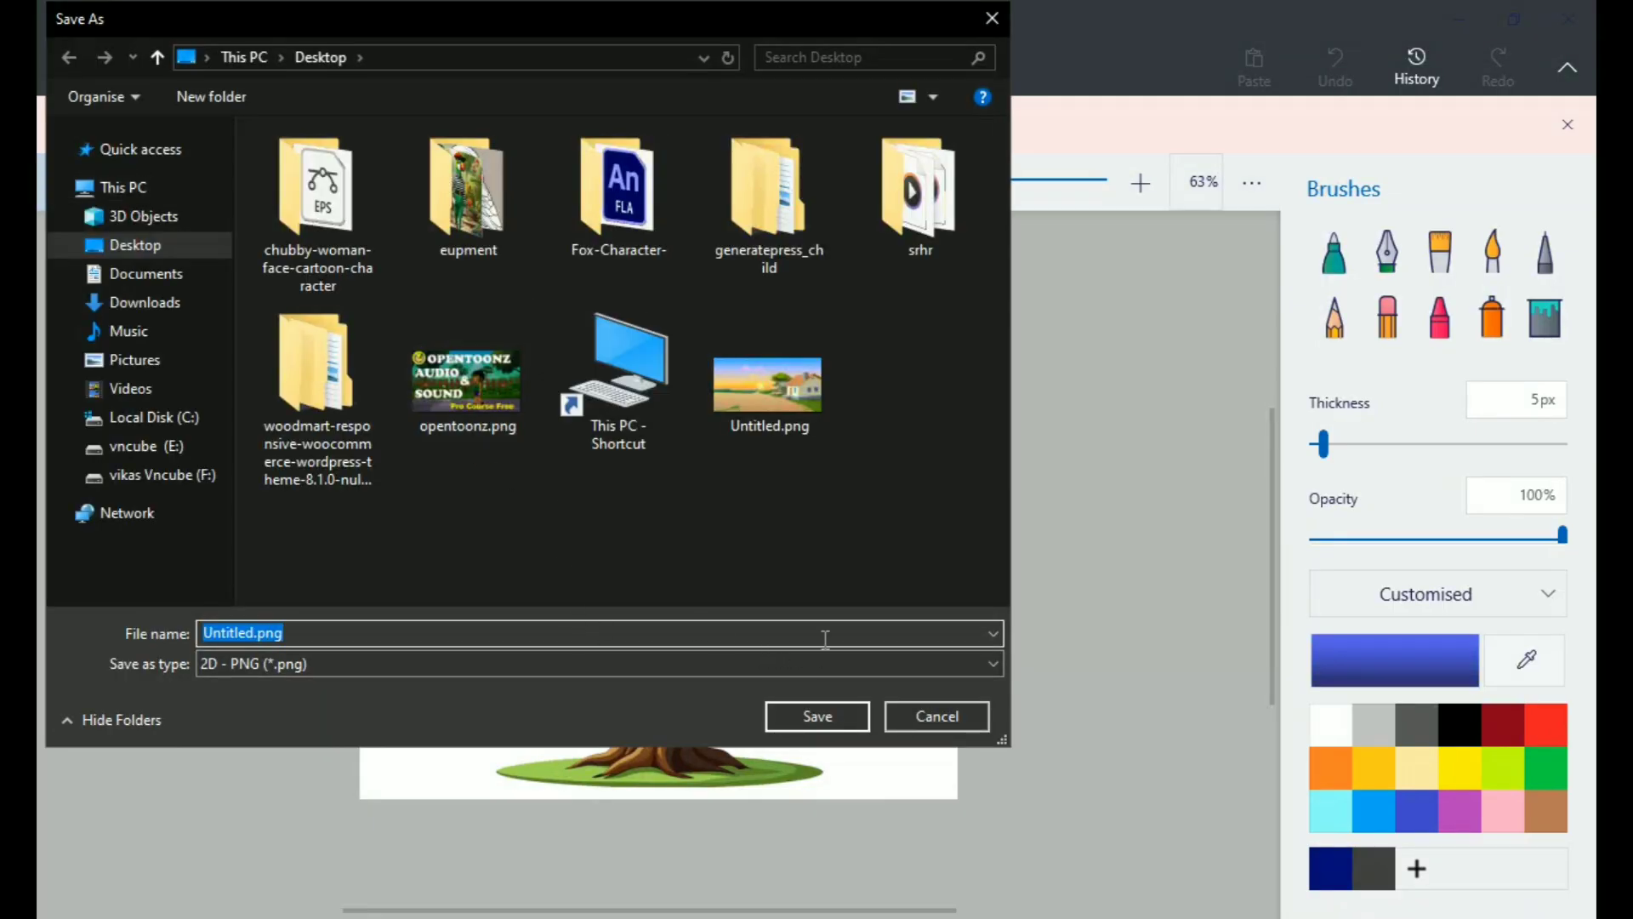
left_click(951, 713)
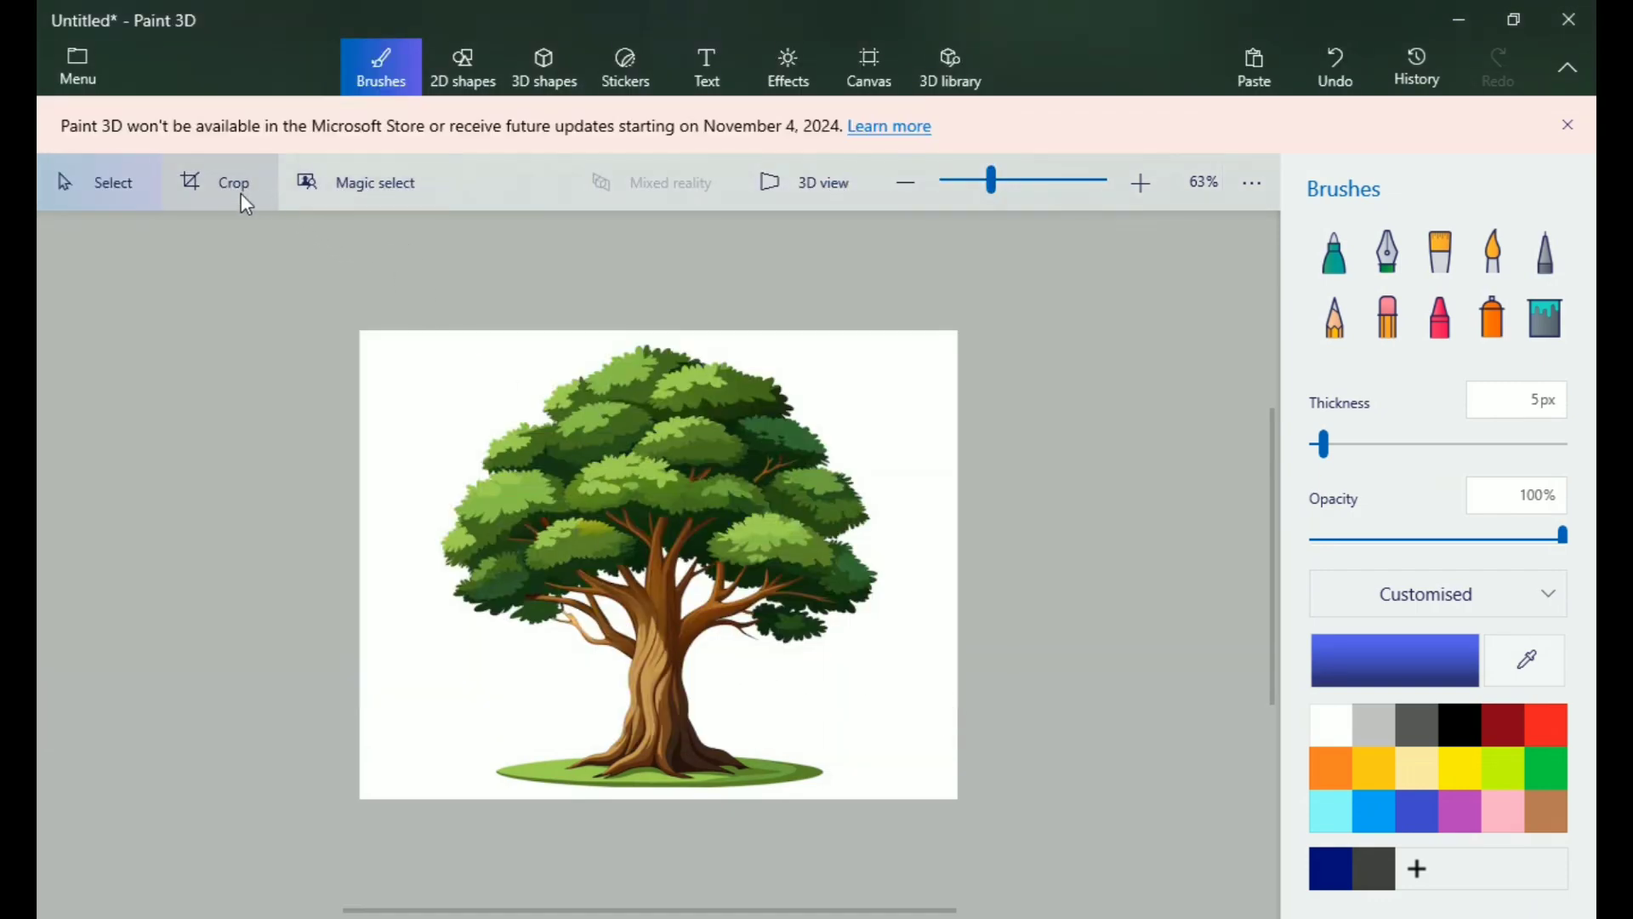
Save the tree picture to the Desktop as a 2D PNG file named ft, keeping the existing Untitled.png
left_click(81, 70)
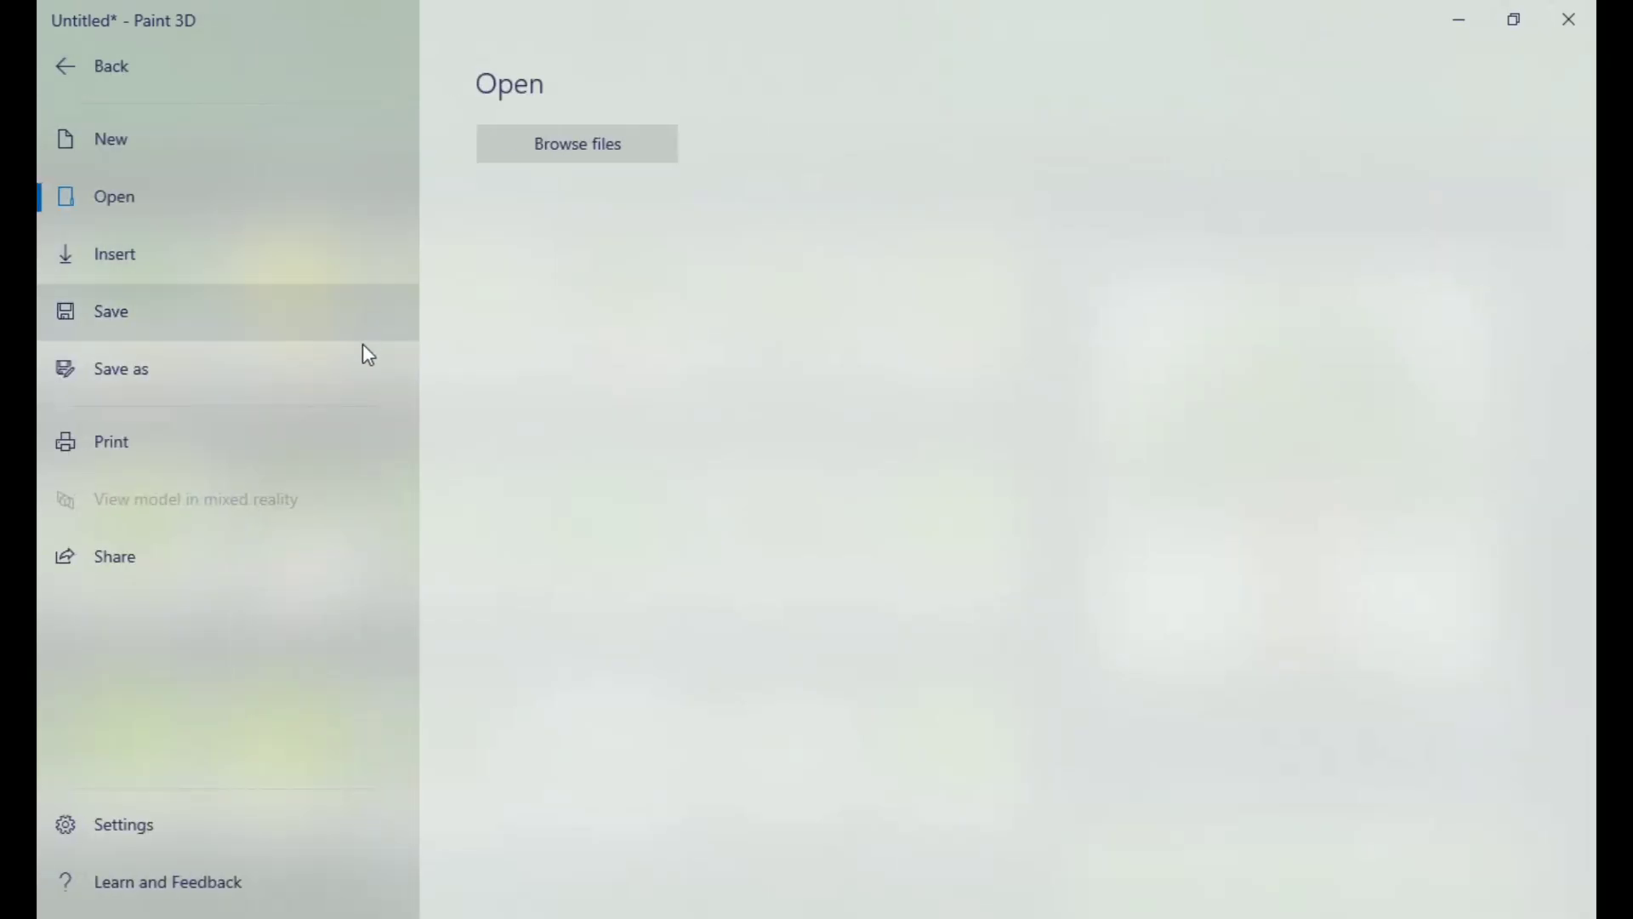
left_click(189, 315)
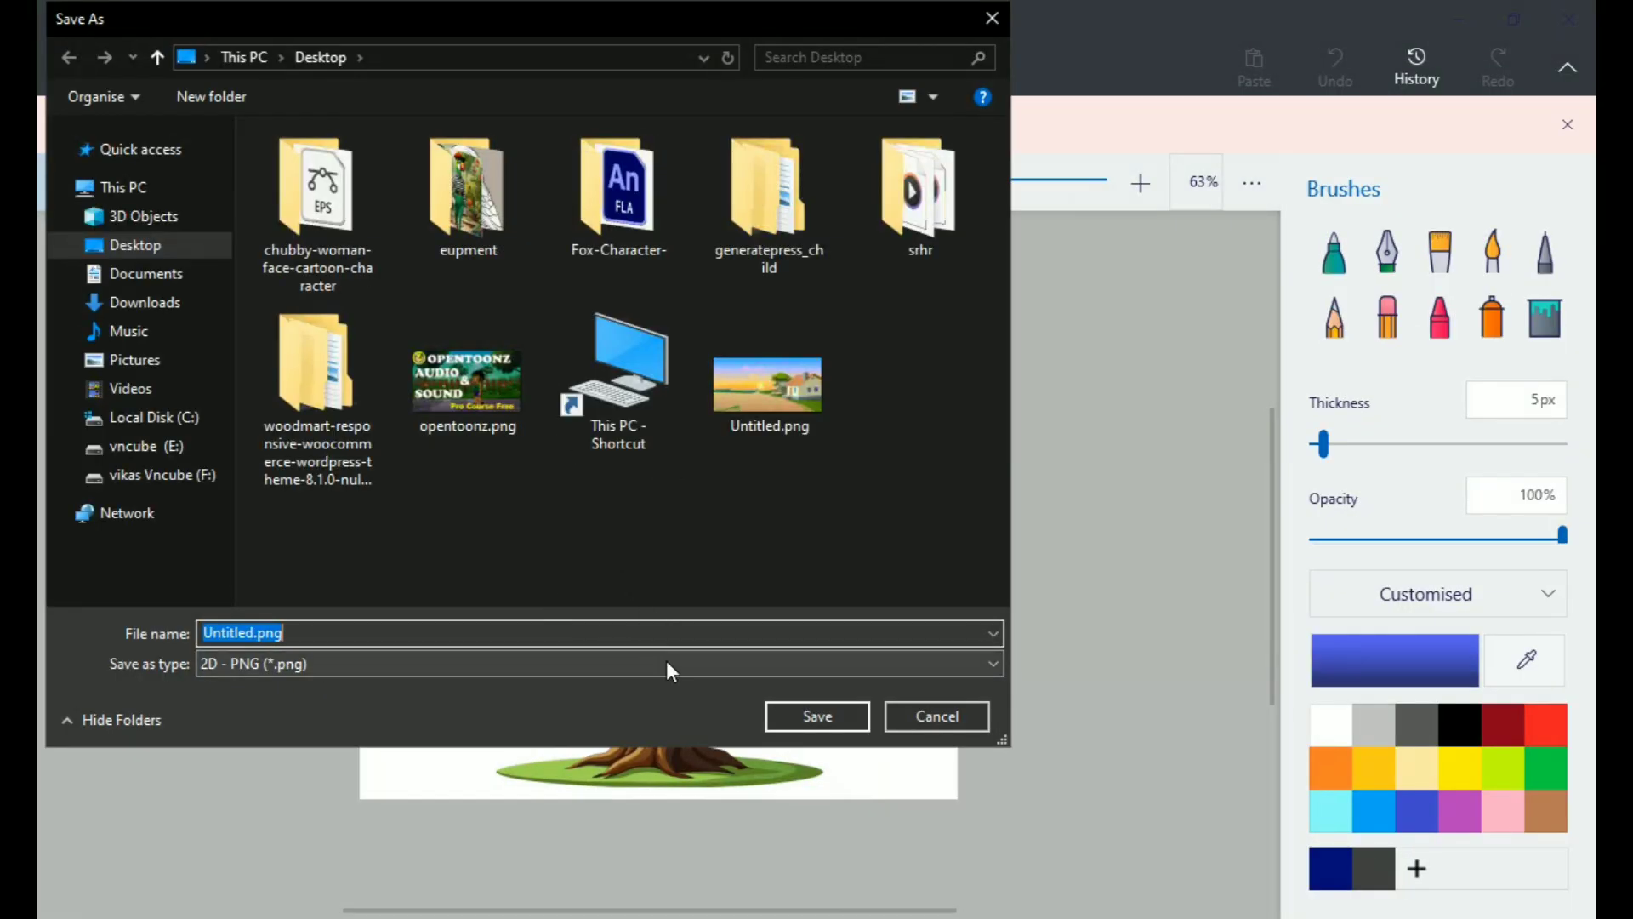
left_click(804, 723)
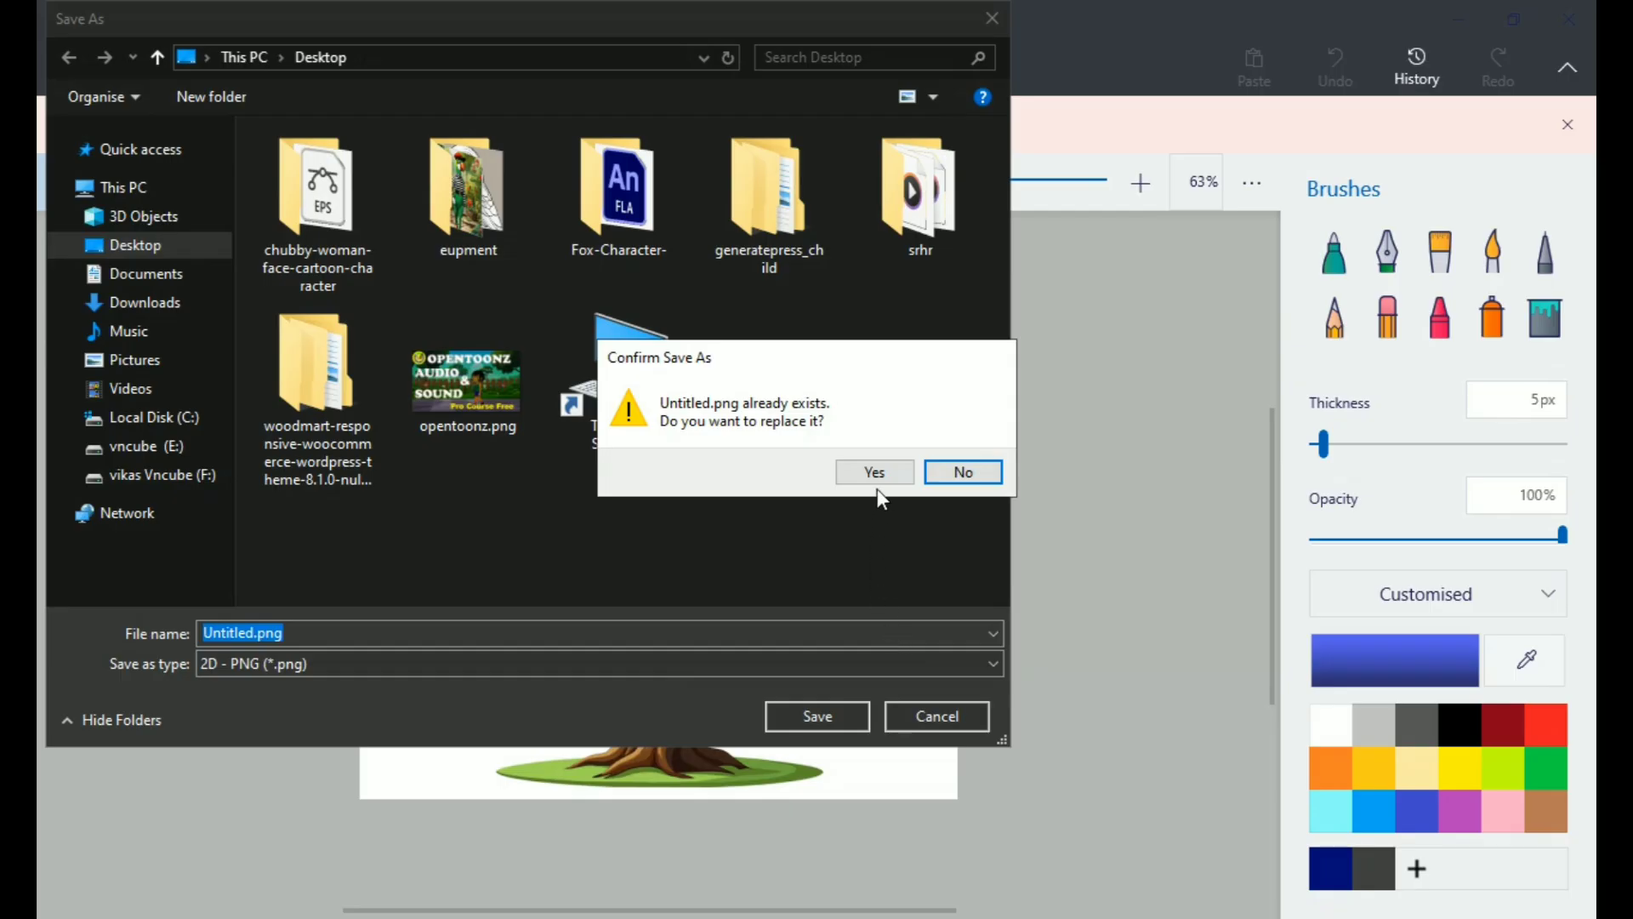
left_click(241, 632)
left_click(963, 472)
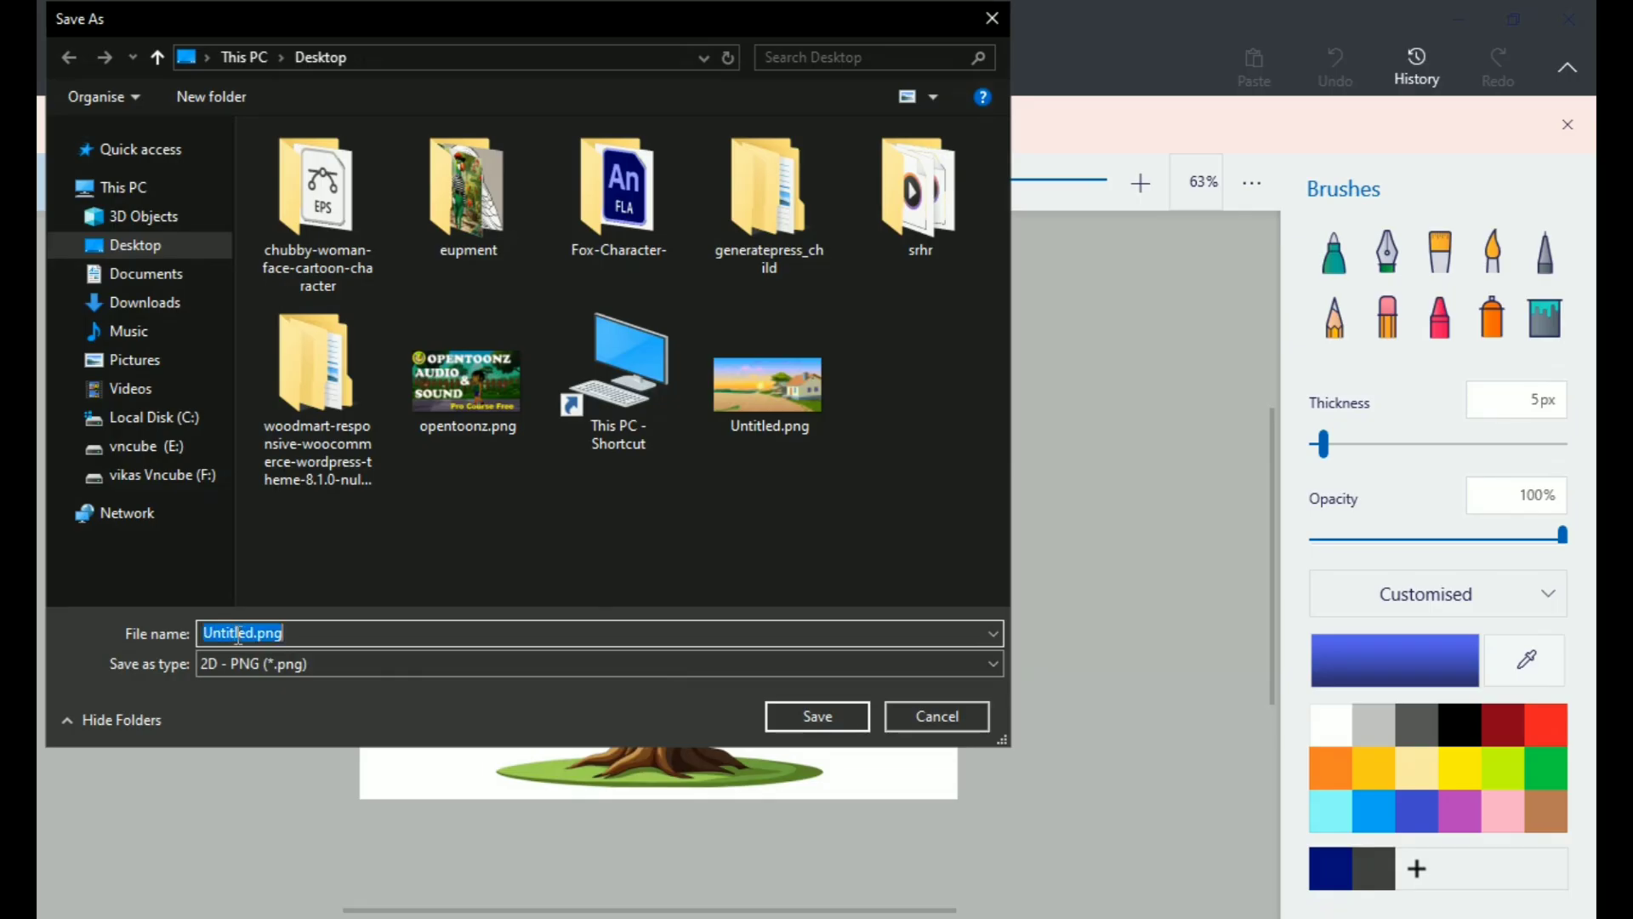
type("ft")
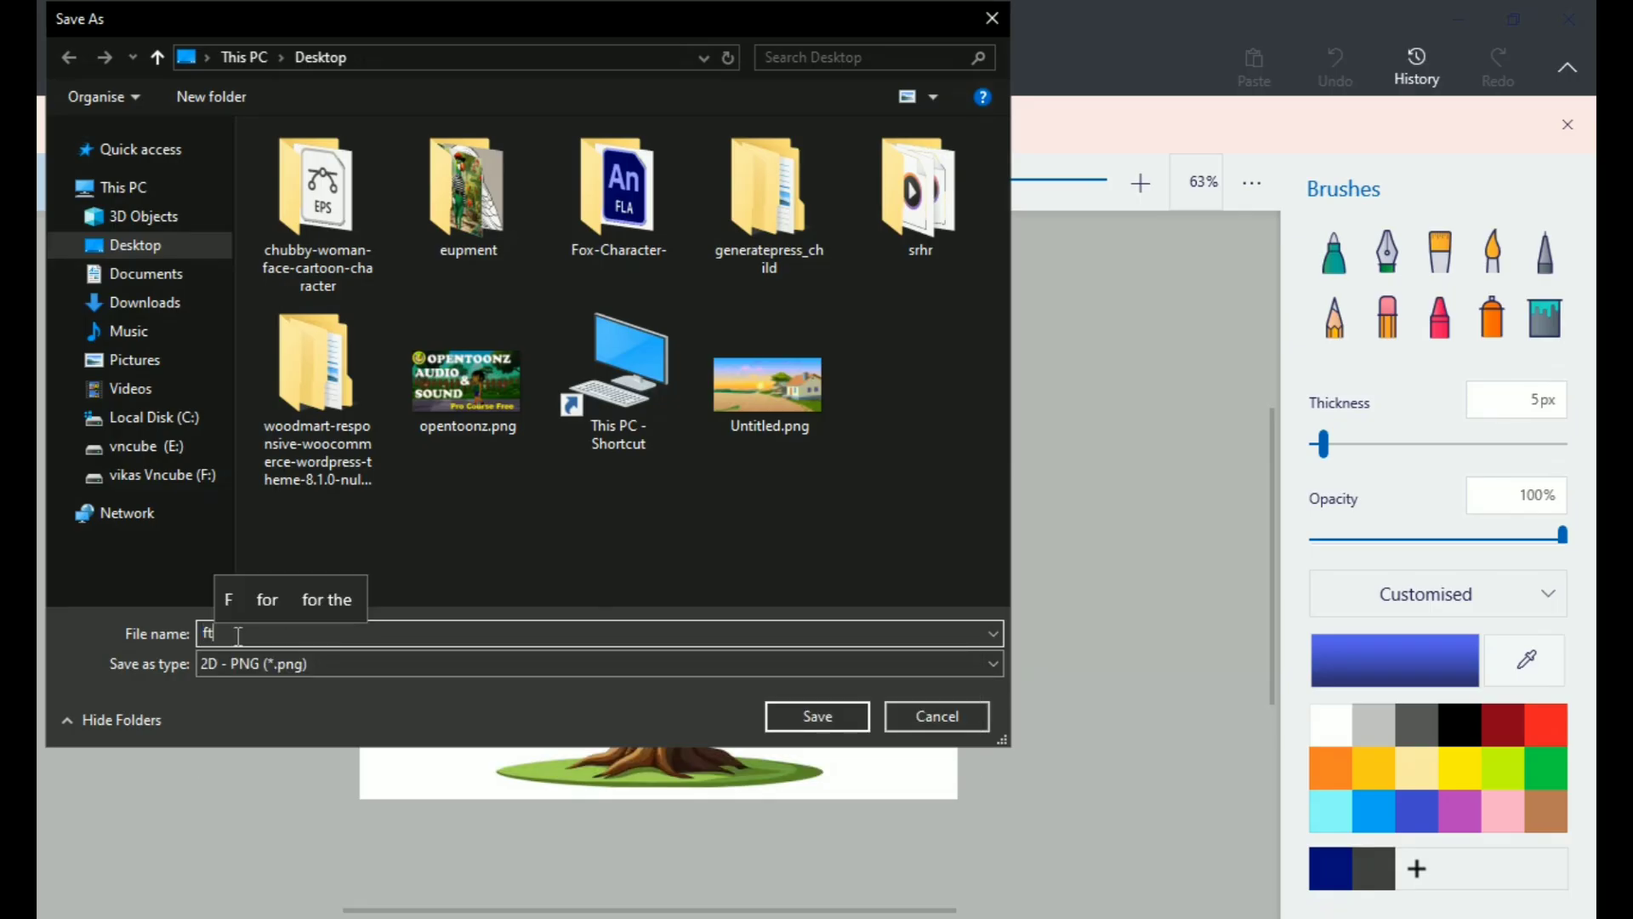
left_click(841, 711)
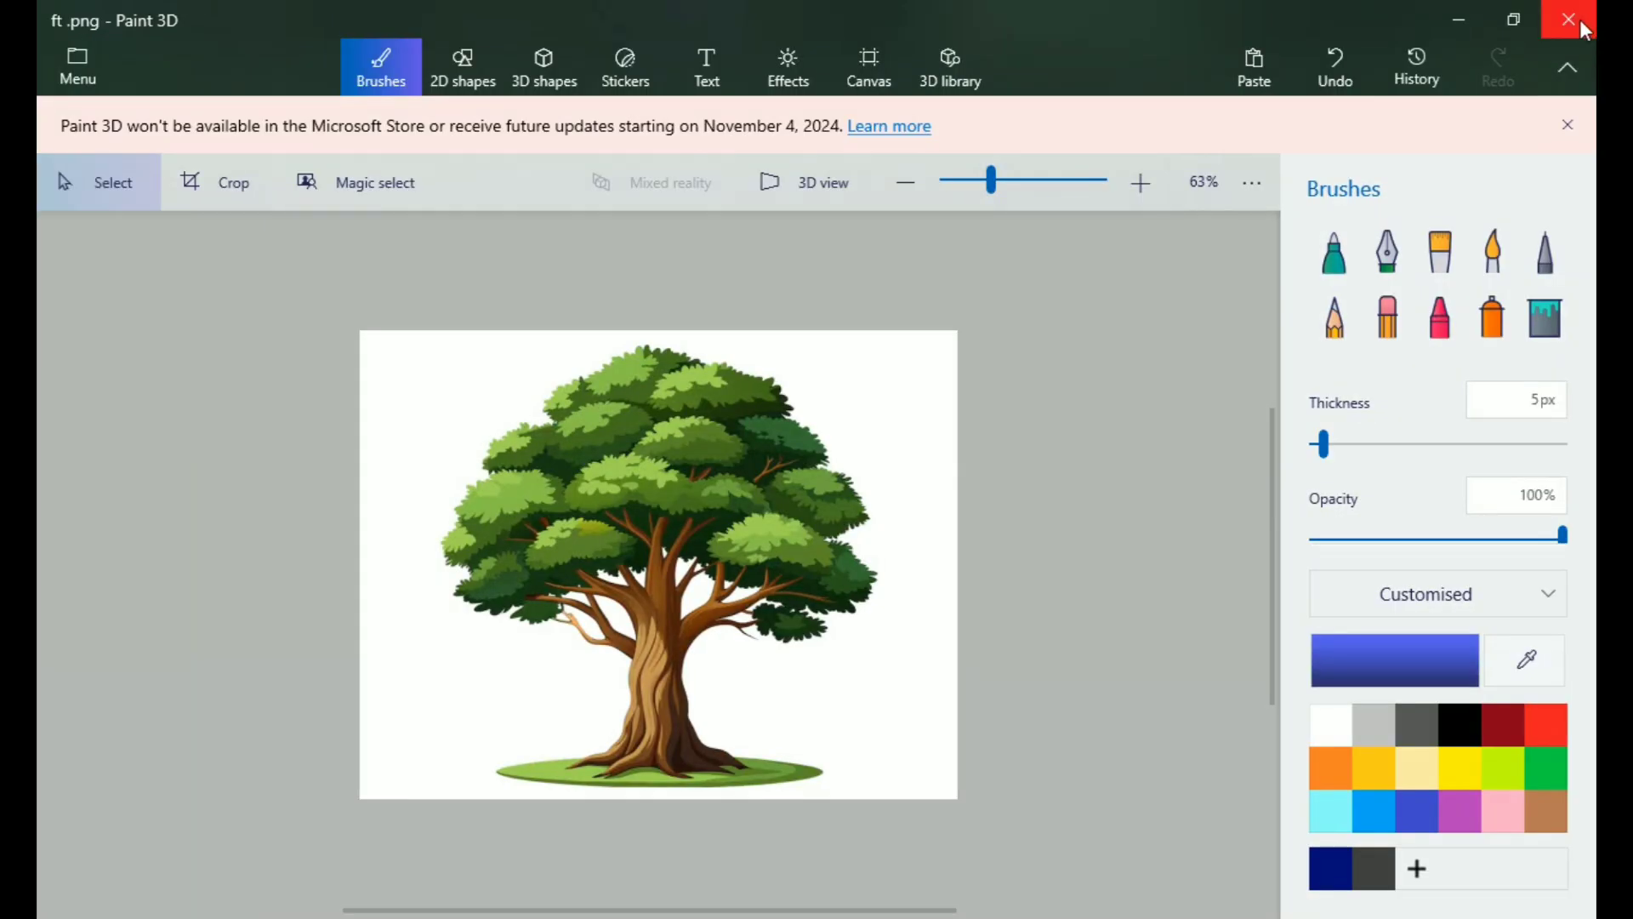
Close Paint 3D and the tree search tab, and browse down the Freetoon home page to the Chromatoons characters
left_click(1580, 19)
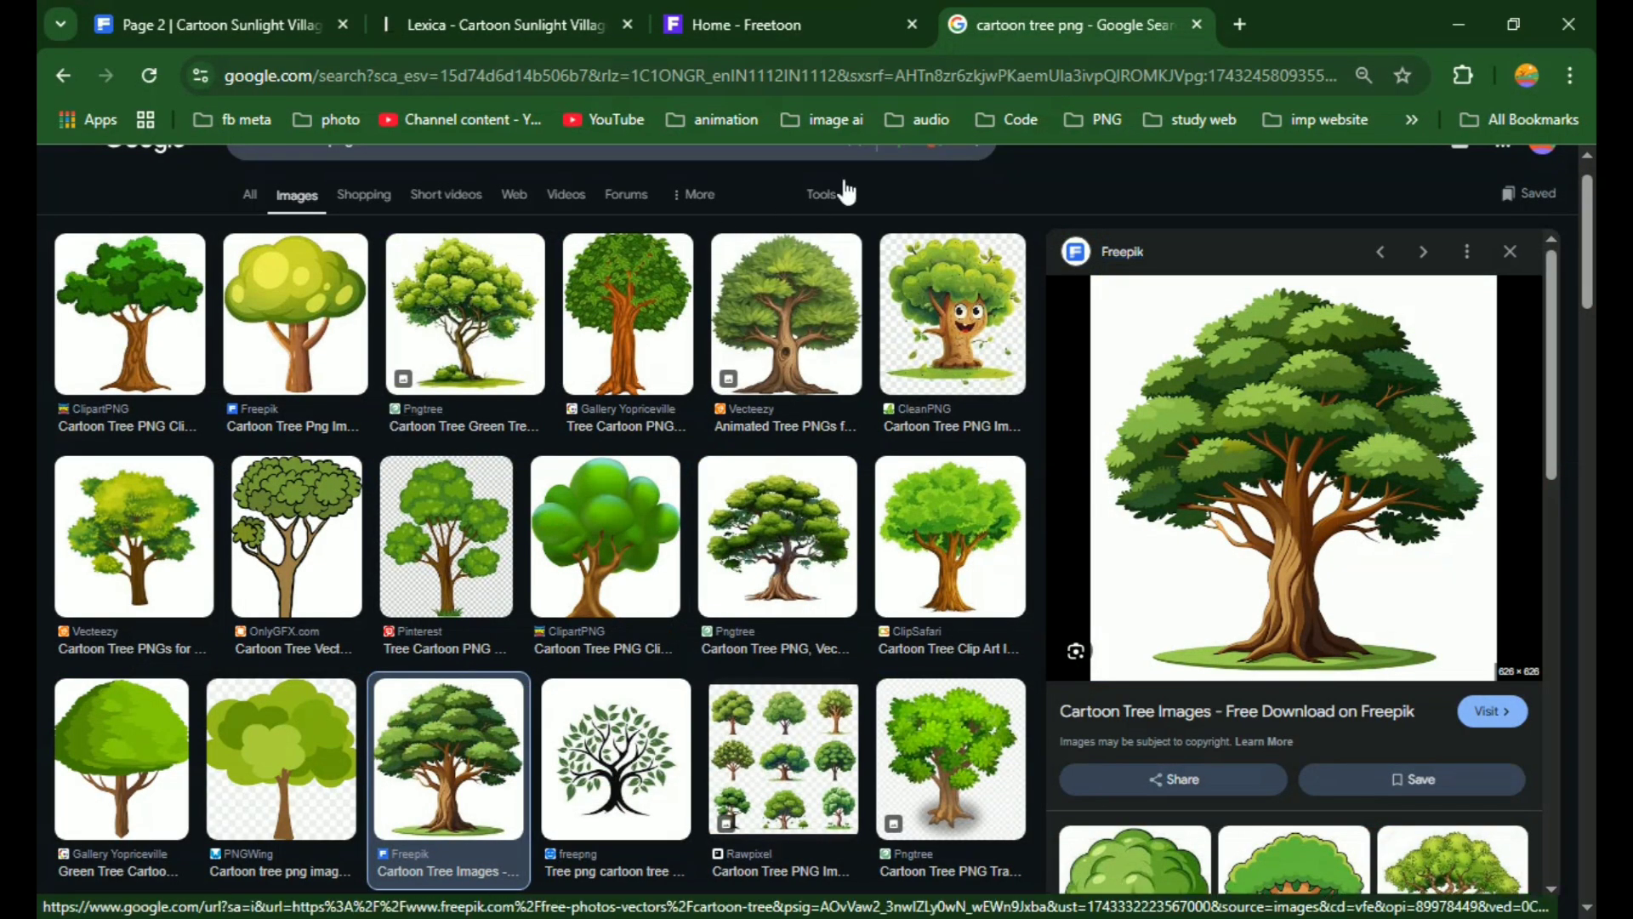
left_click(1197, 23)
scroll(839, 366, "down", 5)
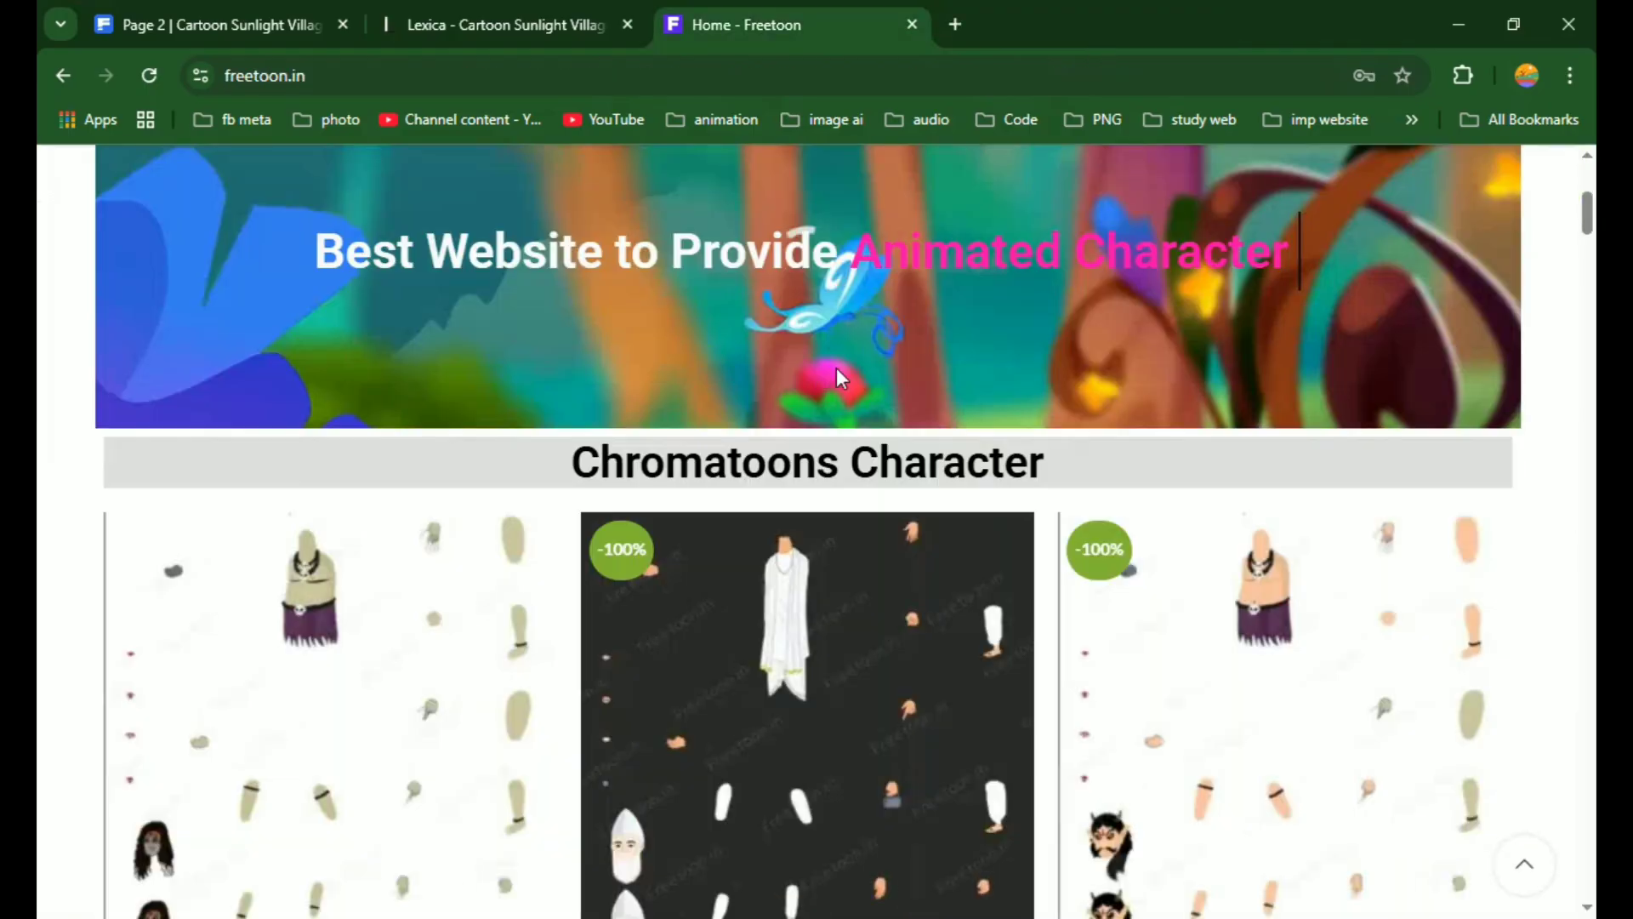
scroll(815, 367, "up", 5)
scroll(765, 297, "down", 15)
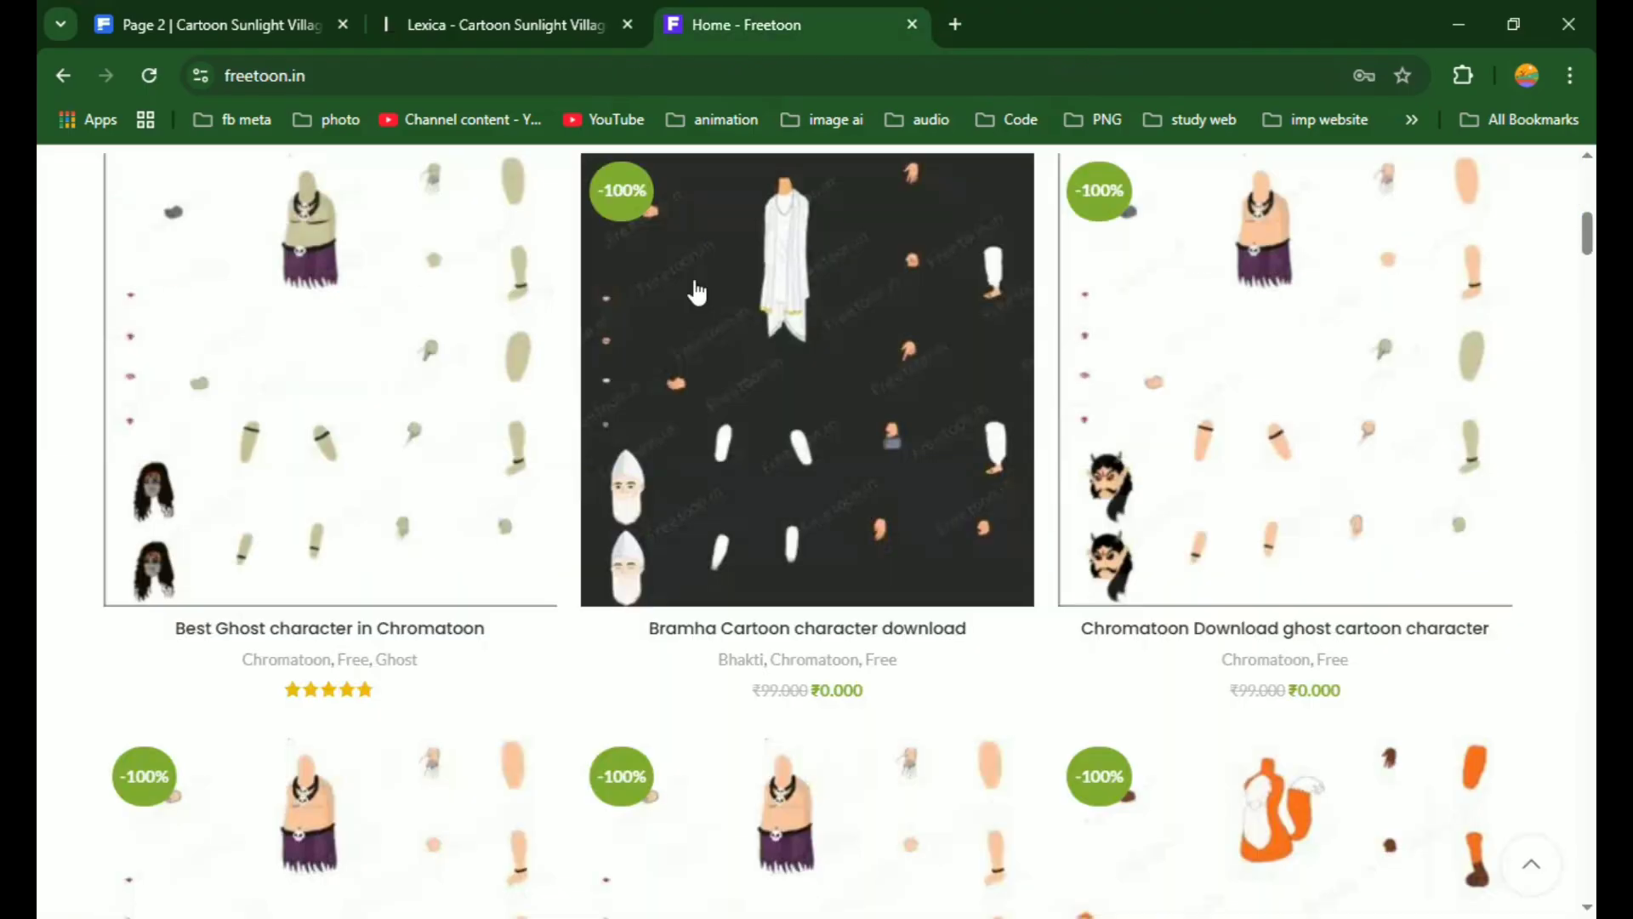
scroll(723, 249, "up", 10)
scroll(723, 249, "up", 6)
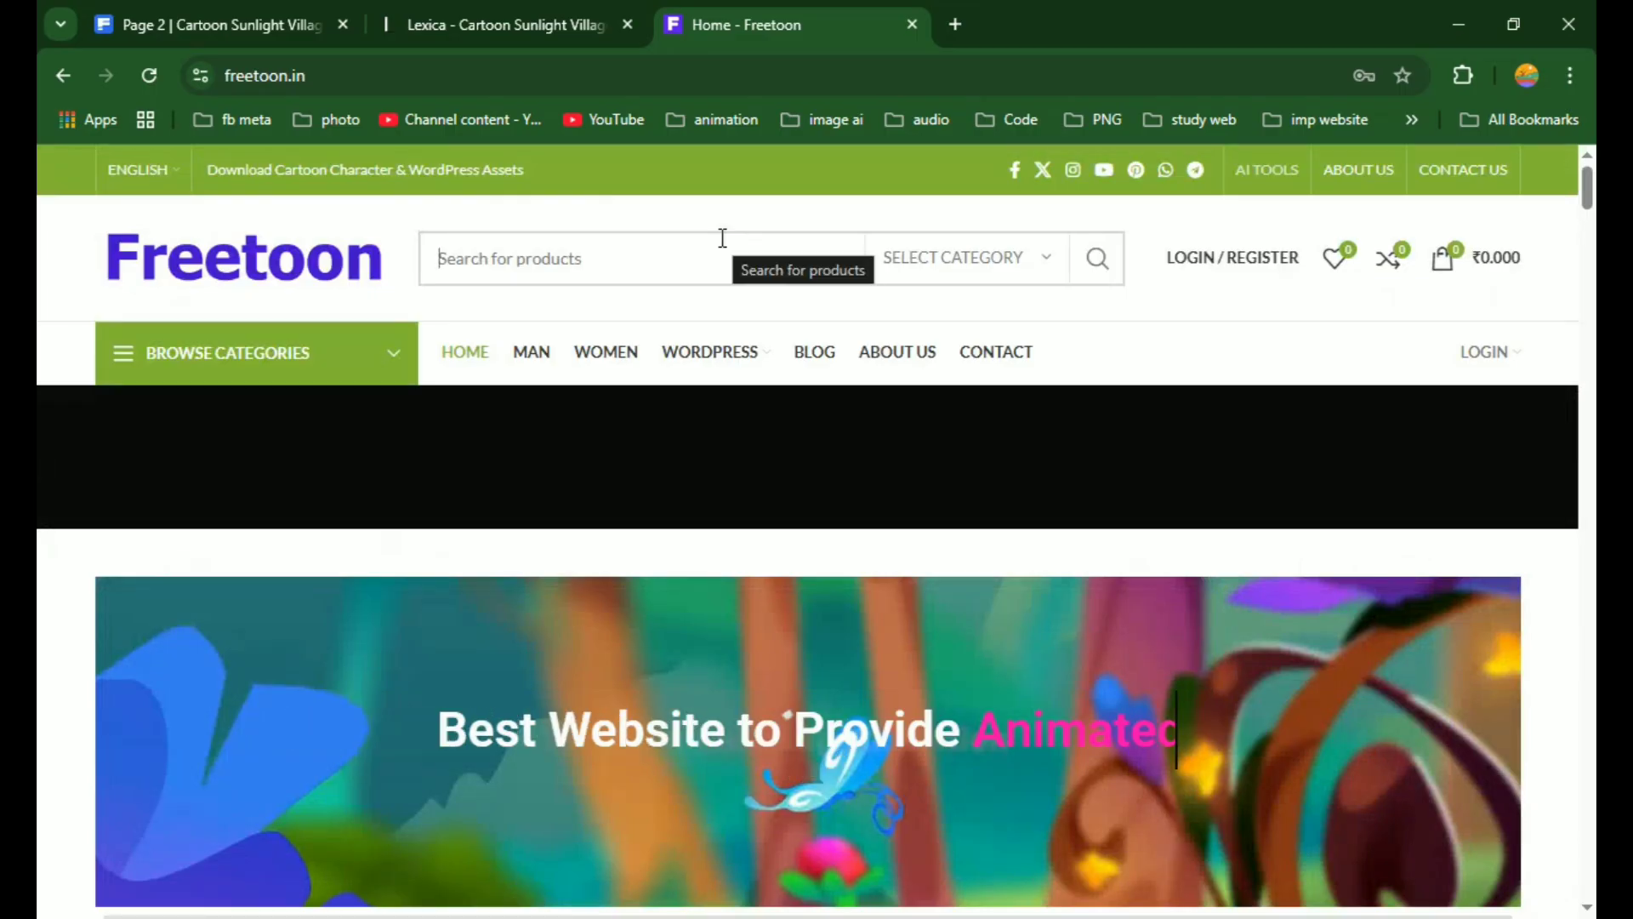
left_click(722, 238)
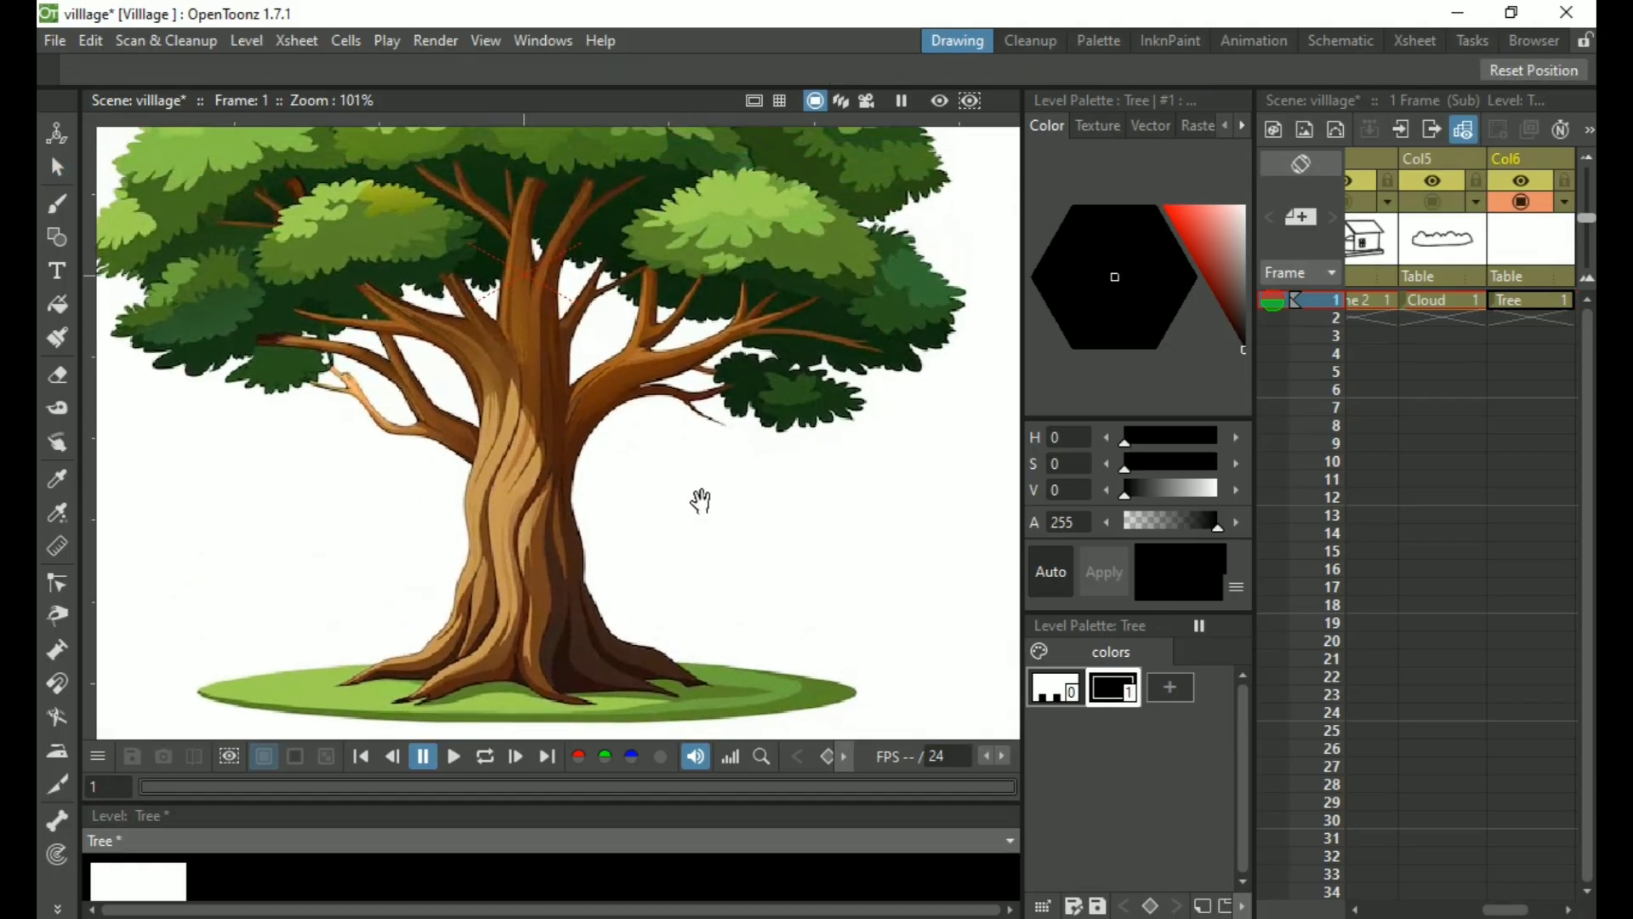
Draw a closed two-curve MultiArc outline around the grass patch beneath the tree, on the Tree level
key("s")
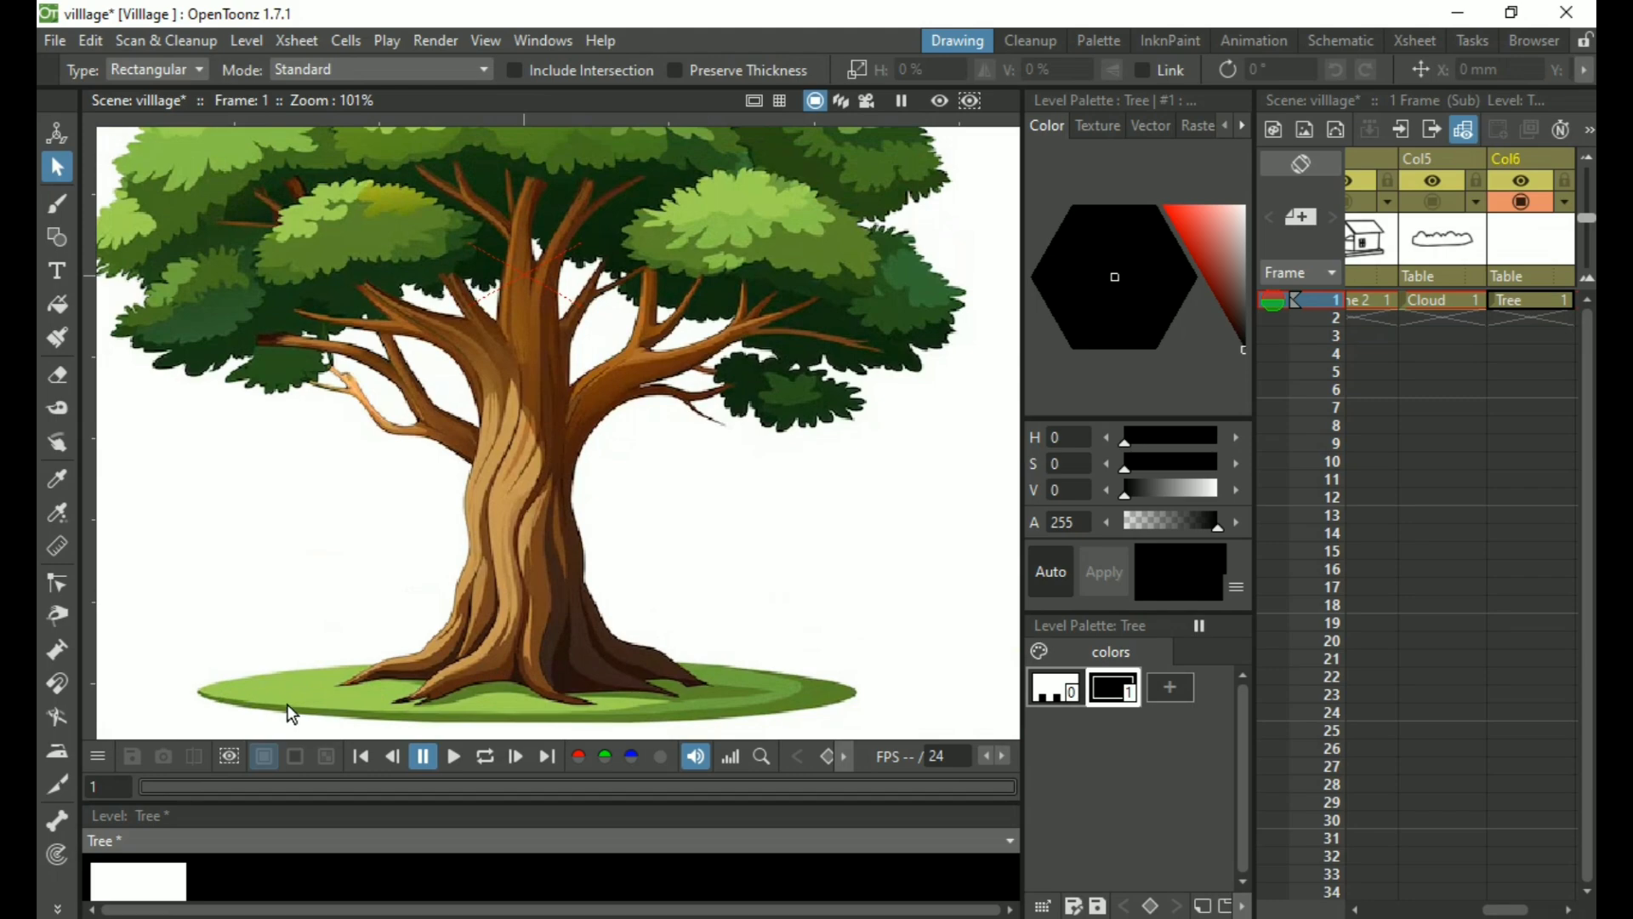
key("g")
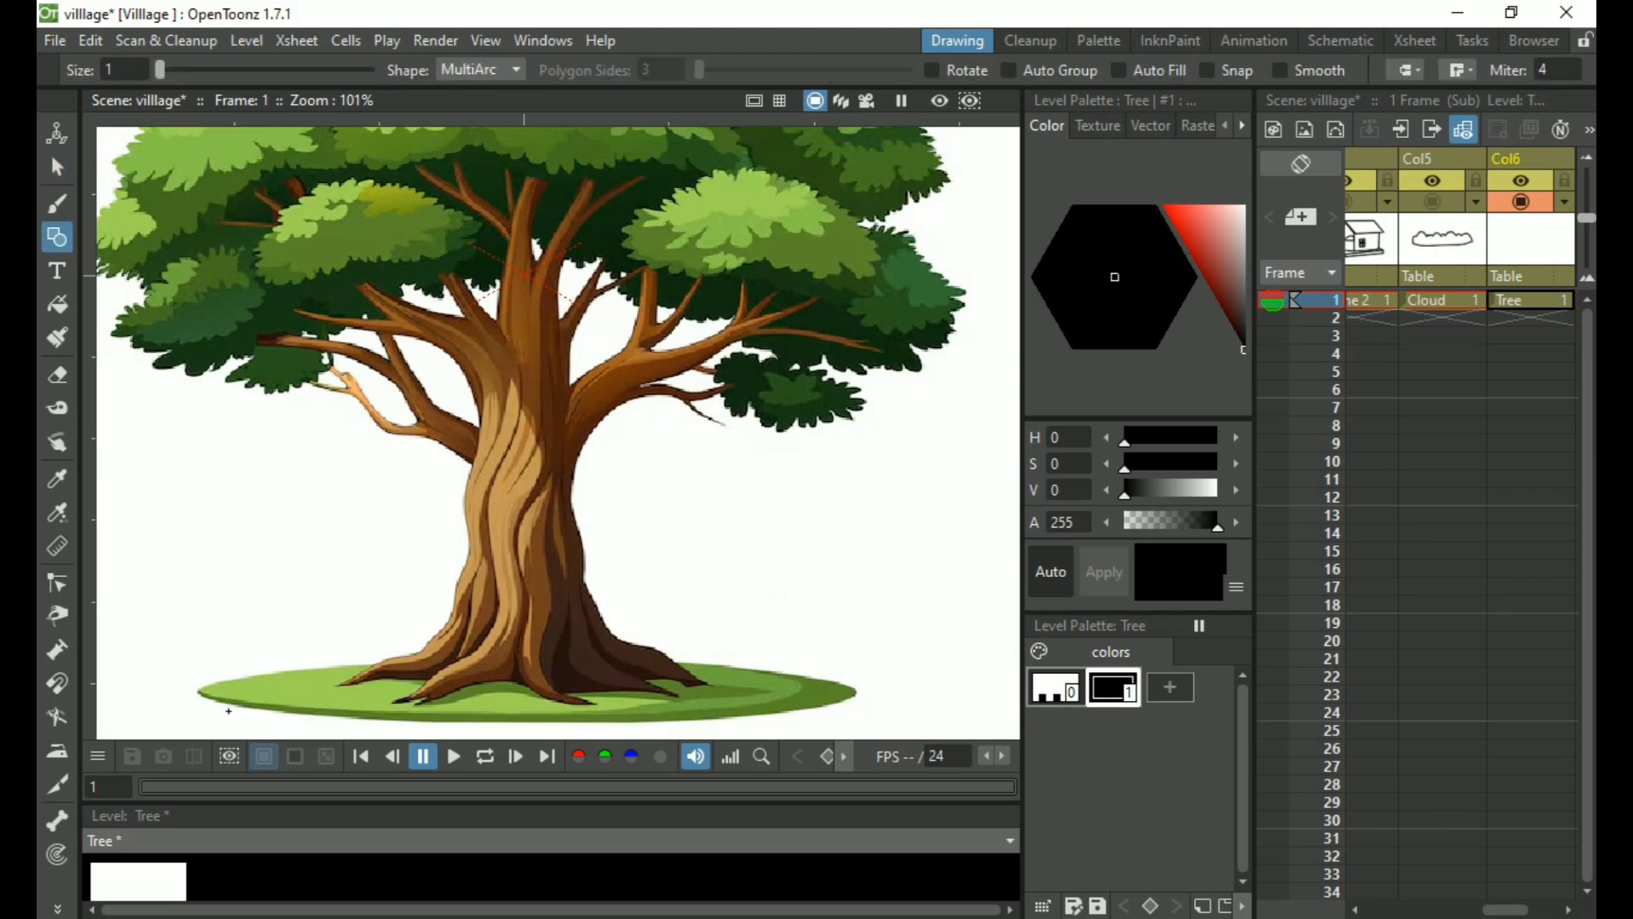
left_click(200, 691)
left_click(797, 688)
scroll(553, 596, "down", 1)
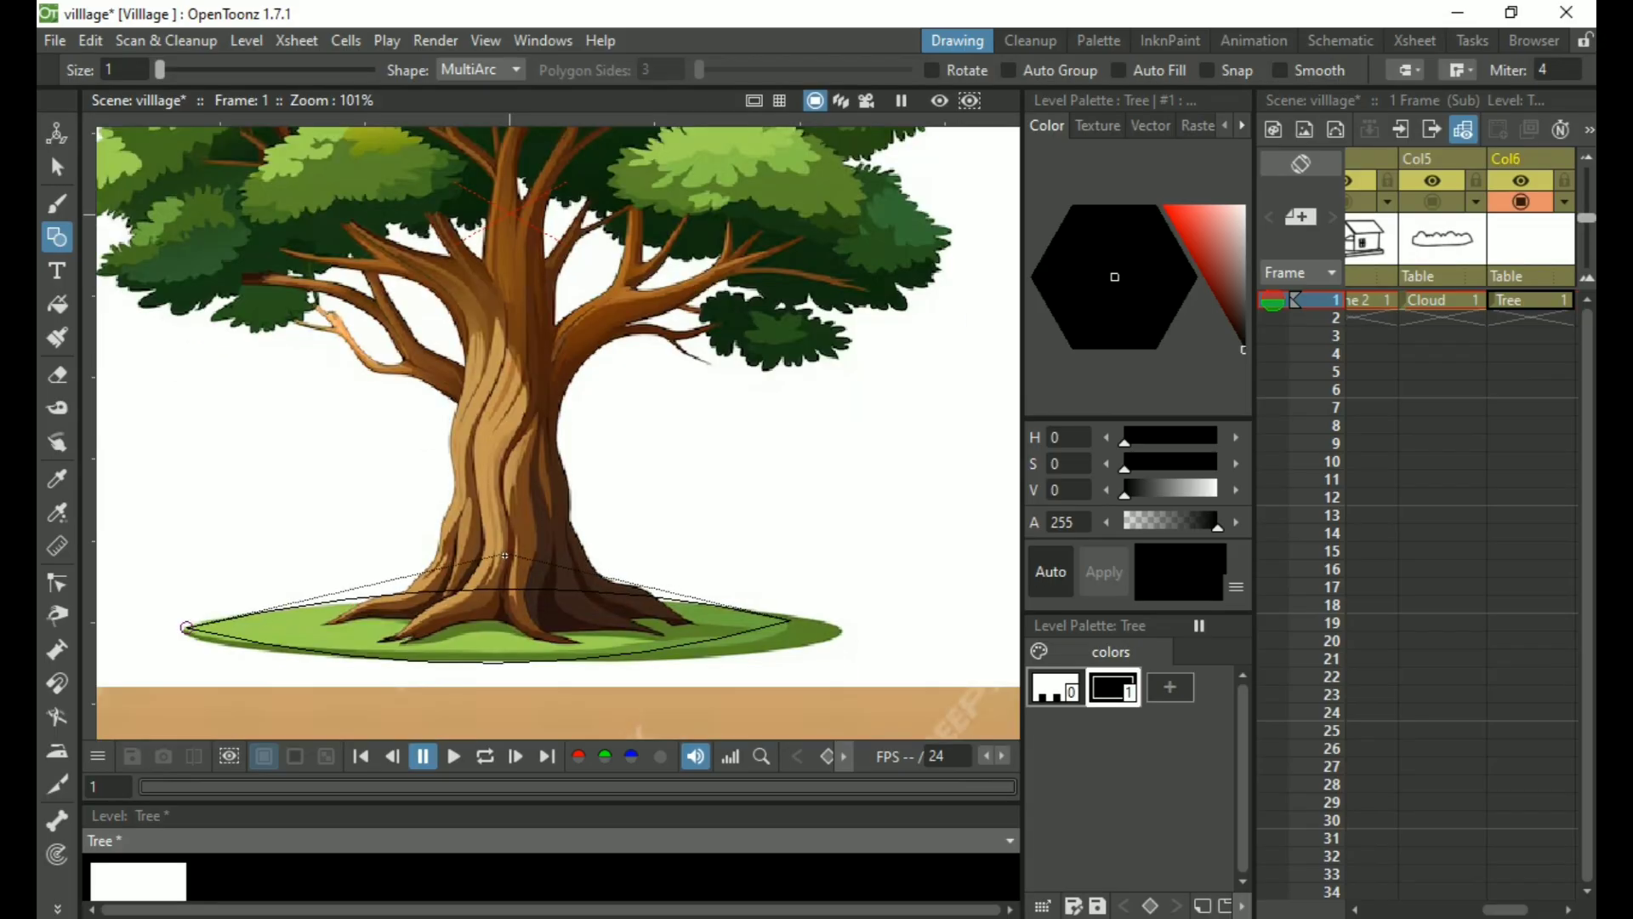
left_click(507, 555)
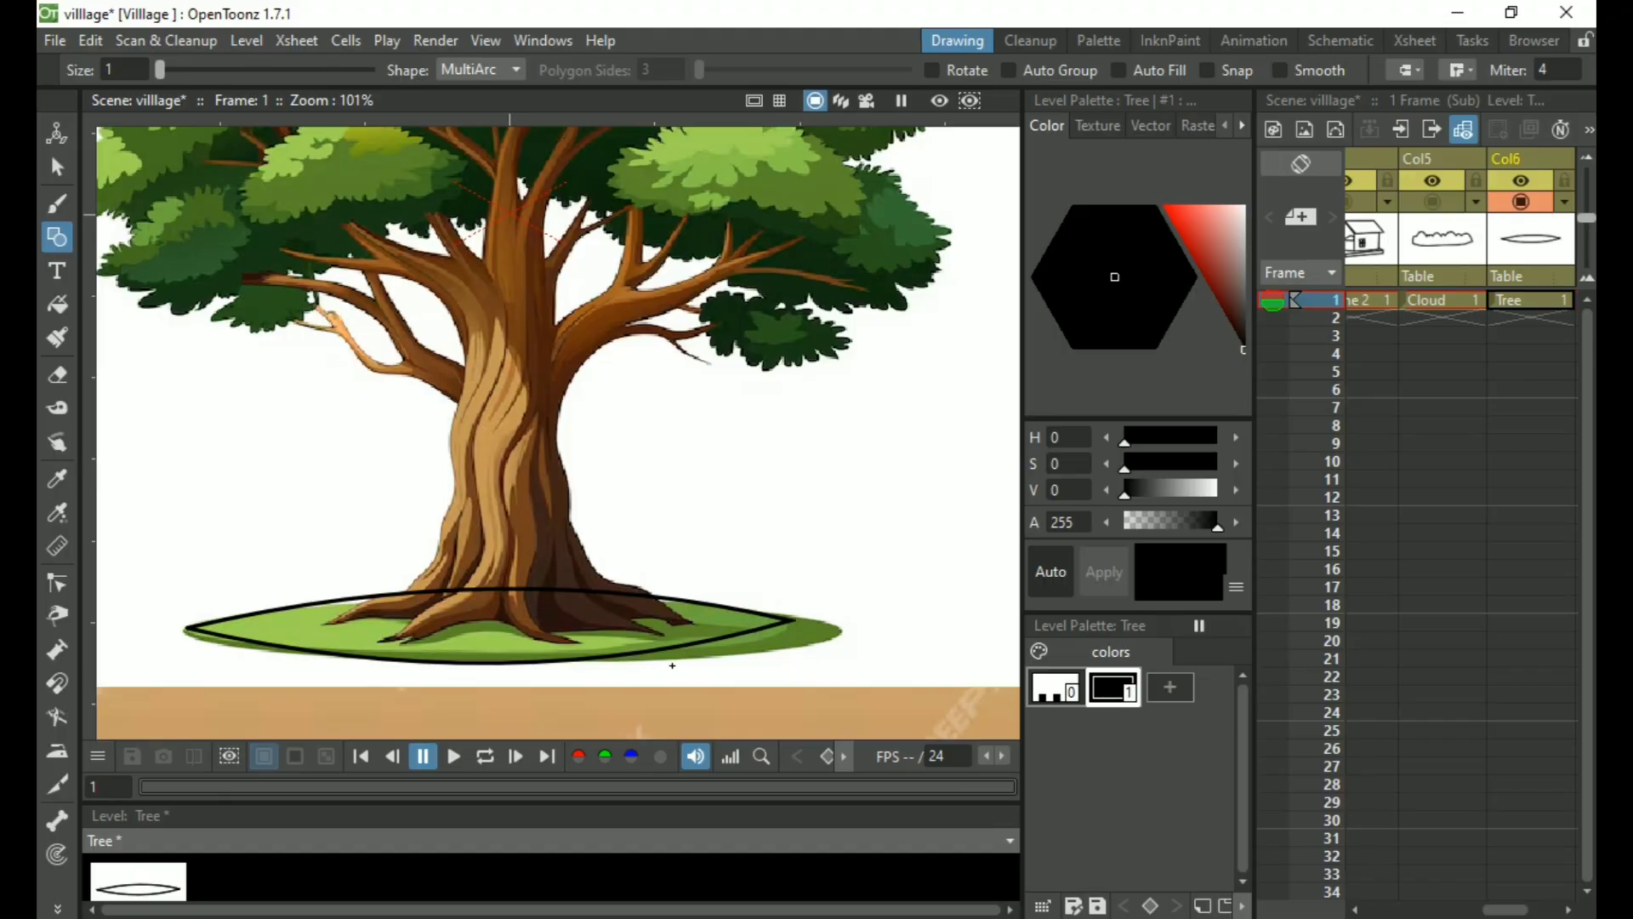
Reshape the left end and lower edge of the grass outline to follow the rim of the grass patch
scroll(231, 649, "up", 6)
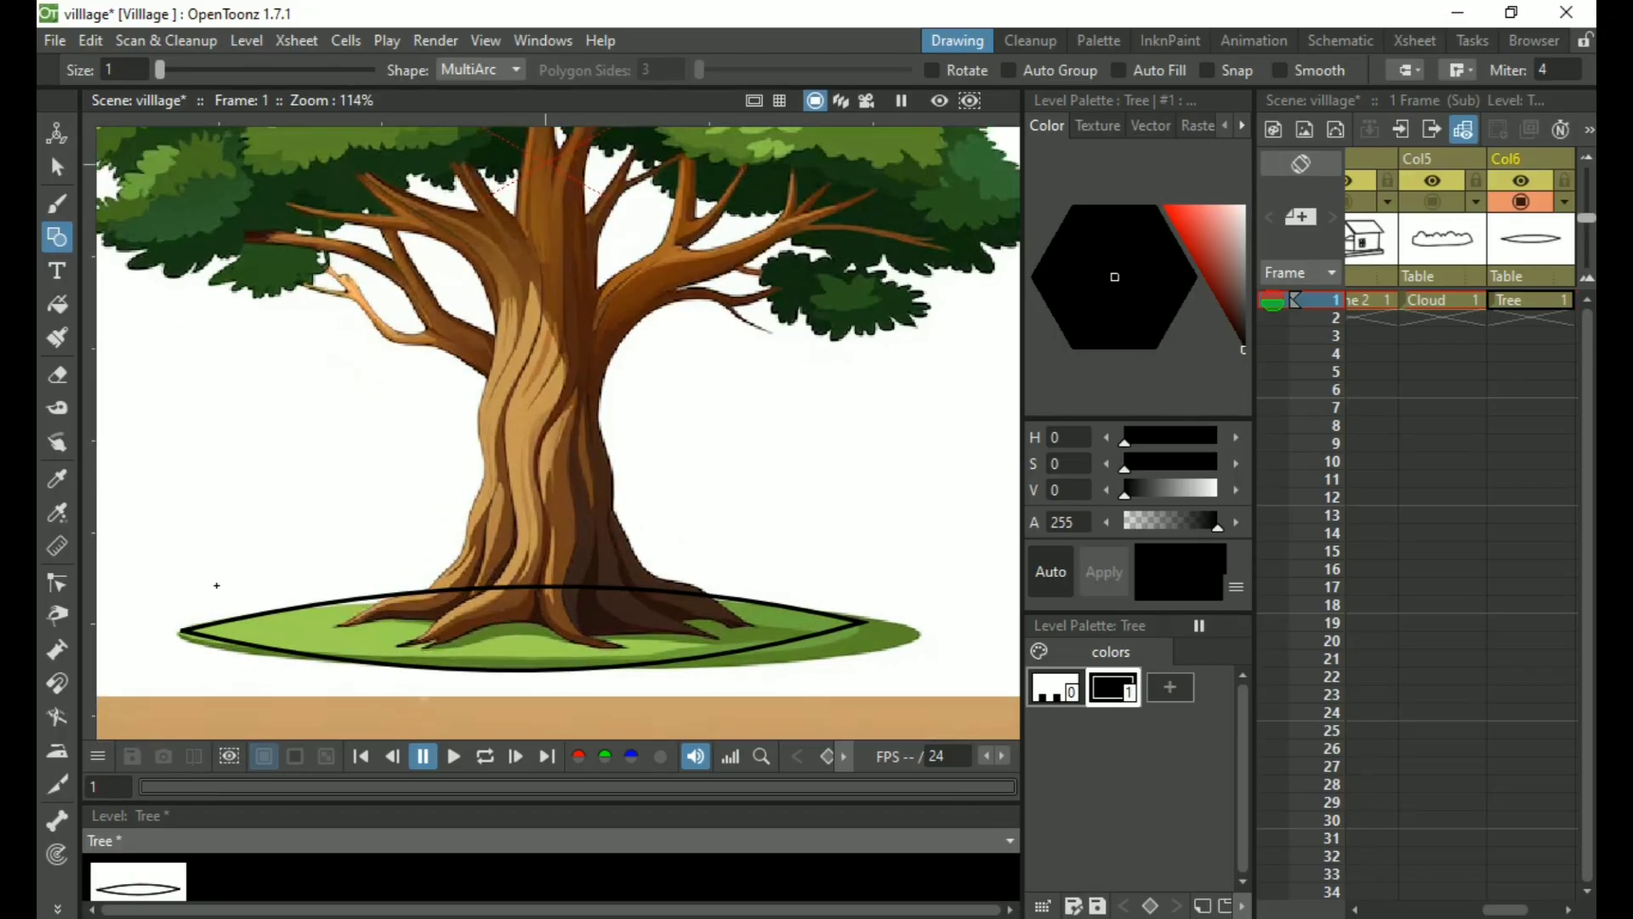
scroll(204, 618, "up", 2)
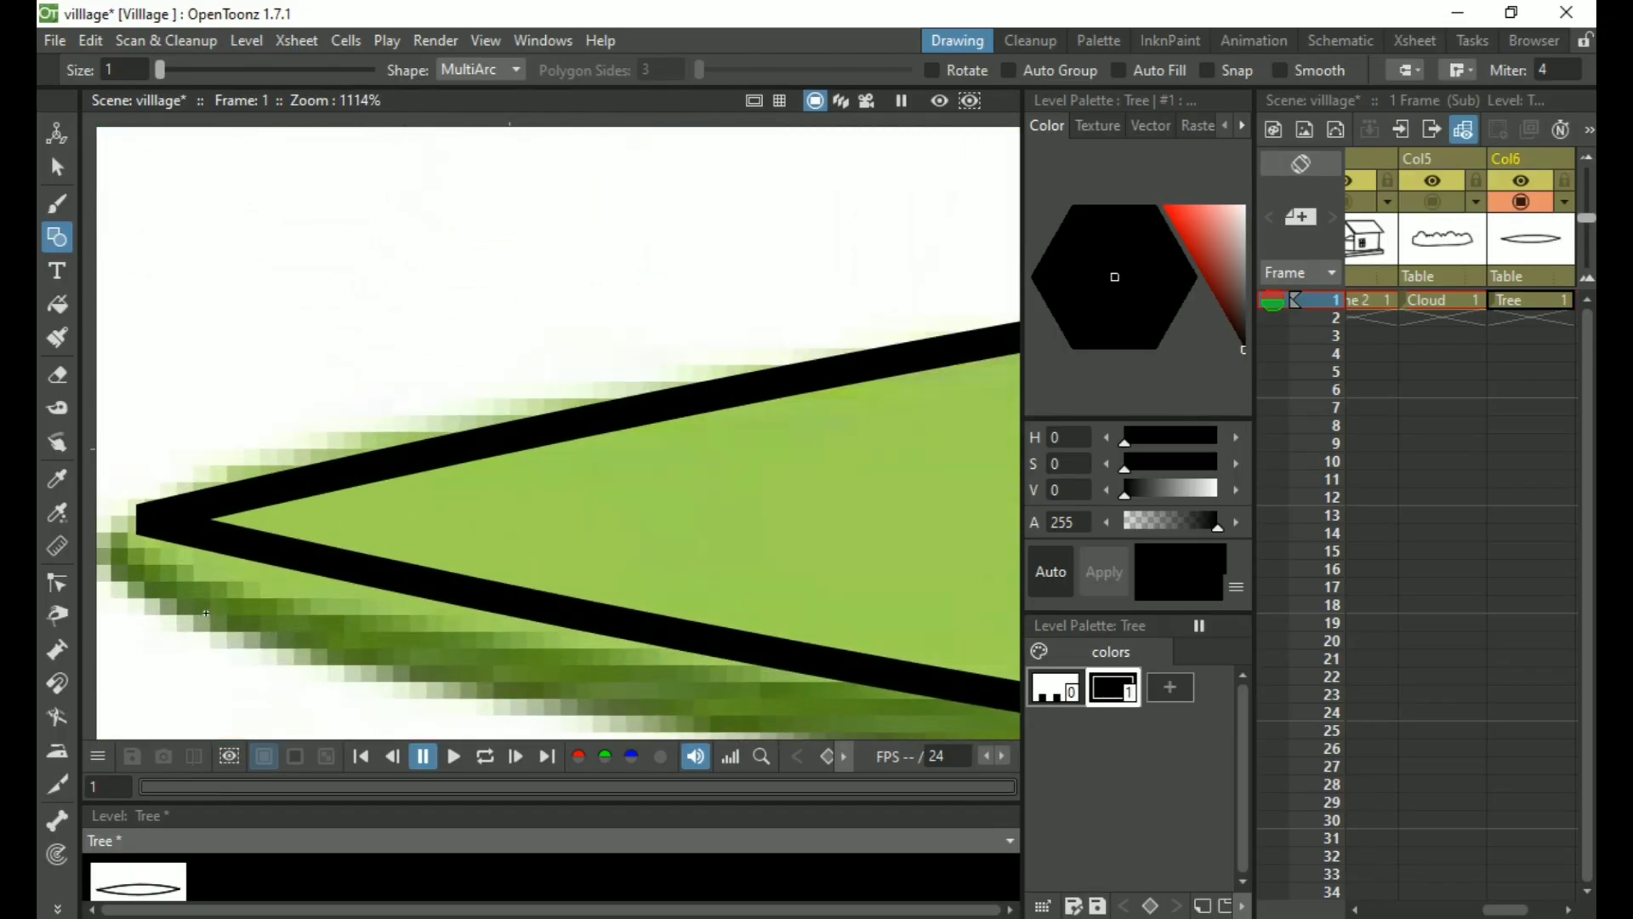
key("s")
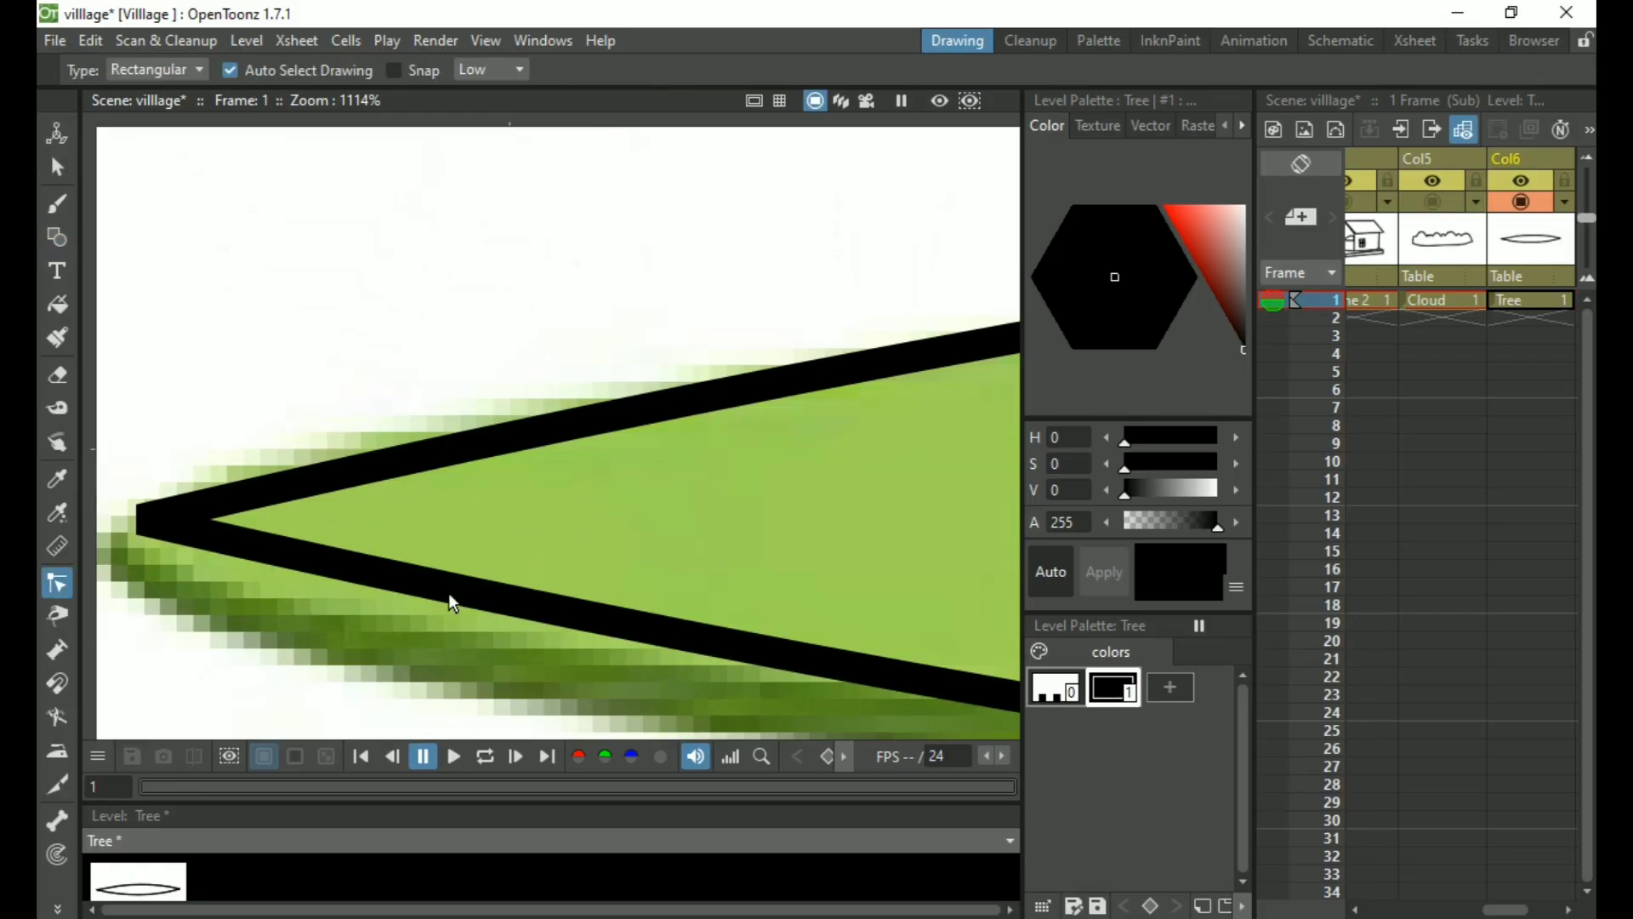
left_click(422, 595)
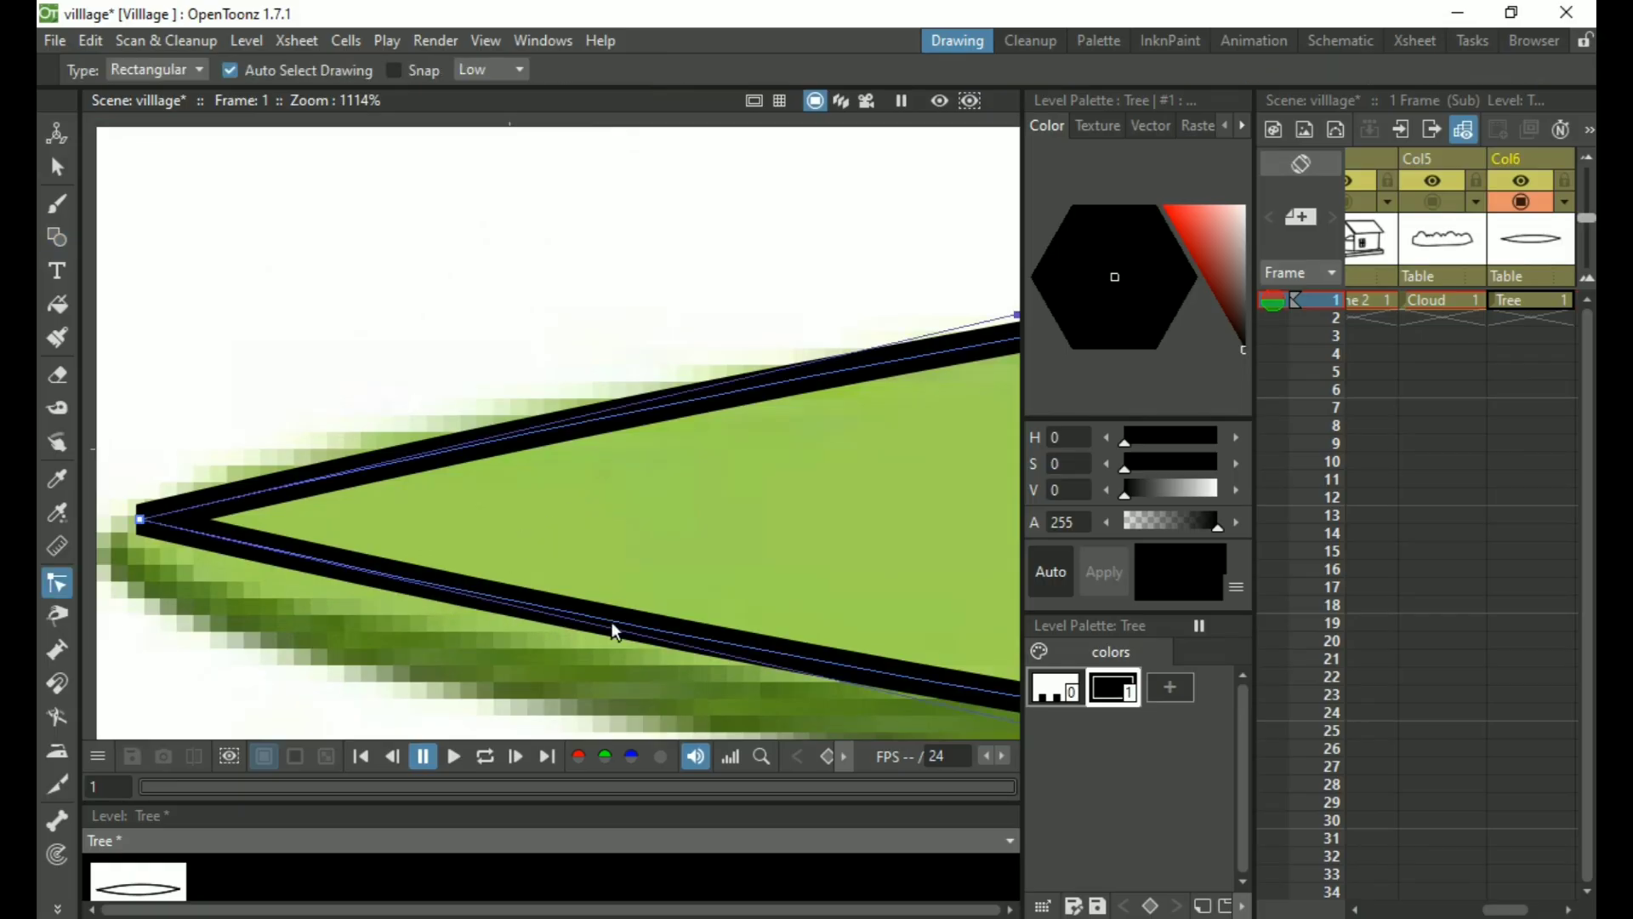
scroll(708, 544, "down", 3)
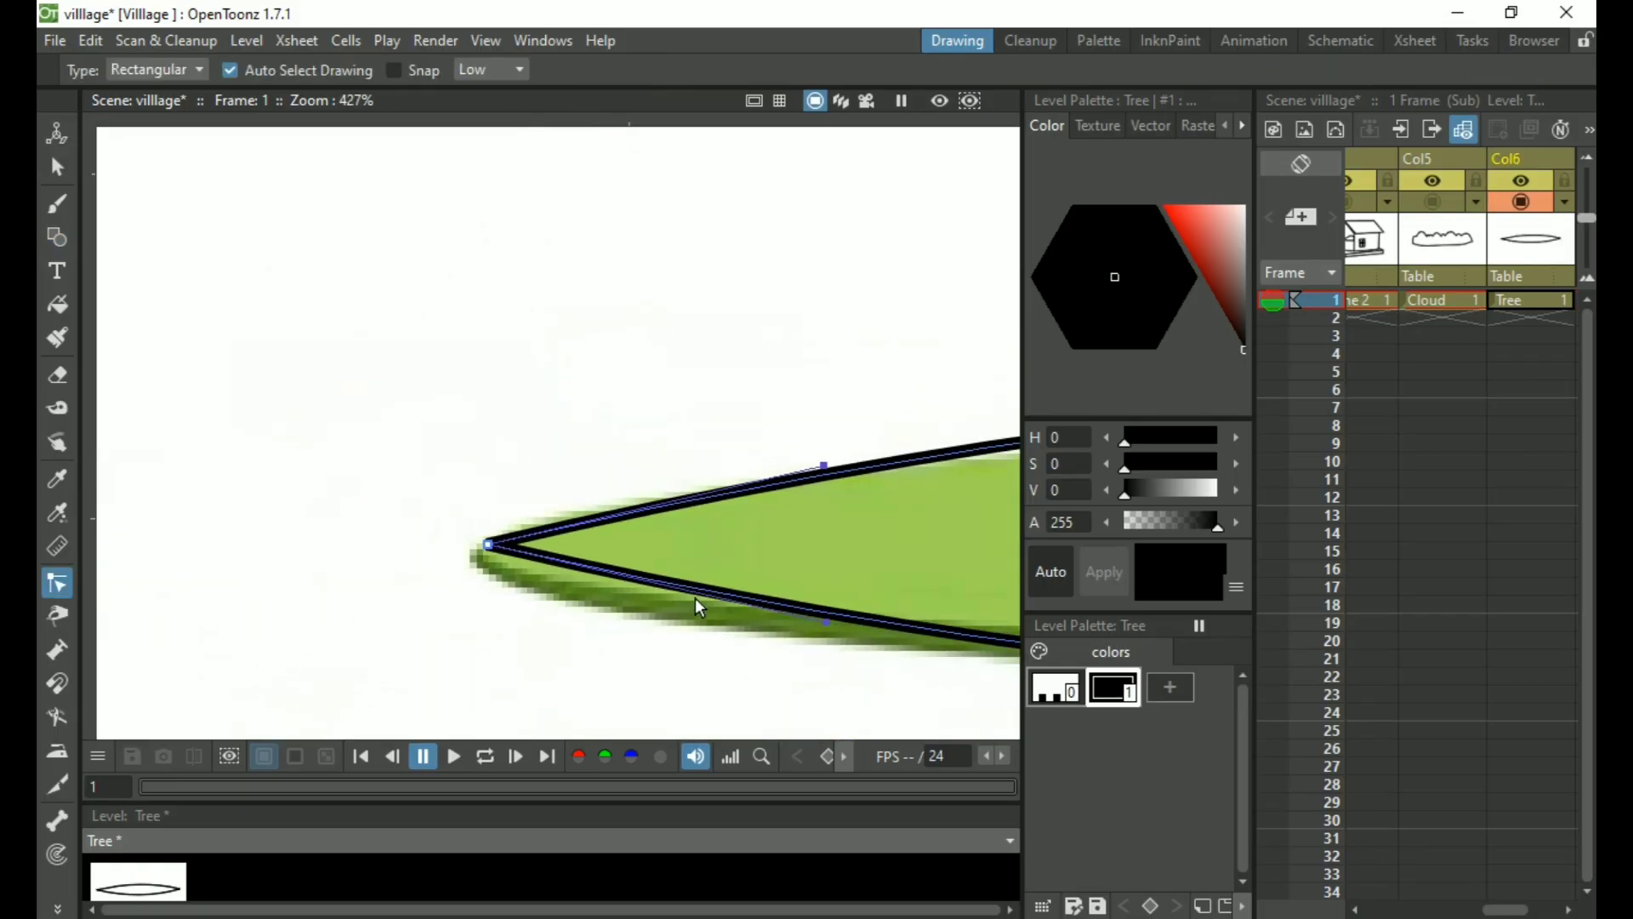
scroll(699, 606, "up", 2)
scroll(686, 493, "up", 3)
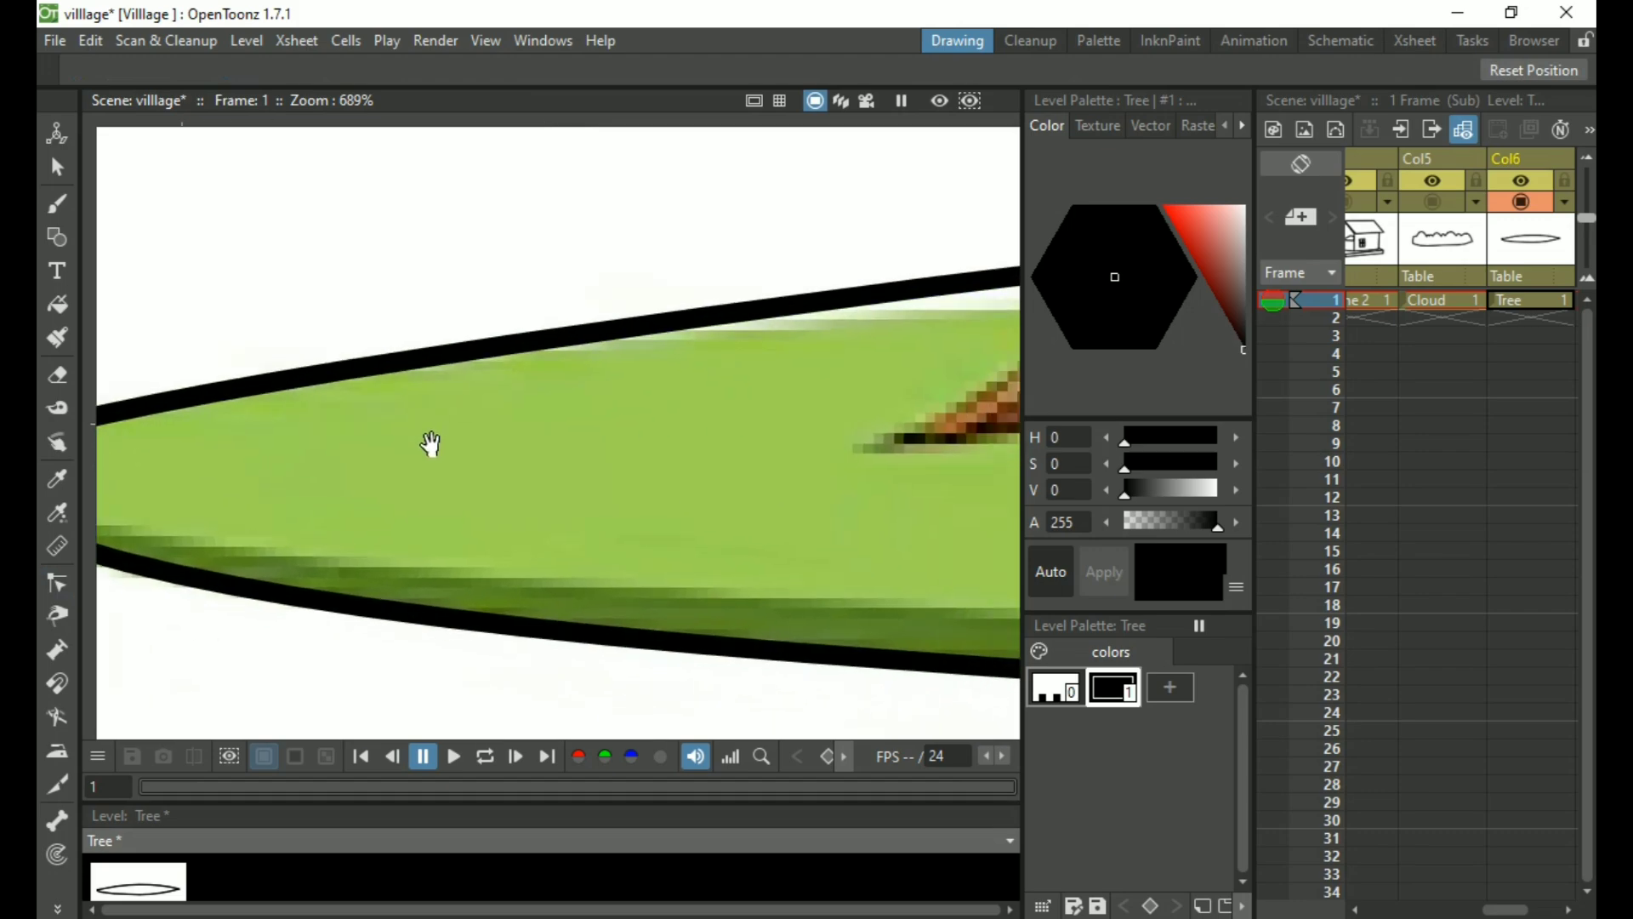
Lower the upper edge of the grass outline near the left root to match the top of the grass
scroll(803, 377, "up", 3)
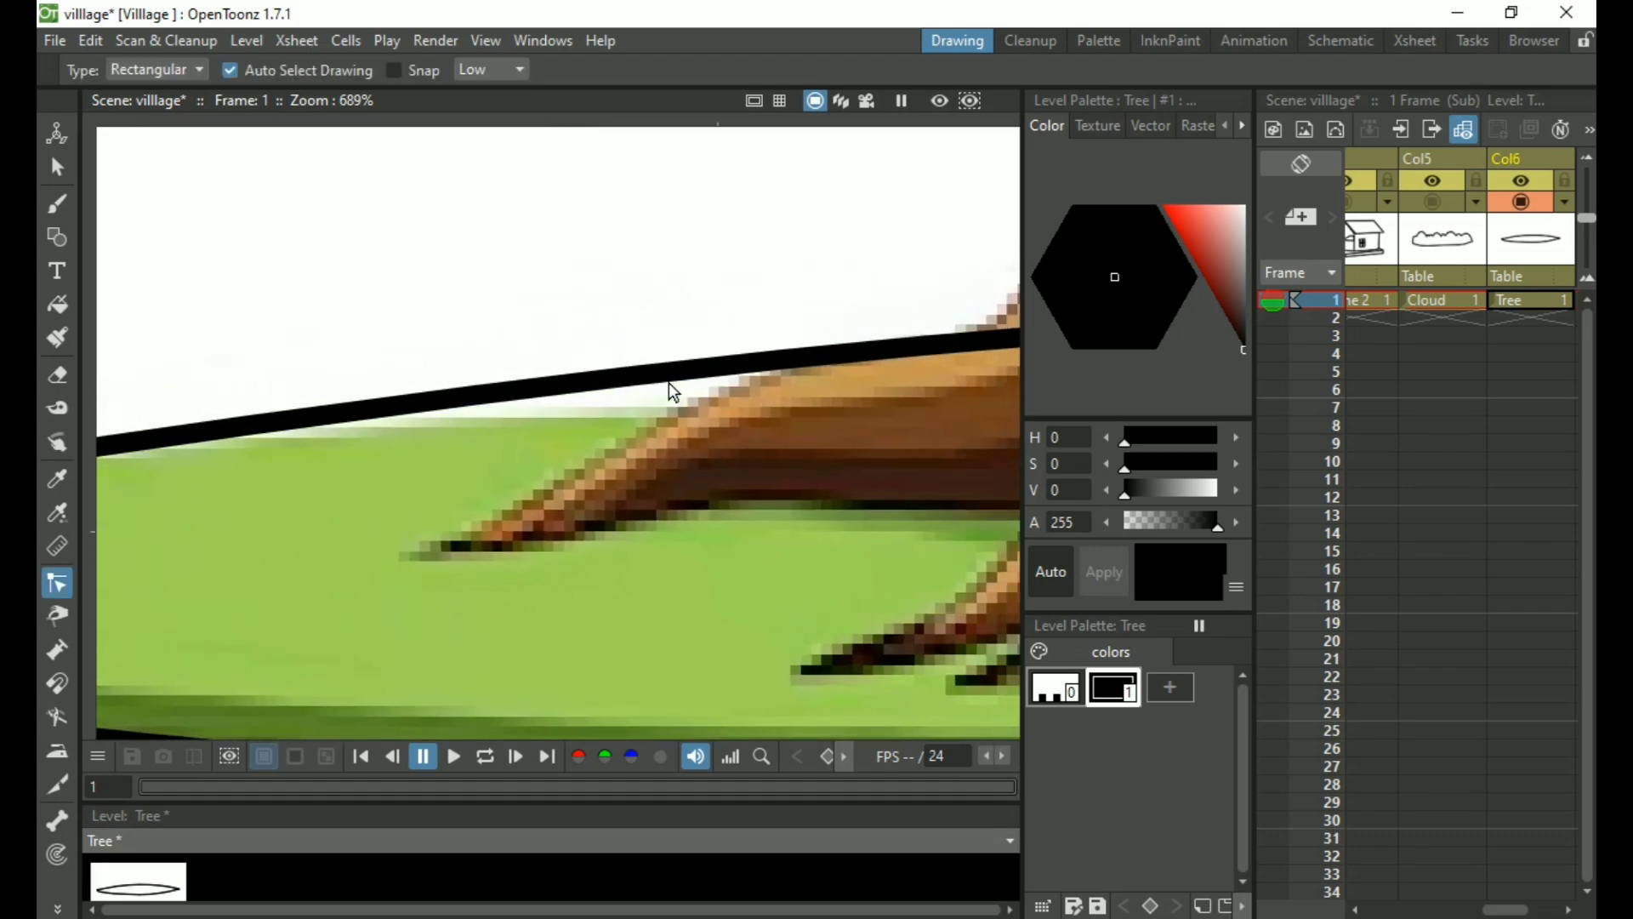
left_click(880, 352)
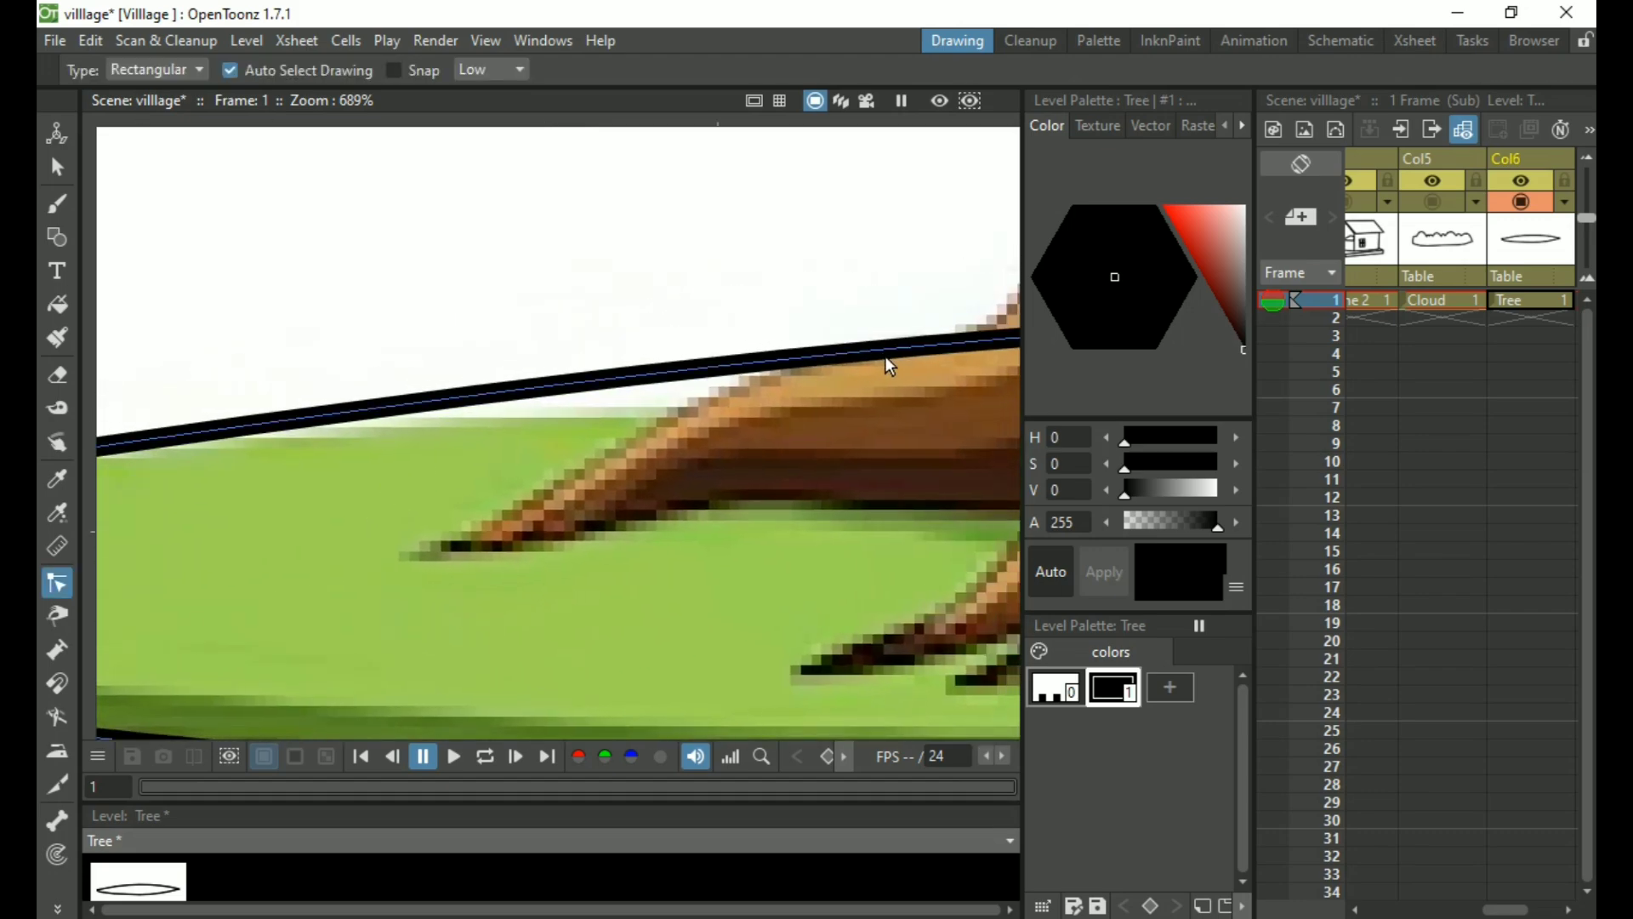
left_click_drag(885, 373, 888, 389)
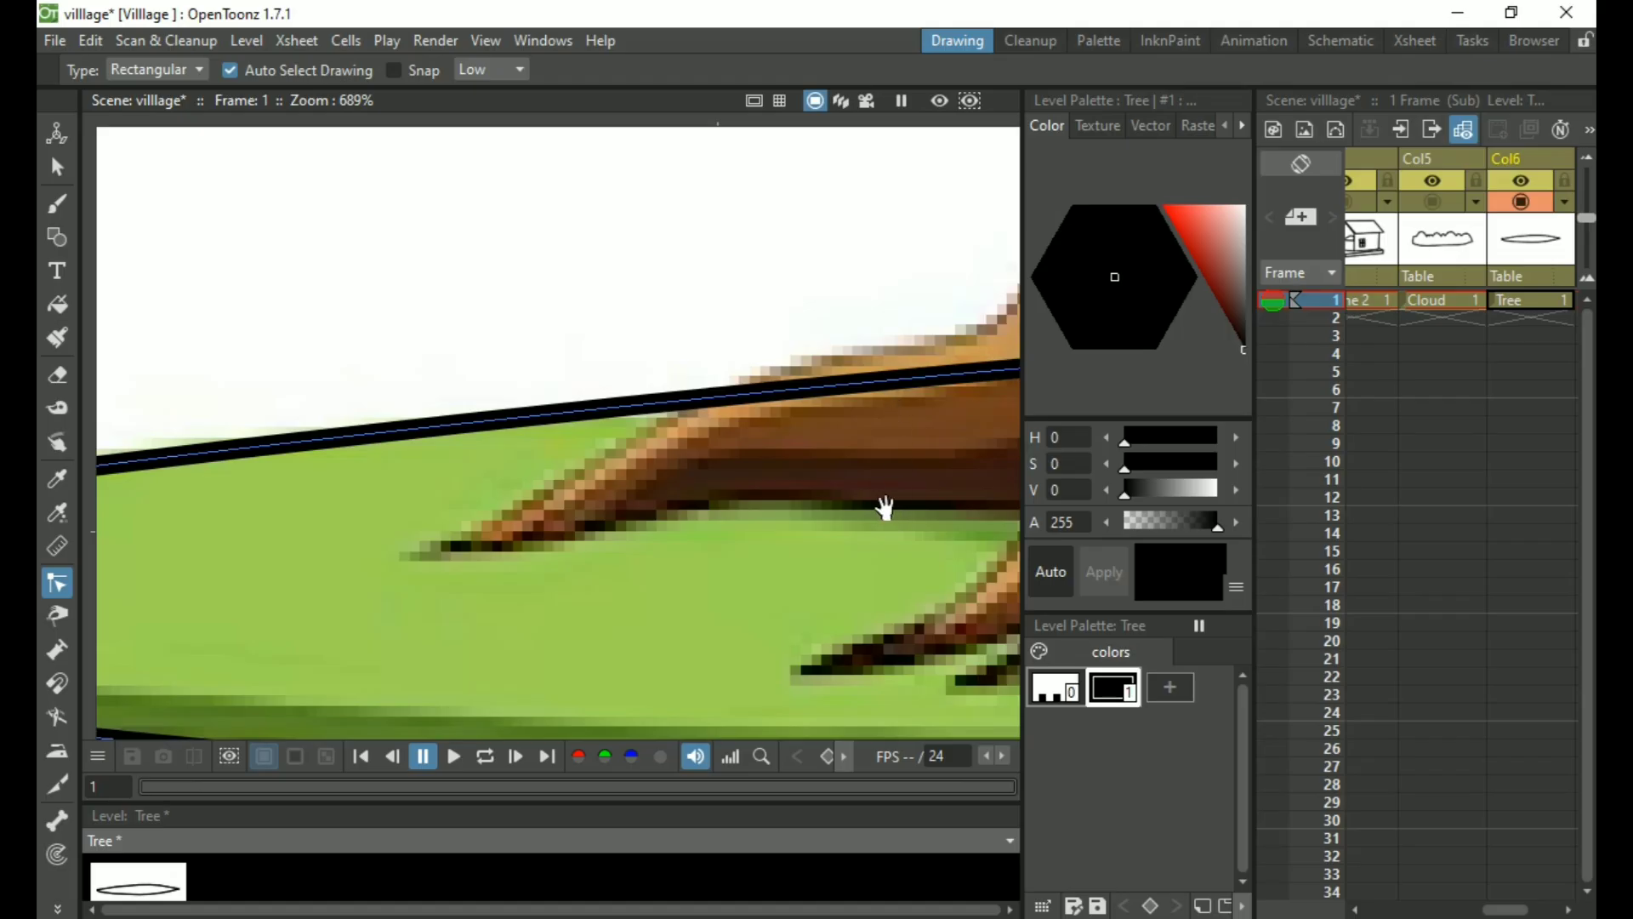
left_click_drag(885, 507, 539, 503)
scroll(534, 493, "down", 7)
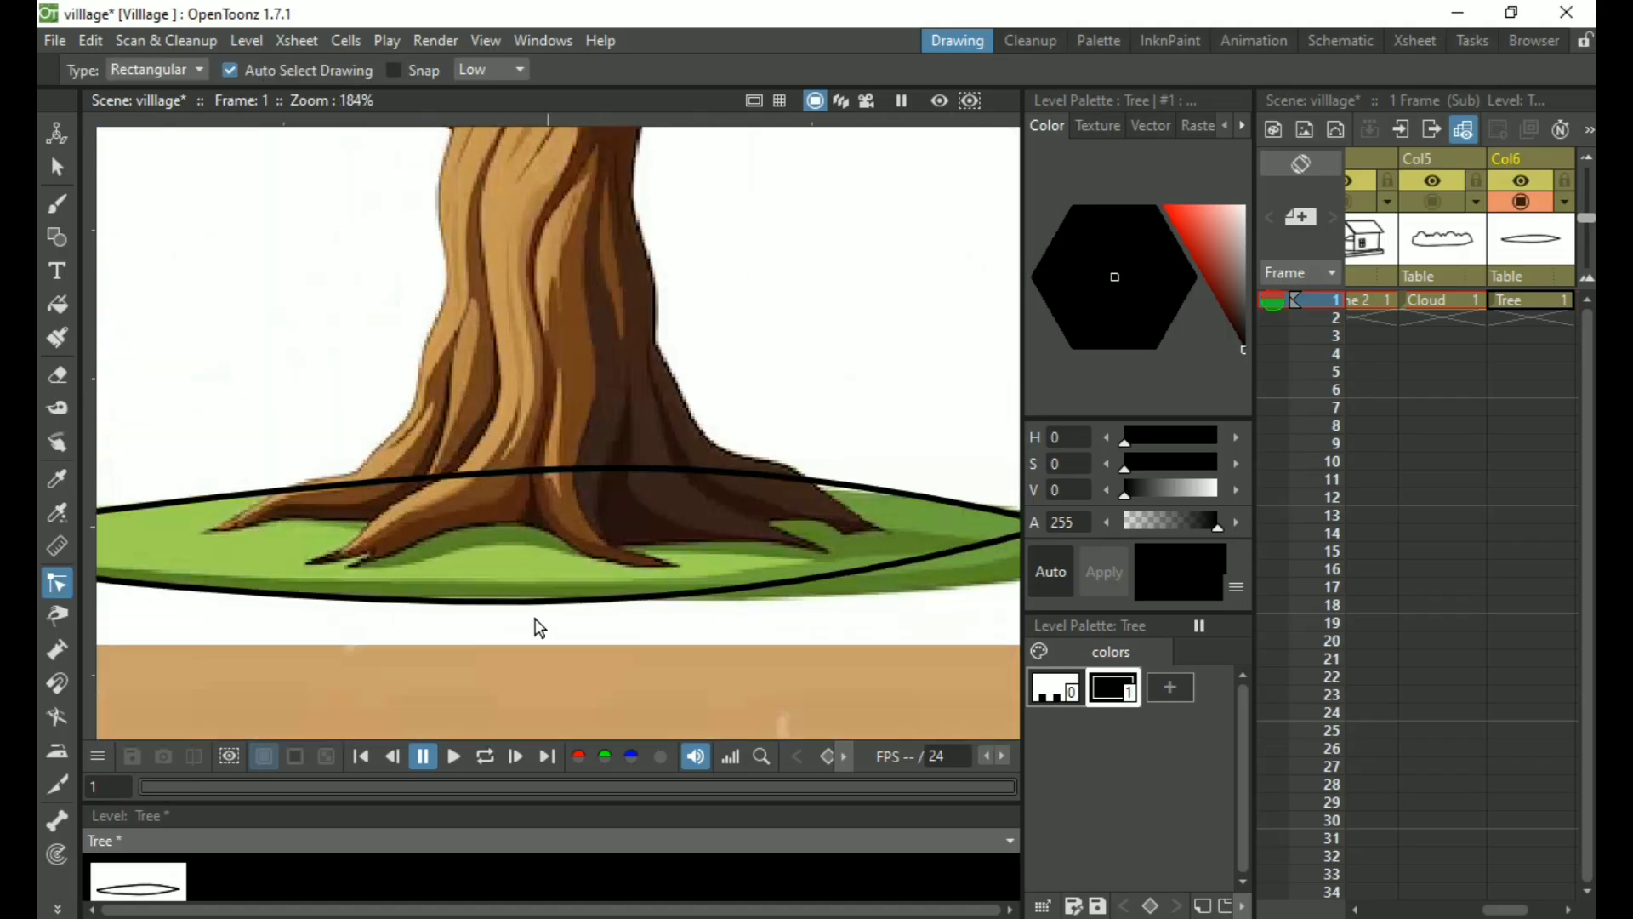
Bow out the lower curve at the right end of the grass outline toward the grass edge
scroll(920, 563, "up", 2)
scroll(926, 544, "up", 5)
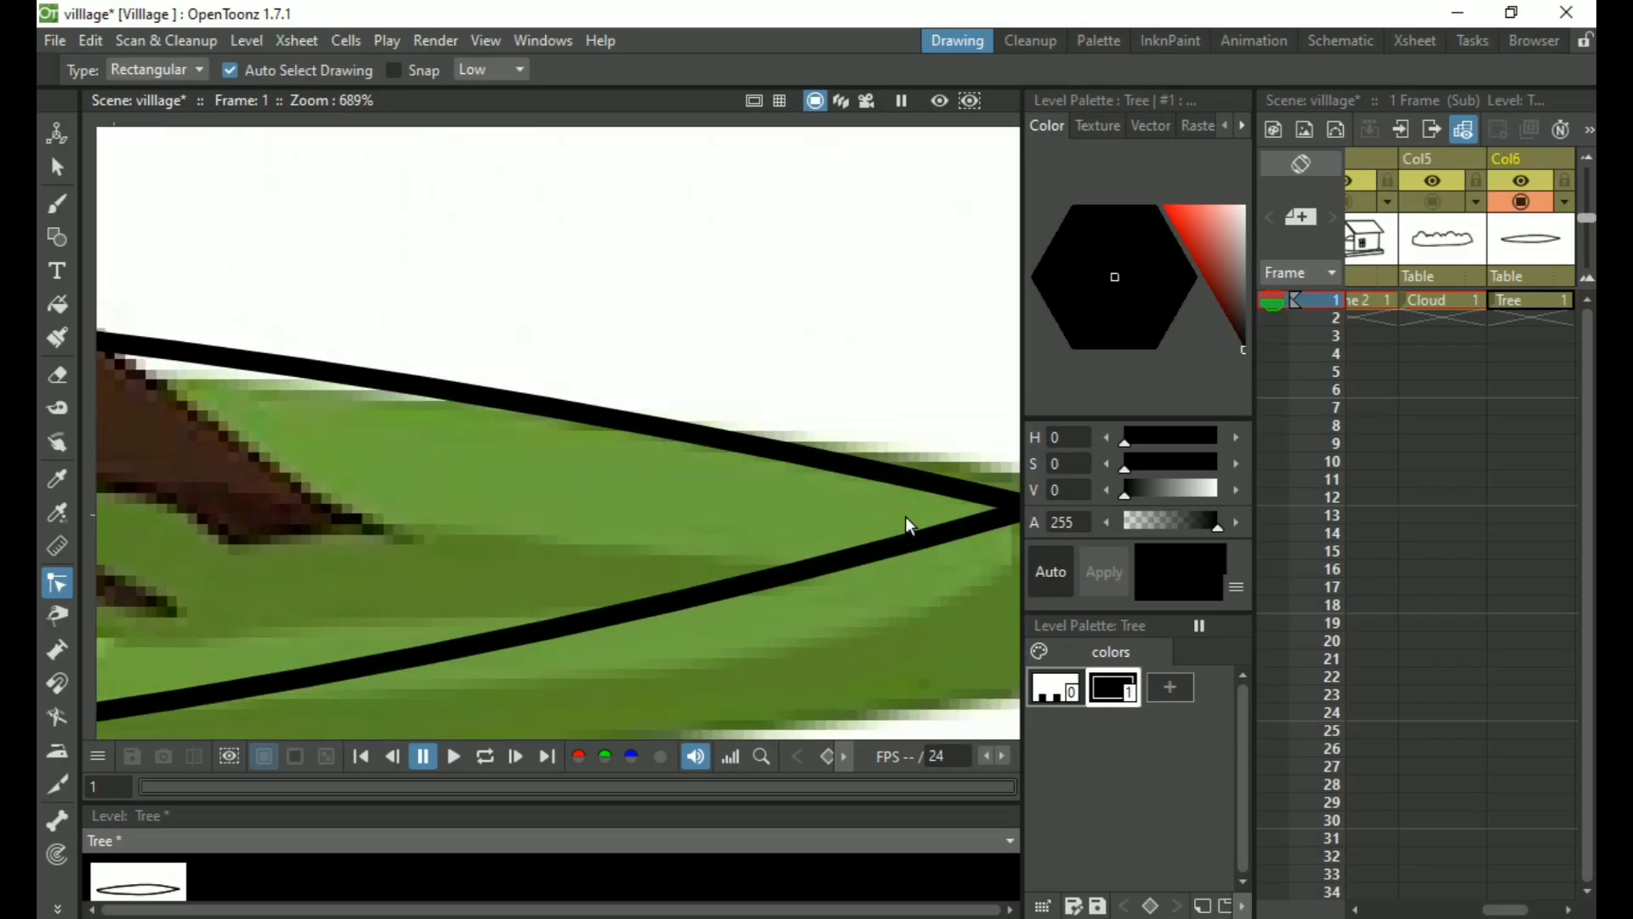
left_click_drag(905, 516, 516, 542)
key("space")
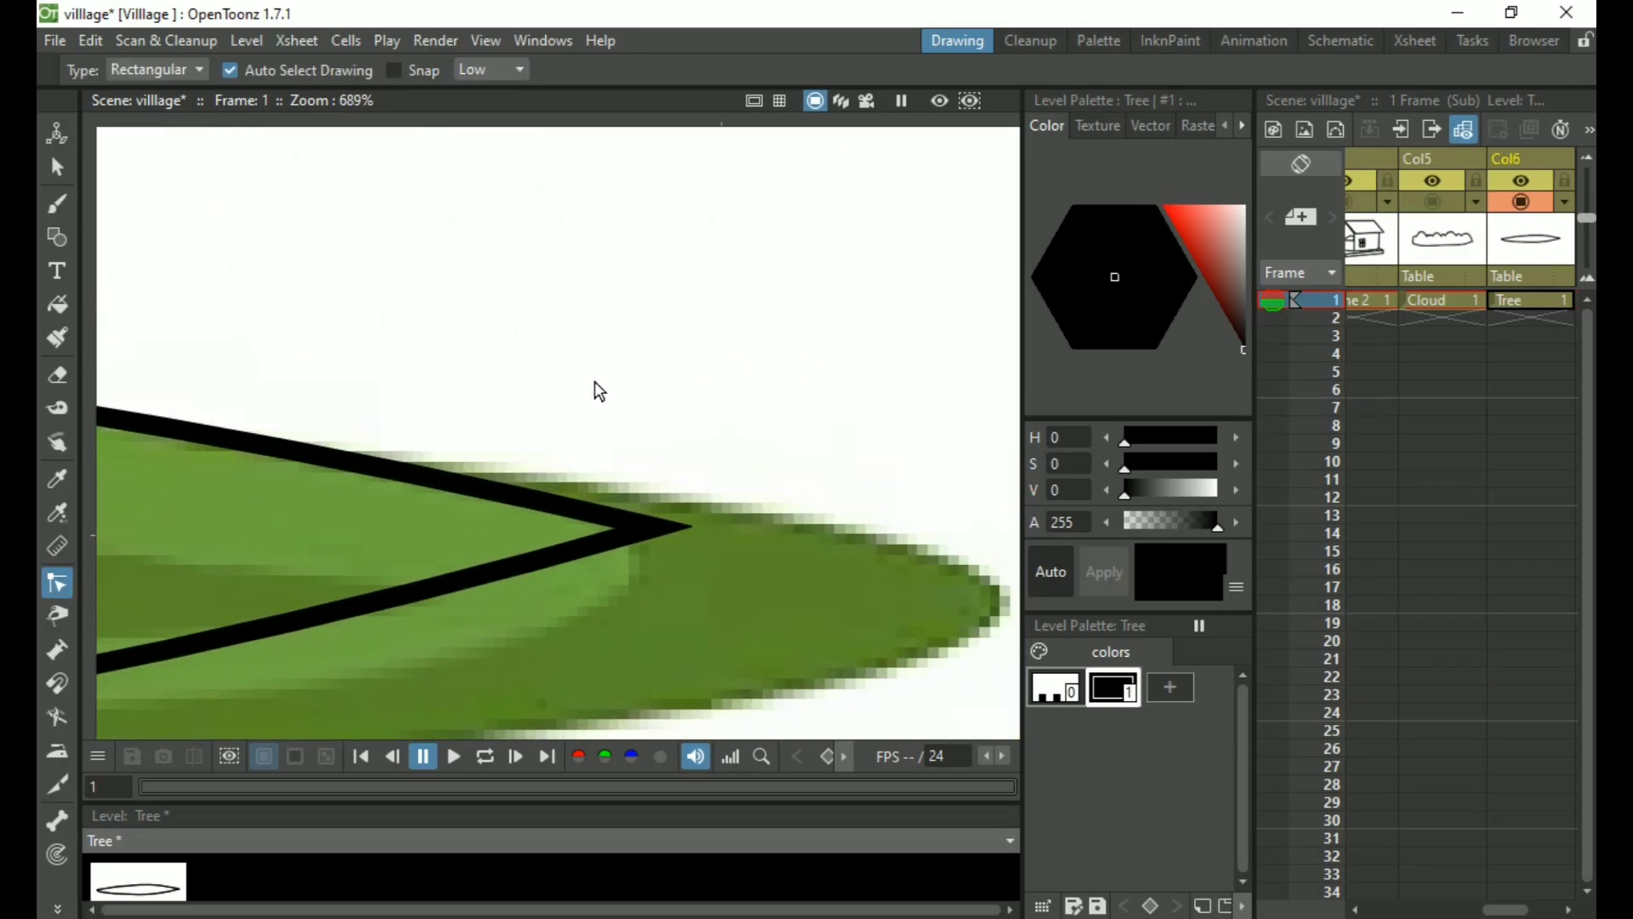
left_click(543, 561)
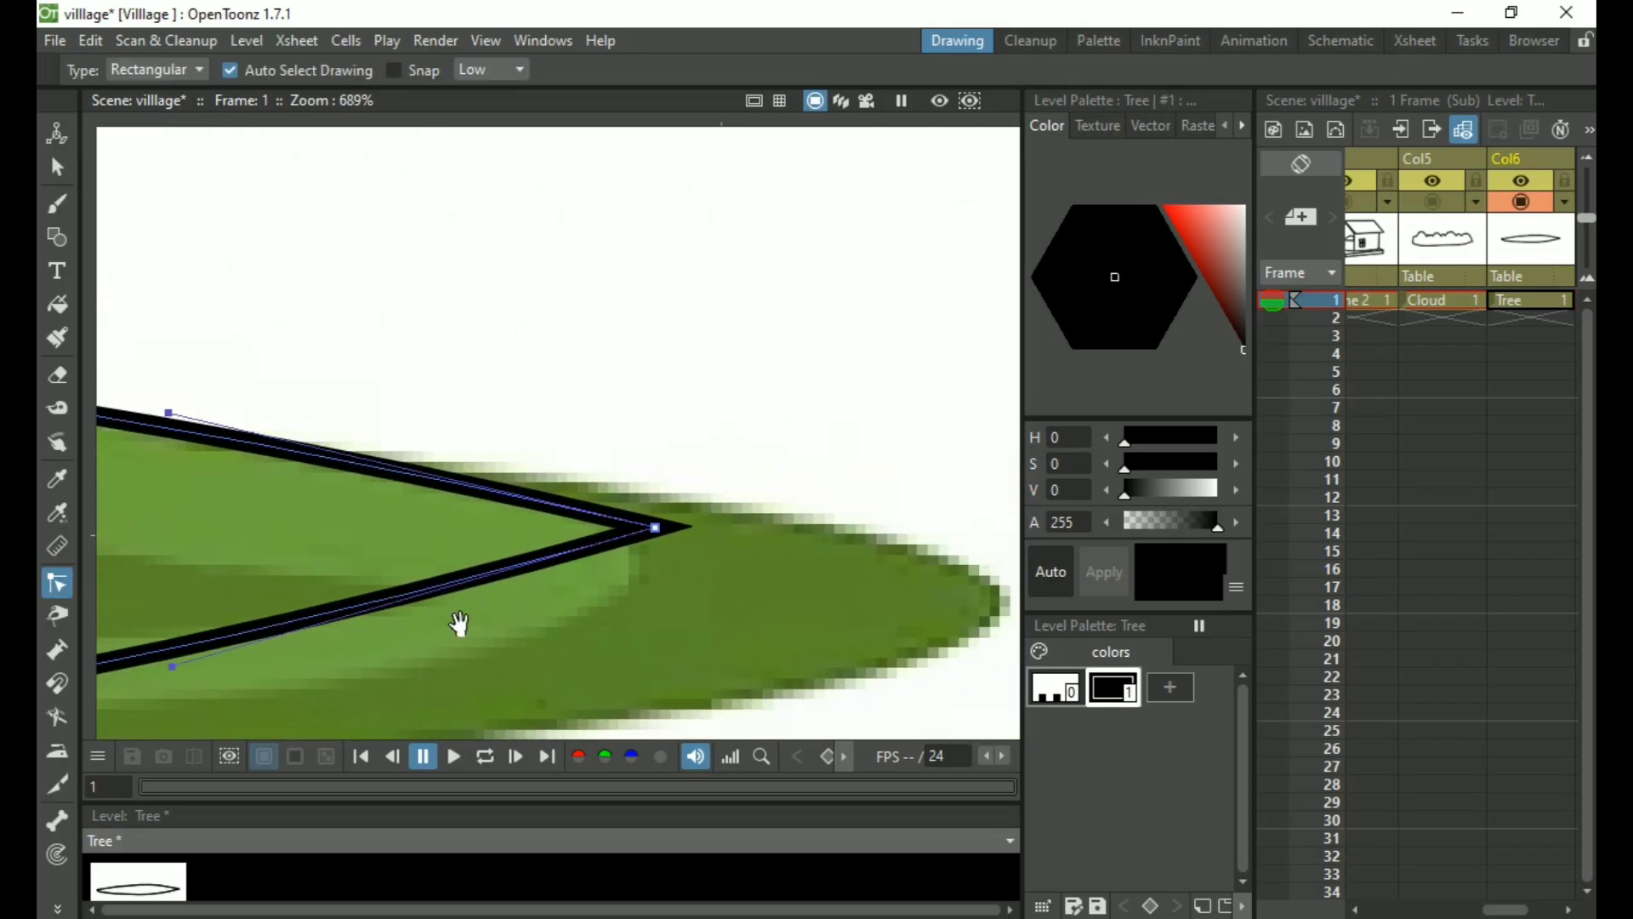
key("space")
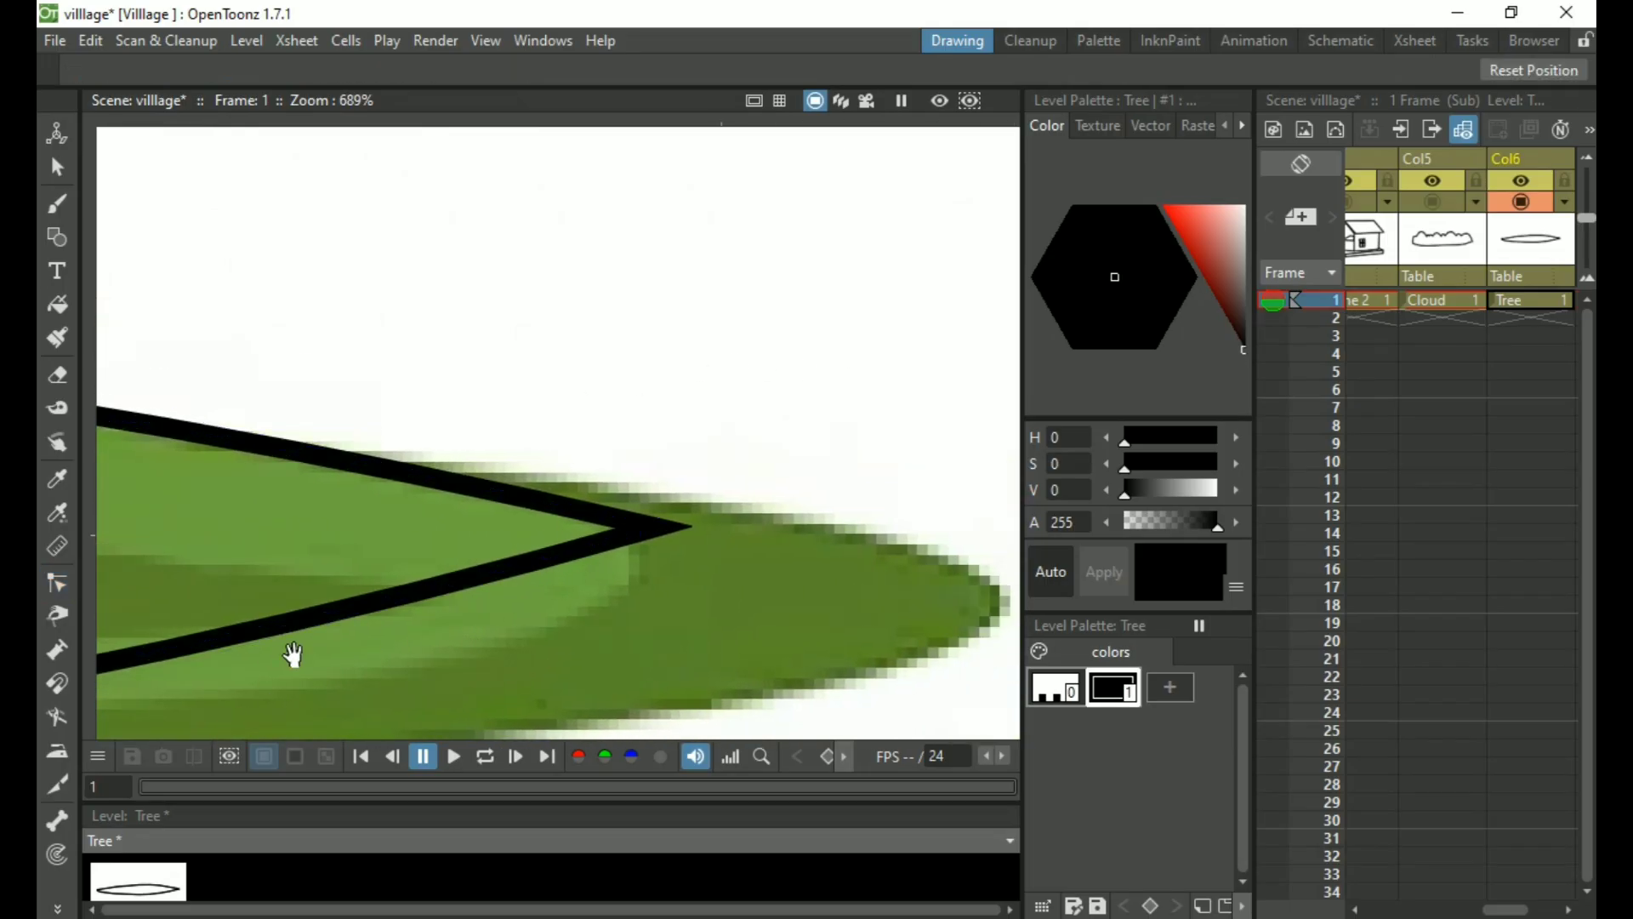
key("s")
left_click(345, 614)
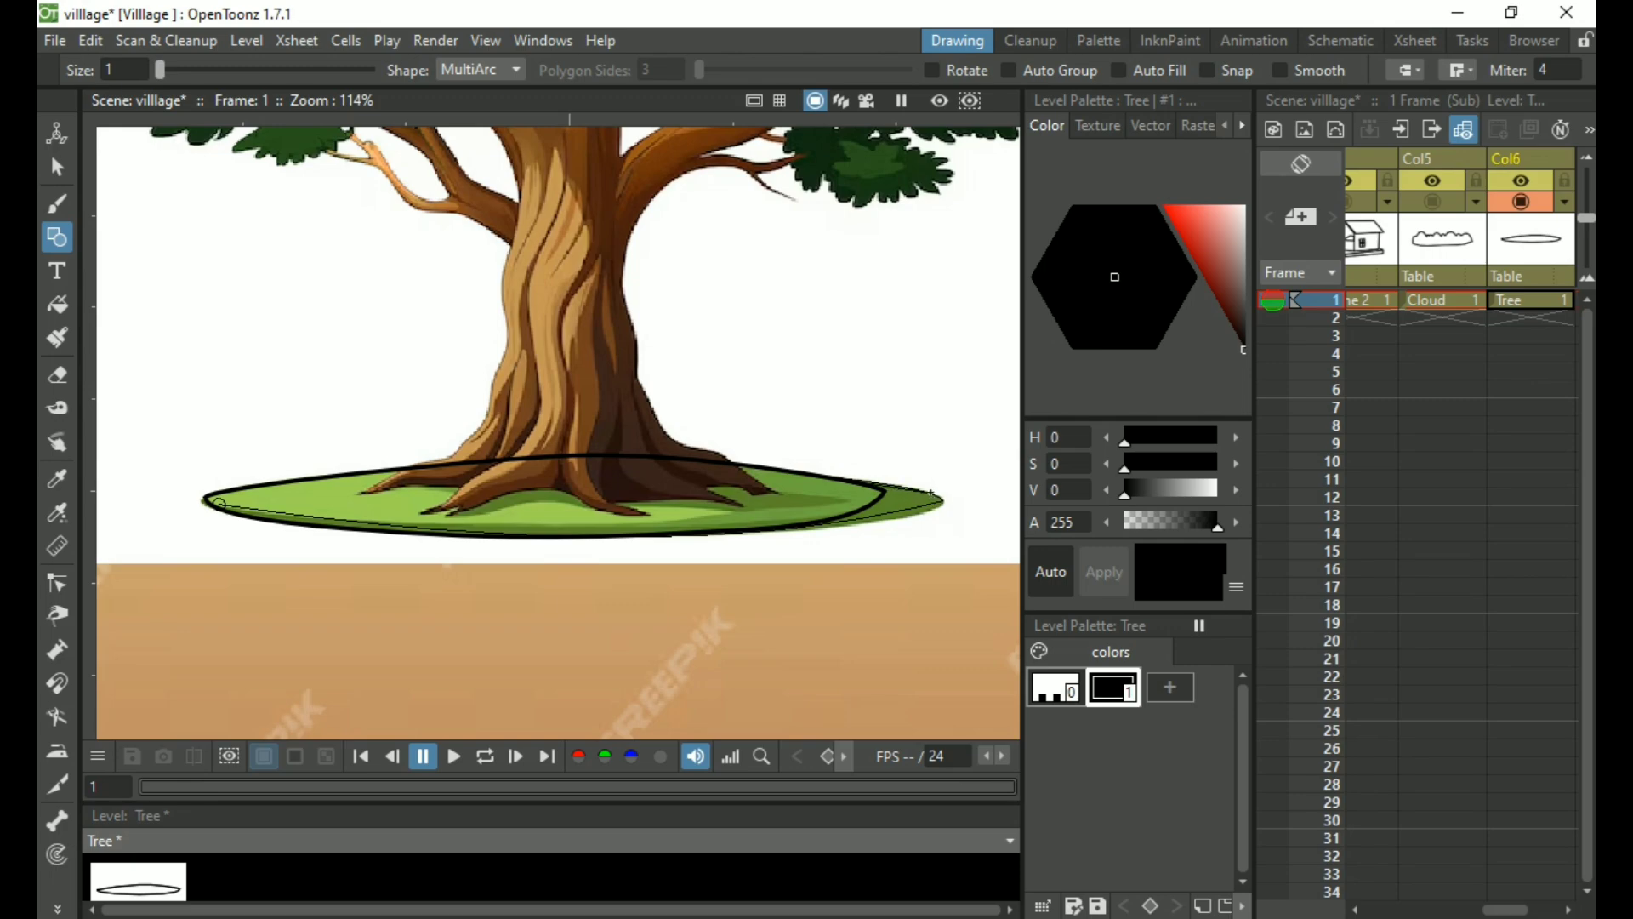
Add a second MultiArc line around the grass patch's lower edge and right tip, and bend its lower right curve to the grass rim
left_click(921, 500)
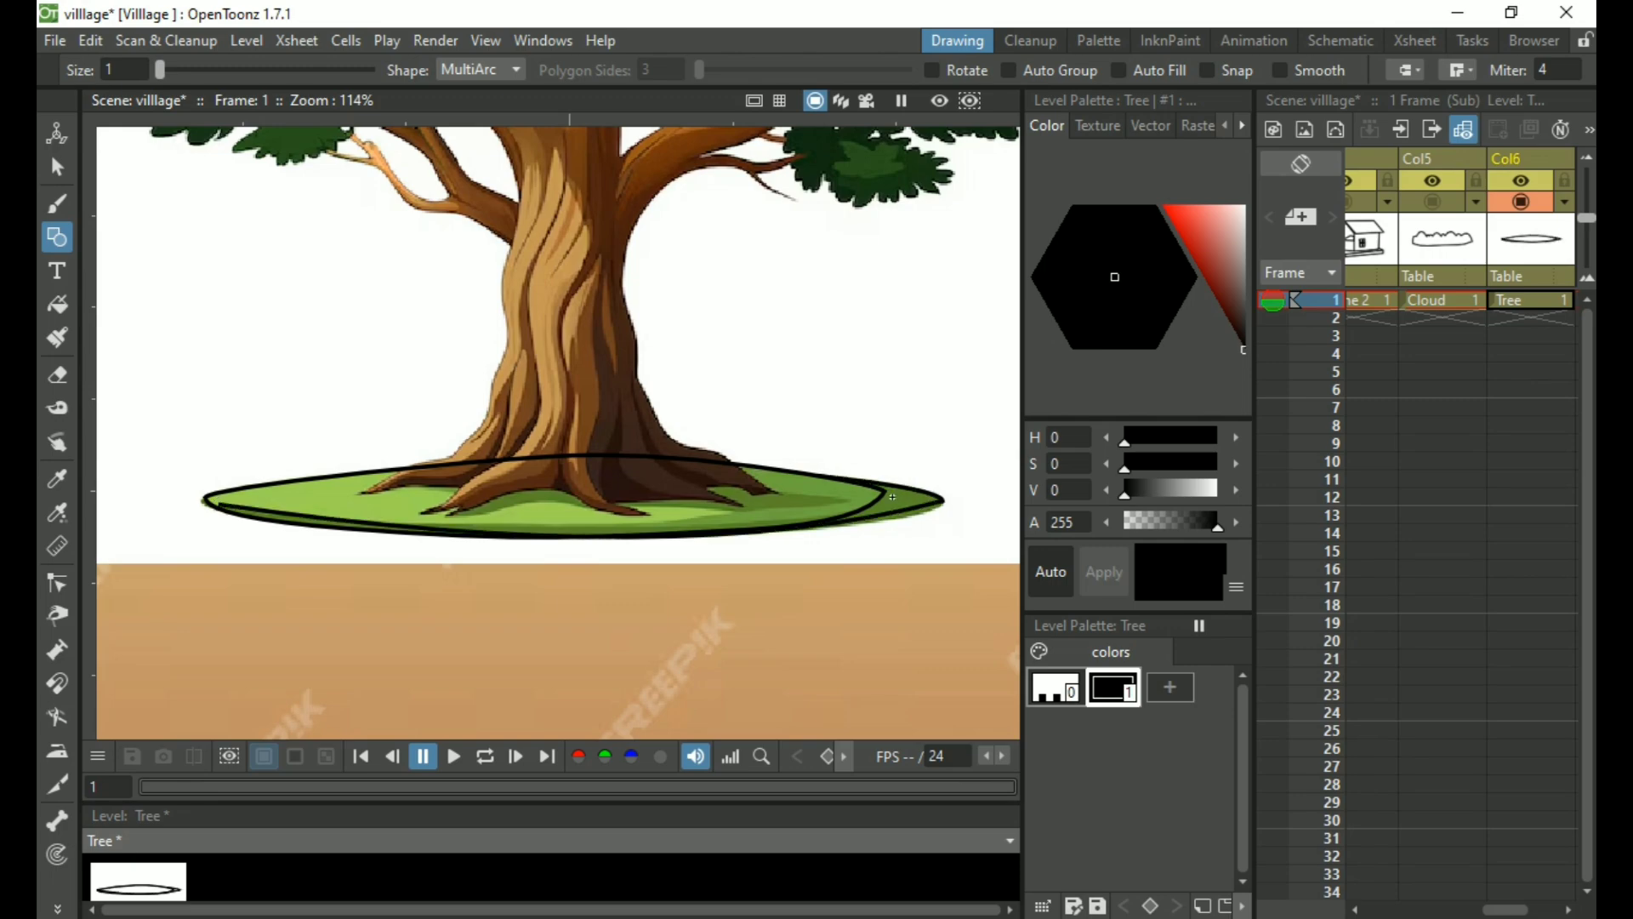
scroll(893, 496, "up", 5)
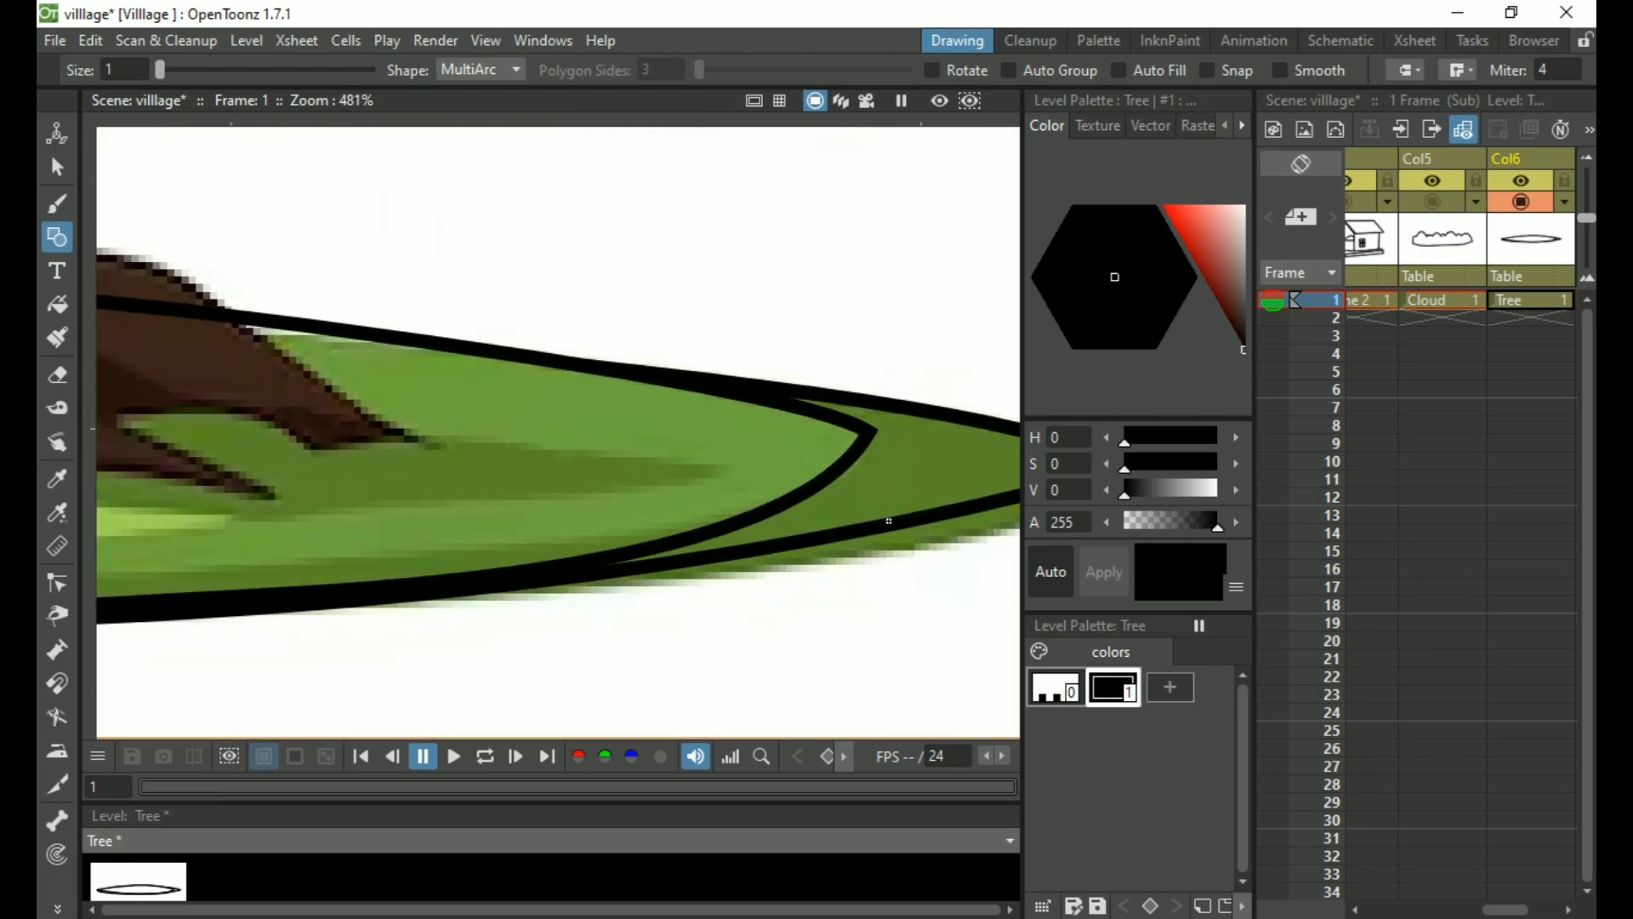
left_click_drag(930, 503, 681, 535)
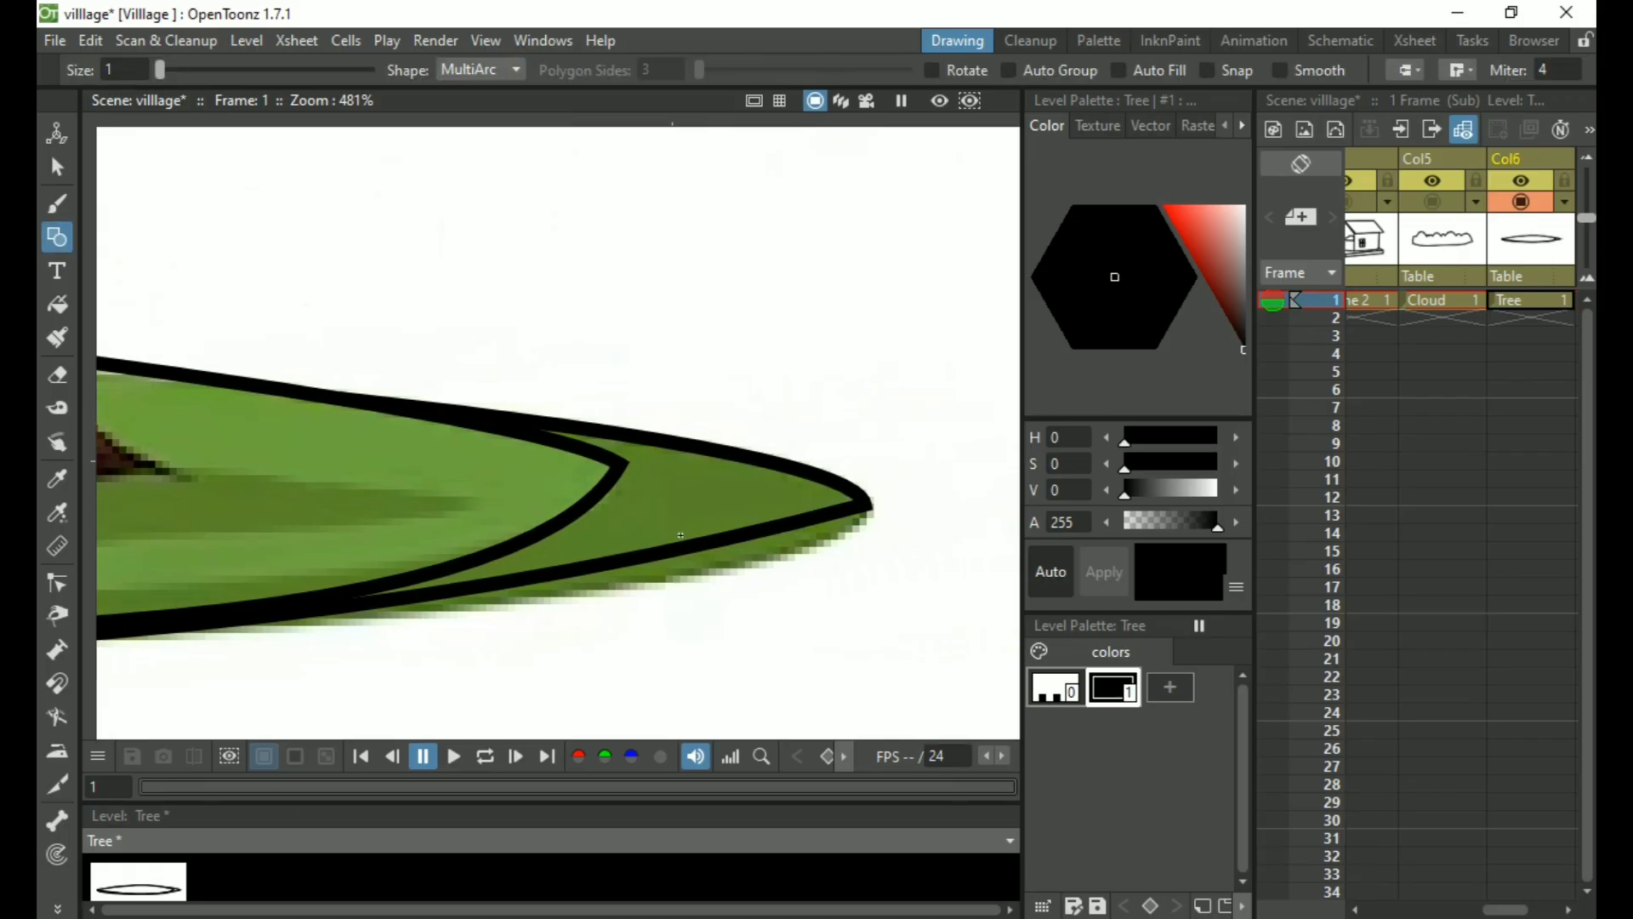
key("c")
left_click(698, 536)
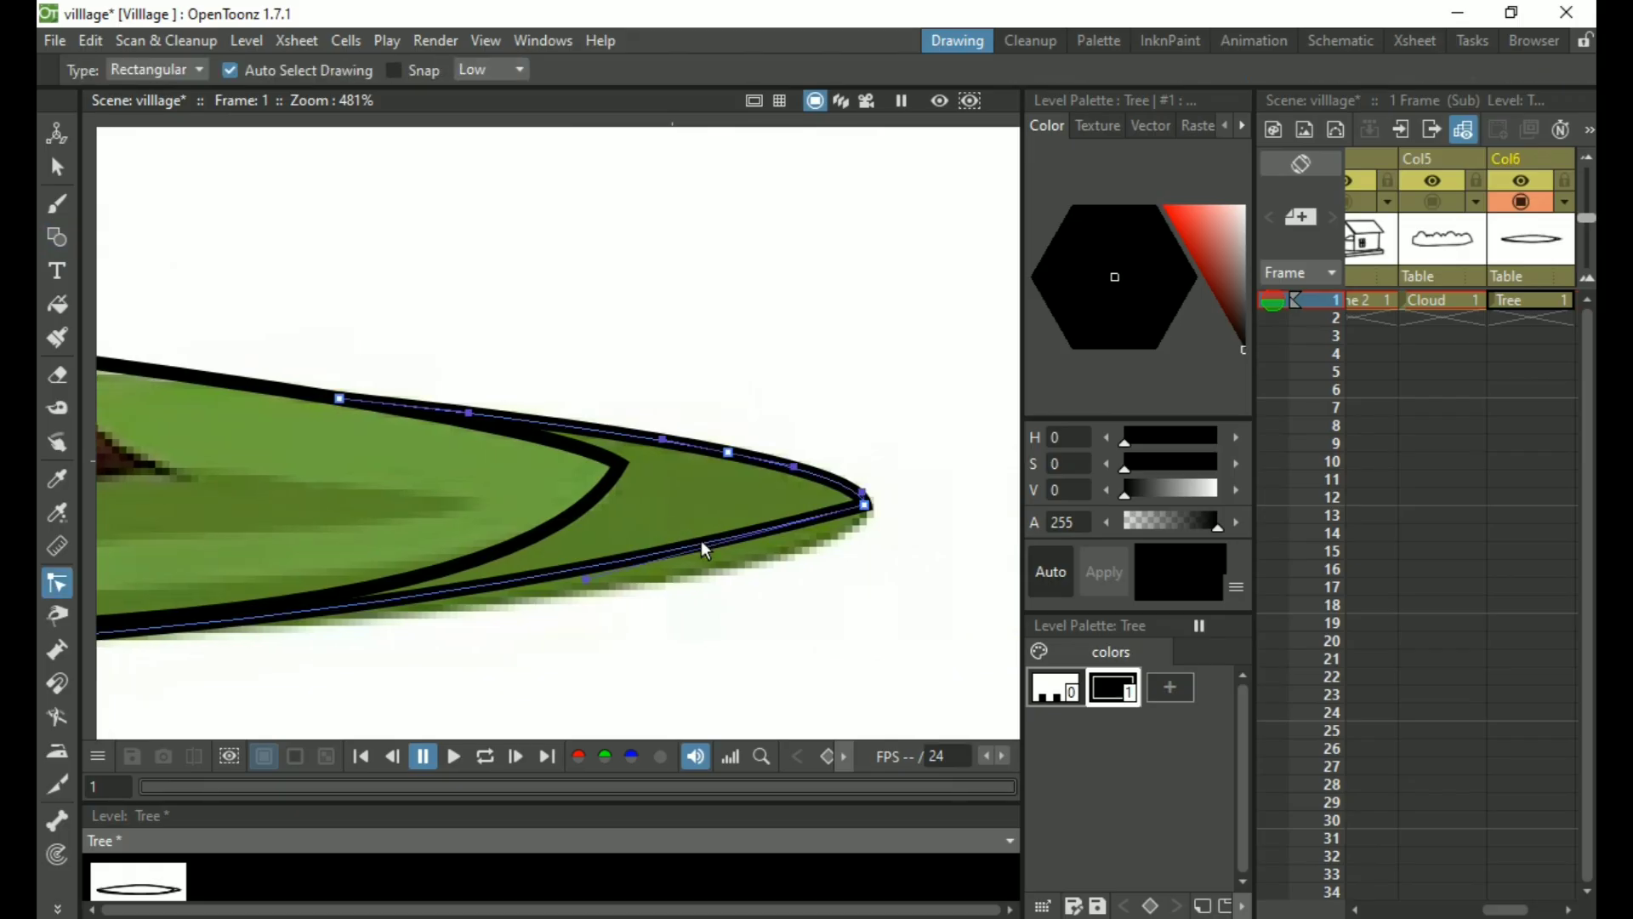
scroll(706, 541, "up", 1)
scroll(710, 541, "up", 2)
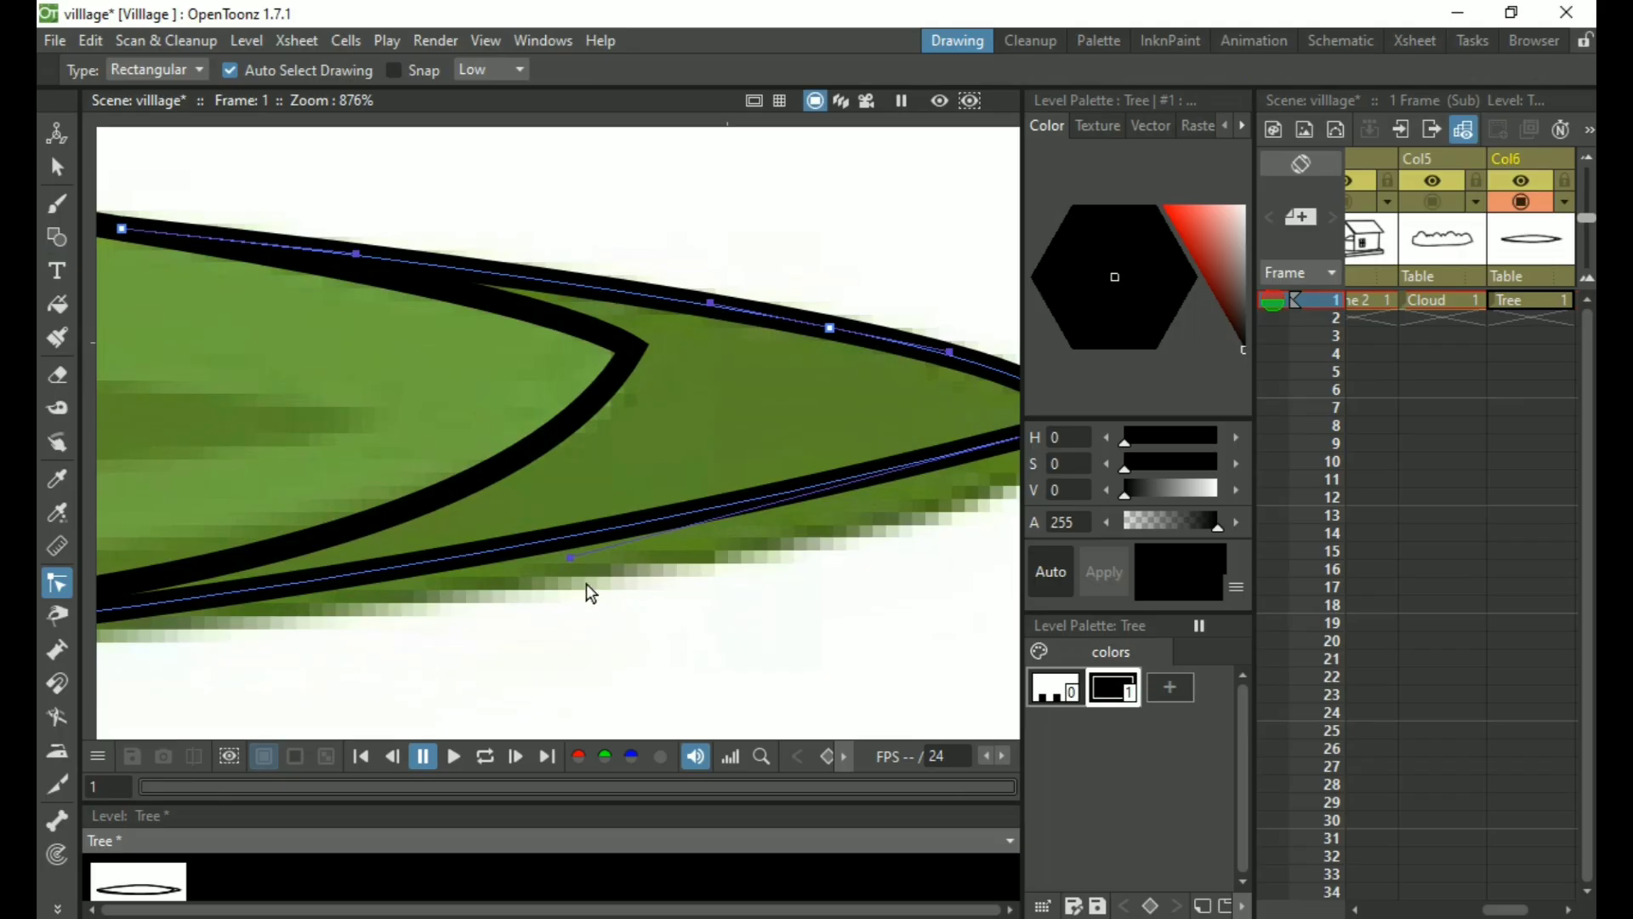
scroll(728, 413, "down", 2)
scroll(754, 336, "down", 1)
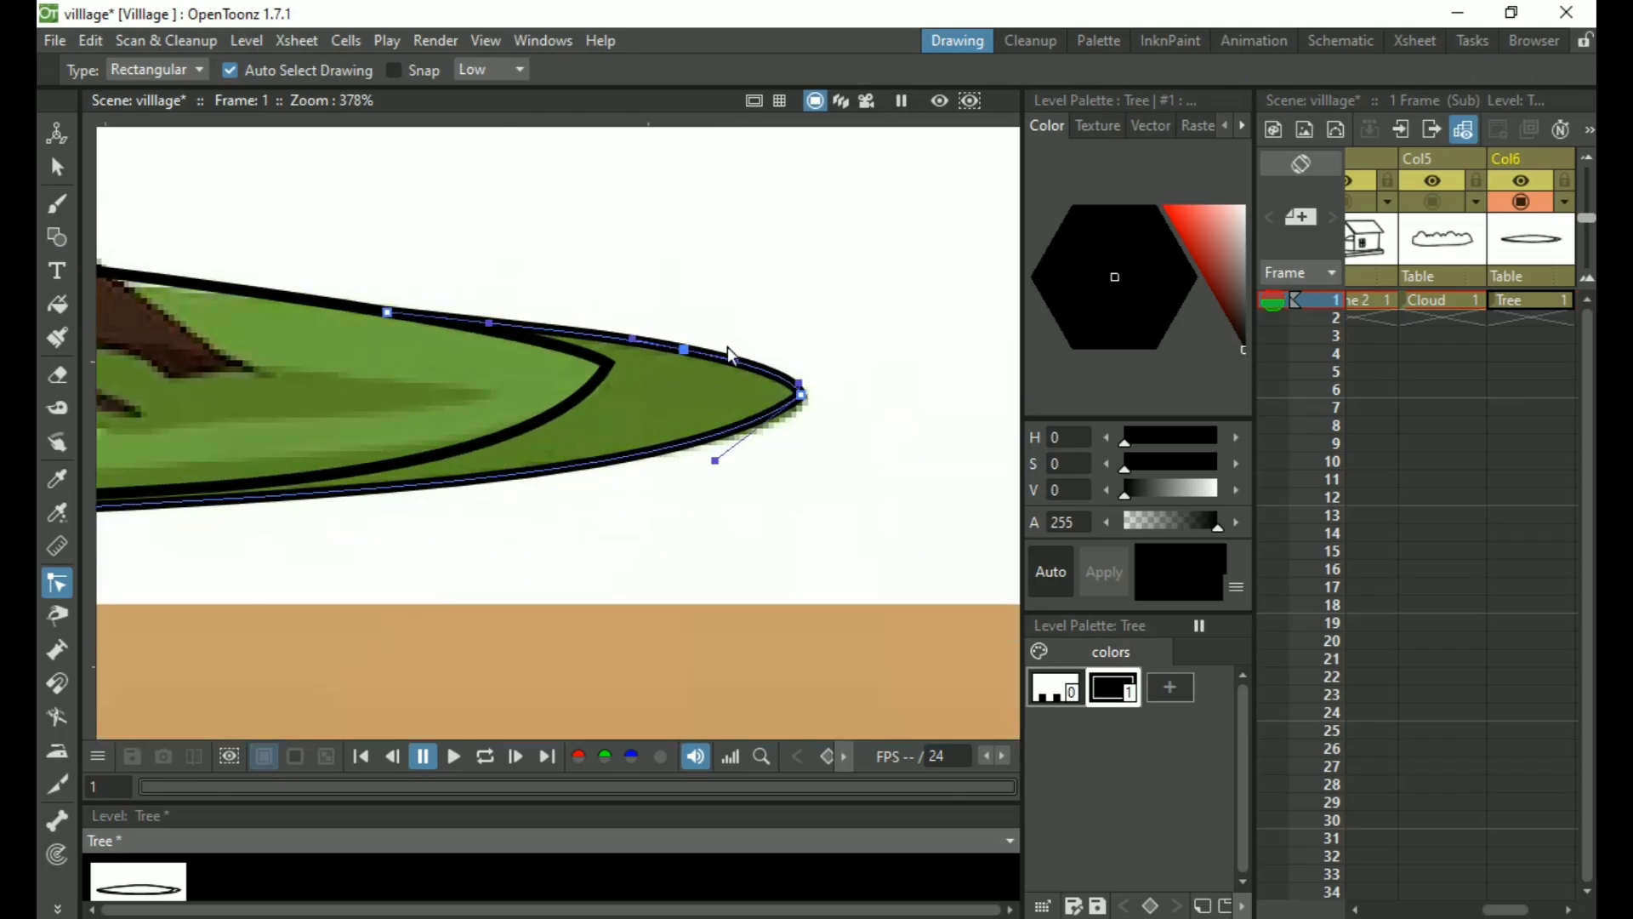
Set the Brush tool's size to a minimum of 0.62 and a maximum of 1
scroll(727, 348, "down", 2)
scroll(469, 334, "down", 1)
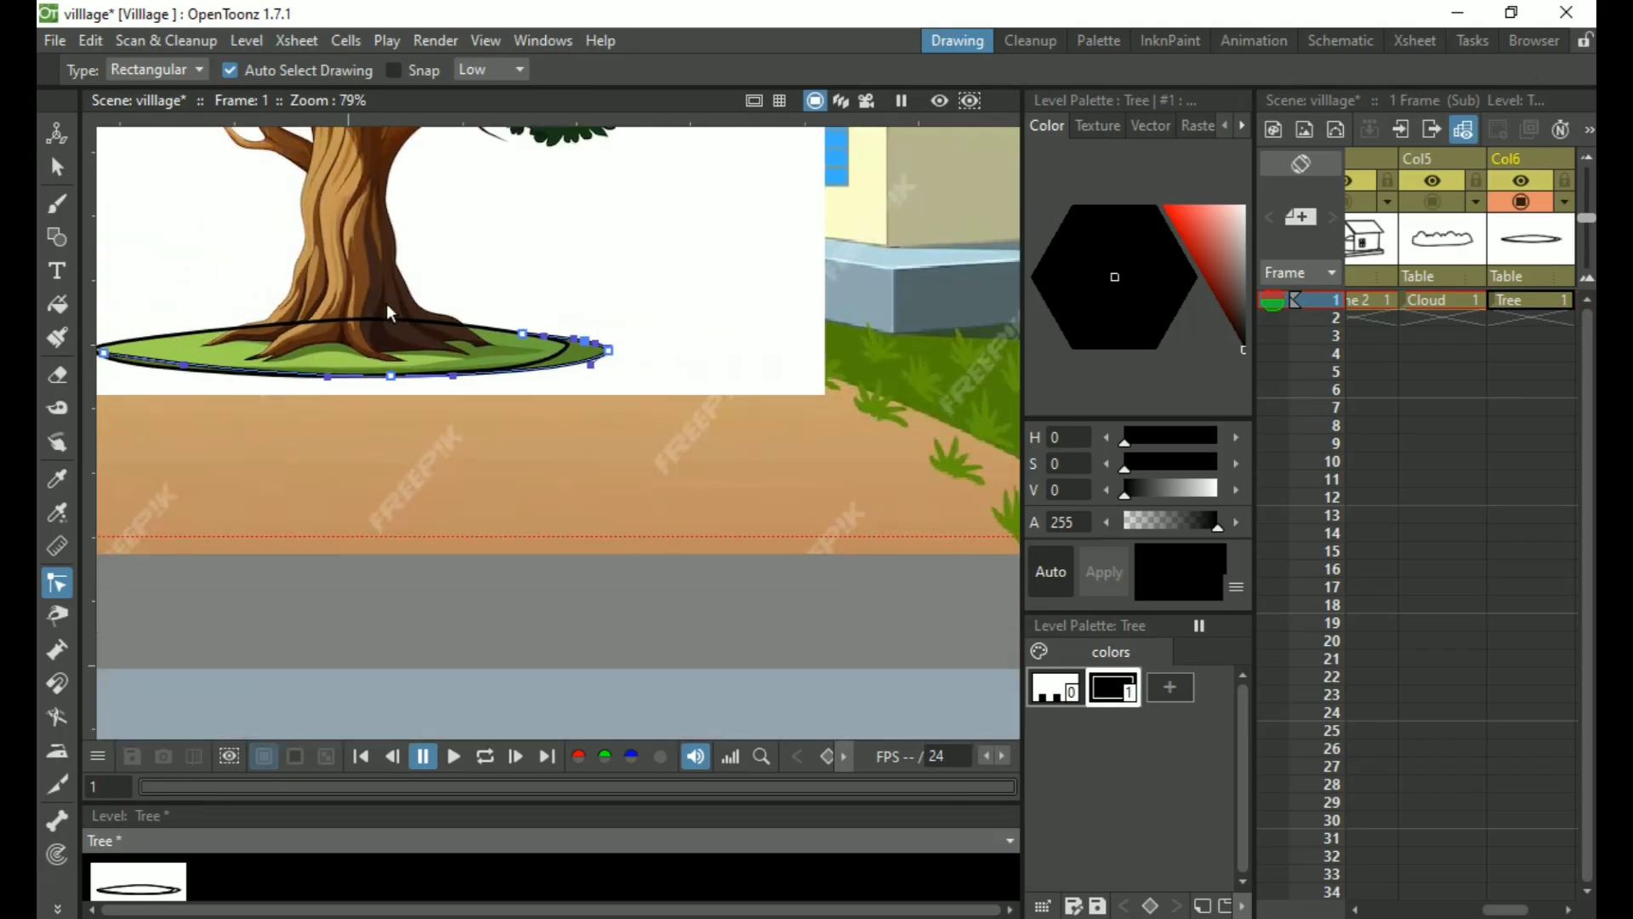
scroll(355, 285, "down", 2)
scroll(344, 226, "up", 3)
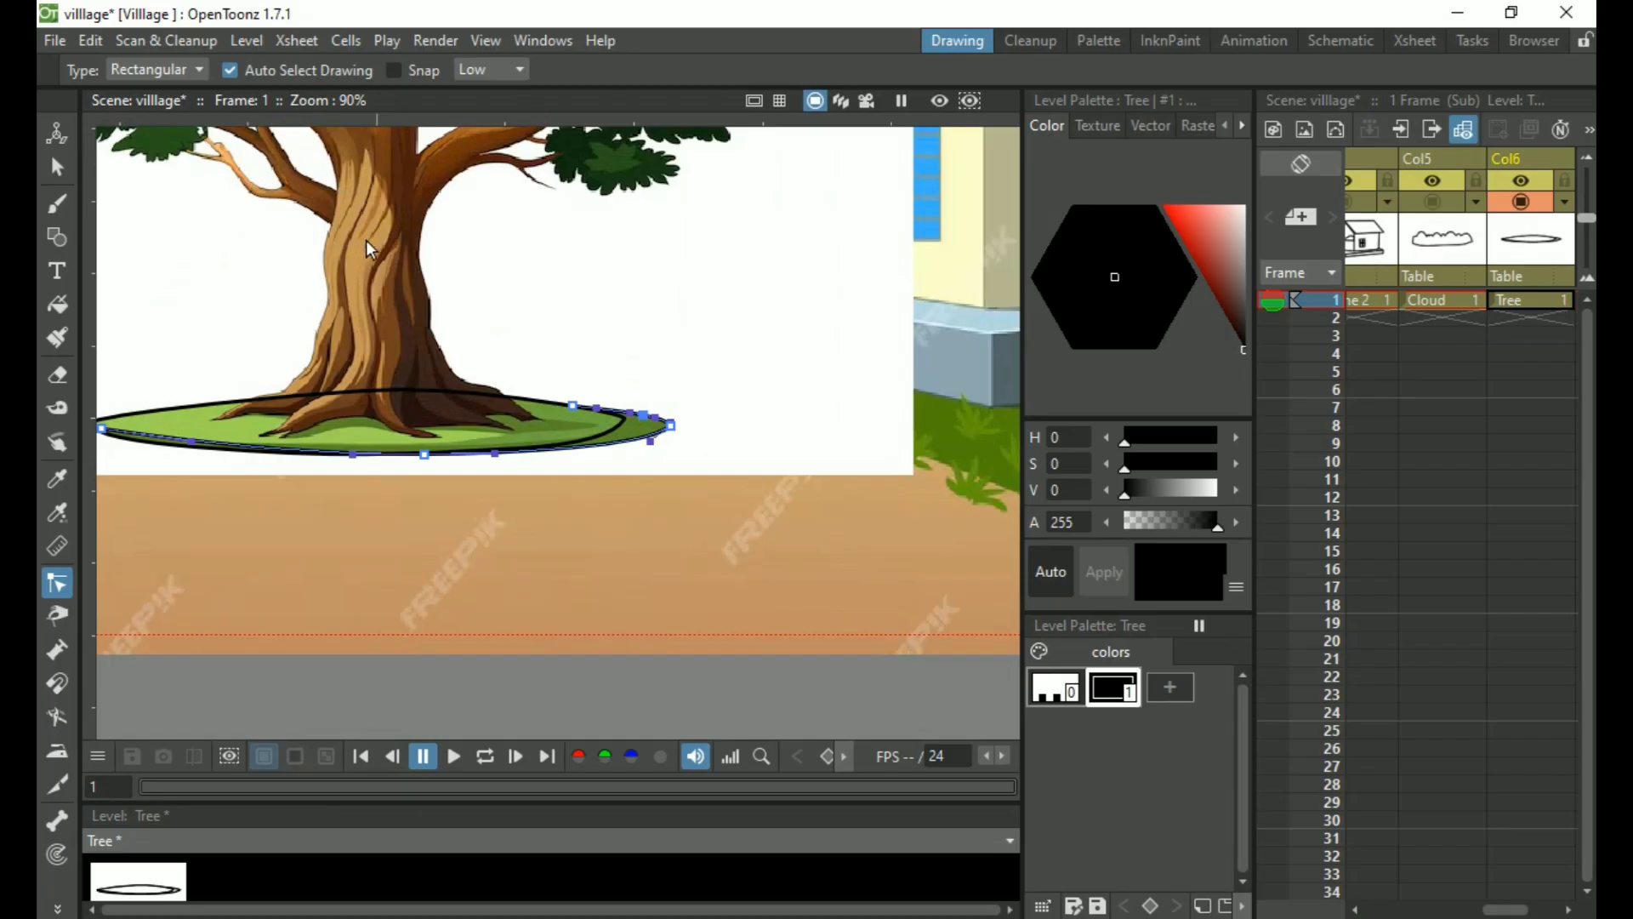
left_click_drag(367, 242, 378, 337)
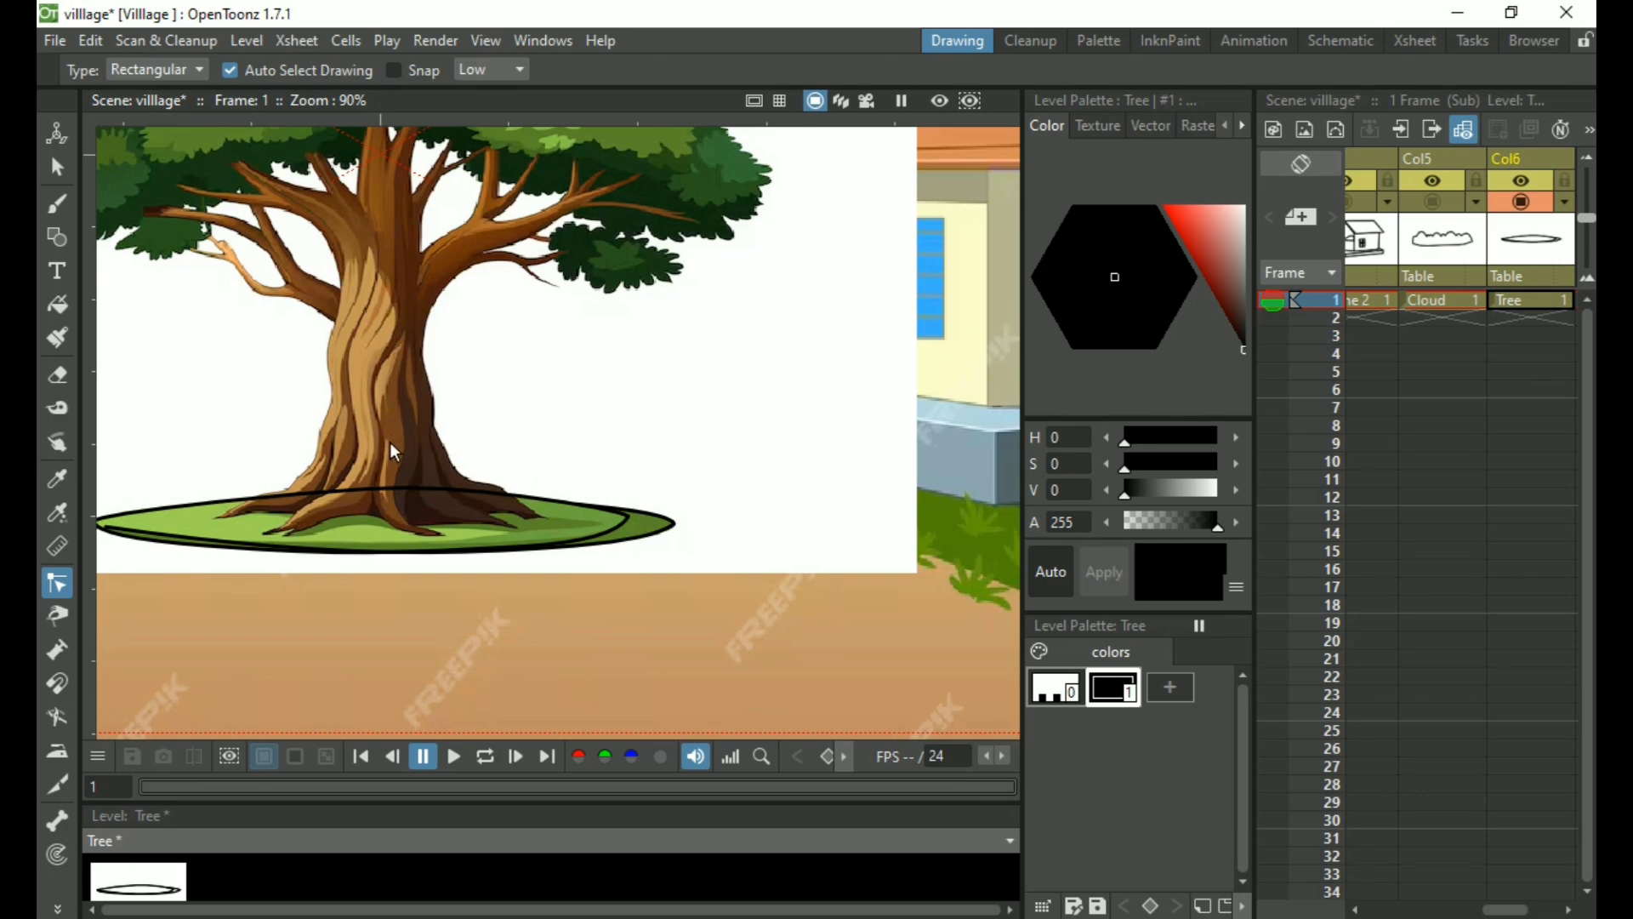
key("b")
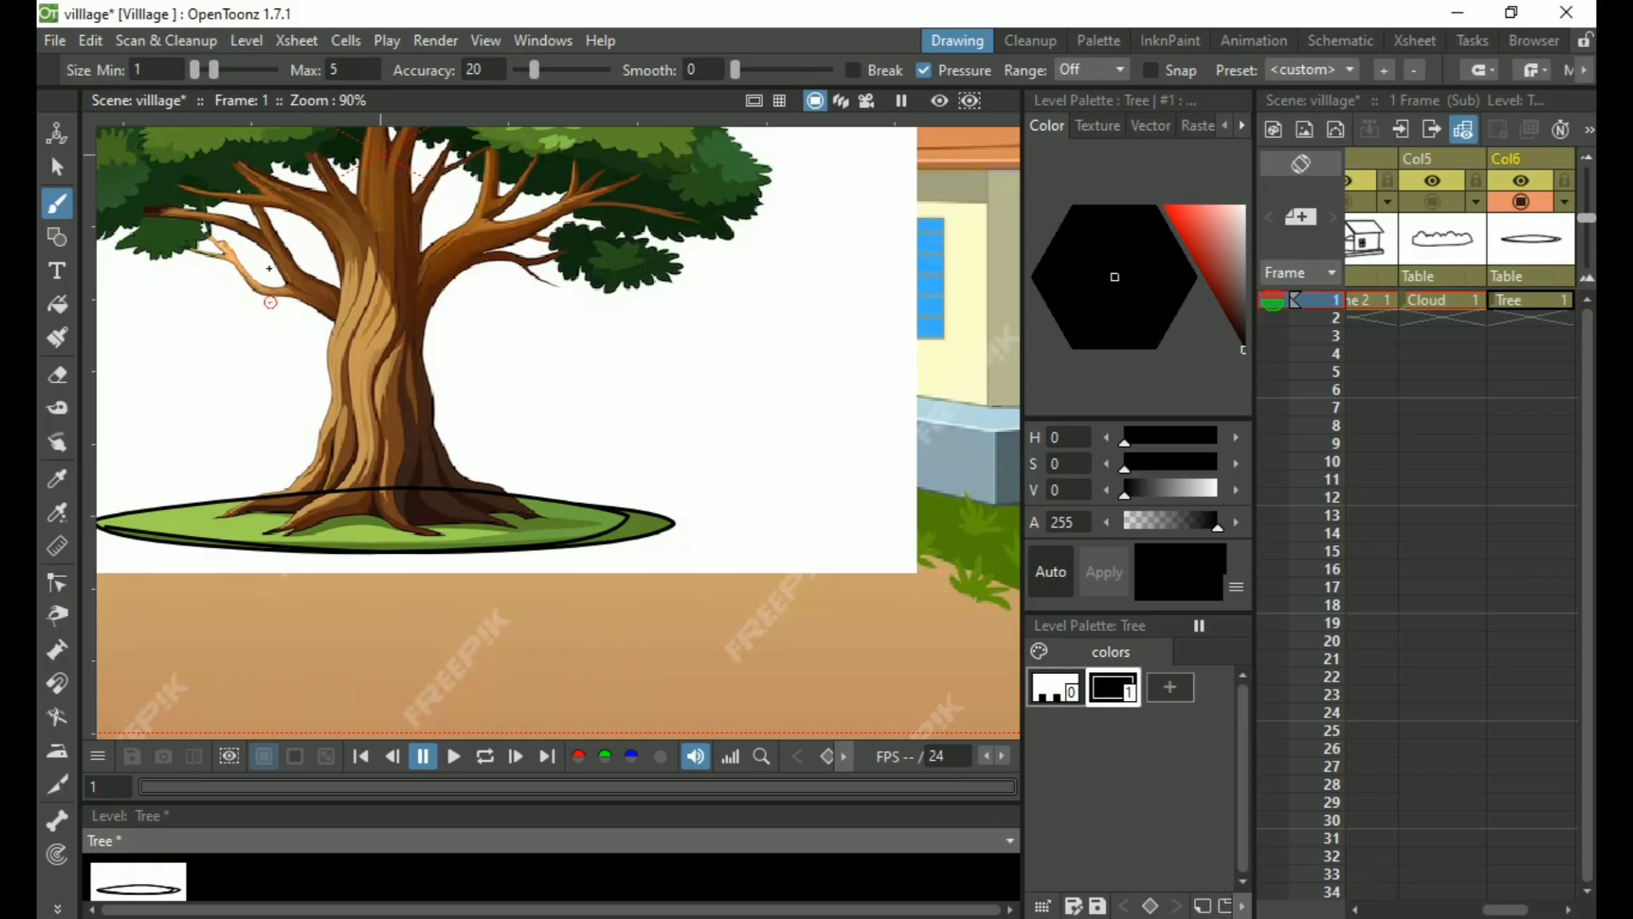
left_click_drag(214, 68, 206, 70)
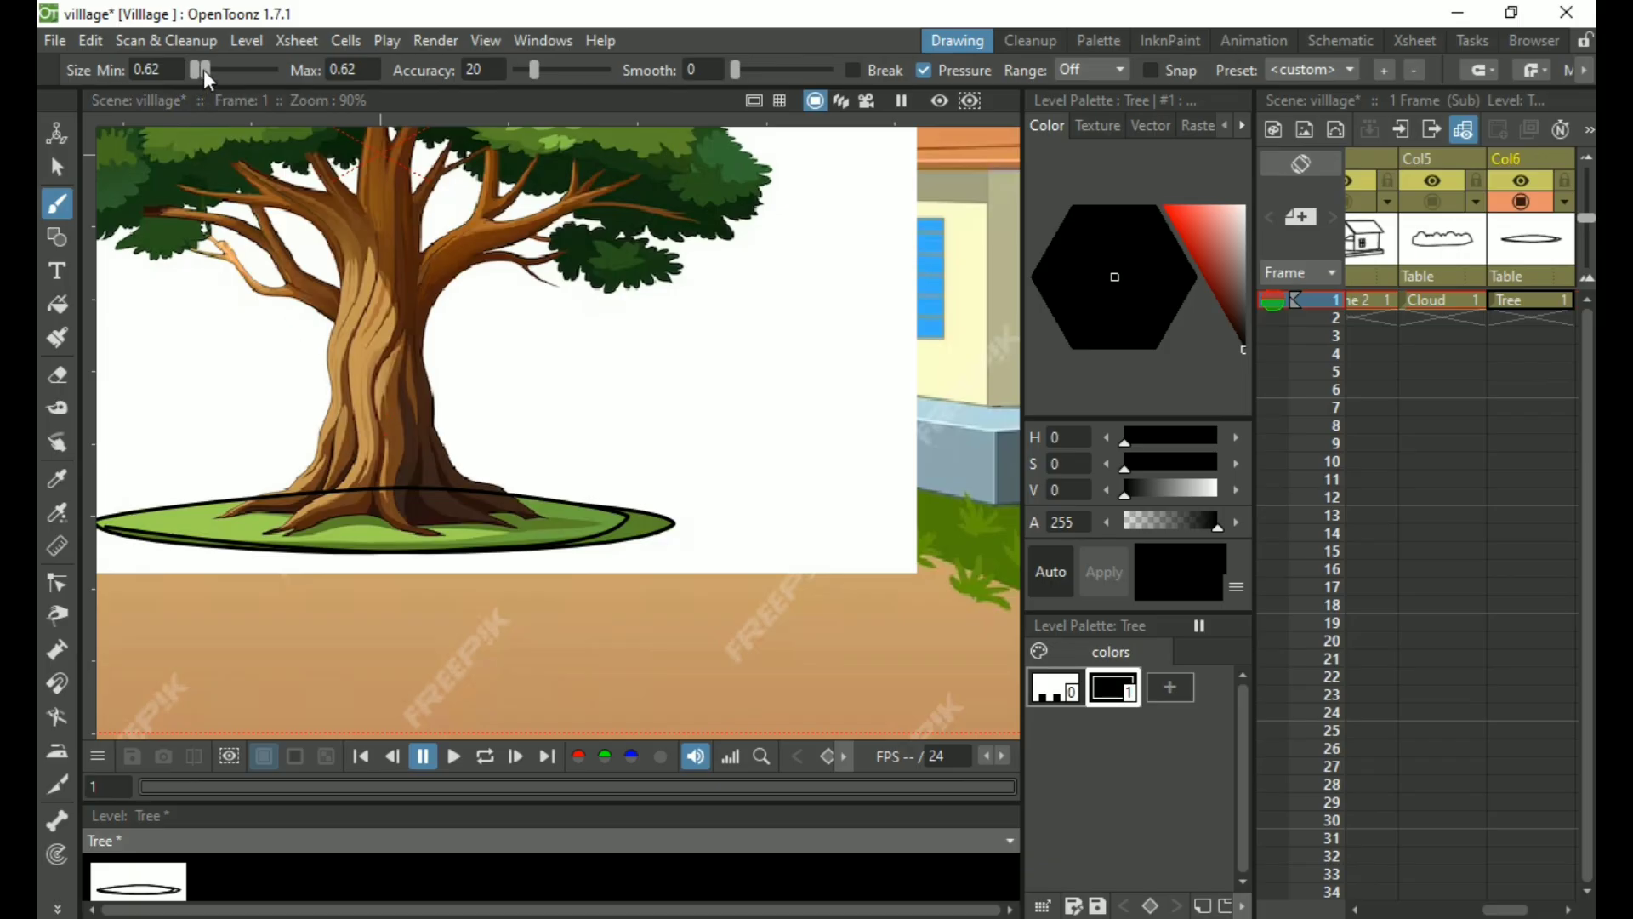
left_click_drag(205, 71, 204, 72)
left_click(356, 70)
type("1")
key("Return")
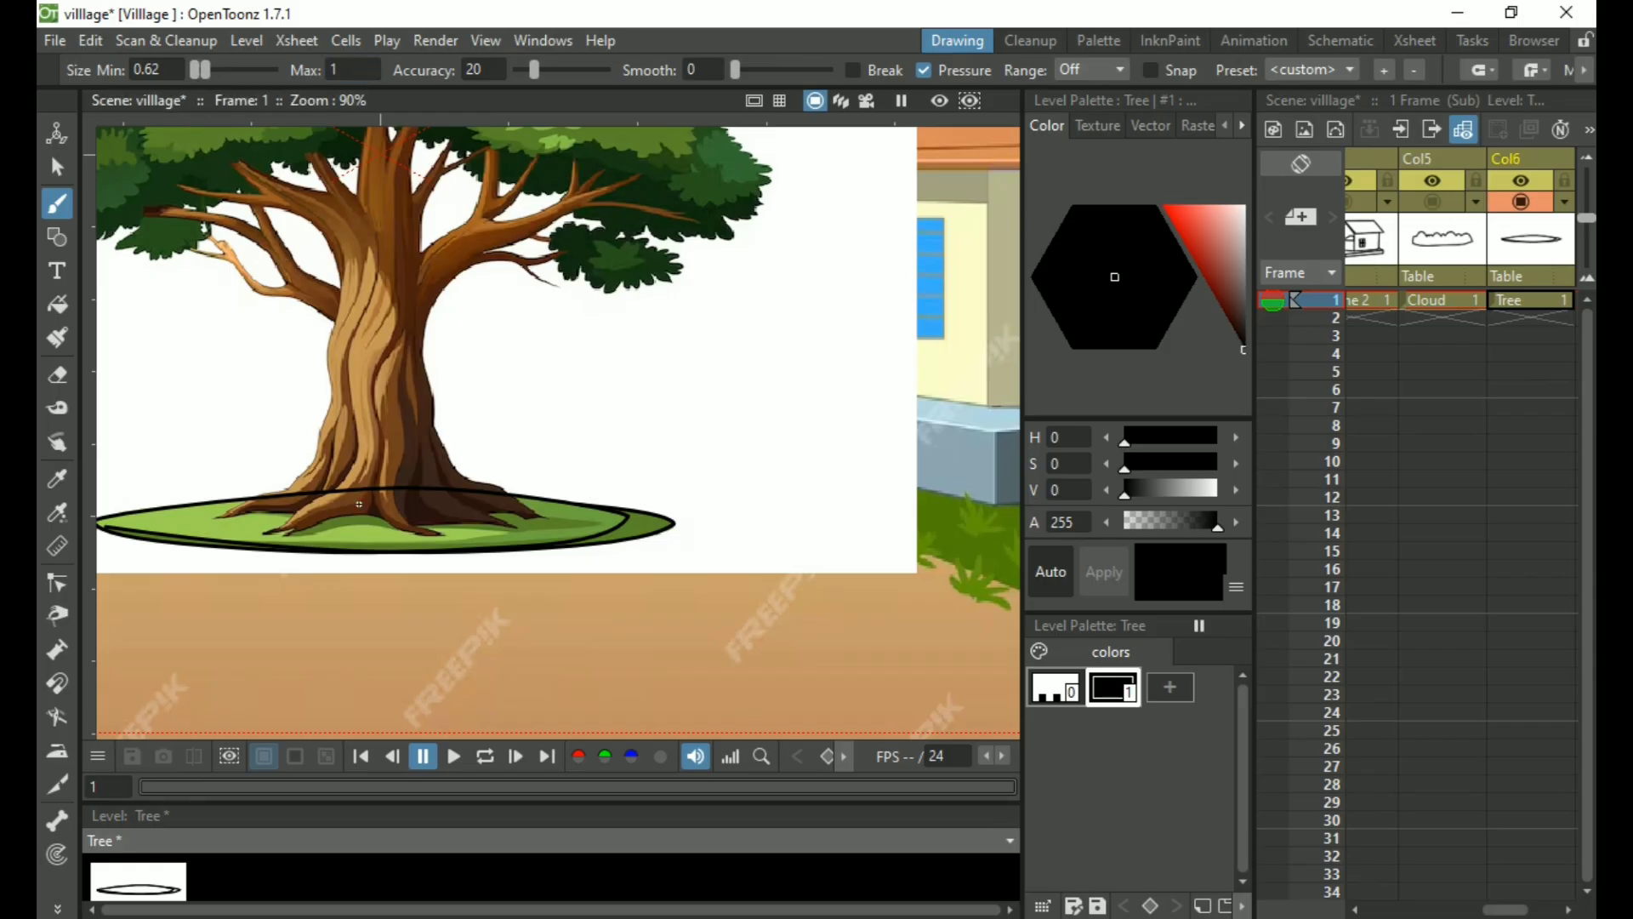
Trace the light centre strip of the tree trunk, its left edge and the left-hand roots with black brush strokes
scroll(358, 503, "up", 3)
left_click_drag(255, 540, 415, 140)
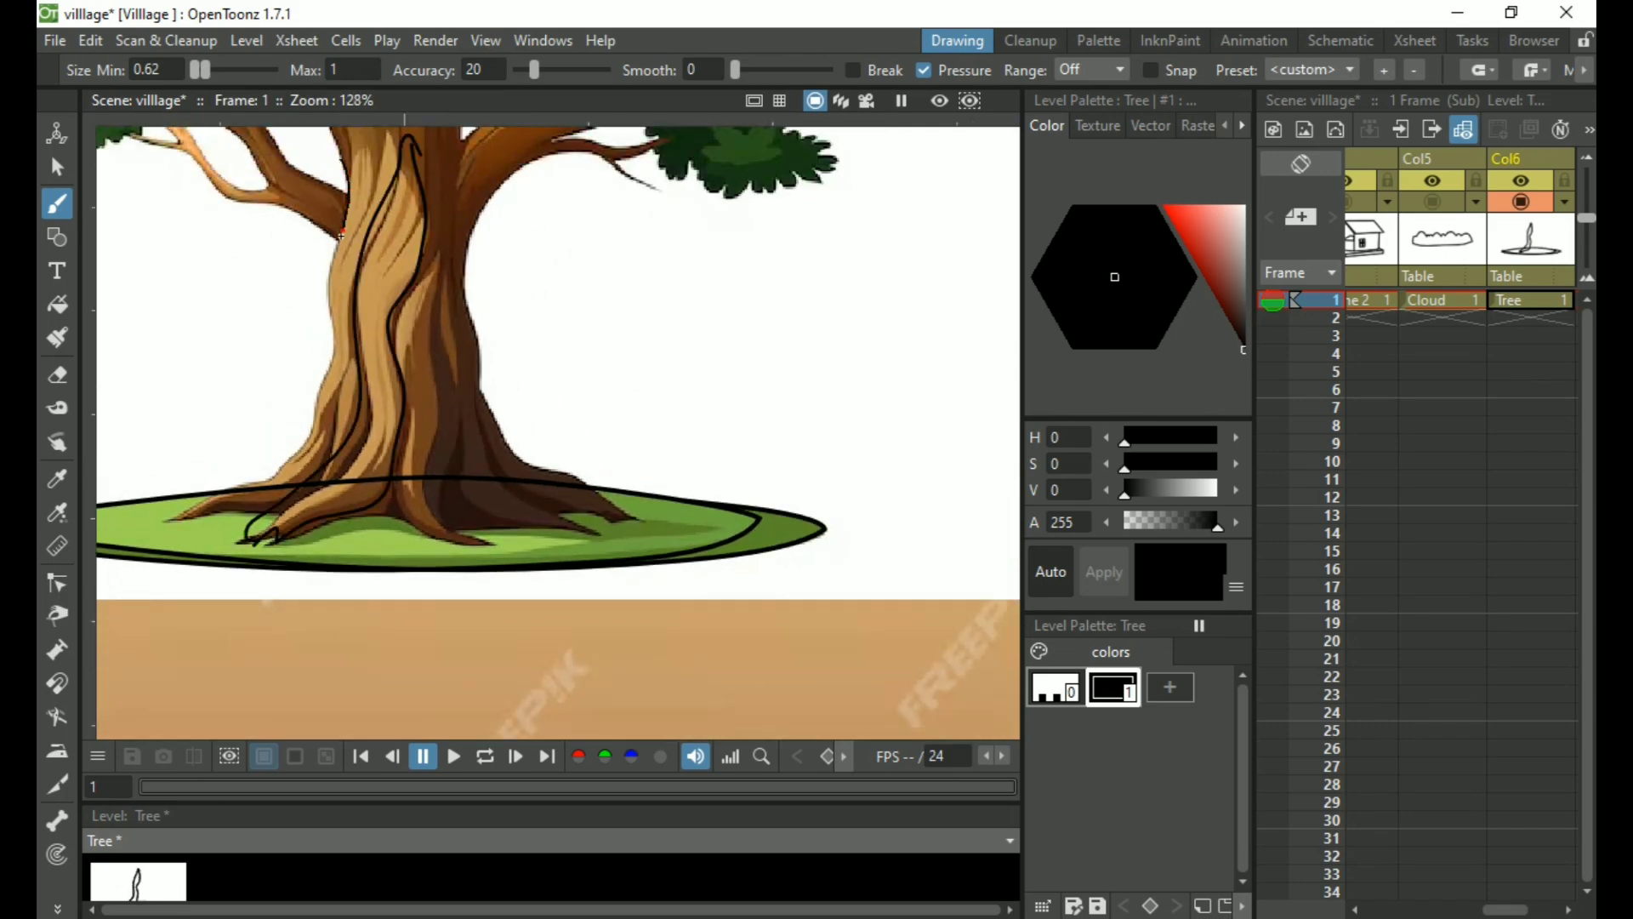
mouse_move(335, 261)
left_mouse_down()
mouse_move(331, 358)
mouse_move(297, 455)
mouse_move(182, 518)
mouse_move(289, 497)
mouse_move(330, 452)
mouse_move(332, 401)
mouse_move(298, 492)
mouse_move(241, 515)
mouse_move(186, 503)
left_mouse_up()
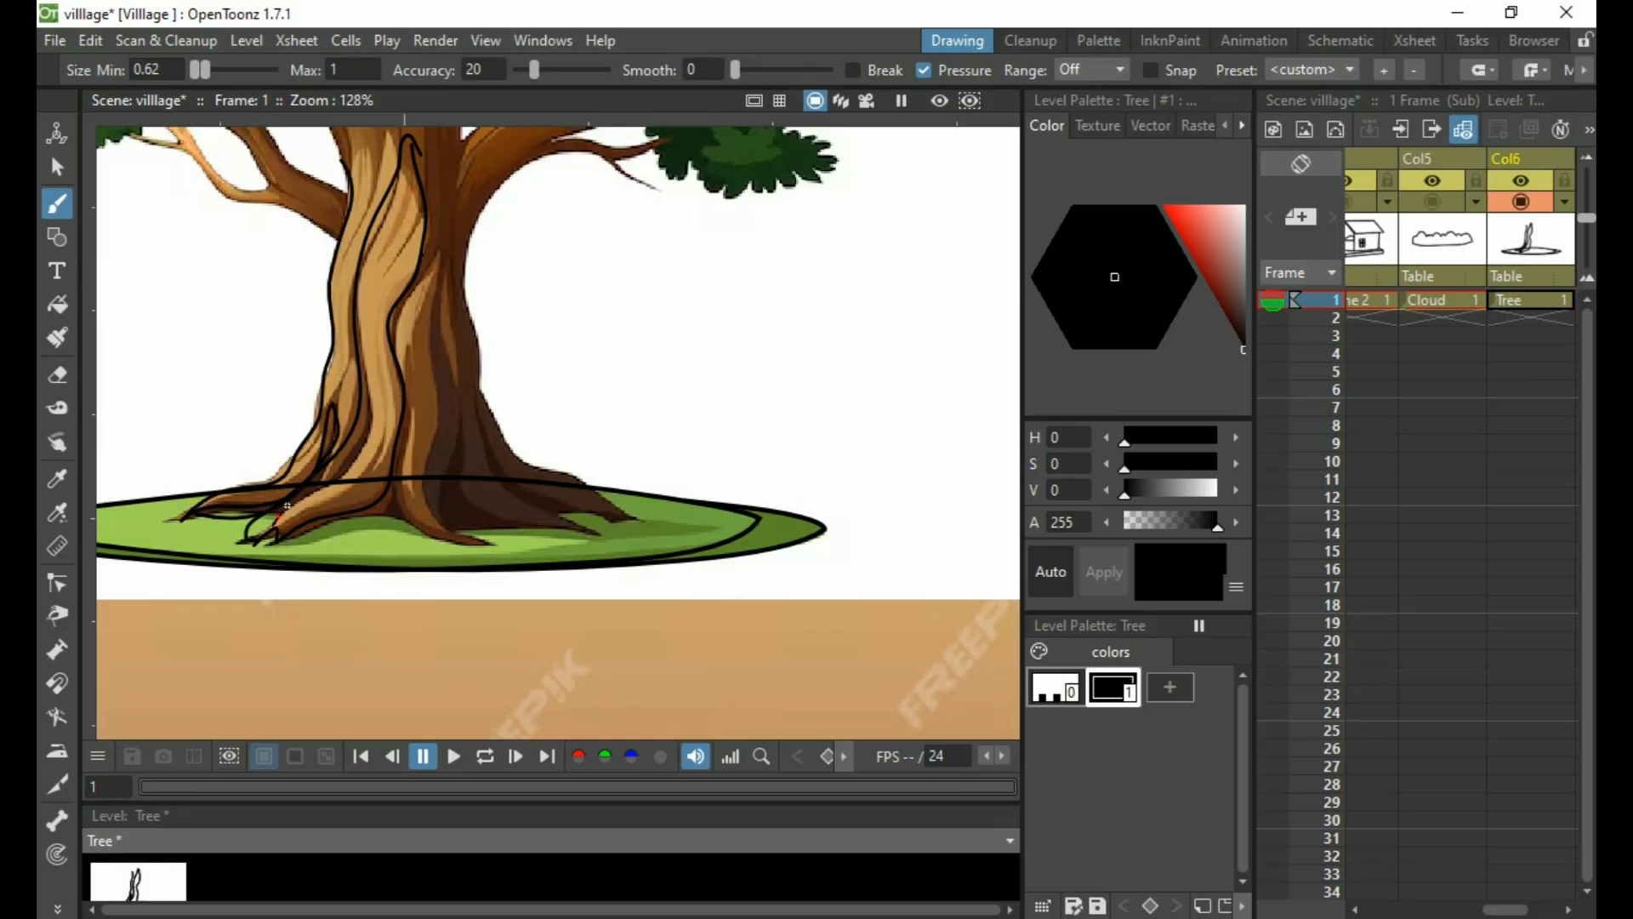
left_click_drag(362, 463, 364, 364)
mouse_move(260, 526)
left_mouse_down()
mouse_move(359, 434)
mouse_move(362, 360)
left_mouse_up()
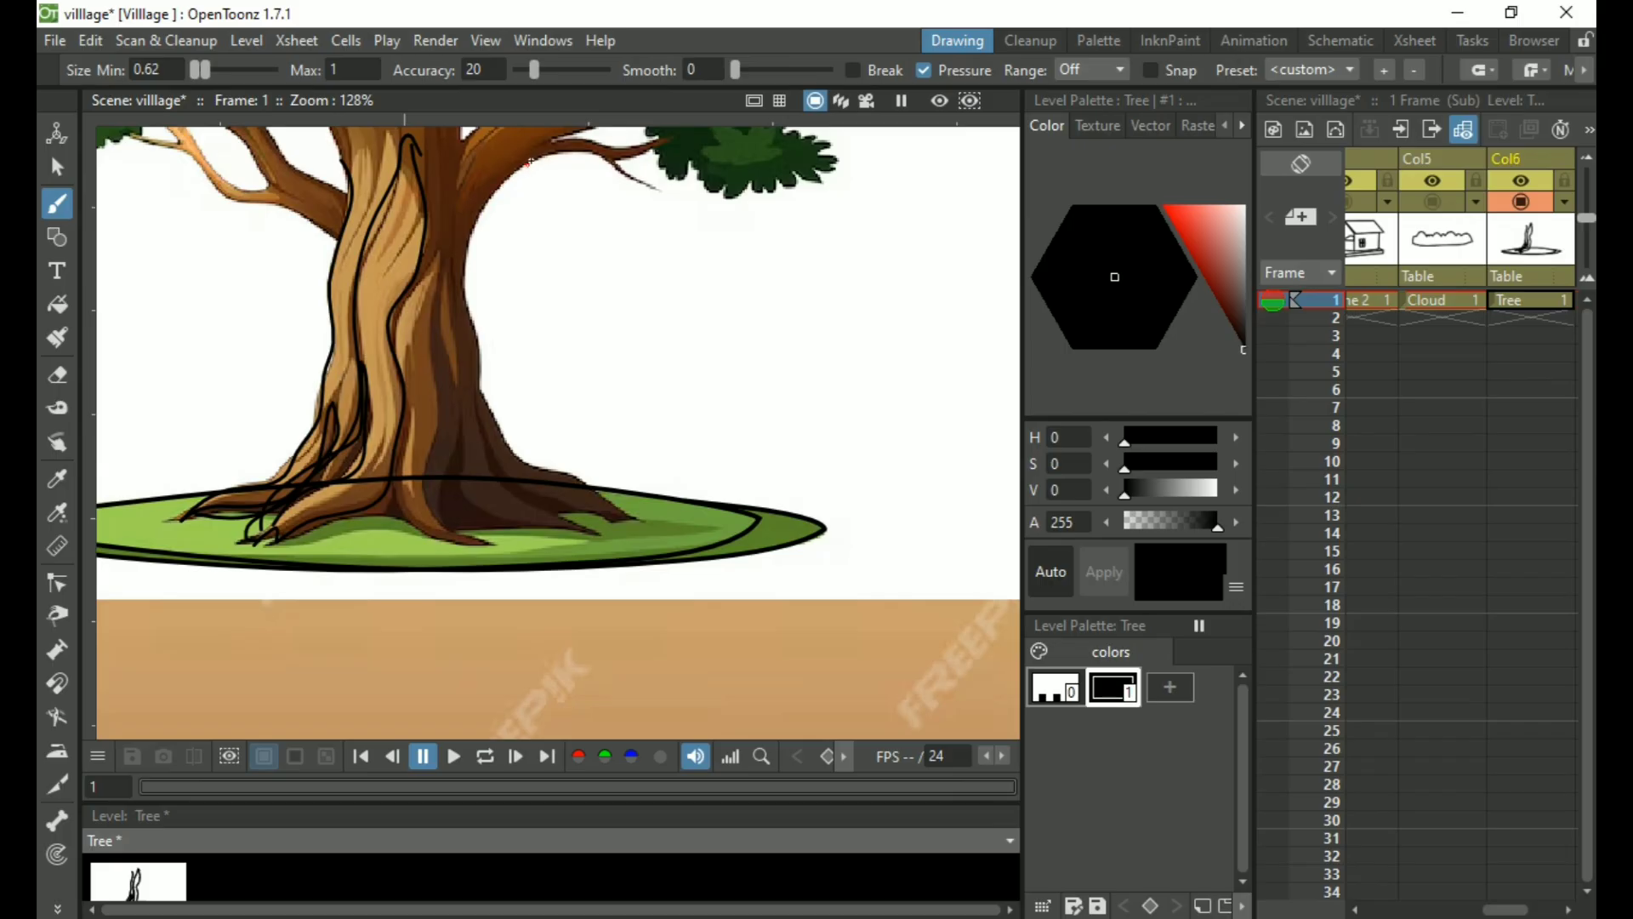
Trace the trunk's right edge from the lower right branch to the ground, plus the right and centre roots and their bark folds
mouse_move(522, 168)
left_mouse_down()
mouse_move(474, 266)
mouse_move(483, 400)
mouse_move(533, 470)
mouse_move(614, 506)
mouse_move(554, 555)
mouse_move(641, 508)
mouse_move(616, 527)
mouse_move(554, 507)
mouse_move(458, 417)
mouse_move(459, 437)
mouse_move(525, 508)
mouse_move(599, 532)
left_mouse_up()
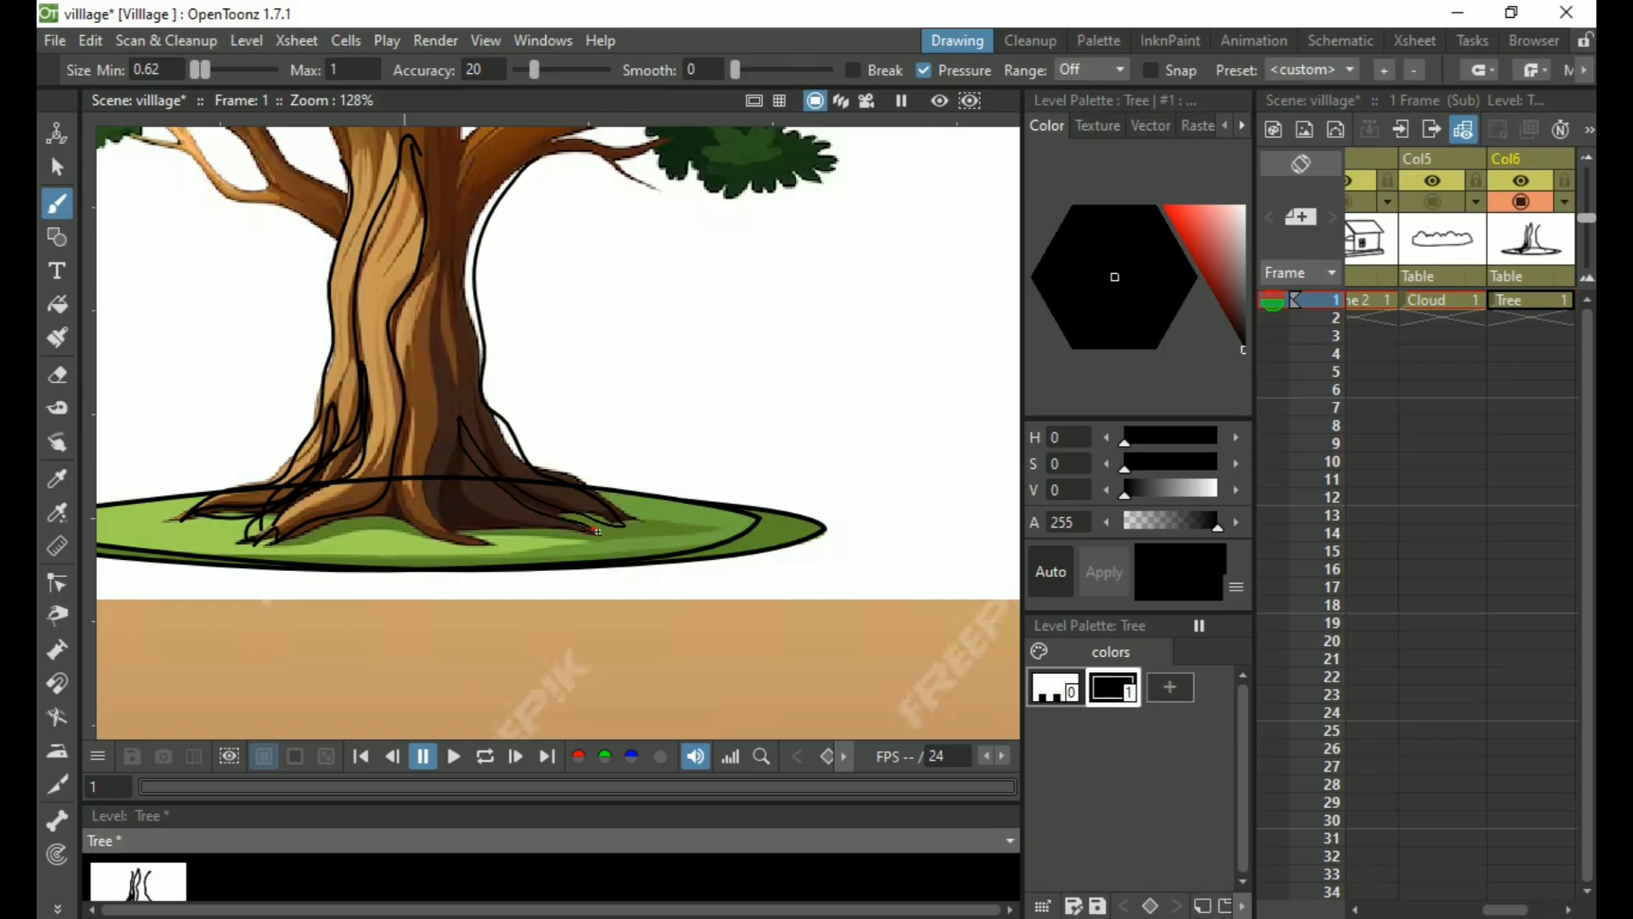
mouse_move(442, 262)
left_mouse_down()
mouse_move(421, 489)
mouse_move(442, 544)
mouse_move(466, 547)
left_mouse_up()
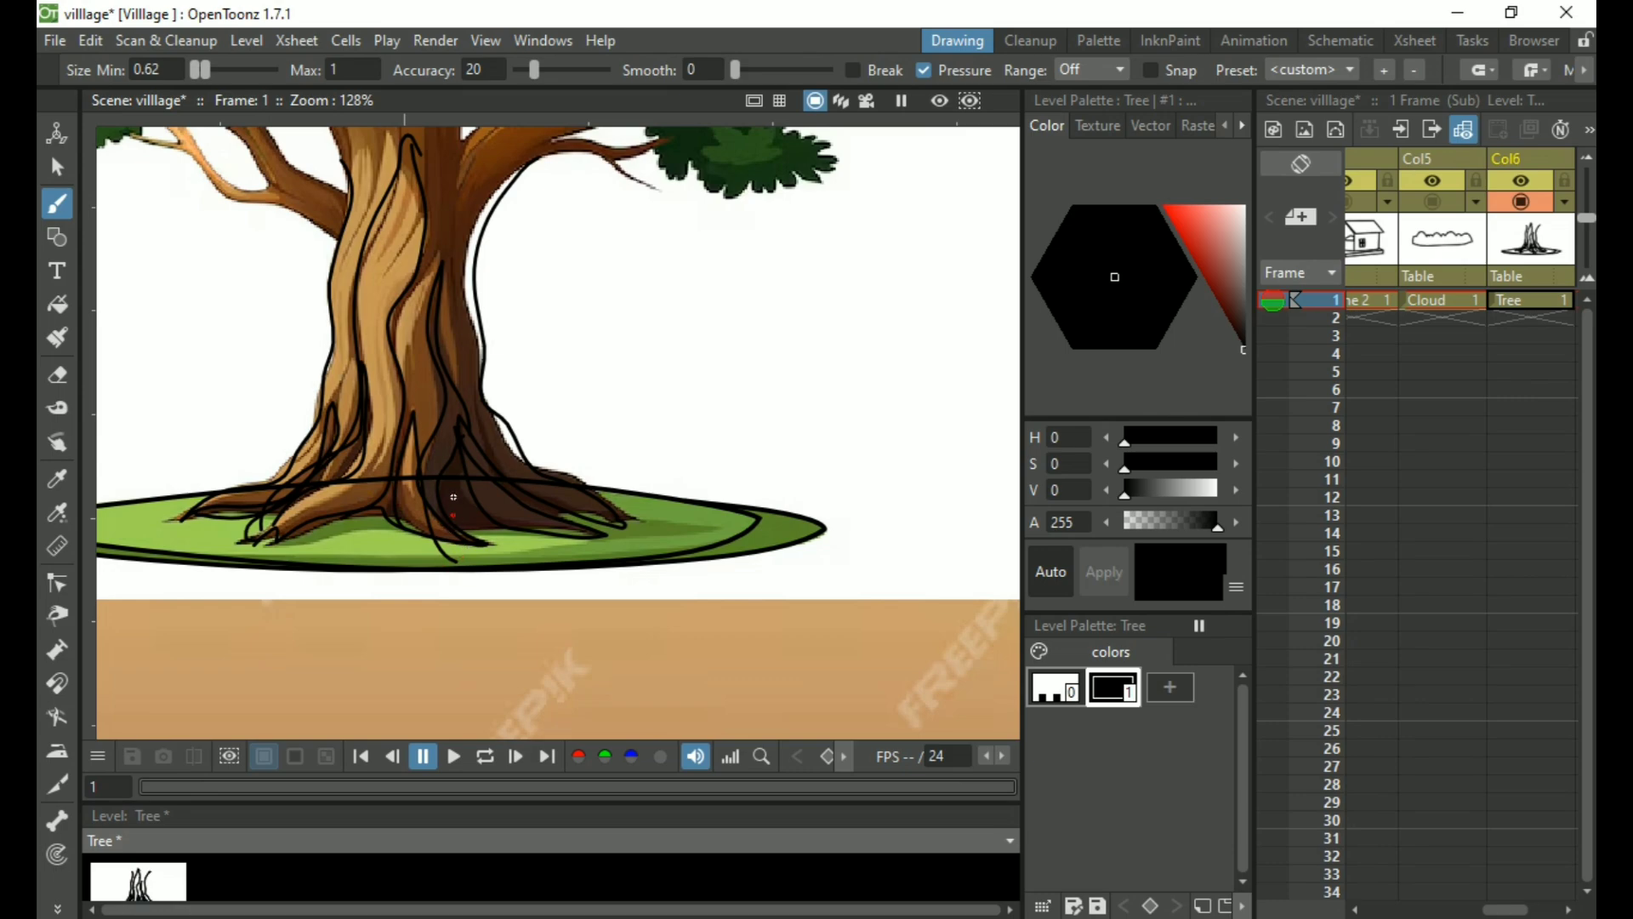
left_click_drag(542, 239, 583, 478)
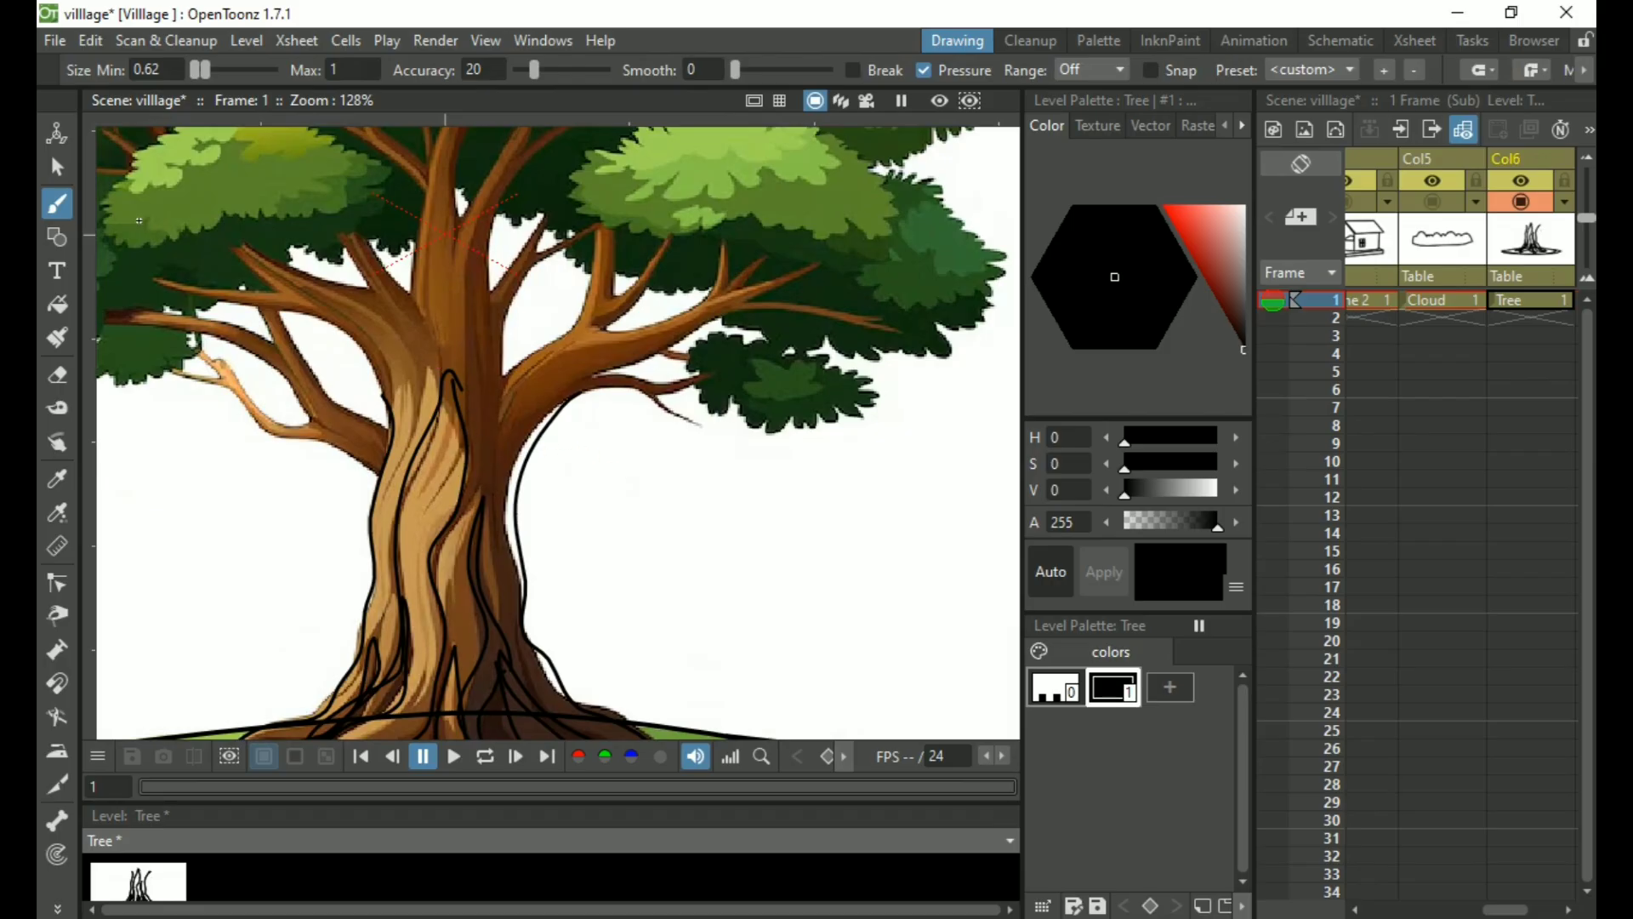
scroll(275, 267, "down", 5)
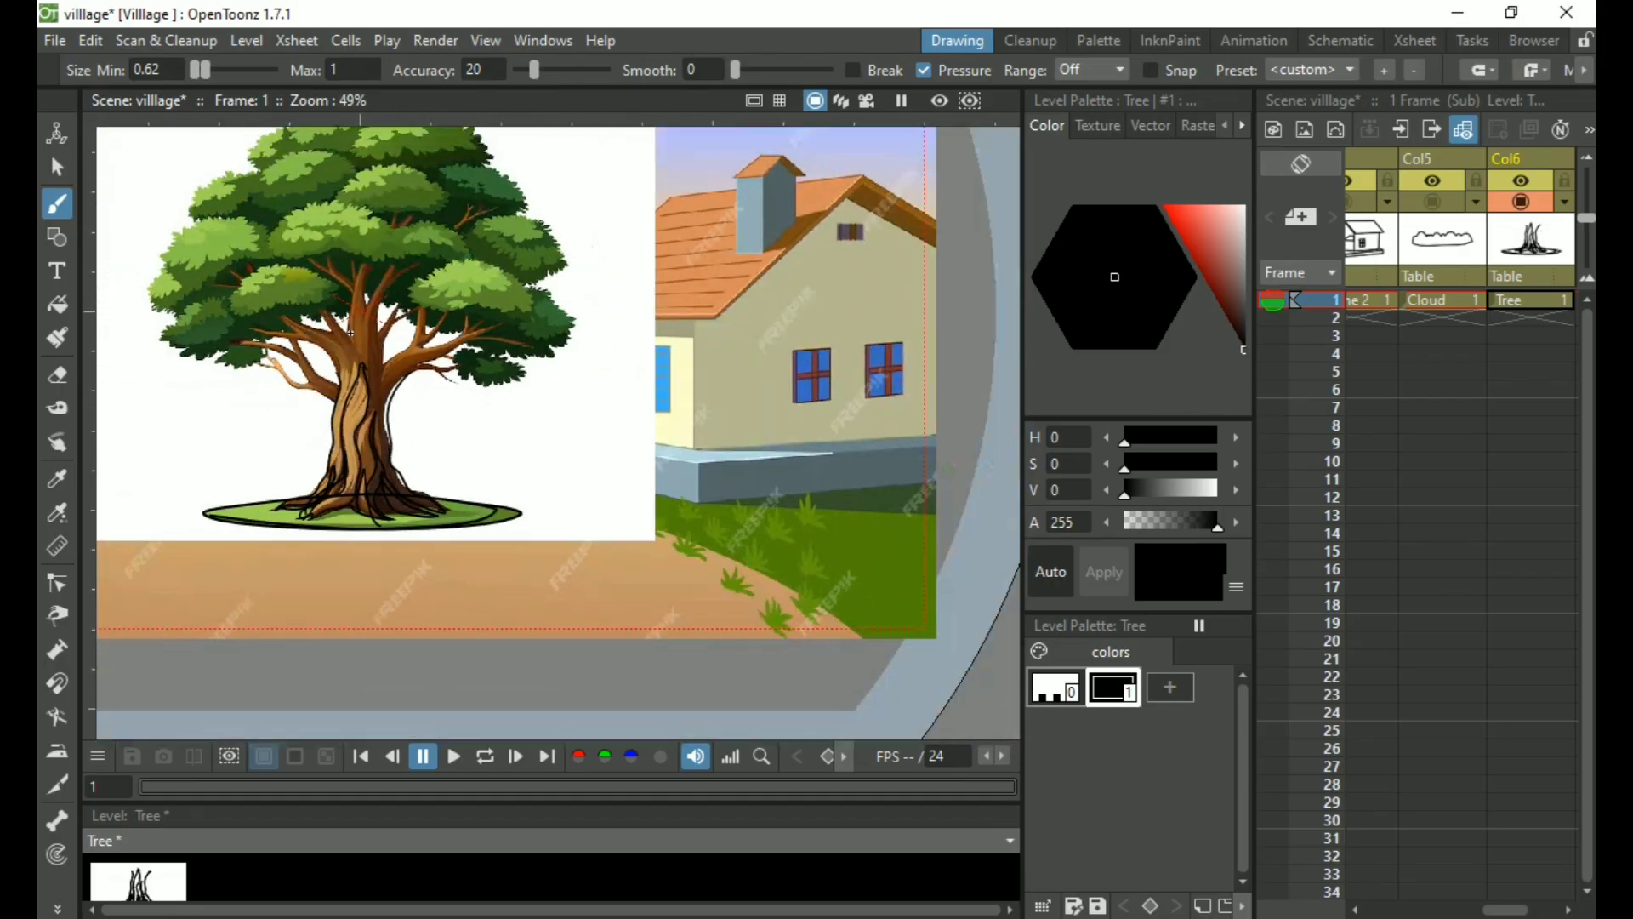